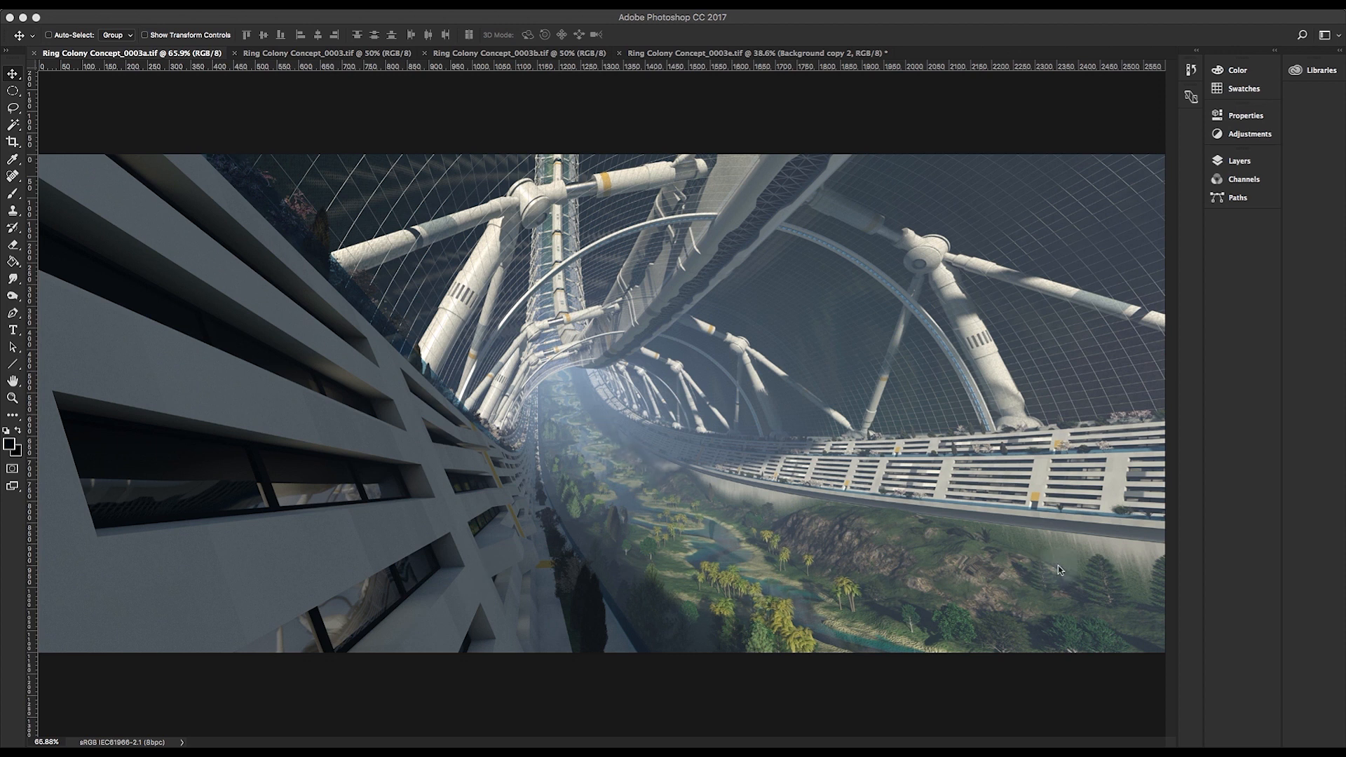
- View Ring Colony Concept_0003a.tif at 100% and examine the terraces and hillside across the valley
key(super+0)
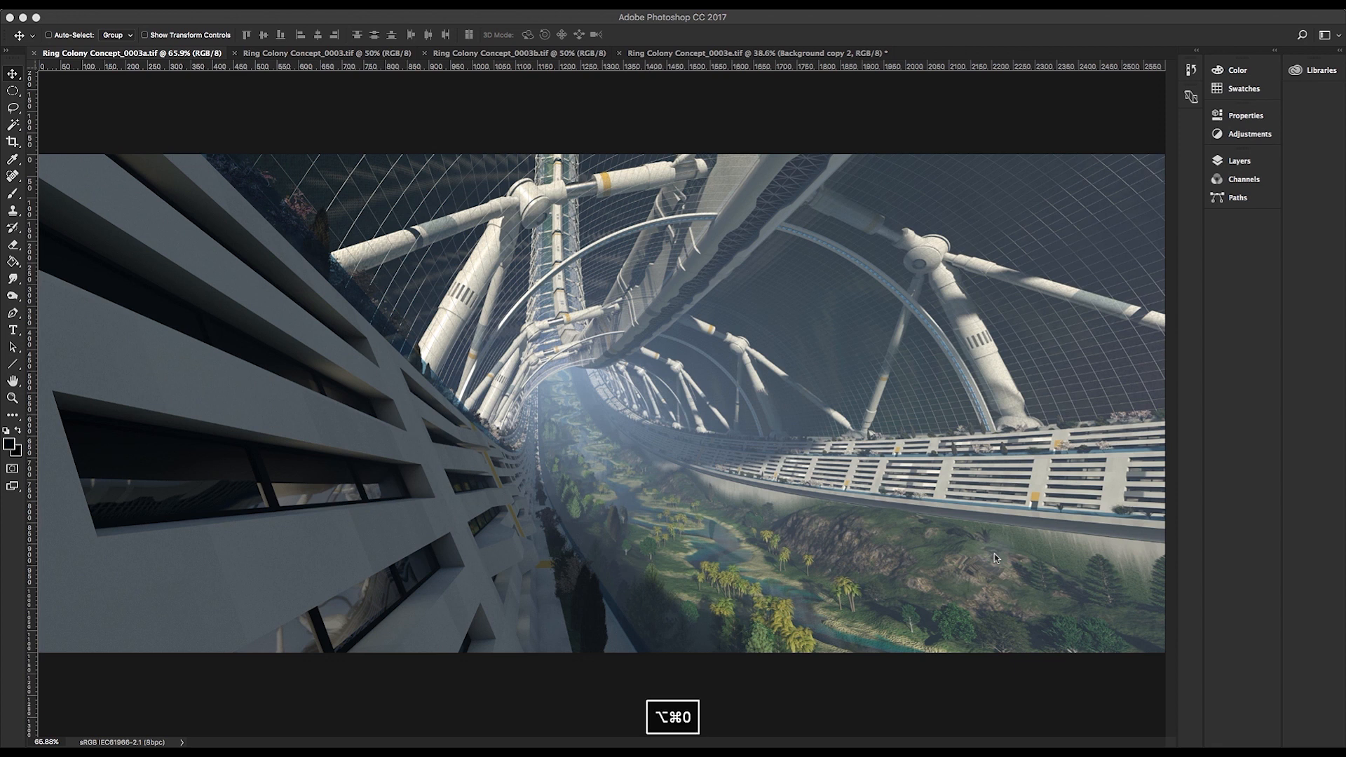
key(super+0)
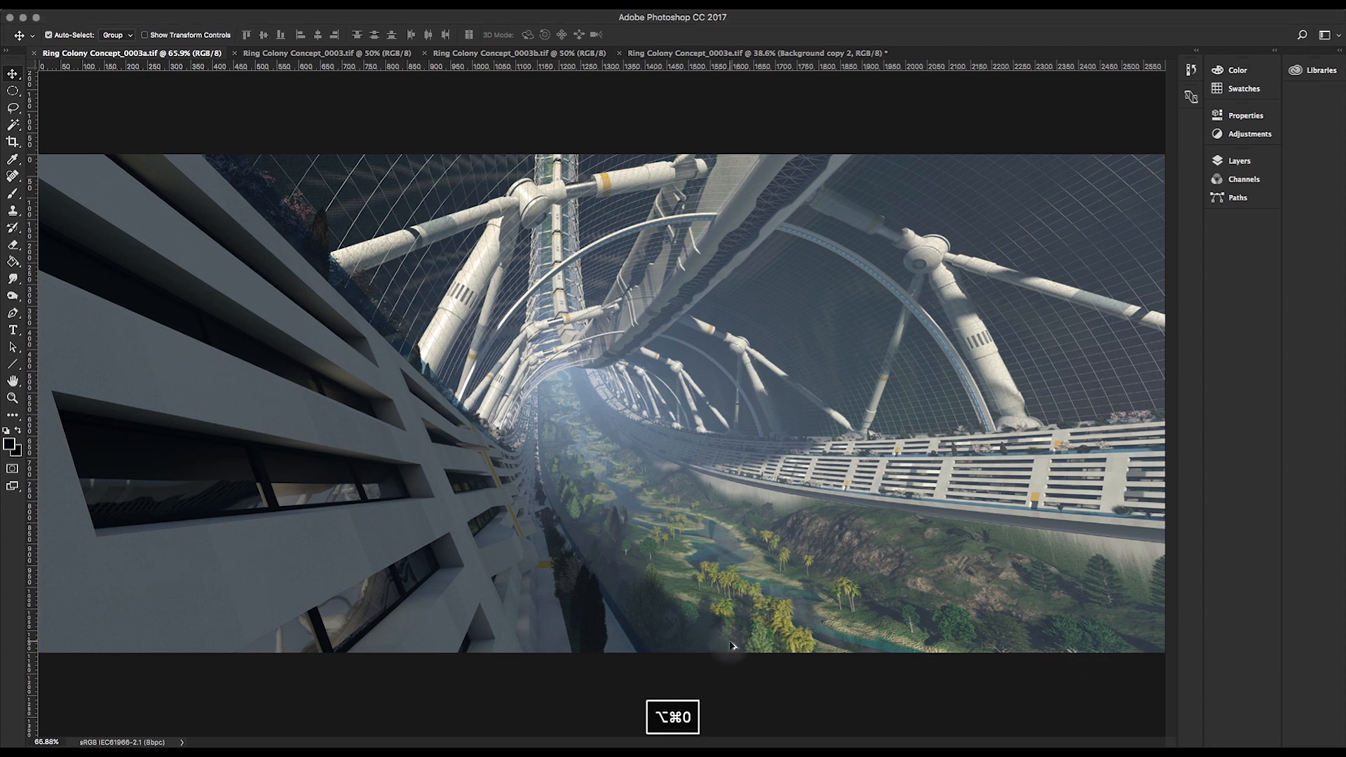
key(super+1)
drag(835, 528, 519, 488)
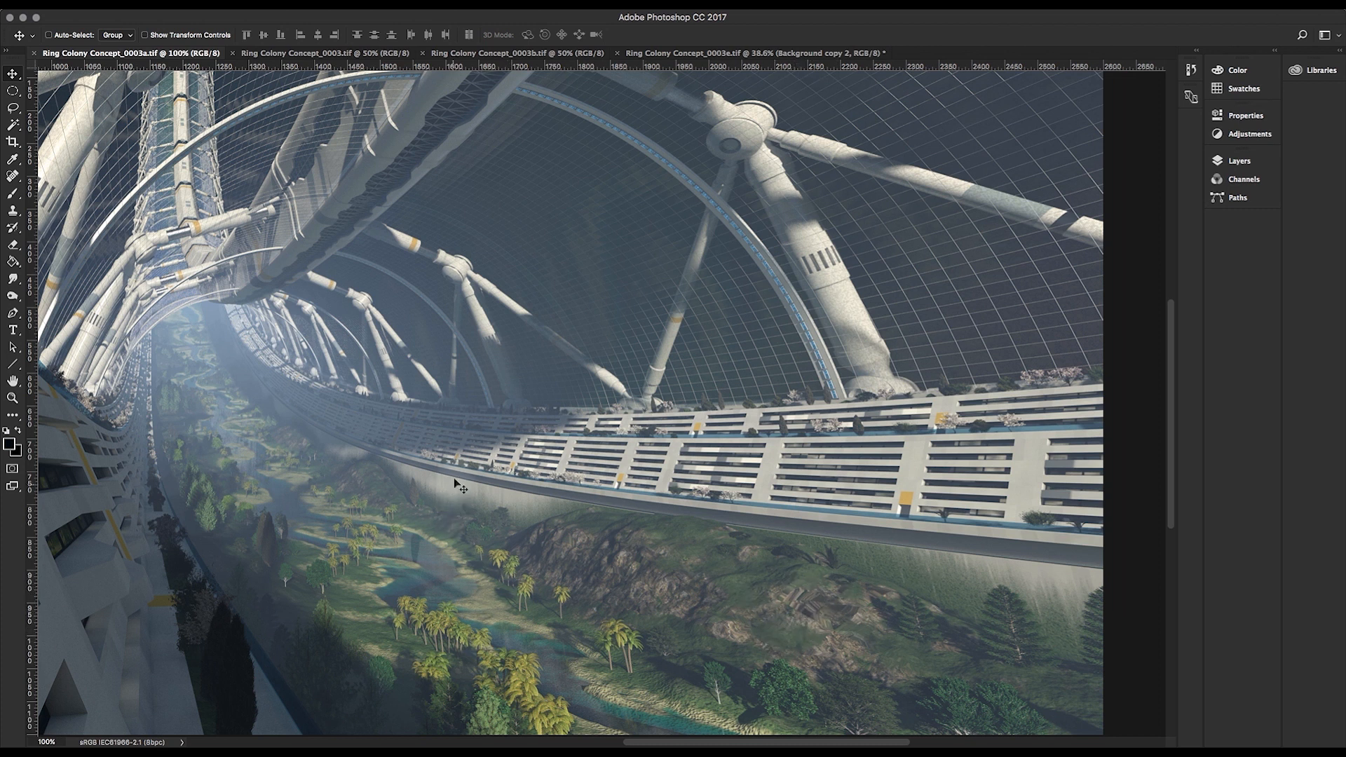
- Examine Ring Colony Concept_0003.tif at 100%, and view Ring Colony Concept_0003b.tif fitted to the window
click(306, 54)
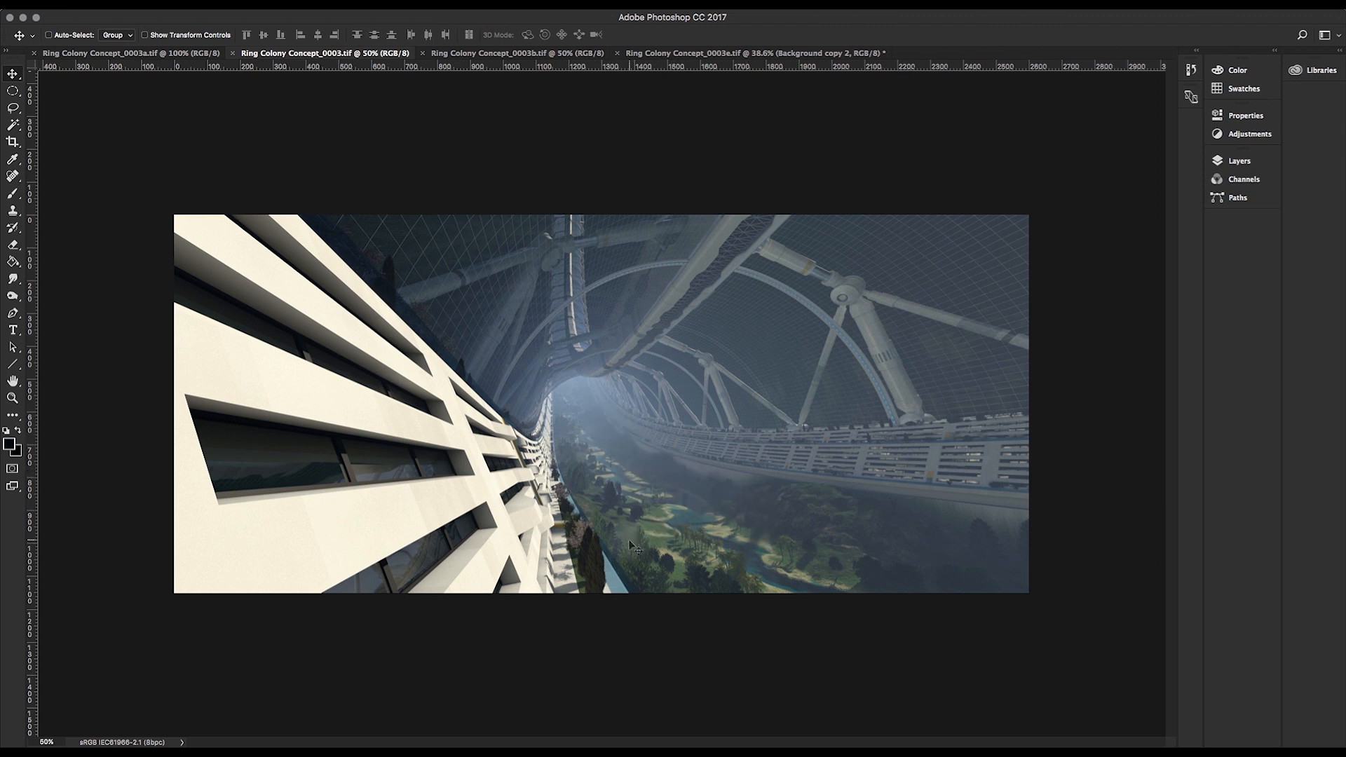
key(super+1)
drag(1016, 625, 776, 556)
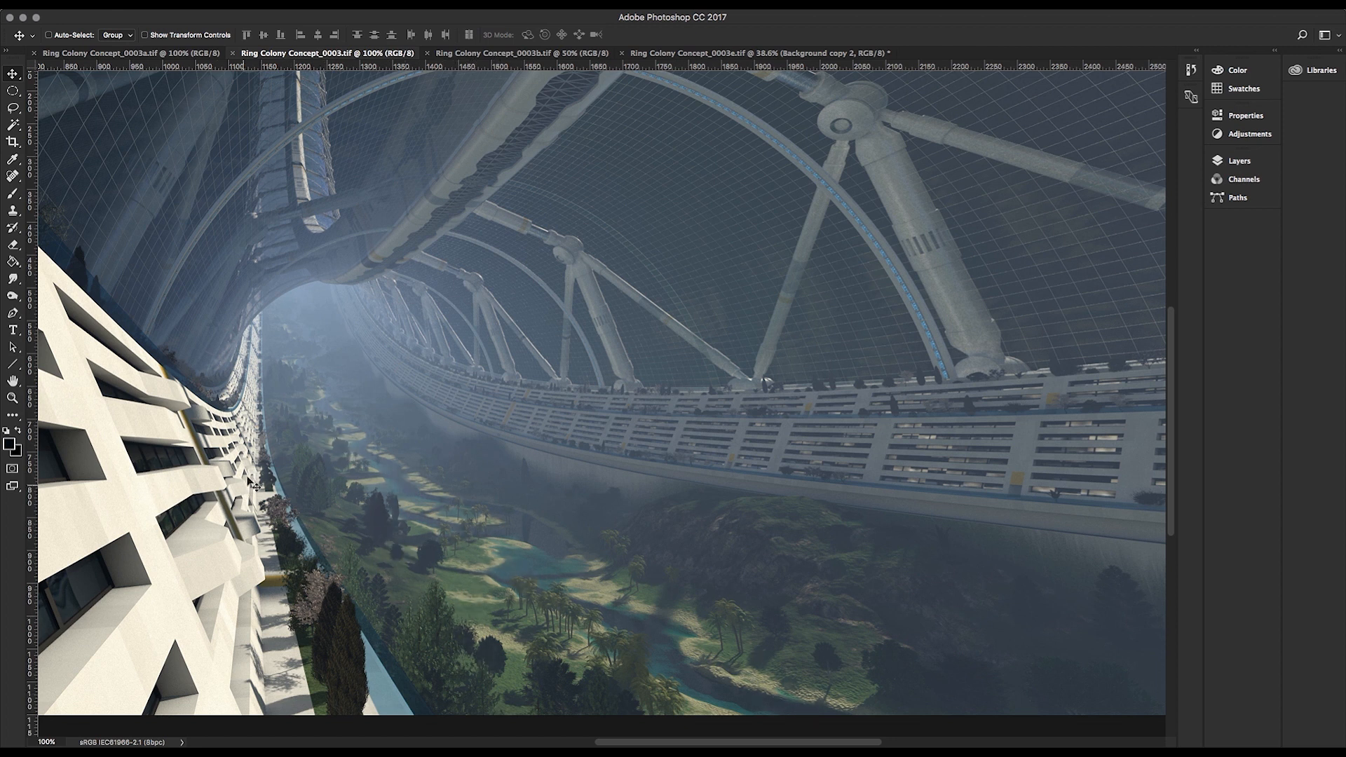
drag(369, 596, 547, 394)
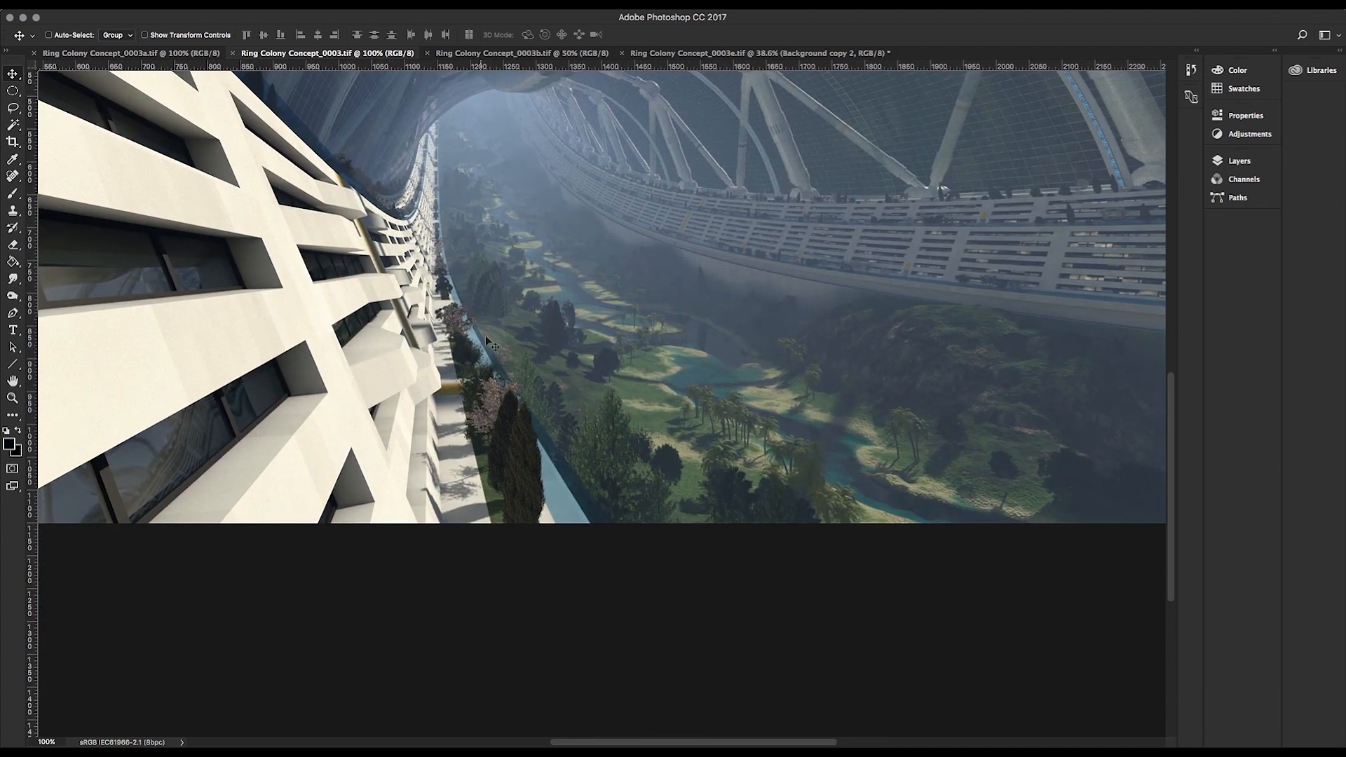
drag(851, 336, 930, 515)
click(481, 54)
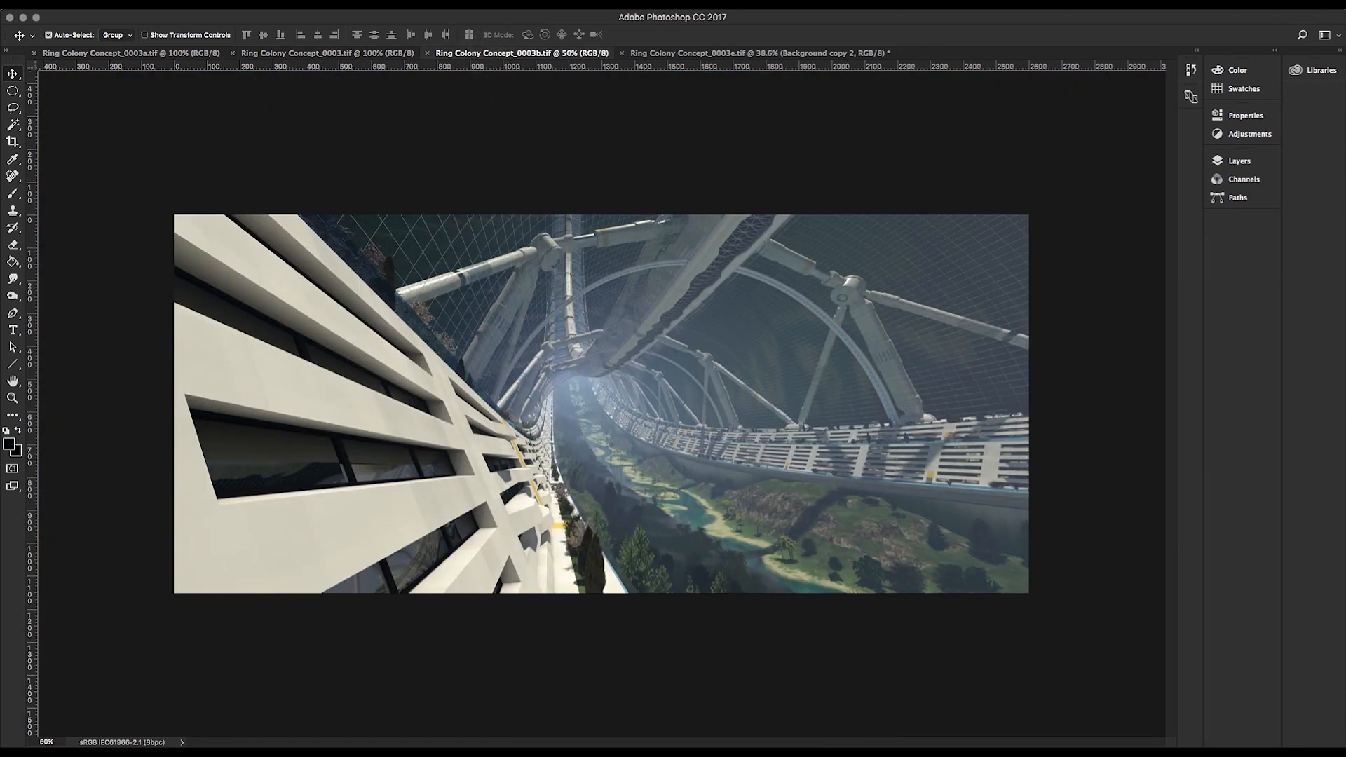
key(super+0)
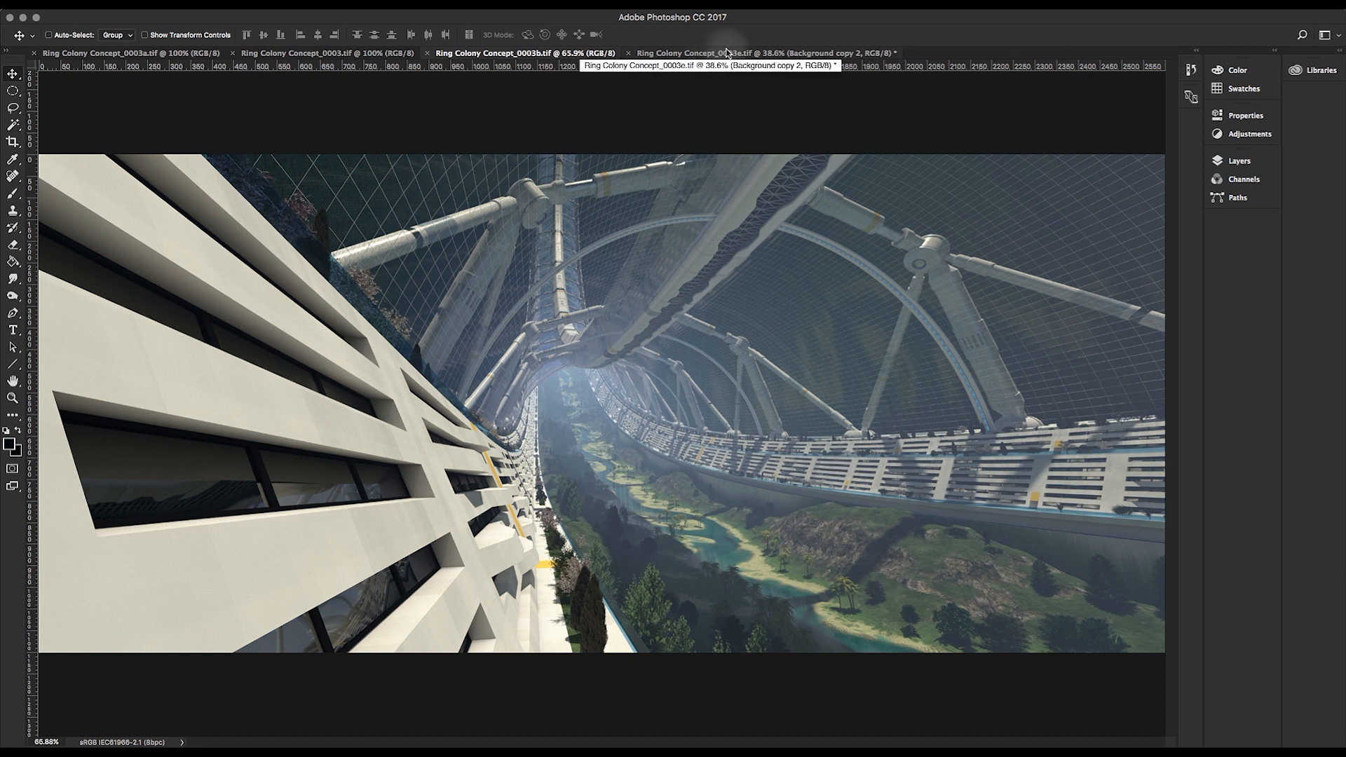
- View Ring Colony Concept_0003e.tif at 100% and examine it from the near white facade across to the far terraces
click(729, 53)
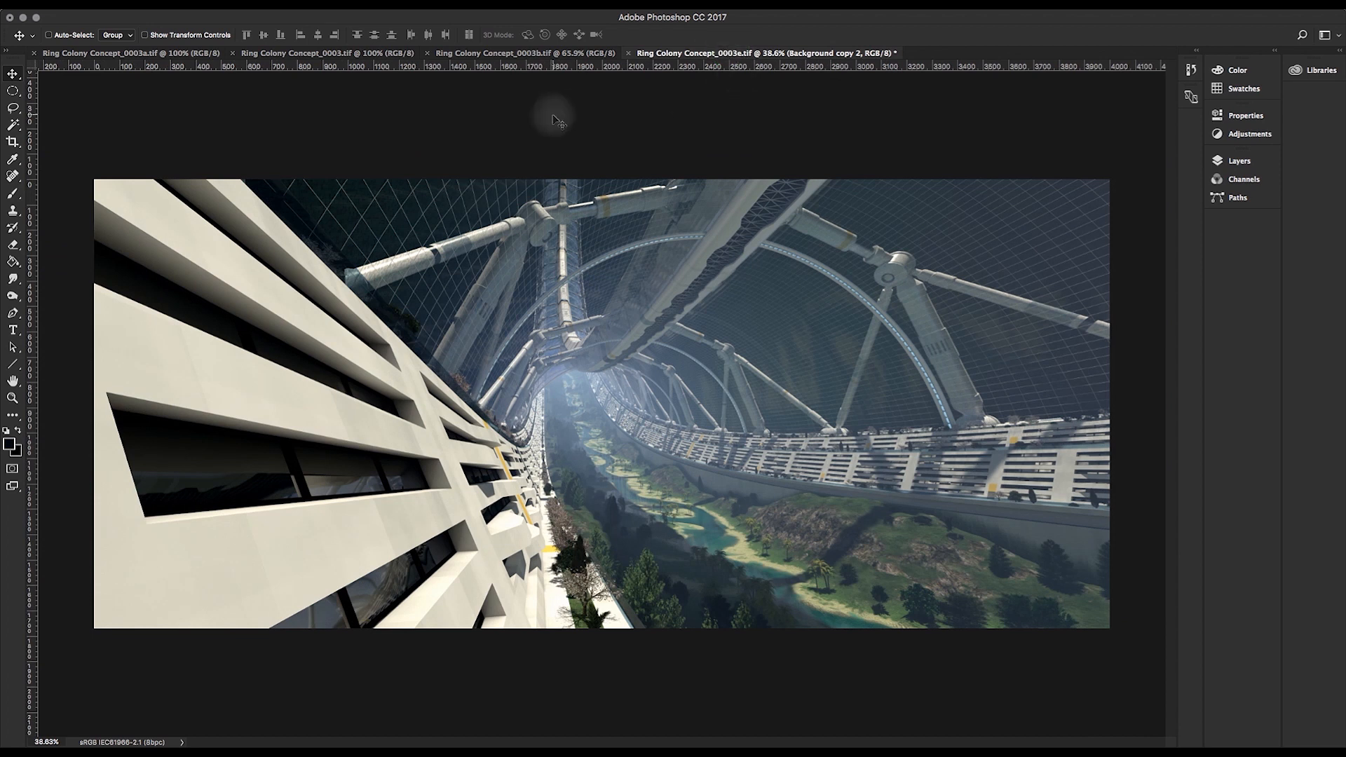
key(alt+super+0)
key(space)
drag(496, 434, 724, 361)
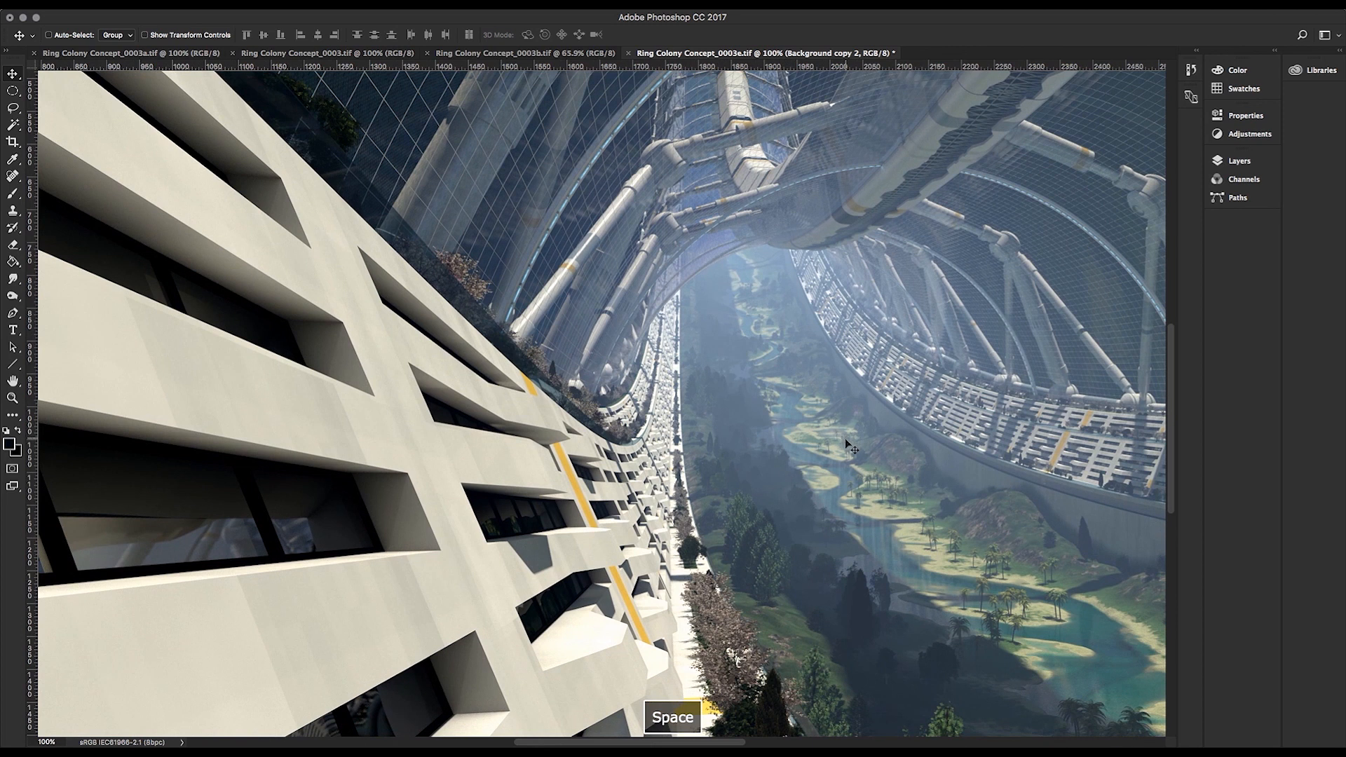
drag(831, 441, 683, 399)
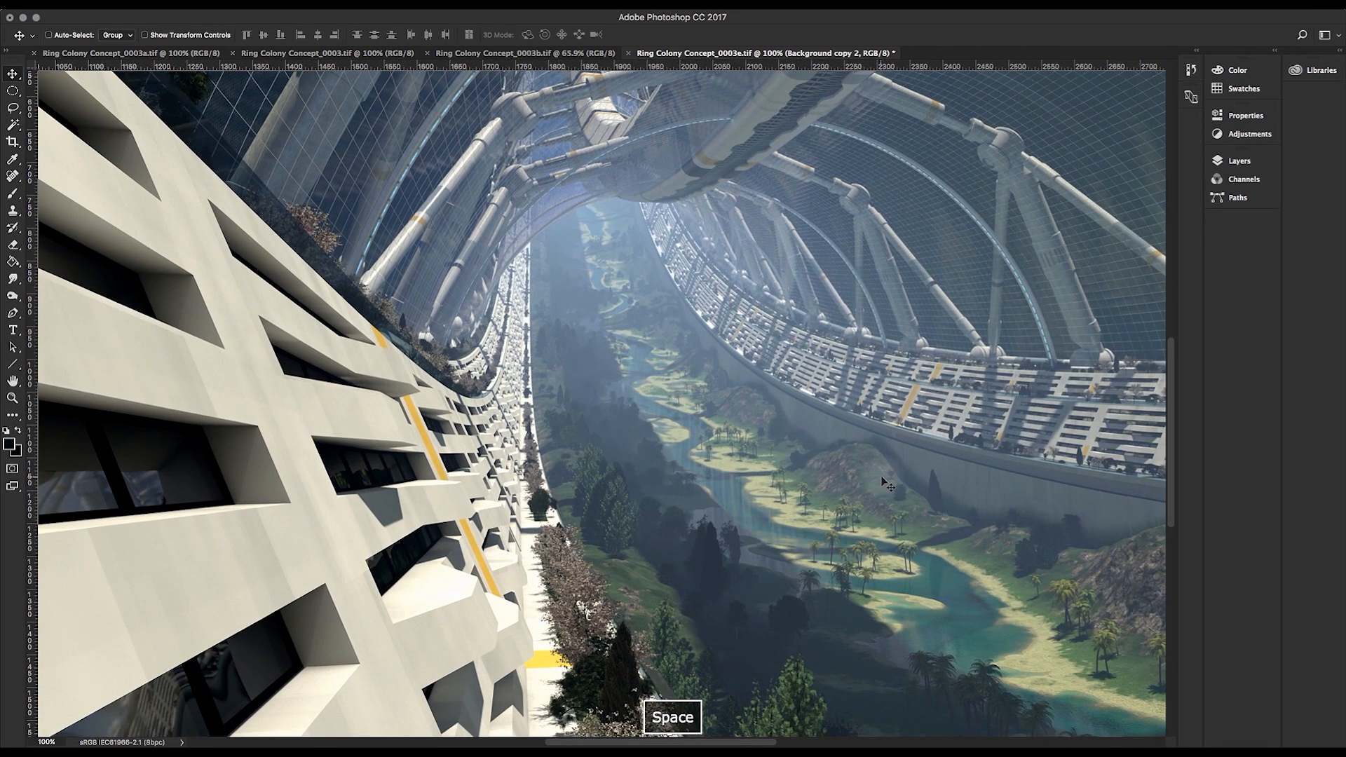
key(space)
drag(894, 484, 533, 446)
drag(826, 525, 608, 433)
drag(874, 459, 480, 546)
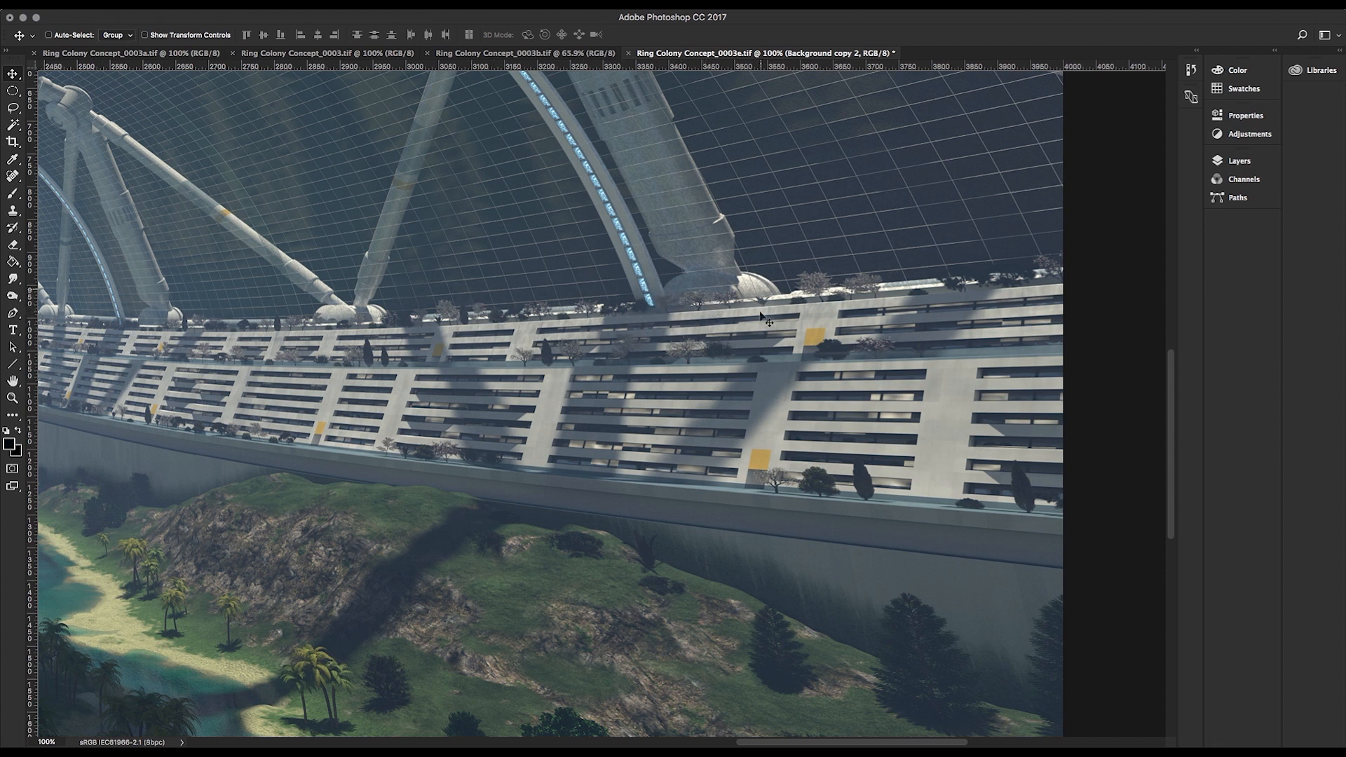
- Examine the river valley and foreground trees, from the far terraces back to the near white building
key(space)
mouse_move(420, 385)
mouse_down()
mouse_move(663, 444)
mouse_move(626, 435)
mouse_move(757, 443)
mouse_up()
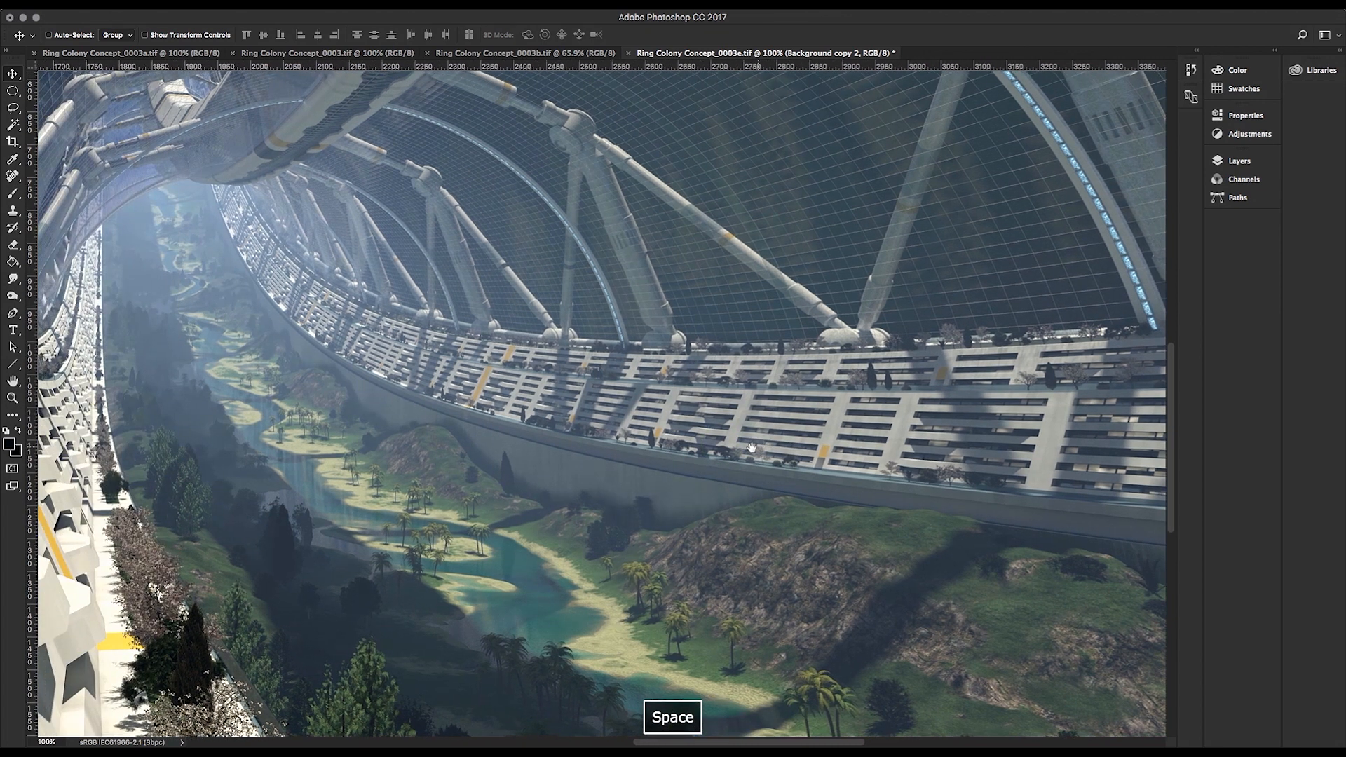
drag(557, 440, 595, 444)
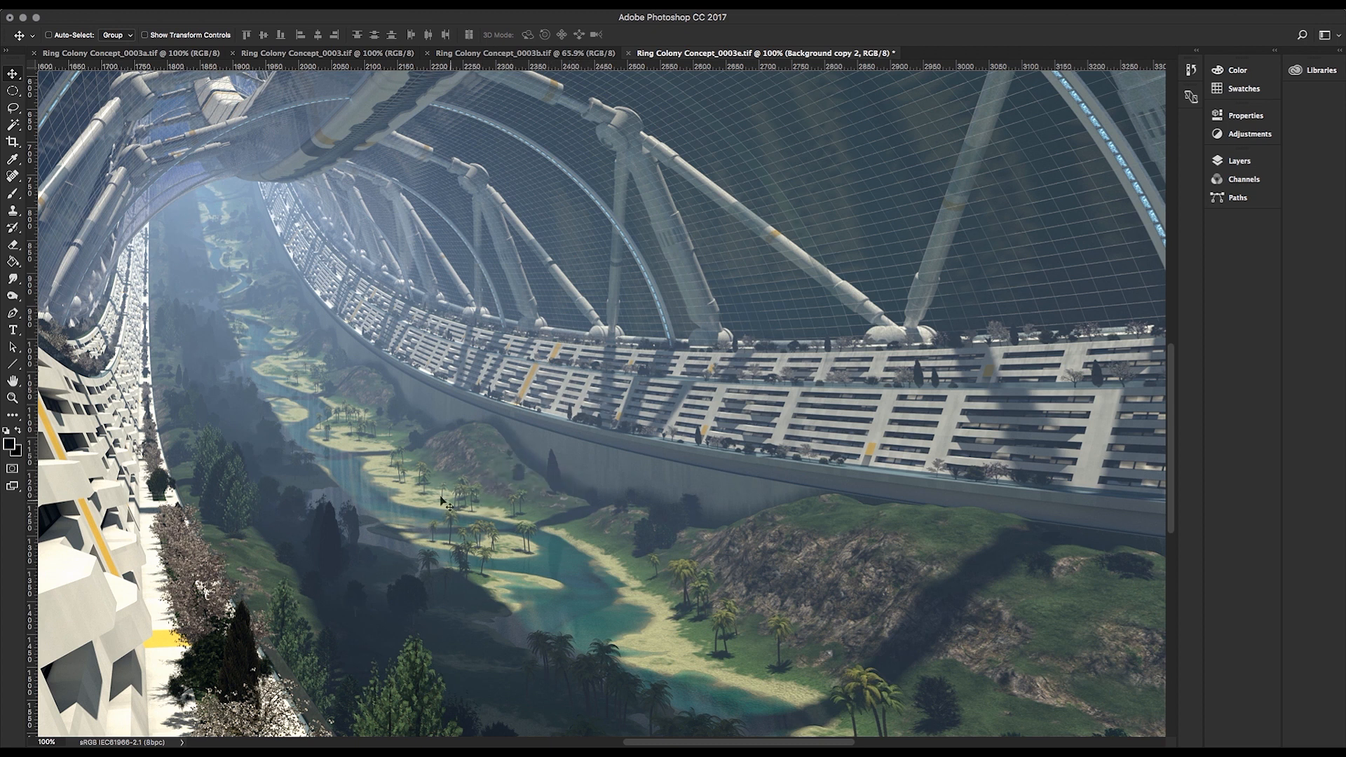
key(space)
drag(376, 601, 478, 498)
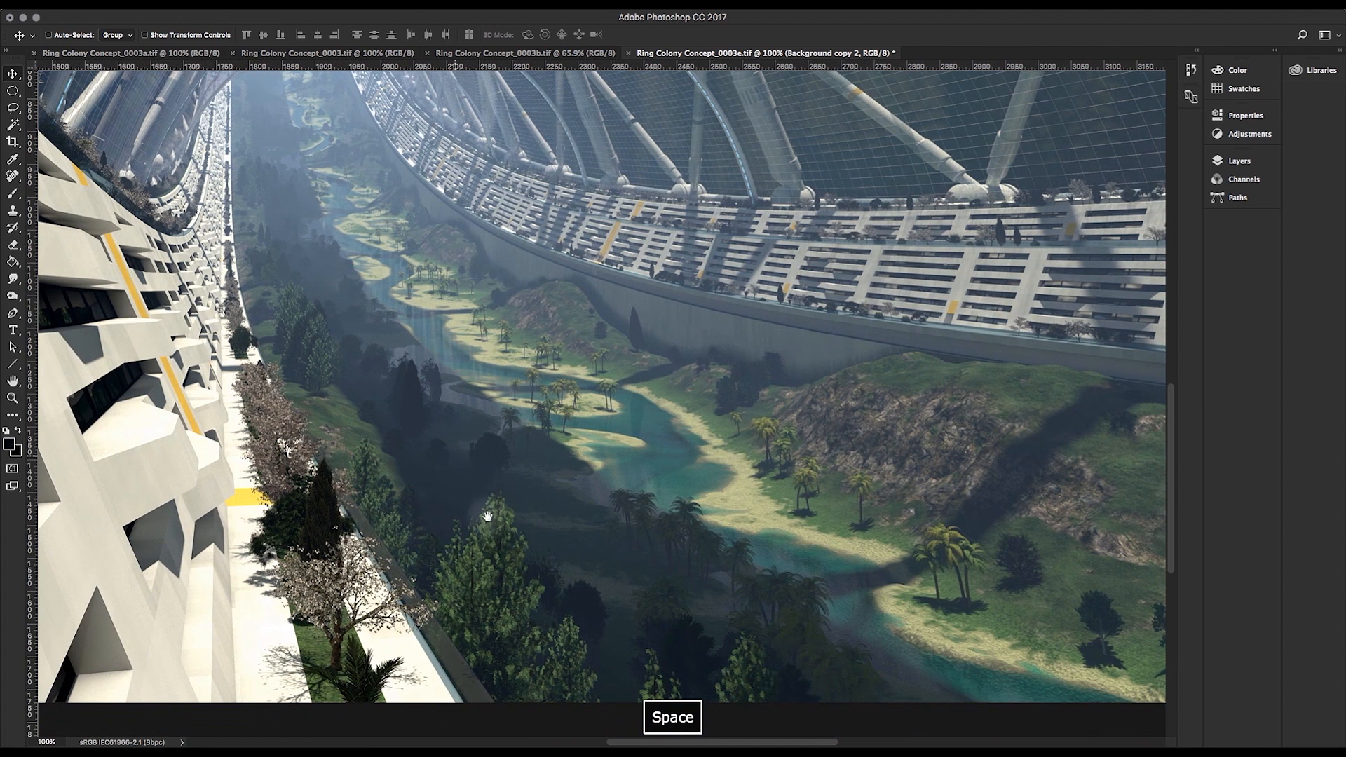
mouse_move(517, 548)
mouse_down()
mouse_move(421, 403)
mouse_move(651, 519)
mouse_up()
mouse_move(400, 406)
mouse_down()
mouse_move(632, 494)
mouse_move(589, 455)
mouse_move(644, 491)
mouse_up()
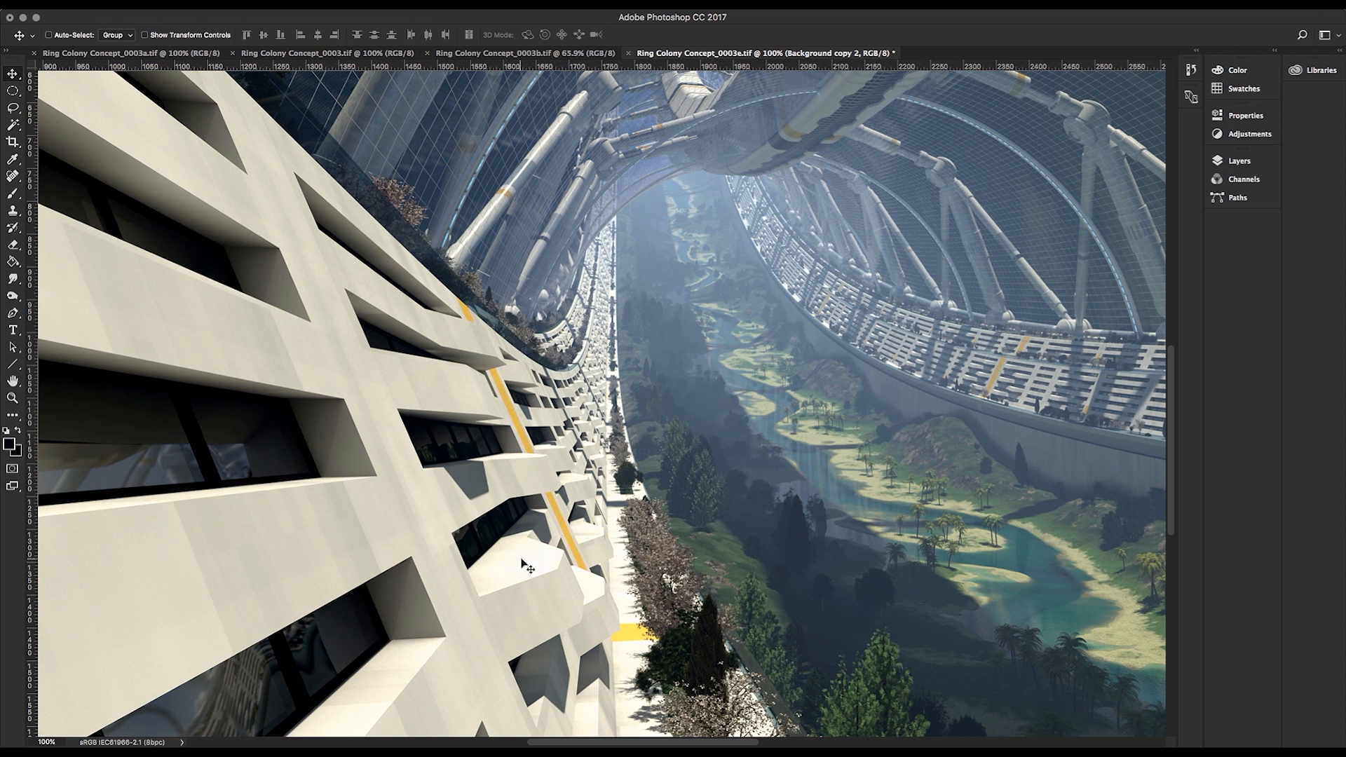
- Examine the walkway with its trees beside the white building and the shaded riverbank below it
key(space)
drag(361, 536, 408, 381)
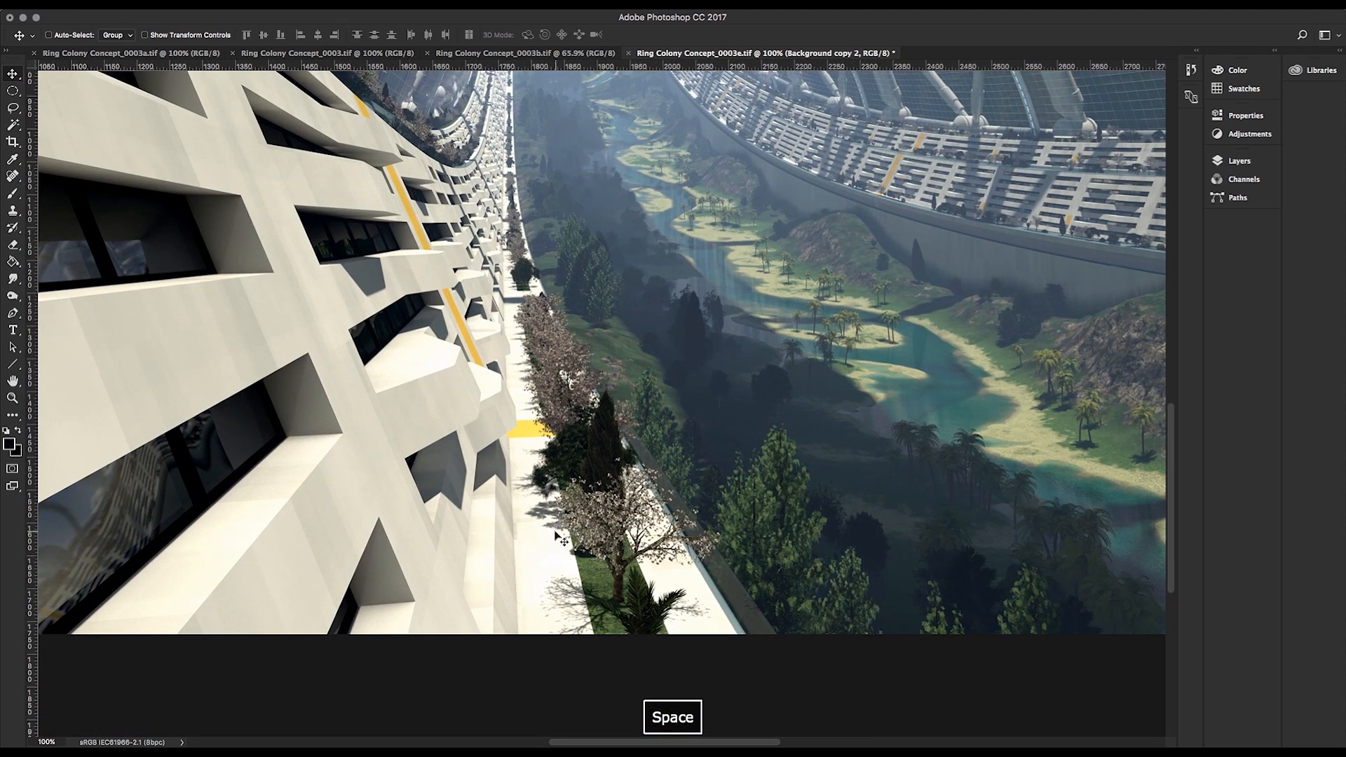
drag(546, 502, 532, 366)
mouse_move(557, 433)
mouse_down()
mouse_move(549, 374)
mouse_move(549, 432)
mouse_up()
drag(540, 335, 561, 434)
drag(556, 383, 554, 415)
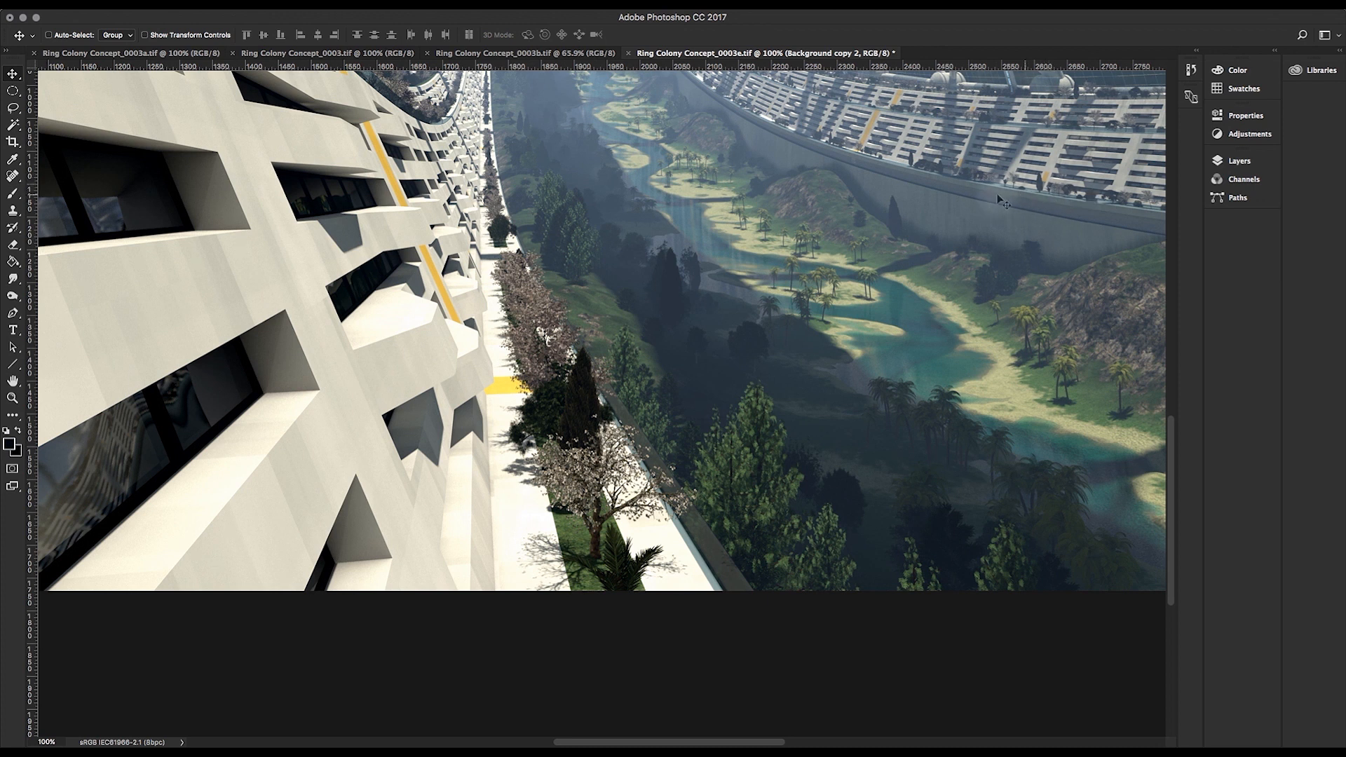
drag(898, 327, 664, 466)
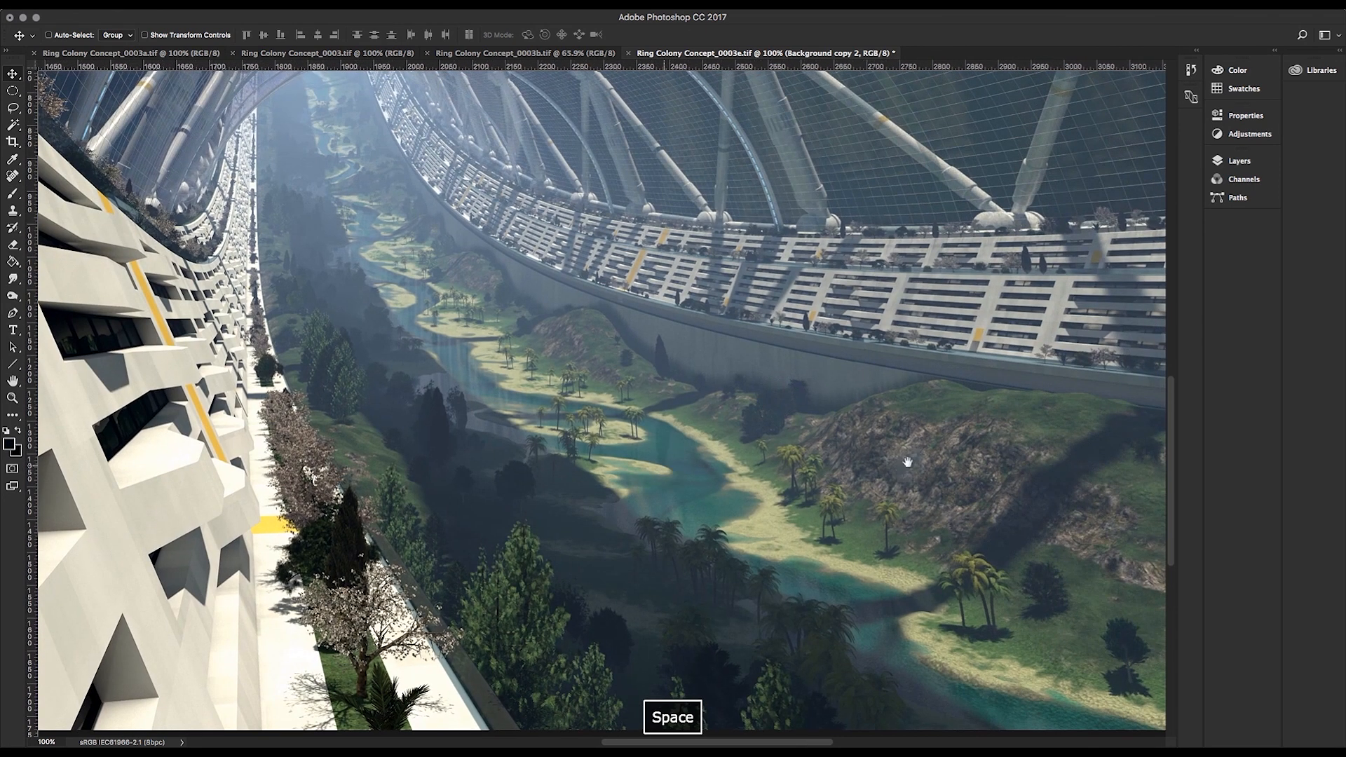
drag(572, 558, 559, 291)
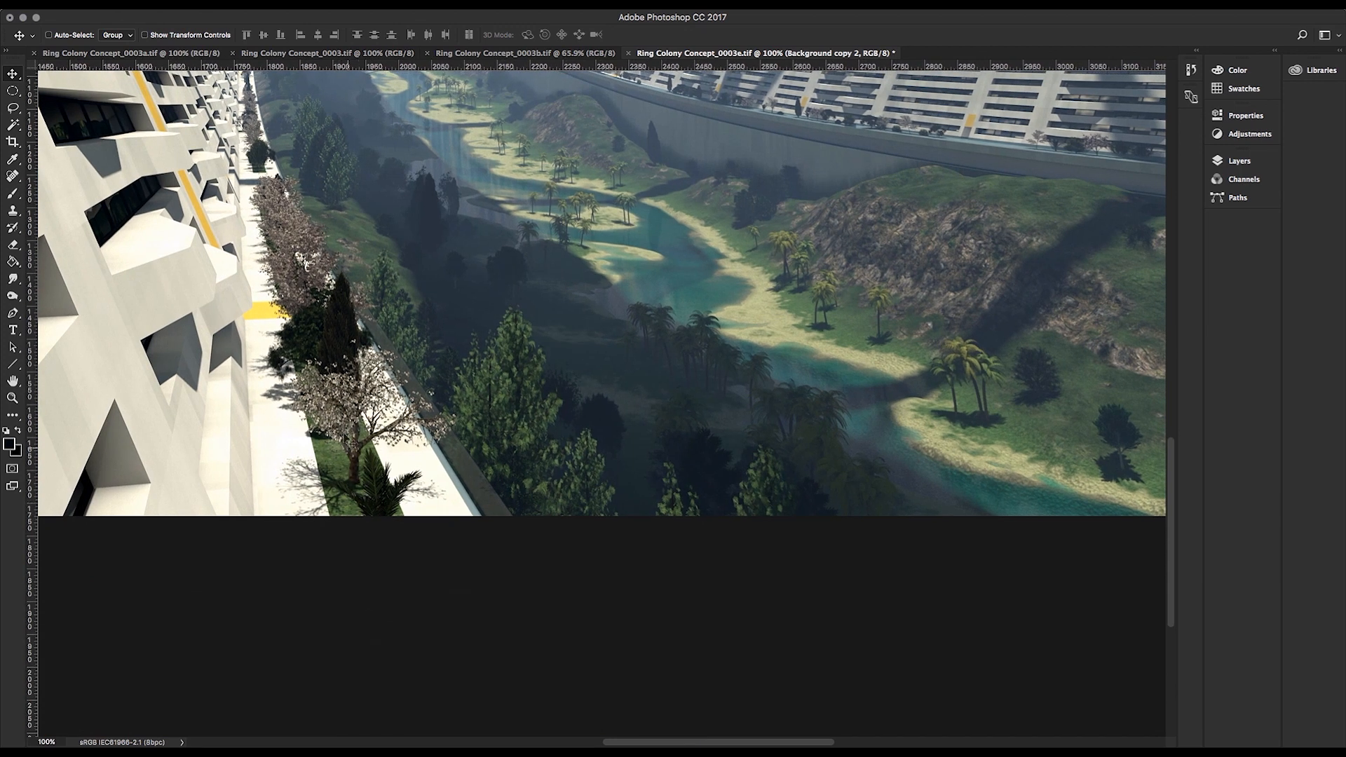
key(space)
drag(350, 425, 531, 560)
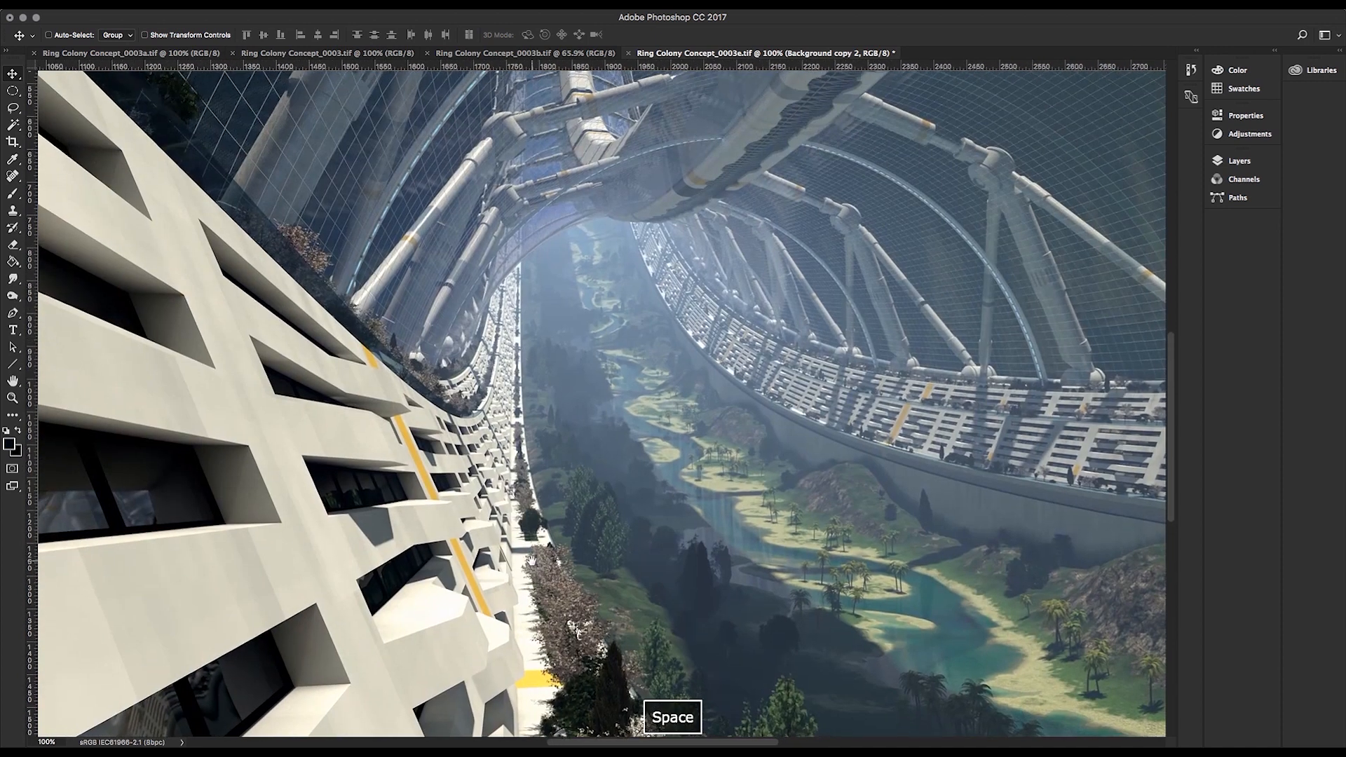
- Examine the overhead structure: the support columns, the central tube, the lit arches and the long truss beam
drag(528, 401, 610, 585)
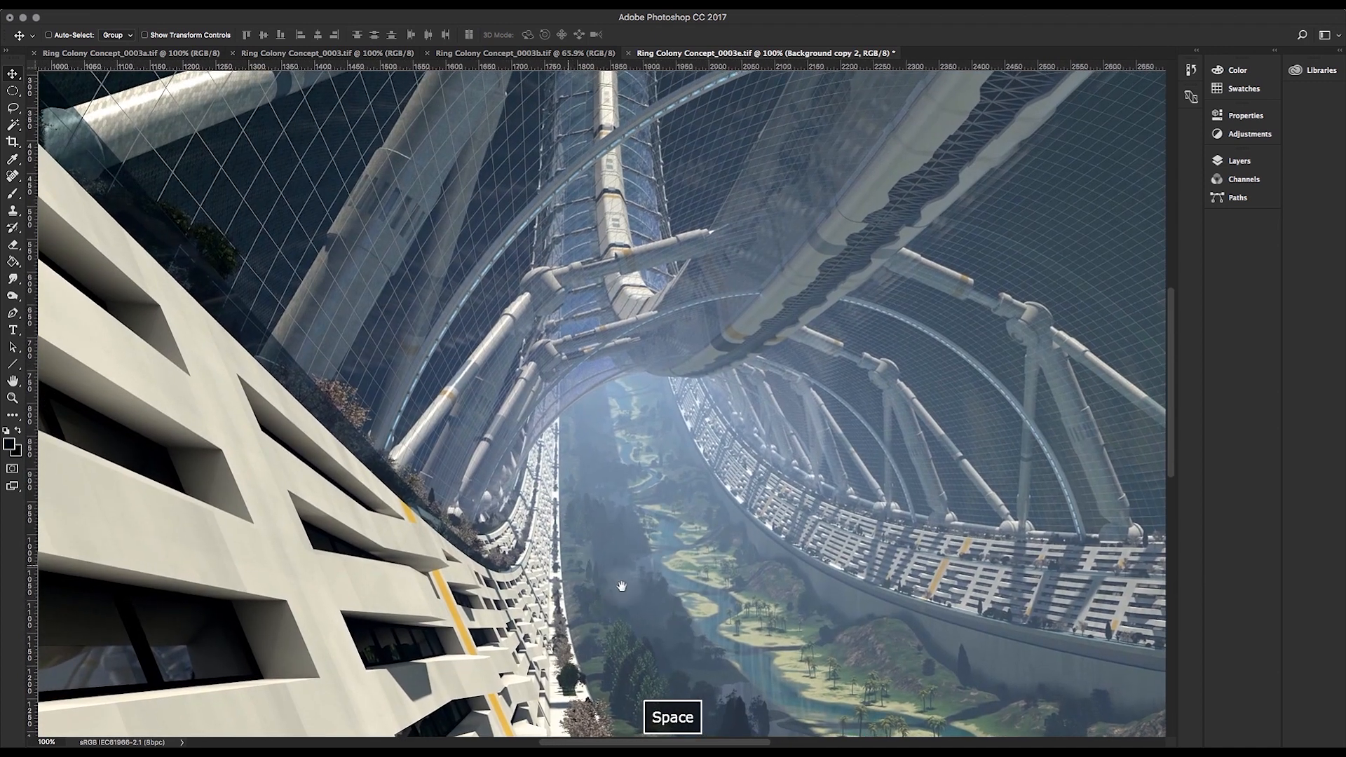
drag(604, 455, 702, 585)
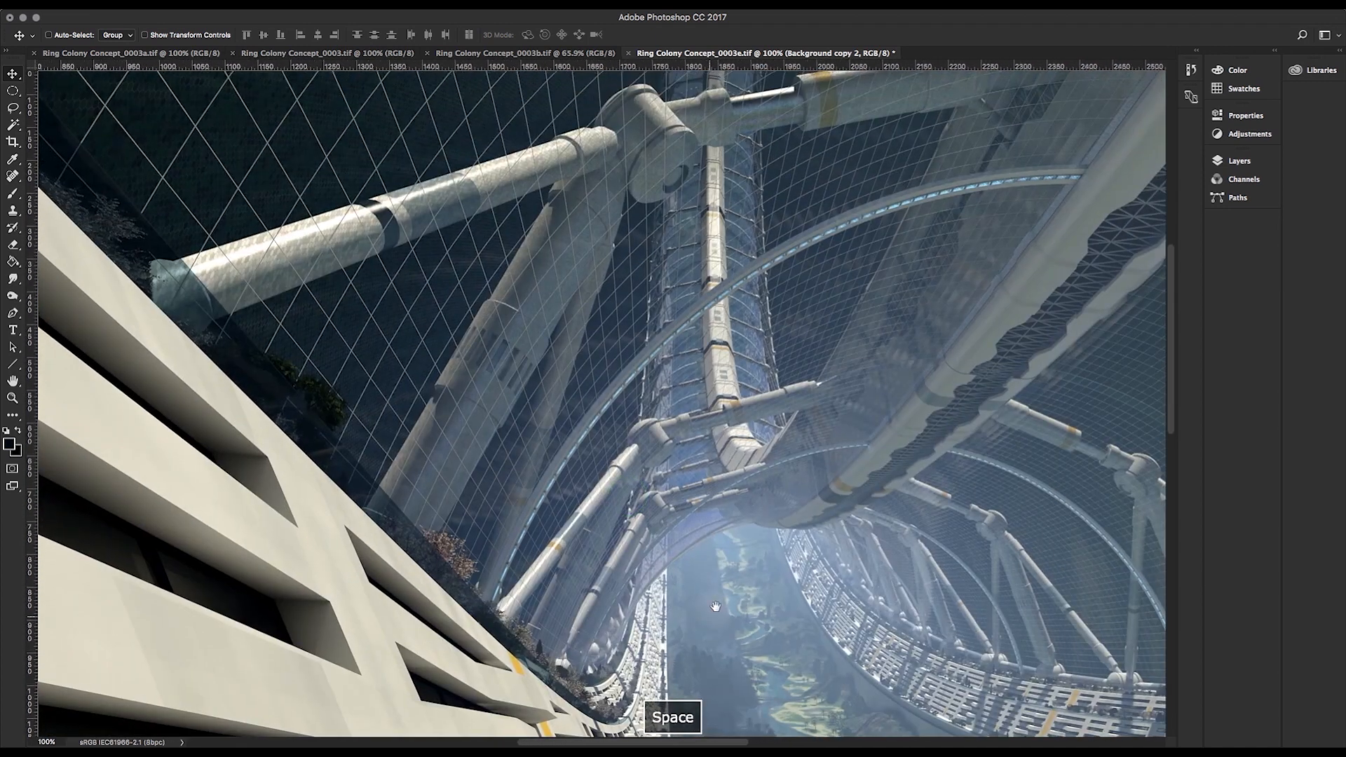
drag(648, 493, 666, 602)
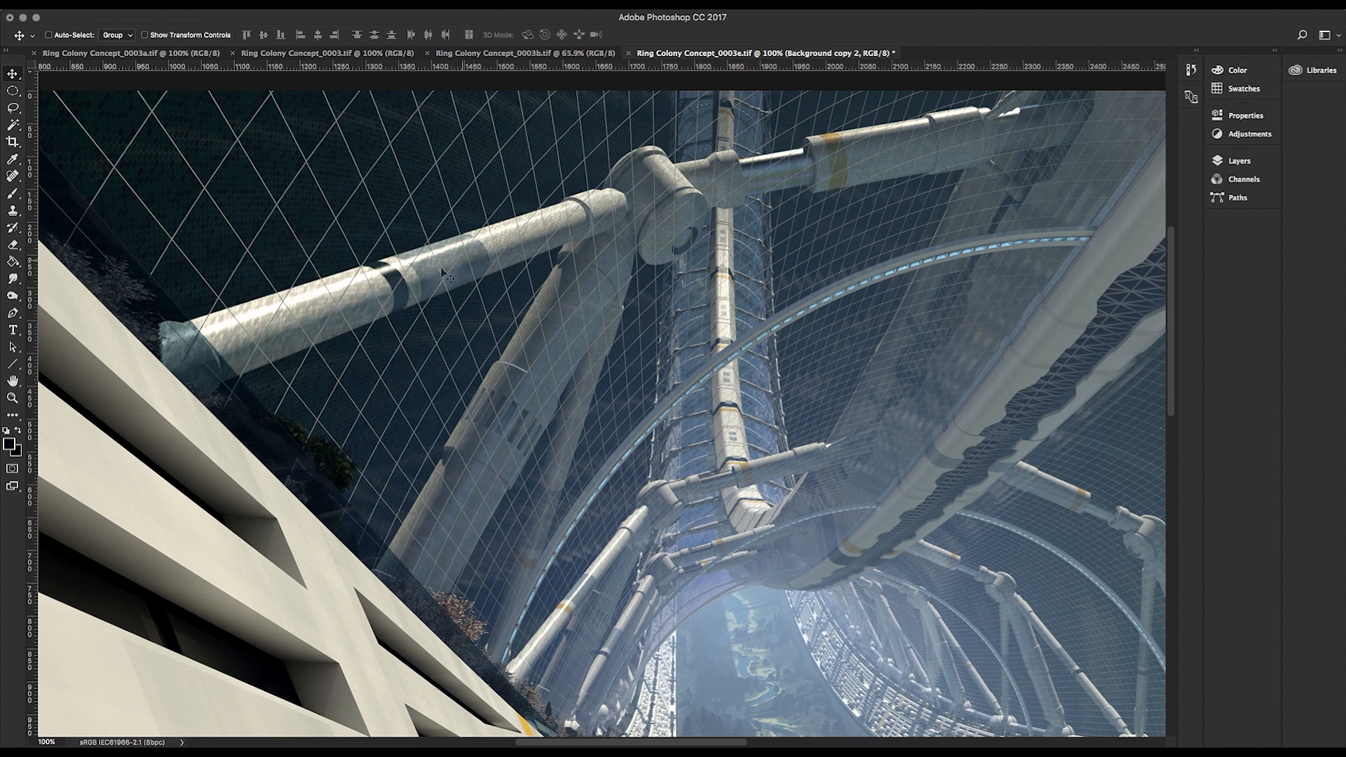
key(space)
drag(776, 190, 496, 280)
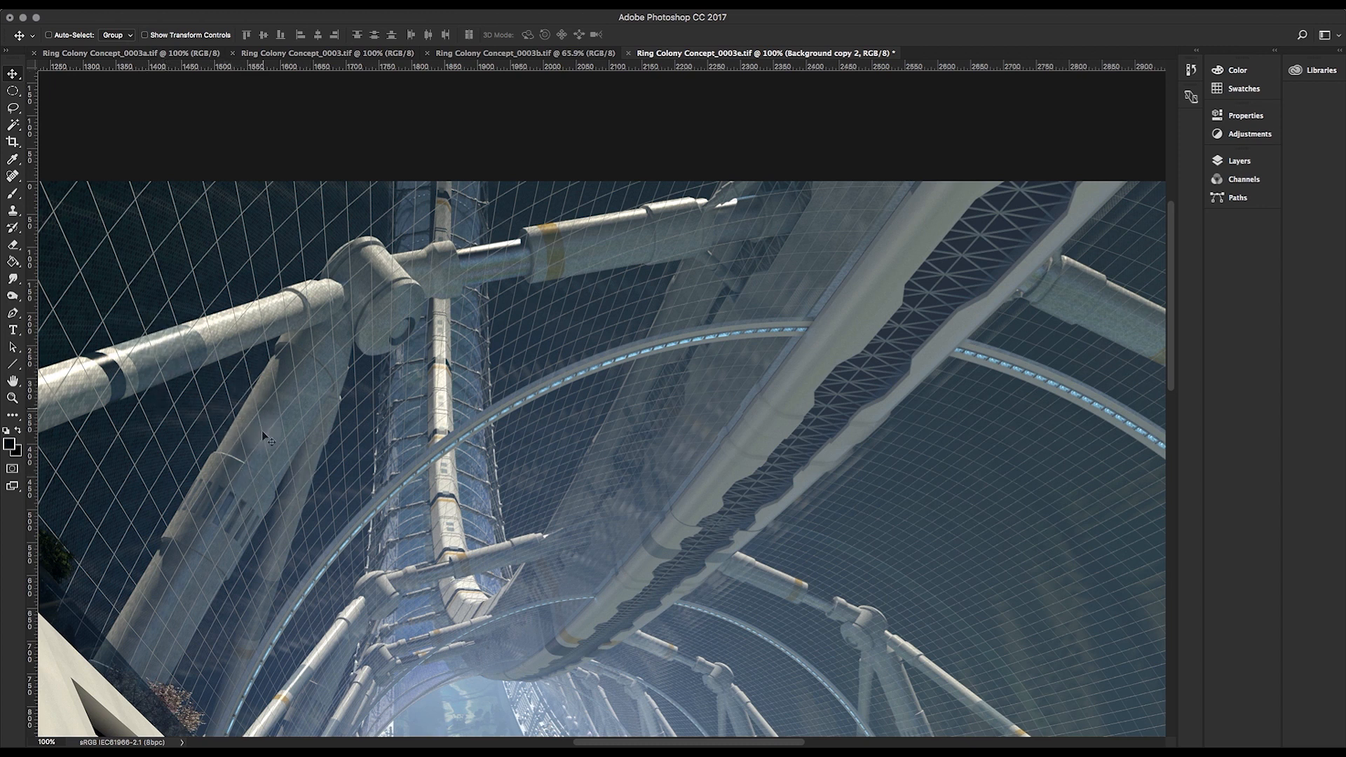
drag(503, 459, 432, 361)
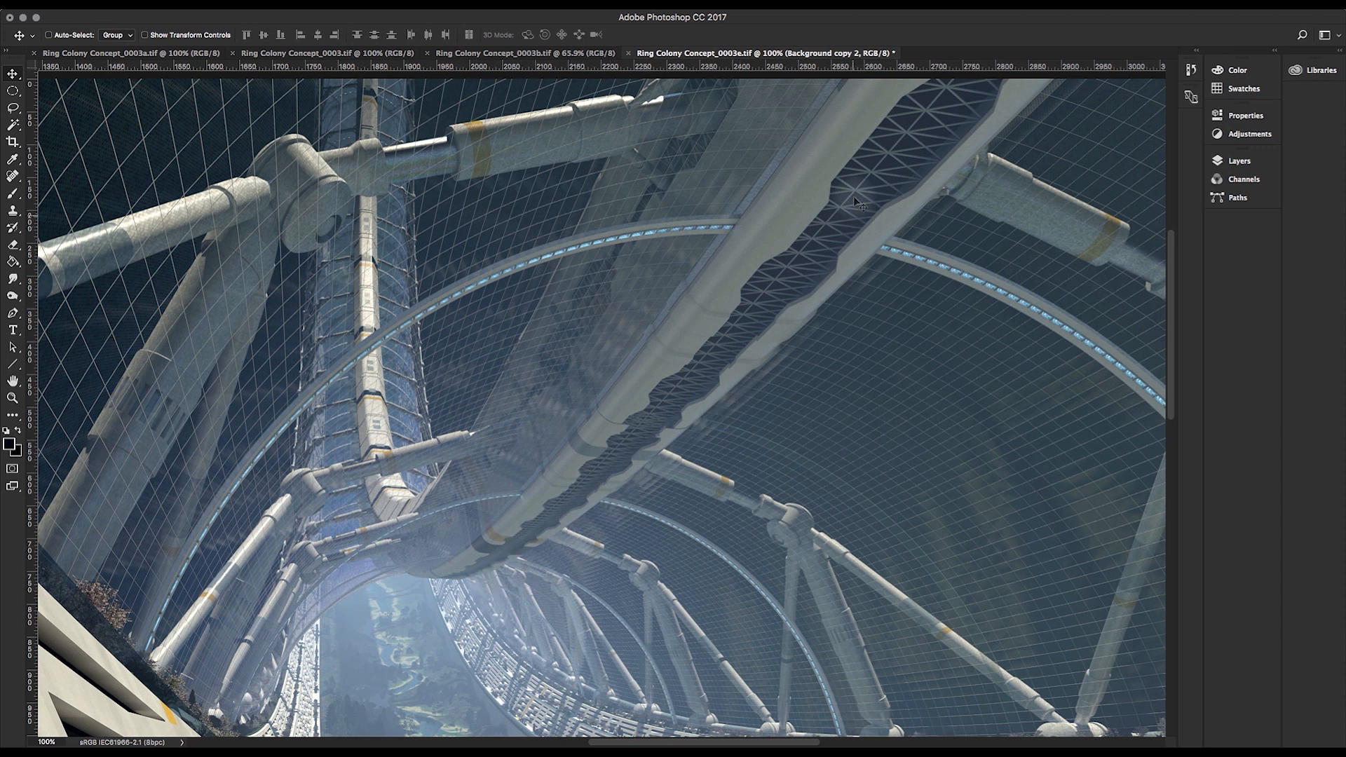
key(space)
drag(848, 360, 890, 295)
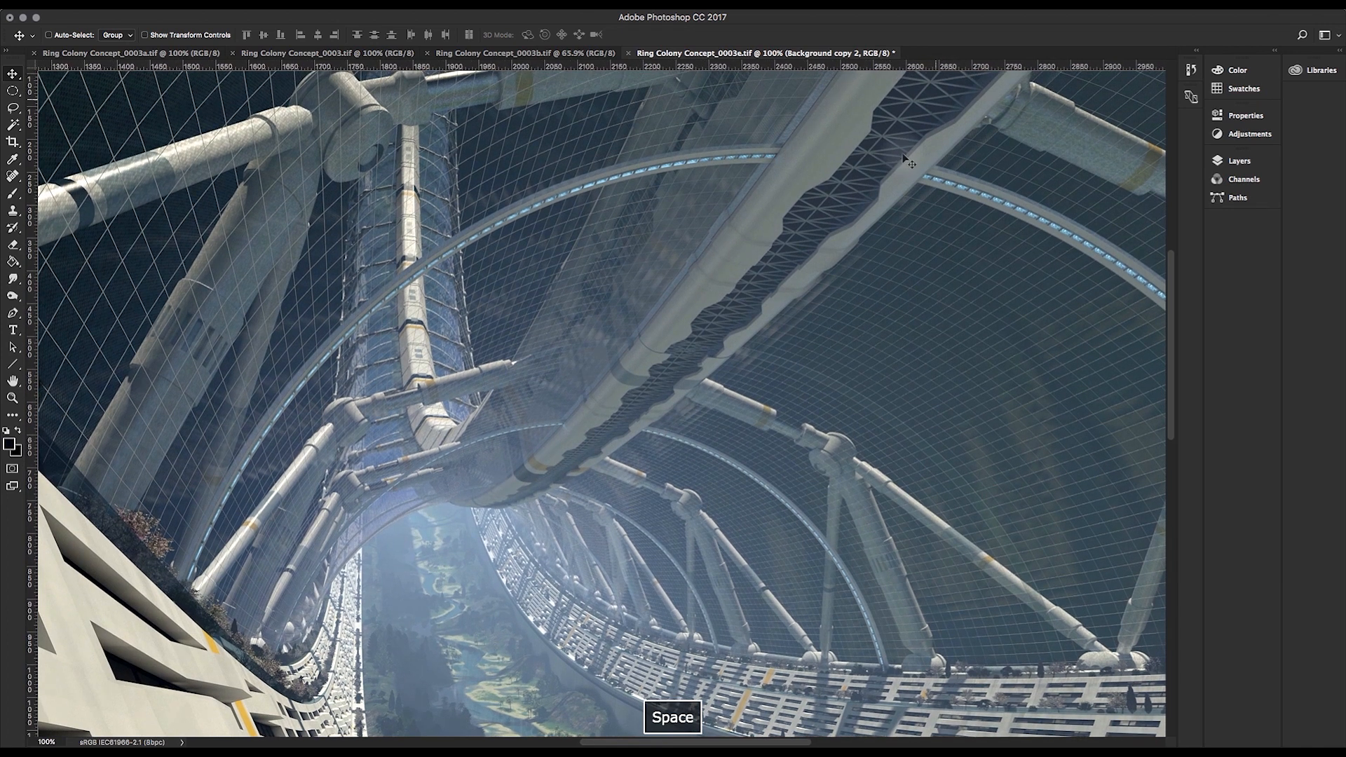
key(space)
drag(667, 487, 666, 419)
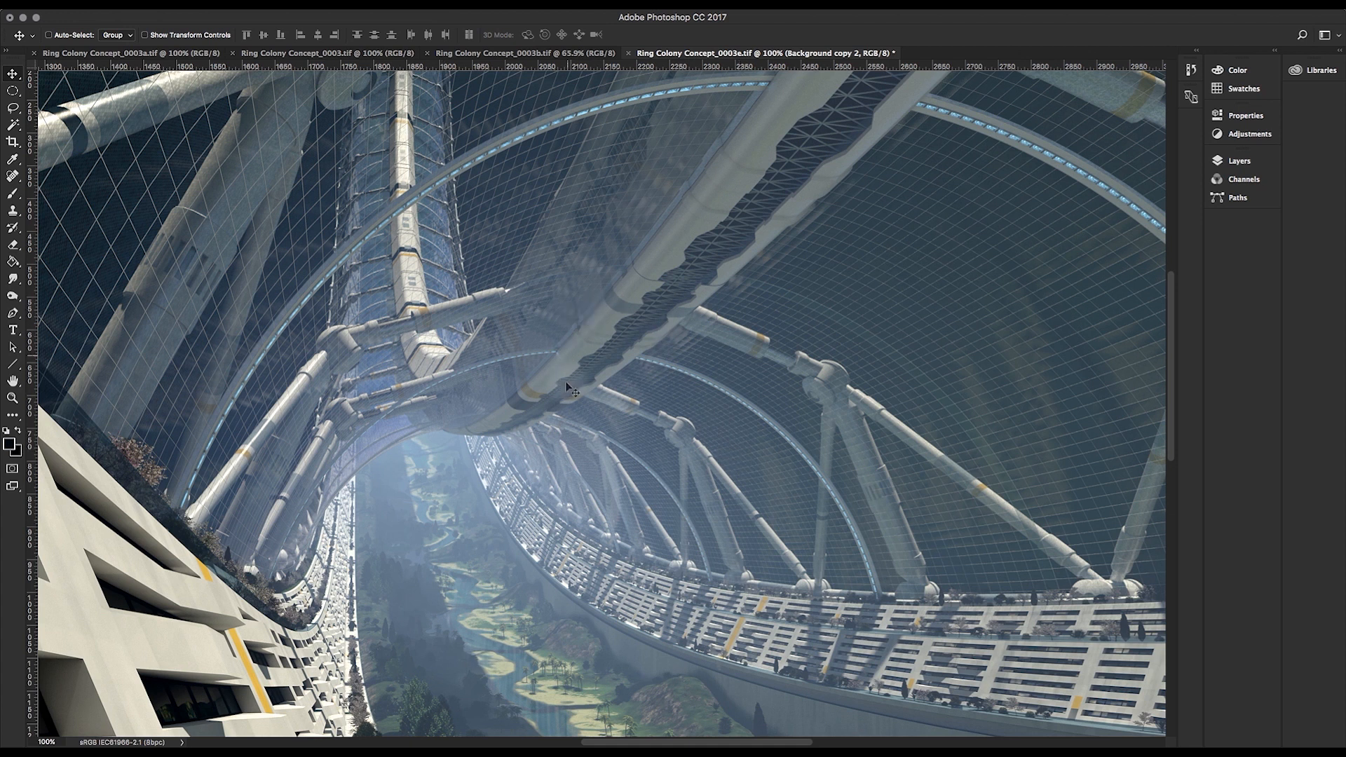
- Examine the river, the rocky hillside and the retaining wall below the far terraces
key(space)
drag(546, 474, 610, 343)
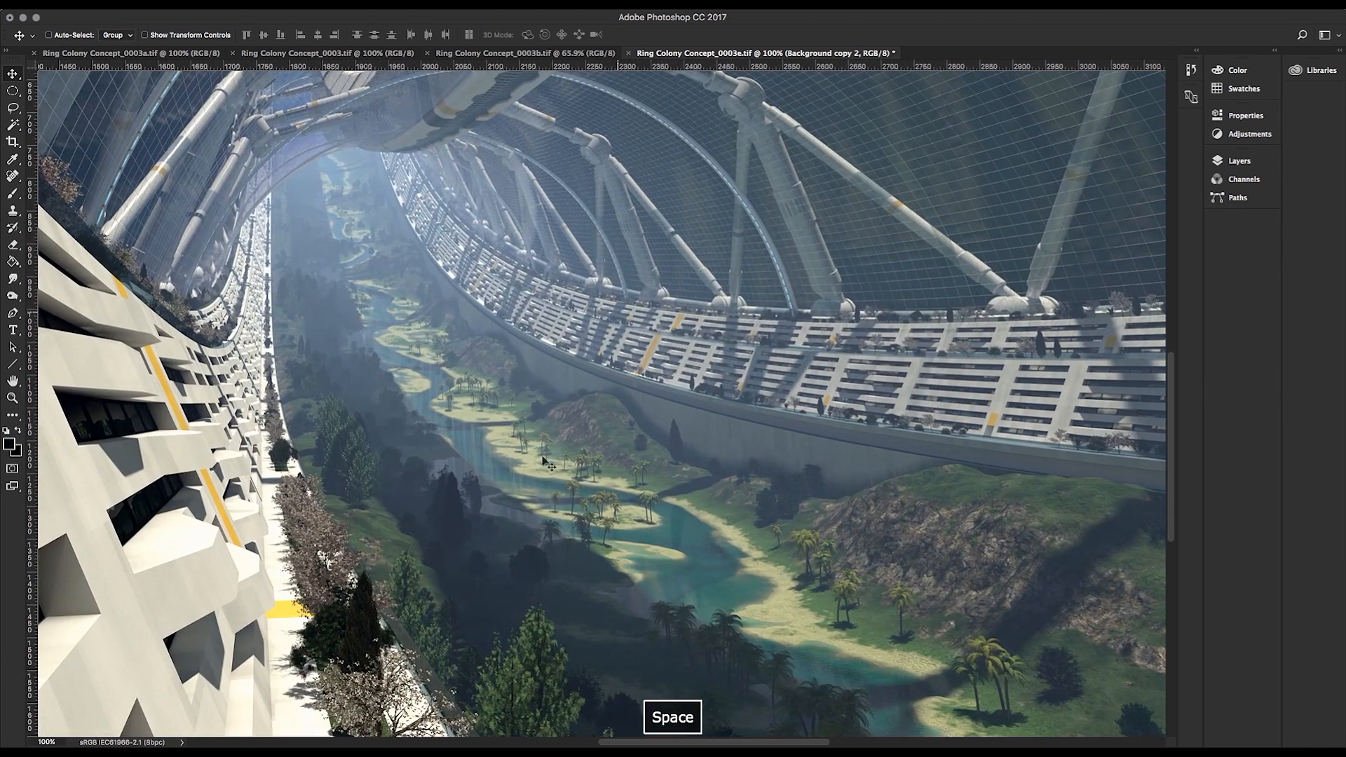
drag(479, 460, 701, 413)
drag(841, 390, 611, 384)
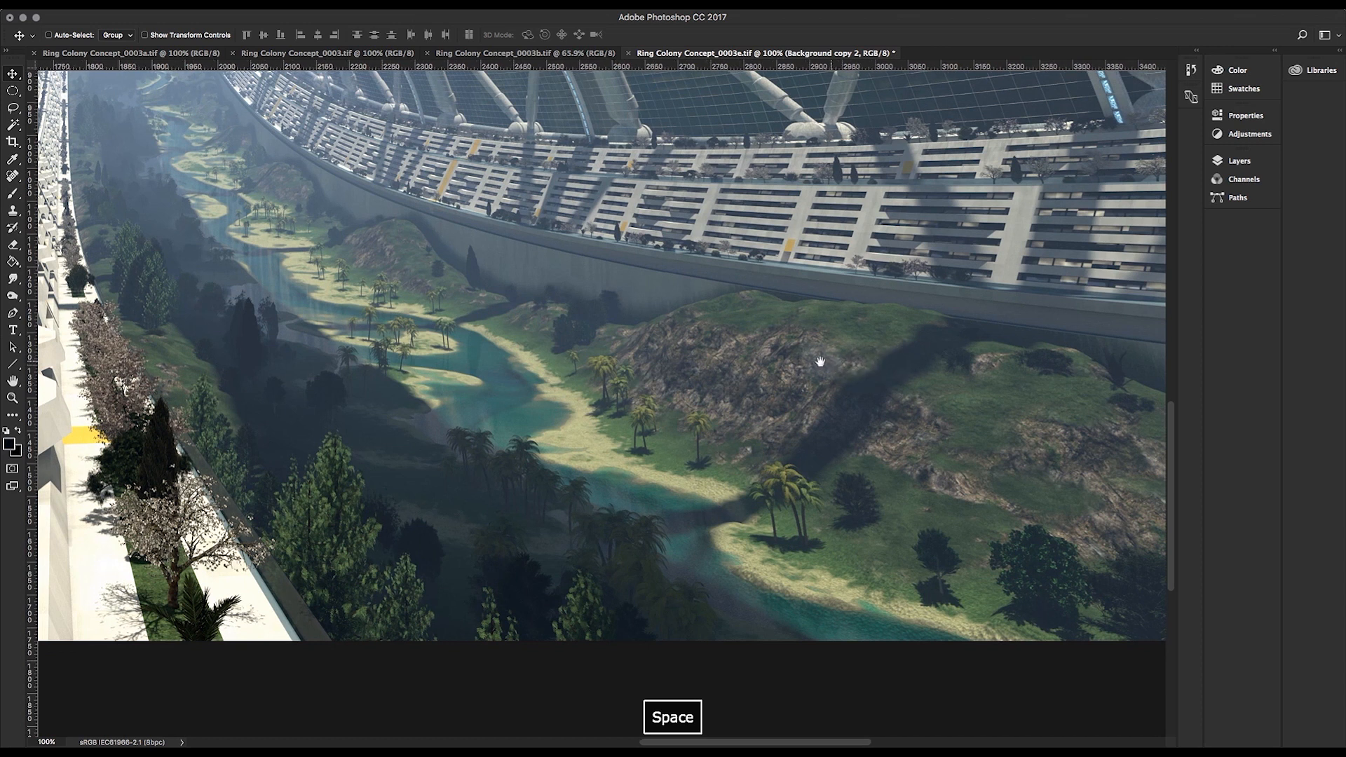
drag(820, 361, 625, 343)
drag(955, 404, 789, 399)
drag(1065, 436, 902, 433)
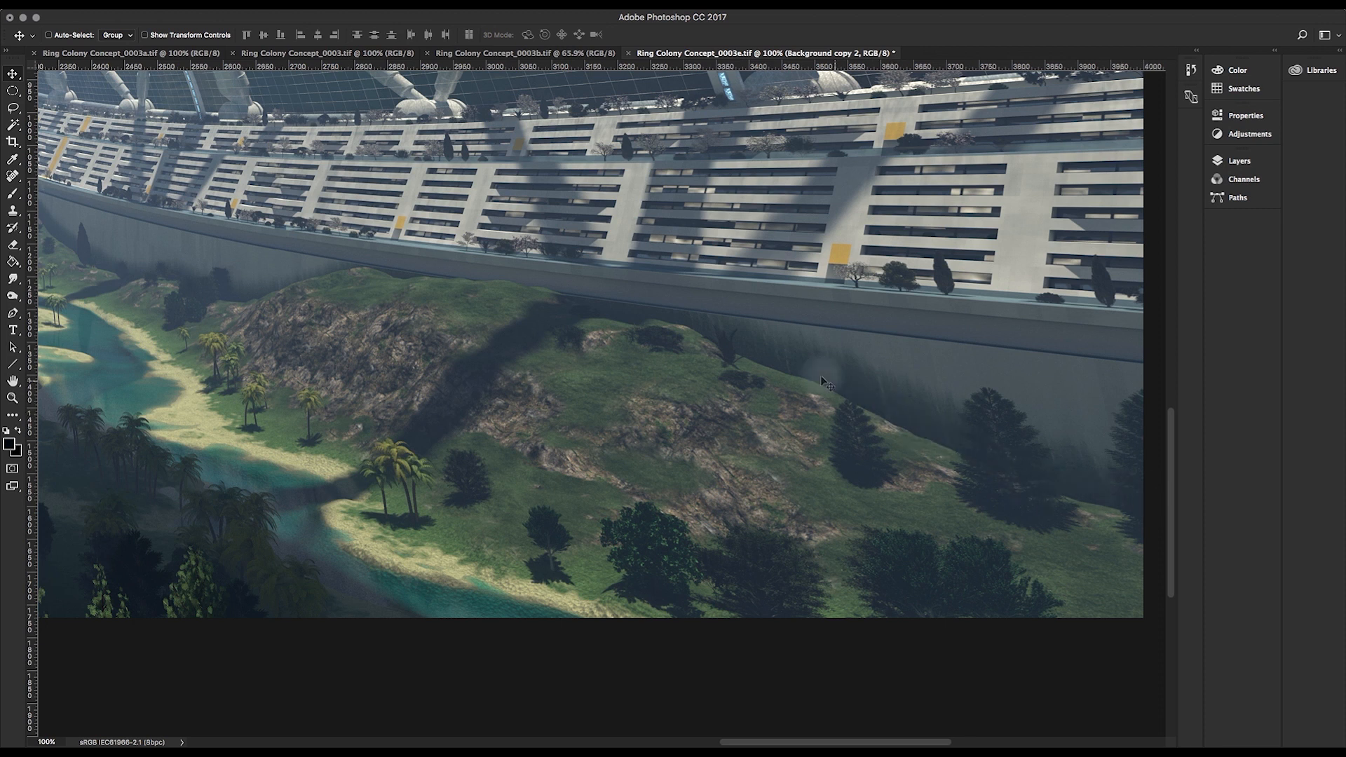
key(space)
drag(311, 358, 517, 423)
key(space)
drag(243, 287, 346, 327)
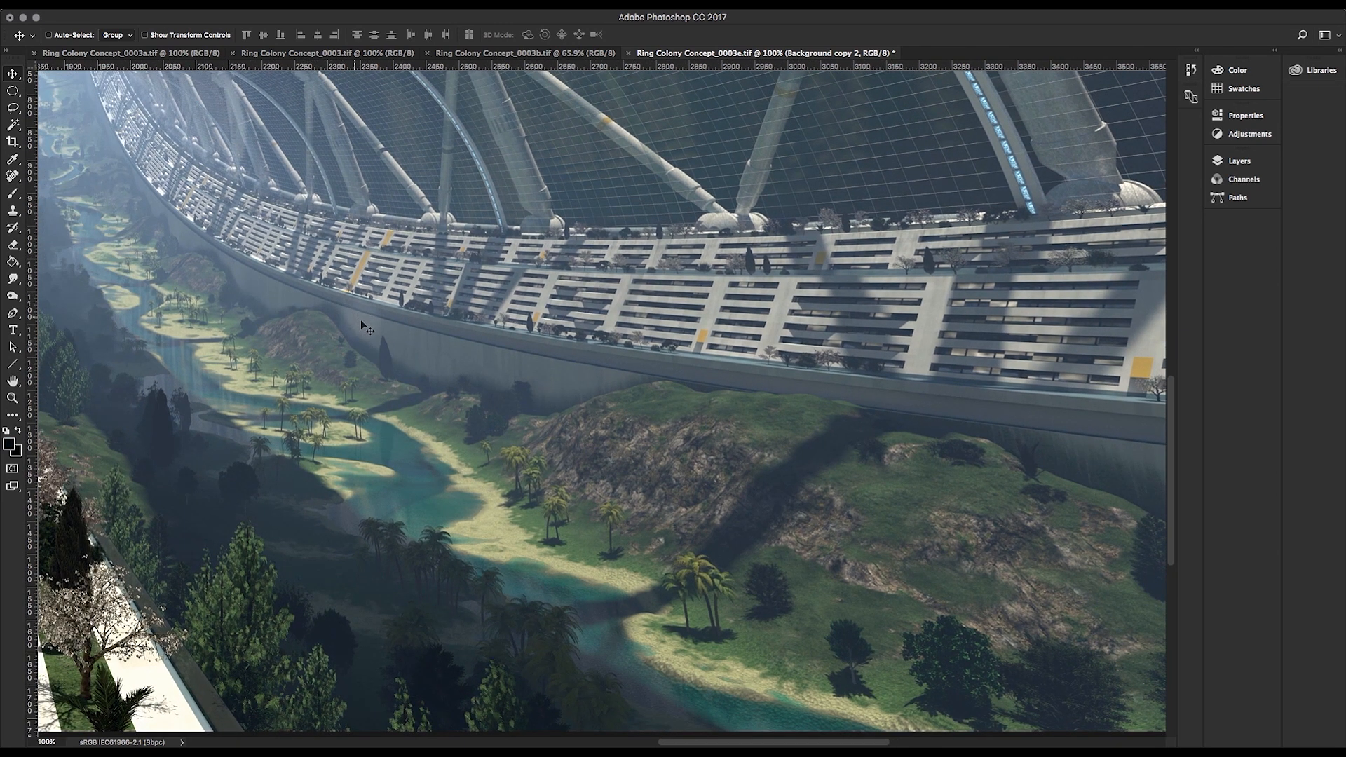
key(space)
drag(391, 368, 489, 408)
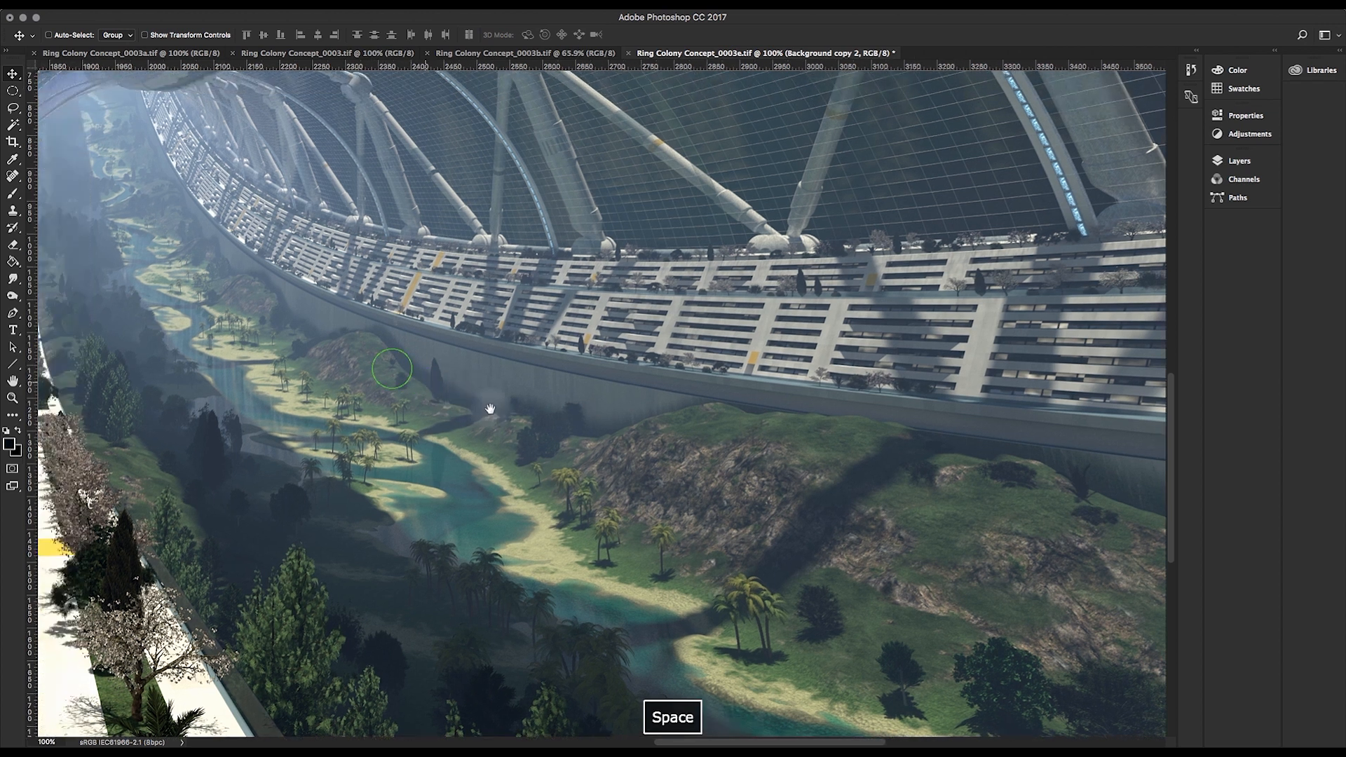
- Zoom to 300% and examine the palm-lined shore, the wall base and the rocky hill up close
key(super+equal)
key(space)
drag(363, 484, 649, 526)
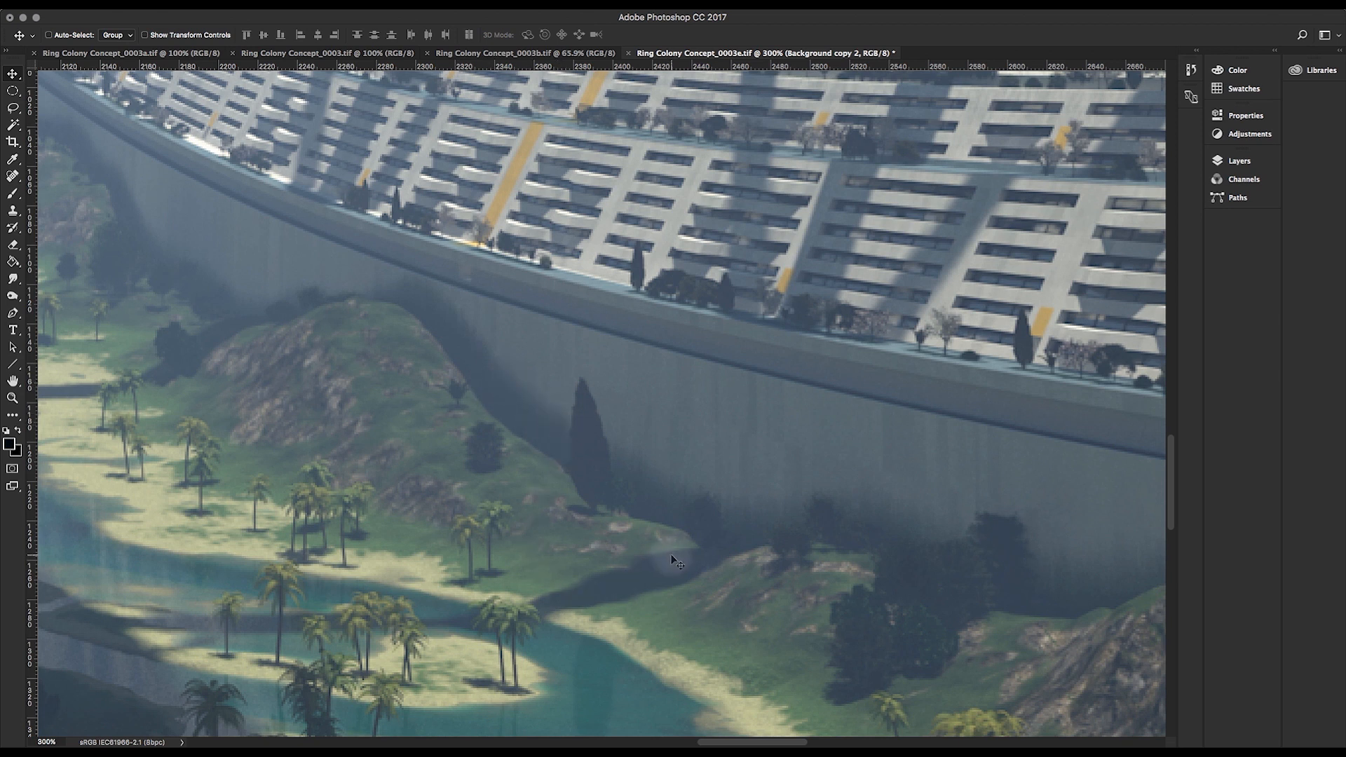
key(space)
mouse_move(522, 482)
mouse_down()
mouse_move(526, 460)
mouse_move(604, 496)
mouse_move(366, 385)
mouse_up()
drag(782, 560, 596, 404)
drag(959, 410, 621, 378)
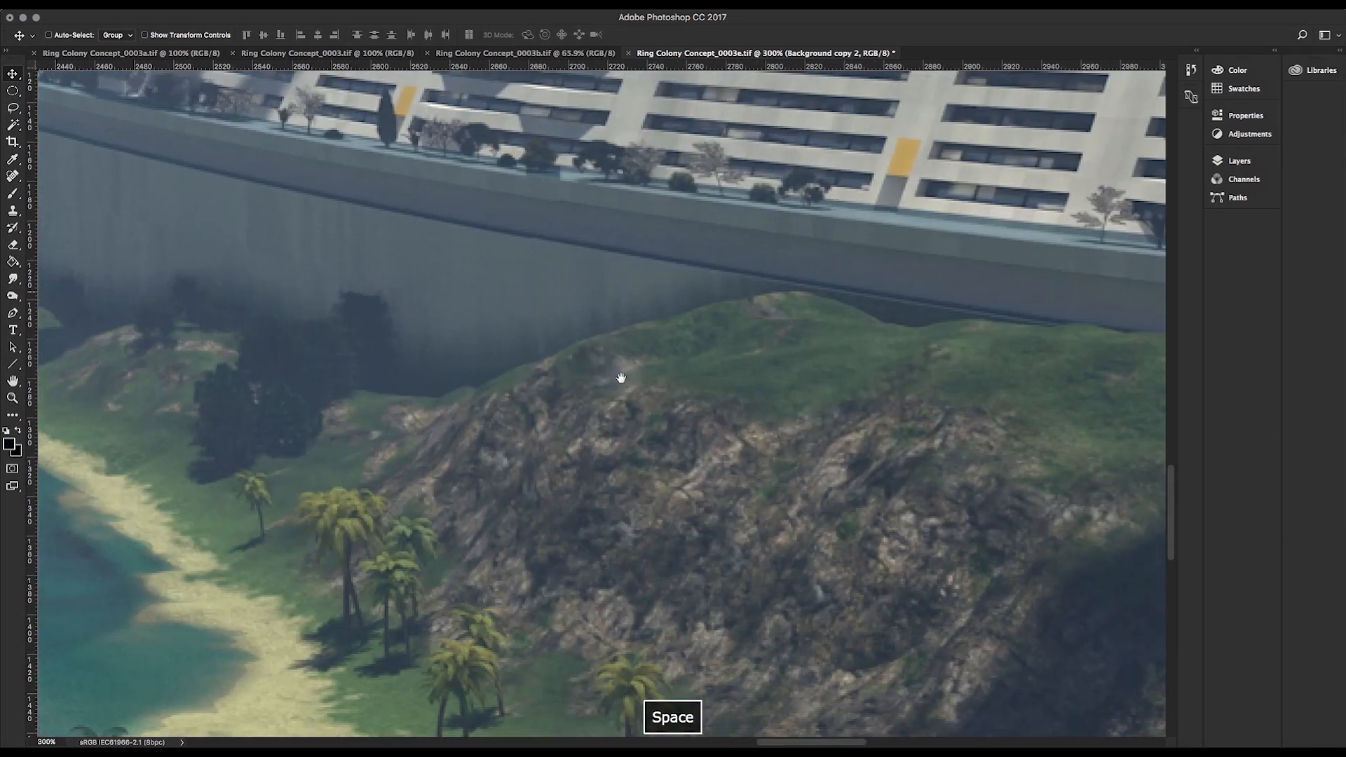
- Examine the rocky hillside, the shaded retaining wall and the dark conifers below the terraces at 300%
drag(968, 446, 349, 342)
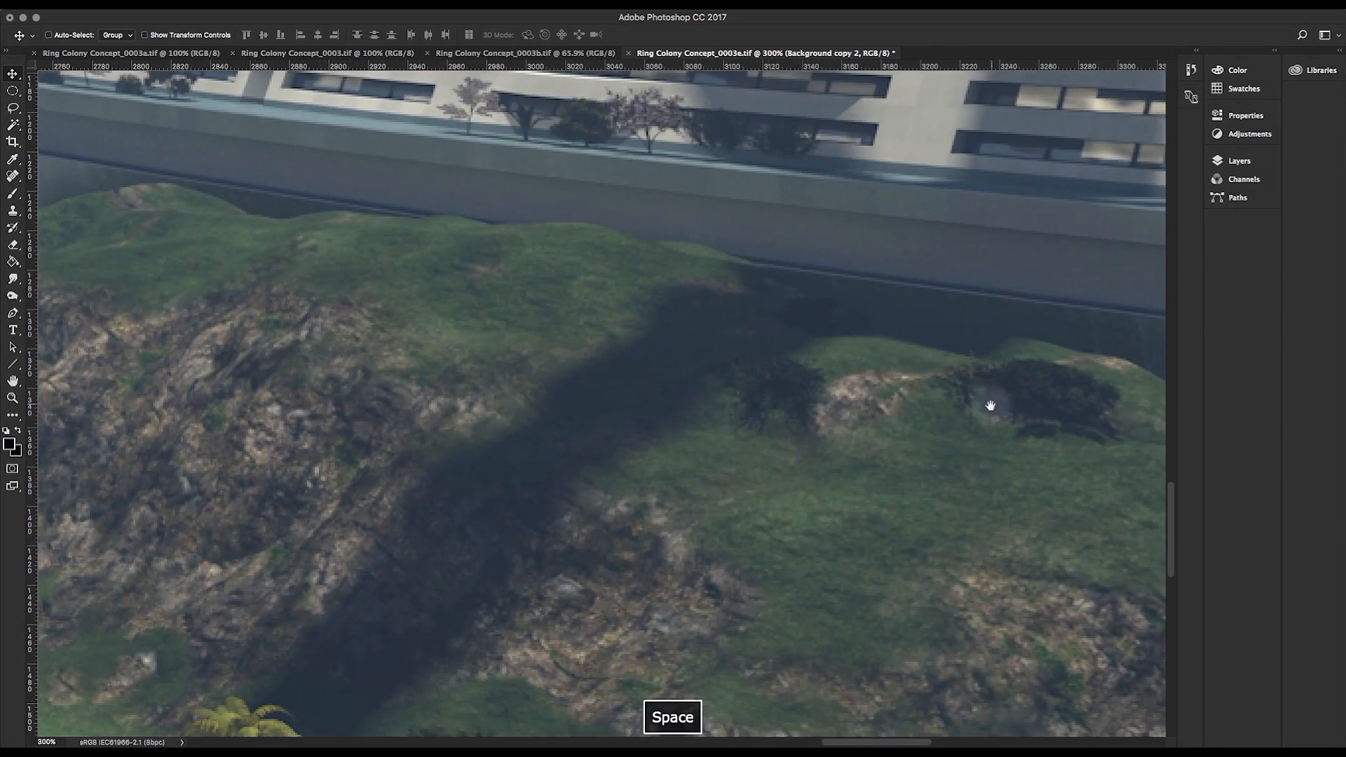
drag(986, 400, 425, 395)
drag(829, 507, 481, 451)
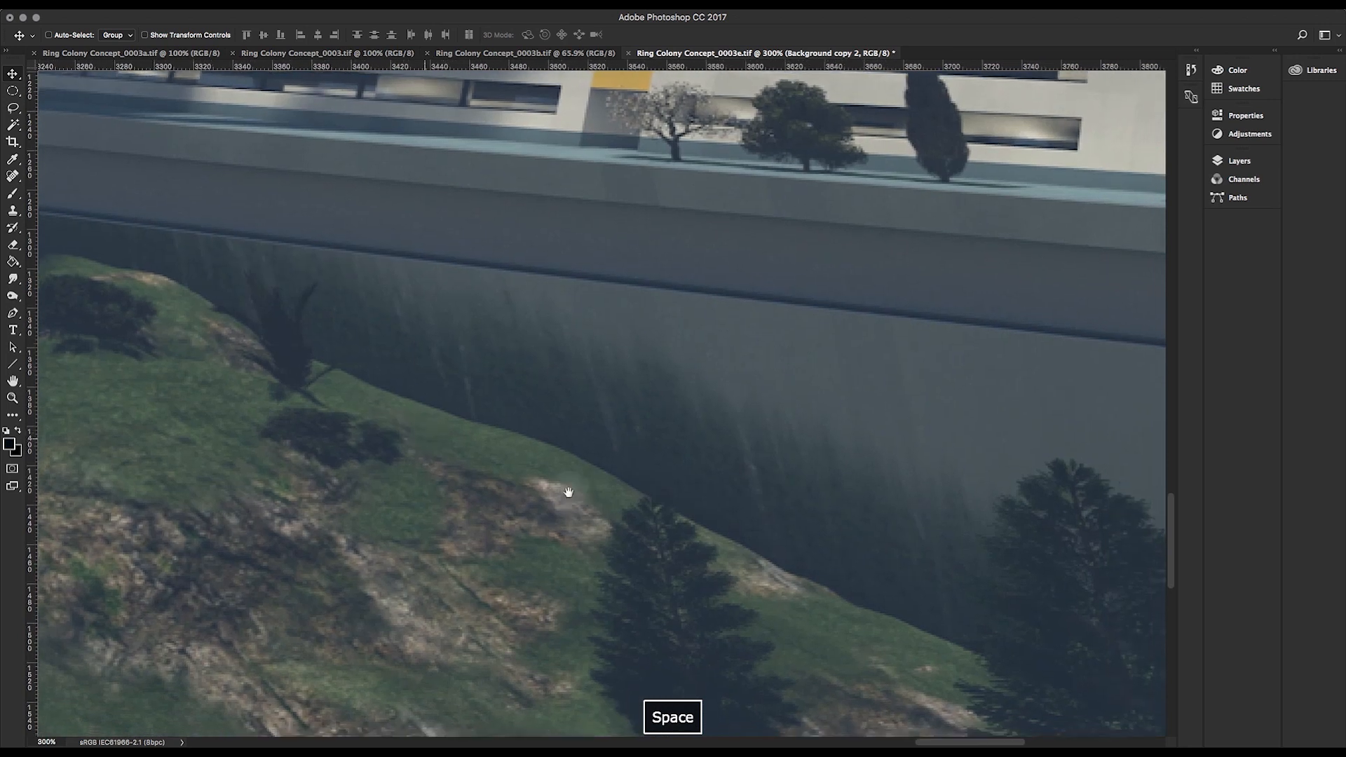
drag(684, 578, 472, 517)
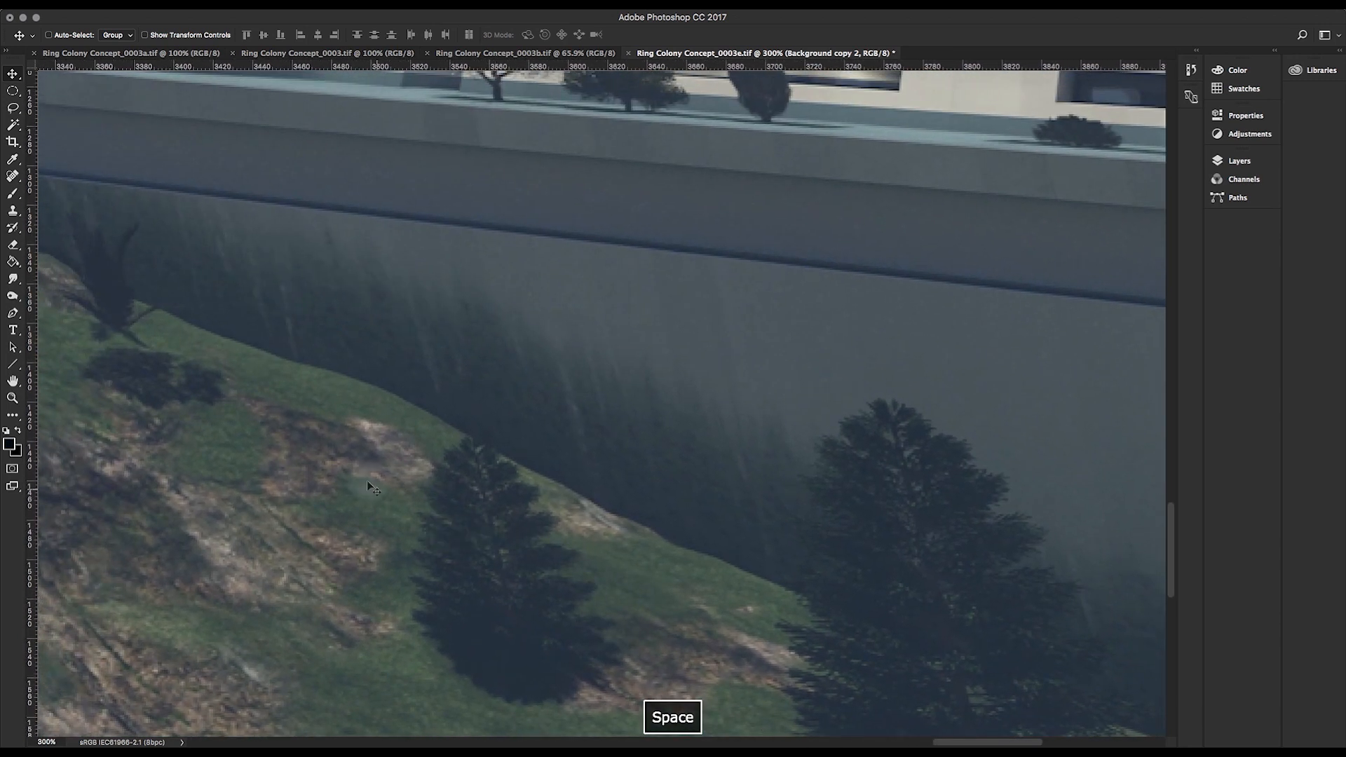
drag(374, 454, 460, 420)
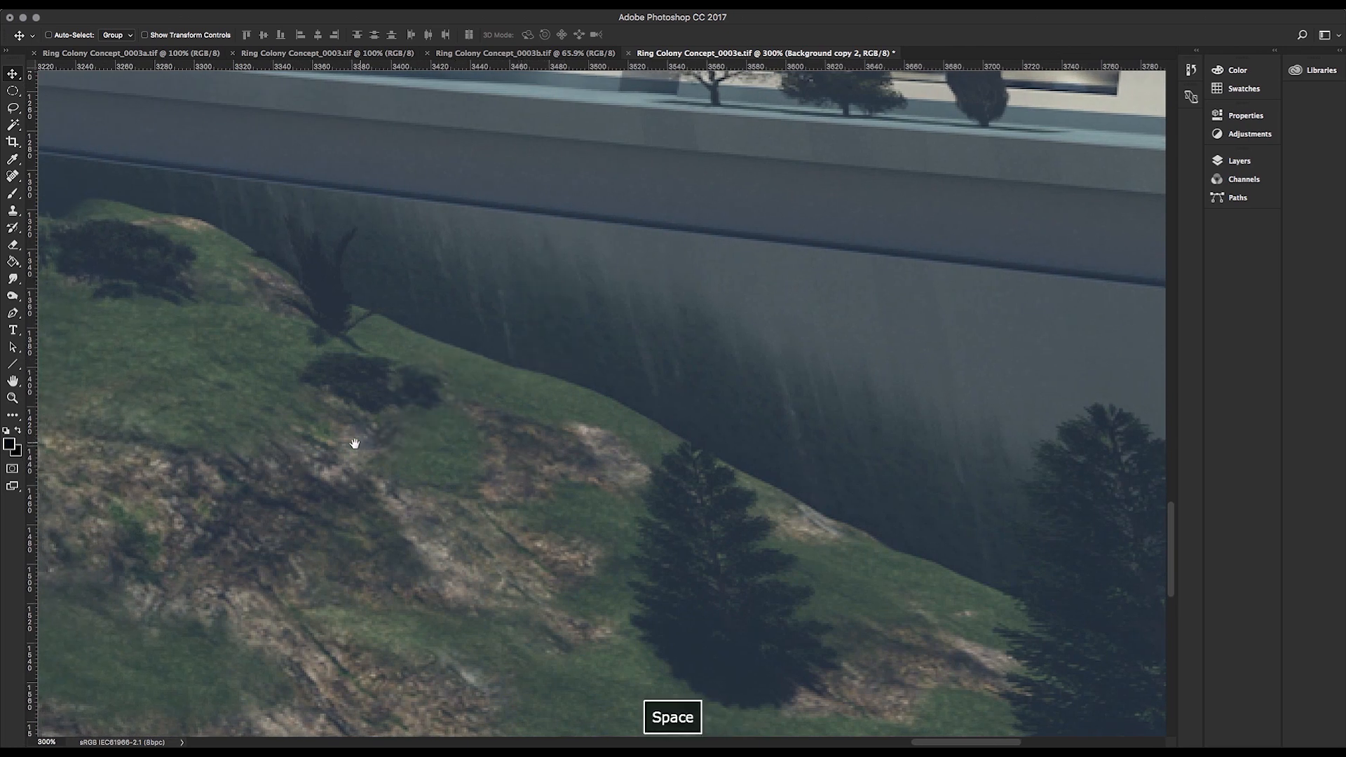
drag(351, 442, 475, 385)
drag(457, 447, 538, 315)
drag(475, 453, 499, 246)
- Examine the palm-lined riverbank from the large shaded tree back to the distant valley, finishing with a wider view
drag(348, 337, 842, 481)
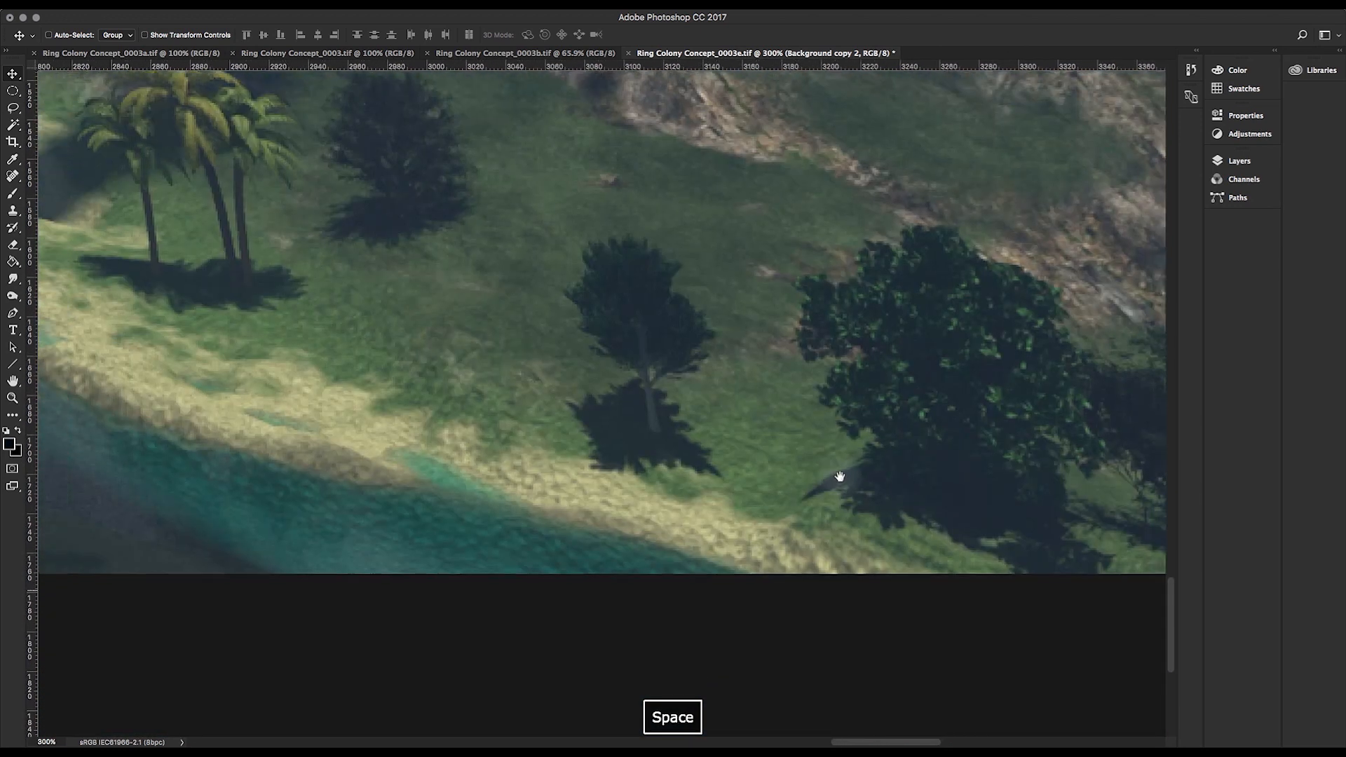
drag(406, 355, 874, 512)
drag(435, 325, 764, 574)
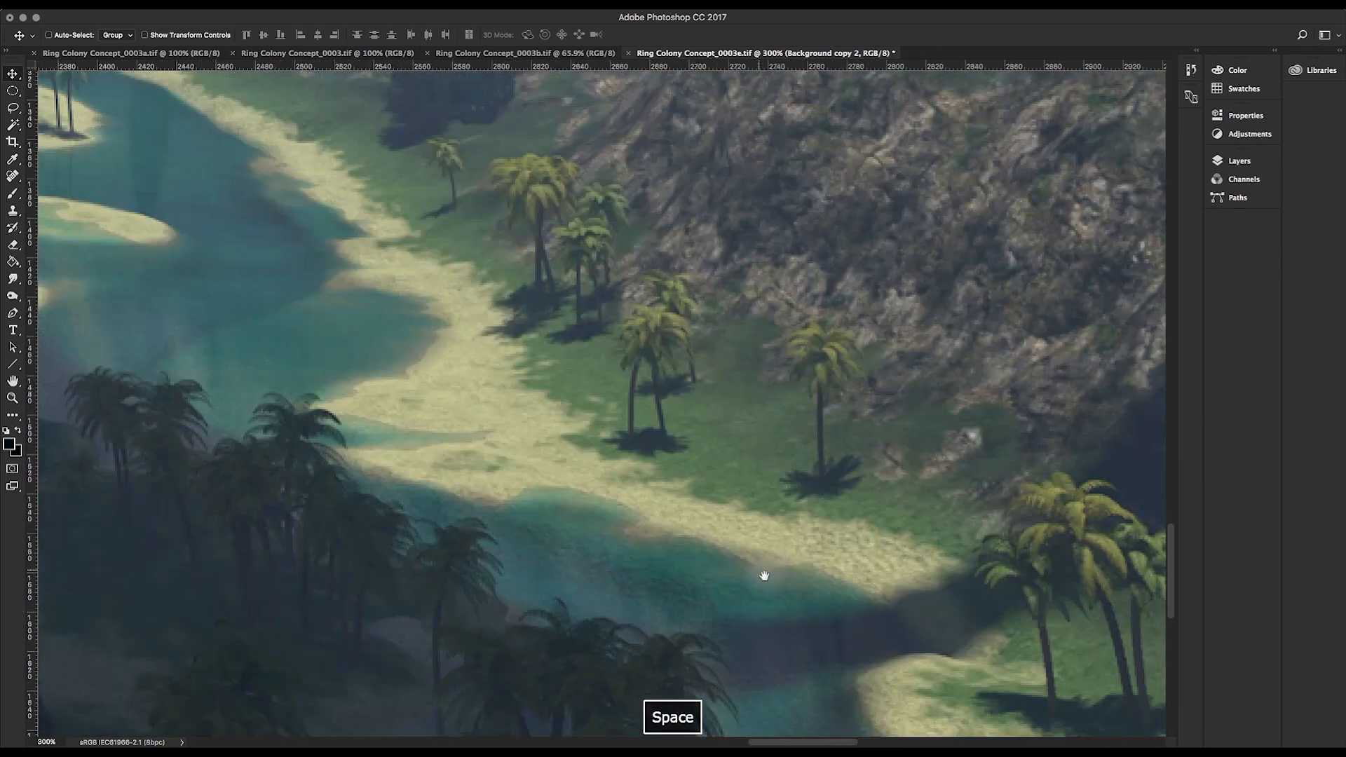
drag(483, 396, 643, 477)
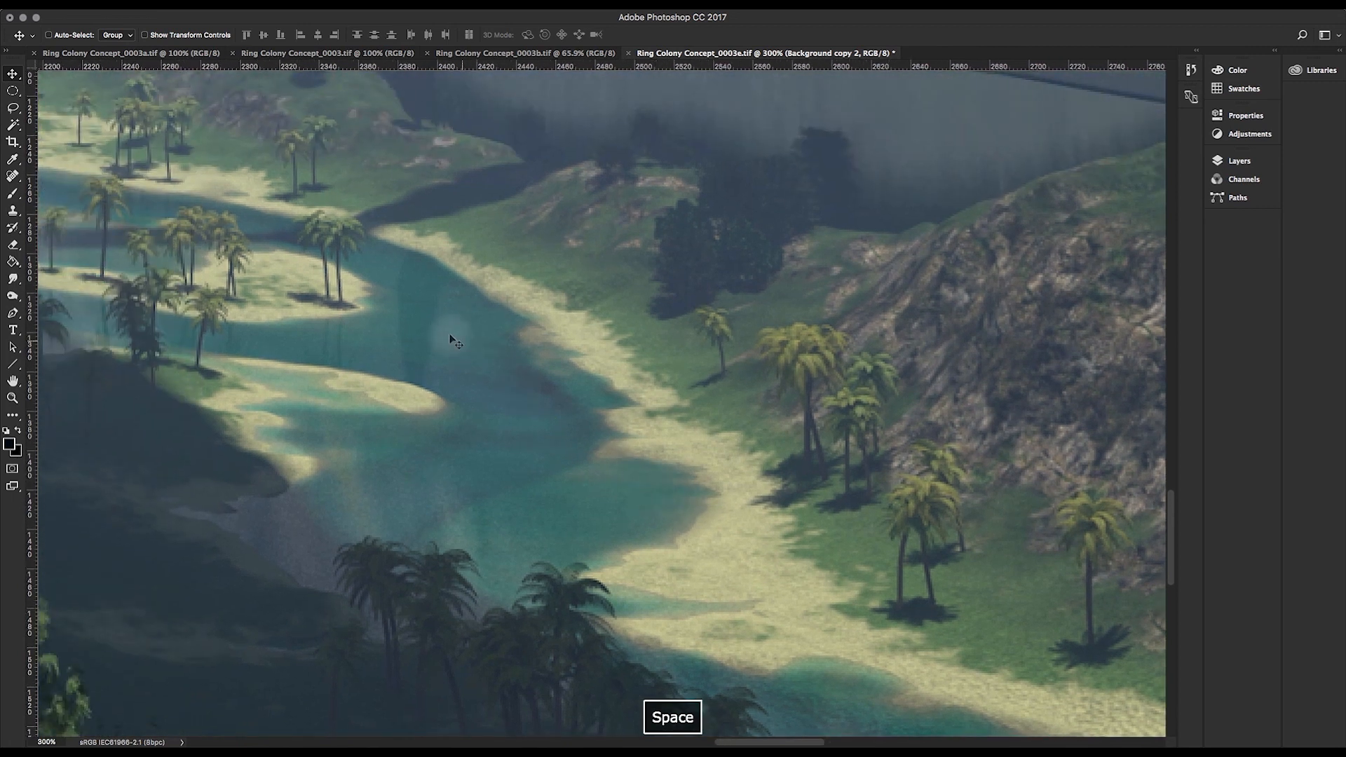
drag(451, 339, 708, 423)
drag(459, 349, 729, 478)
drag(540, 256, 698, 464)
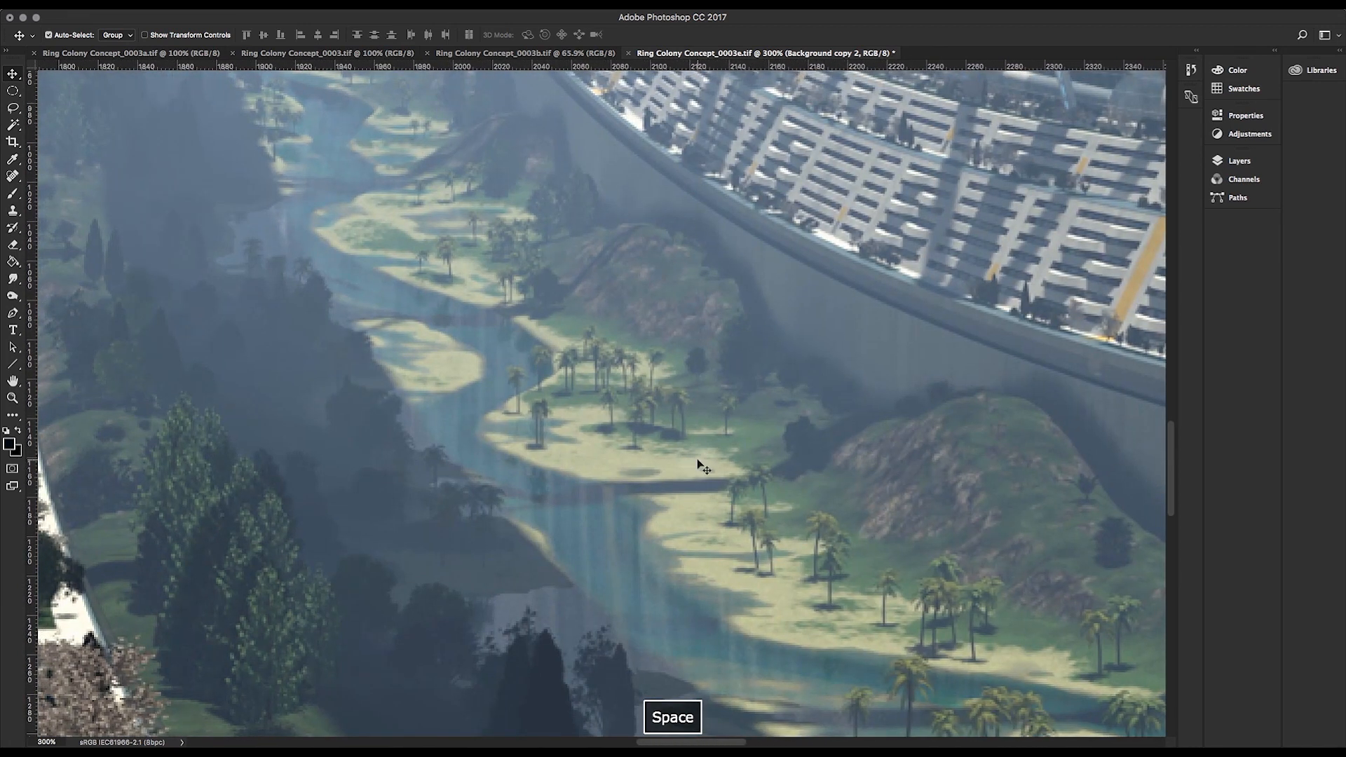
alt+click(697, 460)
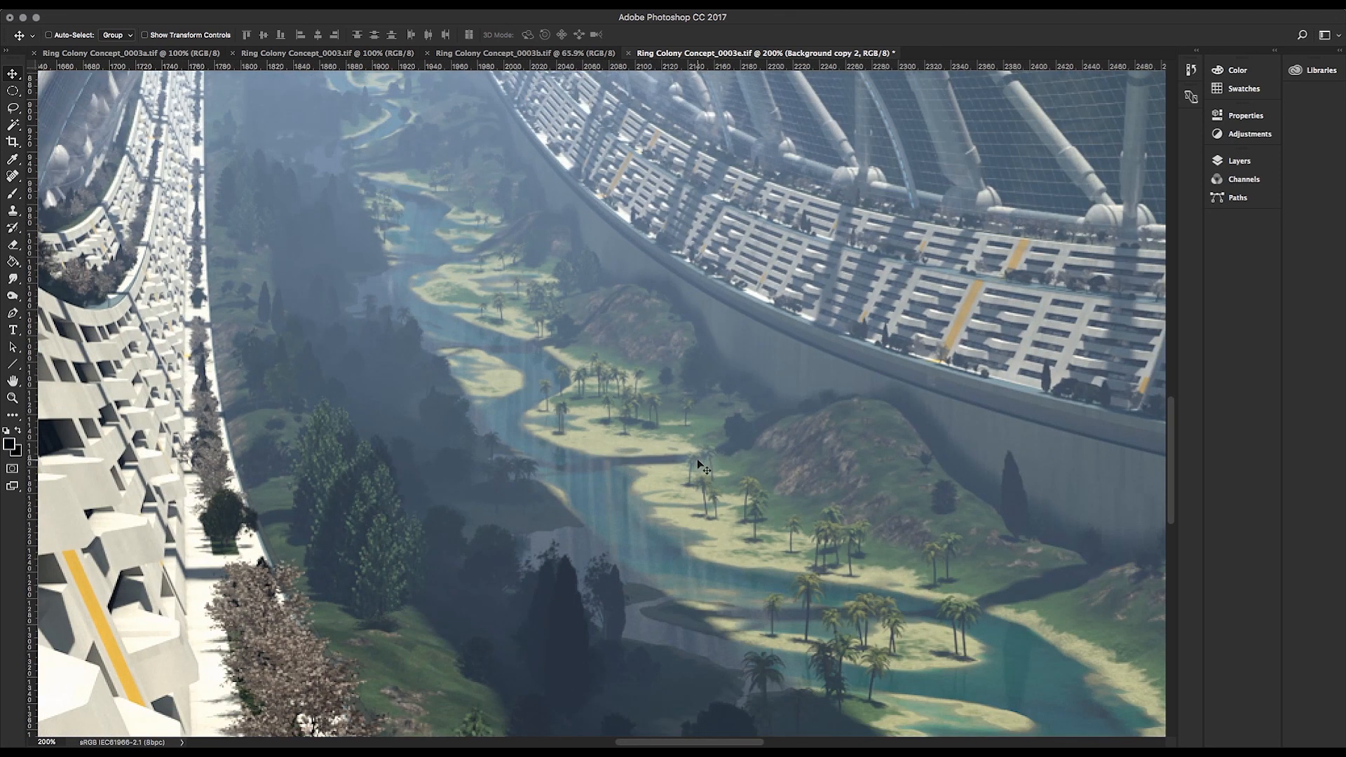
key(super+minus)
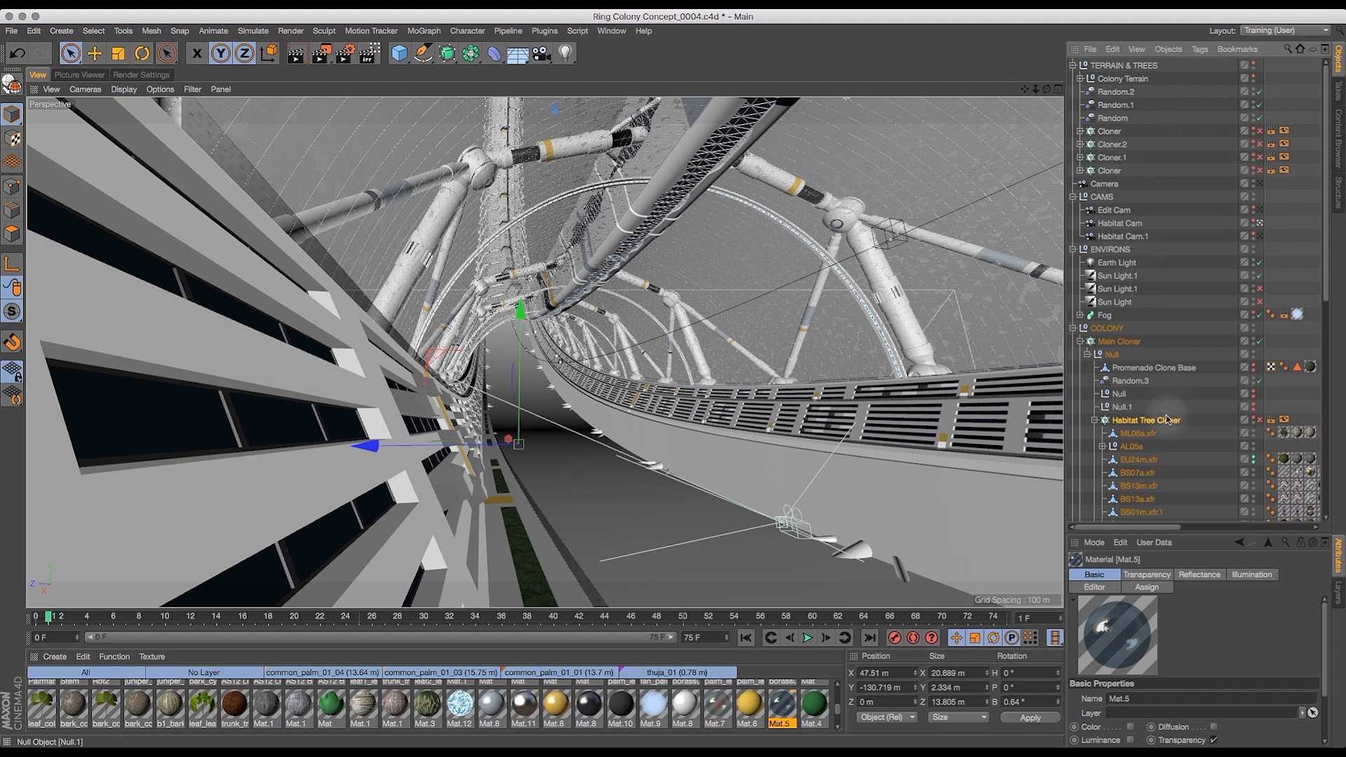
- In the Cinema 4D scene, collapse the Habitat Tree Cloner and show the object properties of the Cloner holding the Water Vent
click(1094, 421)
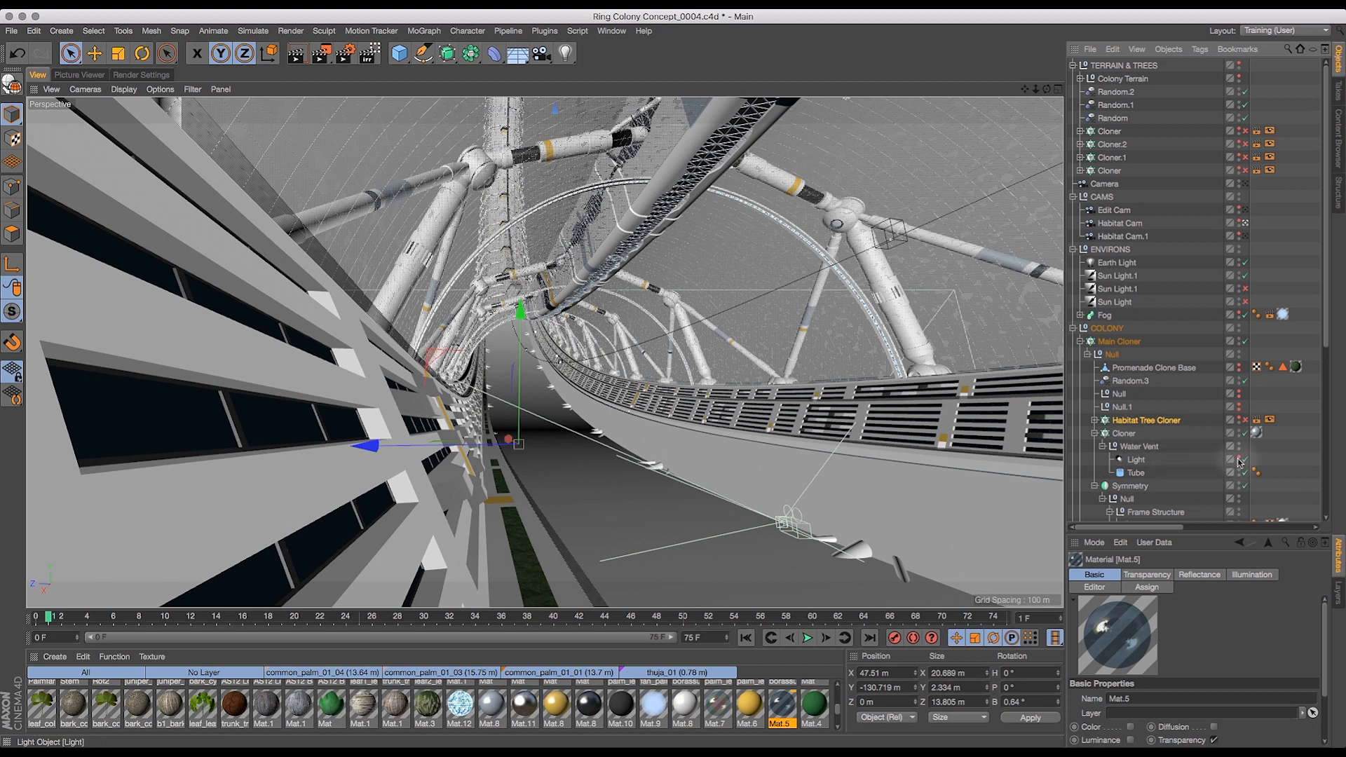
click(1124, 433)
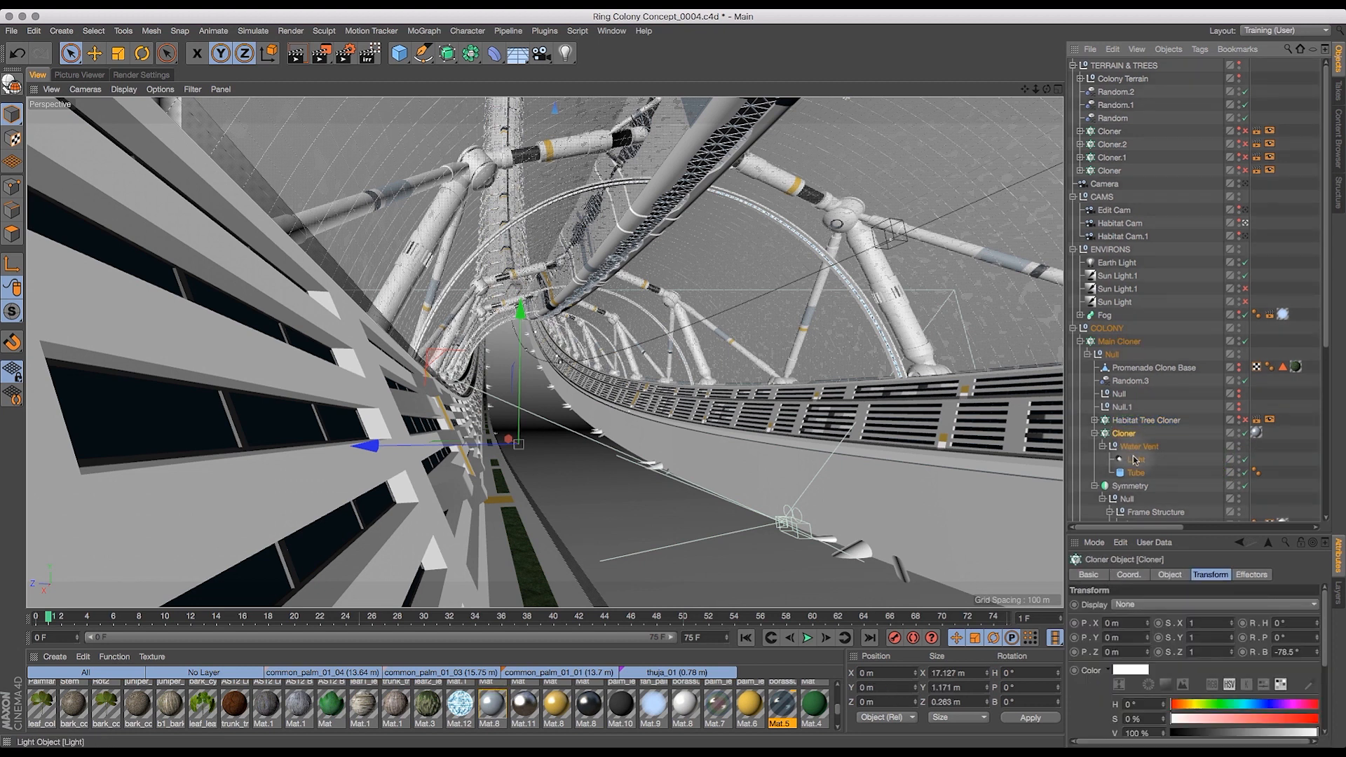
click(1169, 574)
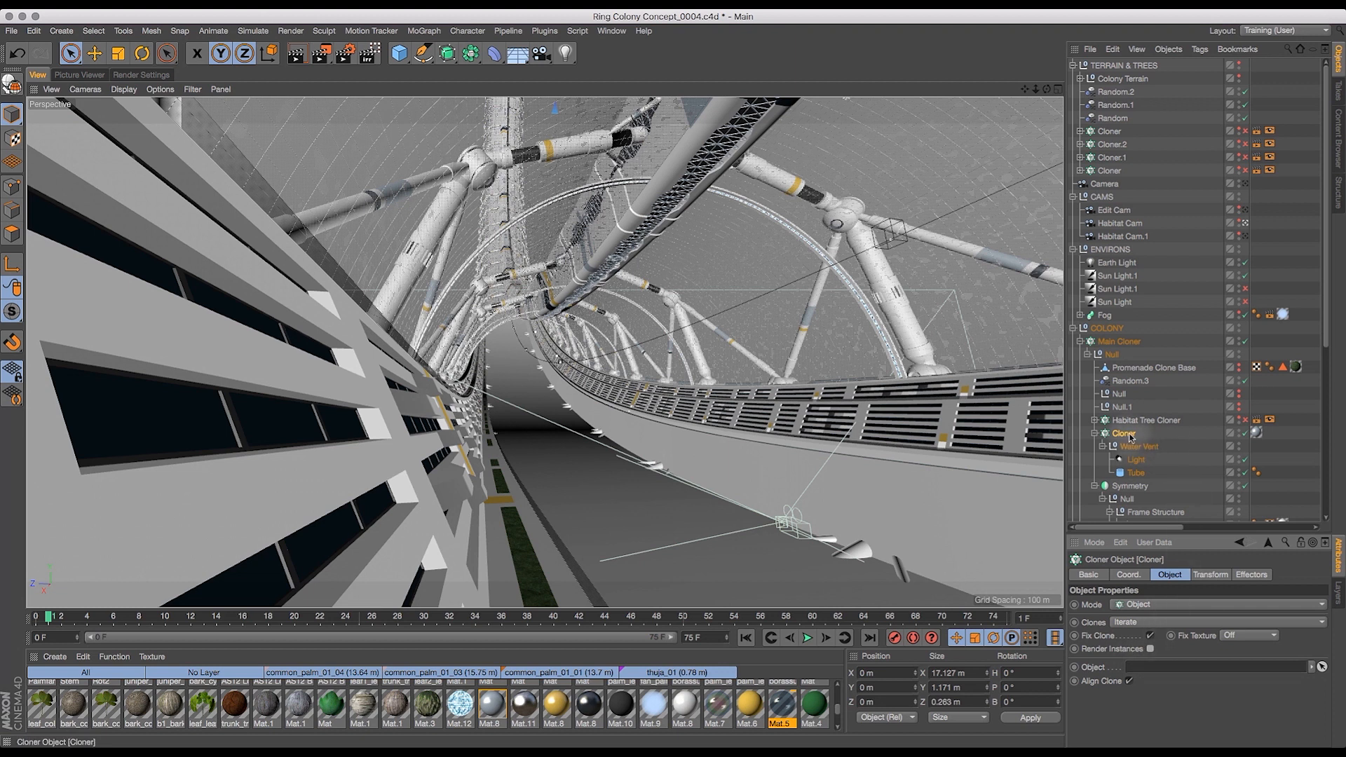
- Compare the Main Cloner's object properties with the Habitat Tree Cloner's and enable Render Instances on the Main Cloner
click(1120, 342)
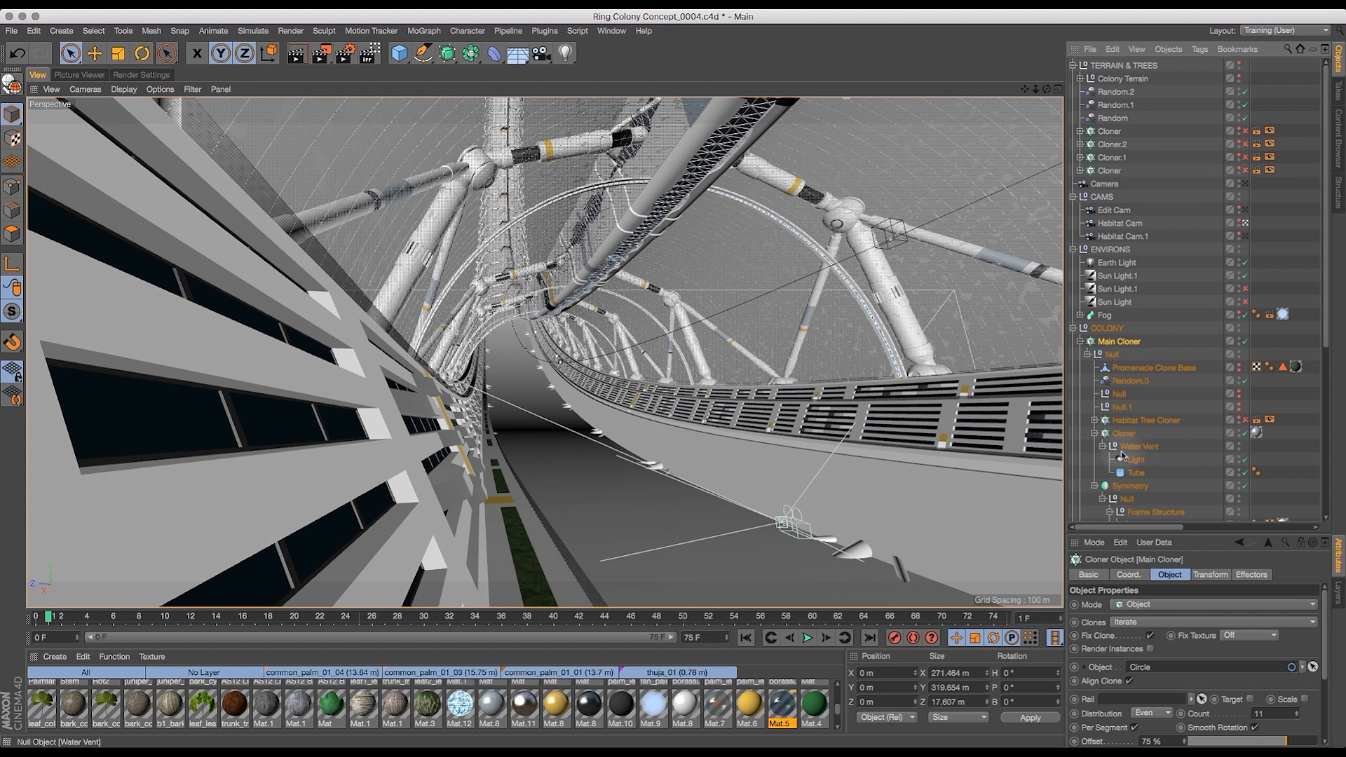
click(1143, 421)
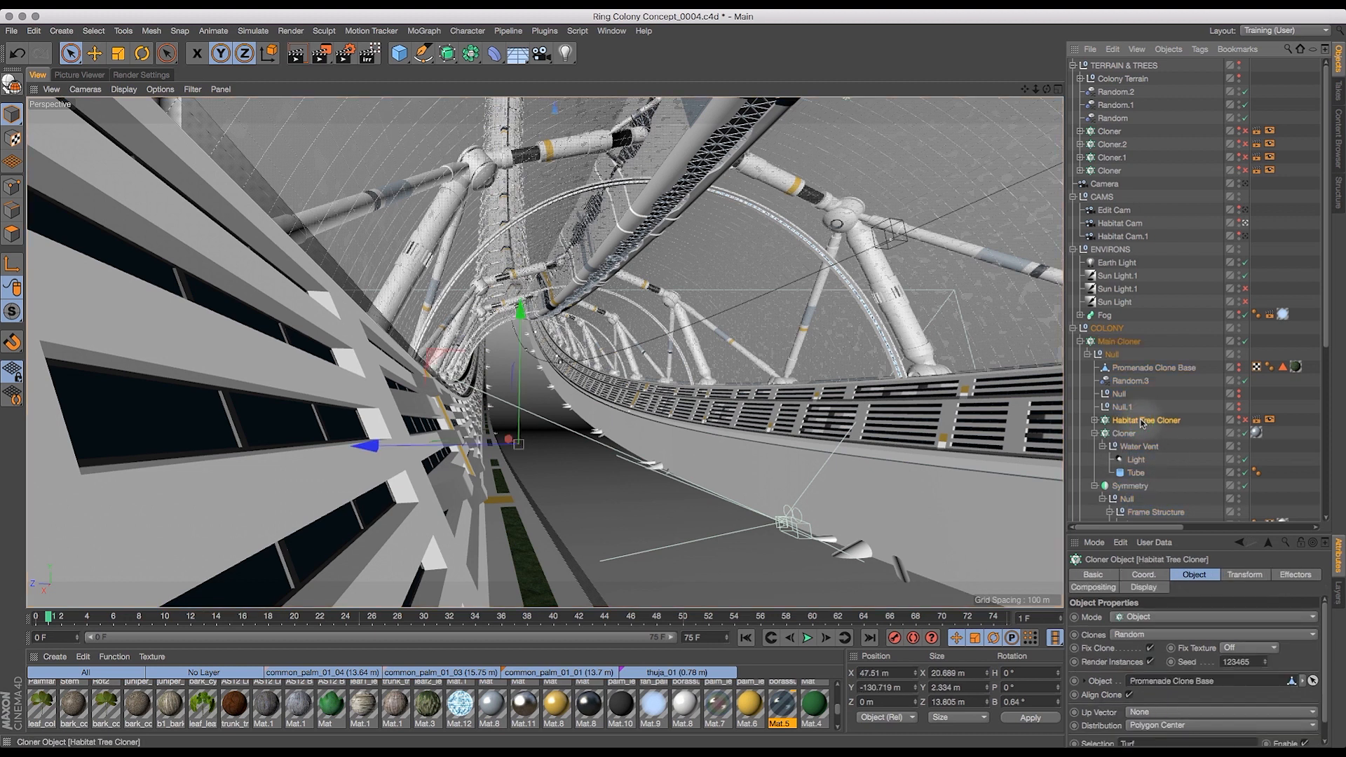
click(1126, 343)
click(1150, 648)
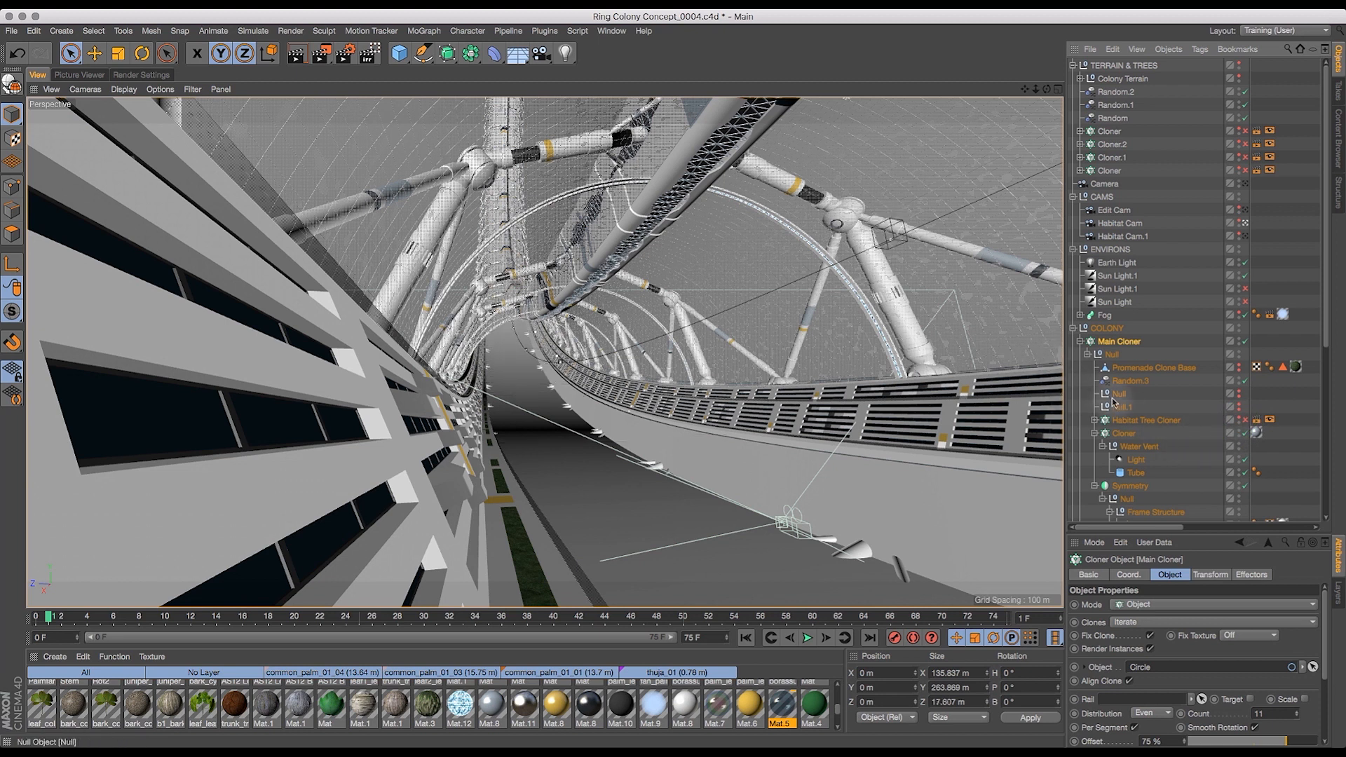
- Disable the Main Cloner, with the TERRAIN & TREES group collapsed, and view the scene through the Edit Cam
click(1129, 435)
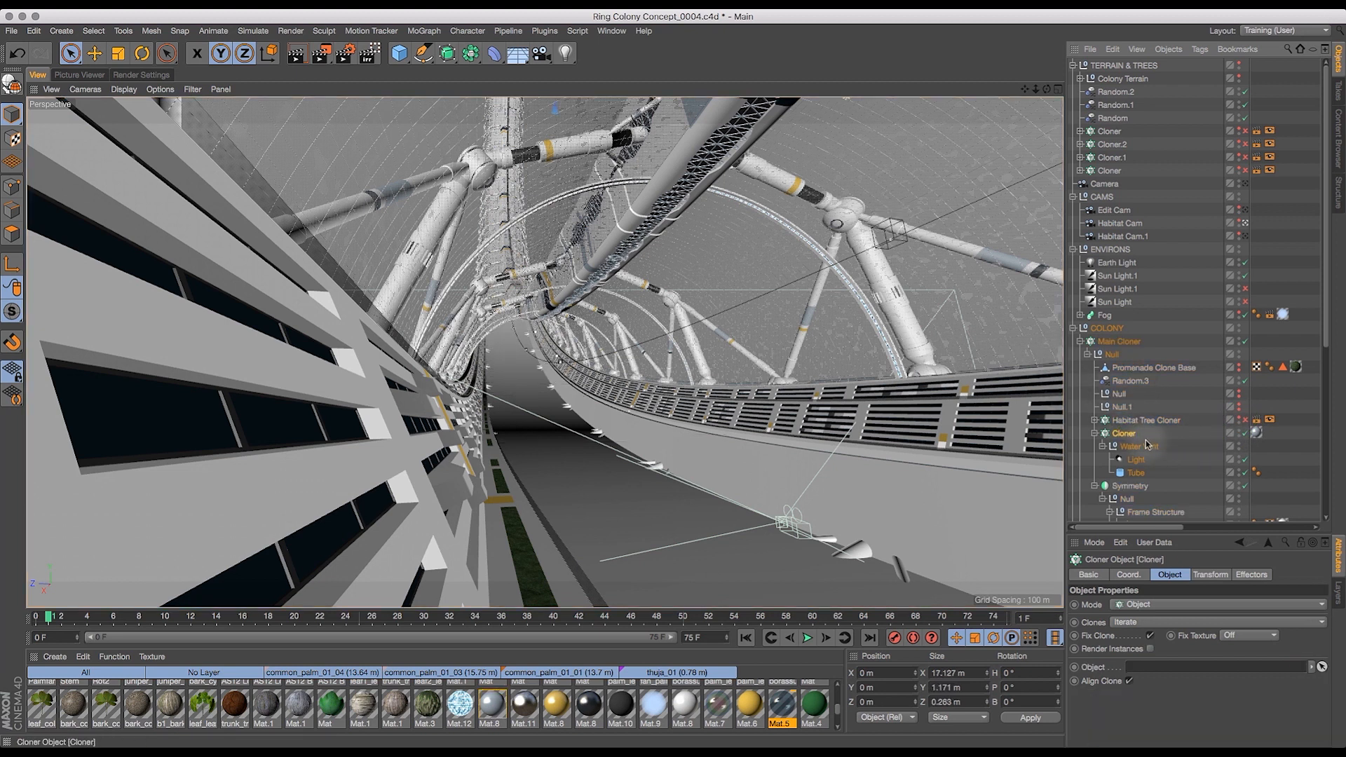
click(1135, 474)
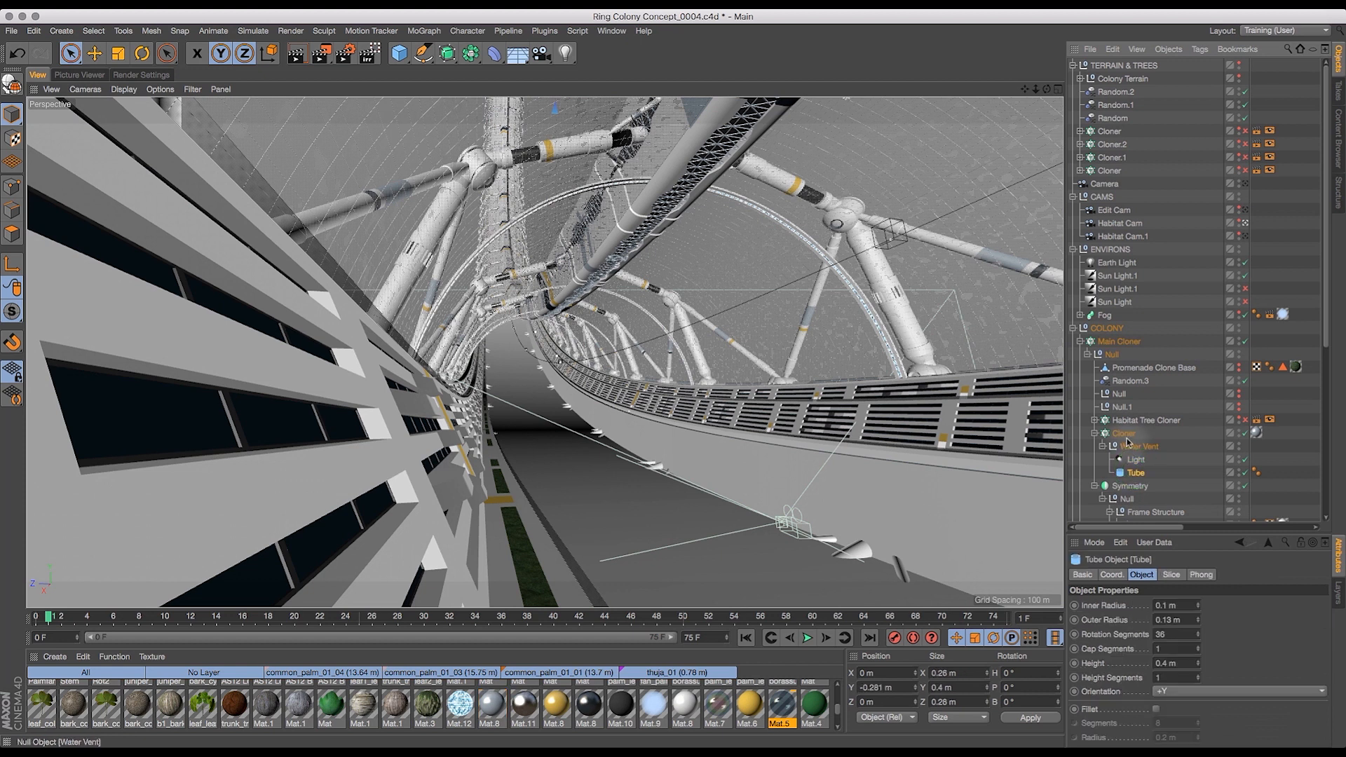
click(1123, 434)
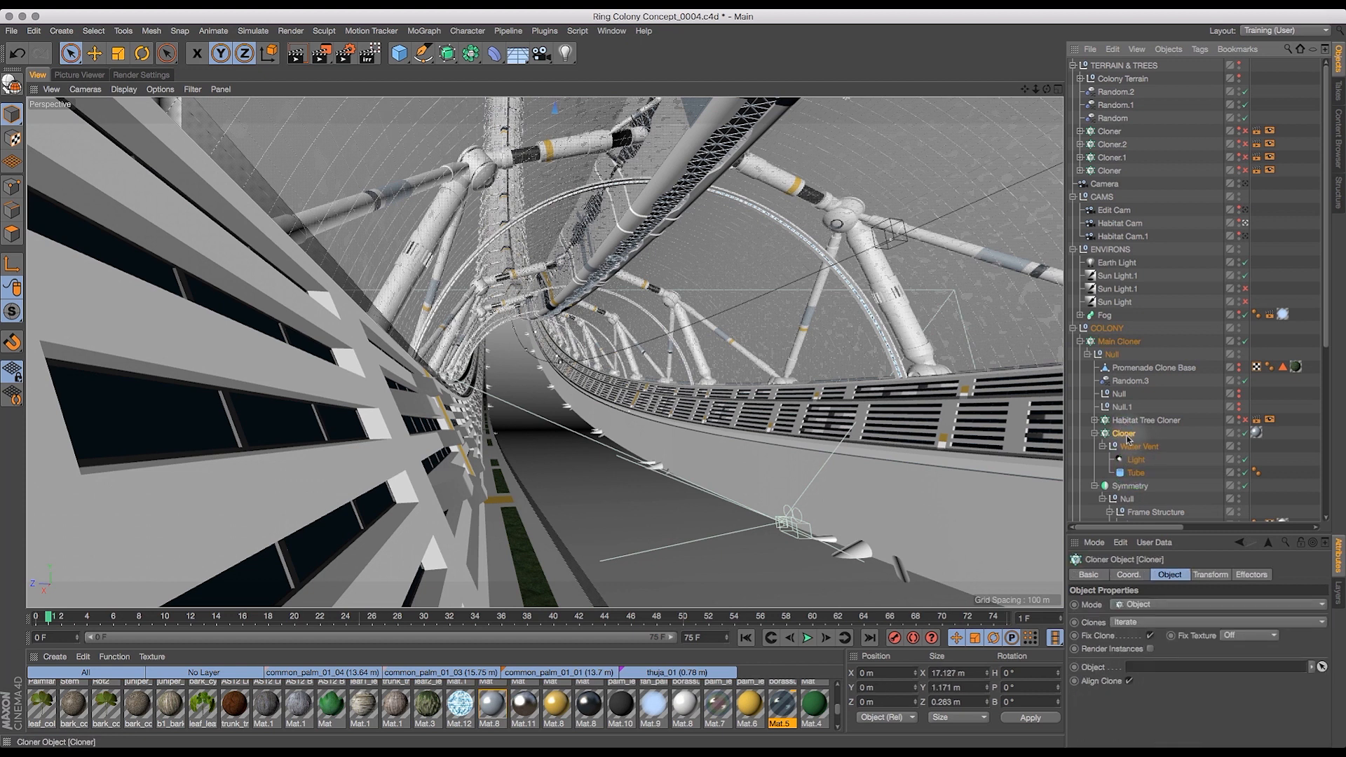
click(1245, 342)
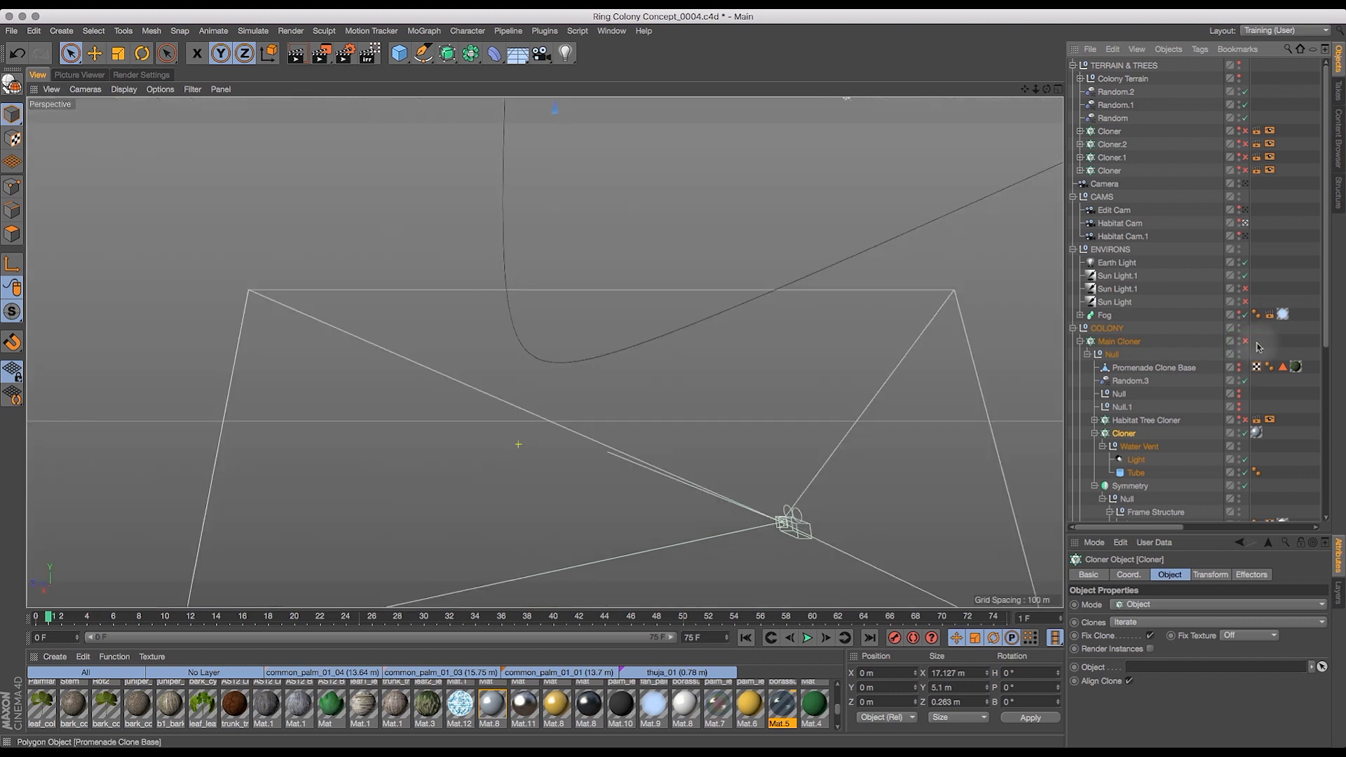
click(1074, 65)
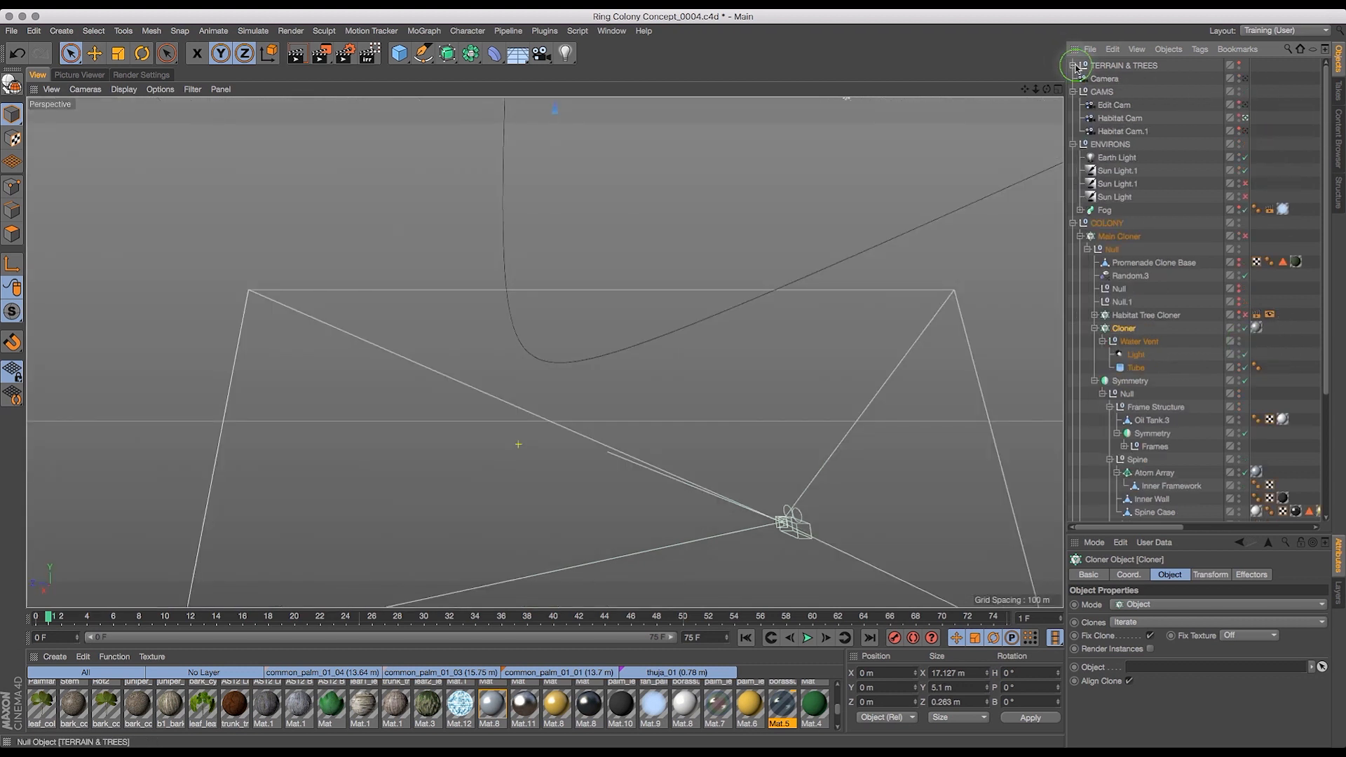
click(1245, 105)
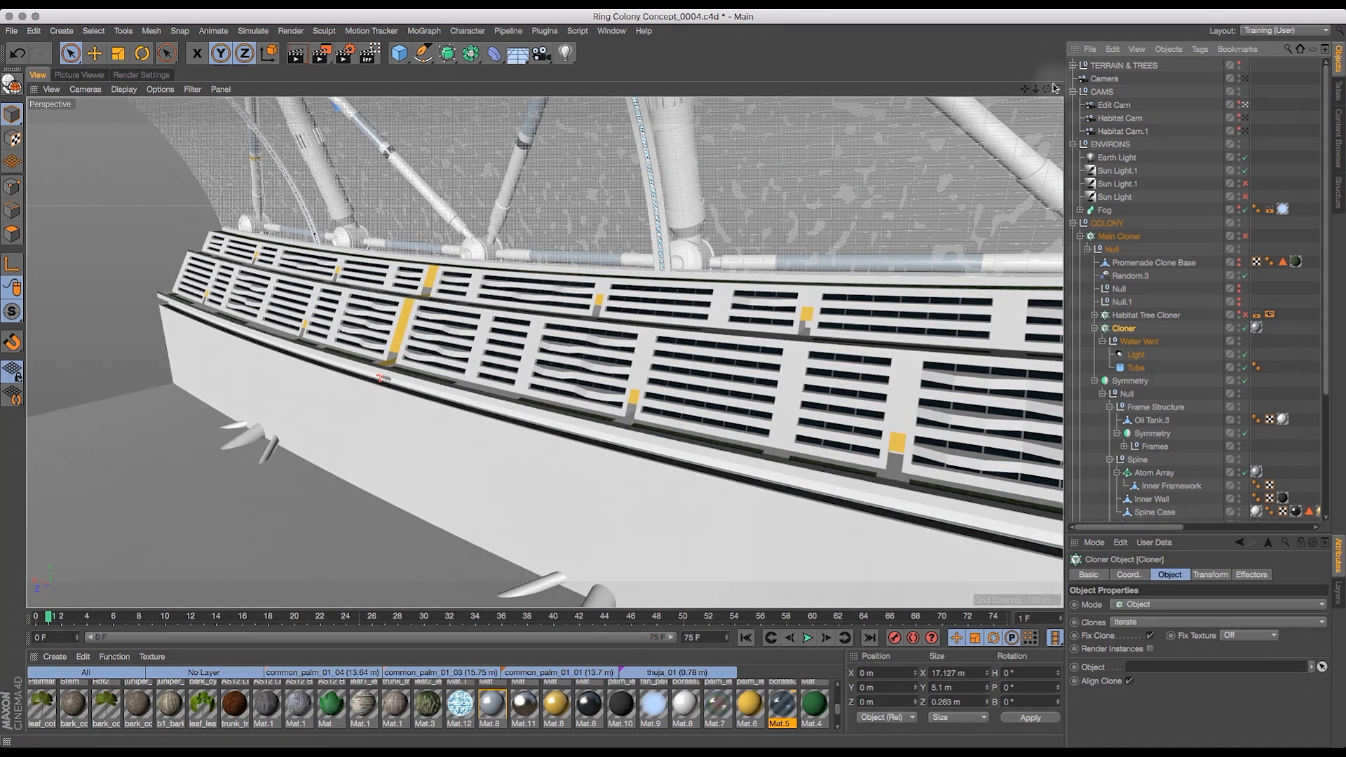
- Move the Water Vent's Cloner out of the COLONY hierarchy to the very start of the object list
drag(1048, 90, 1008, 67)
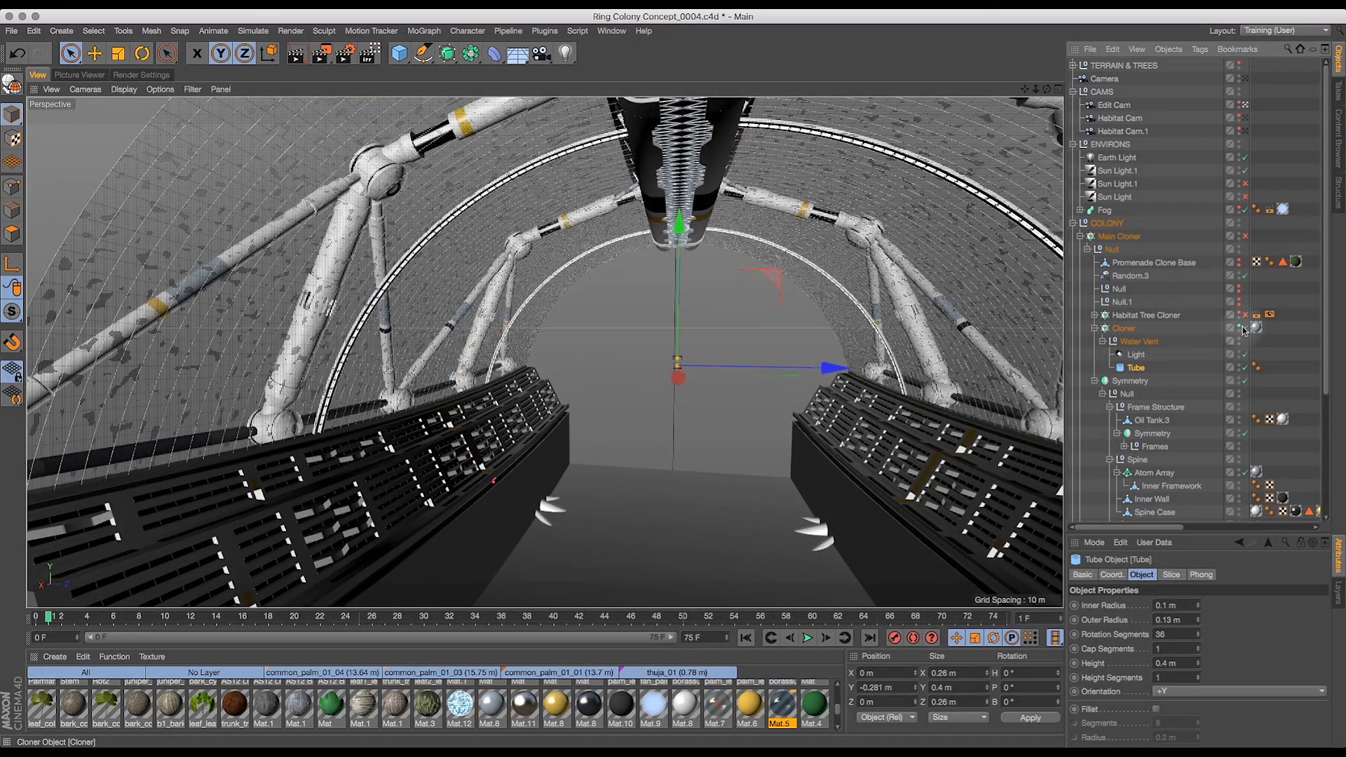
drag(1049, 92, 1094, 91)
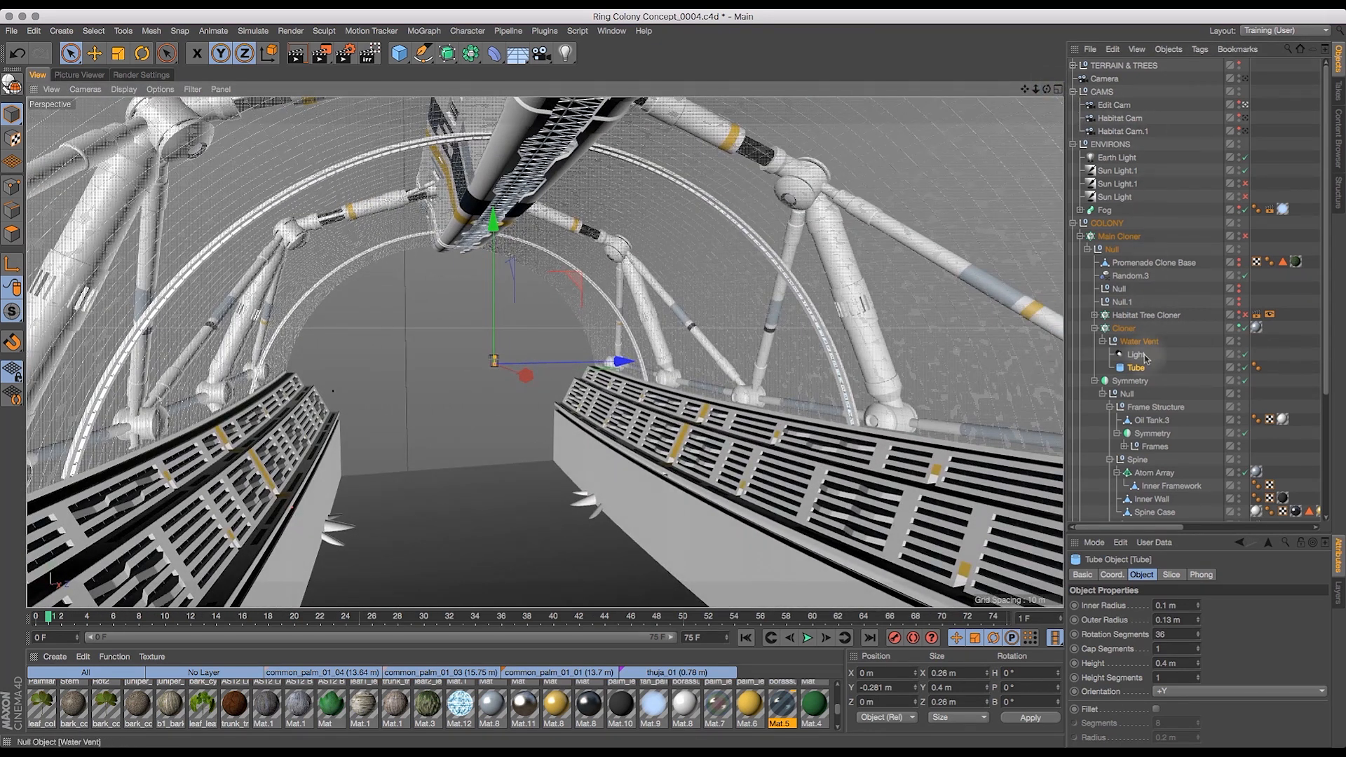
click(1125, 329)
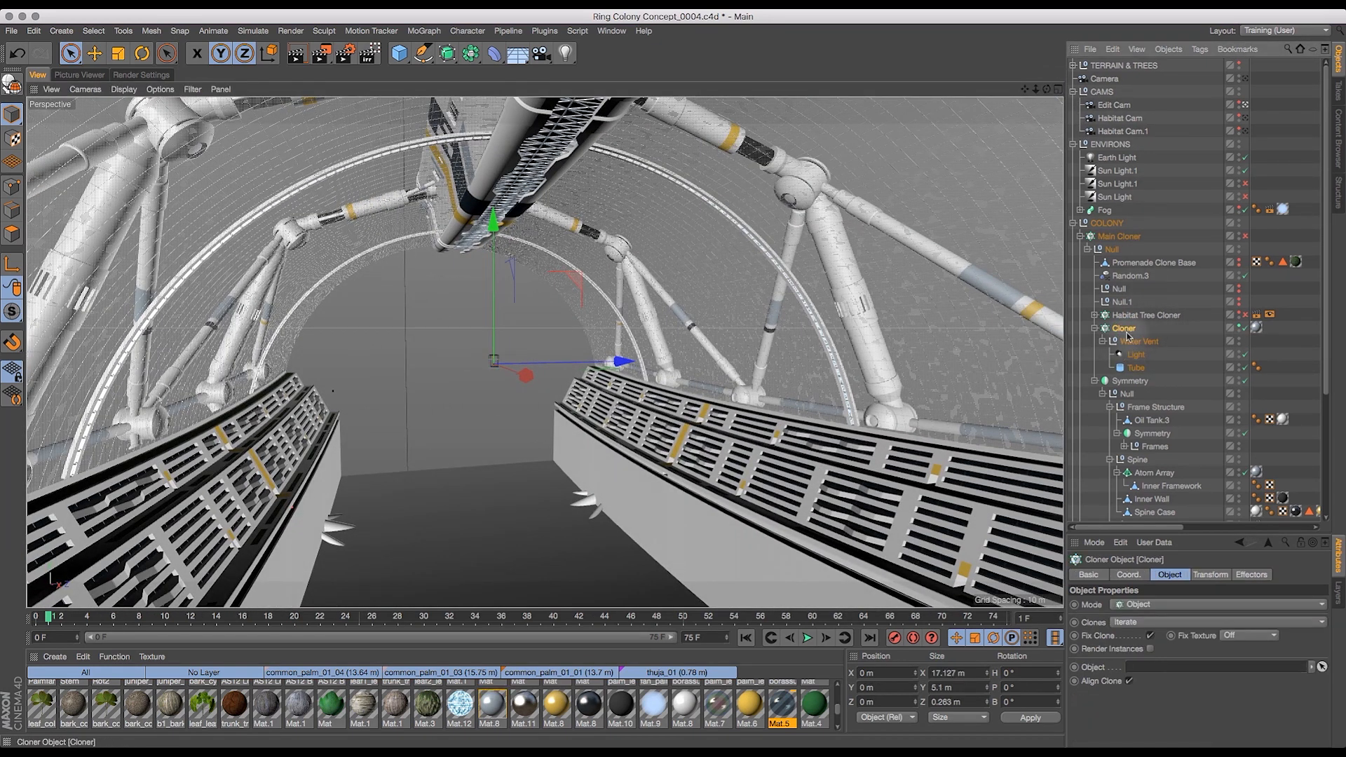
drag(1123, 331, 1111, 67)
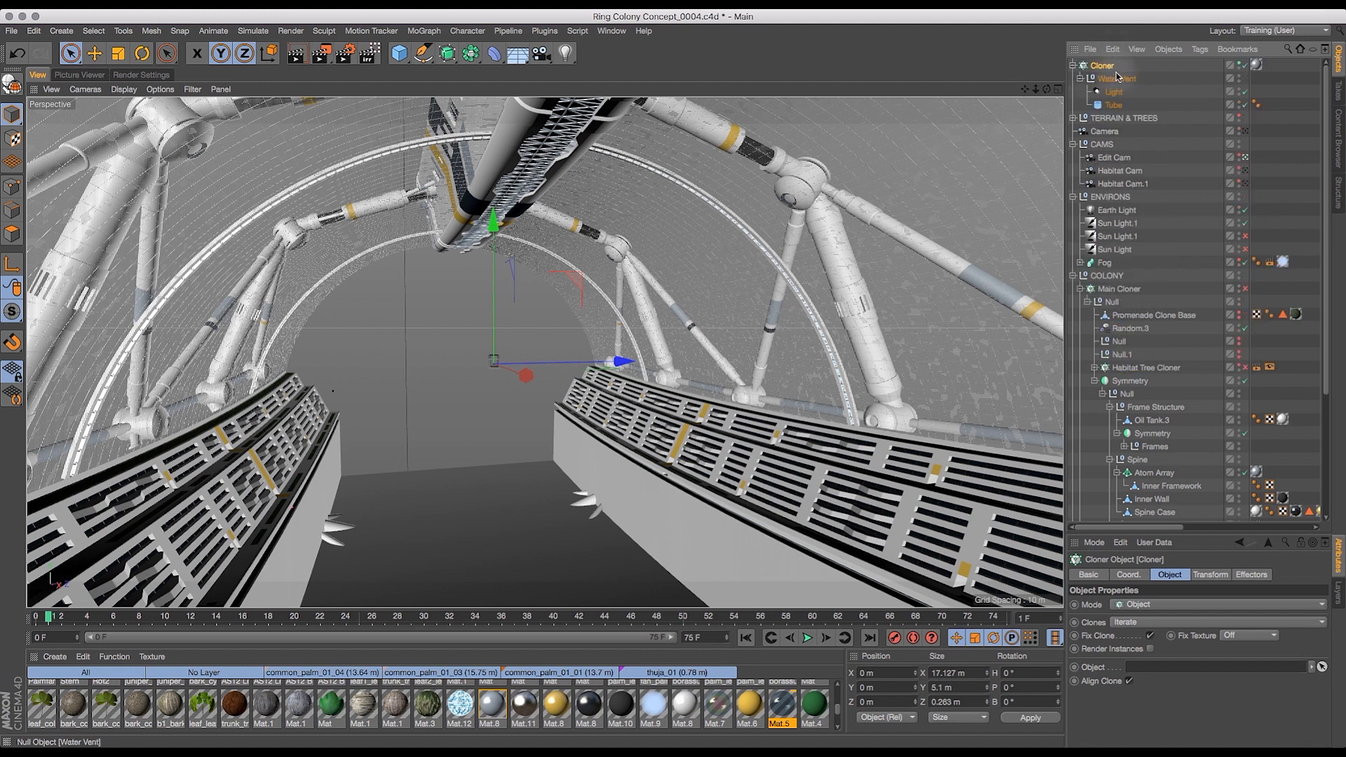
- Assign Spine Case.Spline from the Habitat Section as the object along which the Water Vent's Cloner distributes its clones
drag(1040, 89, 892, 183)
drag(1067, 96, 1111, 86)
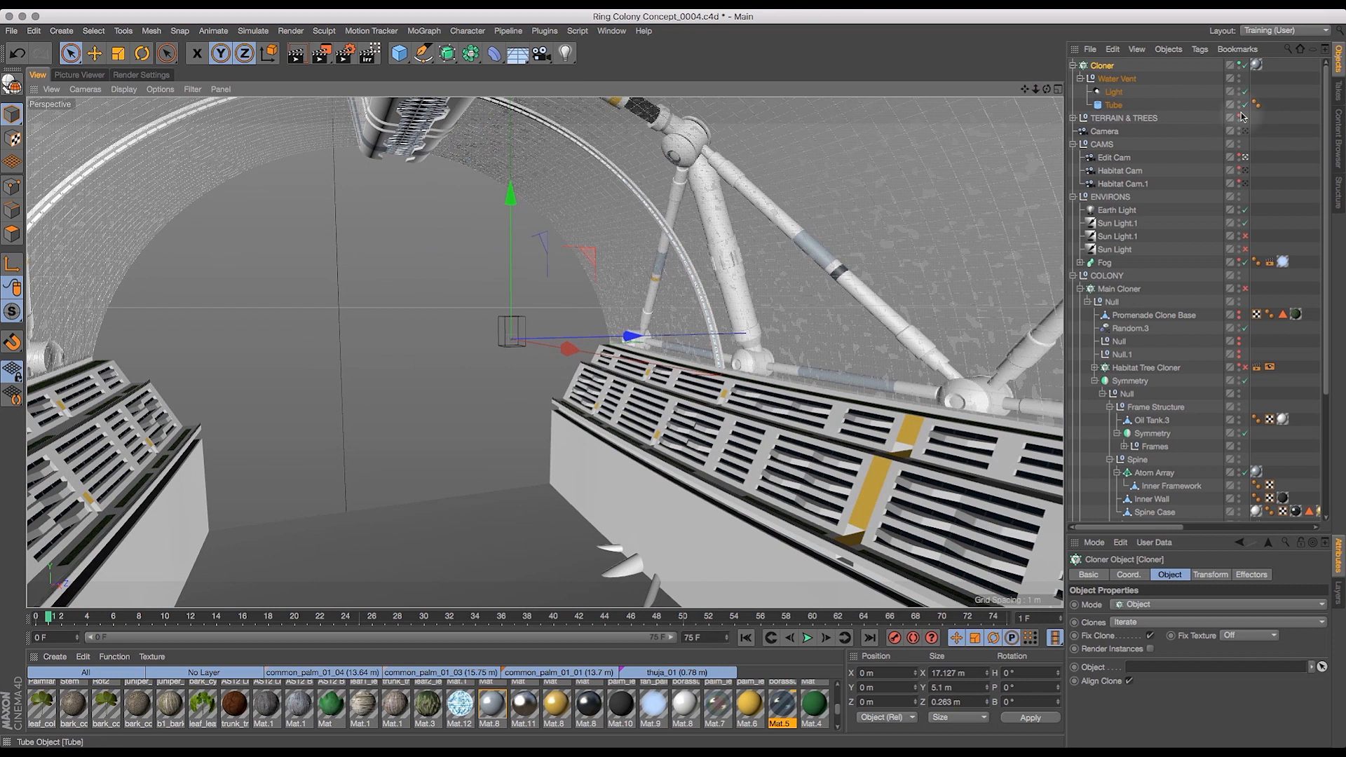
click(1116, 79)
click(1102, 65)
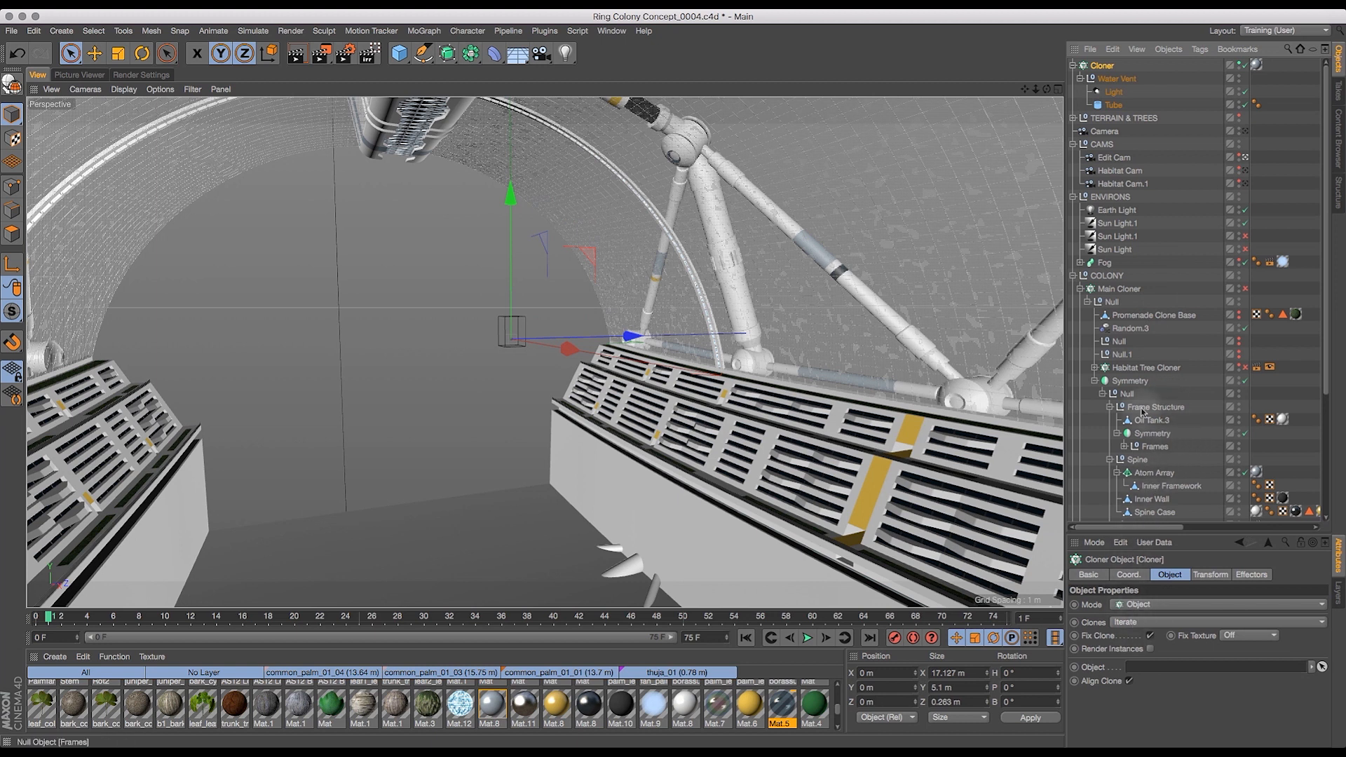
drag(1325, 181, 1325, 302)
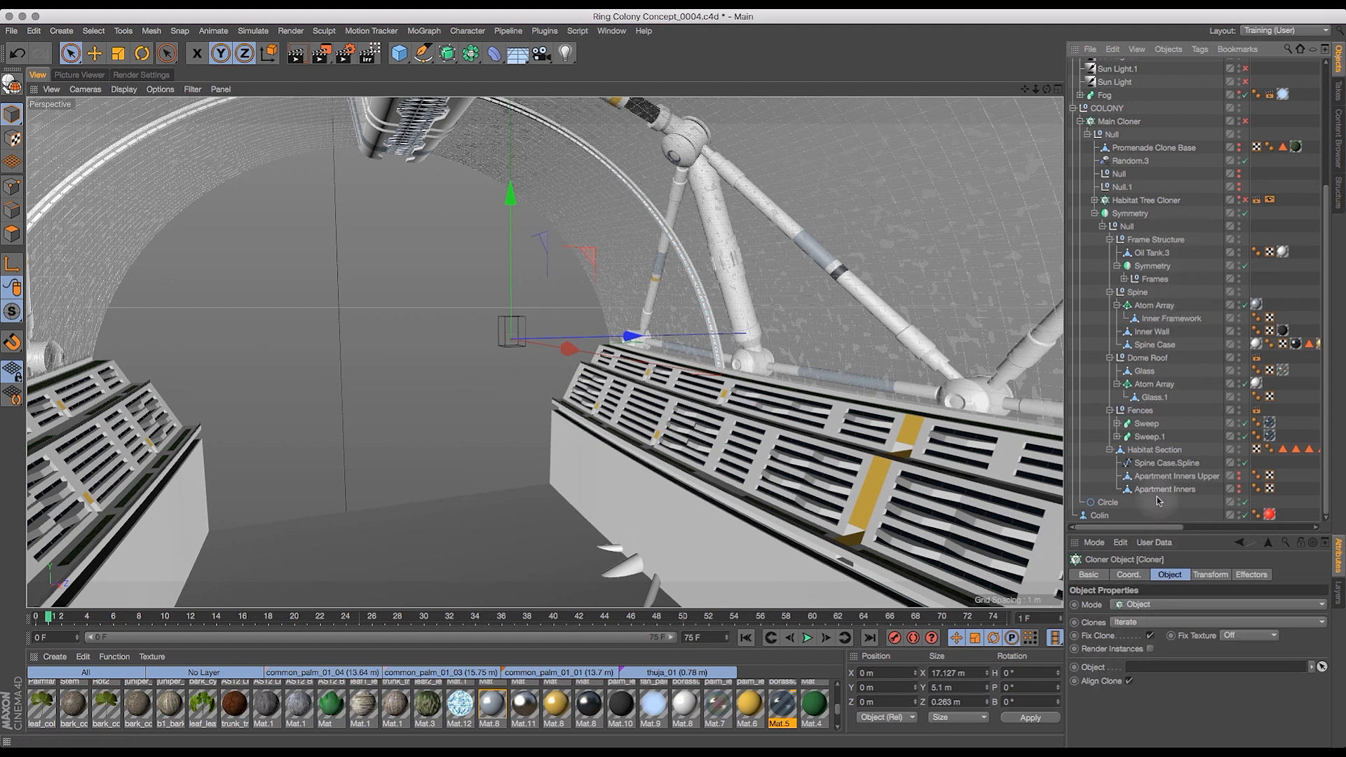
drag(1330, 203, 1313, 54)
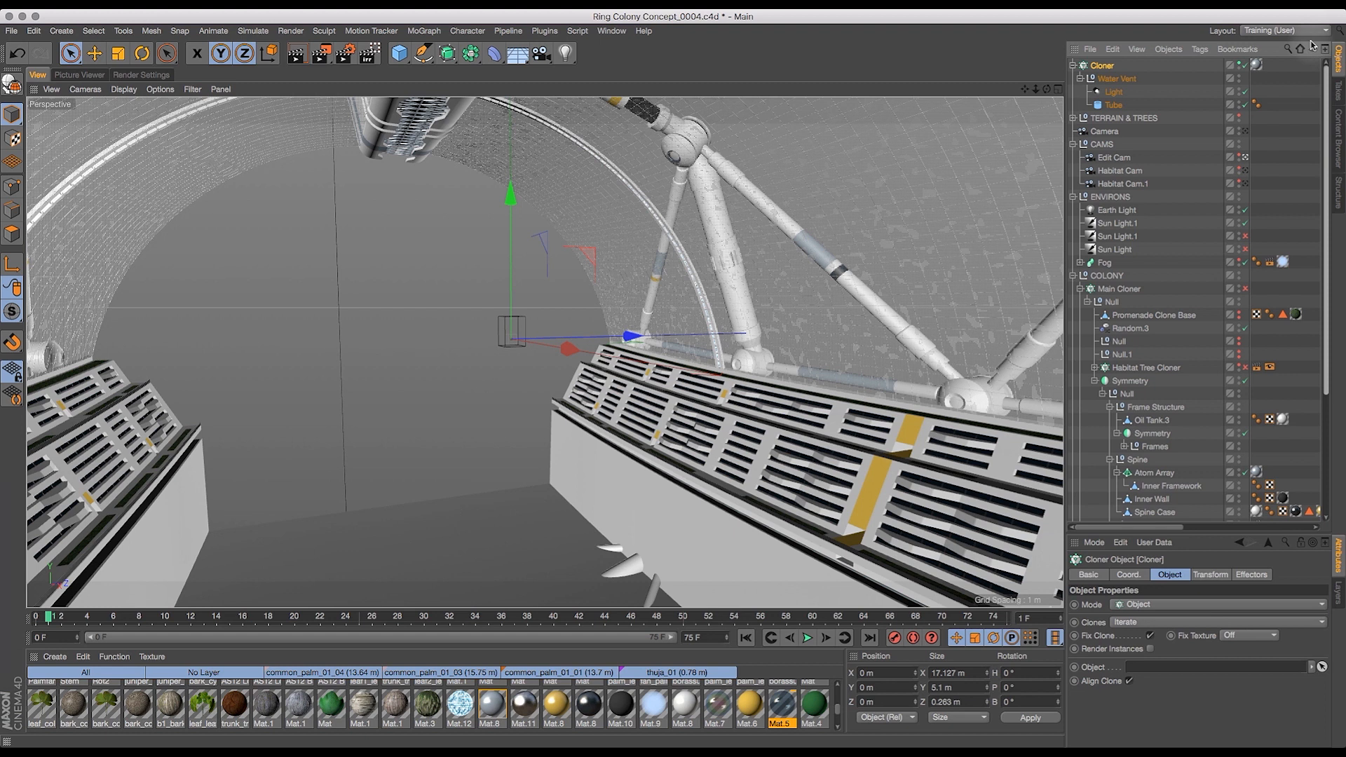
drag(1312, 49, 1340, 225)
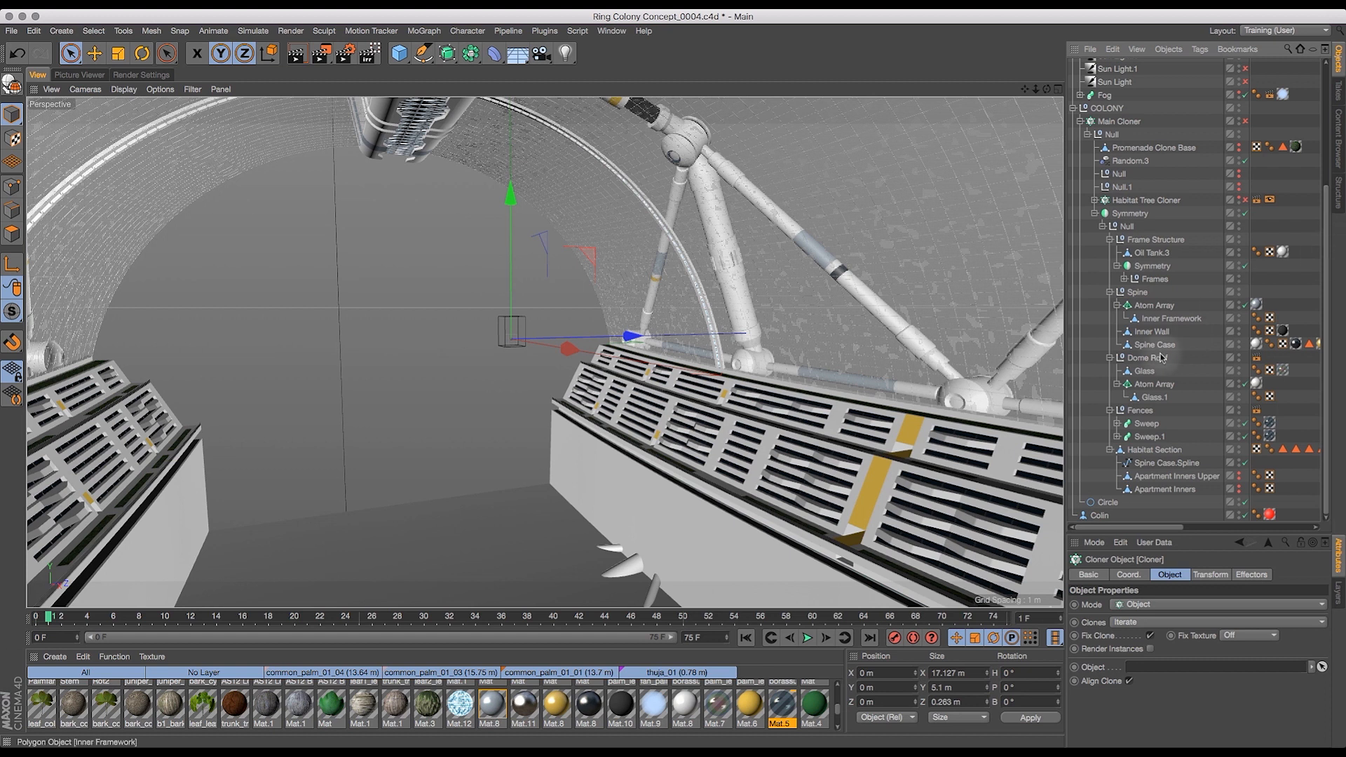
drag(1149, 464, 1155, 671)
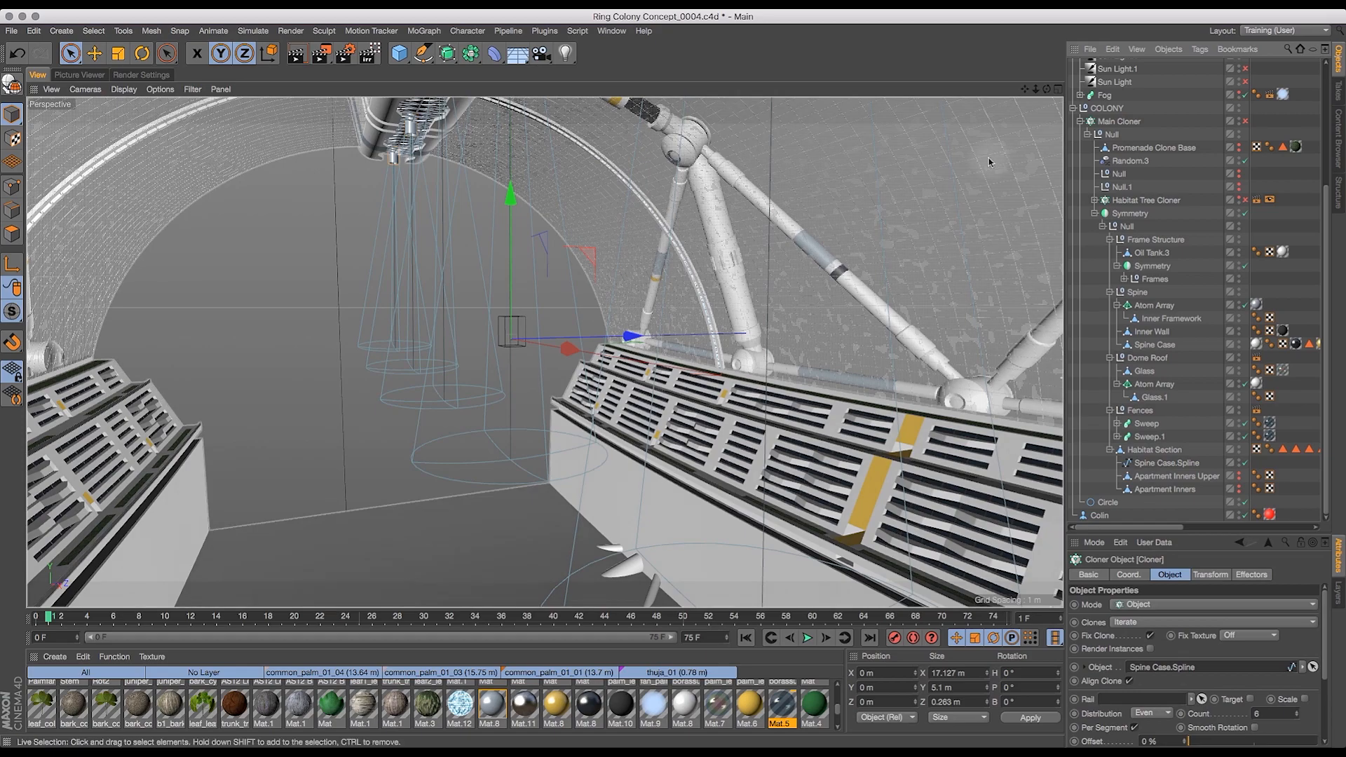
- Inspect the cloned vents along the spine and enable Render Instances on the Water Vent's Cloner
mouse_move(1025, 90)
mouse_down()
mouse_move(1060, 125)
mouse_move(1070, 92)
mouse_move(1090, 217)
mouse_move(1109, 207)
mouse_move(1026, 119)
mouse_move(1030, 88)
mouse_move(1018, 90)
mouse_move(1040, 87)
mouse_move(1016, 81)
mouse_move(1032, 84)
mouse_up()
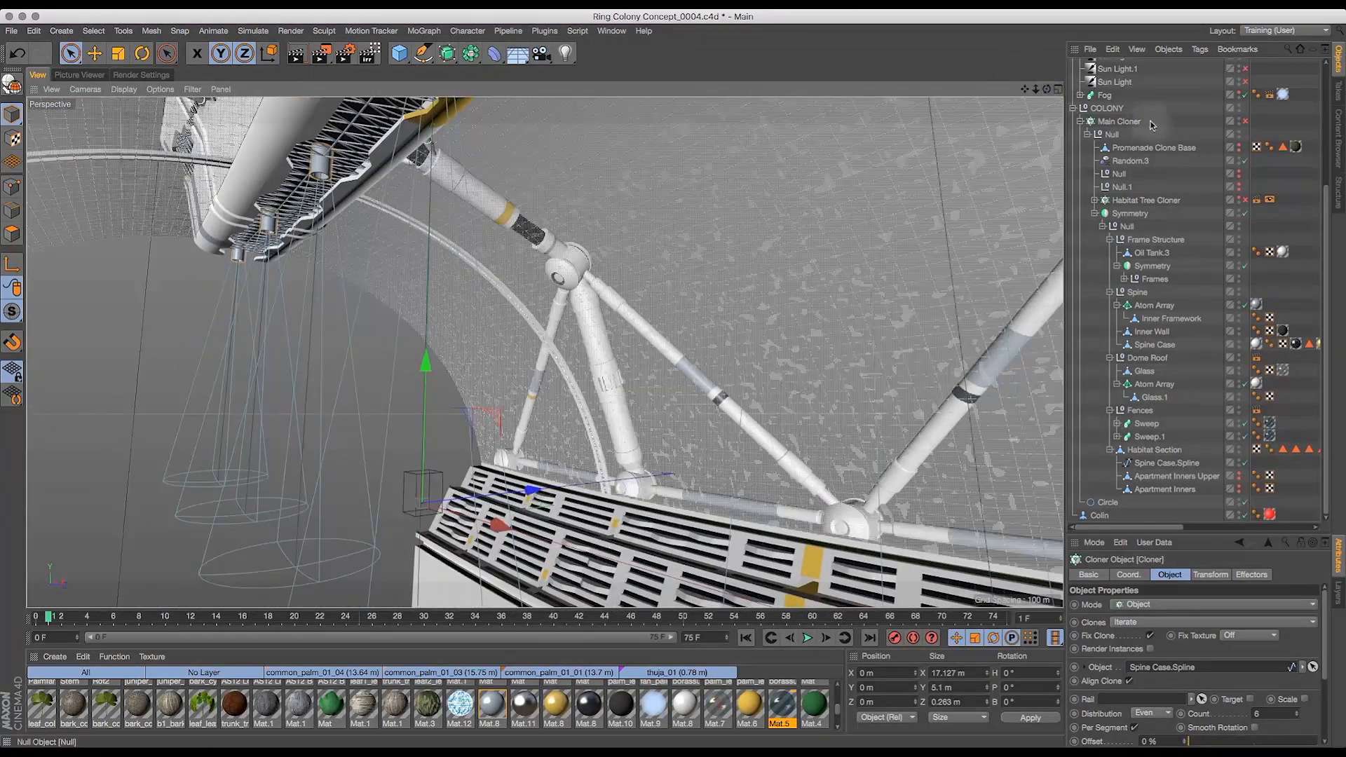
scroll(1143, 106, up, 5)
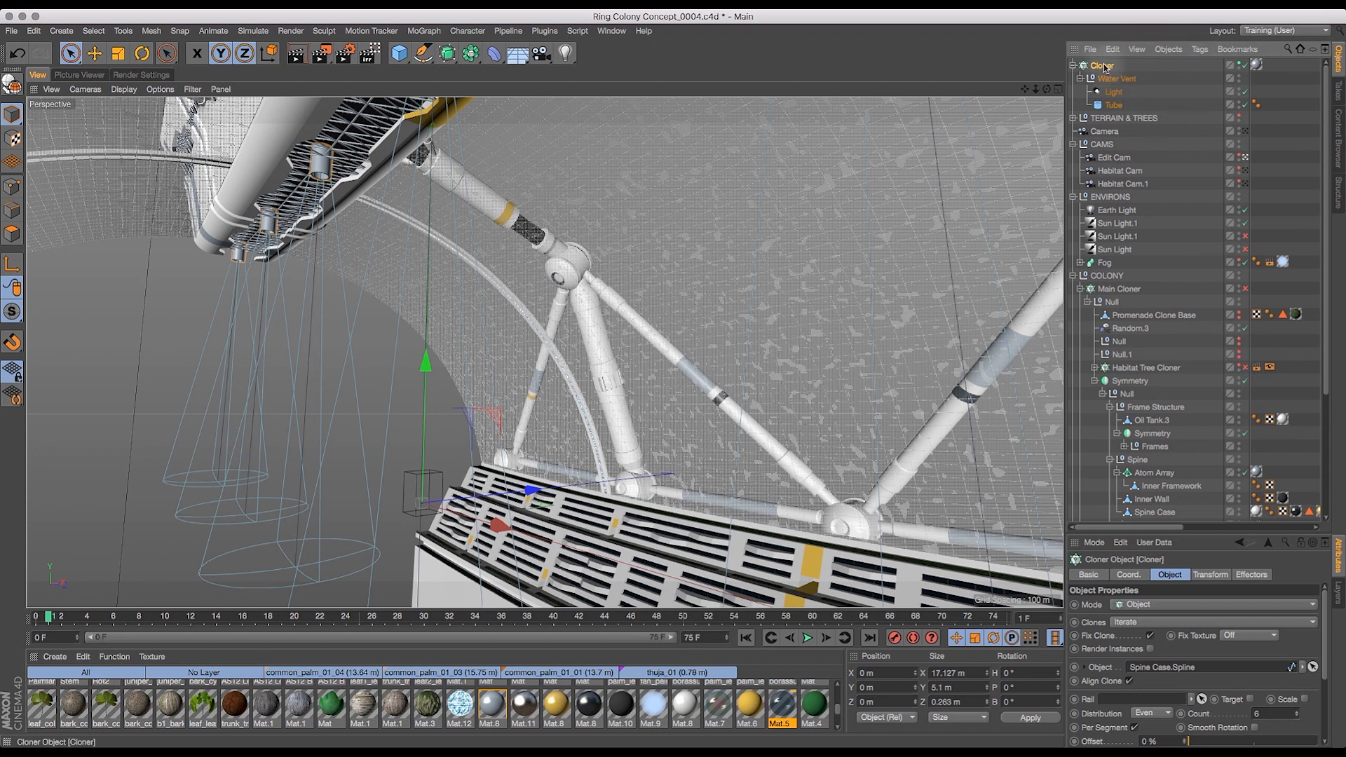
click(1150, 649)
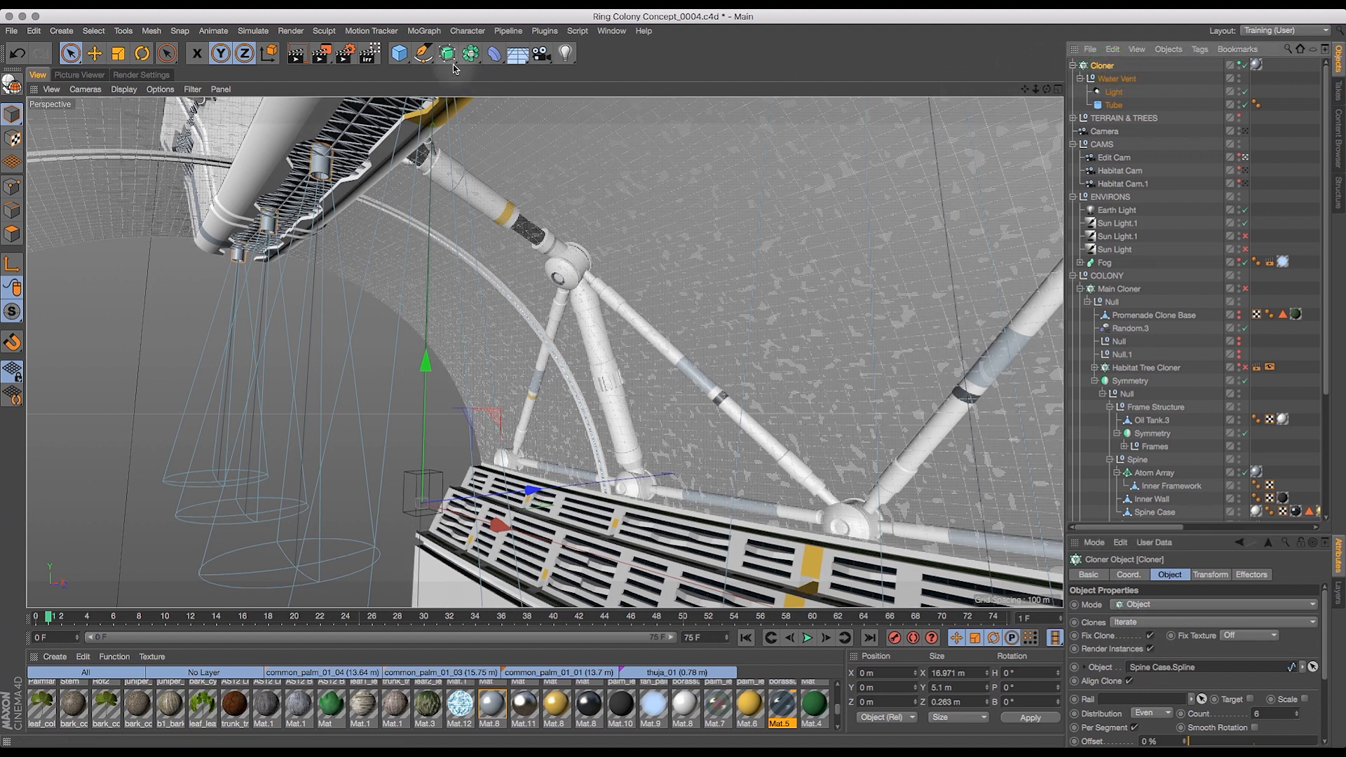
- Turn off Render Instances on the Water Vent's Cloner, test-rendering only the active objects before and after the change
click(290, 31)
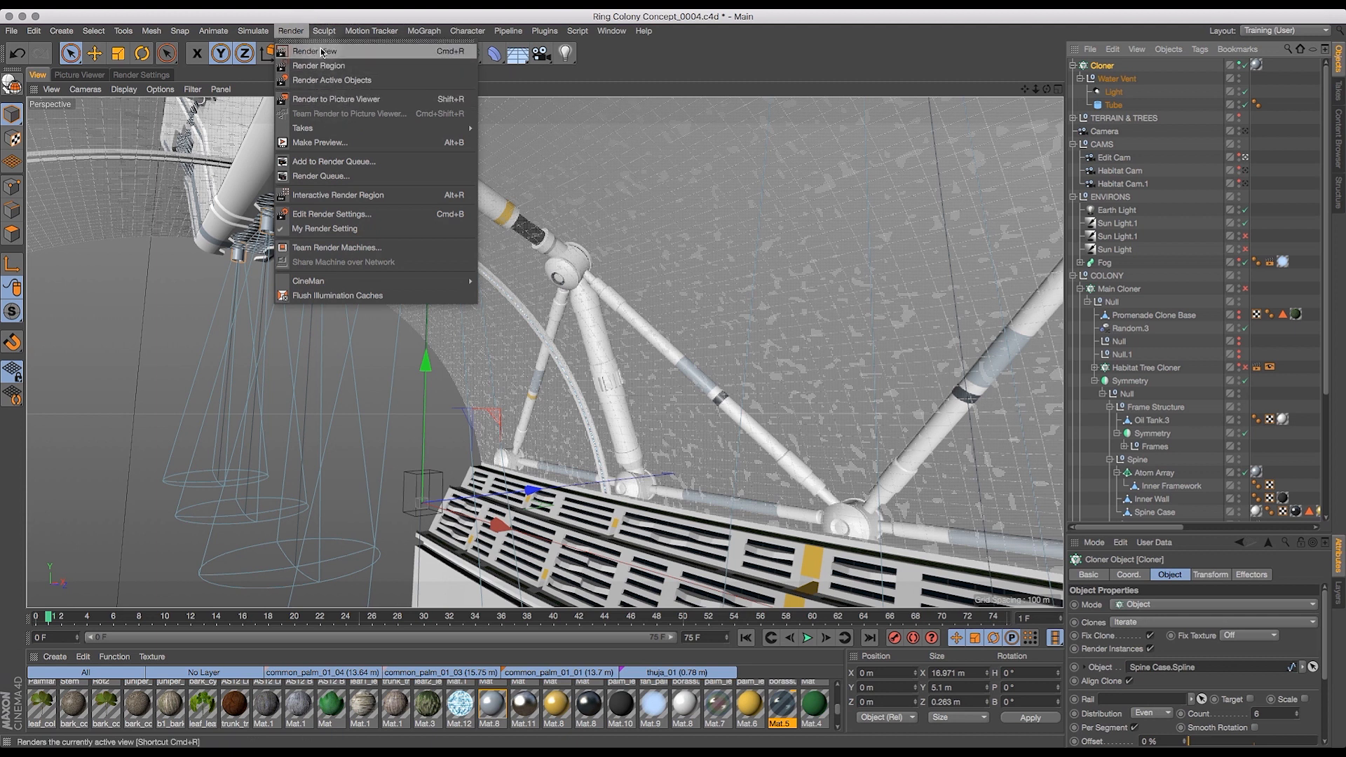
click(331, 81)
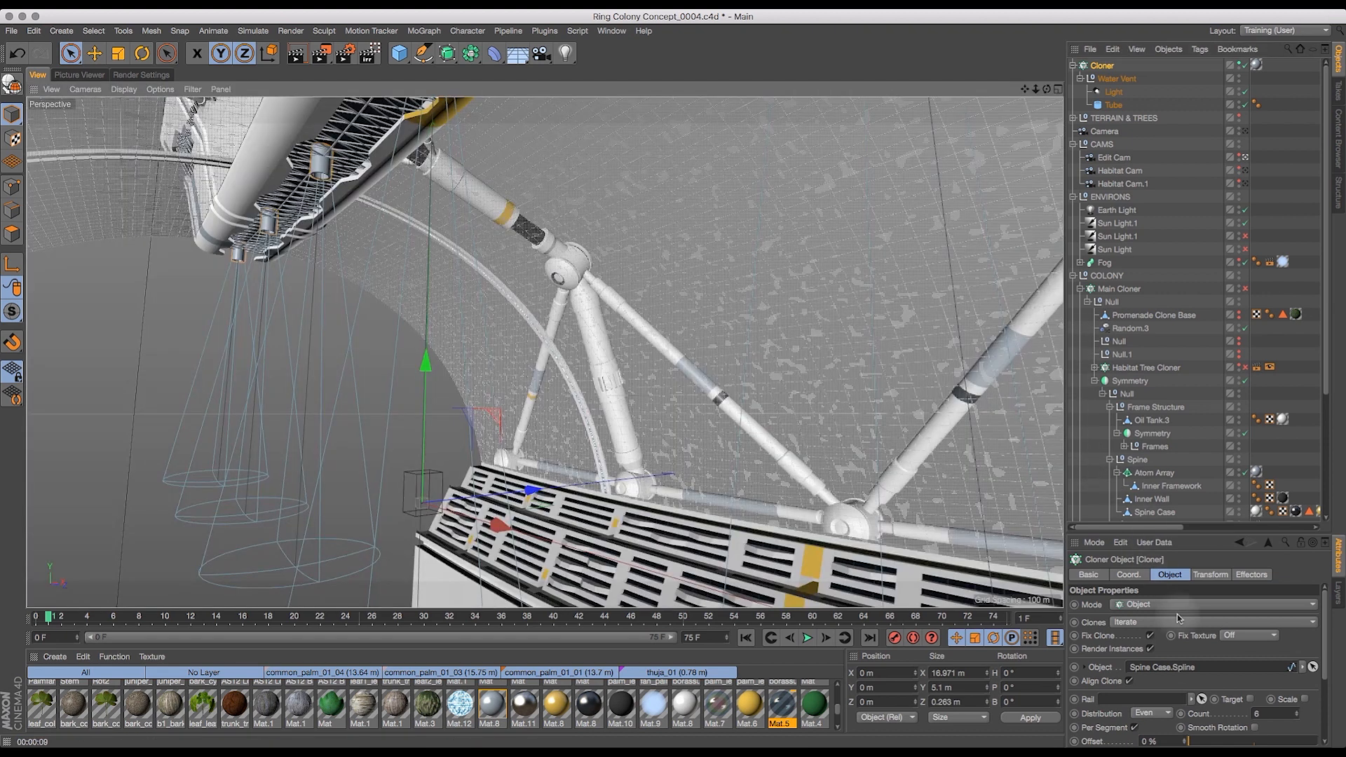
click(1151, 650)
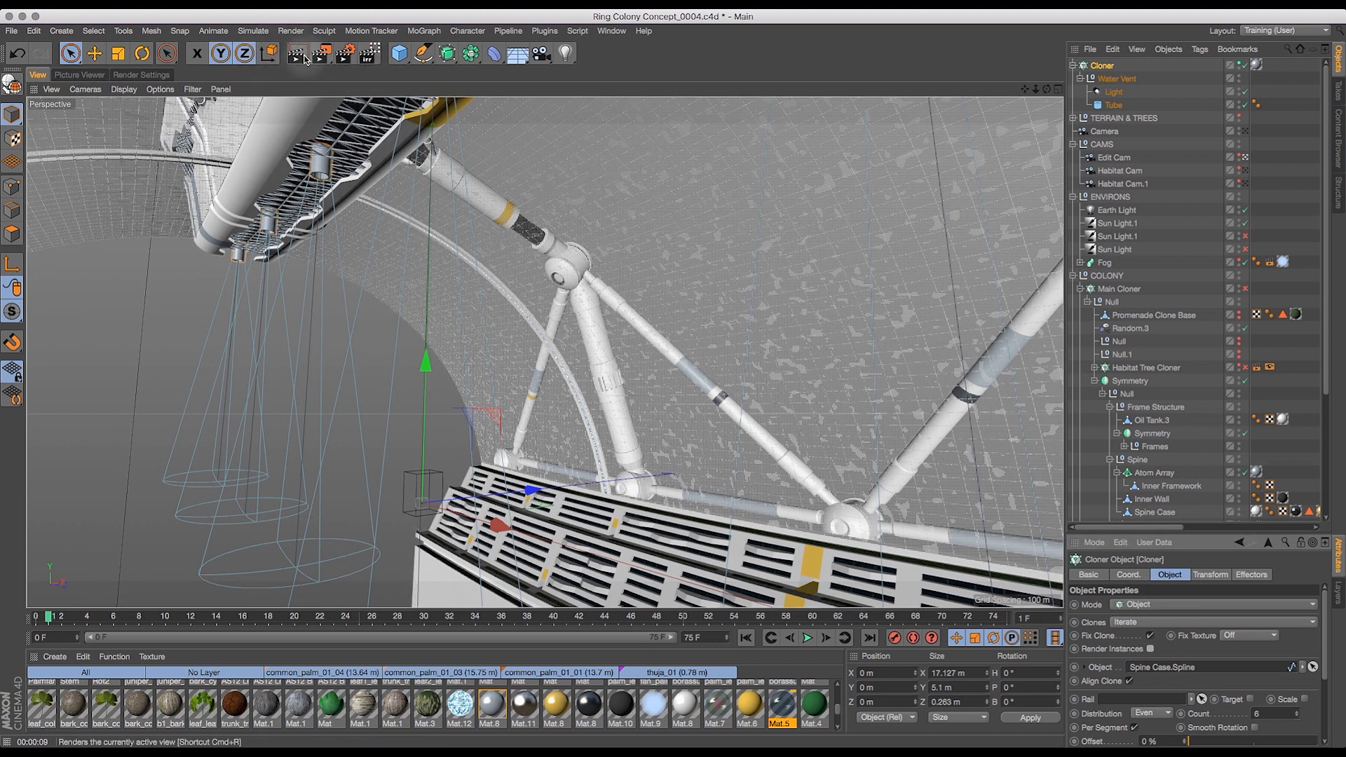
click(292, 31)
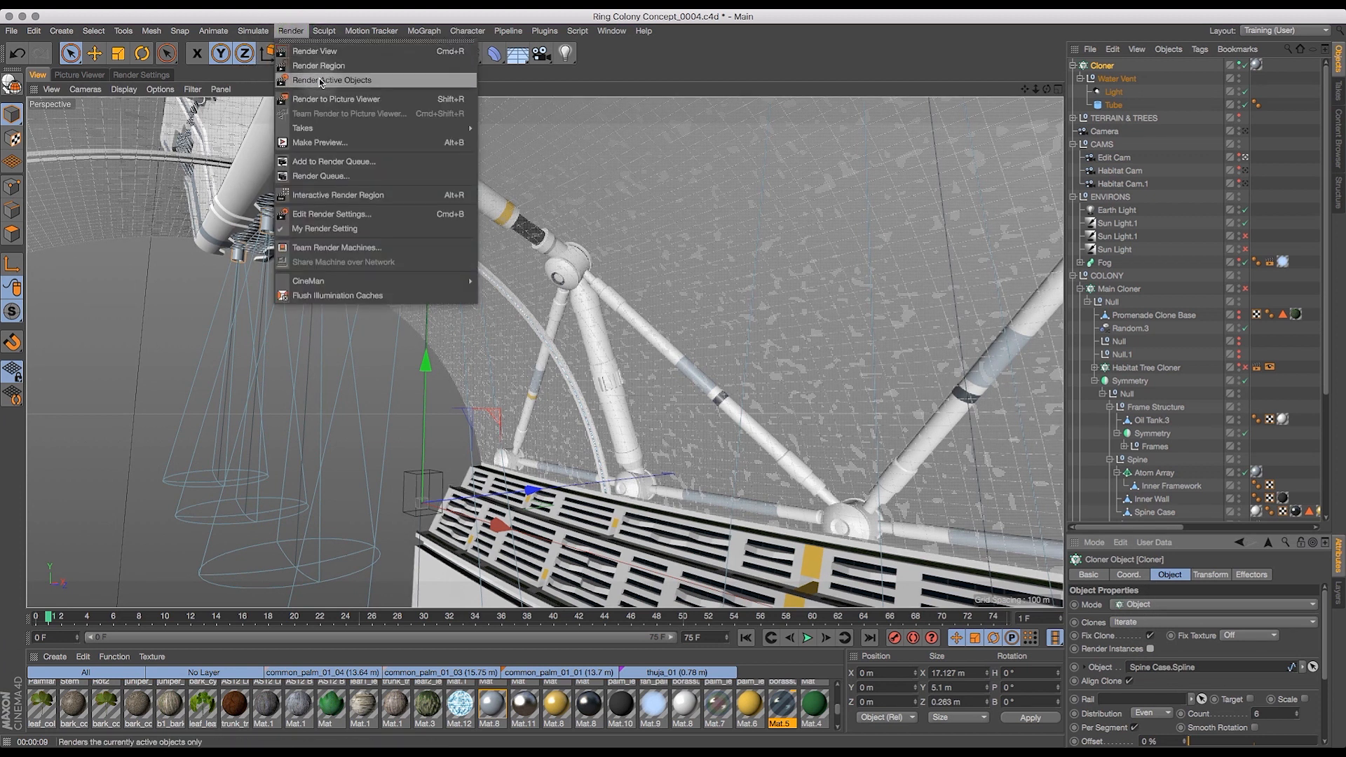
click(302, 53)
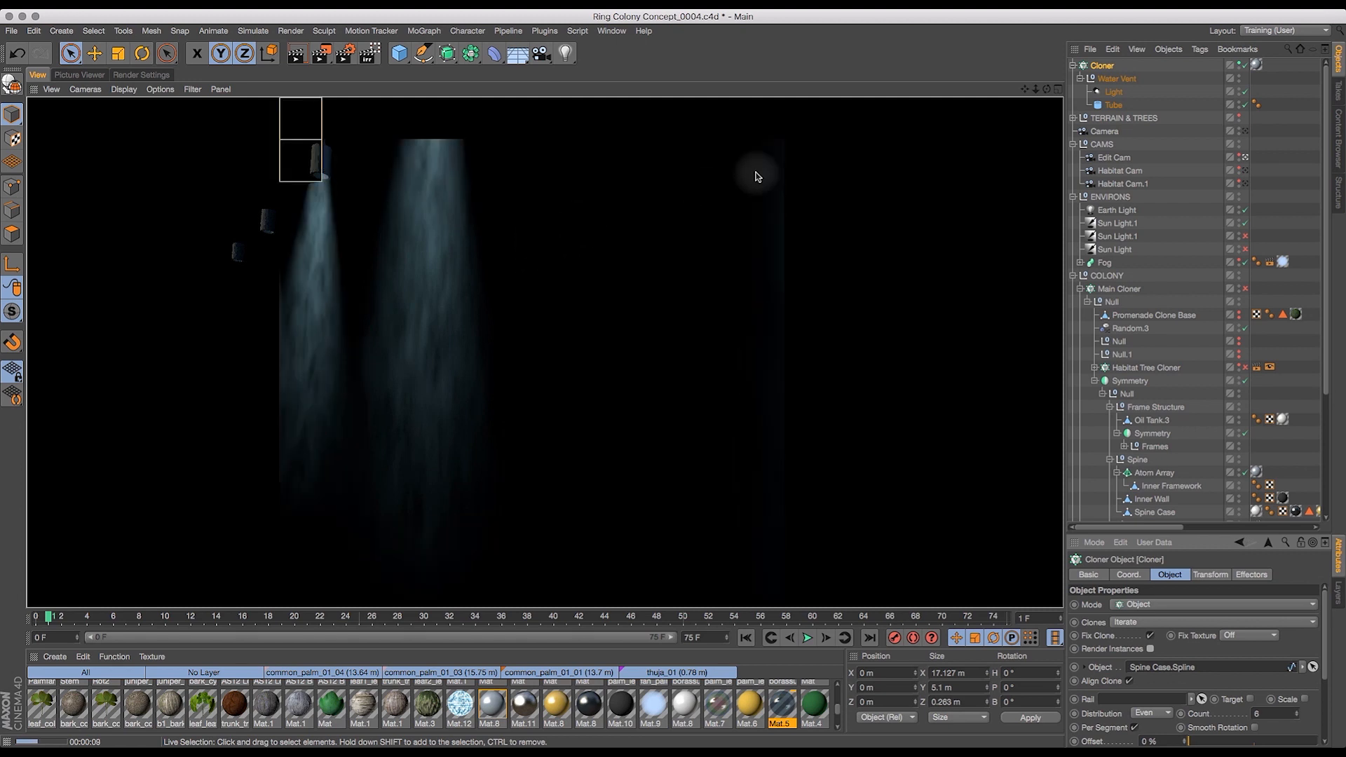
scroll(790, 204, down, 10)
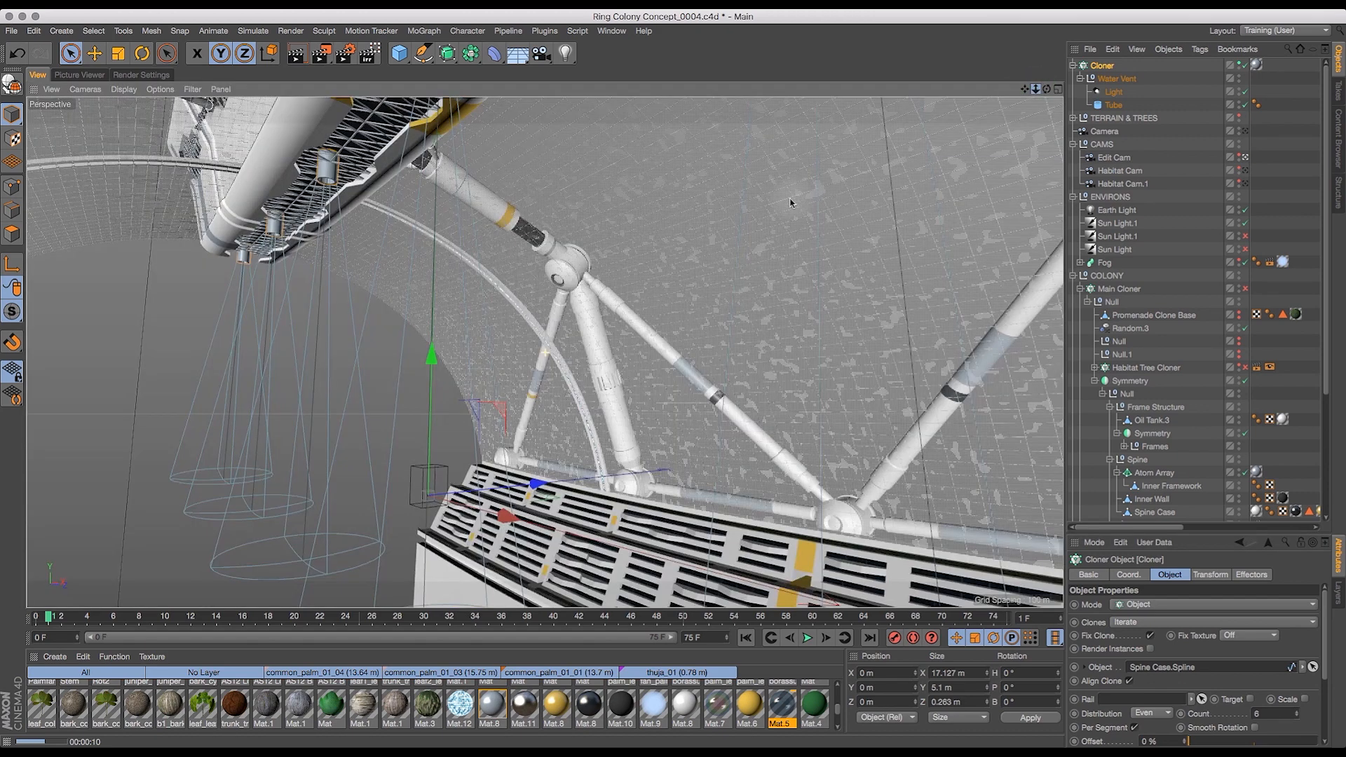
- Disable the Water Vent's Cloner and frame its Tube up close in the view
scroll(841, 197, up, 5)
scroll(897, 192, up, 3)
drag(1036, 89, 925, 86)
click(1110, 104)
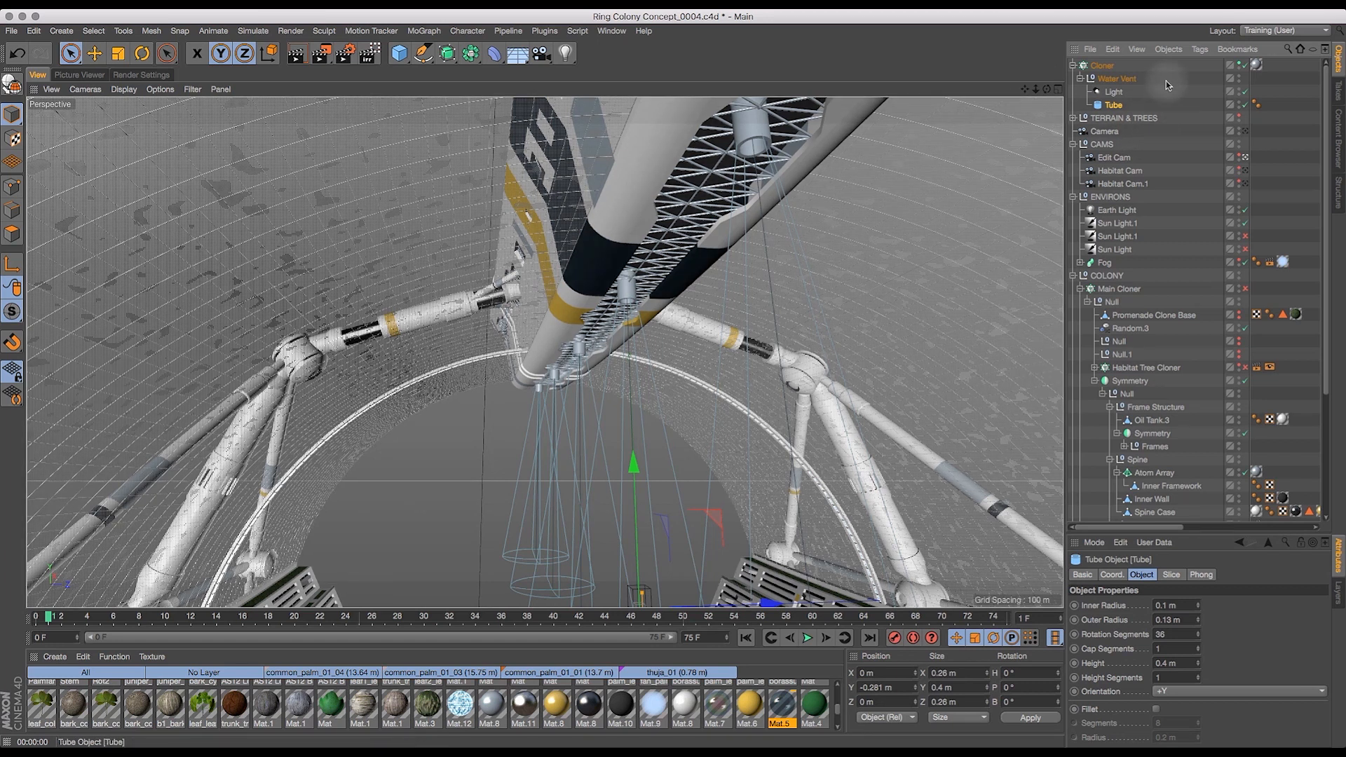
click(1245, 65)
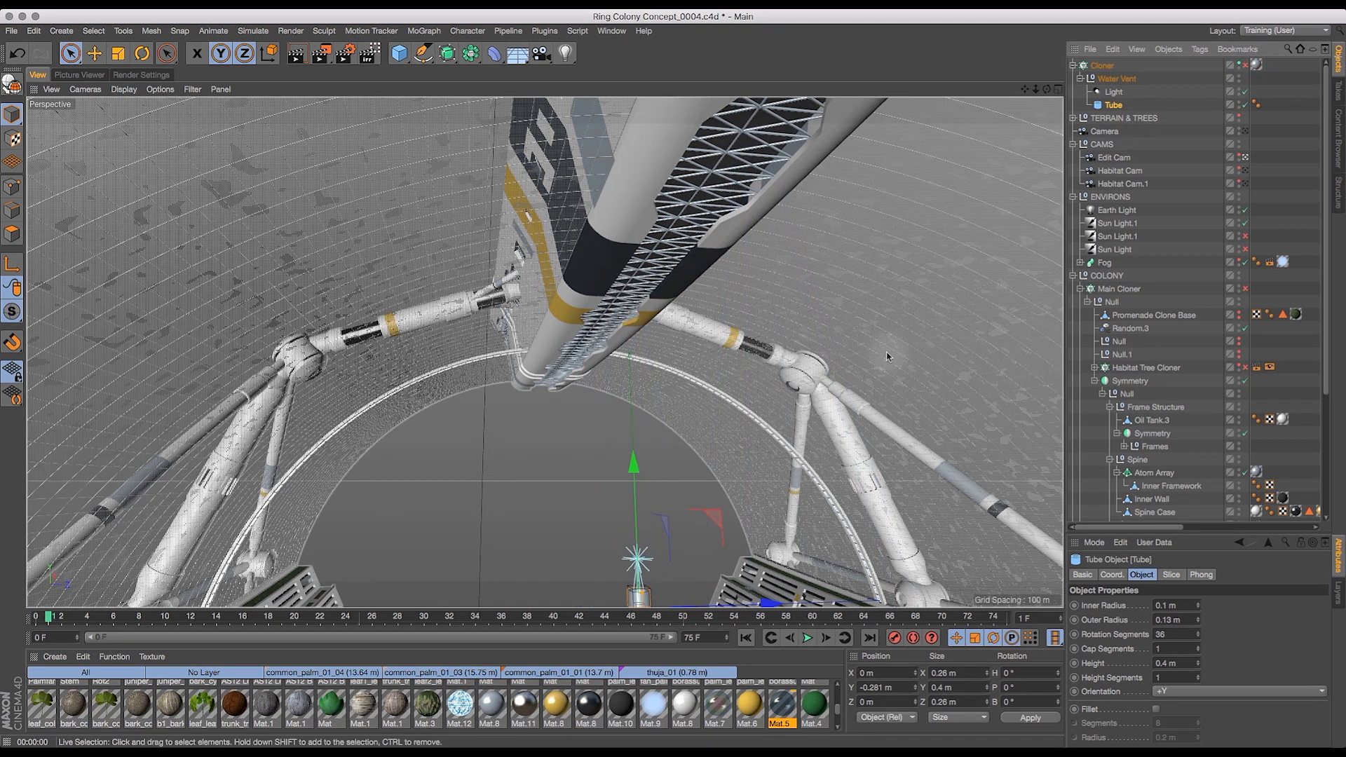
key(o)
mouse_move(1036, 90)
mouse_down()
mouse_move(1015, 91)
mouse_move(1068, 141)
mouse_move(1077, 203)
mouse_move(1064, 81)
mouse_move(1048, 87)
mouse_up()
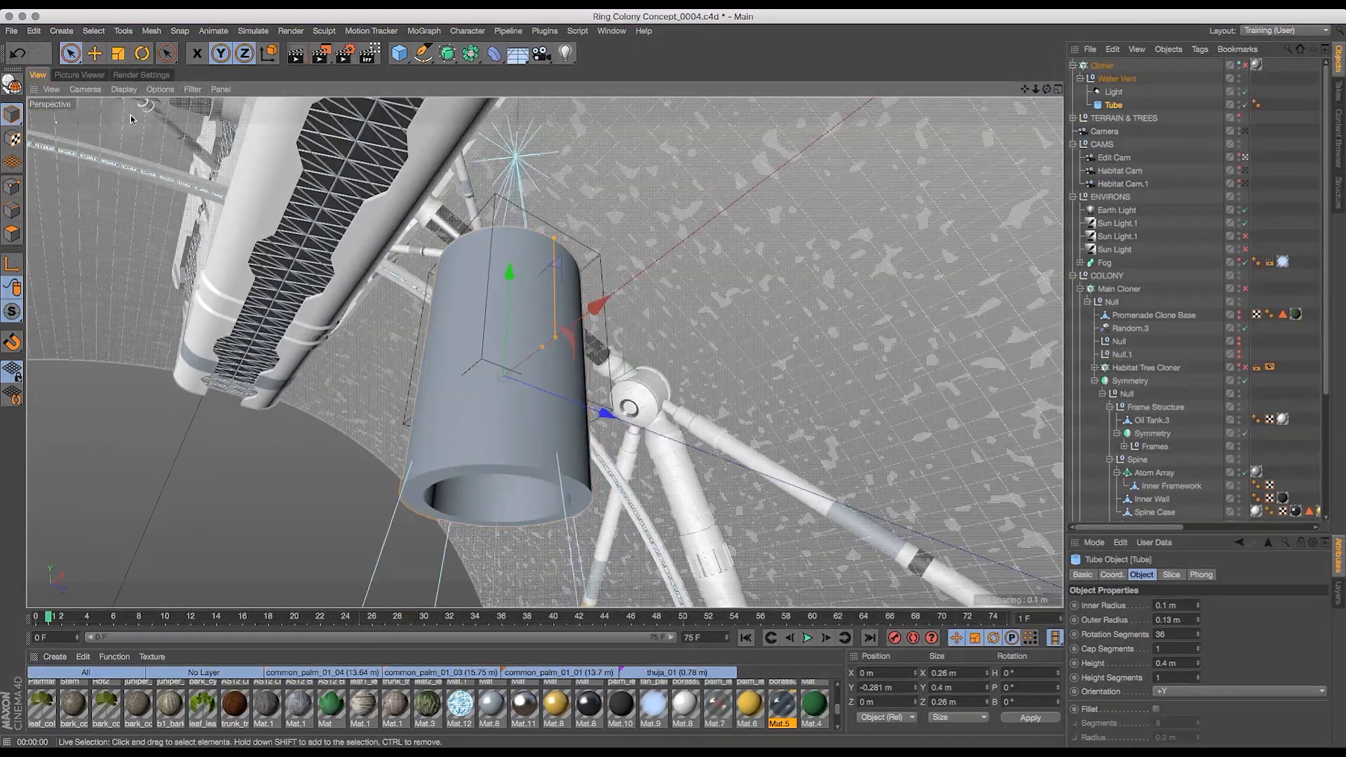
- Display the view in Quick Shading (Lines) with Wireframe instead of Isoparms, after trying Gouraud Shading (Lines)
click(124, 89)
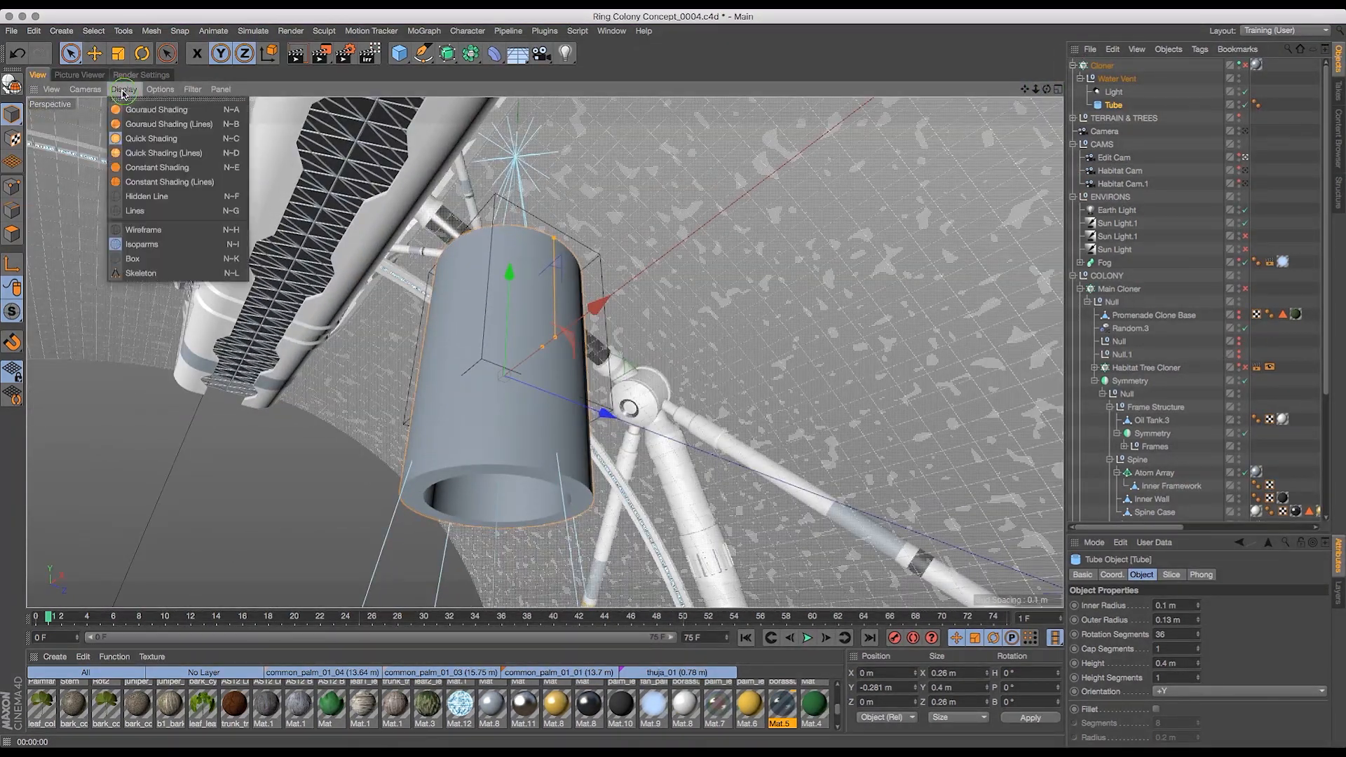
click(138, 125)
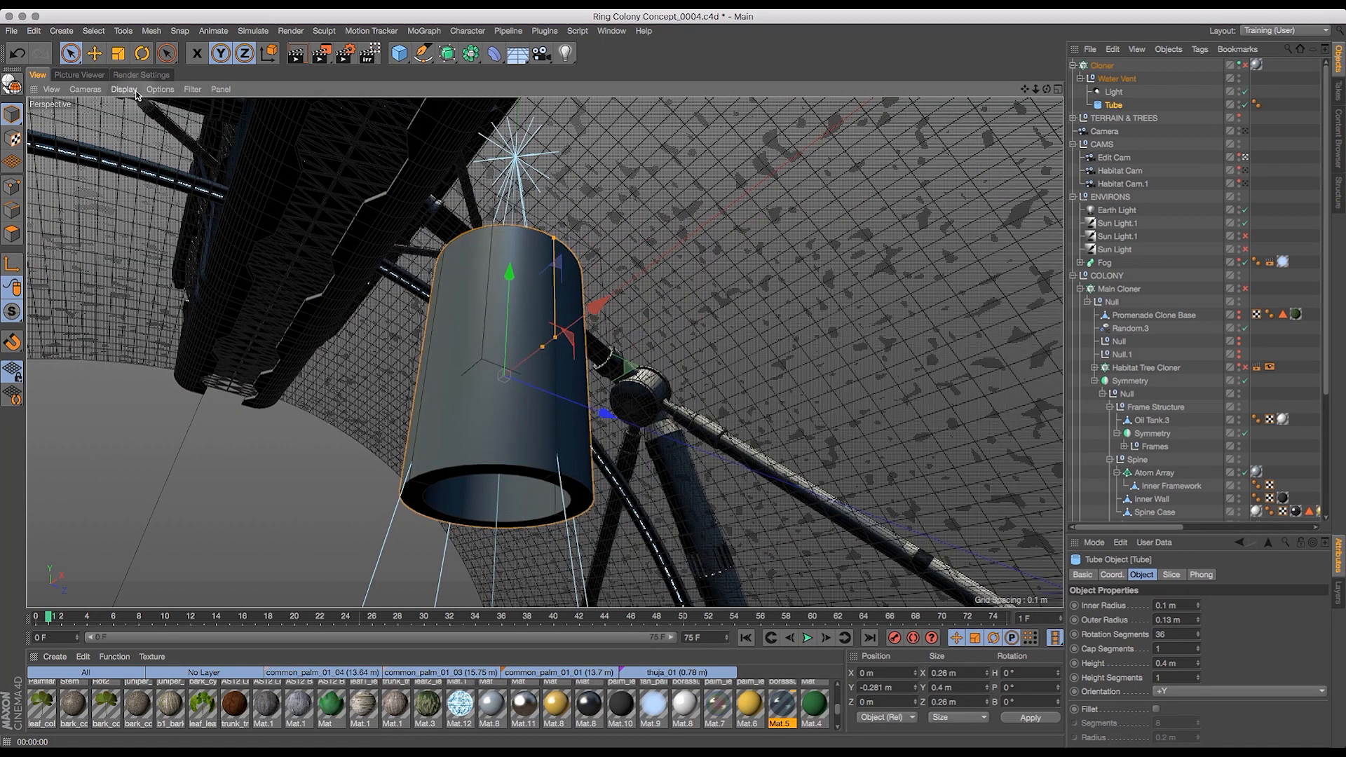
click(138, 93)
click(158, 151)
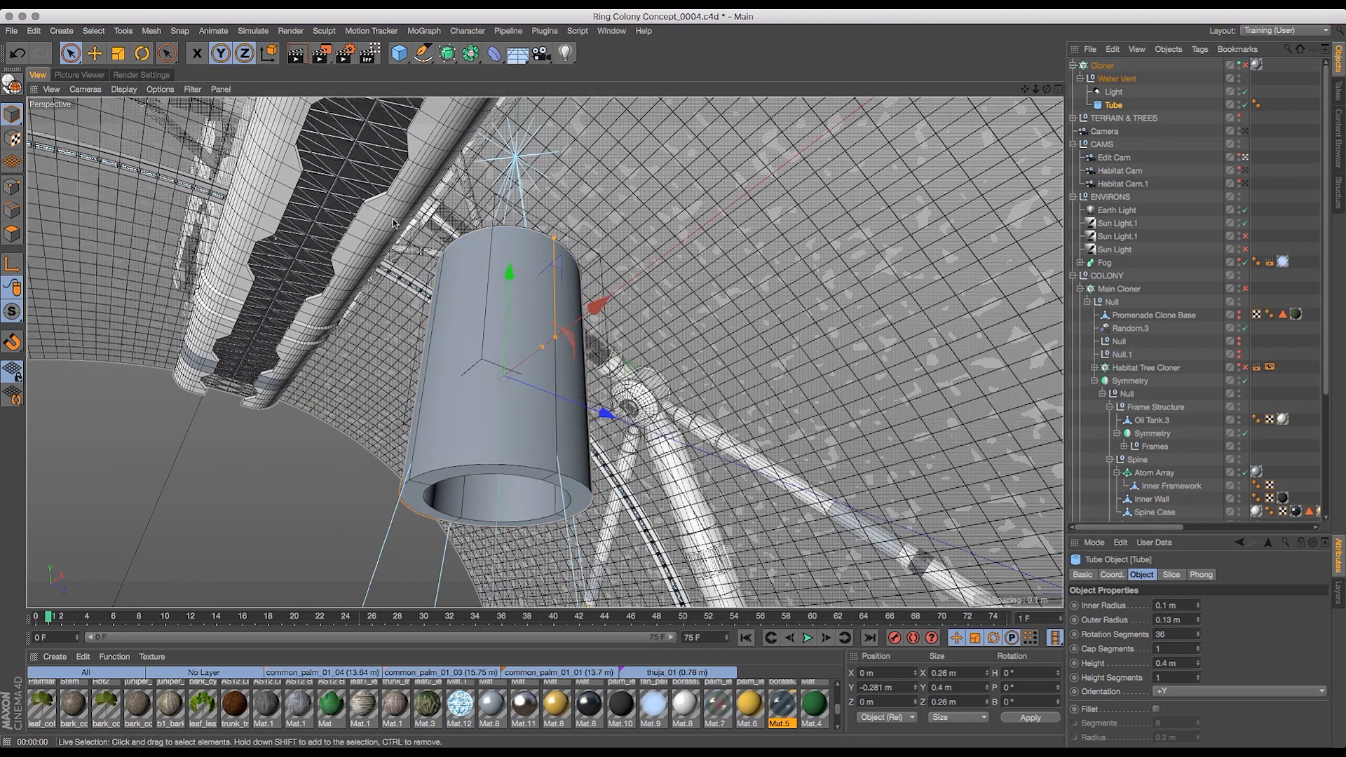
click(52, 89)
click(119, 89)
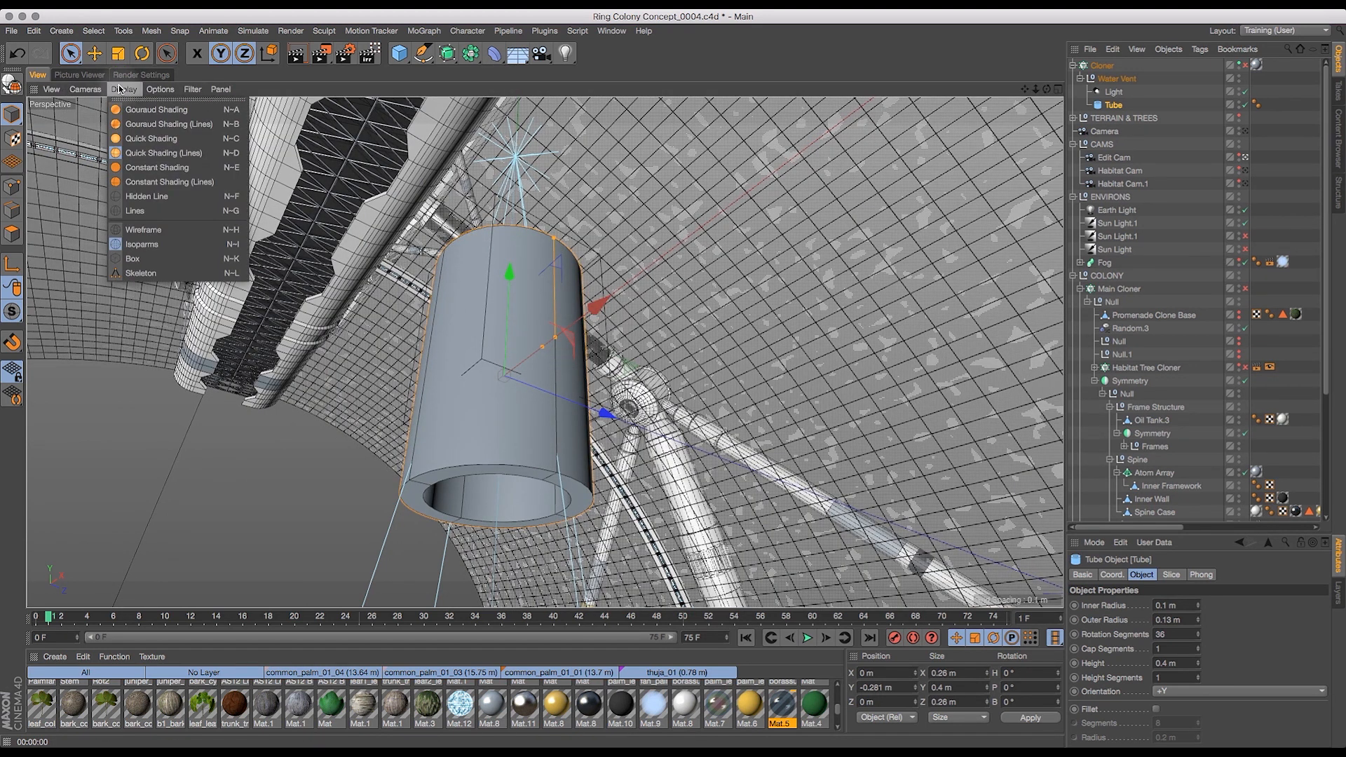
click(168, 229)
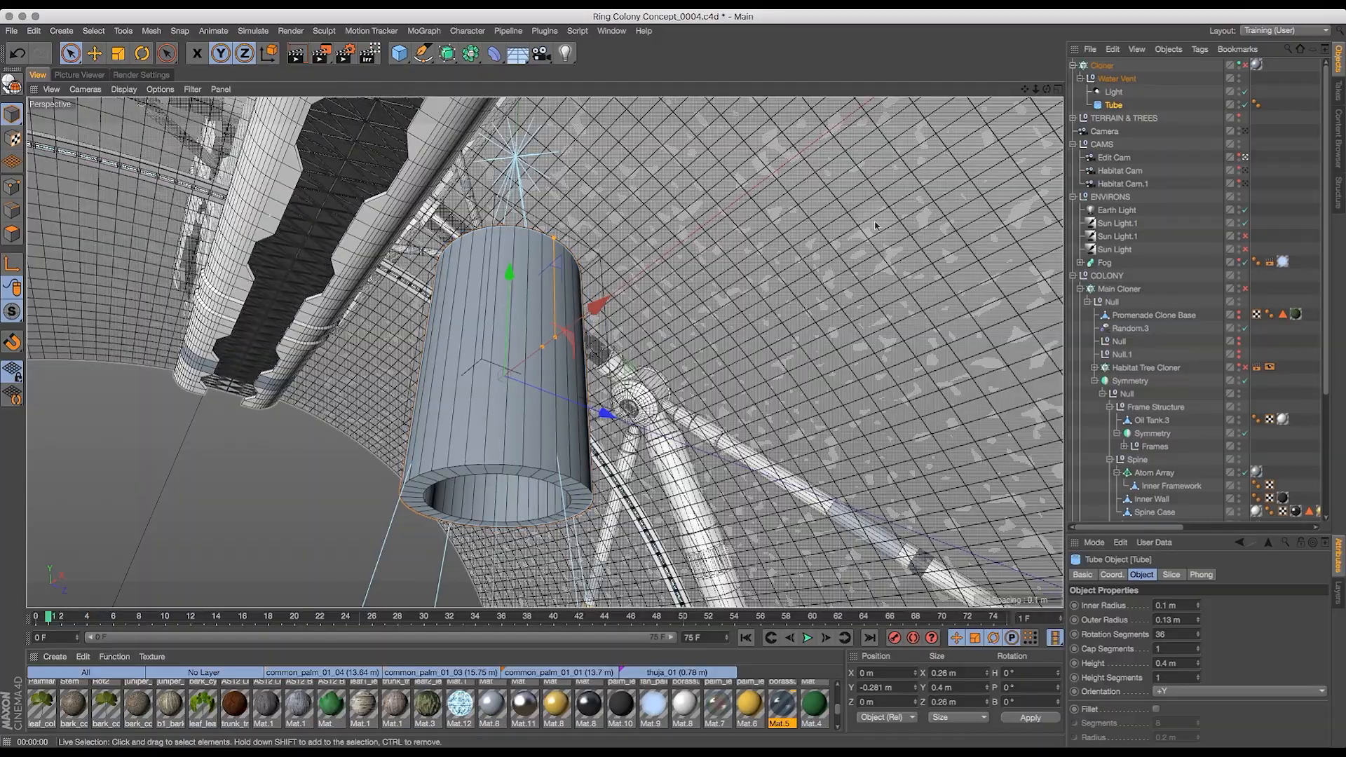
- Set the Water Vent Tube's Rotation Segments to 60, after trying 72
mouse_move(1046, 93)
mouse_down()
mouse_move(901, 97)
mouse_move(891, 69)
mouse_move(929, 116)
mouse_move(1057, 96)
mouse_up()
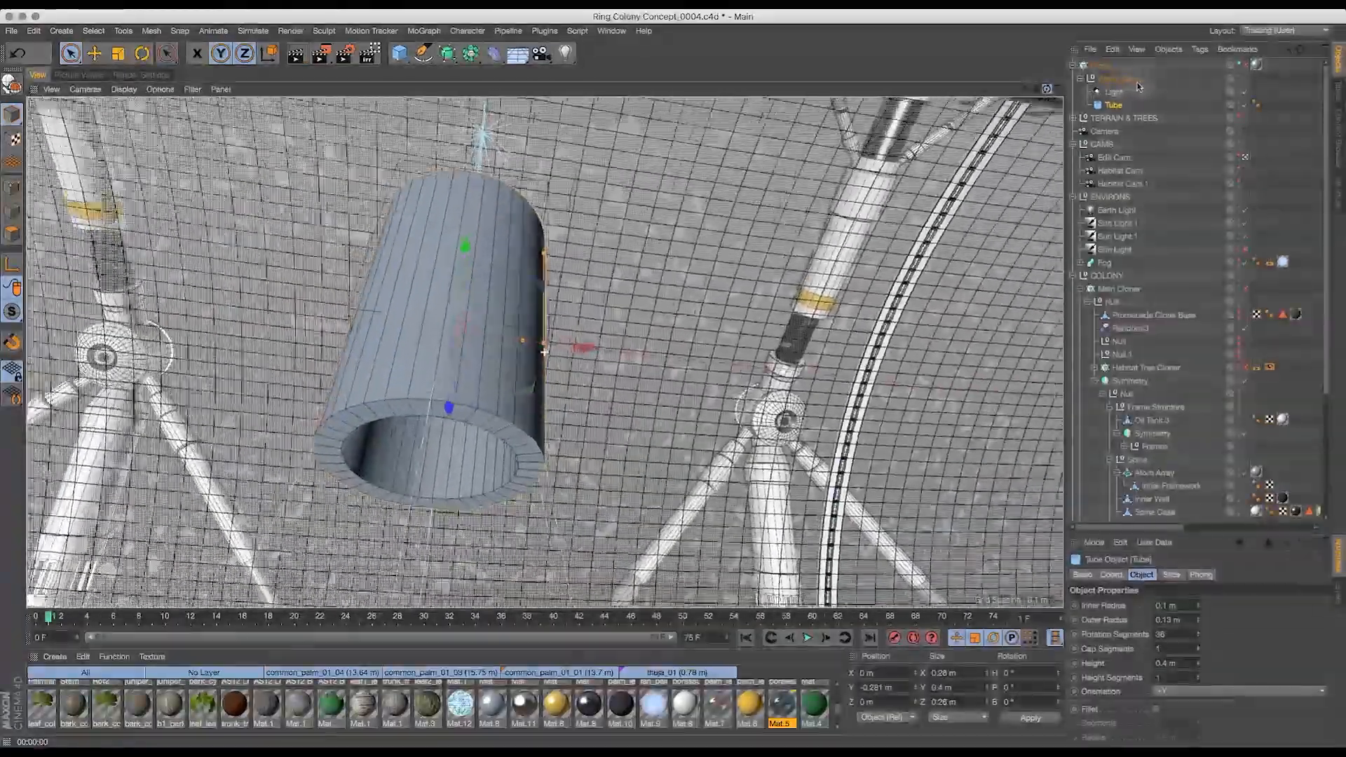
drag(1138, 87, 1021, 138)
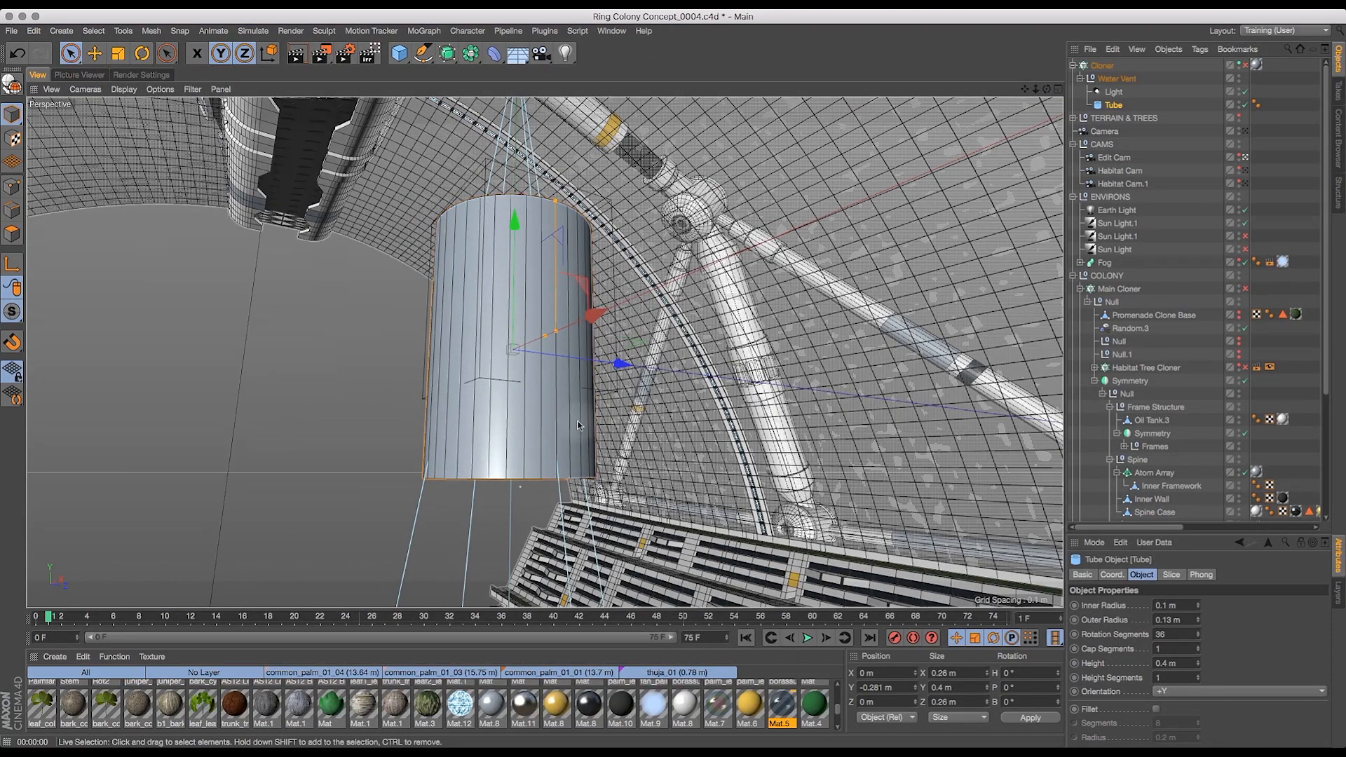
mouse_move(1046, 89)
mouse_down()
mouse_move(1056, 55)
mouse_move(1083, 49)
mouse_move(1098, 86)
mouse_move(1048, 65)
mouse_up()
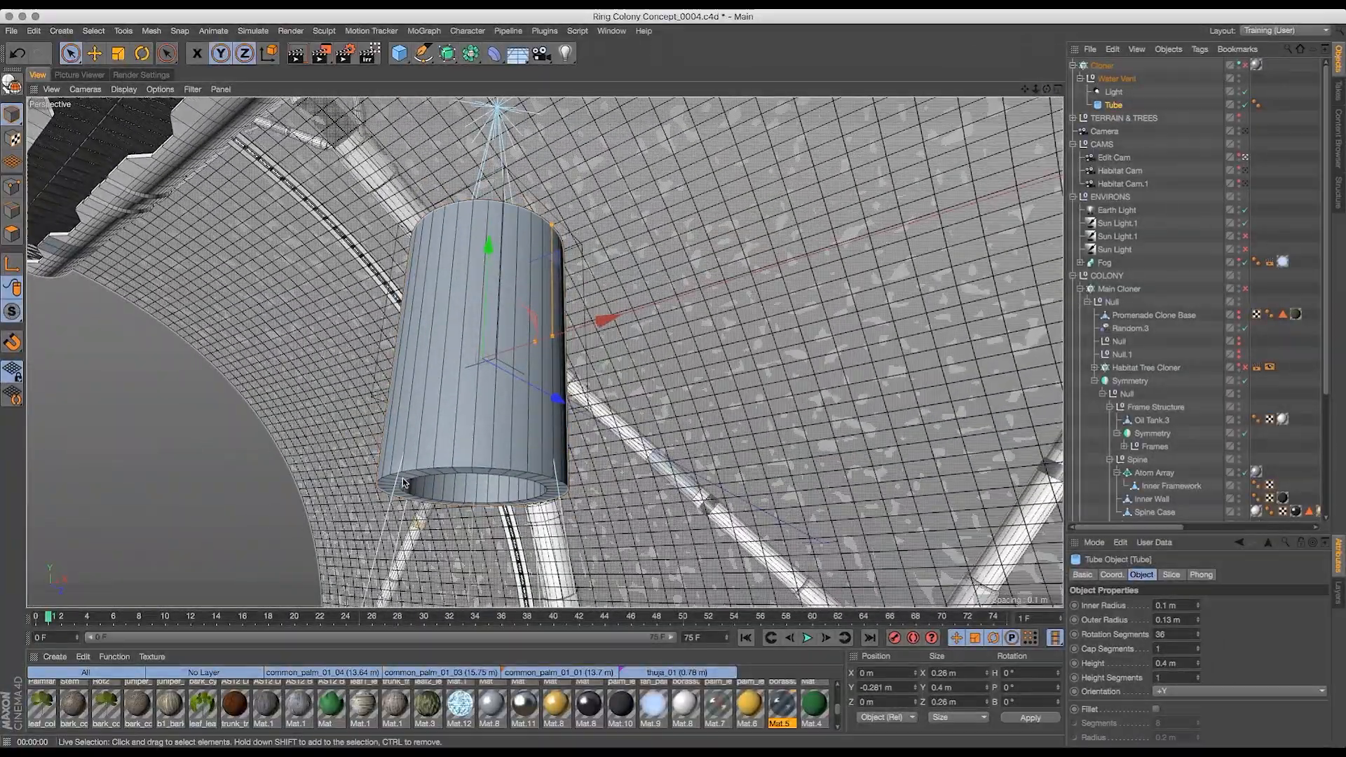
click(1177, 634)
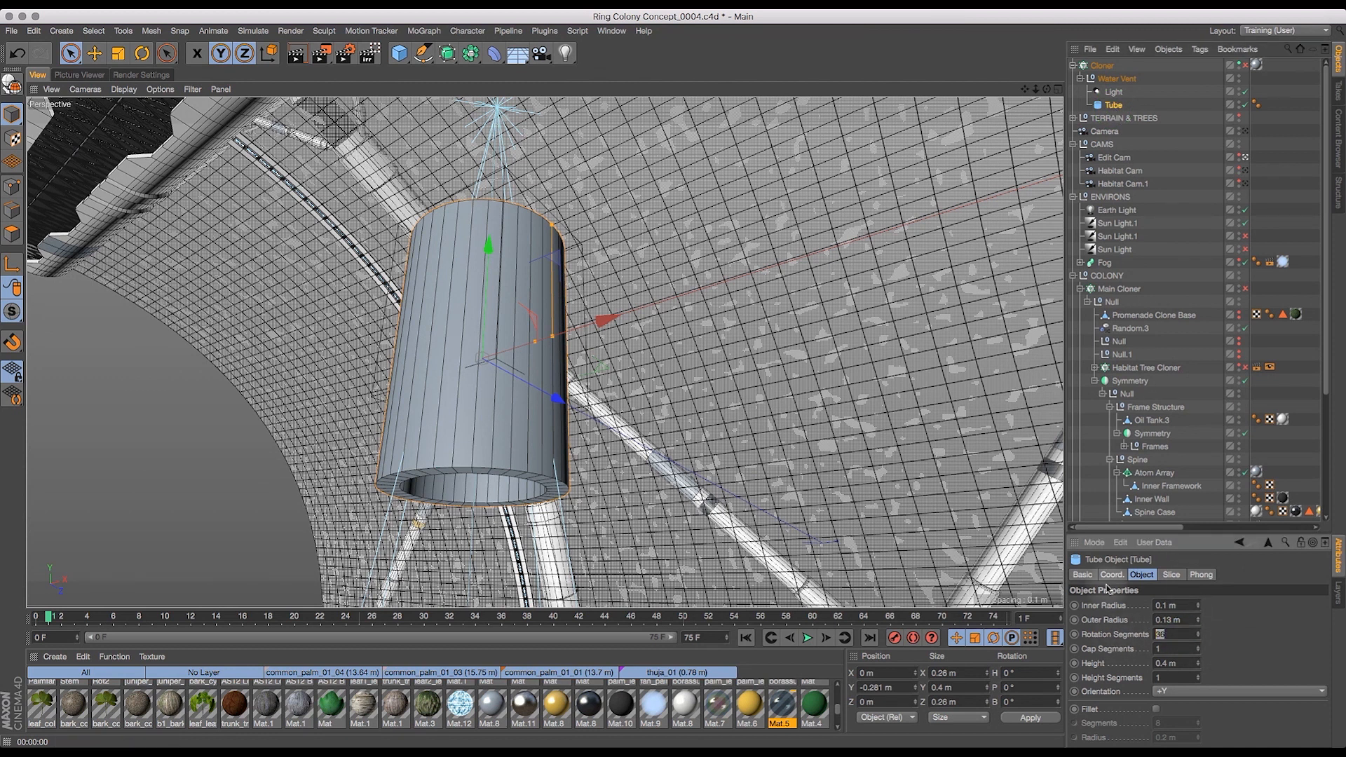
key(Return)
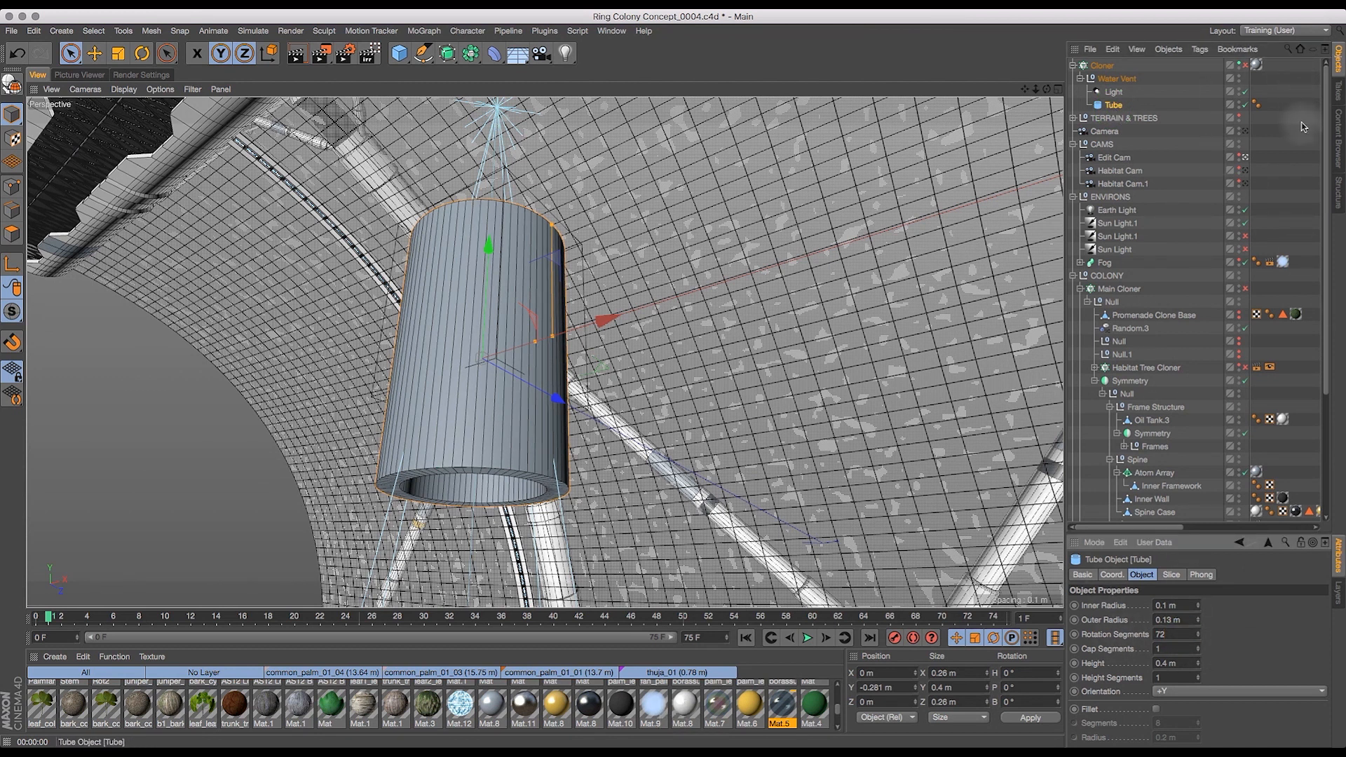
scroll(1051, 112, up, 3)
click(1169, 634)
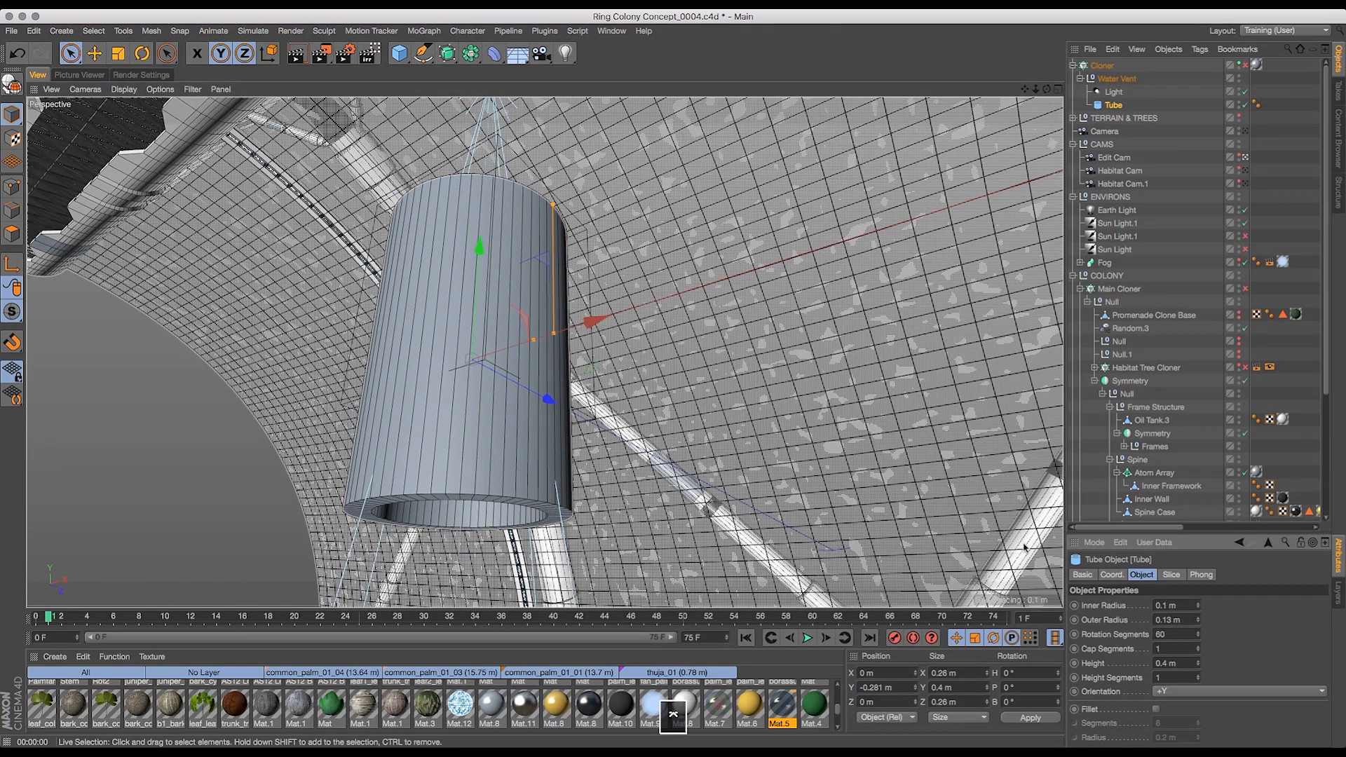
- Convert the Water Vent Tube to an editable polygon object and switch to polygon mode
drag(1046, 92, 991, 165)
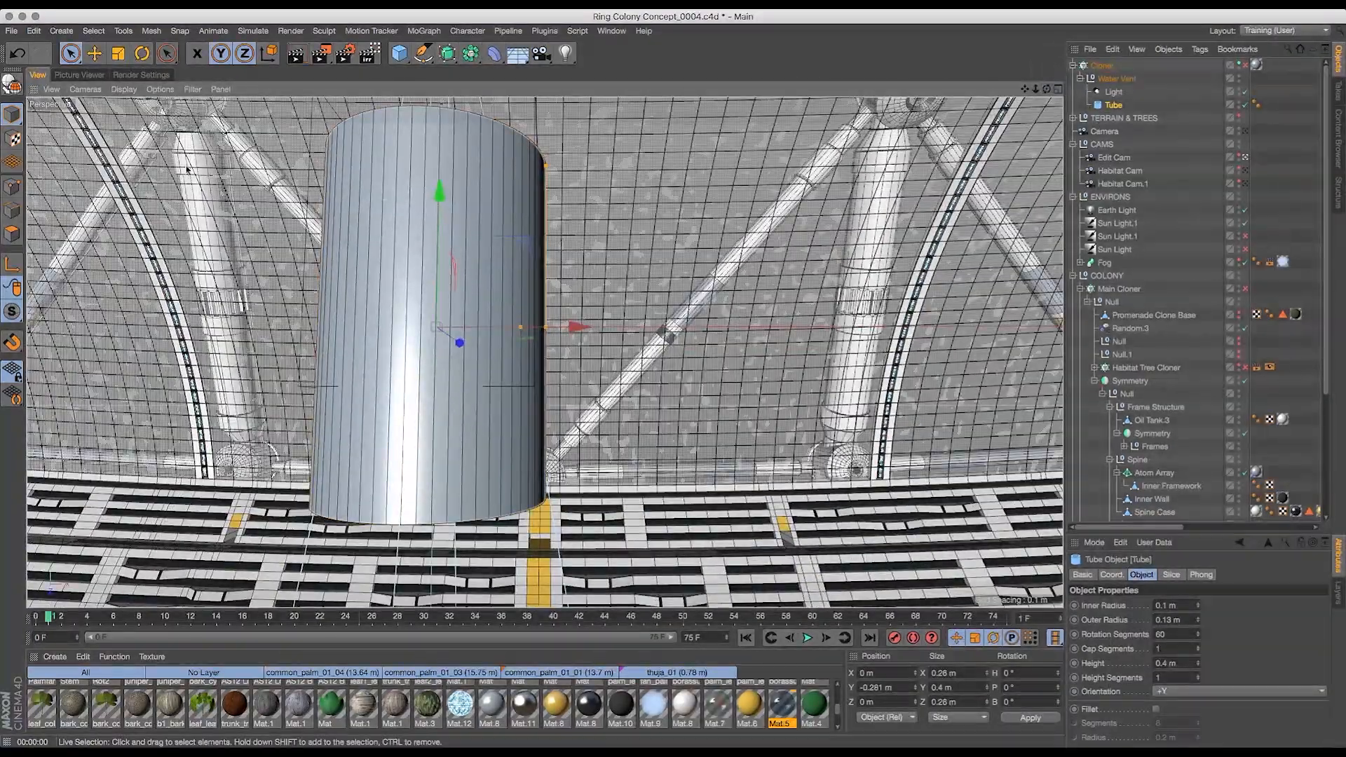
click(11, 84)
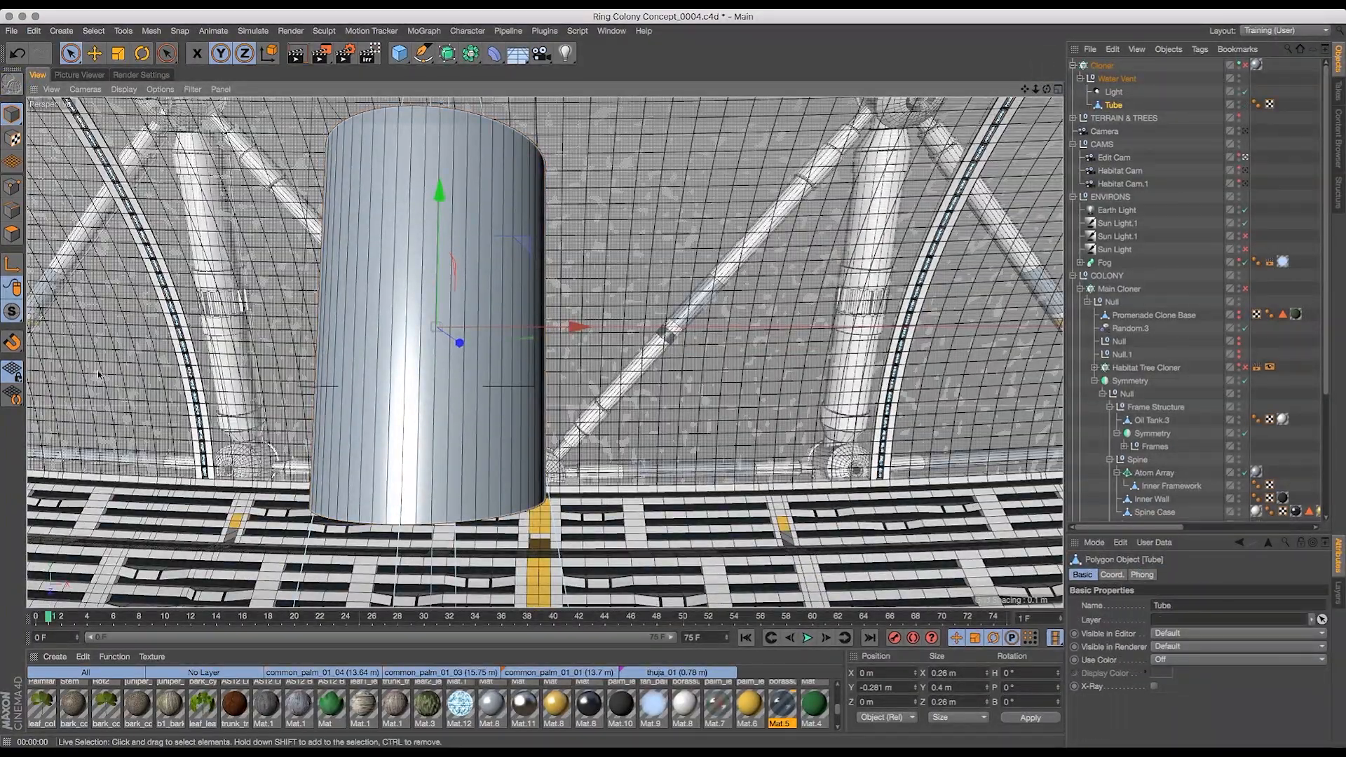
click(149, 31)
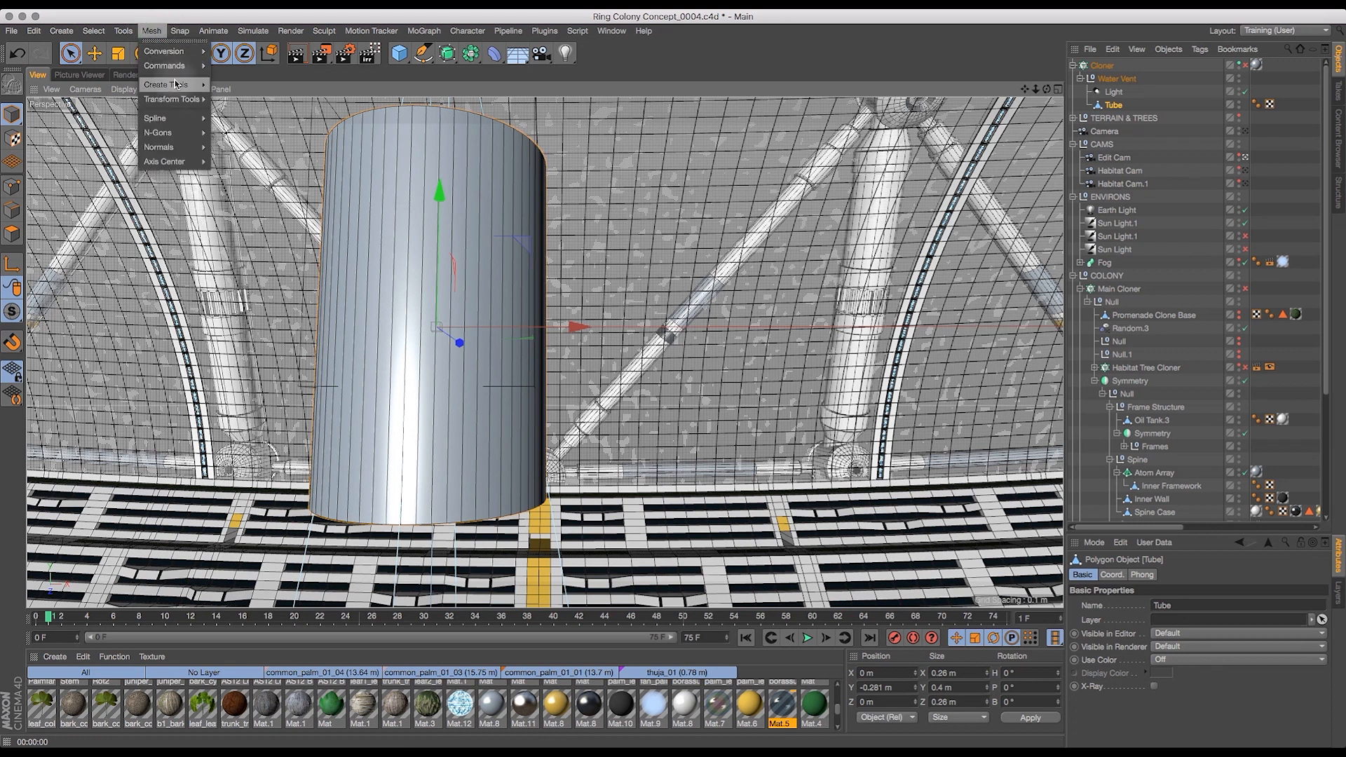
click(151, 32)
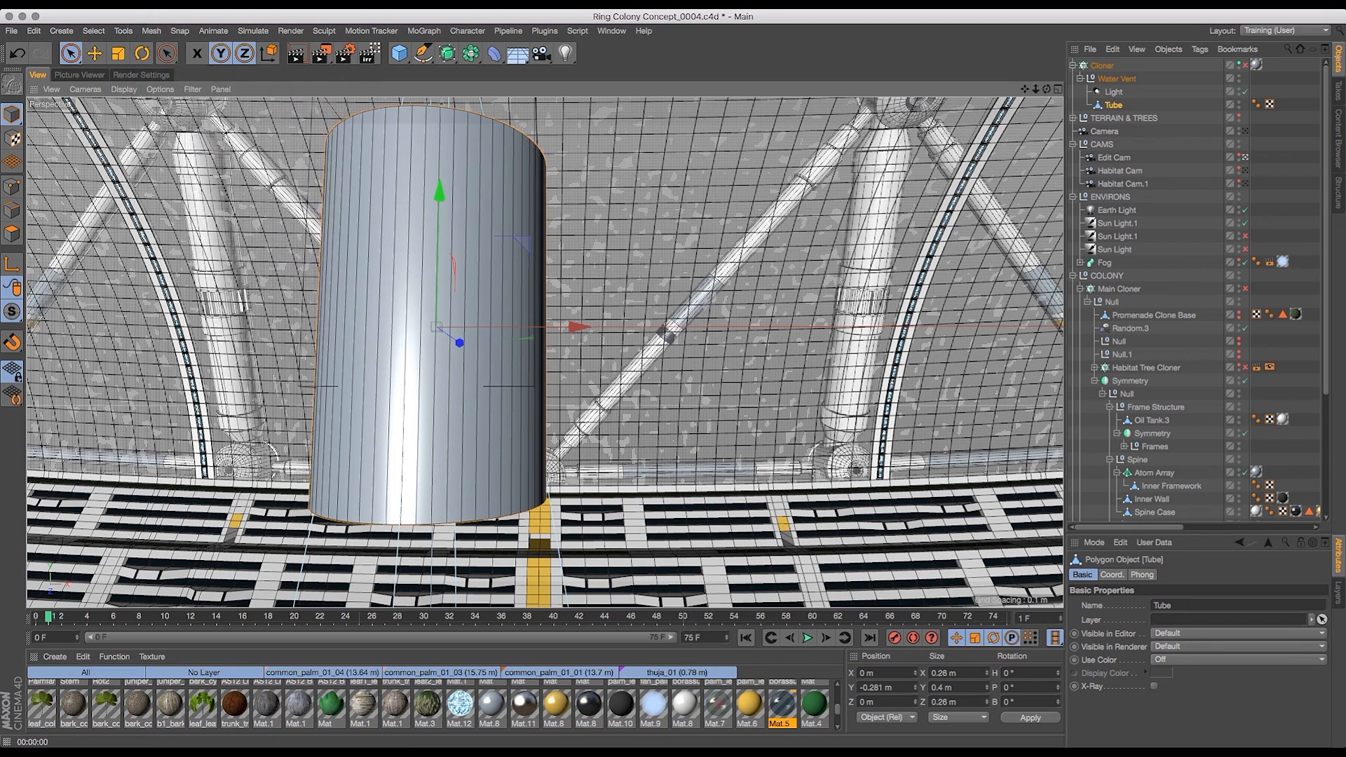
click(14, 234)
- Add two horizontal edge loops around the Tube's outer wall with Loop/Path Cut, at offsets of about 73% and 81%
click(152, 31)
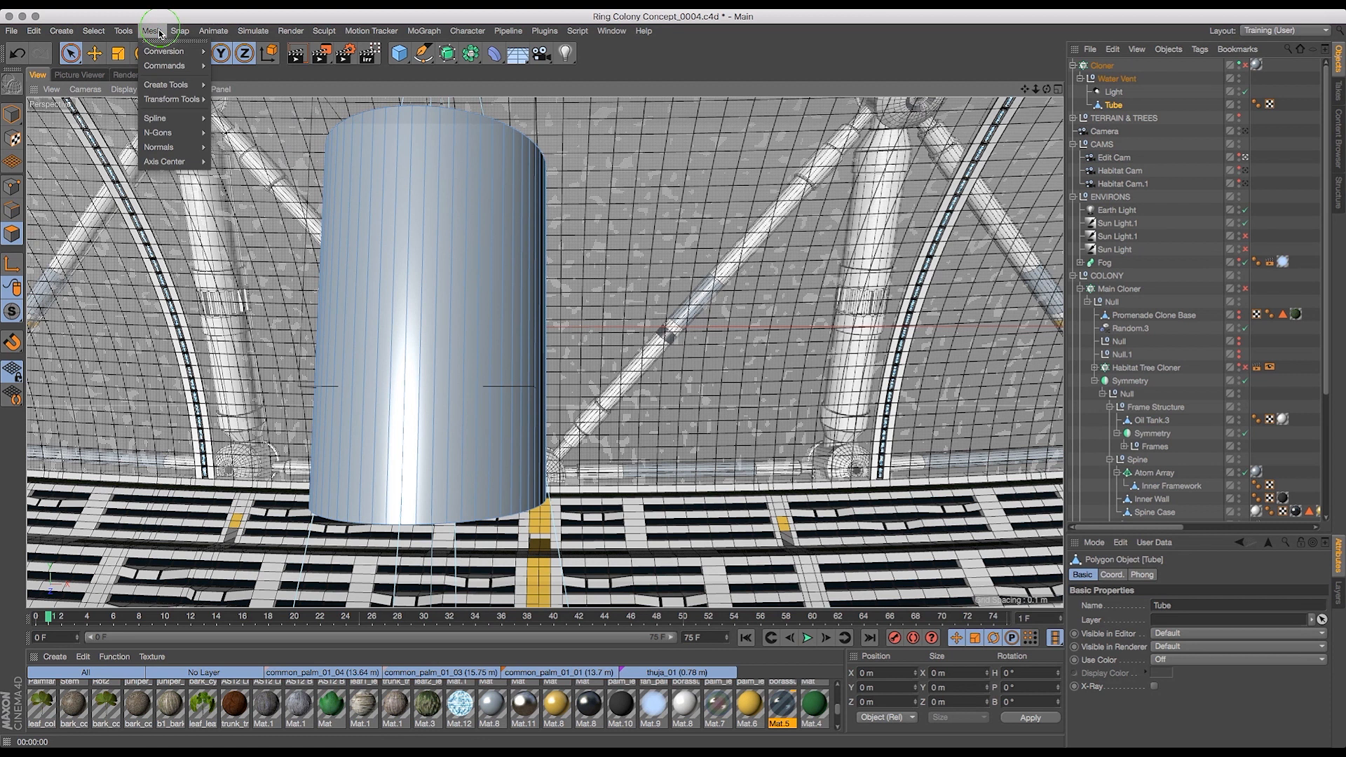
mouse_move(171, 85)
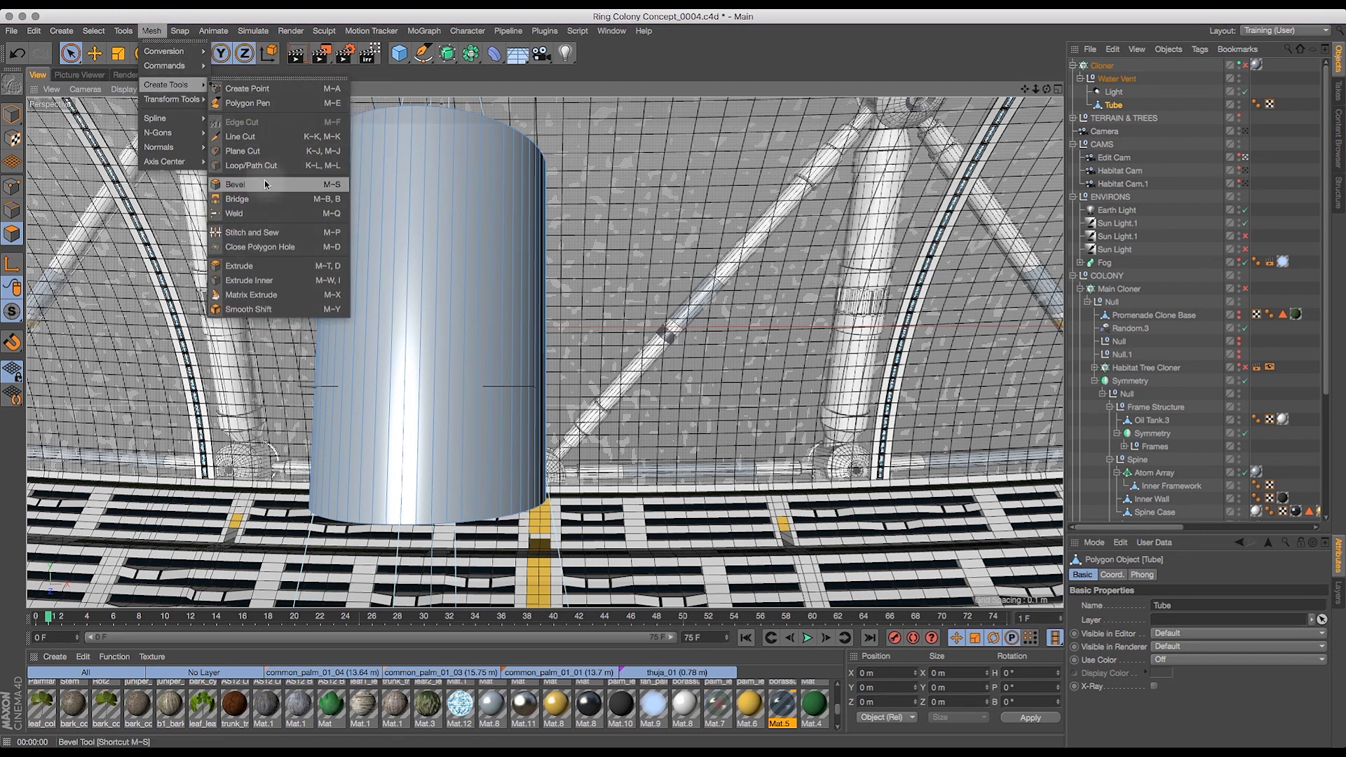
click(266, 169)
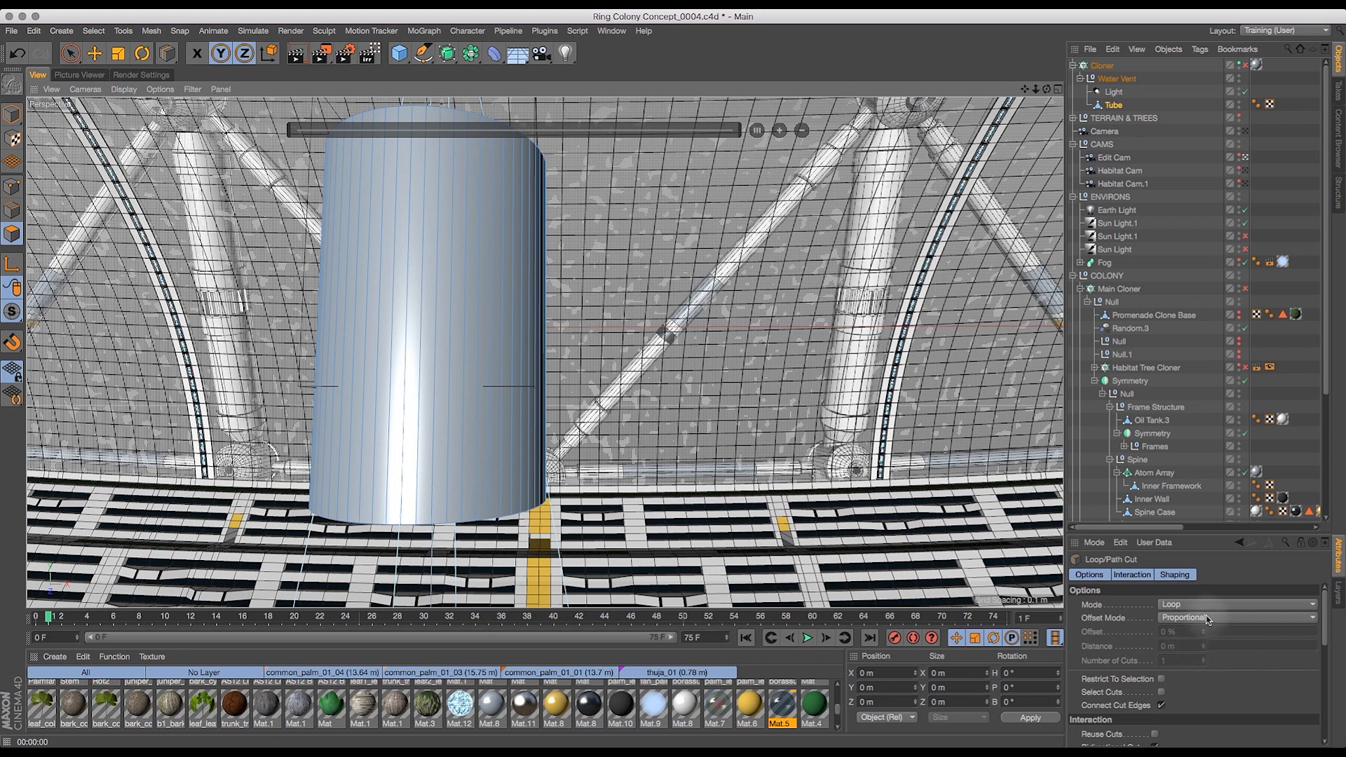
scroll(1220, 653, down, 3)
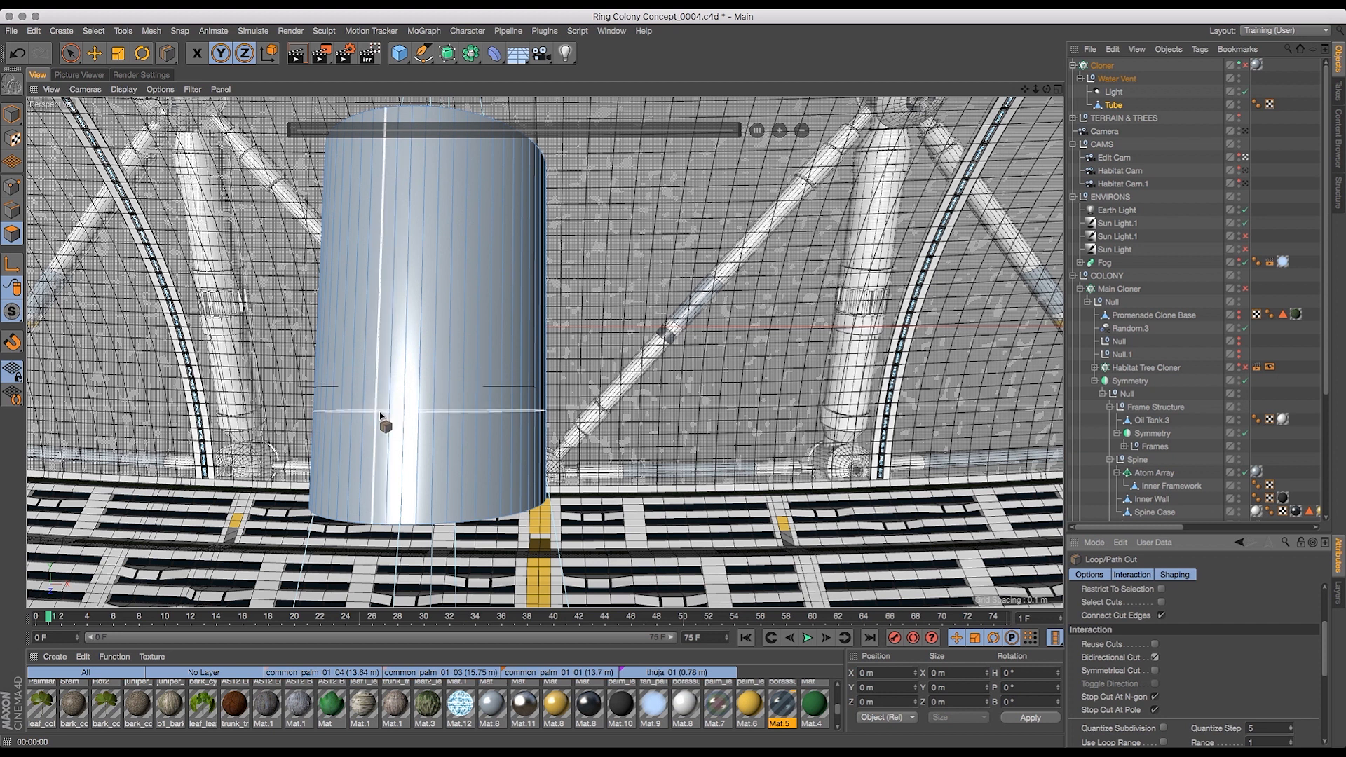
click(406, 436)
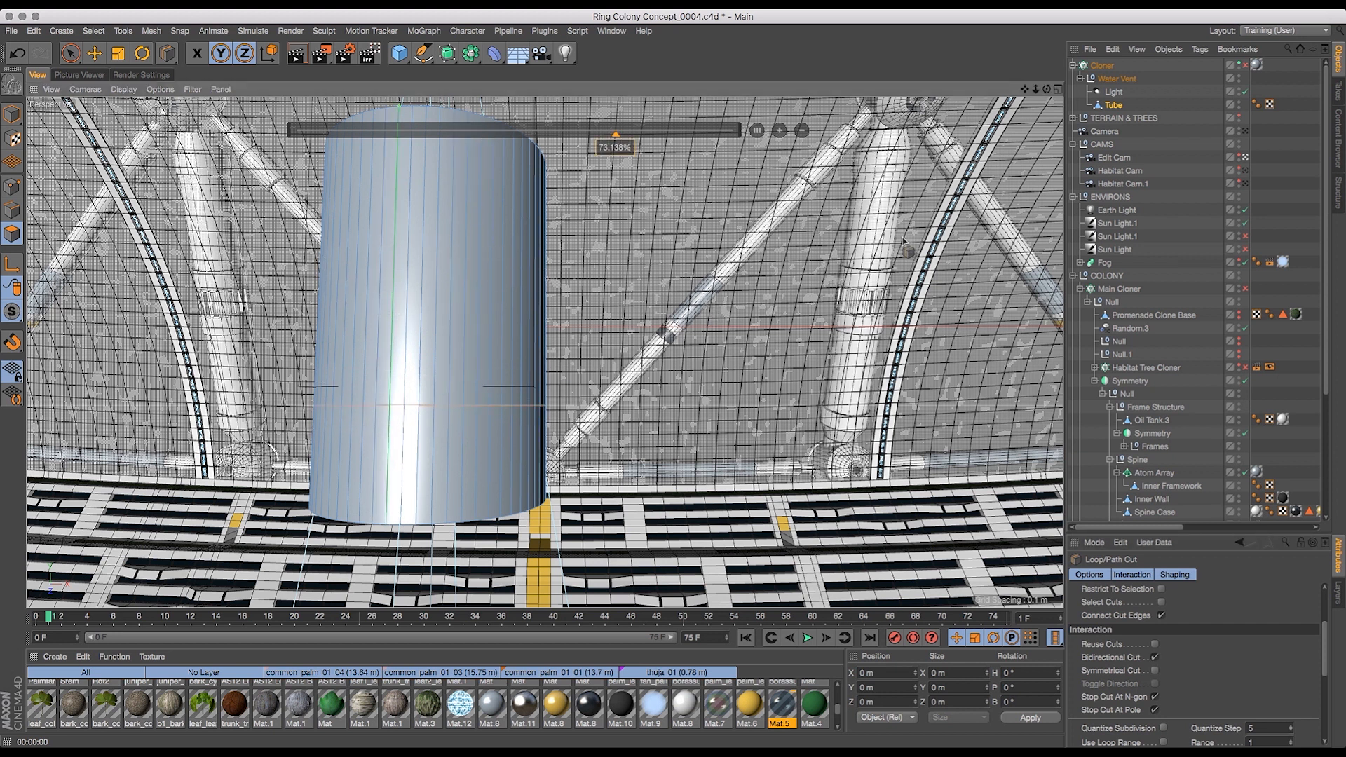
drag(1050, 92, 1041, 59)
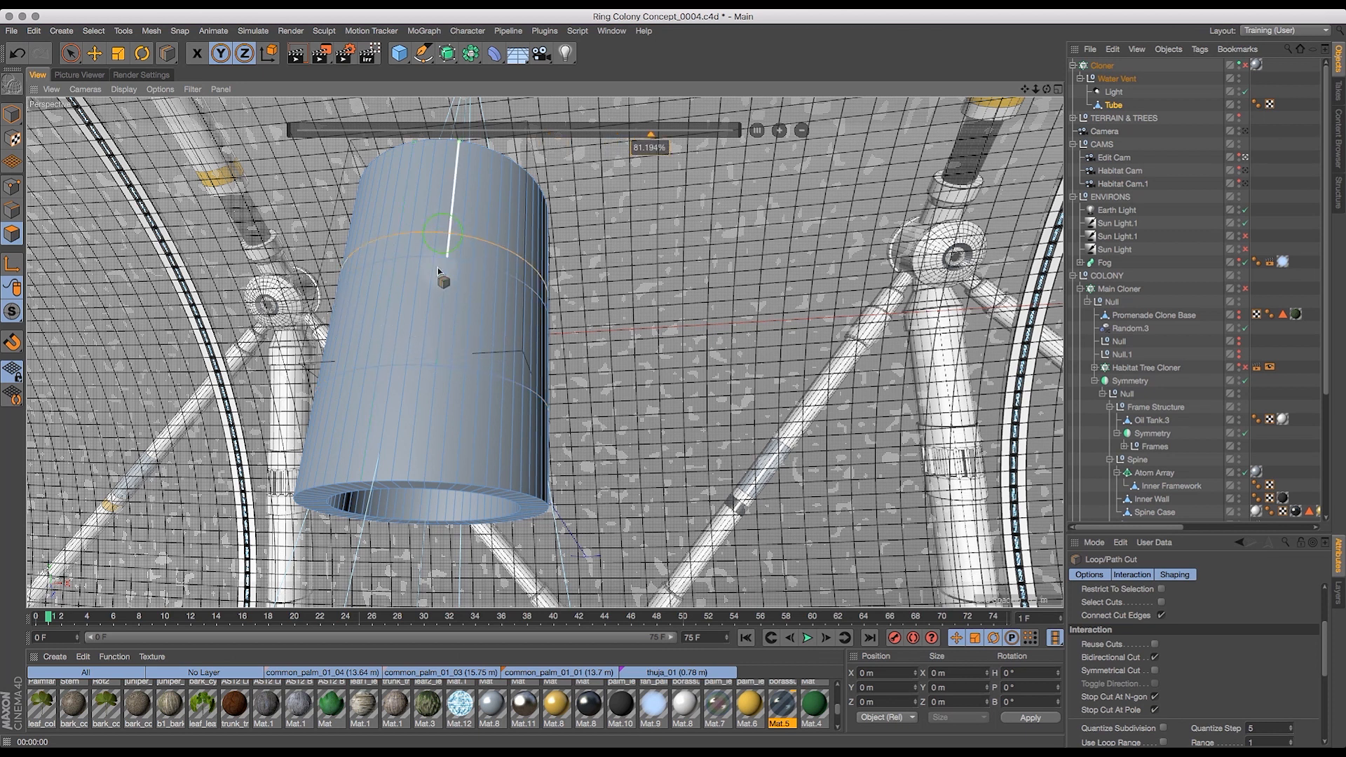
- Pick polygon loops on the upper part of the Tube with Loop Selection and delete the selected polygons
key(v)
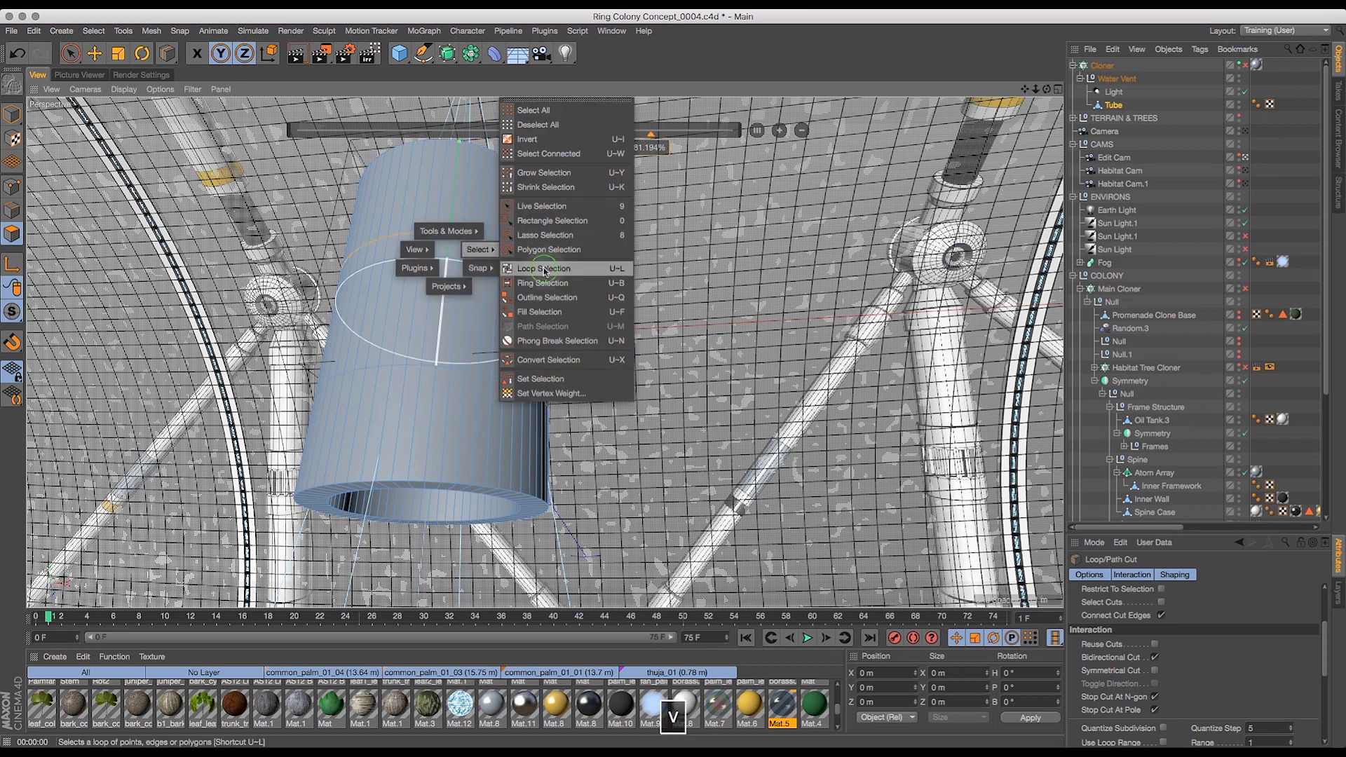
click(547, 266)
drag(1047, 89, 859, 205)
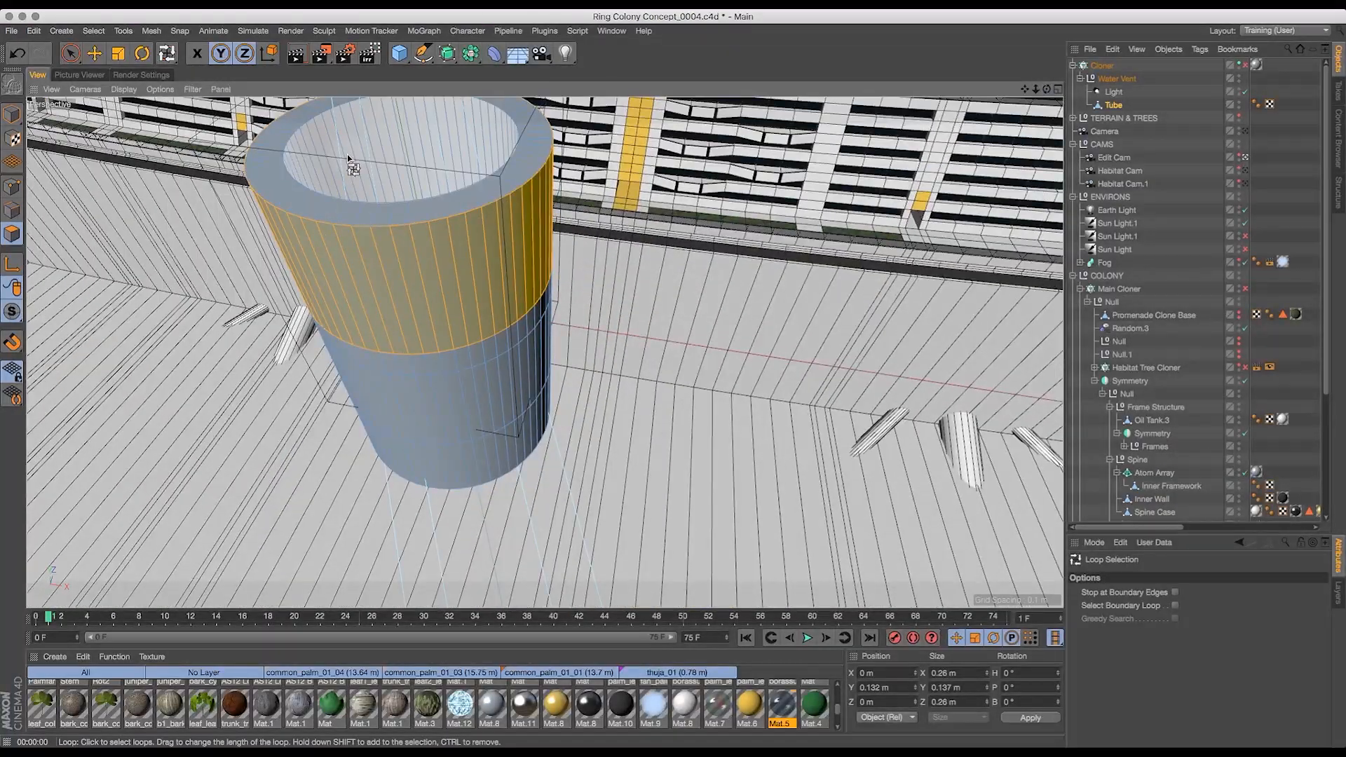
drag(1046, 89, 1006, 69)
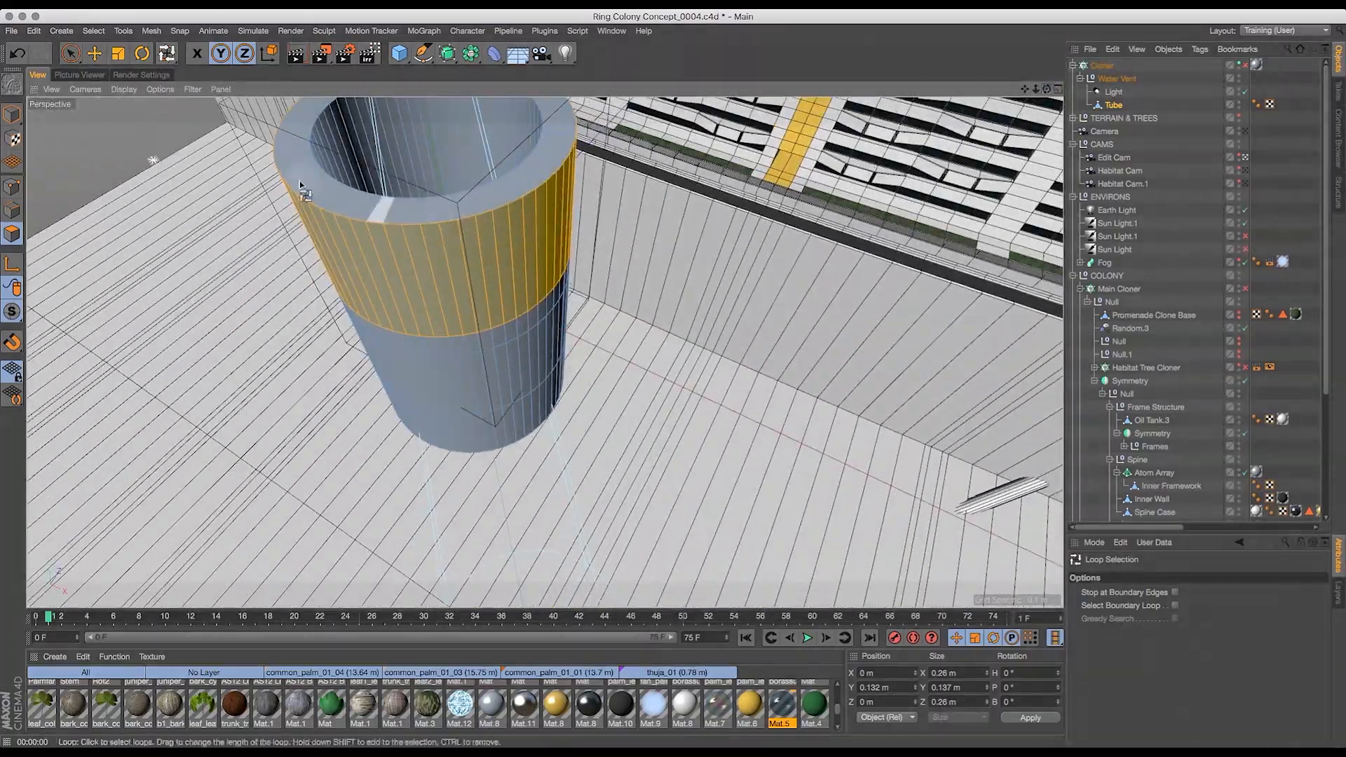
click(418, 153)
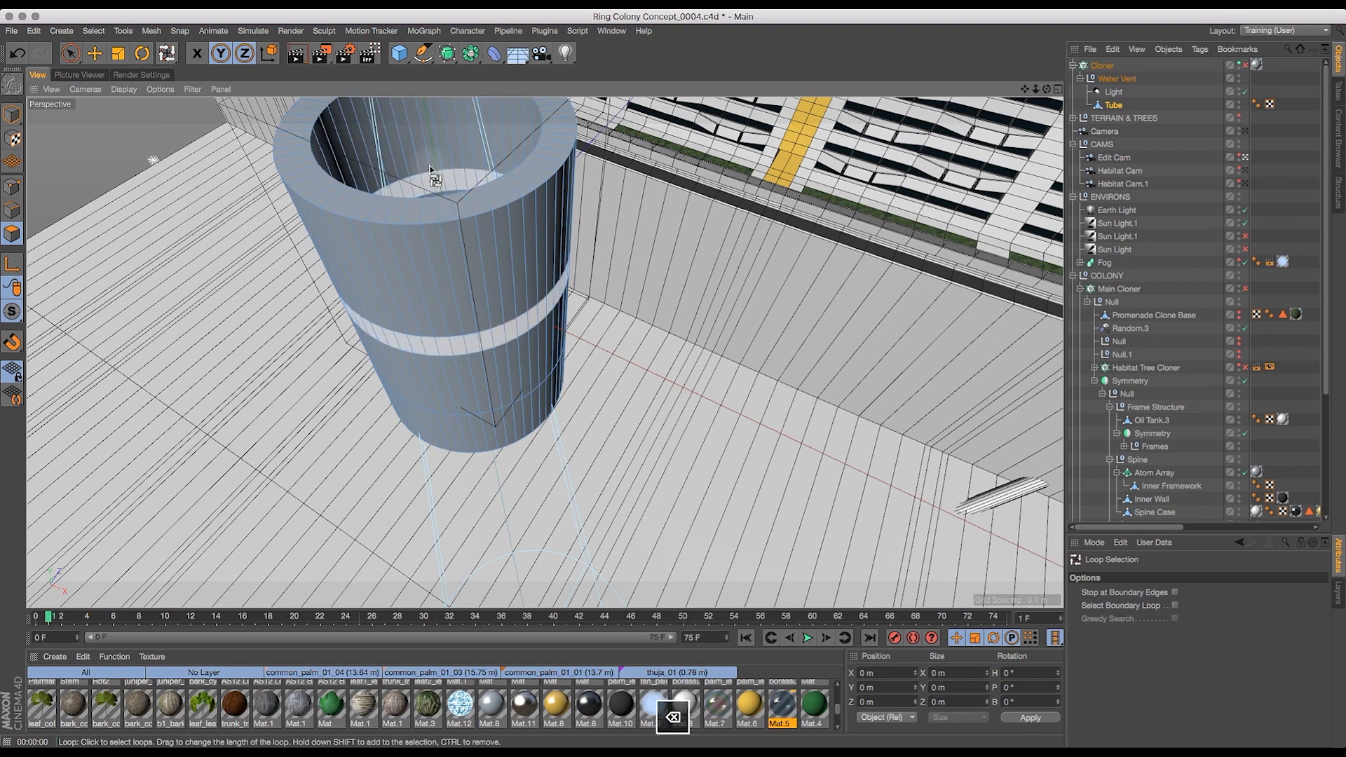
click(314, 129)
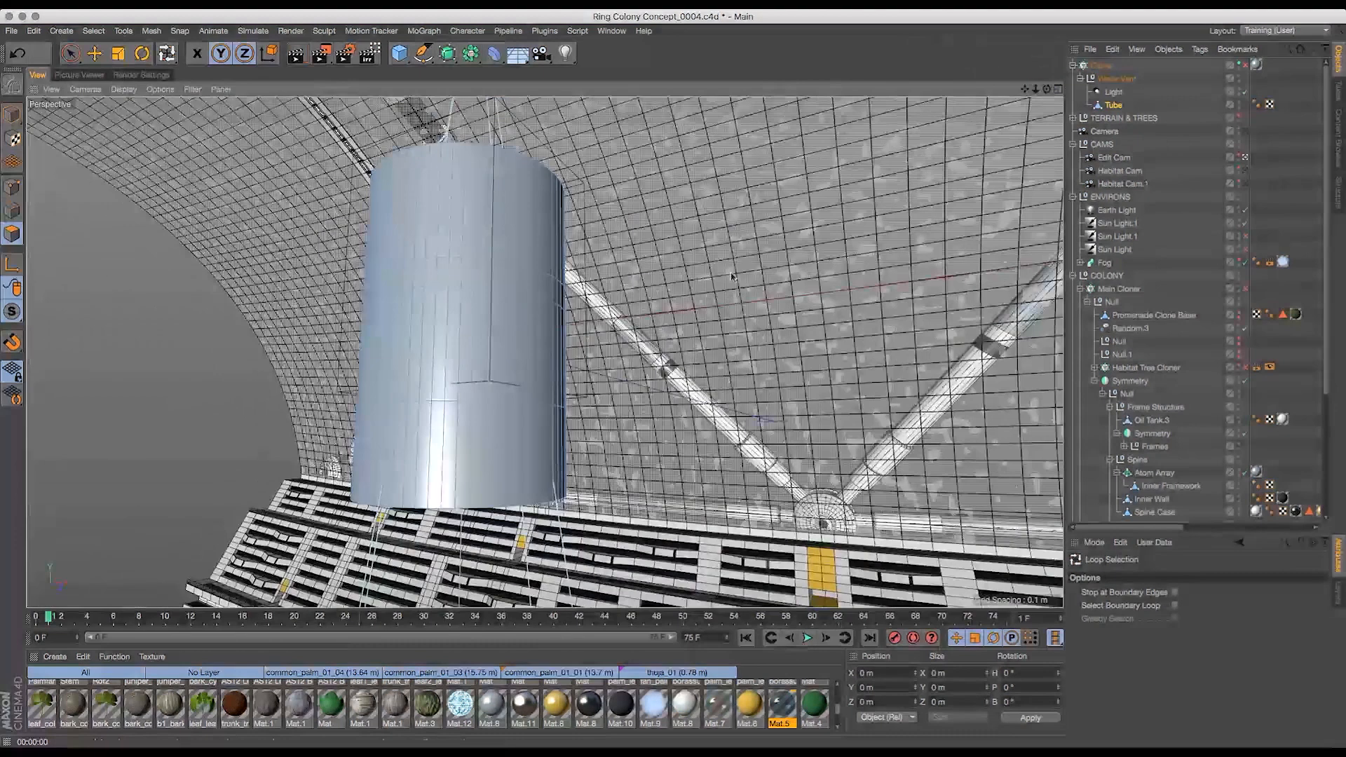
- Select the ring-shaped cap loop at the underside of the Tube and delete its polygons
drag(599, 452, 661, 328)
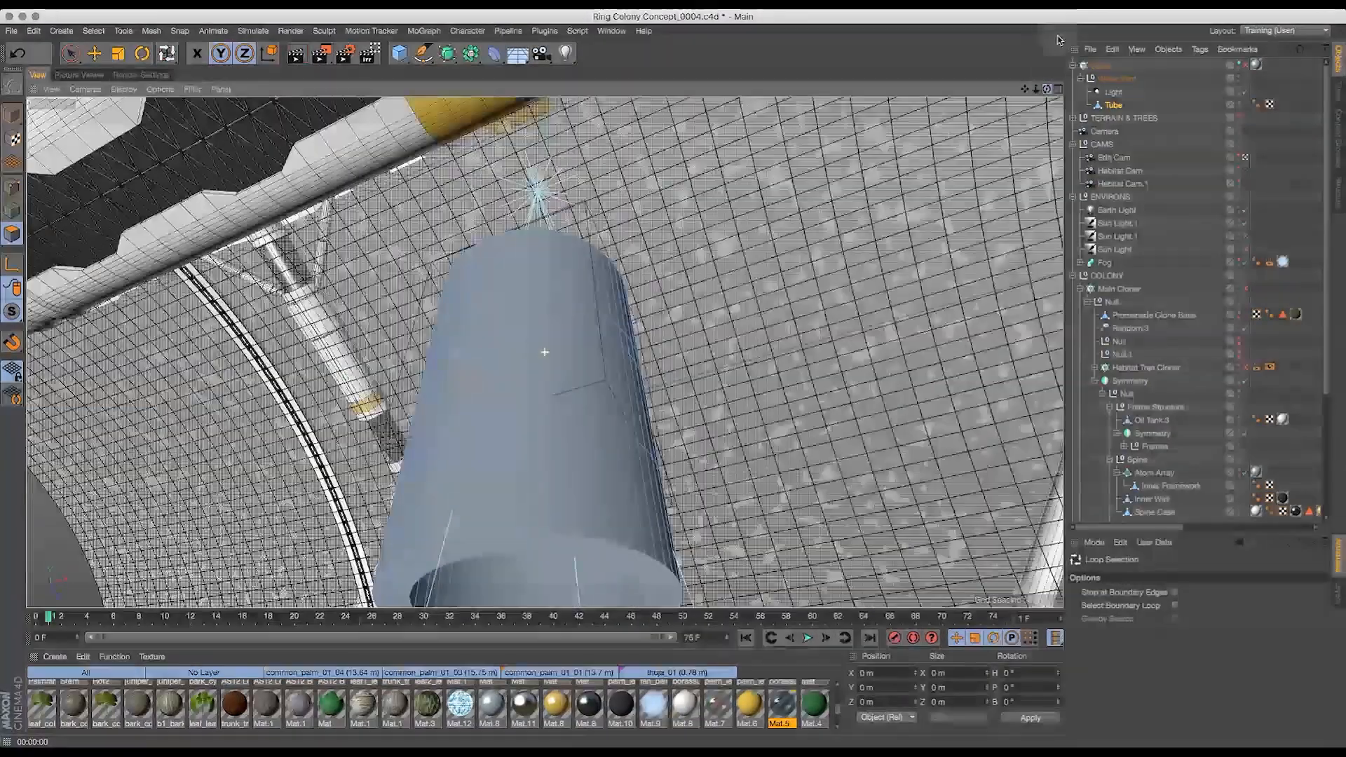
drag(1059, 39, 960, 95)
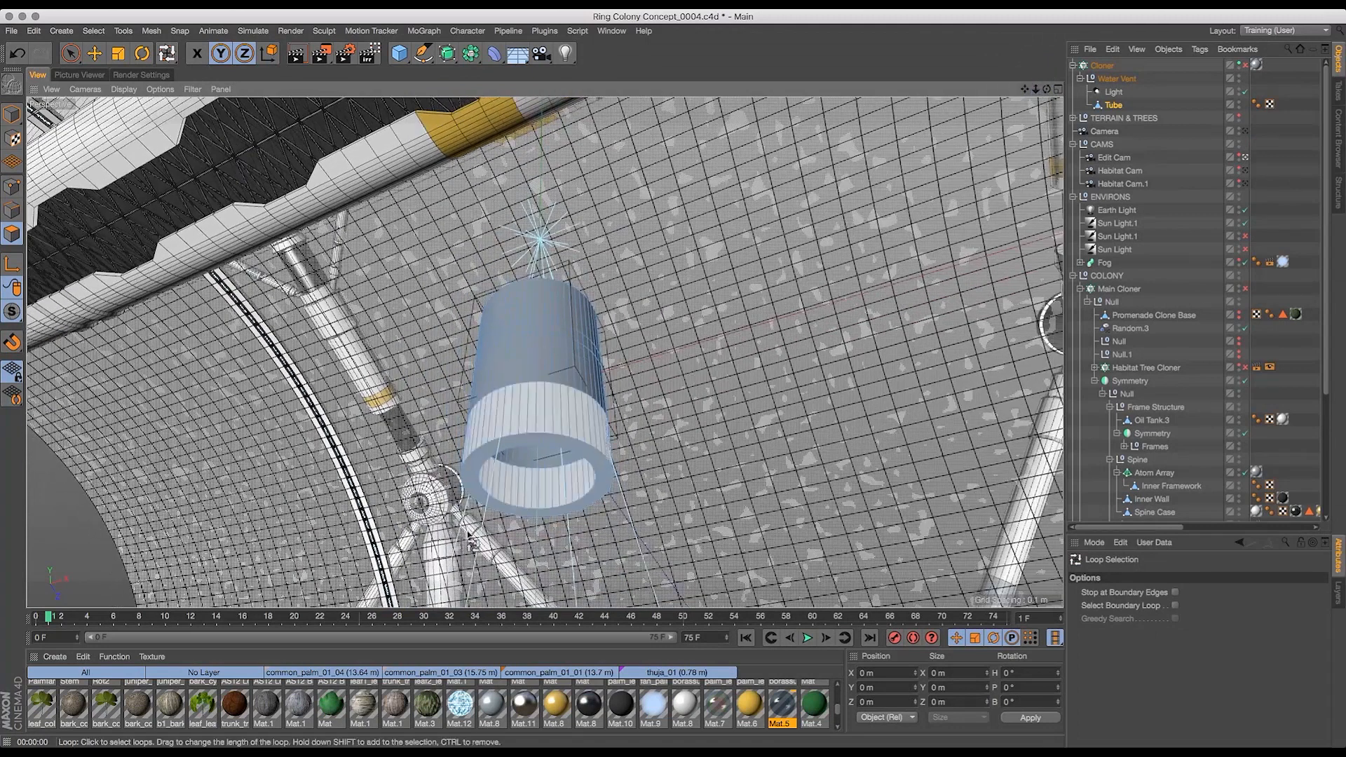
click(536, 443)
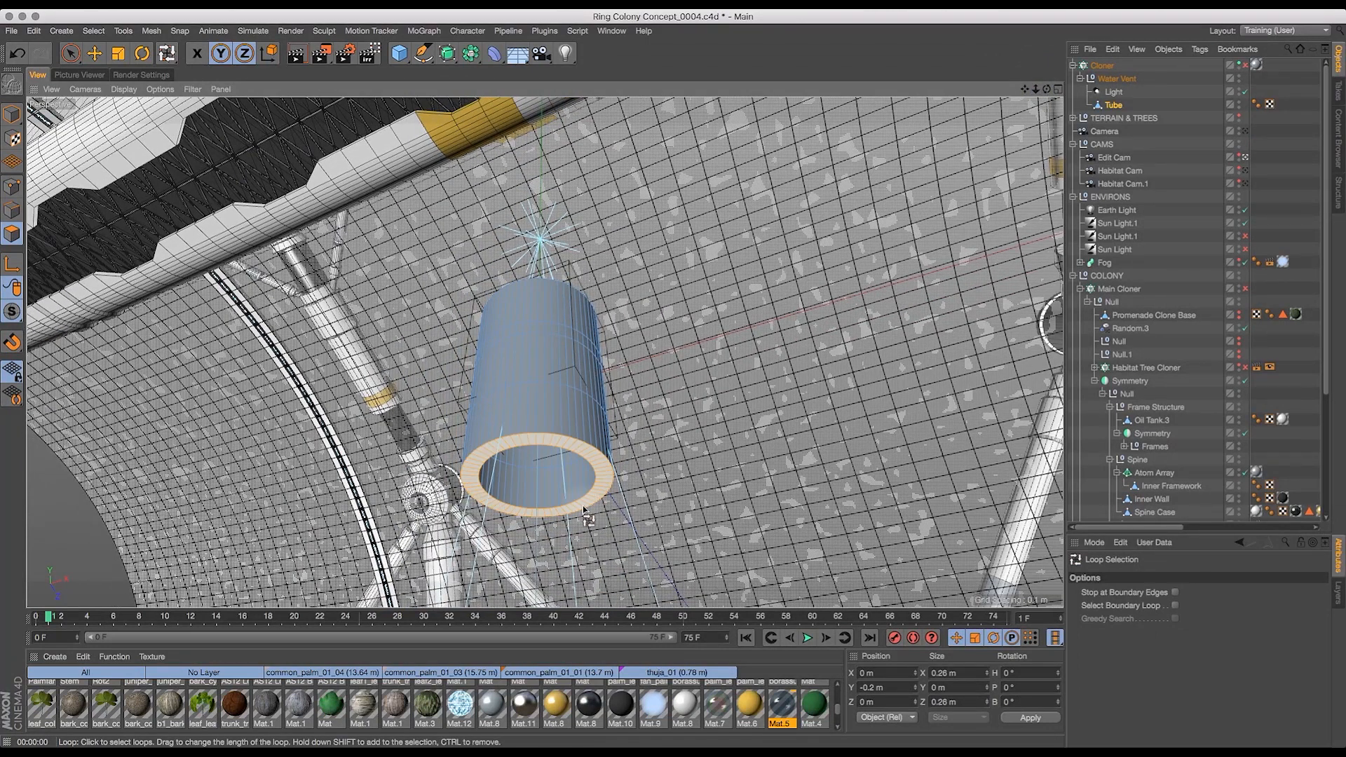
key(BackSpace)
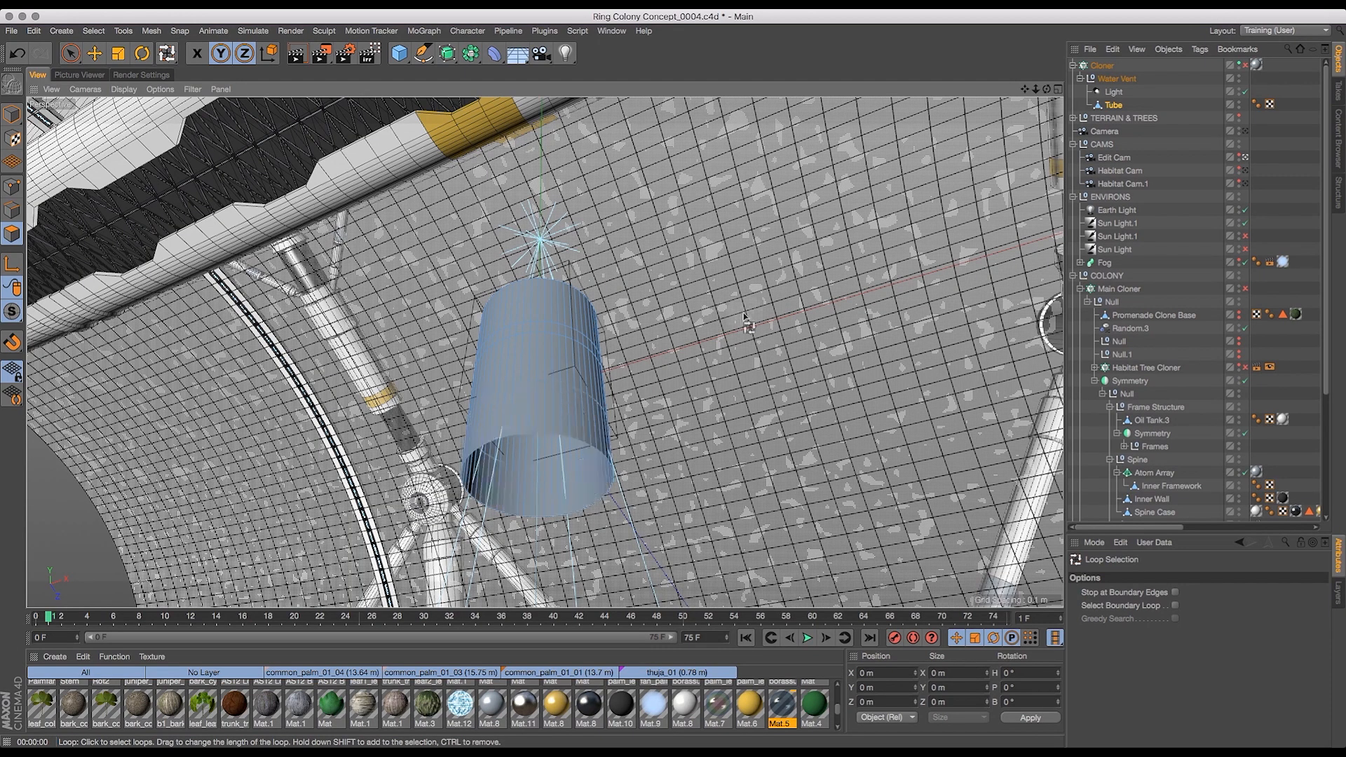
- Loop-select the middle polygon band of the Tube and scale it up to about 0.356 m in diameter
drag(1046, 89, 1021, 129)
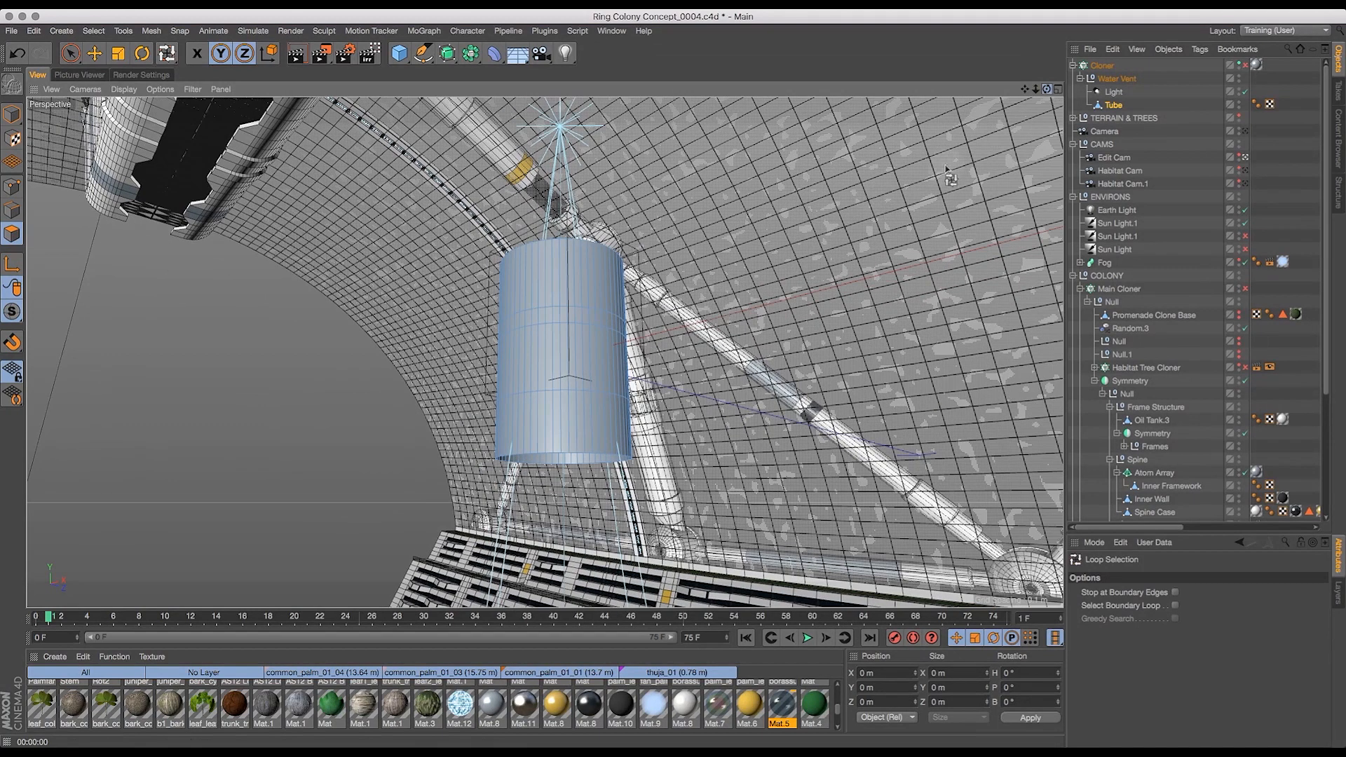
click(495, 404)
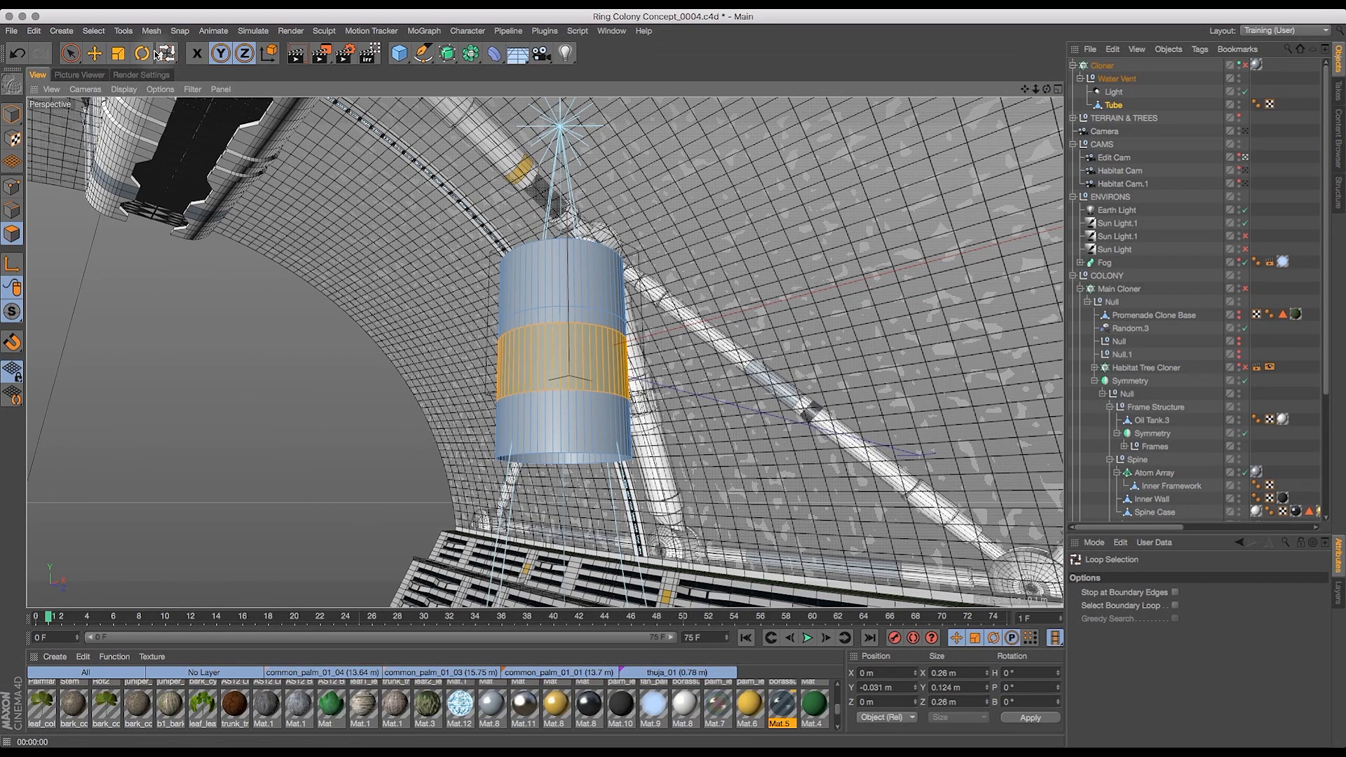
click(117, 56)
drag(178, 348, 421, 324)
- Squash the selected band vertically to about 0.118 m high and move it down to about Y -0.064 m
drag(1046, 92, 1062, 168)
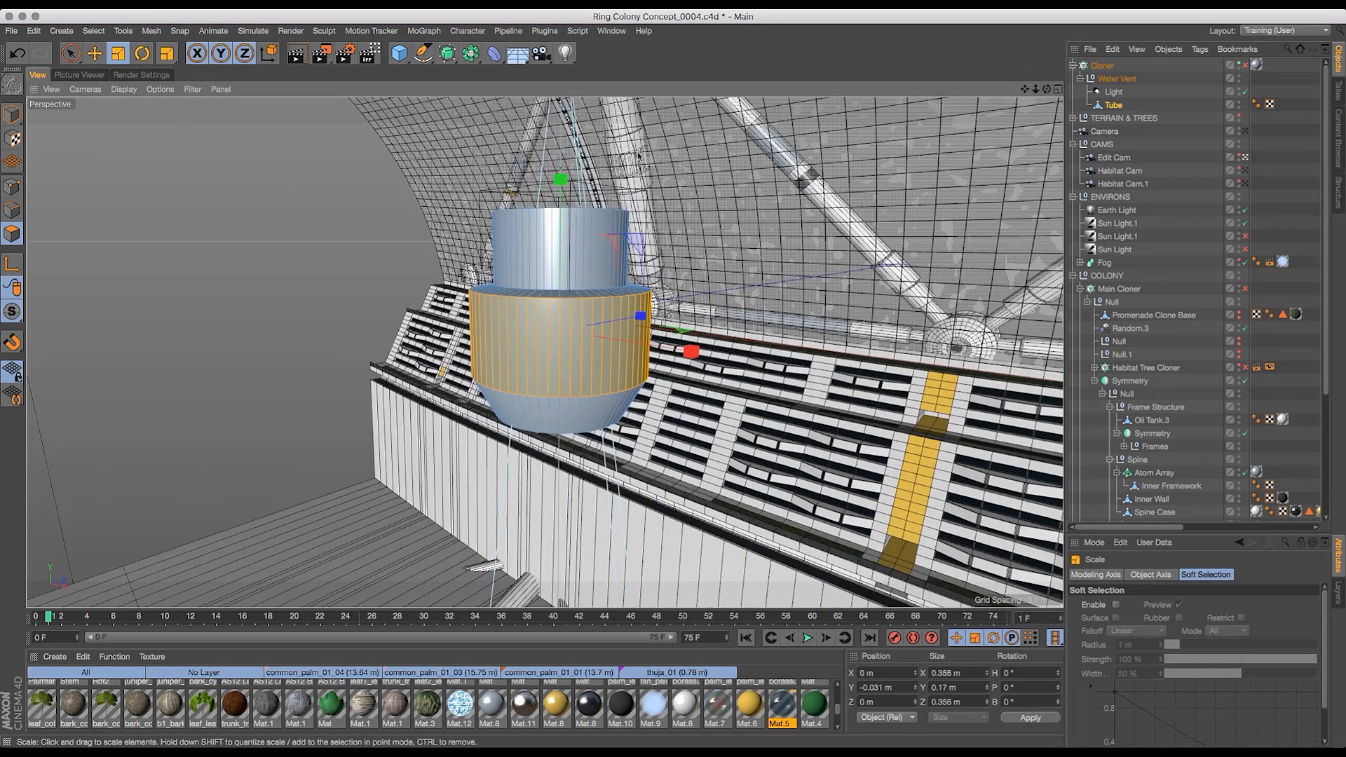
mouse_move(558, 184)
mouse_down()
mouse_move(558, 230)
mouse_move(568, 208)
mouse_up()
click(95, 56)
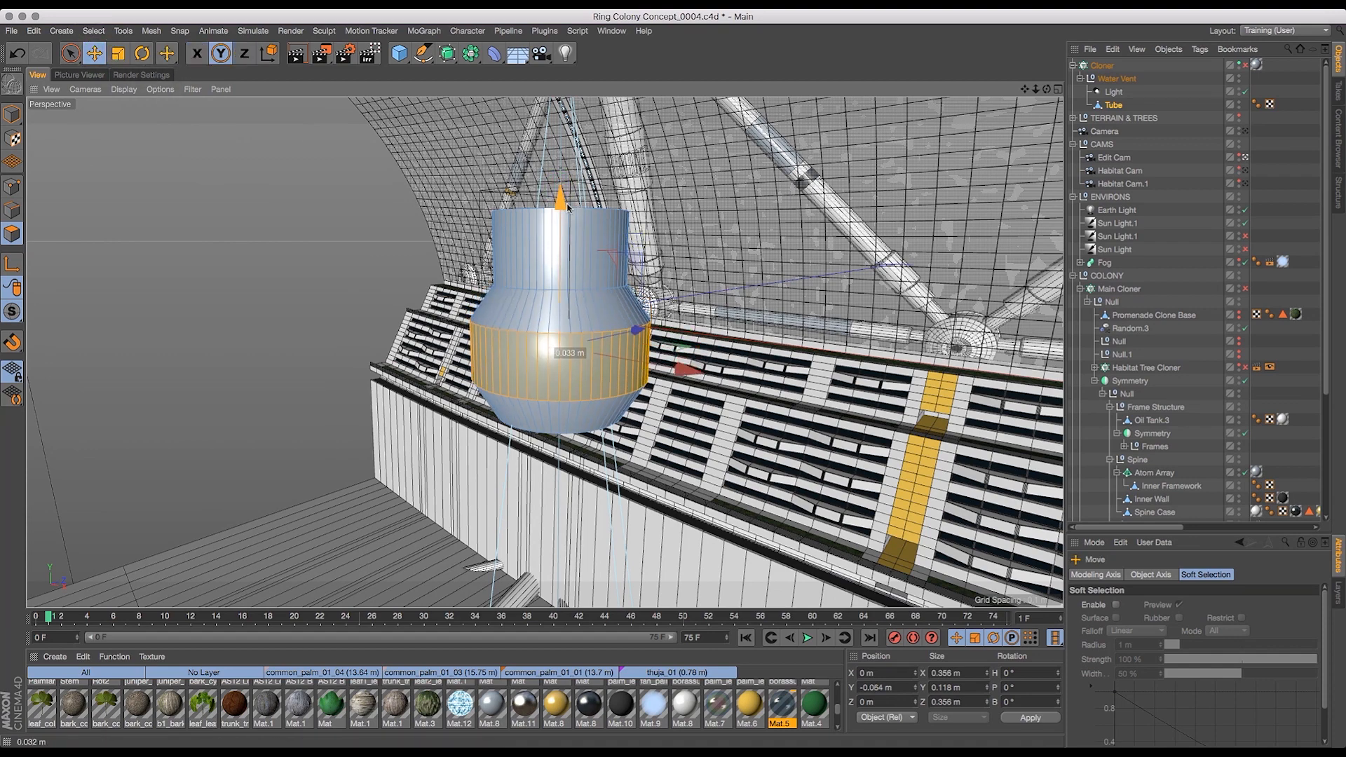
mouse_move(1048, 93)
mouse_down()
mouse_move(1049, 119)
mouse_move(1050, 89)
mouse_up()
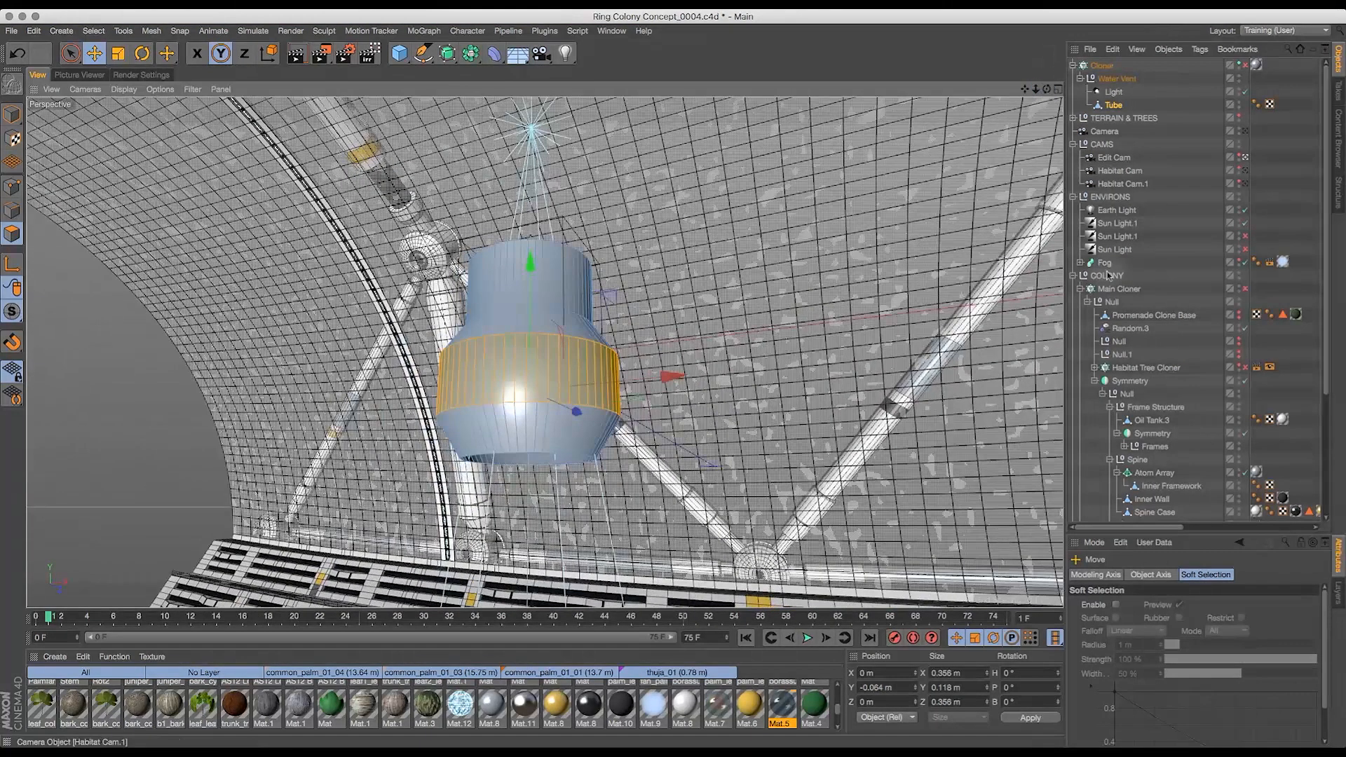
- Set the Phong Angle of the Tube's Phong tag to 20°
click(1256, 103)
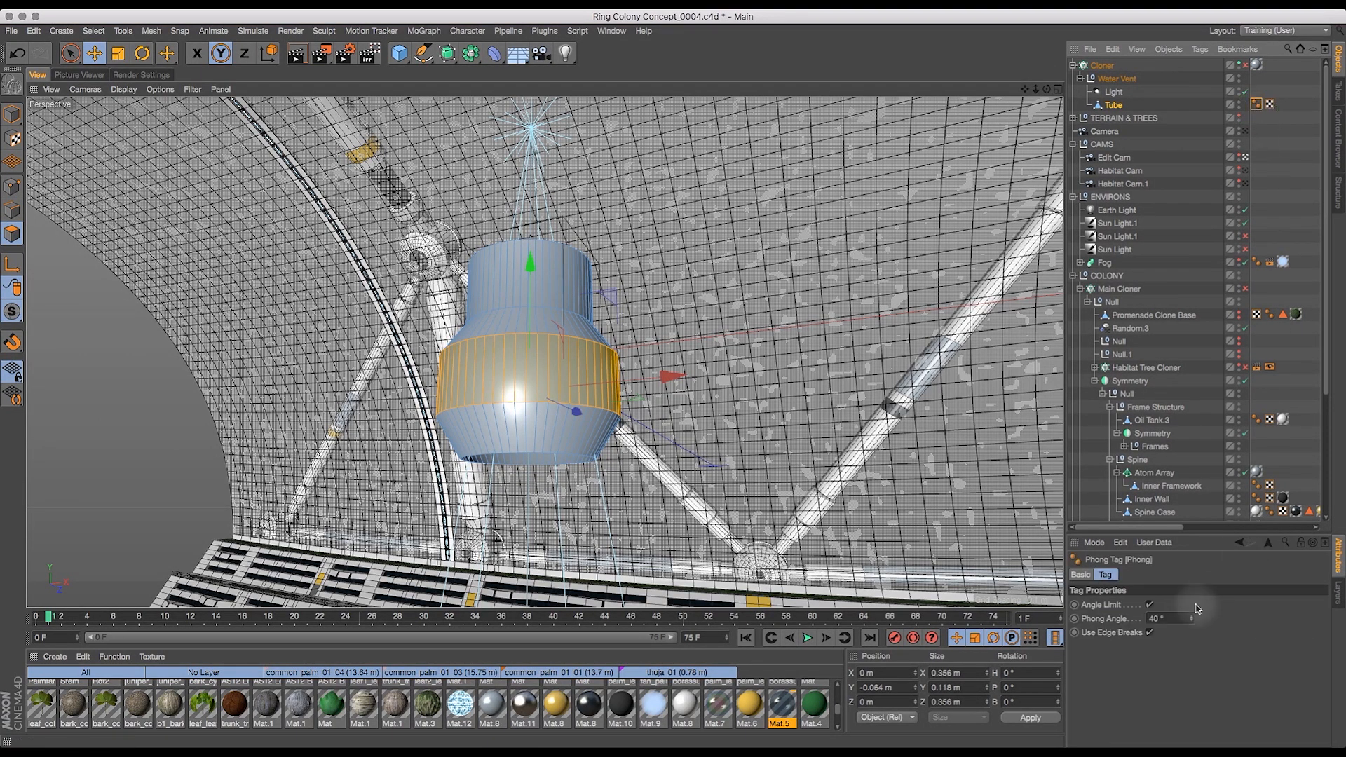
click(1172, 618)
text(20)
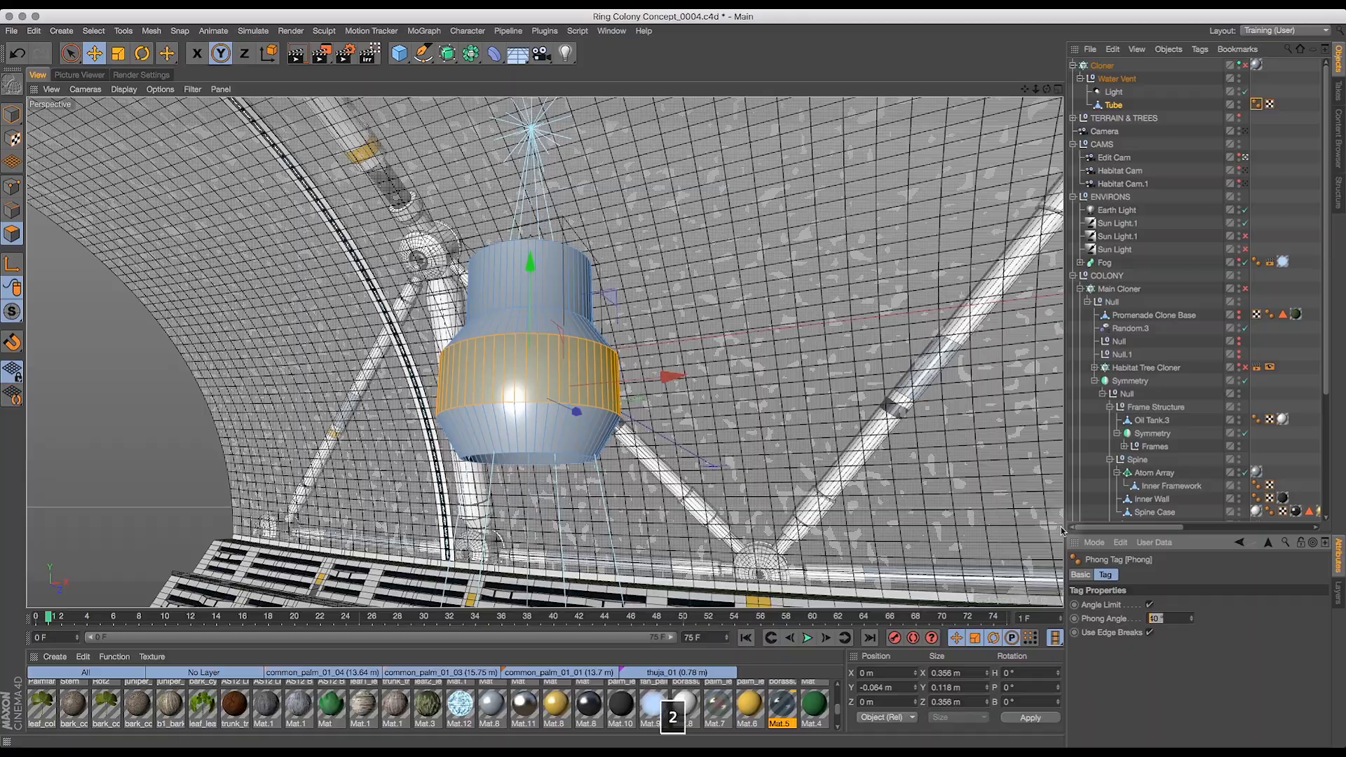
key(Return)
- Add the tapered polygon loop below the selected middle band to the selection with Loop Selection
drag(1047, 90, 729, 241)
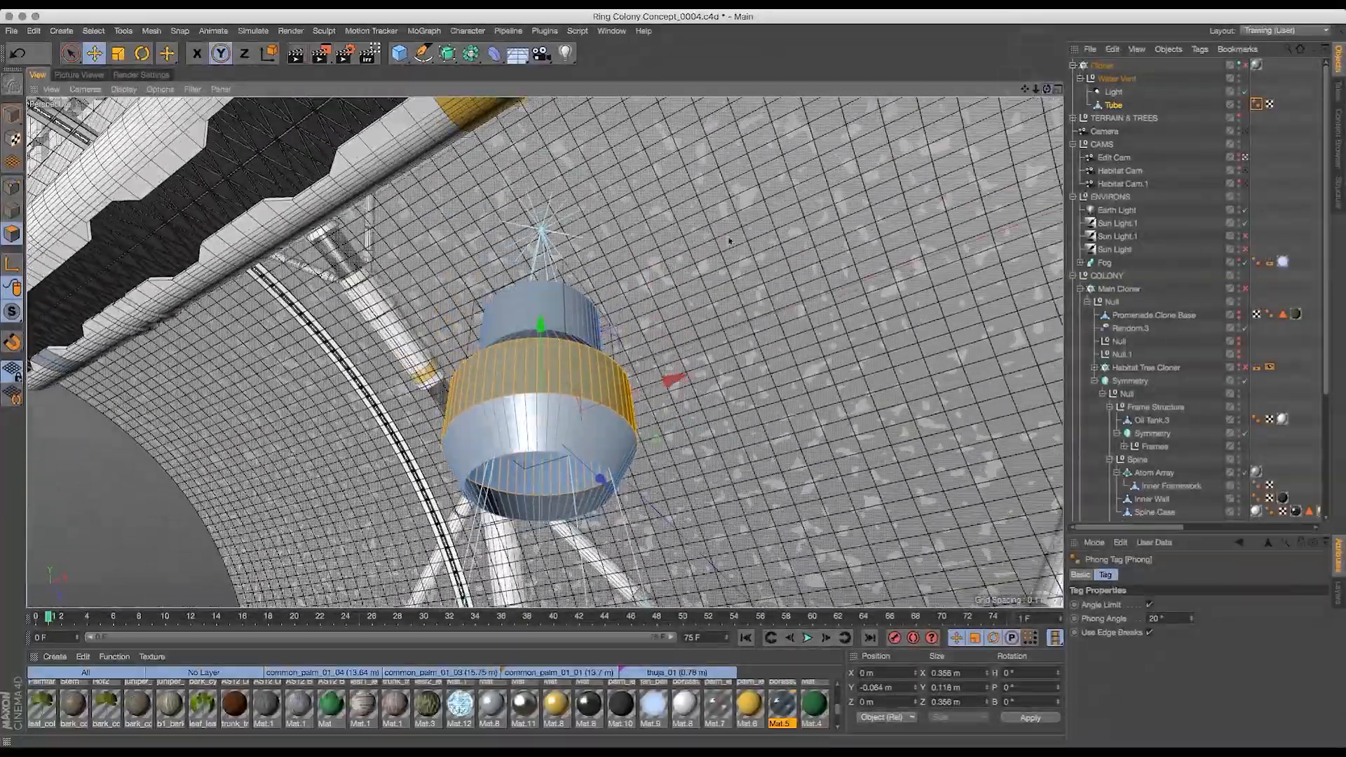
drag(70, 53, 100, 73)
right_click(551, 471)
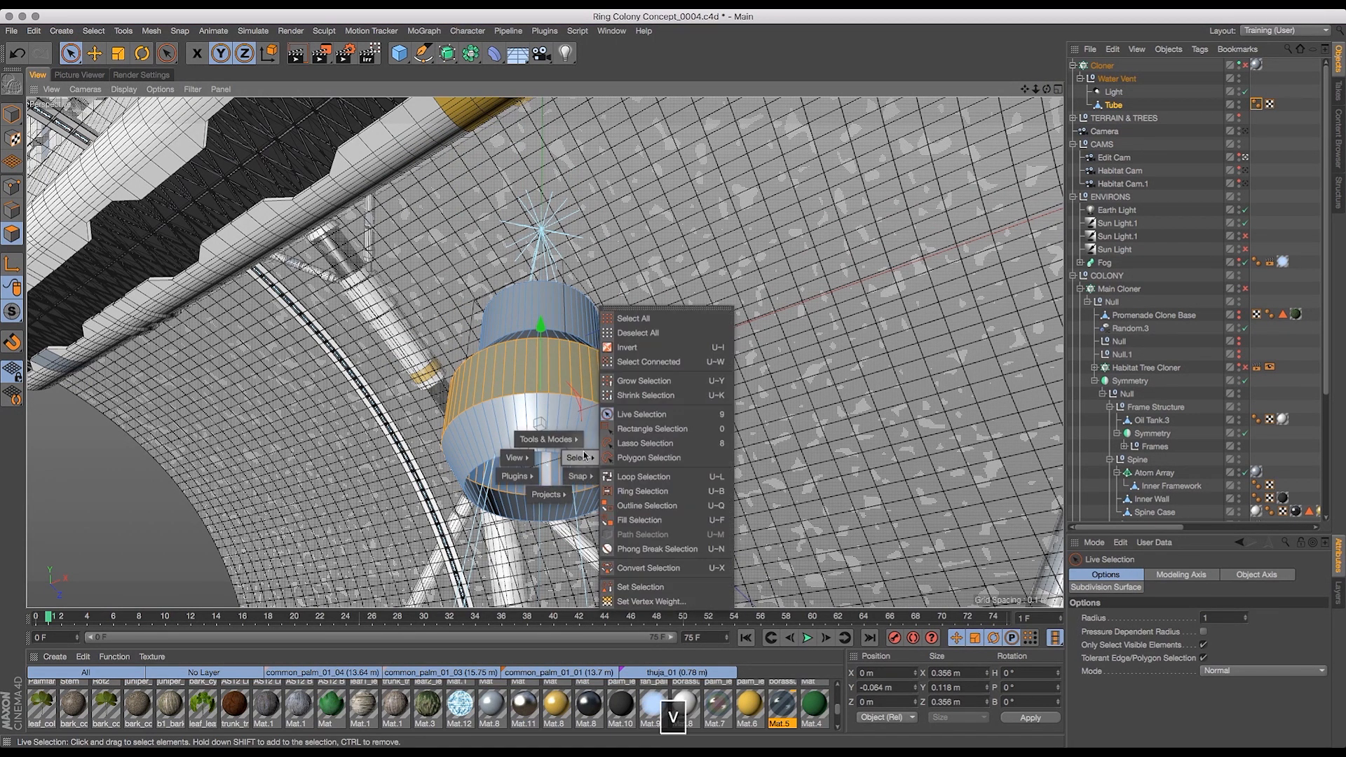
click(634, 476)
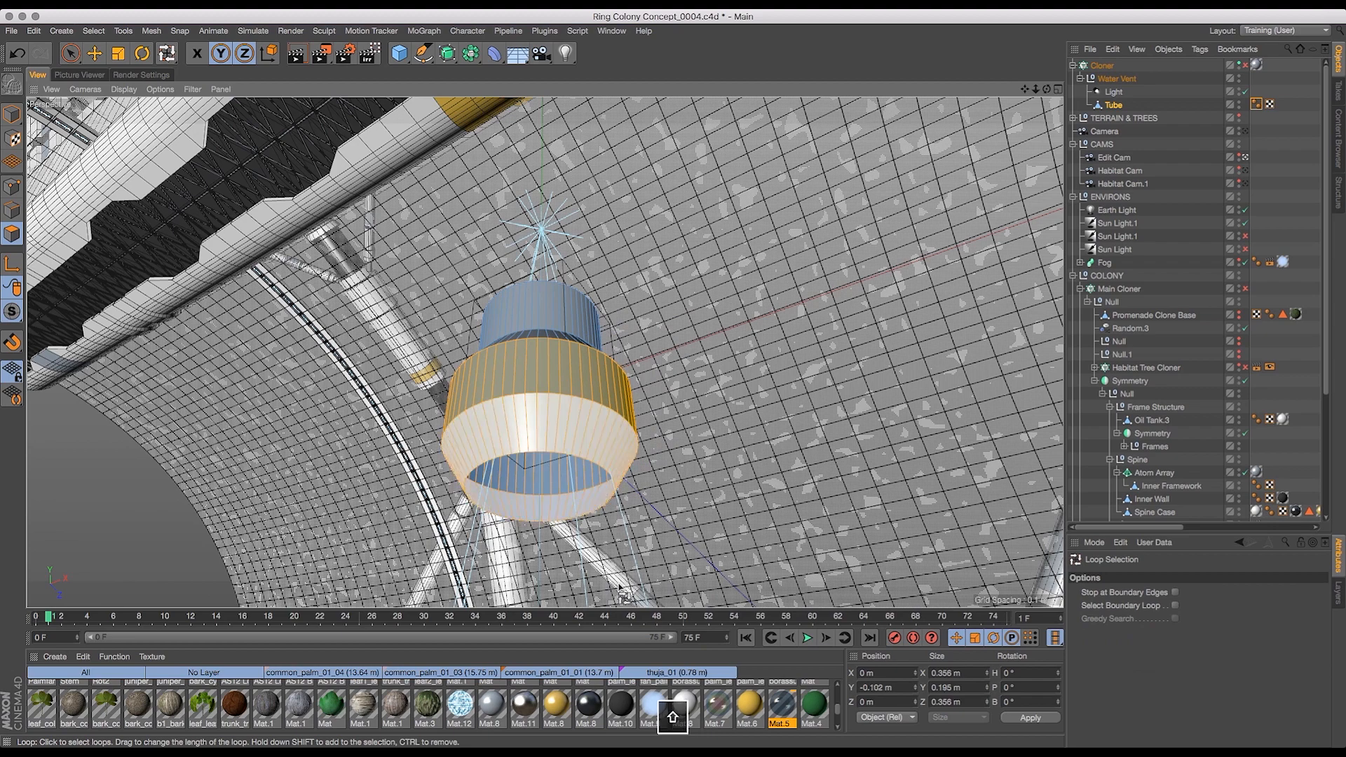
click(539, 429)
- Inset each selected polygon individually with Extrude Inner, using an offset of about 0.3 cm and Preserve Groups off
drag(1046, 89, 1031, 110)
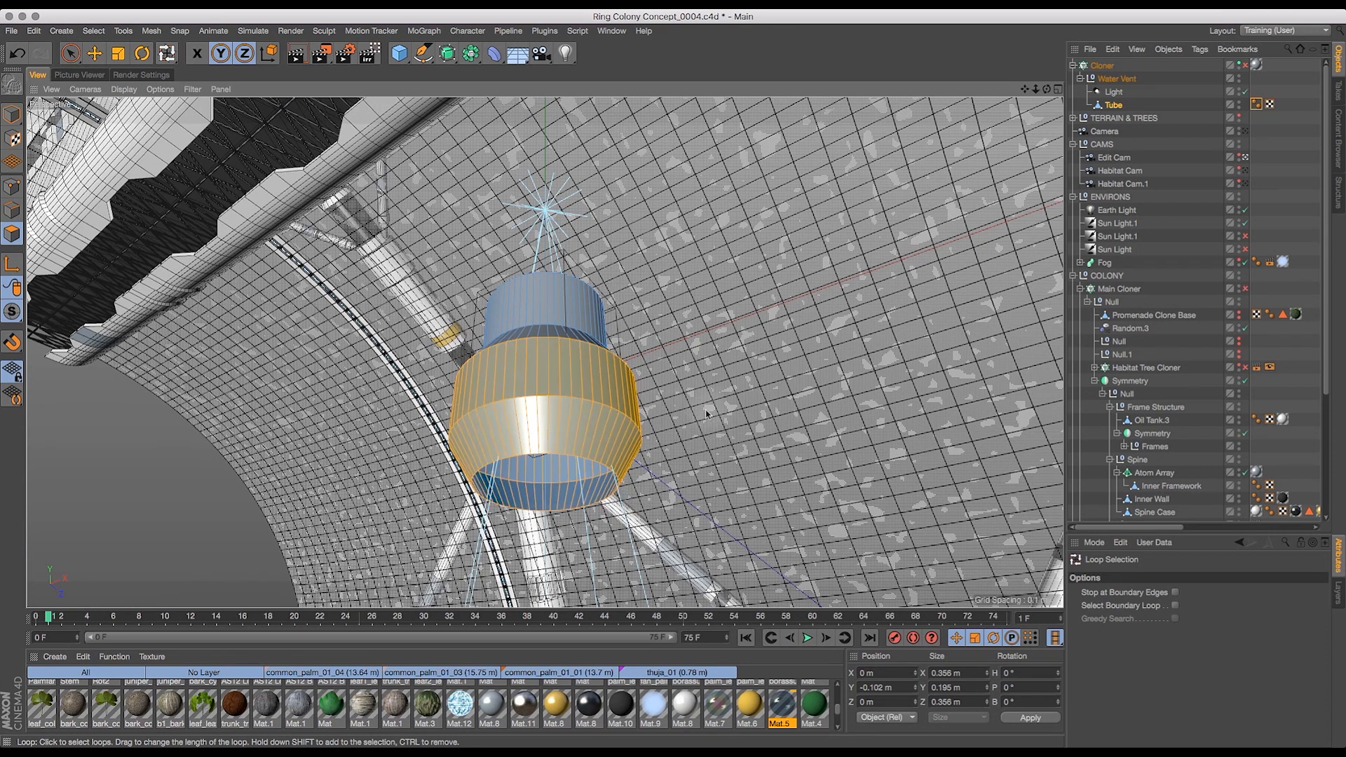
key(i)
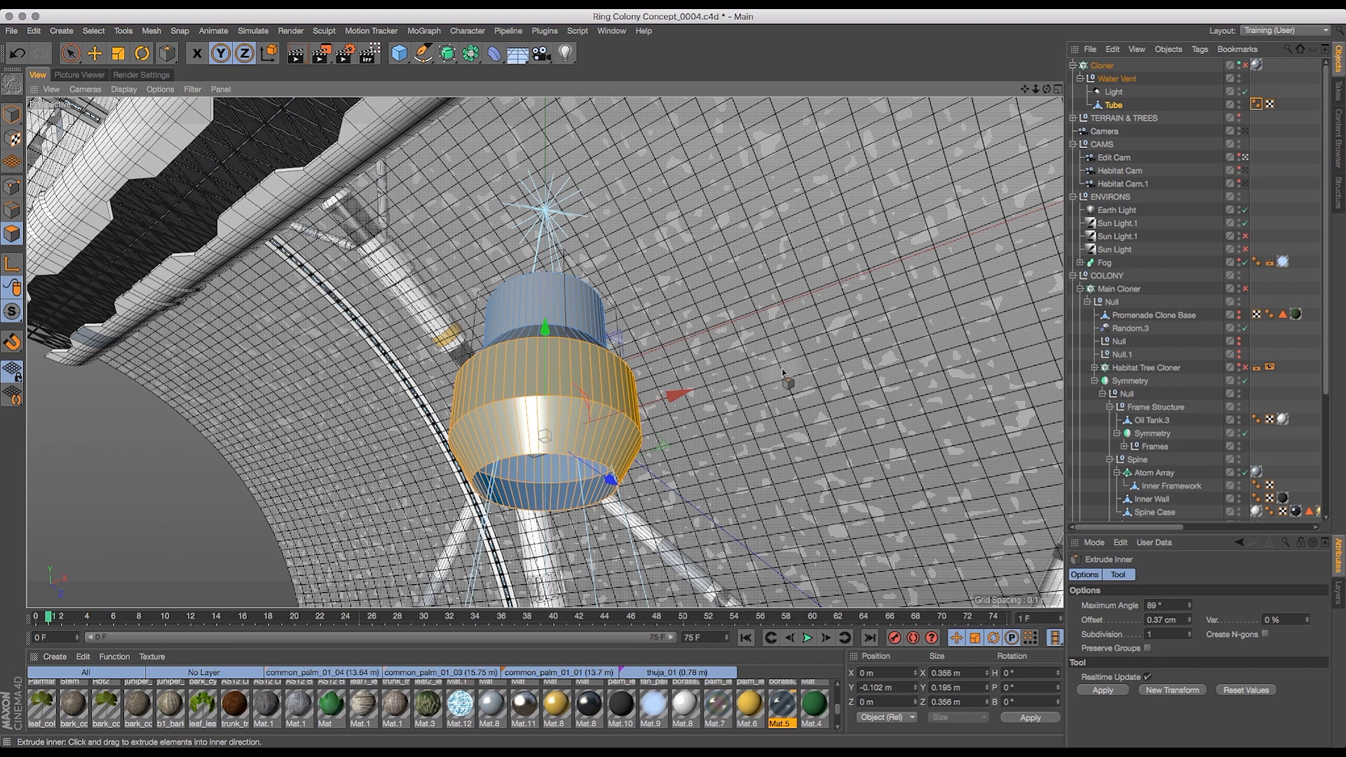
drag(781, 361, 773, 368)
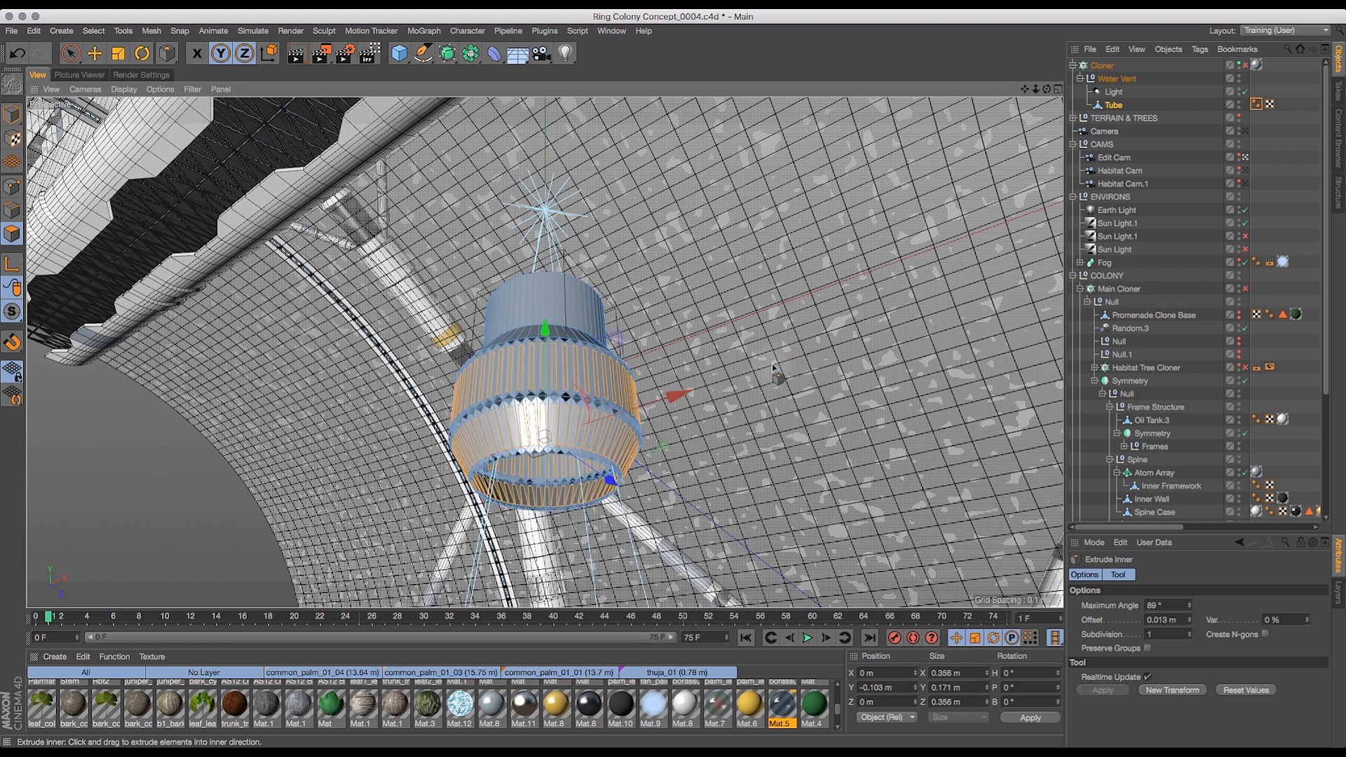
key(super+z)
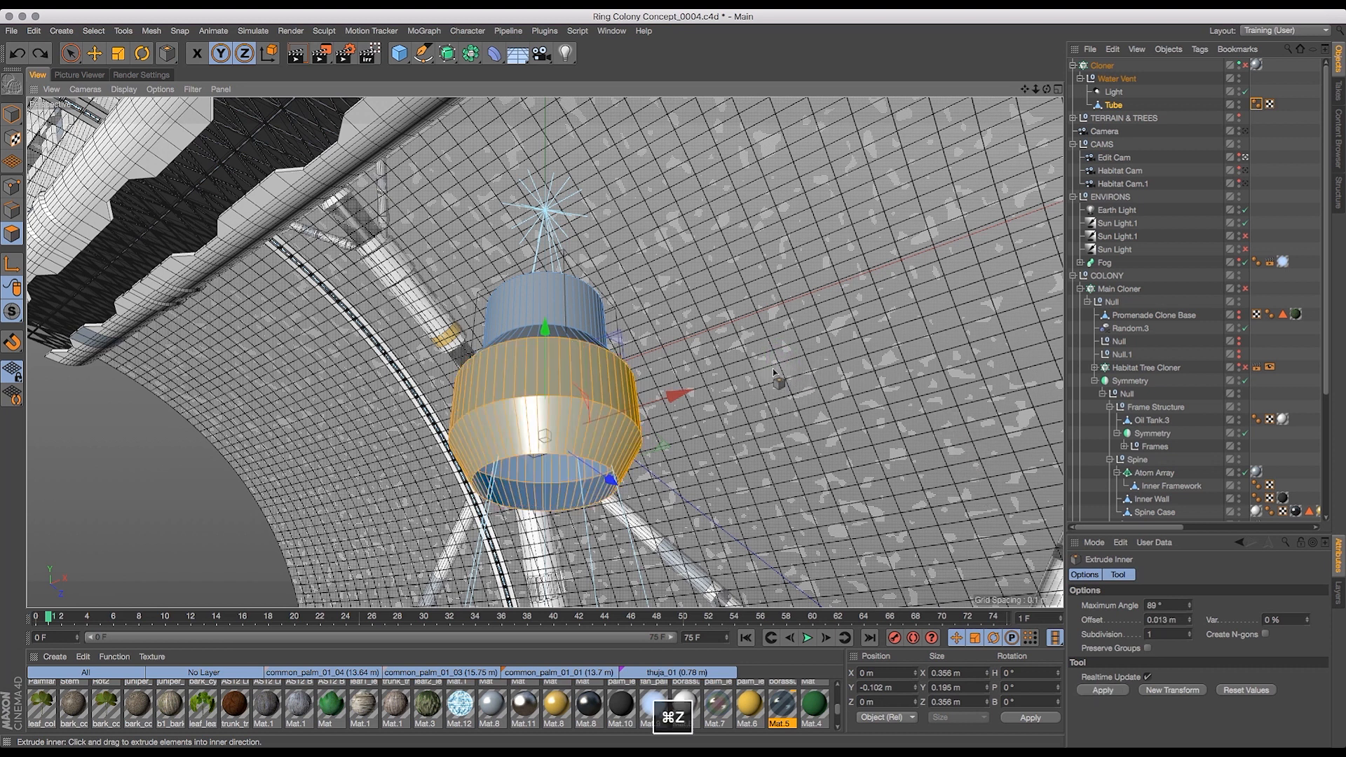
drag(772, 367, 777, 363)
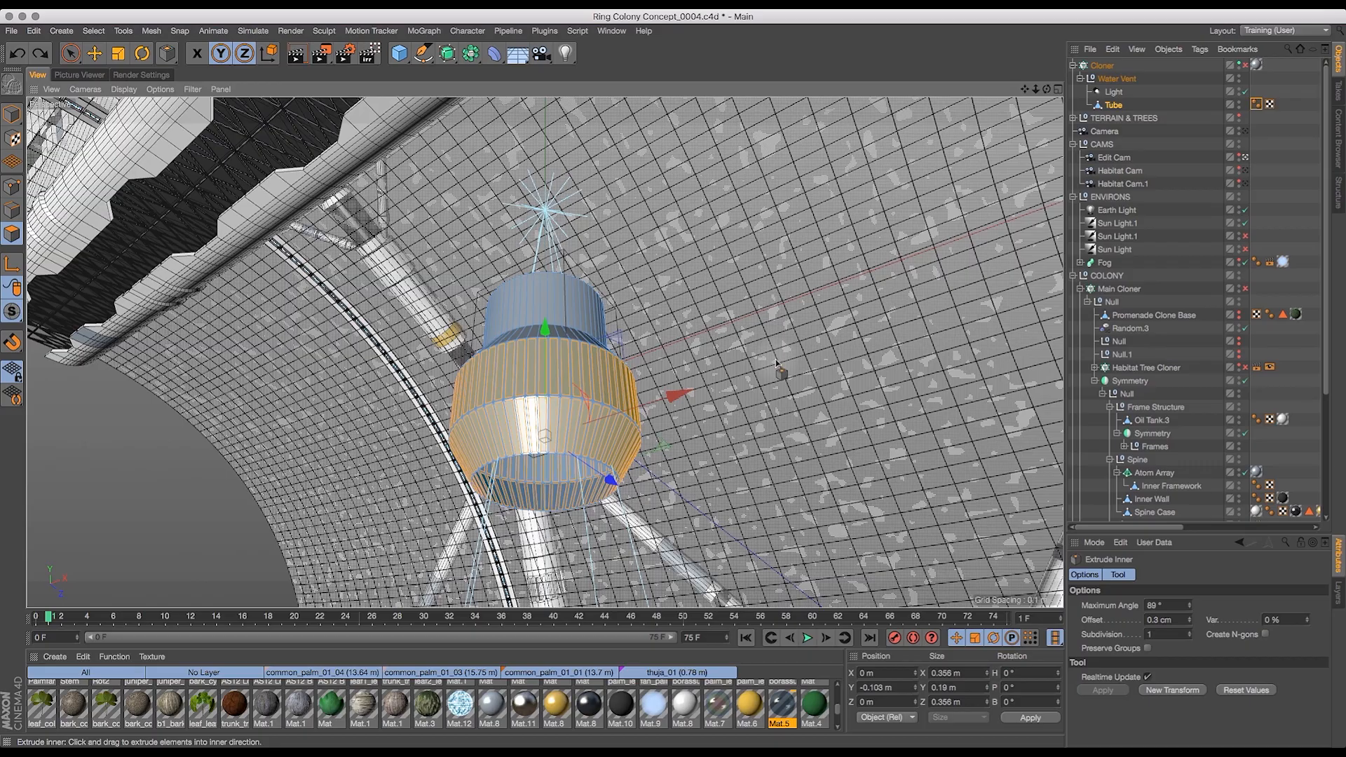
- Extrude the inset polygons inward by about -0.032 m to form the vent's grille slots
drag(1046, 89, 1047, 89)
key(d)
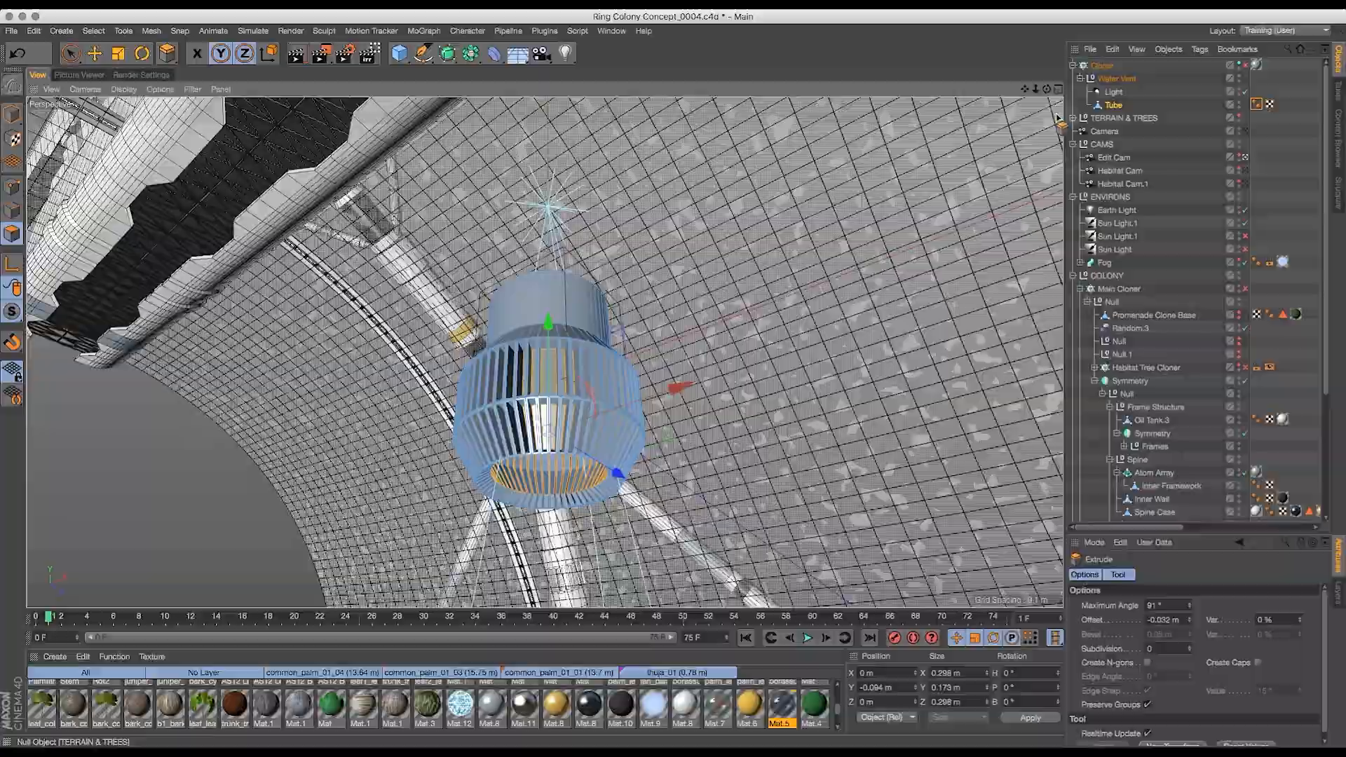
drag(1050, 91, 1124, 113)
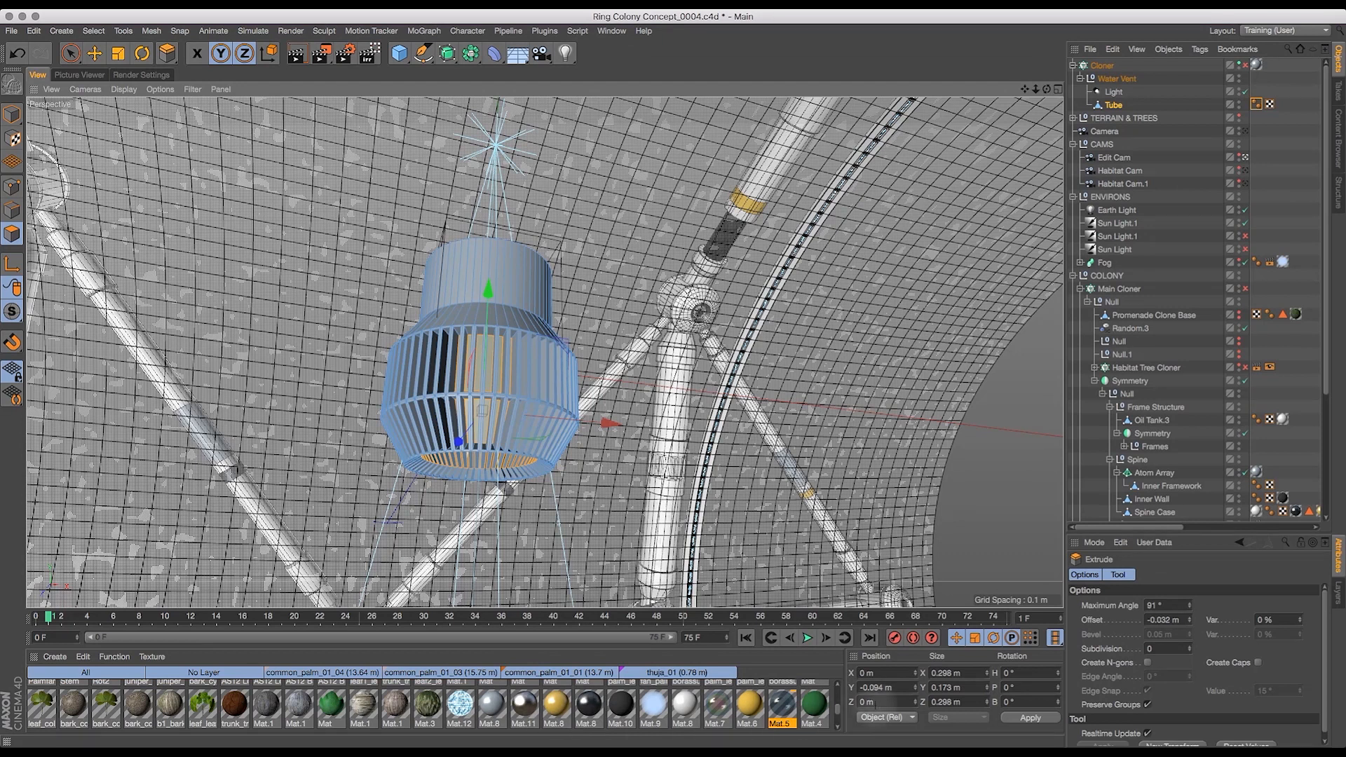
- Replace the Cloner's material with the dark Mat.8 and deselect the Tube
mouse_move(838, 711)
mouse_down()
mouse_move(838, 694)
mouse_move(847, 734)
mouse_up()
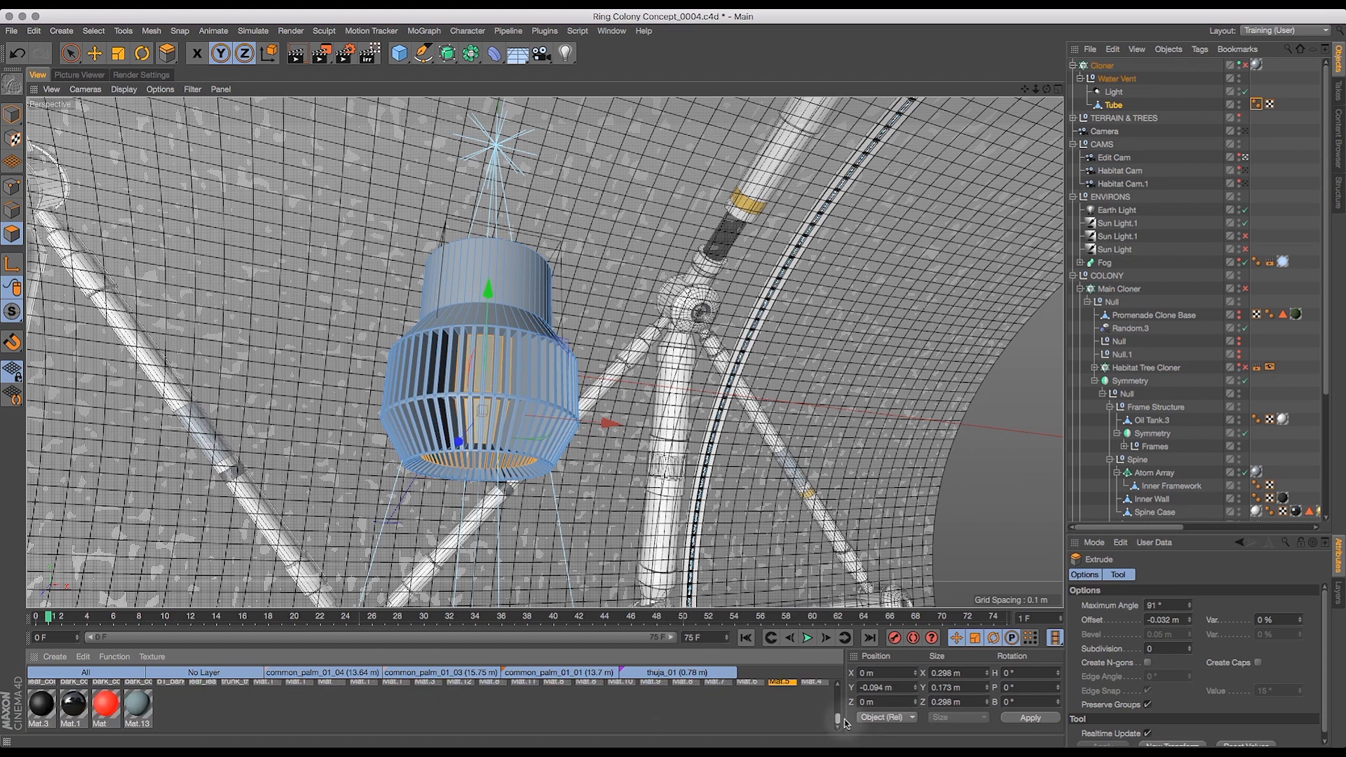
scroll(846, 724, up, 5)
click(588, 709)
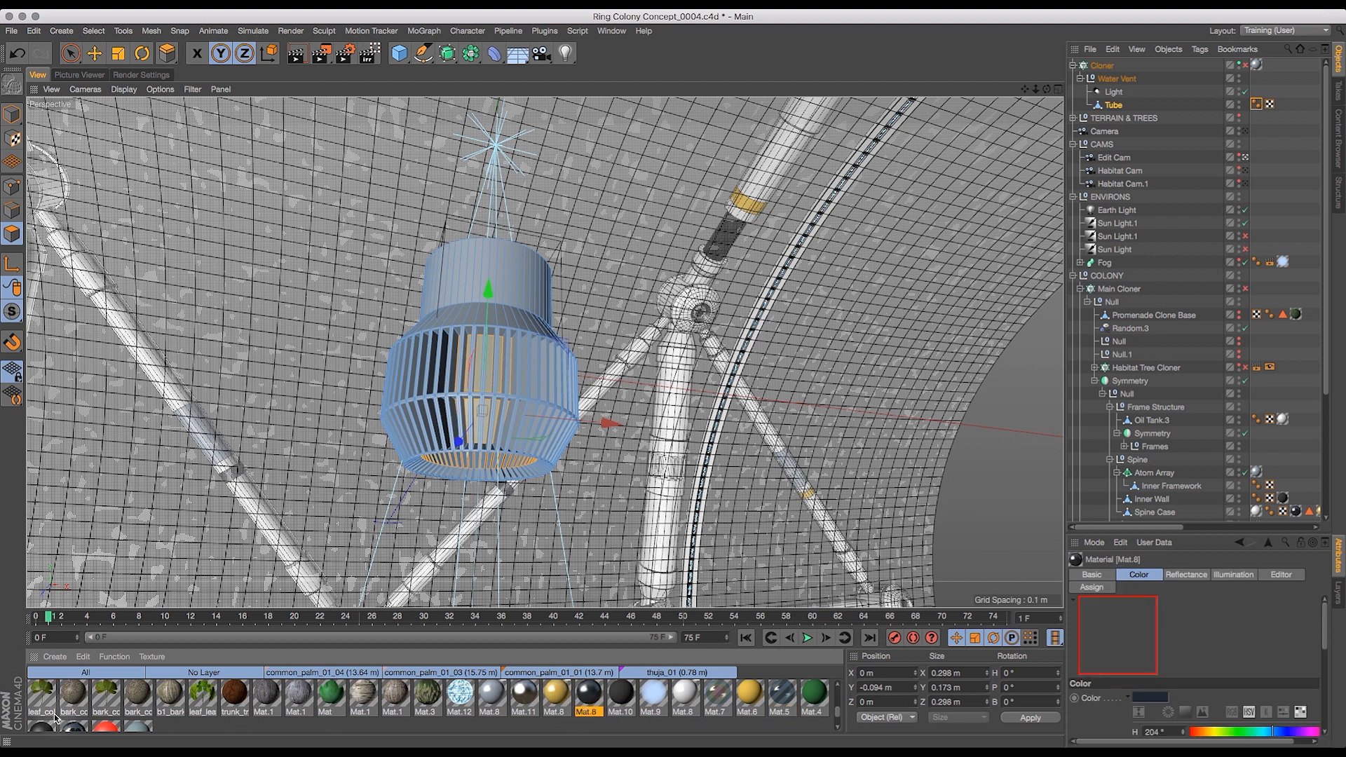
mouse_move(154, 693)
mouse_down()
mouse_move(1150, 298)
mouse_move(1177, 98)
mouse_move(1115, 88)
mouse_move(1258, 66)
mouse_up()
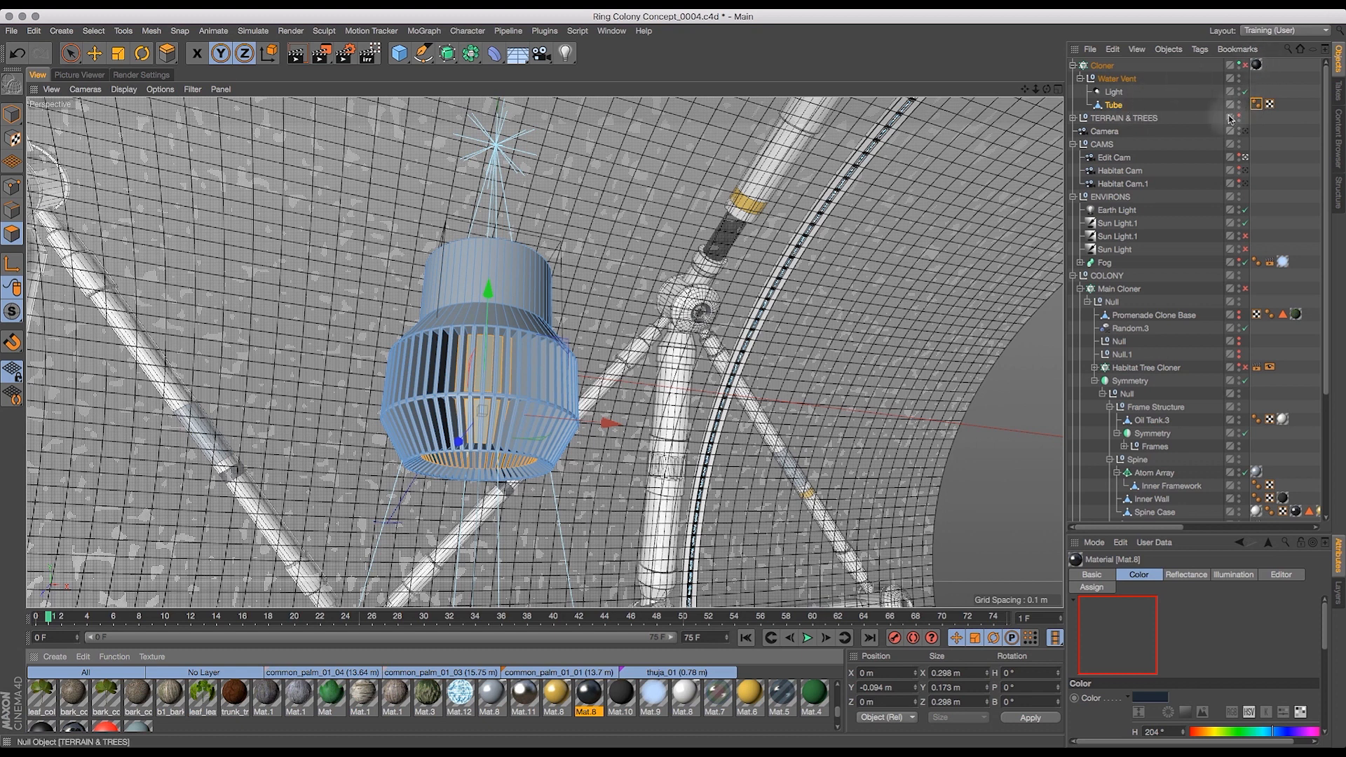
click(1287, 141)
- Enable the Cloner again so the water vents are distributed along the spine
drag(1047, 89, 957, 140)
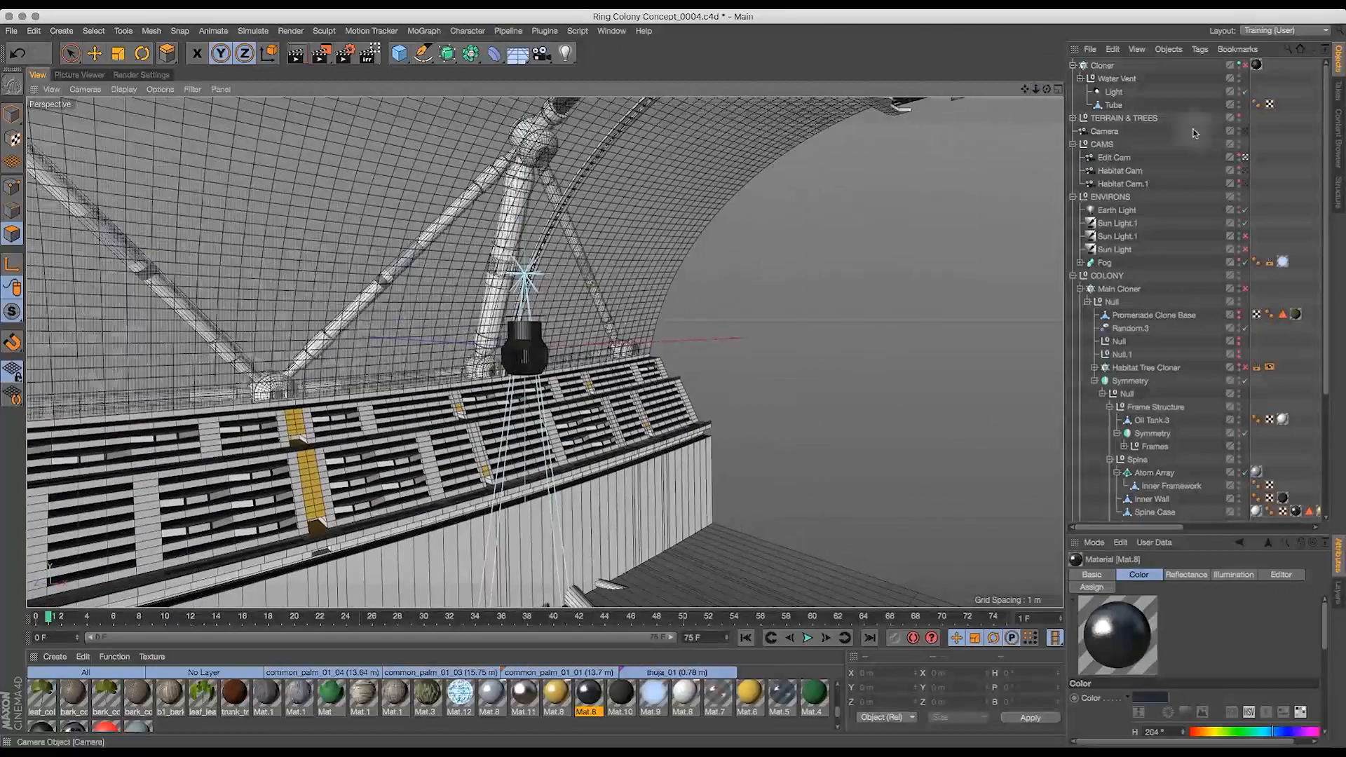
click(1245, 65)
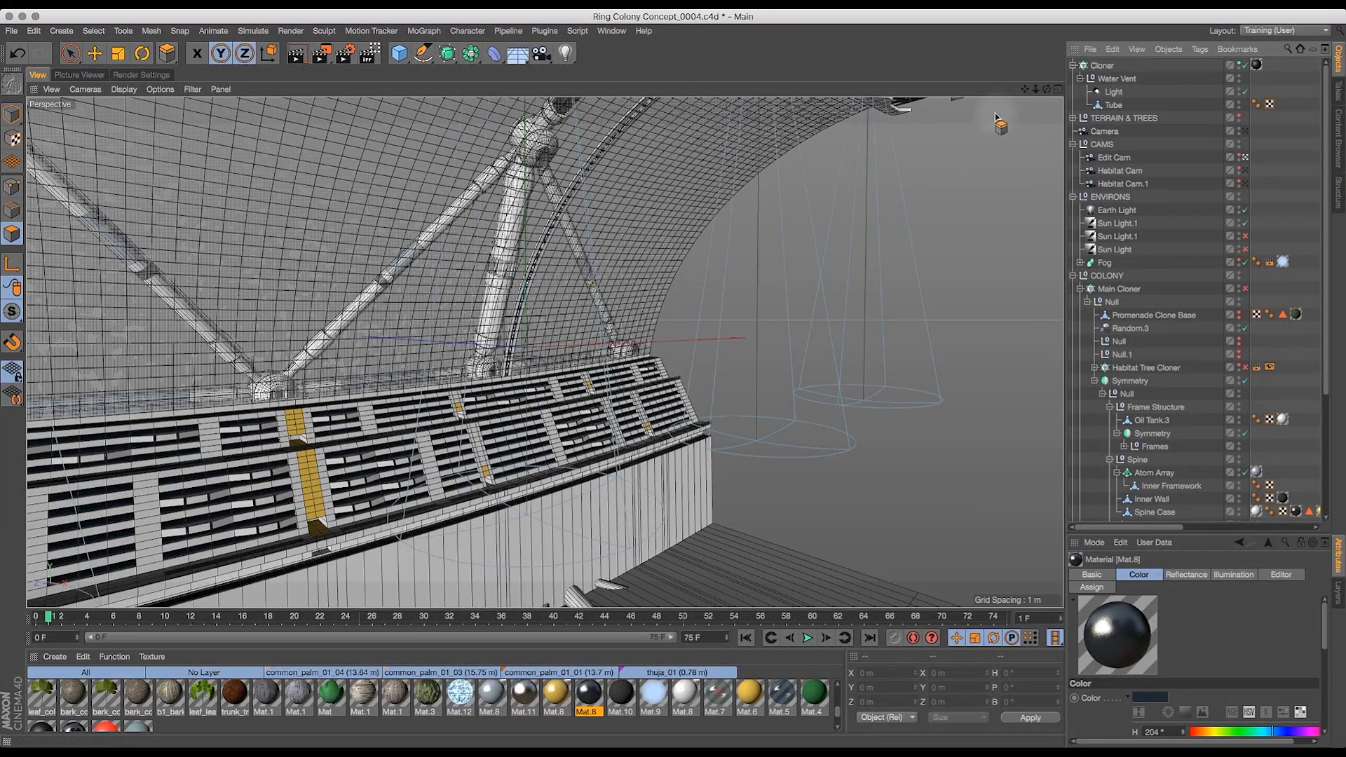
drag(1048, 90, 1042, 191)
drag(1046, 90, 1060, 89)
- Select Spine Case.Spline under Habitat Section and lower it to about Y 4.491 m in Model mode
click(1103, 65)
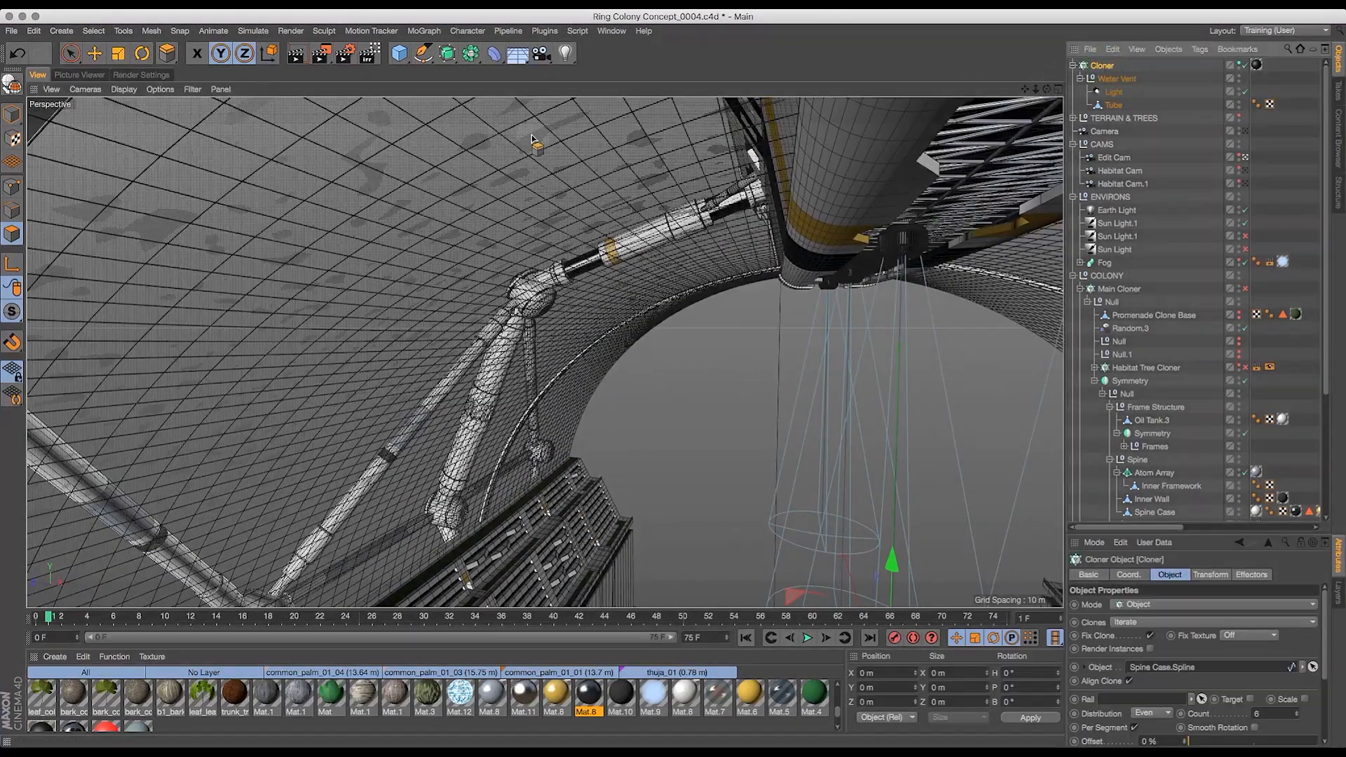
click(94, 52)
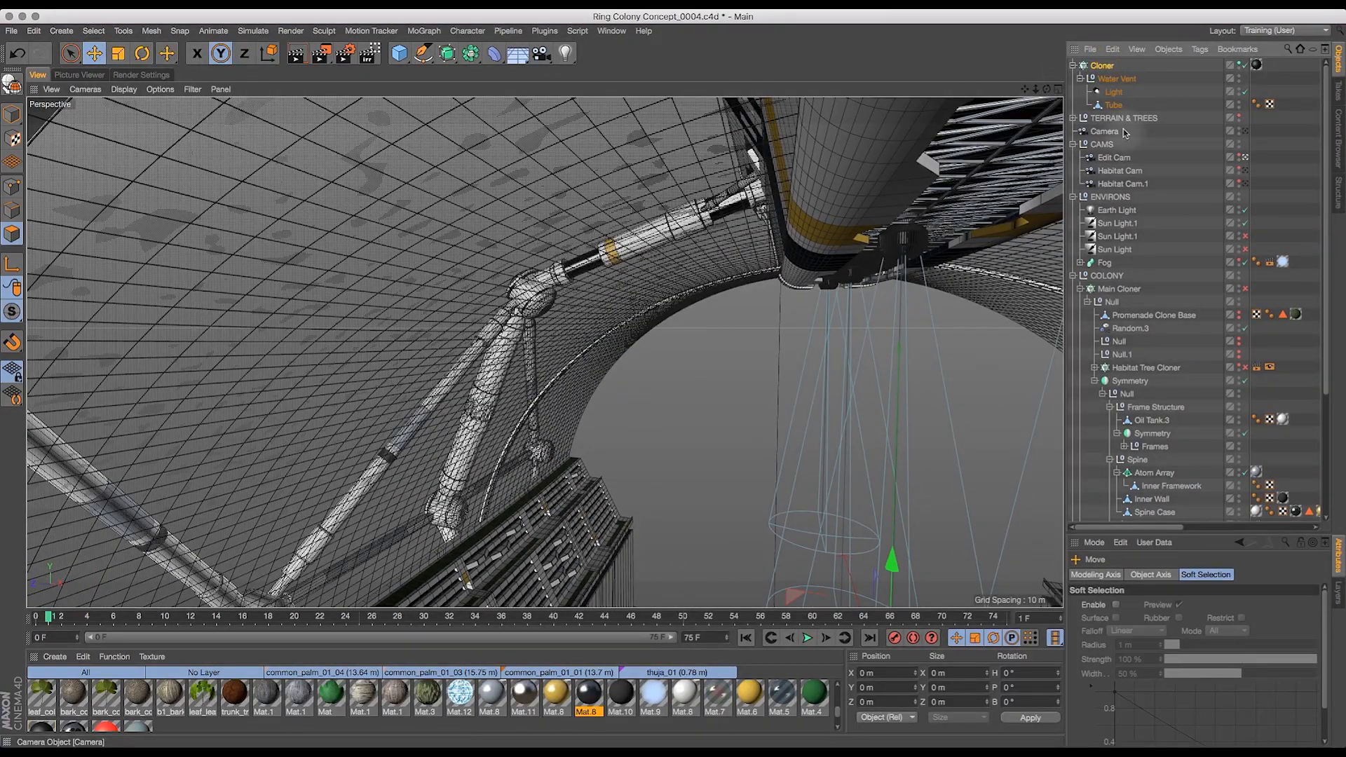
drag(1326, 283, 1333, 473)
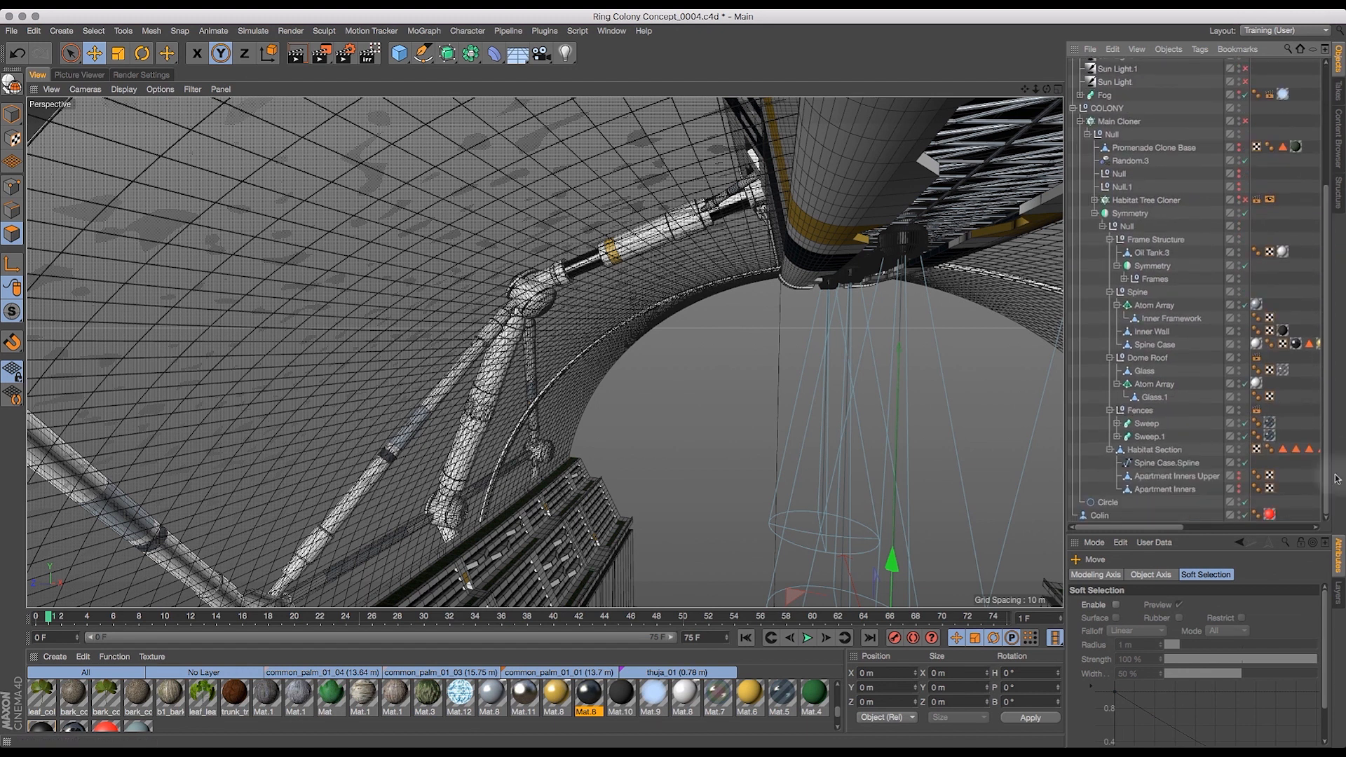
click(1155, 464)
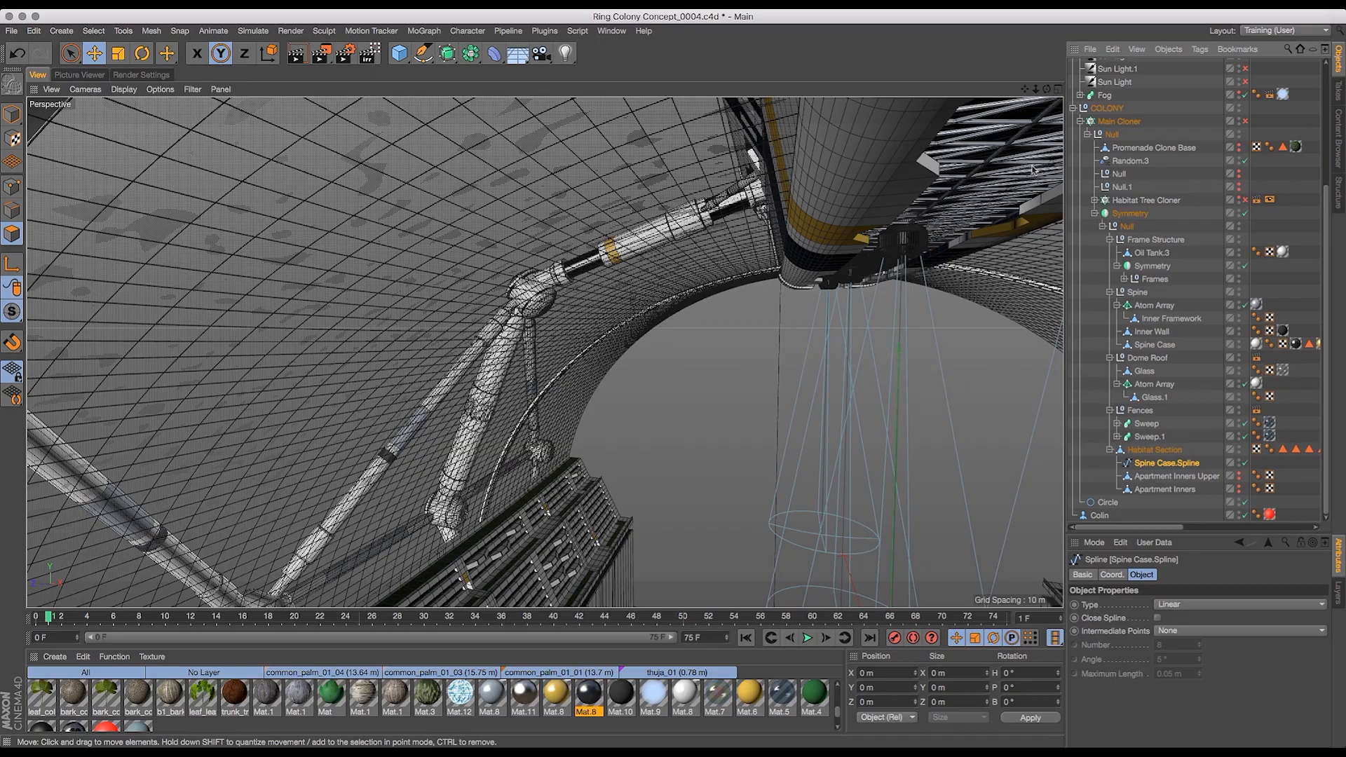
drag(1036, 90, 1097, 122)
click(10, 116)
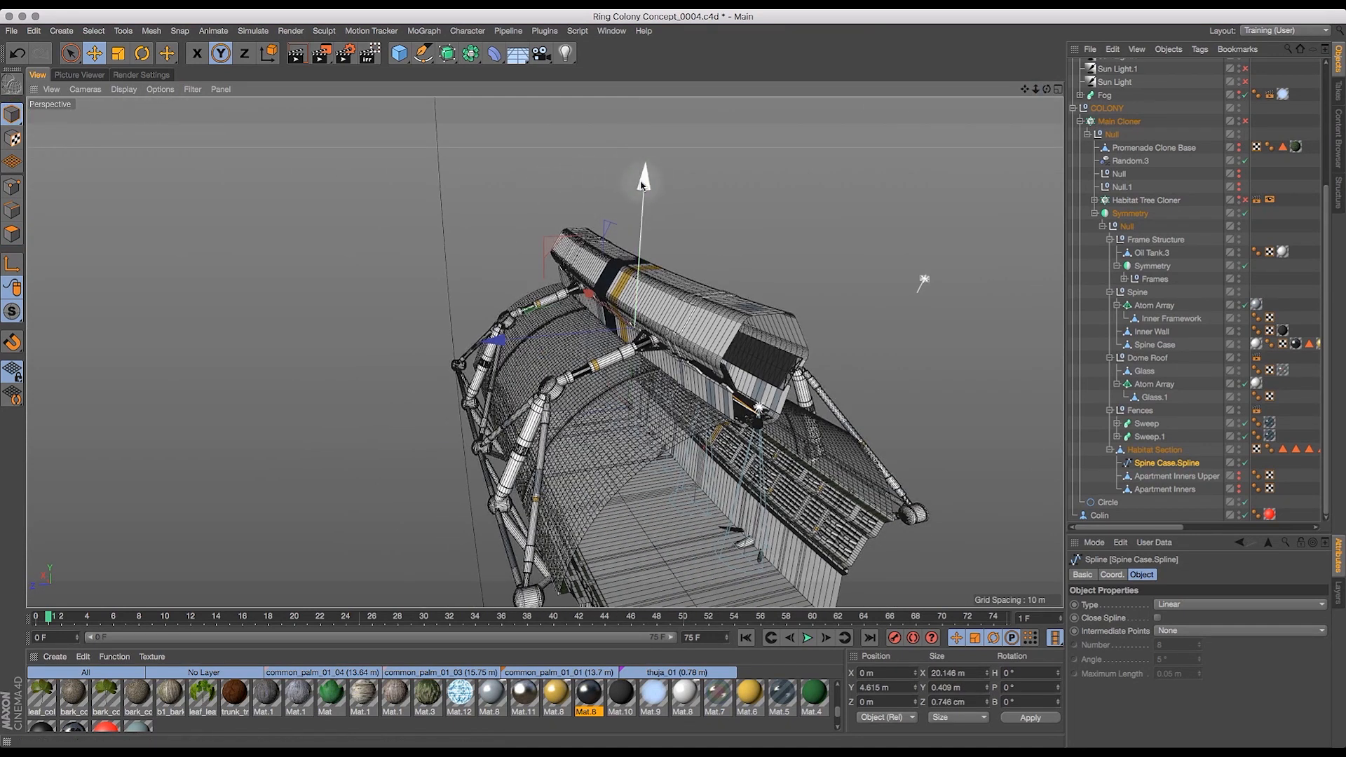
drag(643, 188, 642, 181)
key(o)
- Replace the Cloner's material with Mat.11 and open Mat.11 in the Material Editor
drag(1051, 90, 982, 10)
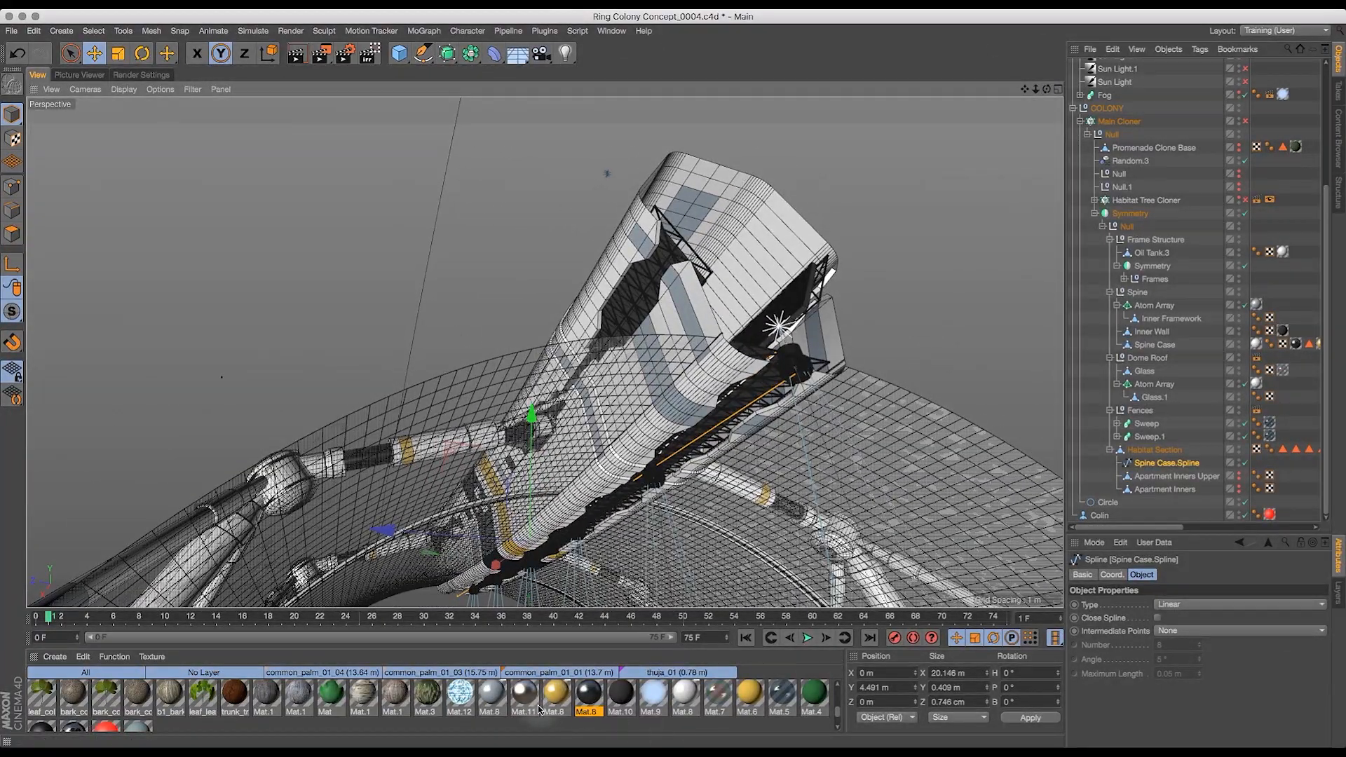
mouse_move(525, 703)
mouse_down()
mouse_move(981, 491)
mouse_move(1309, 182)
mouse_move(1252, 127)
mouse_move(1259, 456)
mouse_move(1269, 333)
mouse_move(1199, 176)
mouse_move(1219, 86)
mouse_move(1199, 60)
mouse_move(1185, 95)
mouse_move(1257, 68)
mouse_up()
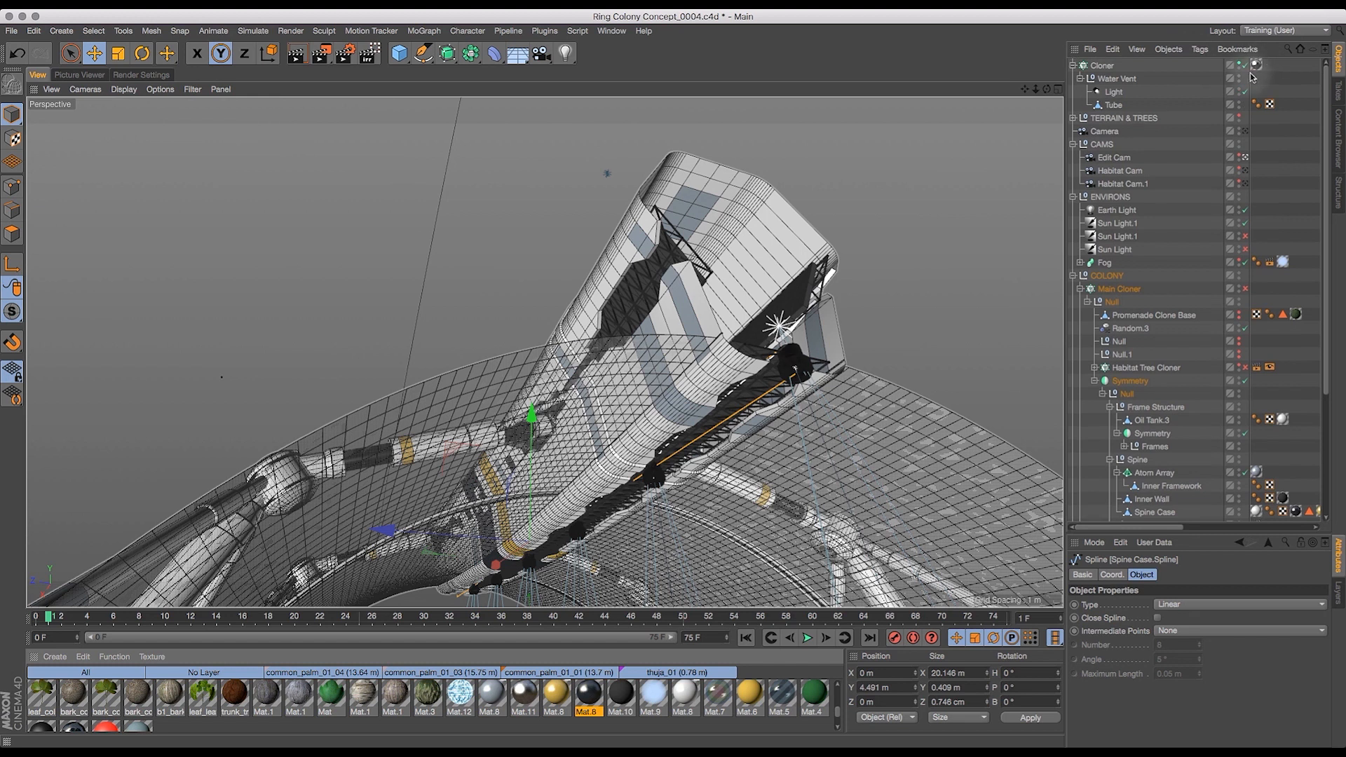
drag(1046, 89, 704, 337)
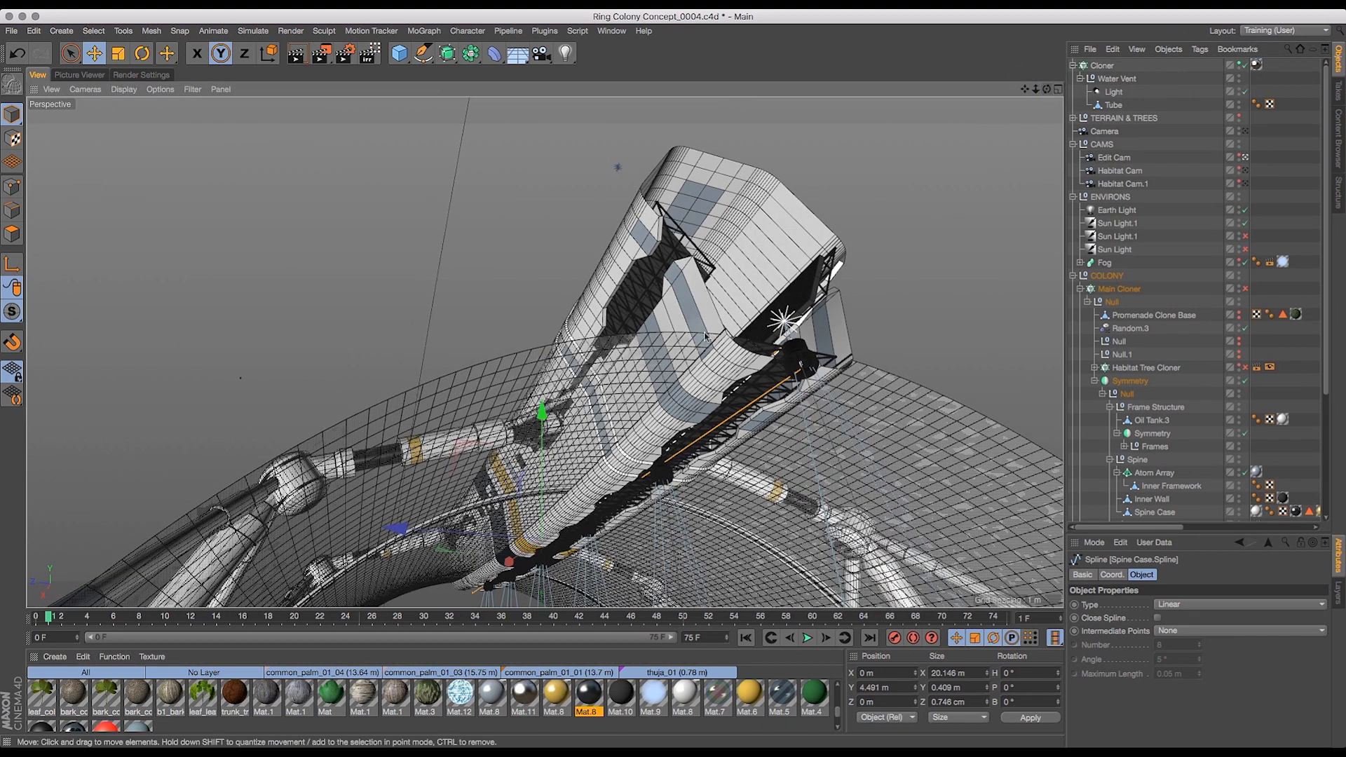
double_click(524, 695)
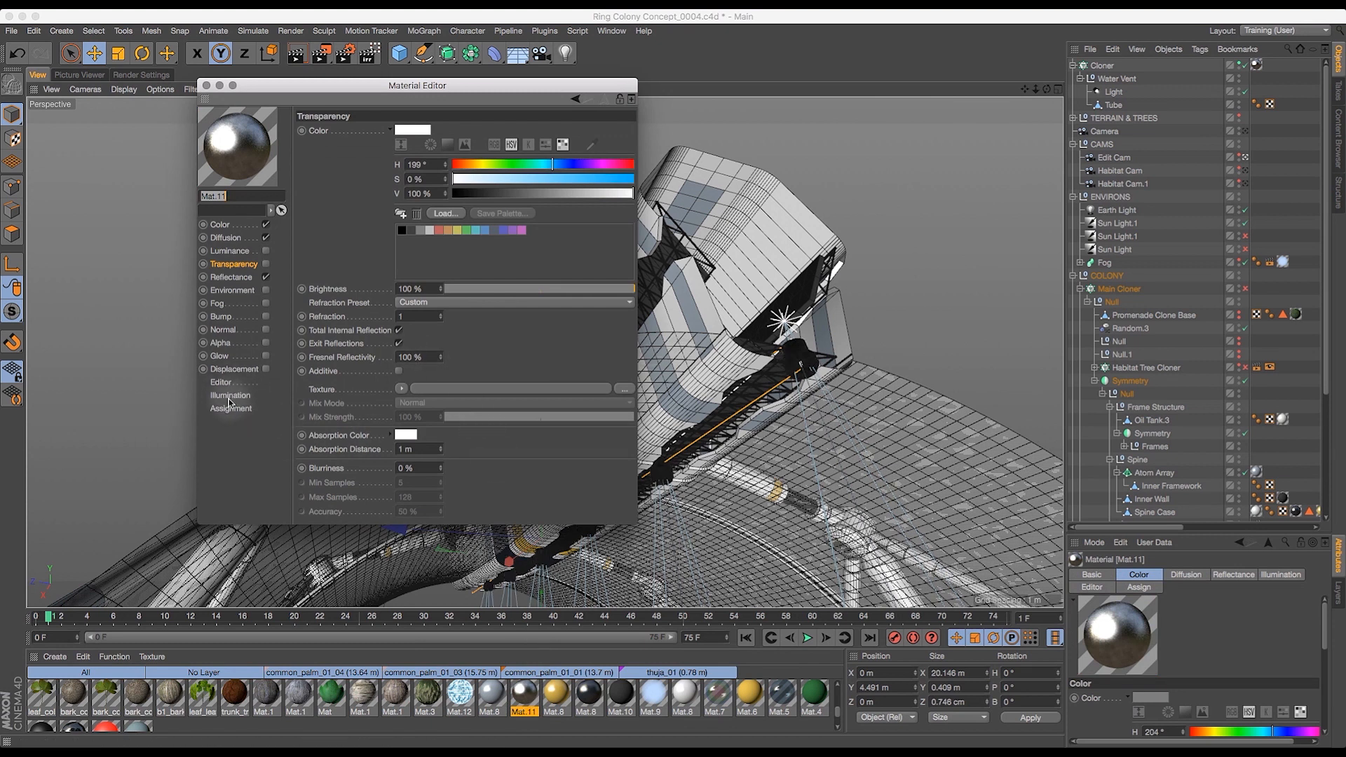
- Set Mat.11's reflectance Layer 1 to 60% roughness, 18% specular strength and 70% layer color brightness
click(230, 409)
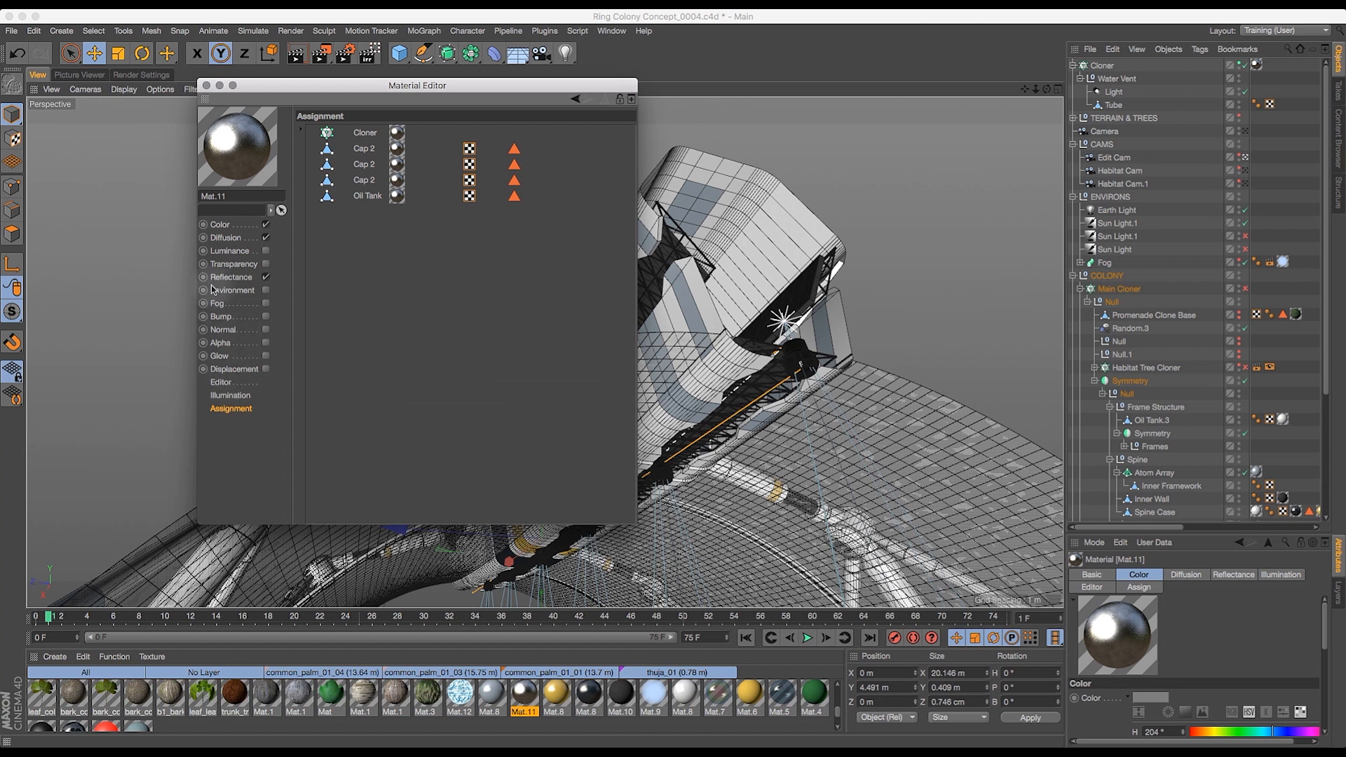
click(219, 225)
click(231, 279)
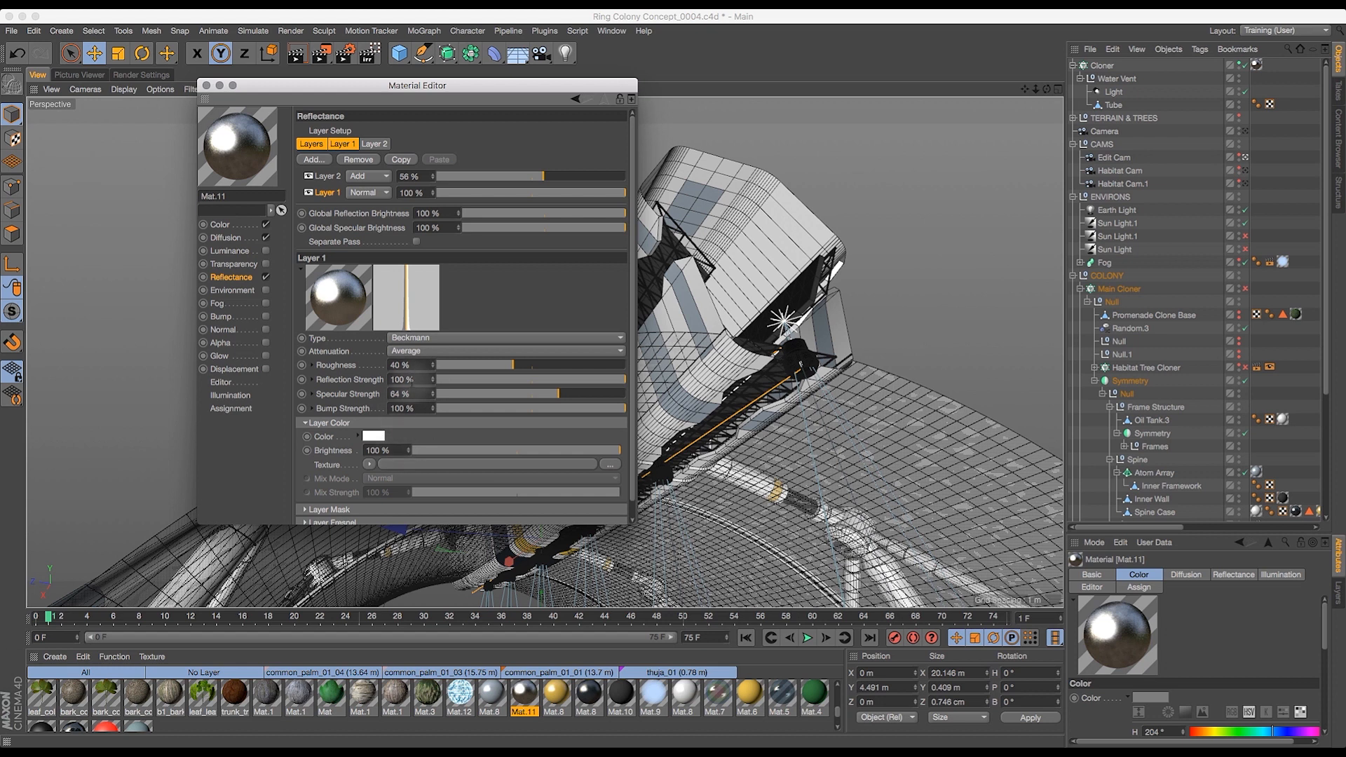
double_click(400, 365)
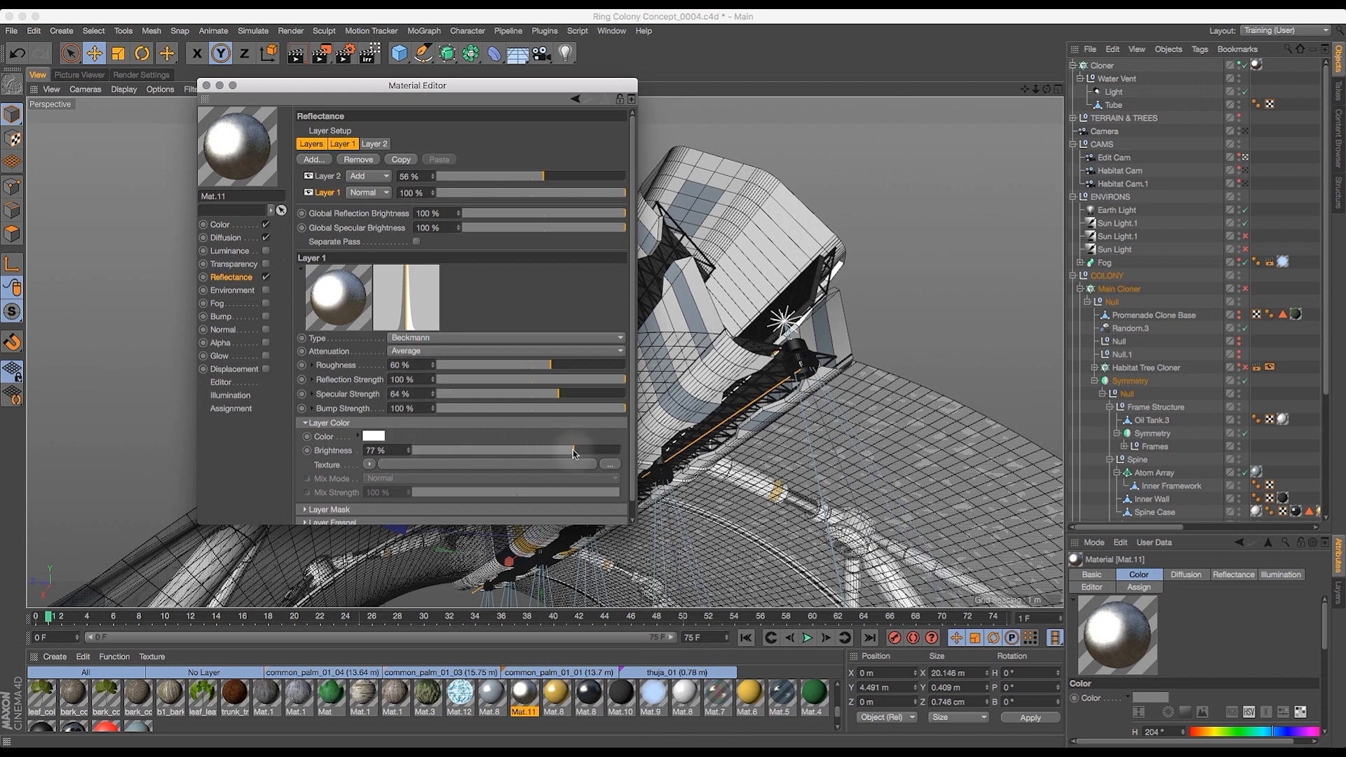
double_click(394, 450)
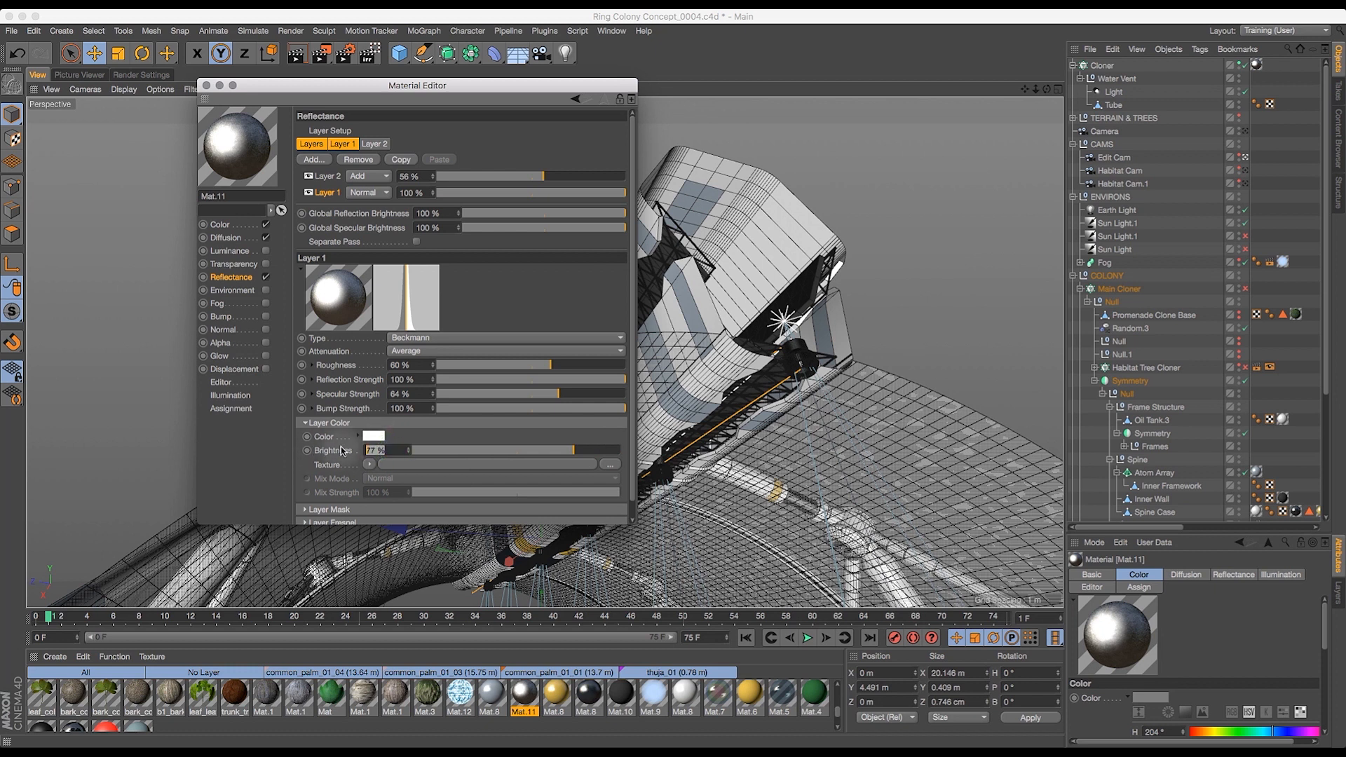
key(Return)
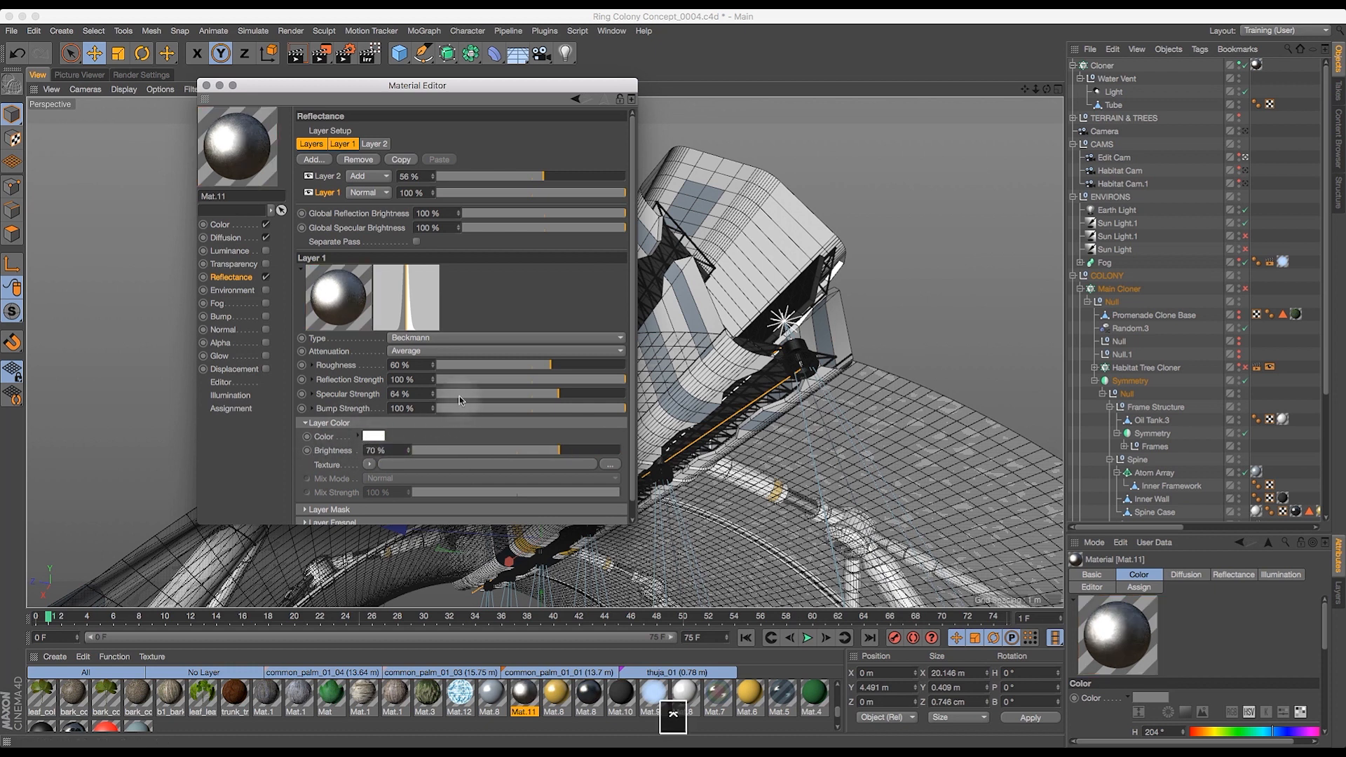
drag(554, 394, 392, 405)
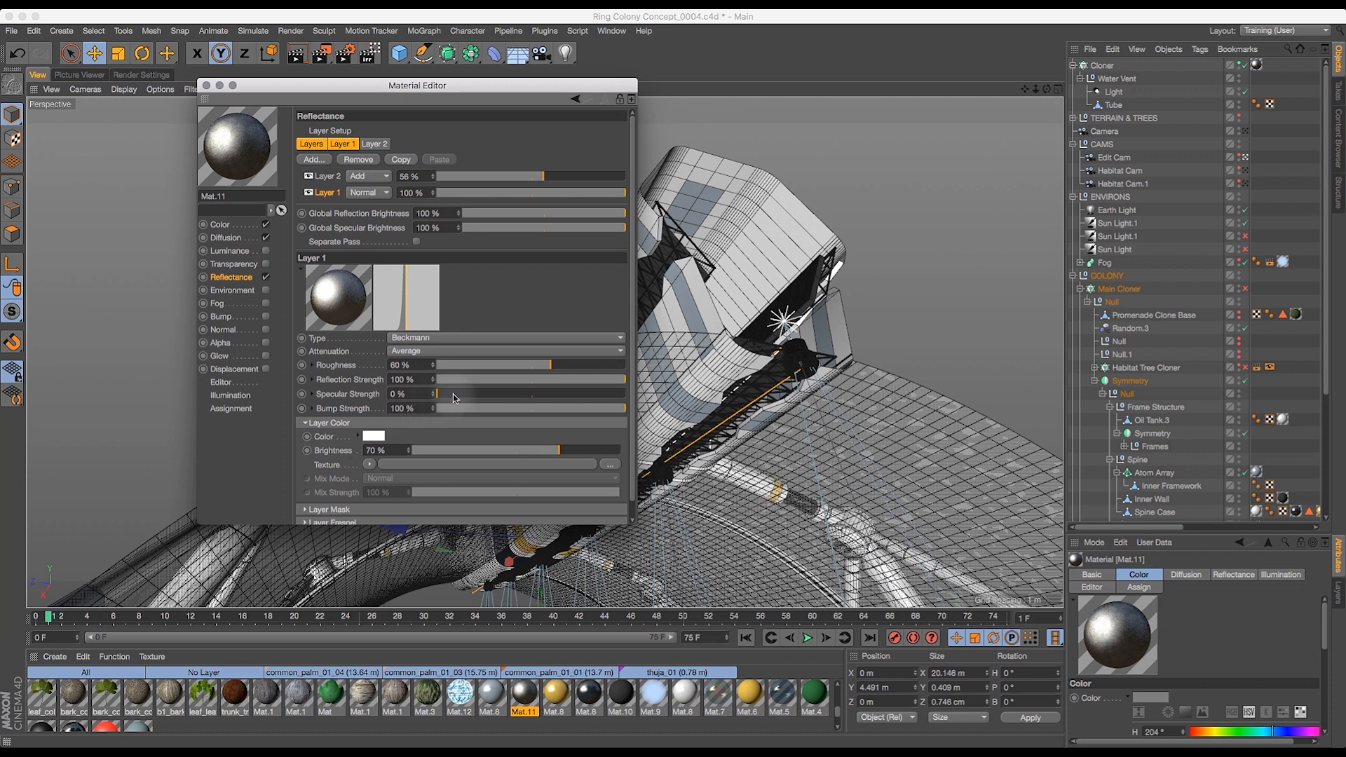
mouse_move(453, 399)
mouse_down()
mouse_move(494, 397)
mouse_move(470, 397)
mouse_up()
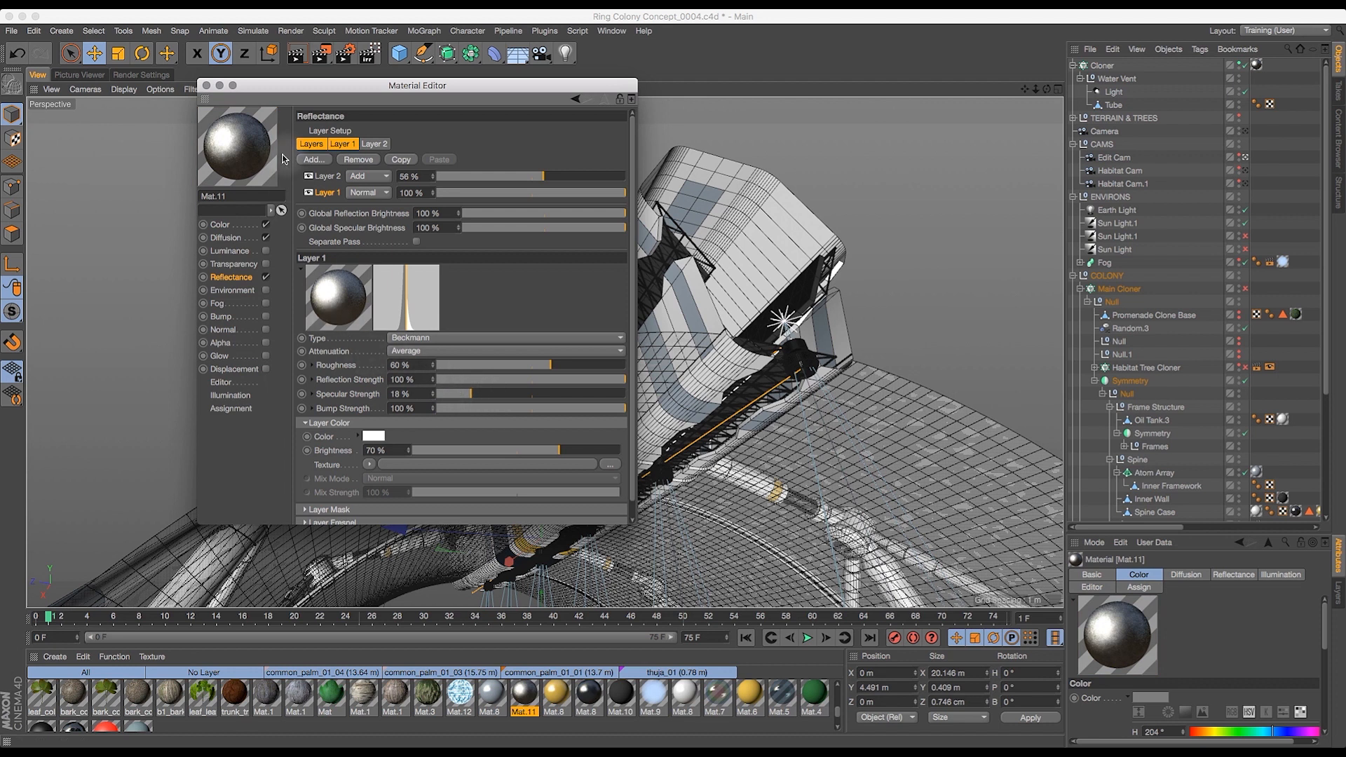
- Change the type of Mat.11's reflectance Layer 1 to GGX and set its roughness to 55%
click(430, 339)
click(466, 366)
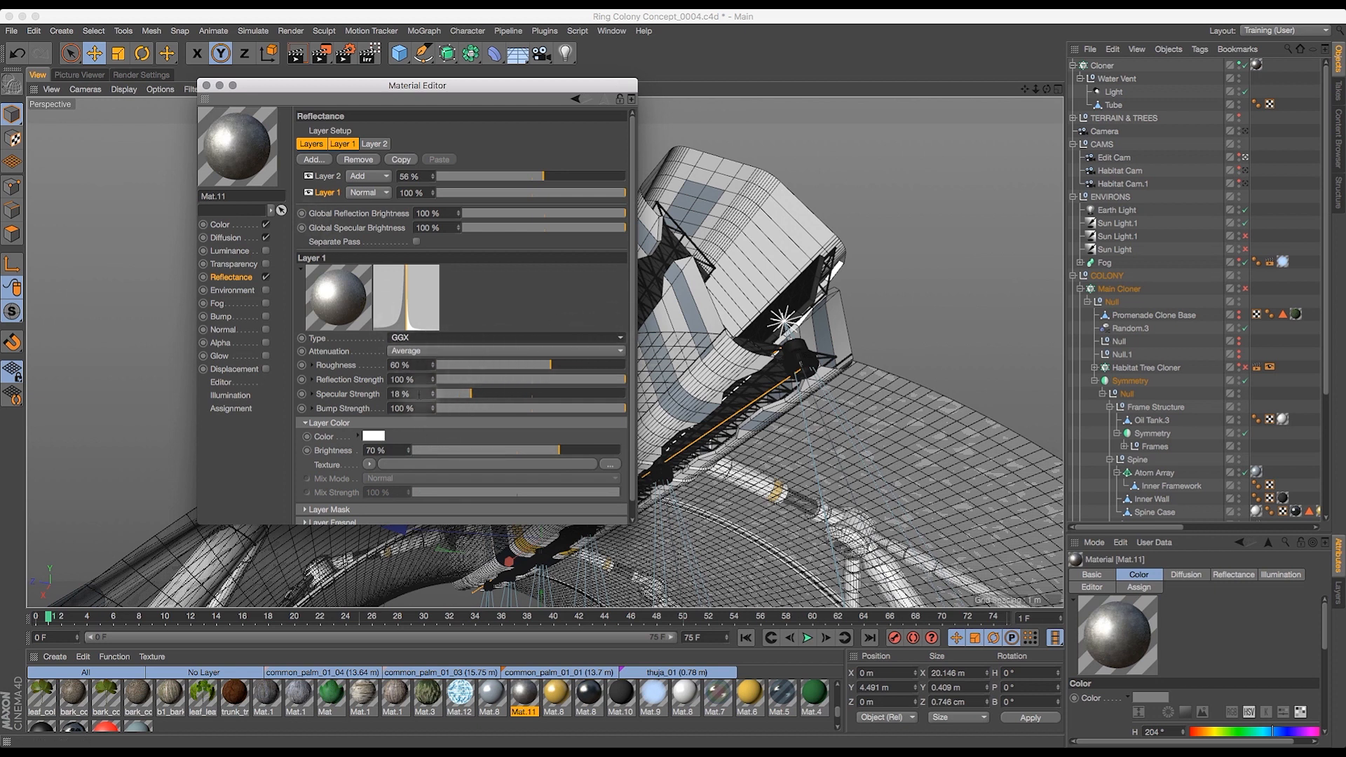
double_click(401, 365)
text(50)
key(Return)
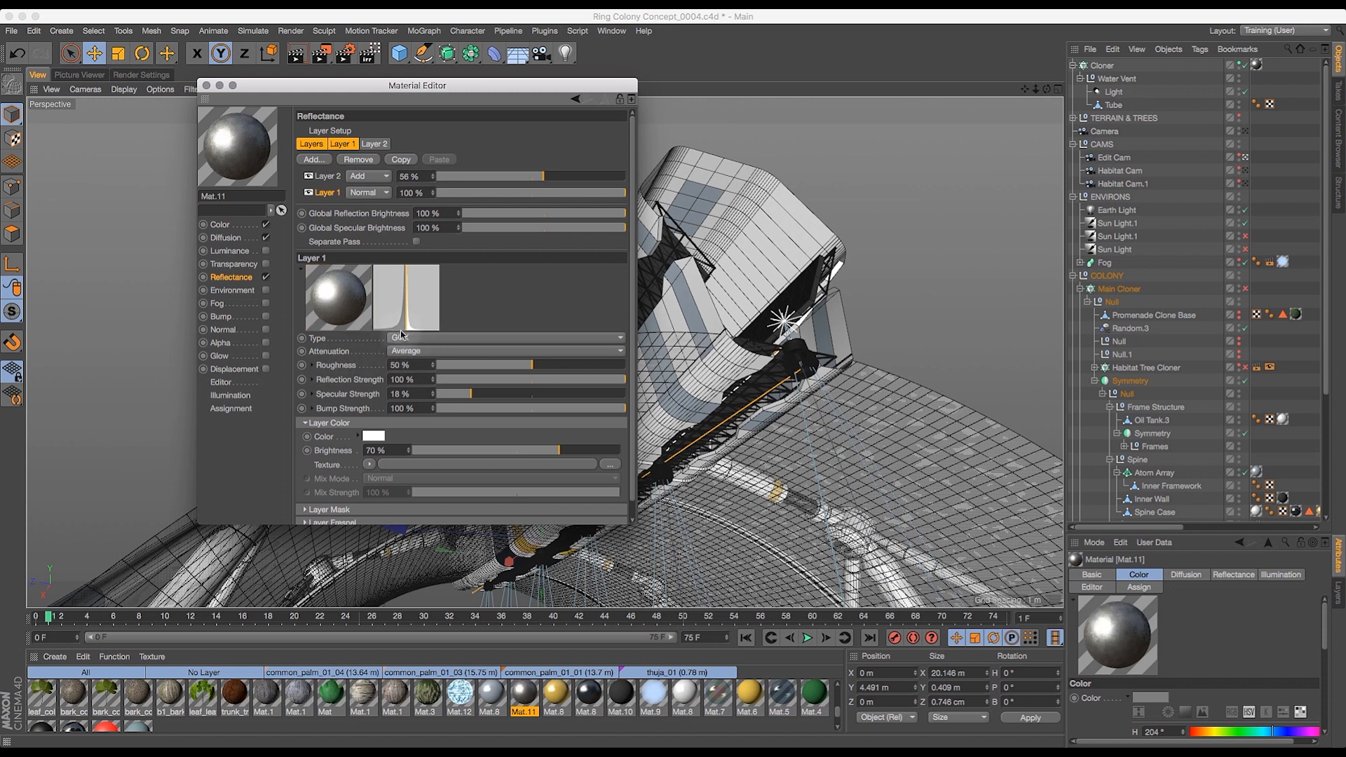
drag(410, 367, 334, 356)
text(55)
key(Return)
- Set Mat.11's diffusion mix strength to 63% and its Noise shader's global scale to 200%, then close the Material Editor
click(225, 239)
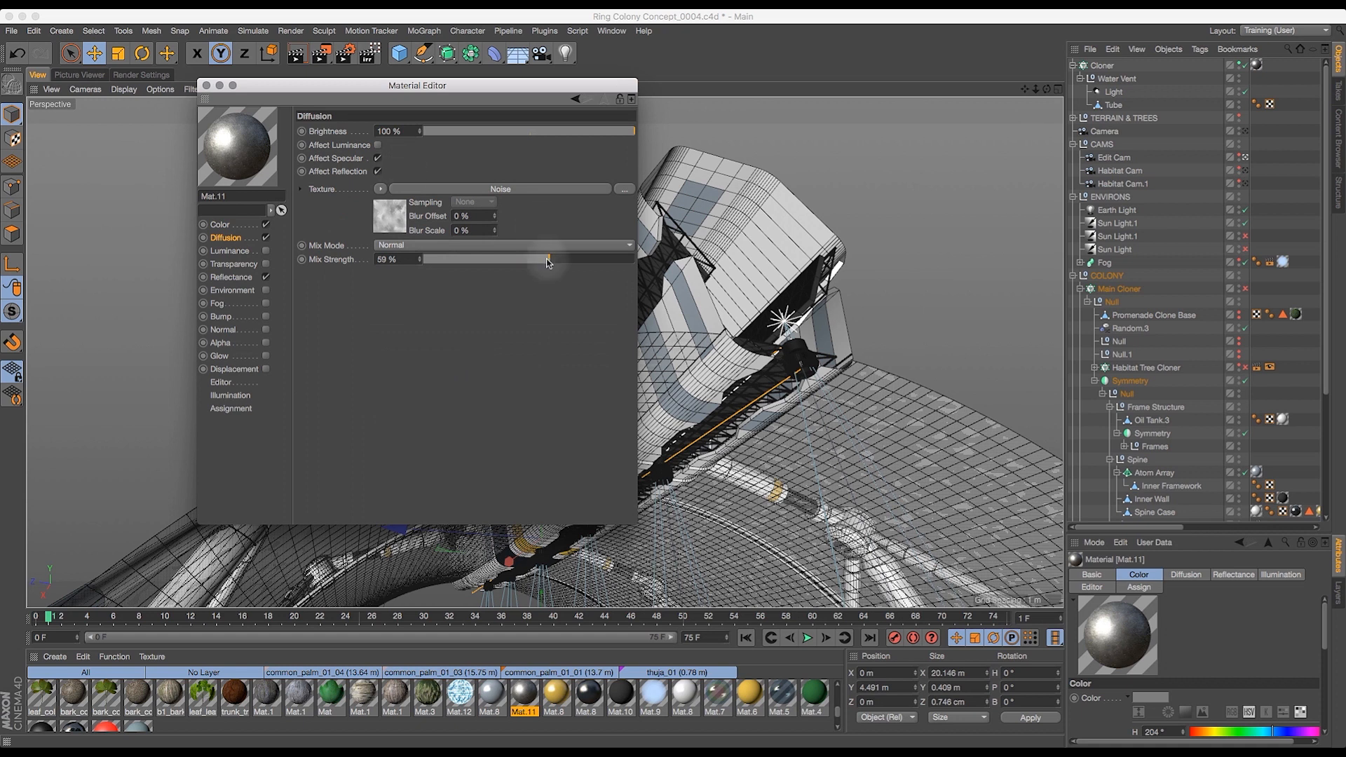
drag(542, 263, 545, 268)
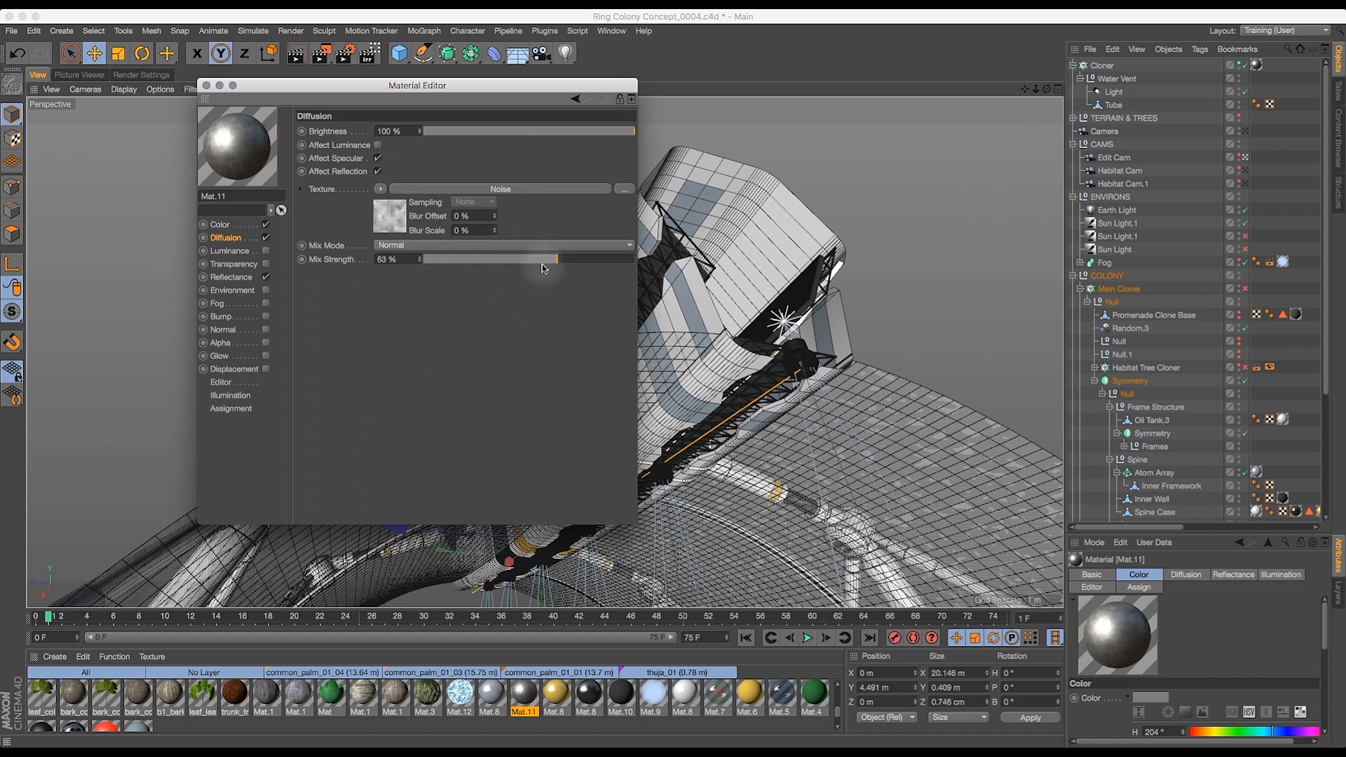
click(512, 189)
click(440, 292)
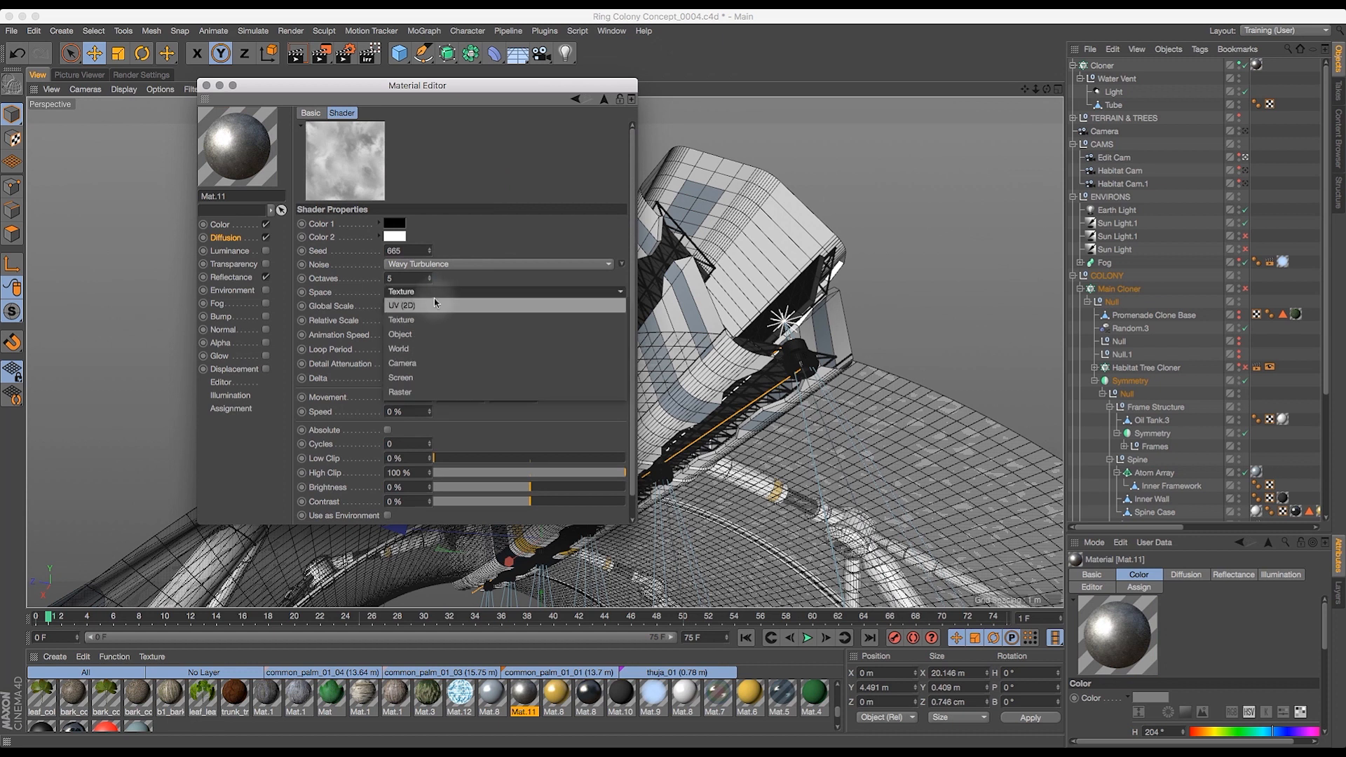
click(440, 304)
click(433, 292)
click(417, 304)
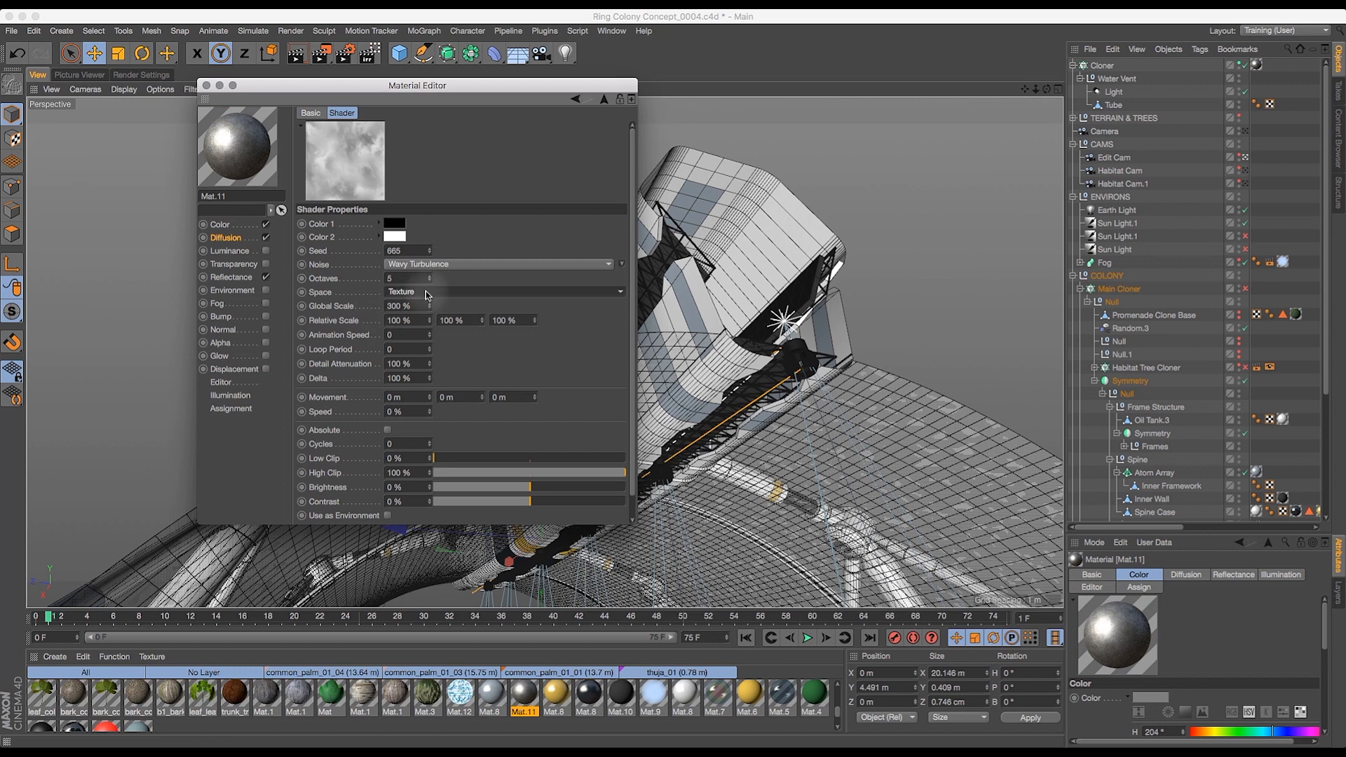
drag(429, 305, 673, 715)
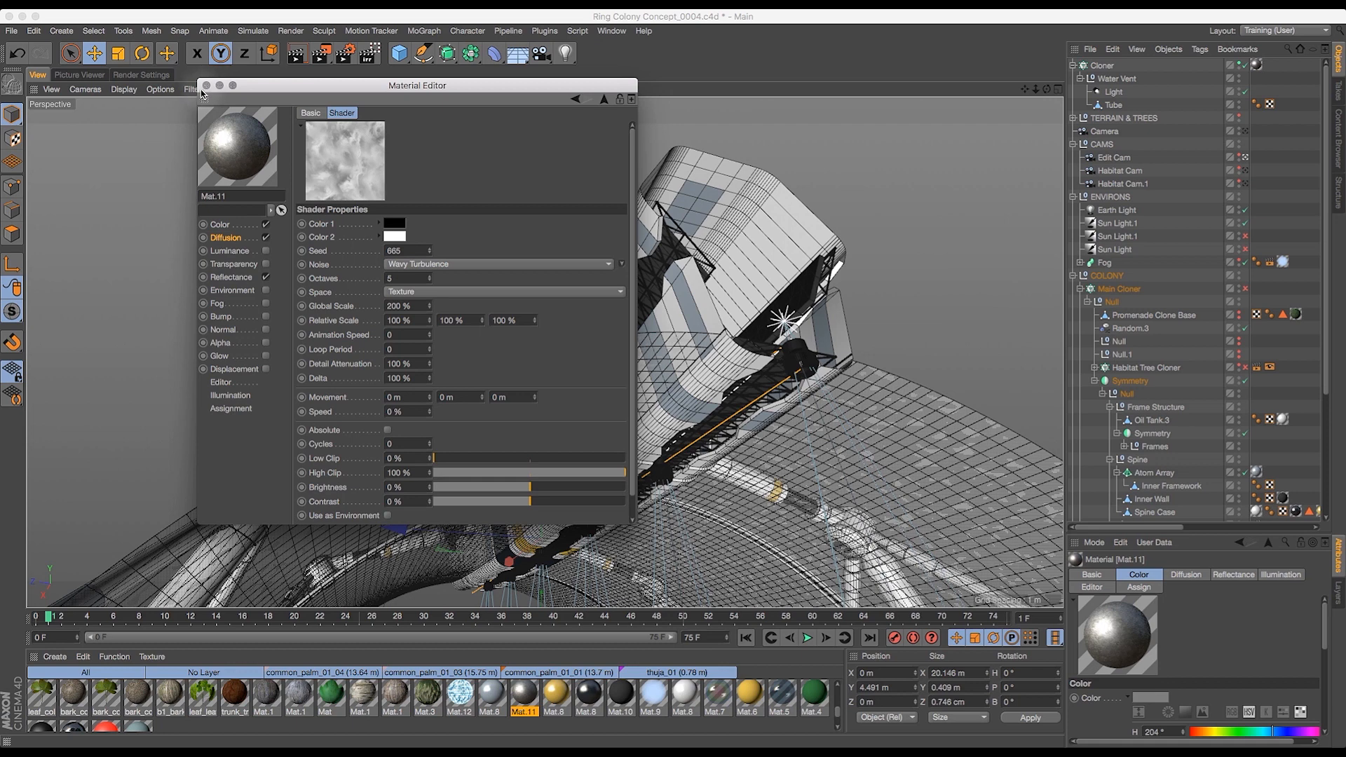
click(206, 85)
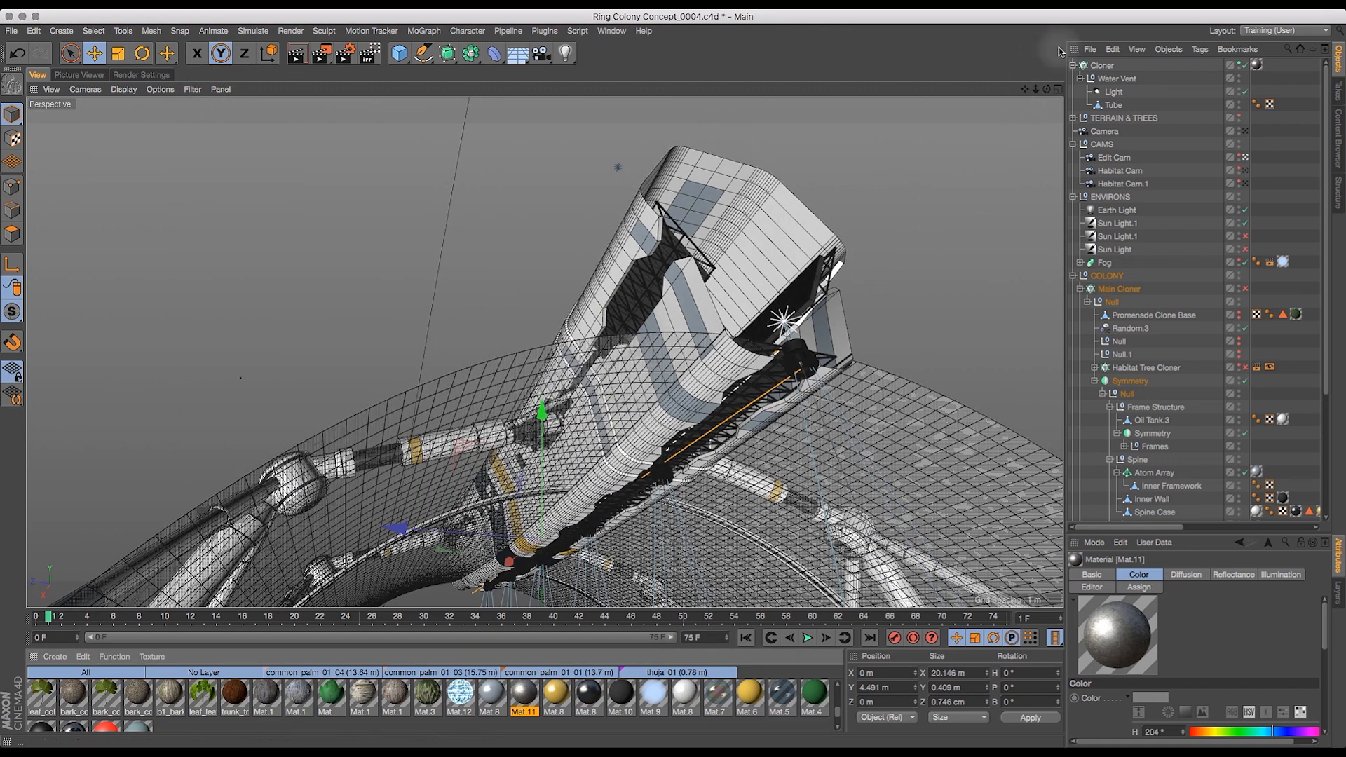
- Make the water vent Cloner editable and expand its hierarchy to show the individual vents
drag(1046, 89, 1139, 88)
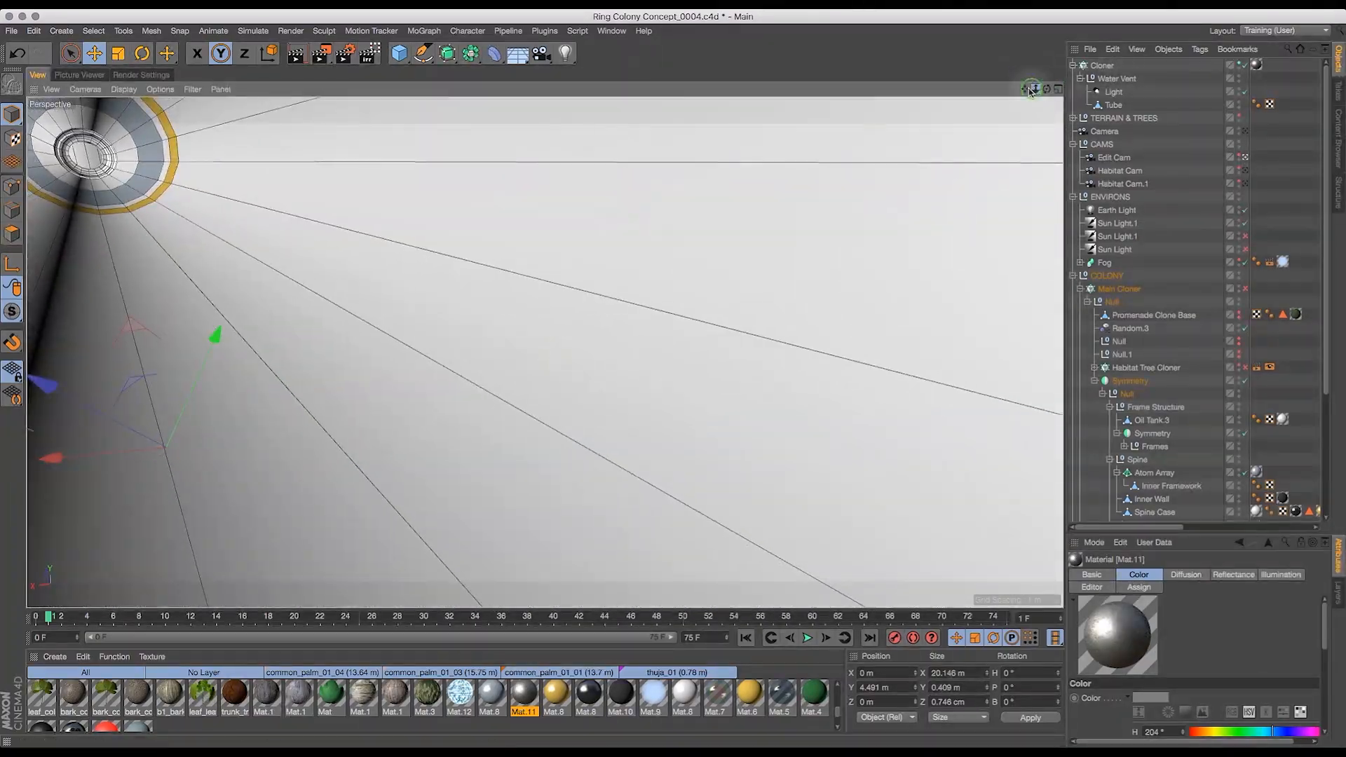
drag(1031, 90, 940, 124)
drag(1047, 89, 1002, 188)
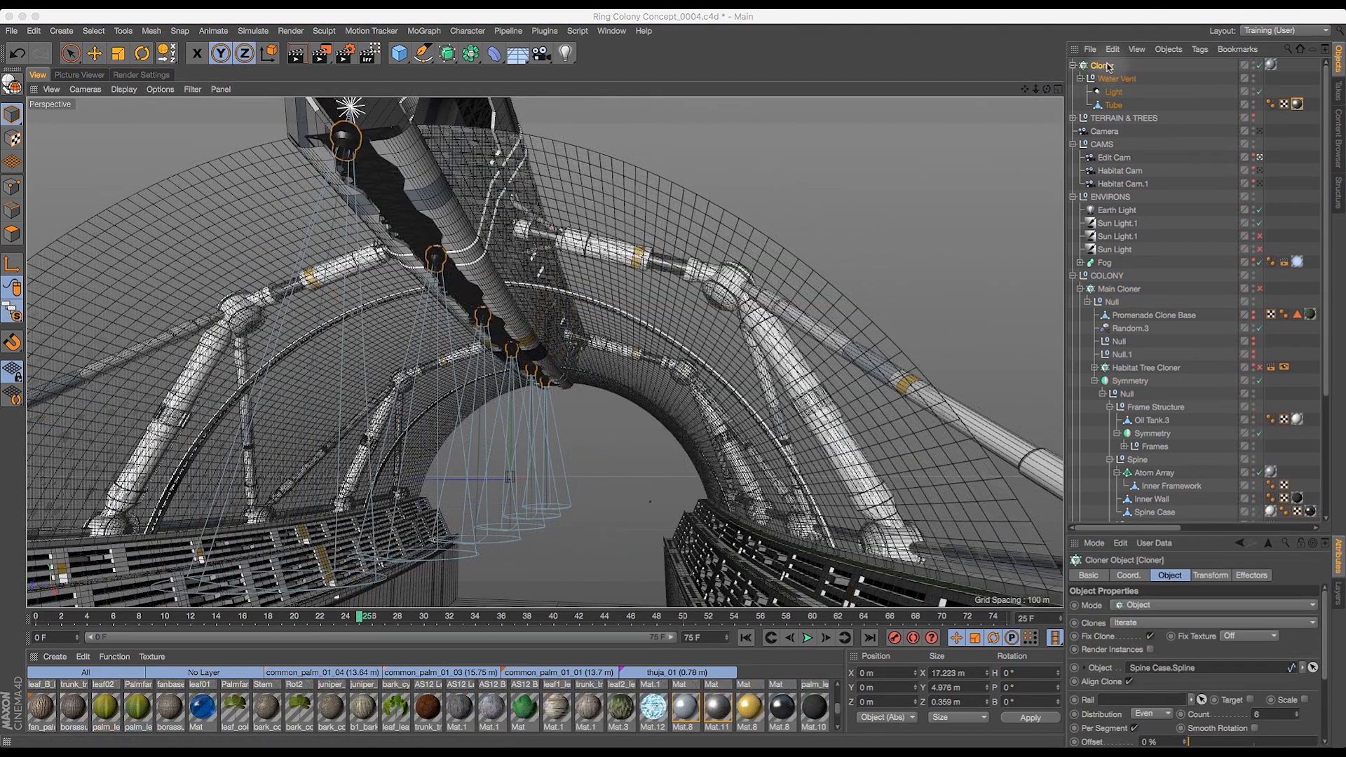
click(1105, 65)
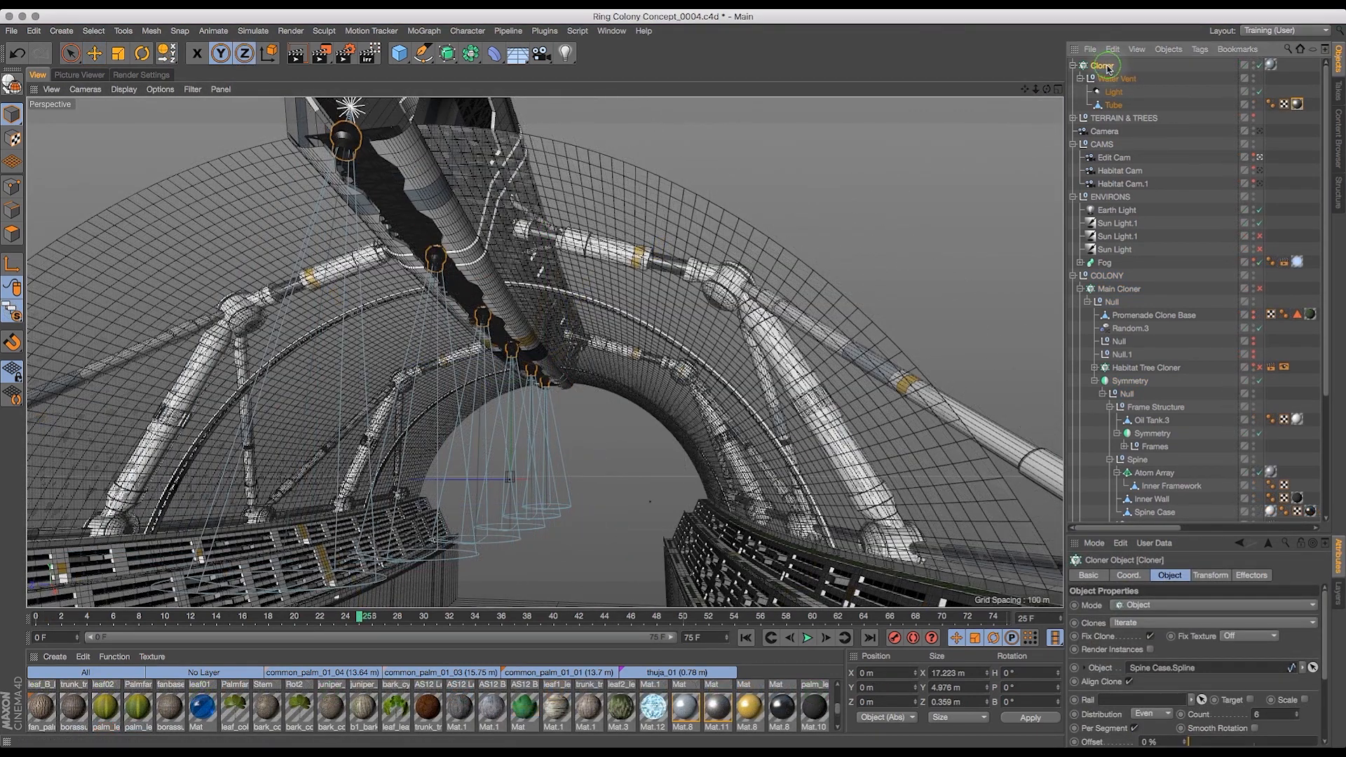
click(1168, 50)
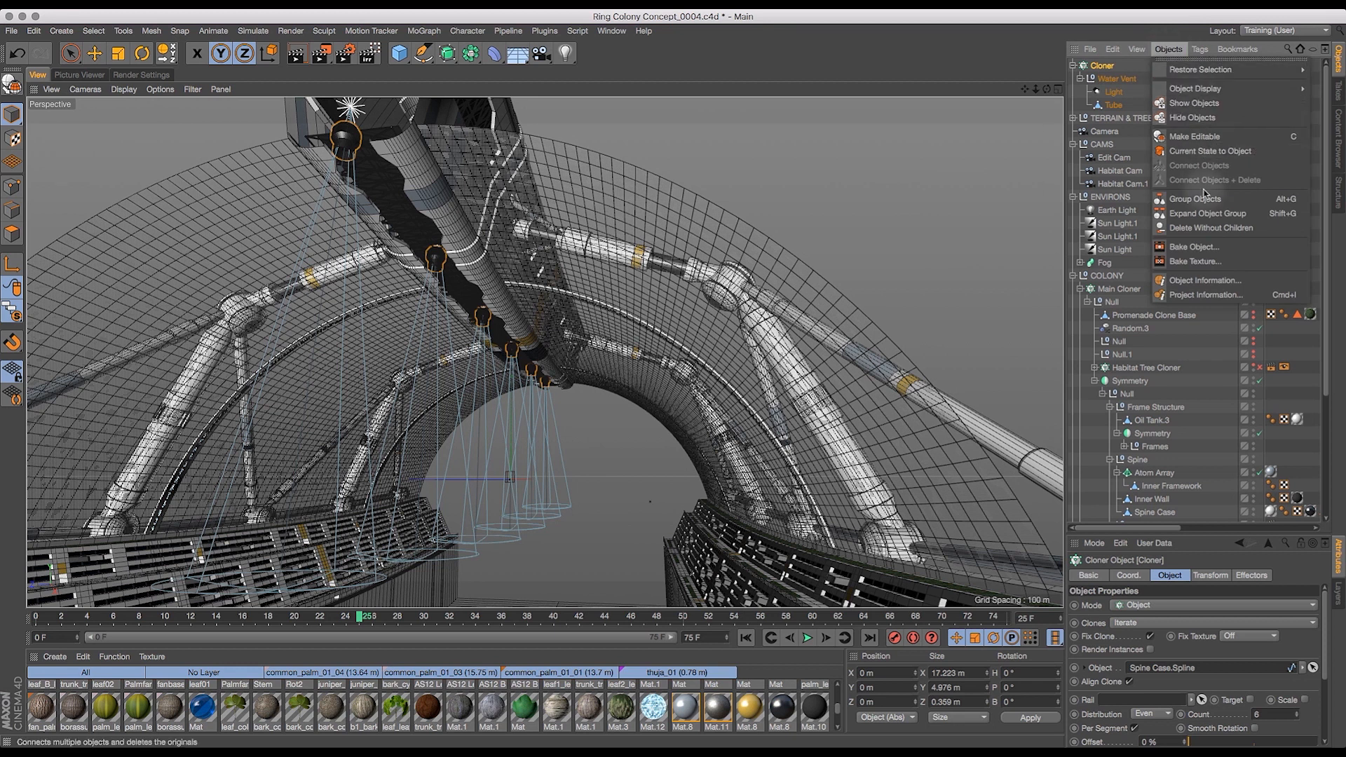
click(1205, 119)
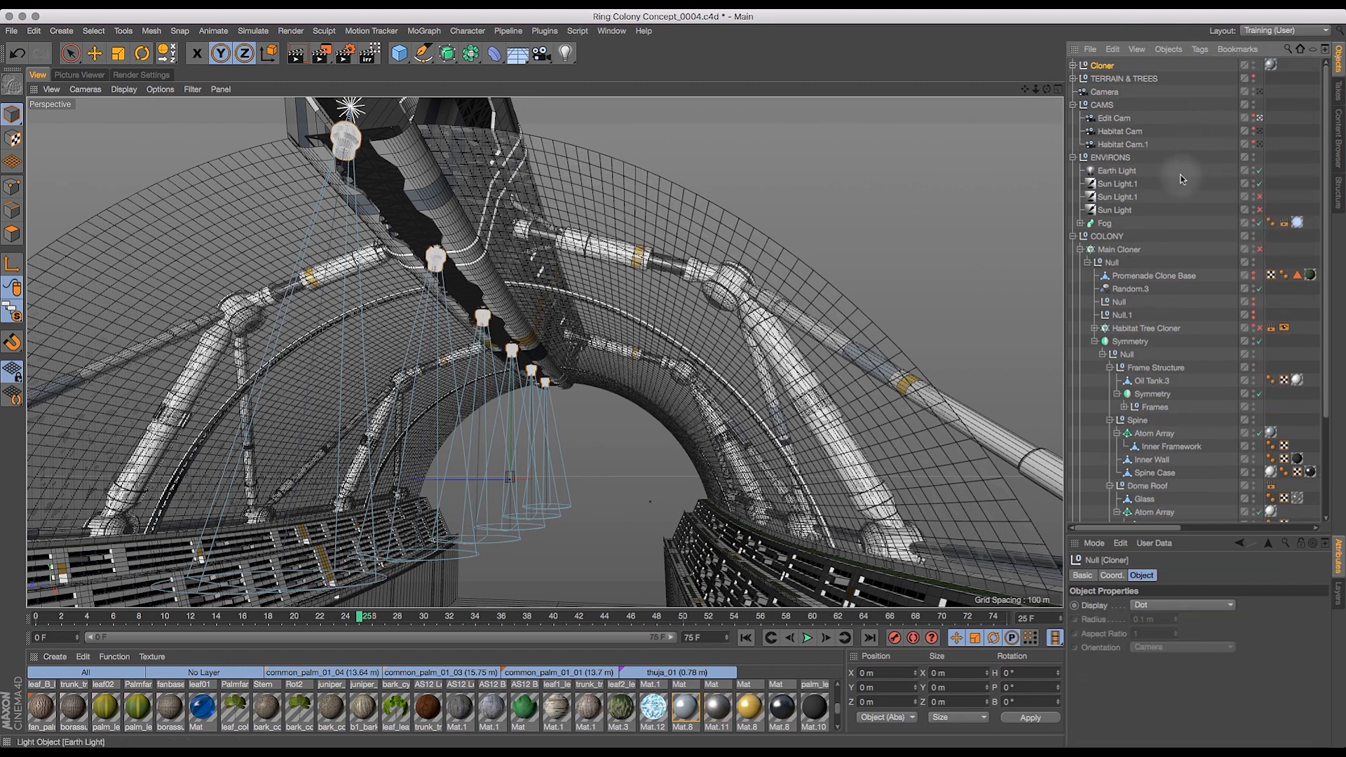
click(1072, 65)
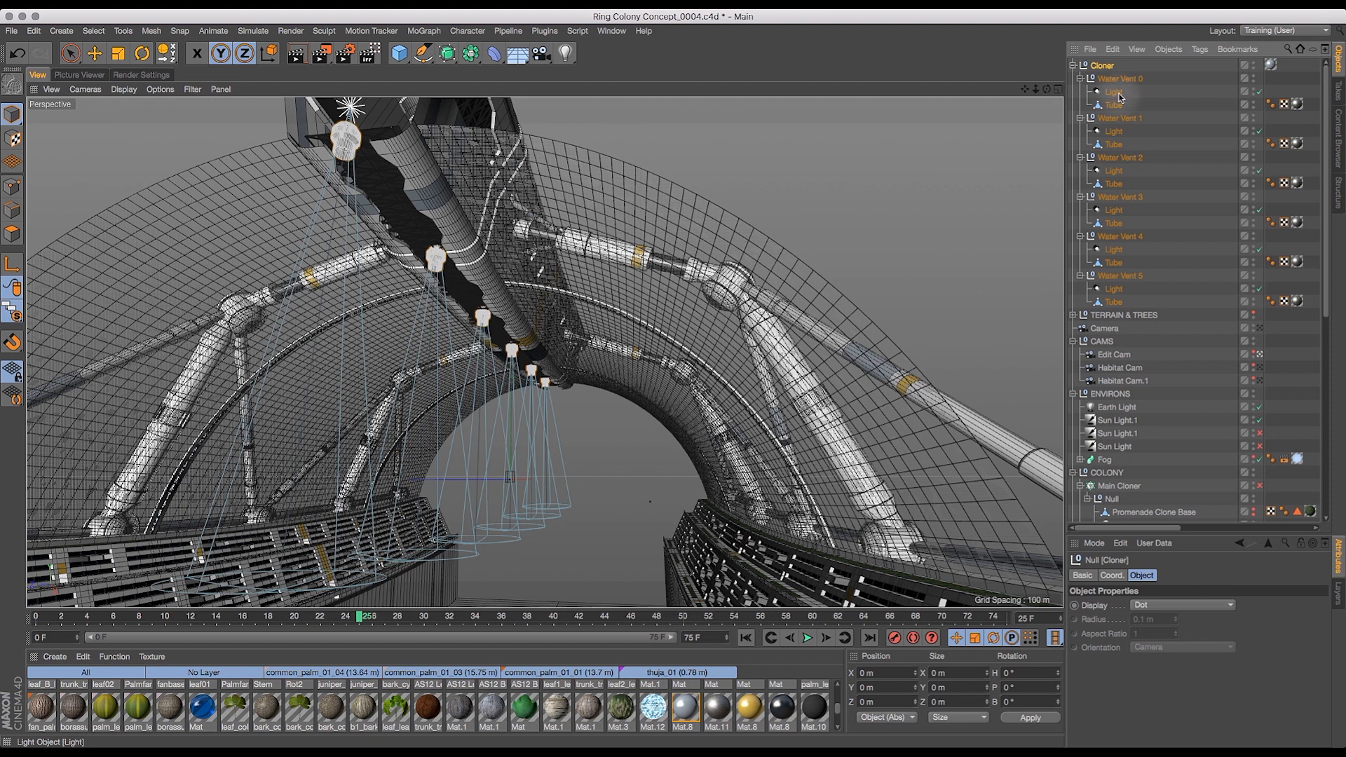
- Select the Light in all six water vents and disable the Local option of their noise
click(1117, 94)
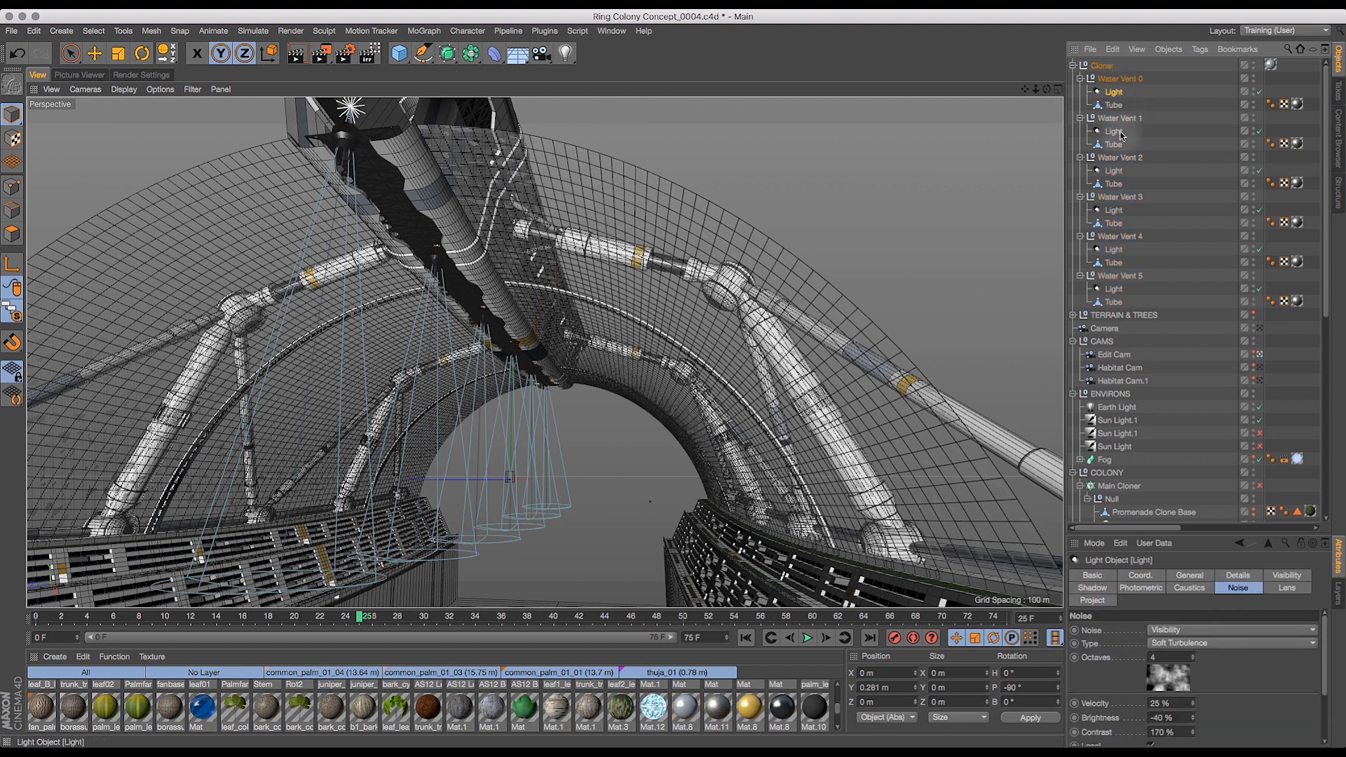
drag(1185, 534, 1196, 411)
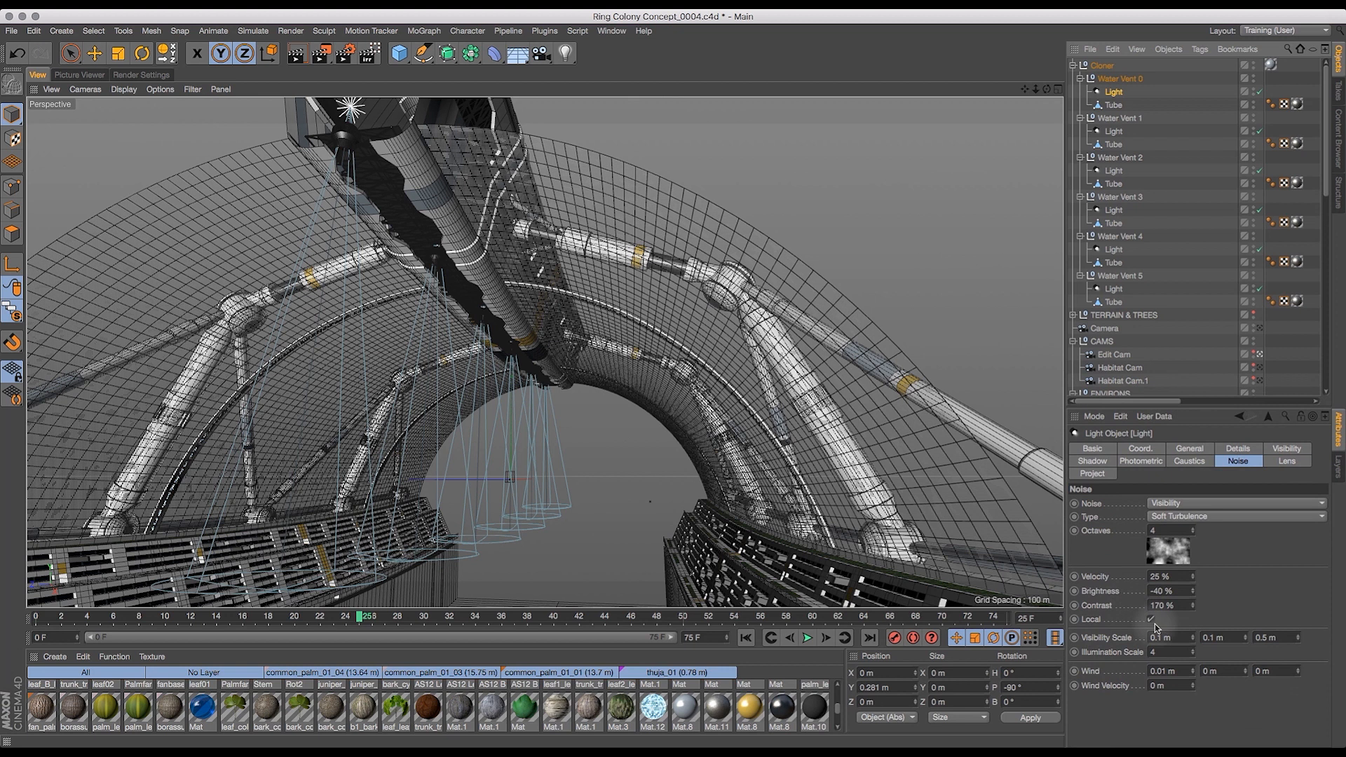
super+click(1114, 131)
super+click(1114, 171)
super+click(1114, 210)
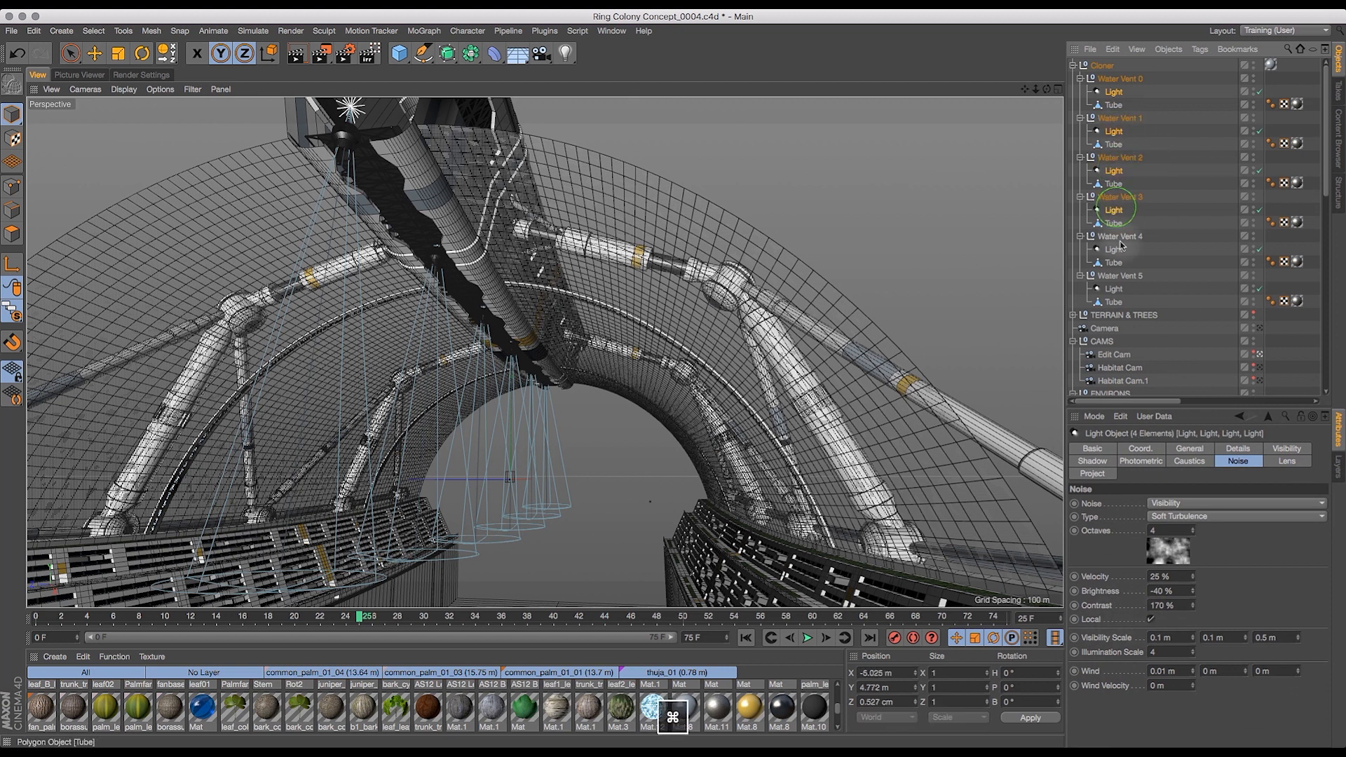
super+click(1115, 251)
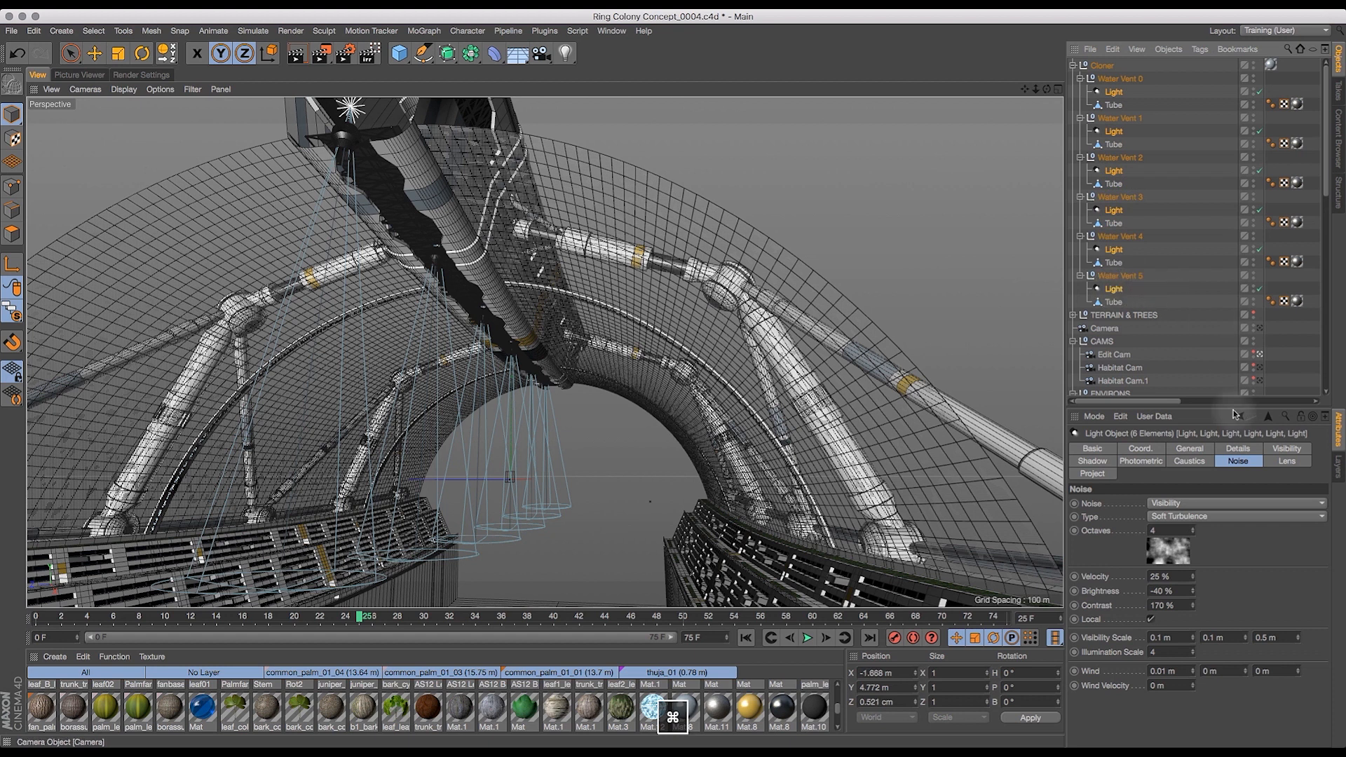
click(1150, 620)
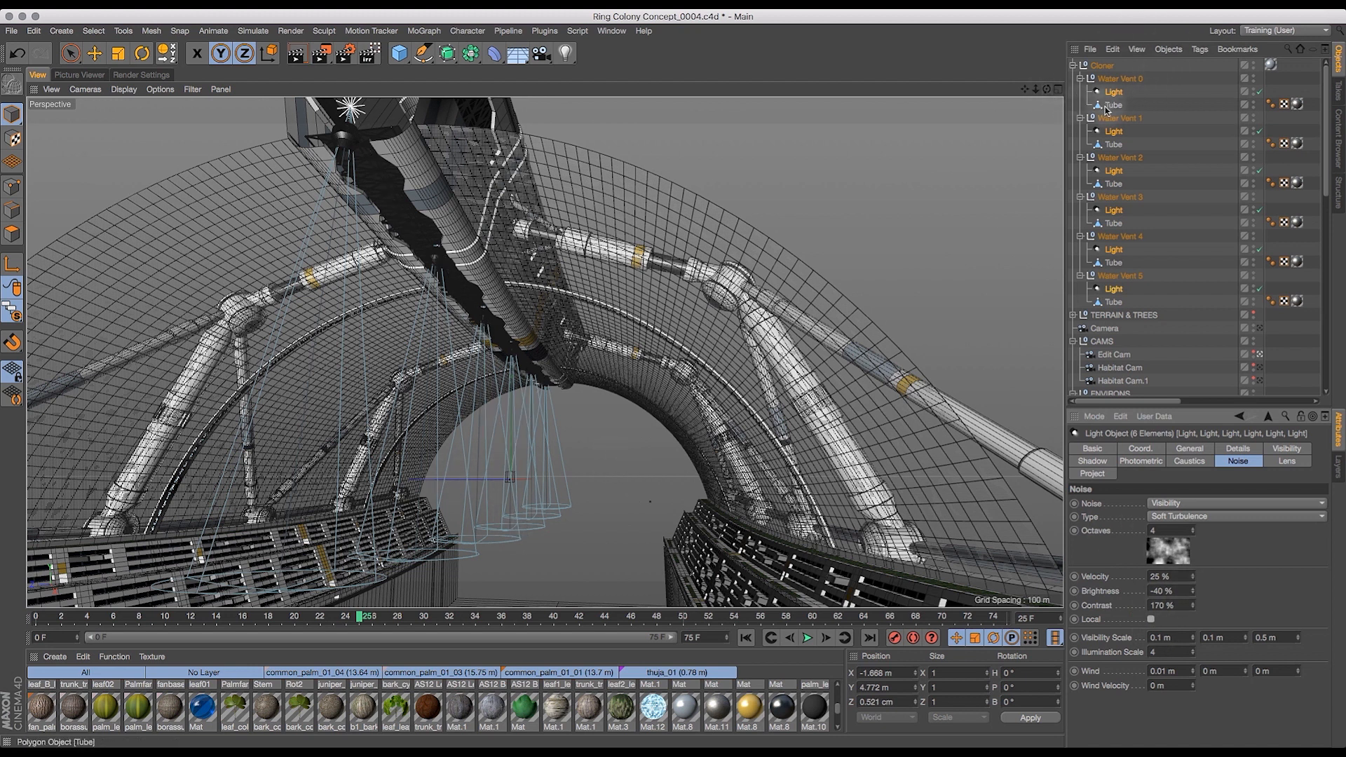
- Select the Cloner null and render only its water vents and lights in the perspective view
drag(1046, 92, 992, 66)
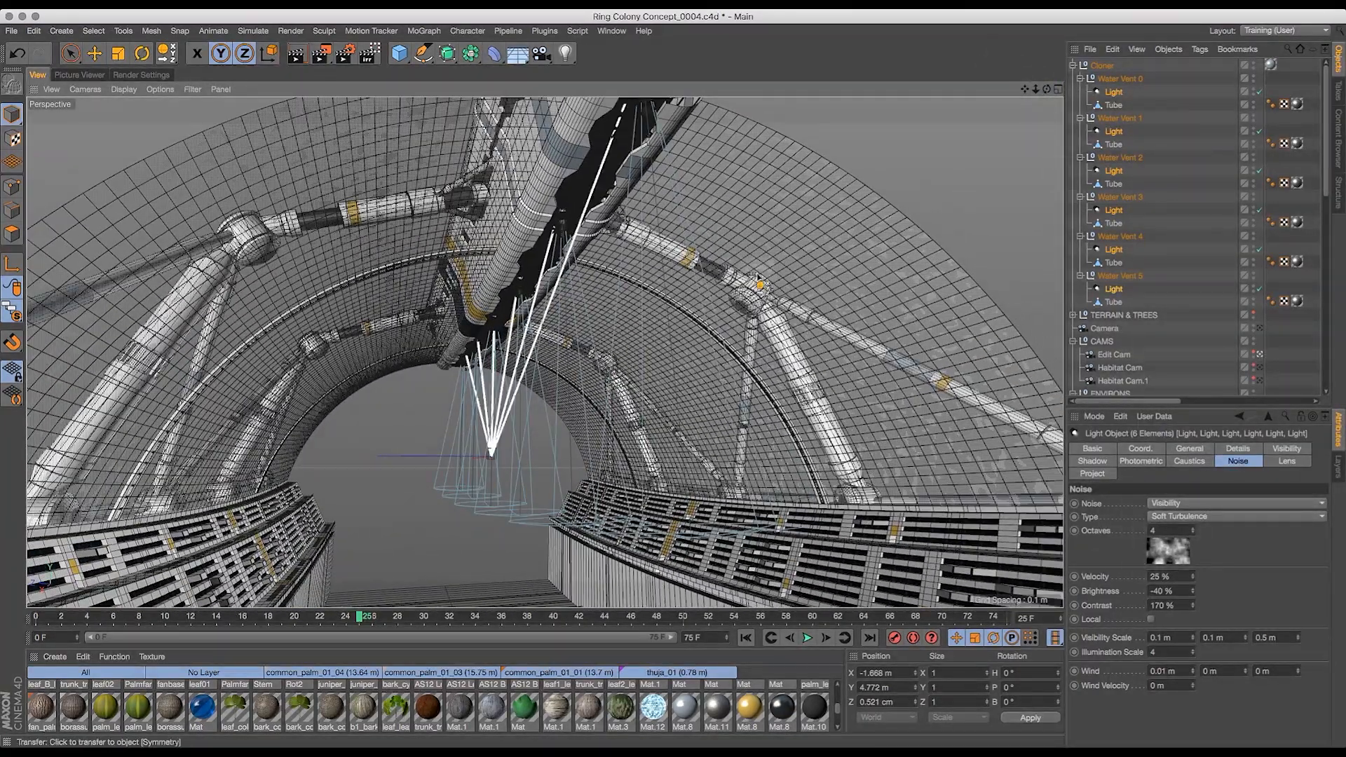
click(94, 53)
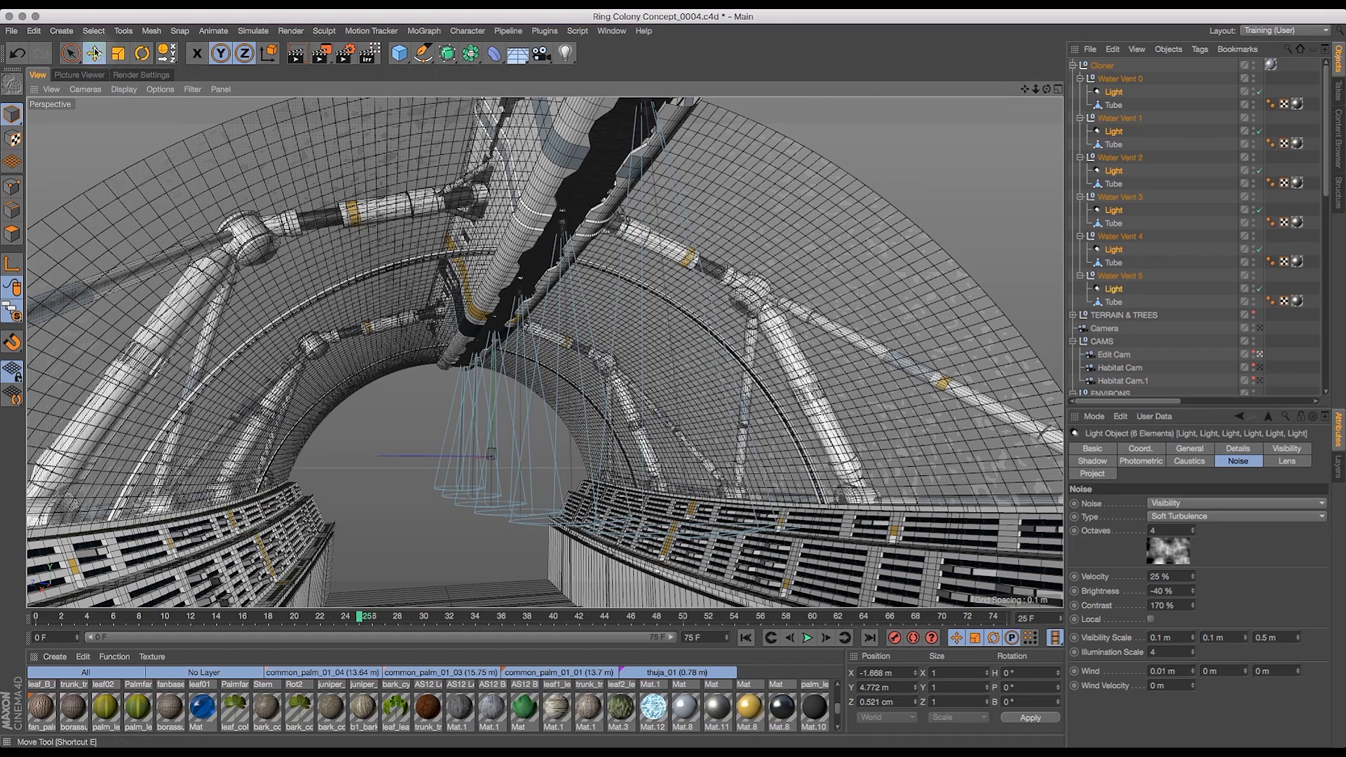
mouse_move(1047, 90)
mouse_down()
mouse_move(1059, 100)
mouse_move(1022, 98)
mouse_up()
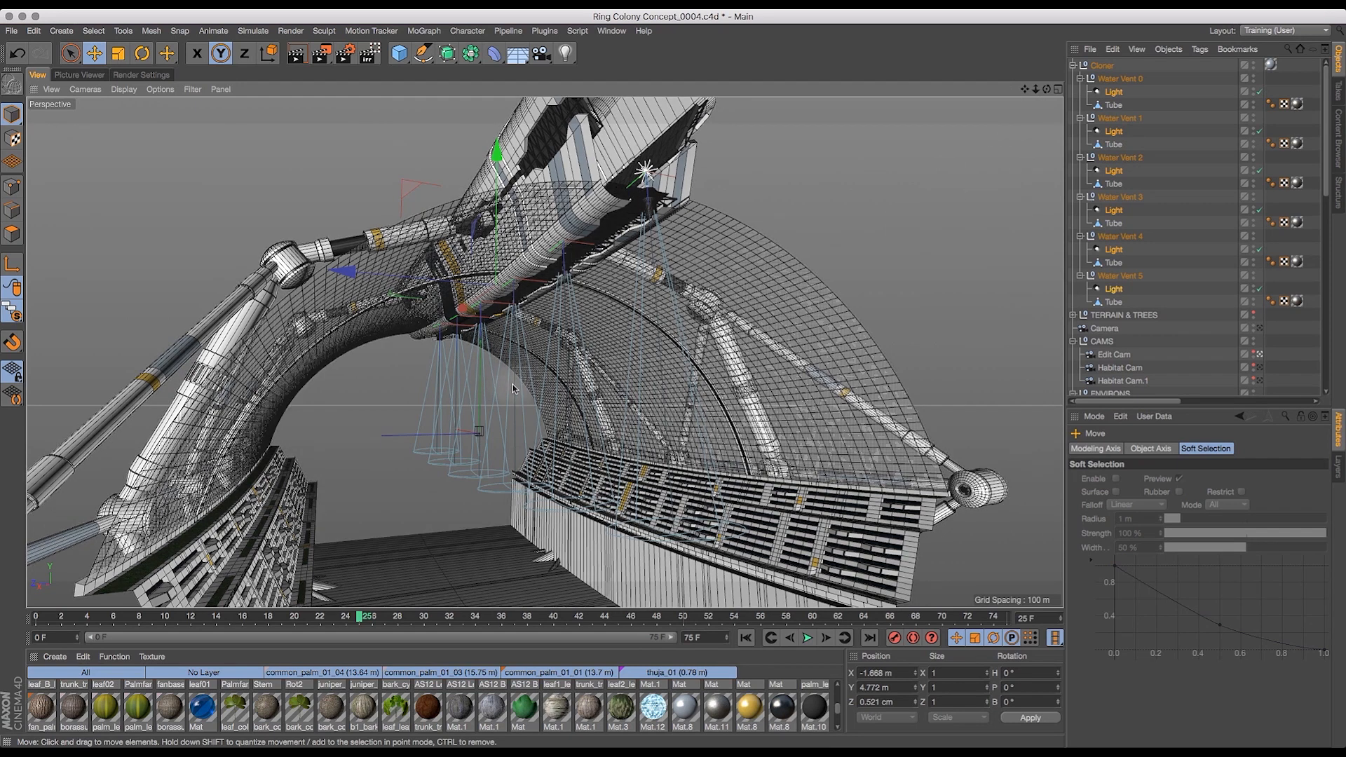
click(1105, 66)
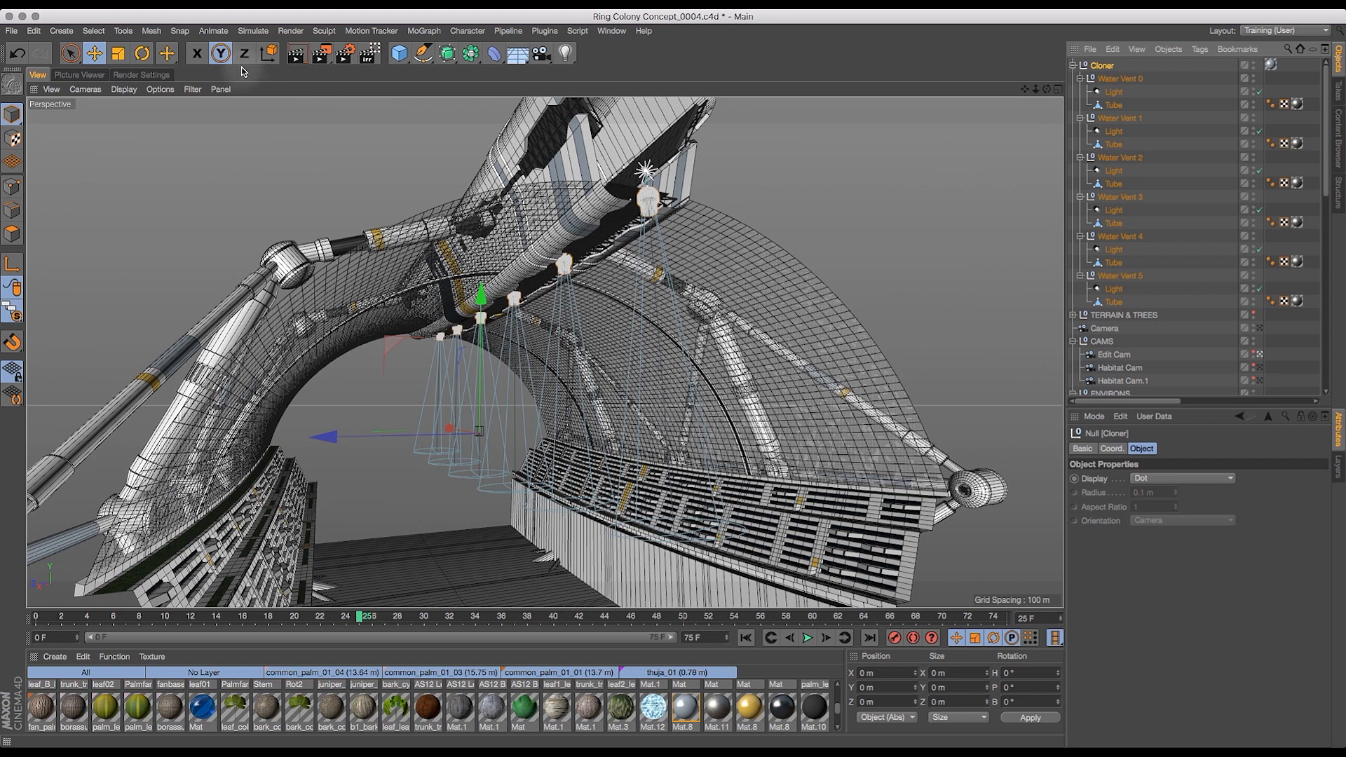
click(291, 31)
click(309, 81)
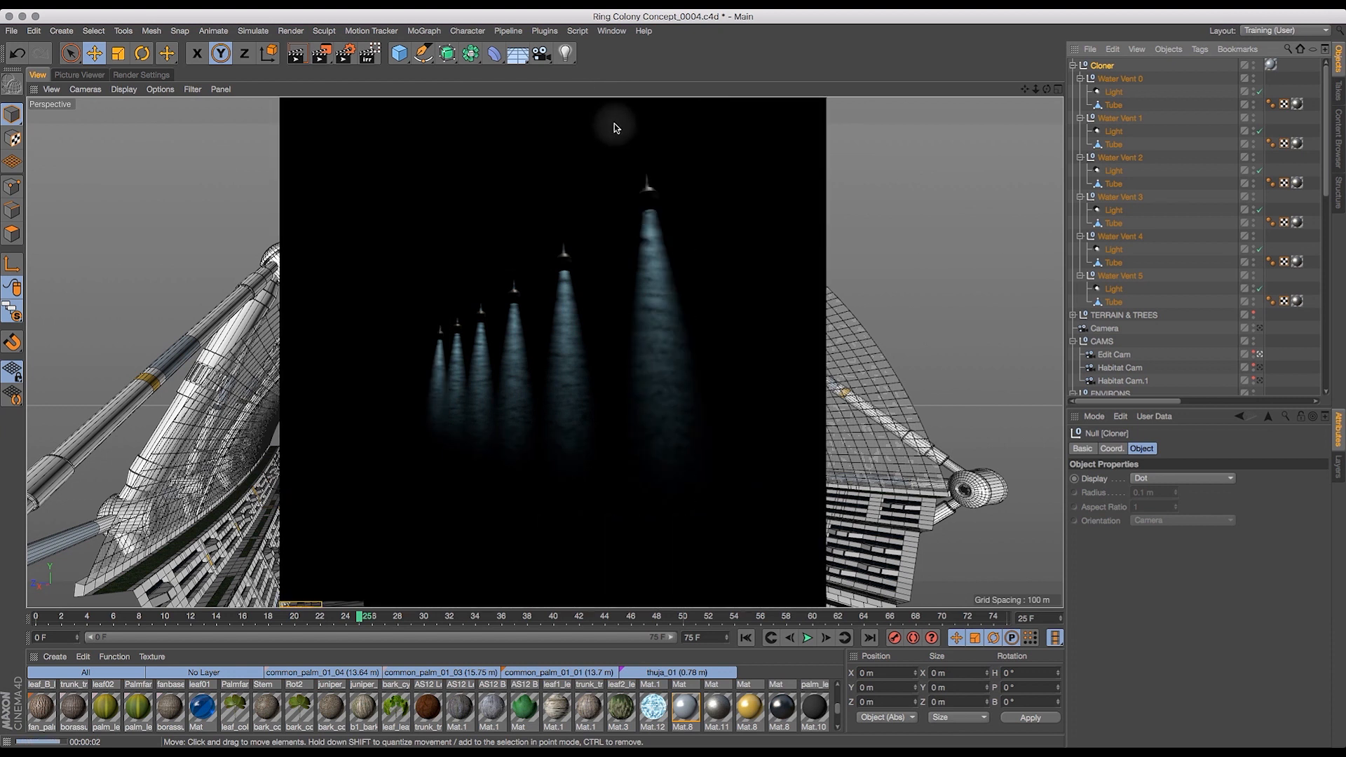
- Select the Light in all six water vents and set their noise visibility scale to 0.1 m, 0.5 m, 0.1 m
click(1136, 92)
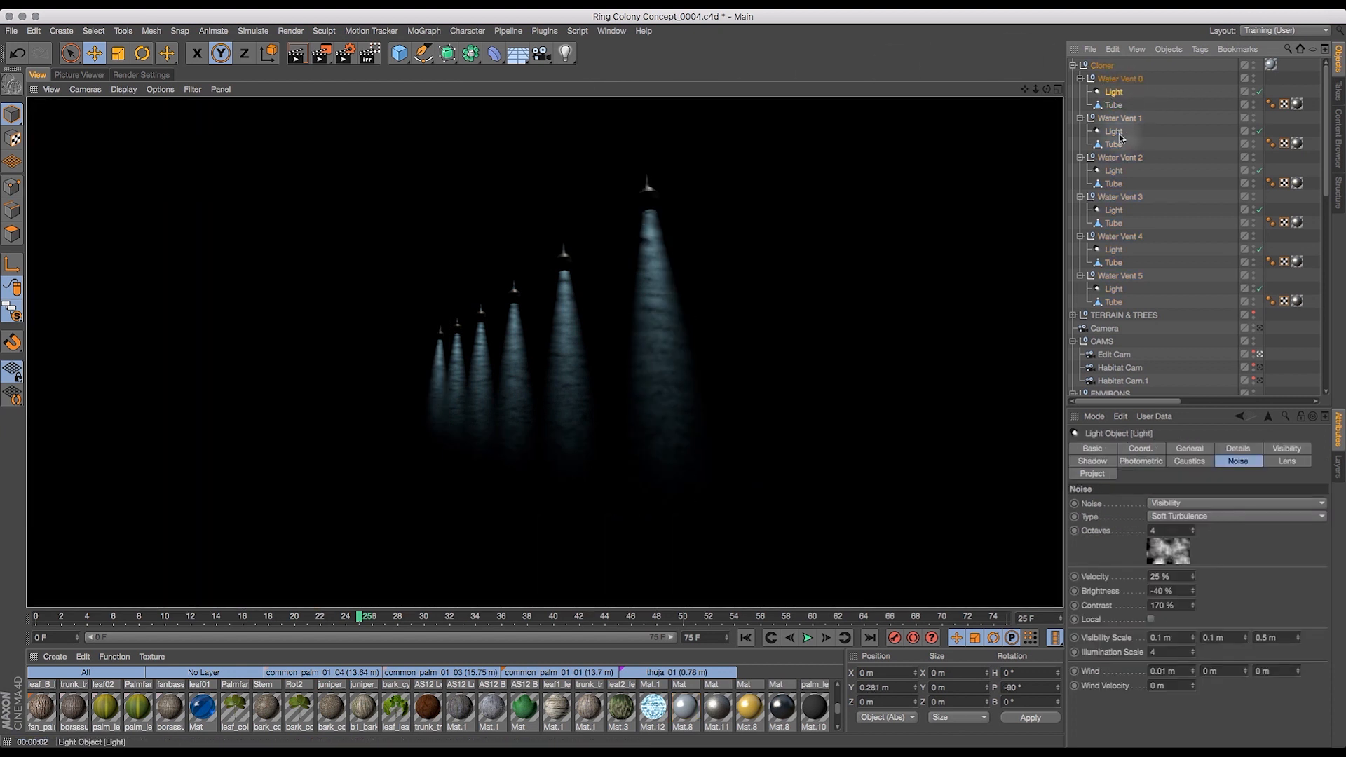
super+click(1116, 131)
super+click(1119, 172)
super+click(1116, 210)
super+click(1116, 249)
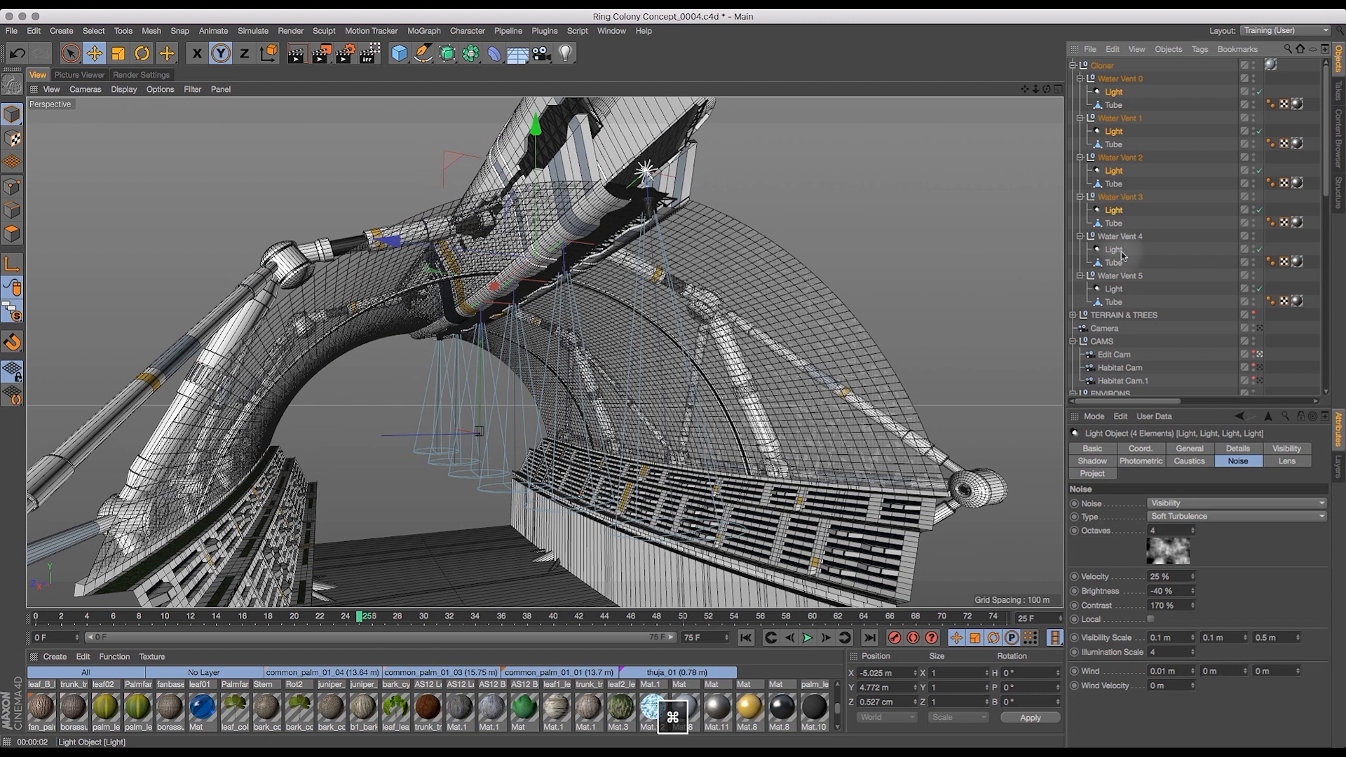
super+click(1116, 288)
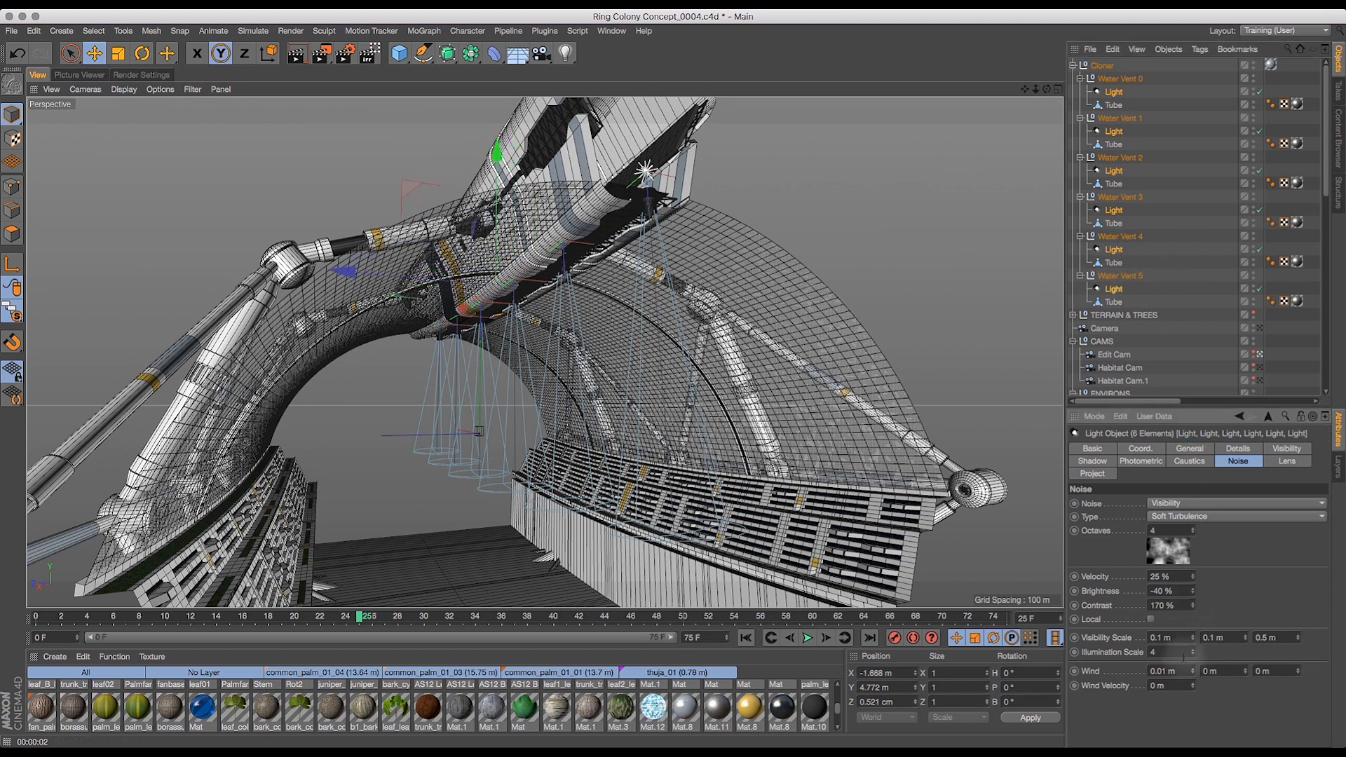
double_click(1273, 637)
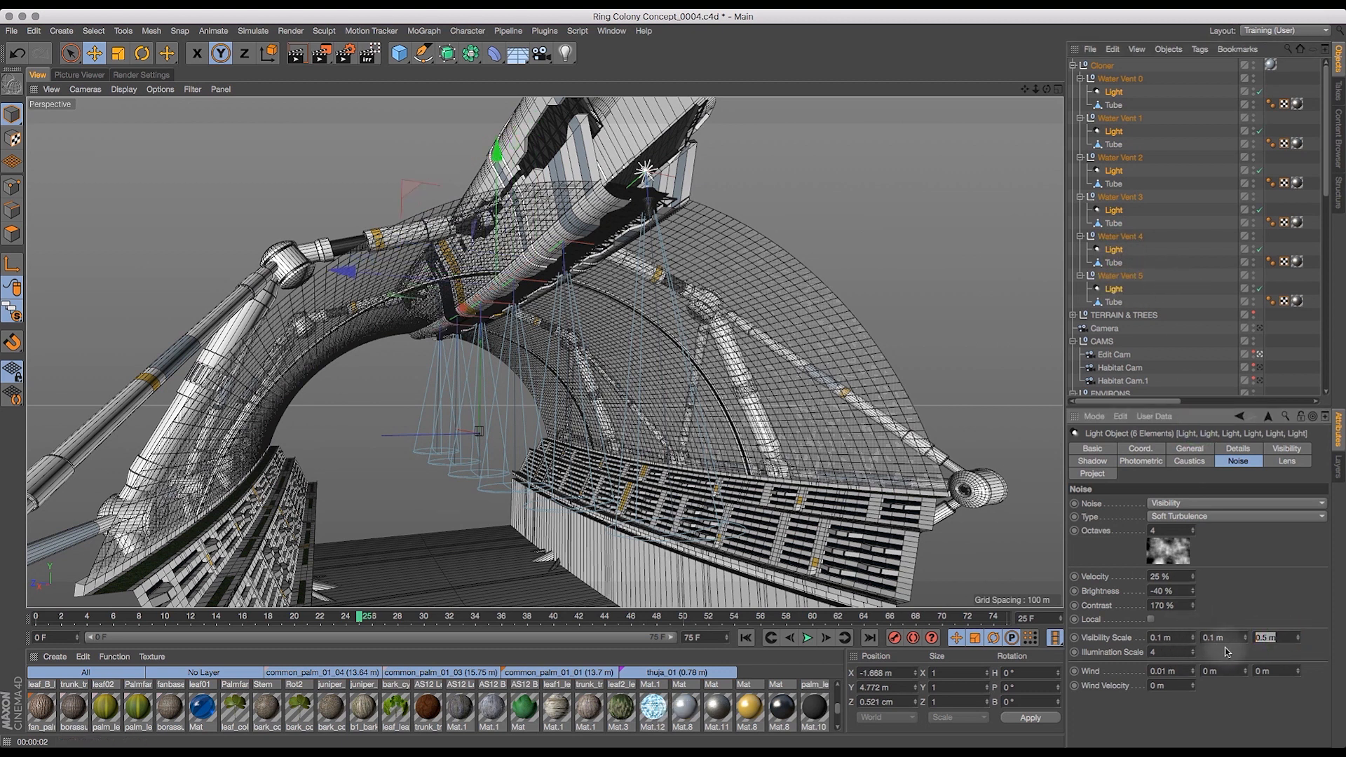
text(0.1)
double_click(1227, 638)
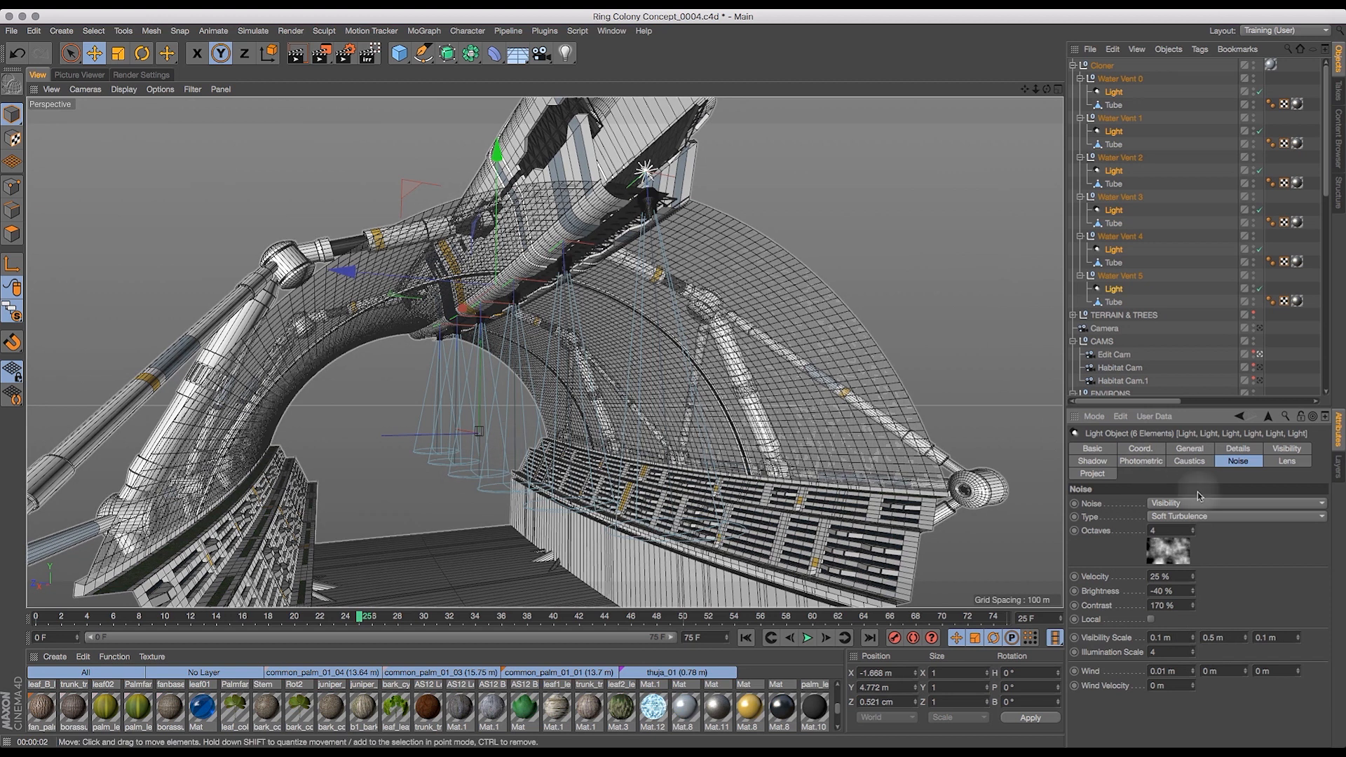
- Set the six vent lights' noise contrast to 125% and noise brightness to 0%
double_click(1183, 605)
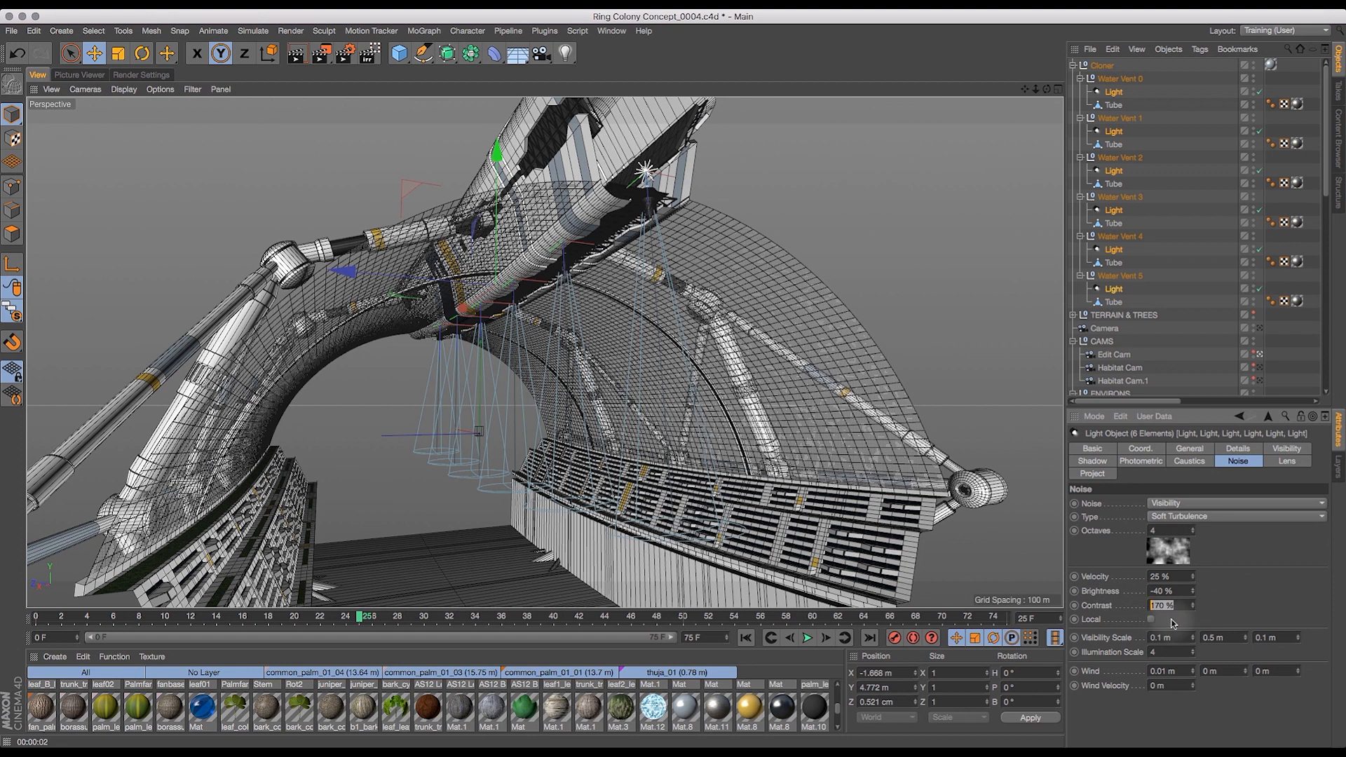
text(125)
key(Return)
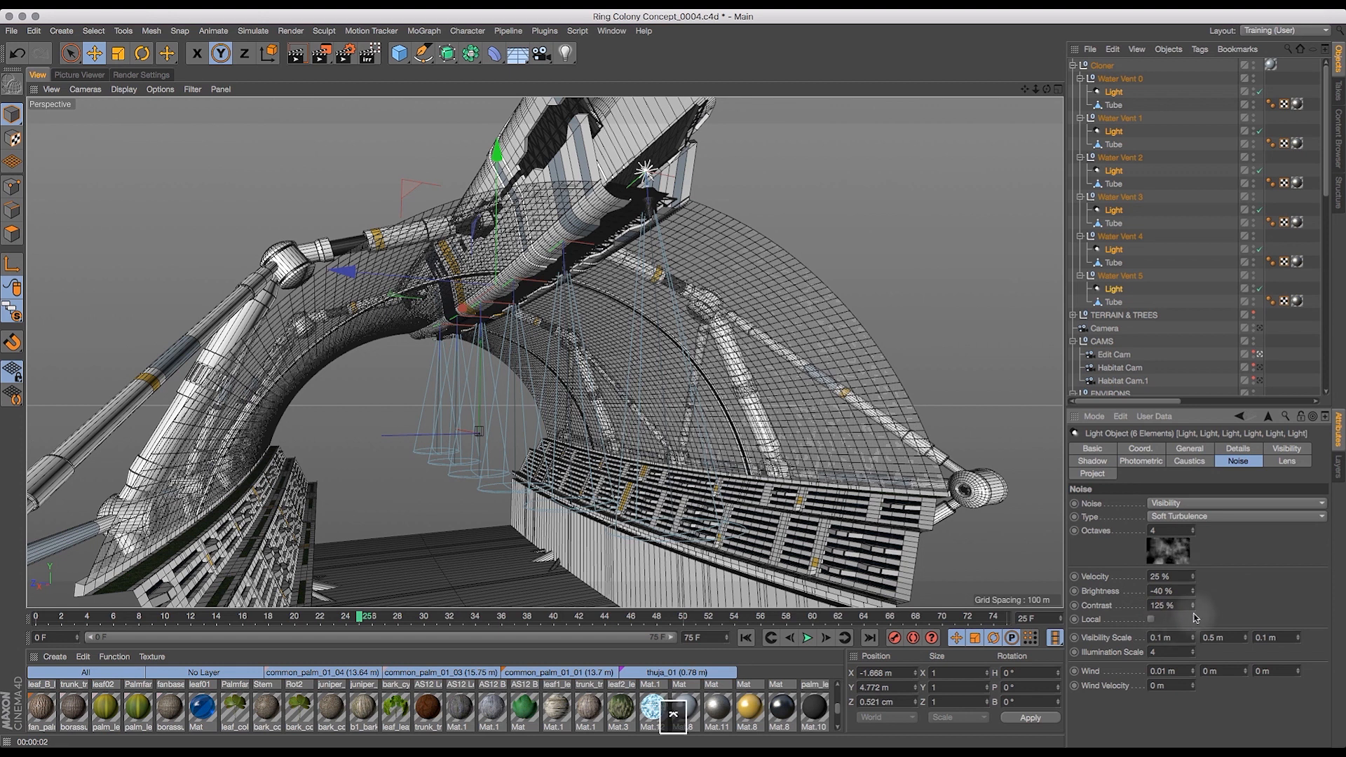
double_click(1182, 591)
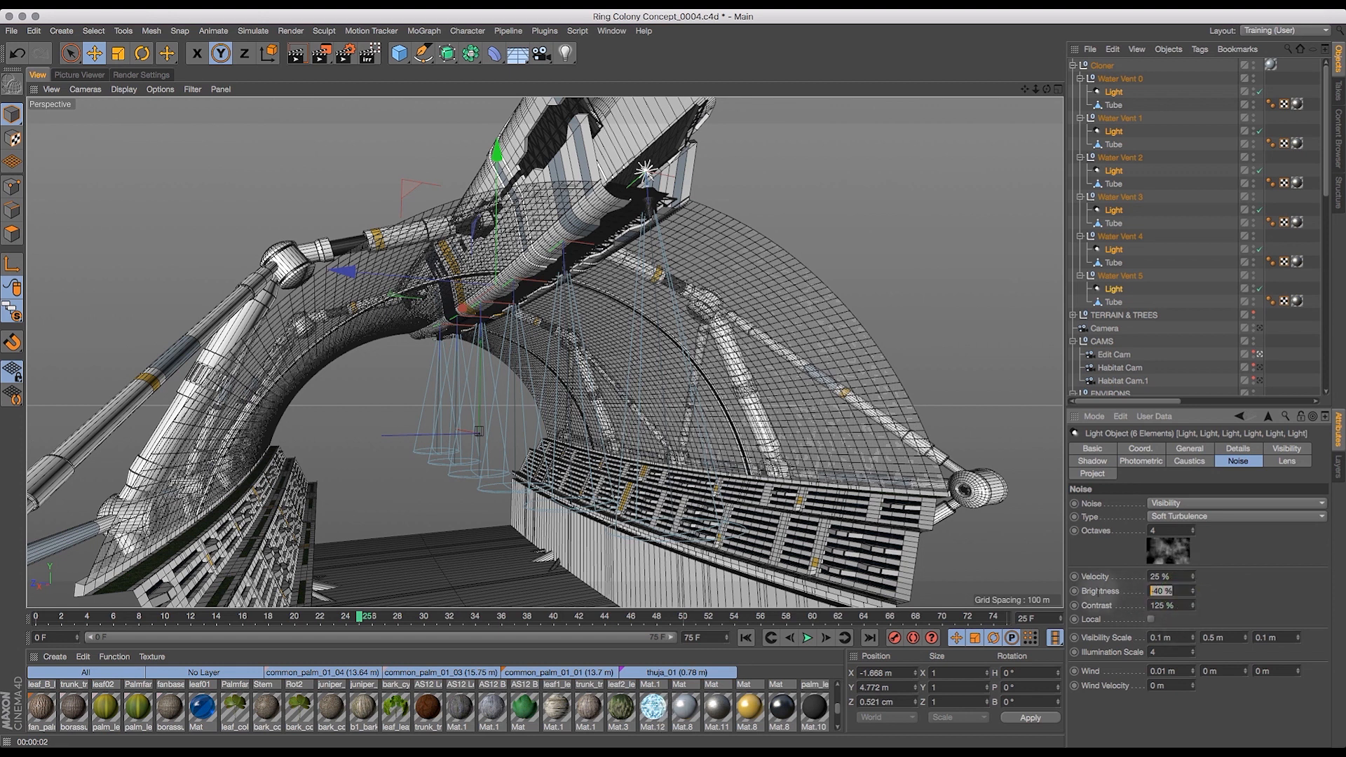
text(0)
key(Return)
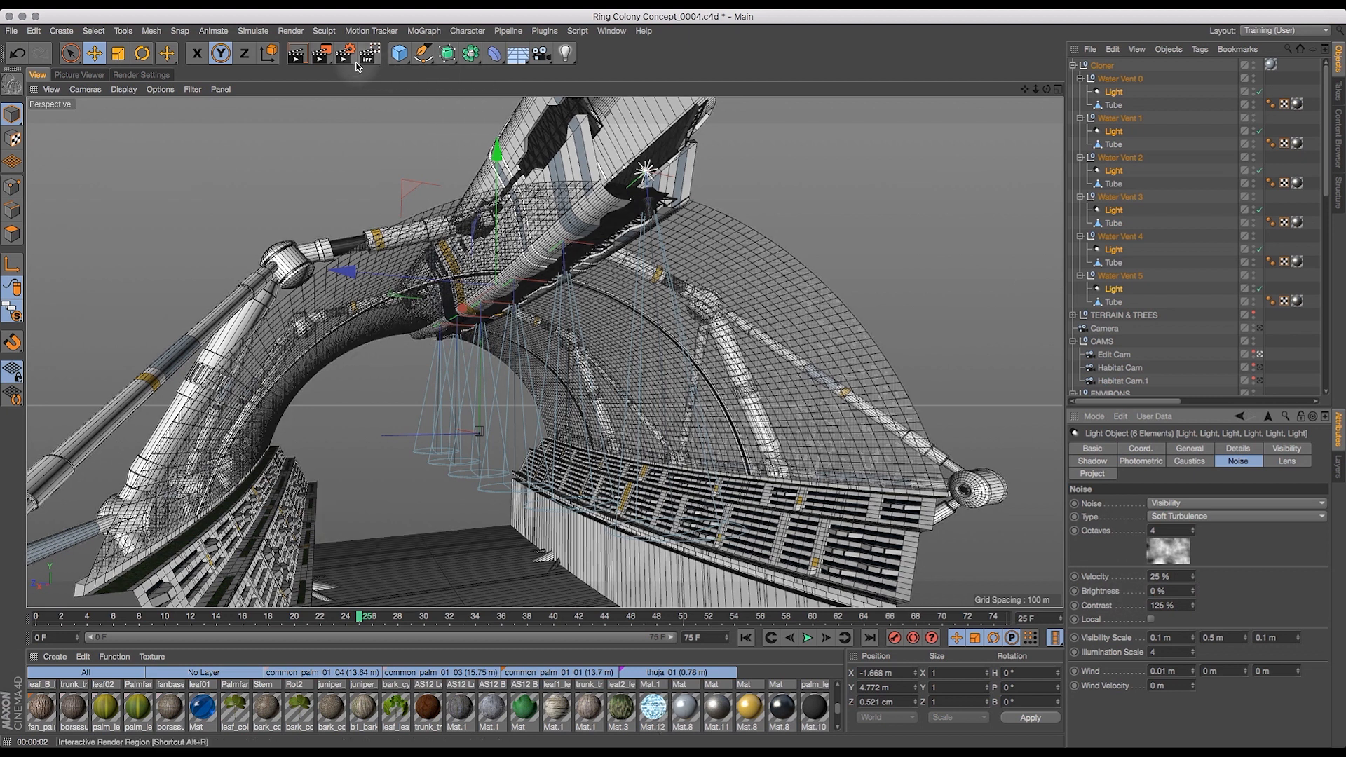
- Select the Cloner null and render only its active objects to check the changed noise
click(322, 53)
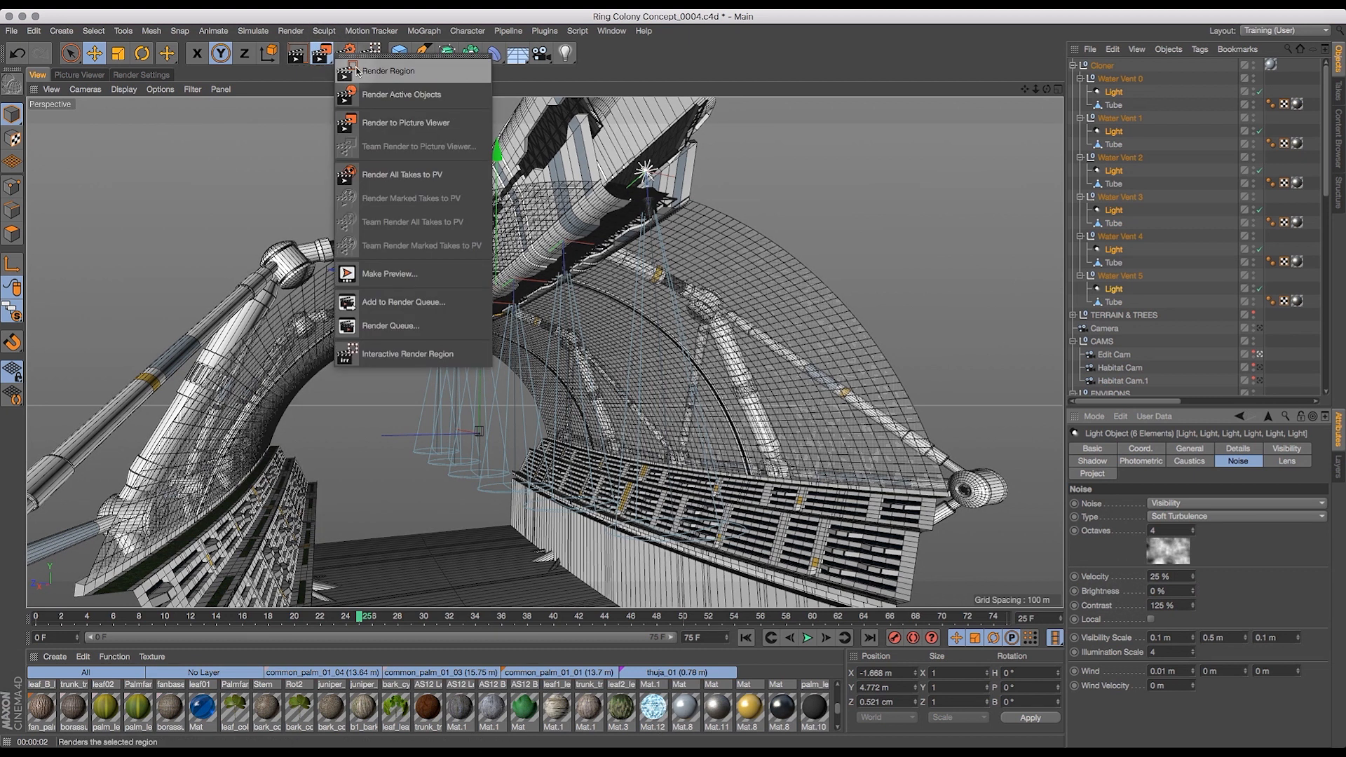
click(1102, 65)
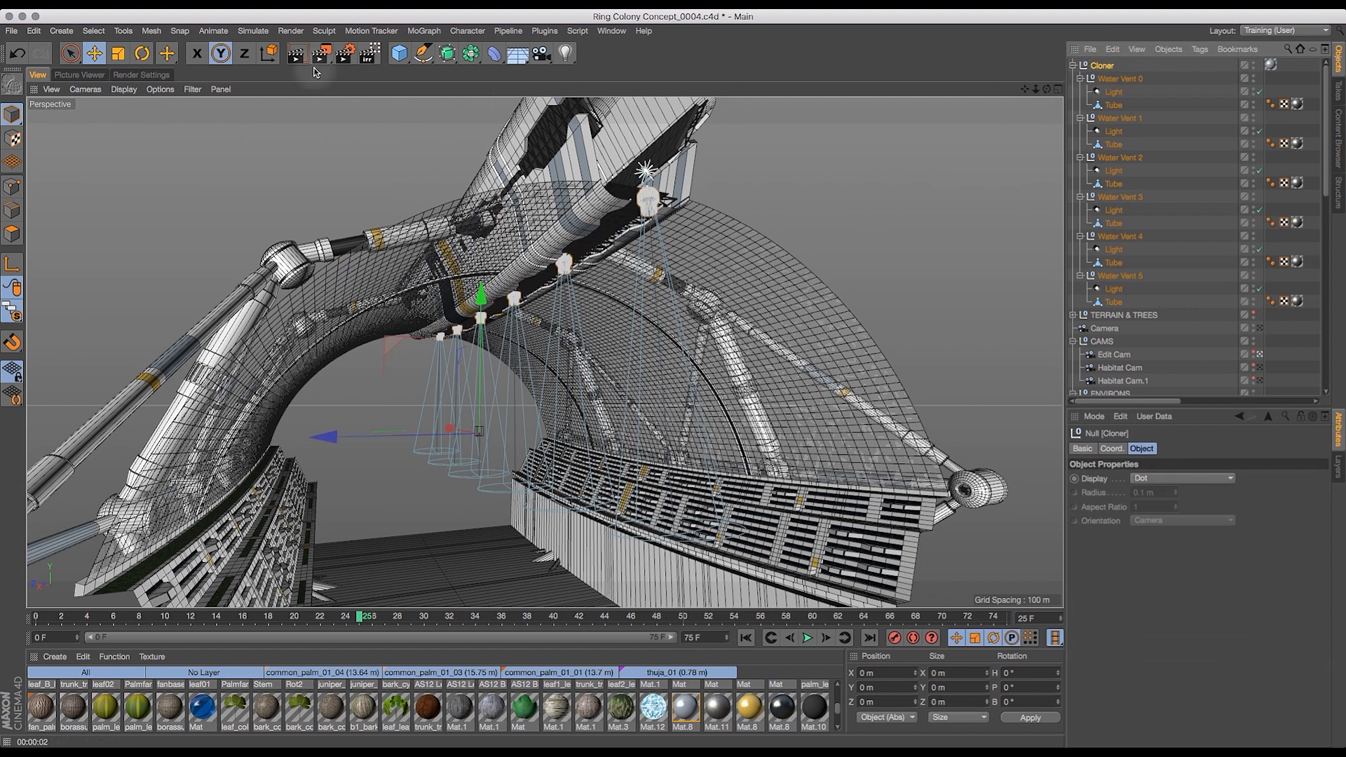
click(345, 55)
click(416, 115)
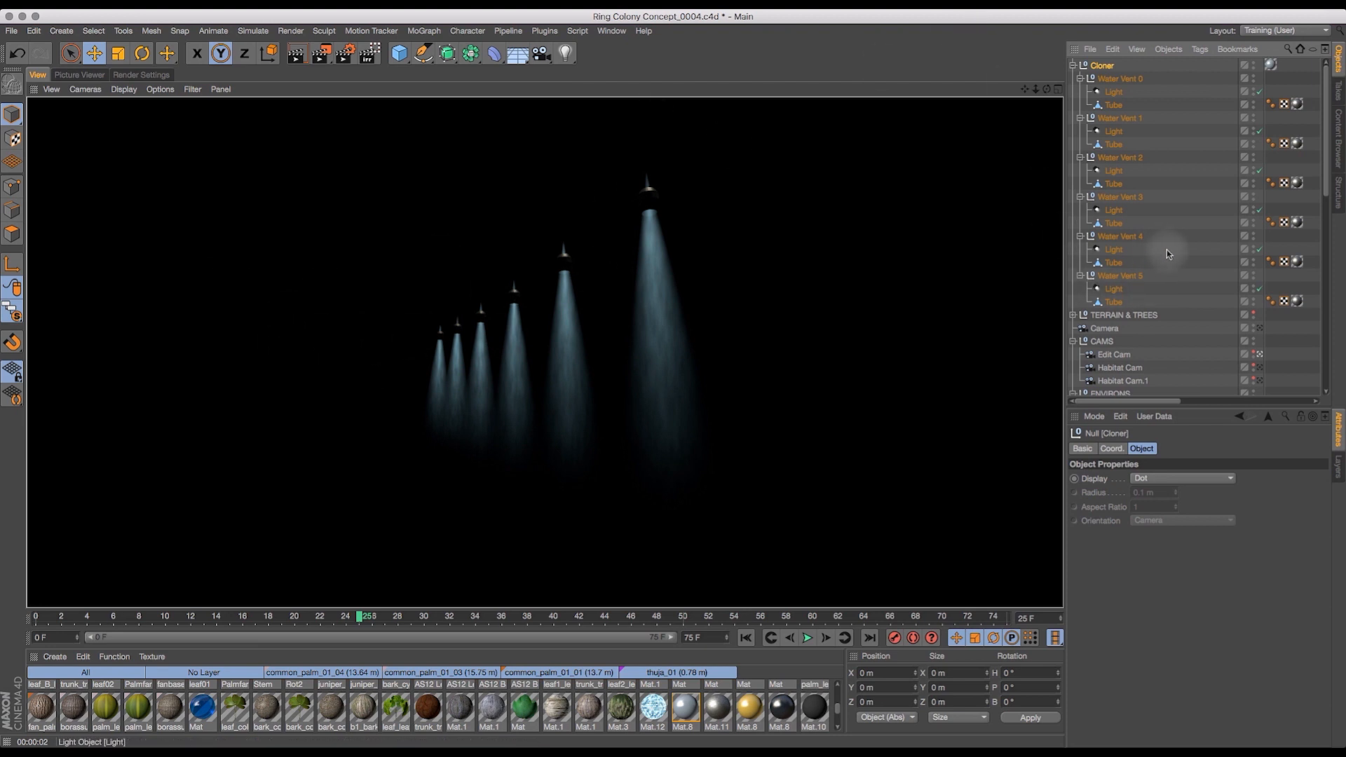
- Reselect the Cloner null, render its active objects again, and delete its Mat.8 texture tag
click(1153, 126)
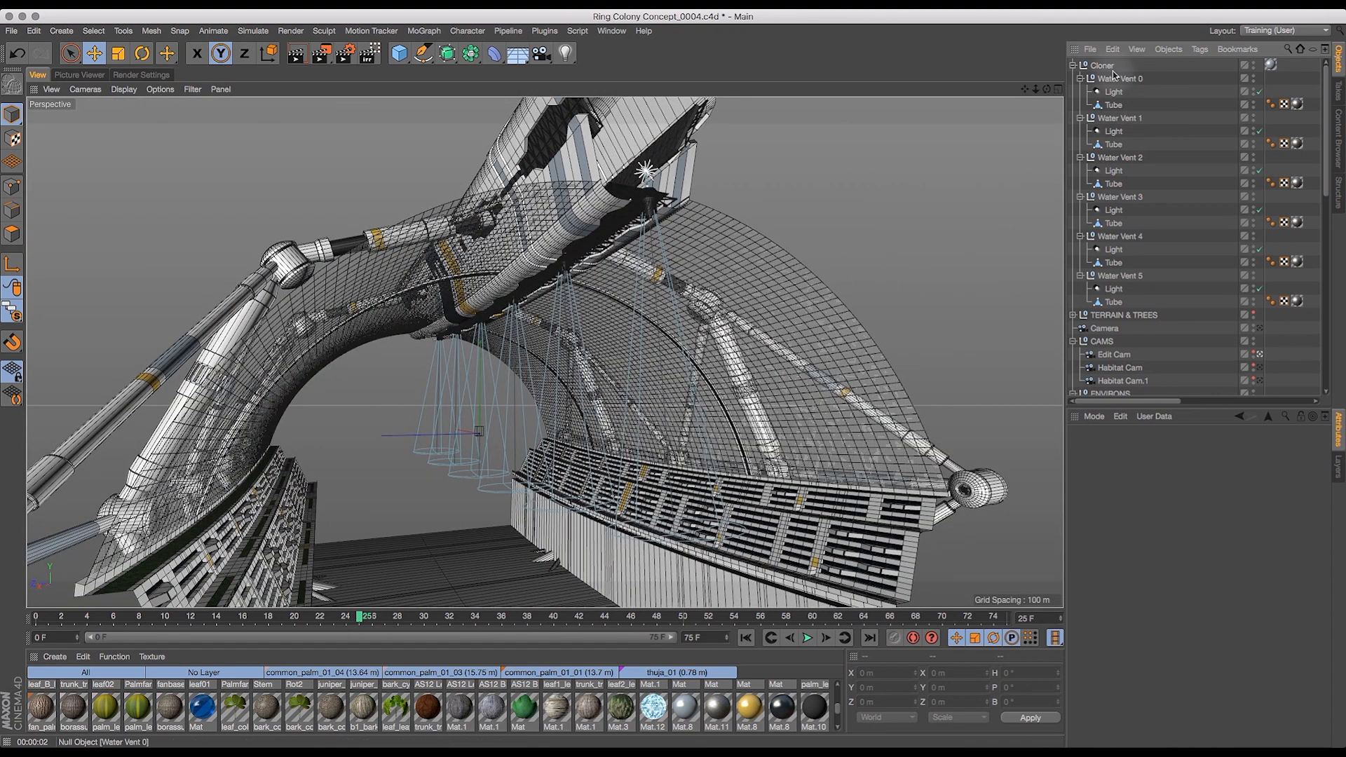
click(1108, 66)
drag(322, 53, 376, 97)
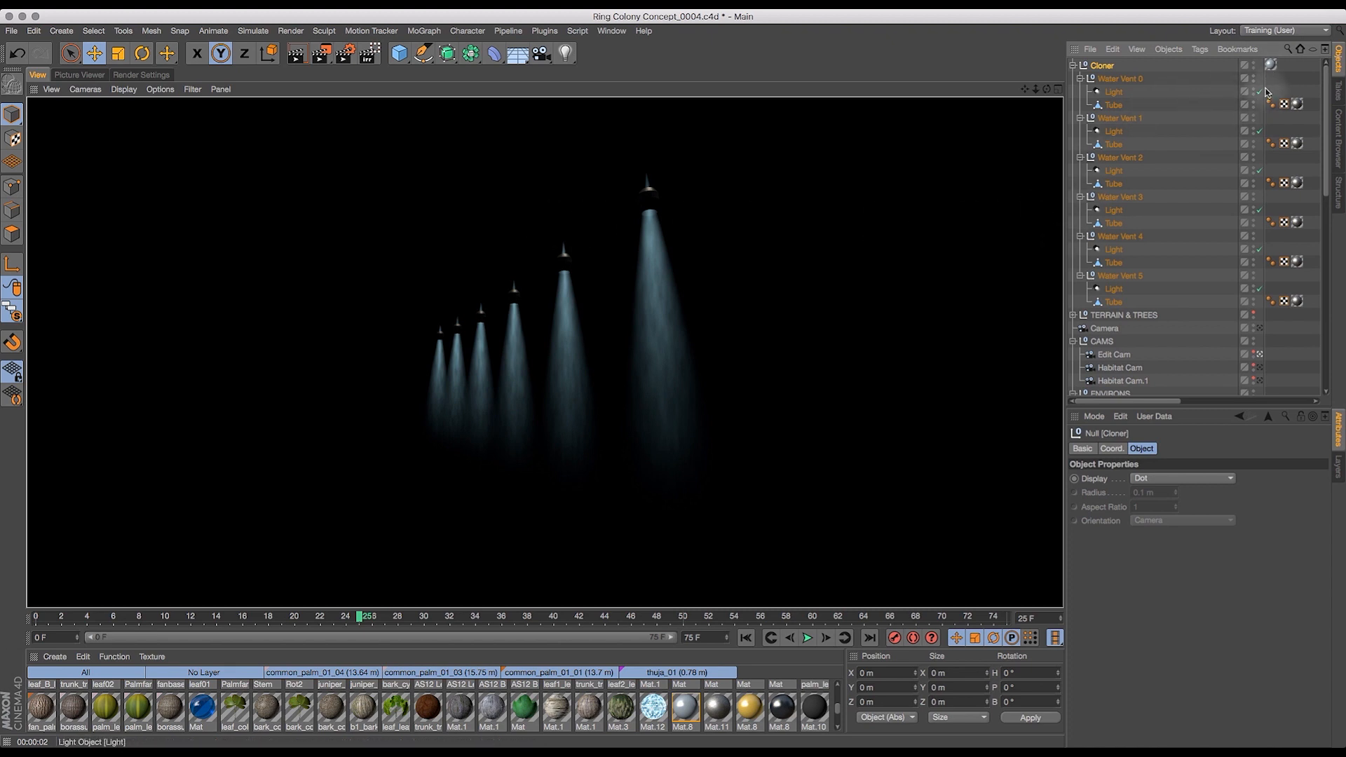
click(1270, 65)
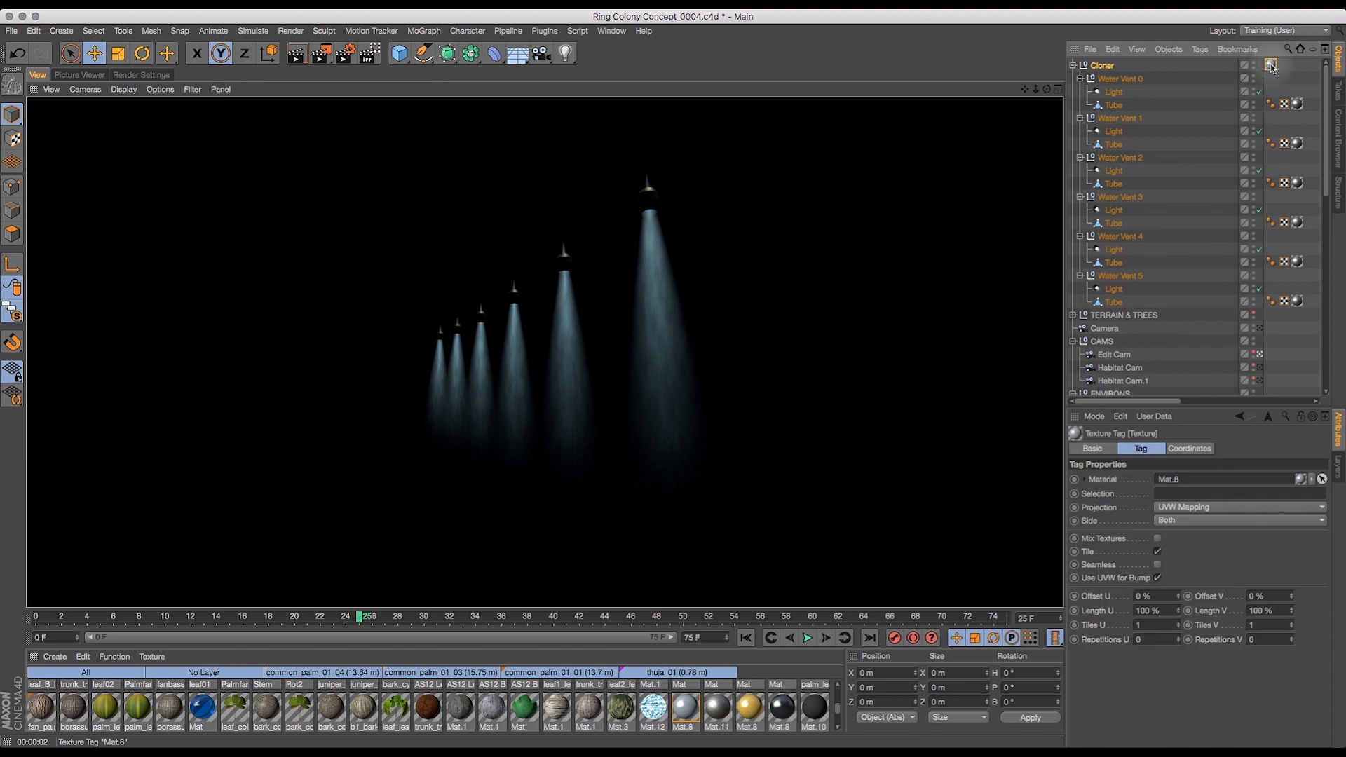
key(BackSpace)
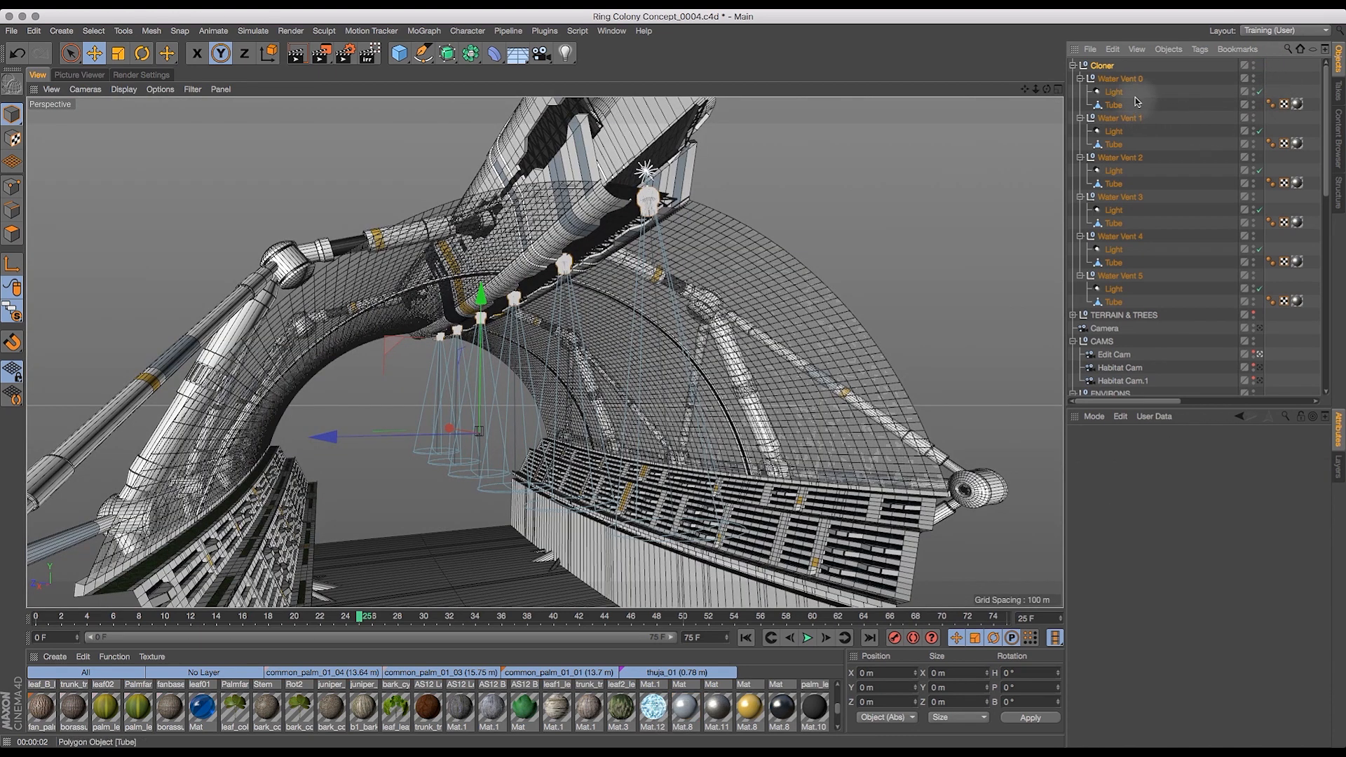
- Select the Light in all six water vents and set their color to H 196°, S 28%, V 75%
click(1114, 93)
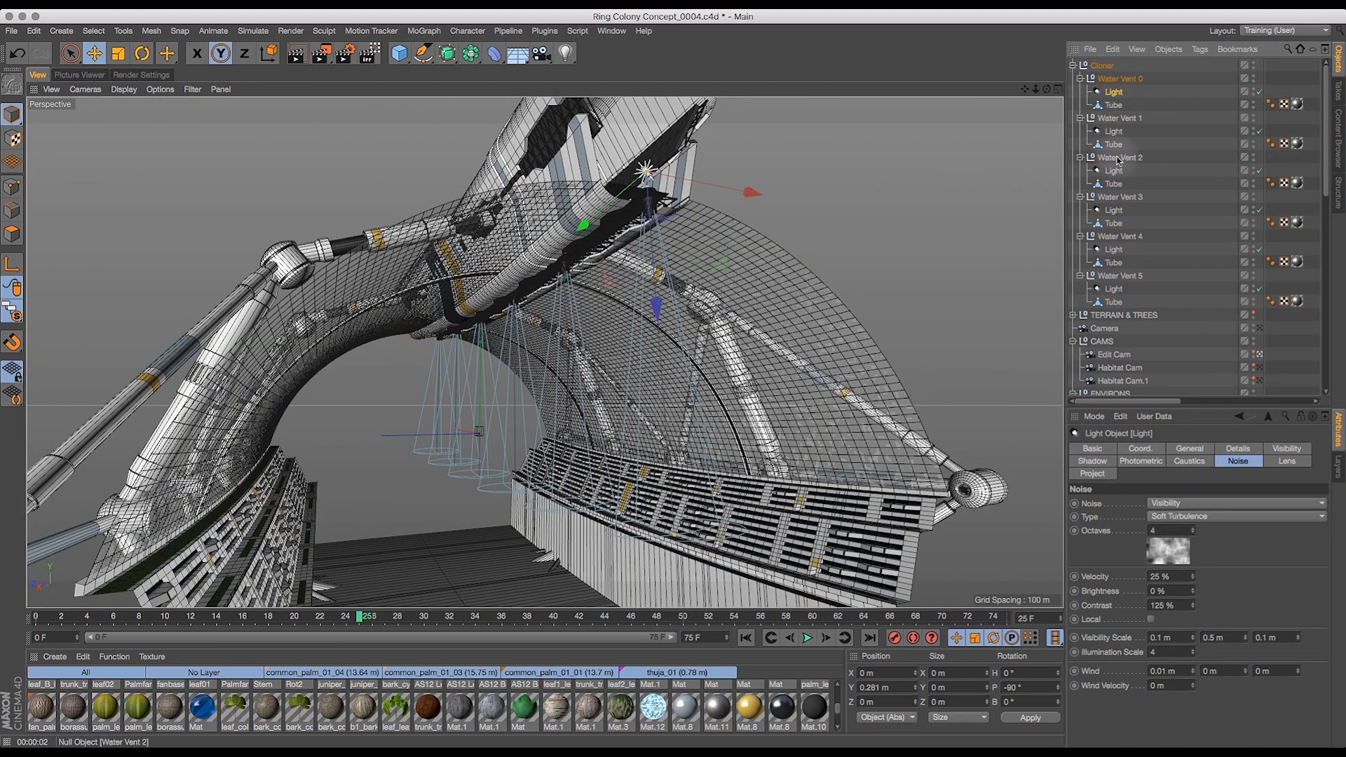
super+click(1114, 131)
super+click(1114, 171)
super+click(1114, 210)
super+click(1114, 250)
super+click(1114, 289)
click(1188, 449)
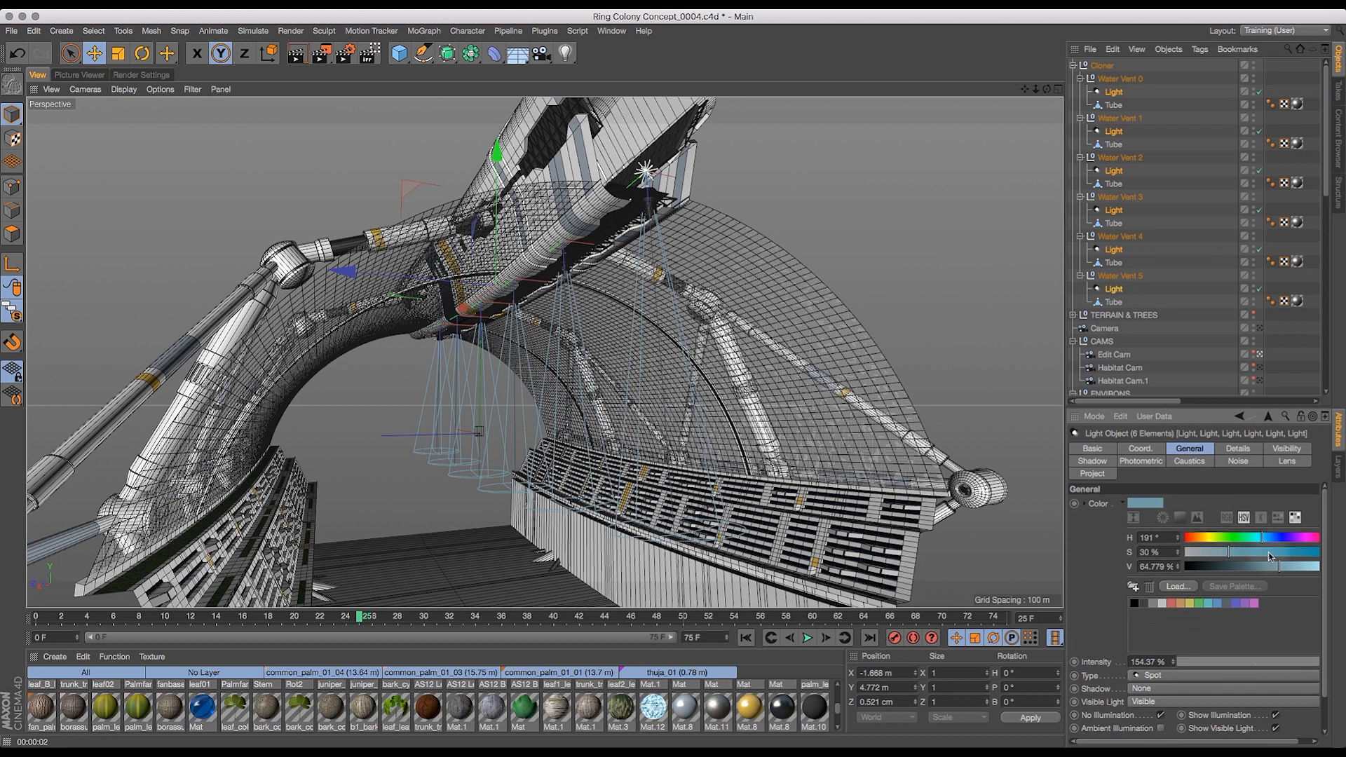
drag(1285, 568, 1294, 570)
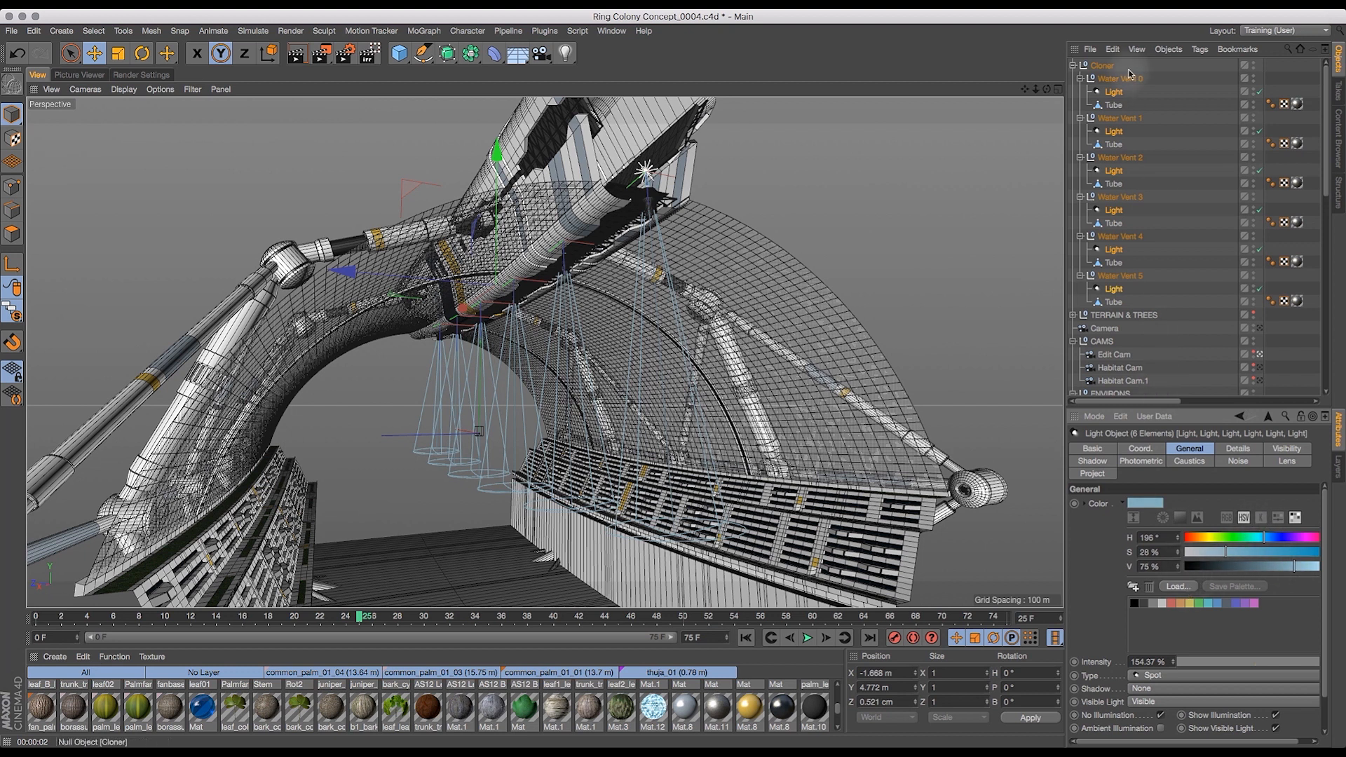
- Set the six vent lights' noise brightness to -10% and noise contrast to 140%
click(1237, 462)
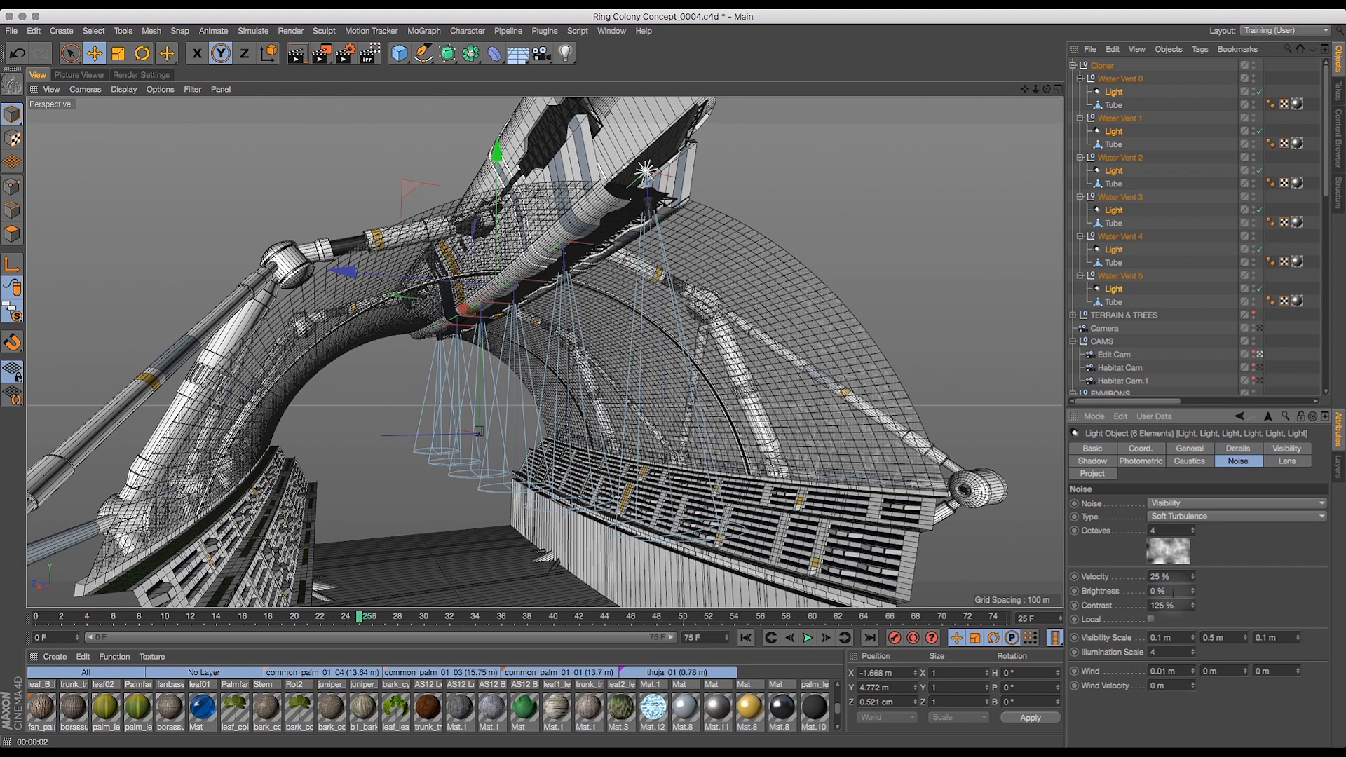
double_click(1173, 590)
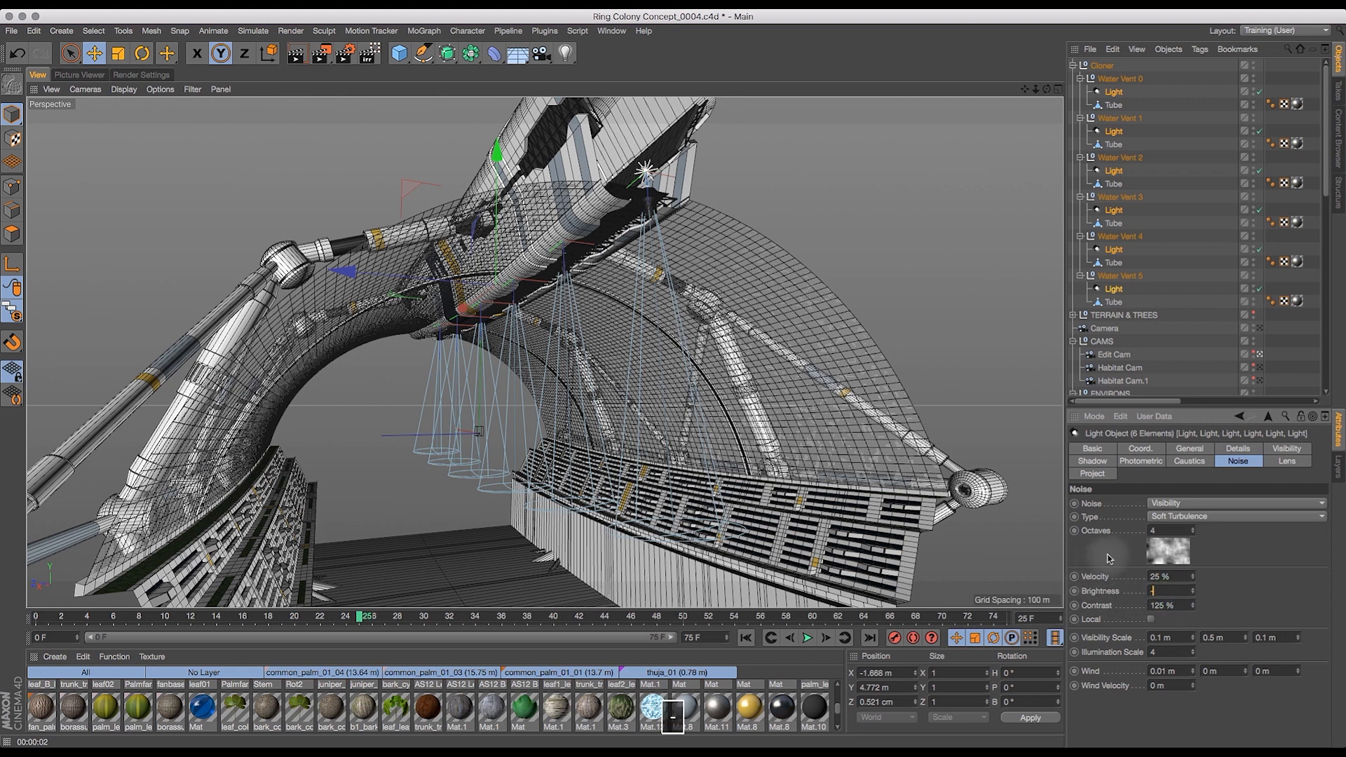
text(0)
key(Return)
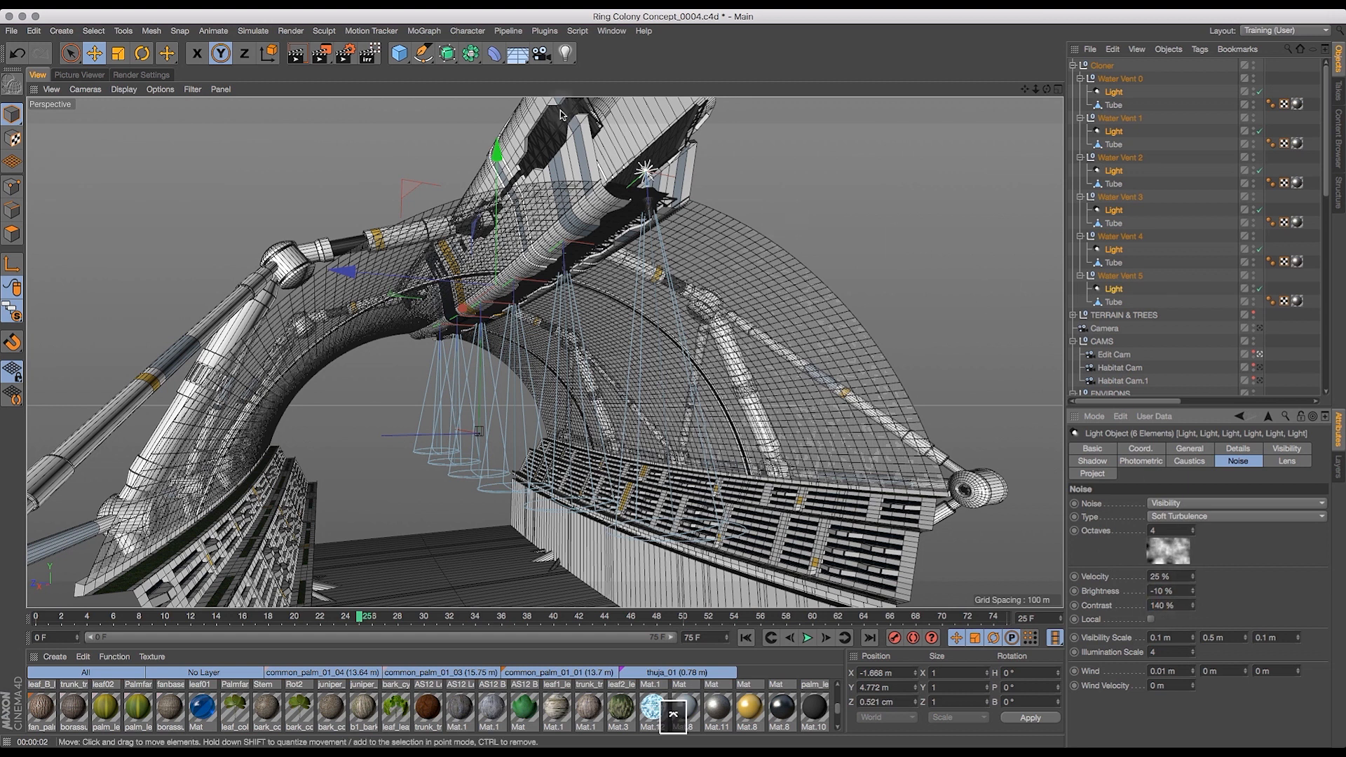
- Select the Cloner null and render only its active objects to check the new light color and noise
click(1114, 67)
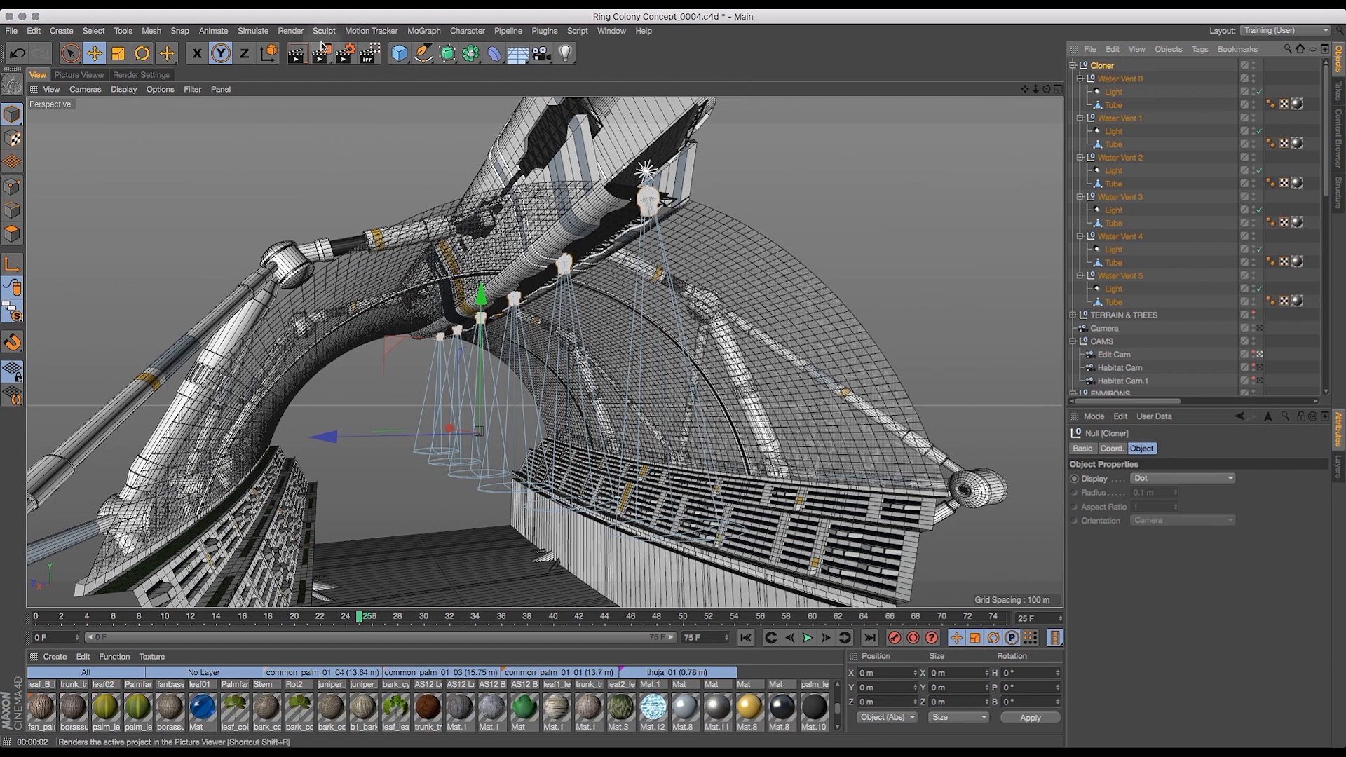
click(298, 33)
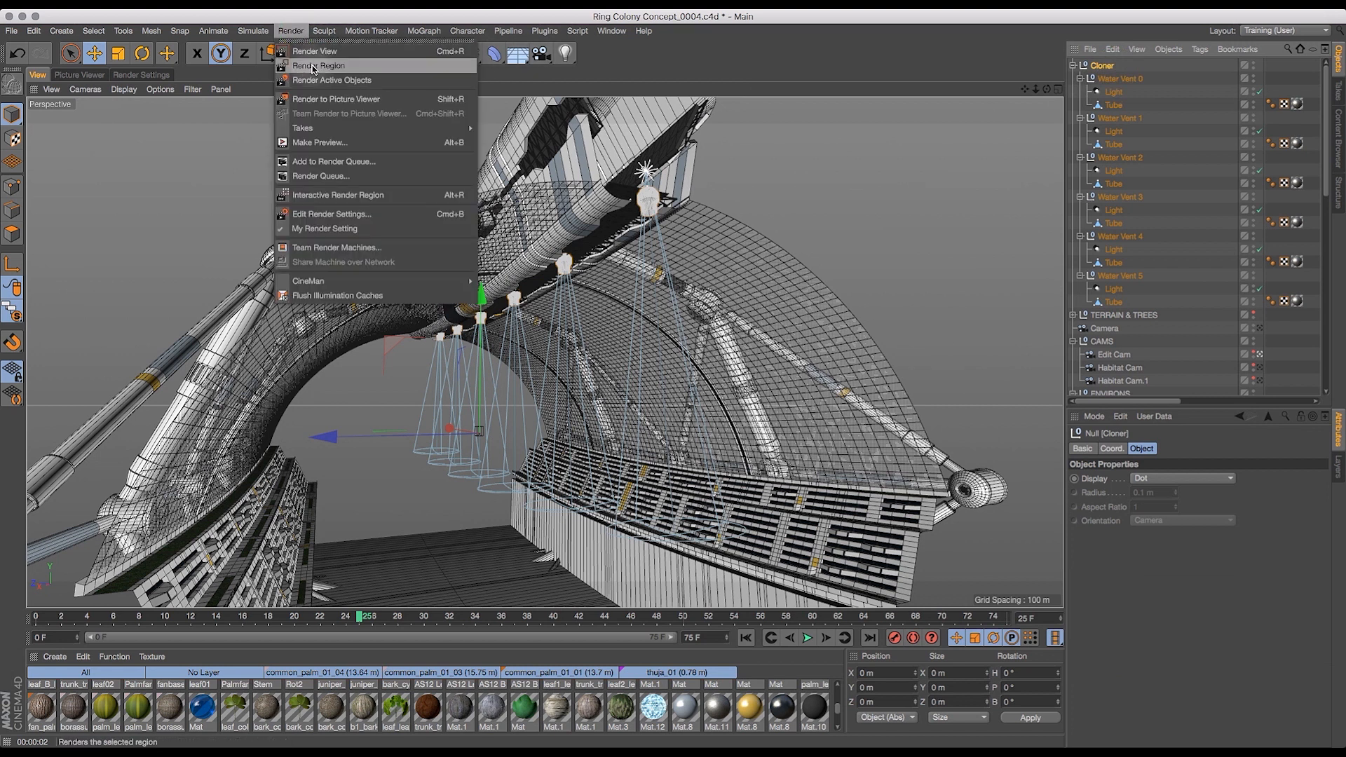
click(308, 51)
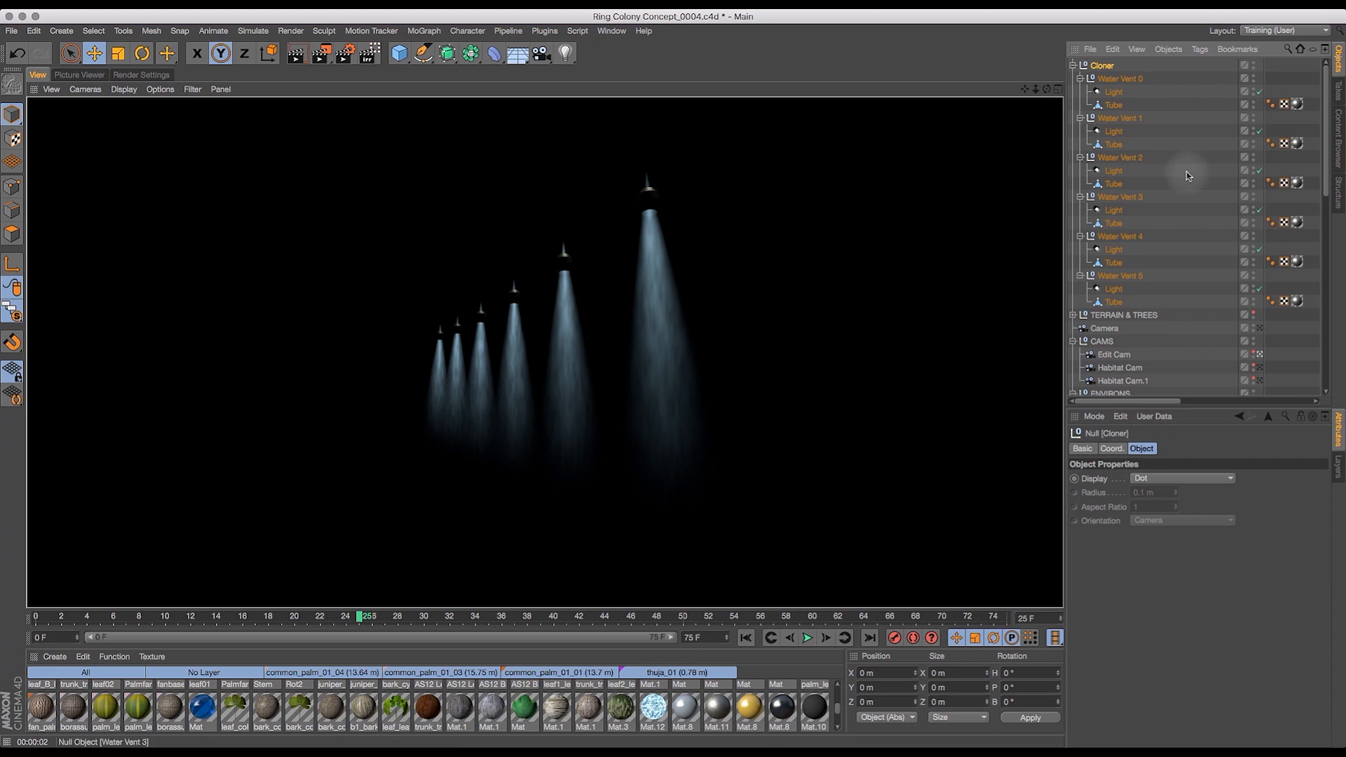
- Select the Light in all six water vents and set their noise brightness to -25%
click(1114, 131)
super+click(1114, 92)
super+click(1115, 172)
super+click(1115, 209)
super+click(1115, 249)
super+click(1116, 290)
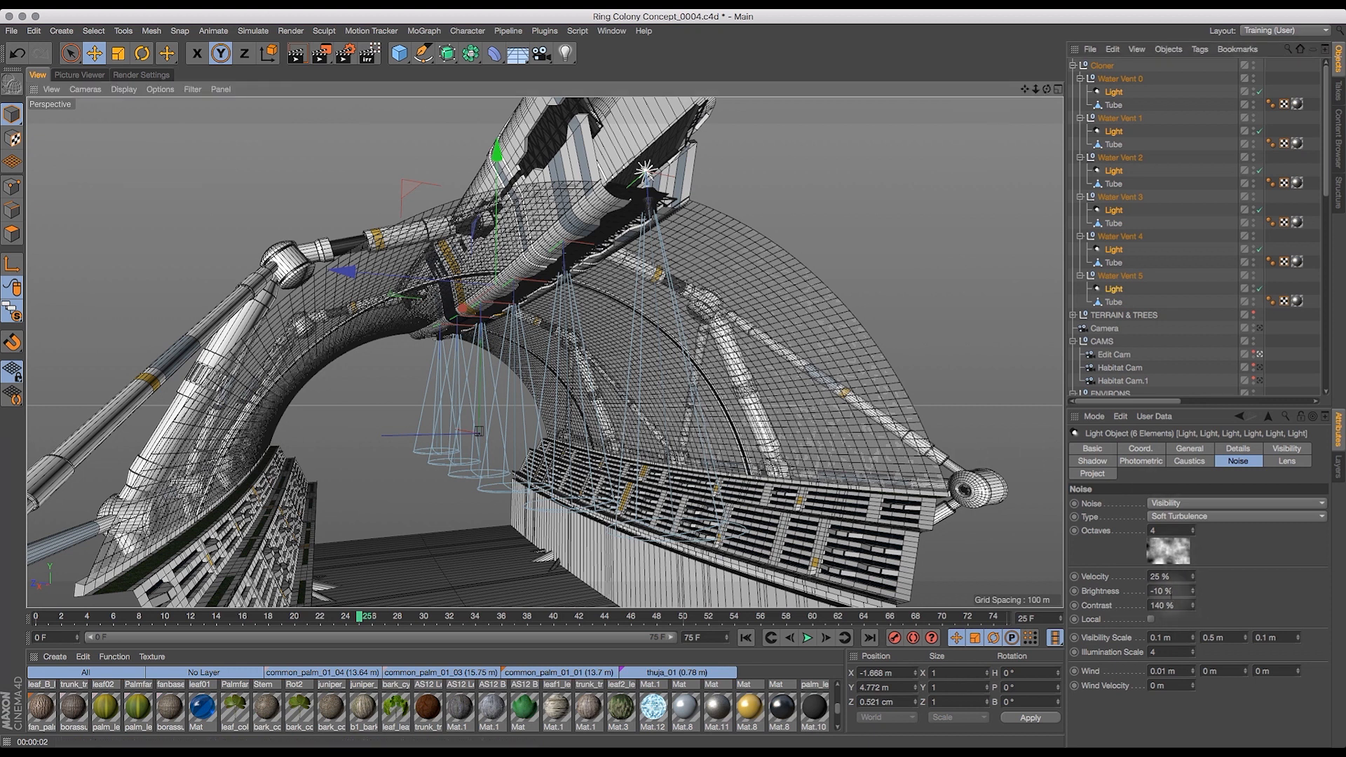
click(1168, 591)
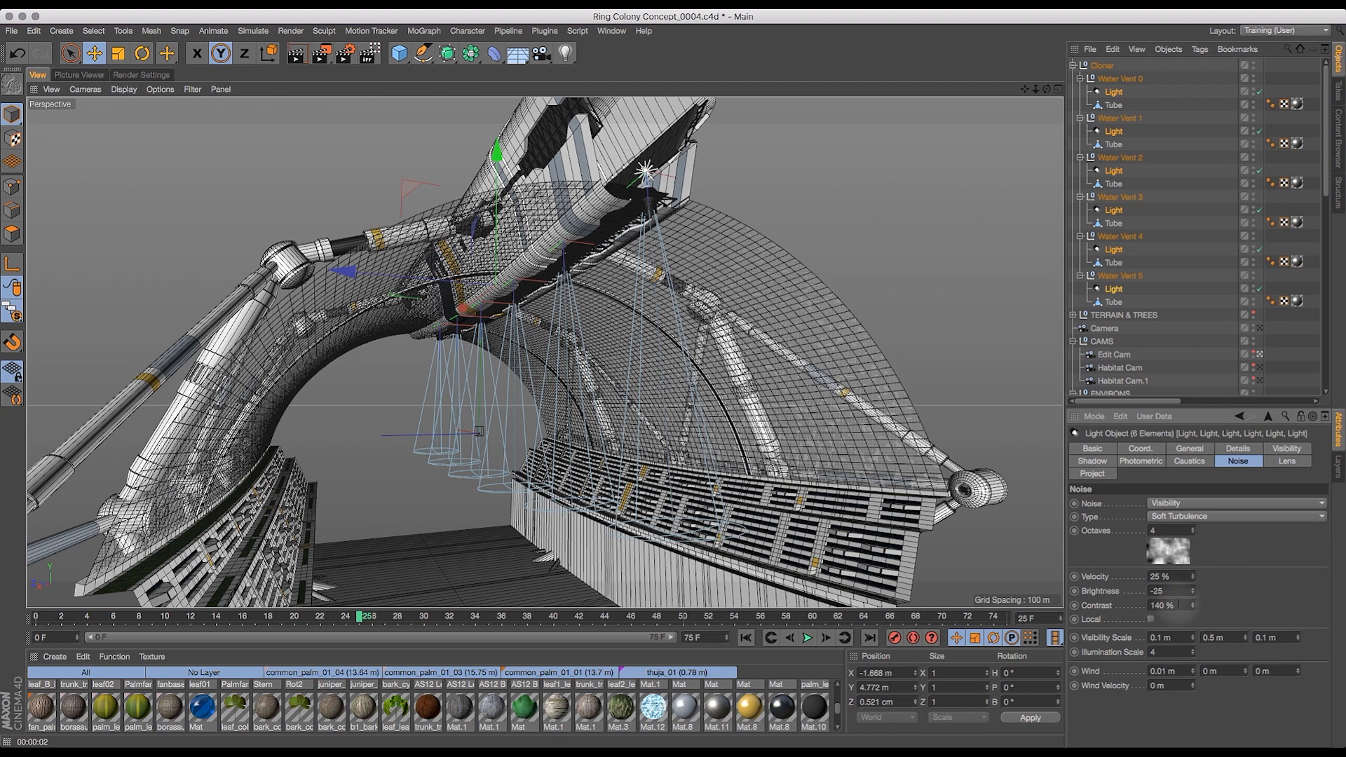
key(Return)
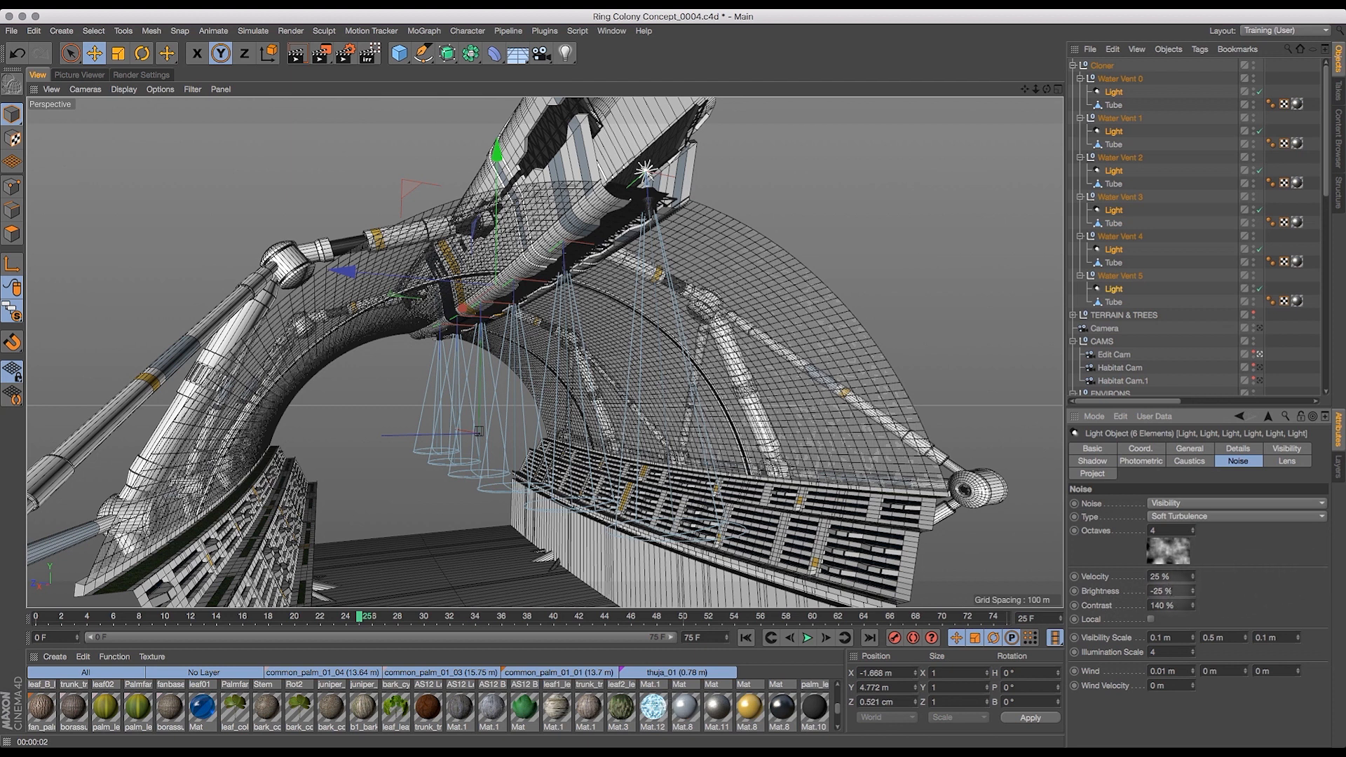
- Set the general intensity of the six vent lights to 120%
click(1194, 450)
double_click(1148, 662)
text(120)
key(Return)
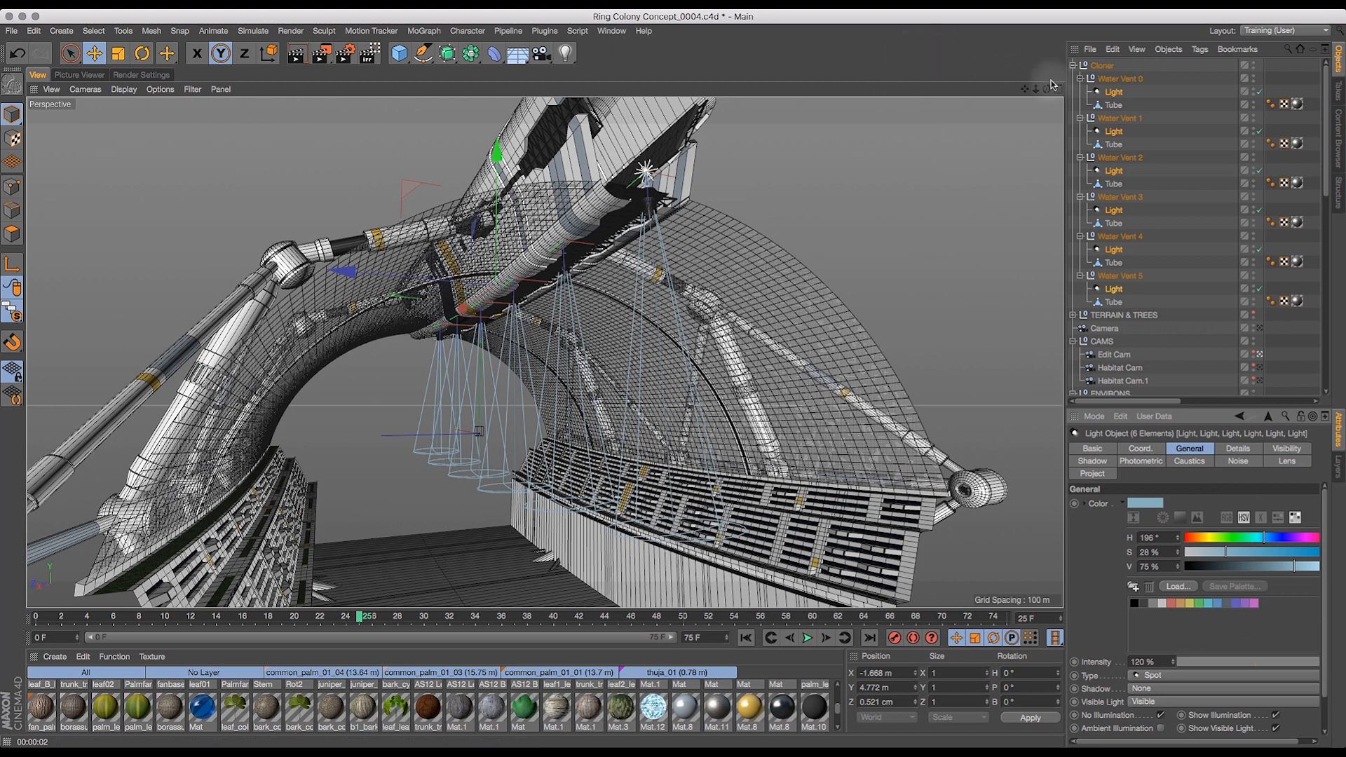
- Add a new MoGraph Cloner object to the scene
key(ctrl+z)
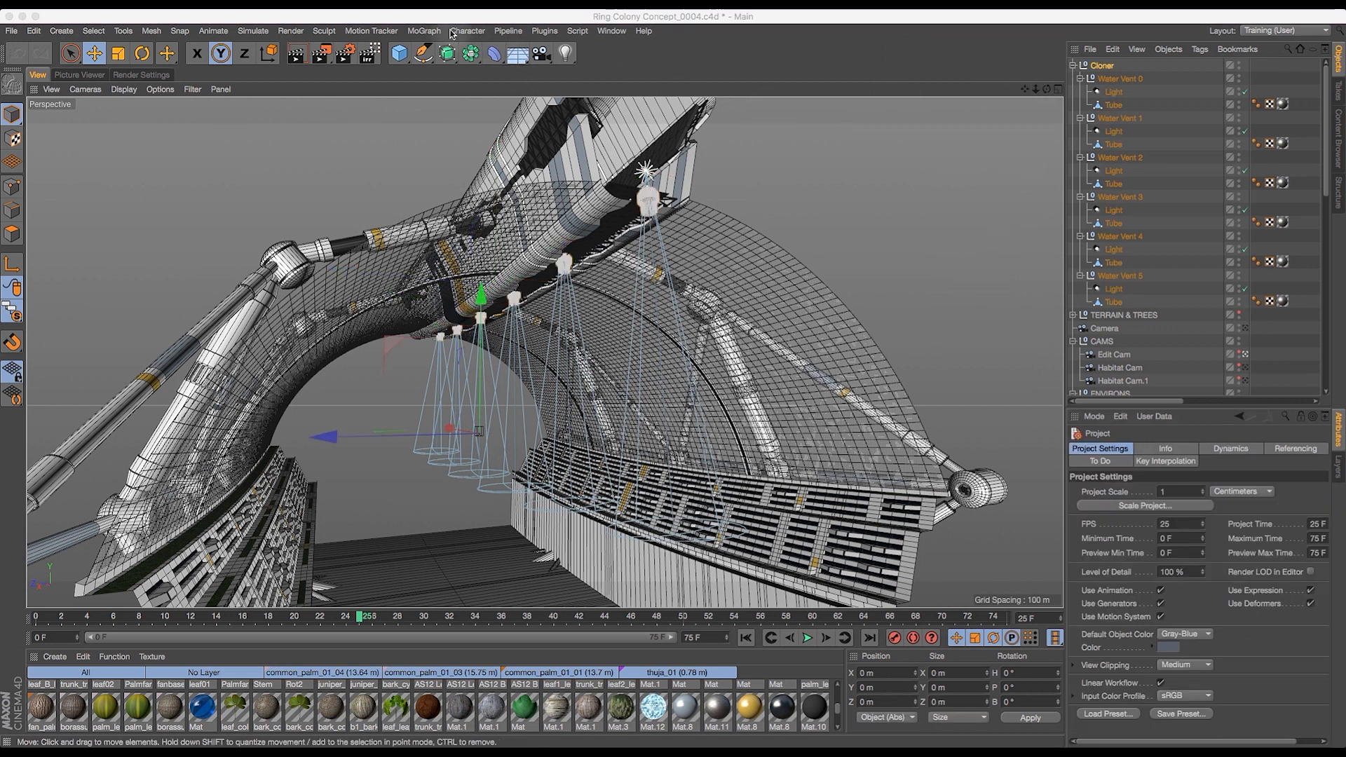
click(421, 31)
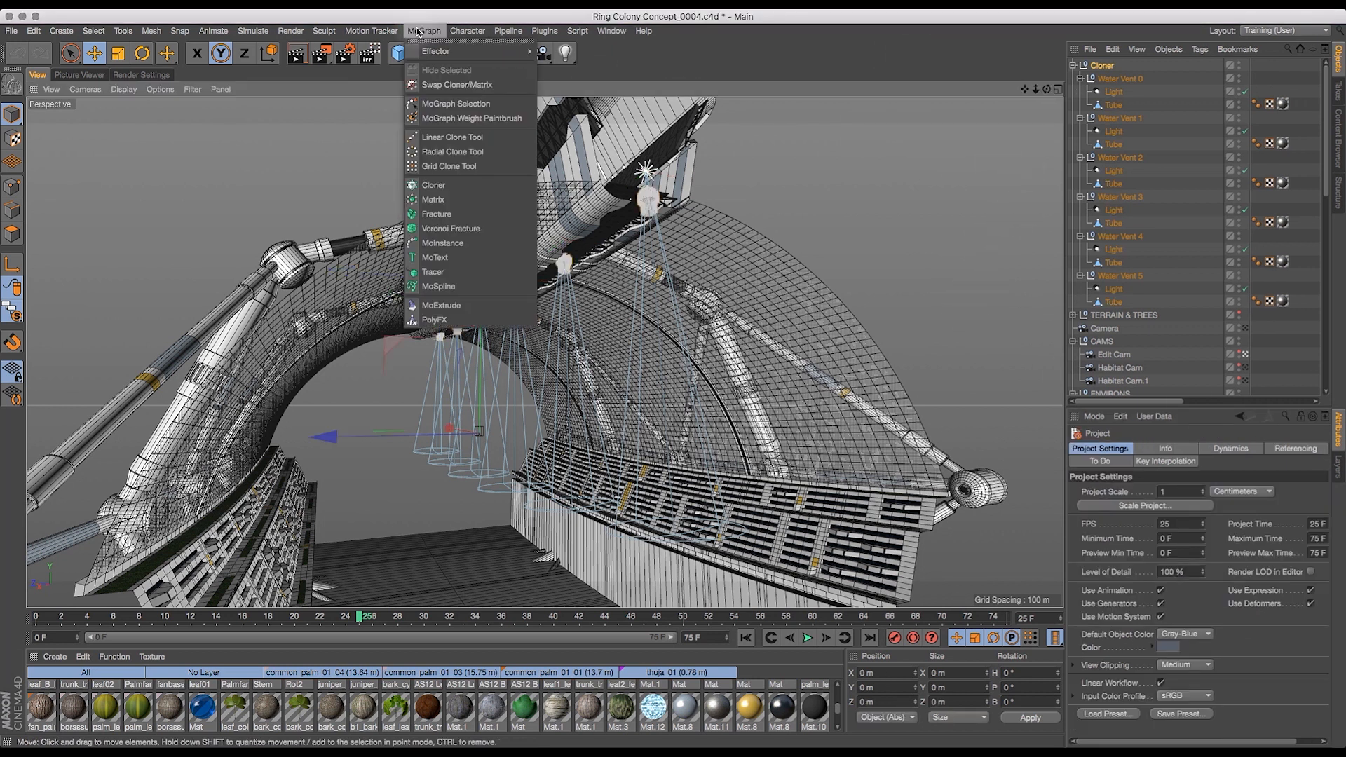
click(433, 185)
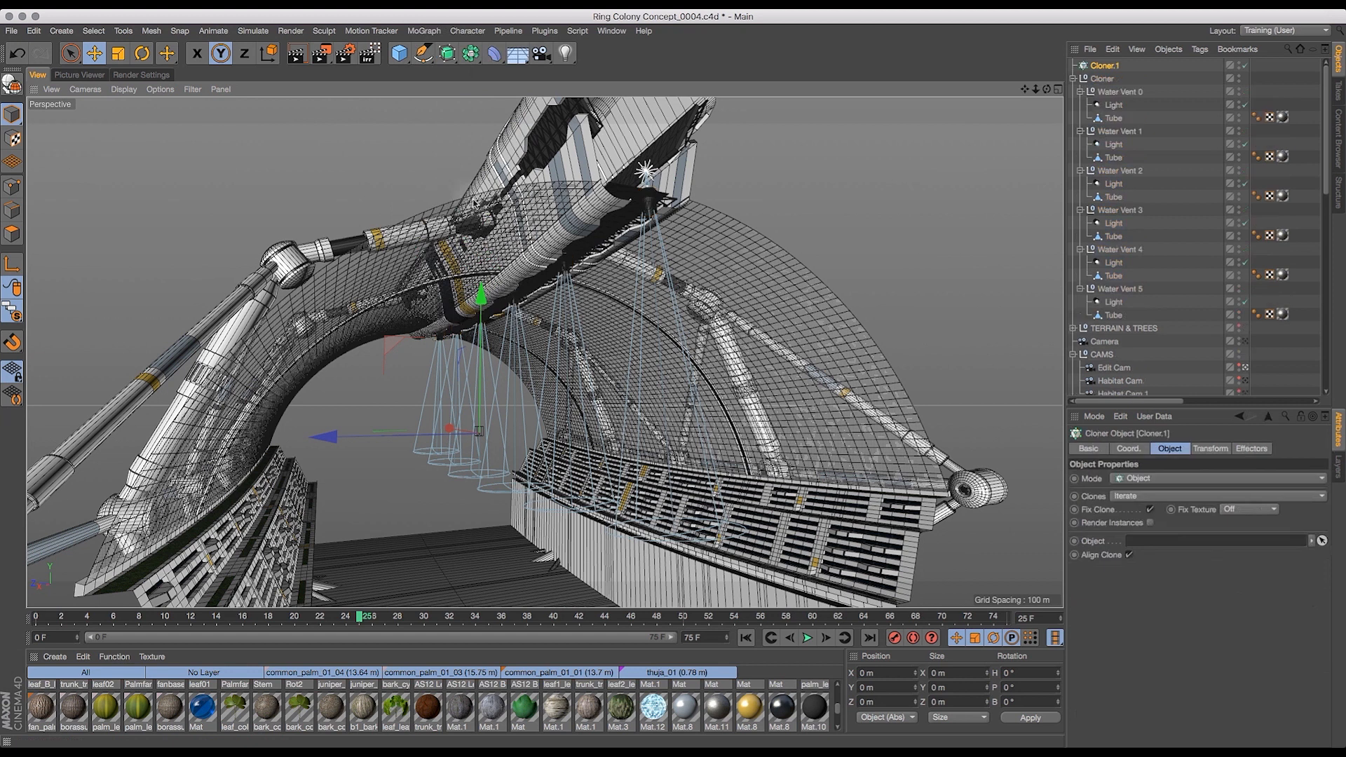
- Rename the new Cloner object as Vapour Vent Cloner
double_click(1106, 65)
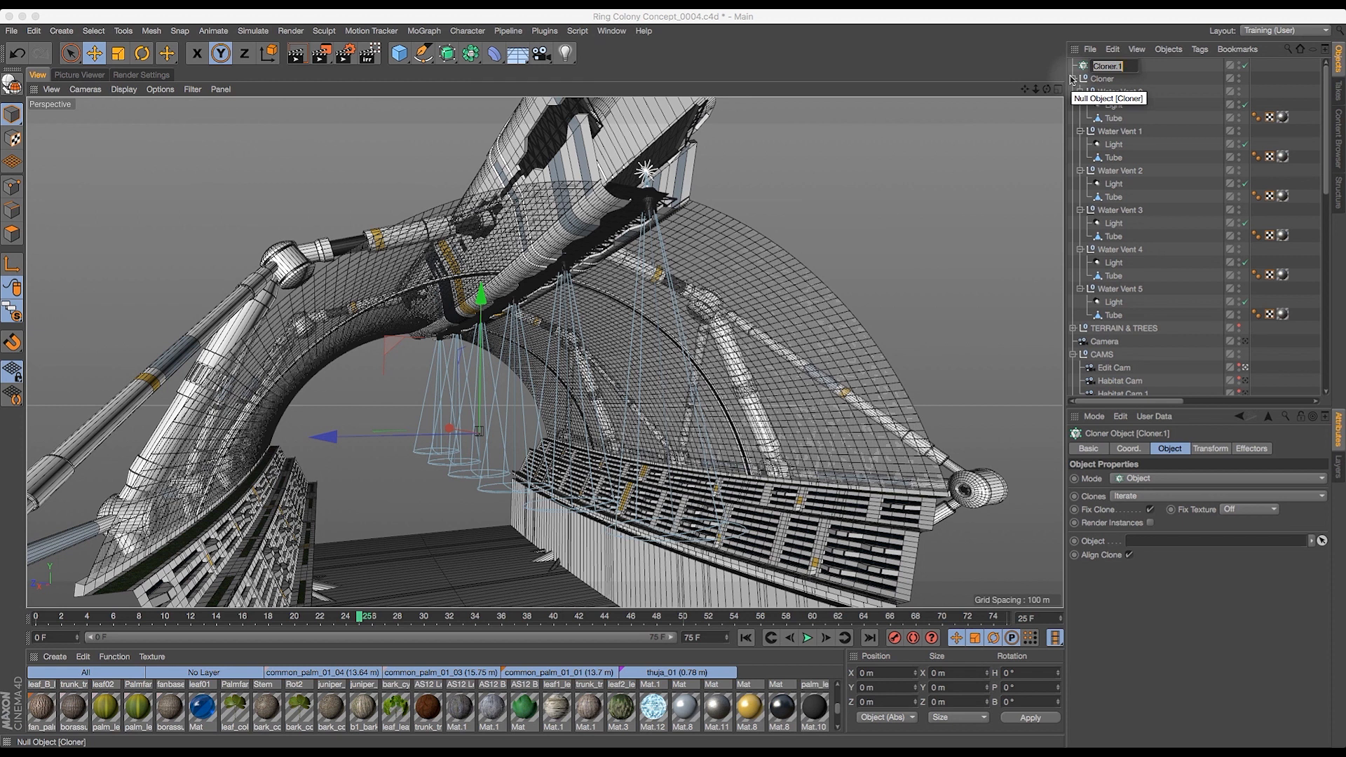
text(Vapou)
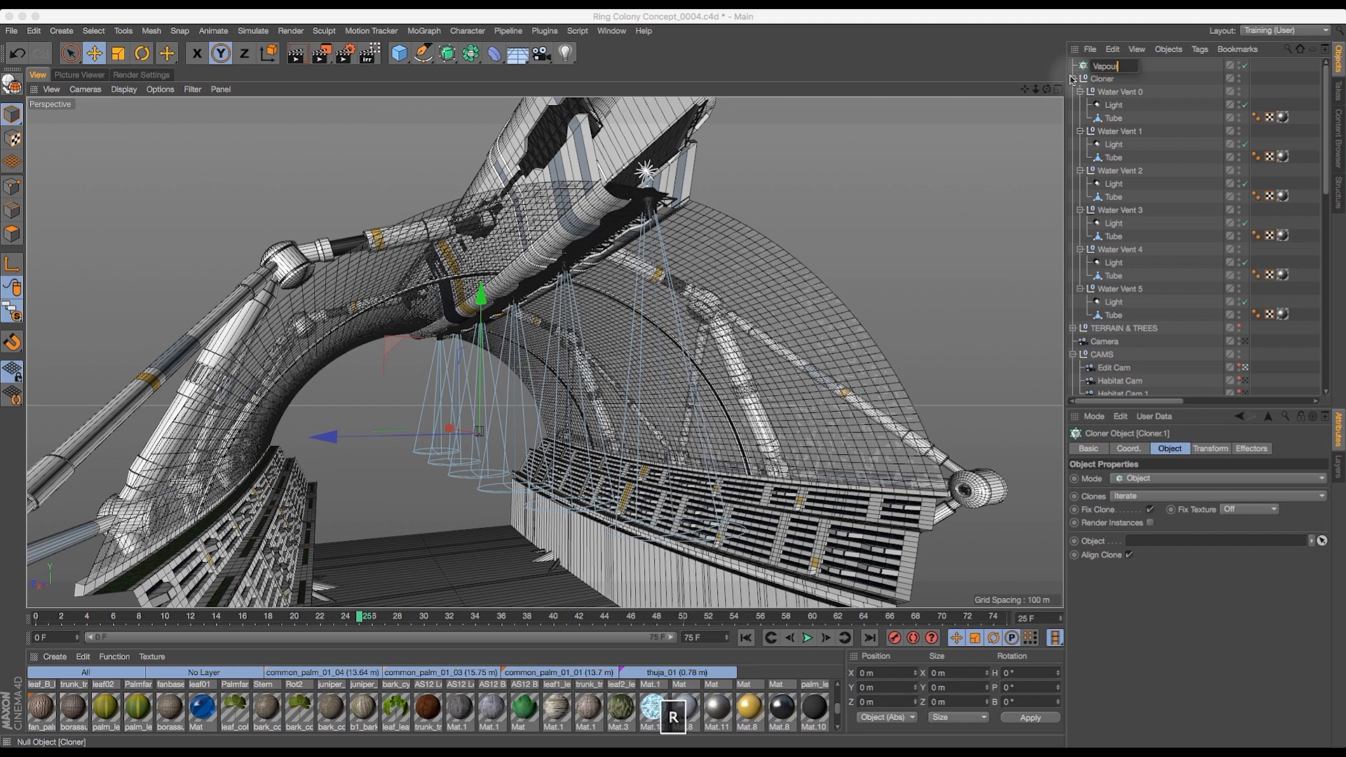
text(r Vent )
text(Cl)
text(oner)
key(Return)
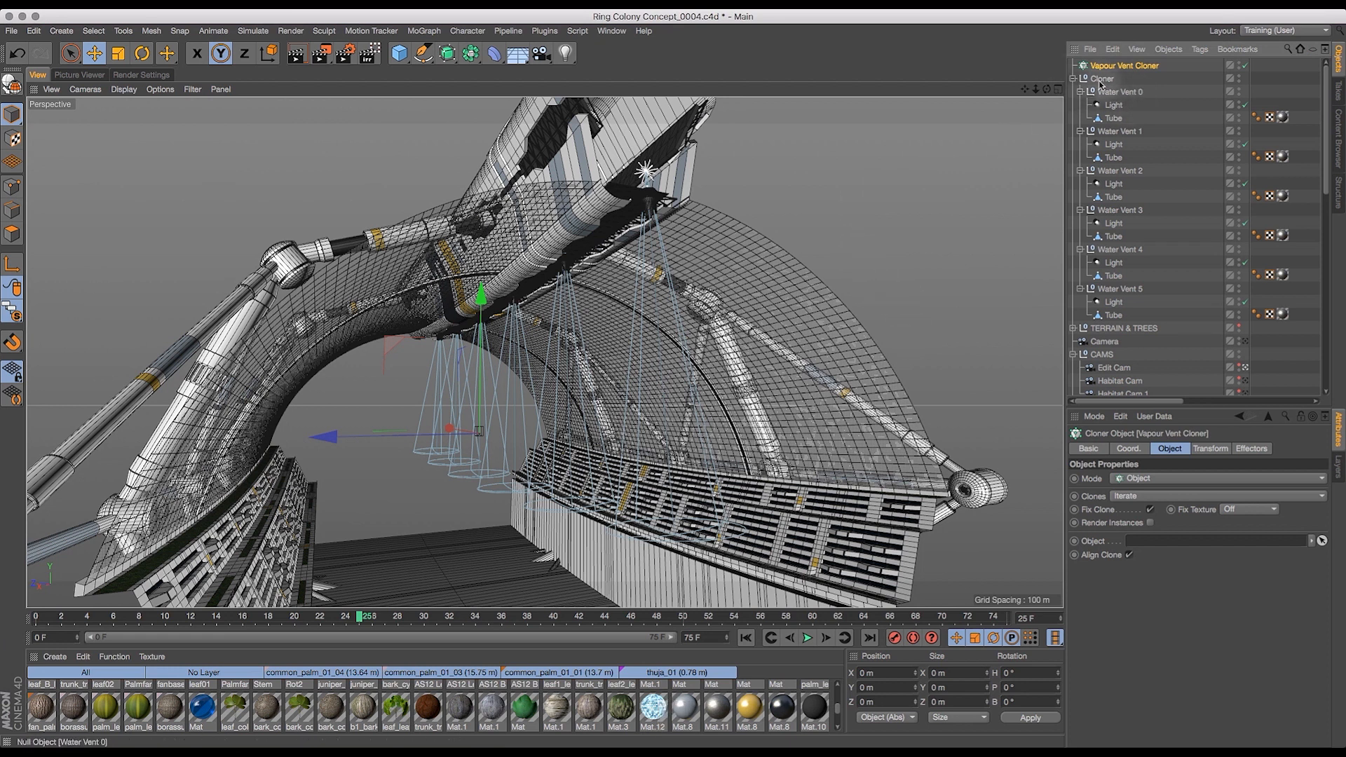
- Make the Cloner null holding the six water vents a child of the Vapour Vent Cloner
drag(1109, 67, 1111, 67)
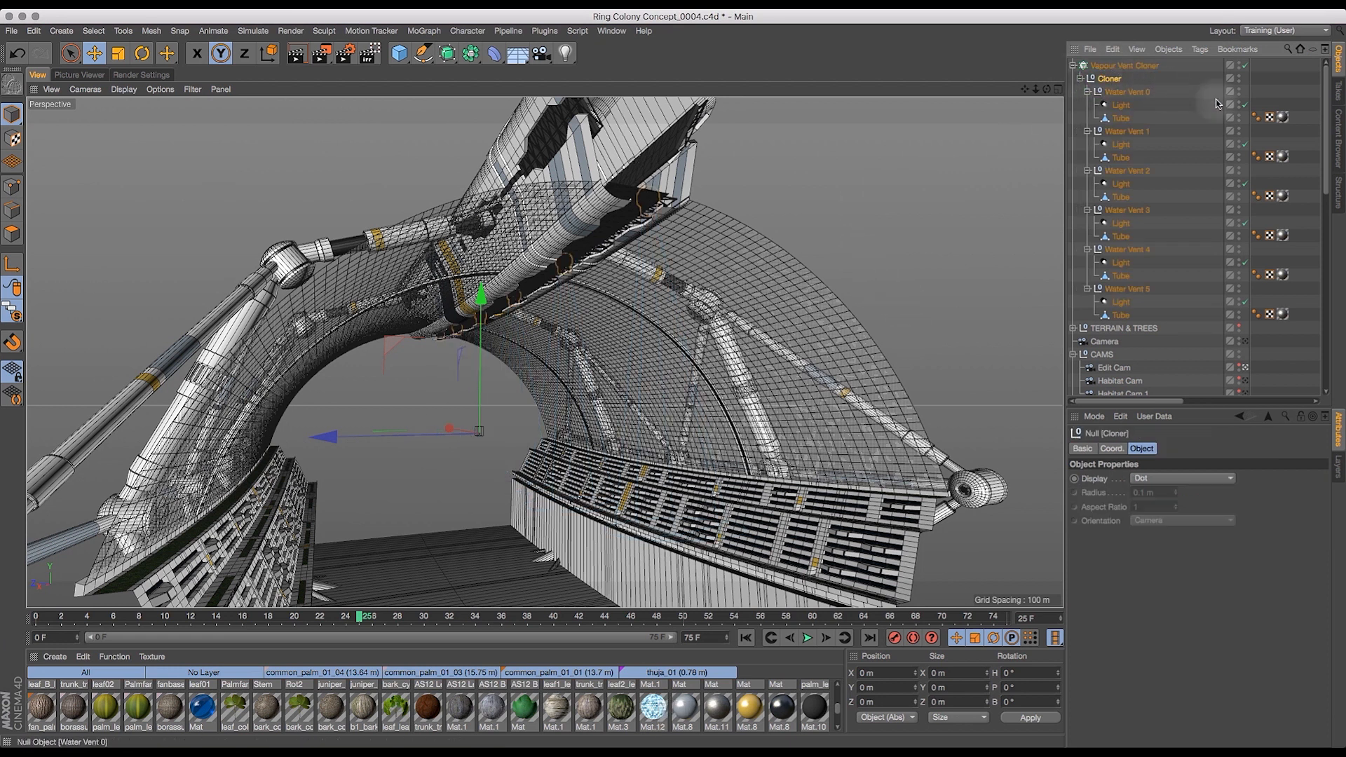
click(1131, 68)
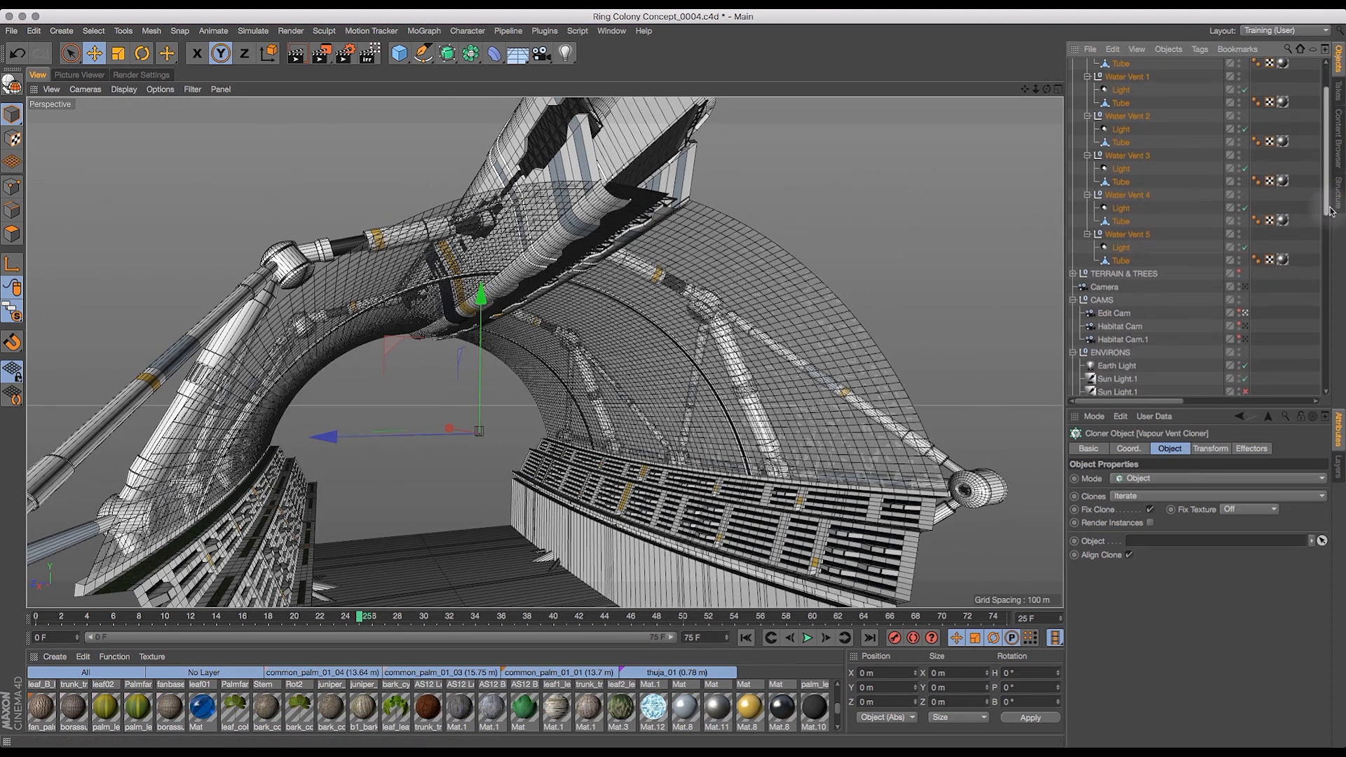
- Open a second floating attributes window and lock the docked attributes to the Main Cloner's settings for reference
click(611, 31)
click(646, 194)
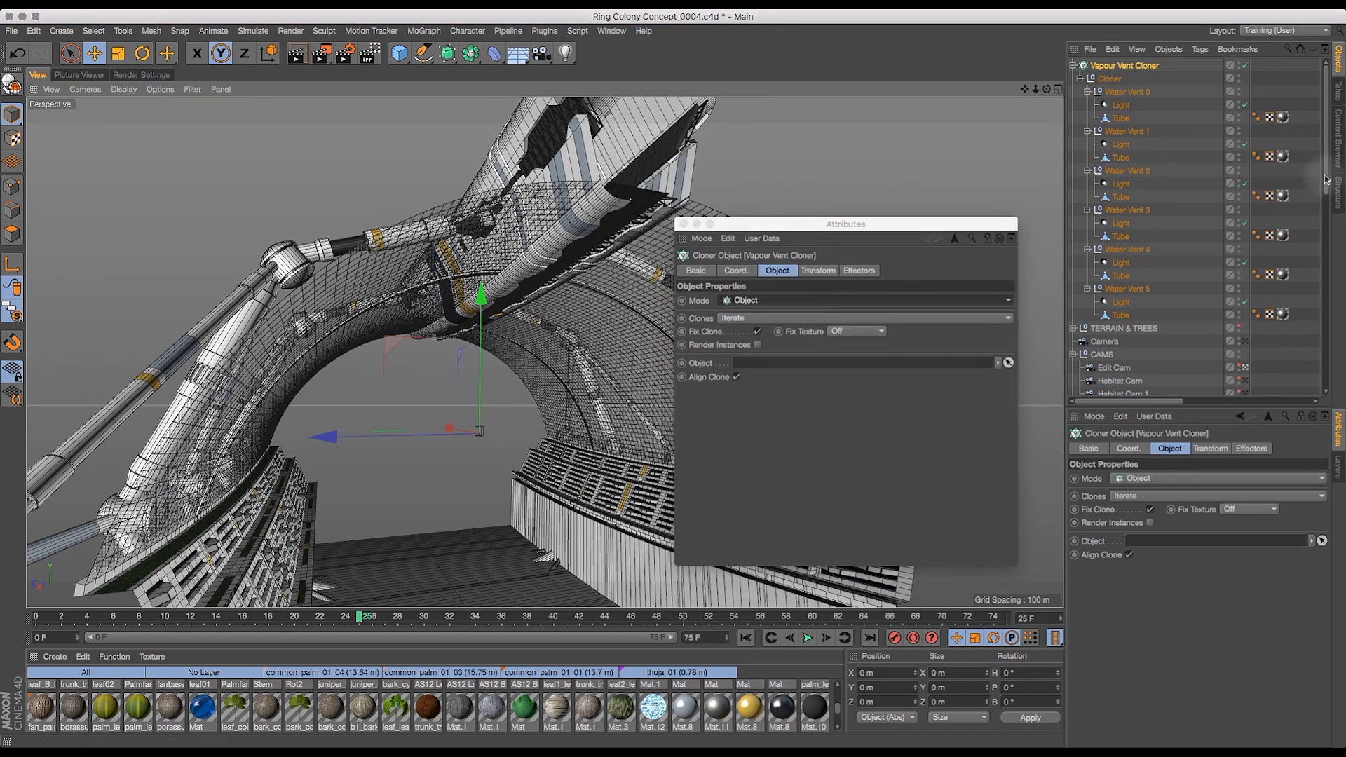
scroll(1287, 281, down, 10)
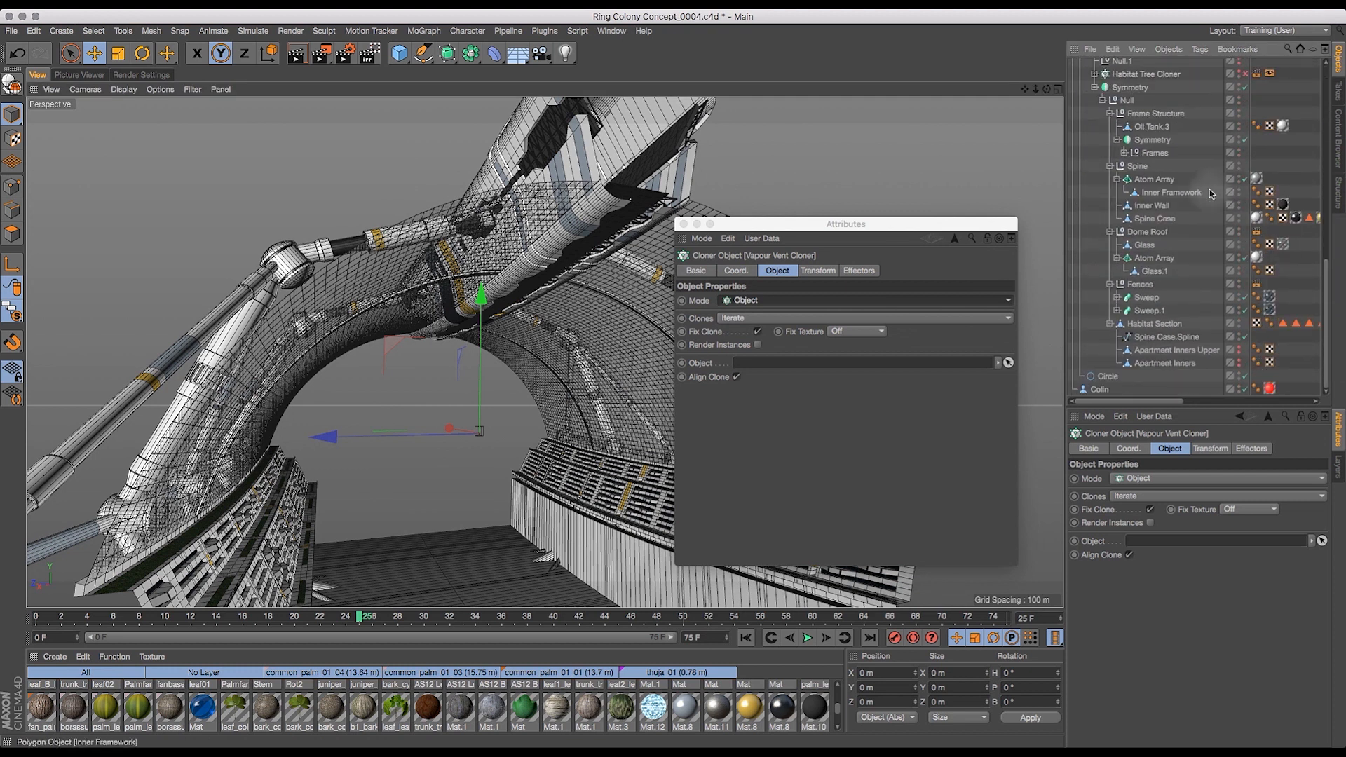
scroll(1330, 273, up, 3)
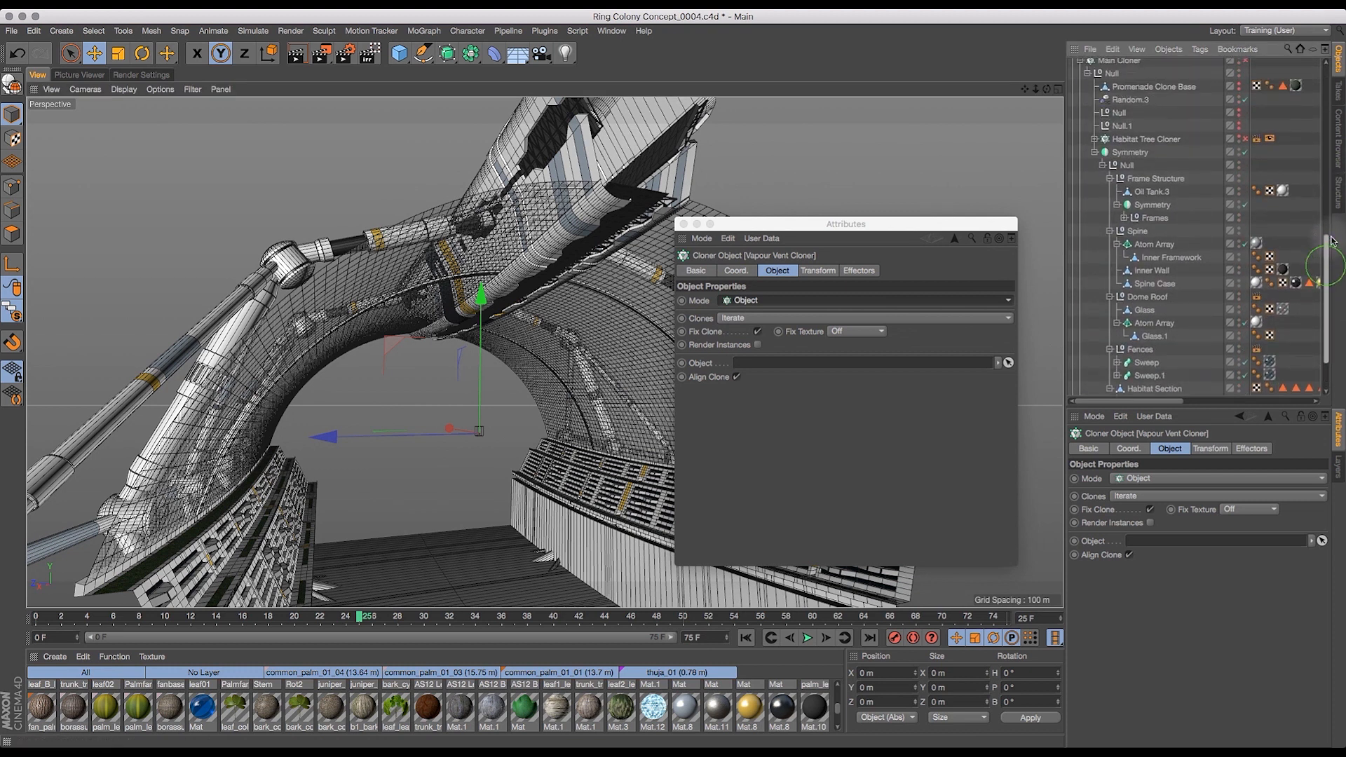
click(1125, 94)
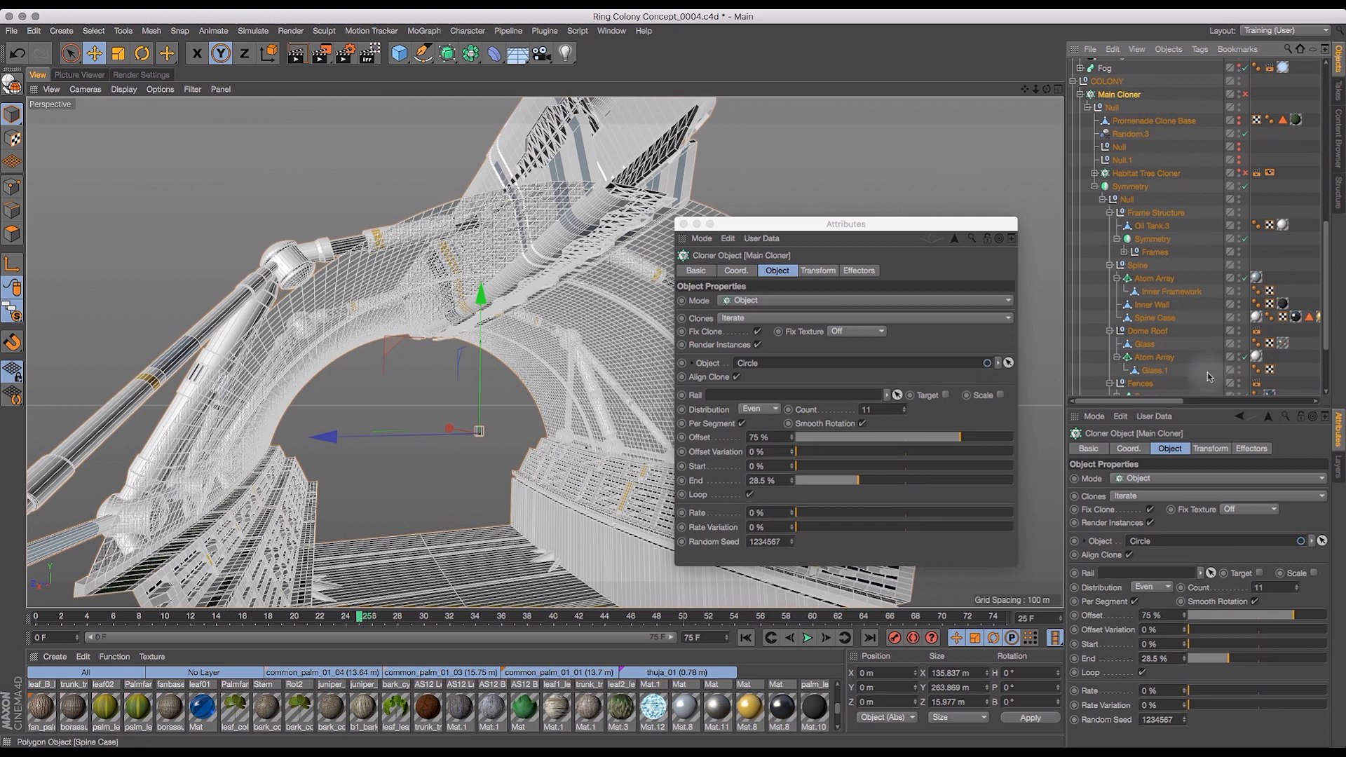
click(1301, 418)
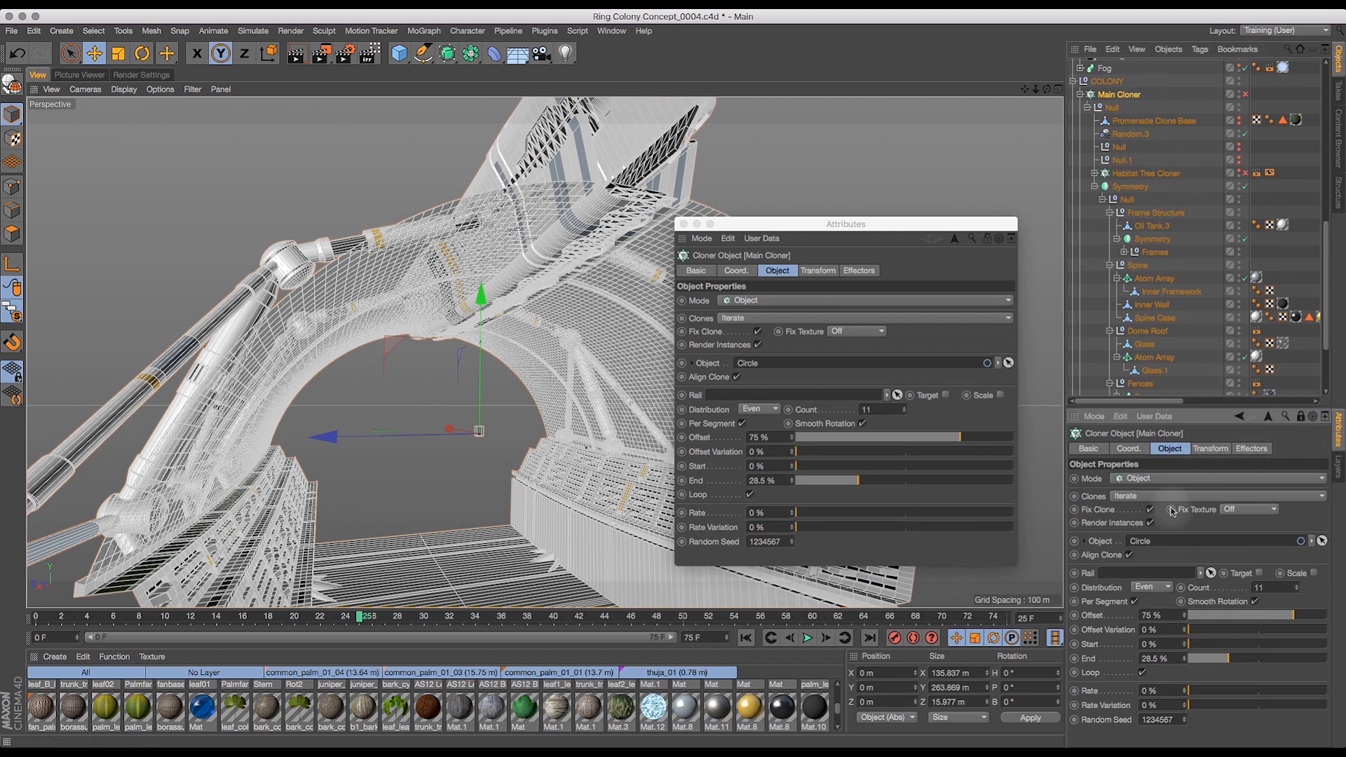
drag(921, 231, 907, 245)
- Assign the Circle spline as the object on which the Vapour Vent Cloner distributes its clones
click(1324, 134)
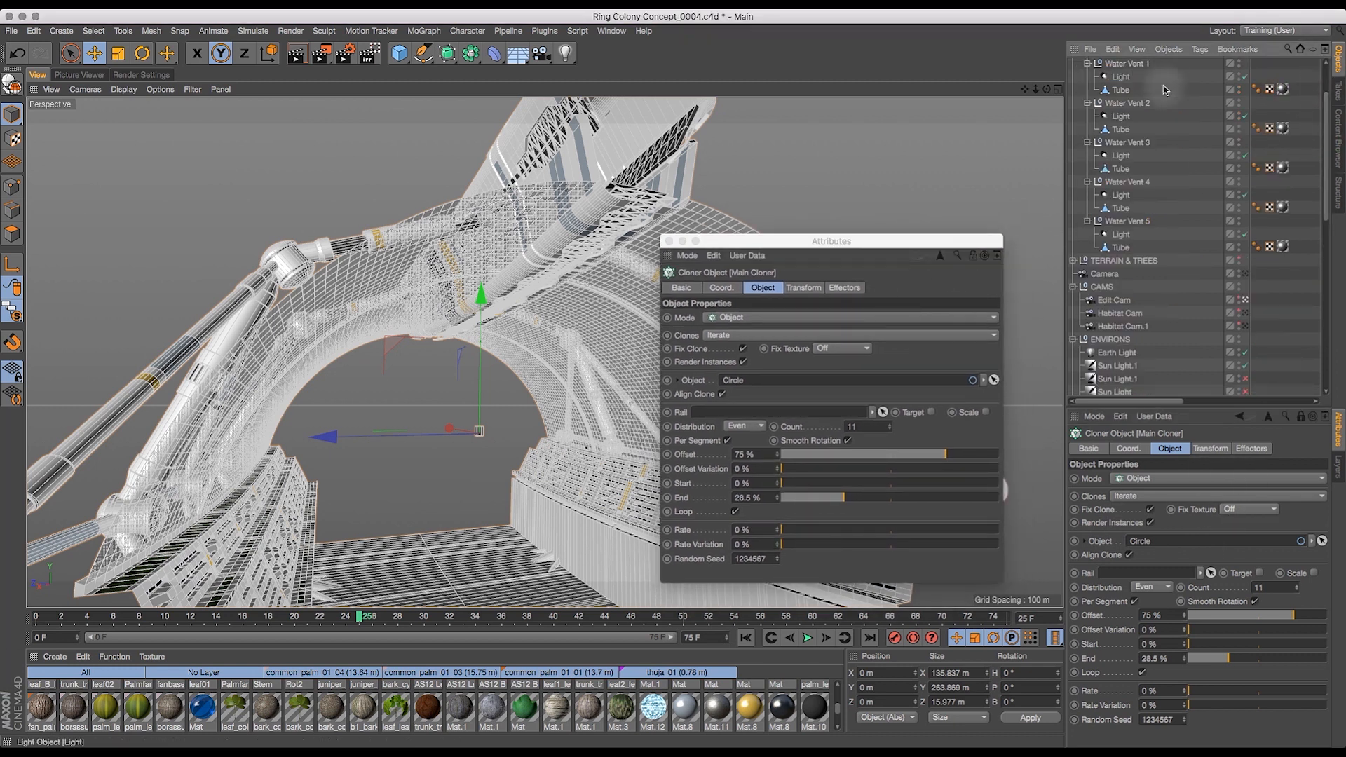
scroll(1153, 81, up, 3)
click(1123, 66)
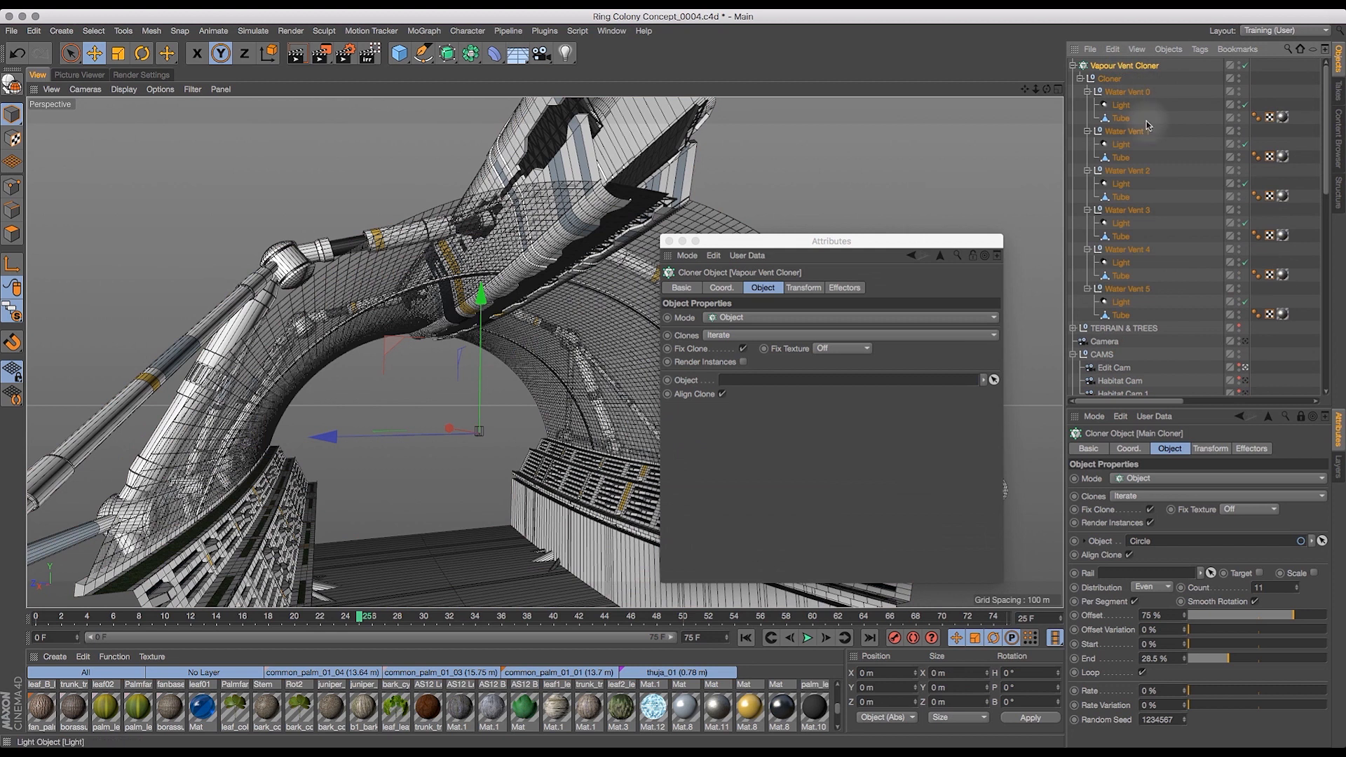
click(788, 303)
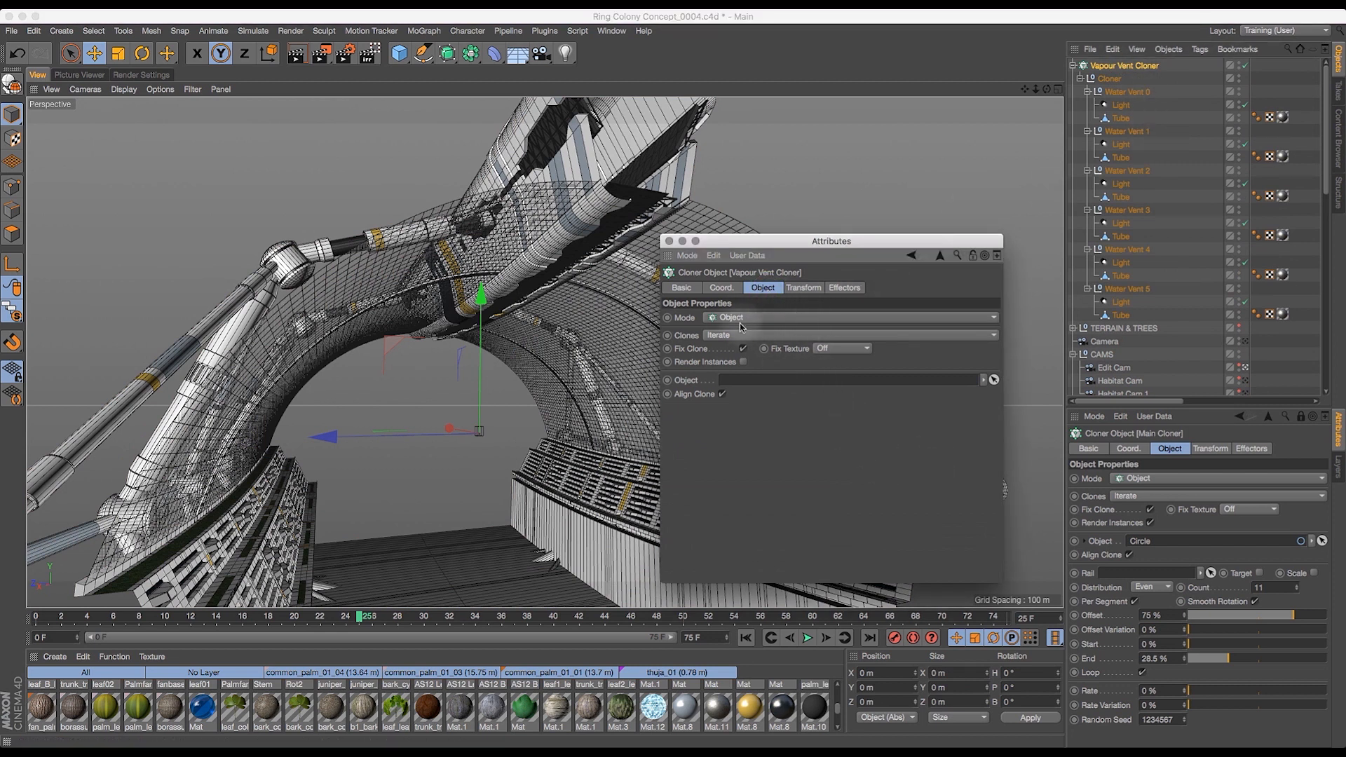
drag(1325, 162, 1324, 361)
drag(1106, 376, 900, 380)
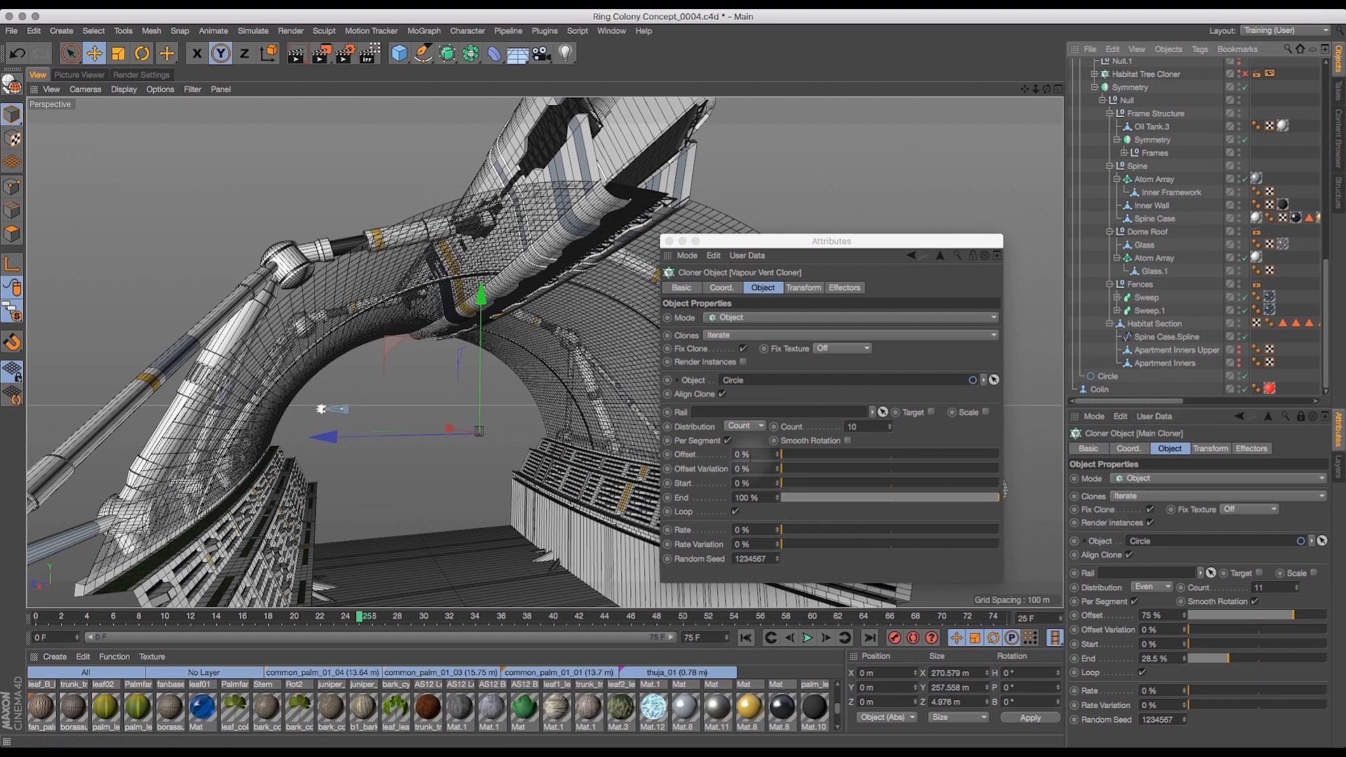
- Set the Vapour Vent Cloner's offset to 75%, end to 28.5%, distribution to Even and count to 11
click(742, 455)
text(75)
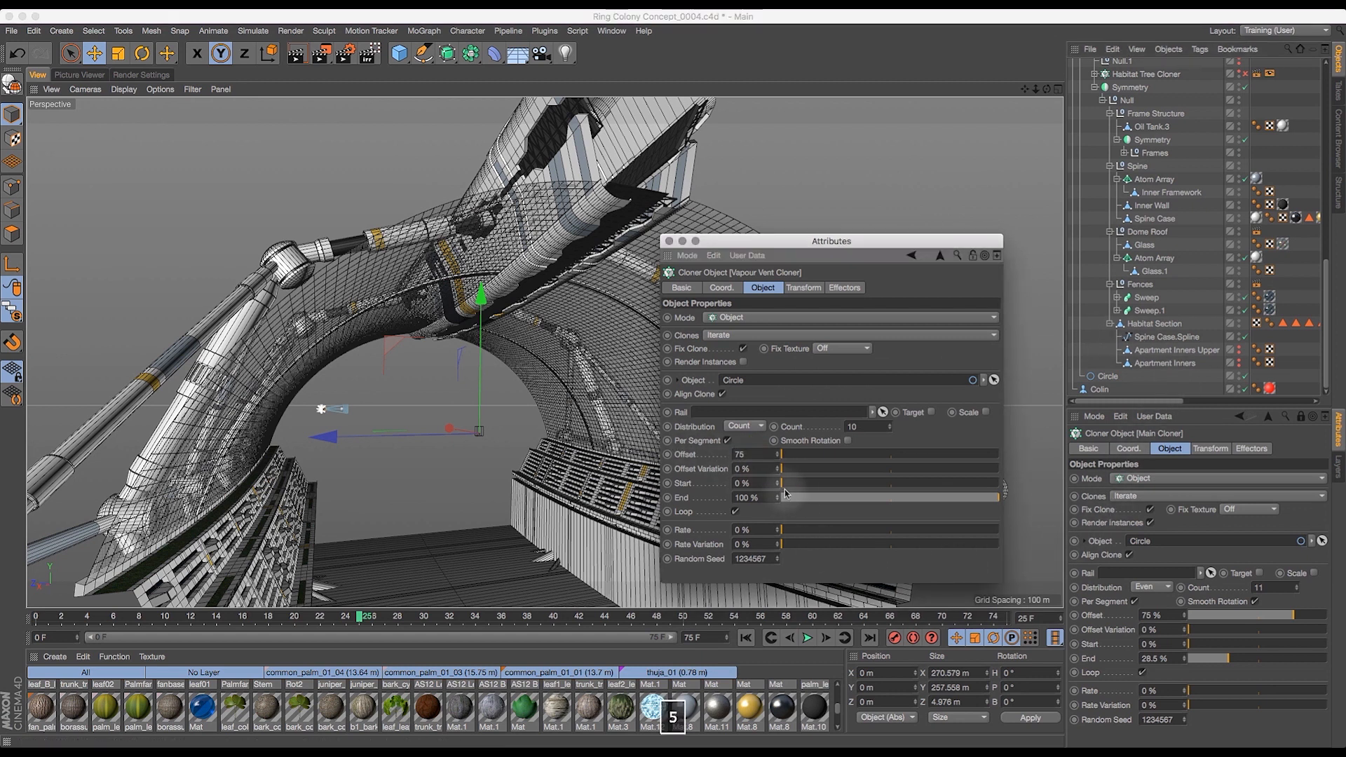
click(751, 497)
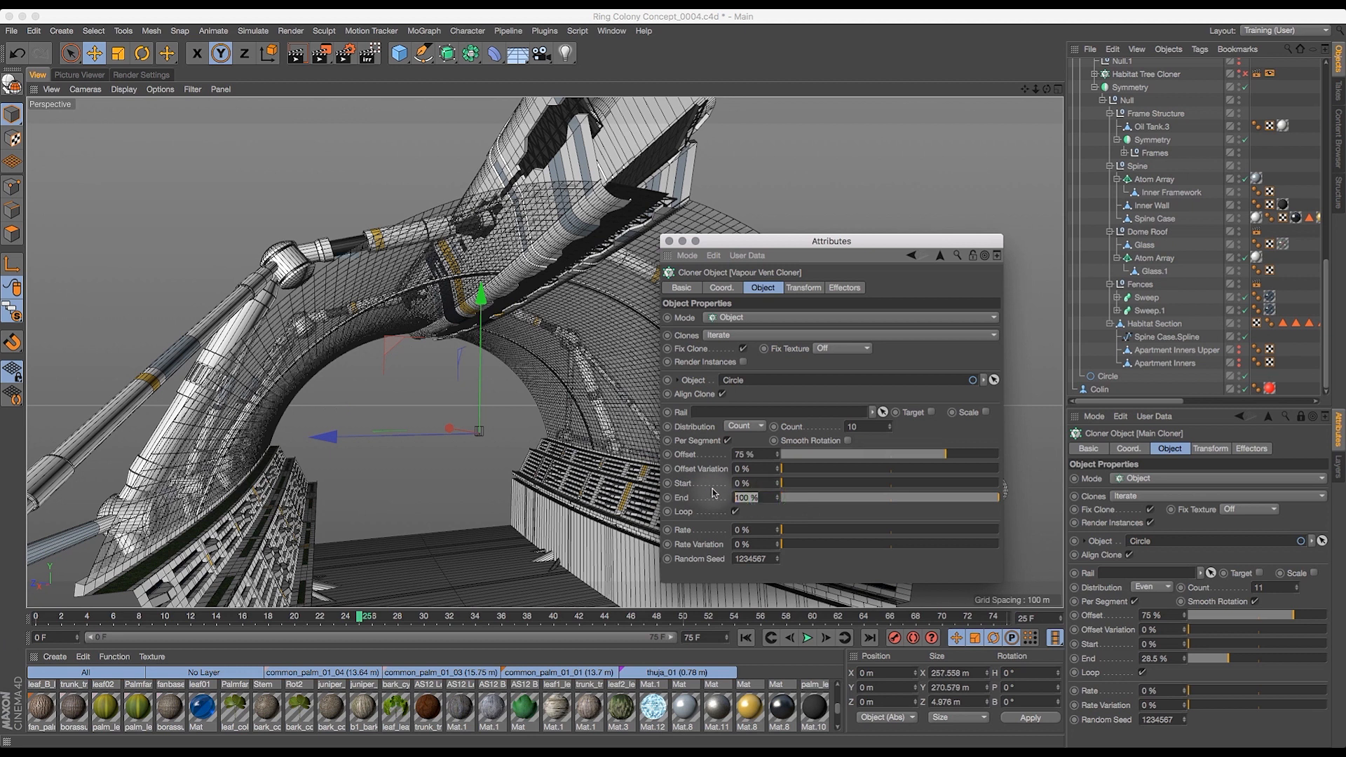
text(28.5)
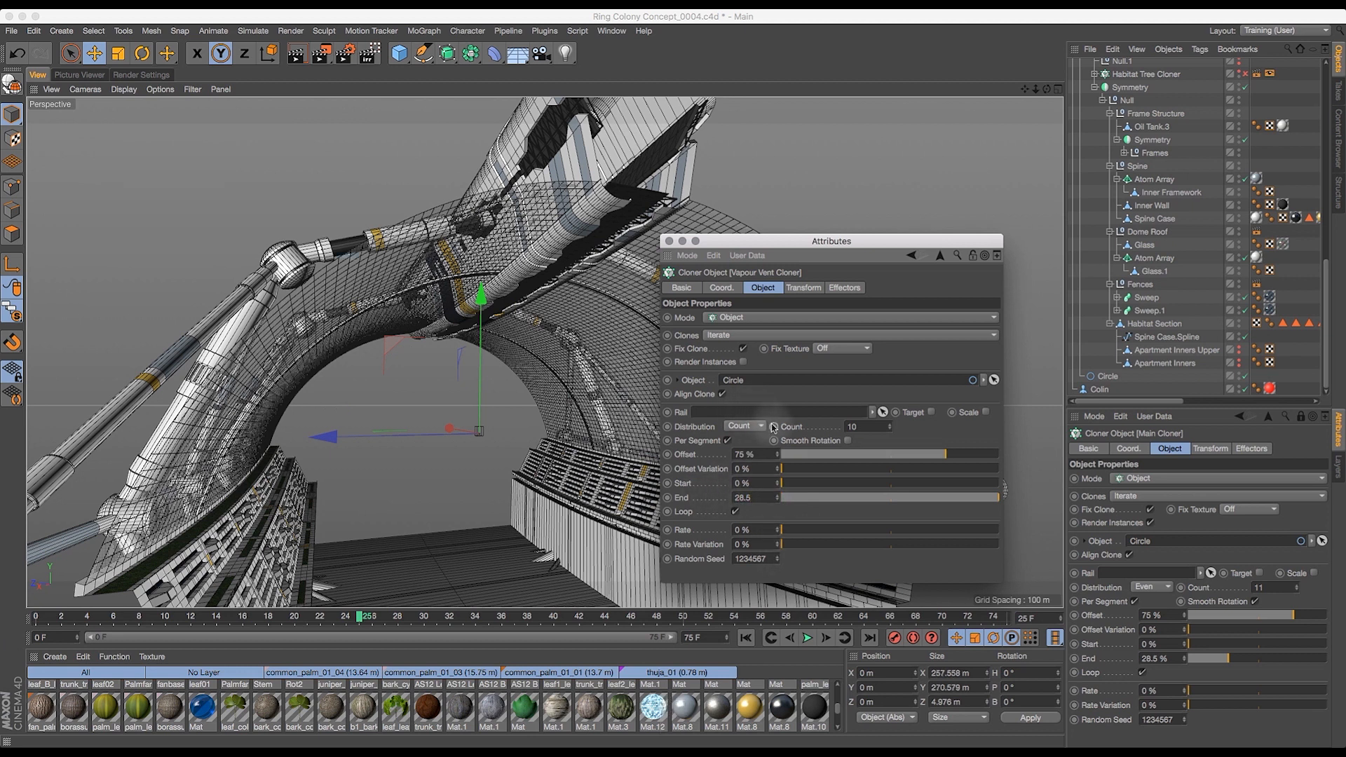
click(743, 426)
click(753, 471)
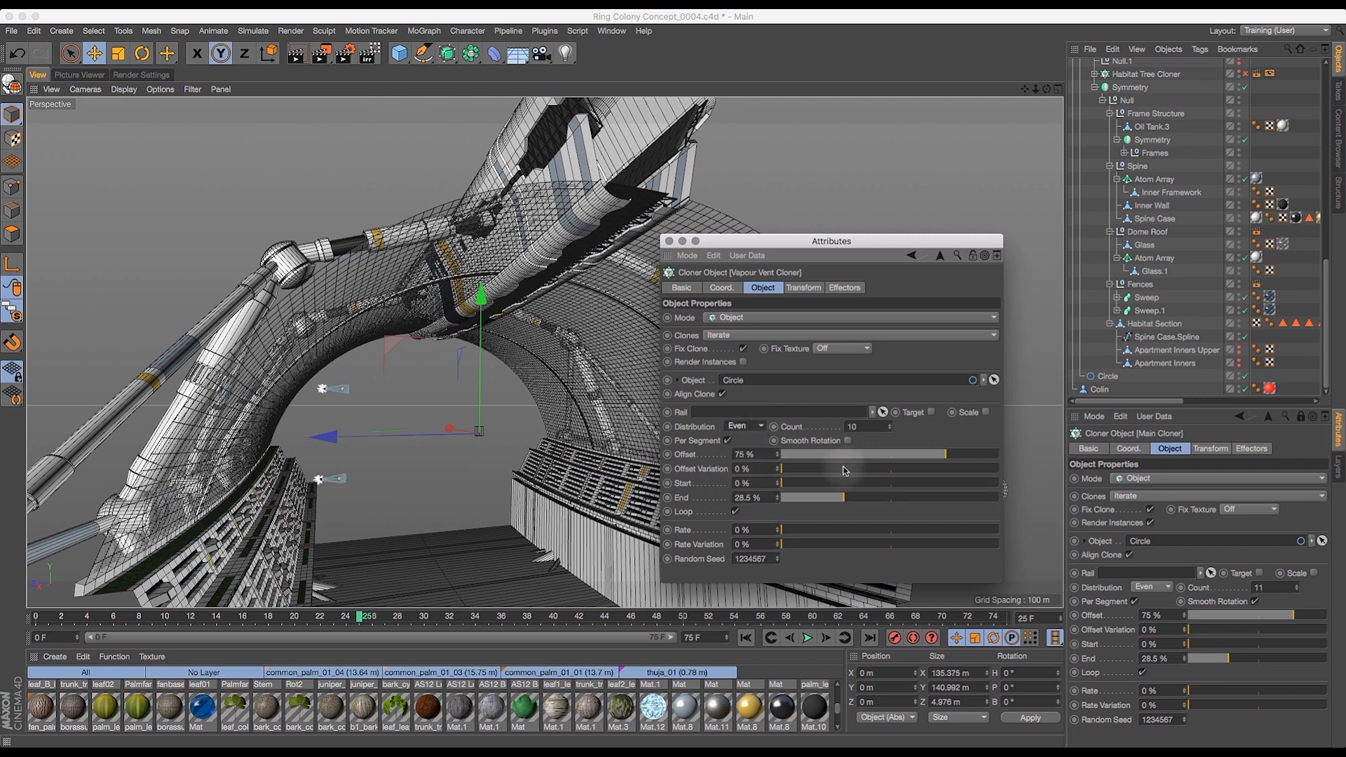
click(888, 424)
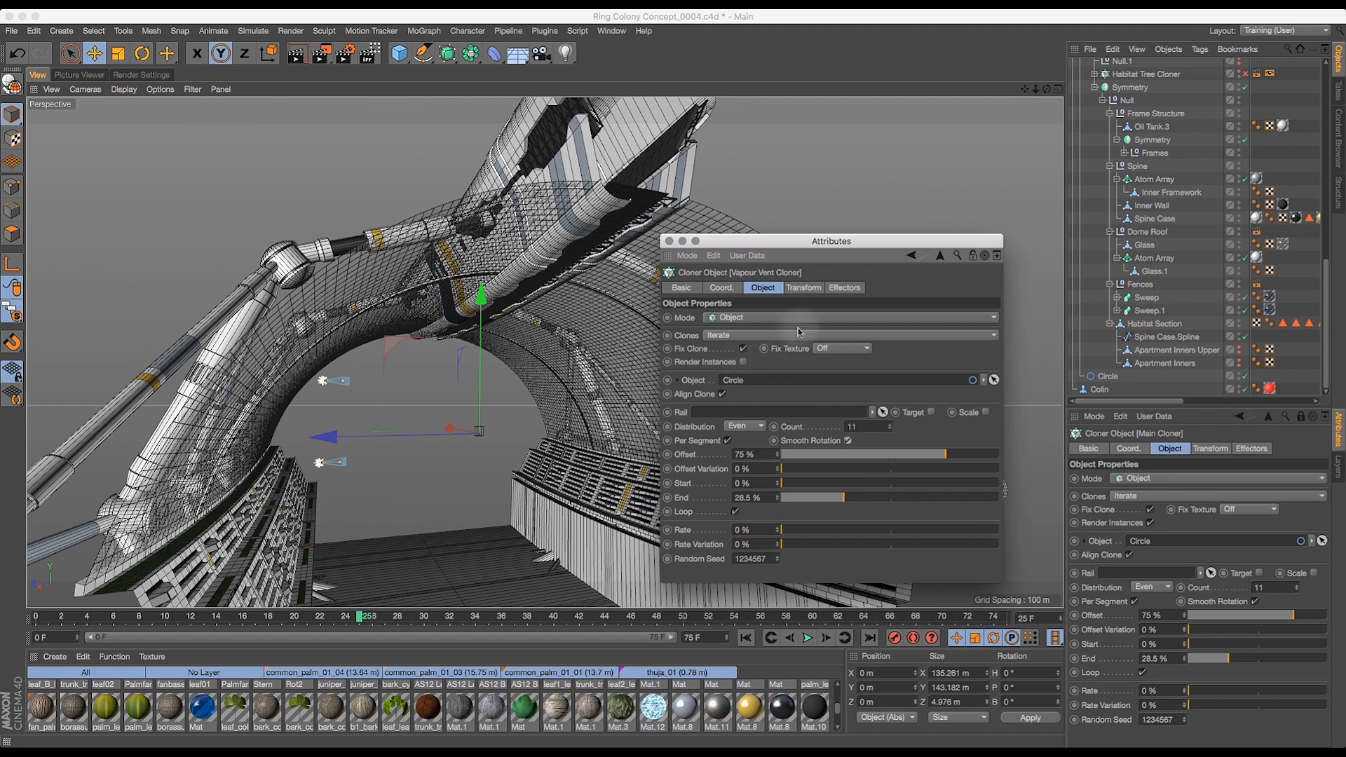
- Rotate the vent clones by 90° in pitch and 90° in bank in the cloner's transform settings
click(810, 290)
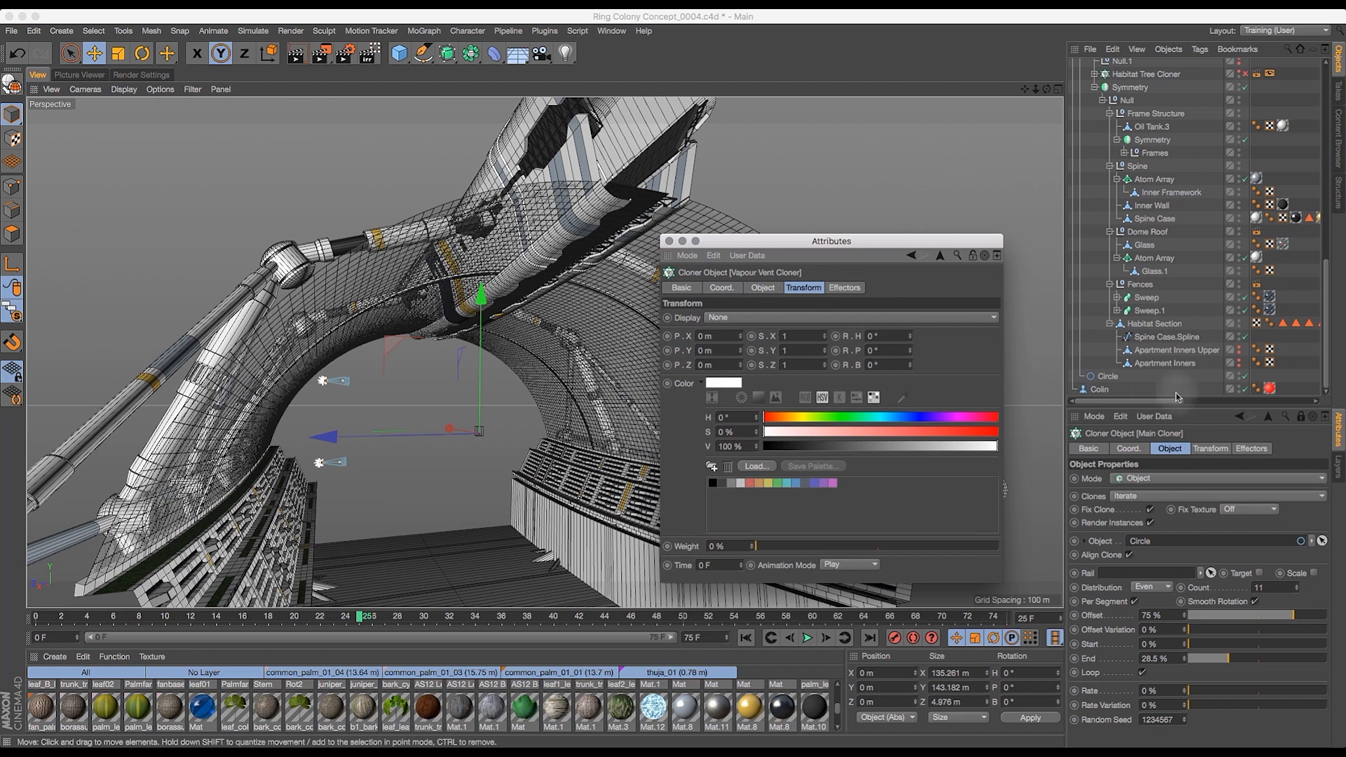
click(1209, 448)
click(884, 351)
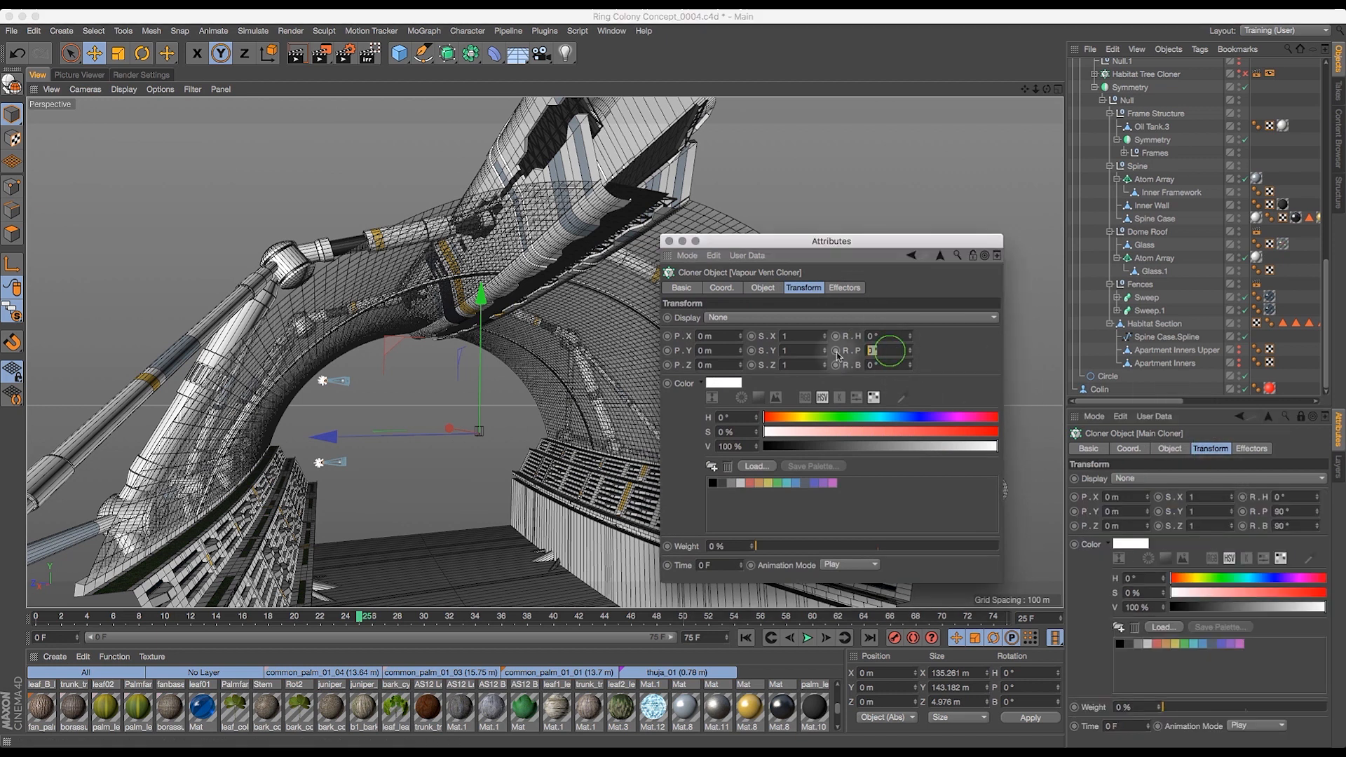
text(90)
key(Tab)
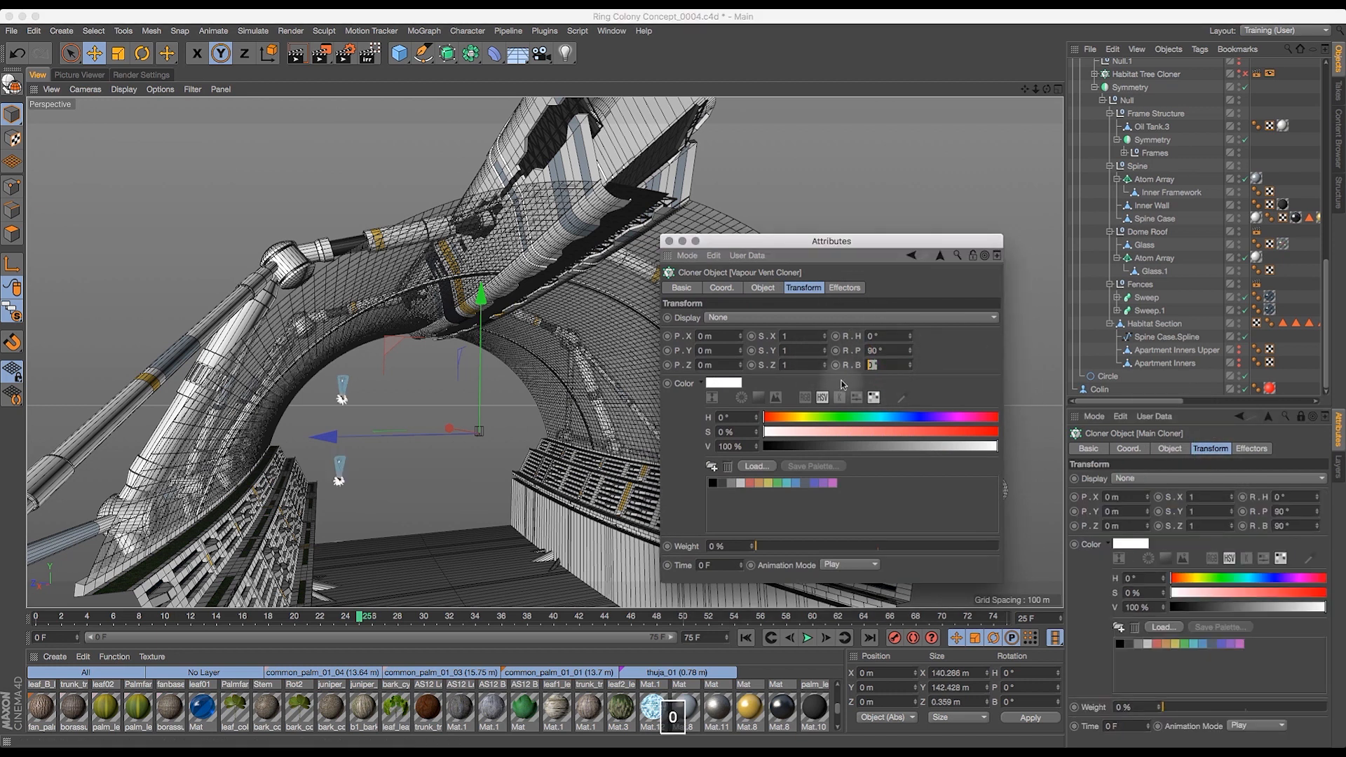
key(Return)
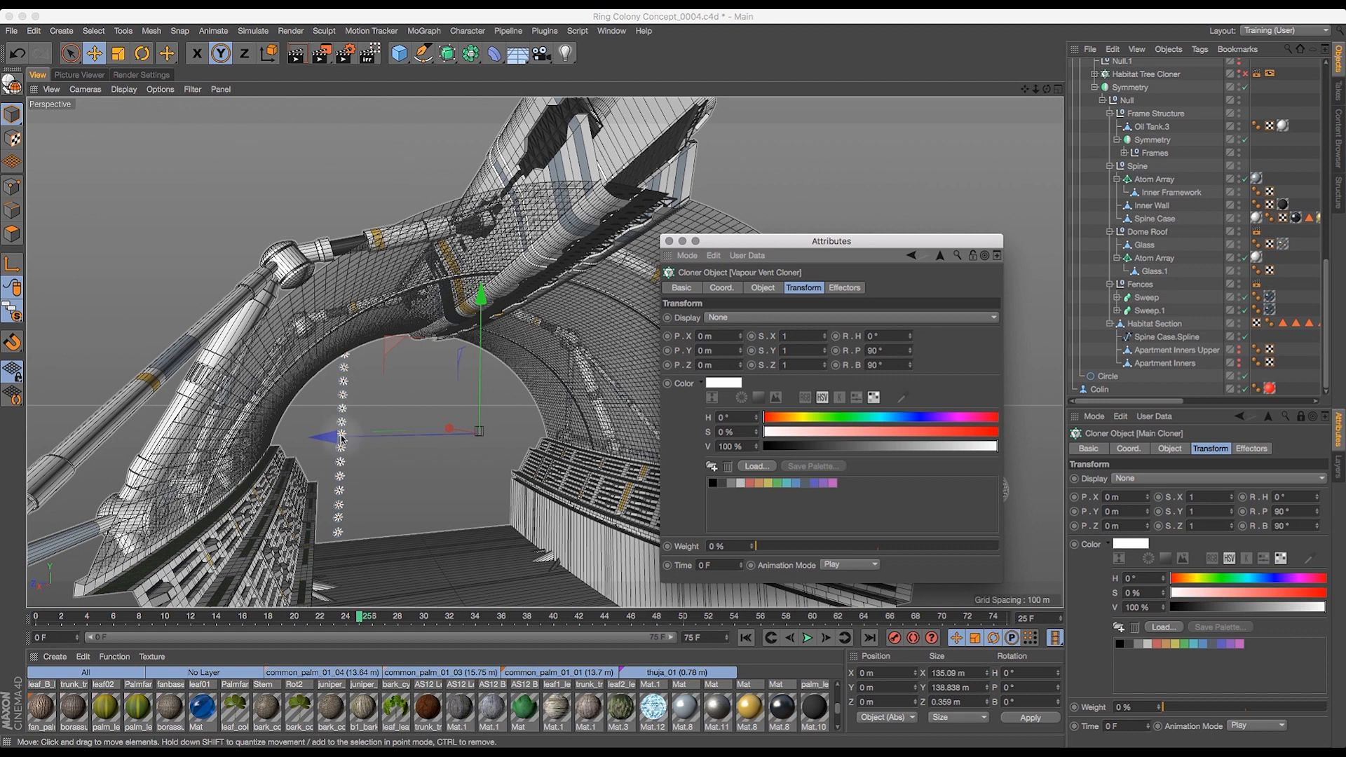
mouse_move(347, 701)
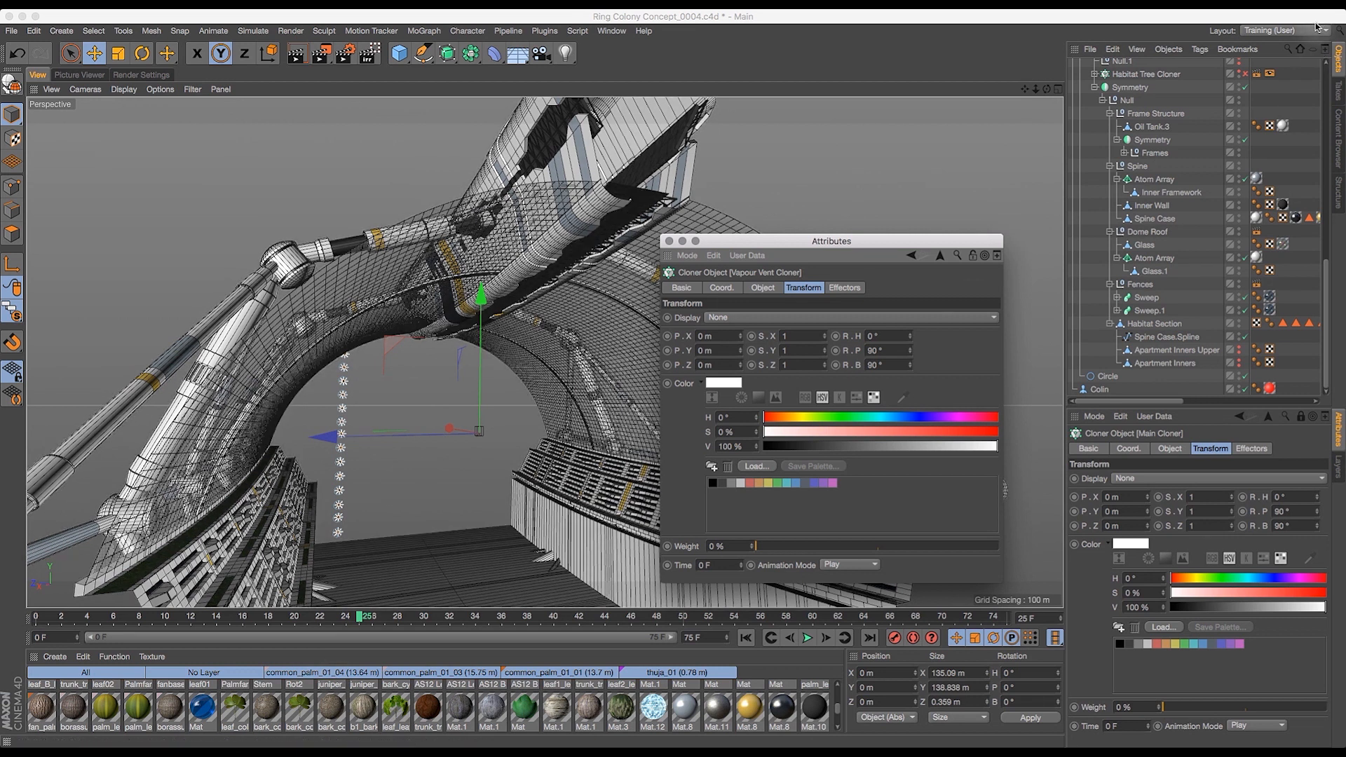
- Close the floating attributes window, unlock the docked attributes and collapse the Vapour Vent Cloner's hierarchy
click(668, 242)
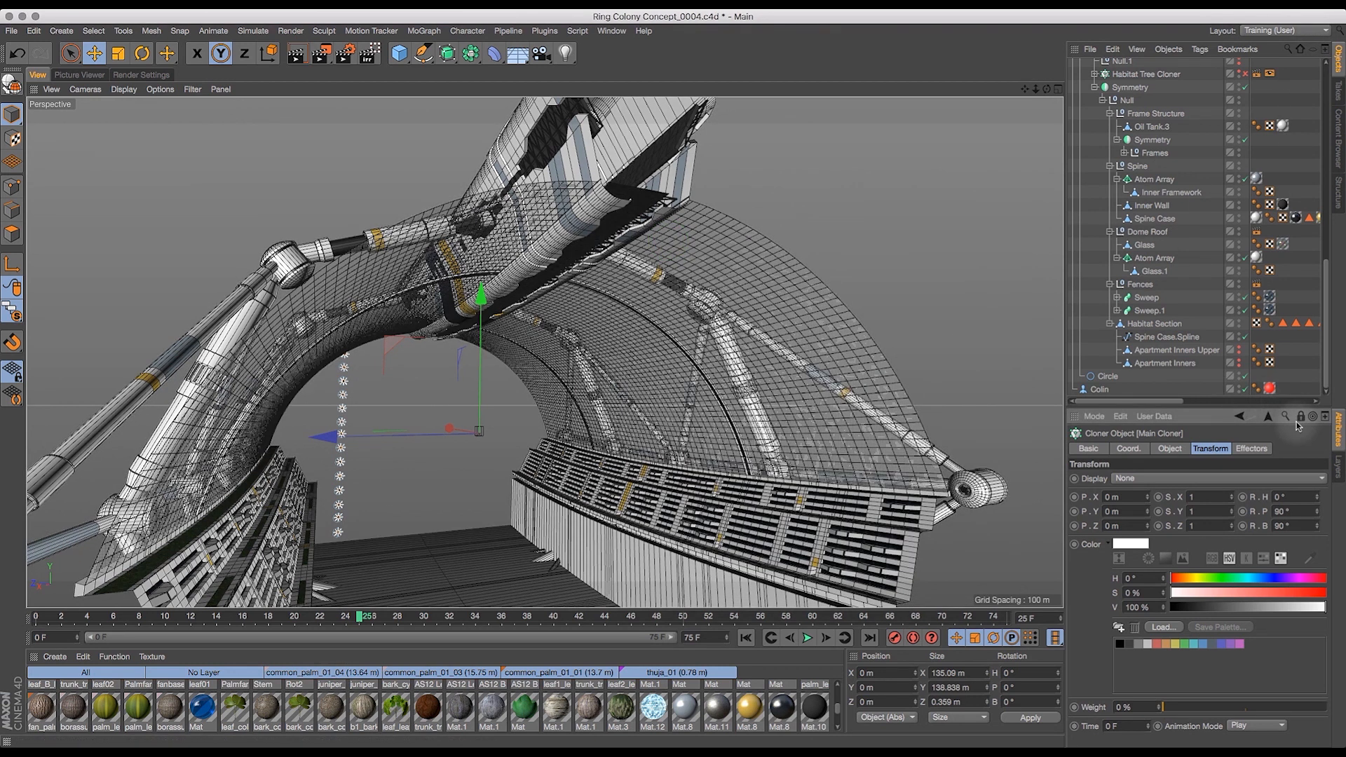
drag(1327, 293, 1321, 39)
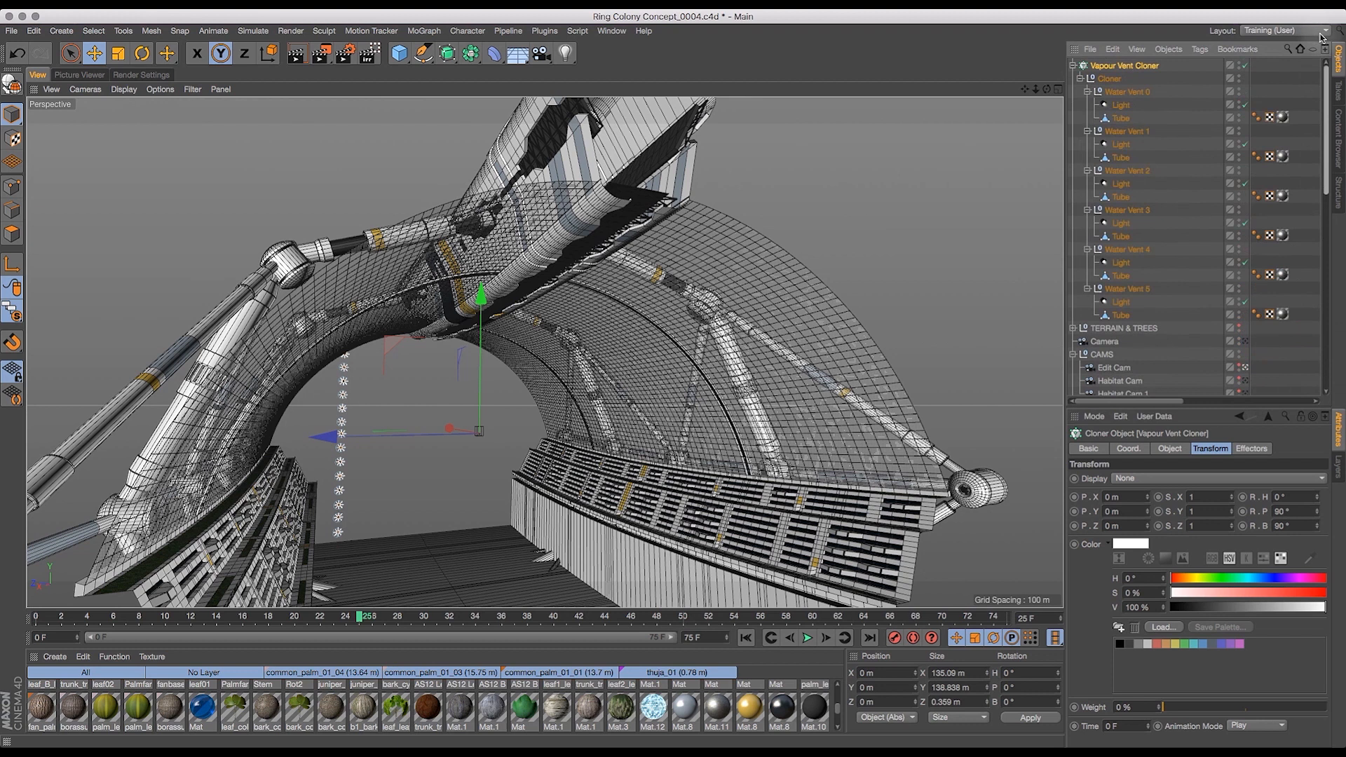
click(1072, 66)
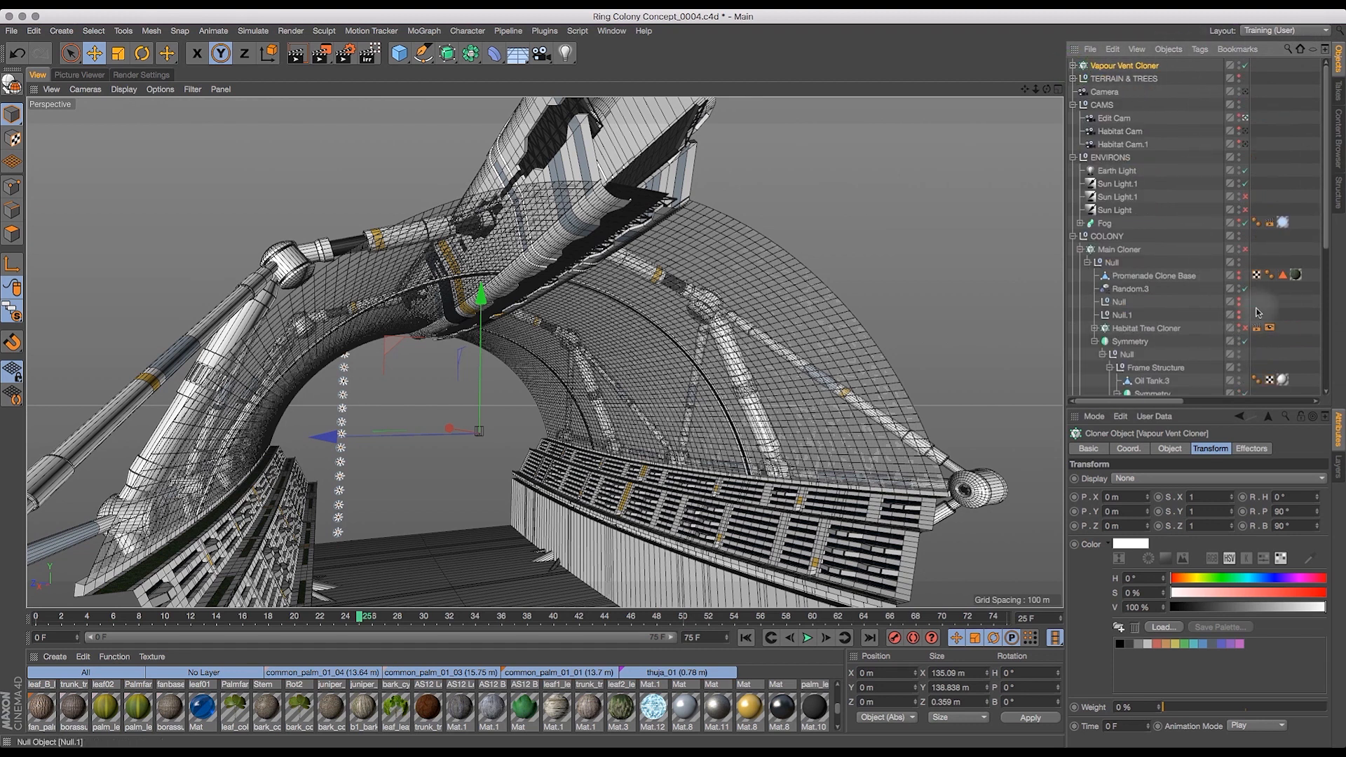
- Enable the Main Cloner and look at the colony through the Habitat Cam
click(1245, 249)
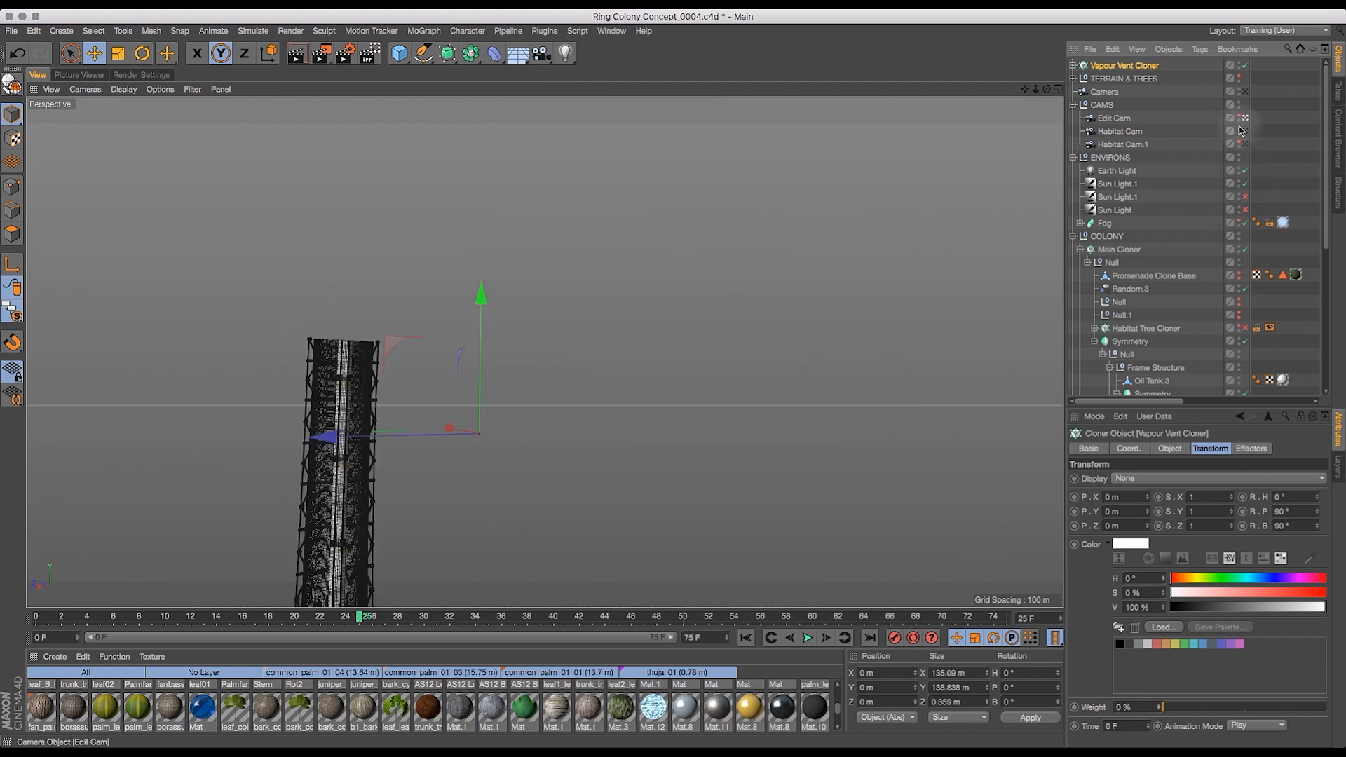
click(1246, 132)
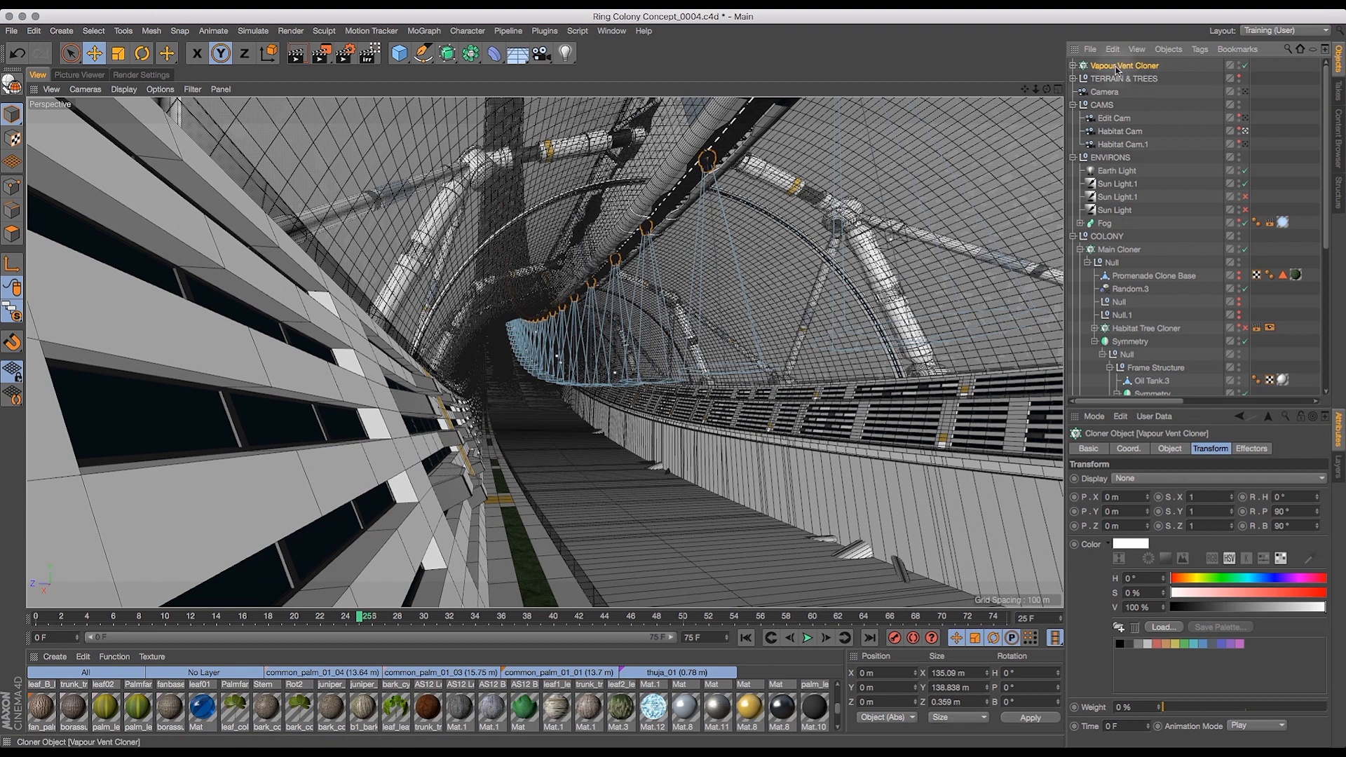
click(425, 31)
mouse_move(291, 31)
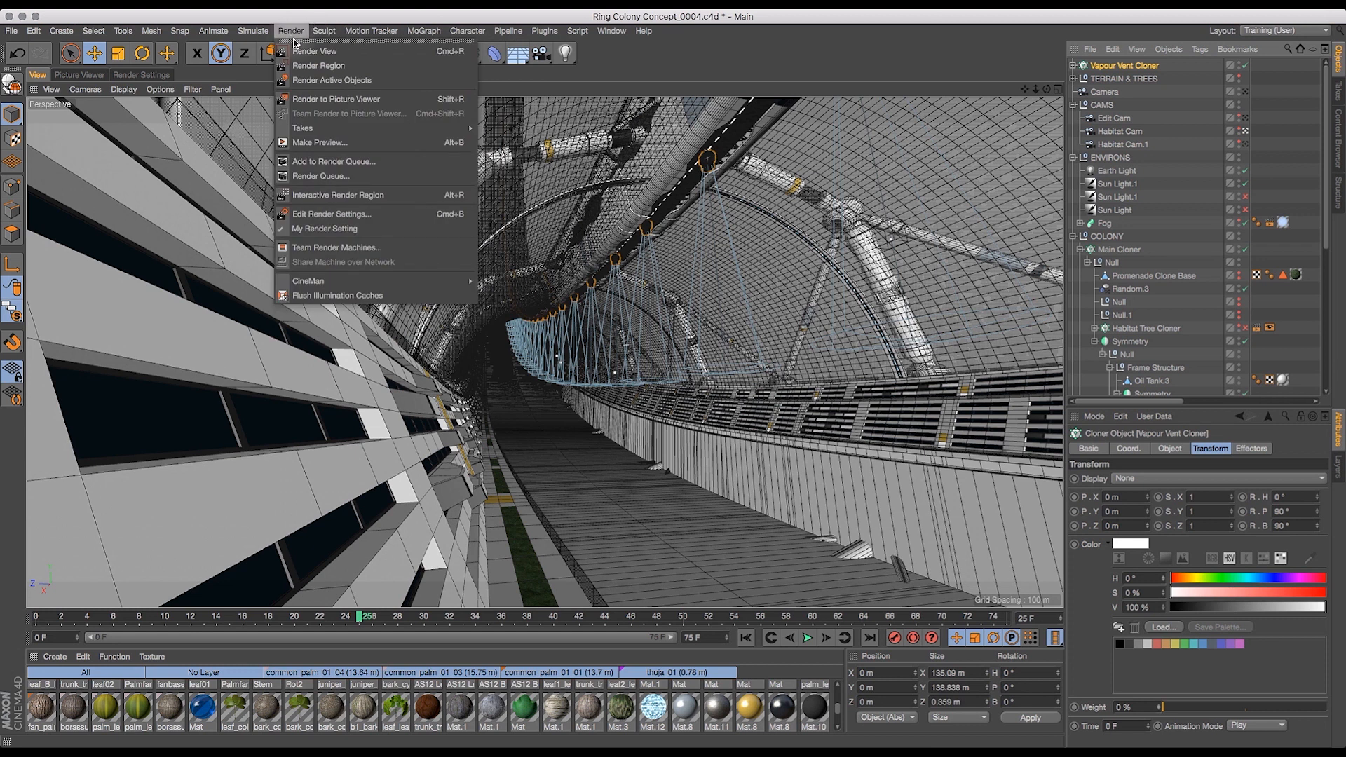
click(317, 81)
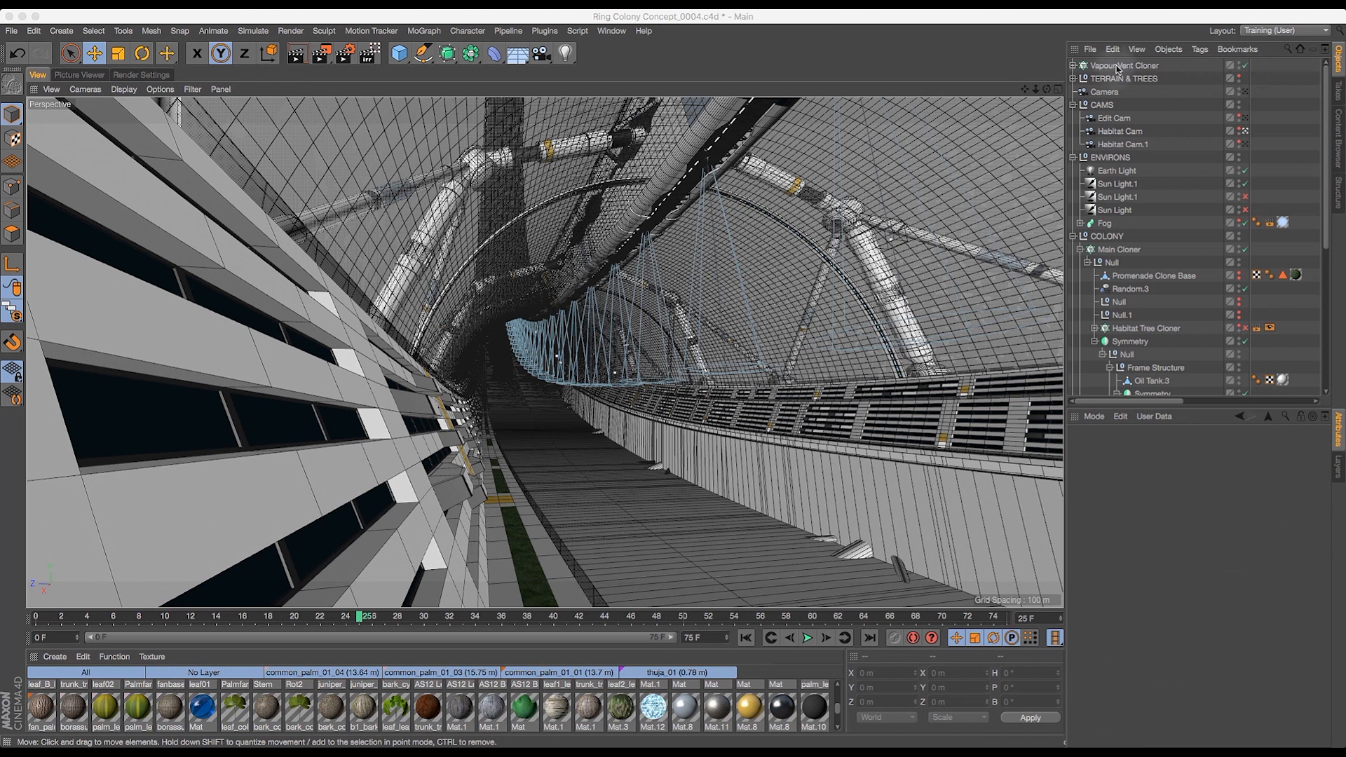
- Move the Vapour Vent Cloner into the COLONY group above the Main Cloner and enlarge the object list
drag(1118, 68, 1121, 78)
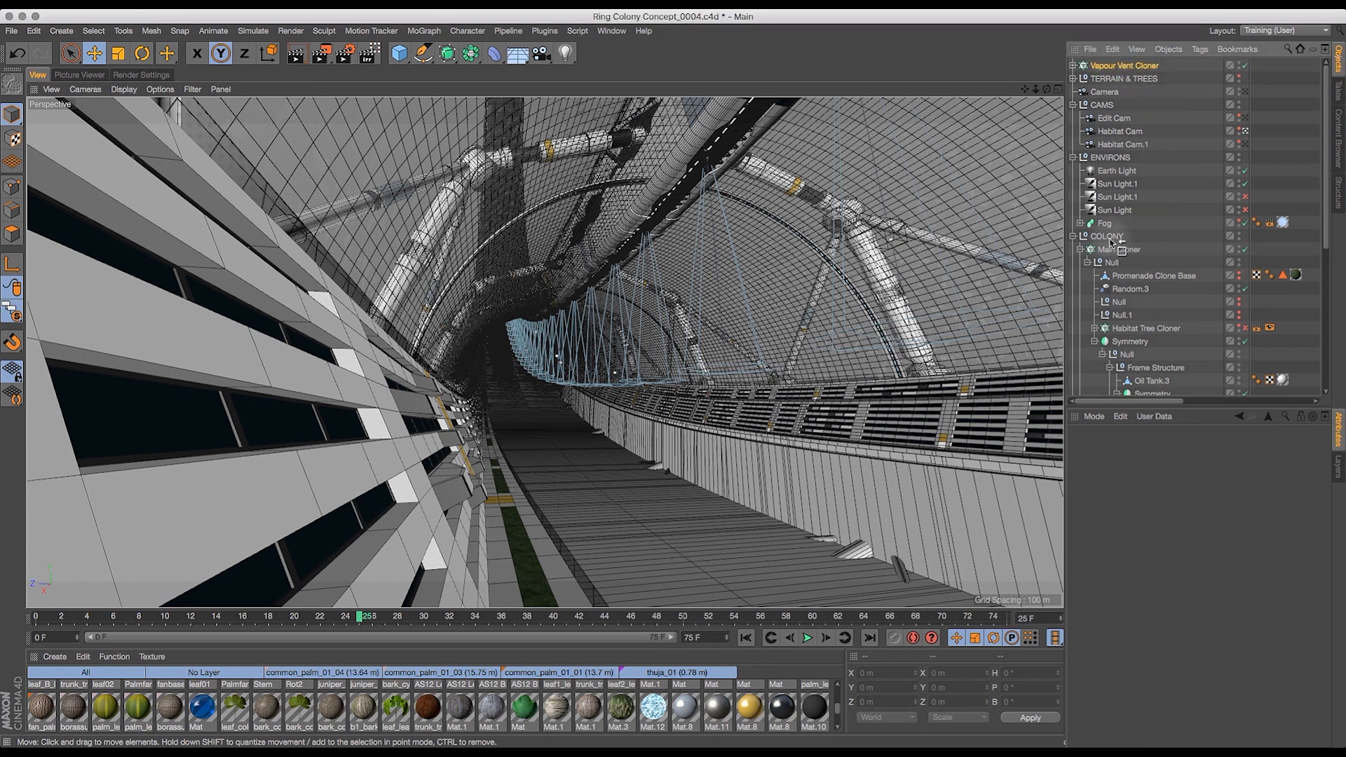
drag(1112, 243, 1115, 244)
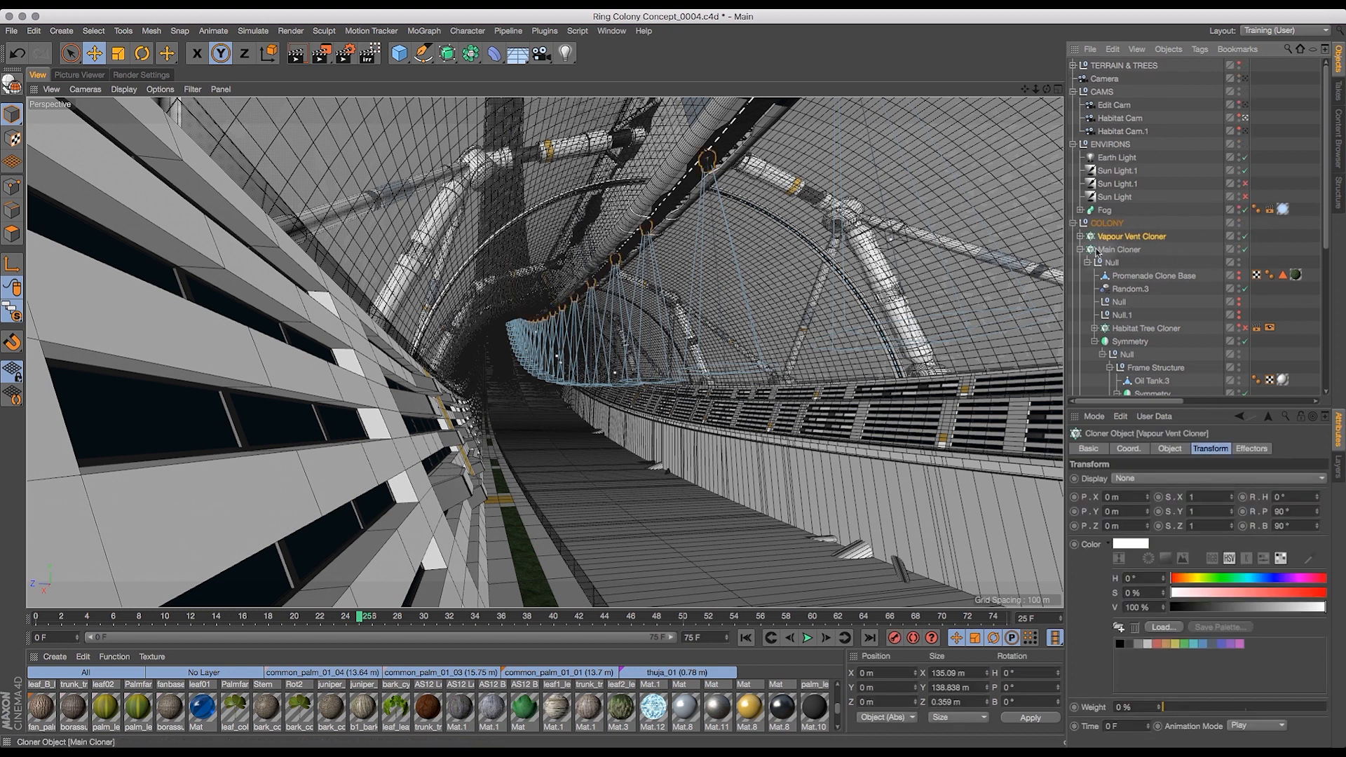
scroll(1323, 210, down, 3)
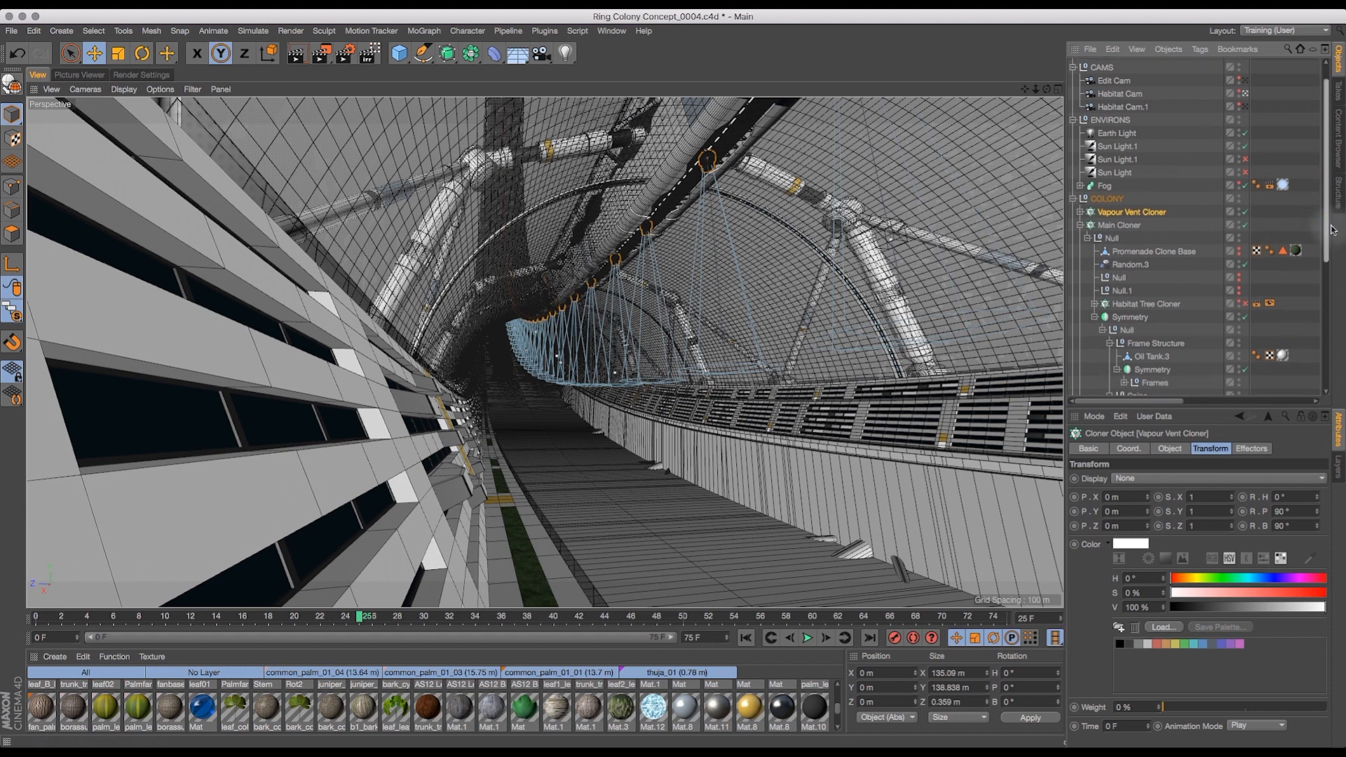
drag(1184, 408, 1184, 563)
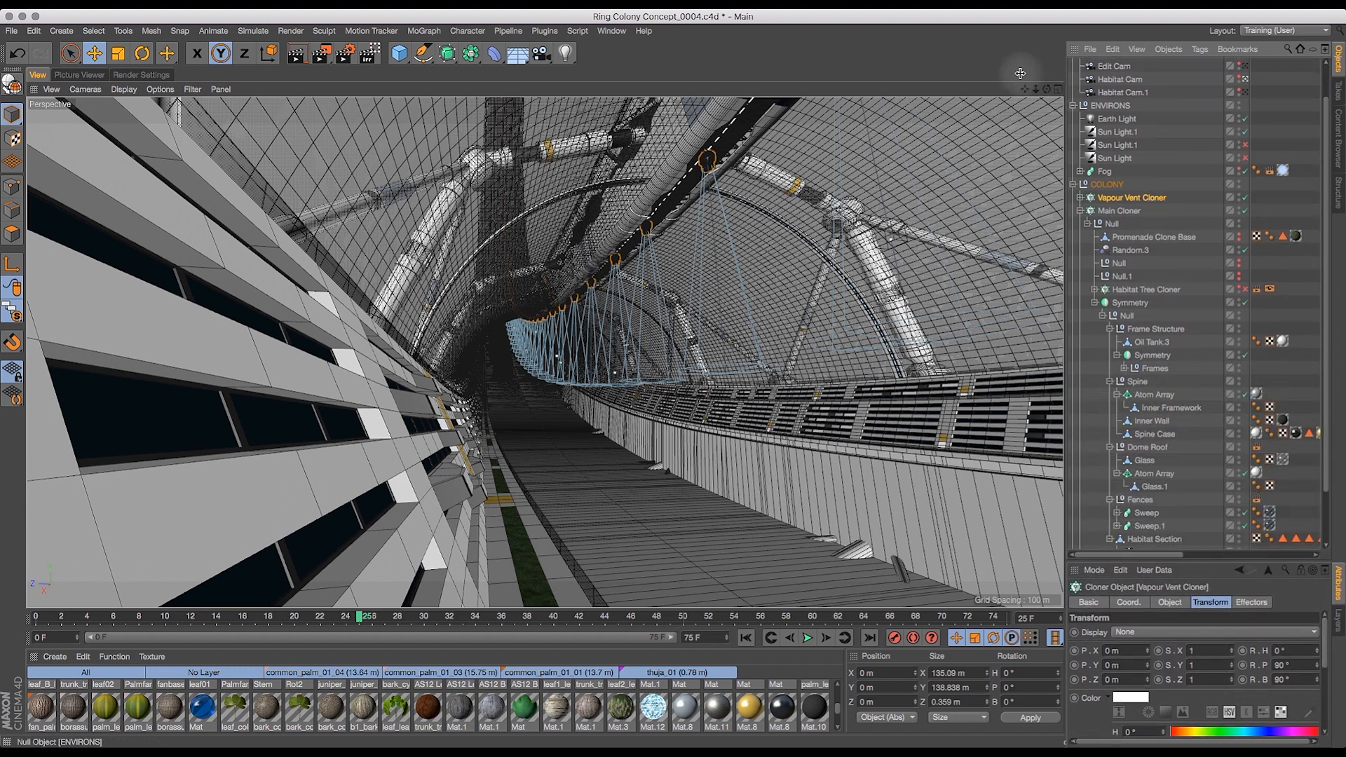
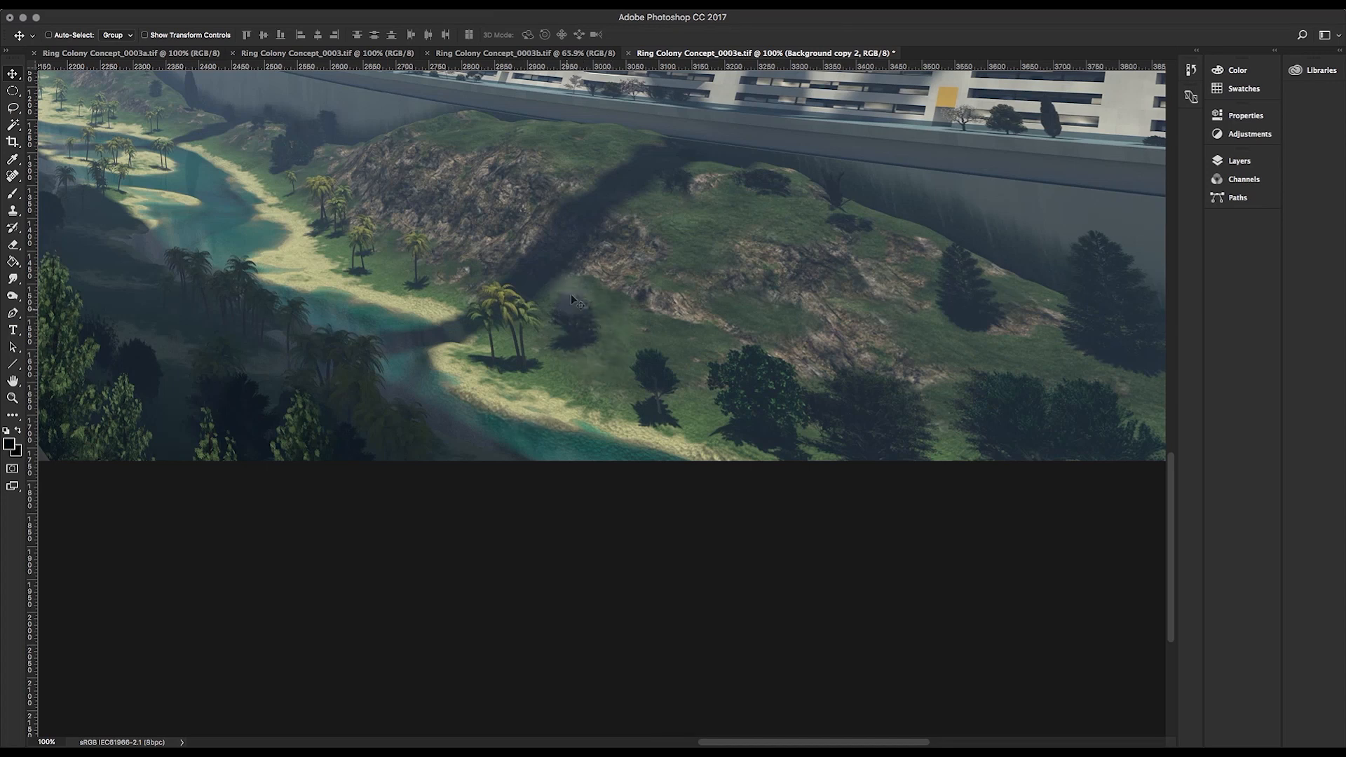
- Switch to Photoshop and examine the habitat interior in Ring Colony Concept_0003e.tif, from the river terrain to the apartments
key(space)
drag(571, 300, 795, 489)
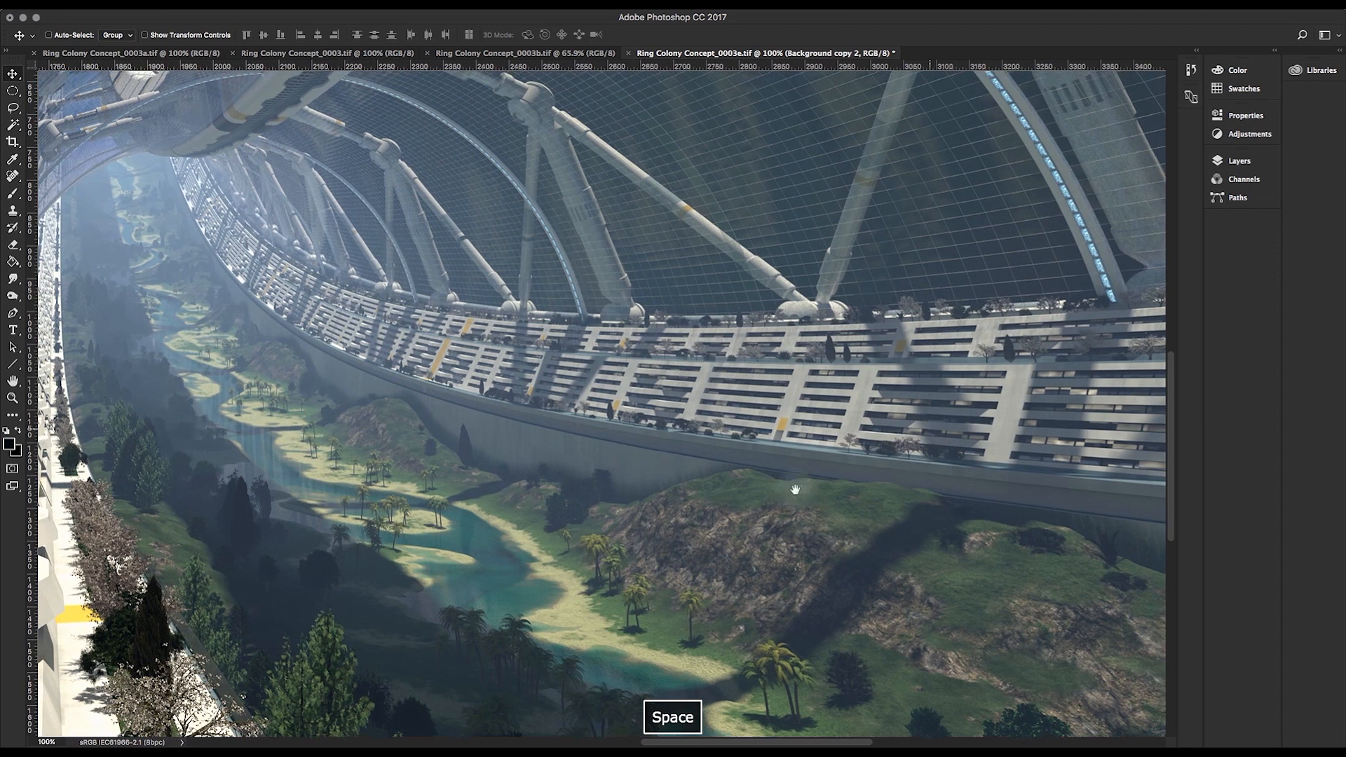
drag(501, 429, 871, 463)
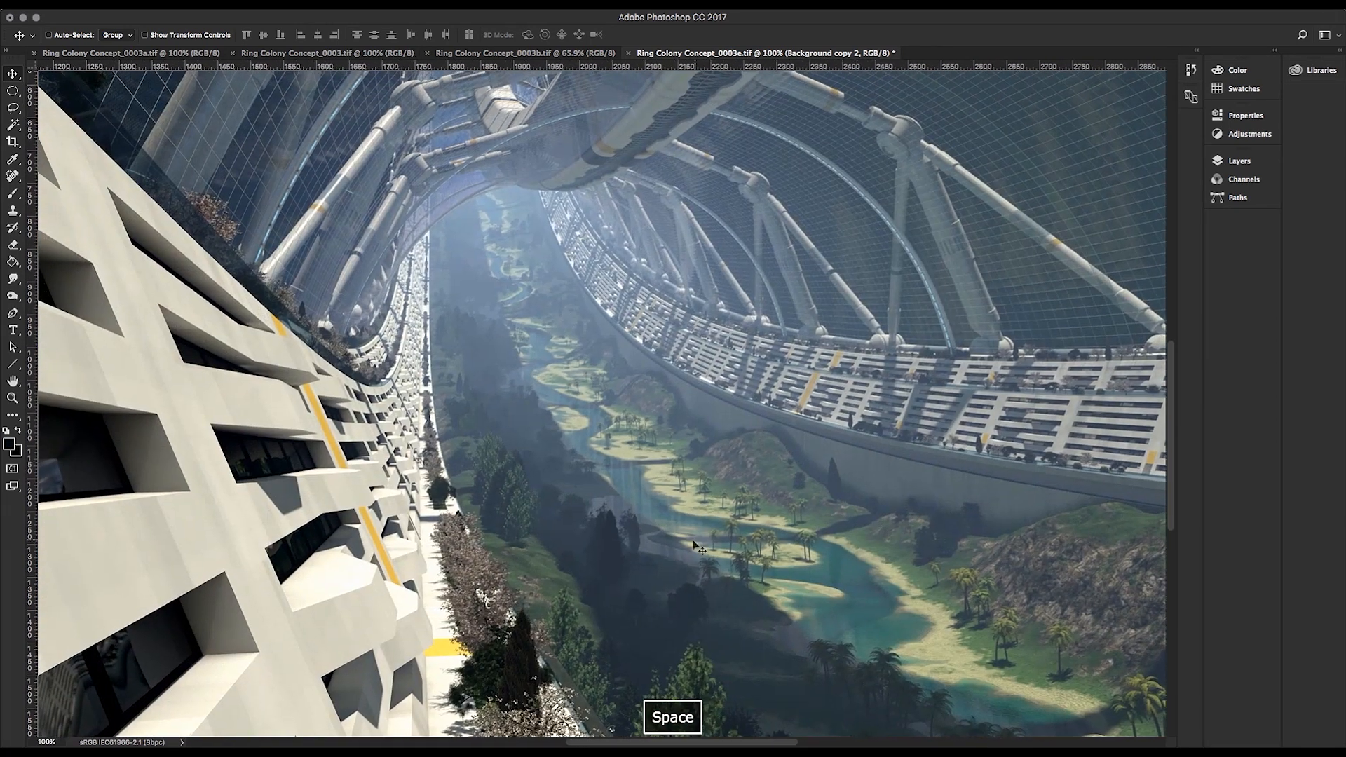
- Examine the promenade trees, the lower apartments and the river landscape in the Ring Colony Concept_0003e.tif image
drag(672, 555, 693, 323)
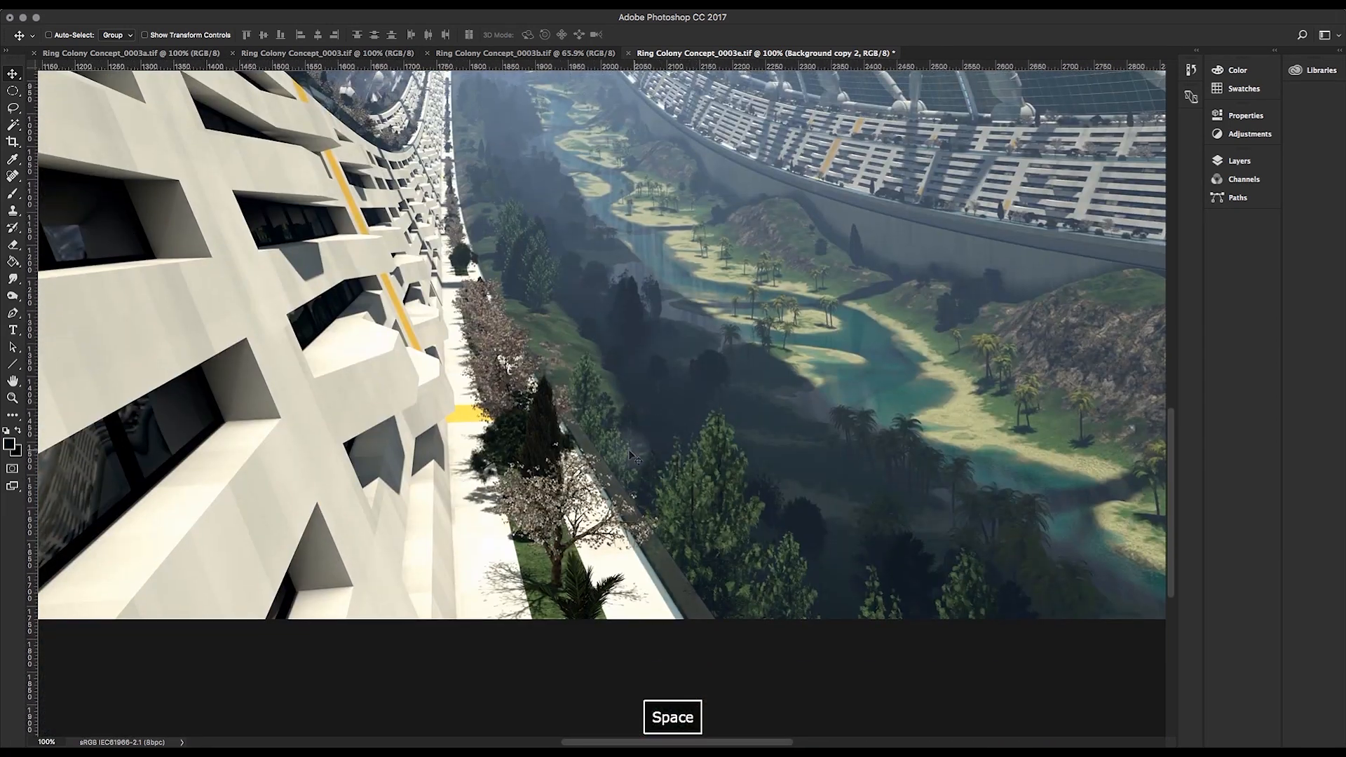
drag(595, 435, 637, 538)
drag(580, 366, 699, 530)
drag(777, 503, 734, 468)
drag(885, 478, 789, 494)
drag(526, 404, 595, 473)
drag(778, 463, 651, 436)
drag(778, 484, 708, 456)
drag(1108, 405, 1069, 390)
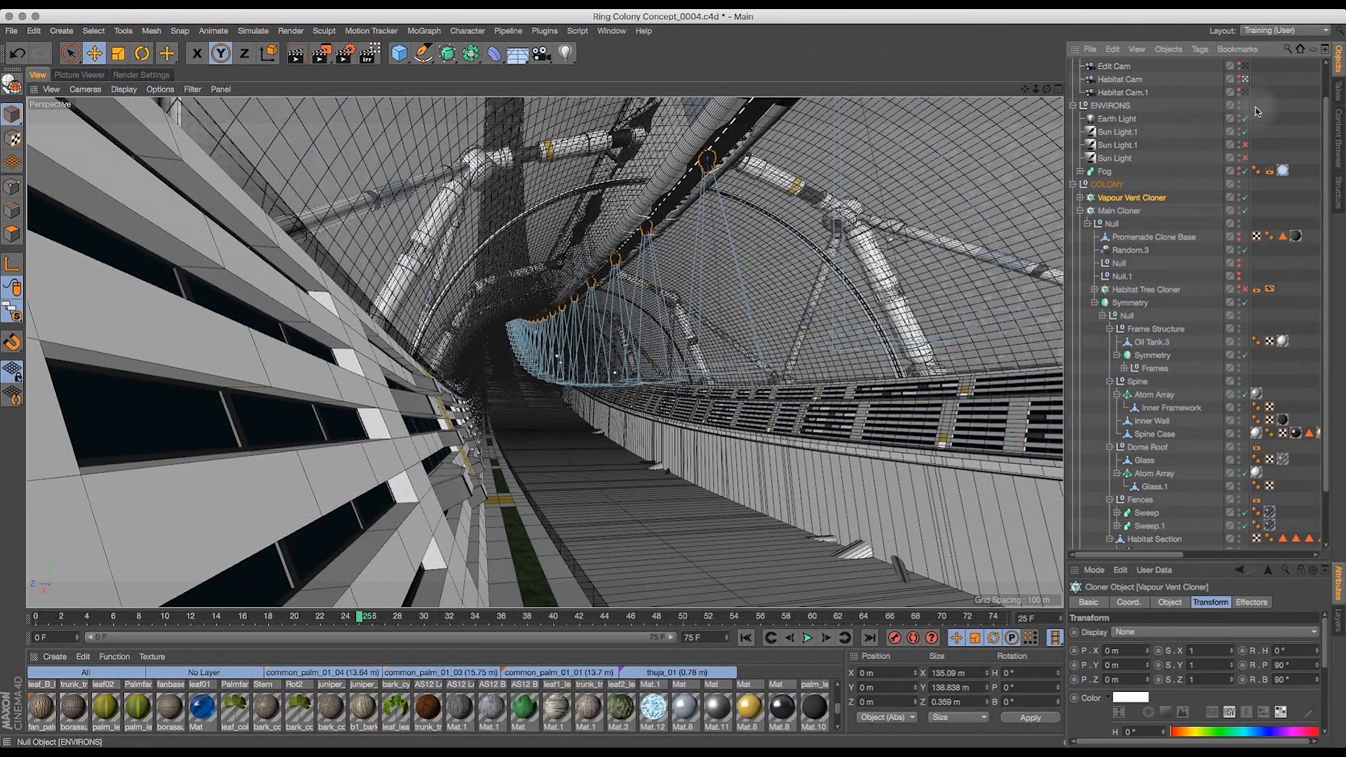
- Switch to Cinema 4D, disable the Main Cloner and Vapour Vent Cloner, and view the single habitat section through the Edit Cam
click(1245, 211)
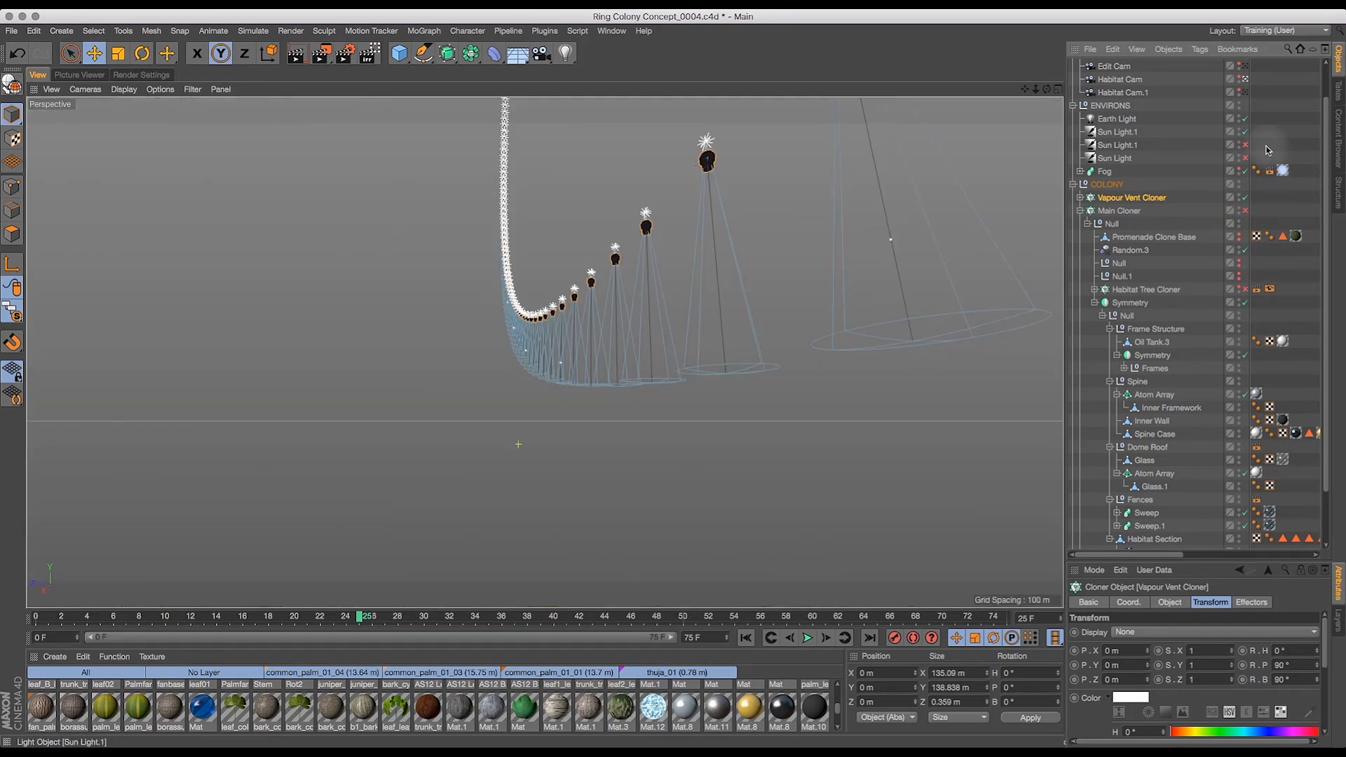
click(1246, 197)
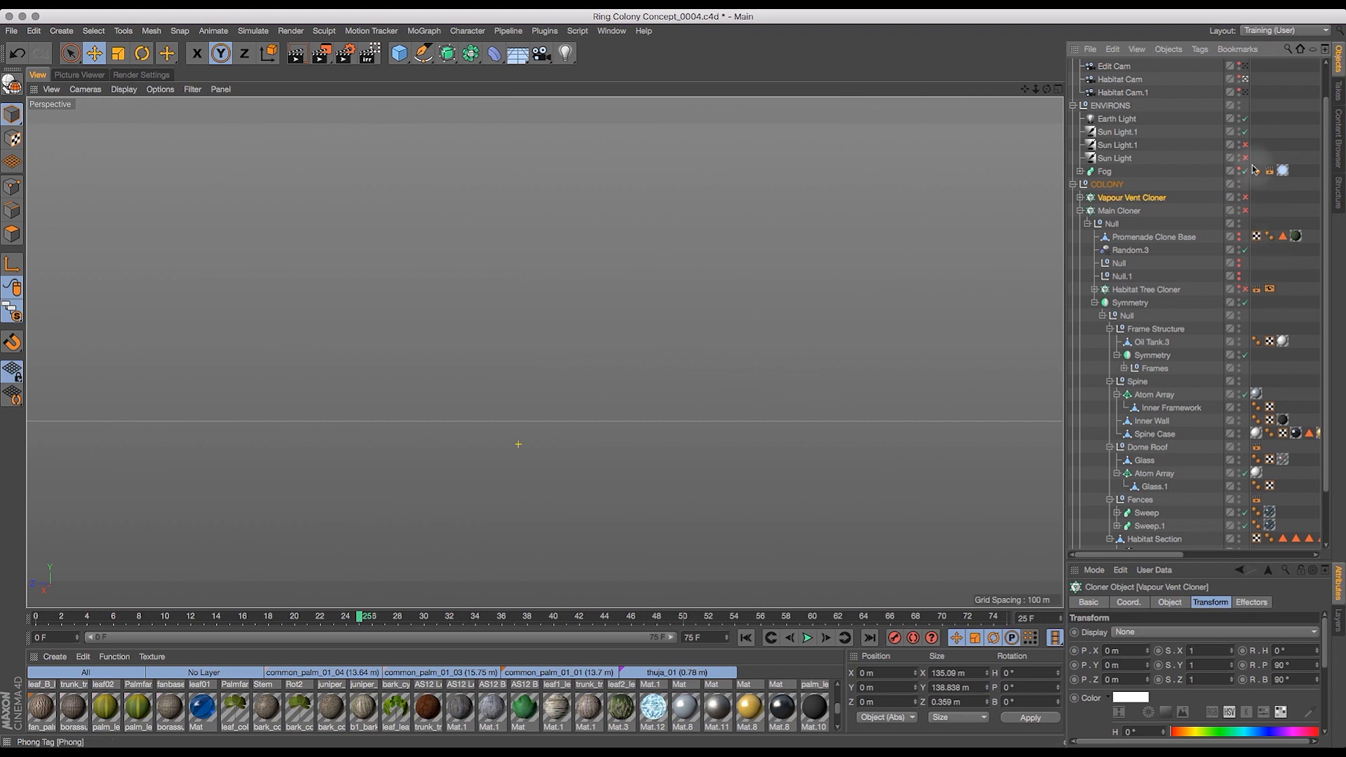
click(1246, 66)
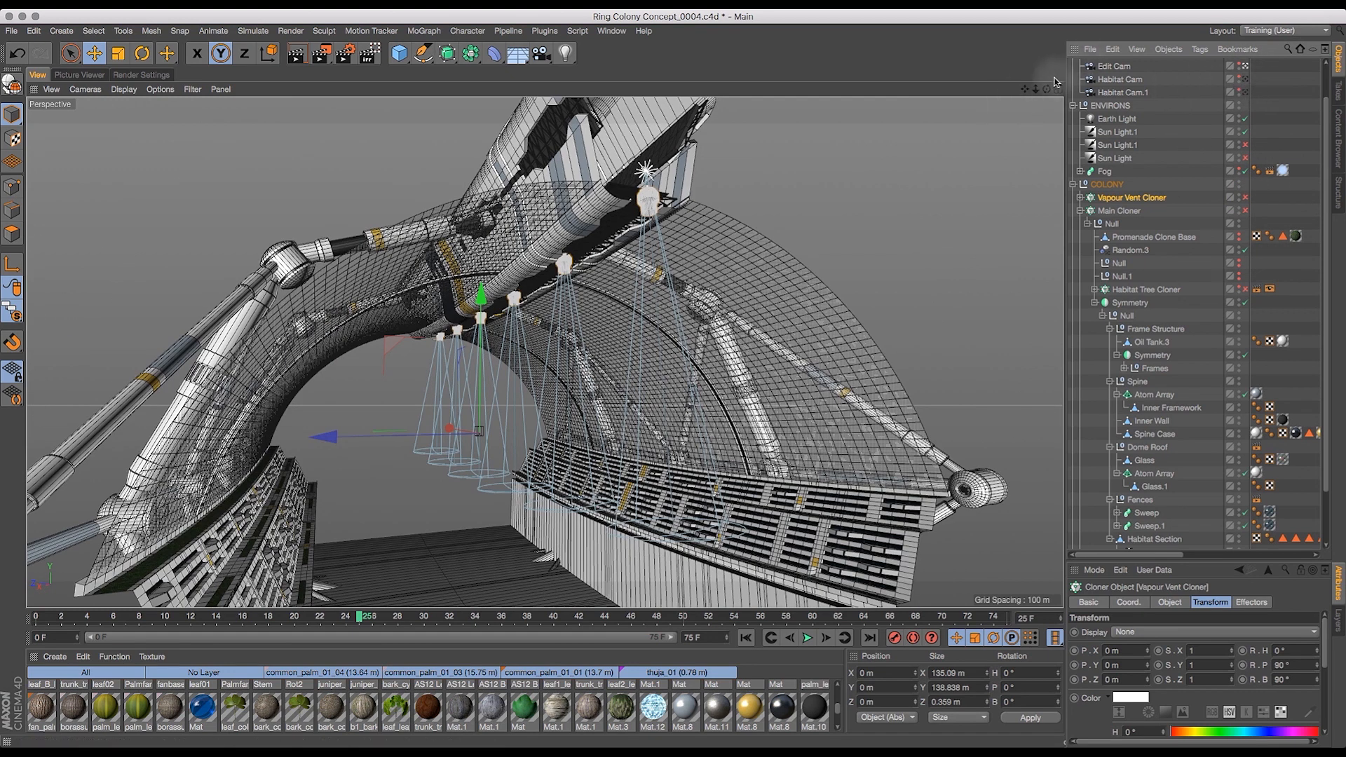
mouse_move(1047, 89)
mouse_down()
mouse_move(999, 79)
mouse_move(1024, 74)
mouse_move(1038, 98)
mouse_up()
- Expand the TERRAIN & TREES group and inspect its cloners and the contents of Colony Terrain
scroll(1330, 295, down, 3)
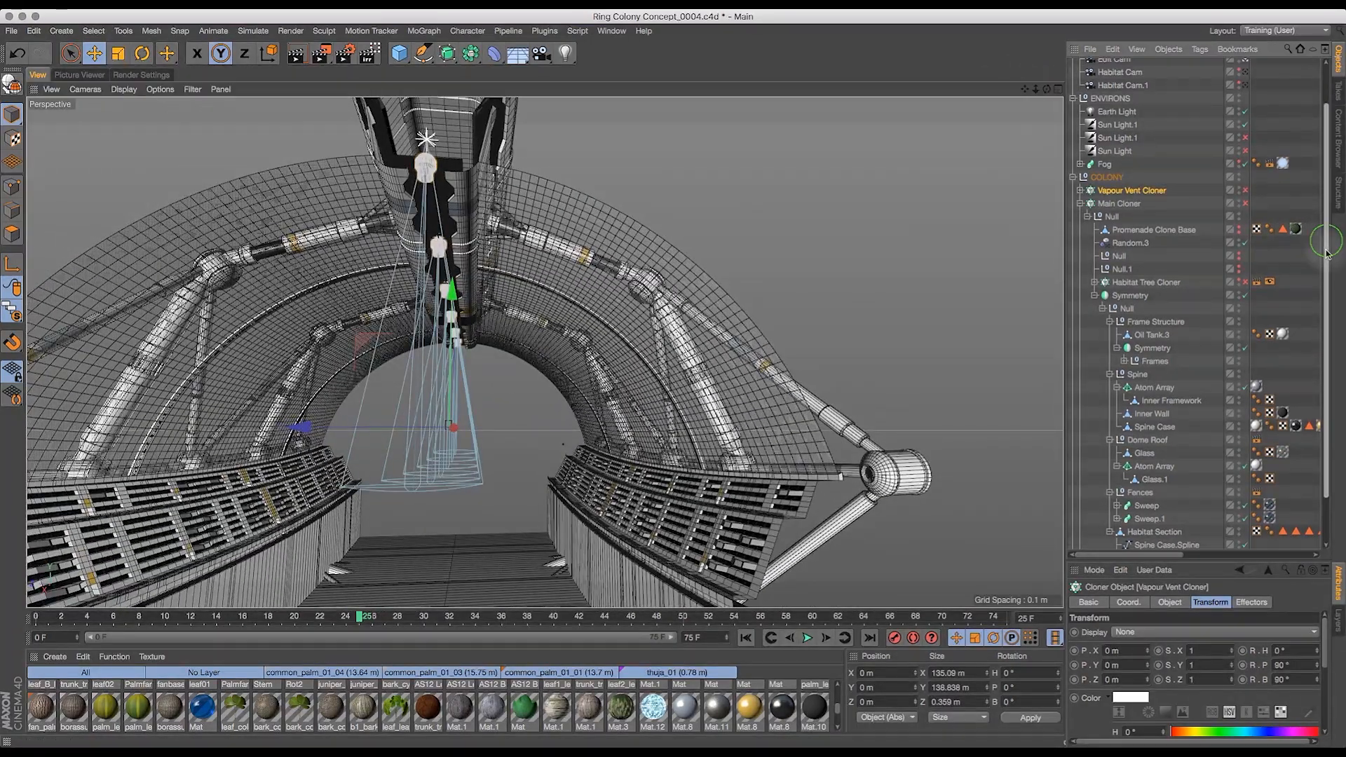
scroll(1331, 294, up, 3)
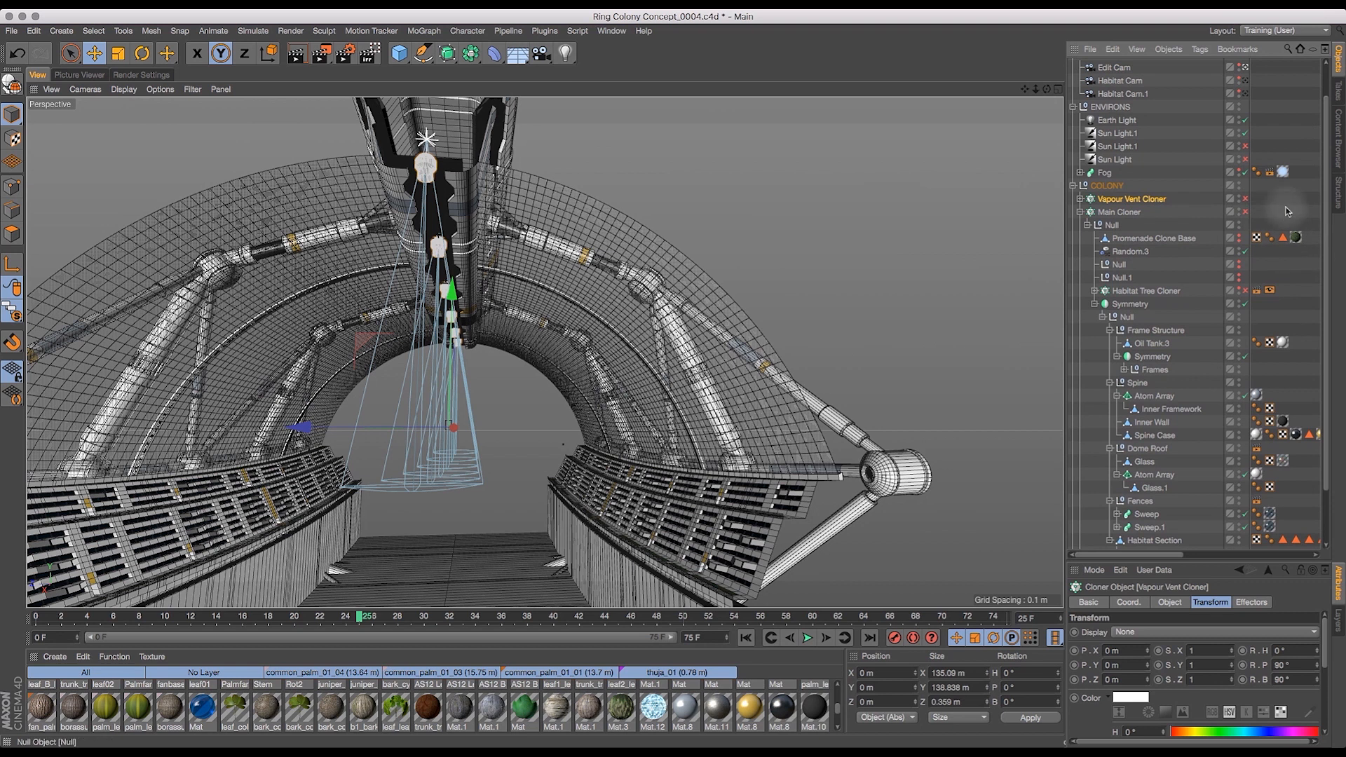
scroll(1327, 168, up, 2)
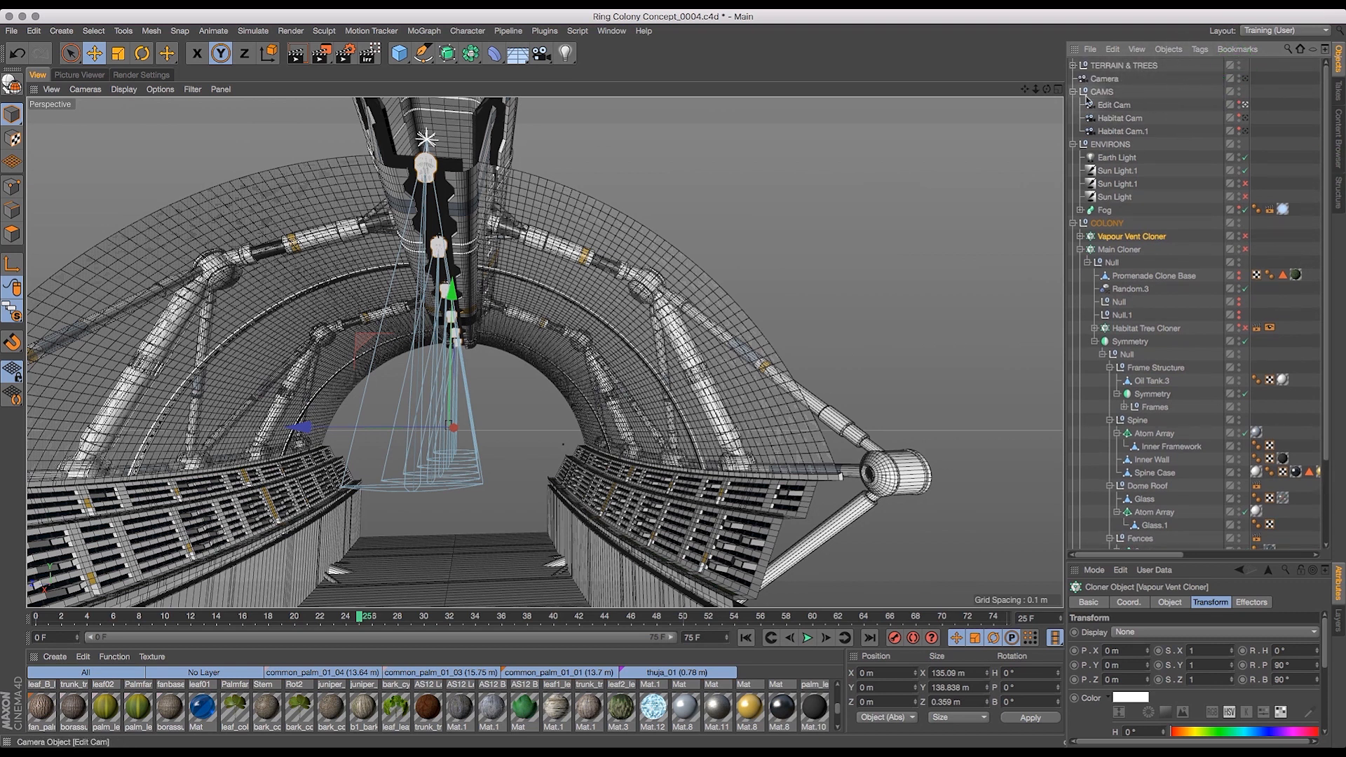
click(1073, 65)
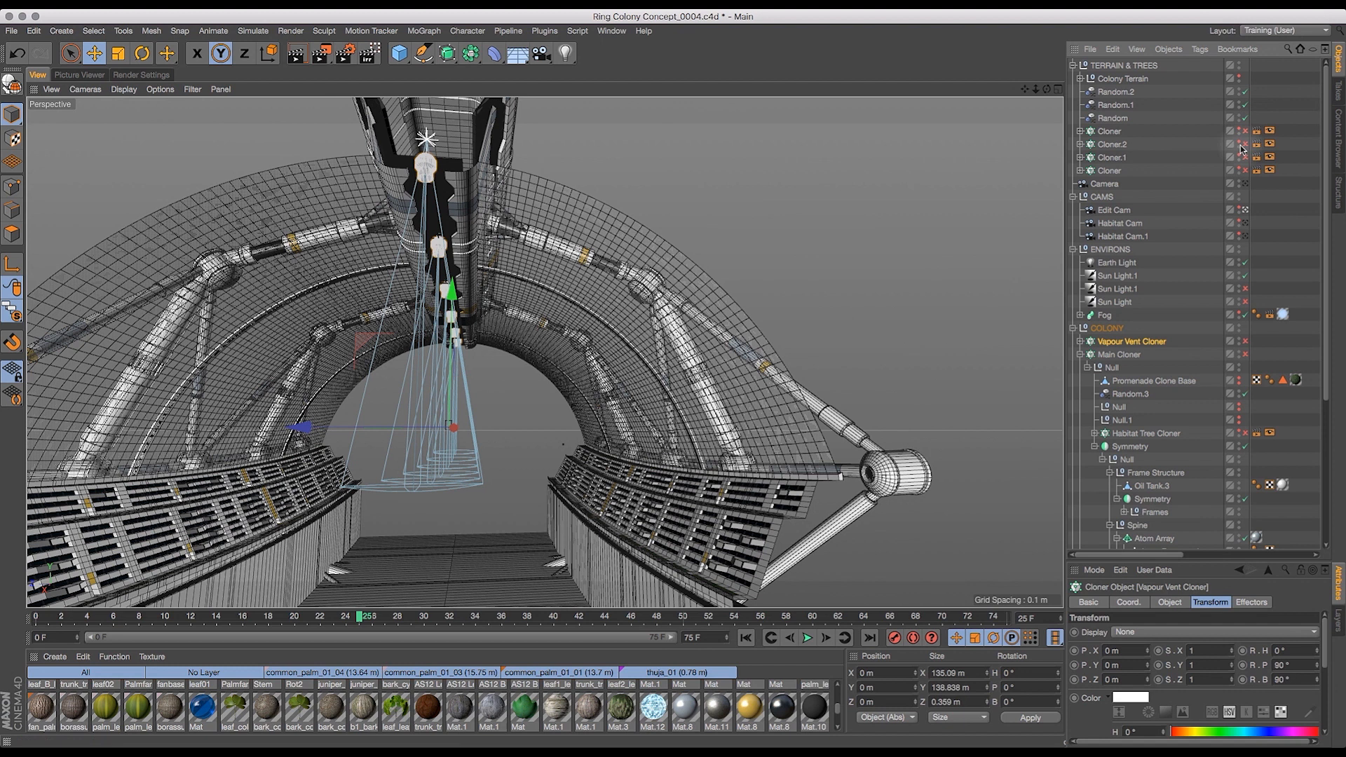
click(1079, 131)
click(1081, 131)
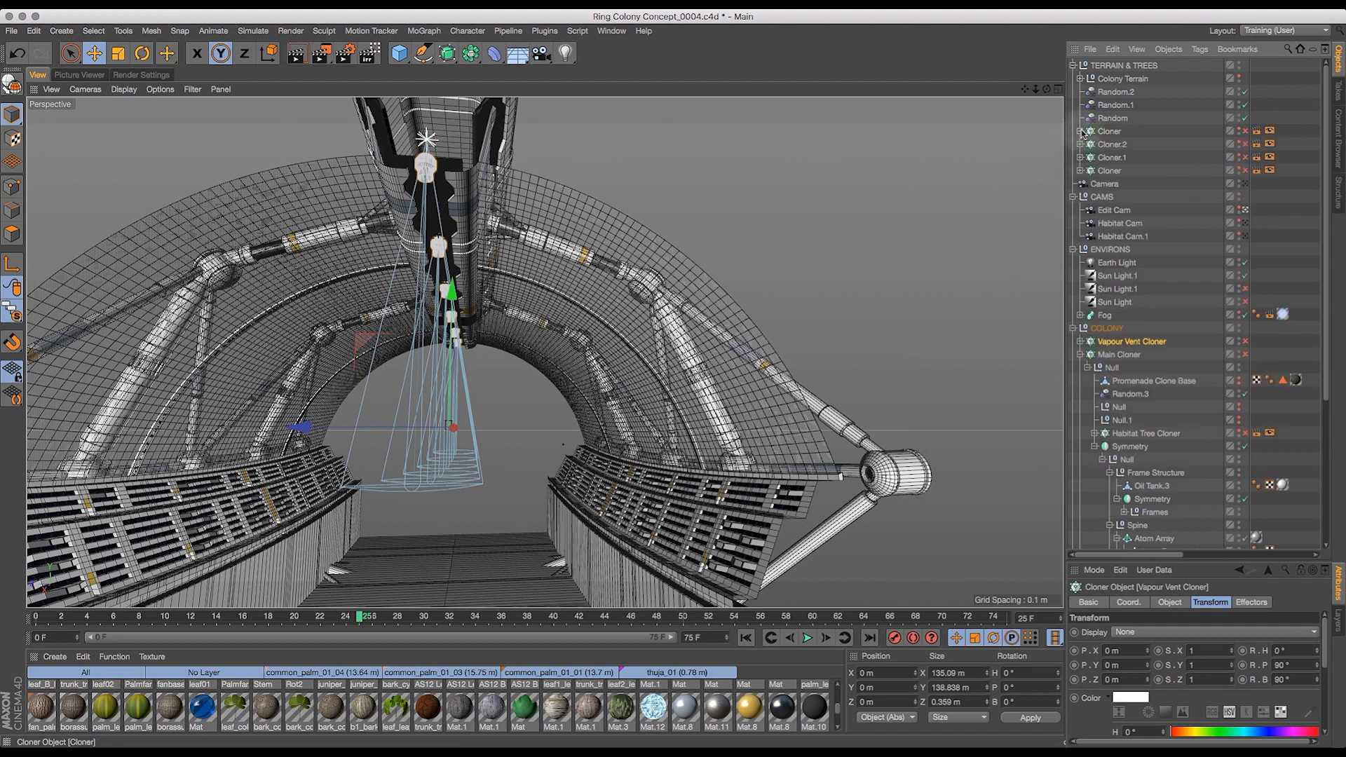
click(1080, 78)
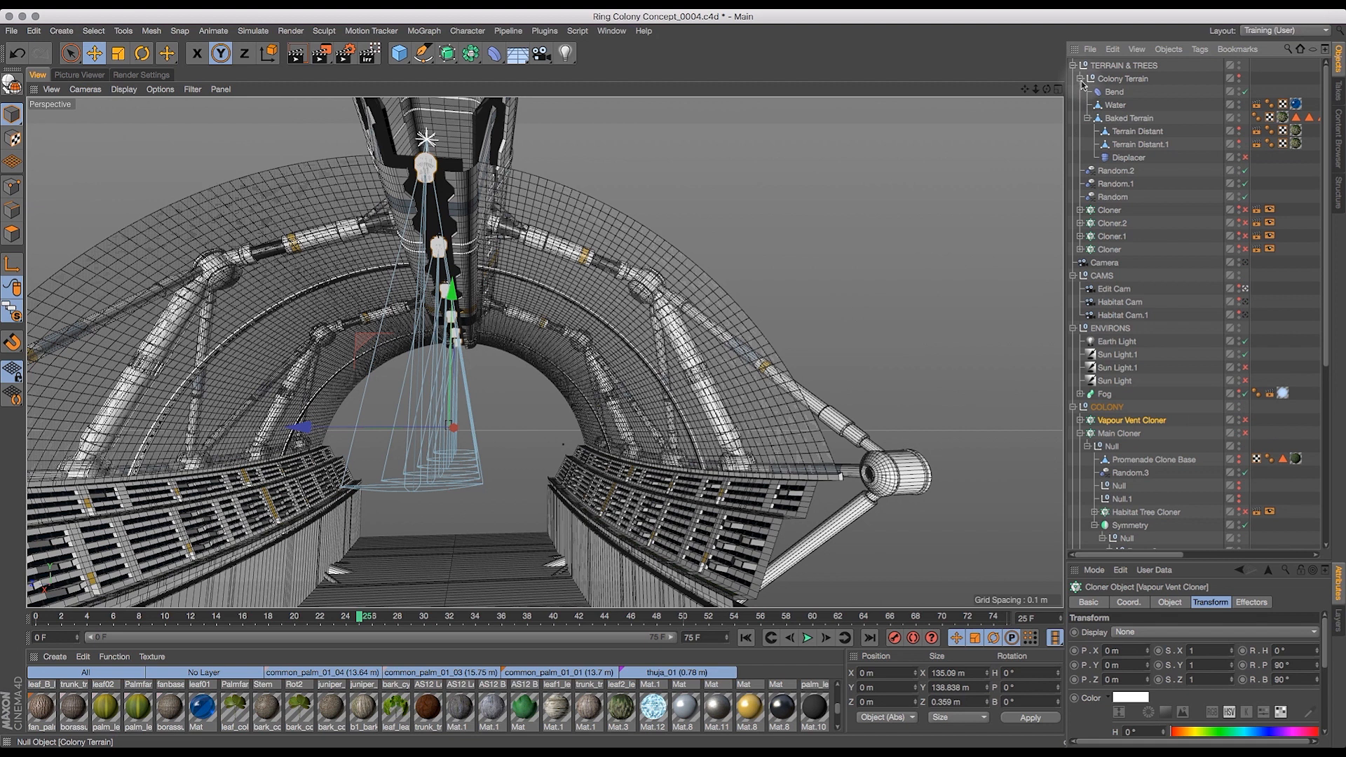
click(1080, 79)
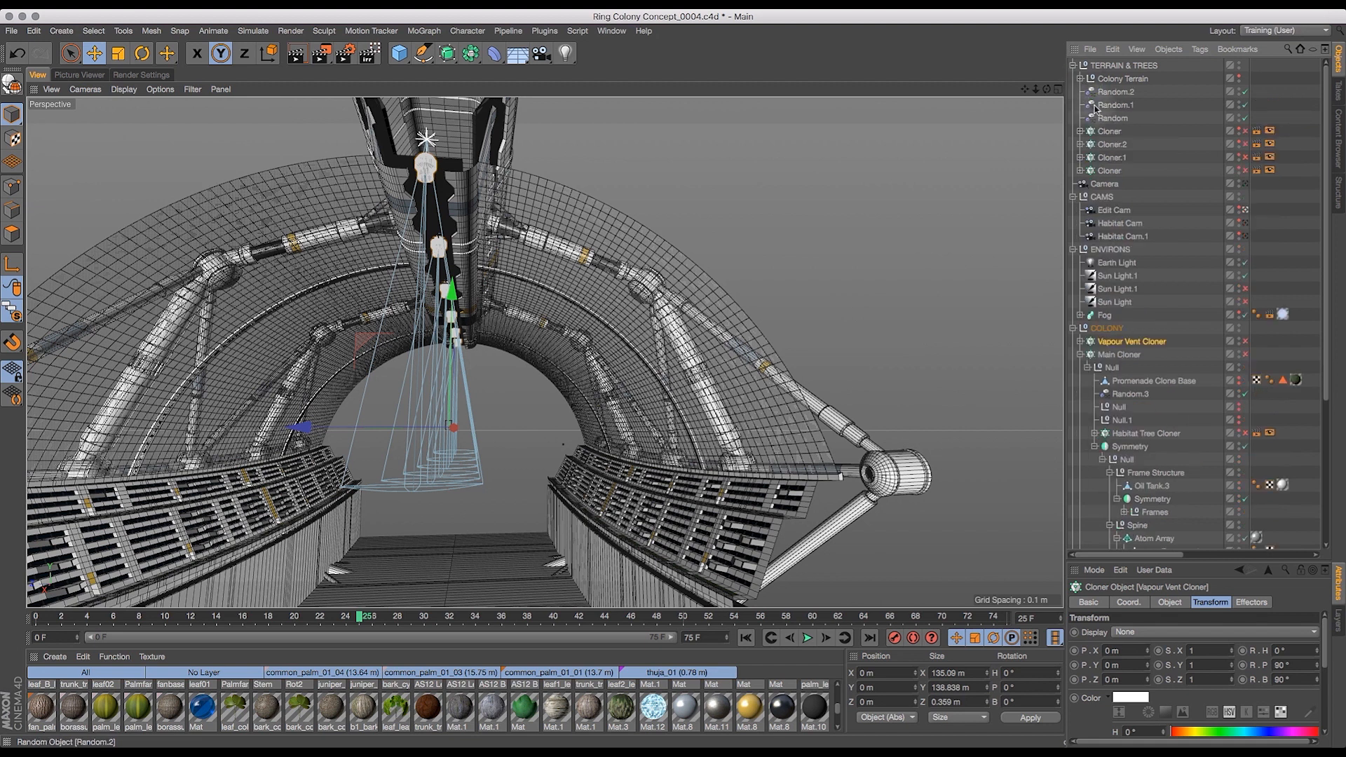
- Hide the whole TERRAIN & TREES group in both the editor and the renderer, and collapse it
super+click(1239, 70)
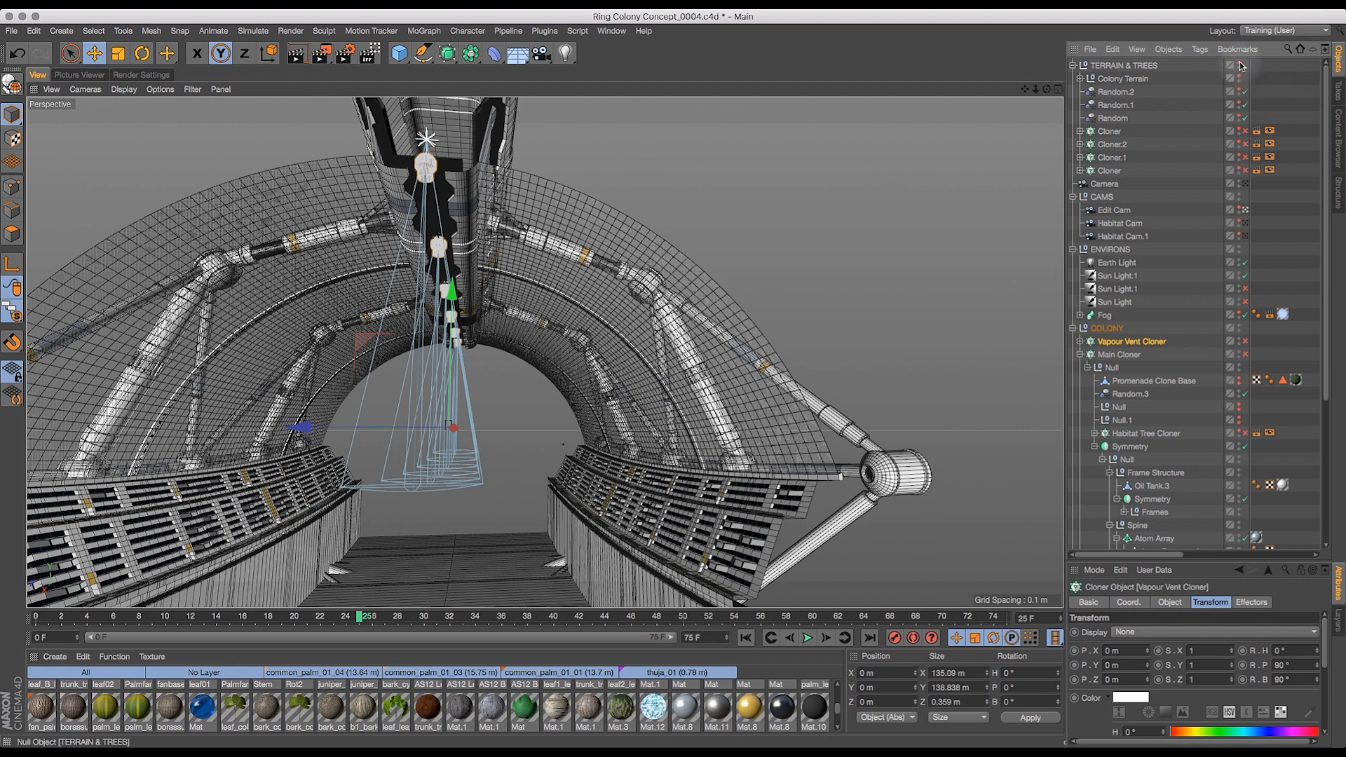
key(alt)
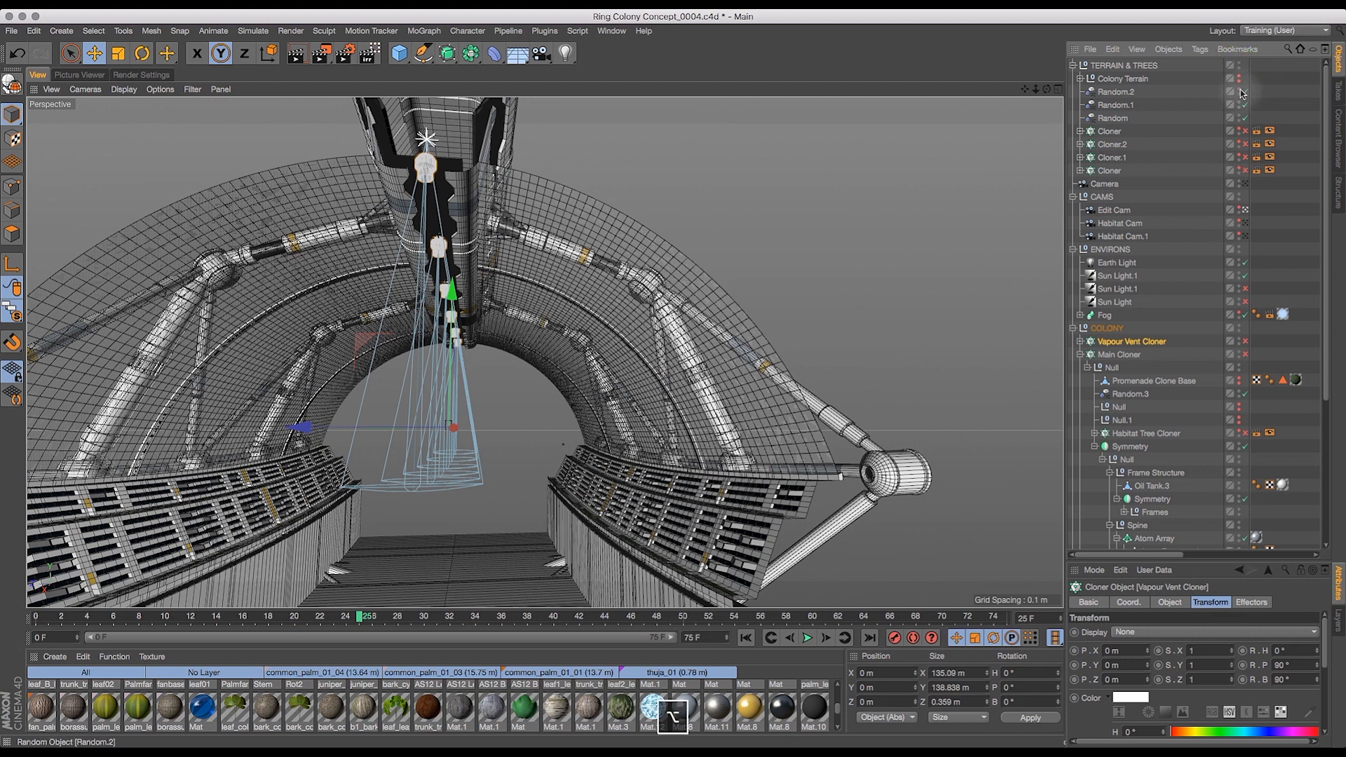
click(1238, 65)
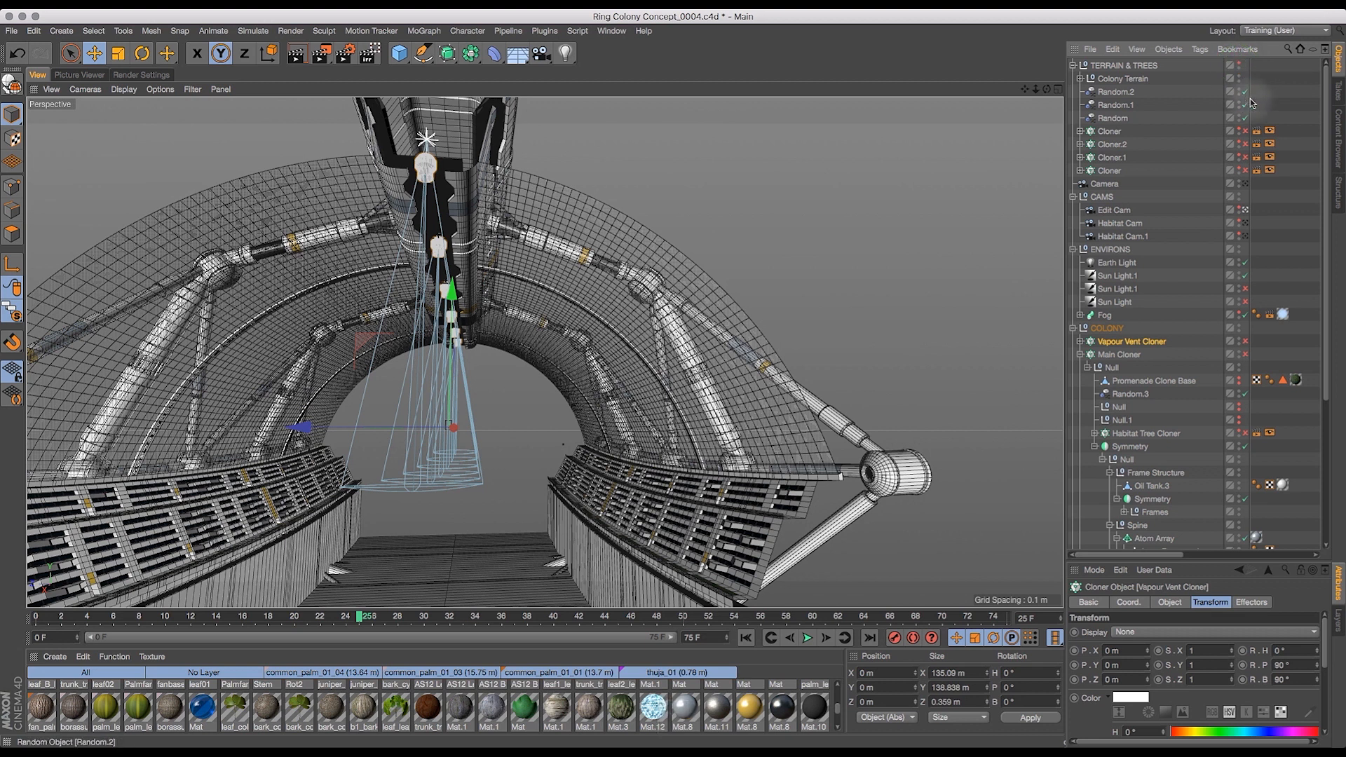
click(1073, 65)
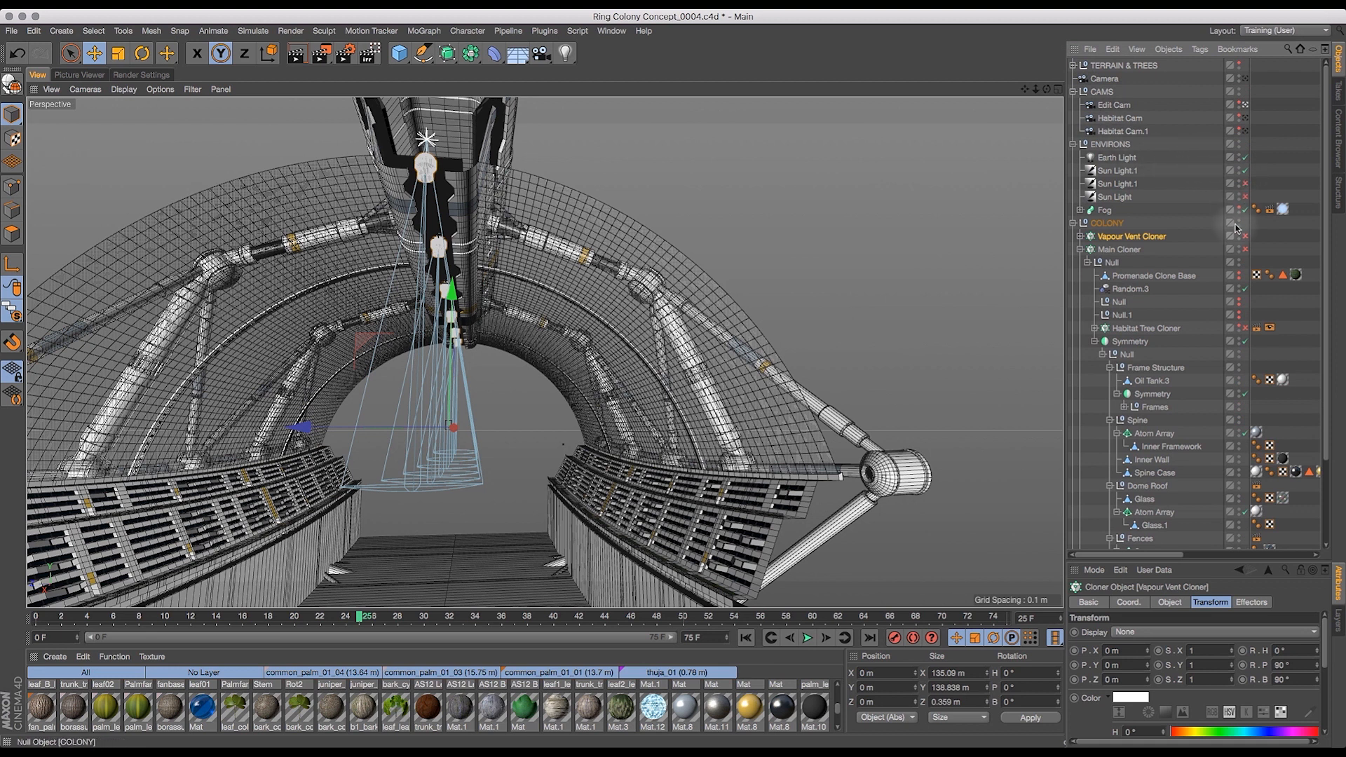
- Expand and enable the Habitat Tree Cloner, and turn off the Shading Mode override in its Display tag
drag(1329, 232, 1332, 270)
click(1094, 284)
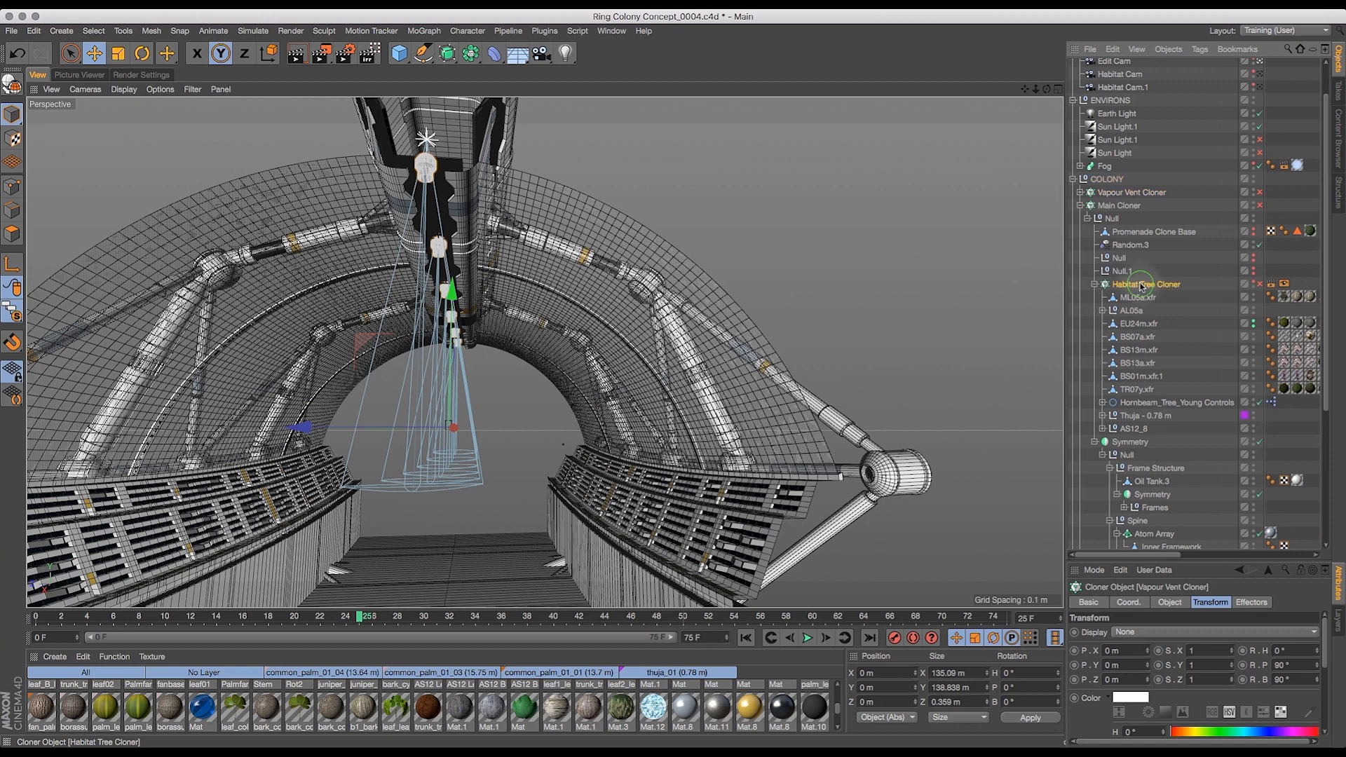
click(1141, 284)
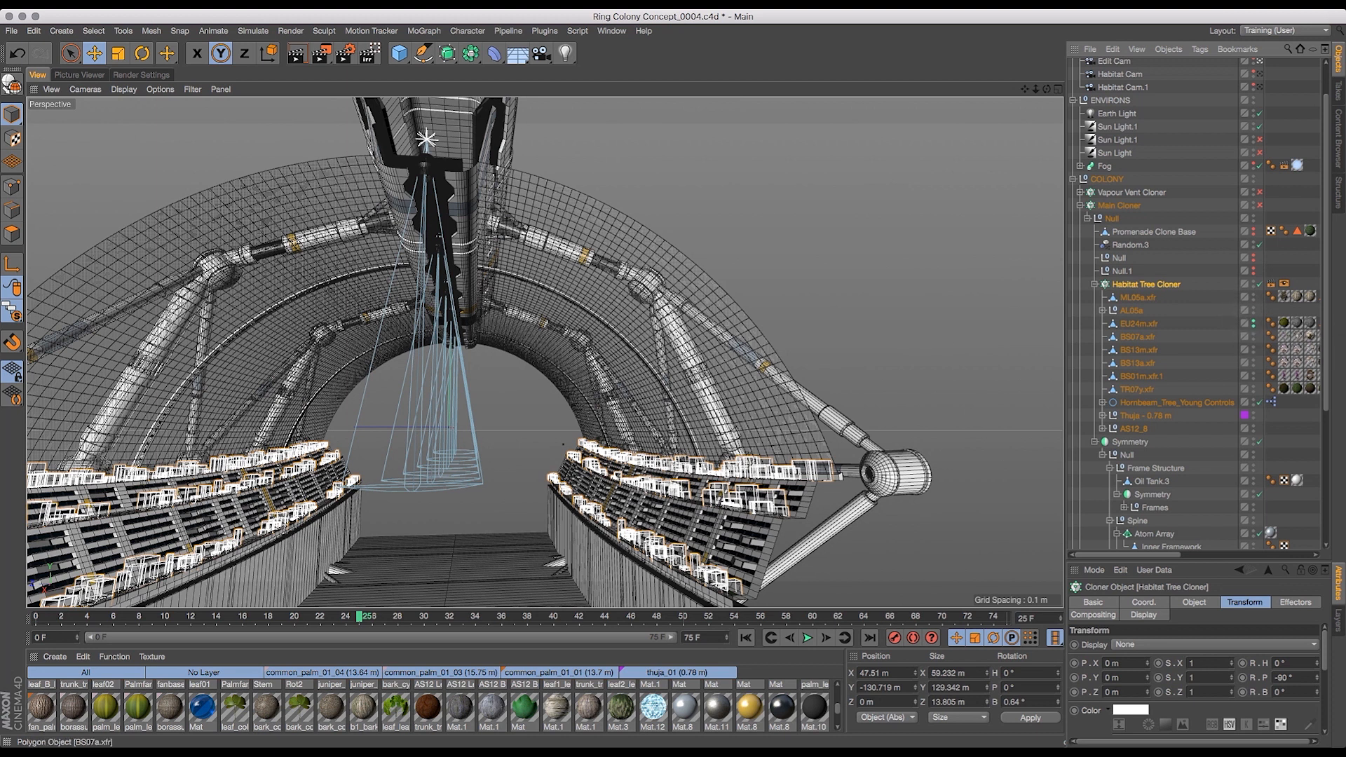
key(super+Tab)
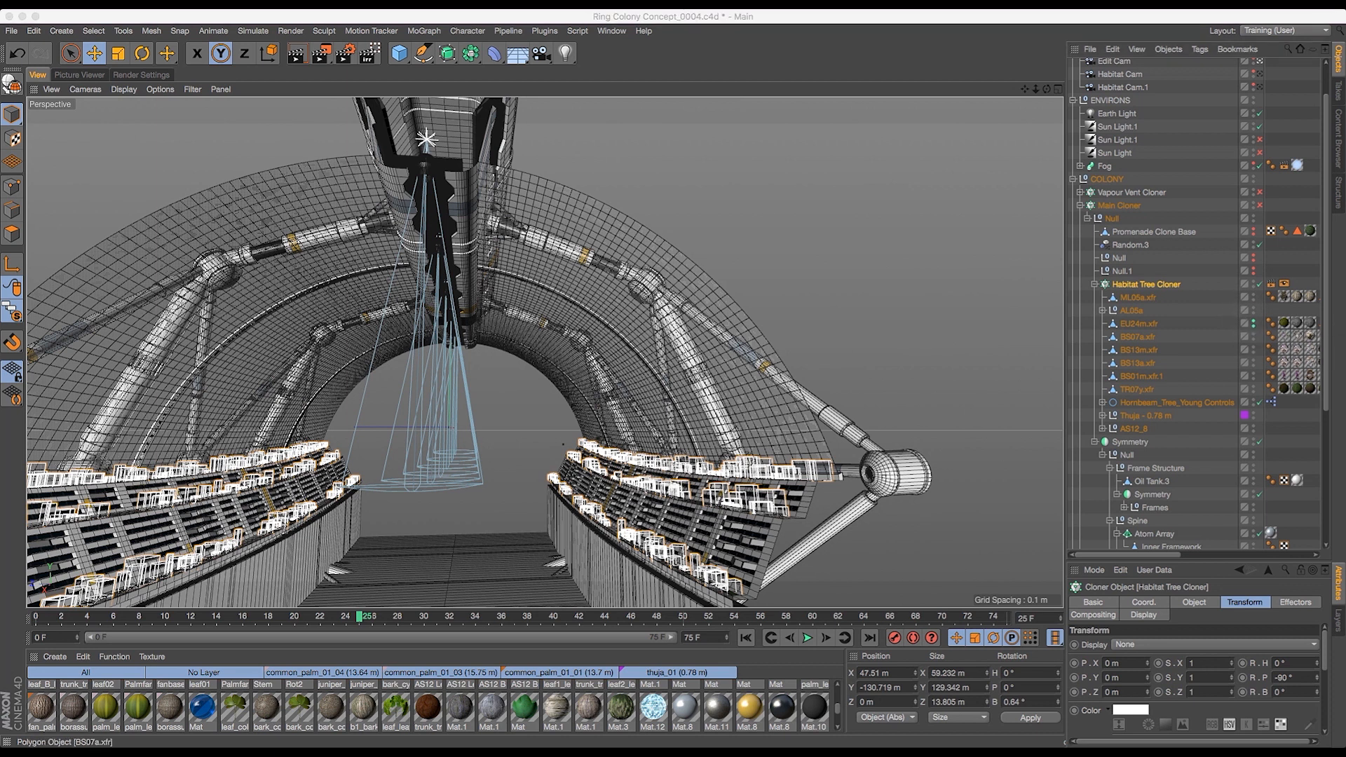
click(1283, 284)
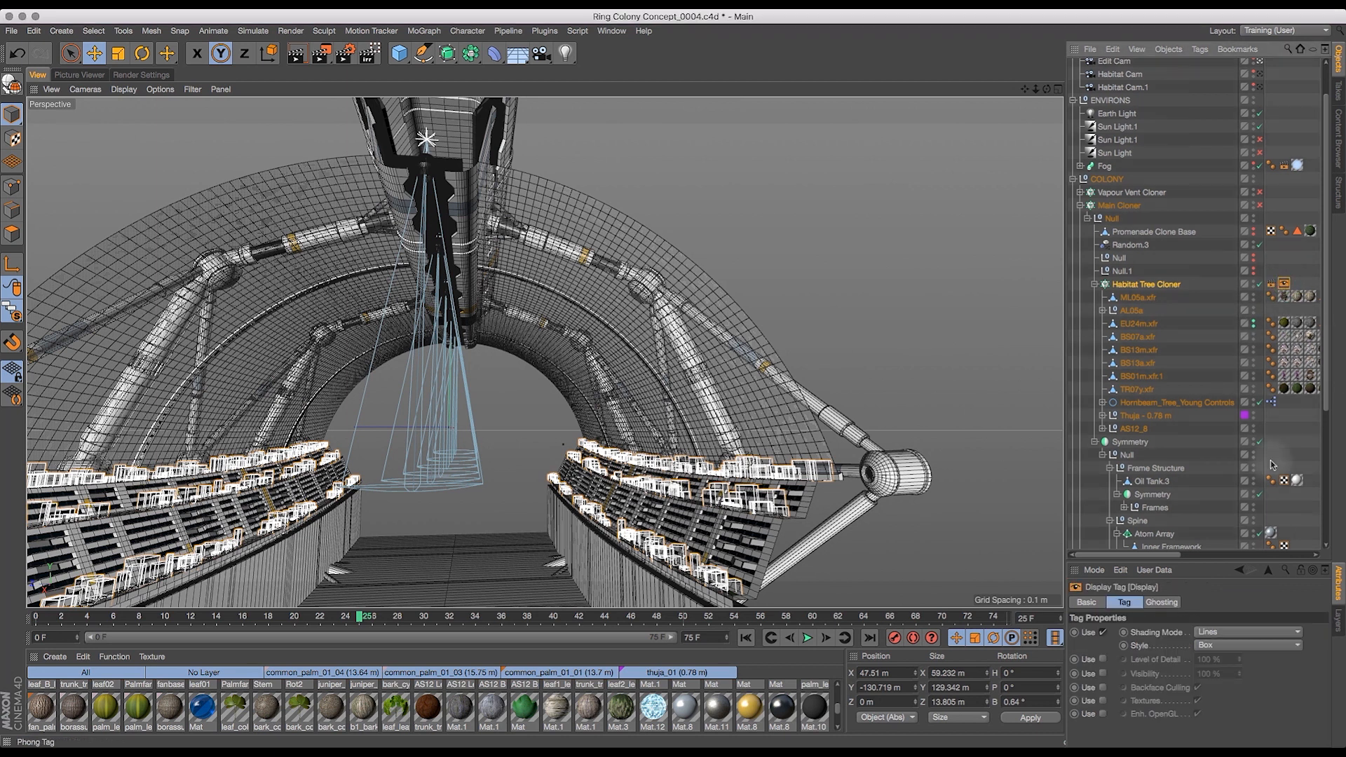
click(1103, 633)
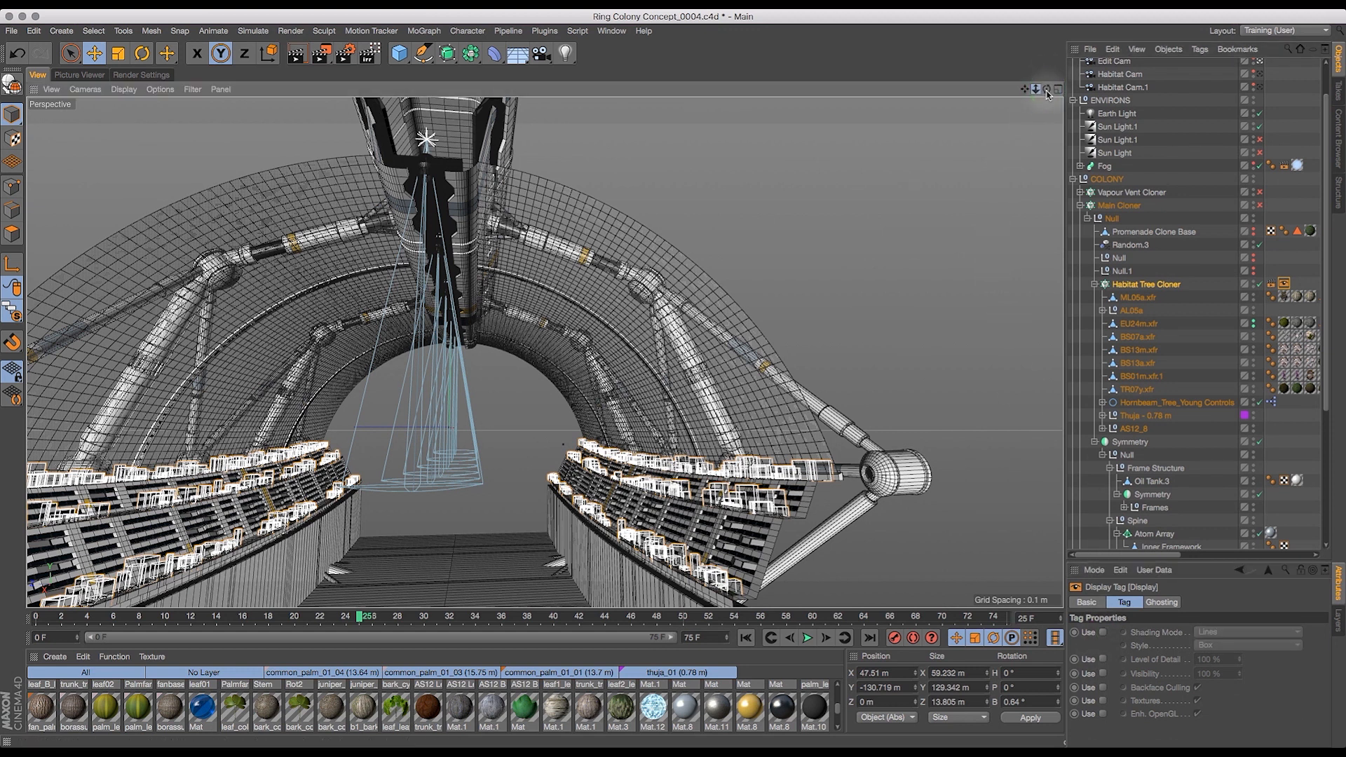
- Frame the Spine's Atom Array in the viewport and switch the display to shading without wireframe lines
drag(1019, 103, 997, 281)
mouse_move(1037, 91)
mouse_down()
mouse_move(923, 174)
mouse_move(885, 228)
mouse_up()
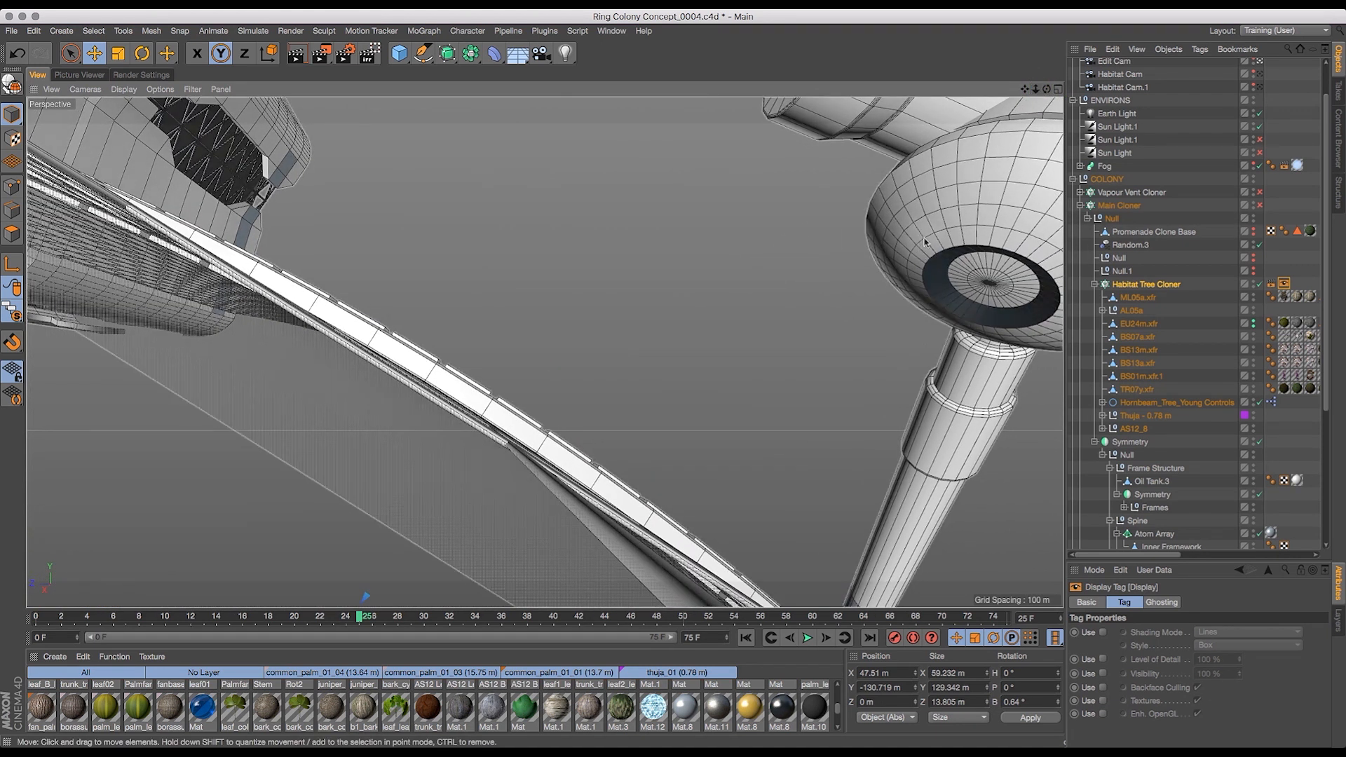
key(s)
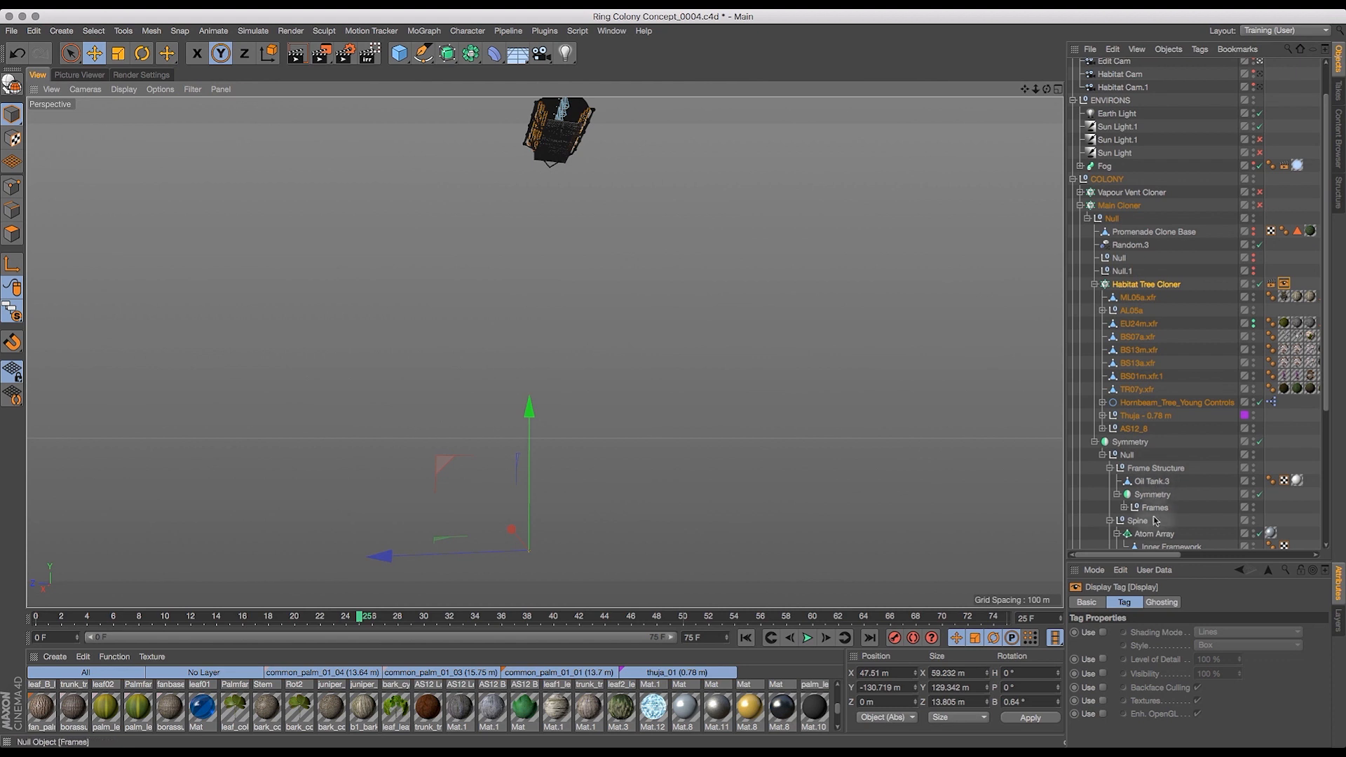
click(1154, 537)
key(s)
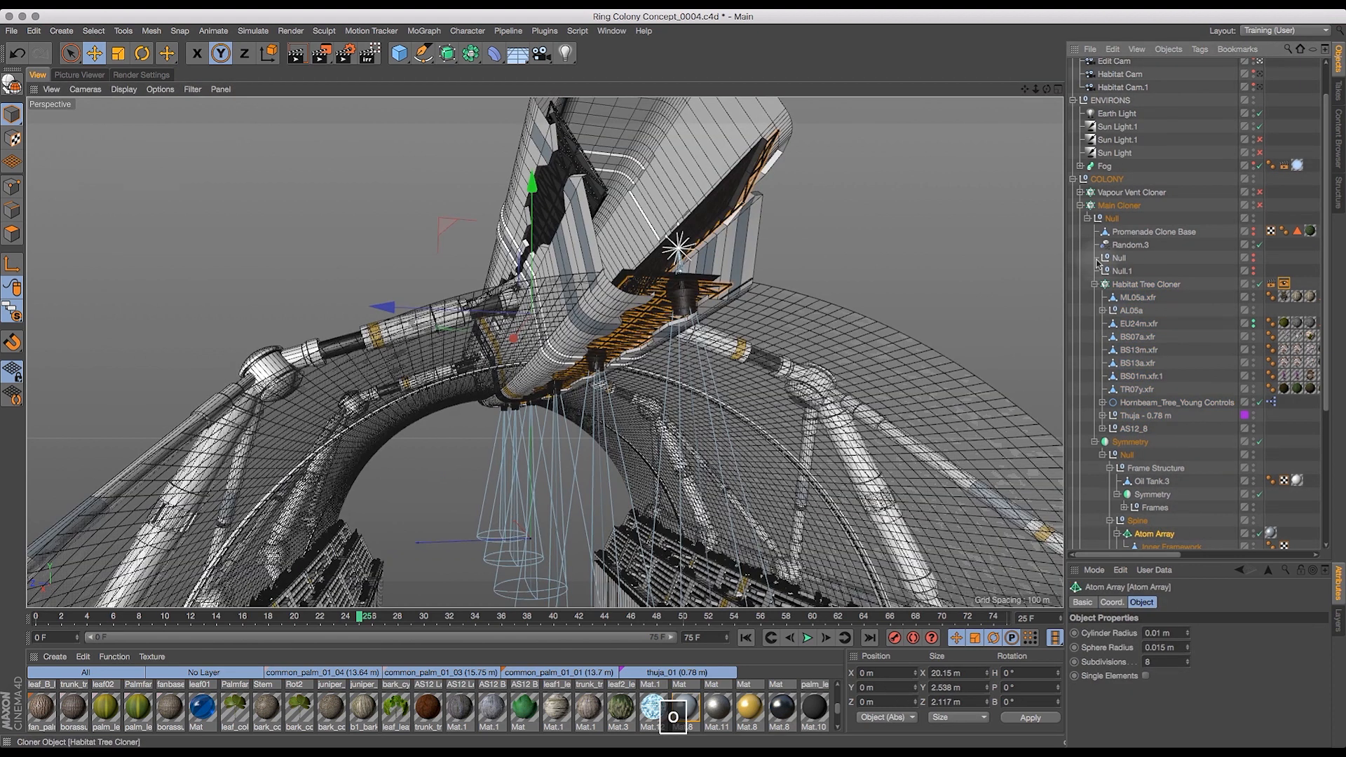
drag(1047, 90, 957, 78)
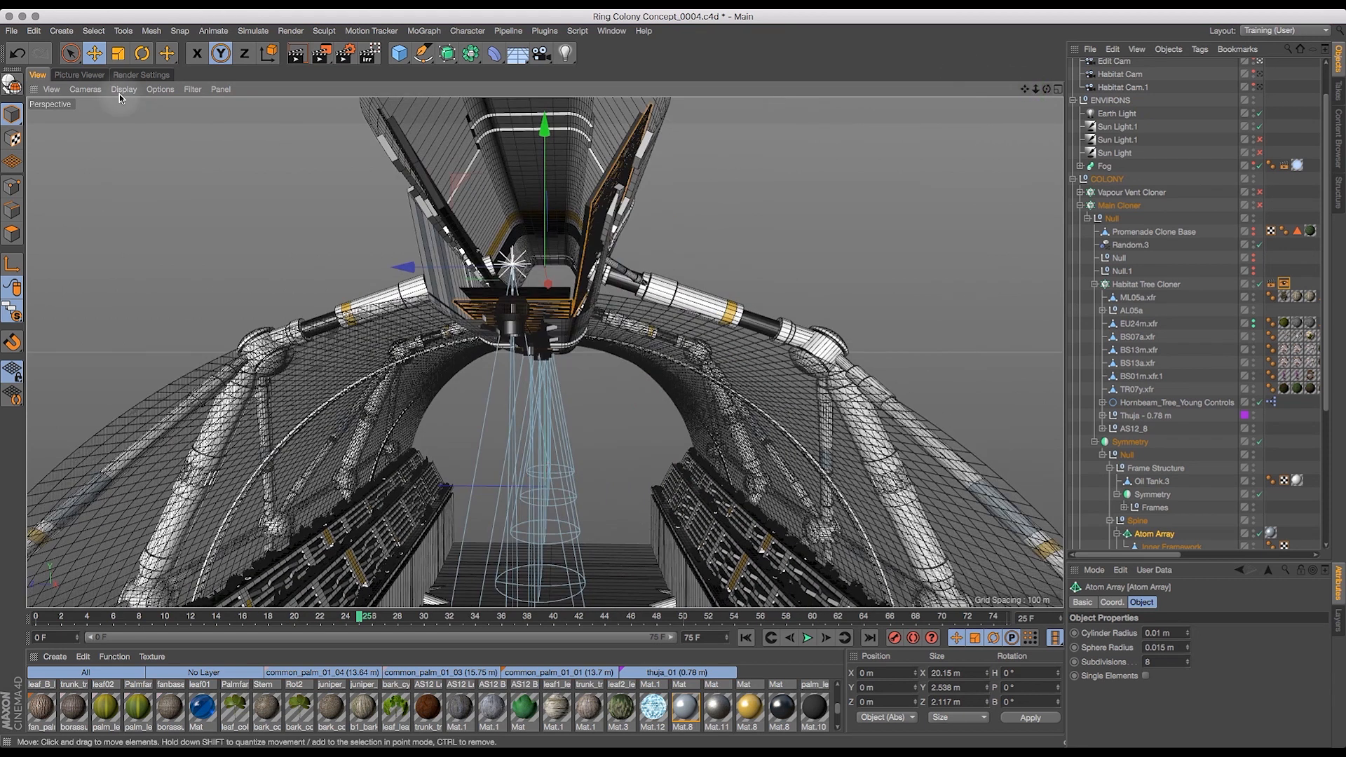
click(124, 89)
click(163, 141)
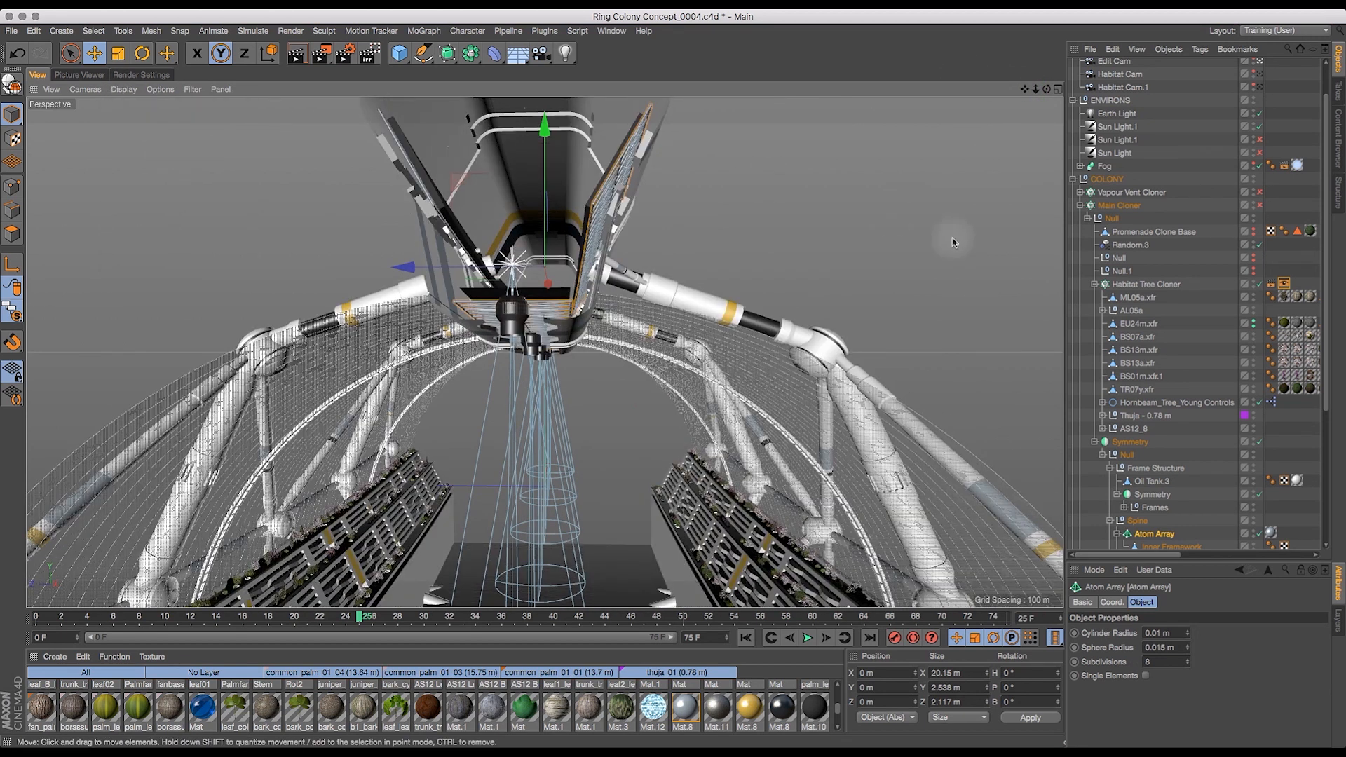
- Examine the cloned trees and shrubs along the habitat's apartment terraces from close up
drag(1044, 90, 1075, 80)
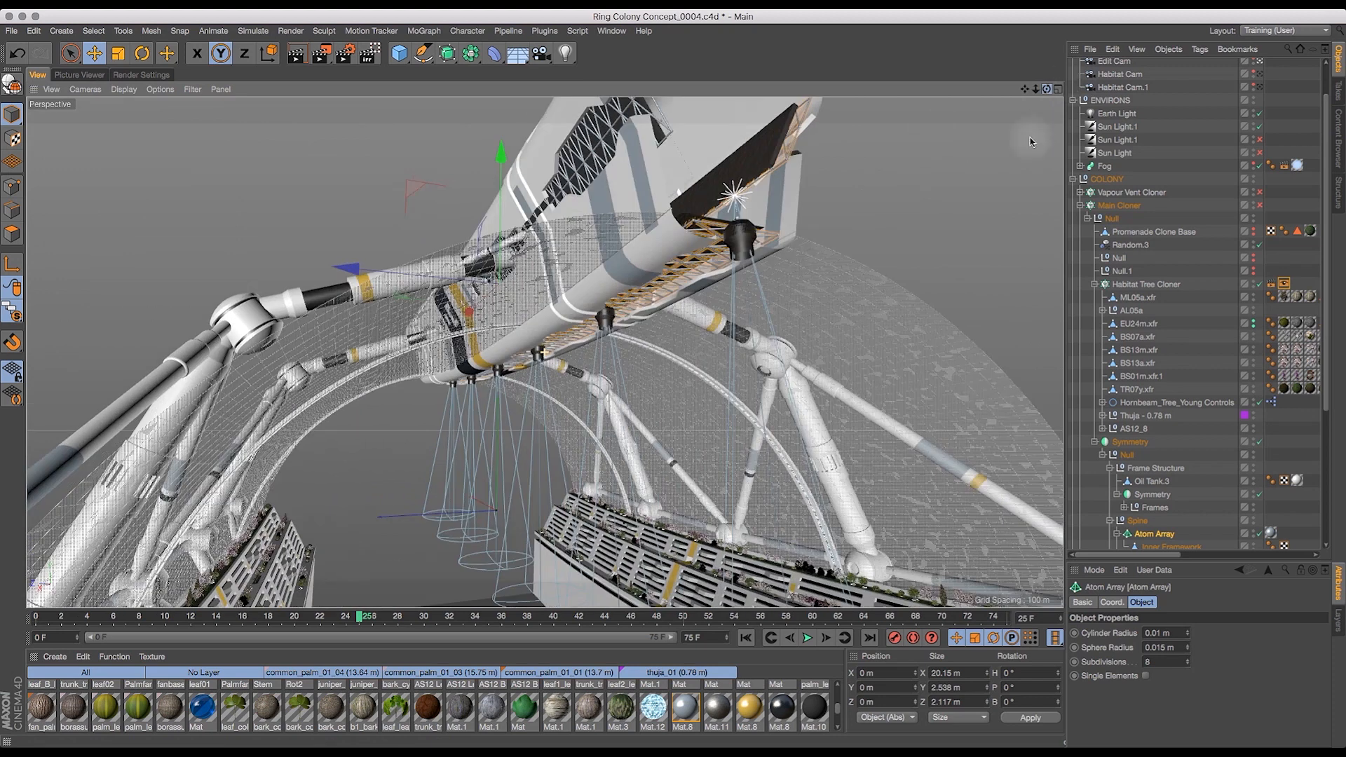
key(1)
drag(759, 293, 664, 100)
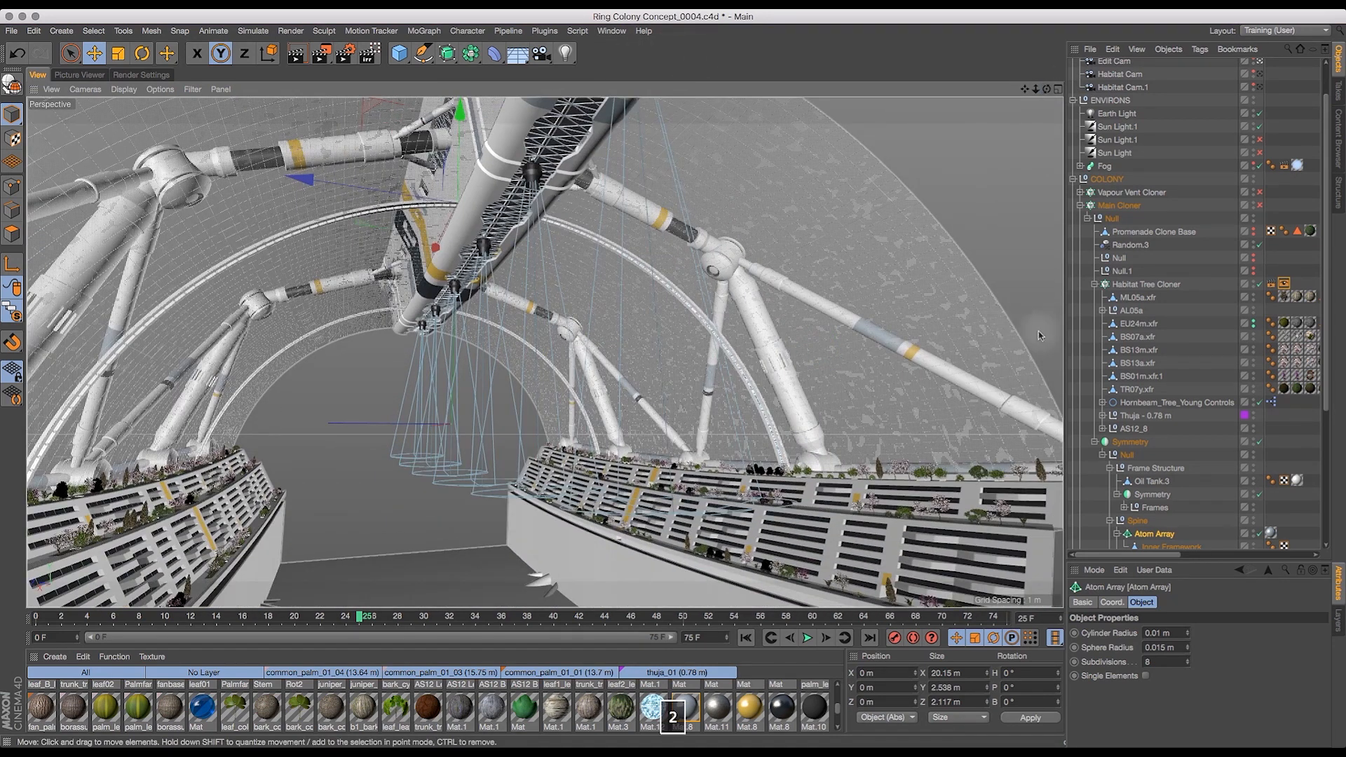
drag(1027, 71, 1150, 94)
drag(881, 419, 700, 531)
key(3)
key(1)
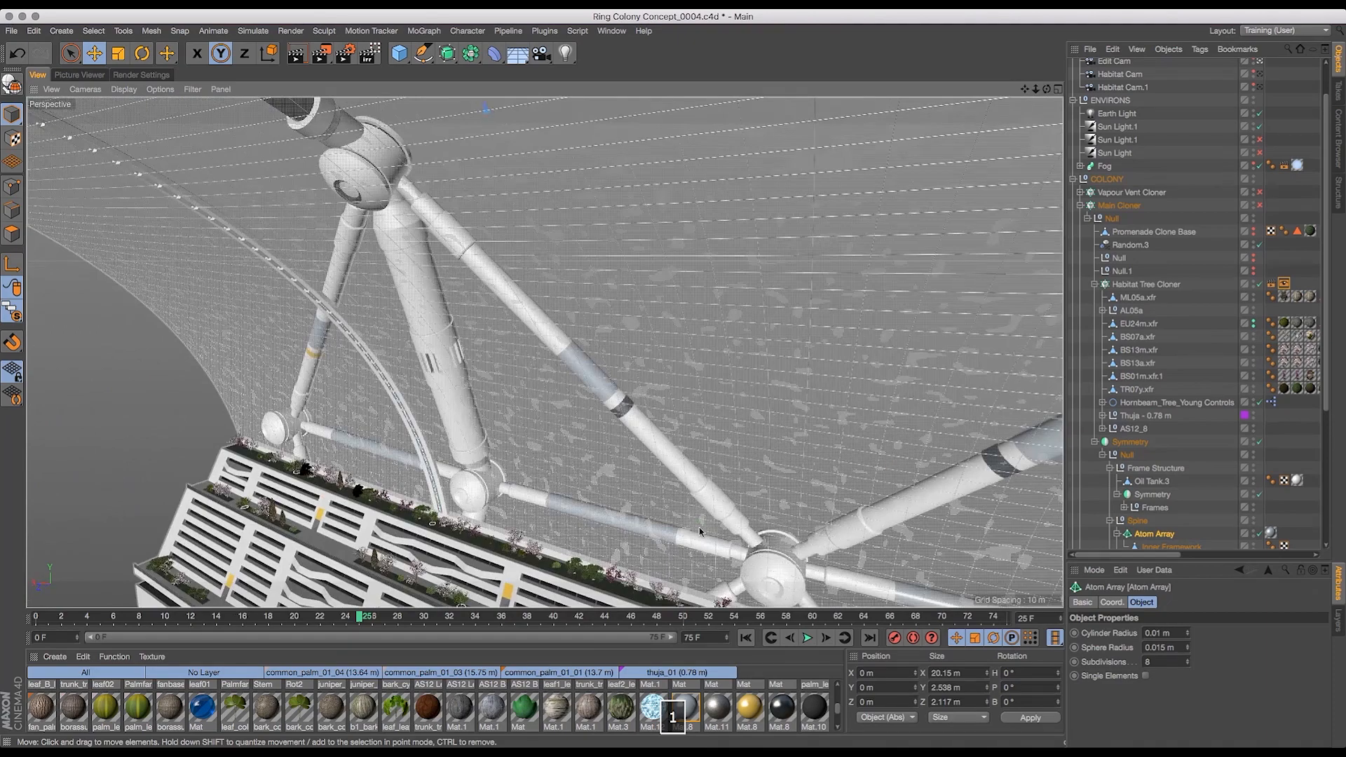
drag(631, 357, 545, 77)
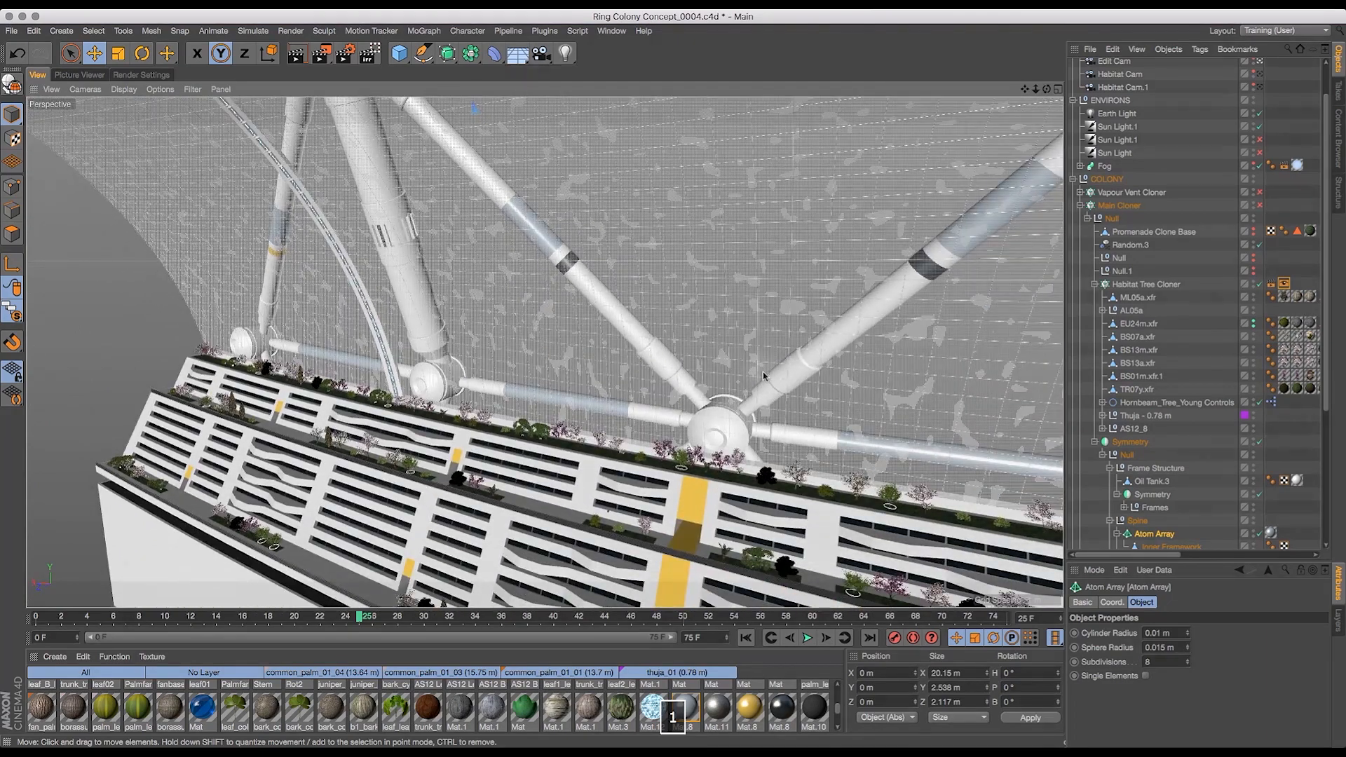
drag(723, 352, 268, 171)
drag(732, 215, 708, 198)
drag(1036, 89, 1001, 118)
key(1)
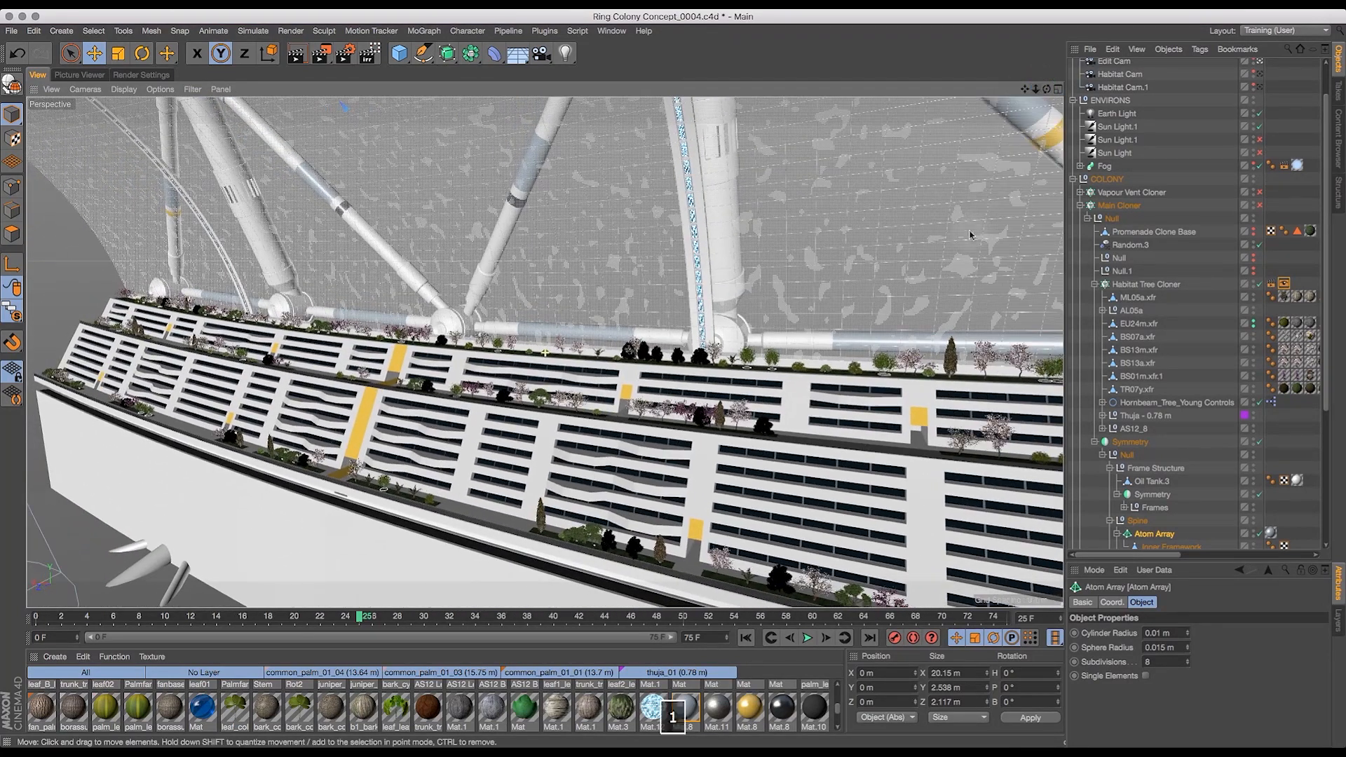
drag(860, 278, 828, 249)
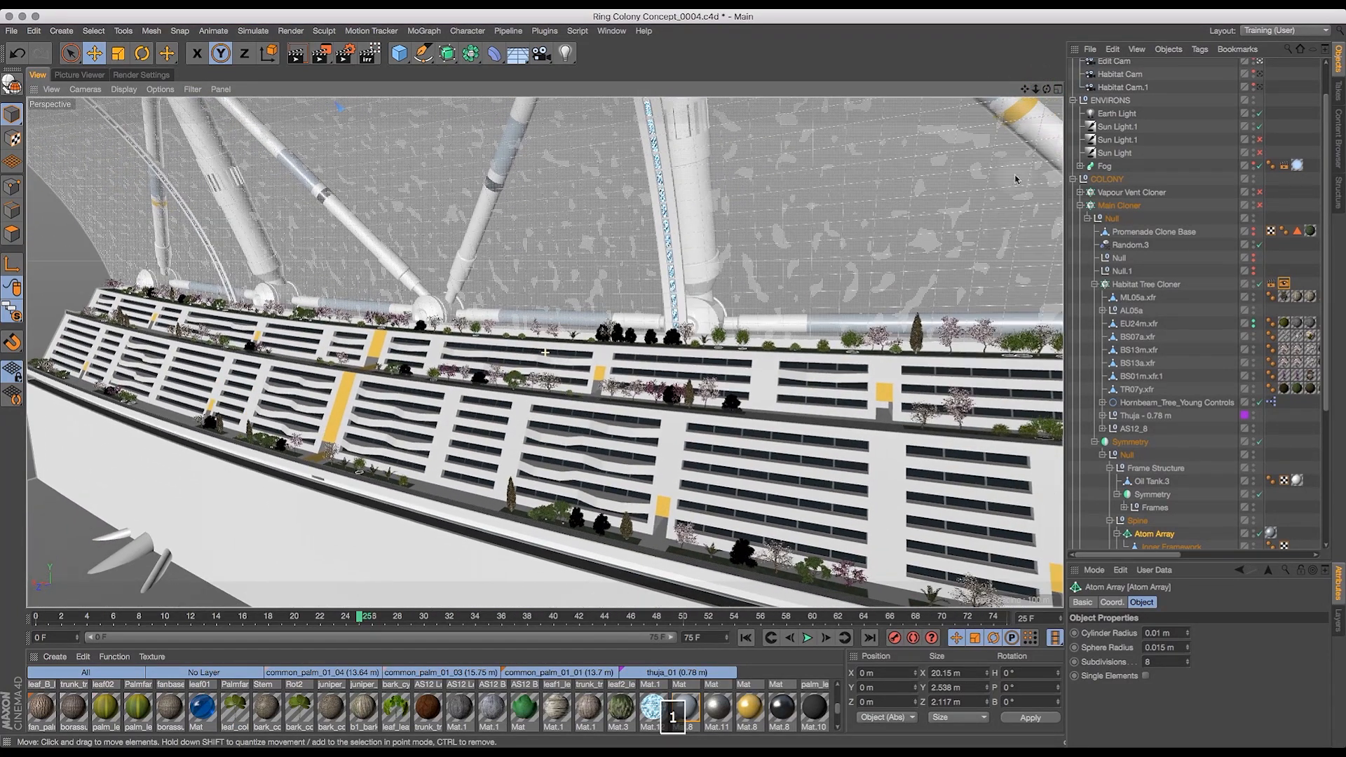
- Scale the ML05a.xfr tree in the Habitat Tree Cloner up to about 133.3%
click(1133, 298)
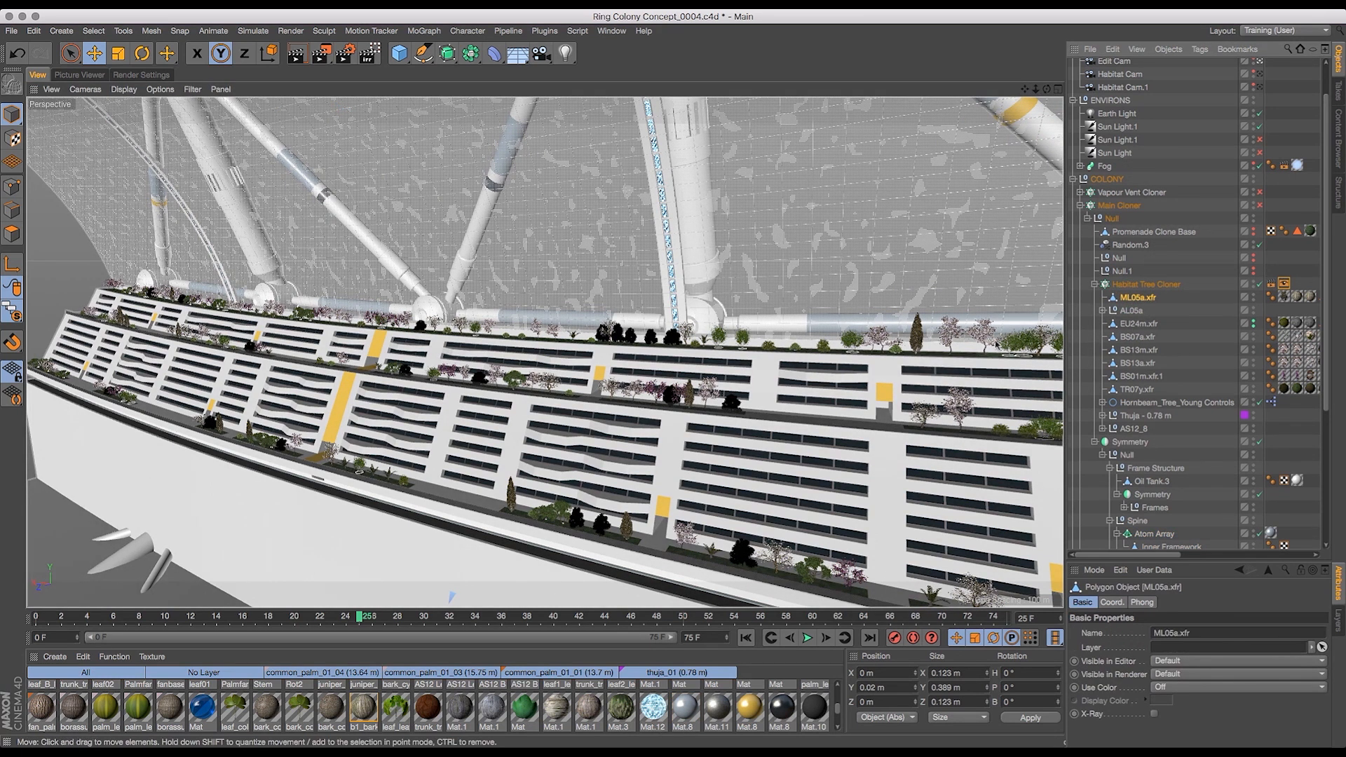
click(118, 52)
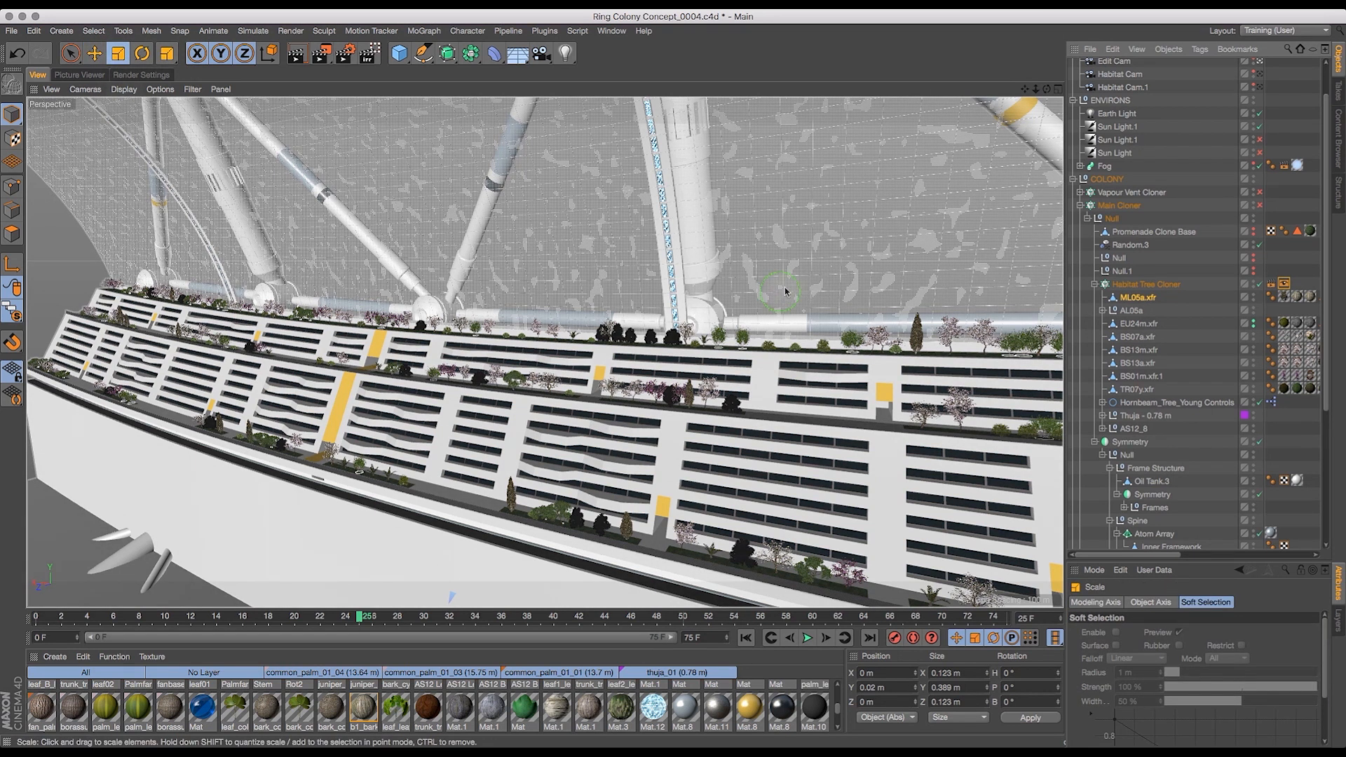
drag(785, 291, 801, 283)
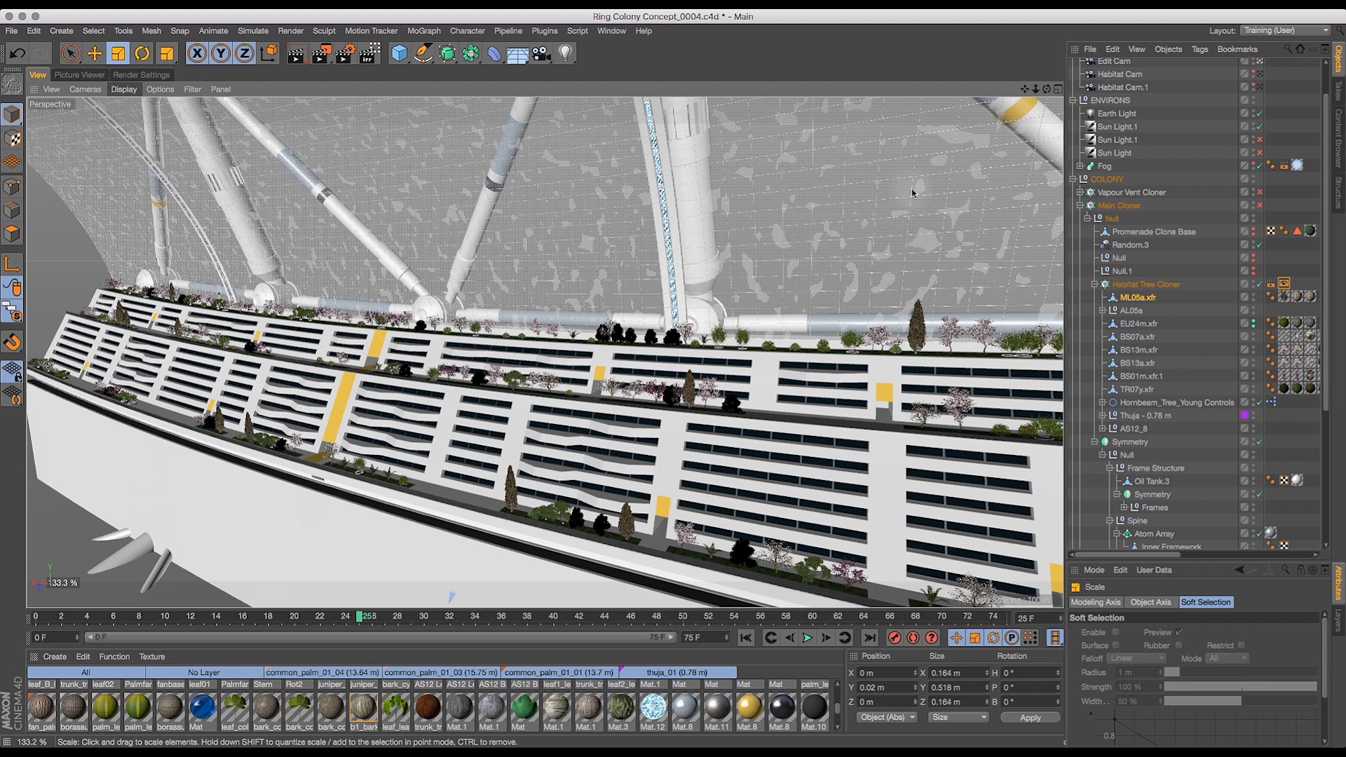
- Select the Habitat Tree Cloner, give its attributes more room, and show its Object properties
drag(912, 191, 913, 203)
mouse_move(1035, 90)
mouse_down()
mouse_move(944, 92)
mouse_move(1036, 90)
mouse_up()
drag(1044, 94, 901, 206)
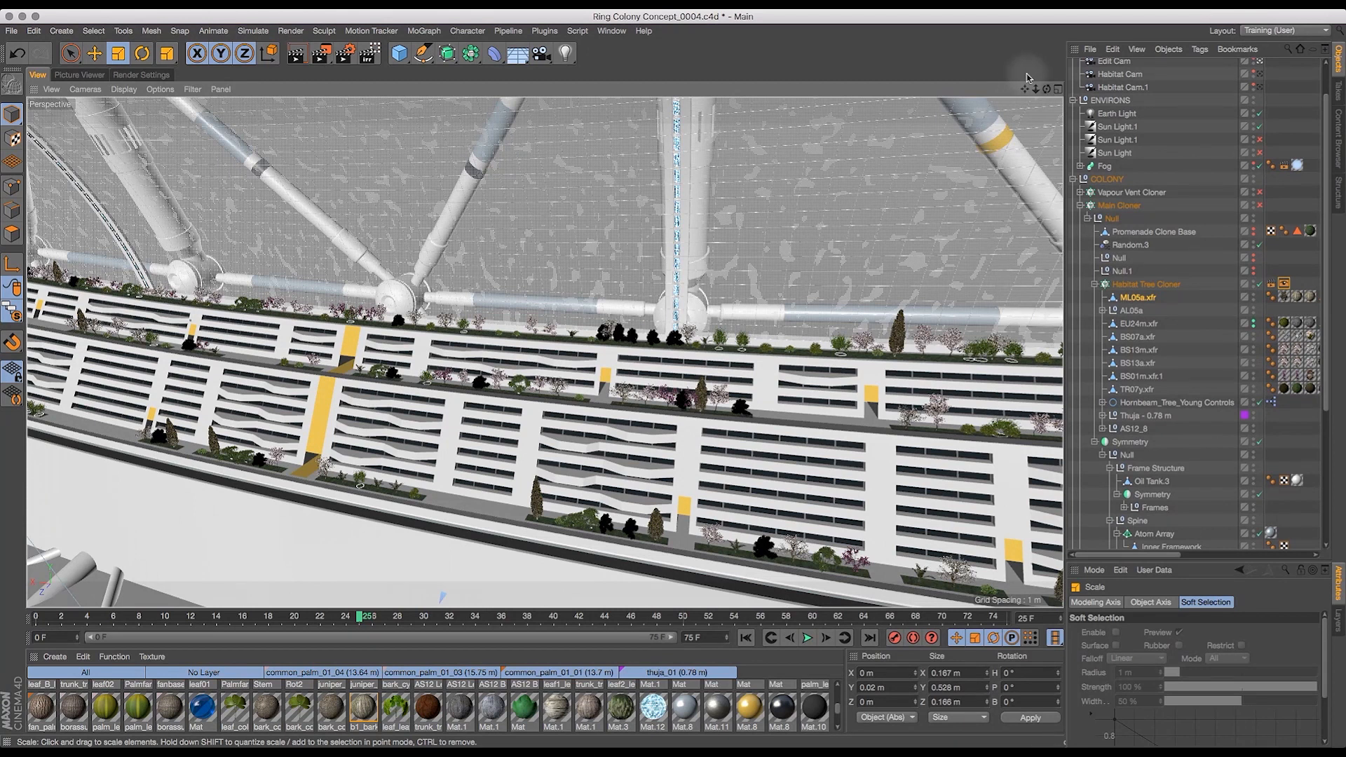
drag(1024, 89, 826, 30)
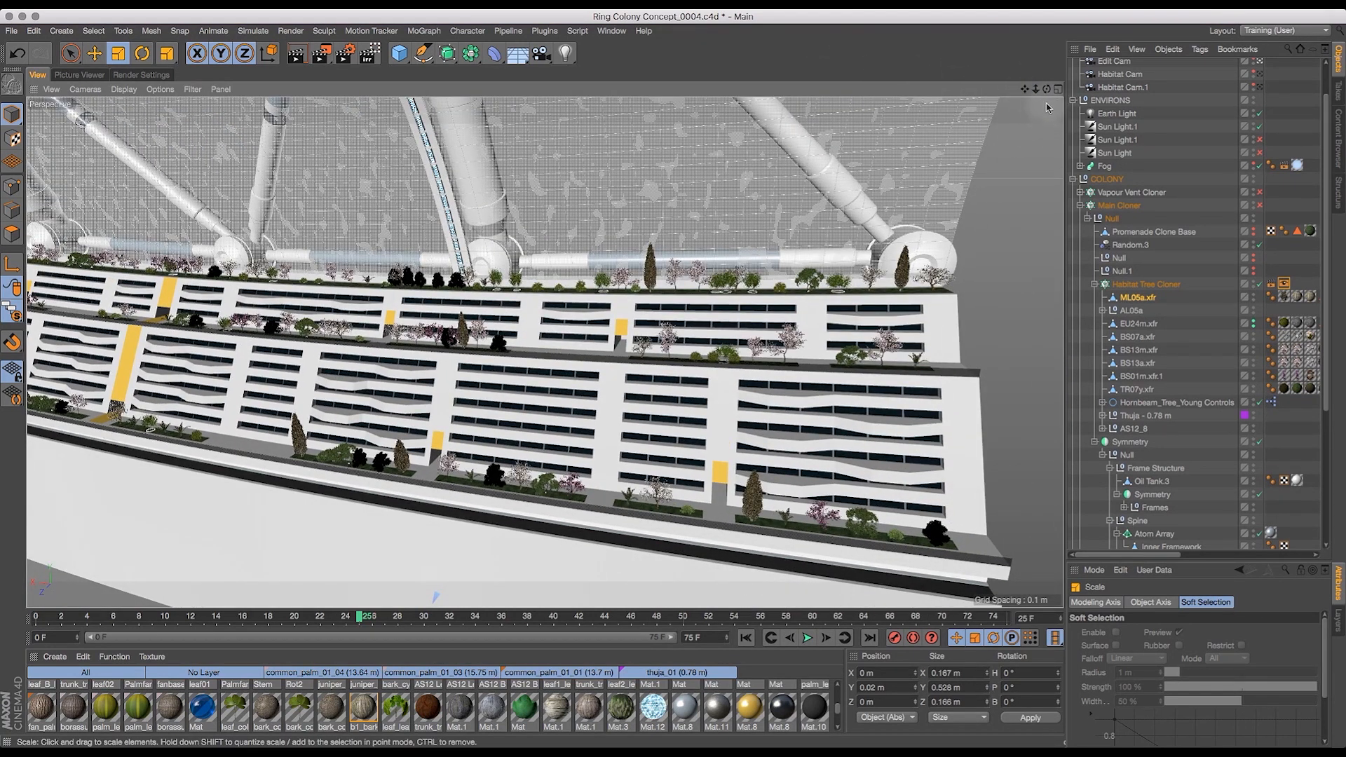
drag(1035, 90, 1191, 125)
drag(1051, 94, 1203, 180)
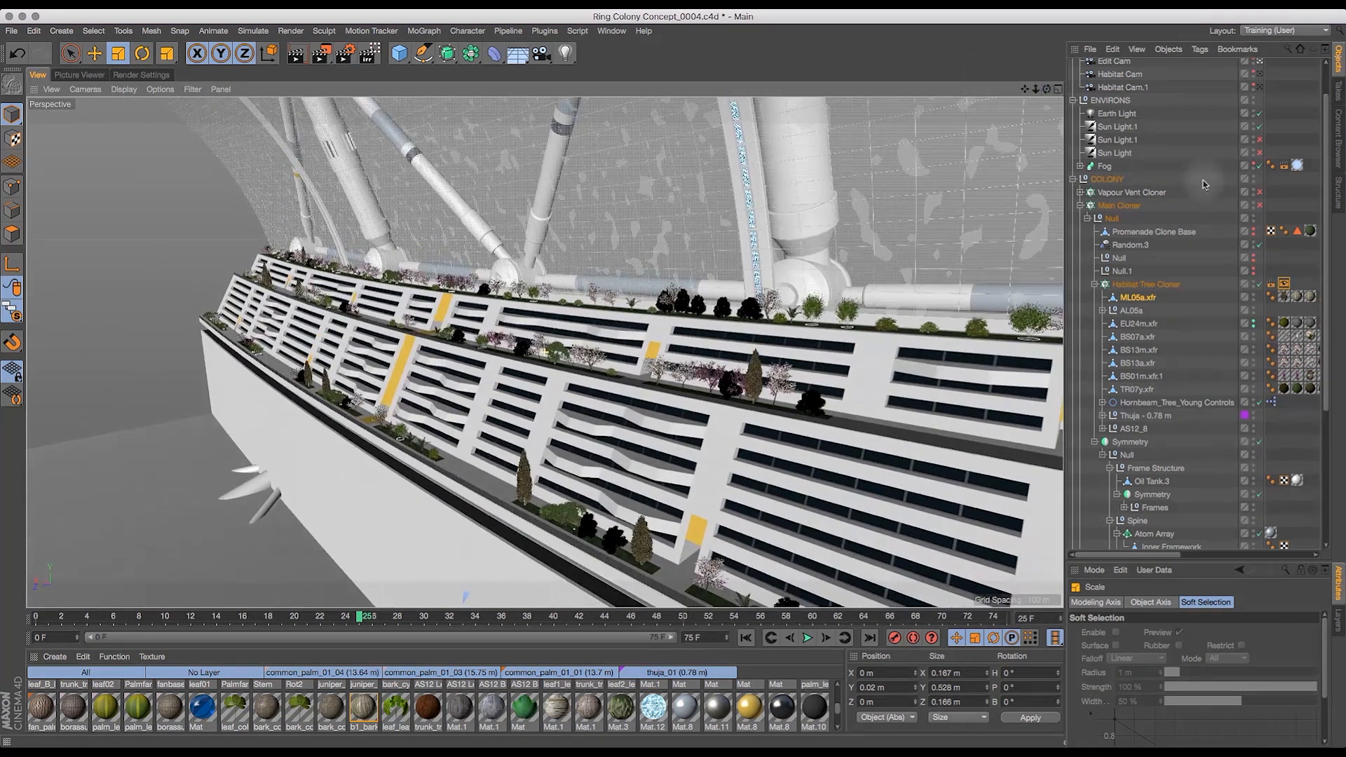
click(1144, 283)
drag(1183, 559, 1195, 440)
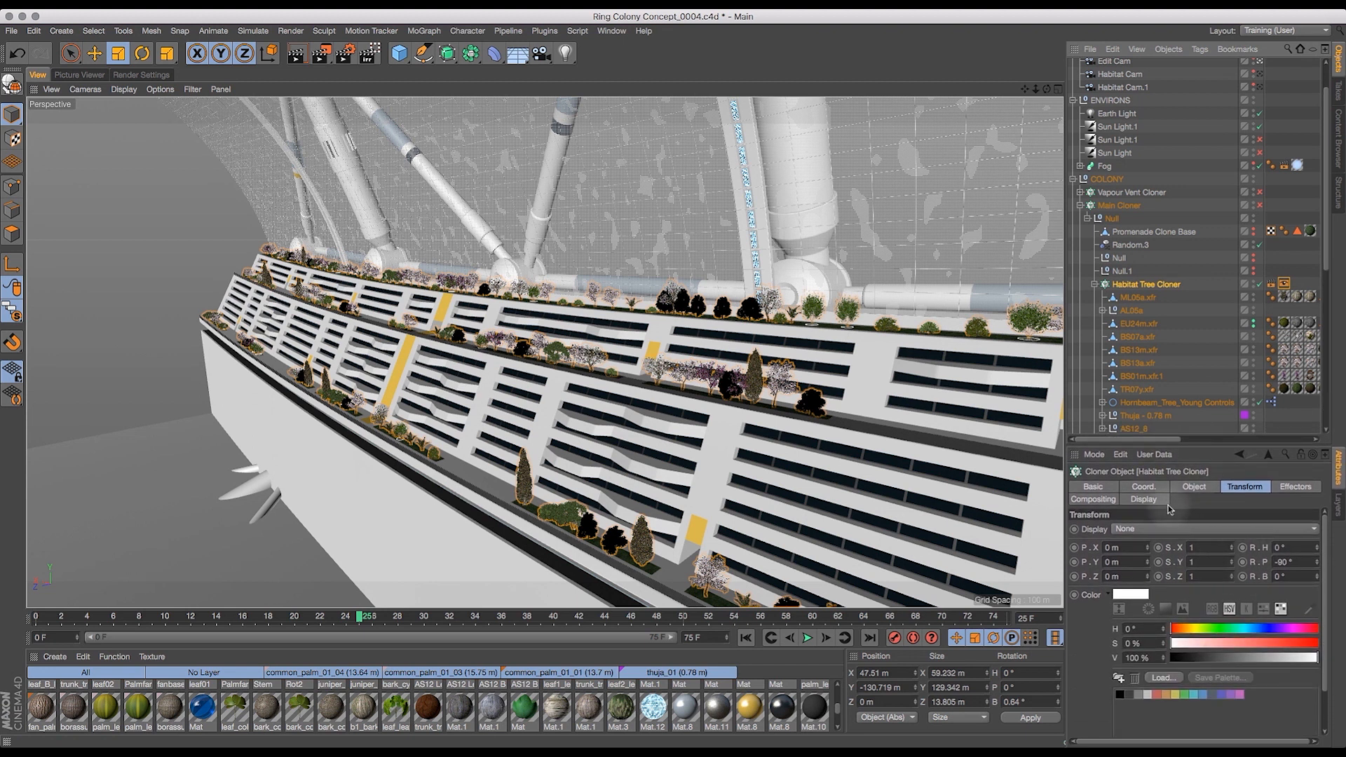
click(1194, 486)
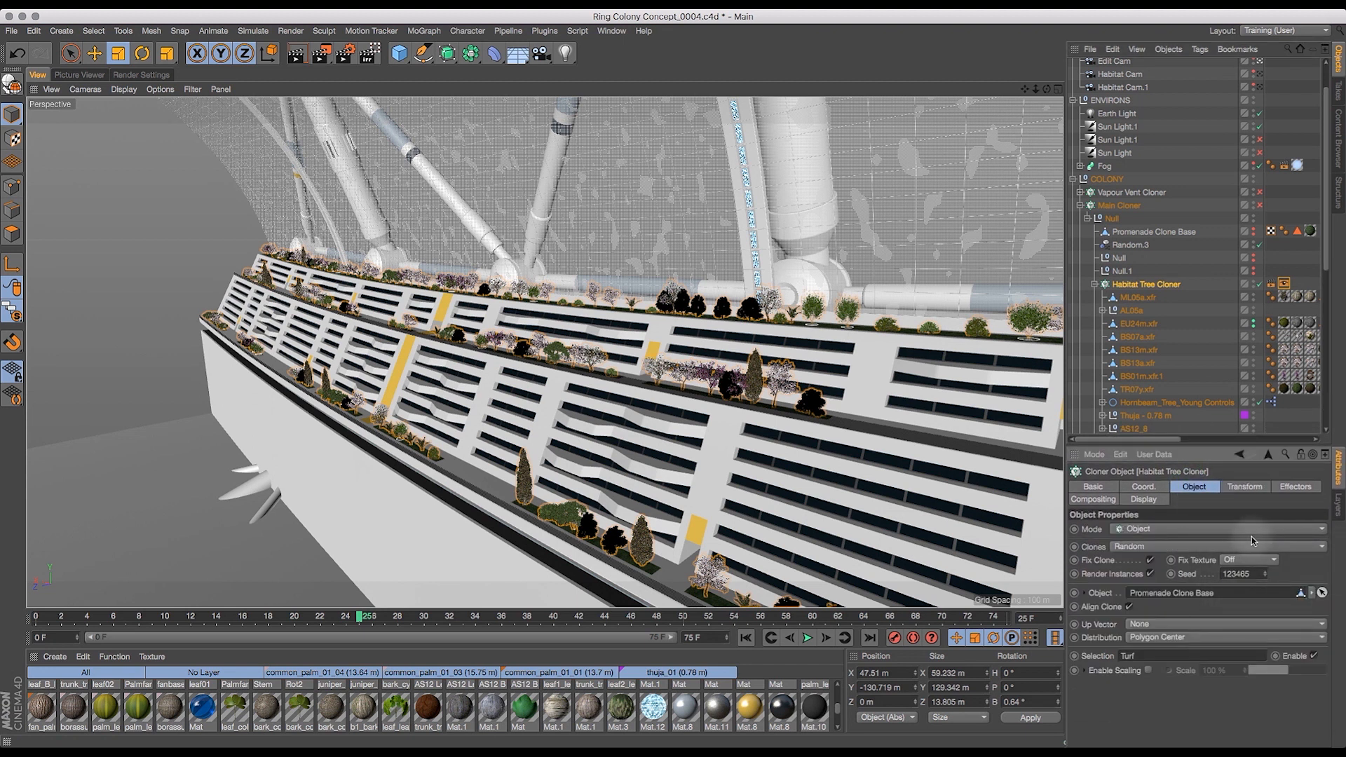
- Try the Sort and Iterate clone distributions on the Habitat Tree Cloner, and set Clones back to Random
click(1221, 547)
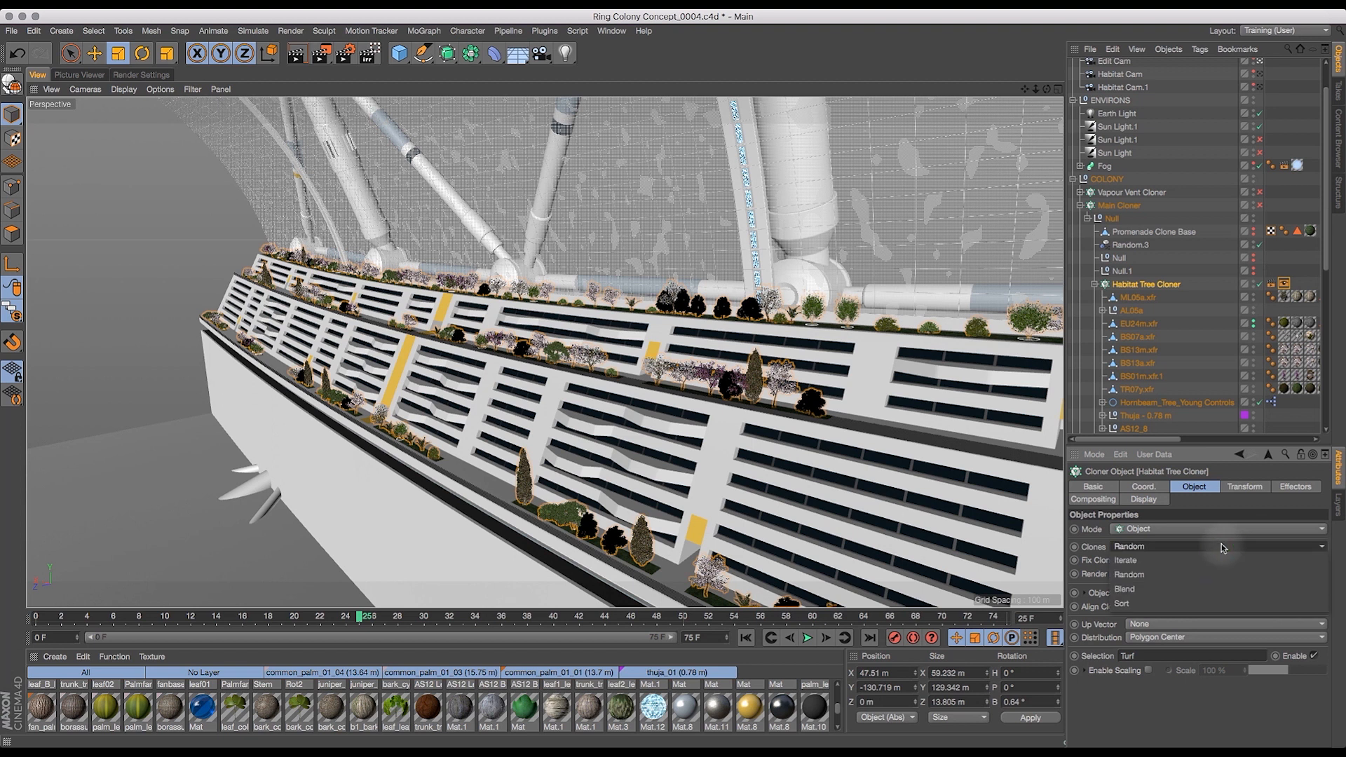
click(1203, 603)
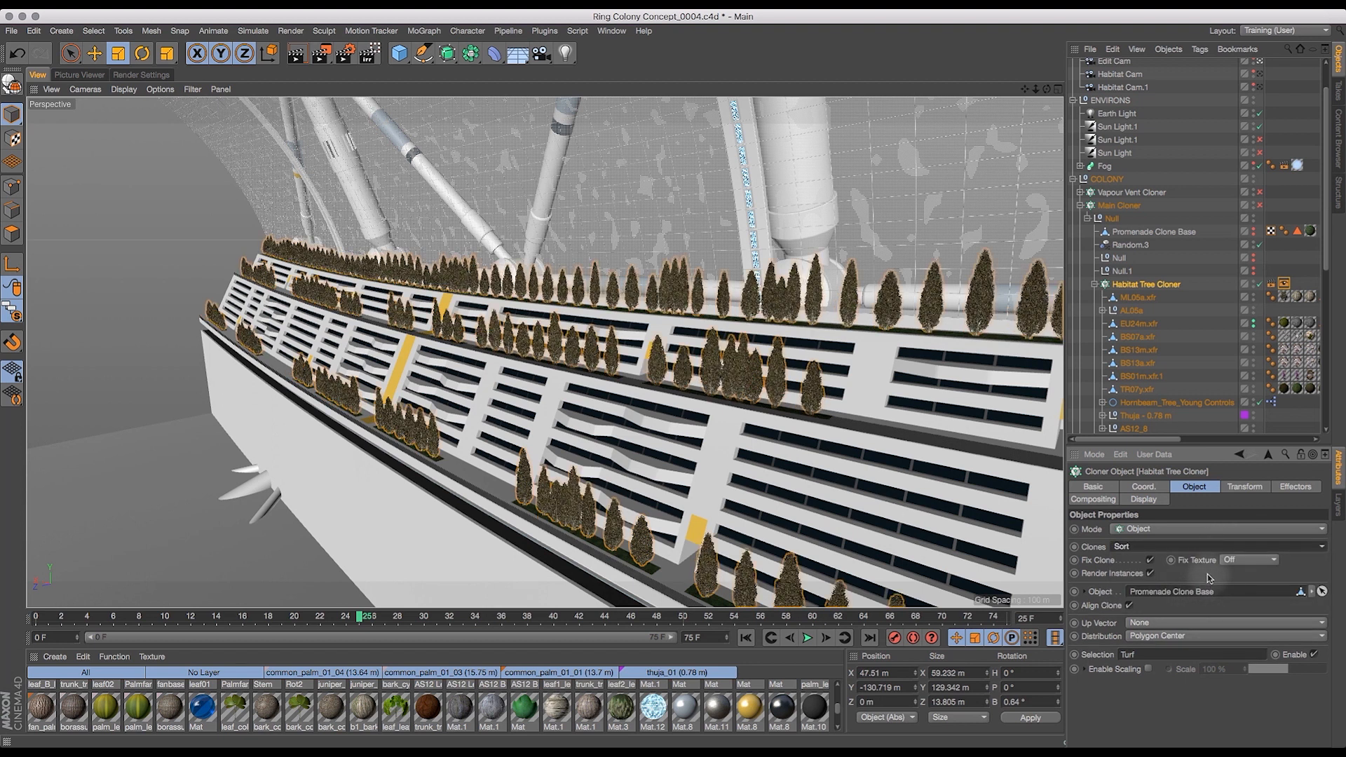
click(1166, 547)
click(1158, 562)
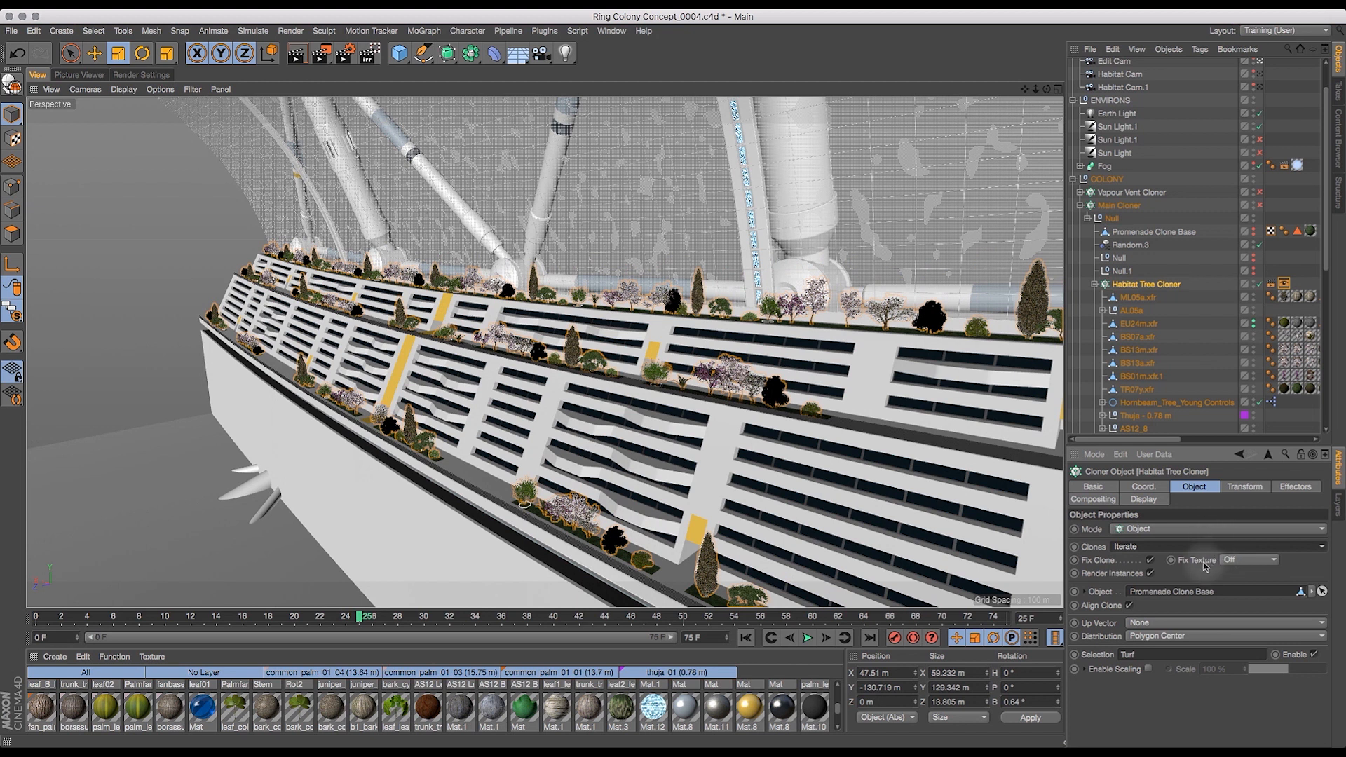
click(1150, 552)
click(1160, 559)
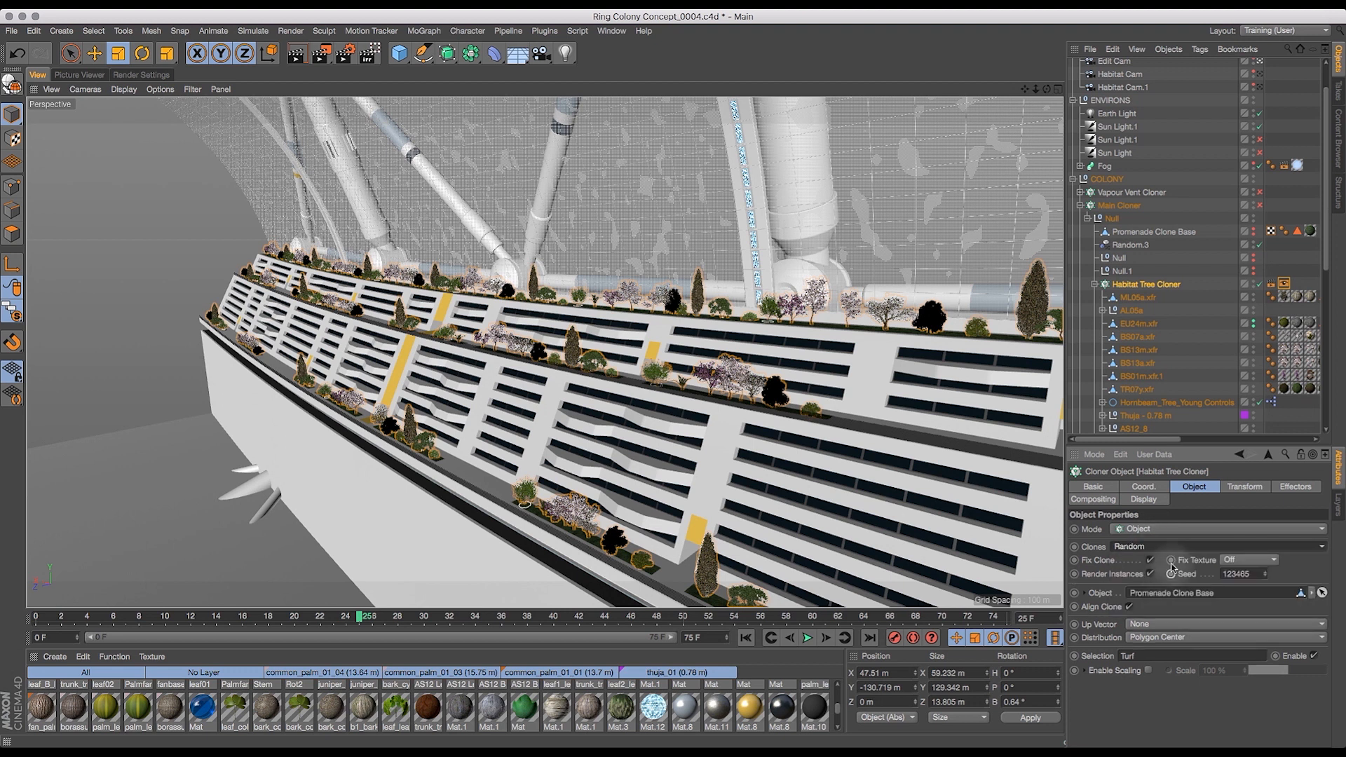
- Step the Habitat Tree Cloner's random Seed up to 123469 to vary the planting along the terraces
click(1266, 572)
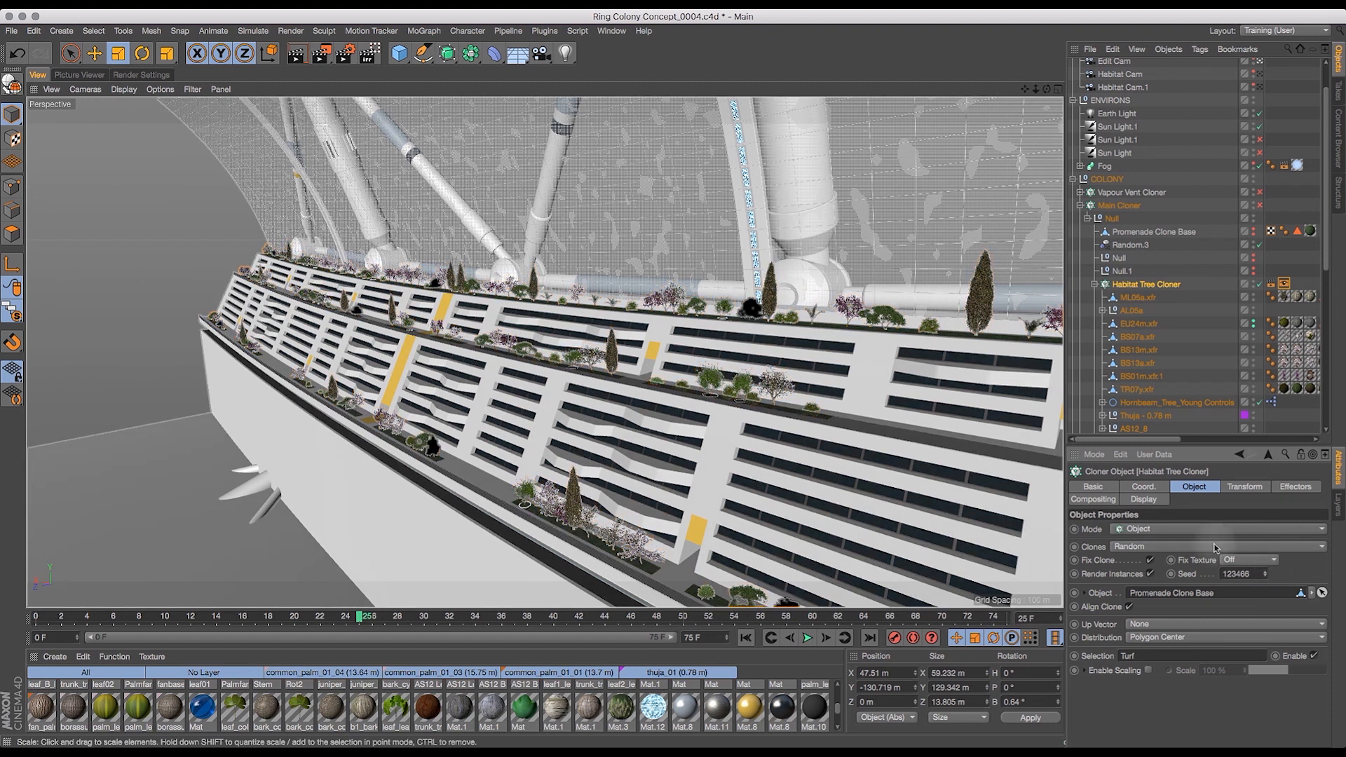
click(1266, 572)
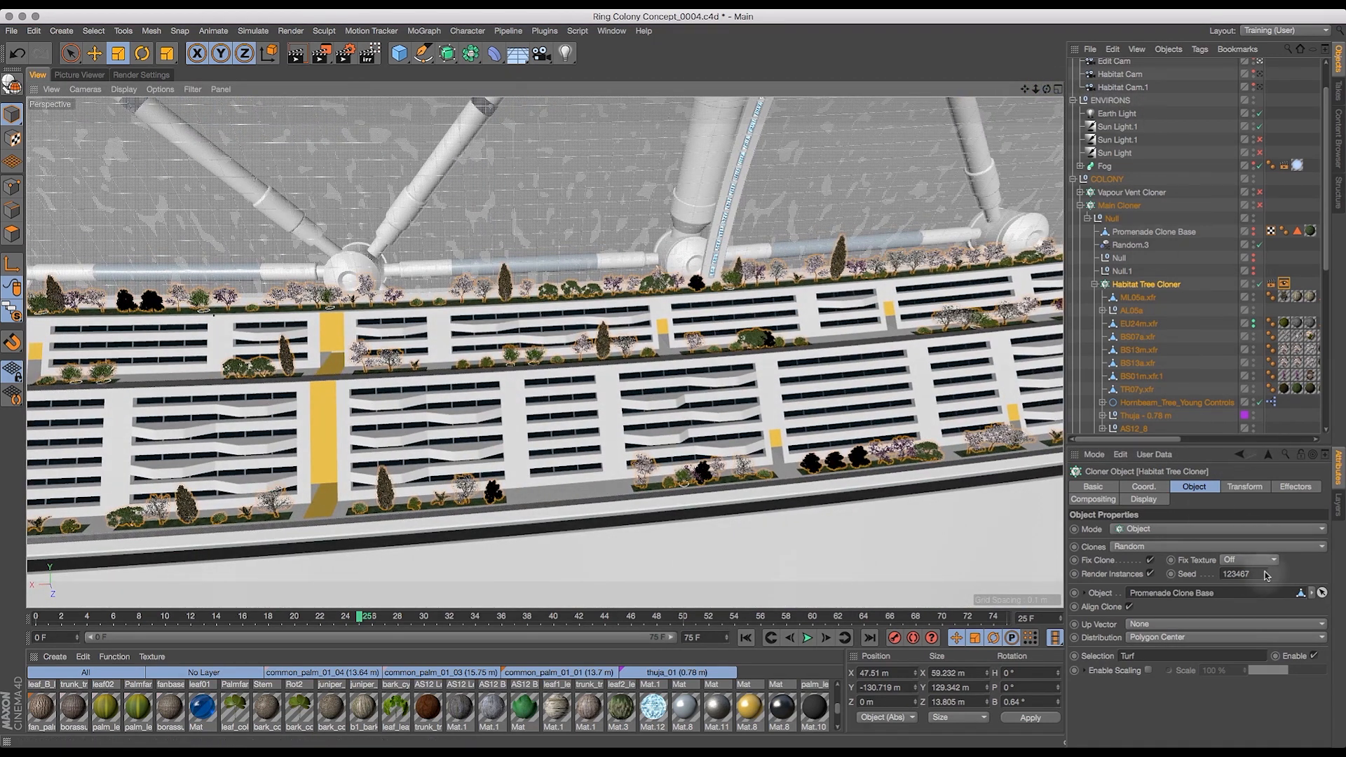
click(1267, 571)
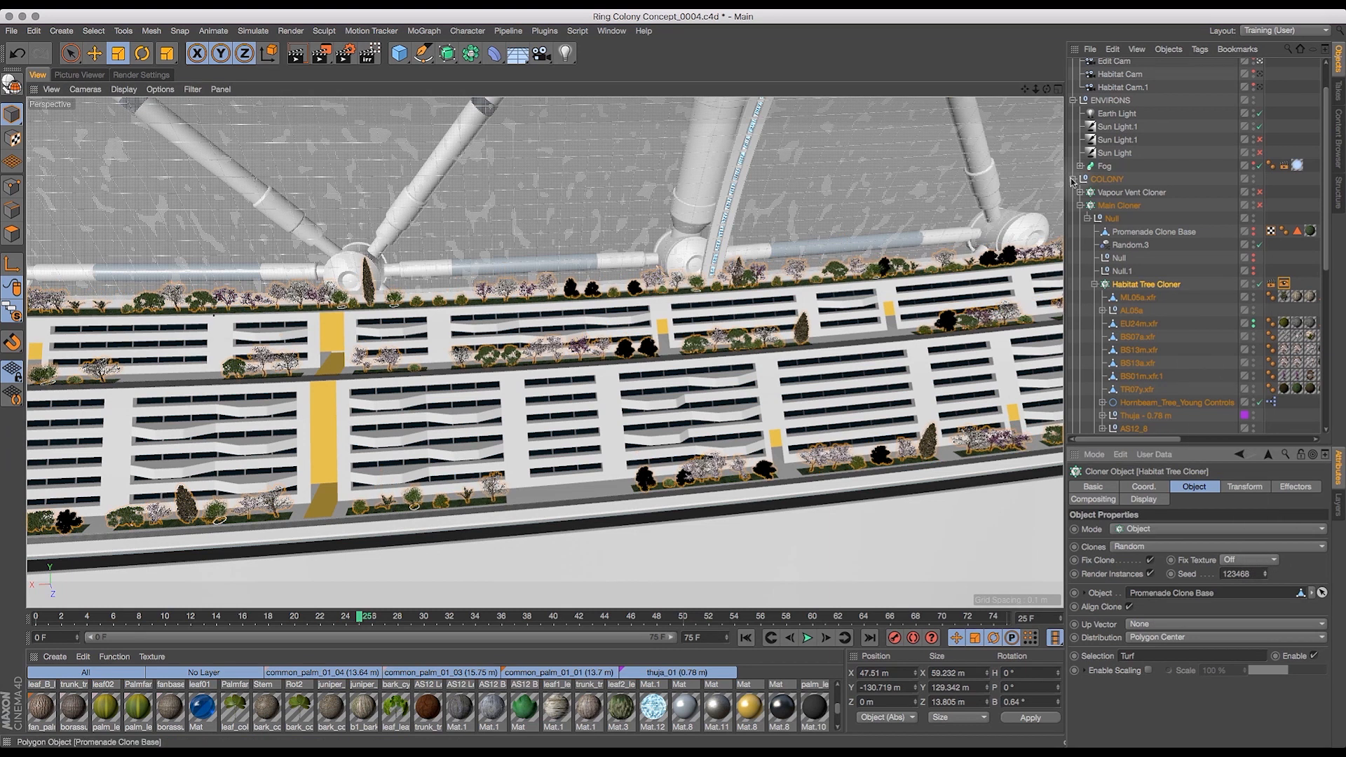
click(1266, 572)
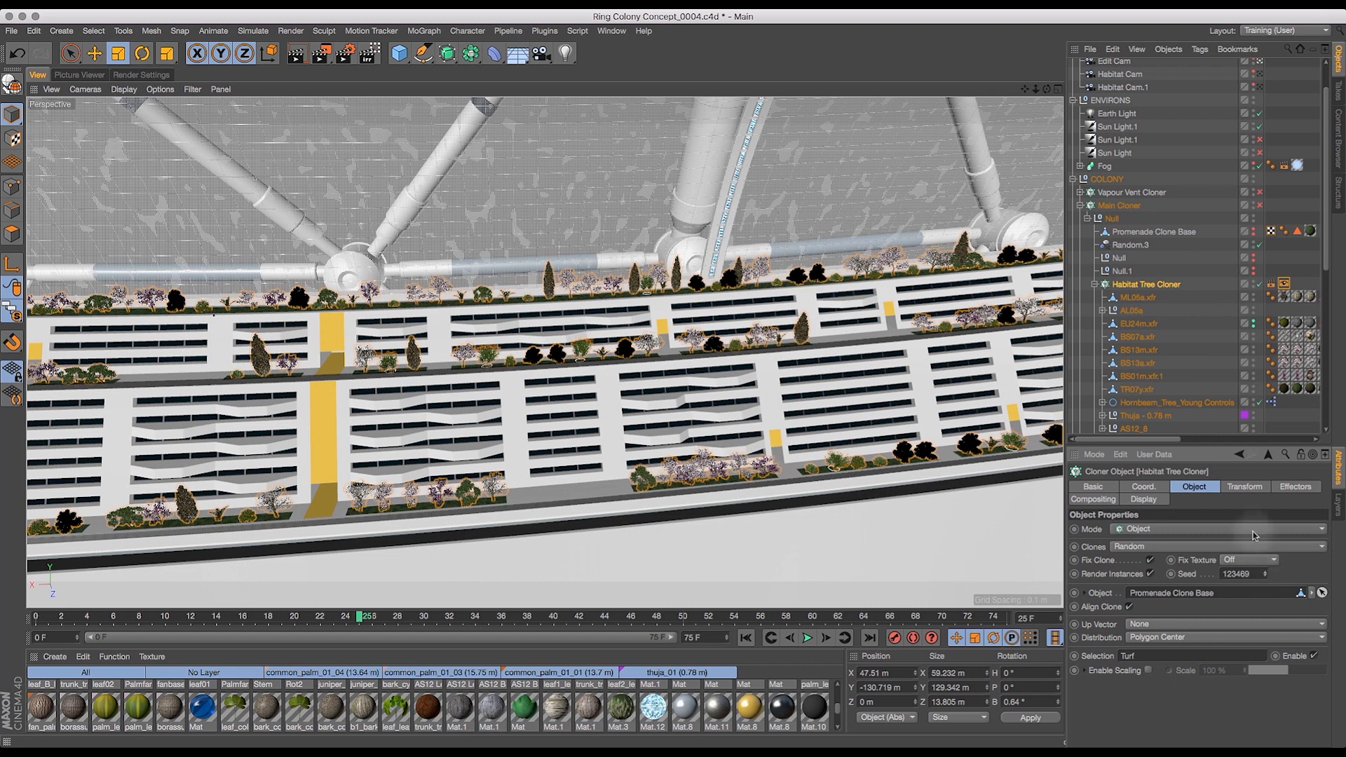
drag(1047, 89, 948, 157)
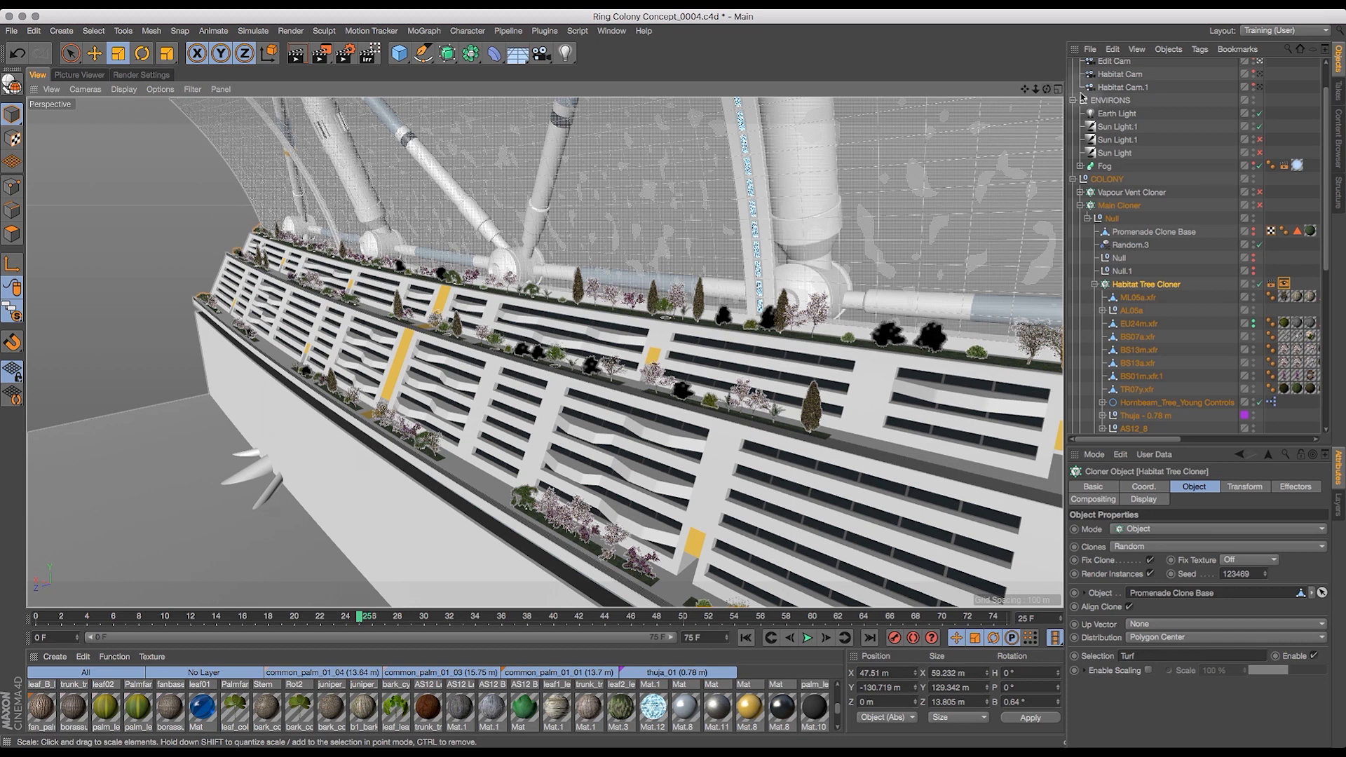
drag(1047, 89, 1116, 131)
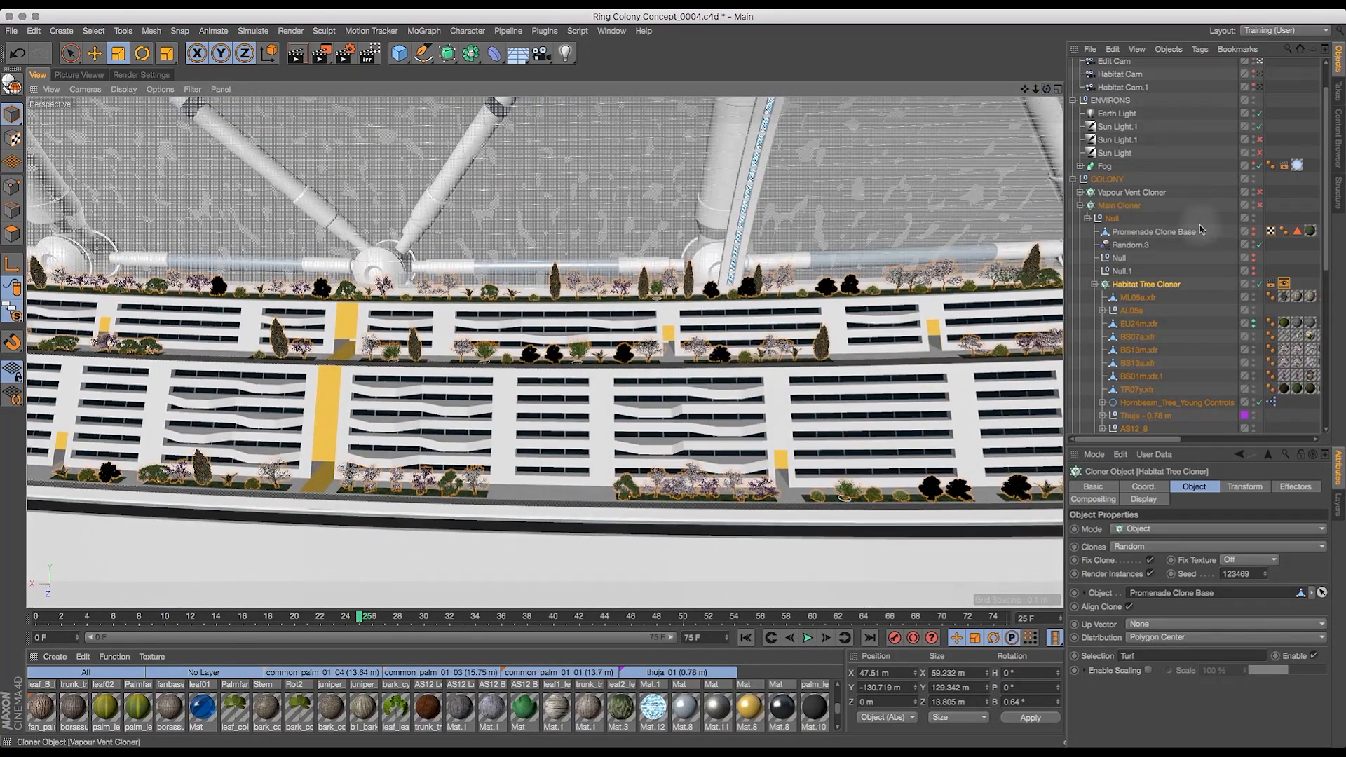
scroll(1330, 272, down, 5)
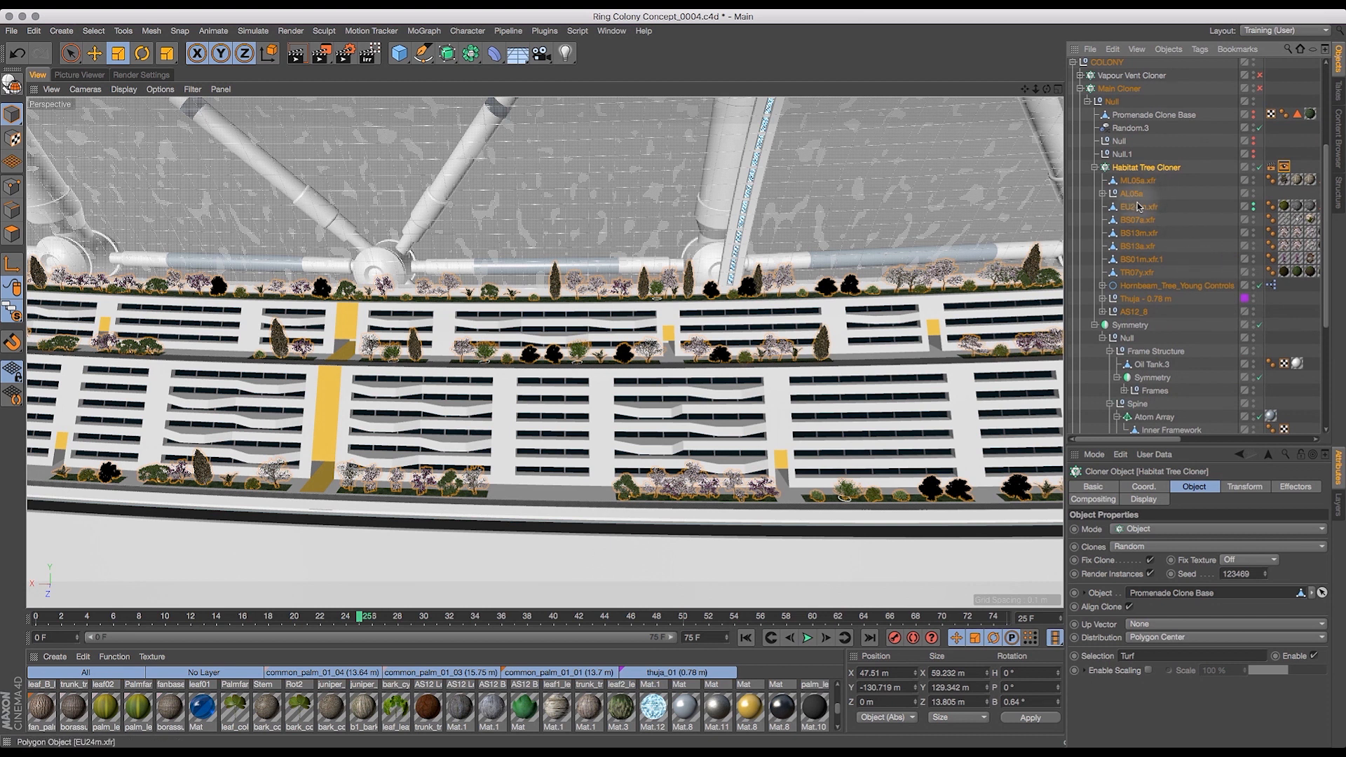
click(1254, 195)
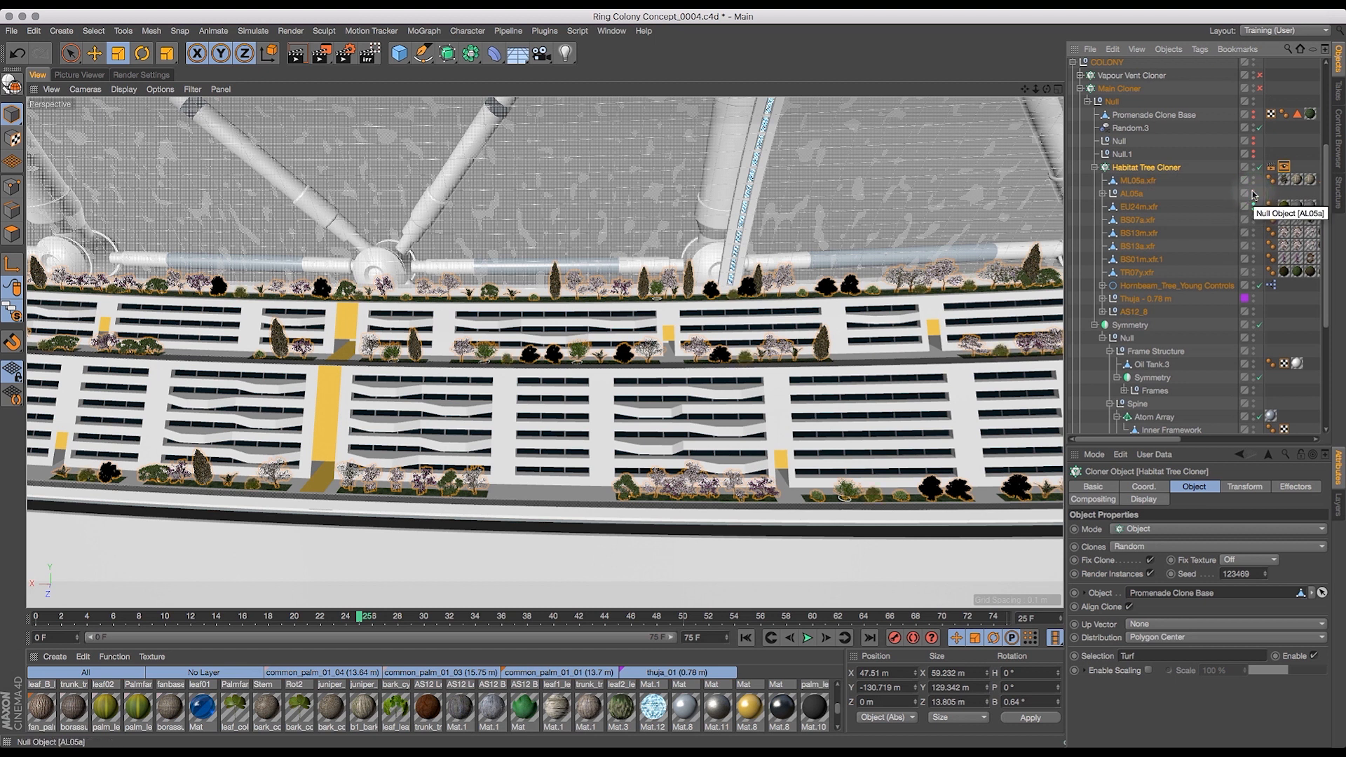
super+click(1133, 200)
super+drag(1134, 212, 1144, 213)
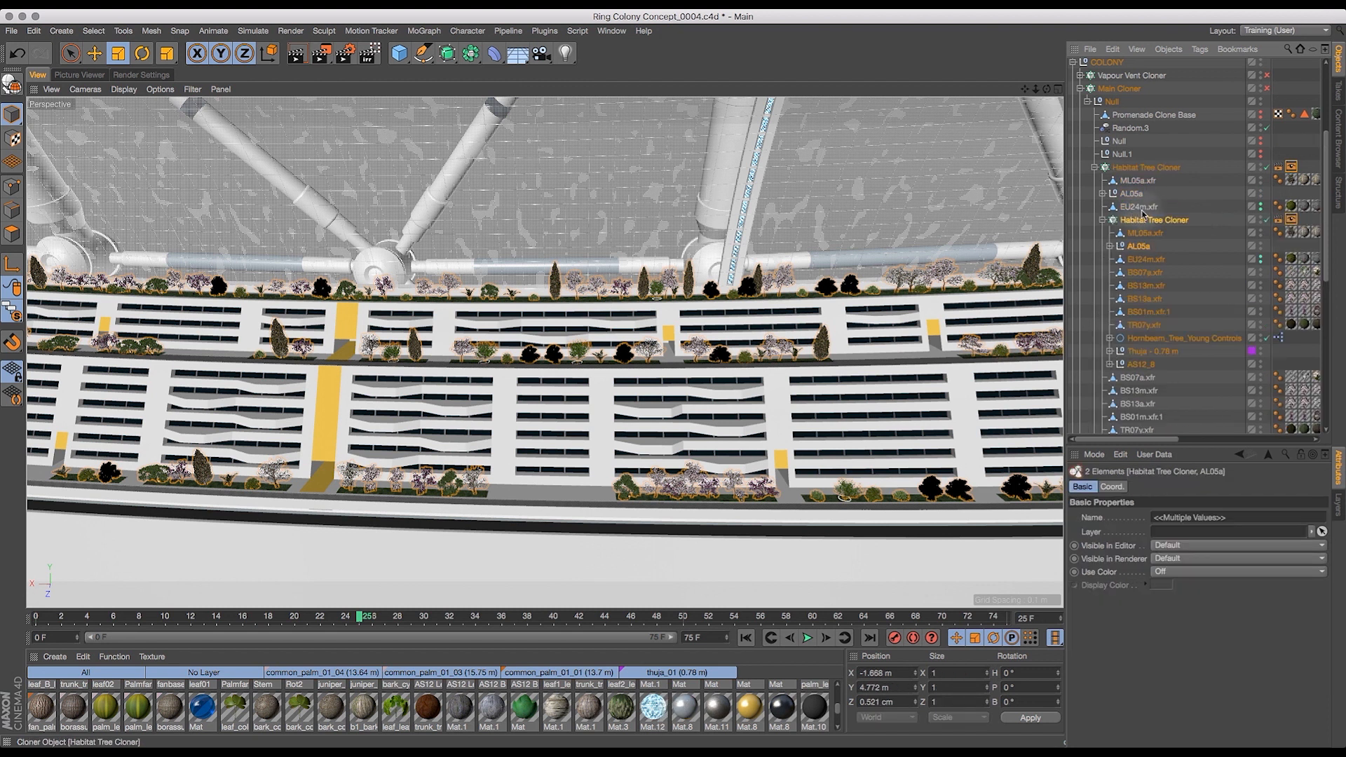
key(super+z)
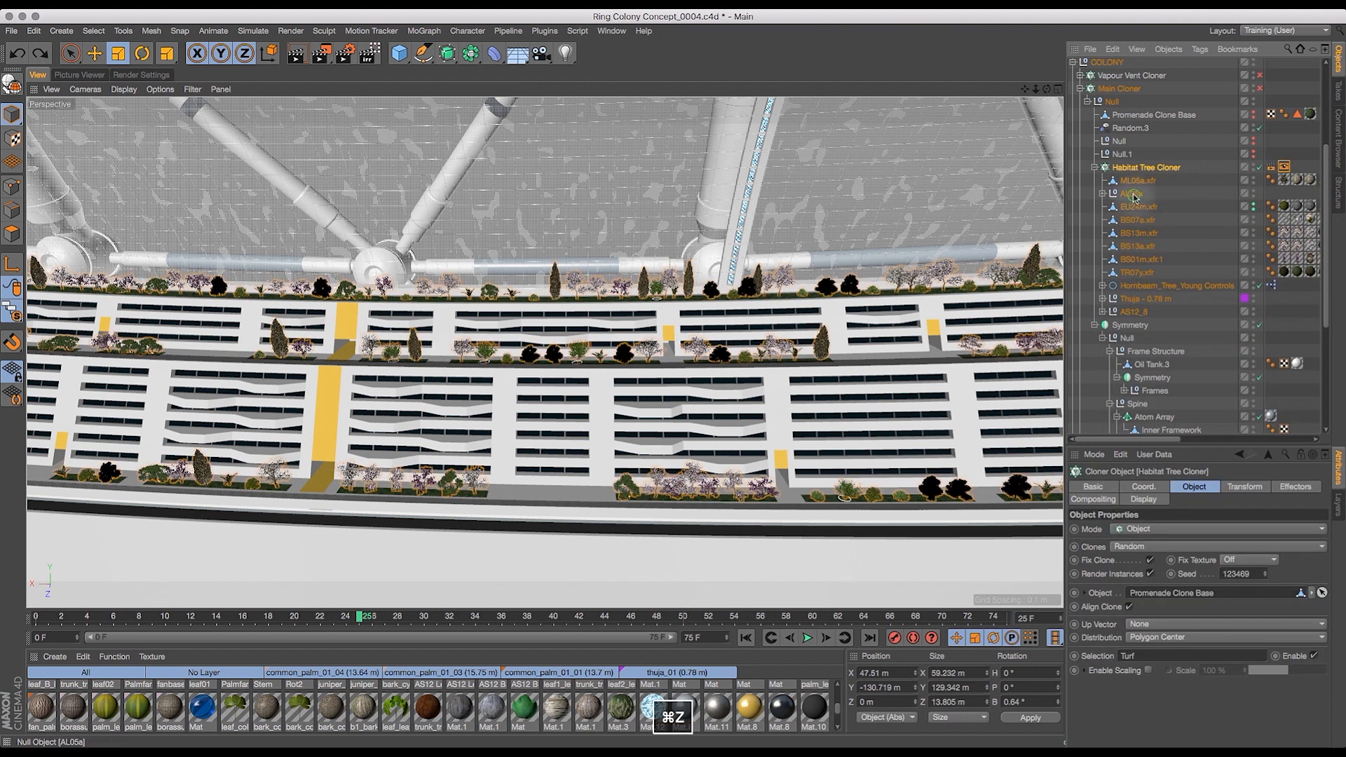
- Add two copies of AL05a inside the Habitat Tree Cloner, one below EU24m.xfr and one below BS13m.xfr
click(1131, 195)
super+drag(1135, 214, 1142, 221)
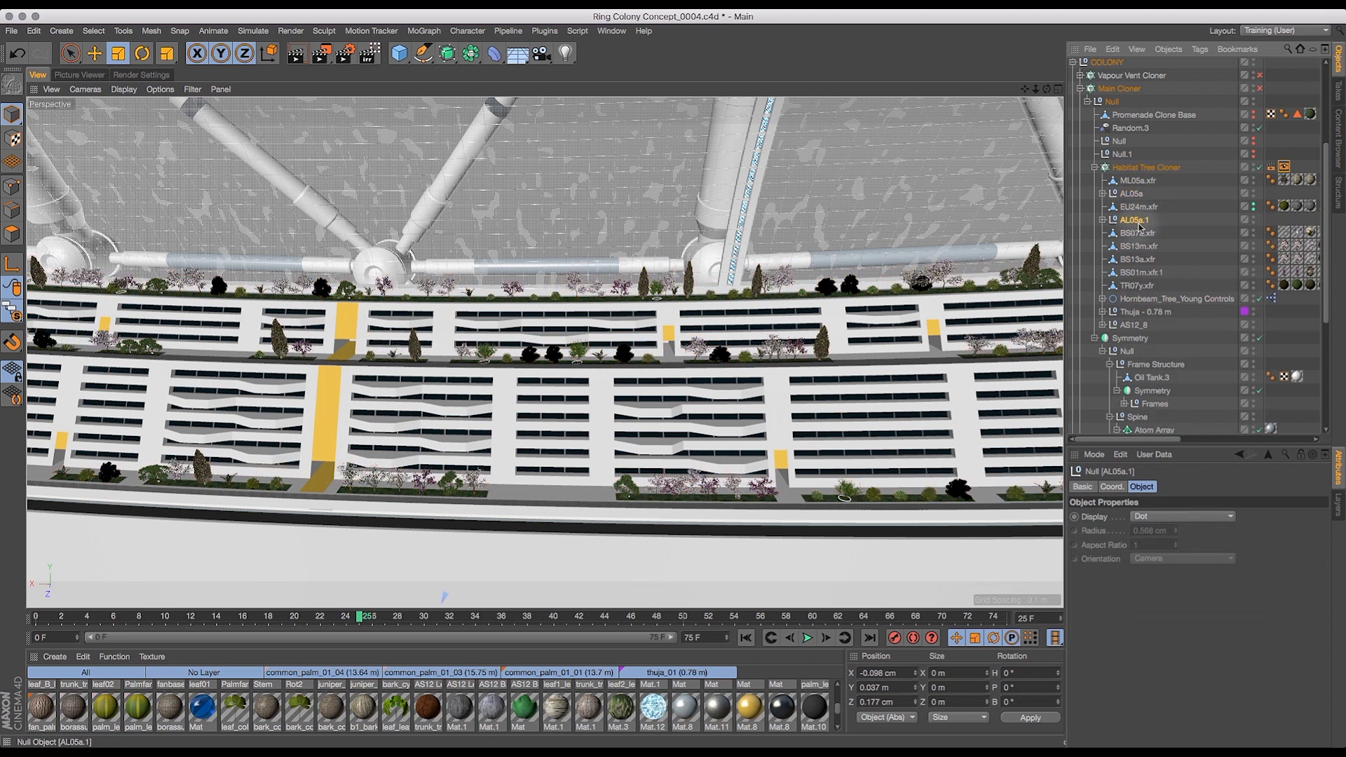
super+drag(1140, 226, 1149, 278)
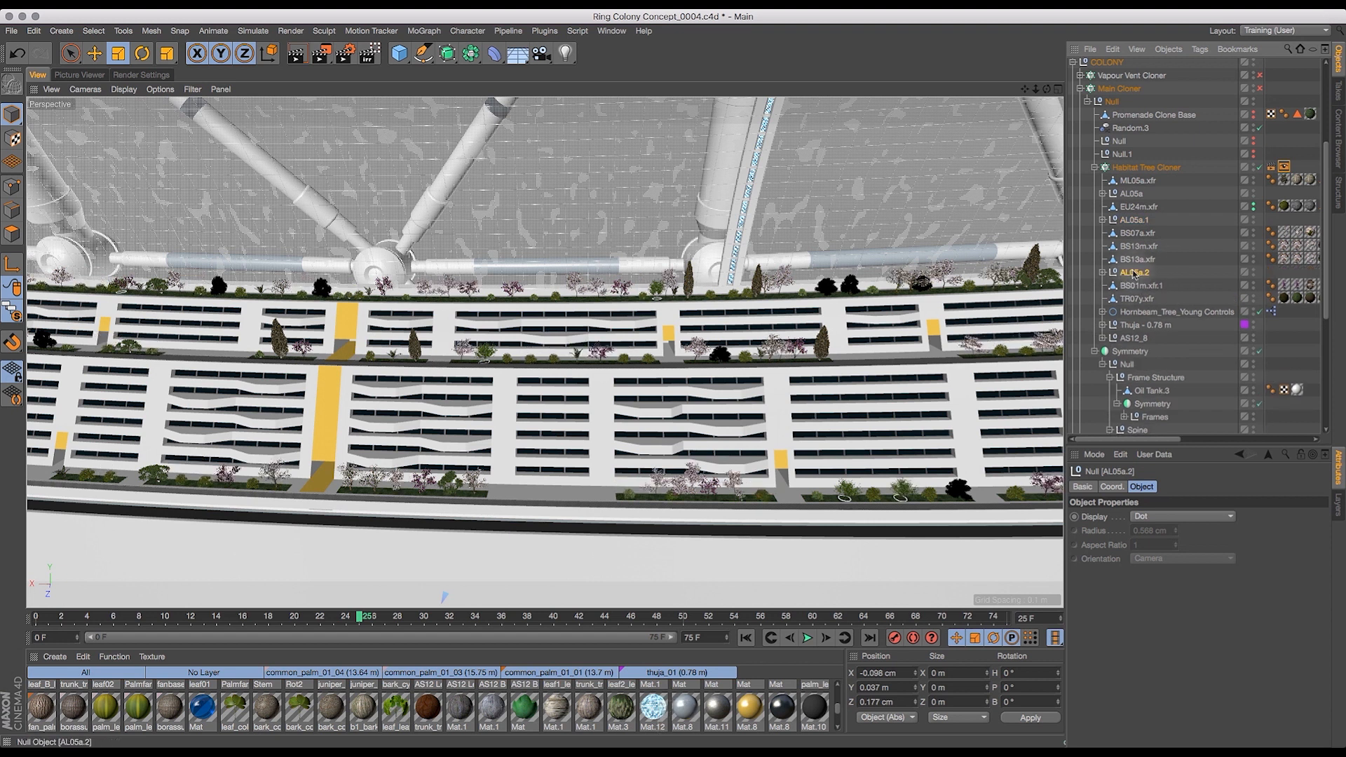
drag(1136, 275, 1133, 213)
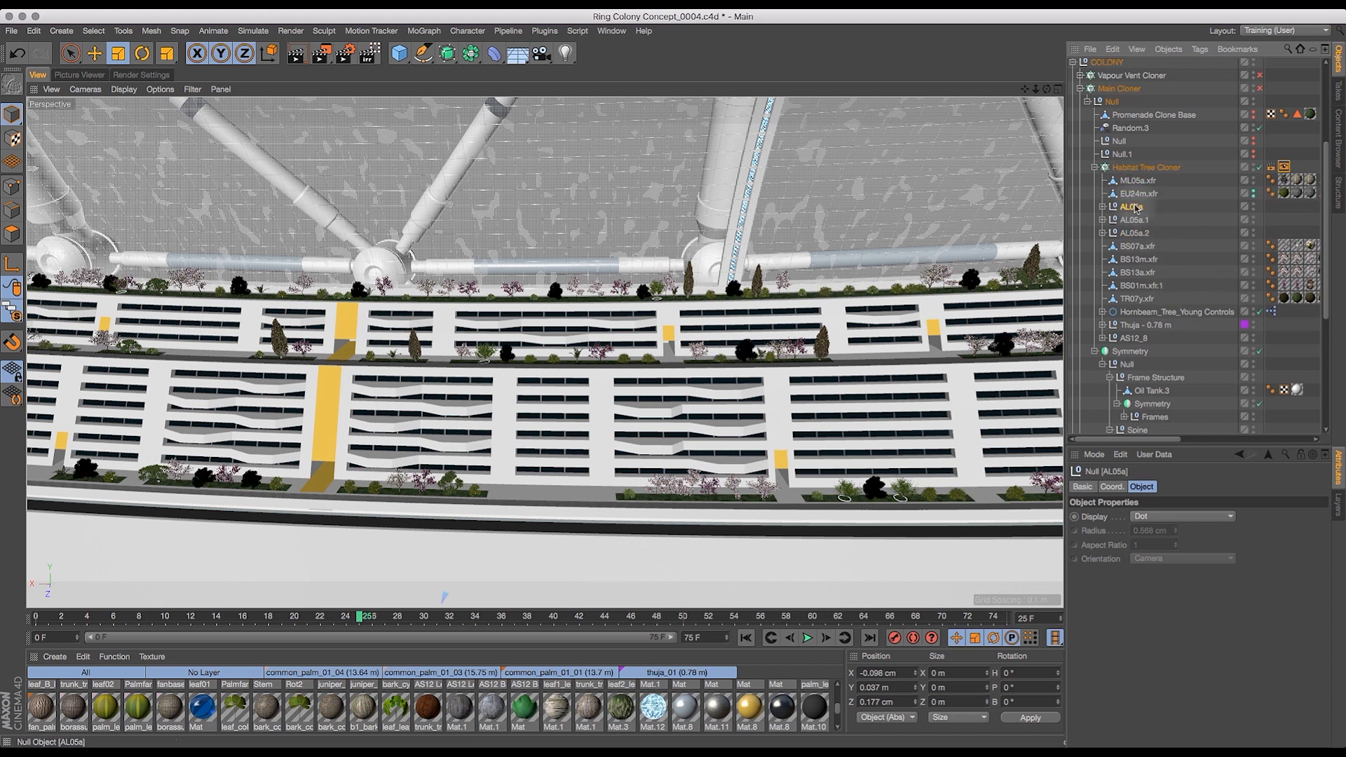
drag(1133, 194, 1134, 196)
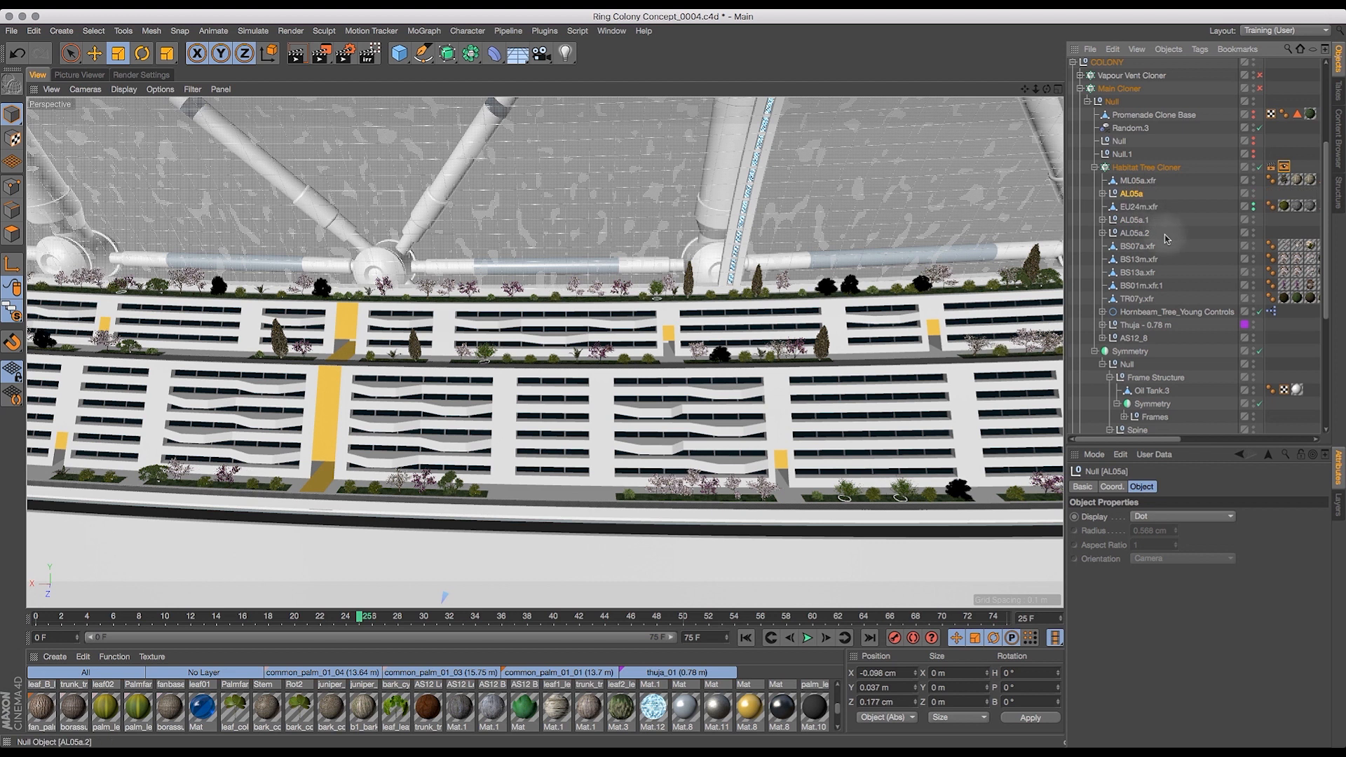
drag(1138, 225, 1156, 274)
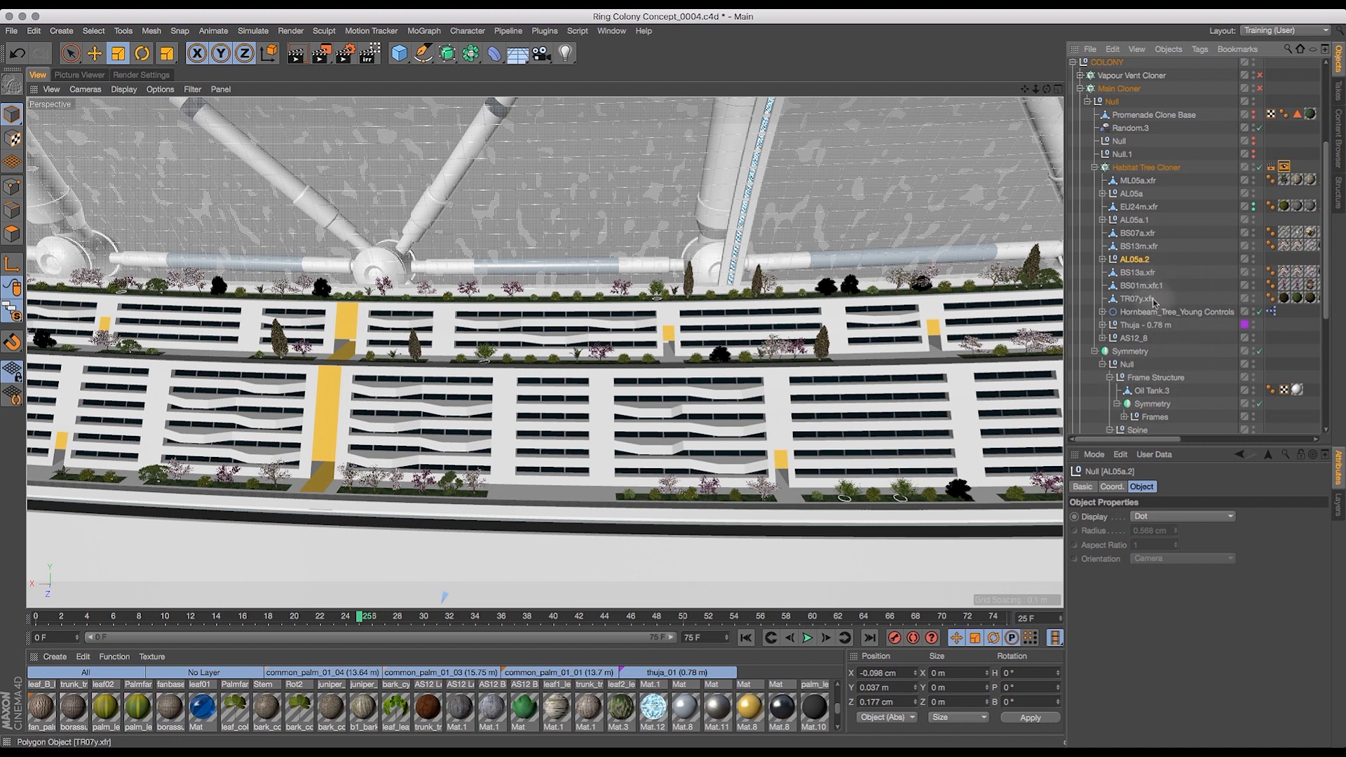
- Add copies of TR07y.xfr and AS12_8 below AL05a, and copies of both plus Thuja - 0.78 m below EU24m.xfr
click(1150, 299)
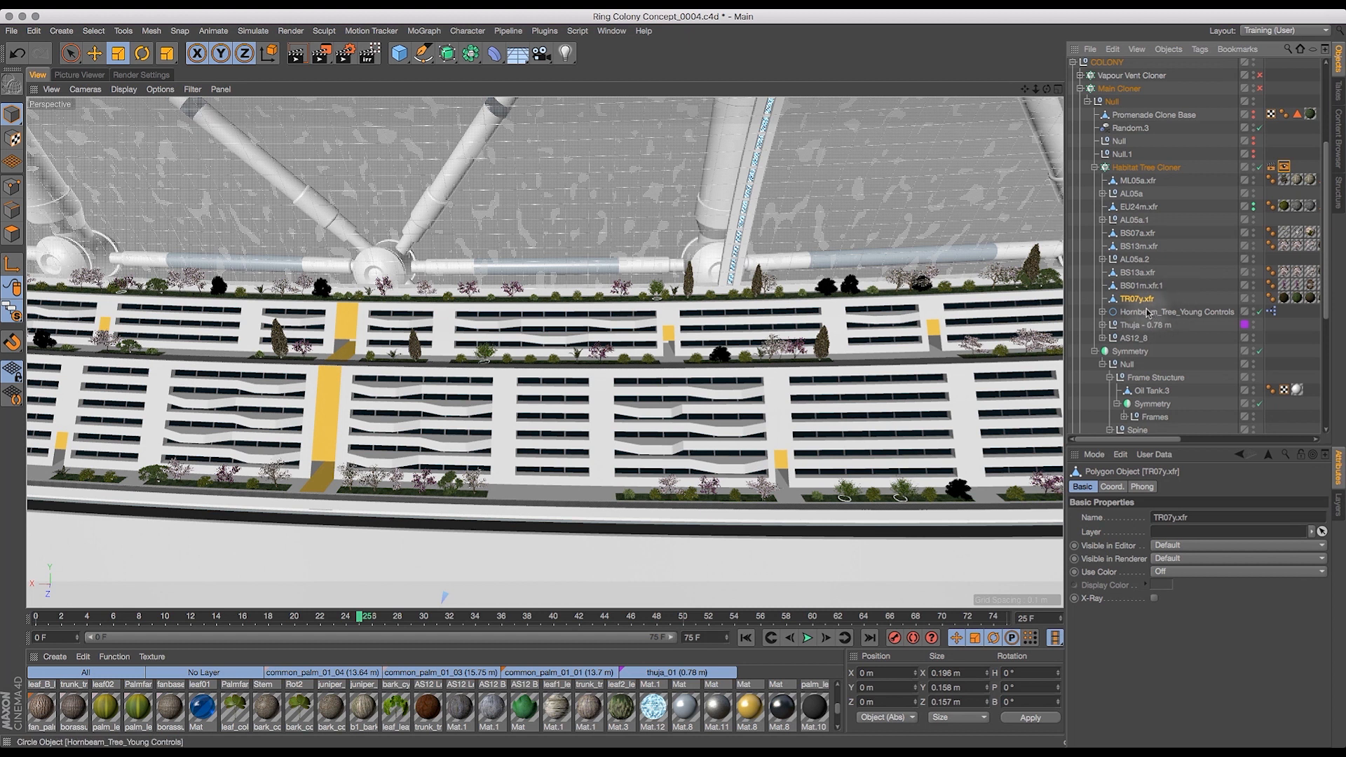
click(1253, 339)
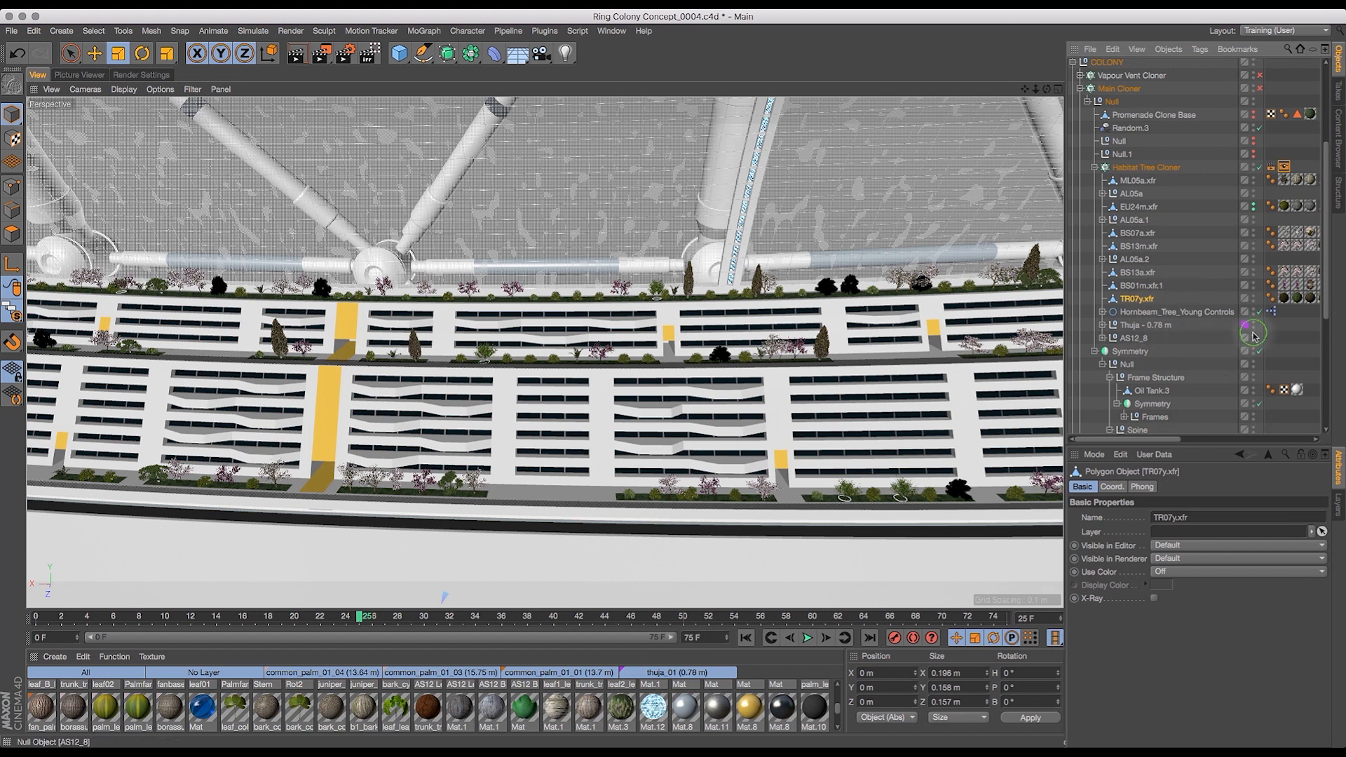
click(1253, 339)
super+drag(1130, 339, 1132, 204)
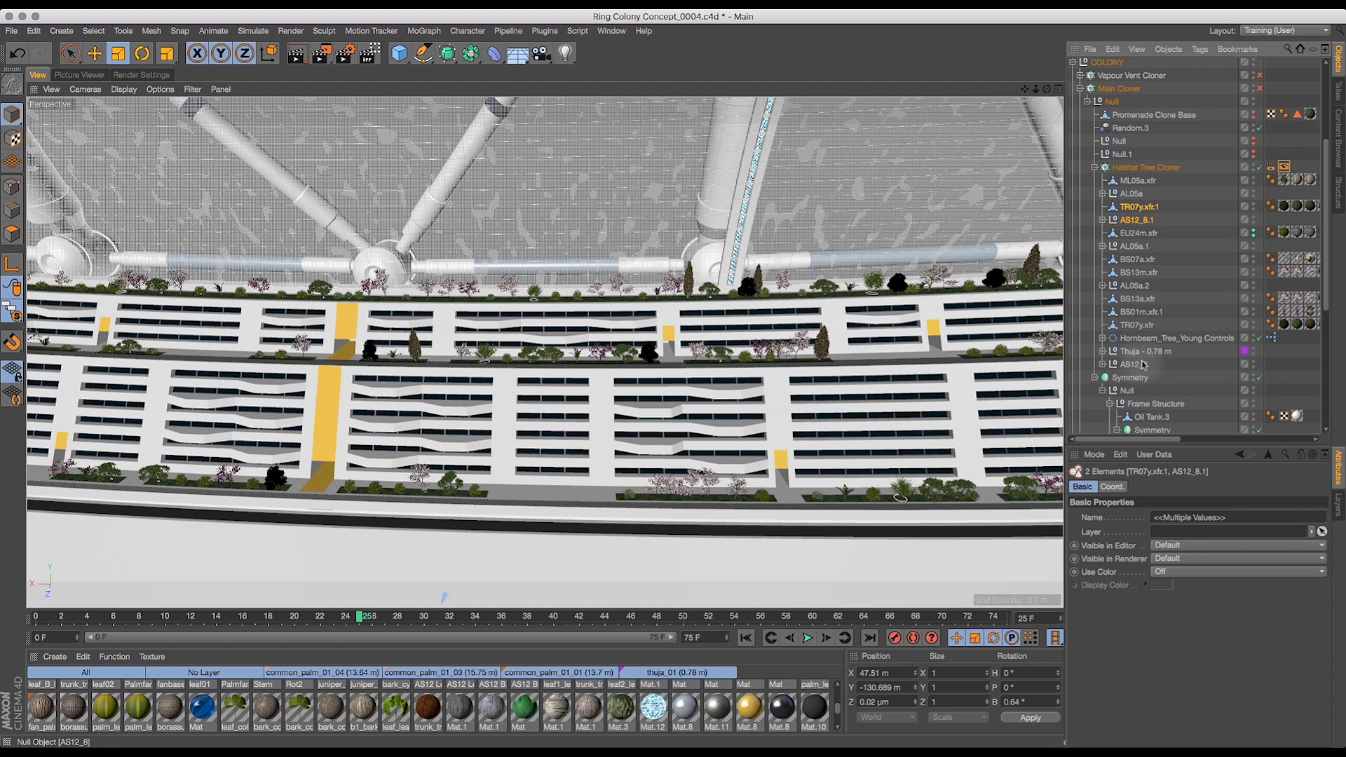
ctrl+drag(1130, 350, 1133, 241)
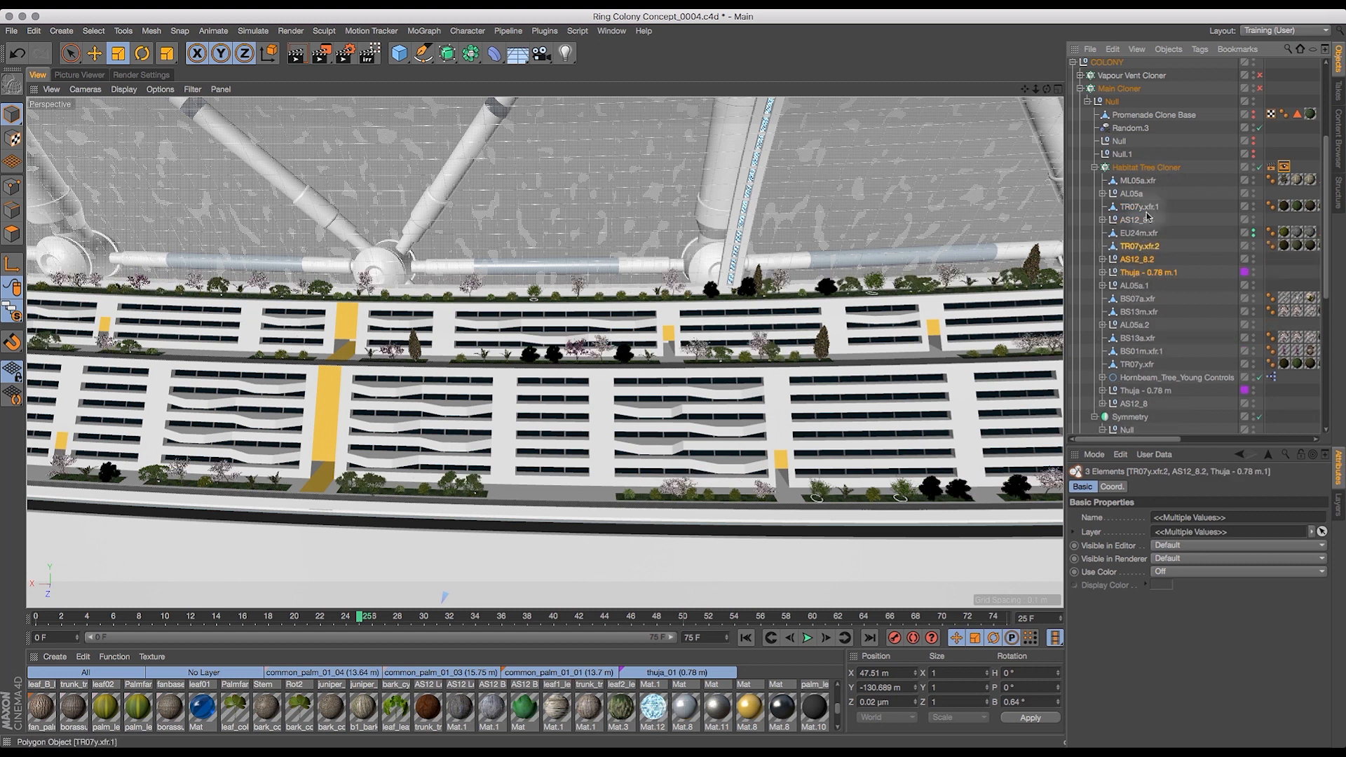
- Reorder the cloner's plants: Thuja copy below AS12_8.1, TR07y.xfr.2 and AS12_8.2 below BS07a.xfr, and the original TR07y.xfr below BS13a.xfr
mouse_move(1139, 247)
mouse_down()
mouse_move(1143, 219)
mouse_move(1131, 305)
mouse_move(1138, 232)
mouse_up()
click(1170, 266)
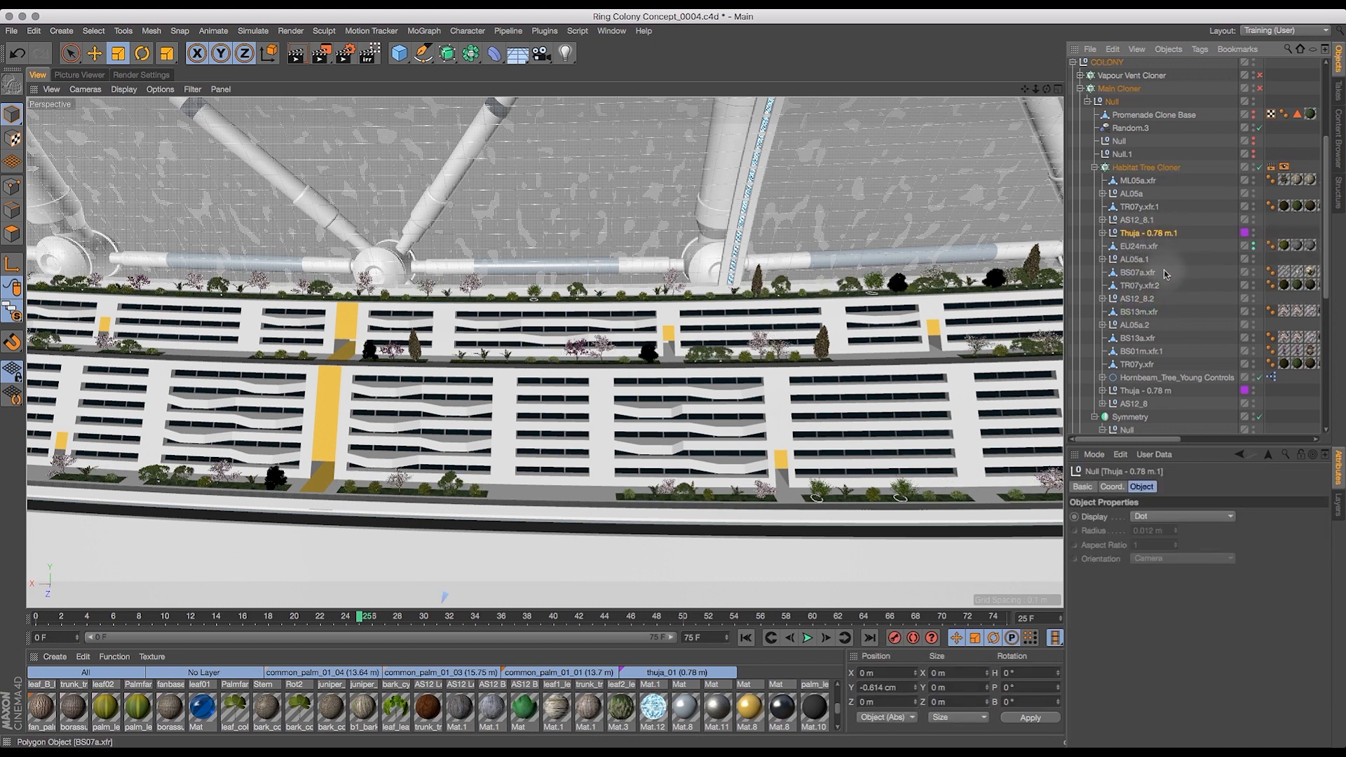
mouse_move(1138, 246)
mouse_down()
mouse_move(1147, 230)
mouse_move(1140, 260)
mouse_up()
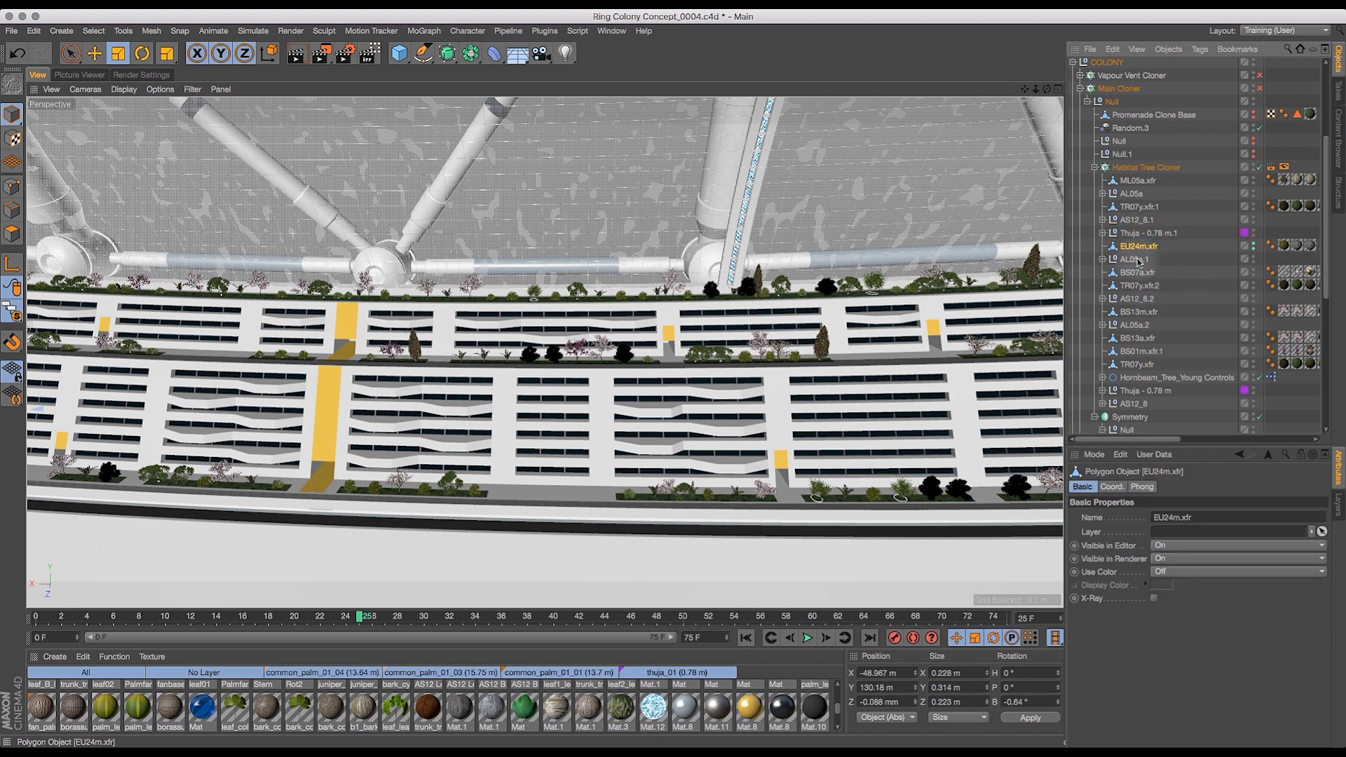
click(1136, 365)
drag(1137, 346, 1154, 349)
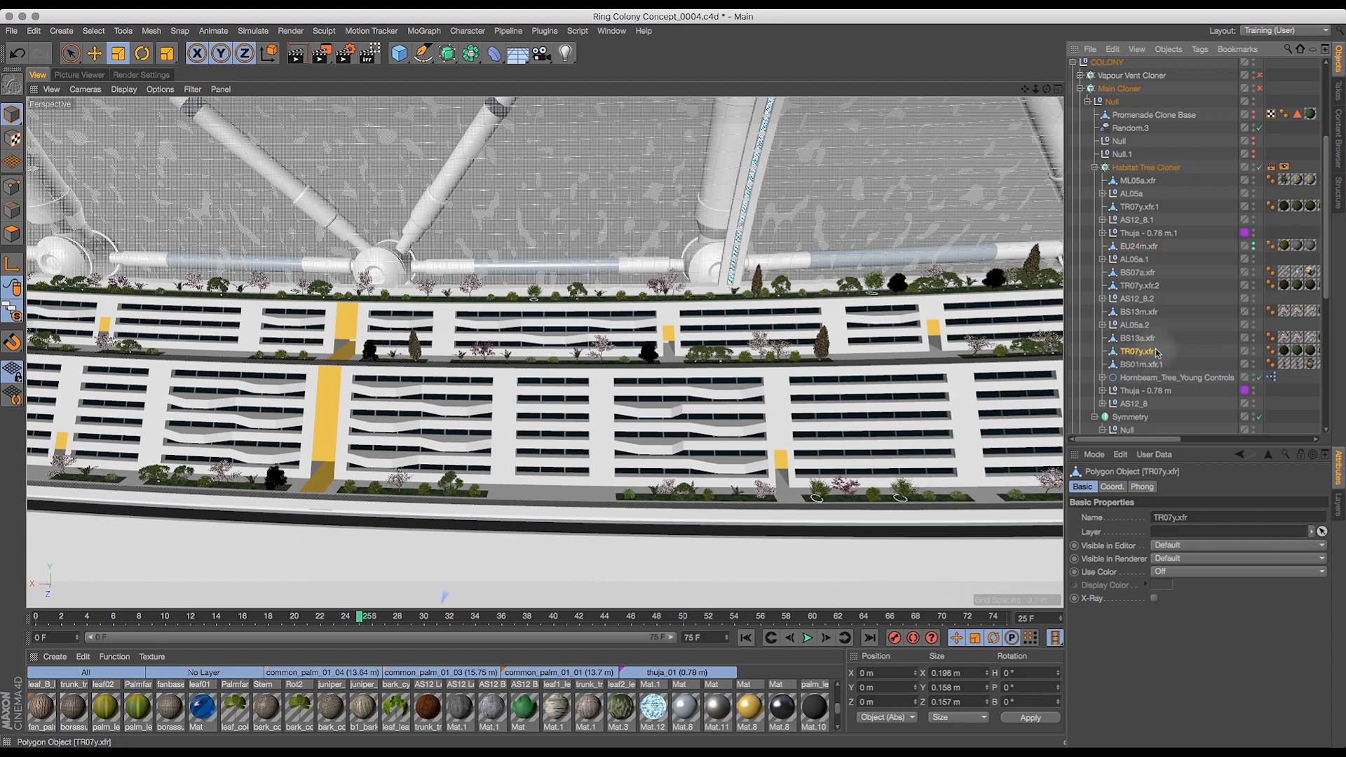
drag(1047, 90, 1164, 224)
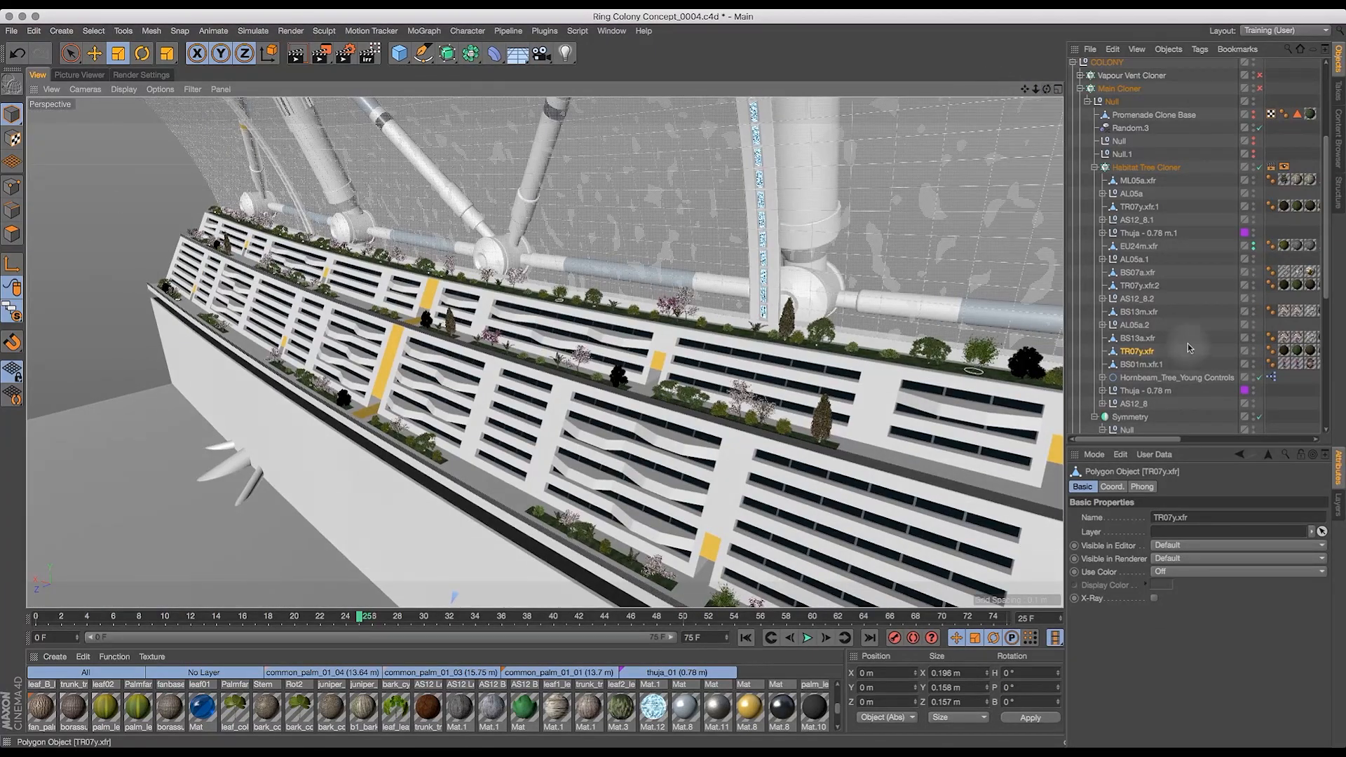
- Add a copy of ML05a.xfr below AL05a.1 inside the Habitat Tree Cloner
super+drag(1135, 264, 1139, 254)
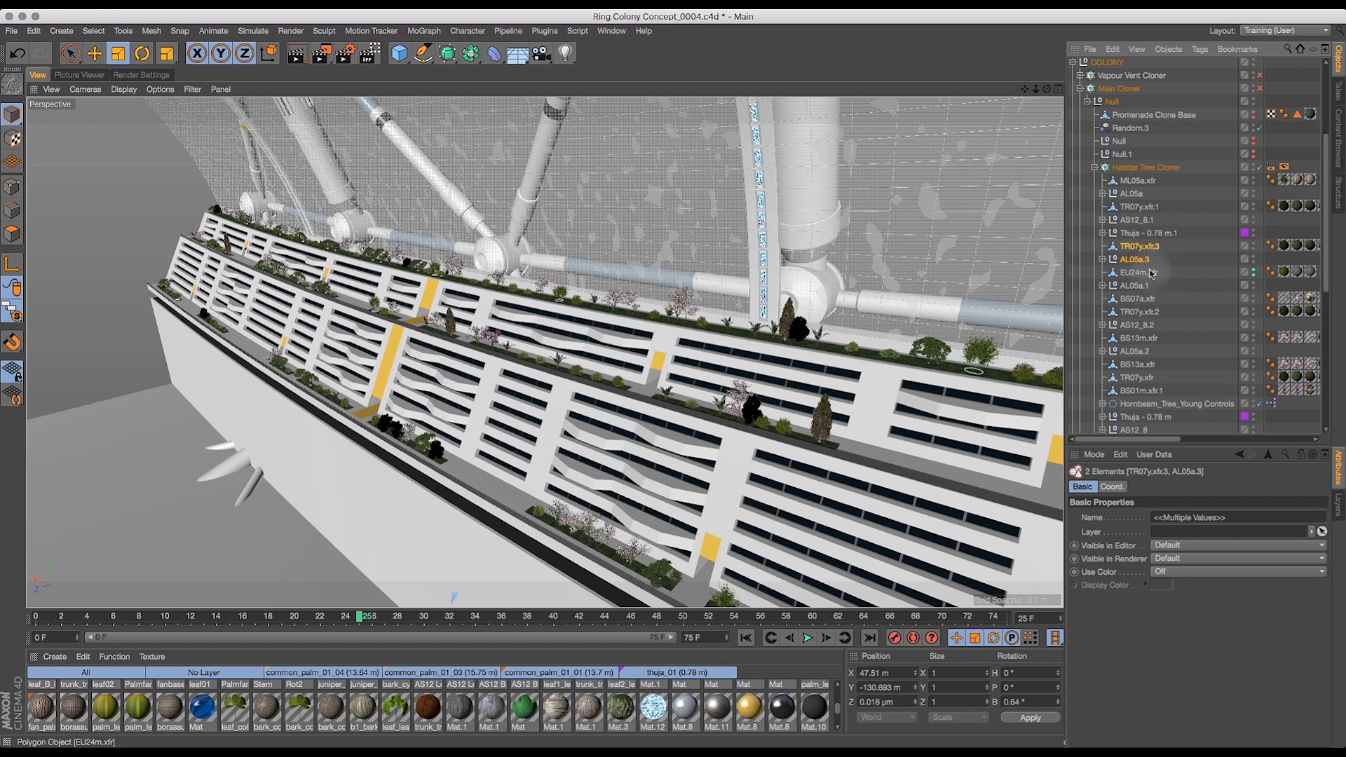
key(super+z)
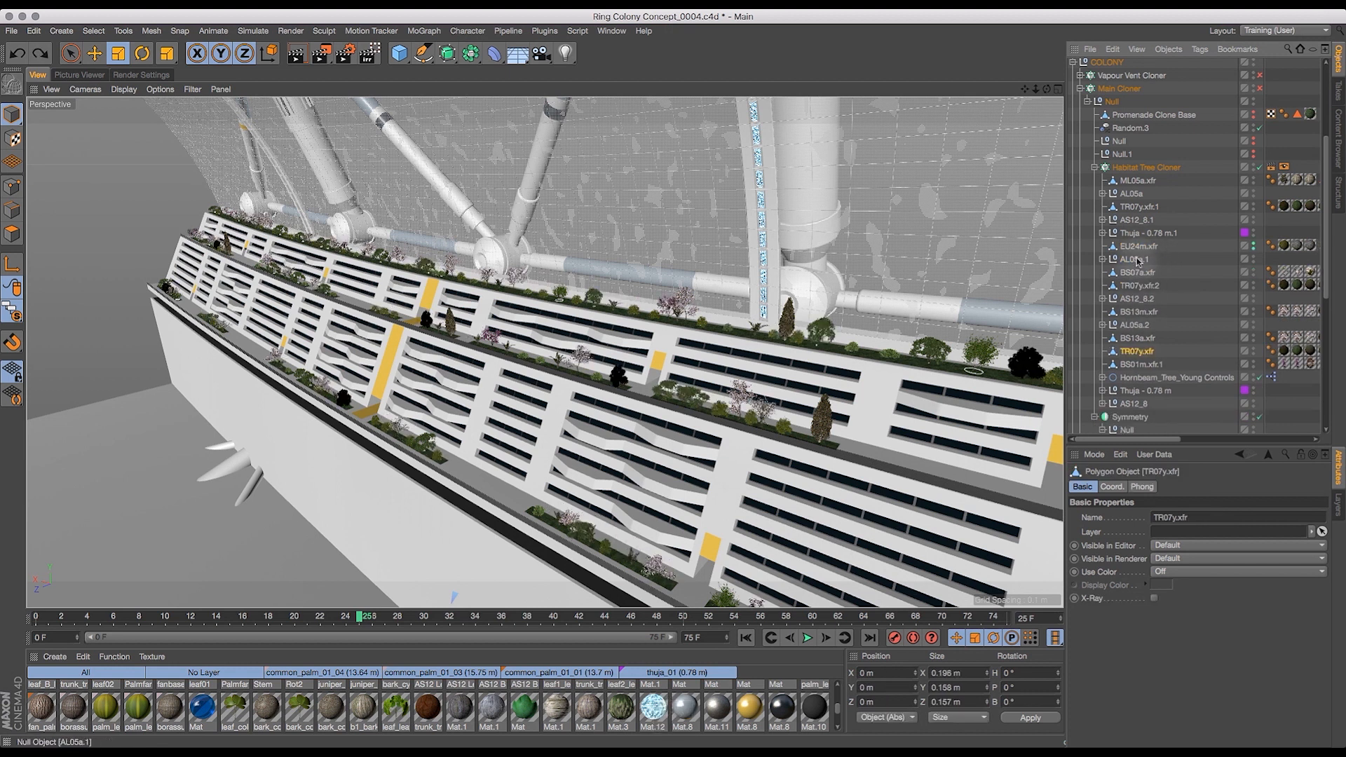
click(1135, 260)
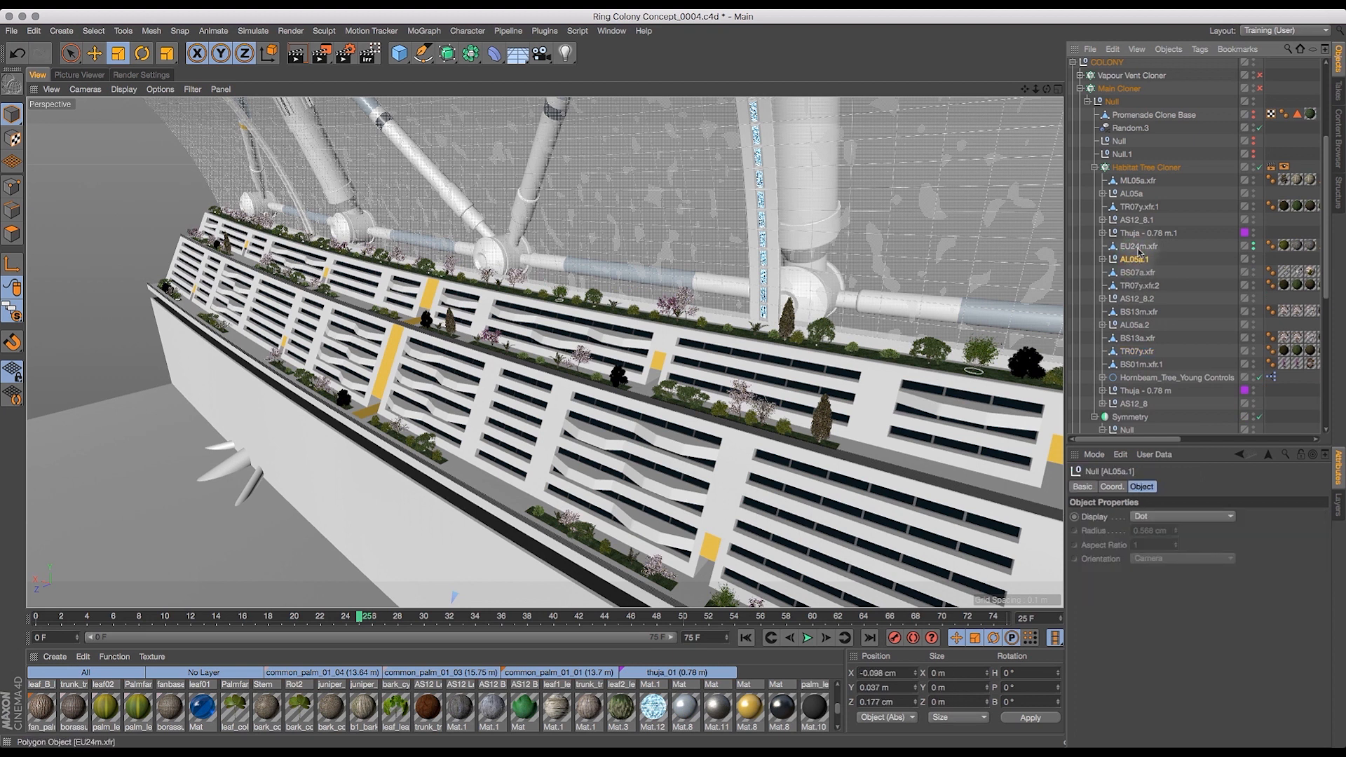
click(1136, 181)
super+drag(1136, 181, 1137, 268)
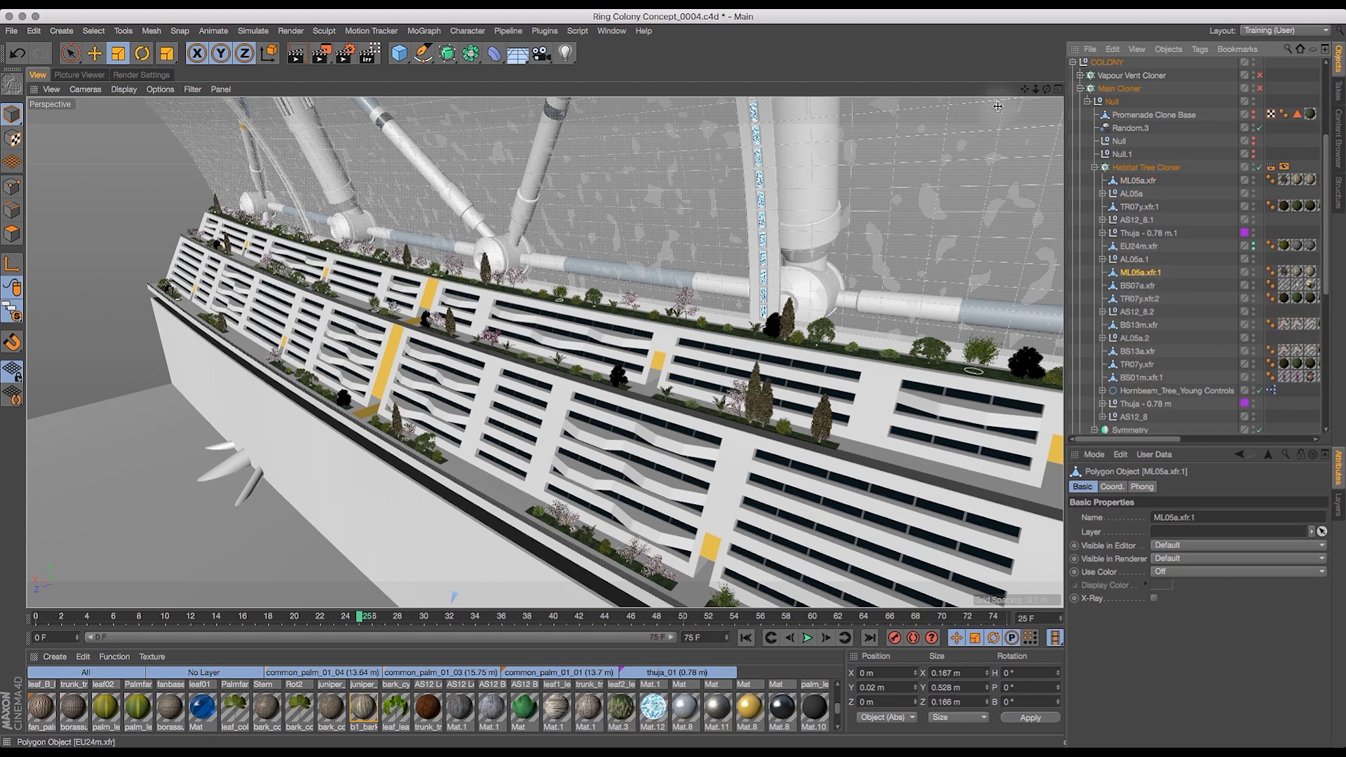
- Examine the tree distribution along the habitat terraces from several angles, both close up and from a distance
alt+drag(998, 106, 927, 130)
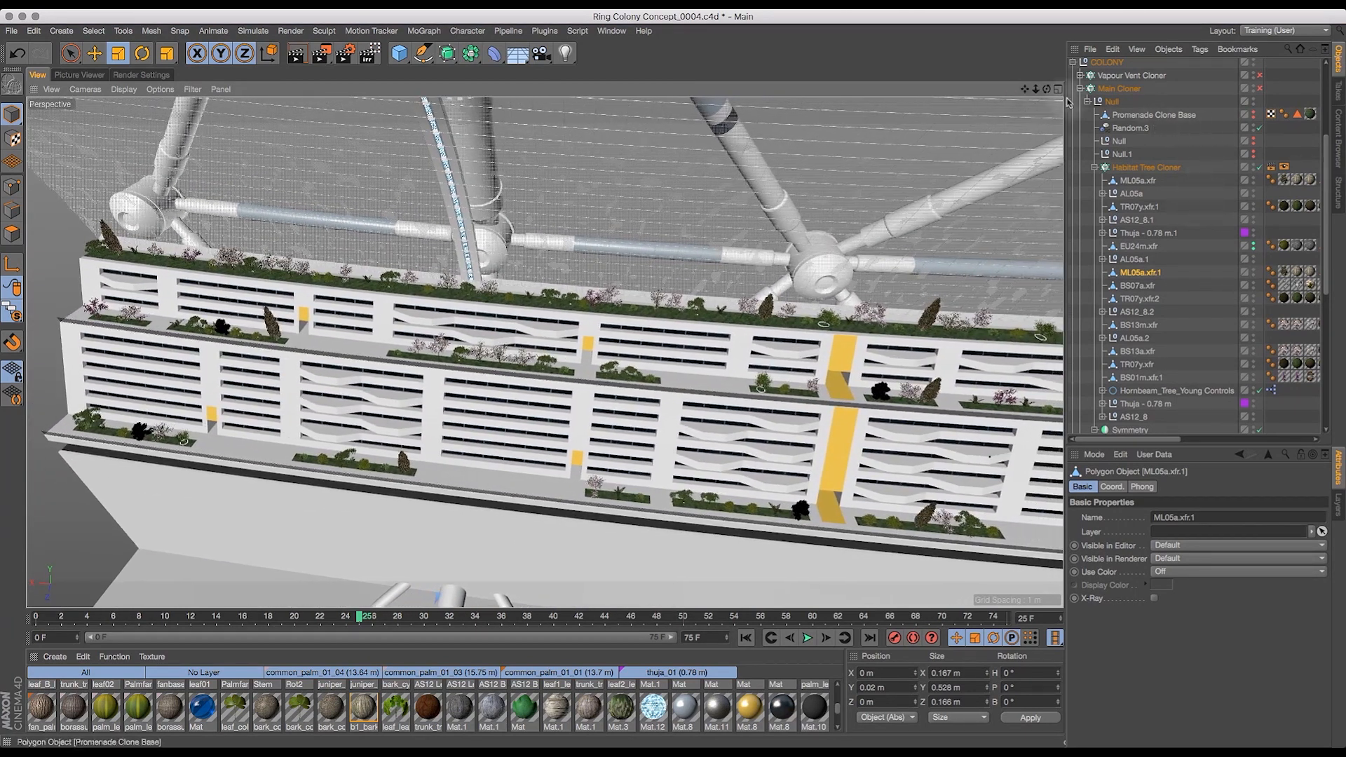
drag(1050, 91, 873, 361)
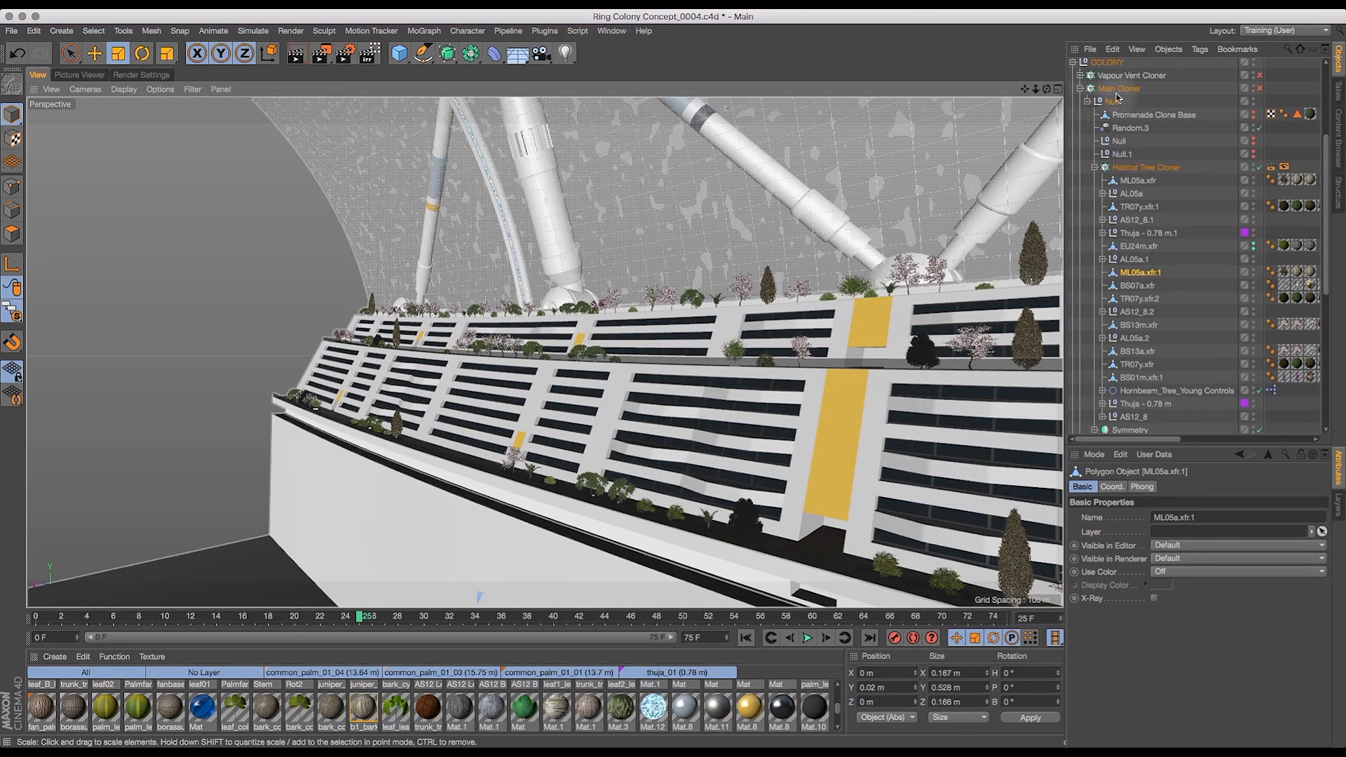
drag(1036, 89, 956, 74)
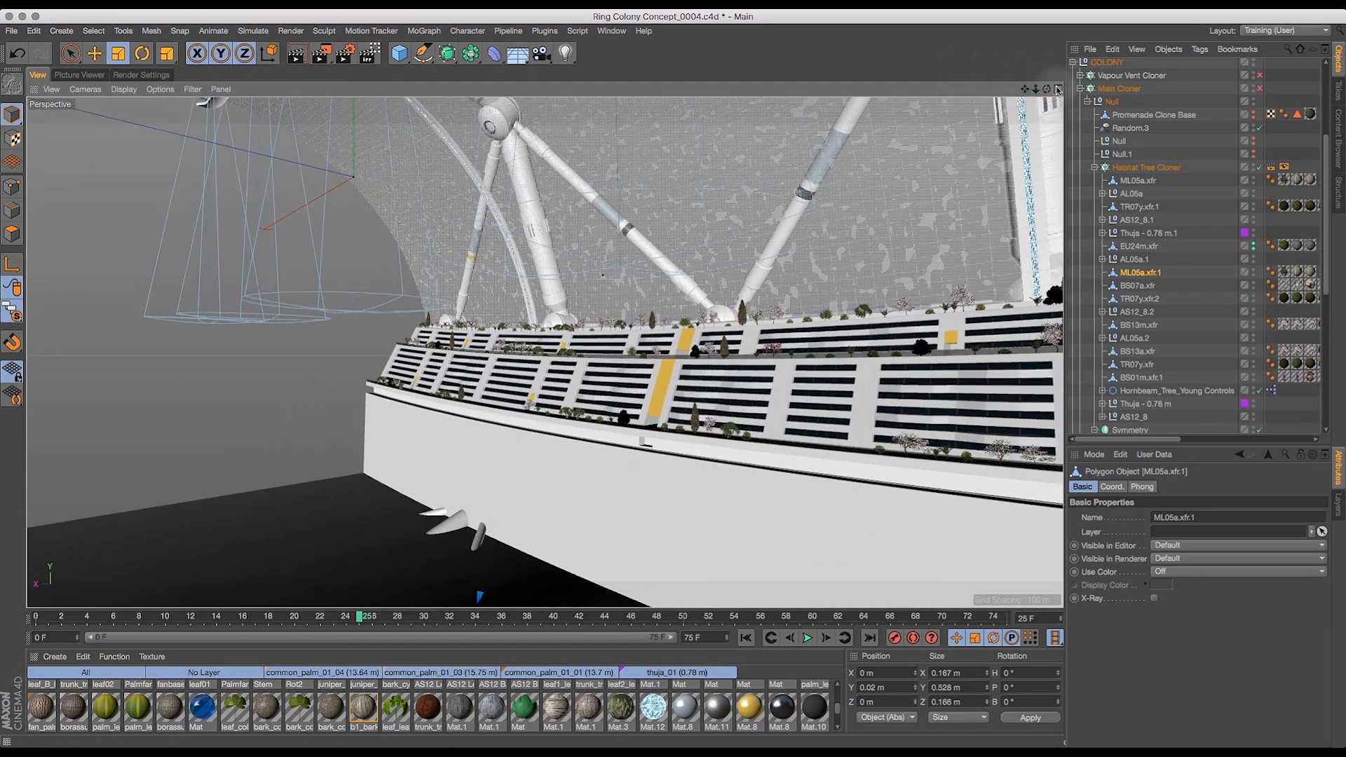
drag(1042, 90, 1095, 150)
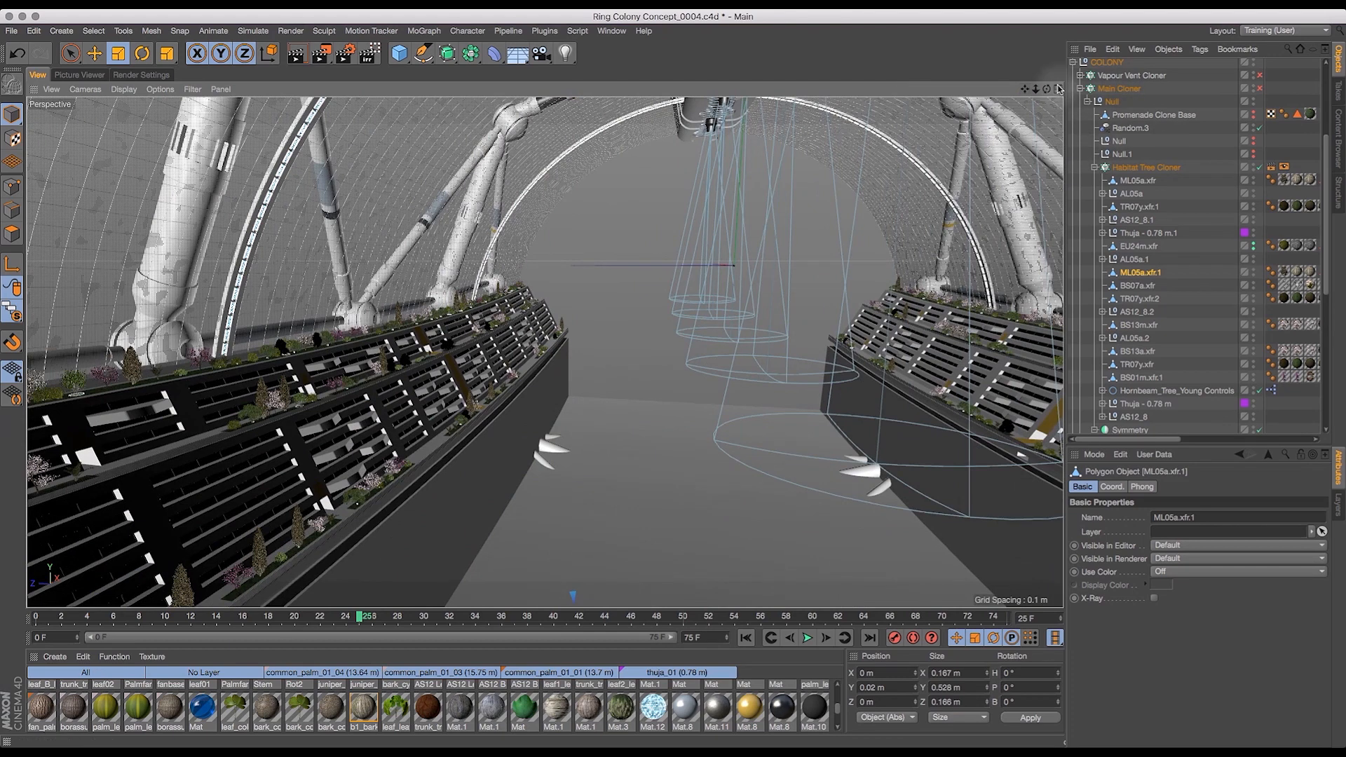
mouse_move(1038, 92)
mouse_down()
mouse_move(985, 91)
mouse_move(1059, 88)
mouse_up()
drag(885, 92, 891, 47)
drag(1050, 90, 1061, 89)
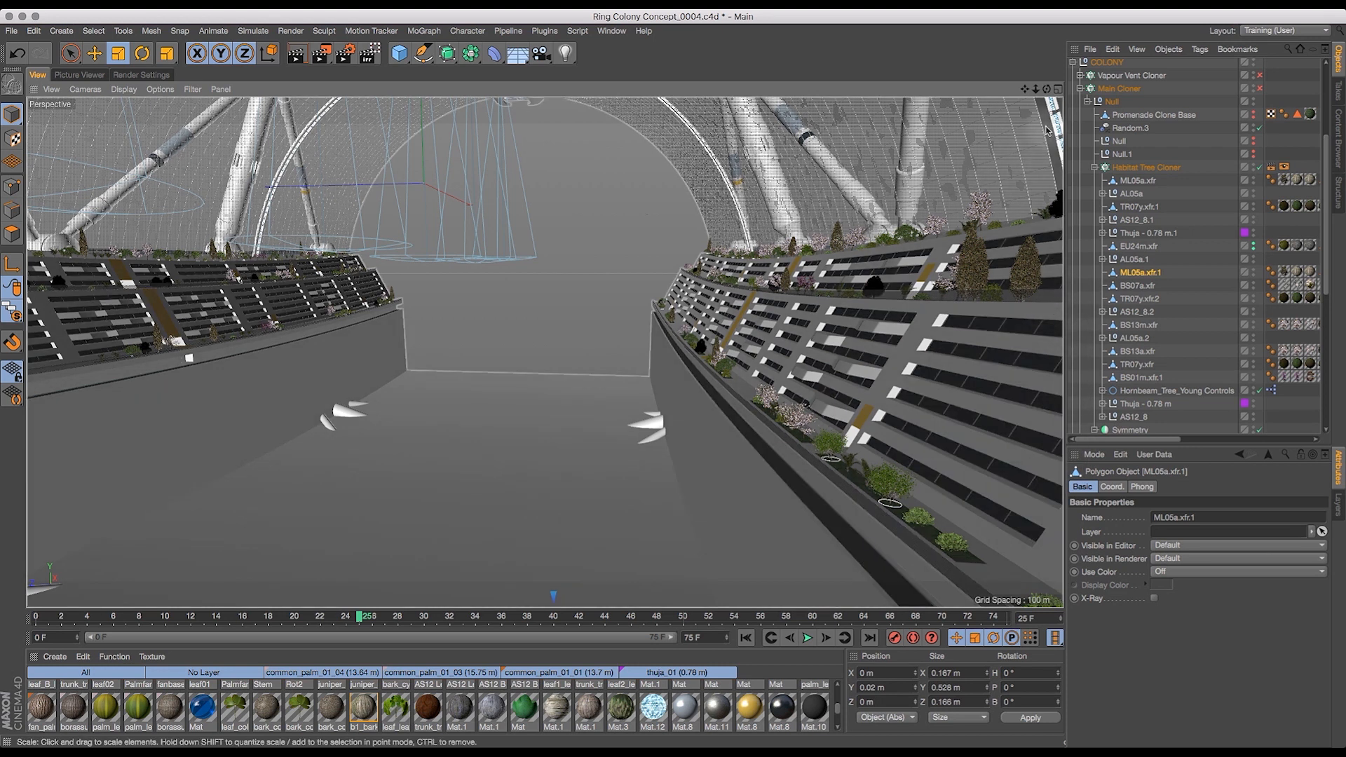
drag(1046, 89, 596, 66)
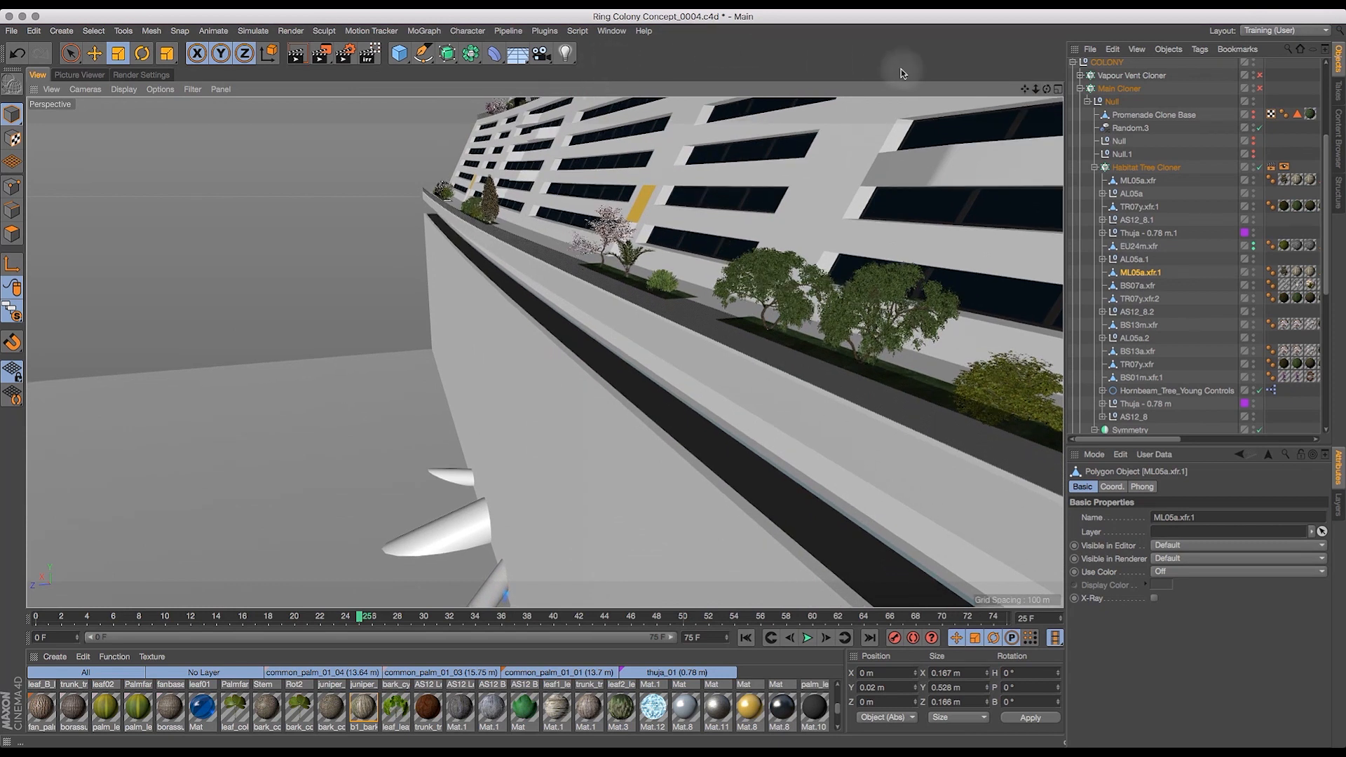
drag(1047, 89, 874, 67)
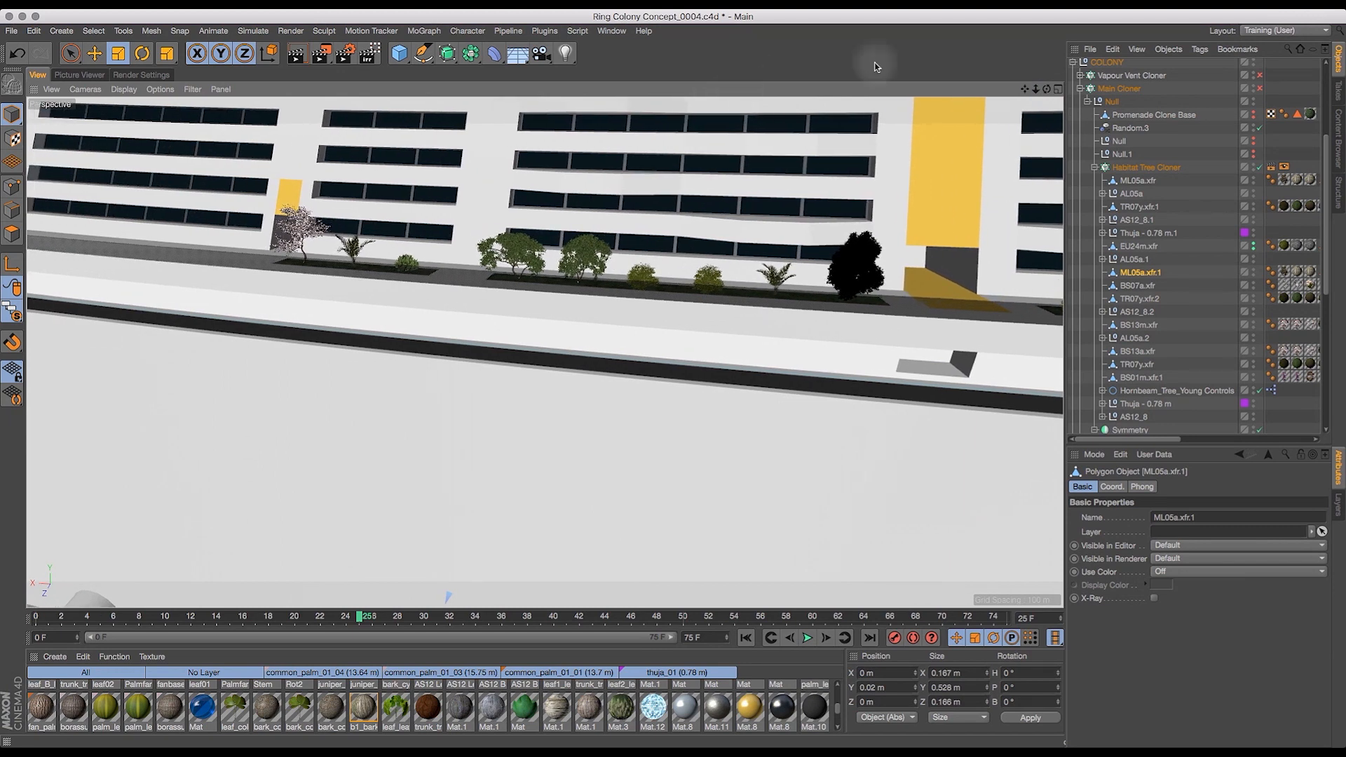
drag(1046, 89, 974, 127)
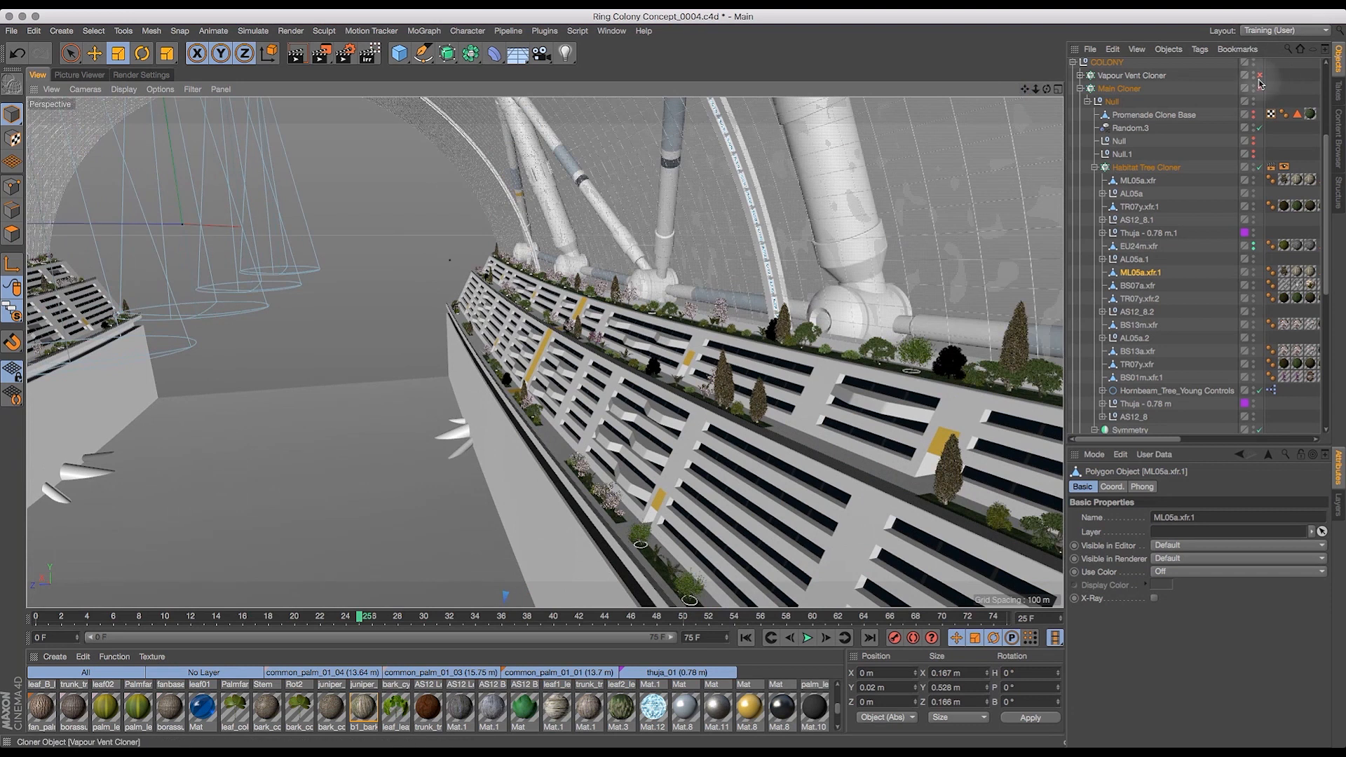
- Enable Lines shading with Box style in the Habitat Tree Cloner's display tag, then disable the cloner and collapse its hierarchy
click(1284, 167)
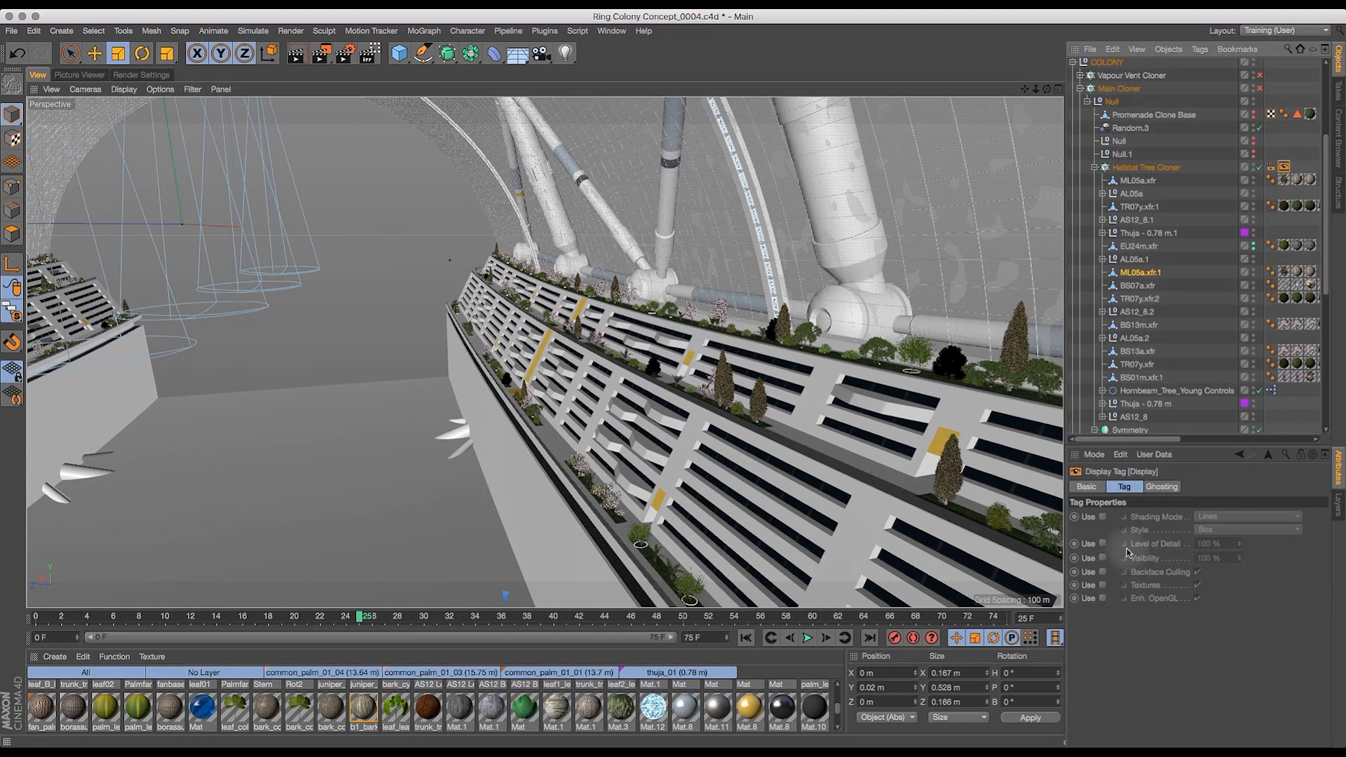
click(1103, 517)
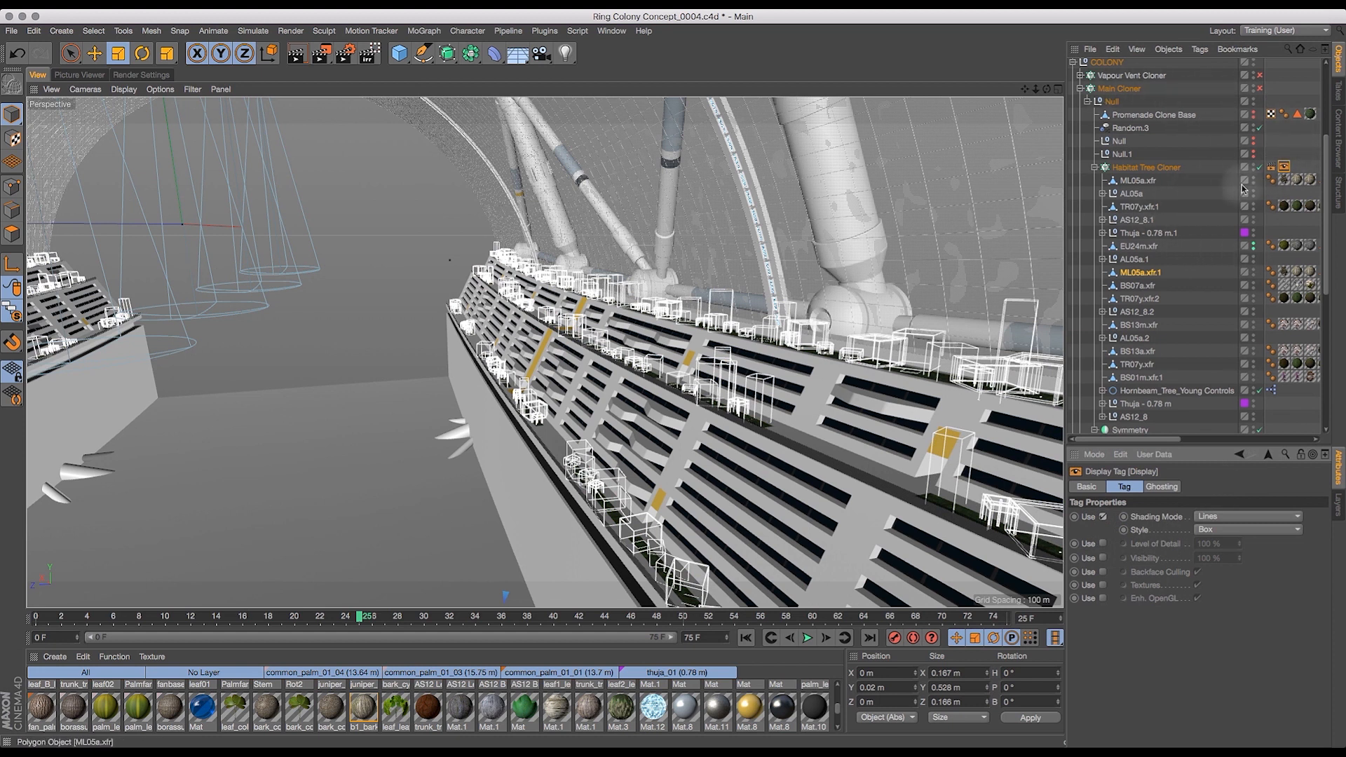
click(1259, 168)
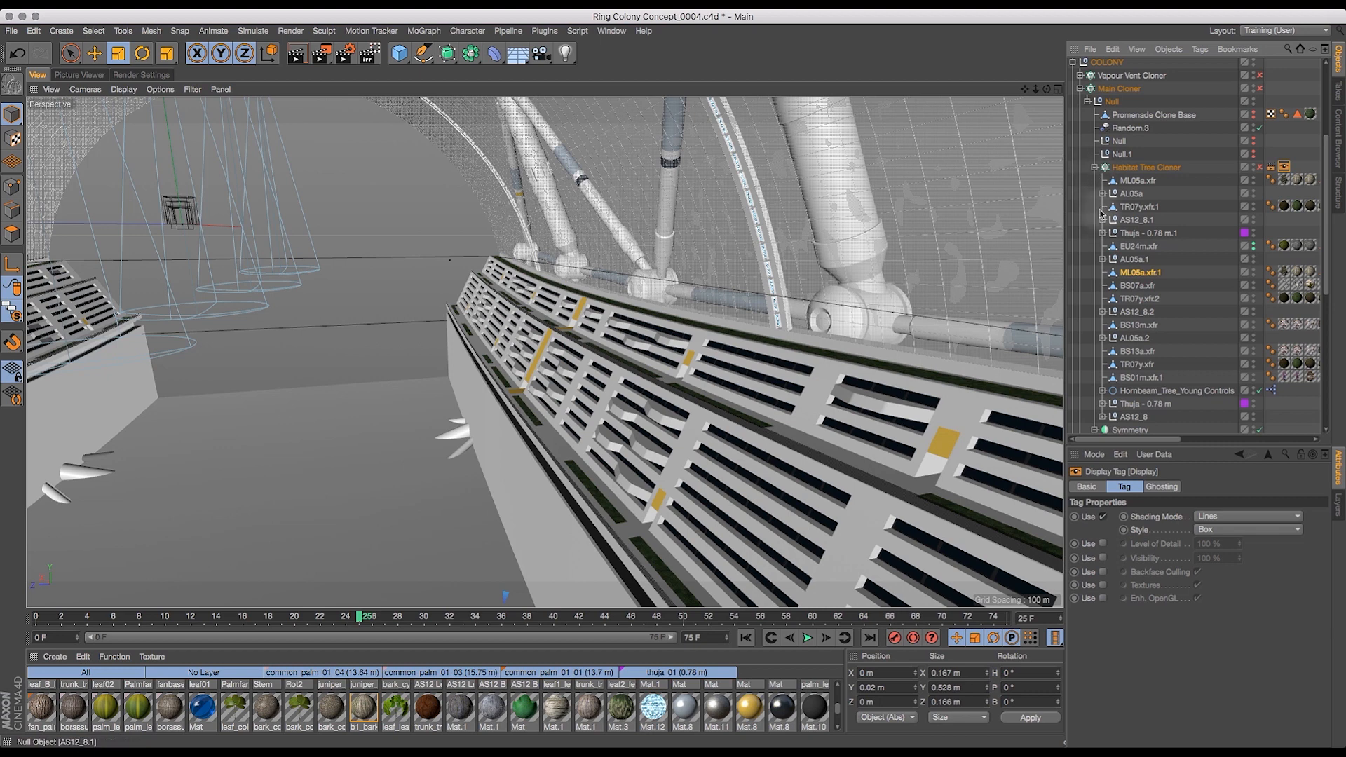
click(1095, 169)
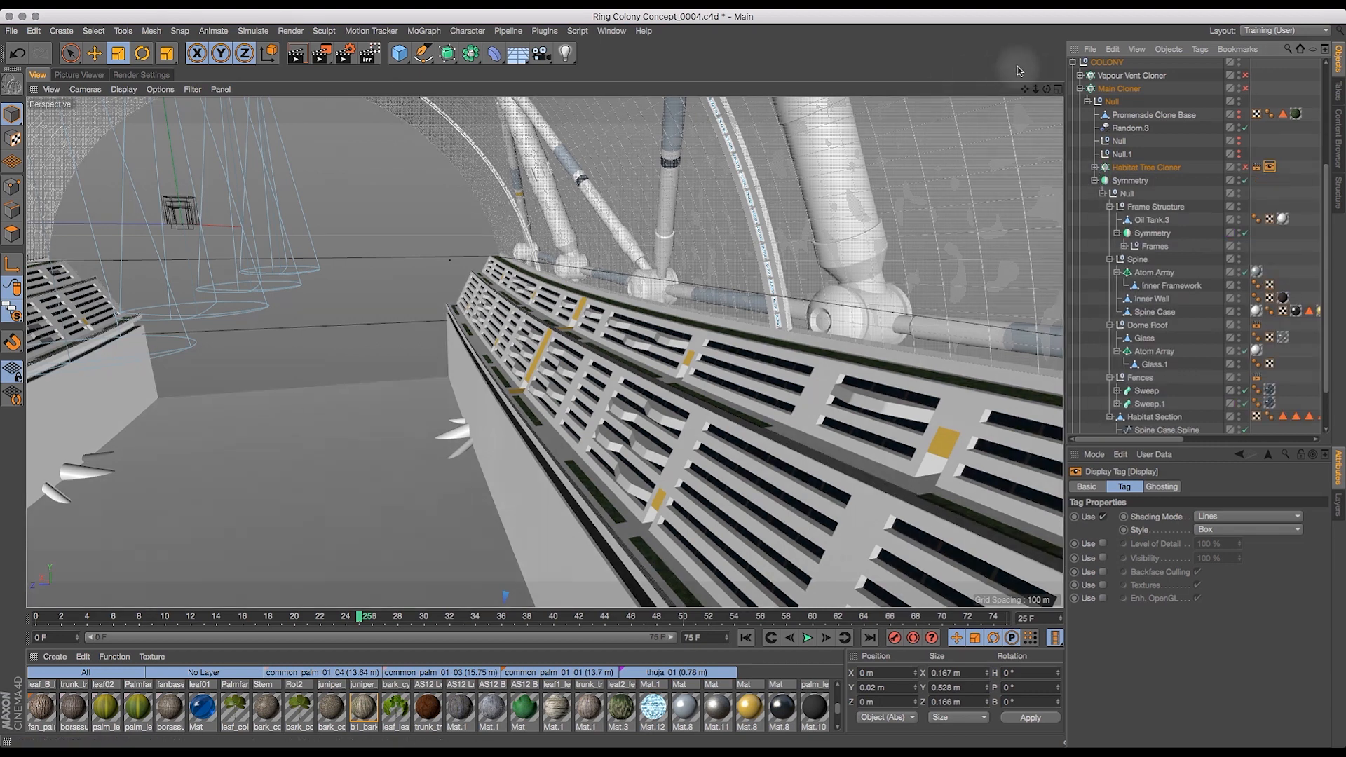
drag(1042, 93, 979, 129)
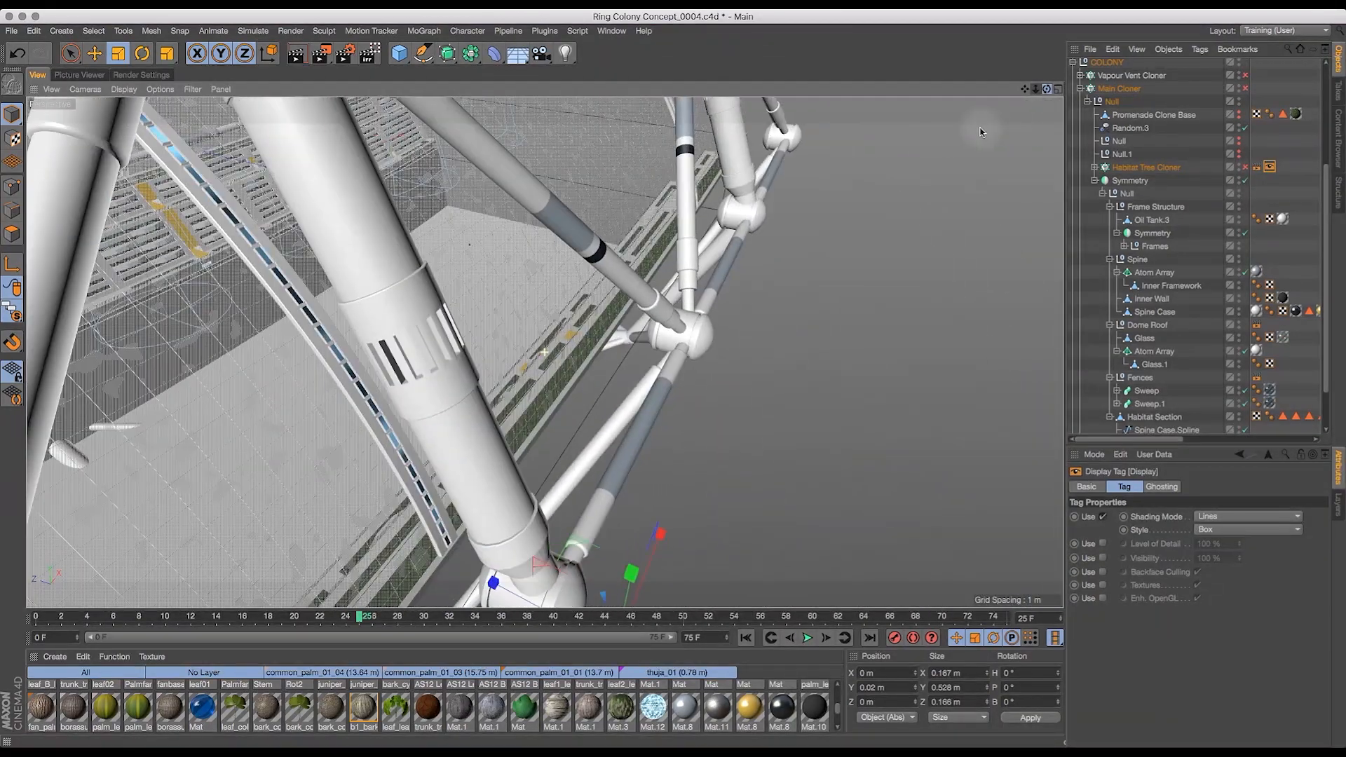
- Select the Symmetry object containing the frame structure and frame the large support strut and its joint in the perspective view
drag(1024, 89, 1279, 80)
drag(1045, 91, 925, 133)
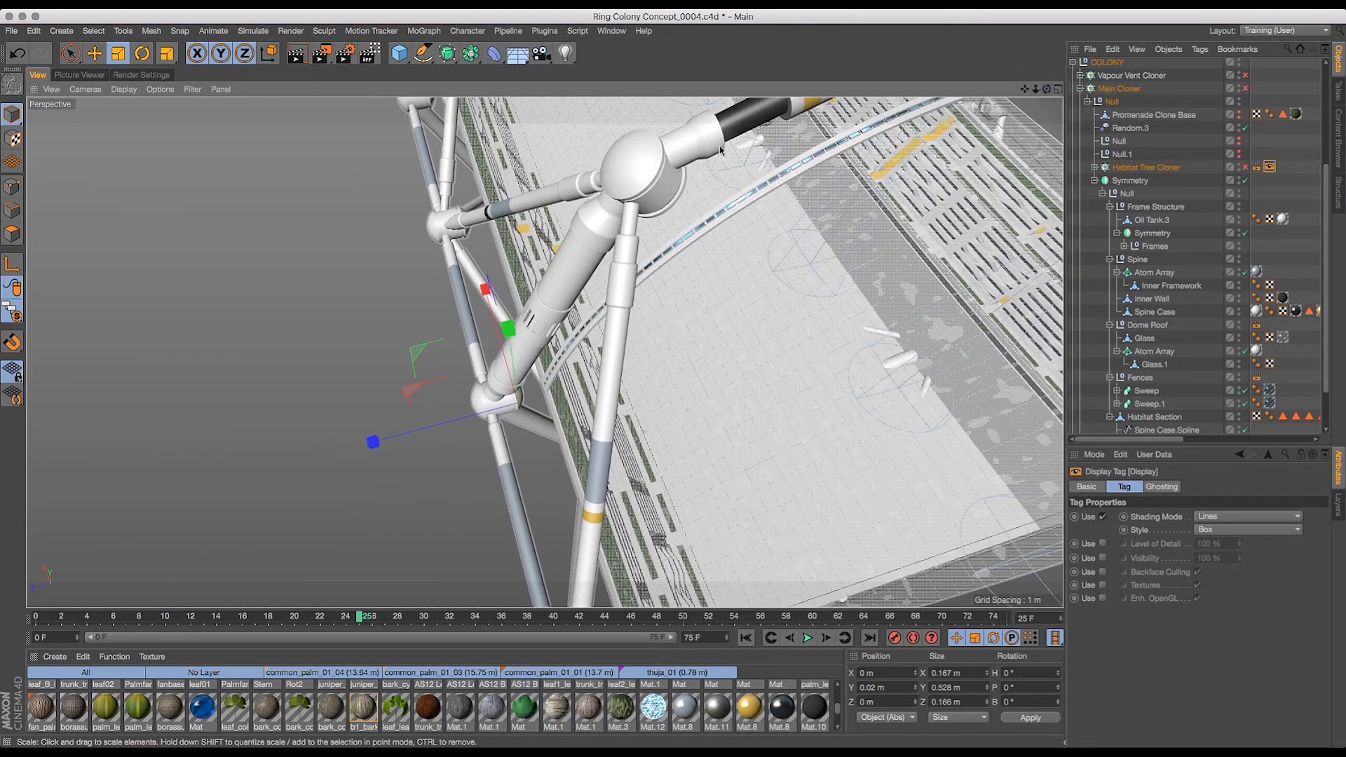
drag(1024, 89, 919, 231)
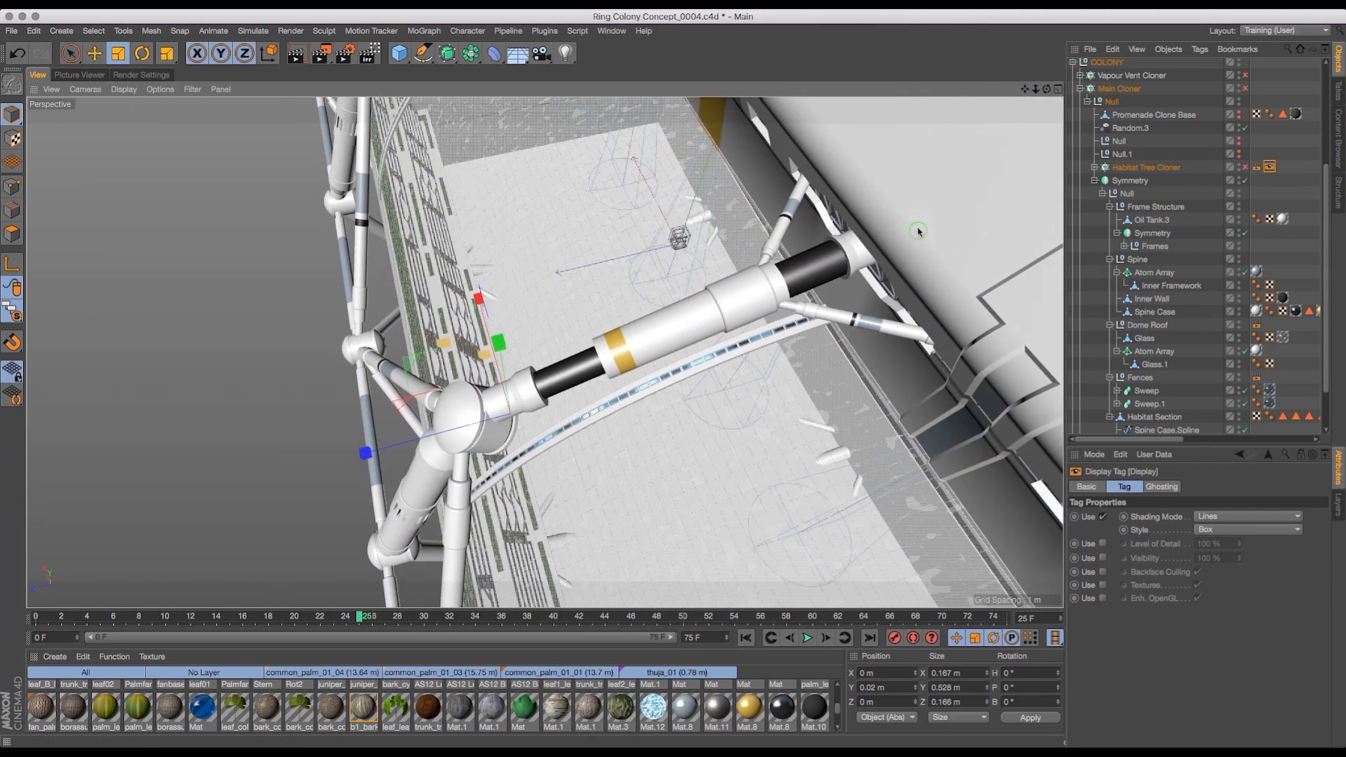
click(1130, 181)
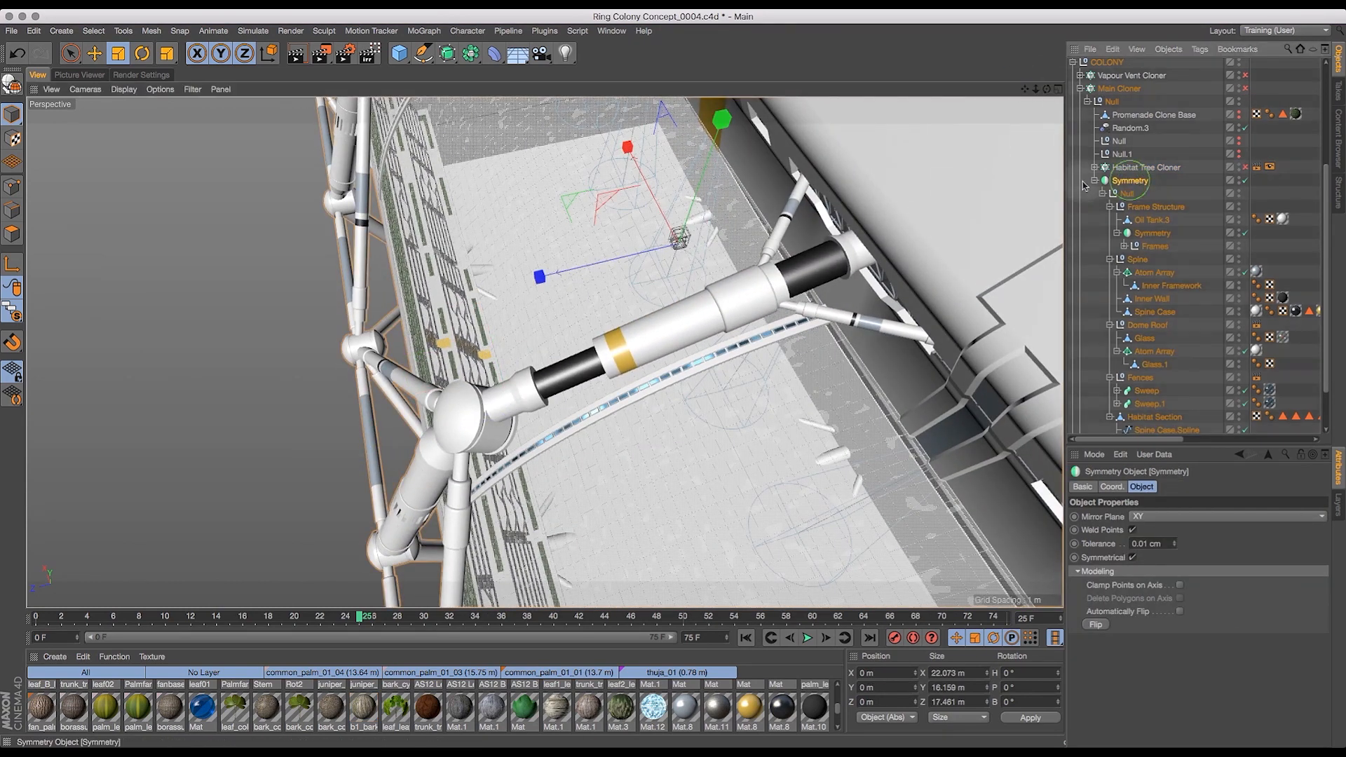
drag(1047, 89, 1090, 26)
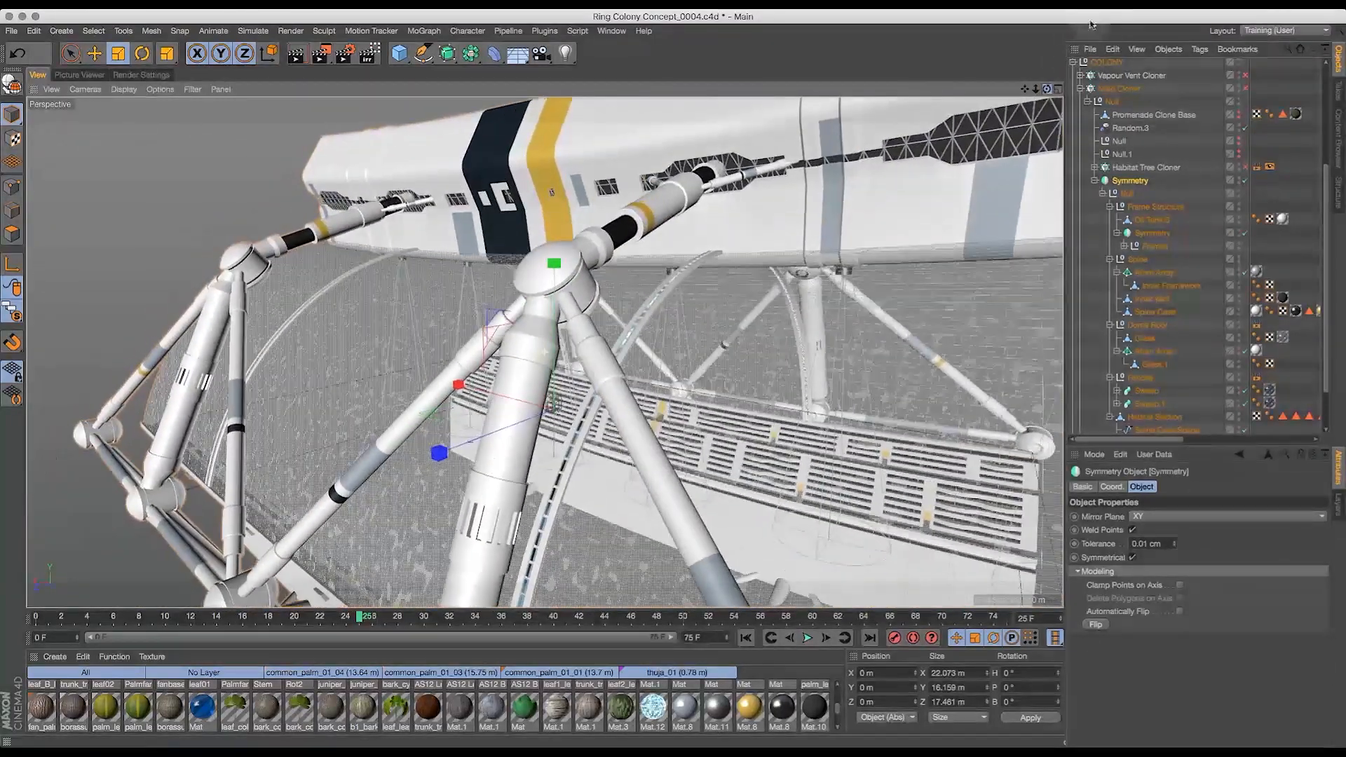
drag(1023, 84, 643, 67)
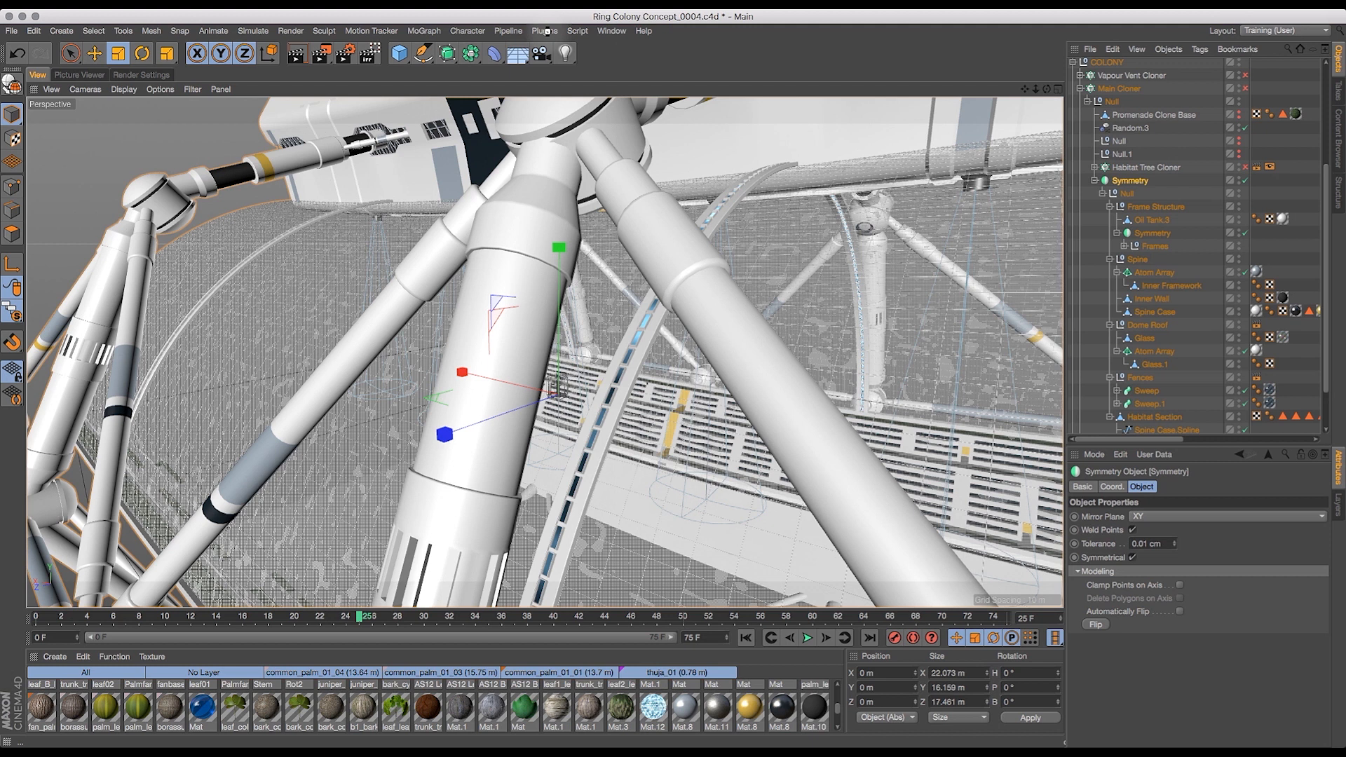
- Open the Magic Preview plugin, dock it beside the perspective view and enable its live render
click(547, 32)
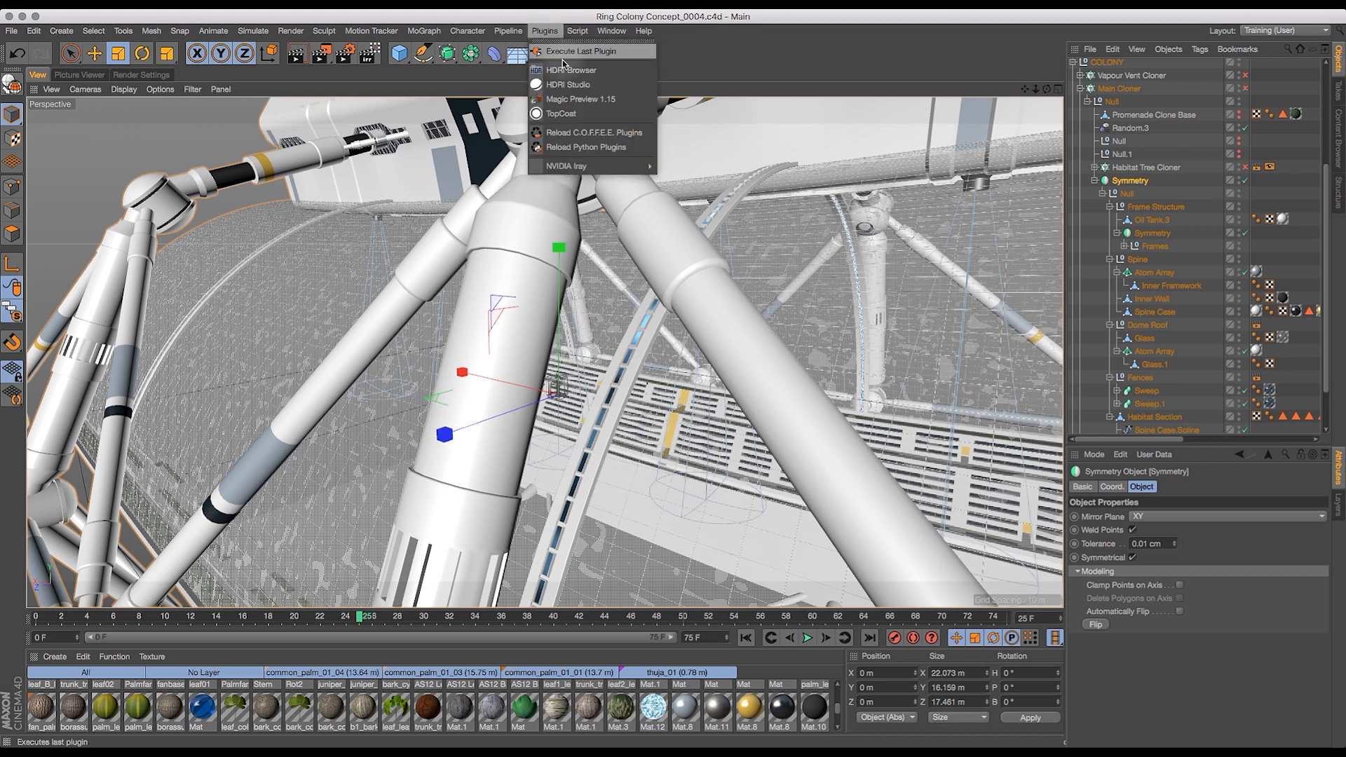
click(578, 100)
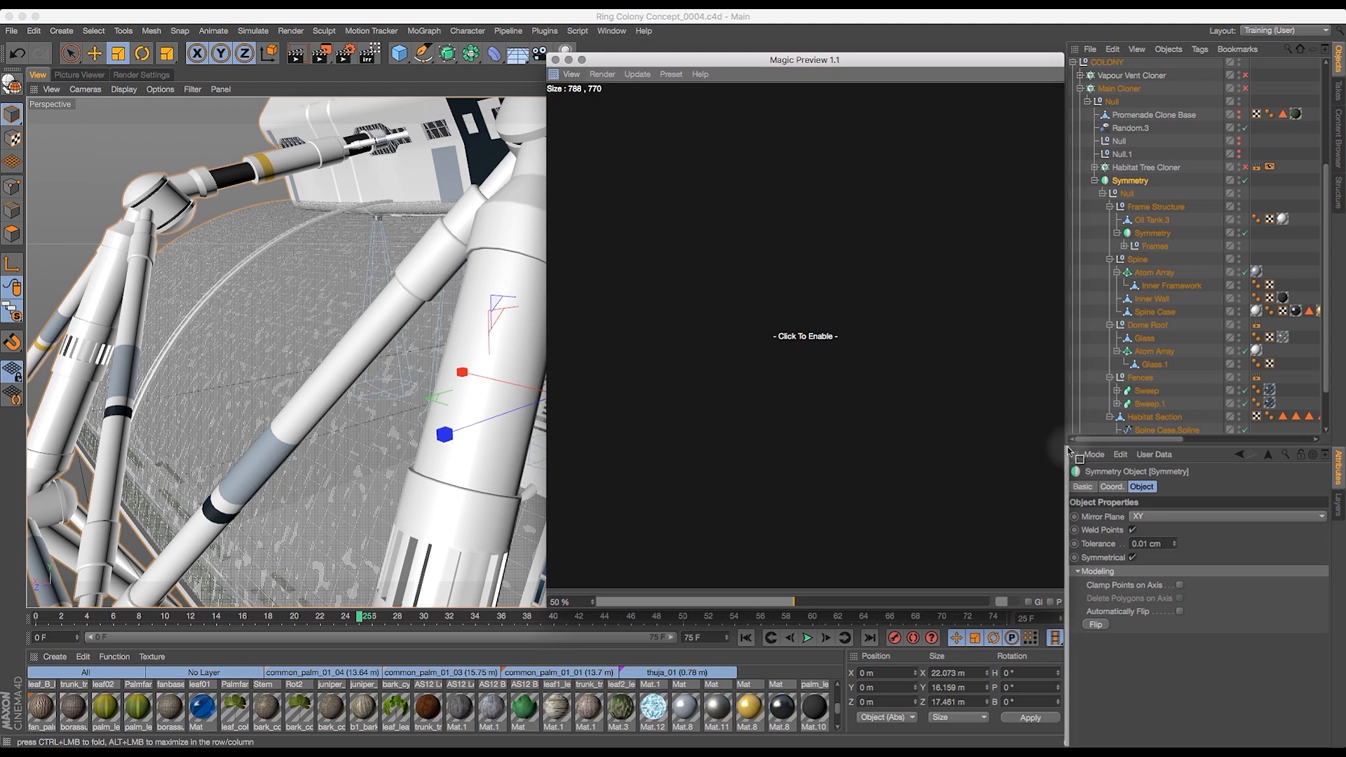
drag(967, 61, 774, 316)
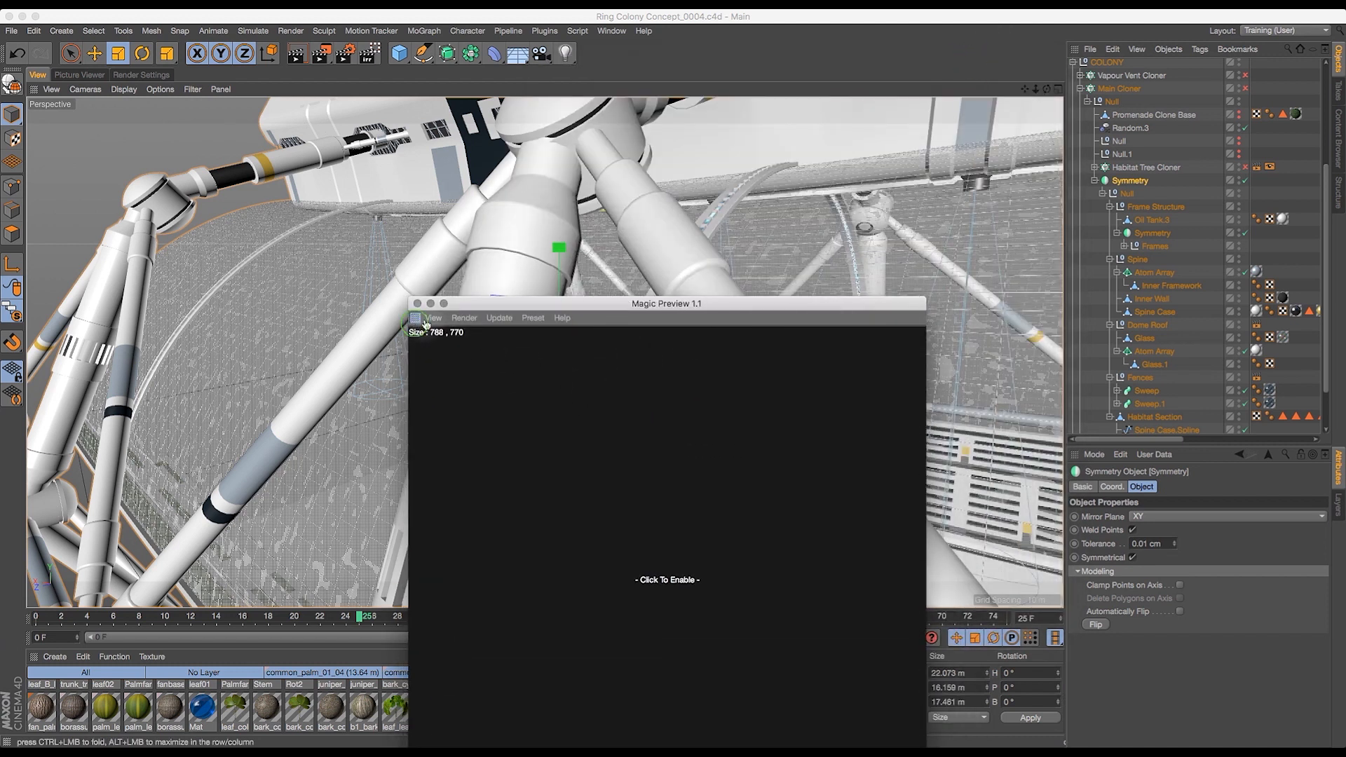
drag(1049, 256, 1051, 258)
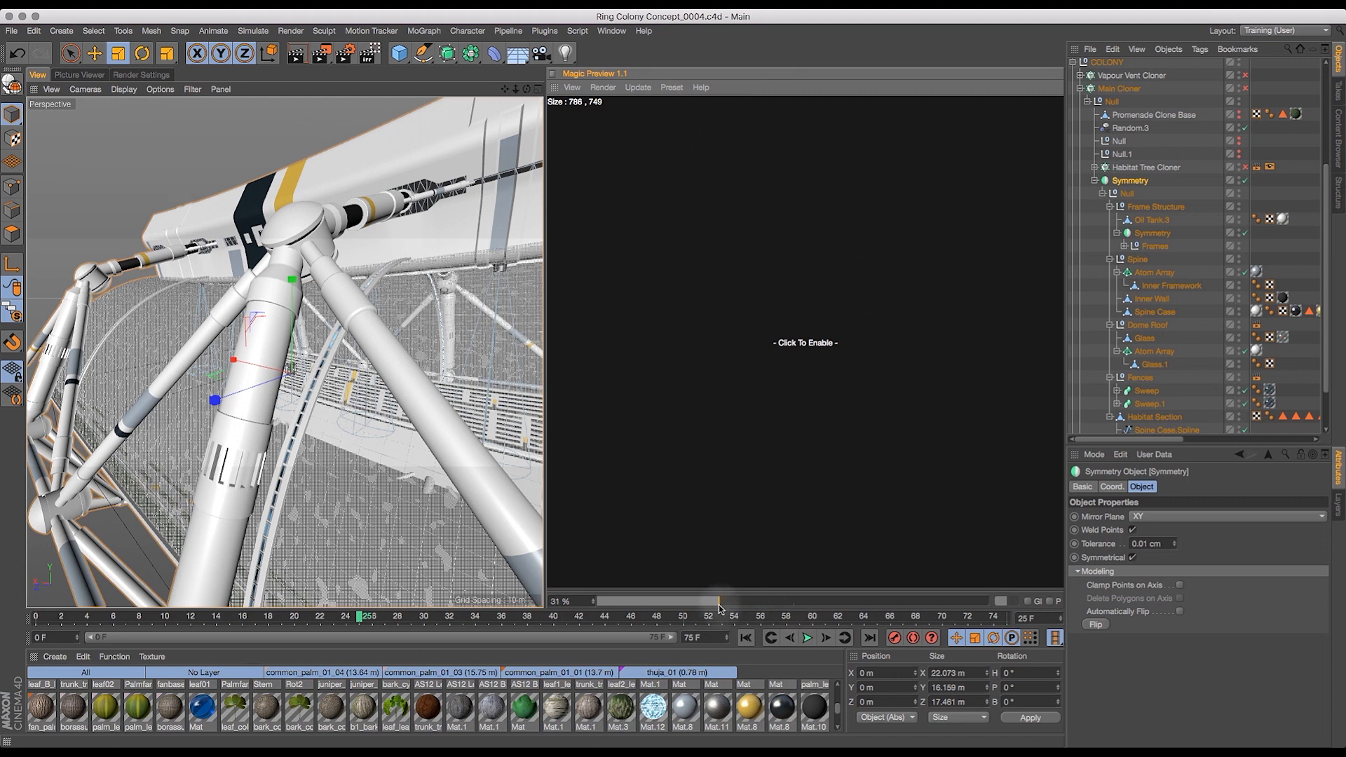
click(811, 348)
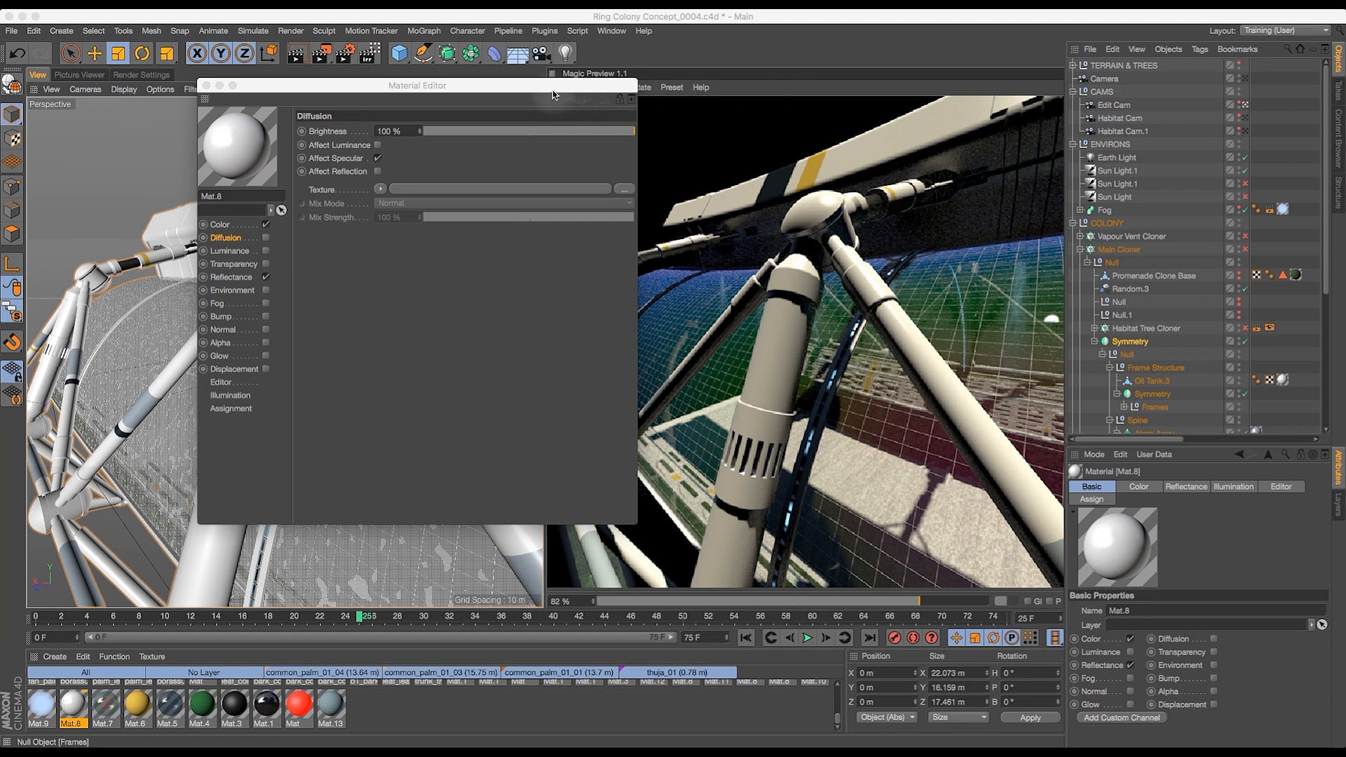
- Load coolshine.jpg from the tex folder as the Diffusion texture of Mat.8
drag(551, 88, 586, 131)
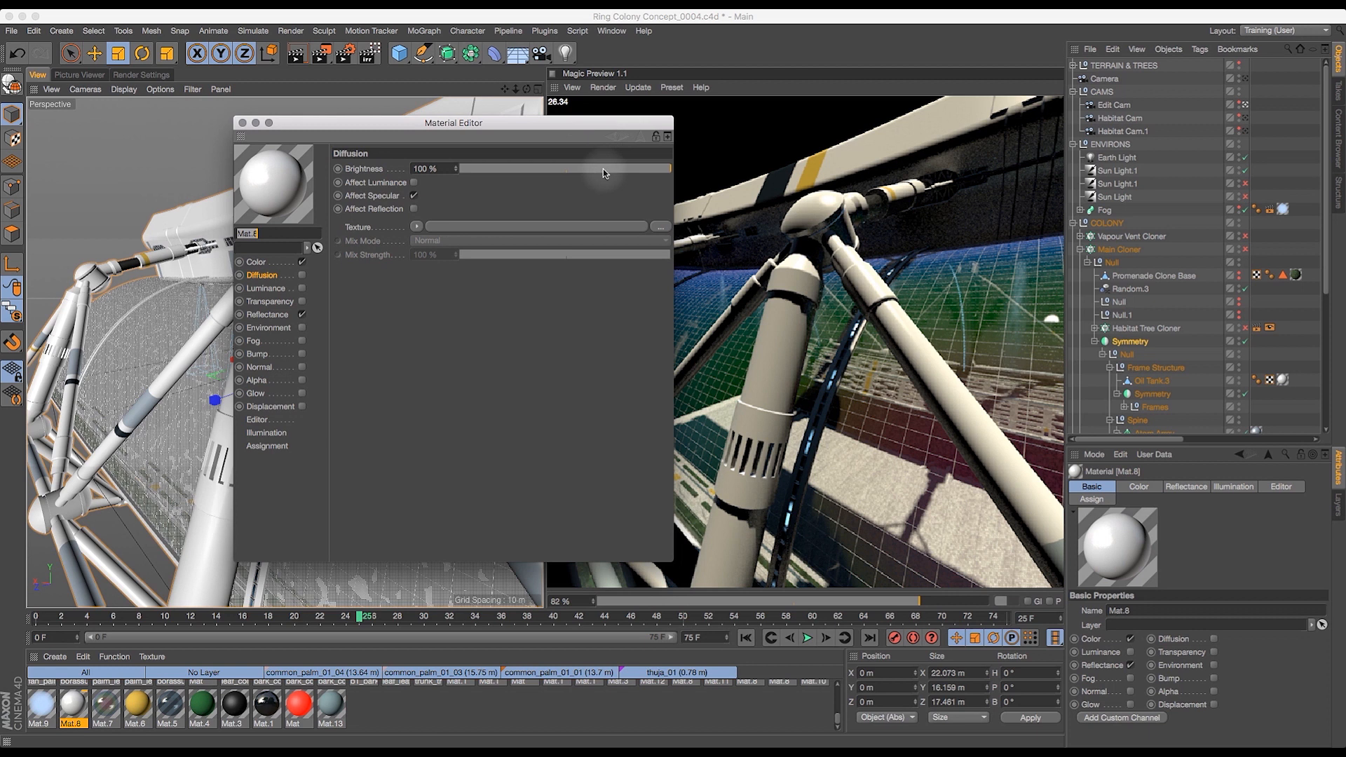
drag(526, 127, 522, 134)
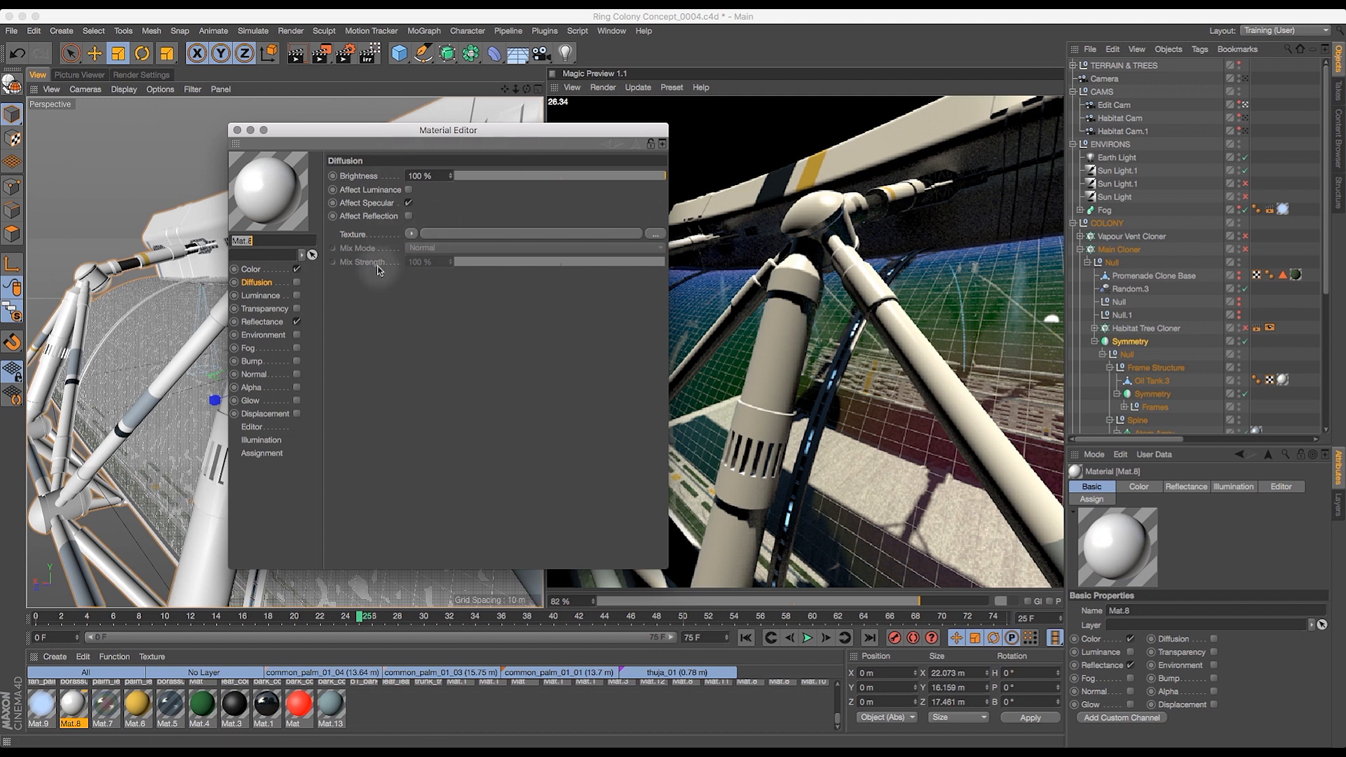
click(656, 238)
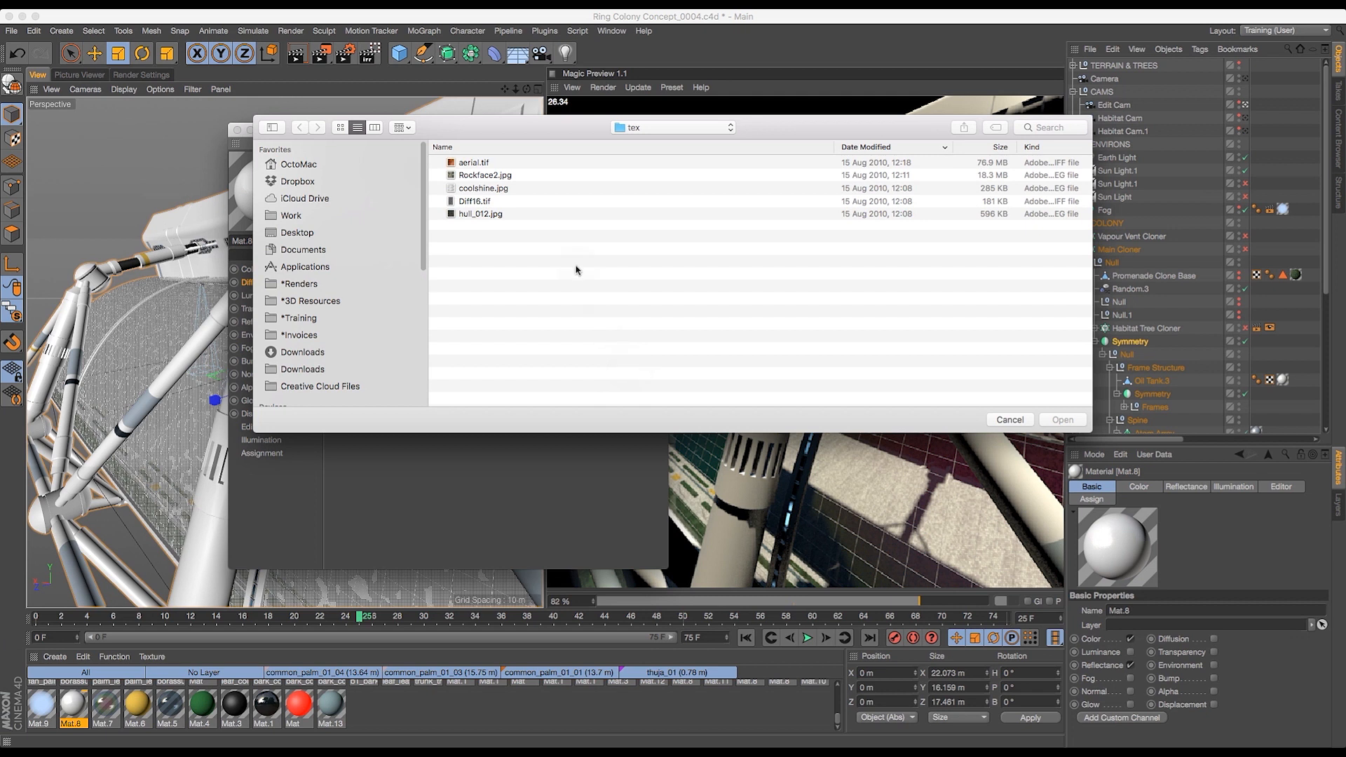
click(476, 203)
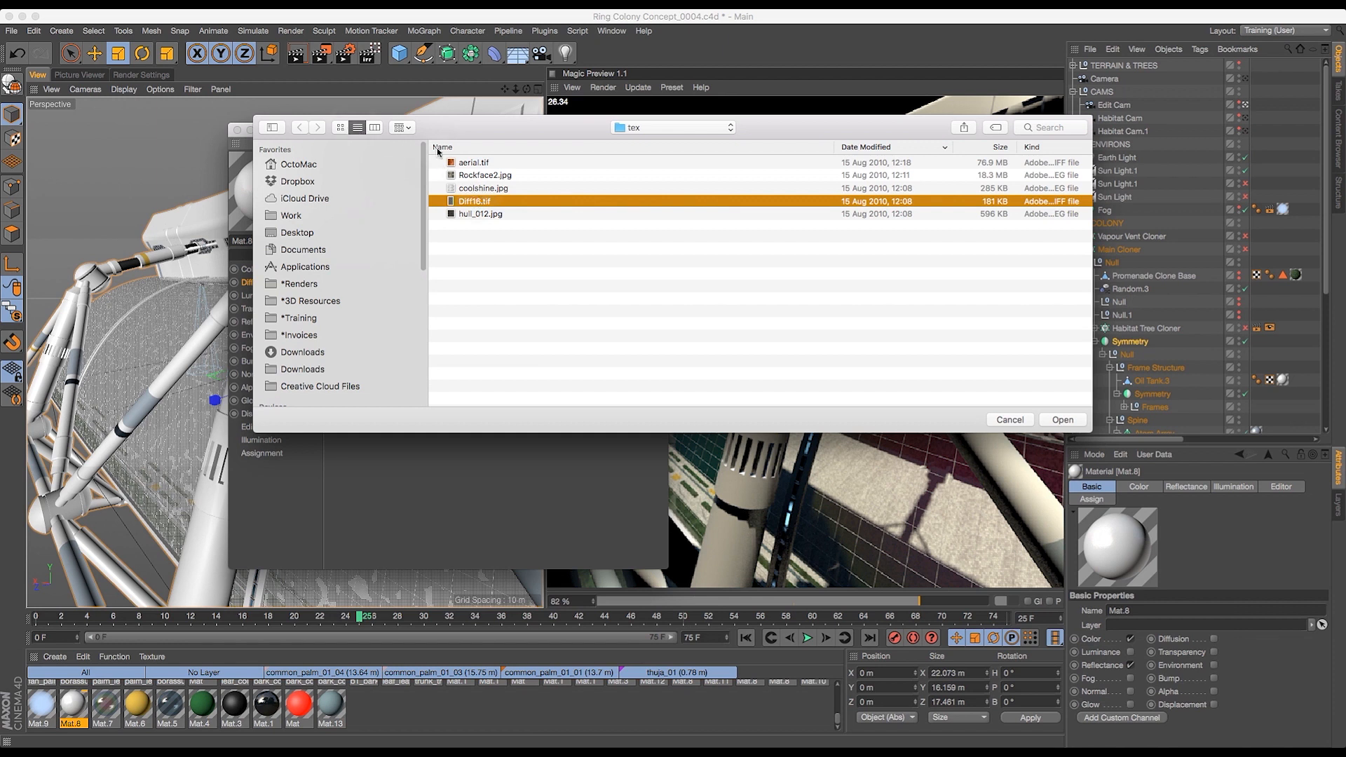
click(468, 188)
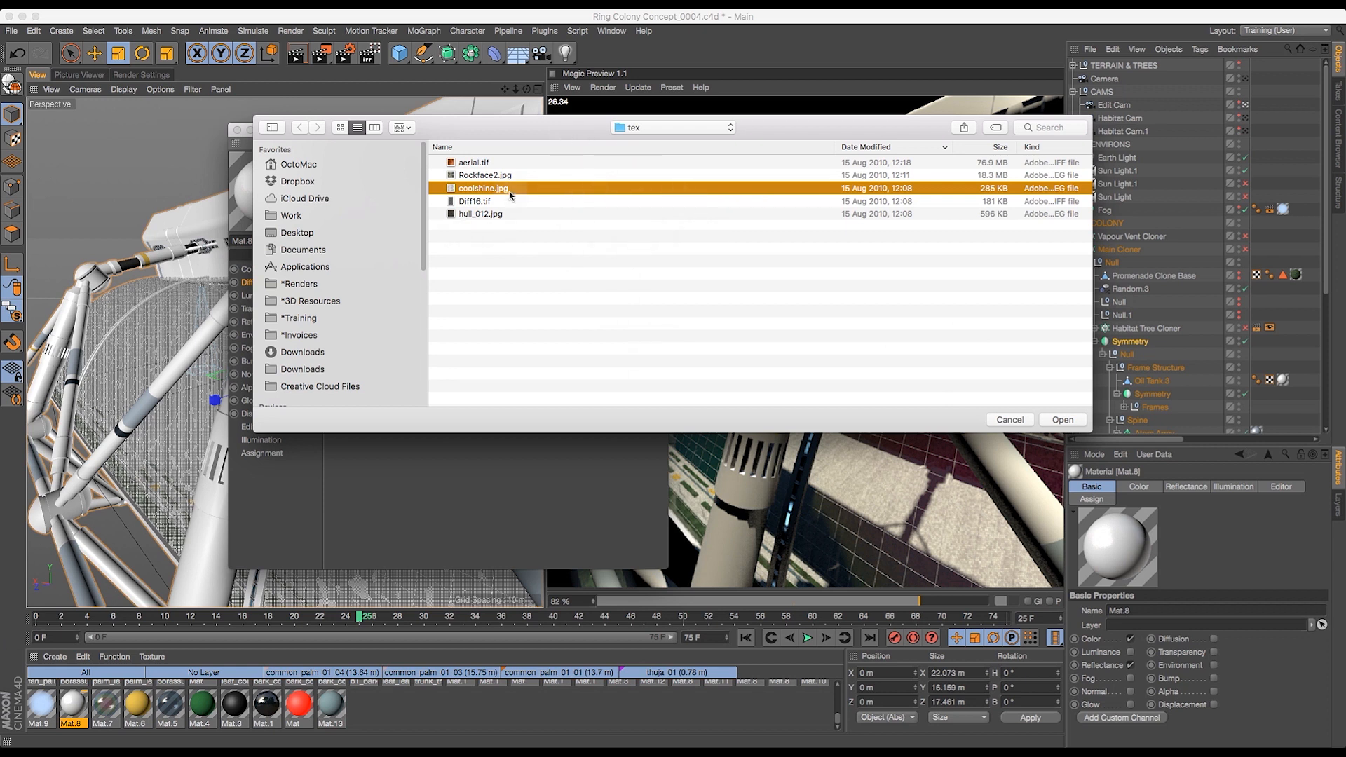
click(1061, 419)
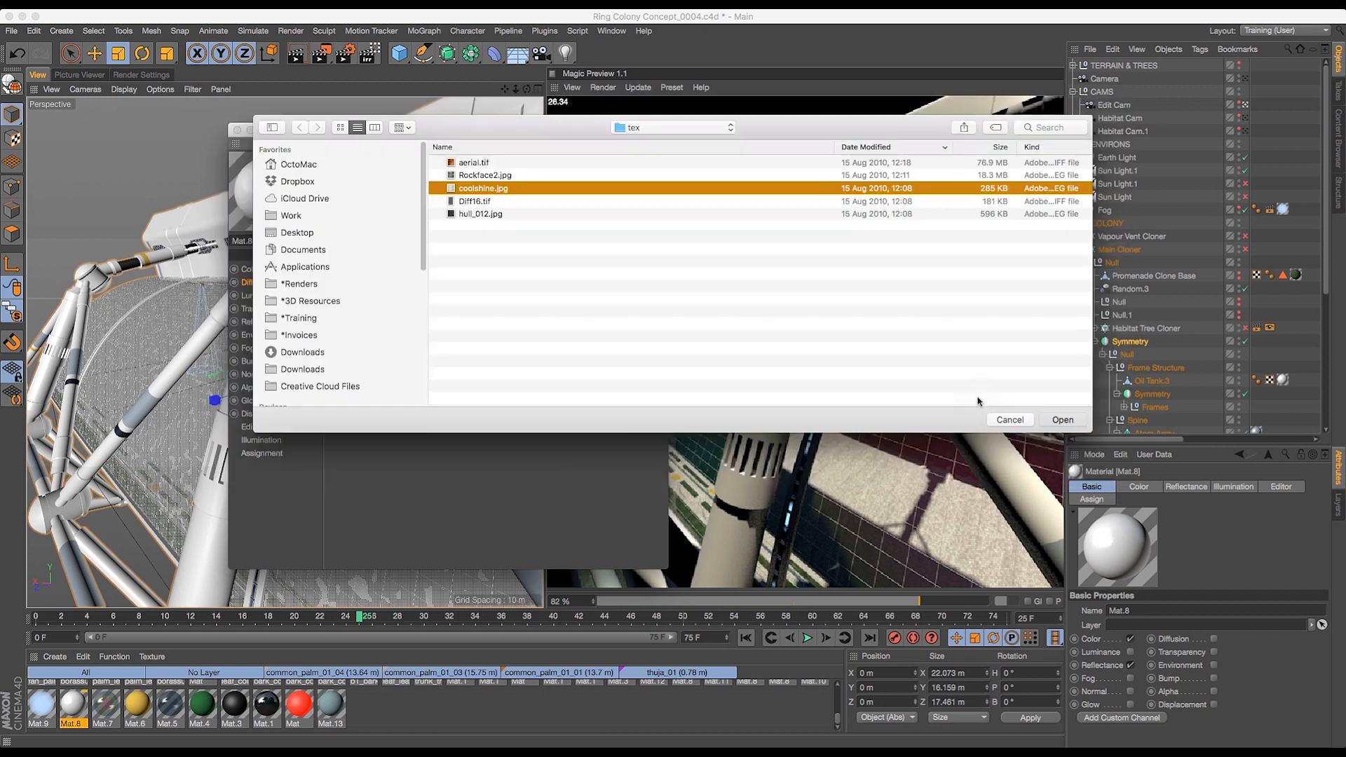
click(734, 253)
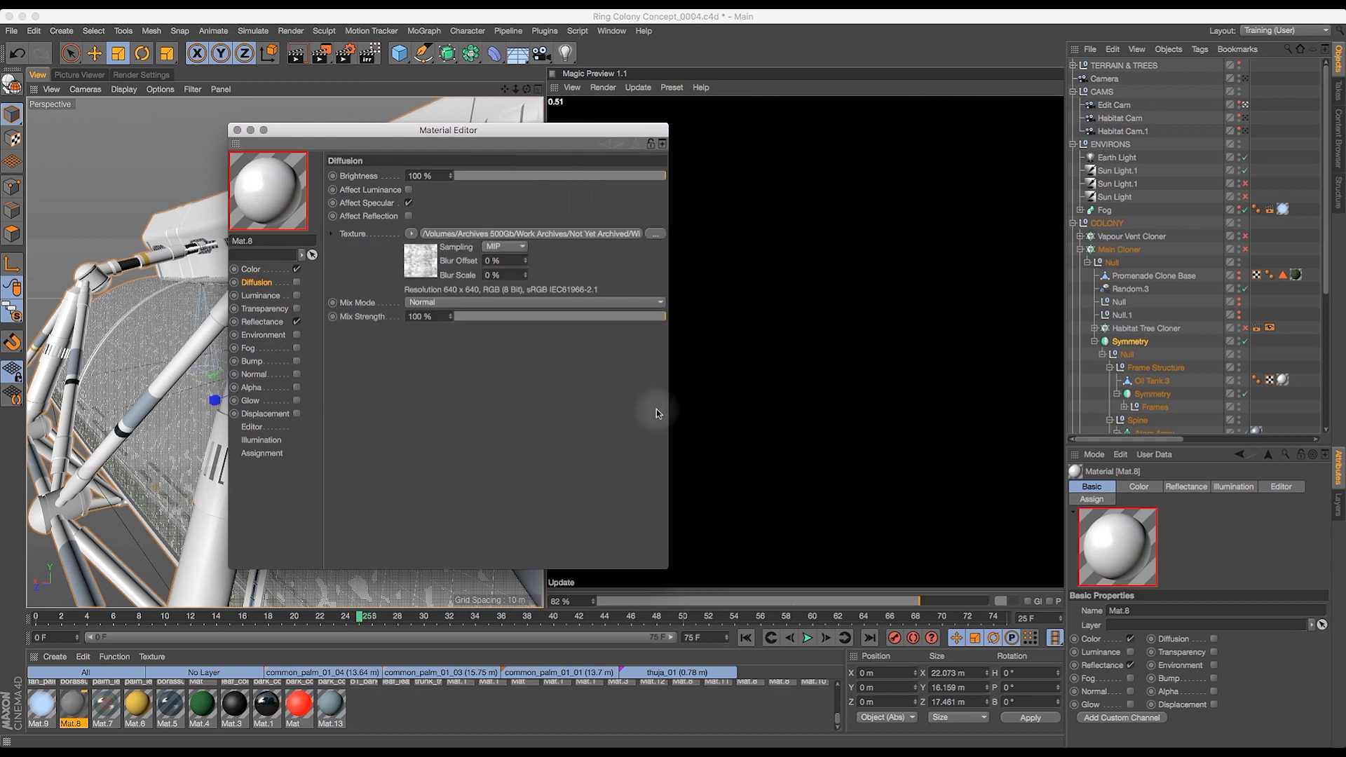
- Open the diffusion image in Photoshop, examine its panel pattern in an enlarged window, close it and return to Cinema 4D
click(460, 185)
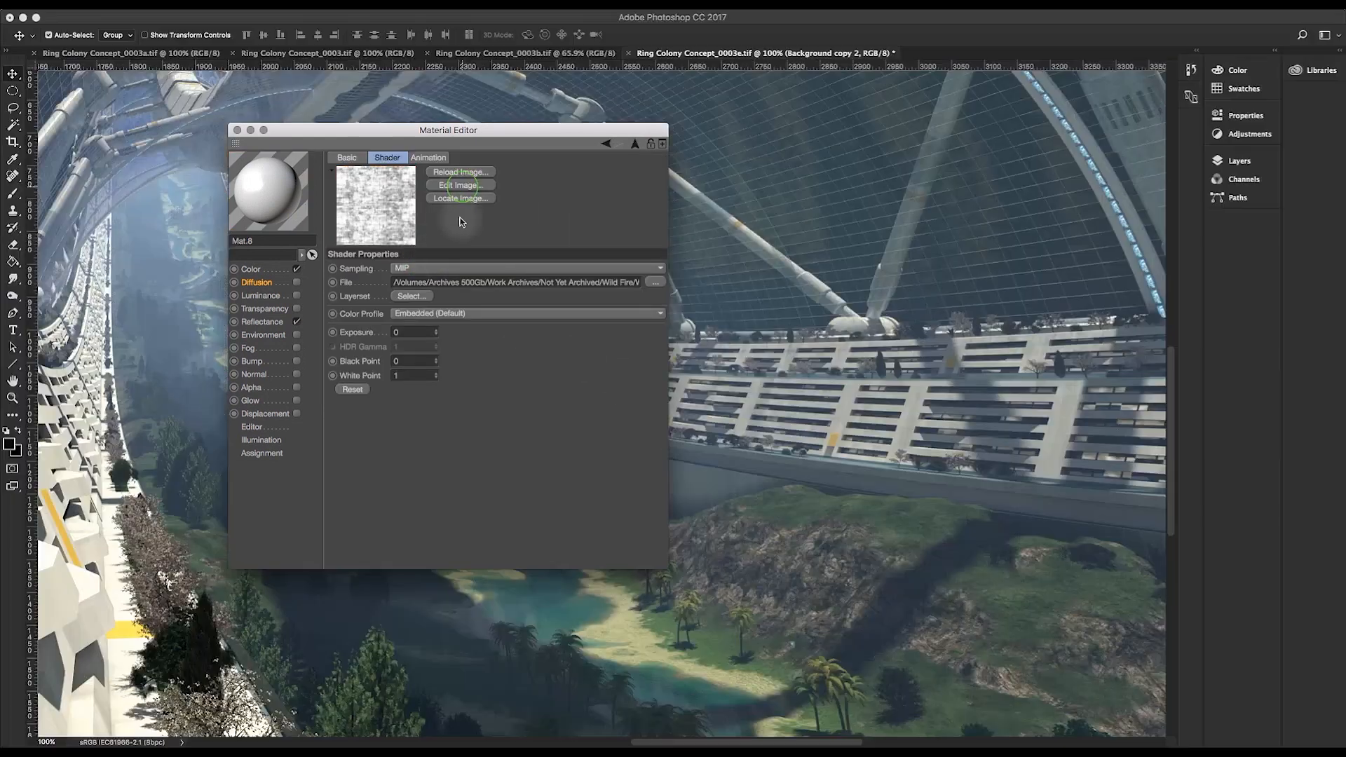
drag(389, 68, 748, 91)
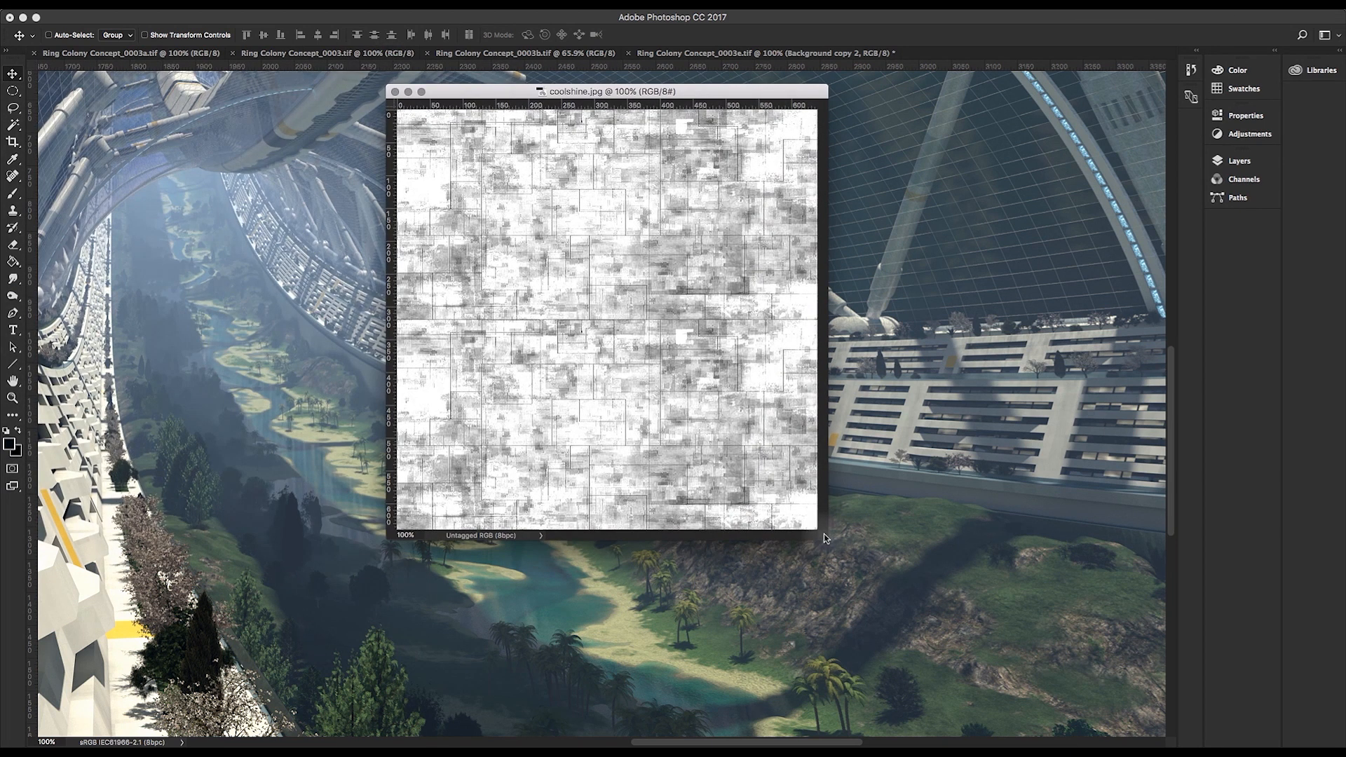
drag(821, 535, 980, 659)
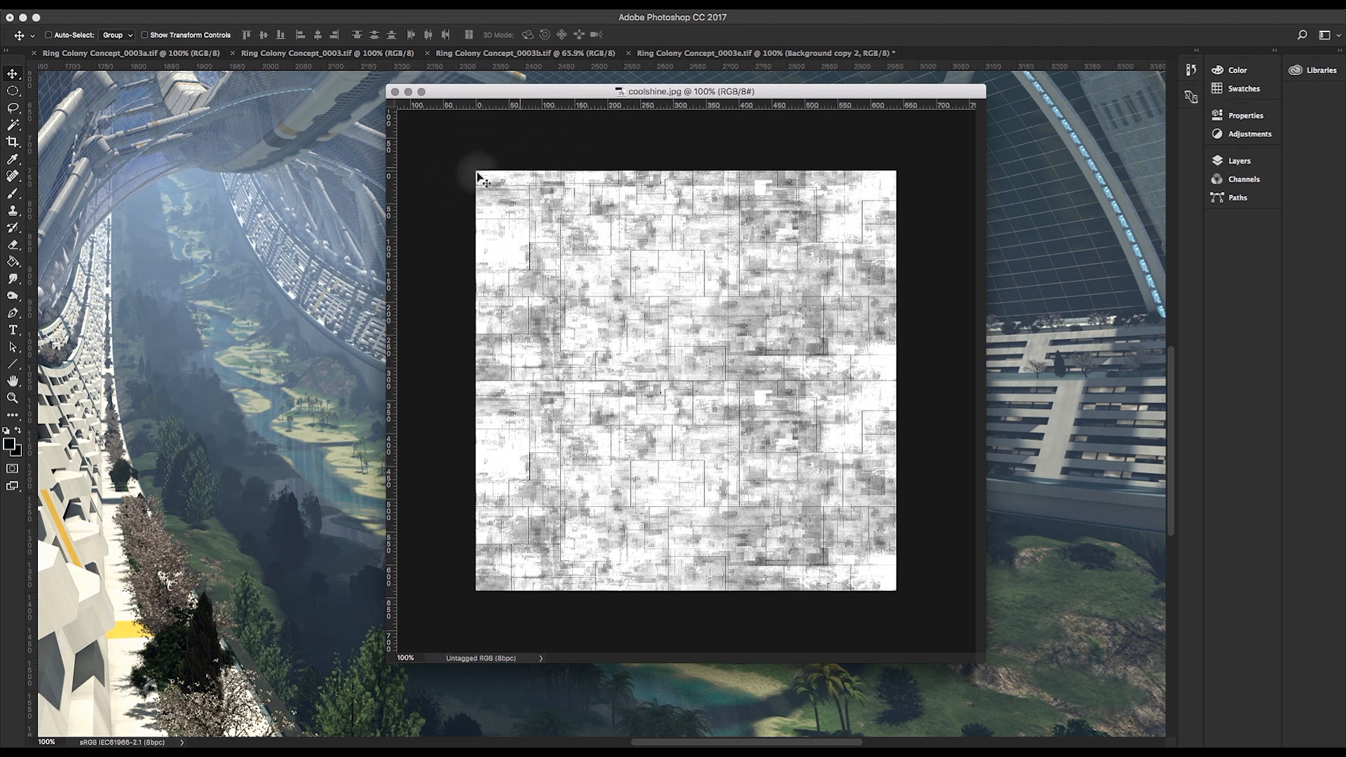
click(394, 92)
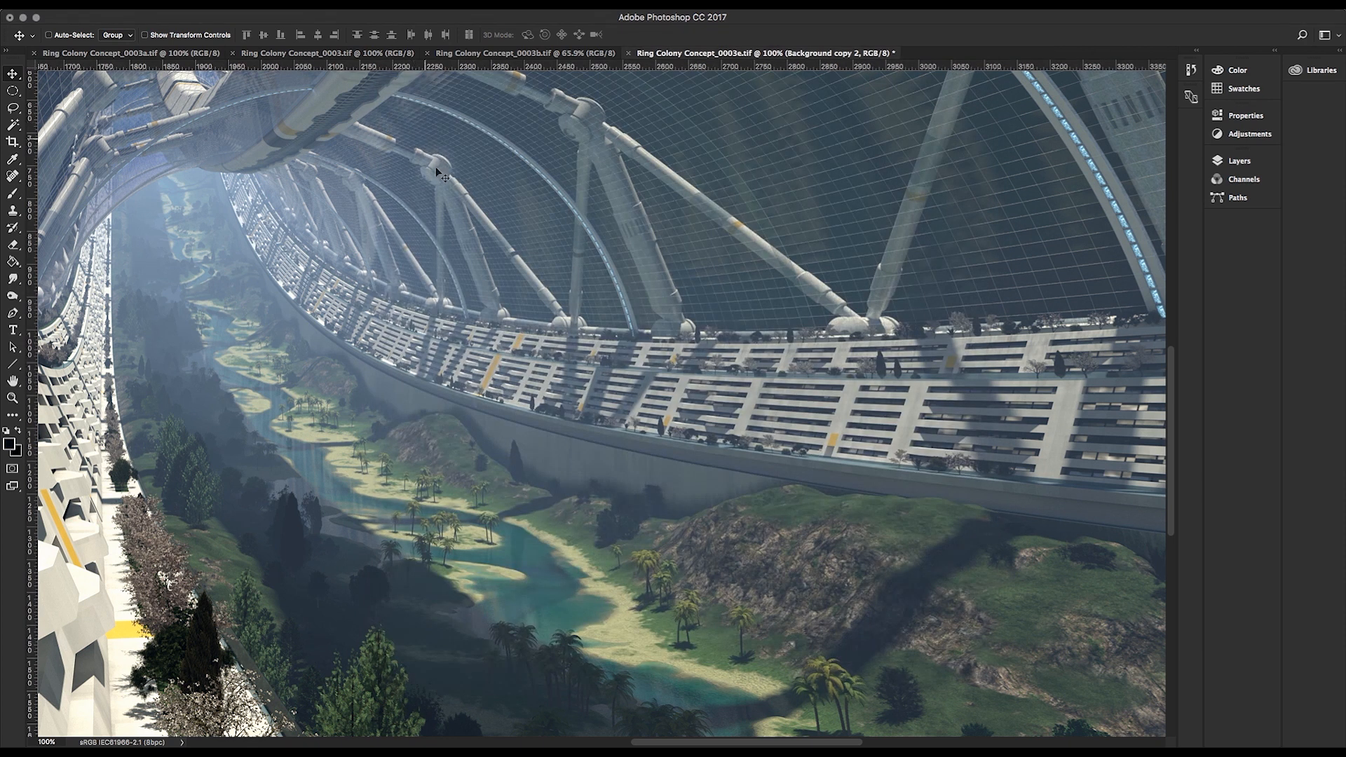
key(super+Tab)
click(424, 382)
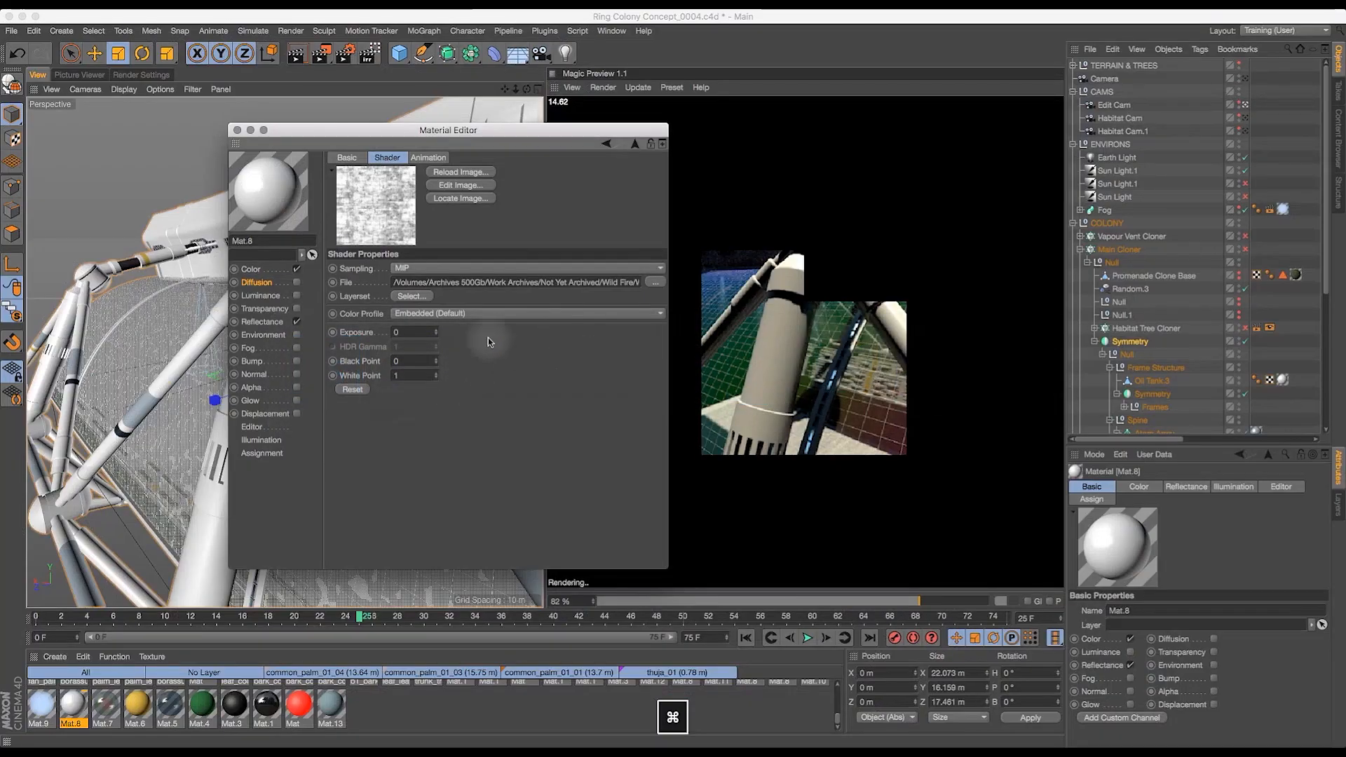
- Expand the Layer Mask settings of Layer 1 in Mat.8's Reflectance channel
click(257, 283)
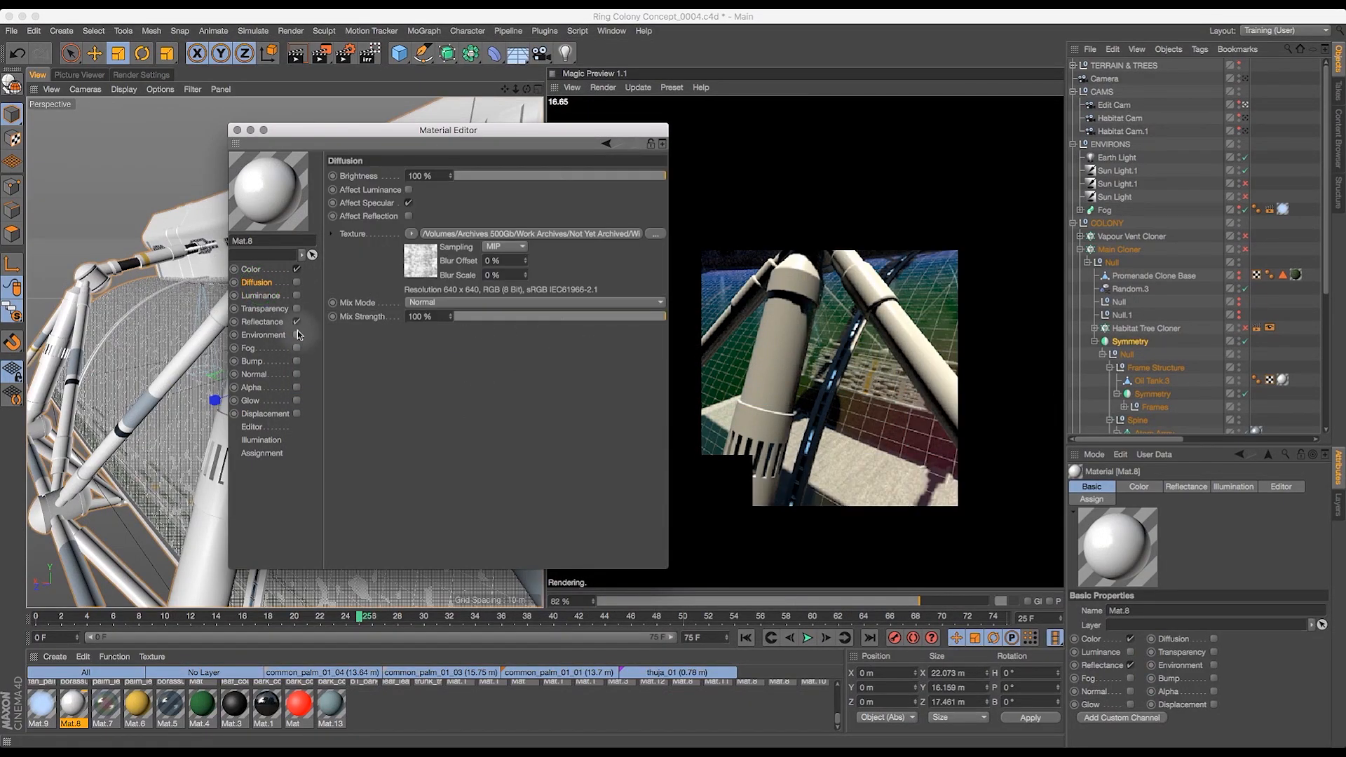
click(263, 322)
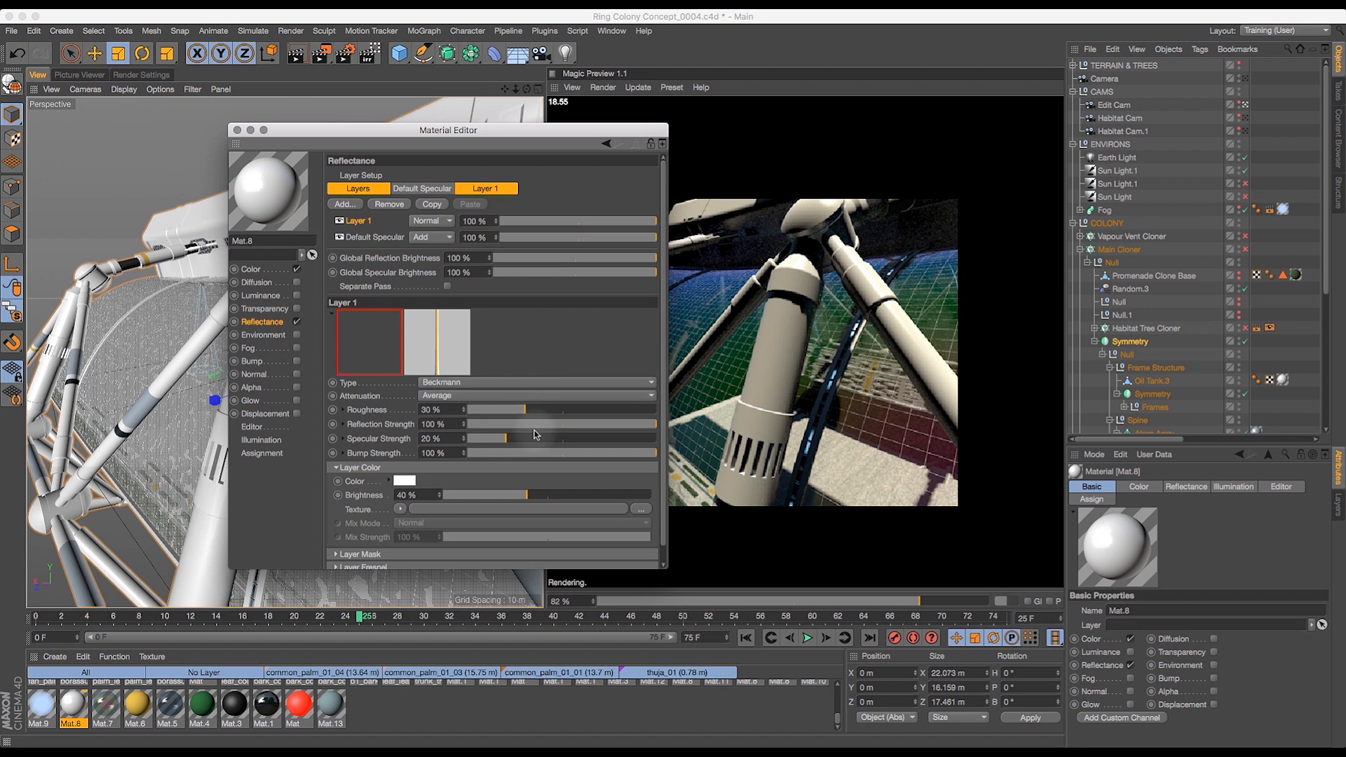
scroll(421, 533, down, 1)
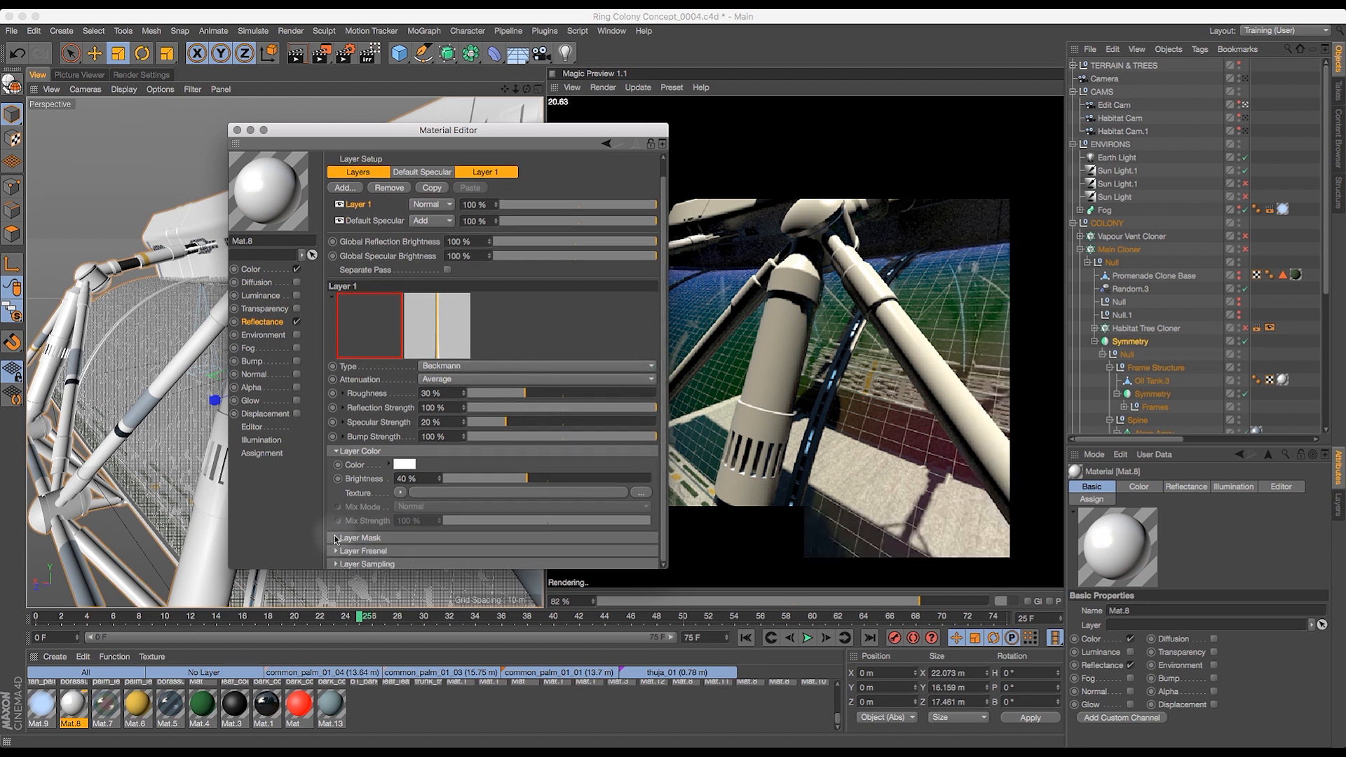
click(341, 539)
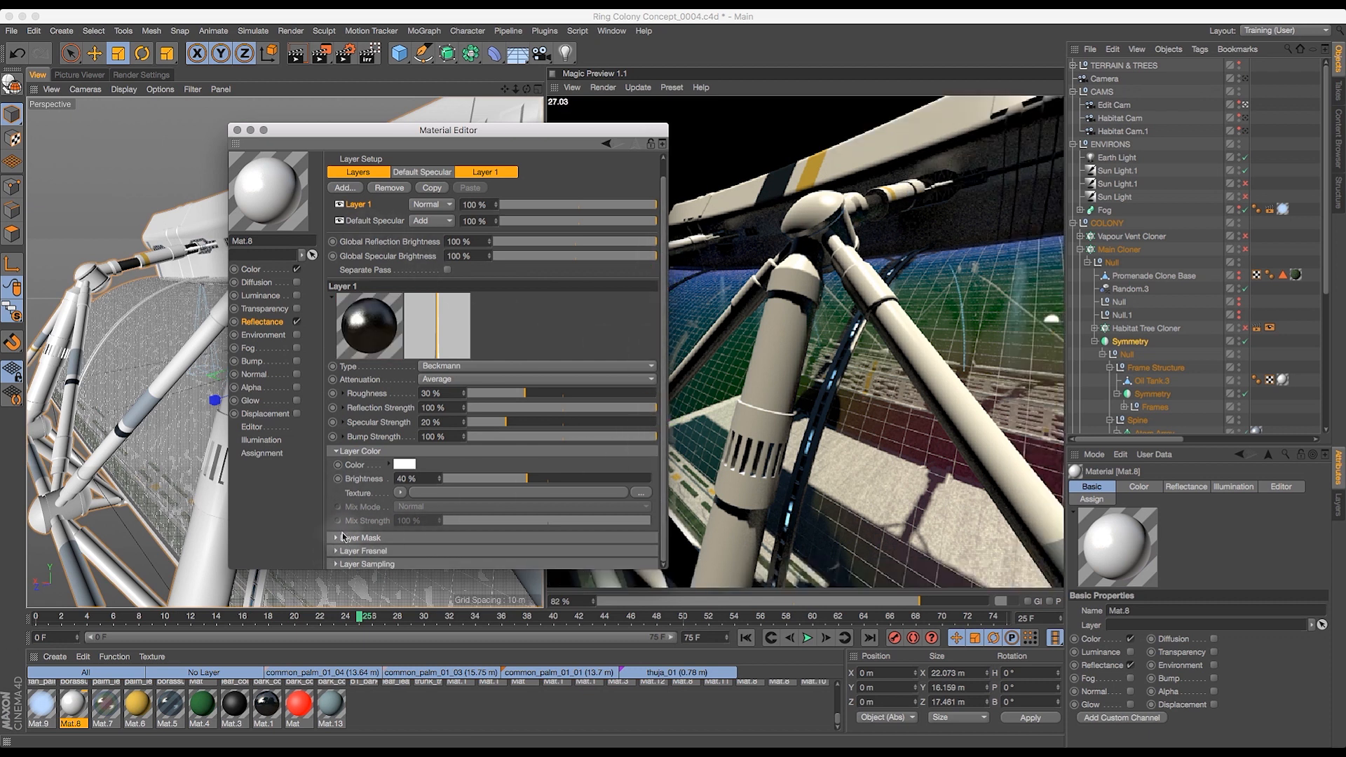
click(335, 538)
drag(662, 404, 670, 571)
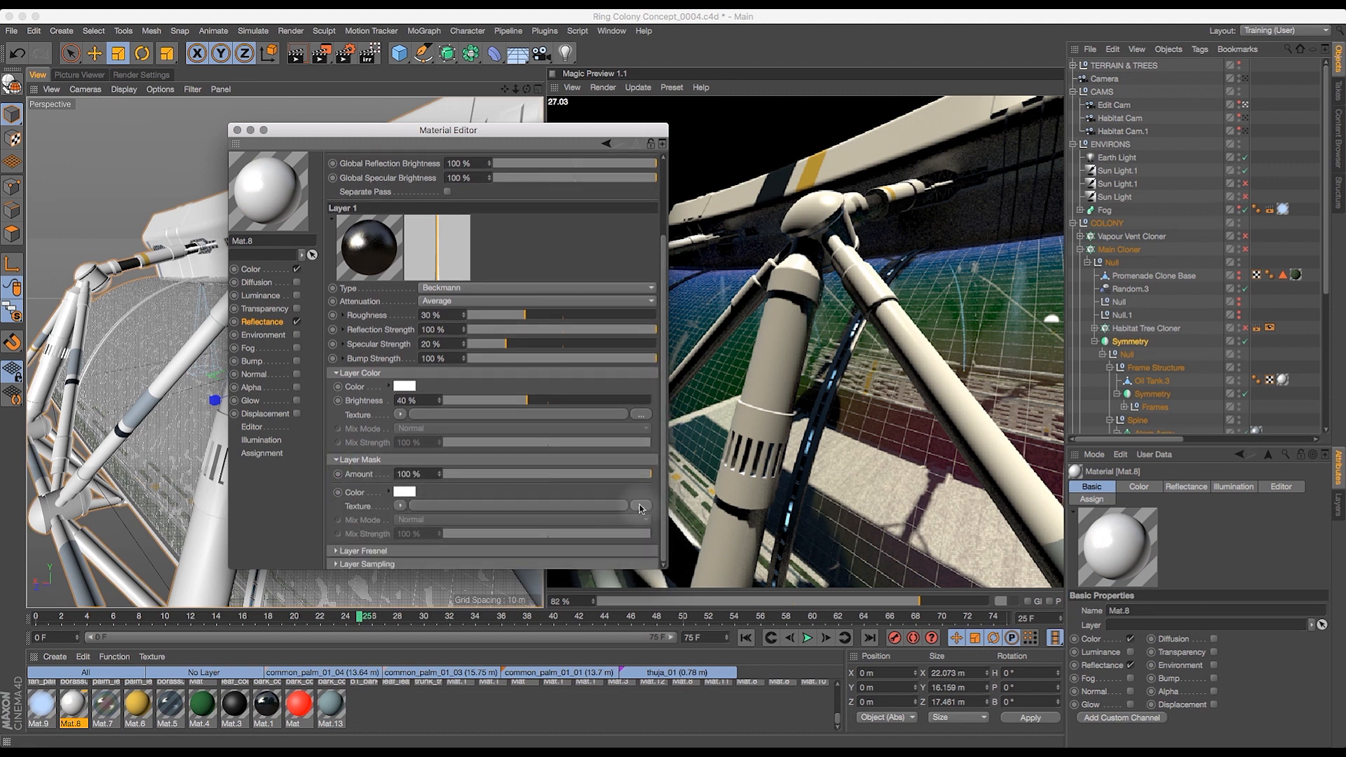
click(399, 507)
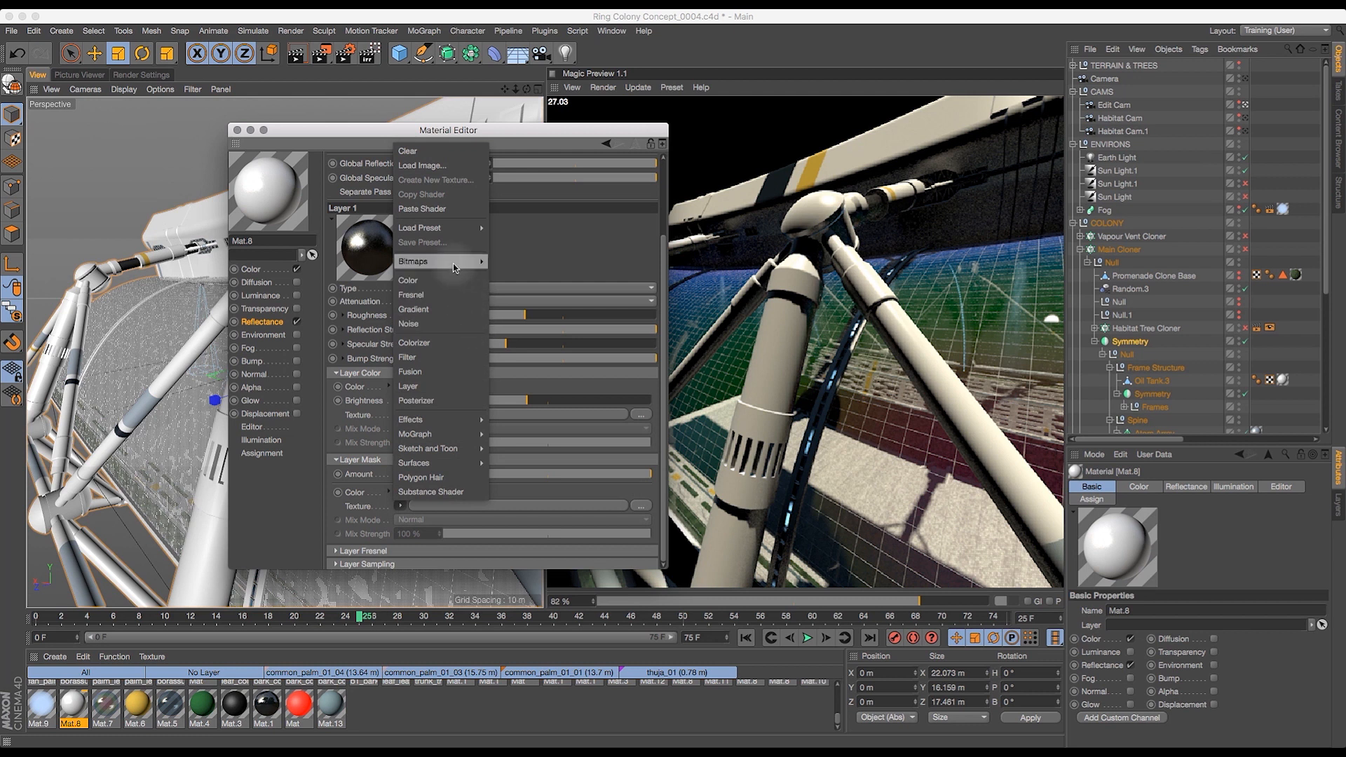
mouse_move(455, 267)
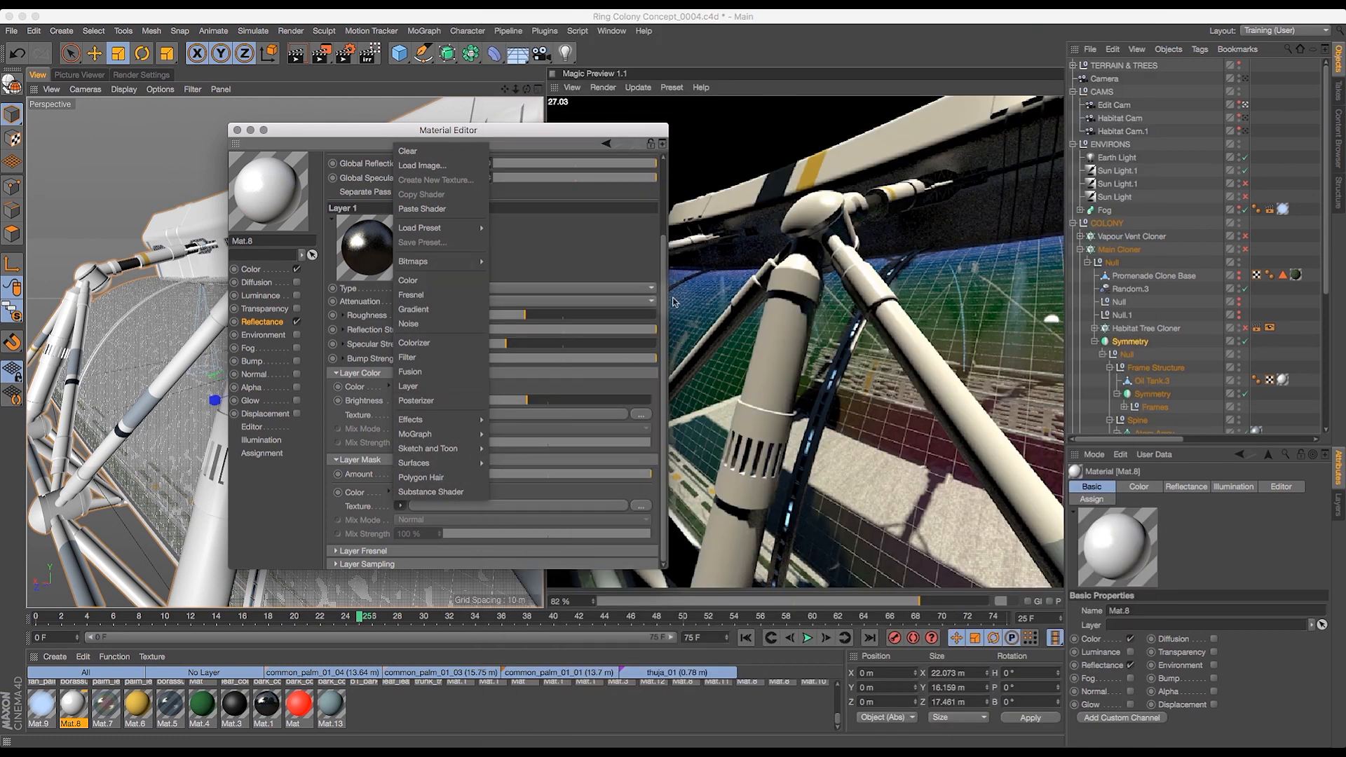
click(605, 254)
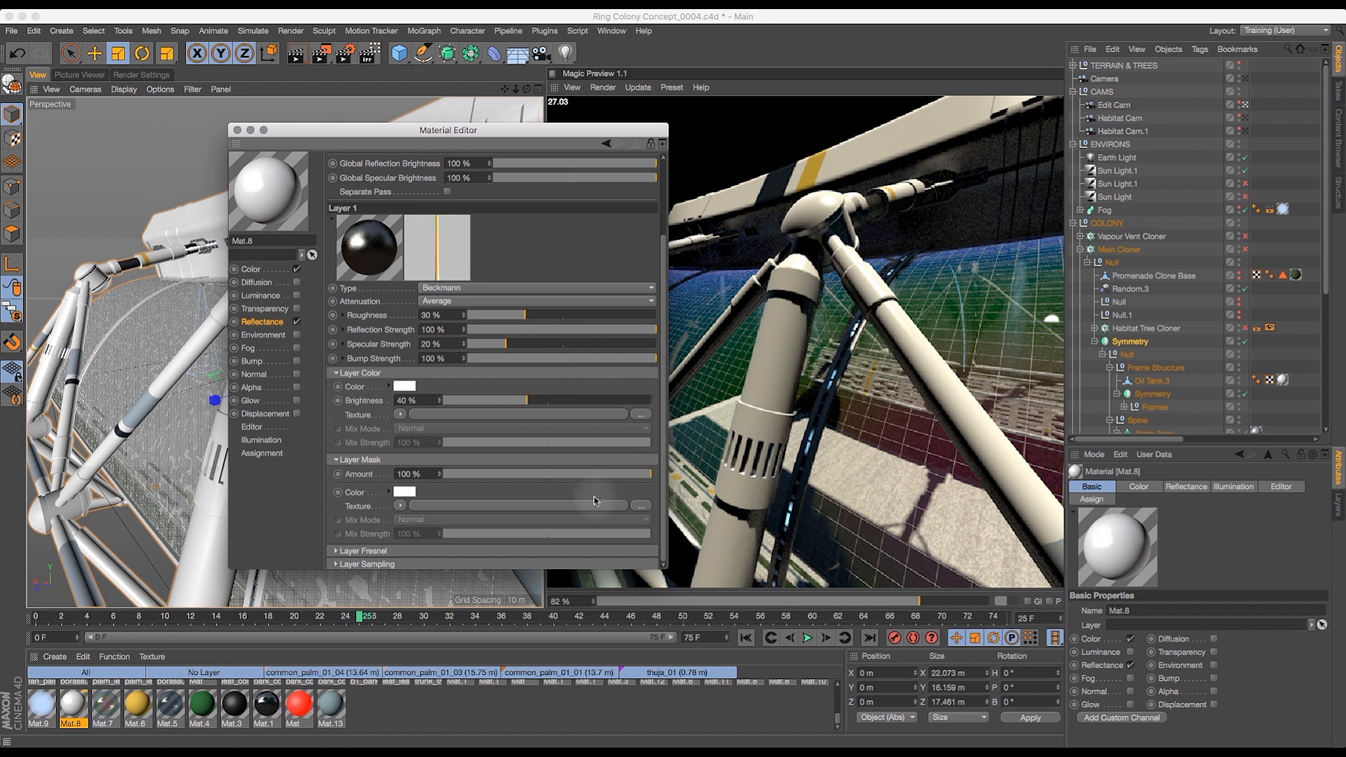
- Load coolshine.jpg as the Layer Mask texture of reflectance Layer 1
click(641, 506)
click(508, 187)
click(508, 188)
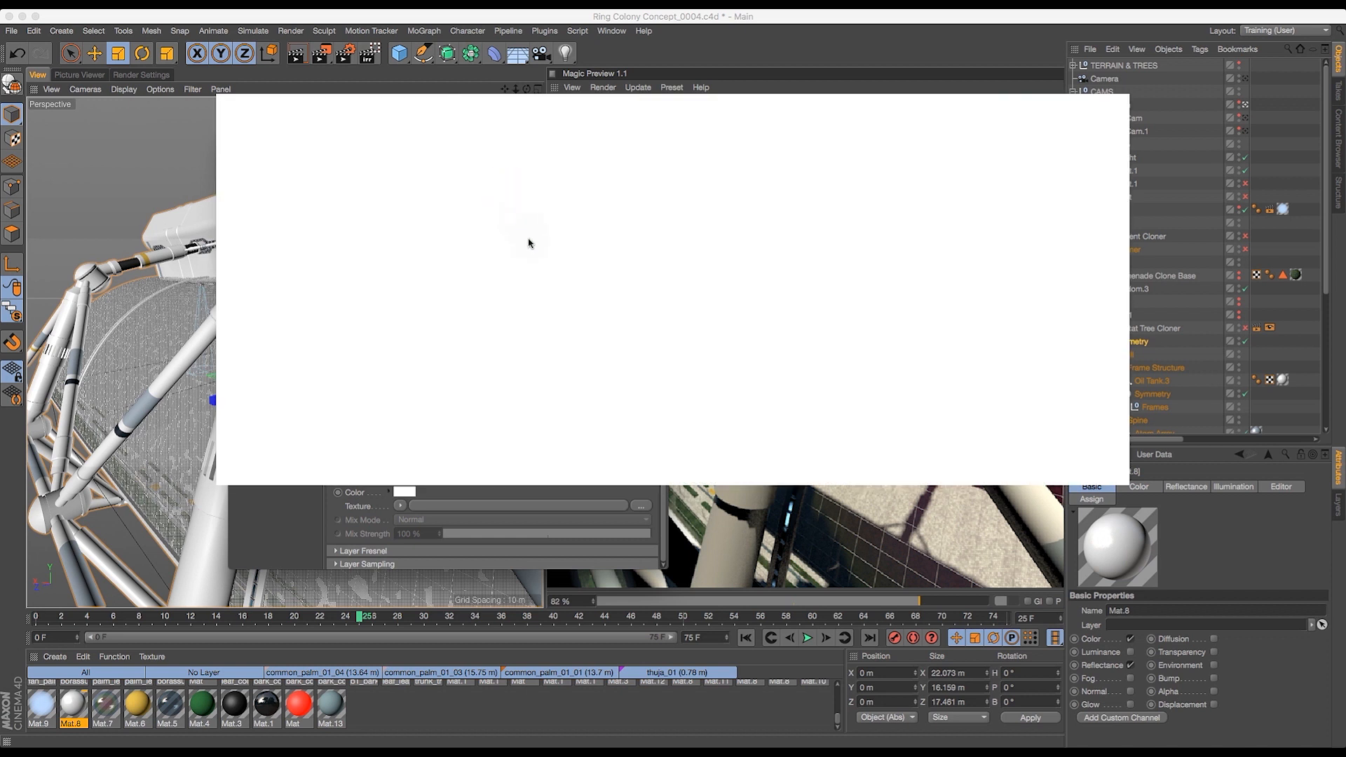
click(732, 250)
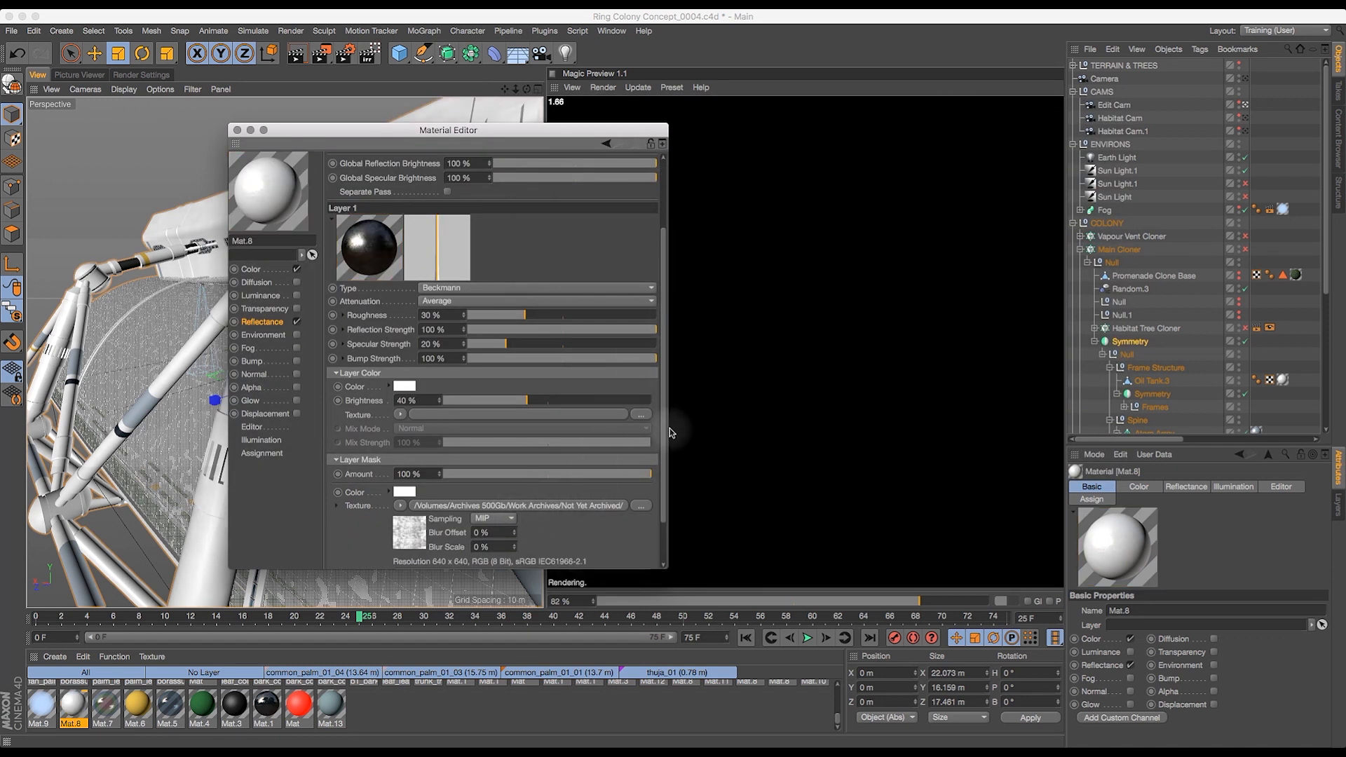
scroll(665, 431, down, 3)
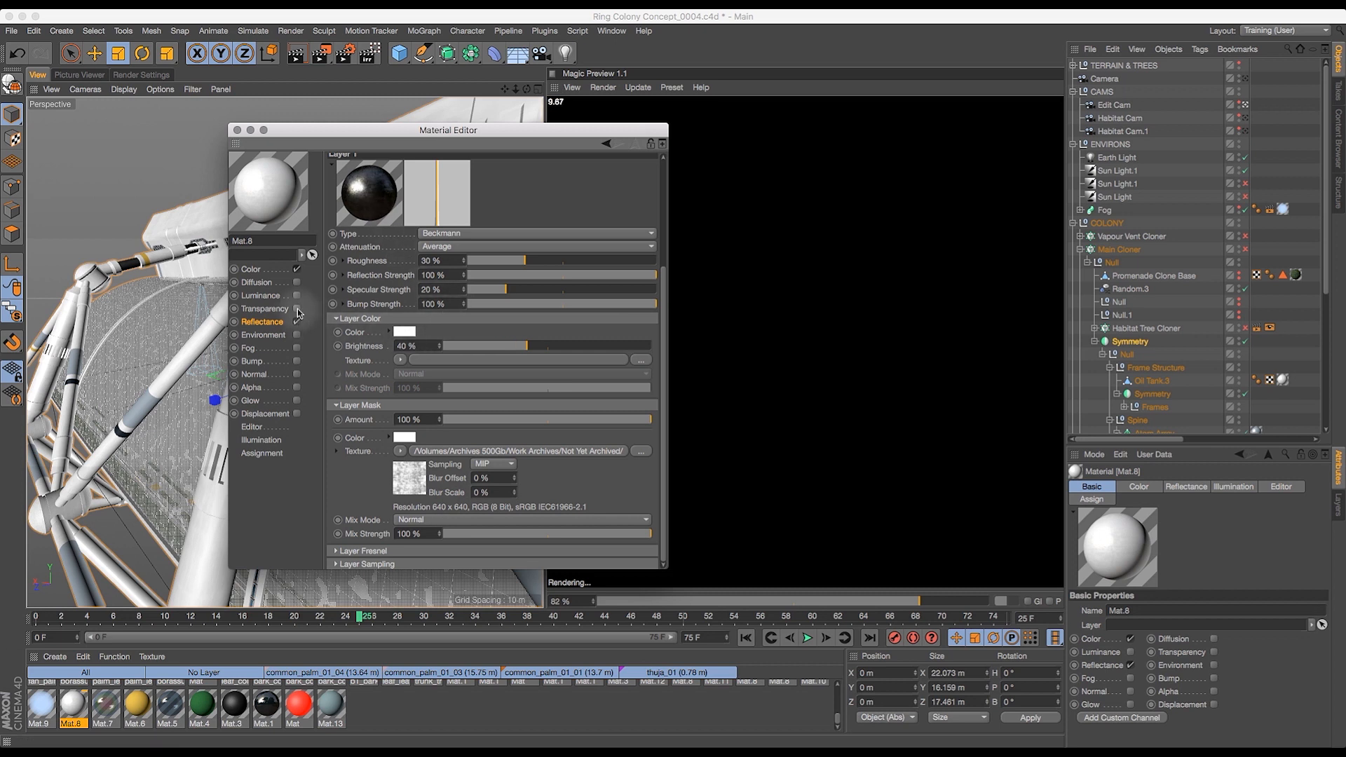
- Enable the Diffusion channel of Mat.8
click(257, 284)
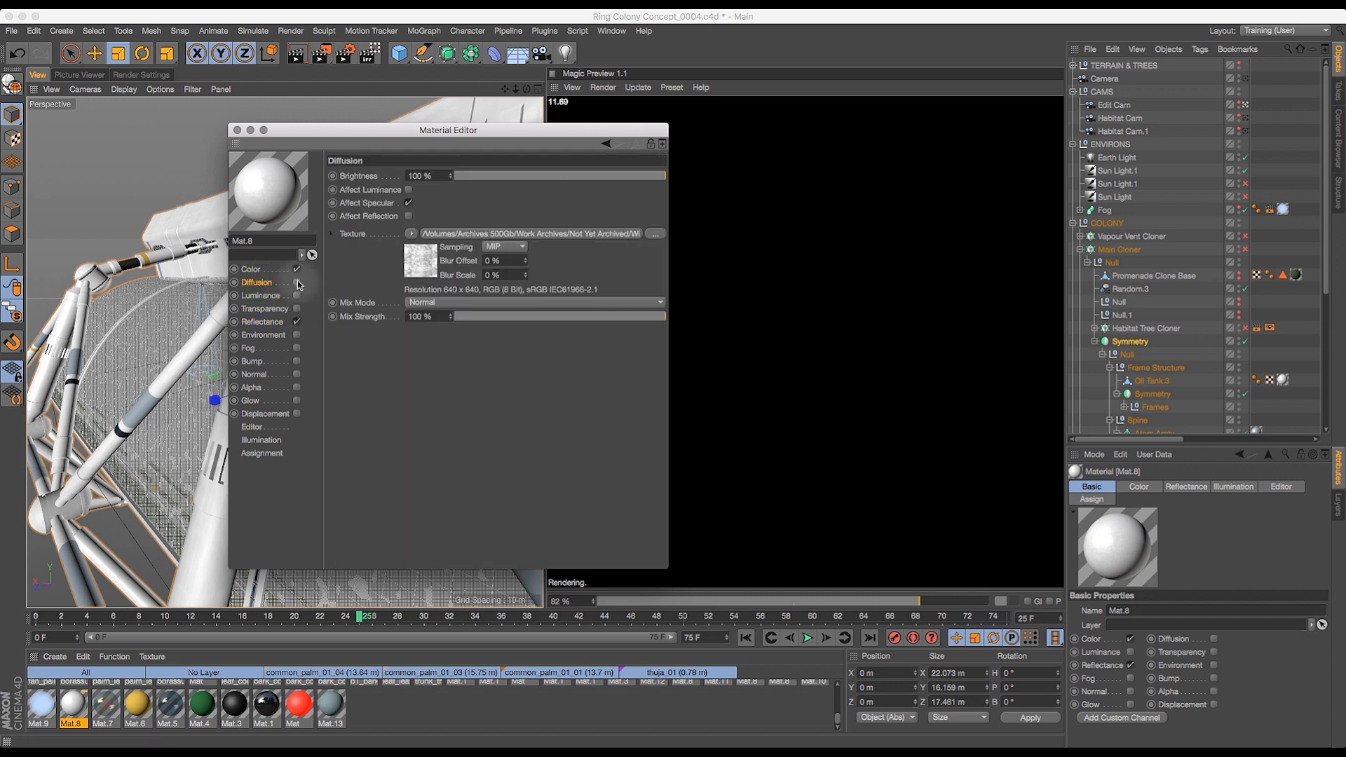
click(297, 282)
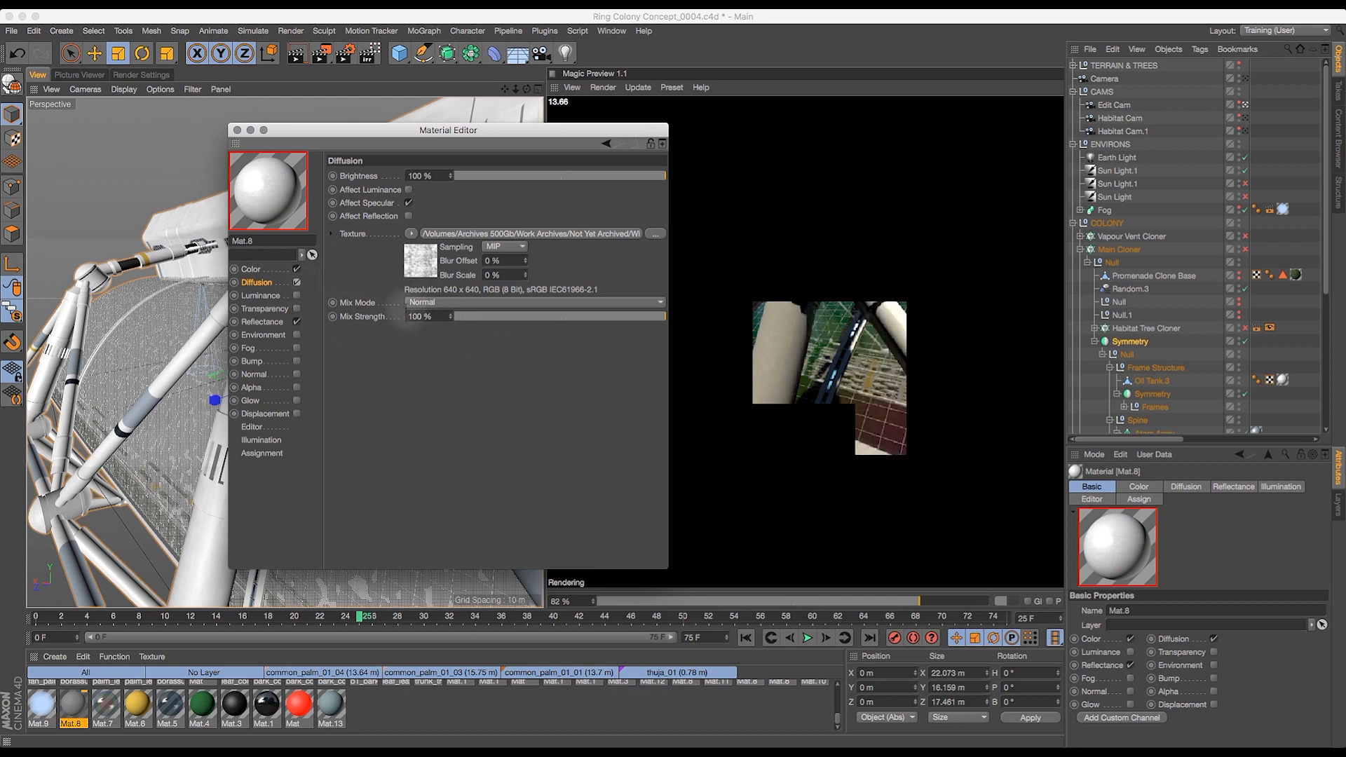
- Set the Mix Strength of Mat.8's diffusion texture to 40 %
double_click(416, 316)
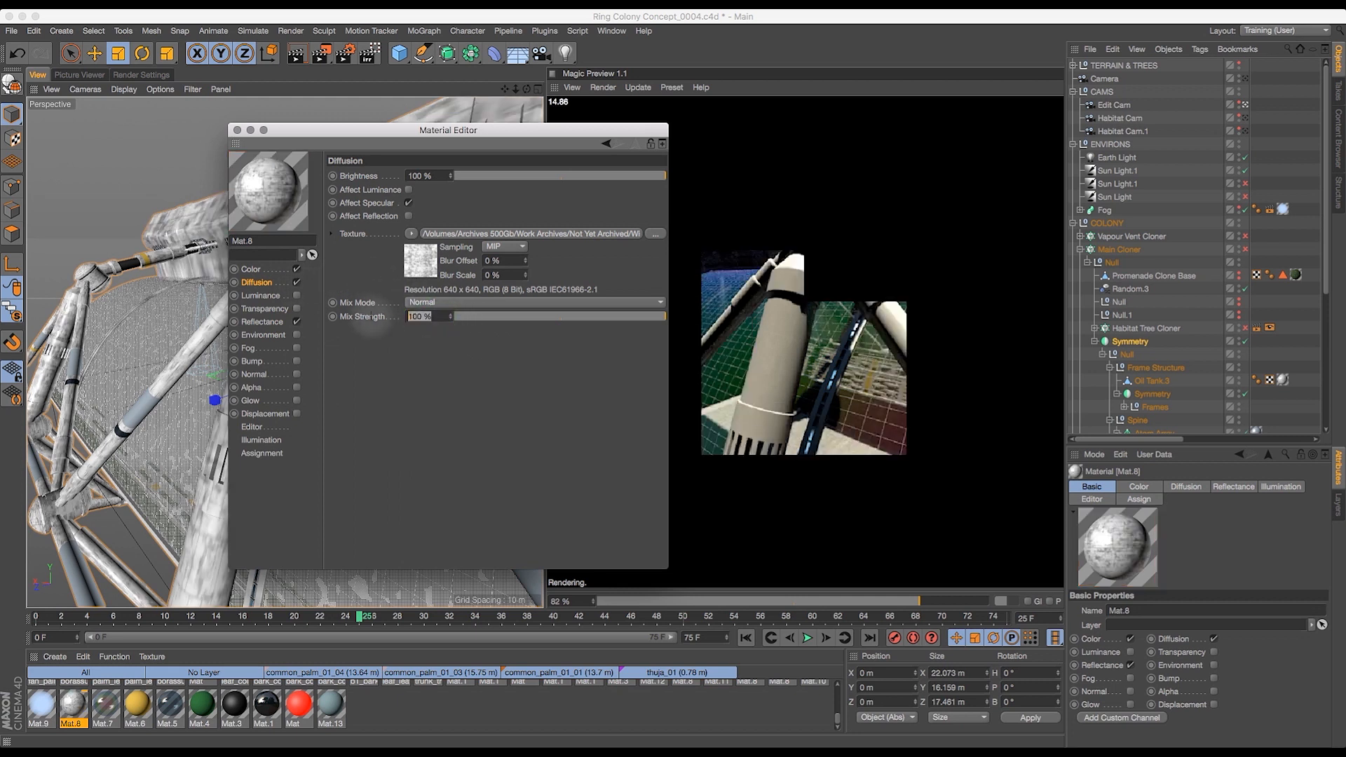
text(40)
key(Return)
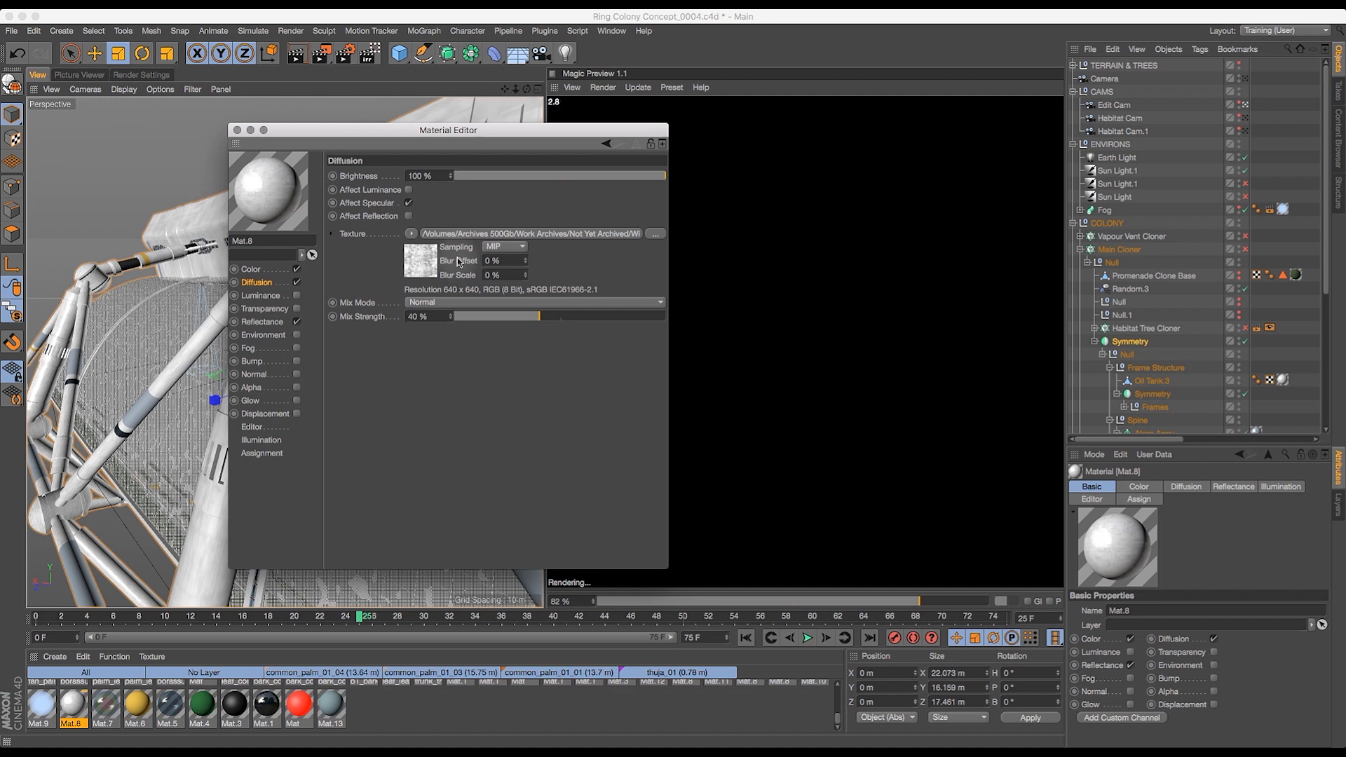
- Disable the Default Specular layer in Mat.8's Reflectance channel and close the Material Editor
drag(290, 131, 522, 144)
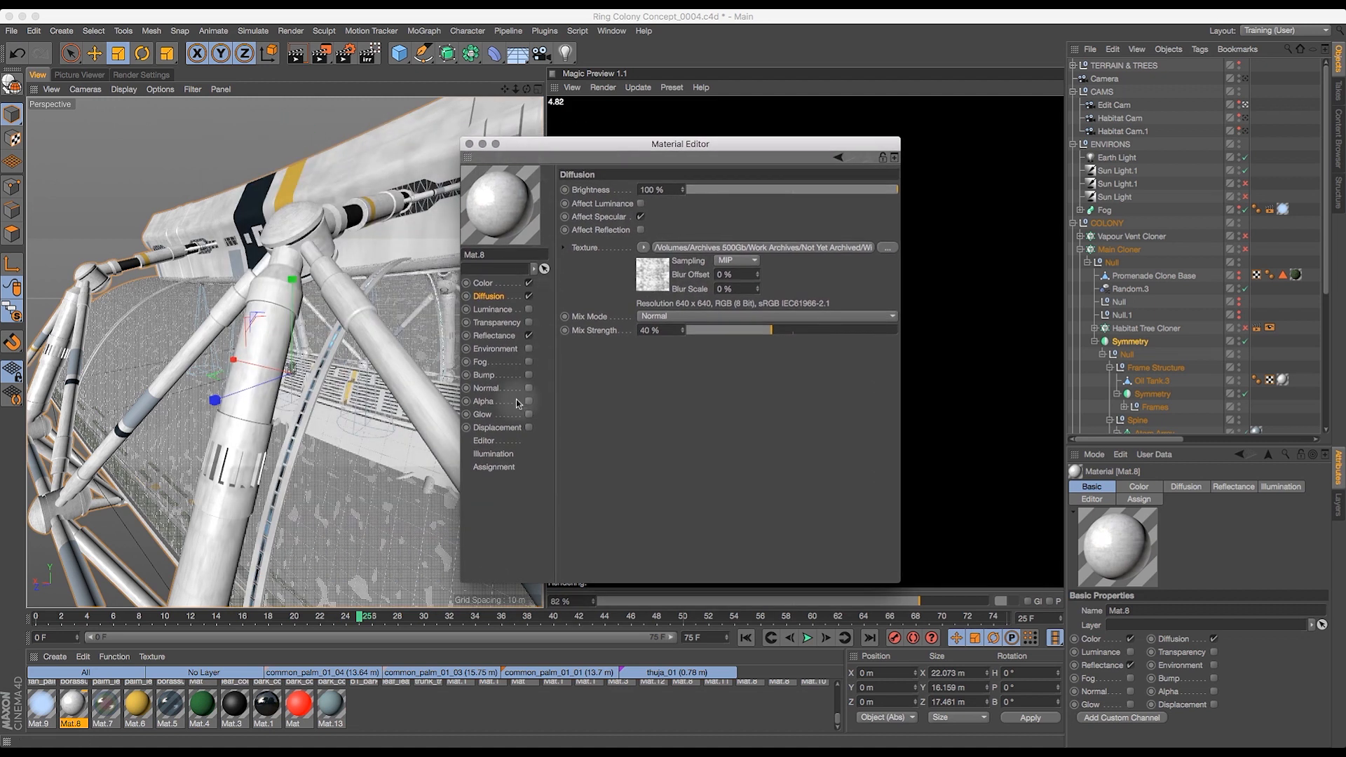
click(493, 336)
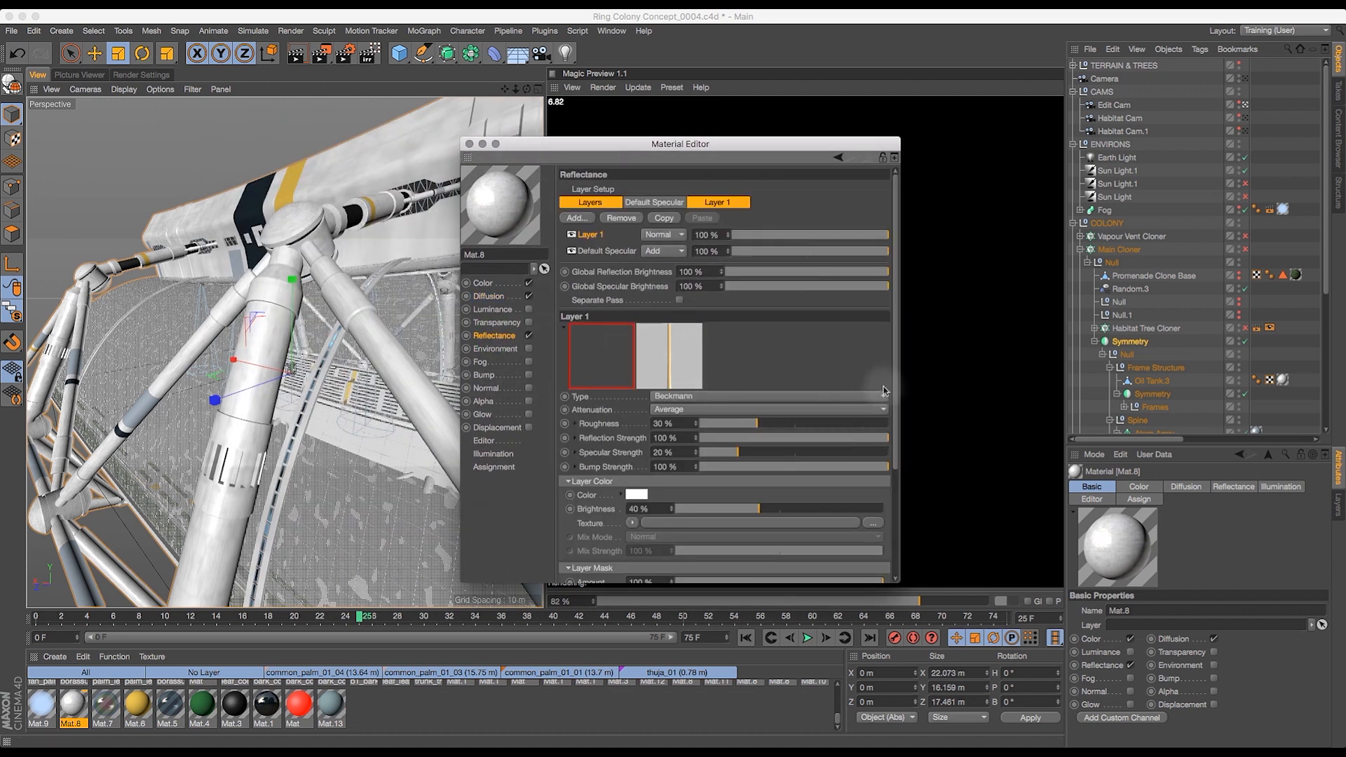
click(601, 252)
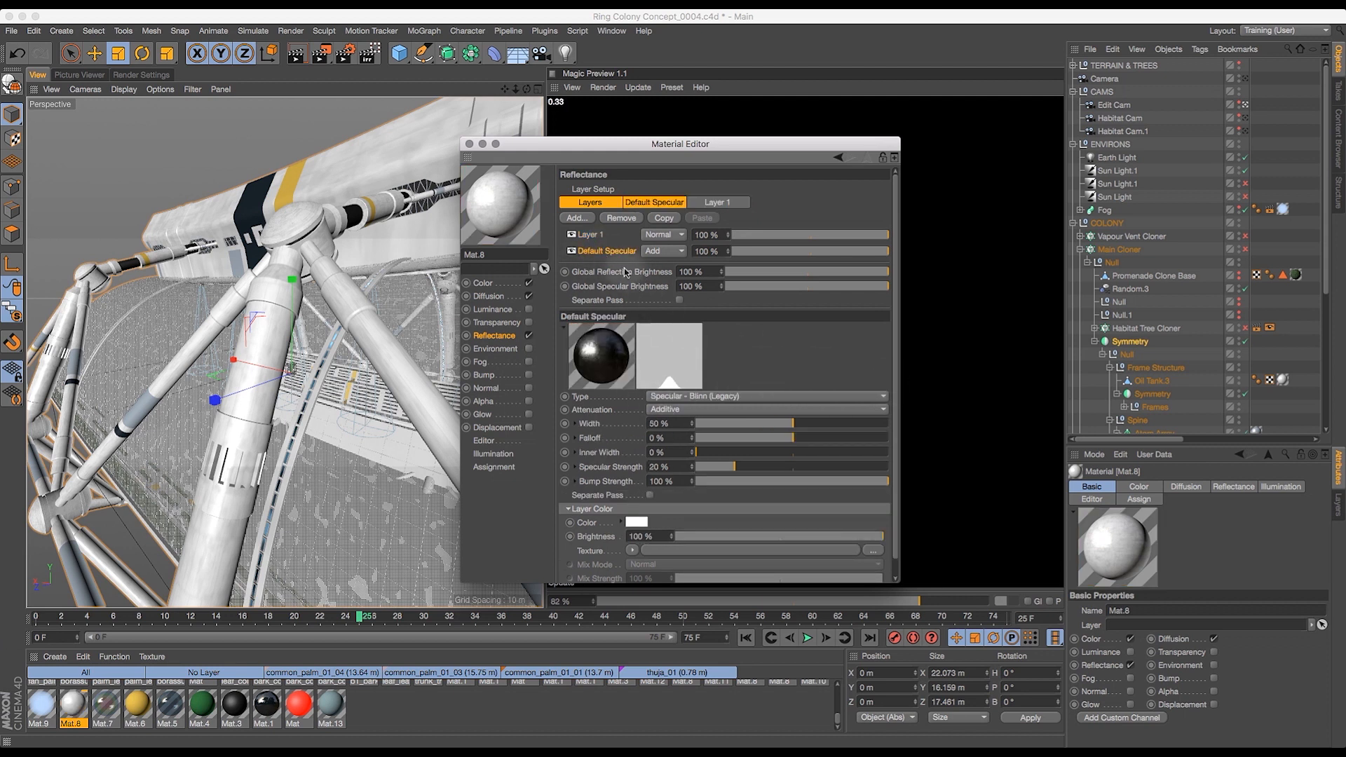
click(572, 251)
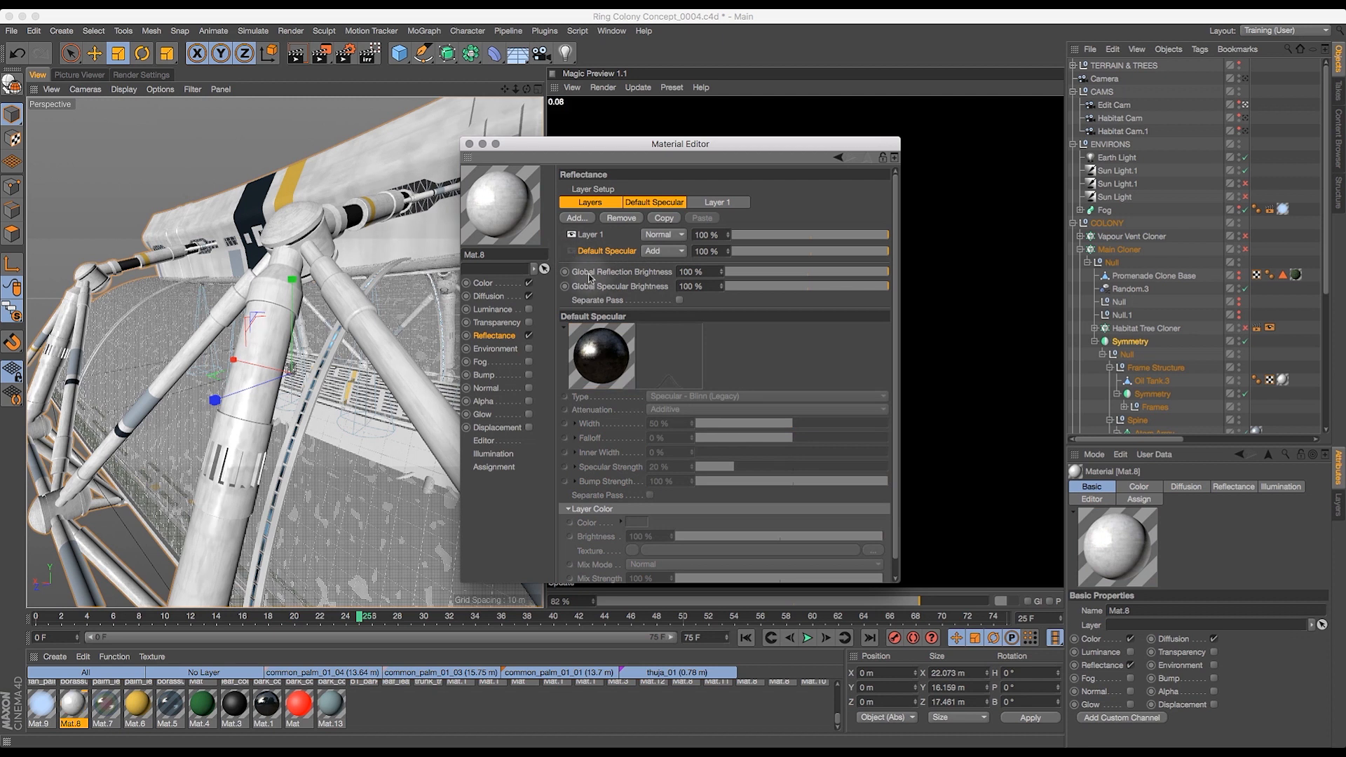
click(571, 251)
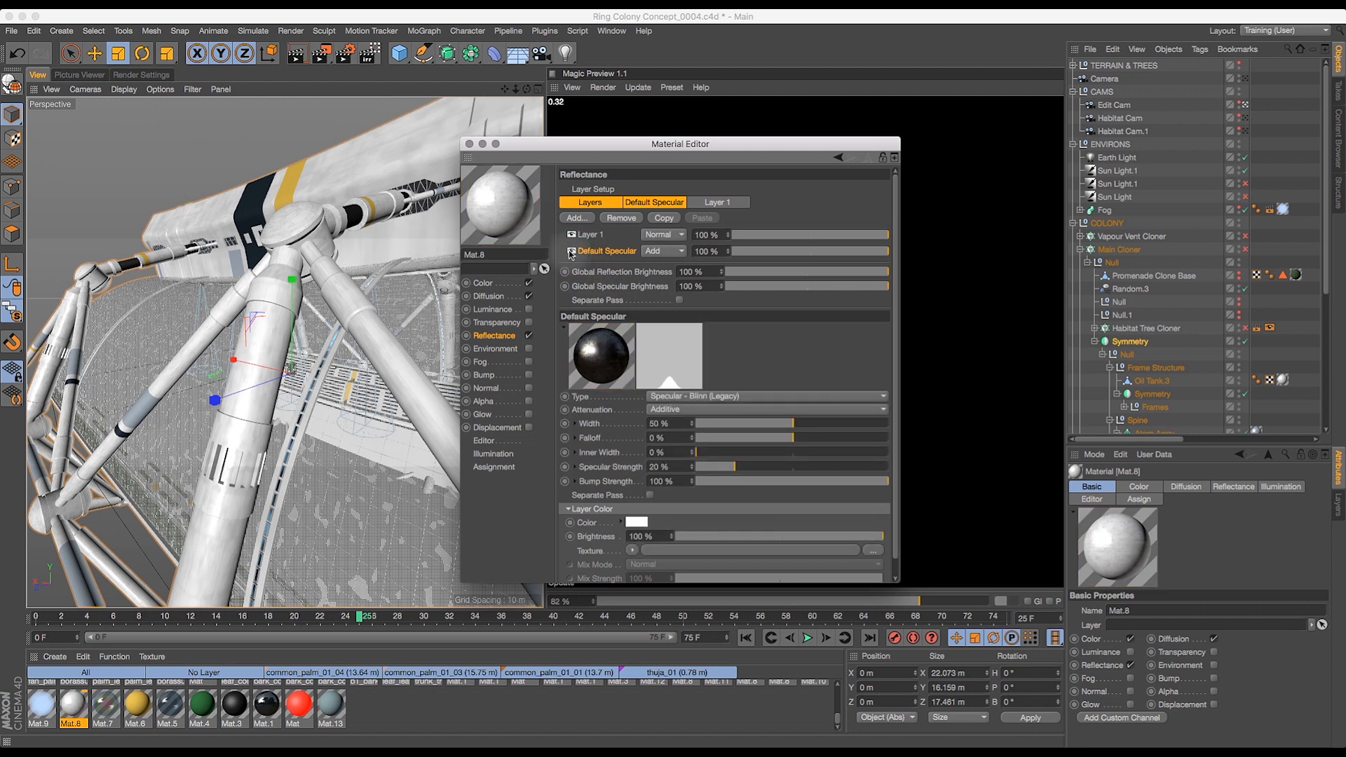
click(572, 251)
click(571, 250)
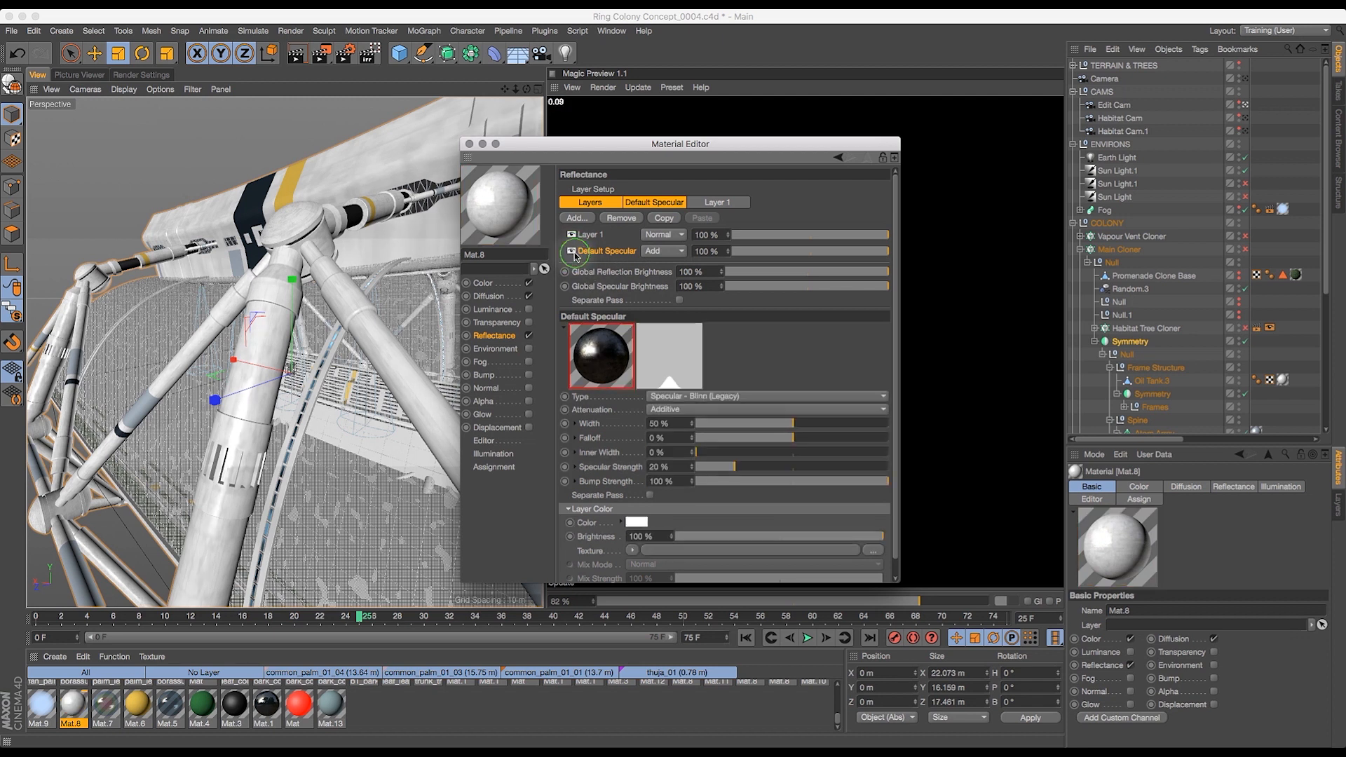
click(572, 251)
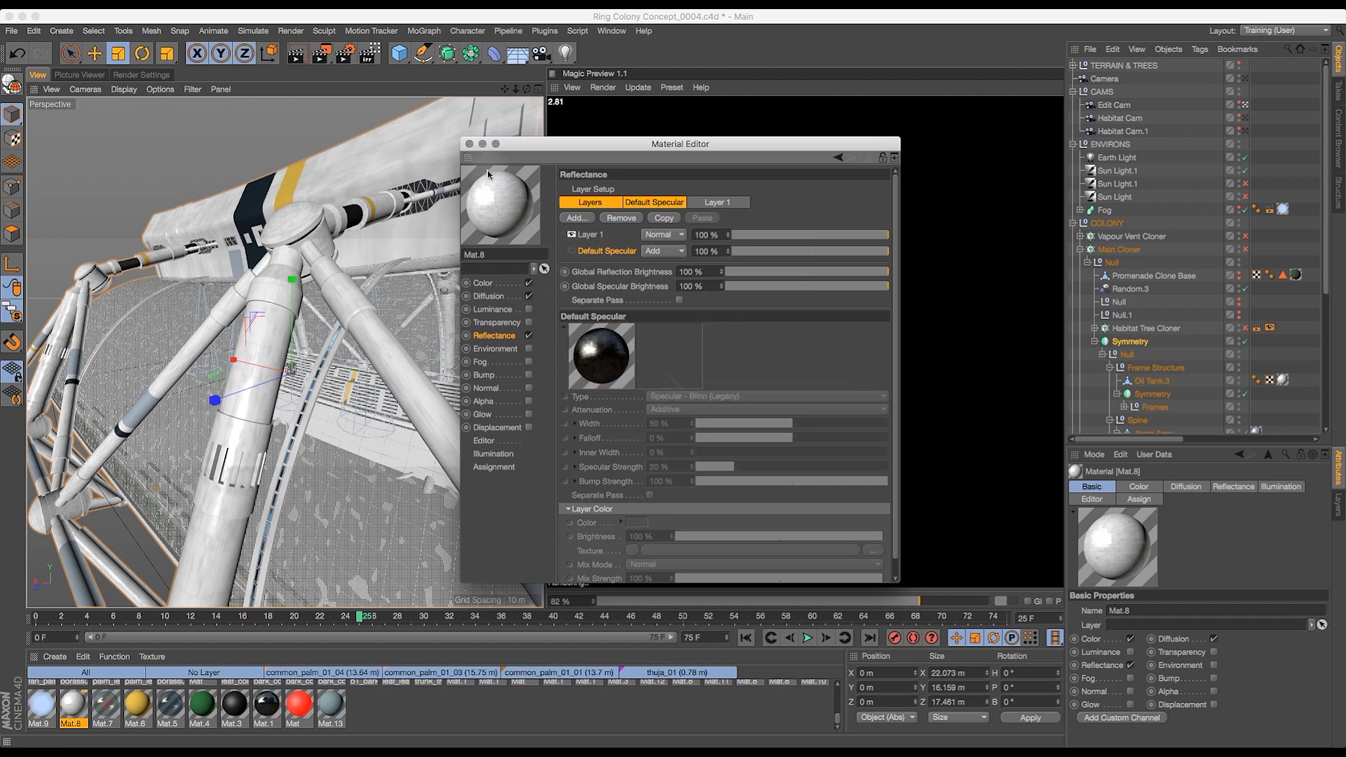
click(469, 144)
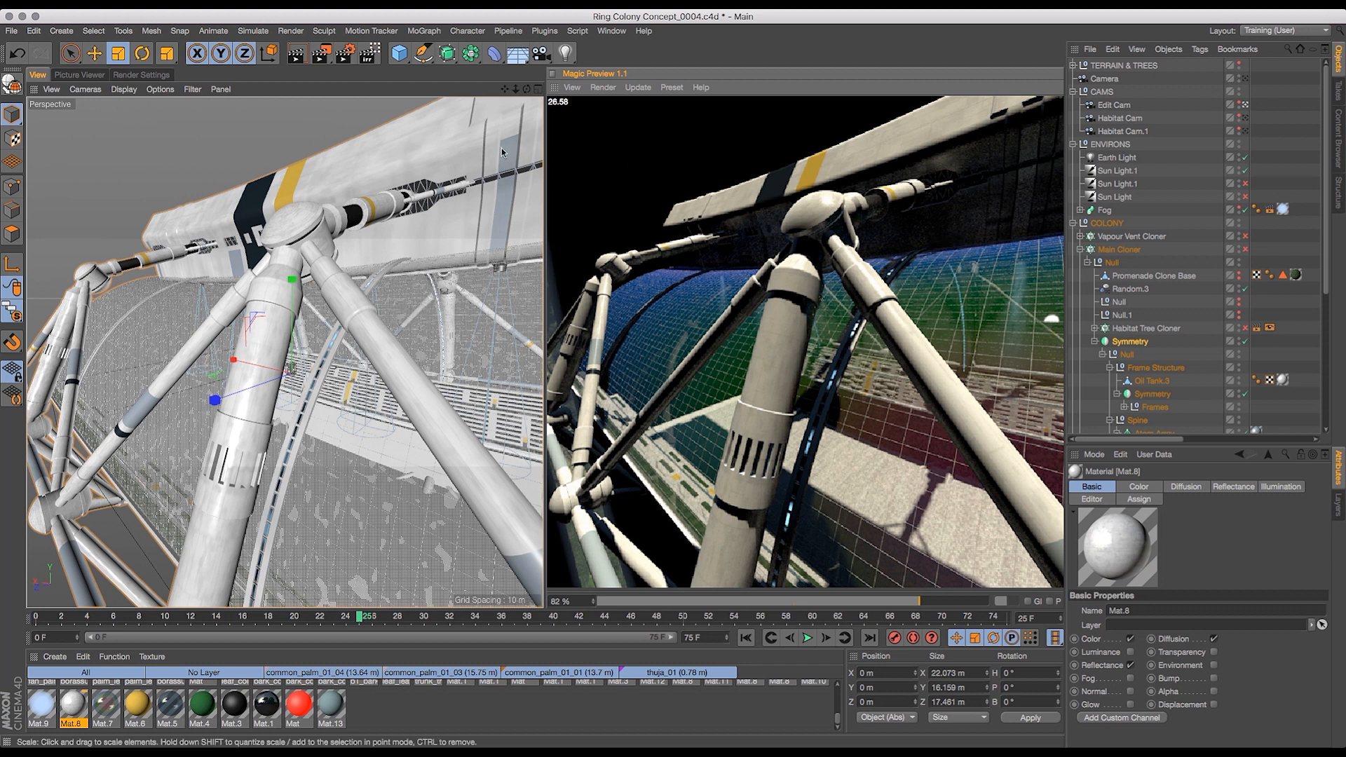
- Frame the strut joint closely for the live preview render and turn off the upper Sun Light.1 object
drag(520, 88, 515, 220)
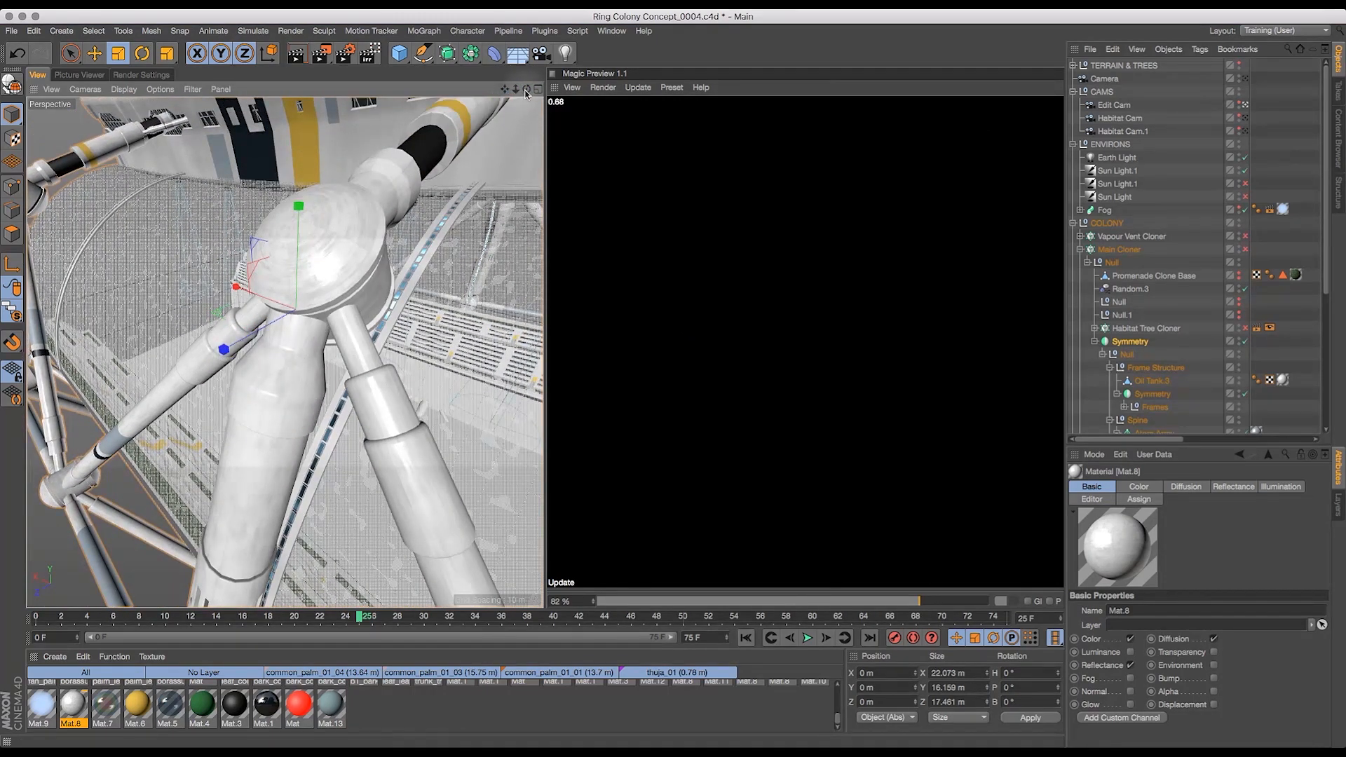
drag(527, 90, 527, 136)
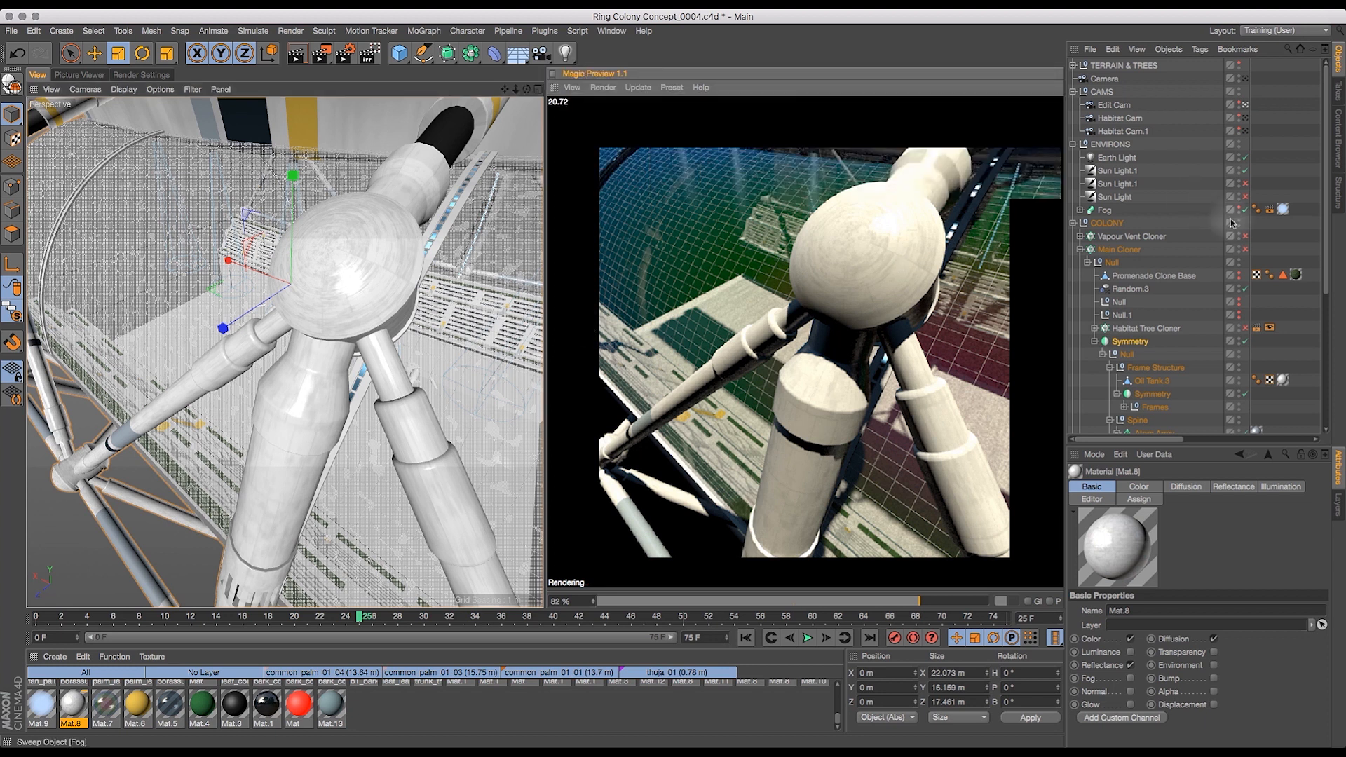
click(1246, 172)
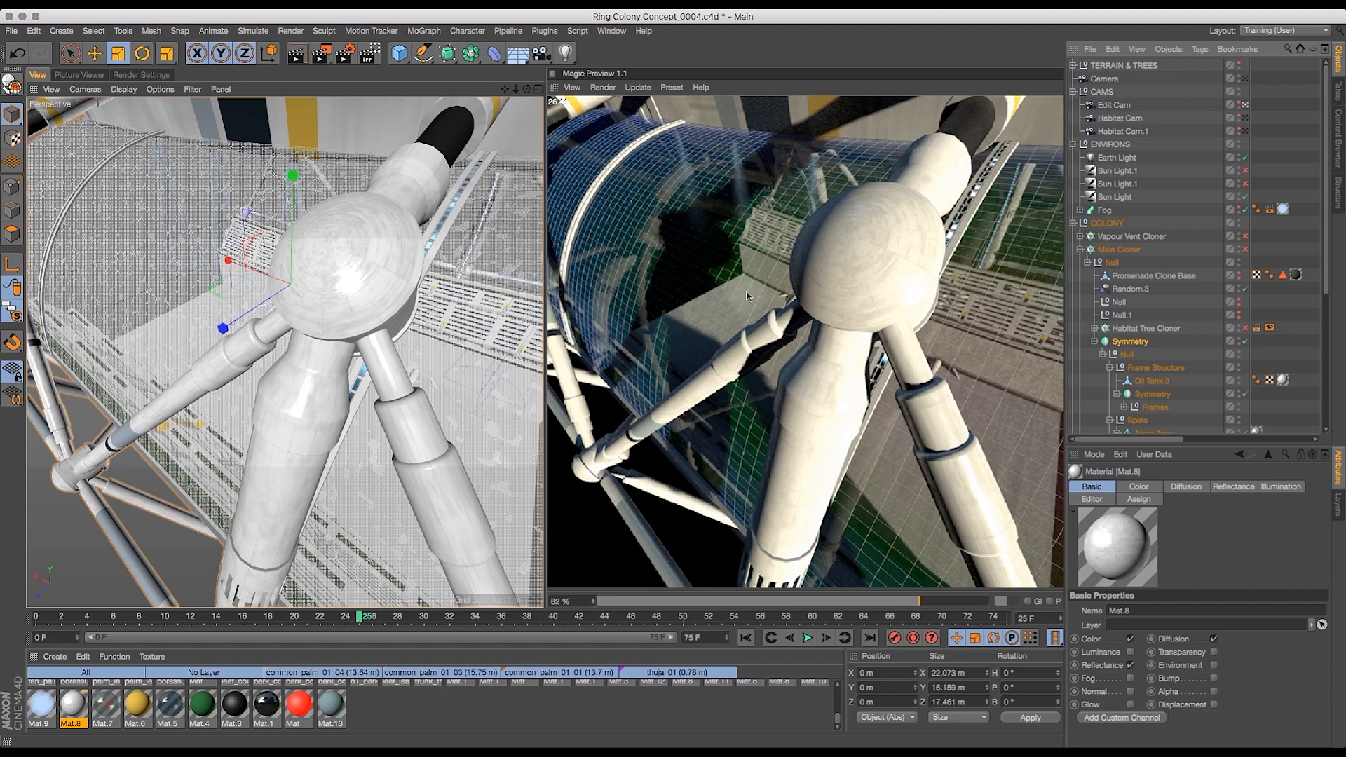
- Close the Magic Preview window and render the whole colony section in the viewport
drag(527, 89, 477, 10)
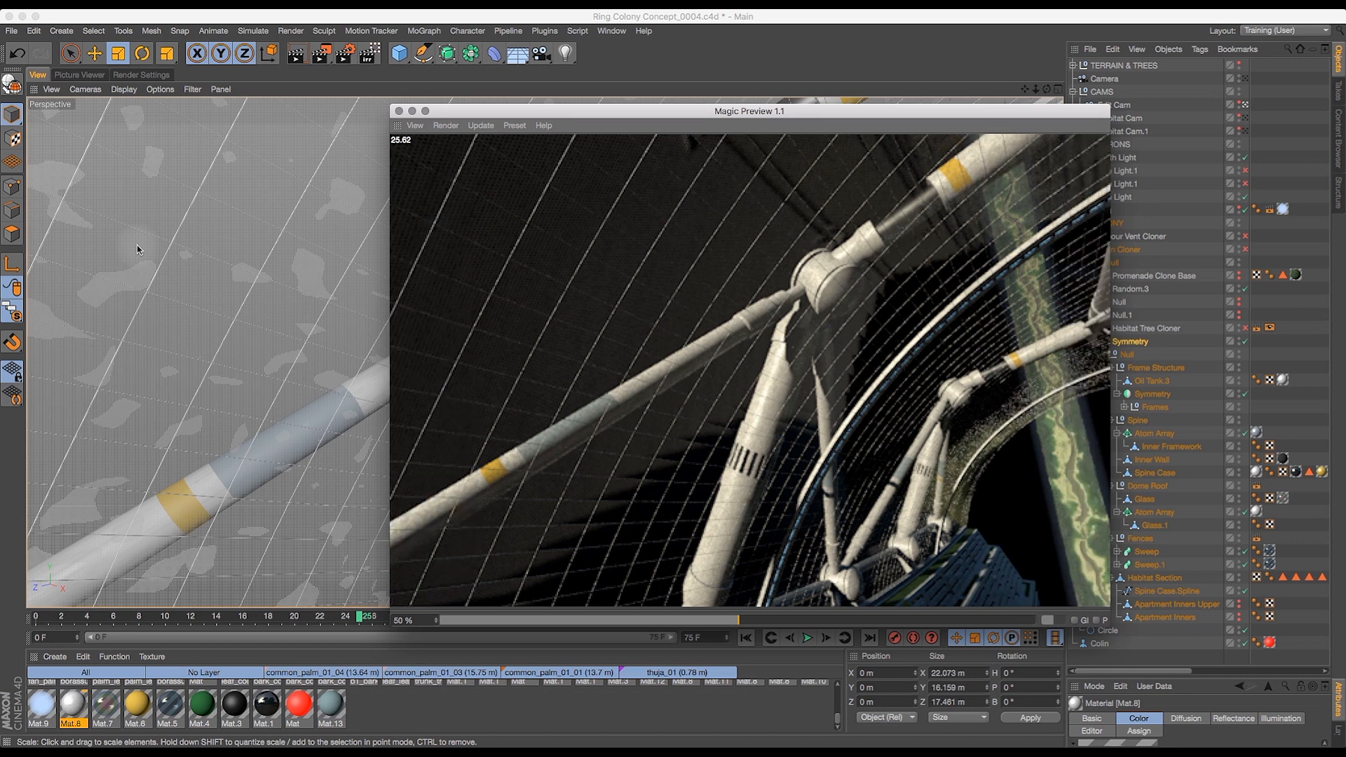
click(137, 245)
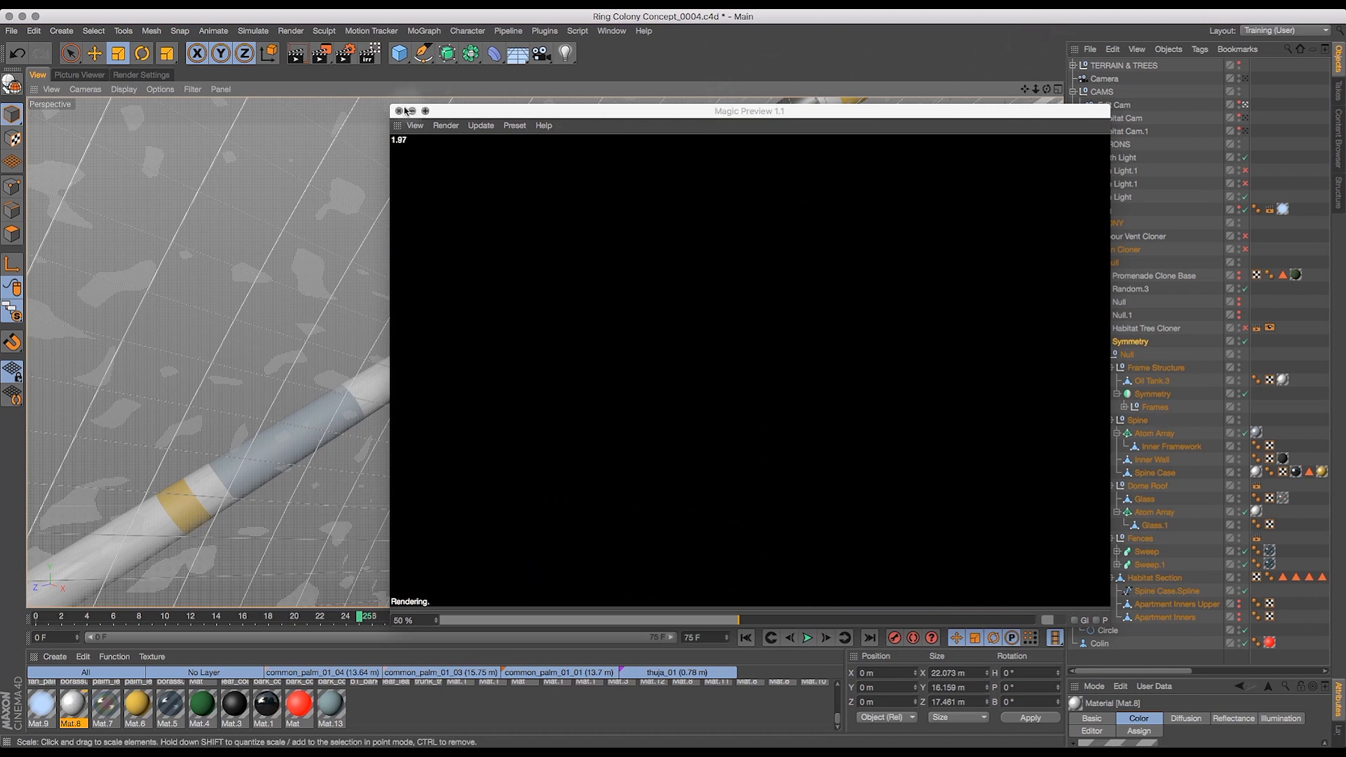
click(398, 112)
drag(1047, 93, 1078, 169)
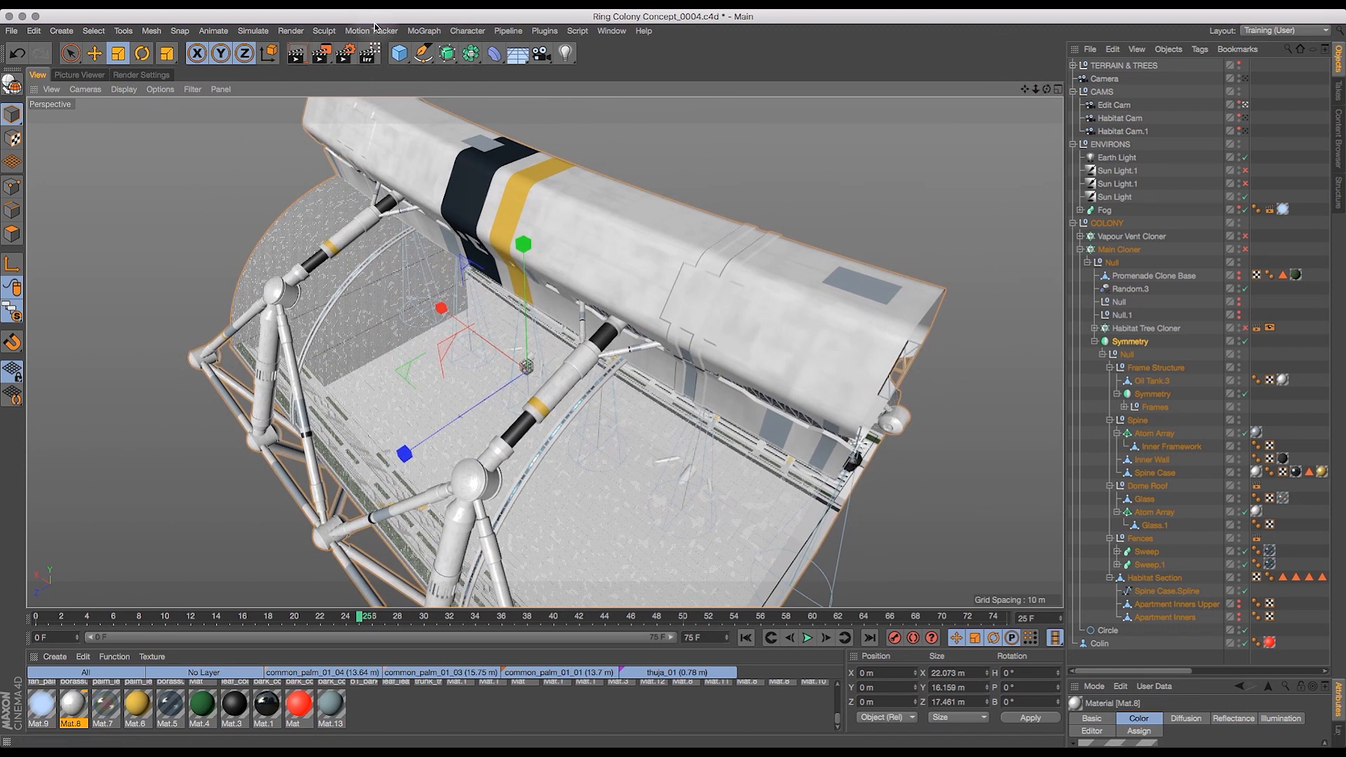
click(299, 54)
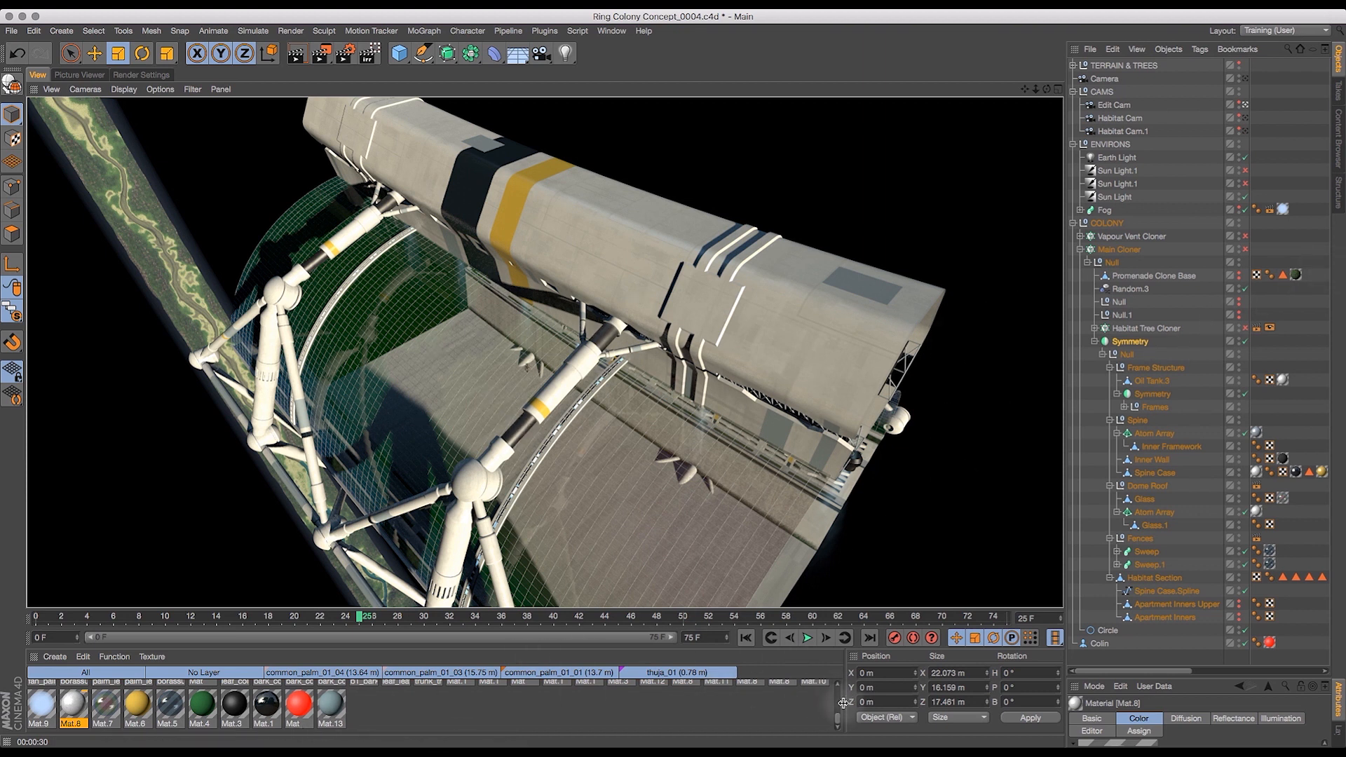
- Enlarge the material manager so that all rows of scene materials are shown
scroll(836, 718, up, 2)
scroll(836, 718, down, 2)
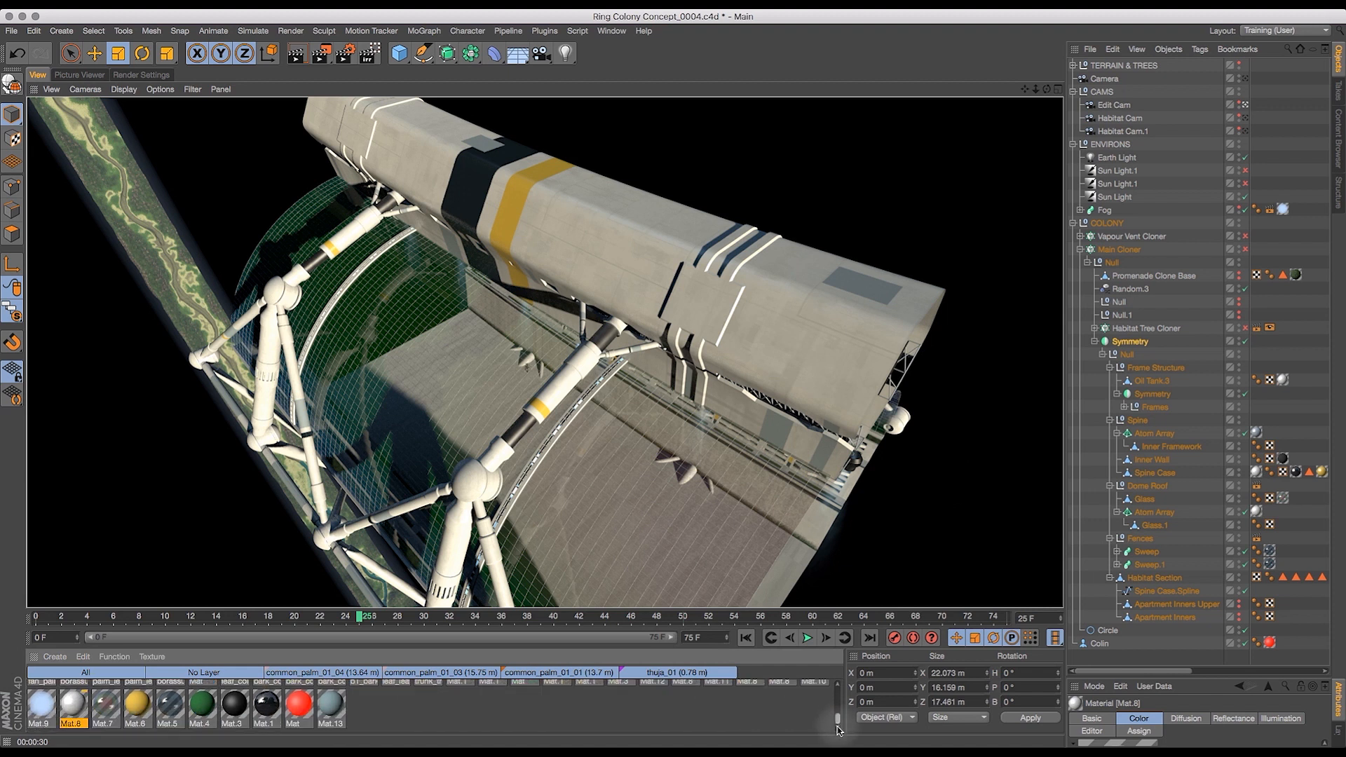
click(446, 626)
drag(450, 612, 475, 393)
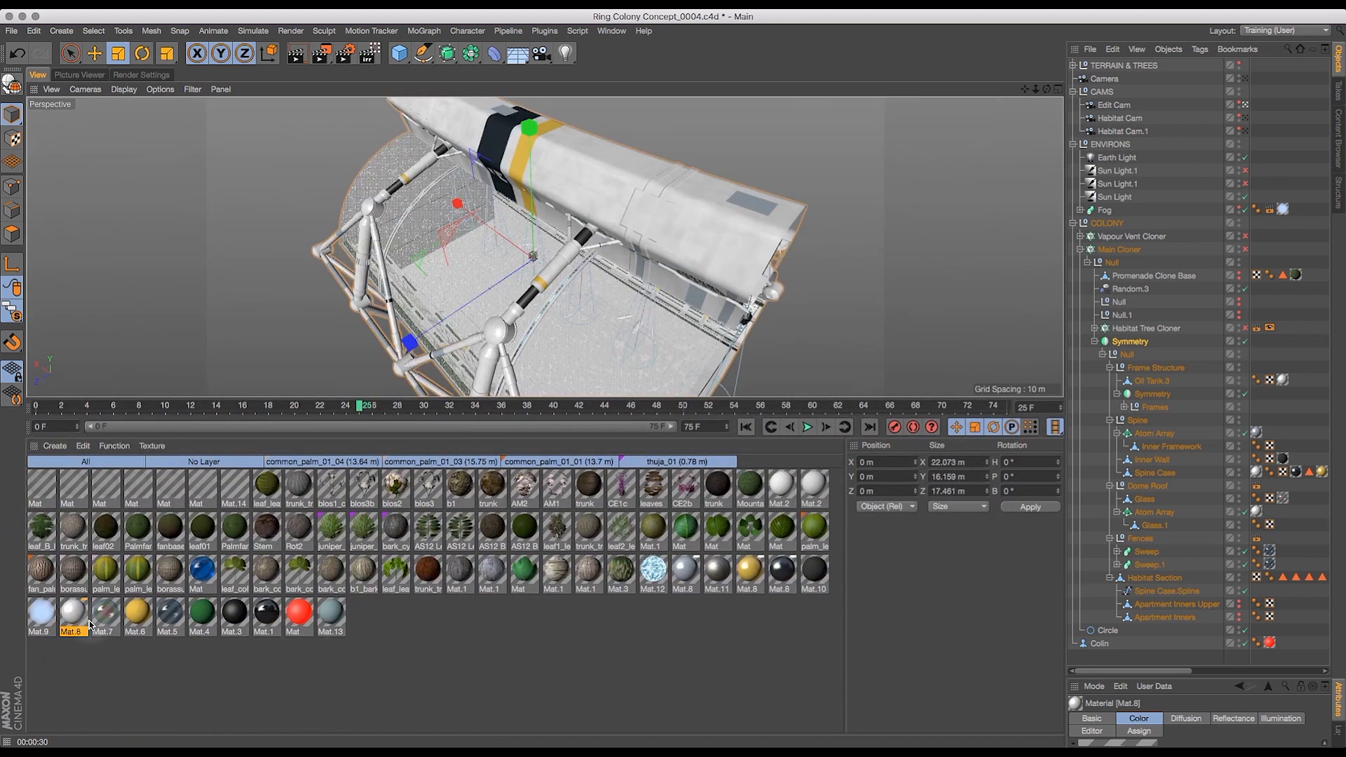
- Open the Material Editor for the gold Mat.8 and review its Color and Reflectance settings
double_click(67, 617)
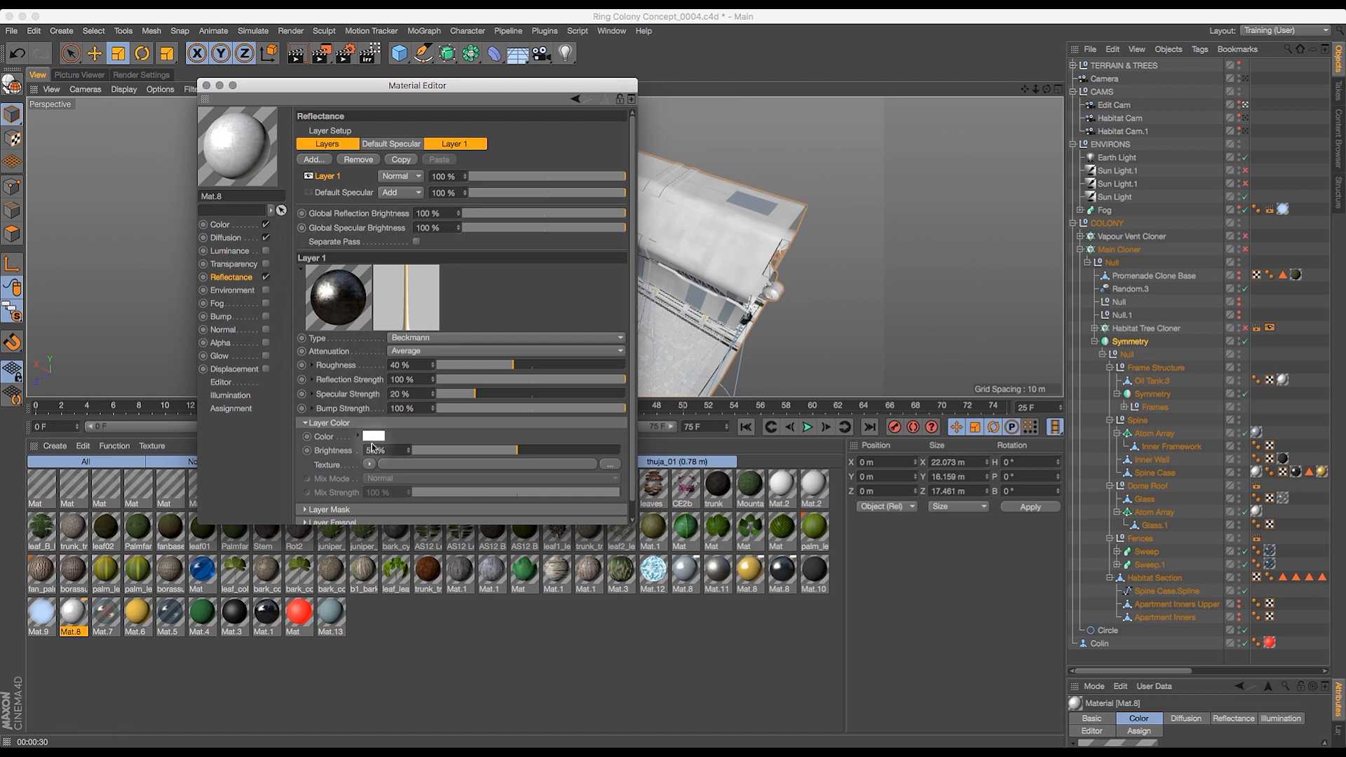
drag(392, 85, 602, 19)
click(747, 566)
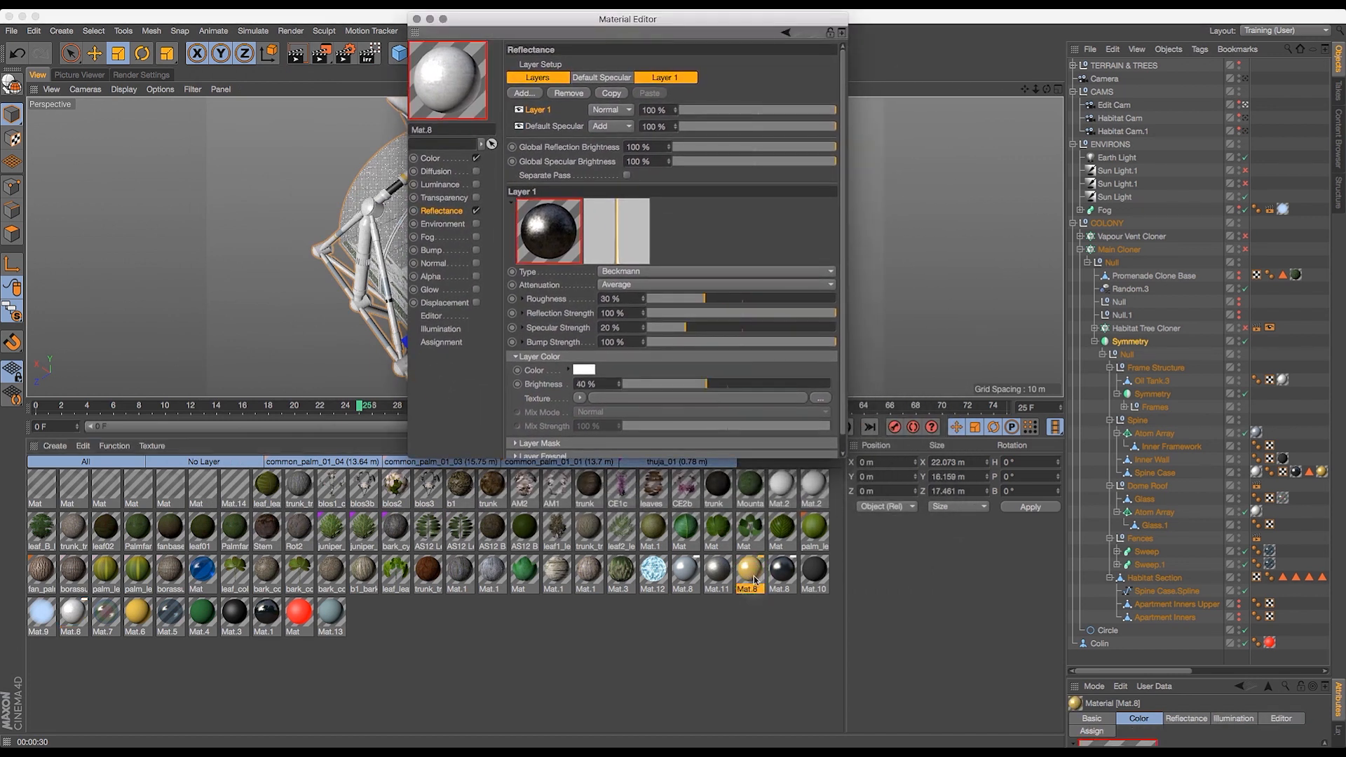
click(430, 159)
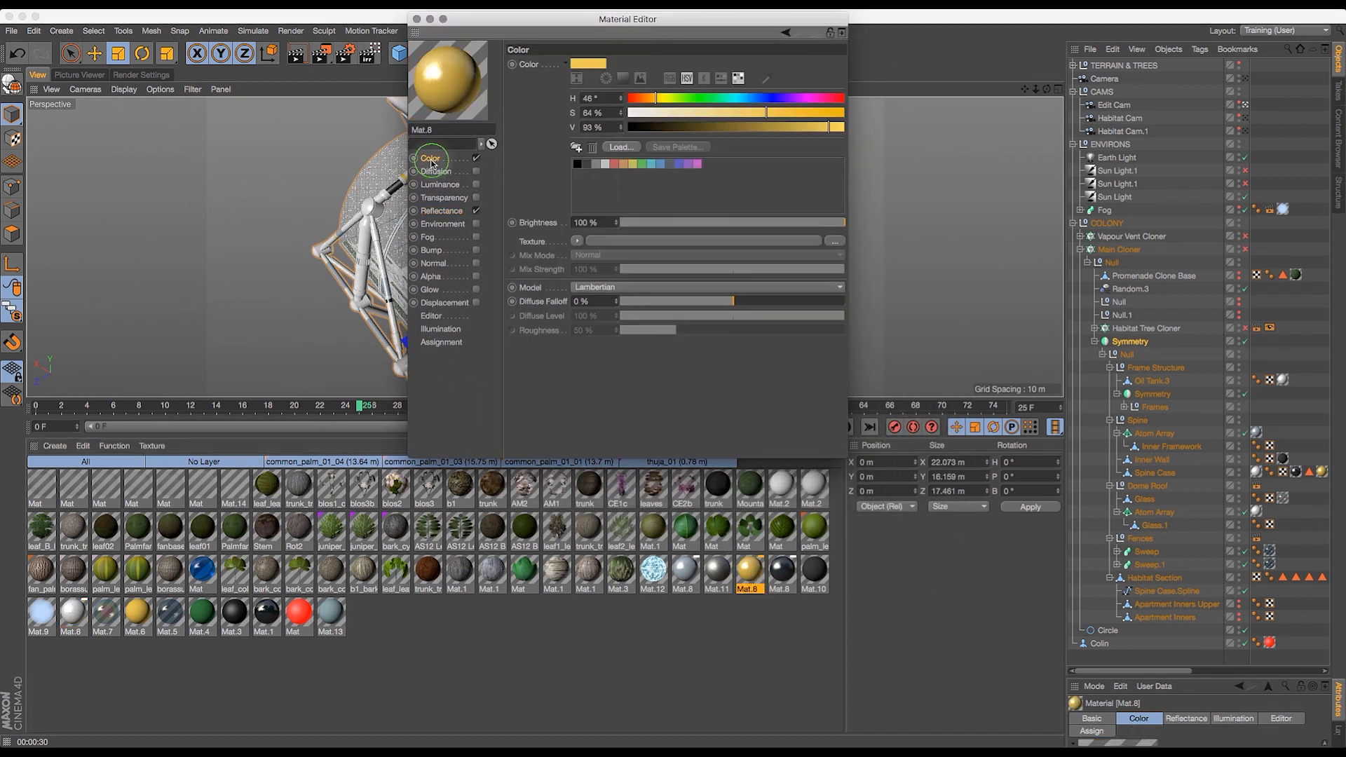
click(446, 211)
drag(839, 332, 839, 386)
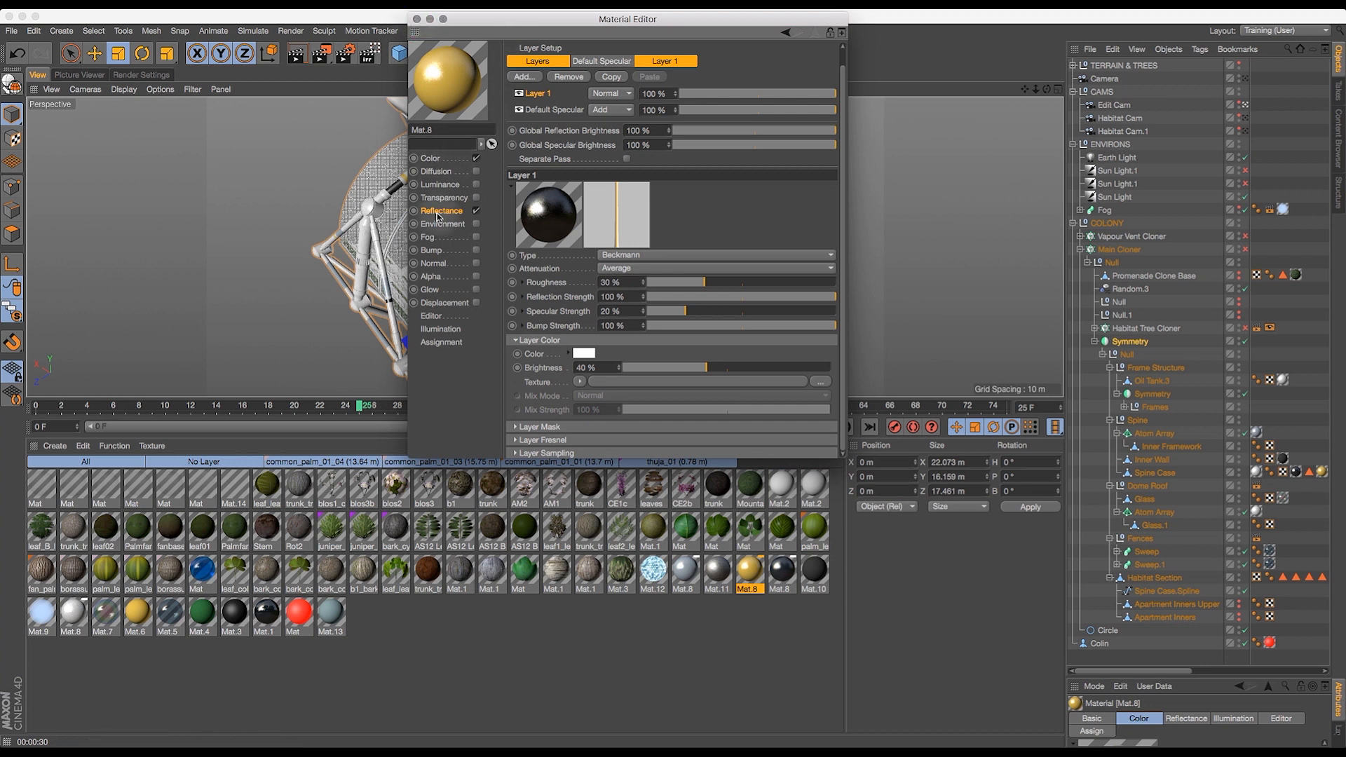
- Enable the gold Mat.8's Diffusion channel with the coolshine.jpg bitmap at 40 % Mix Strength
click(443, 175)
click(476, 171)
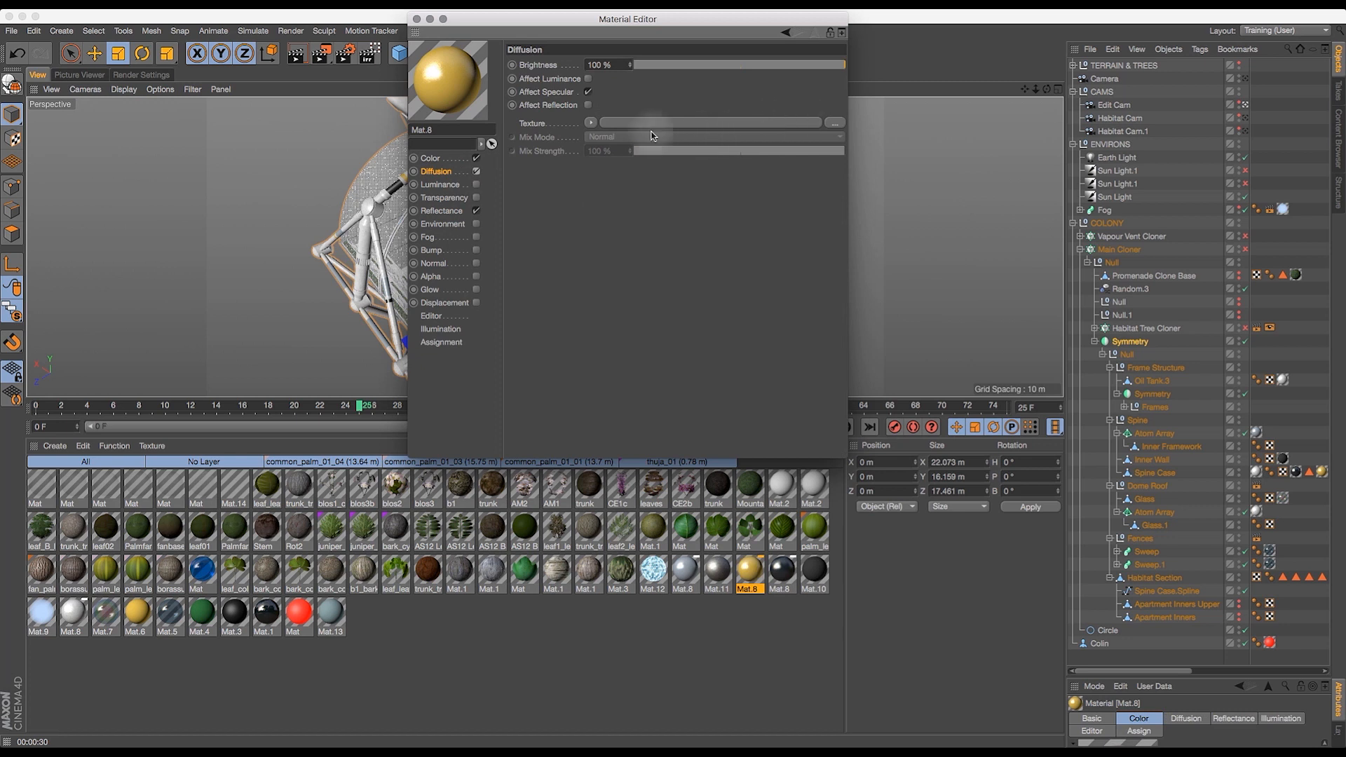
click(589, 124)
mouse_move(615, 247)
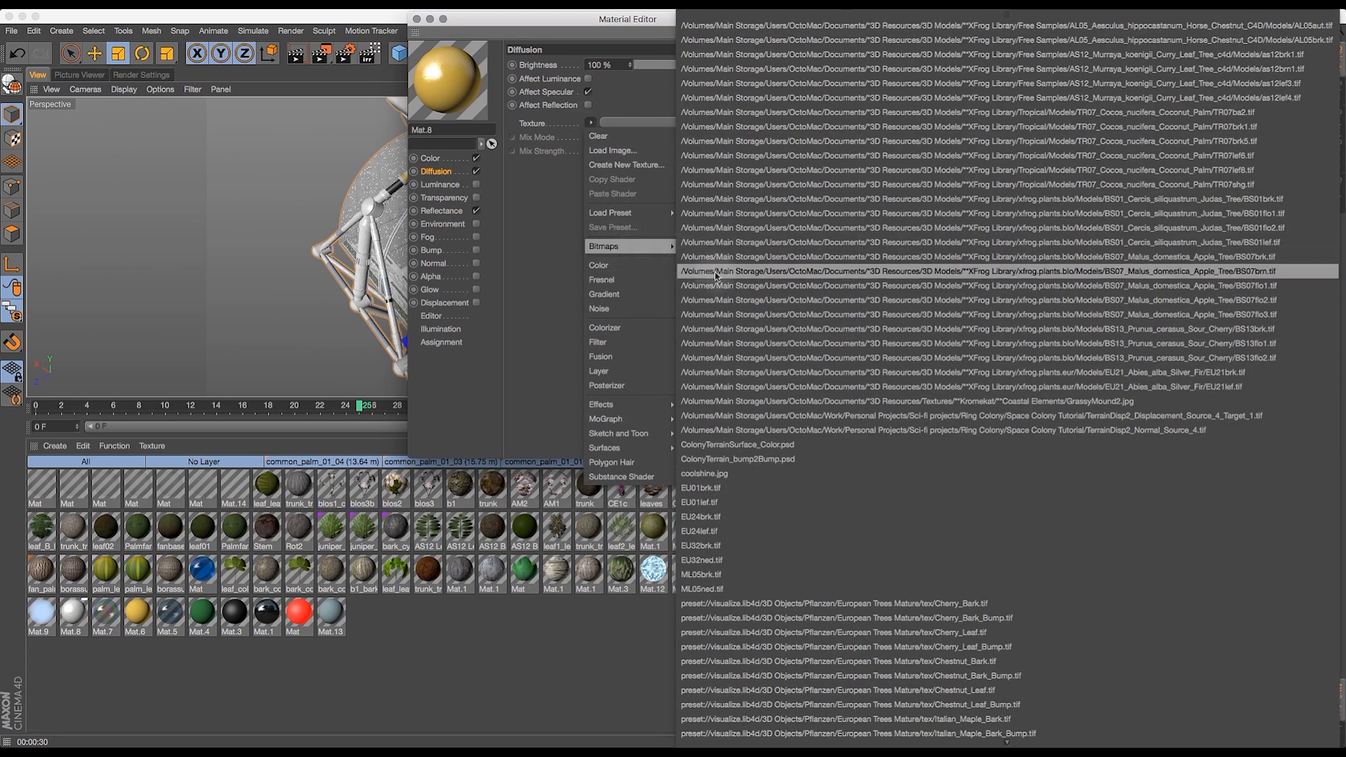
click(730, 475)
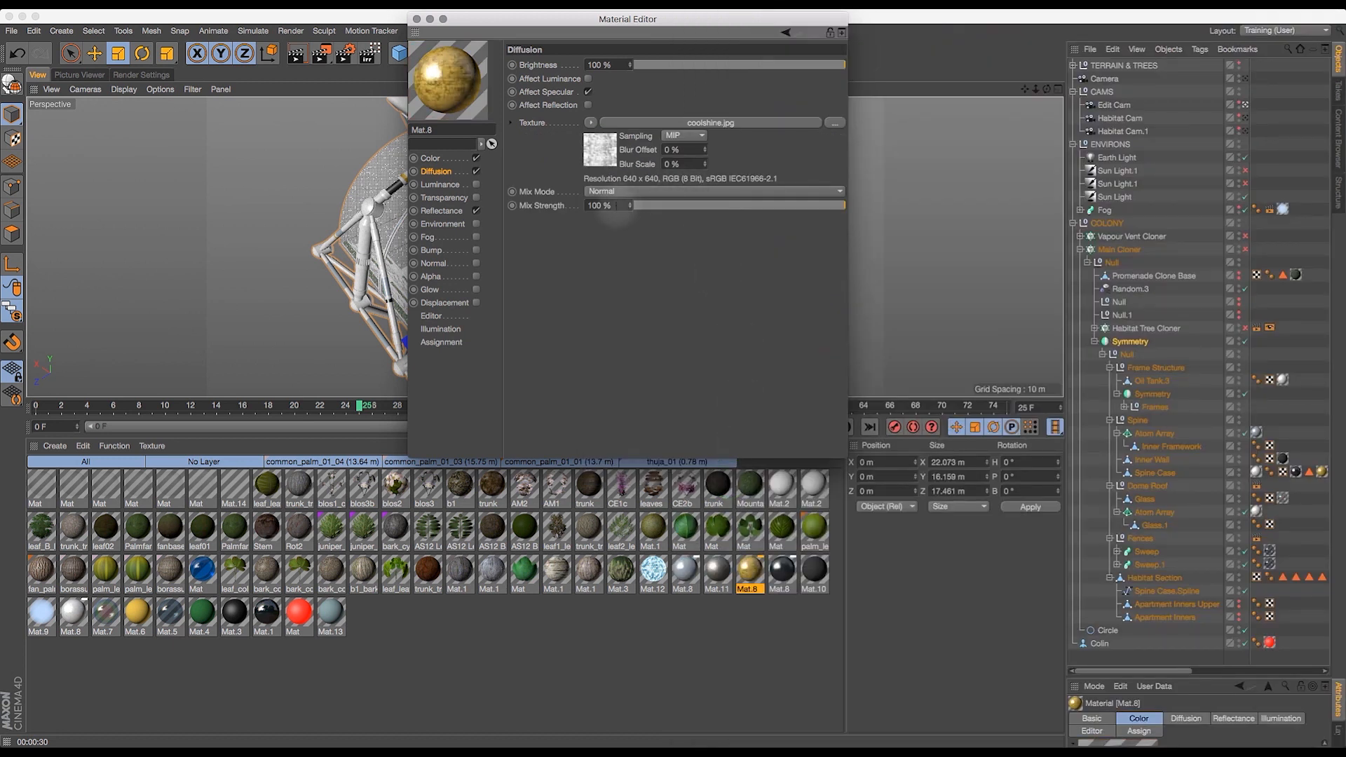
double_click(589, 206)
text(40)
key(Return)
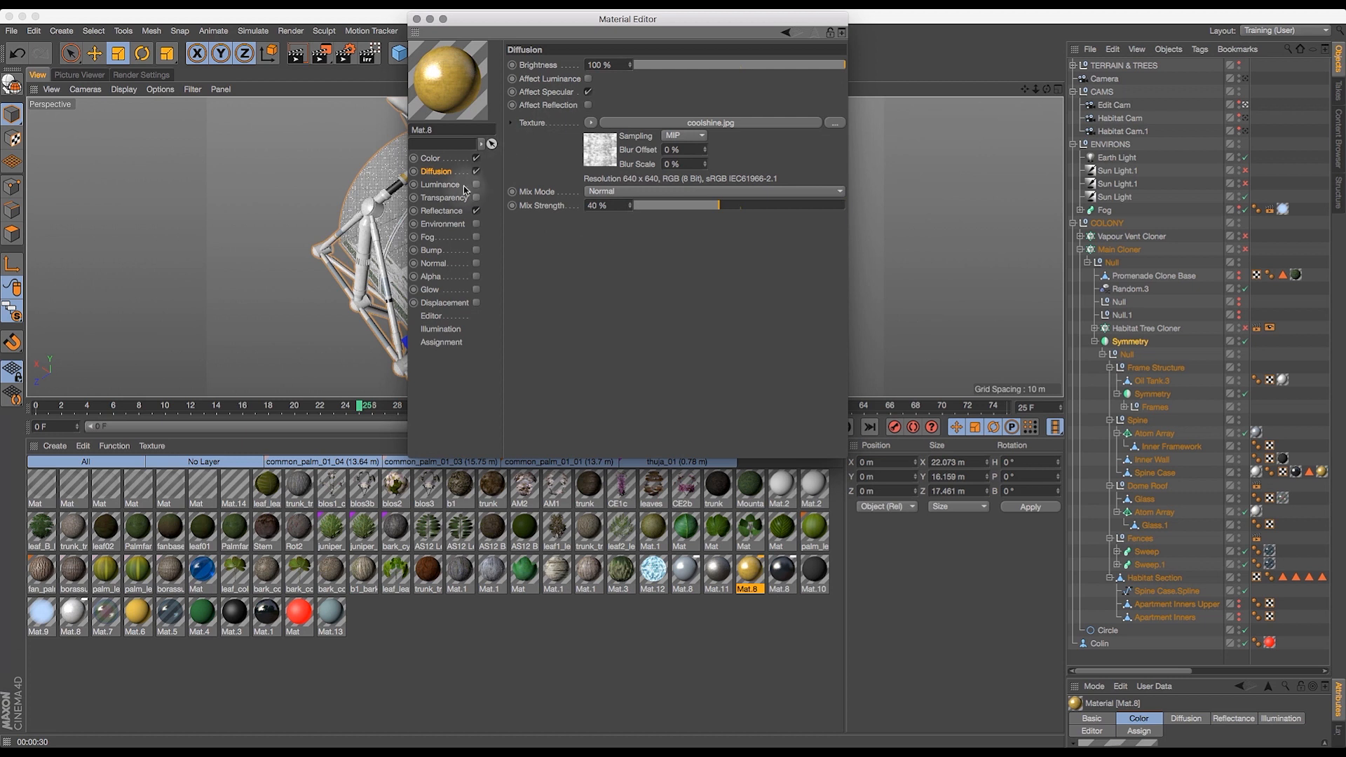
- Load coolshine.jpg as the Layer Mask texture of reflectance Layer 1 in the gold Mat.8 and close the Material Editor
click(441, 211)
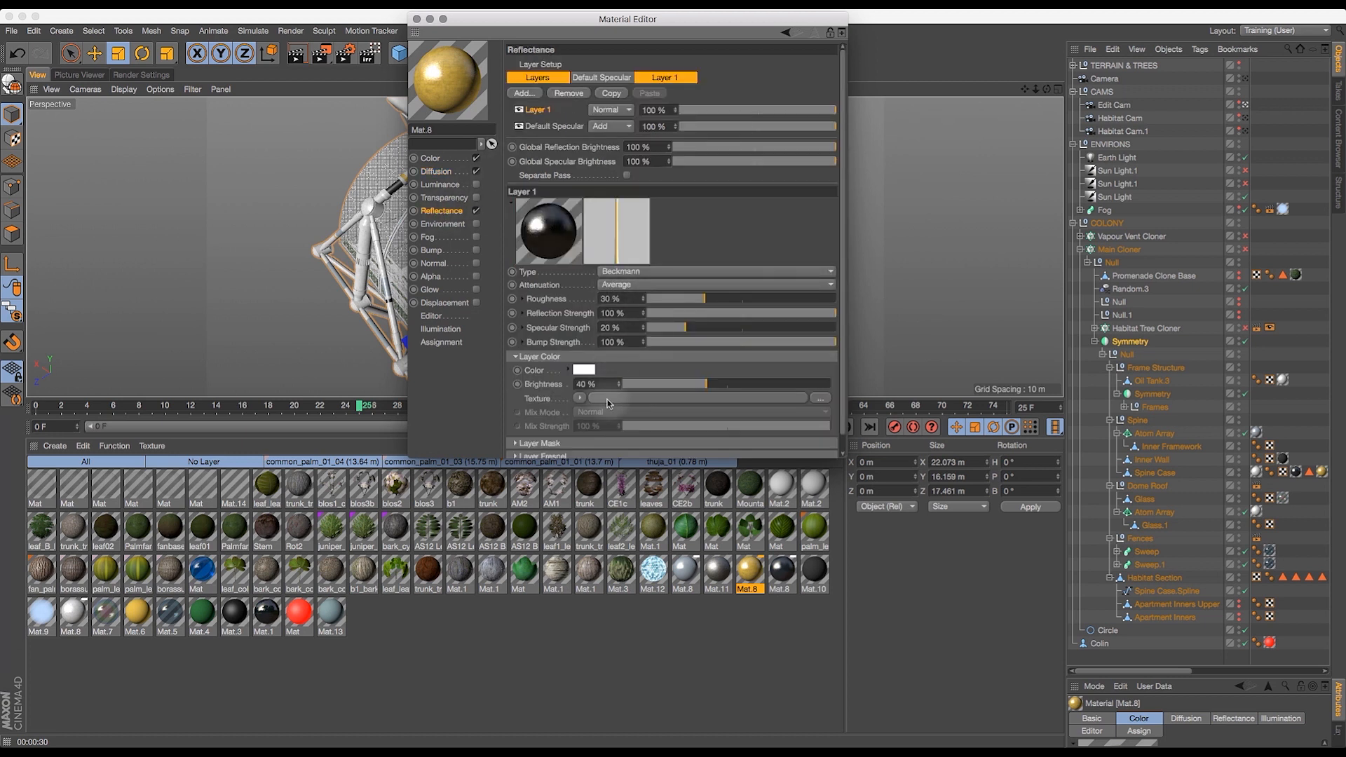
scroll(806, 344, down, 1)
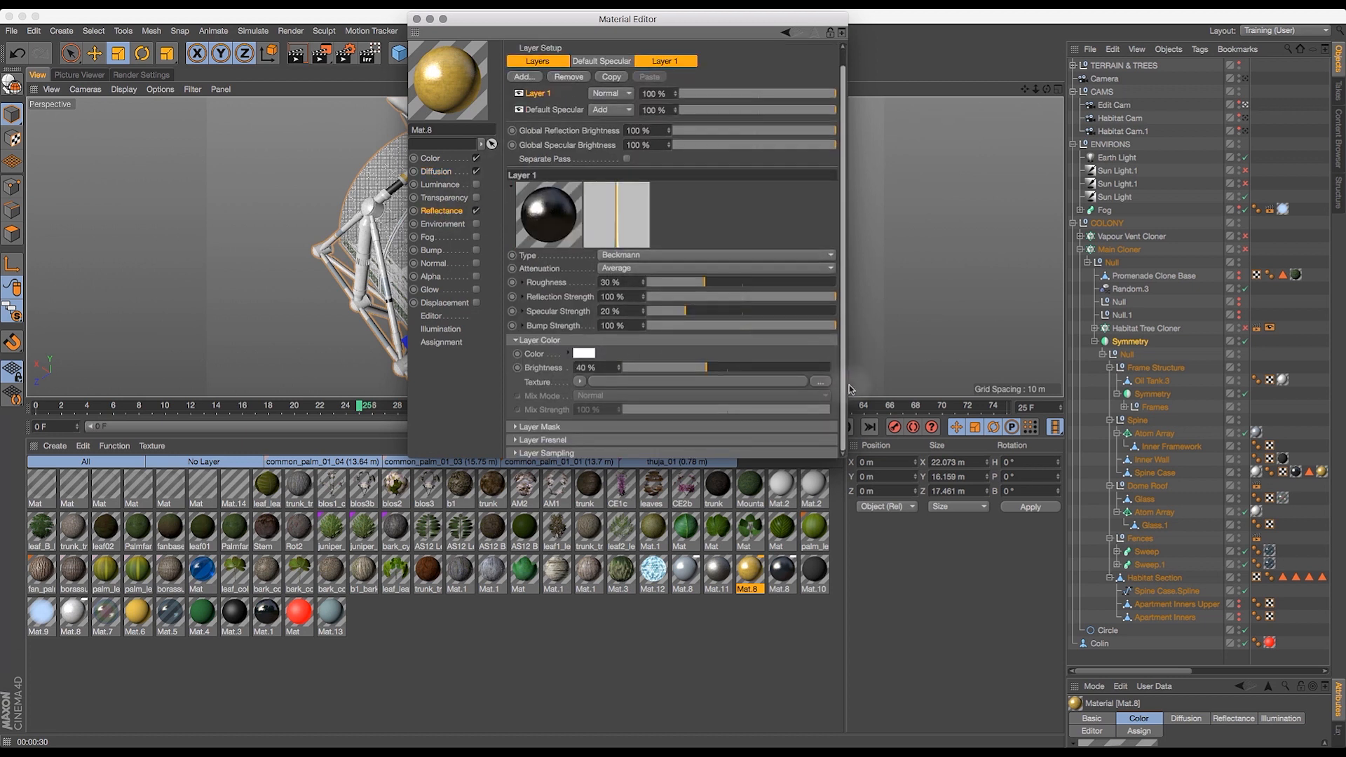
click(515, 426)
scroll(581, 403, down, 4)
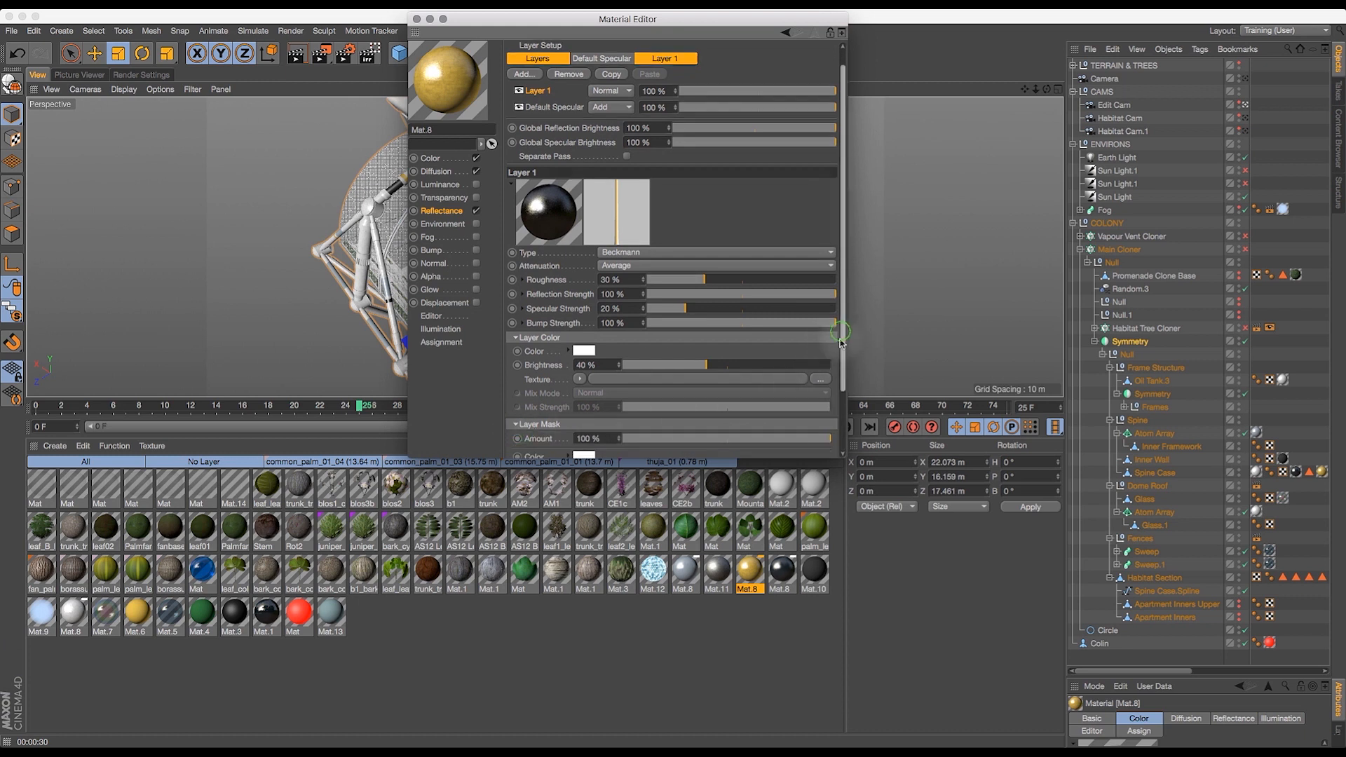
click(580, 395)
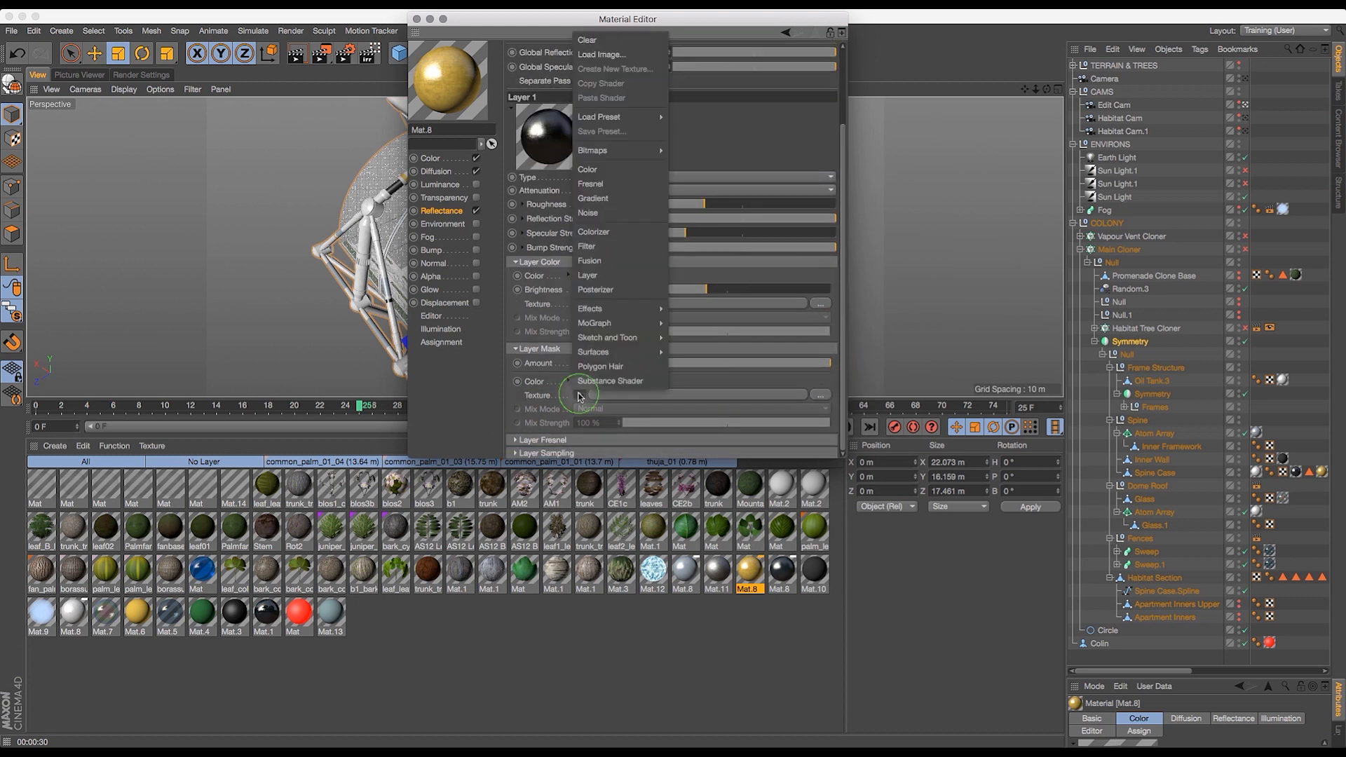
mouse_move(617, 150)
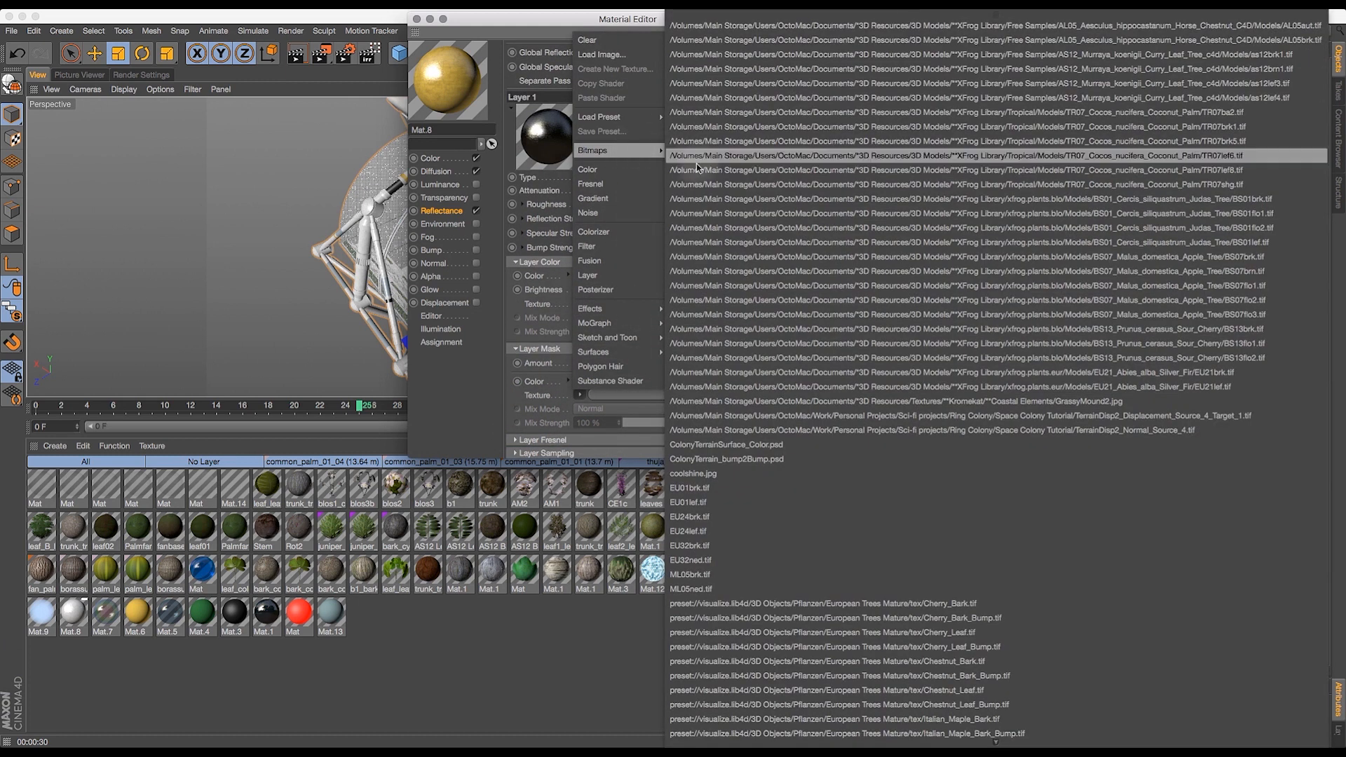
click(720, 474)
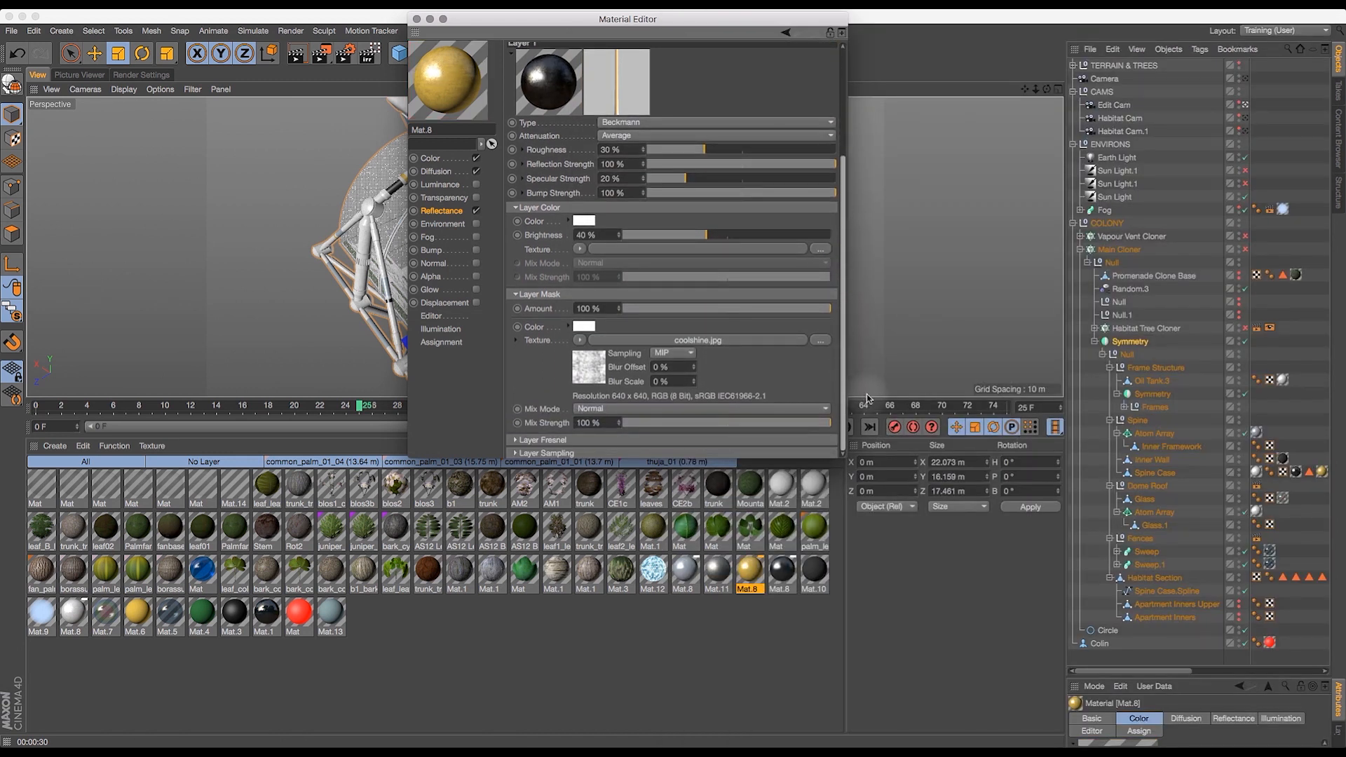
drag(868, 353, 865, 211)
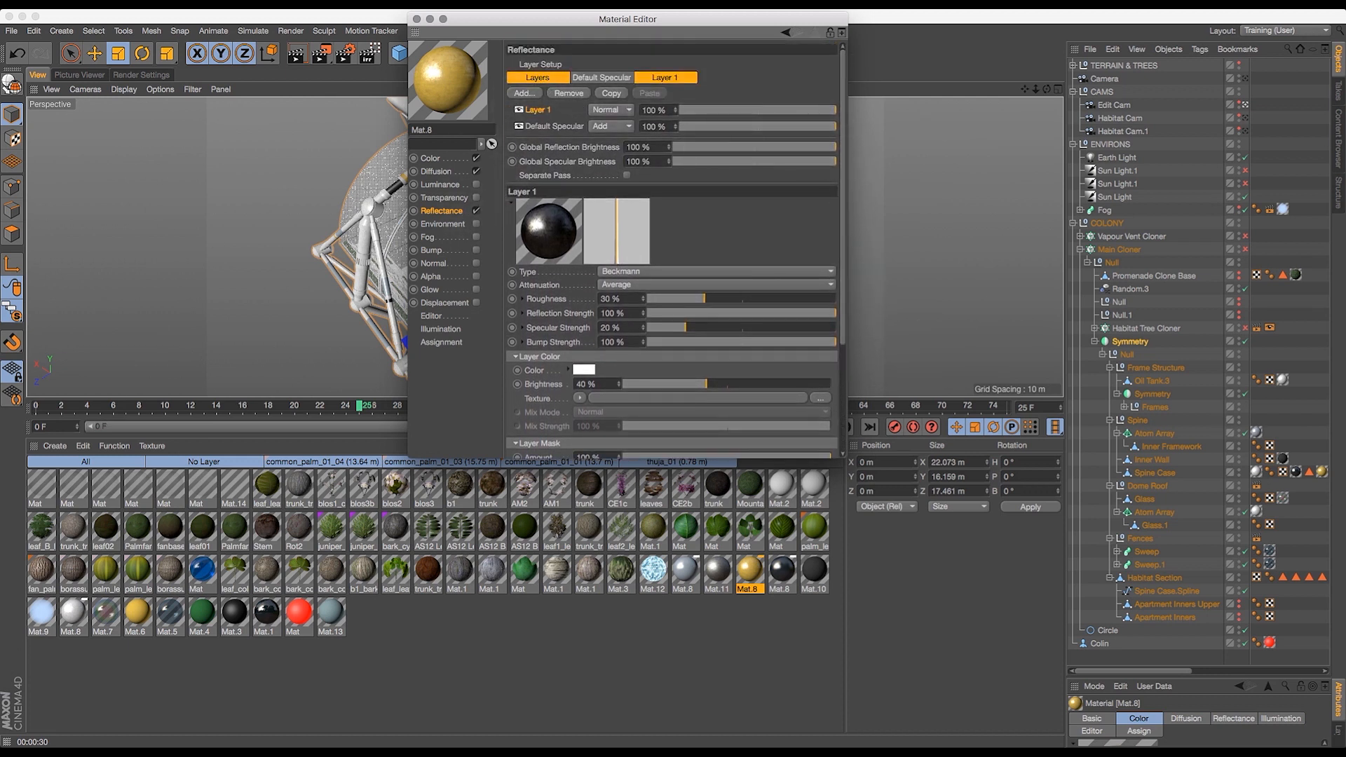
click(417, 19)
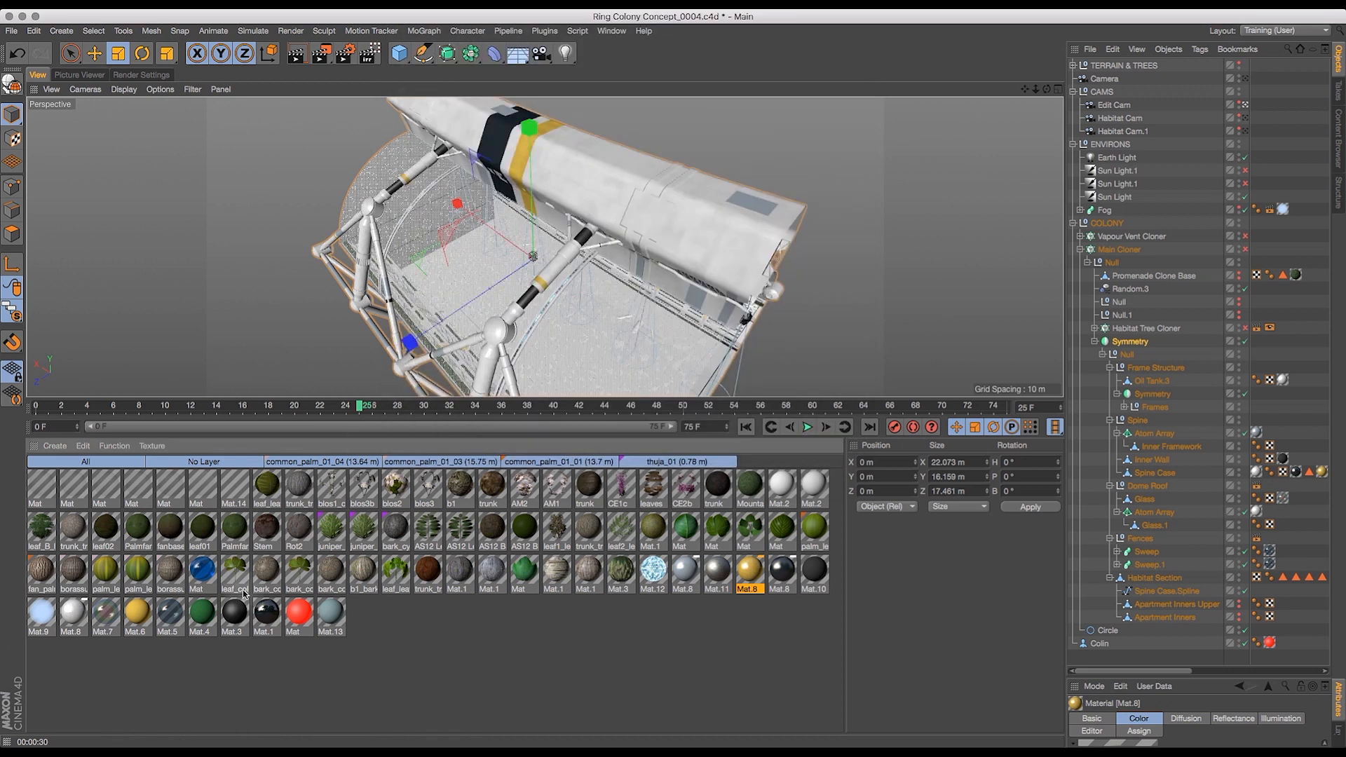
- Enable the Diffusion channel of the dark Mat.8 with the coolshine.jpg bitmap at 40 % Mix Strength
double_click(783, 582)
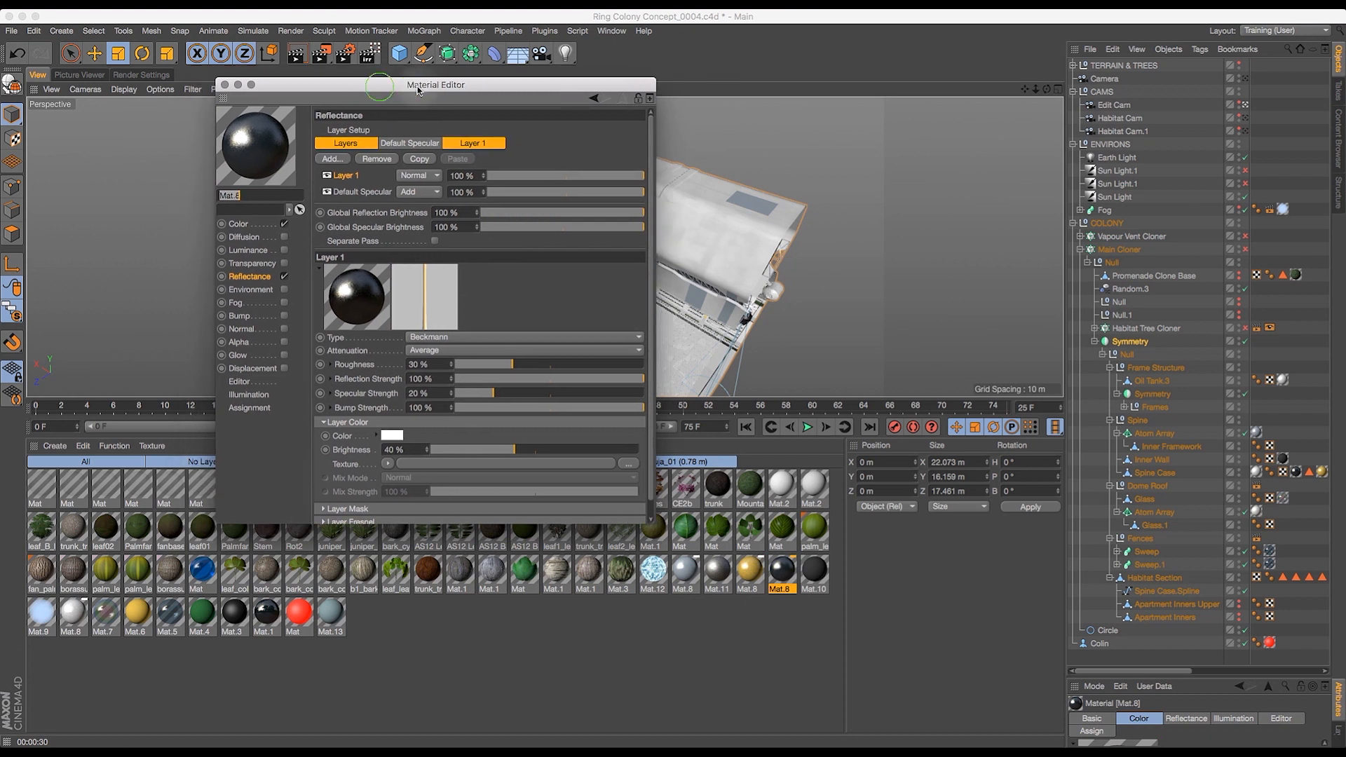
drag(386, 85, 597, 81)
click(440, 220)
click(478, 232)
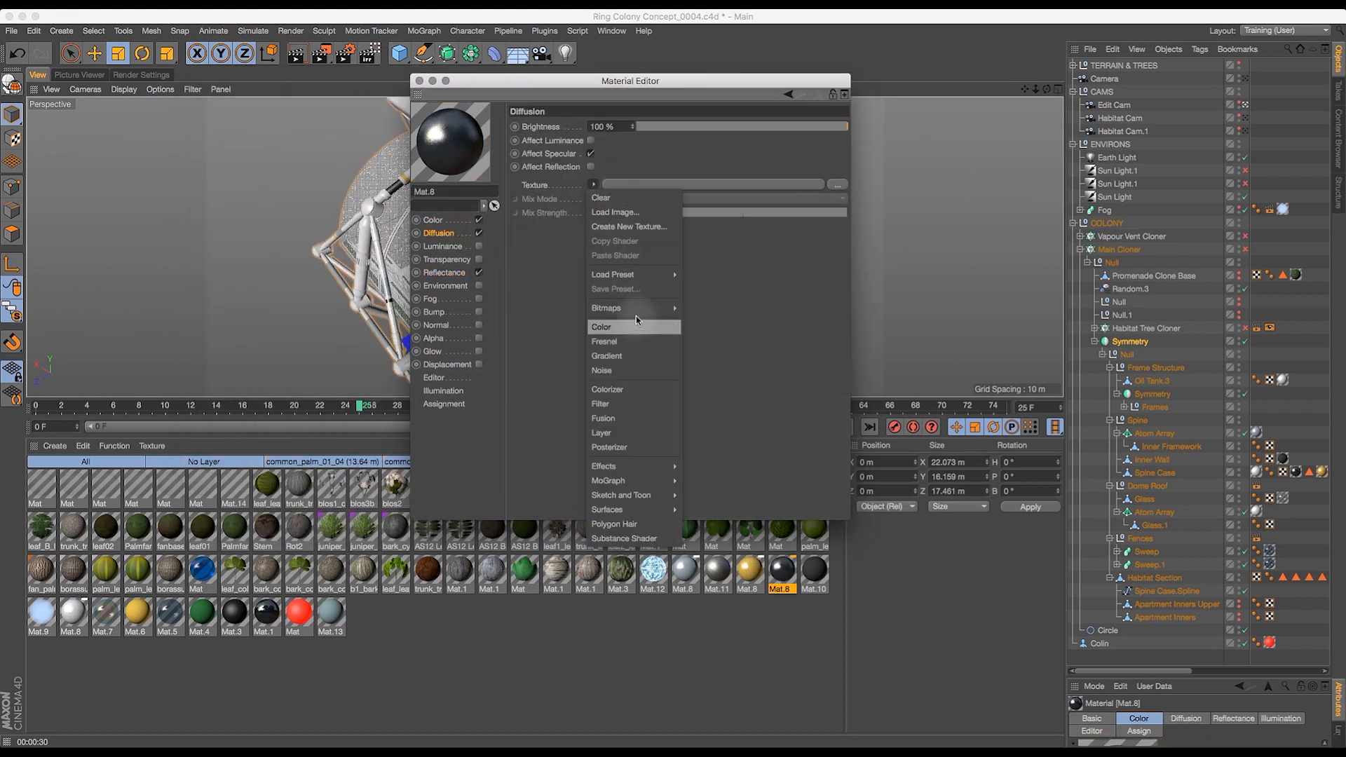
mouse_move(635, 310)
click(749, 475)
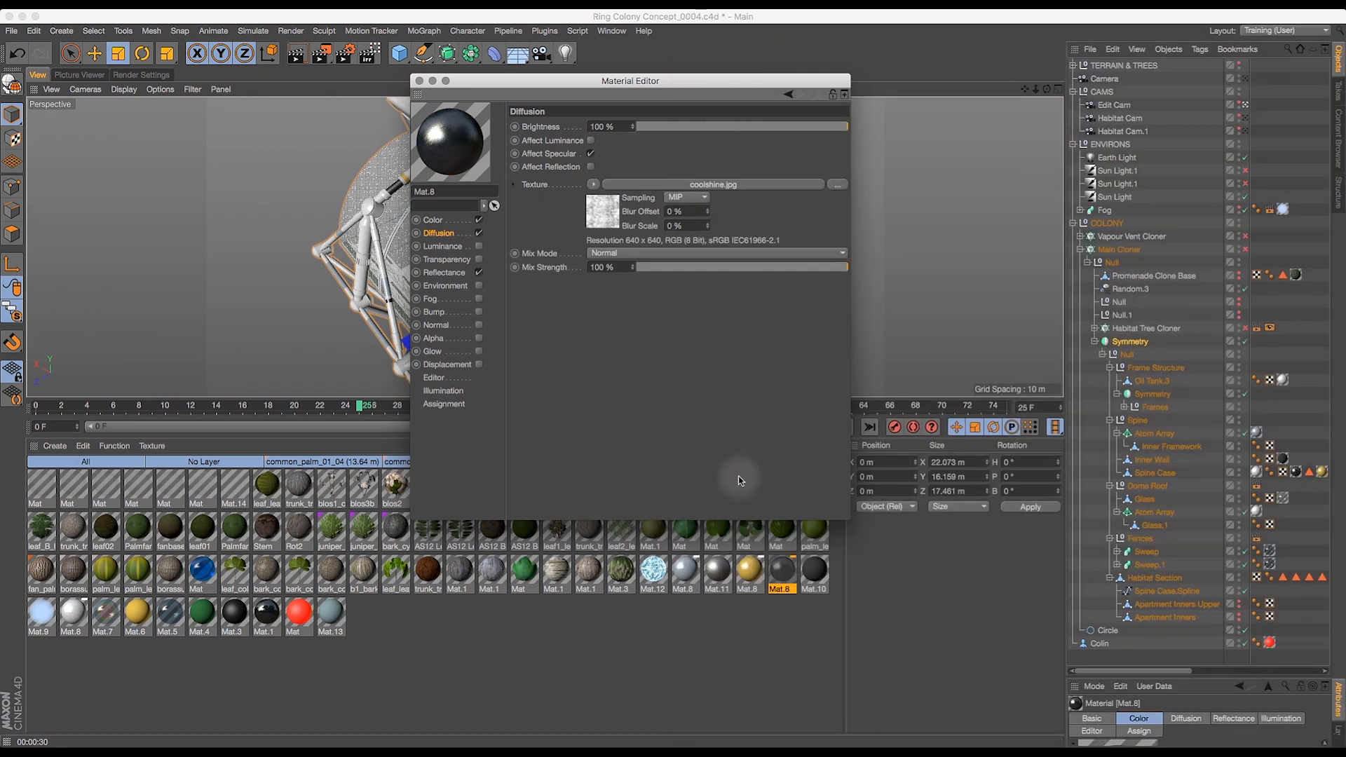
text(40)
key(Return)
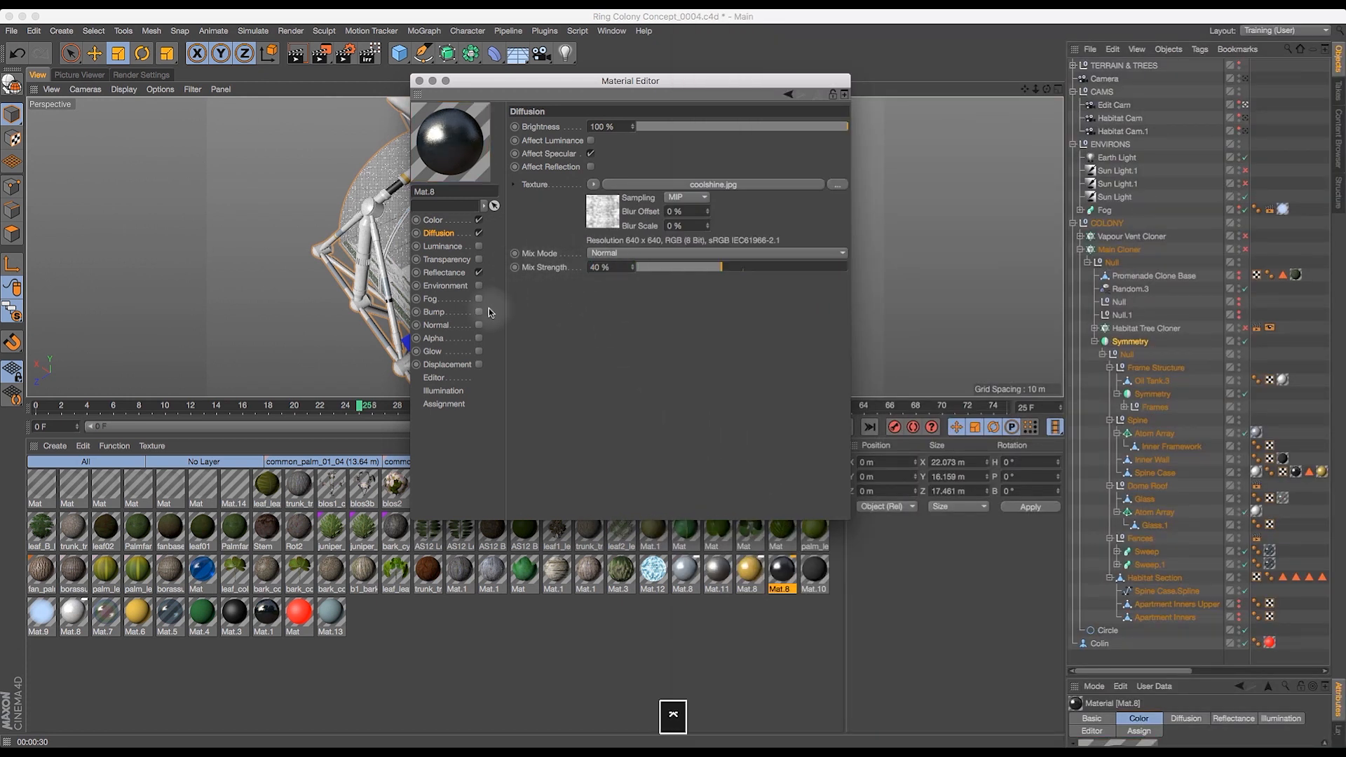
- Load coolshine.jpg as the Layer Mask texture of reflectance Layer 1 in the dark Mat.8 and close the Material Editor
click(447, 274)
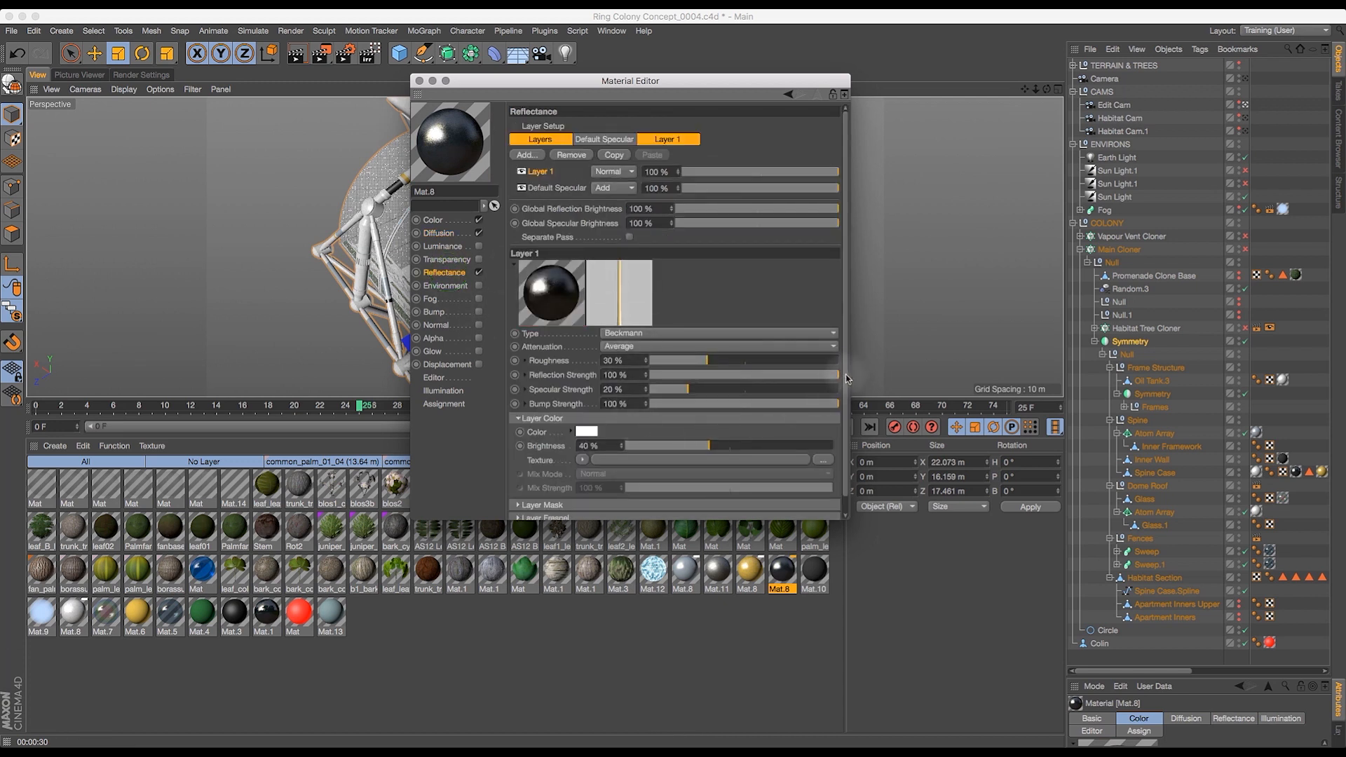
scroll(841, 378, down, 1)
click(519, 488)
scroll(575, 477, down, 5)
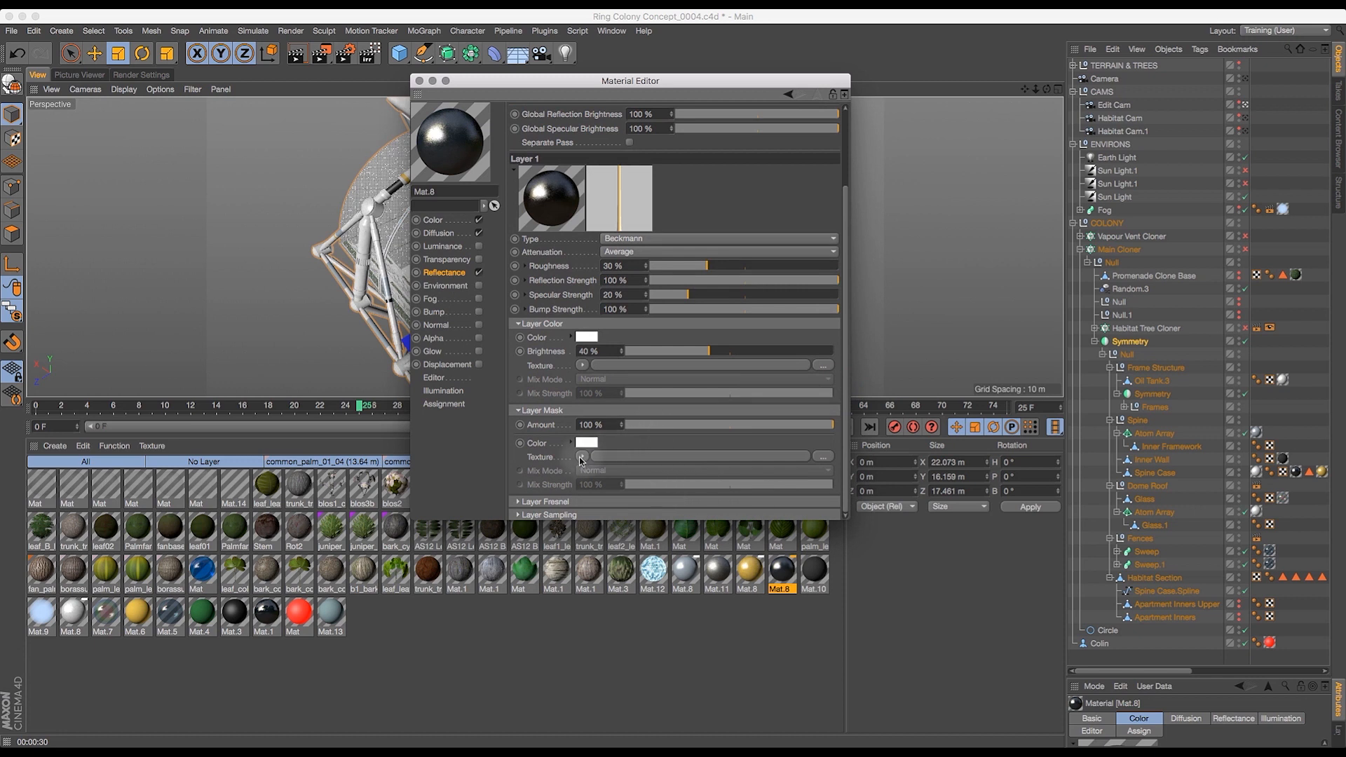
click(581, 457)
mouse_move(617, 214)
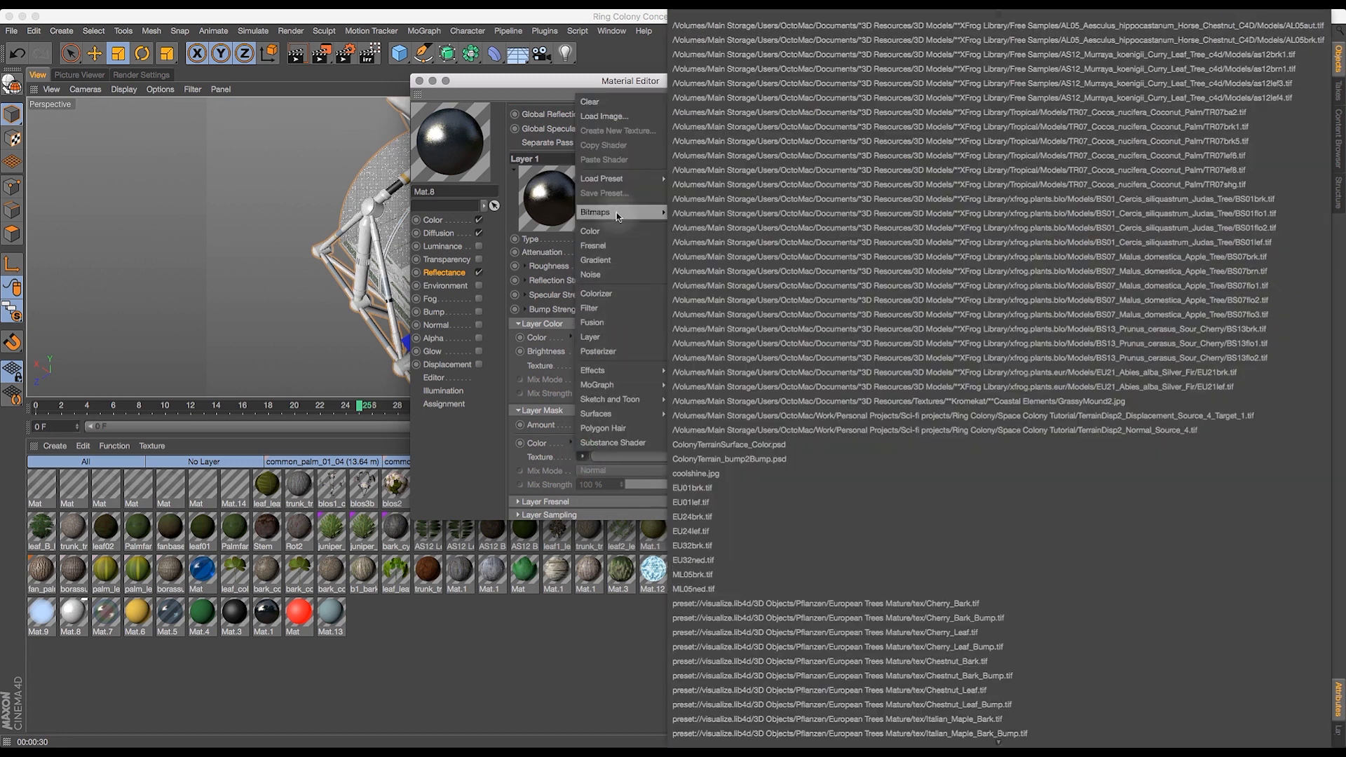
click(715, 473)
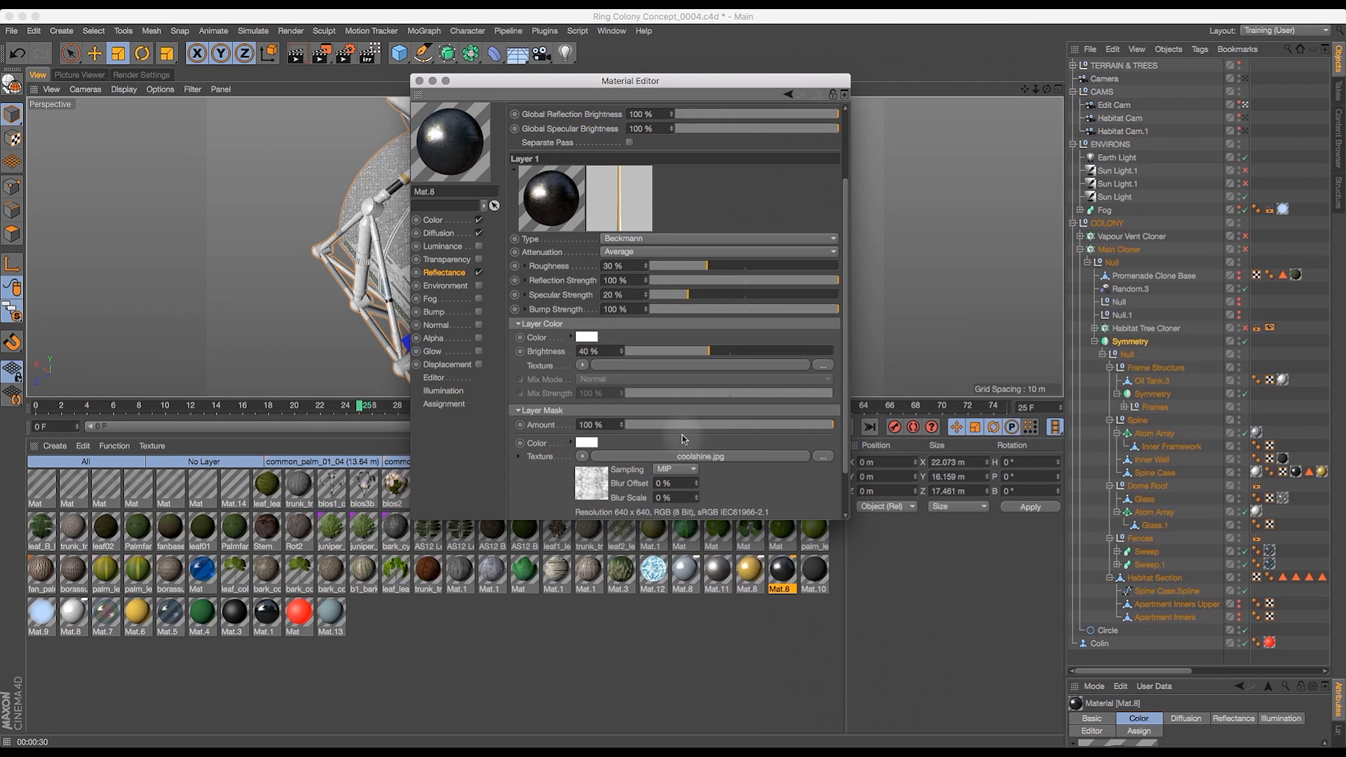
click(418, 81)
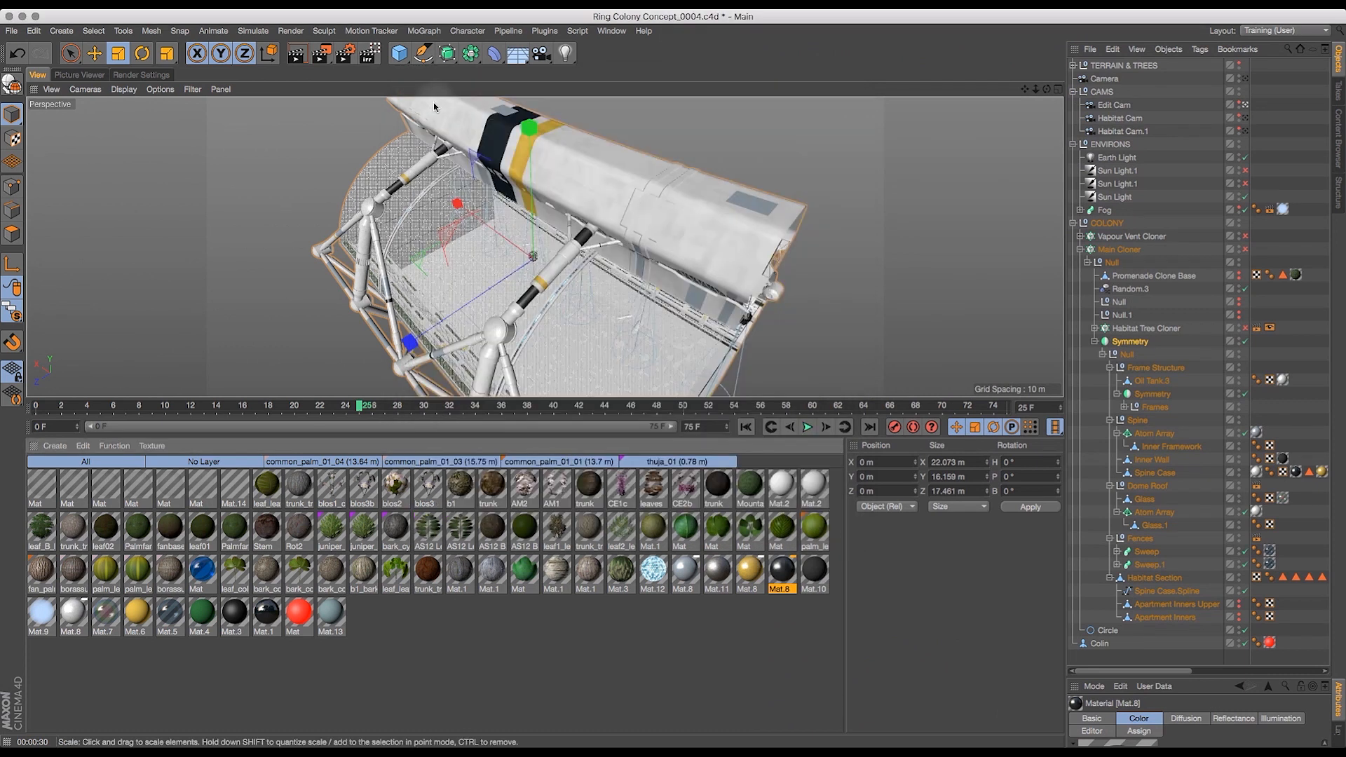
- Enable the Diffusion channel of the blue-grey Mat.8 with the coolshine.jpg bitmap at 40 % Mix Strength
double_click(686, 572)
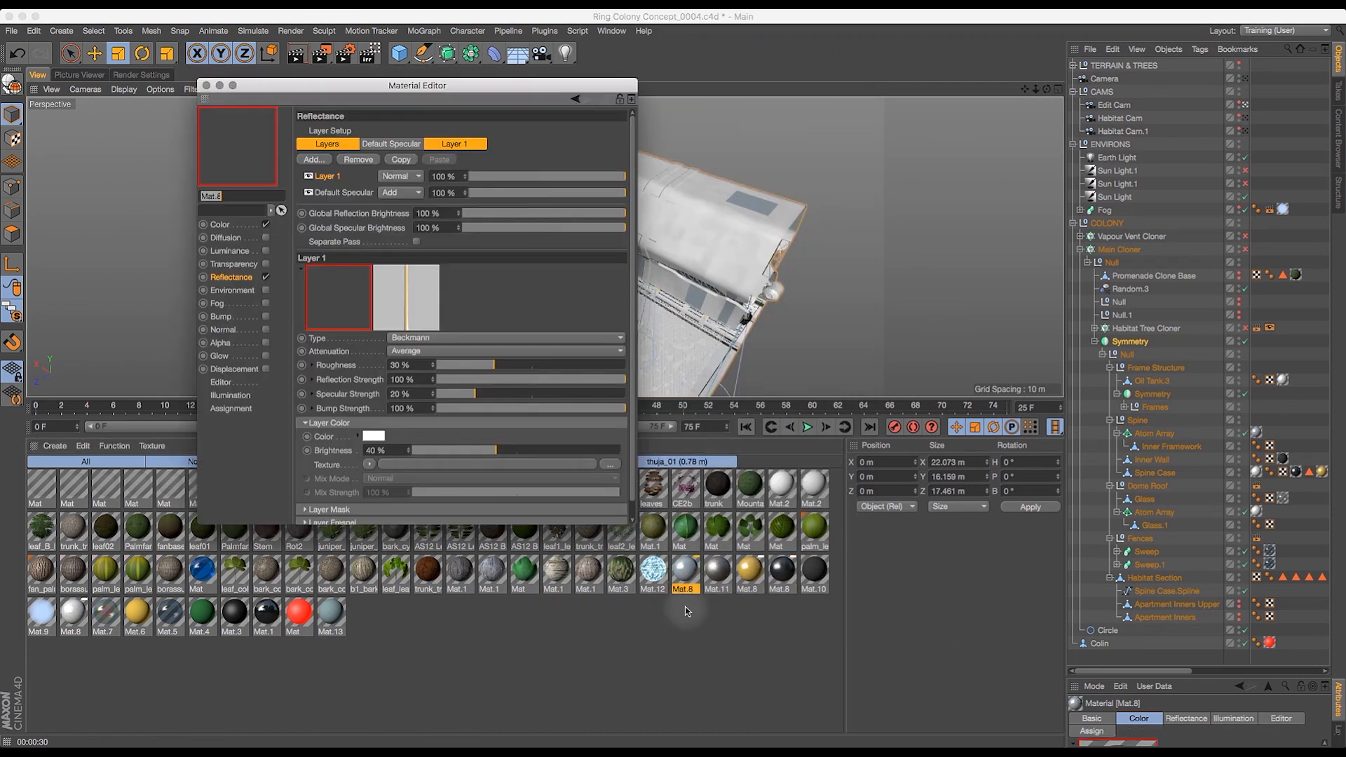
click(223, 225)
click(226, 238)
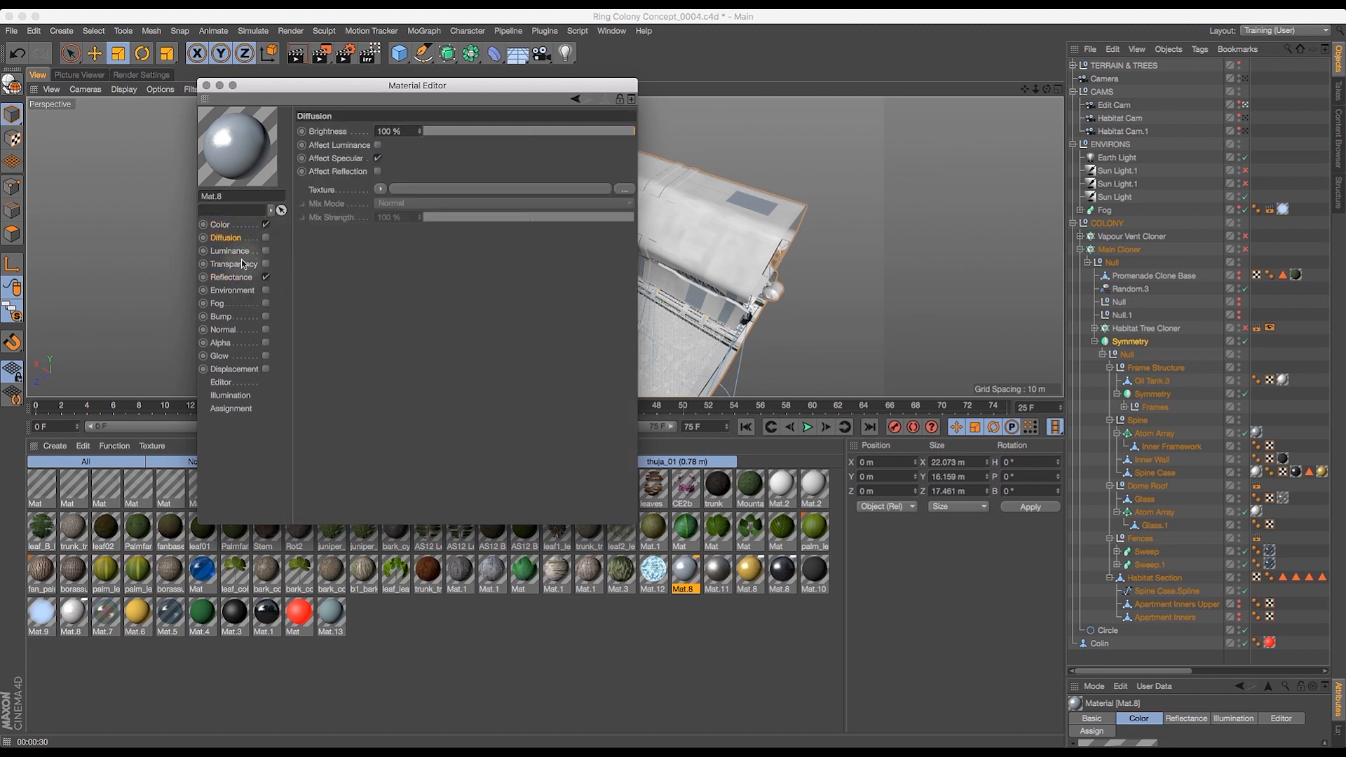
click(265, 237)
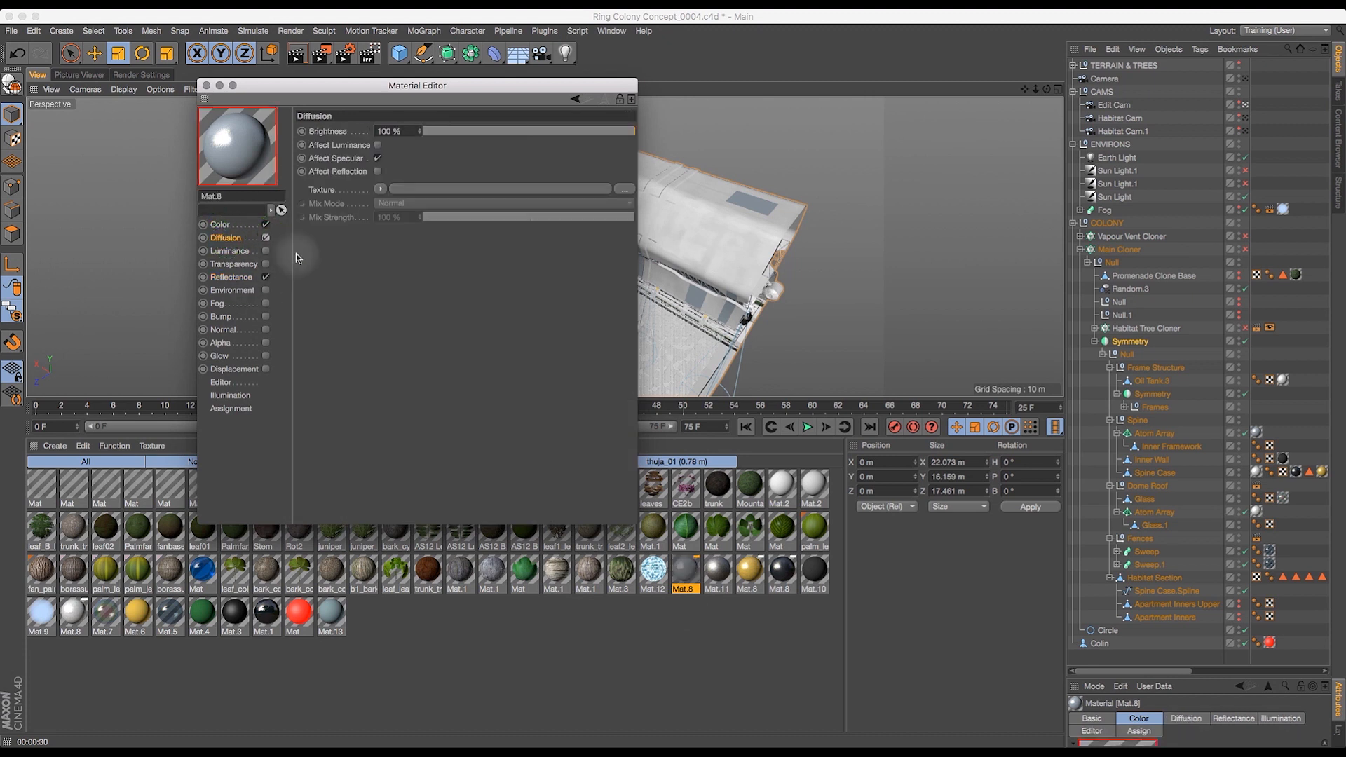
click(379, 190)
mouse_move(423, 311)
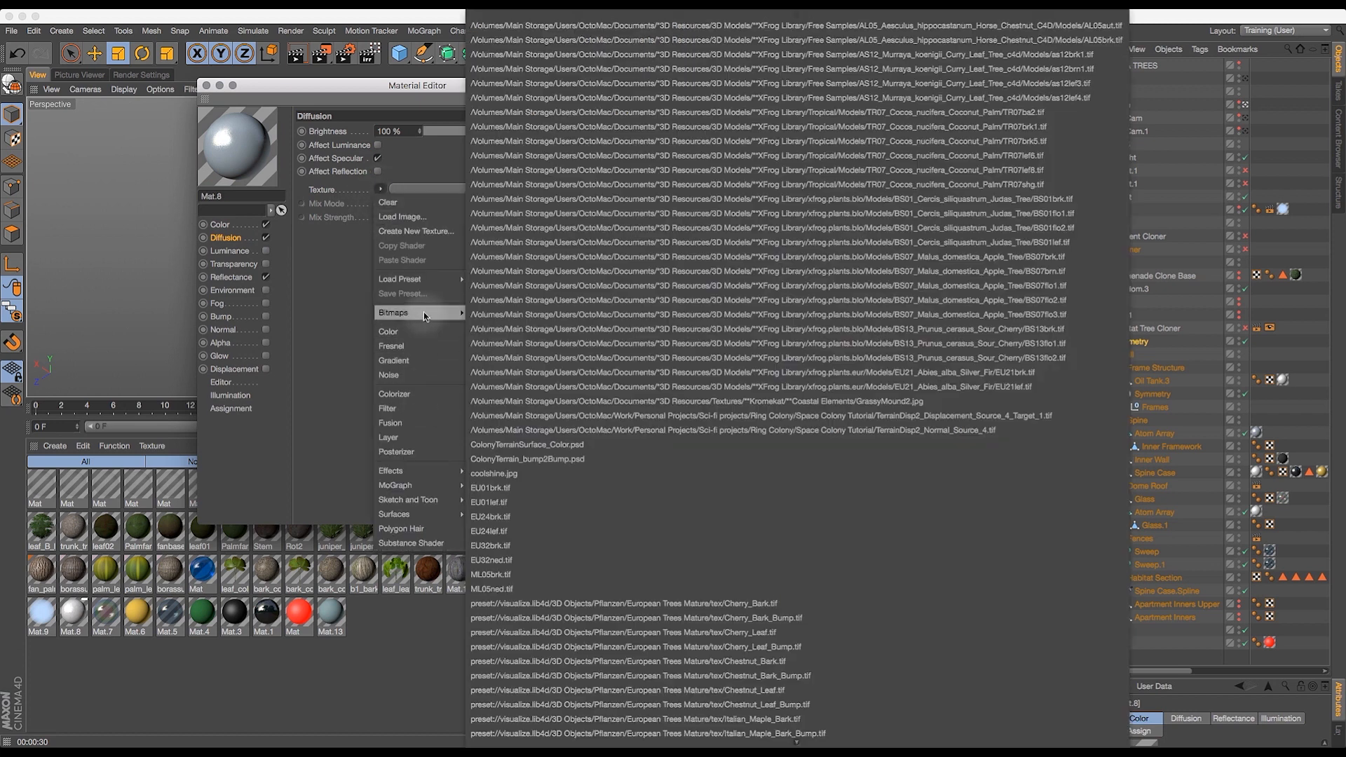
click(494, 473)
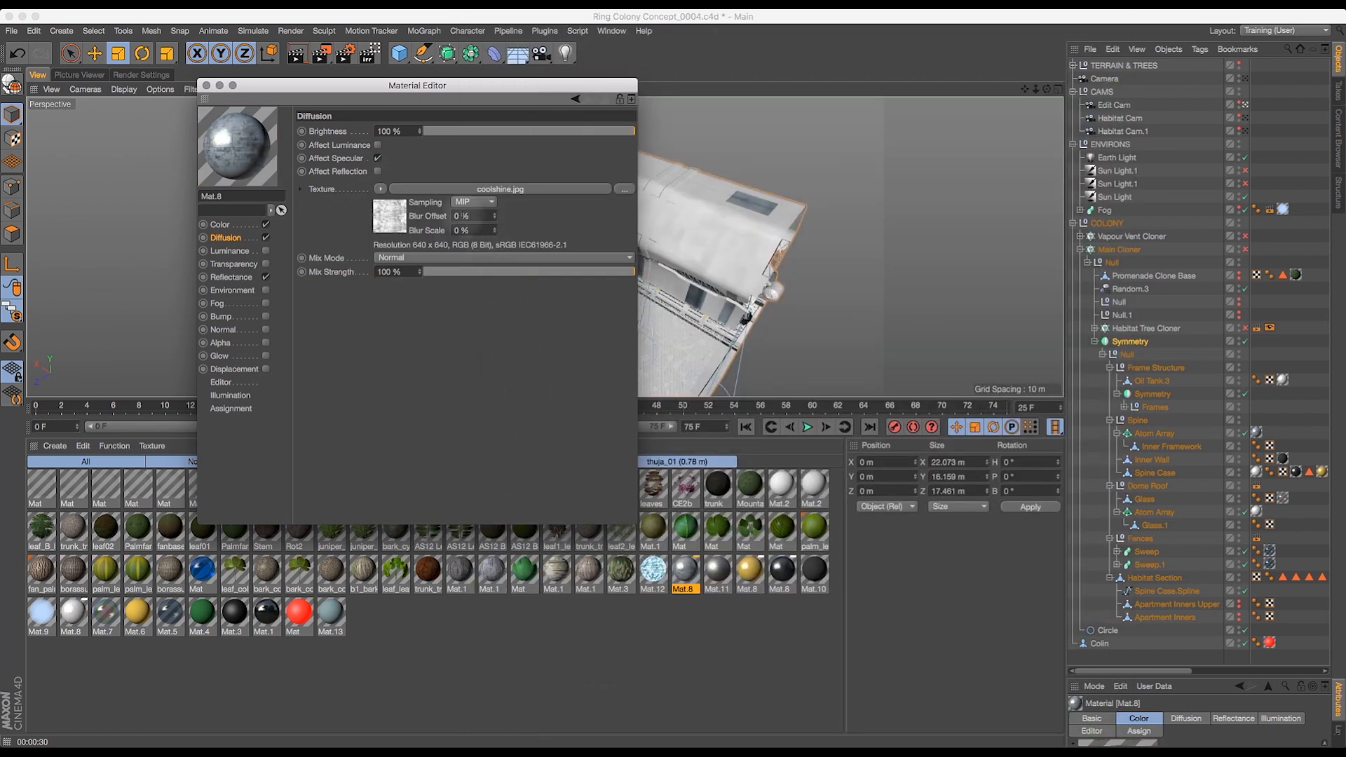
text(40)
key(Return)
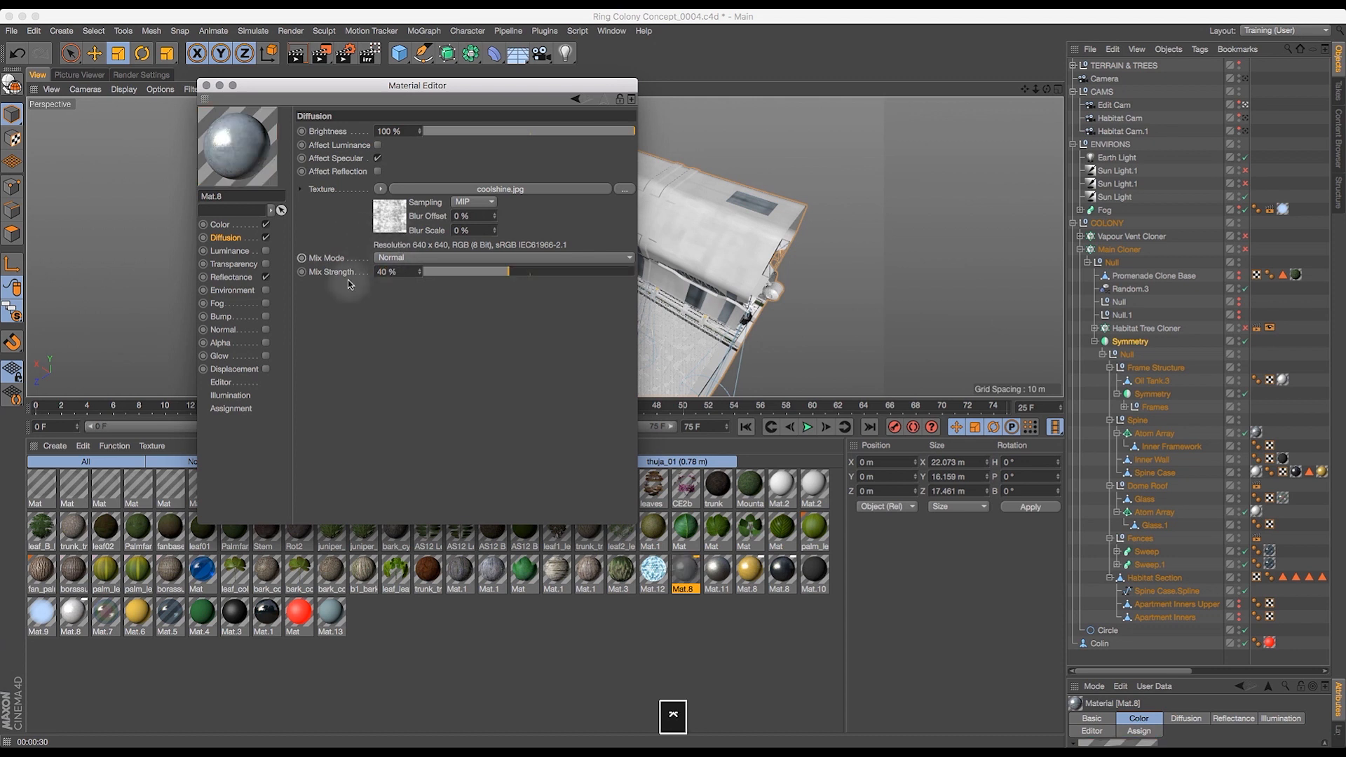
- Load coolshine.jpg as the Layer Mask texture of reflectance Layer 1 in the blue-grey Mat.8 and close the Material Editor
click(237, 278)
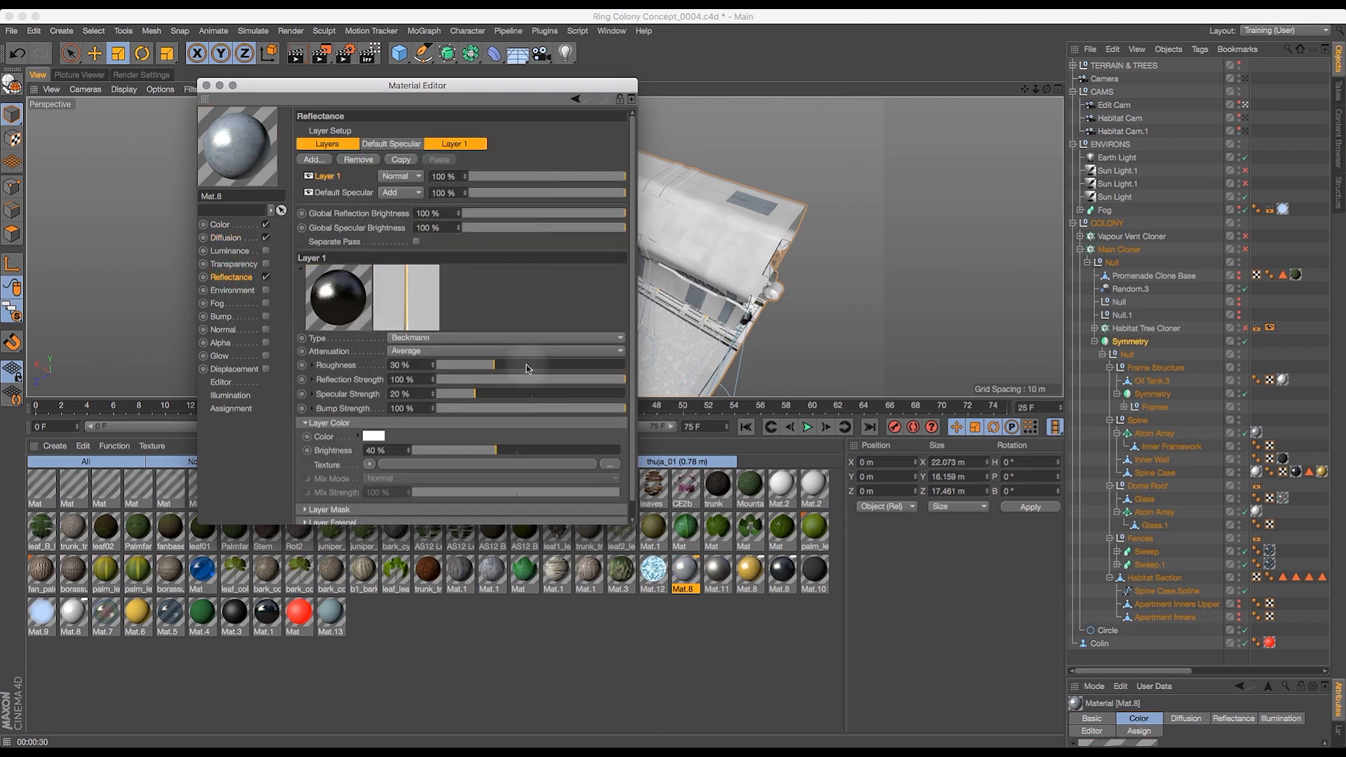
scroll(627, 259, down, 2)
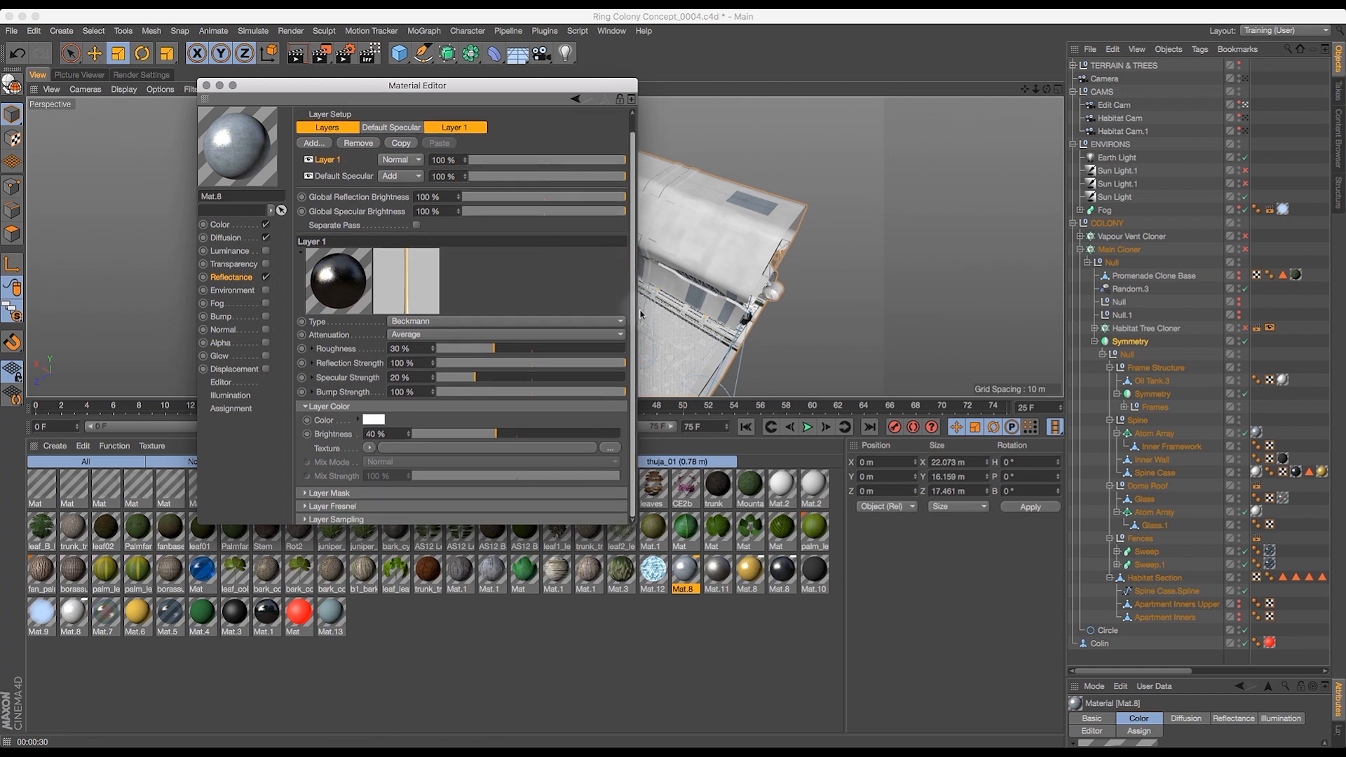
click(371, 448)
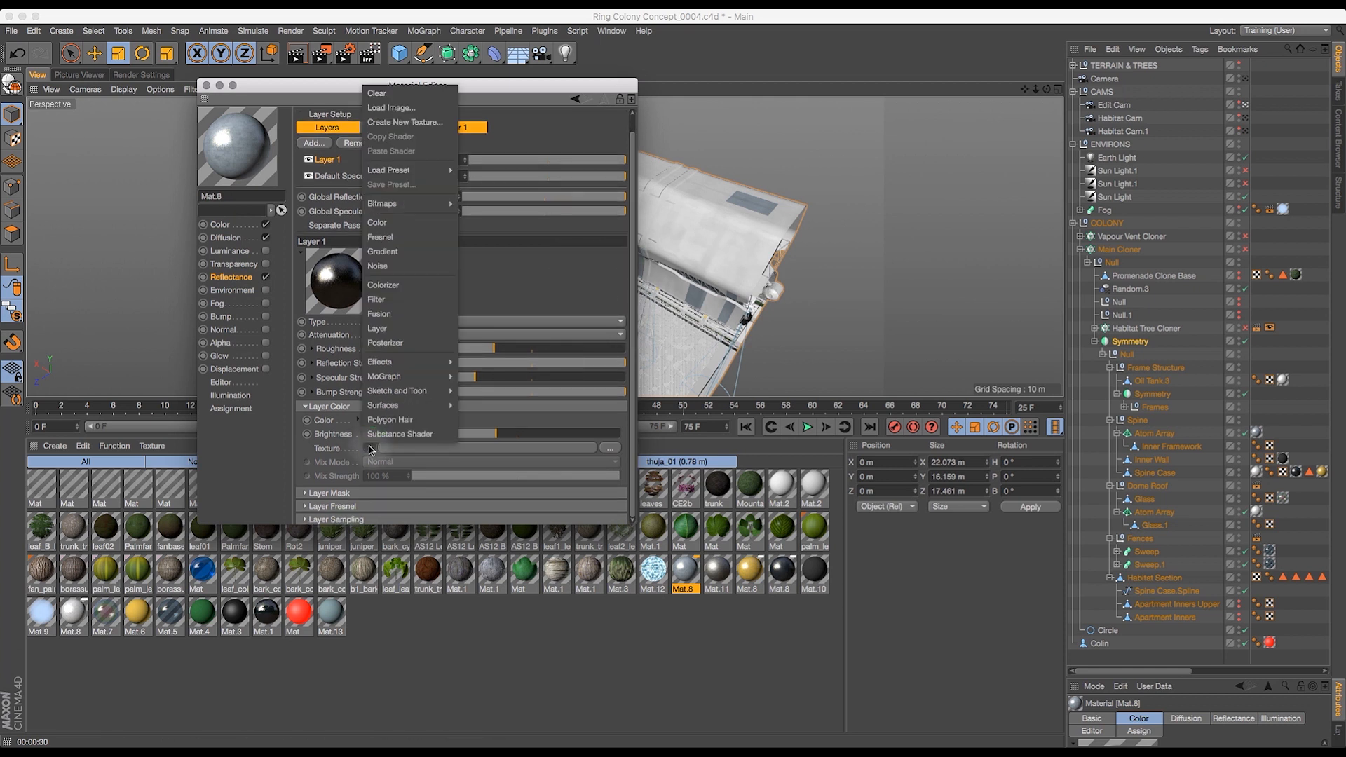
click(304, 494)
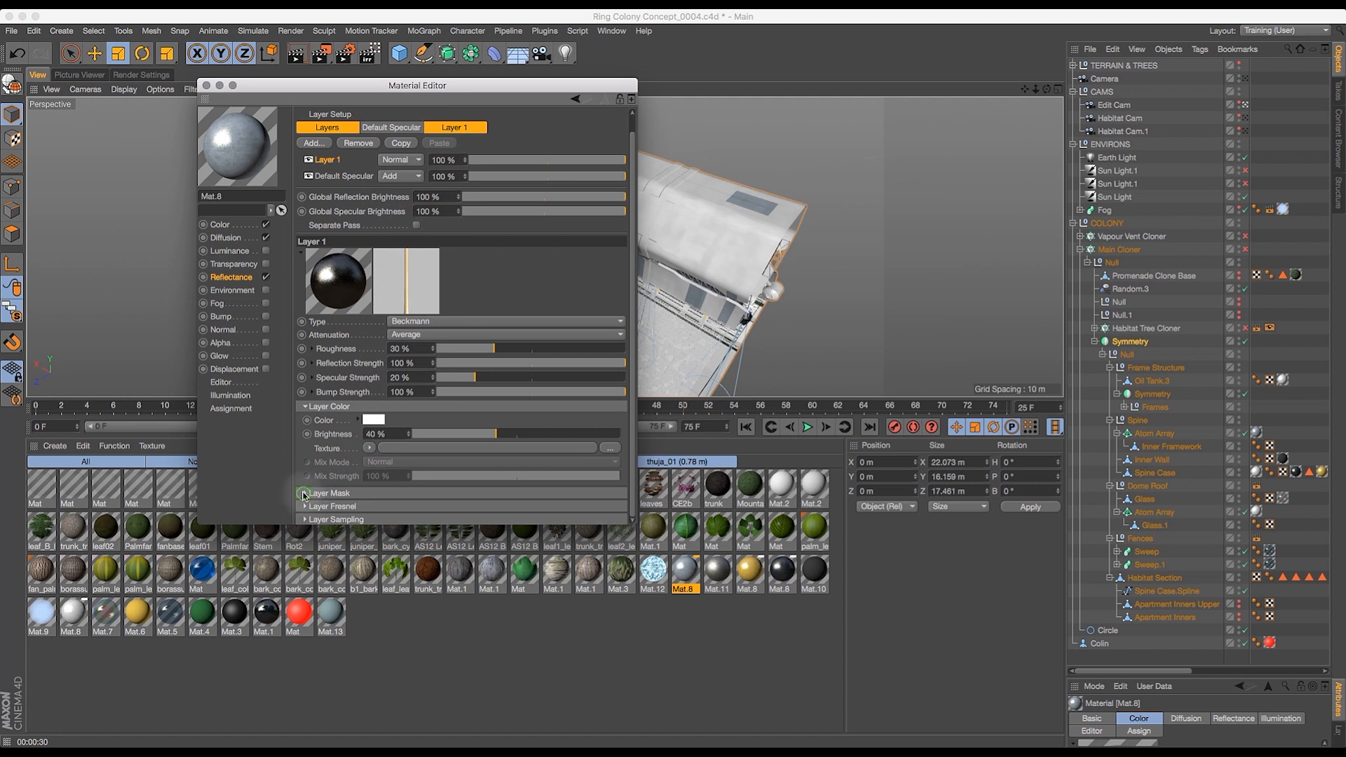
click(304, 493)
scroll(431, 495, down, 3)
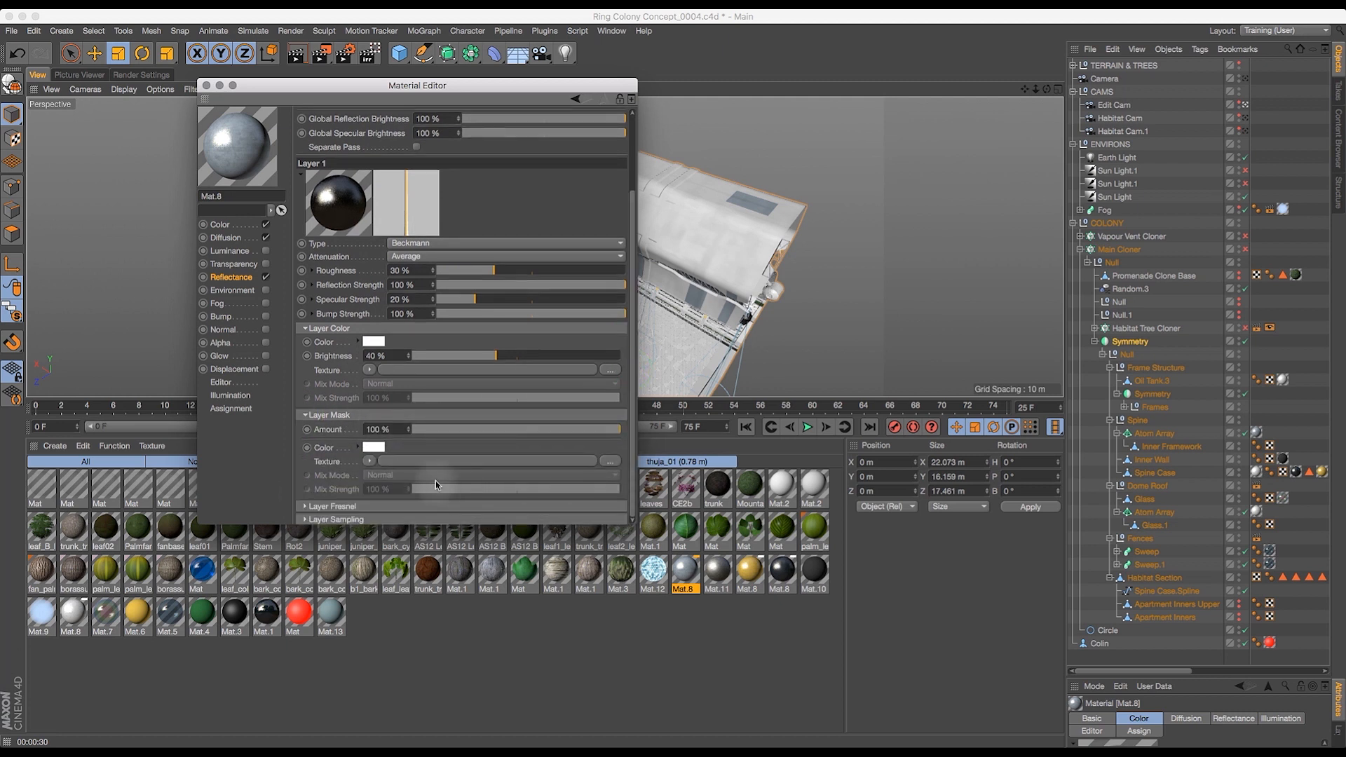
click(371, 462)
mouse_move(421, 218)
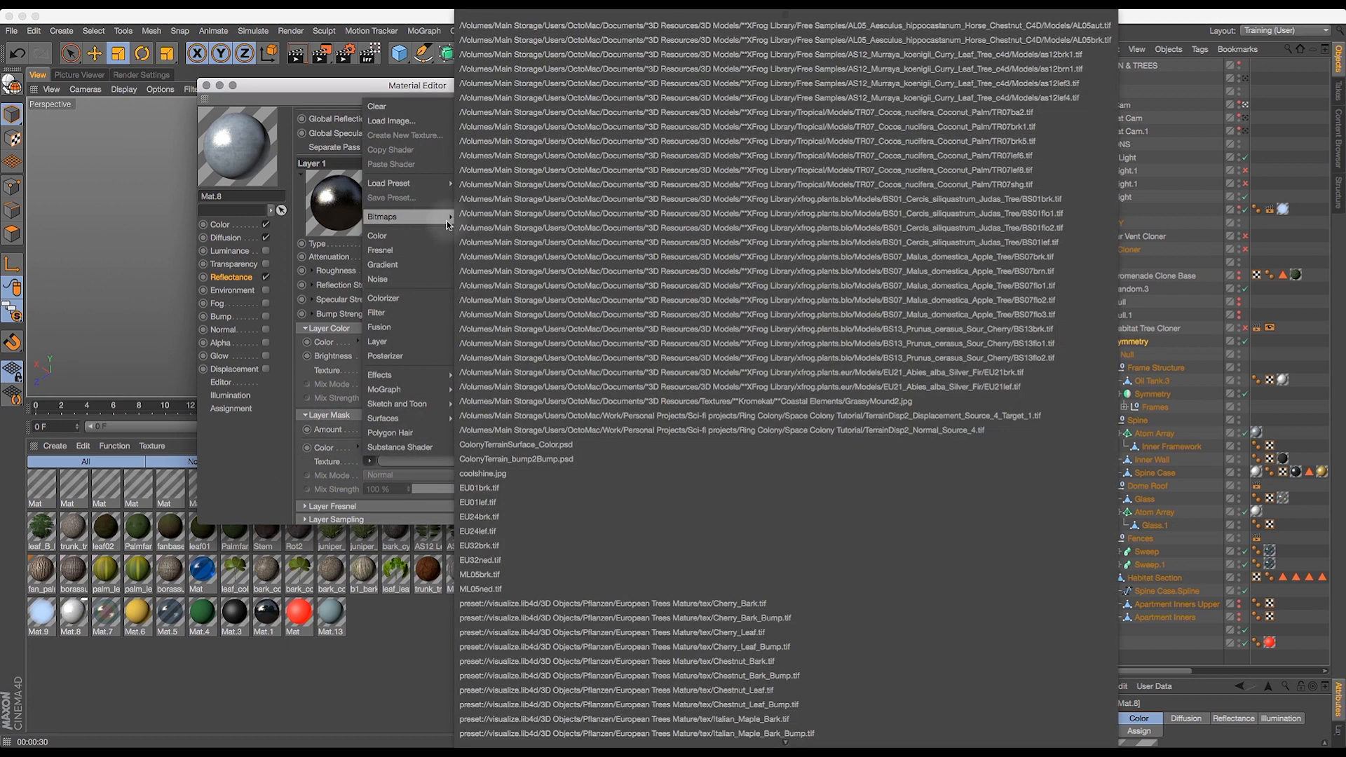
click(515, 475)
scroll(629, 336, up, 4)
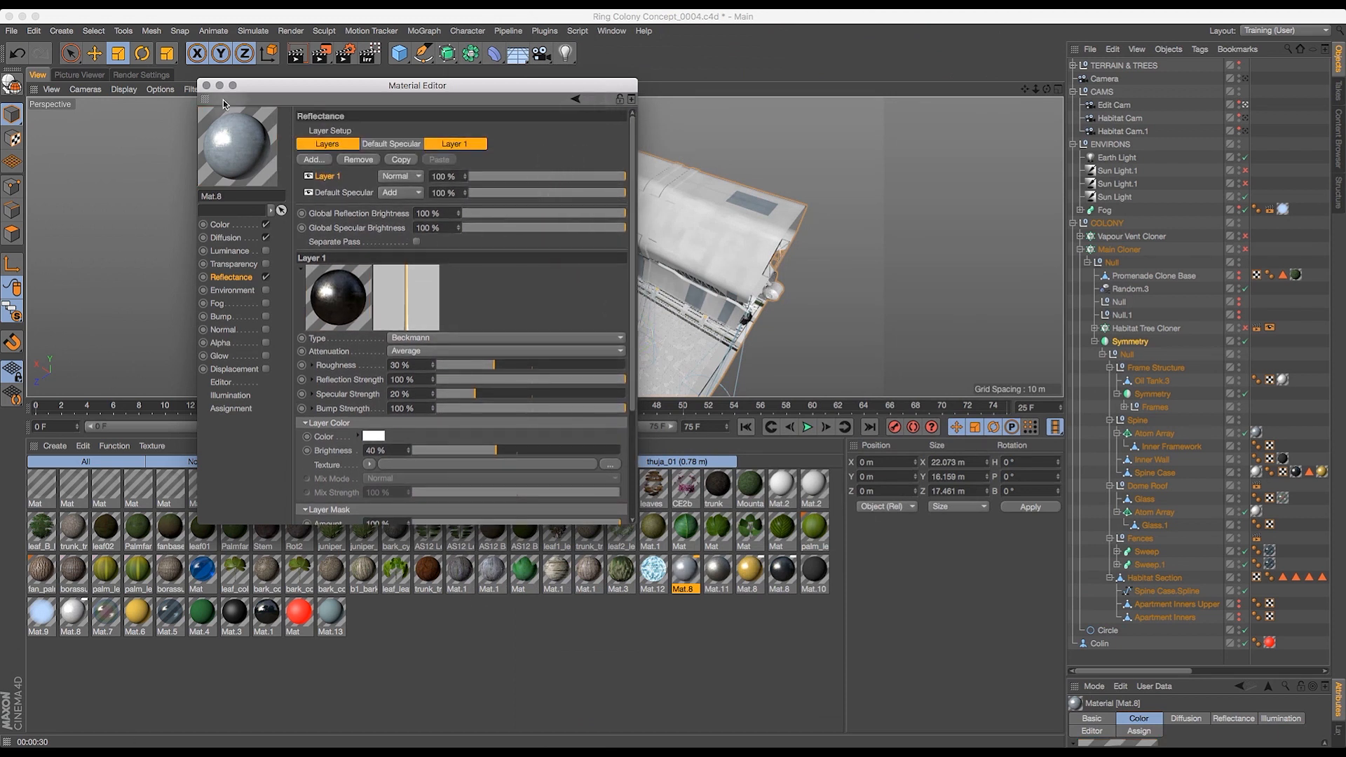
click(207, 86)
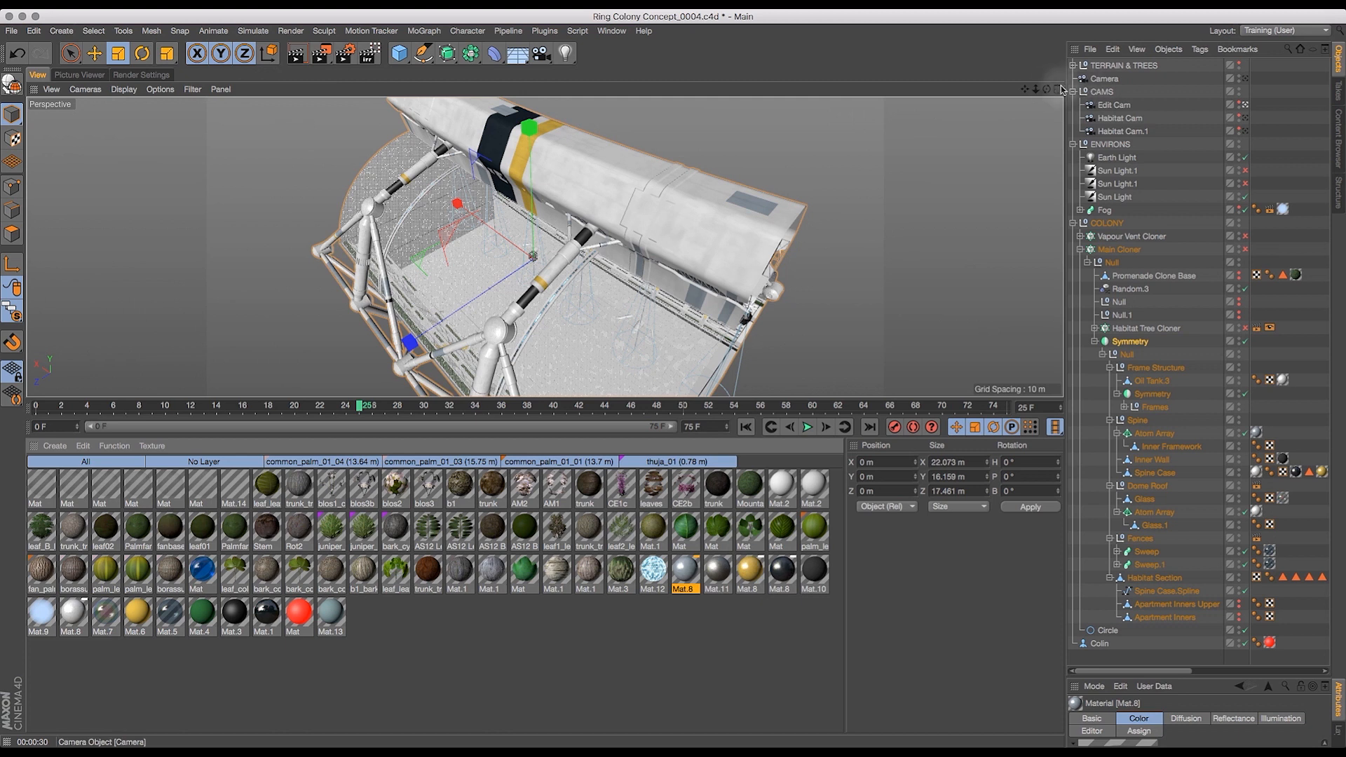
- Enlarge the viewport and render the striped spine hull from its opposite side to check the new texture detail
drag(1036, 92, 1016, 119)
drag(725, 419, 725, 637)
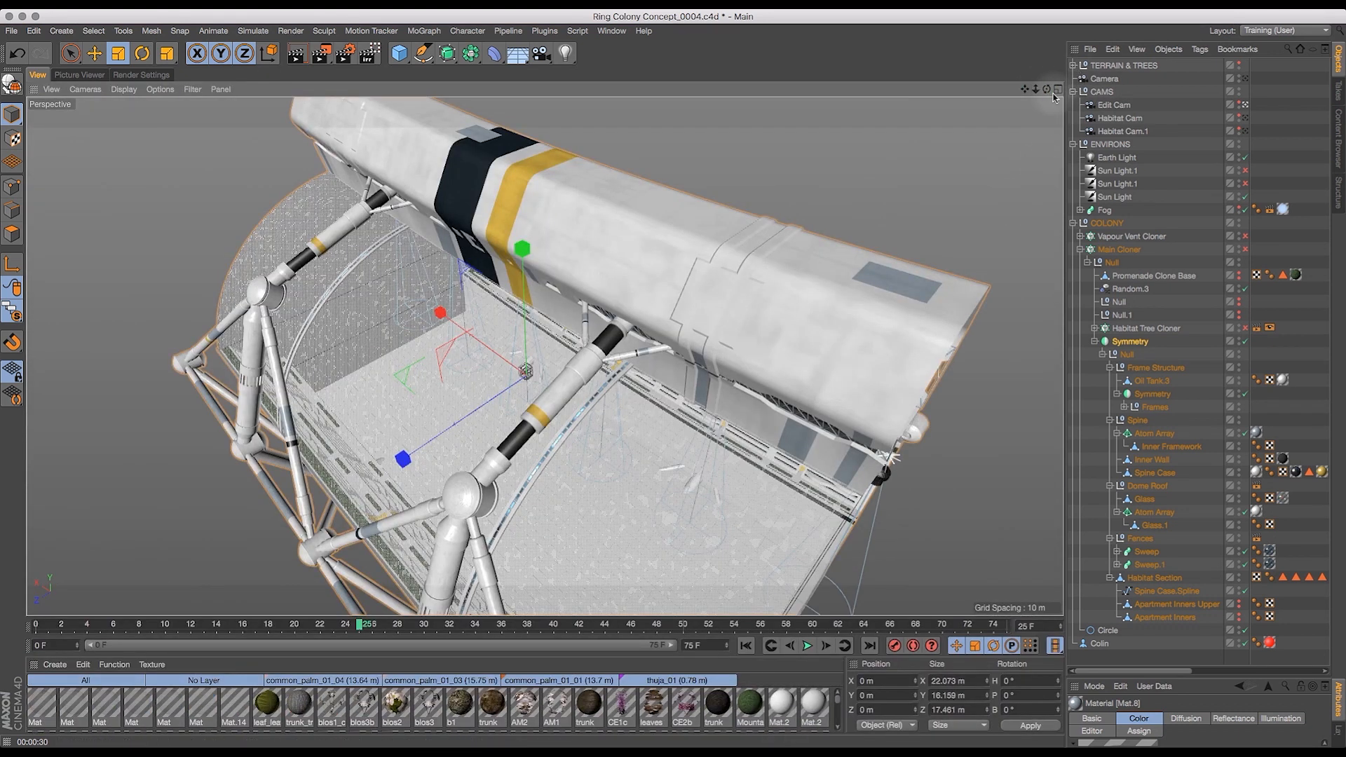
drag(1046, 91, 916, 82)
click(295, 54)
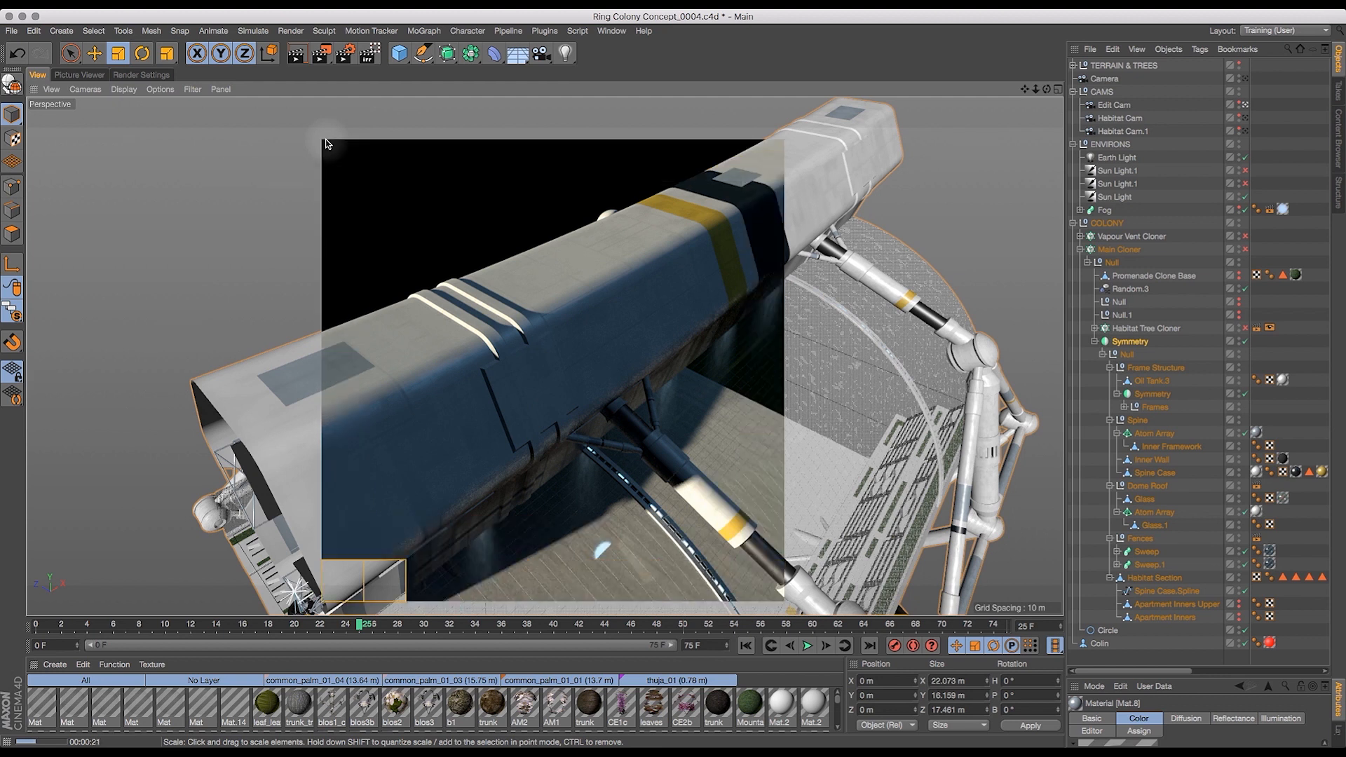
- Render the spine hull from a lower angle that shows its underside and return to the shaded view
click(1046, 91)
drag(1046, 90, 1044, 39)
drag(1047, 90, 934, 95)
click(299, 54)
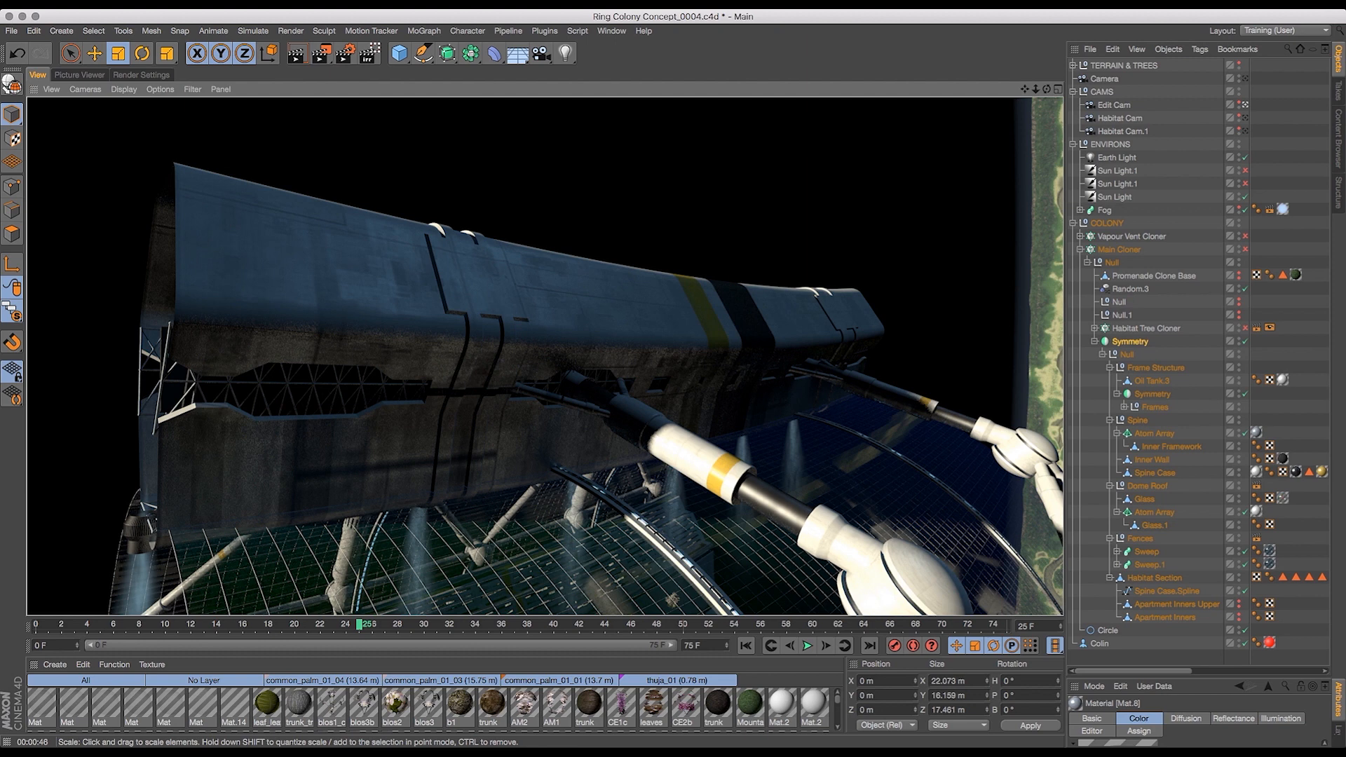
key(a)
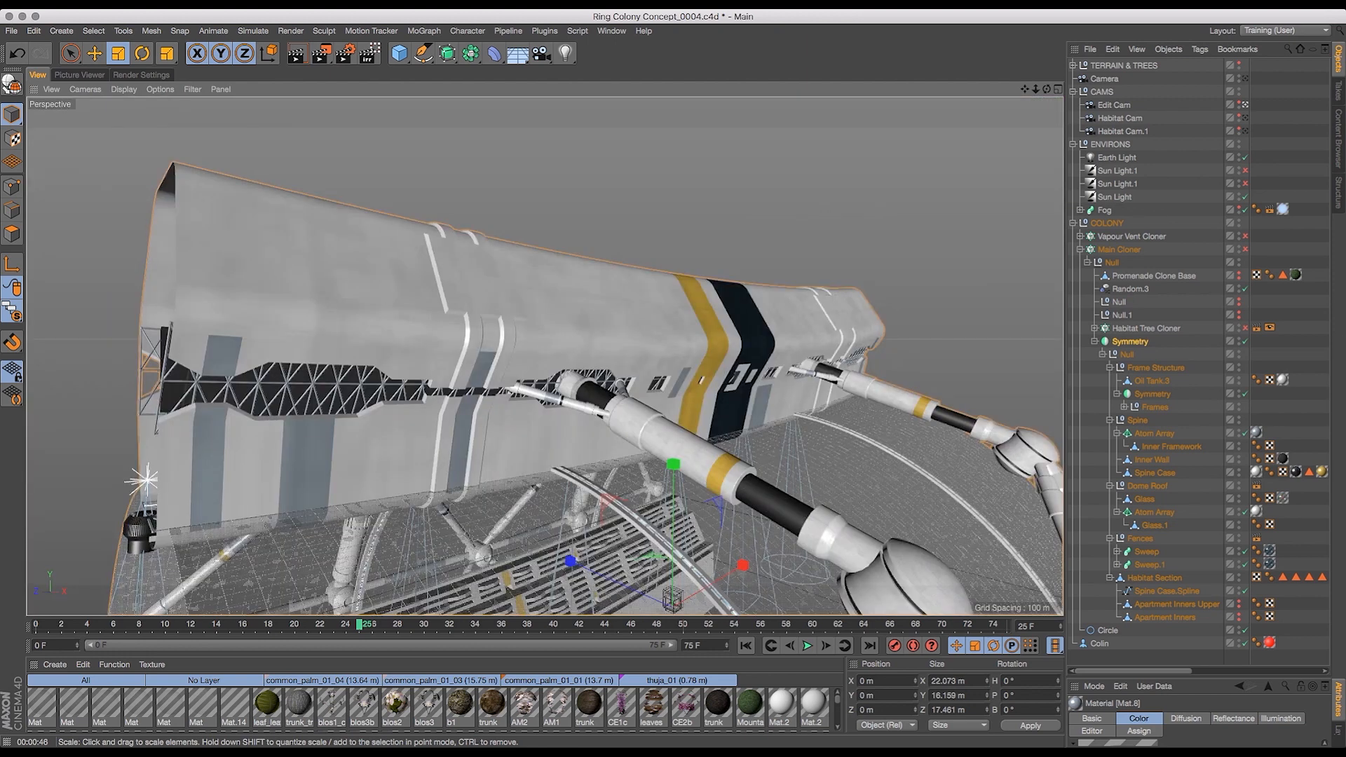
- Enlarge the material manager and enable the white Mat.8's Bump channel with a Noise texture
mouse_move(1047, 89)
mouse_down()
mouse_move(1069, 157)
mouse_move(1030, 60)
mouse_move(1004, 103)
mouse_move(974, 91)
mouse_move(968, 105)
mouse_move(1024, 102)
mouse_up()
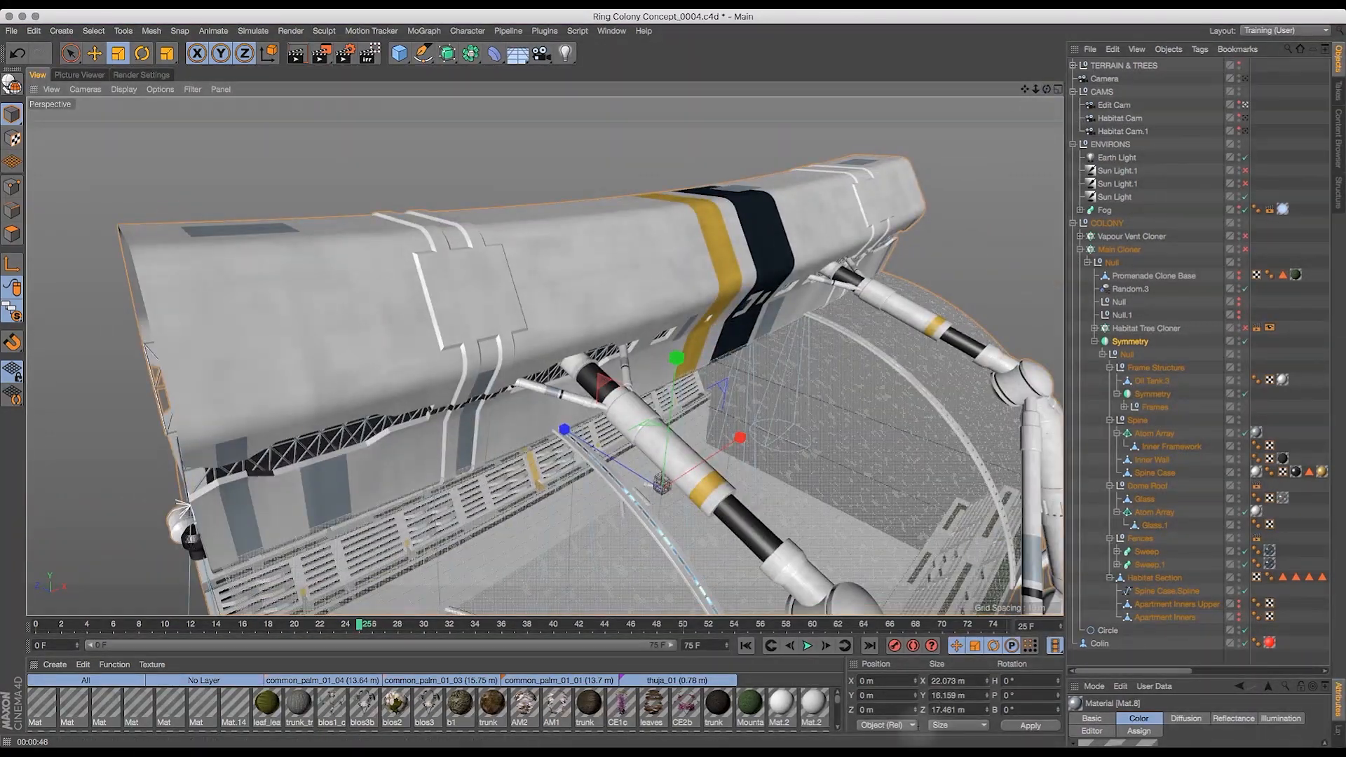
drag(659, 617, 674, 420)
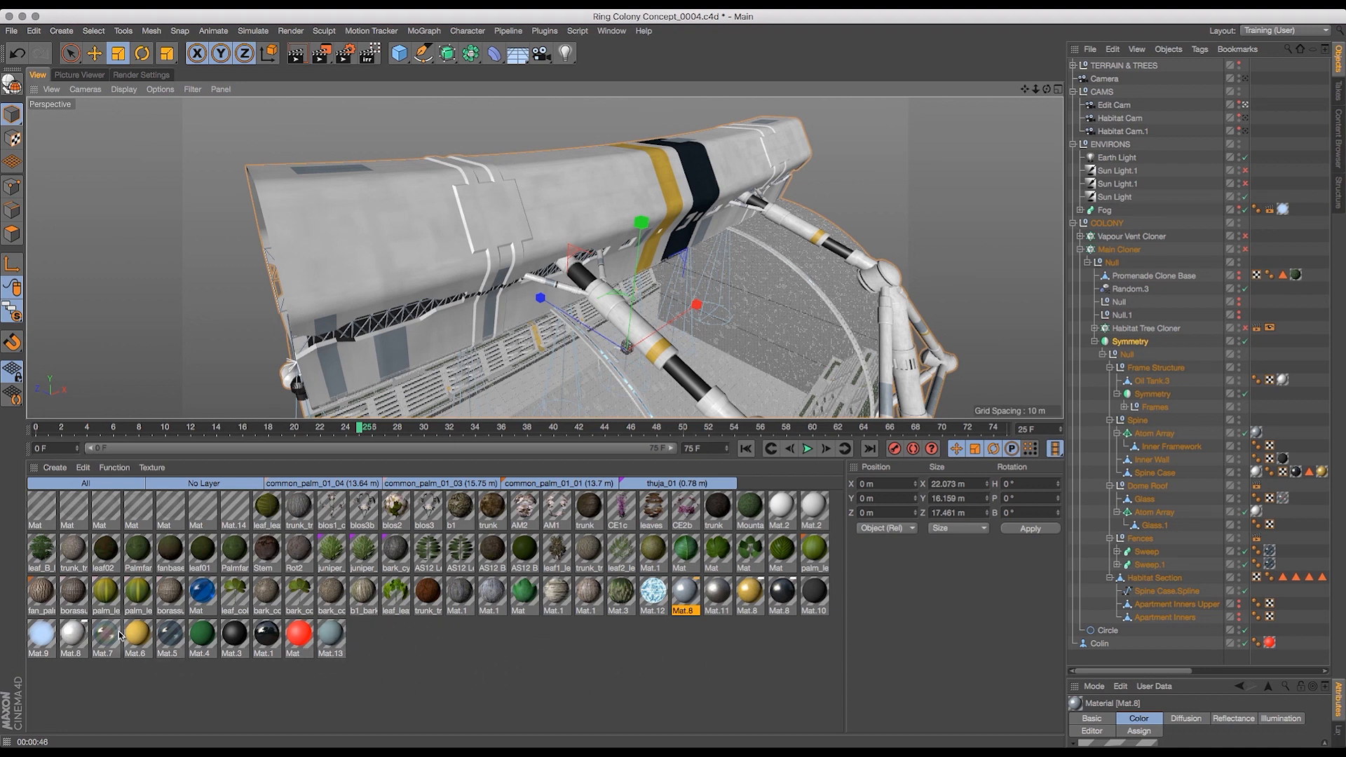
double_click(73, 637)
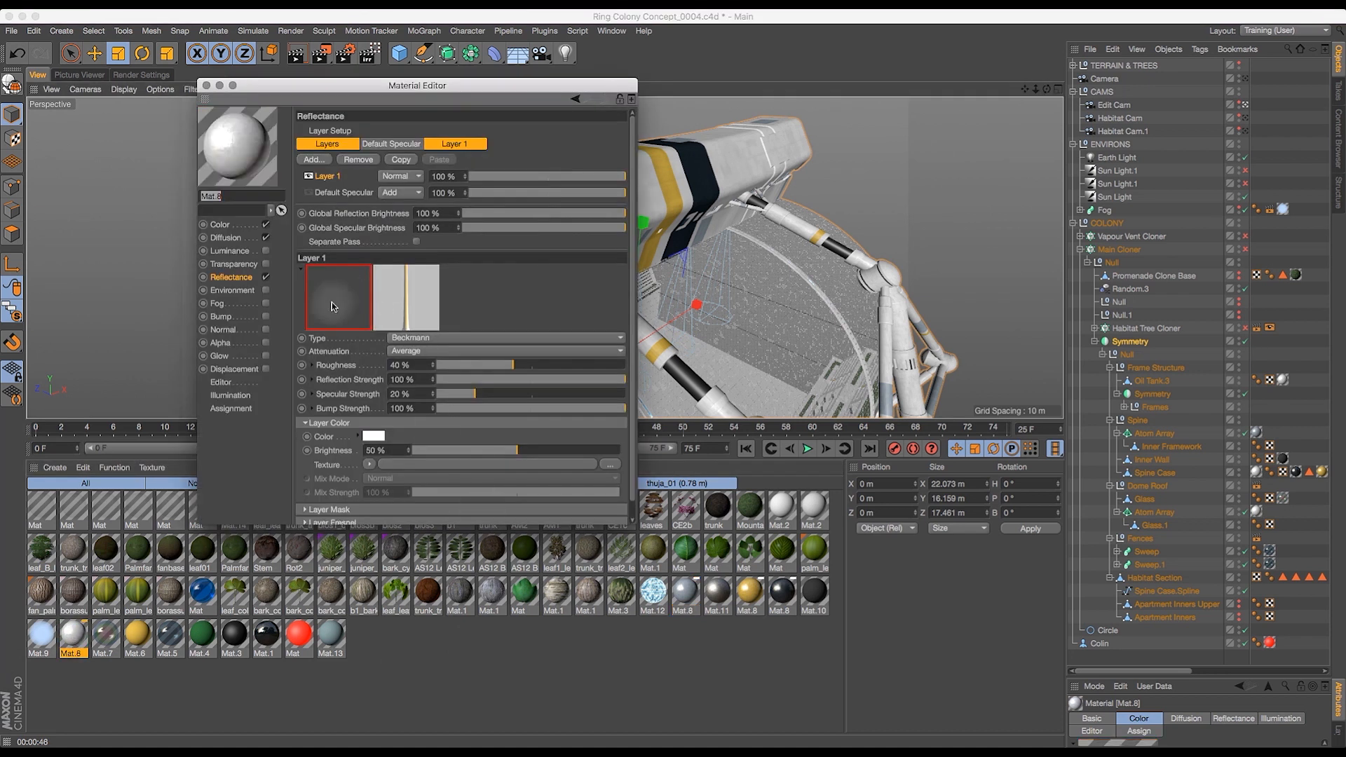
click(221, 317)
click(266, 317)
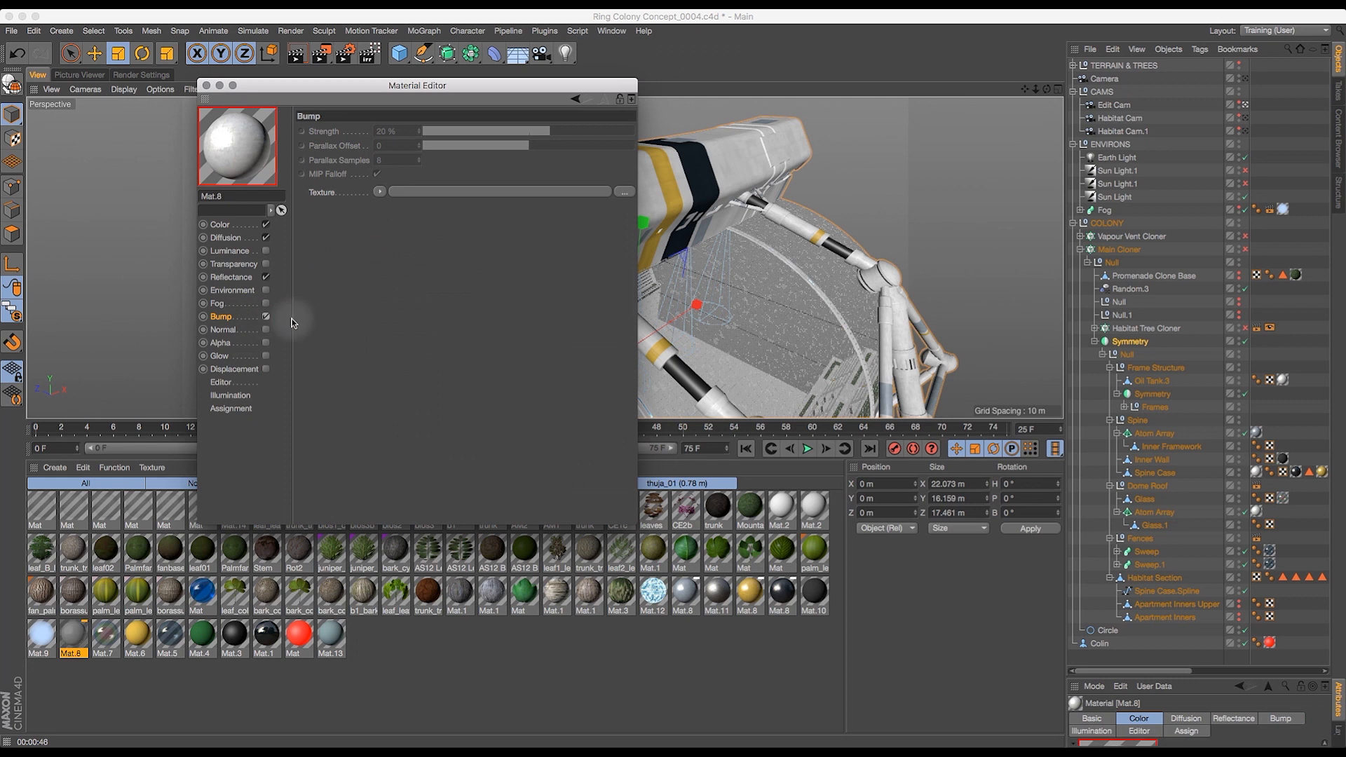
click(378, 192)
click(394, 379)
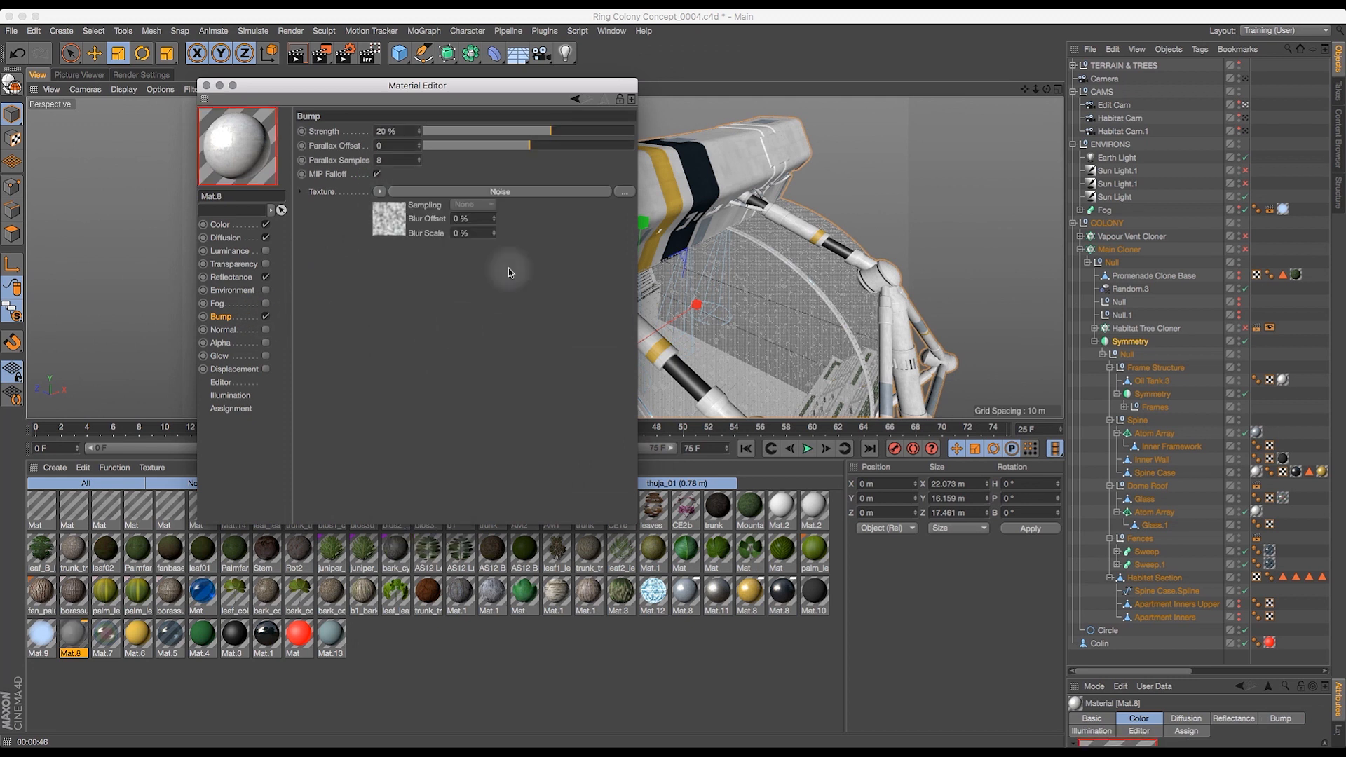
- Try Box Noise as the noise type of the white Mat.8's bump shader and replace it with VL Noise
click(509, 191)
click(463, 264)
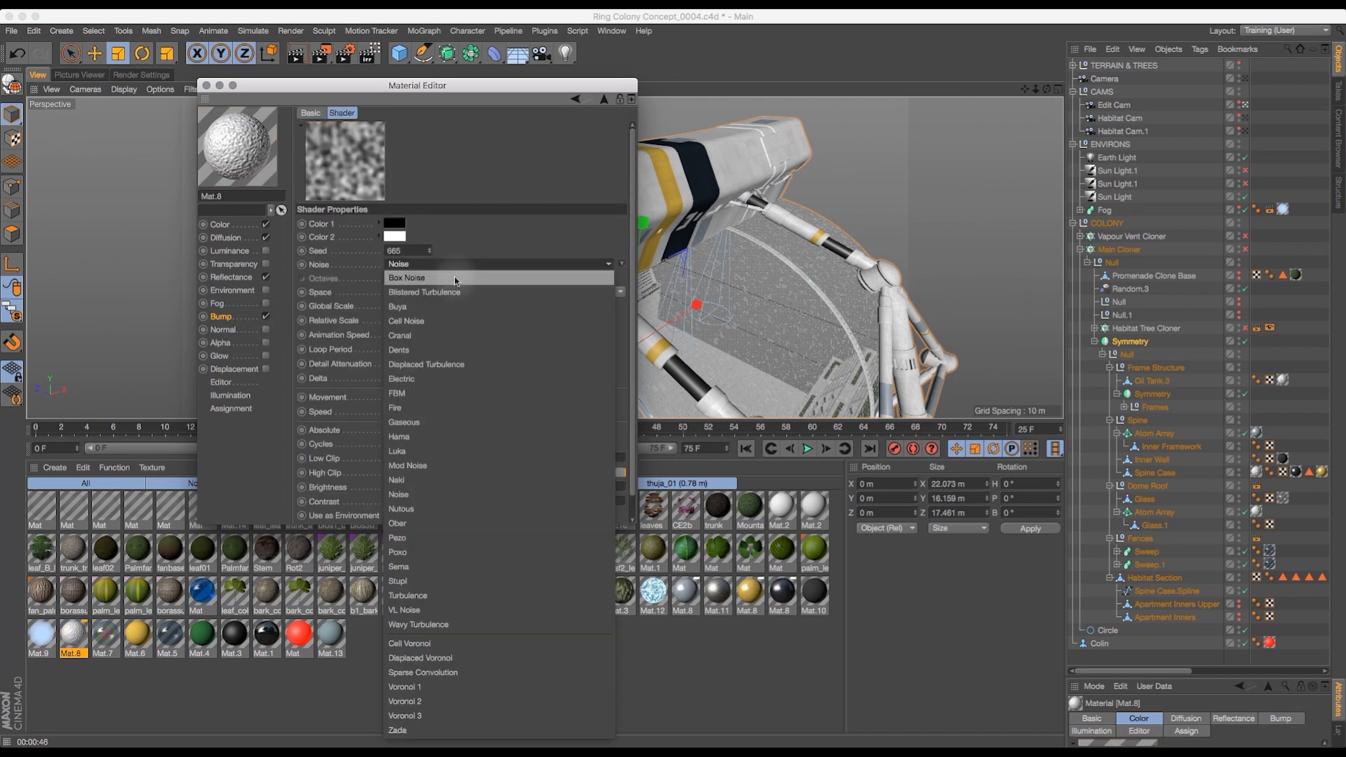
click(452, 279)
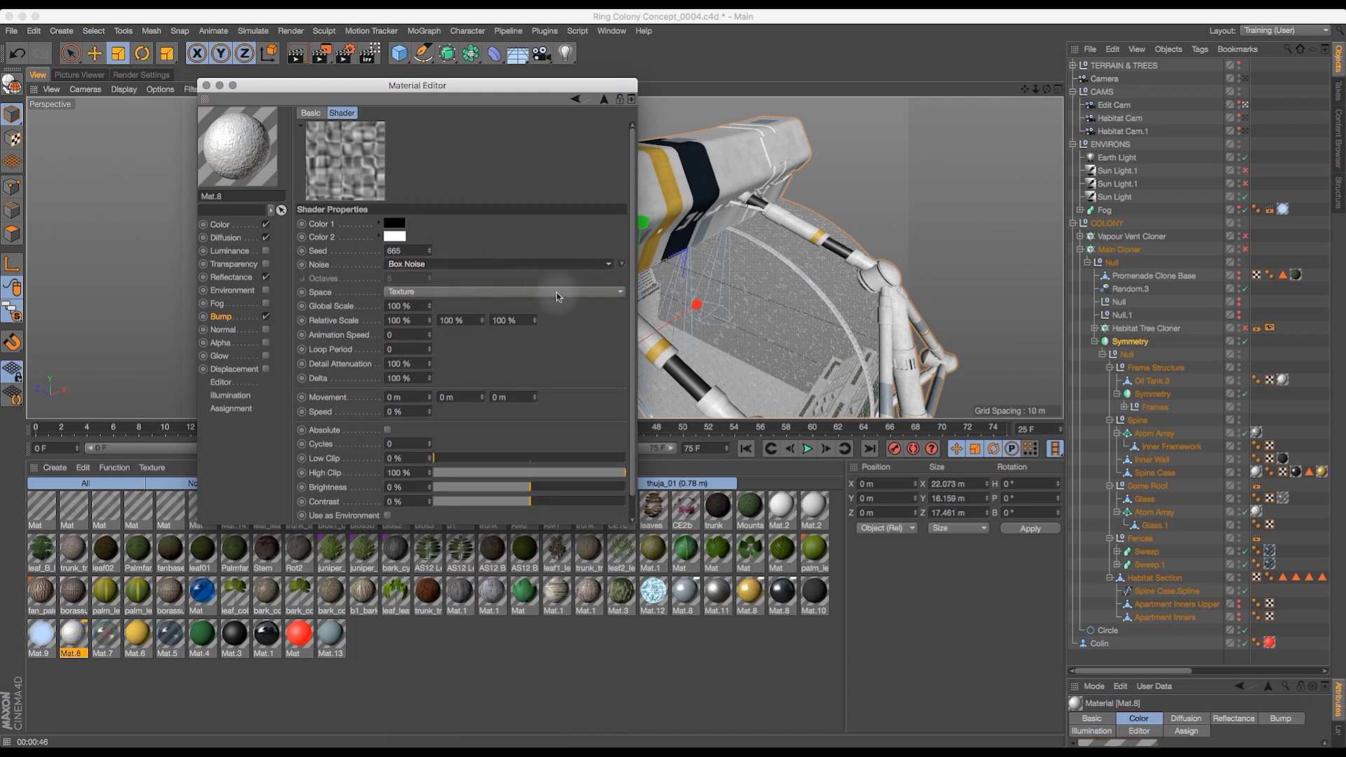
click(443, 267)
click(441, 612)
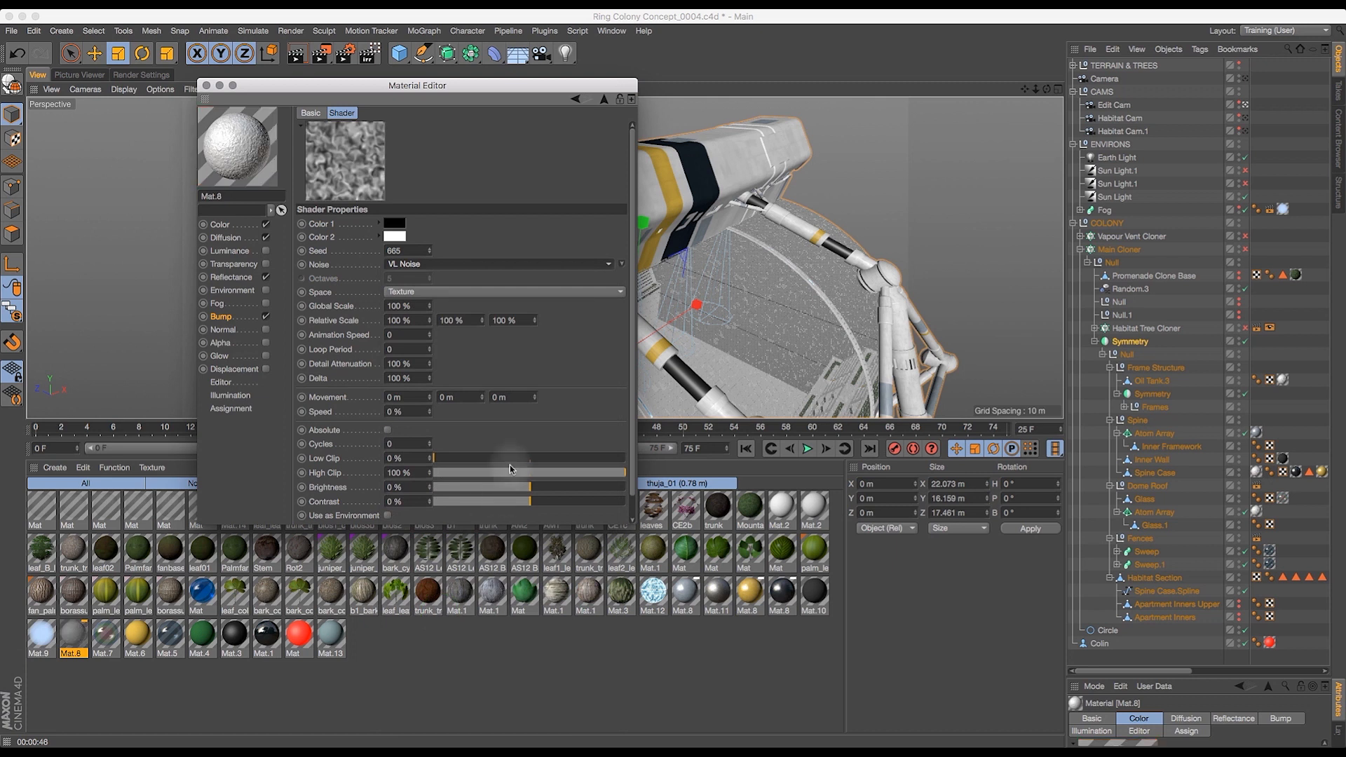
- Set Mat.8's bump noise type to Box Noise and render the spine hull from slightly above
click(456, 265)
click(441, 278)
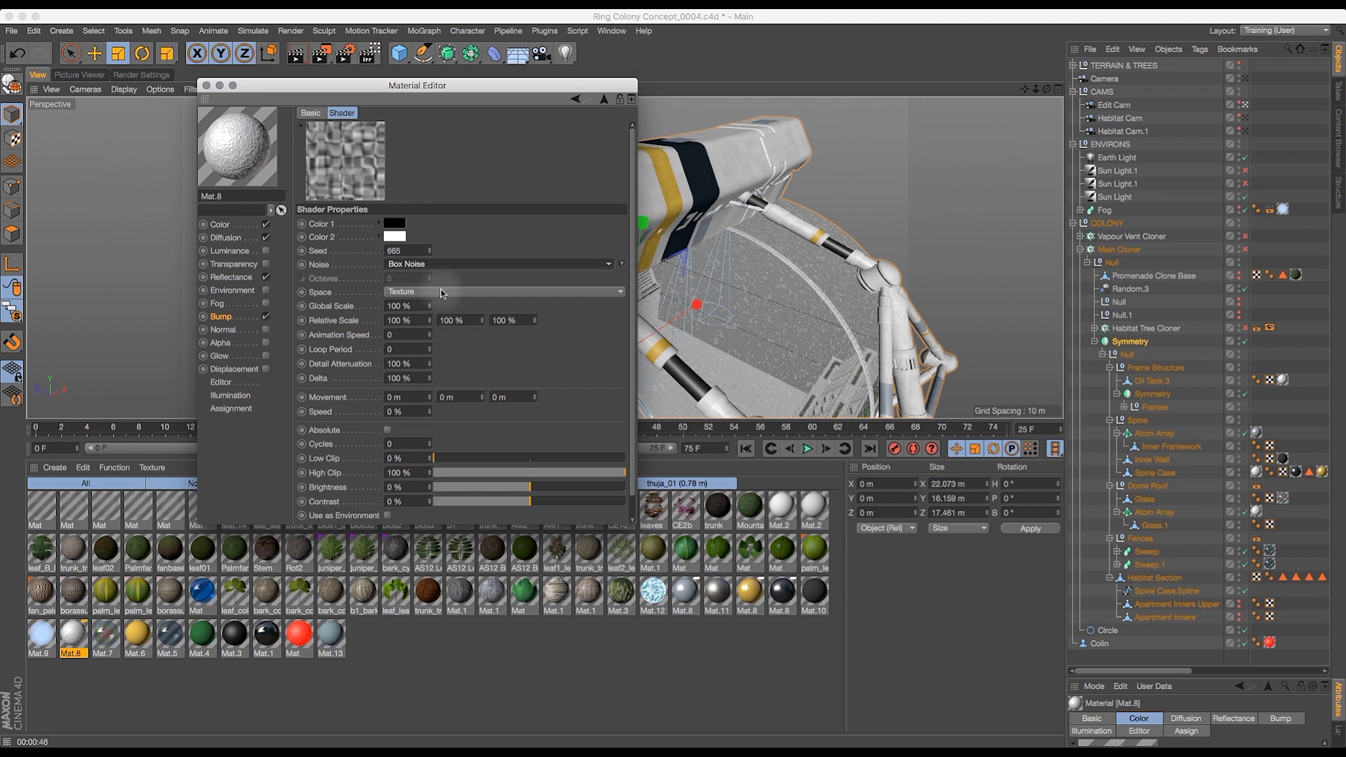
click(220, 316)
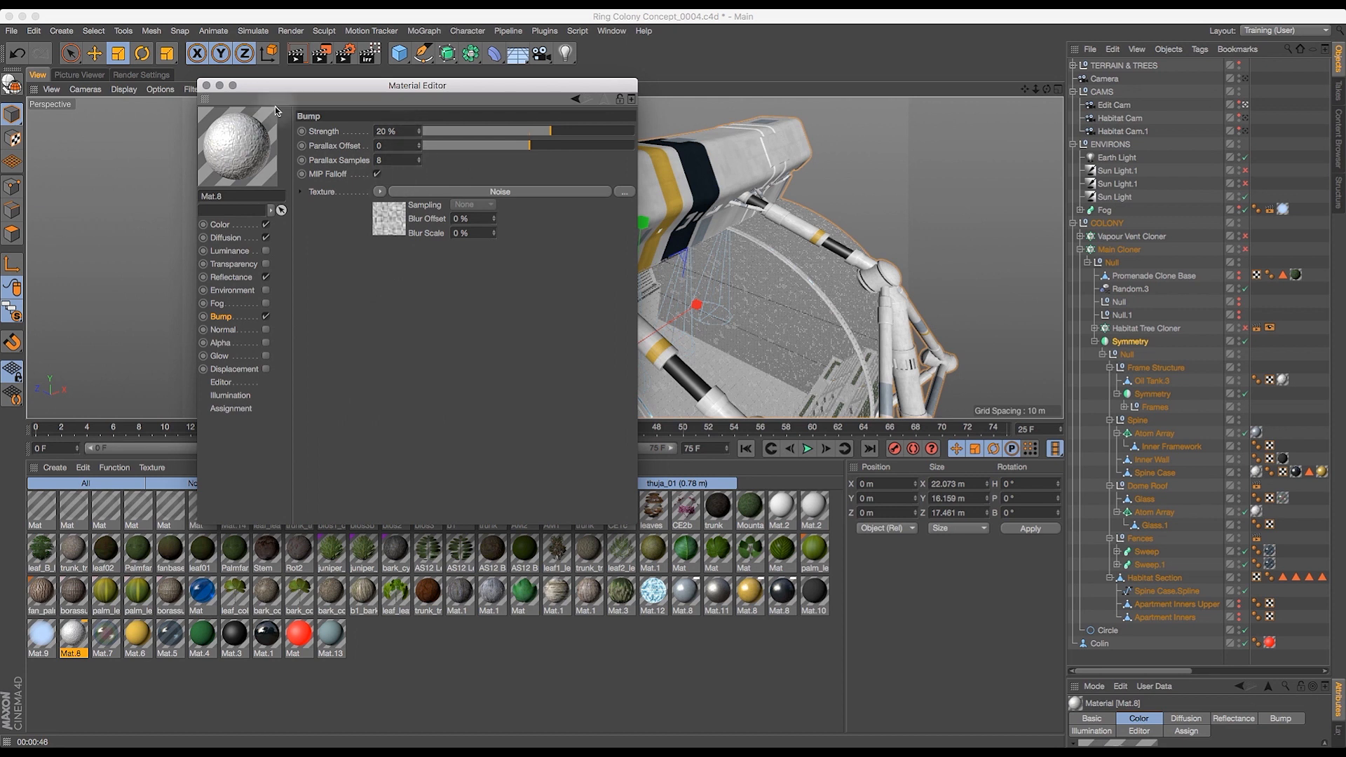
click(204, 86)
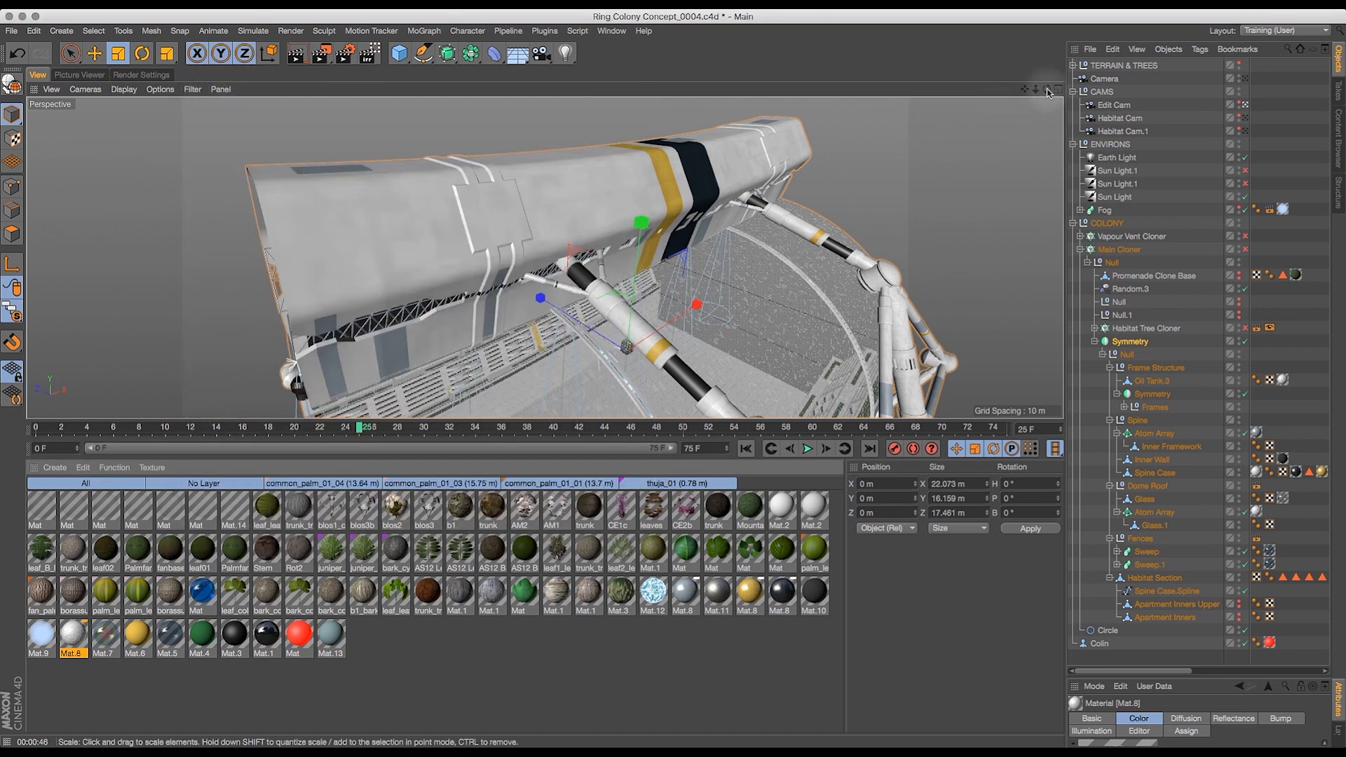
drag(1024, 89, 1018, 112)
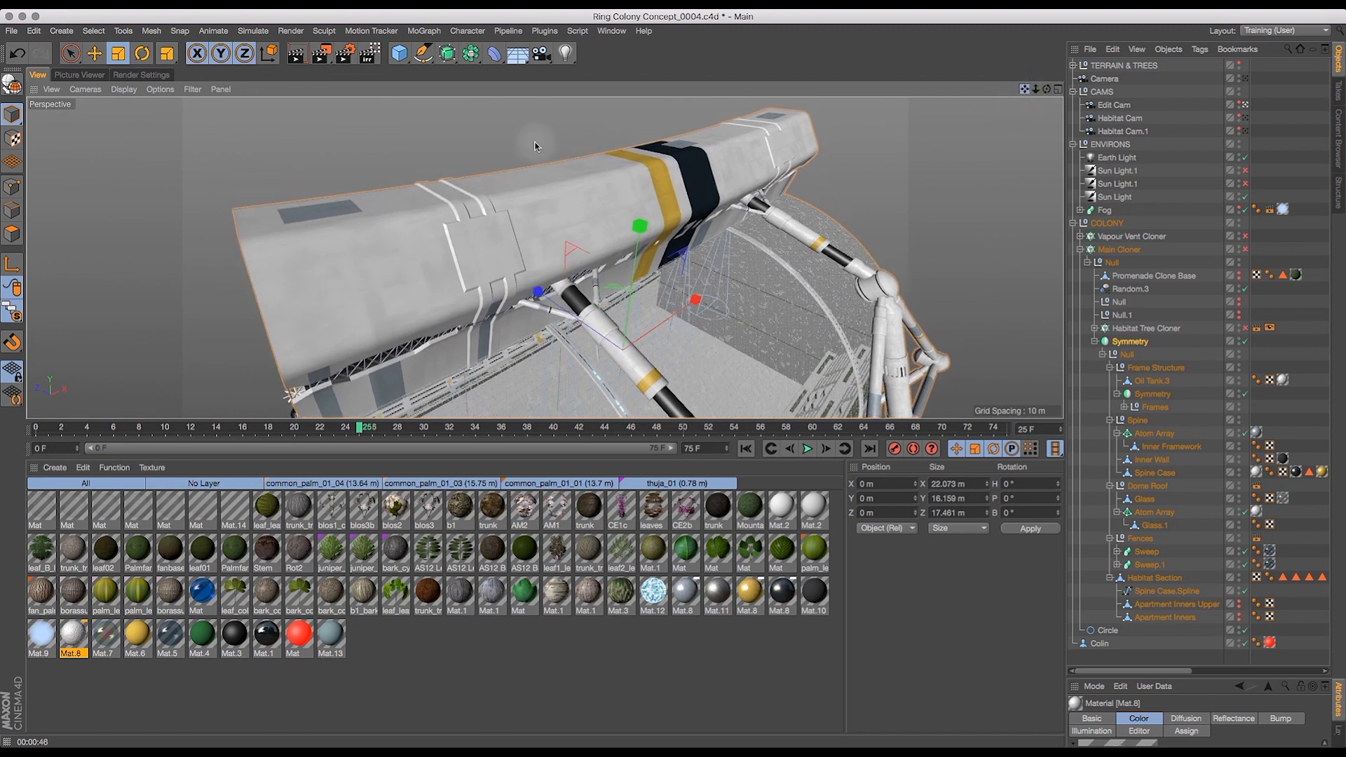
click(297, 53)
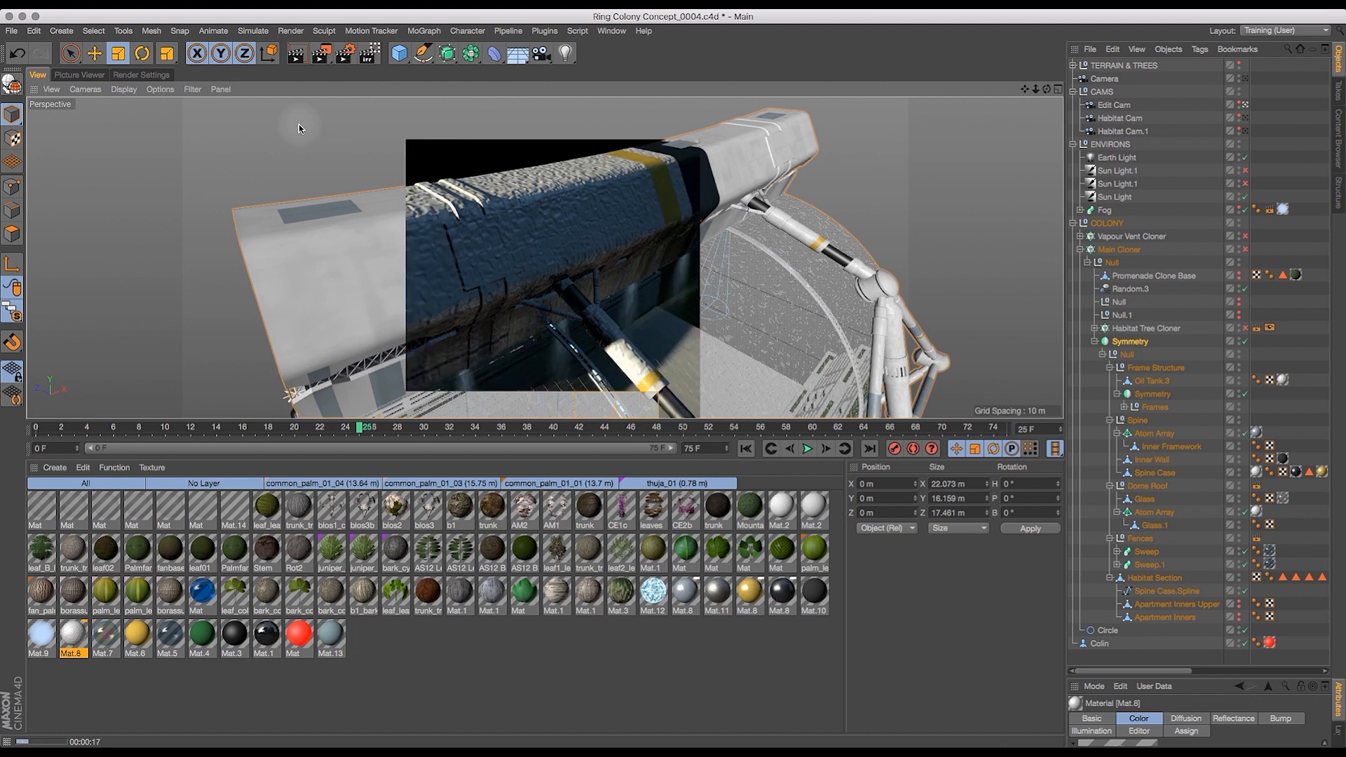
- Set the global scale of Mat.8's bump Noise shader to 400%
double_click(73, 636)
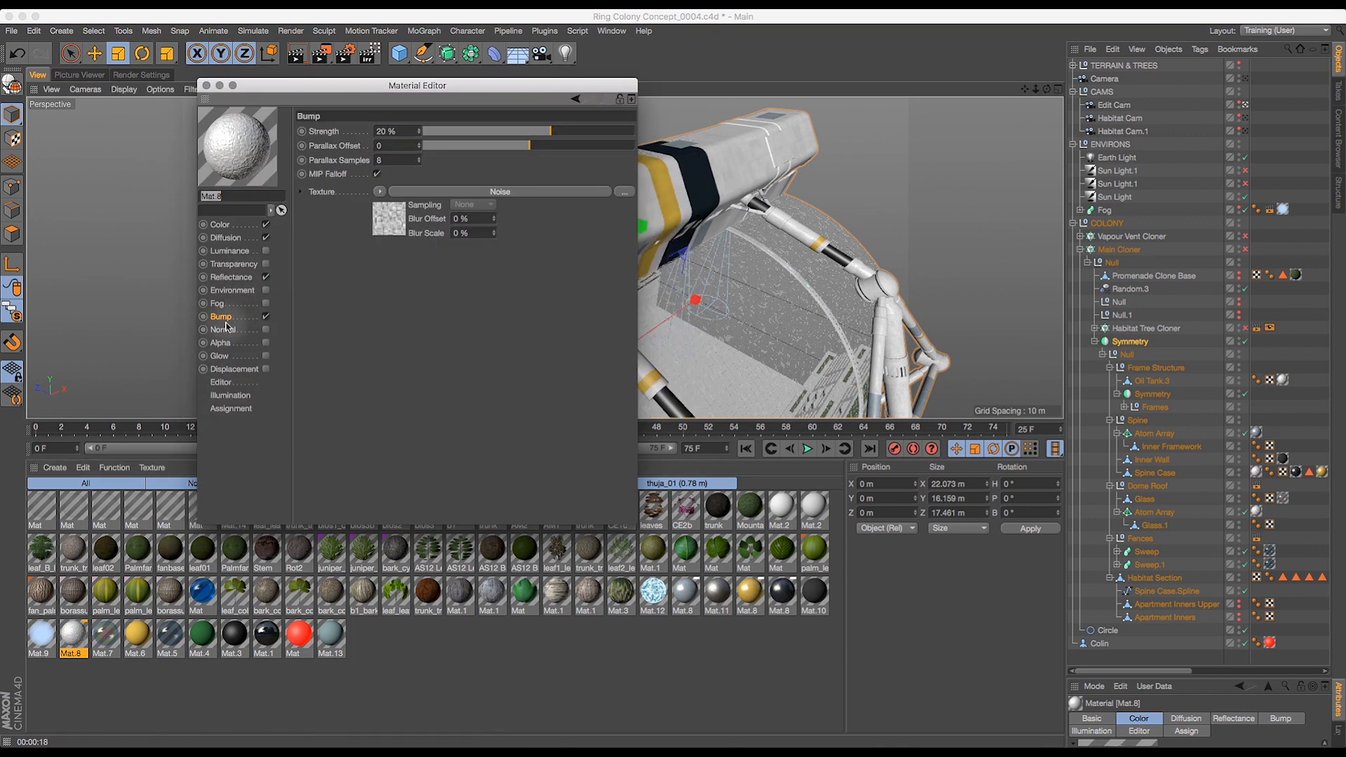
click(500, 191)
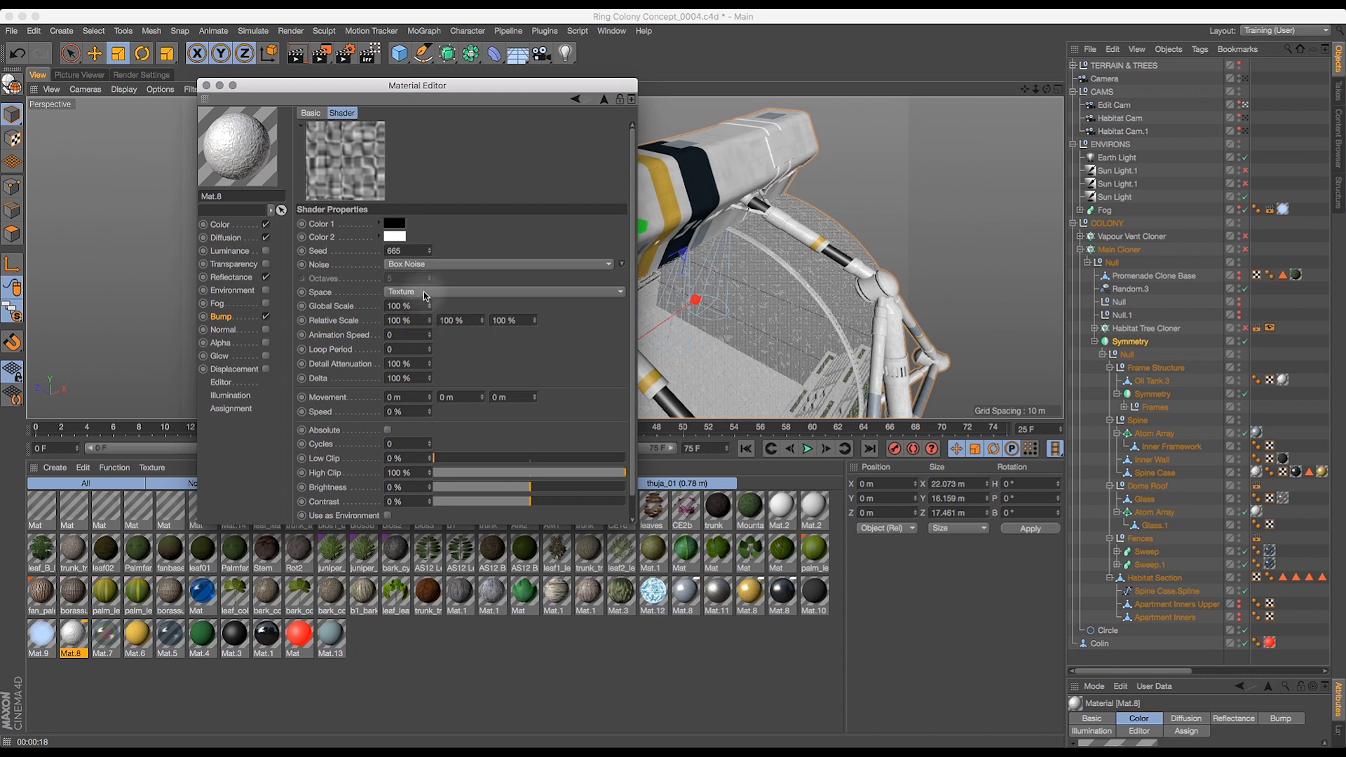
click(401, 306)
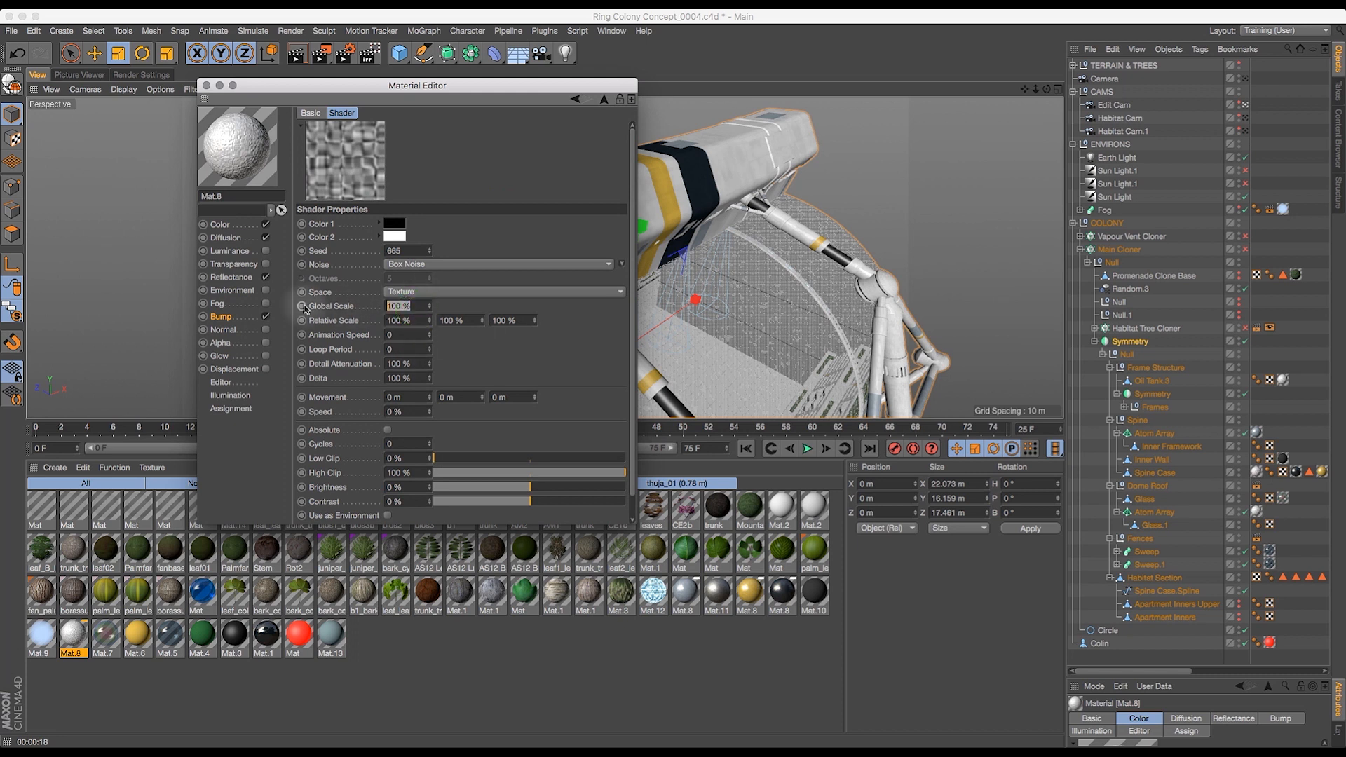
text(400)
key(Return)
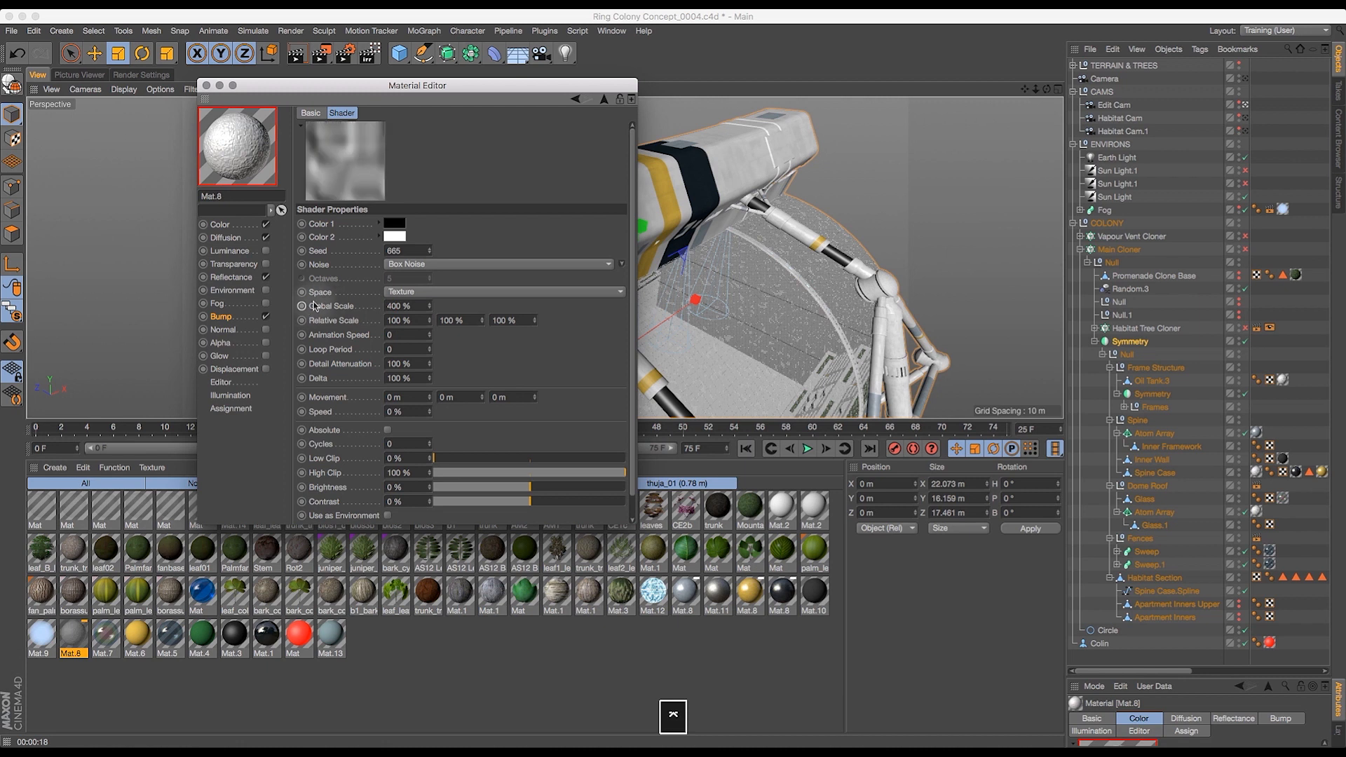
- Lower Mat.8's bump strength to 5% and close the material's settings
click(214, 318)
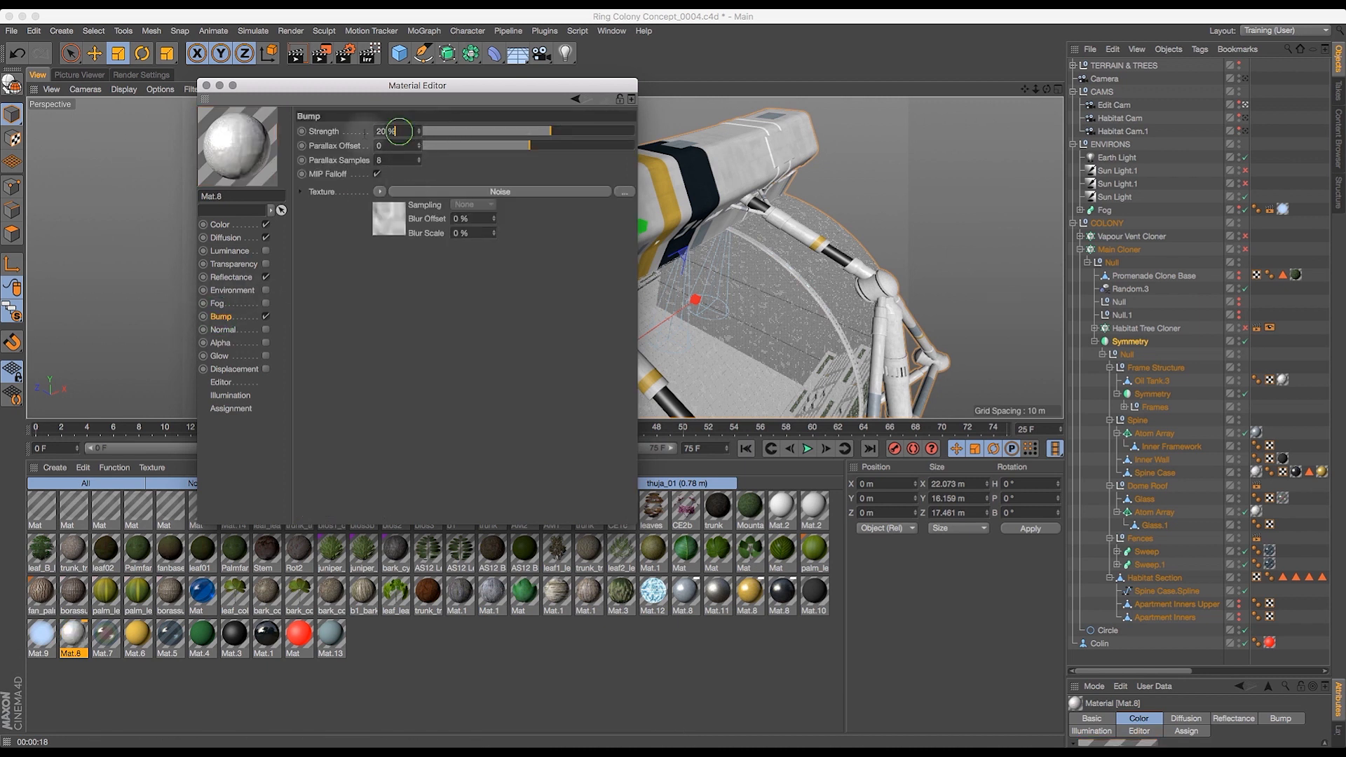
text(5)
key(Return)
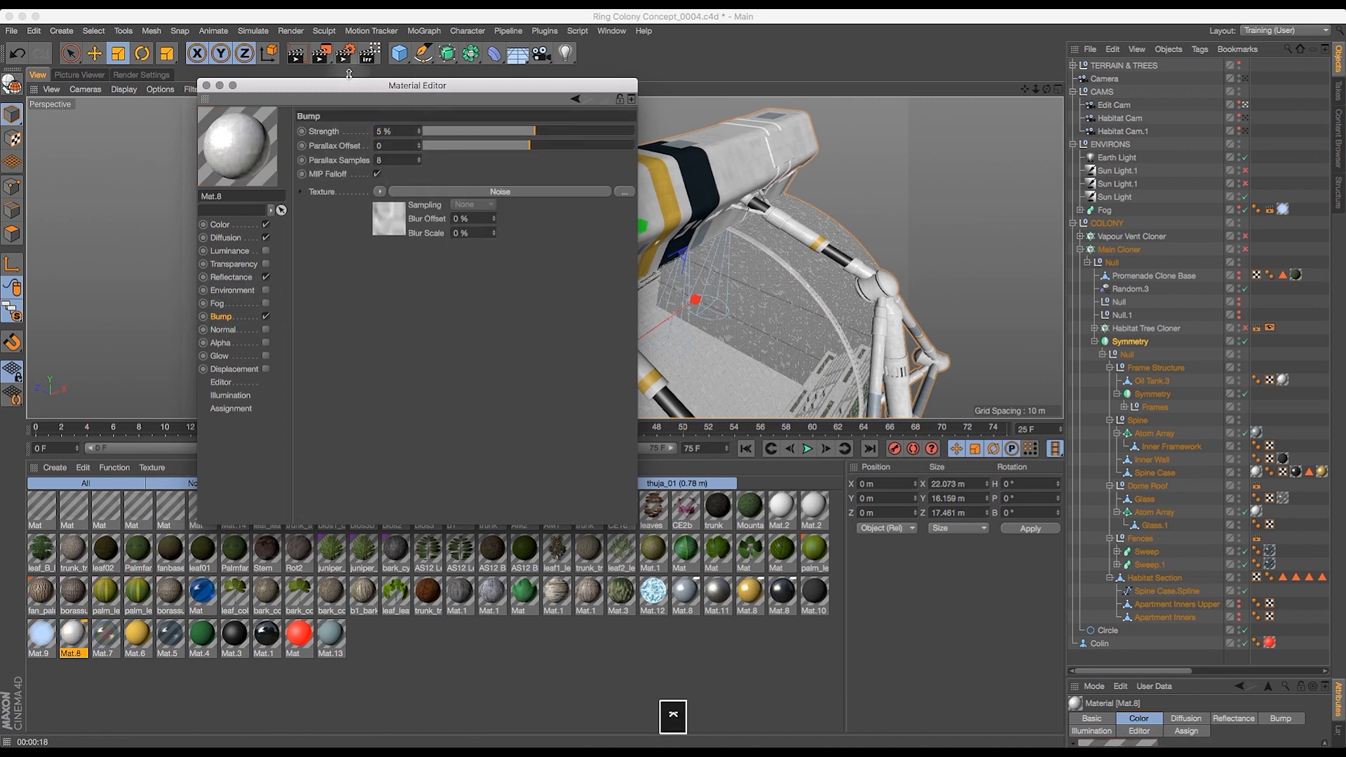
click(206, 85)
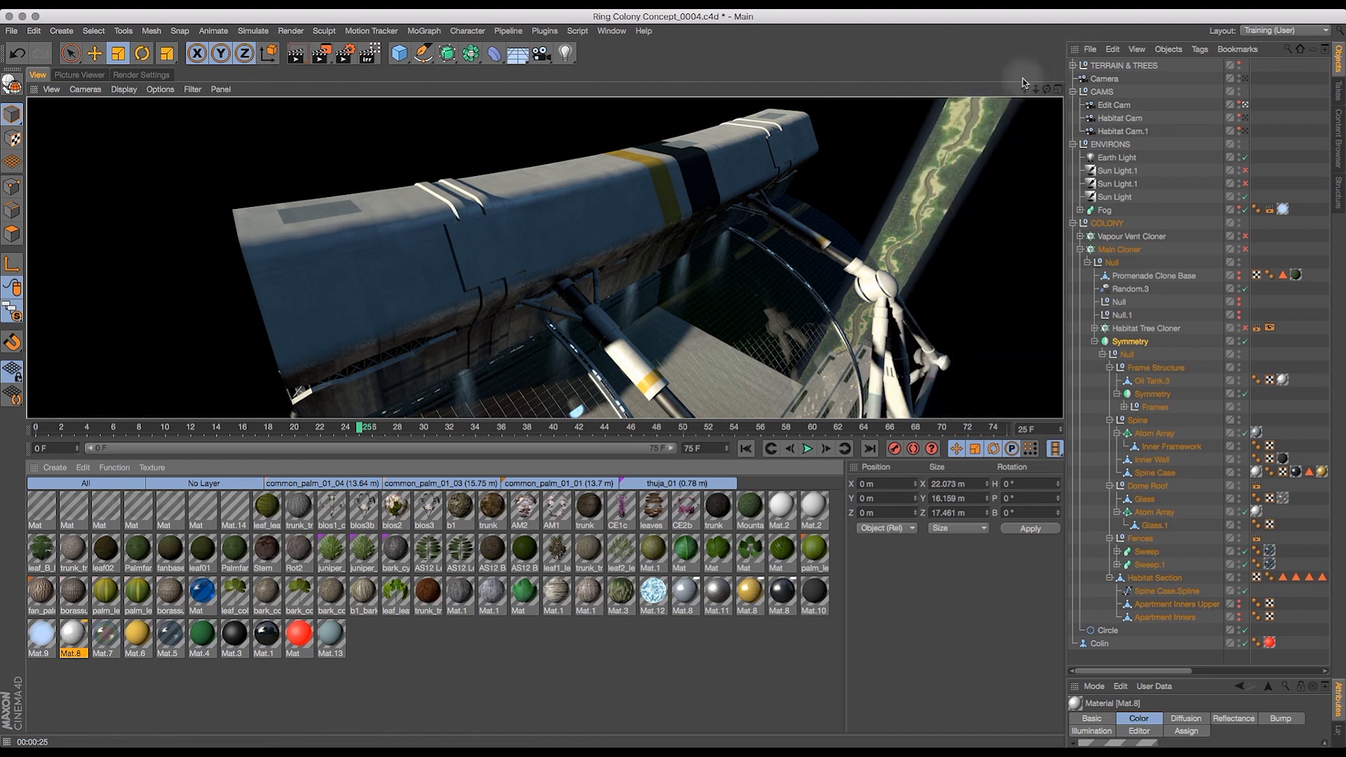
- Render the spine hull from its opposite side, enlarge the viewport, and render the underside with its struts and terraces
mouse_move(1073, 89)
mouse_down()
mouse_move(1221, 69)
mouse_move(1200, 66)
mouse_move(1202, 87)
mouse_move(932, 105)
mouse_up()
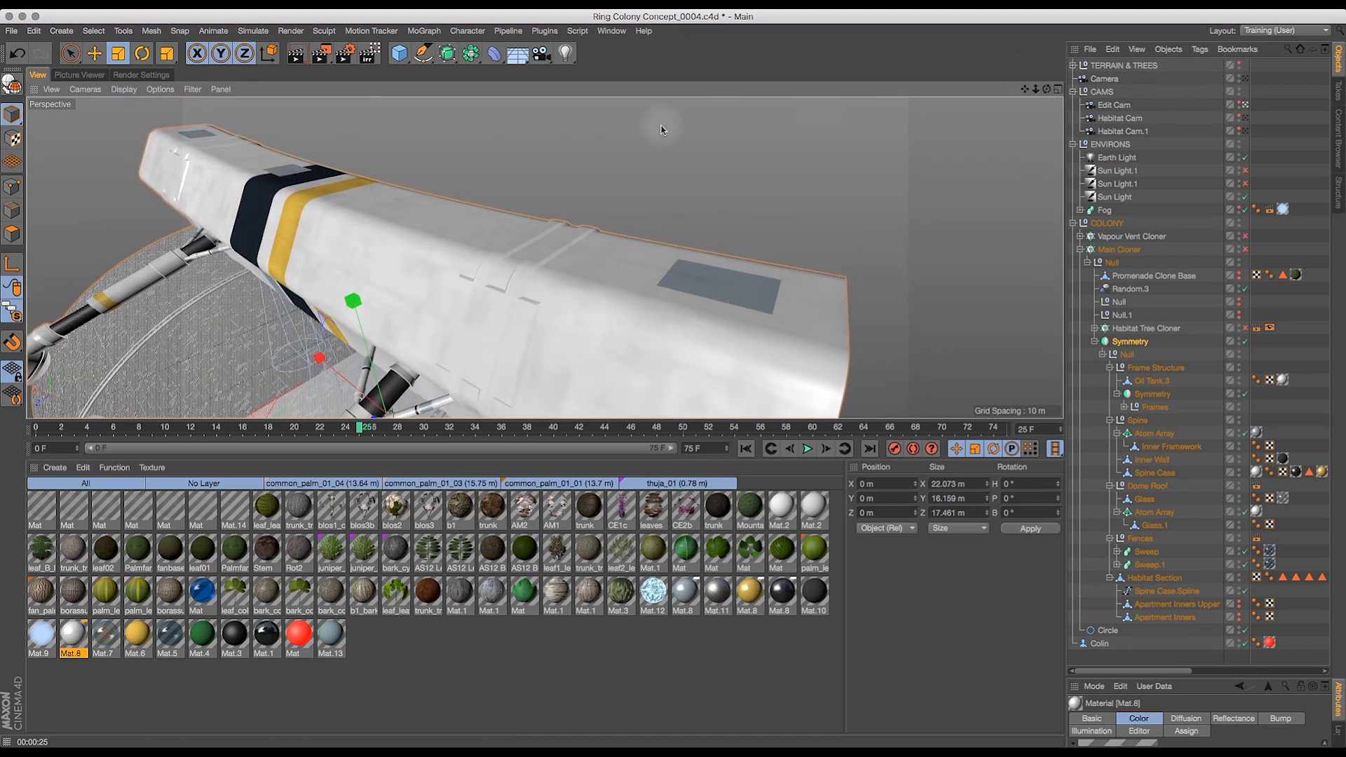
click(297, 54)
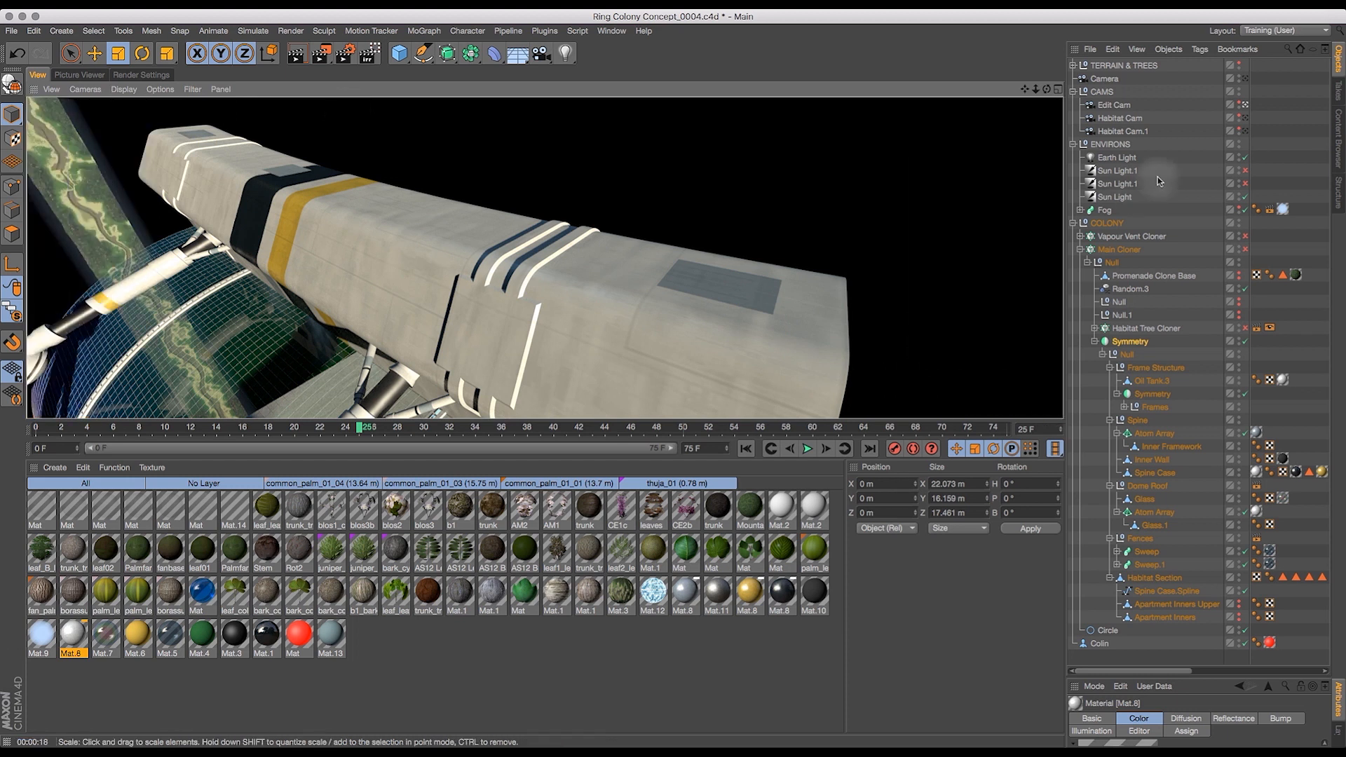
drag(1024, 89, 1091, 28)
drag(1035, 89, 1024, 37)
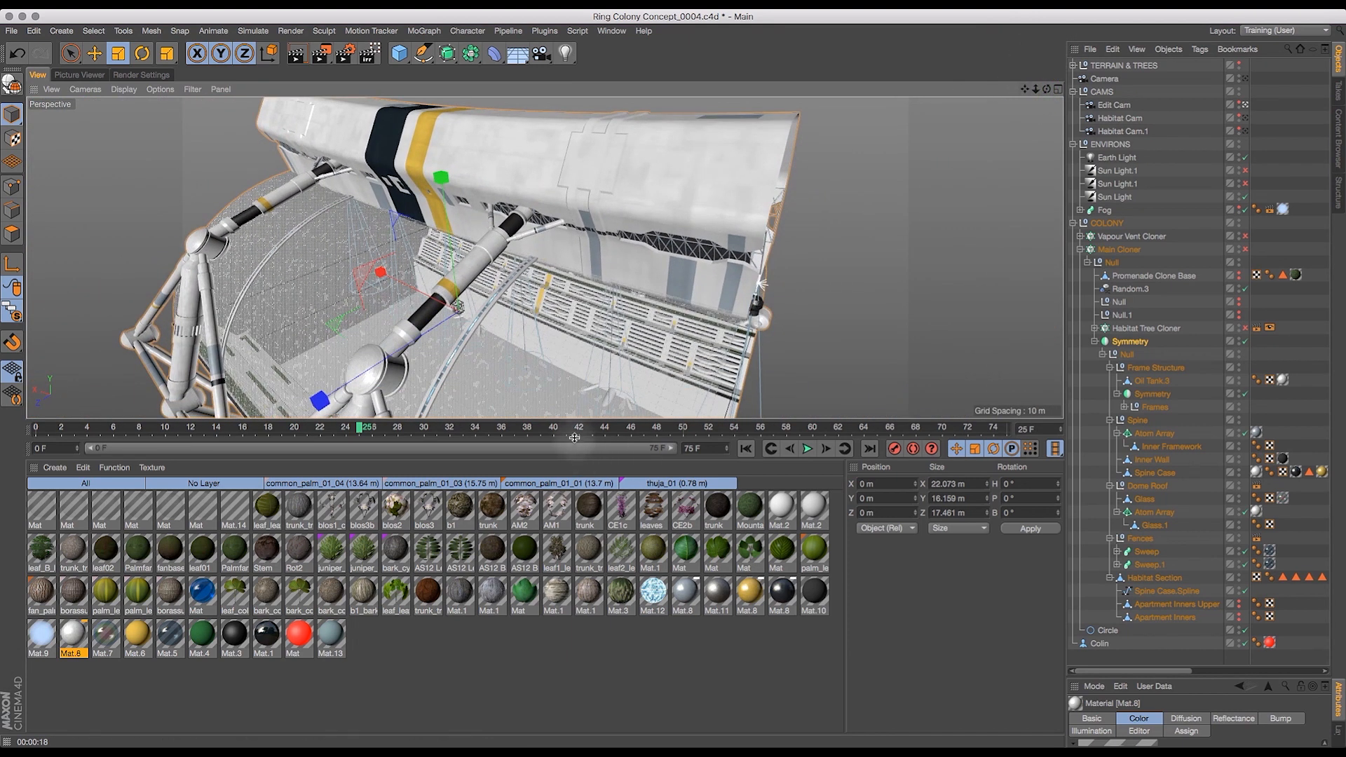
drag(574, 438, 574, 635)
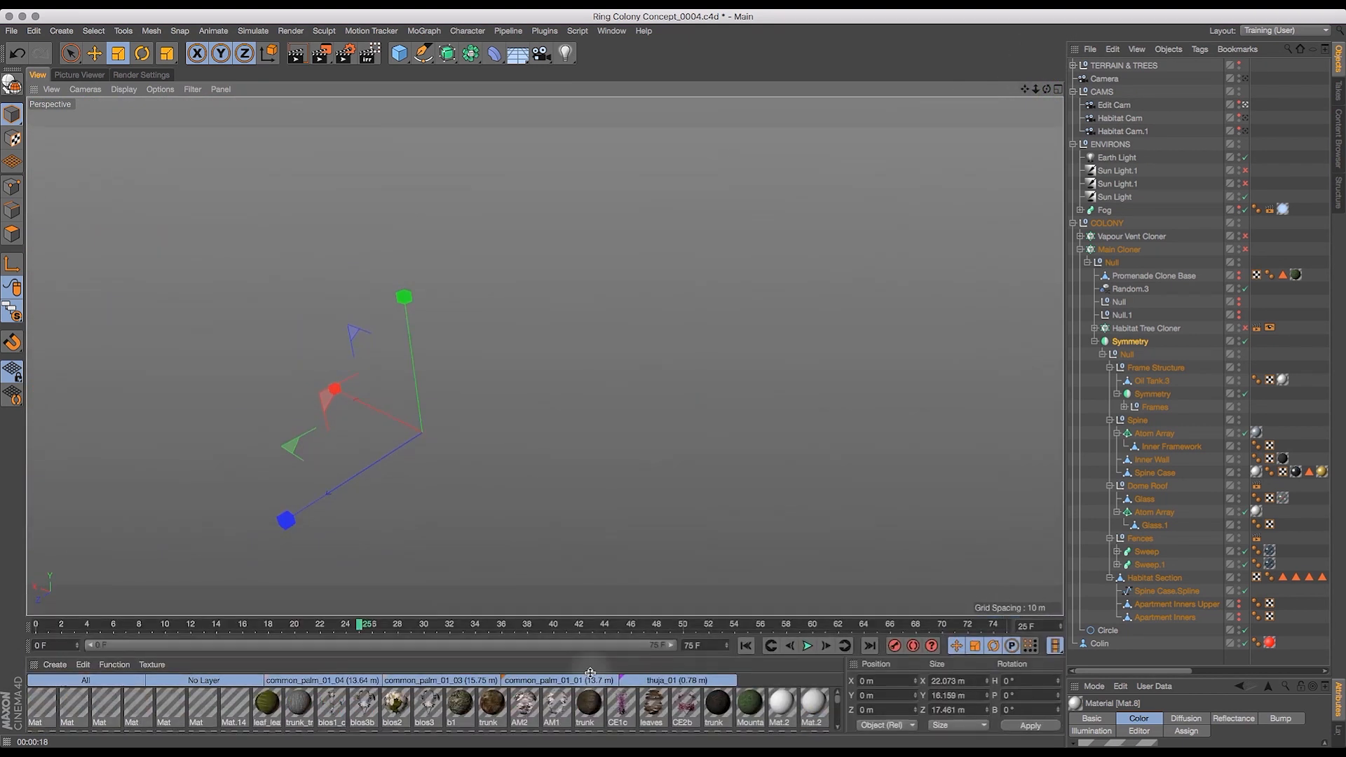
drag(1025, 89, 1083, 29)
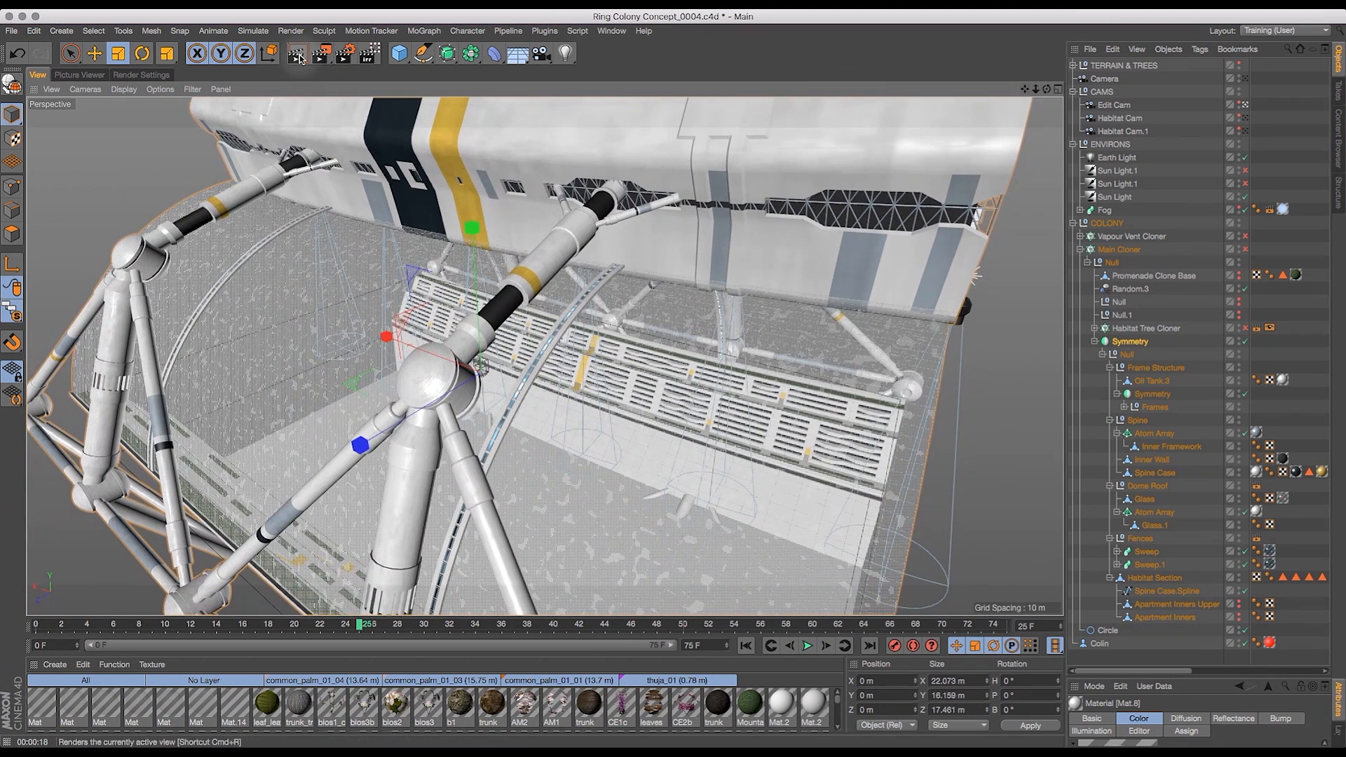
click(298, 56)
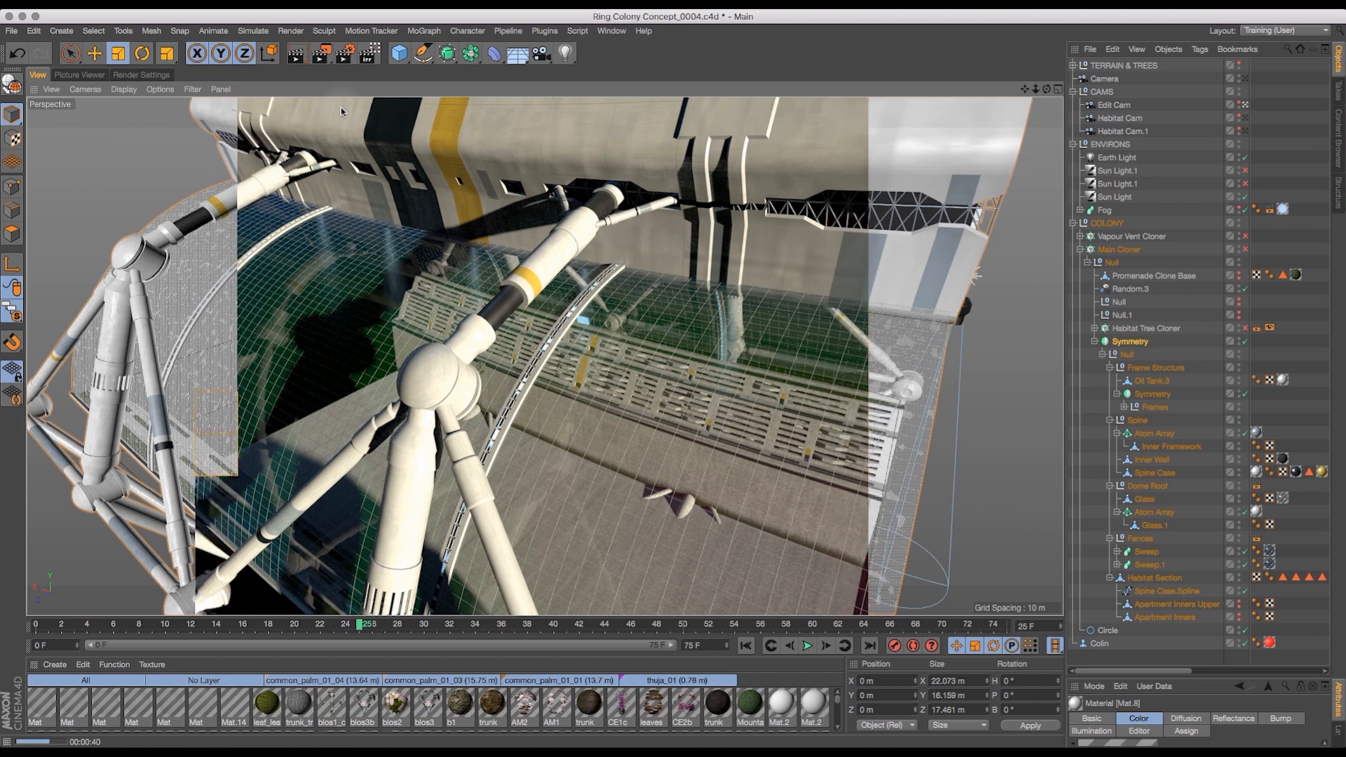
key(Escape)
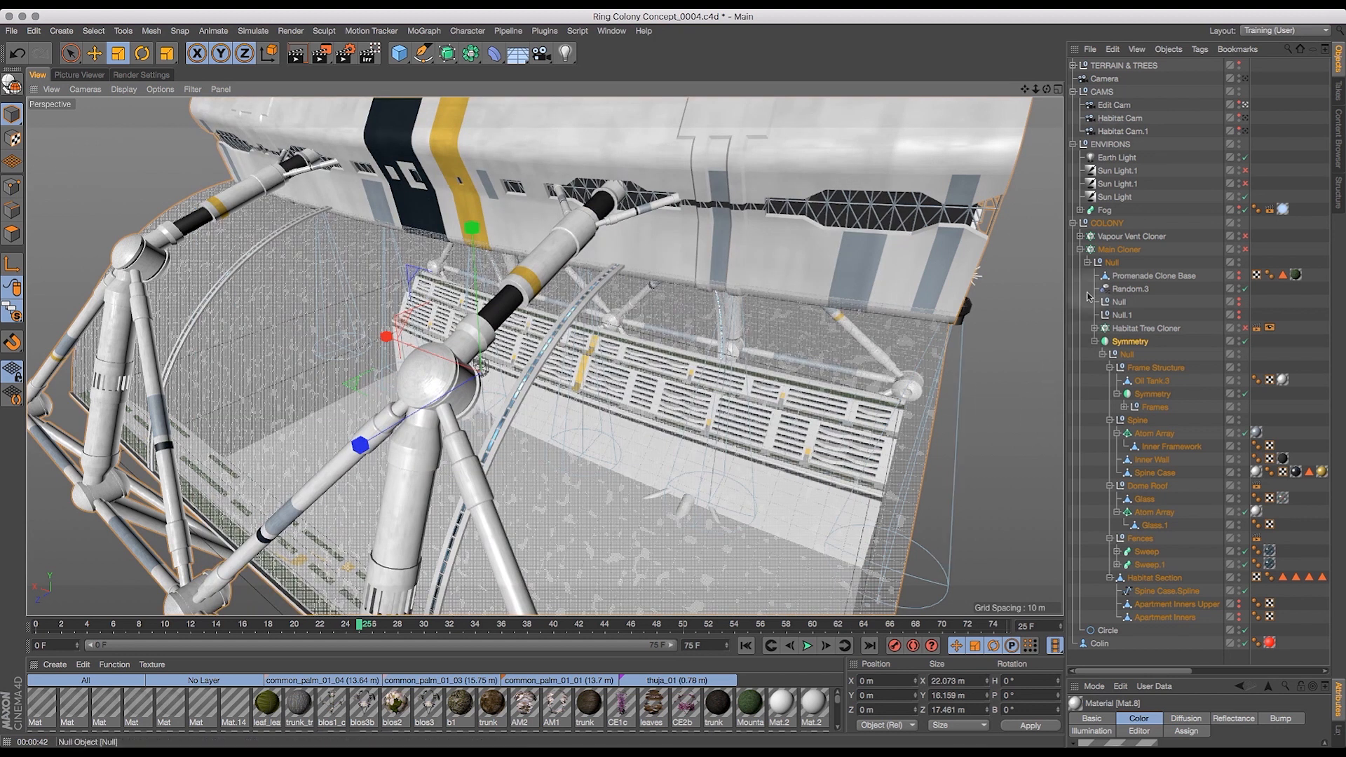
- Disable the Symmetry object above the habitat parts to work on a single terraced apartment bank
drag(1031, 91, 1007, 20)
mouse_move(1036, 91)
mouse_down()
mouse_move(1076, 82)
mouse_move(978, 76)
mouse_move(1042, 100)
mouse_up()
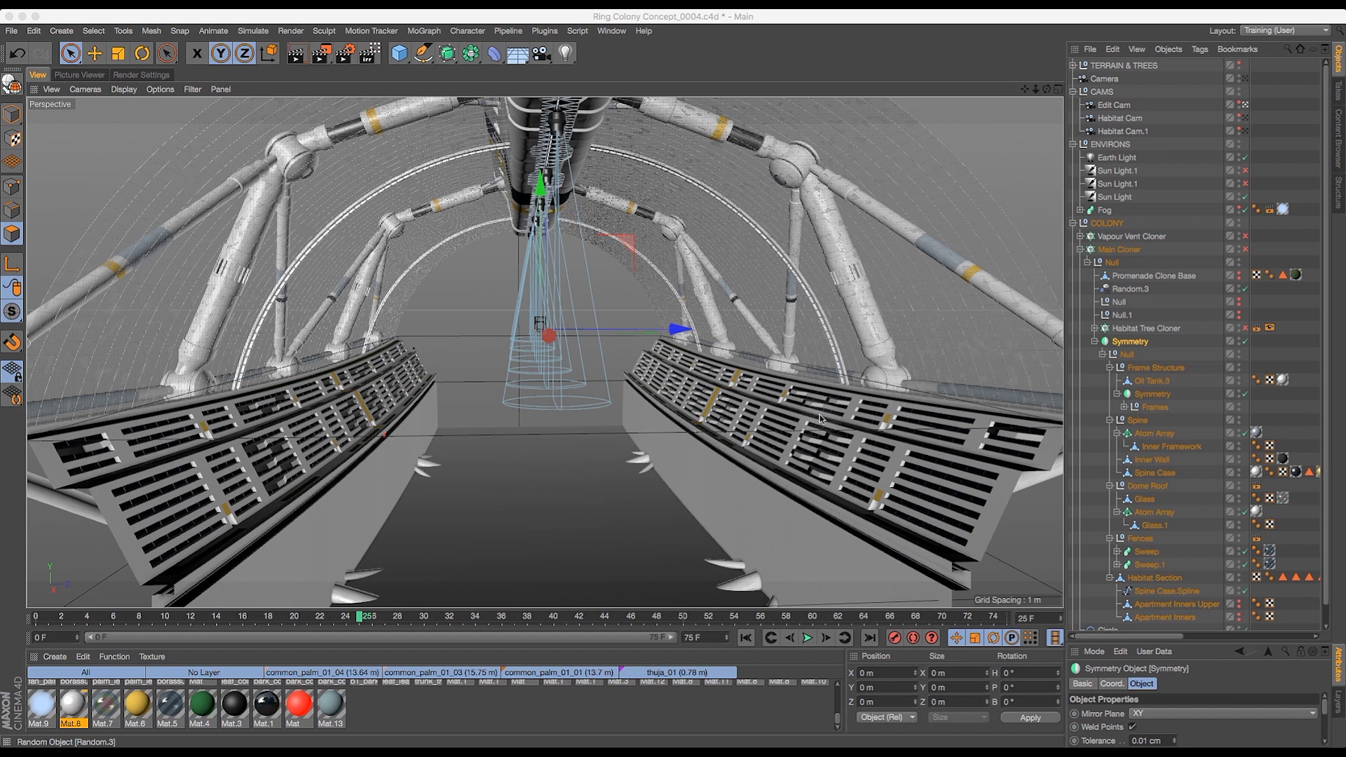
drag(1025, 89, 962, 55)
mouse_move(1046, 103)
mouse_down()
mouse_move(1067, 123)
mouse_move(1042, 93)
mouse_move(893, 49)
mouse_move(1048, 121)
mouse_up()
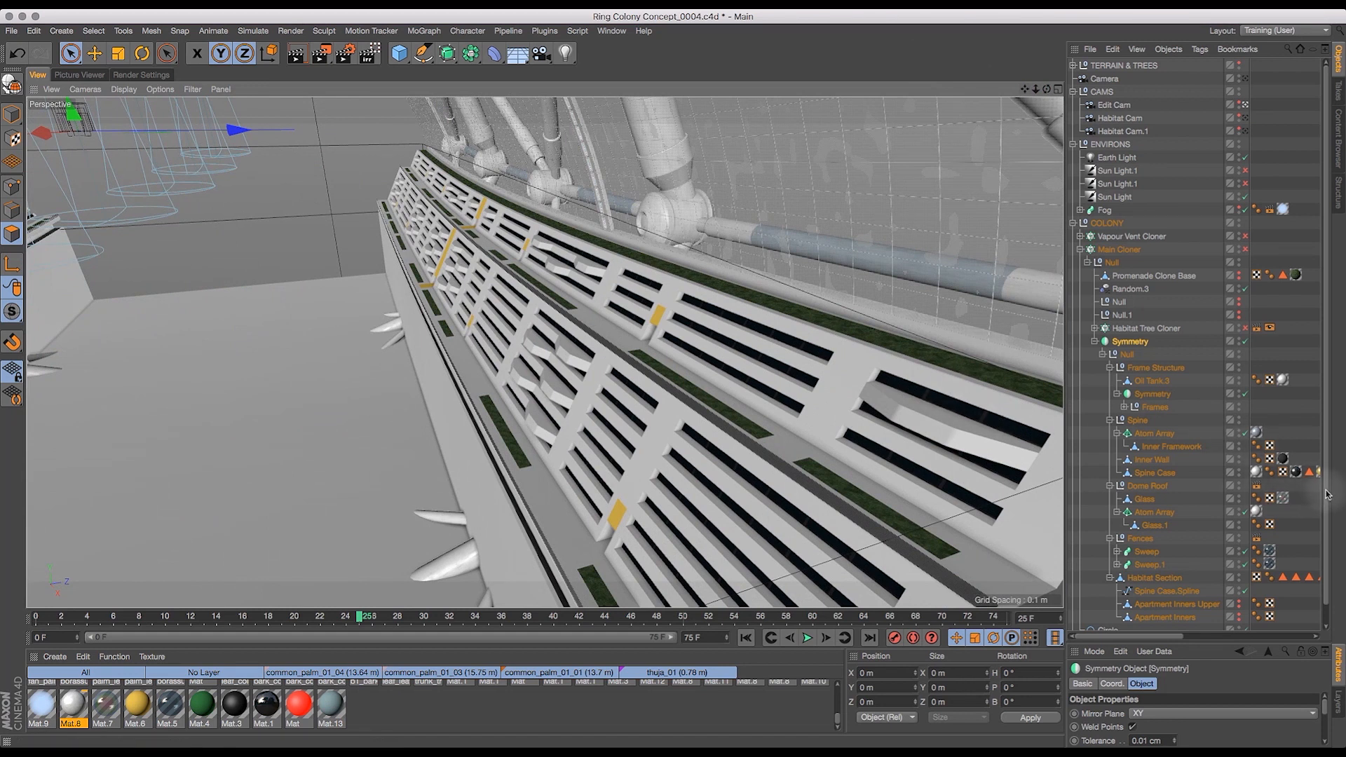
scroll(1220, 554, down, 1)
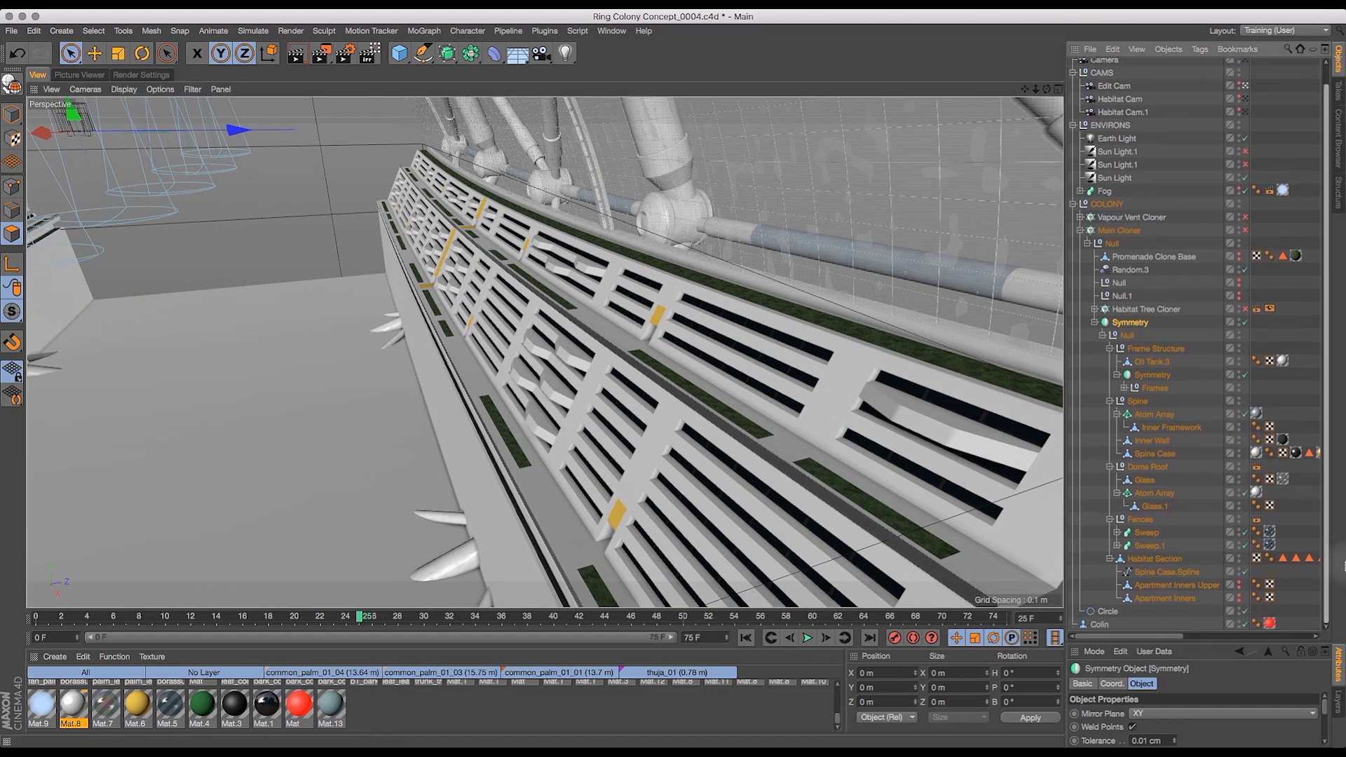
click(1245, 322)
drag(1046, 89, 490, 43)
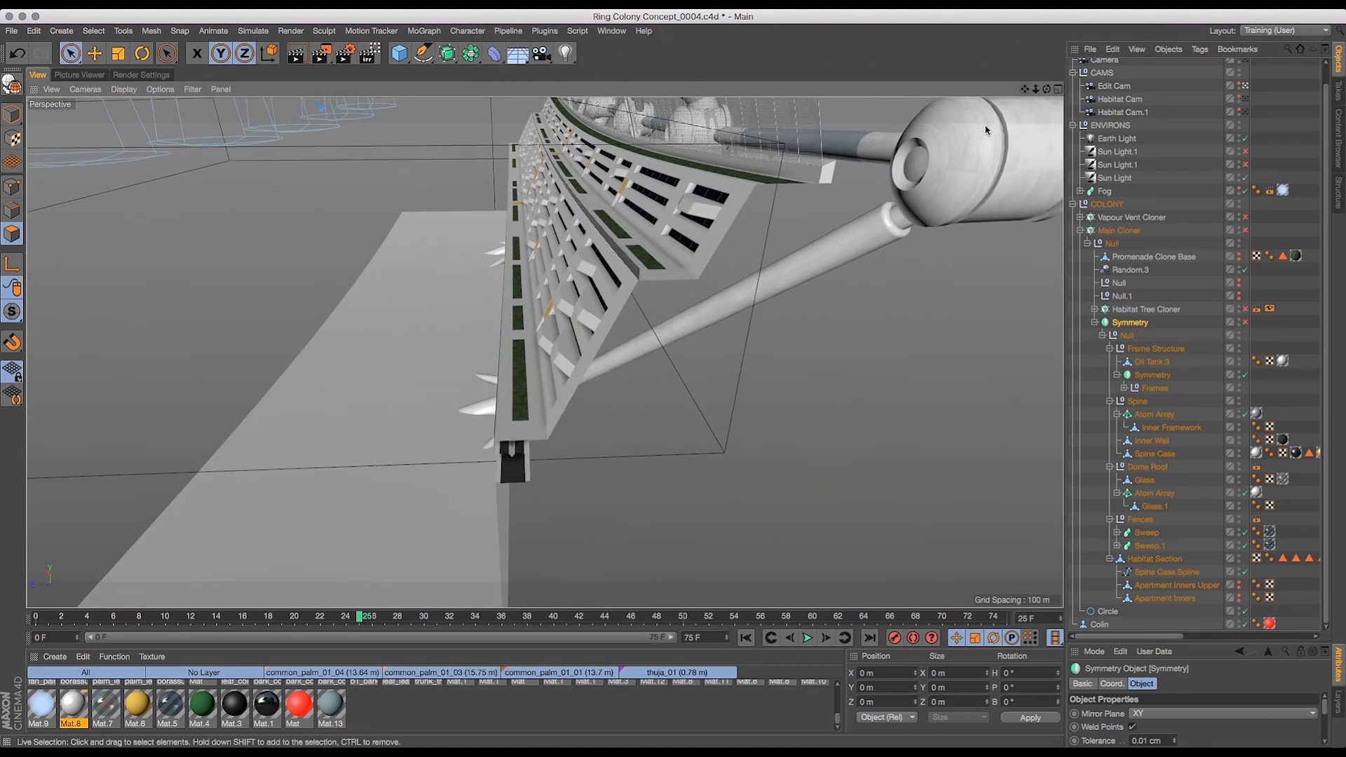
drag(1047, 89, 1103, 117)
- Check the Habitat Section's window and turf selection tags and select the balcony floor polygons with the Ba;comy Extrusion tag
click(1202, 481)
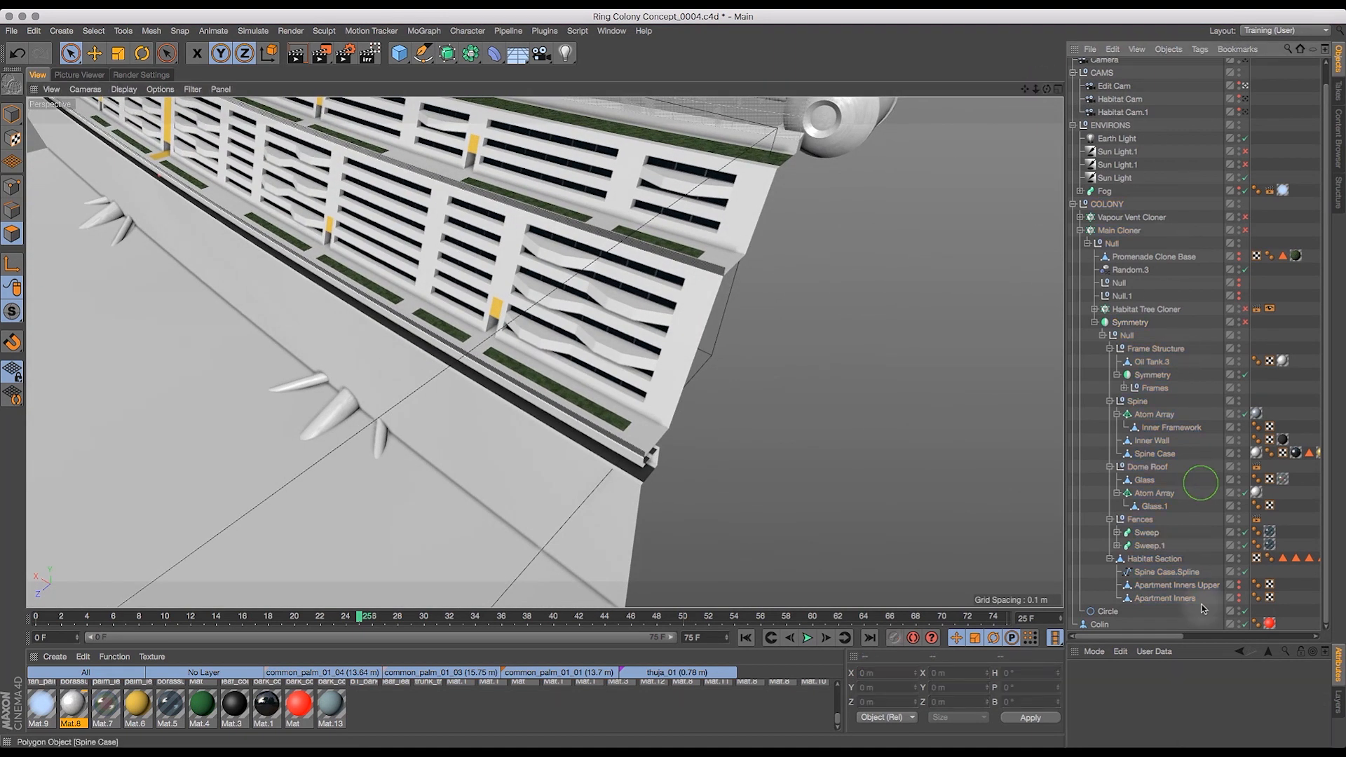
click(1164, 558)
drag(1129, 642, 1191, 652)
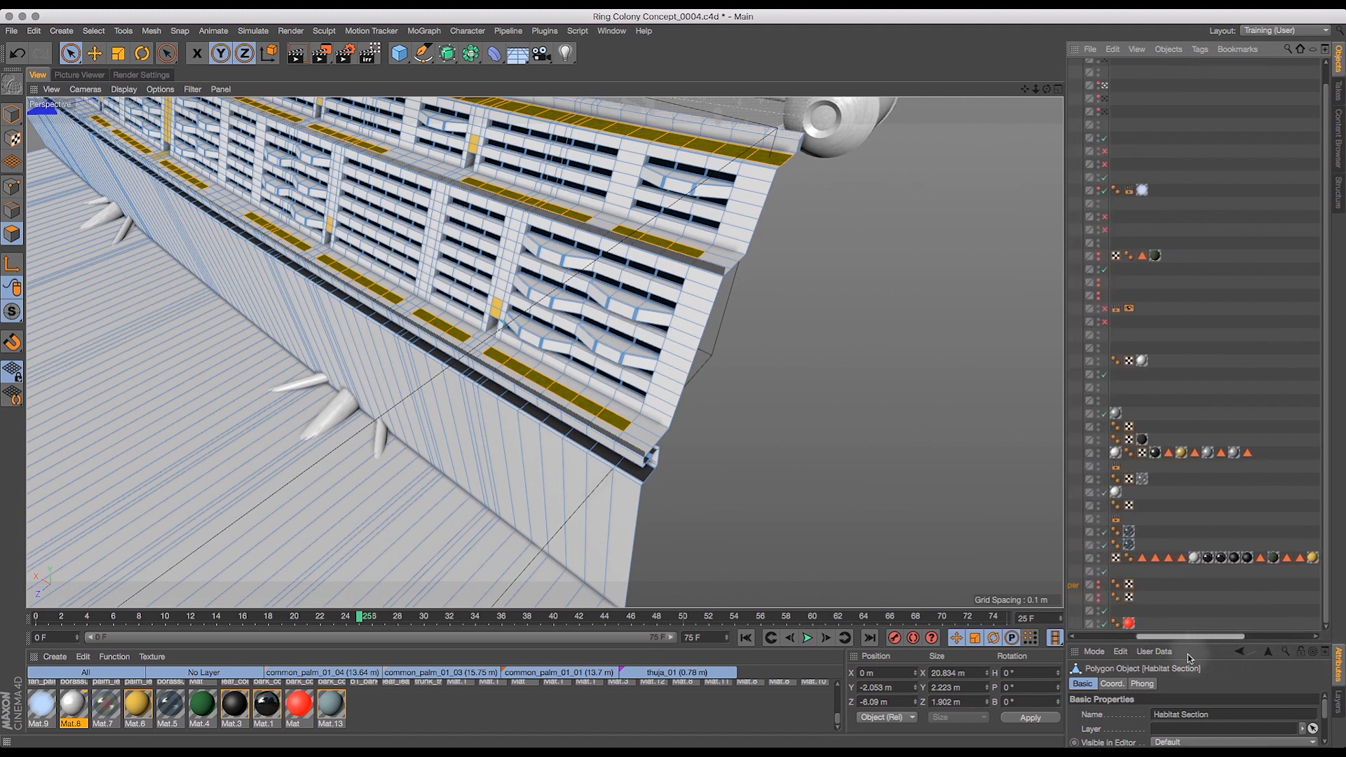
click(1142, 558)
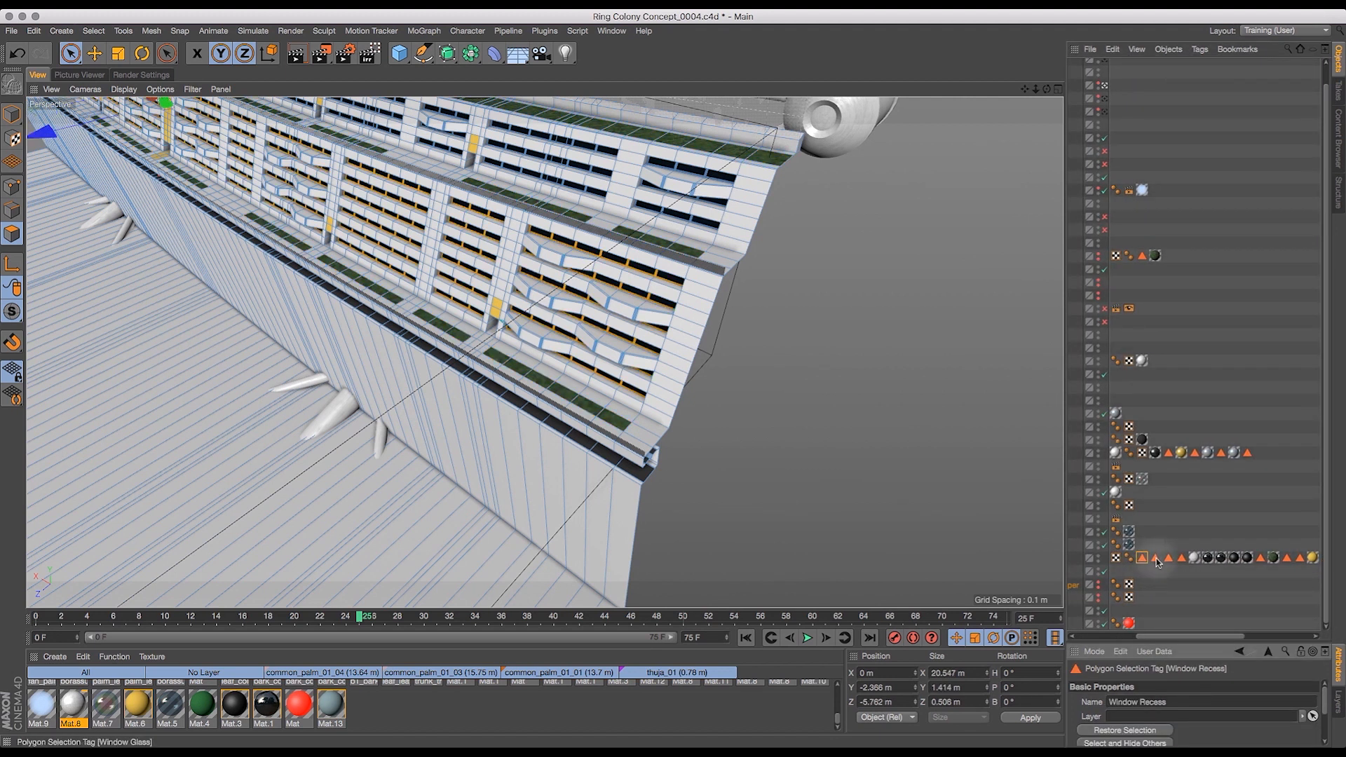
click(1168, 558)
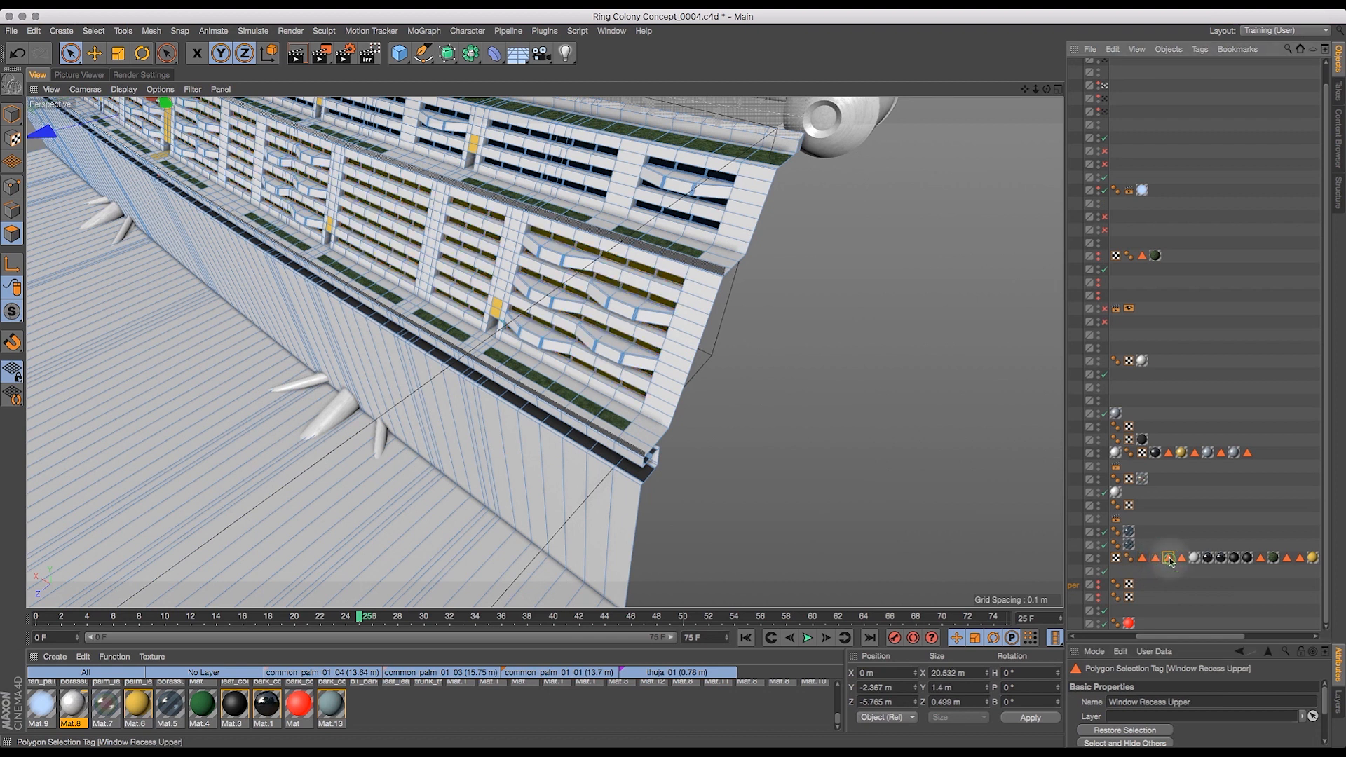
click(1182, 559)
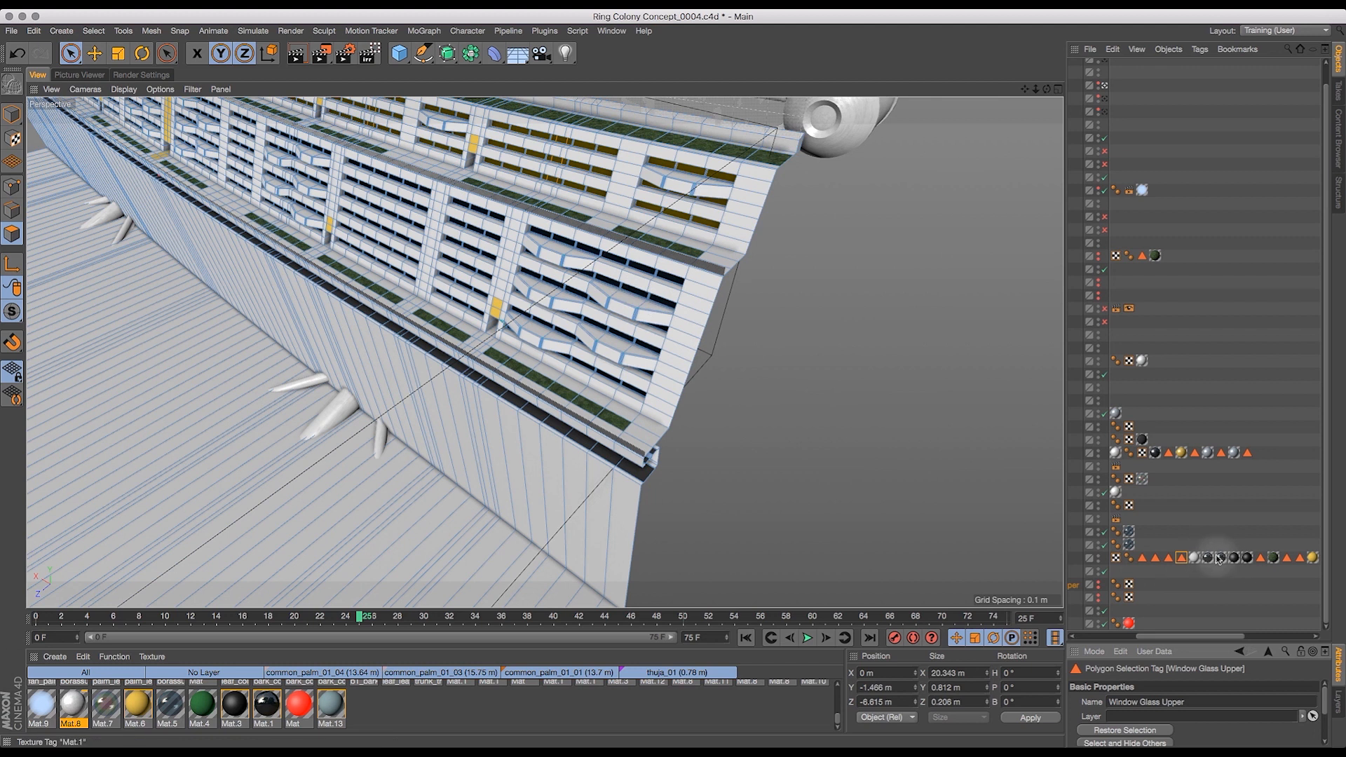
click(1261, 558)
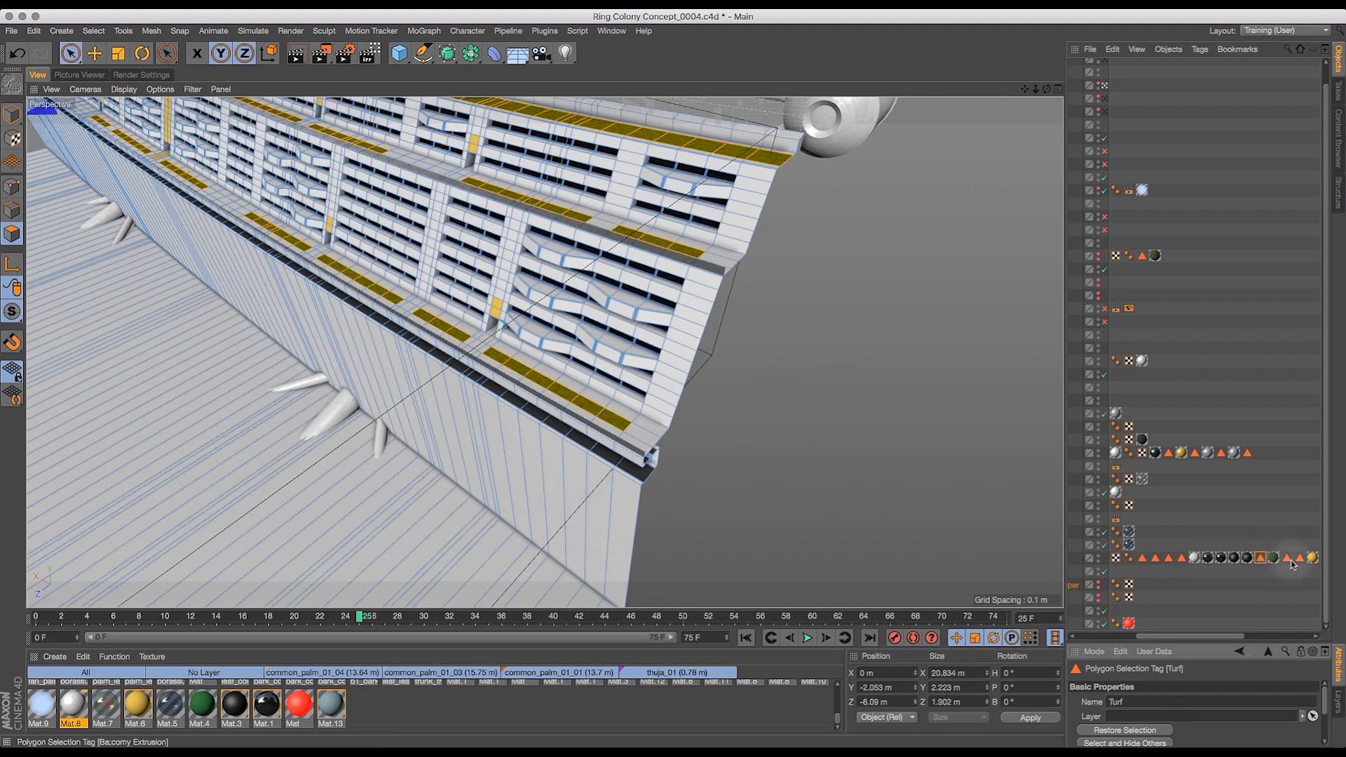
click(1288, 559)
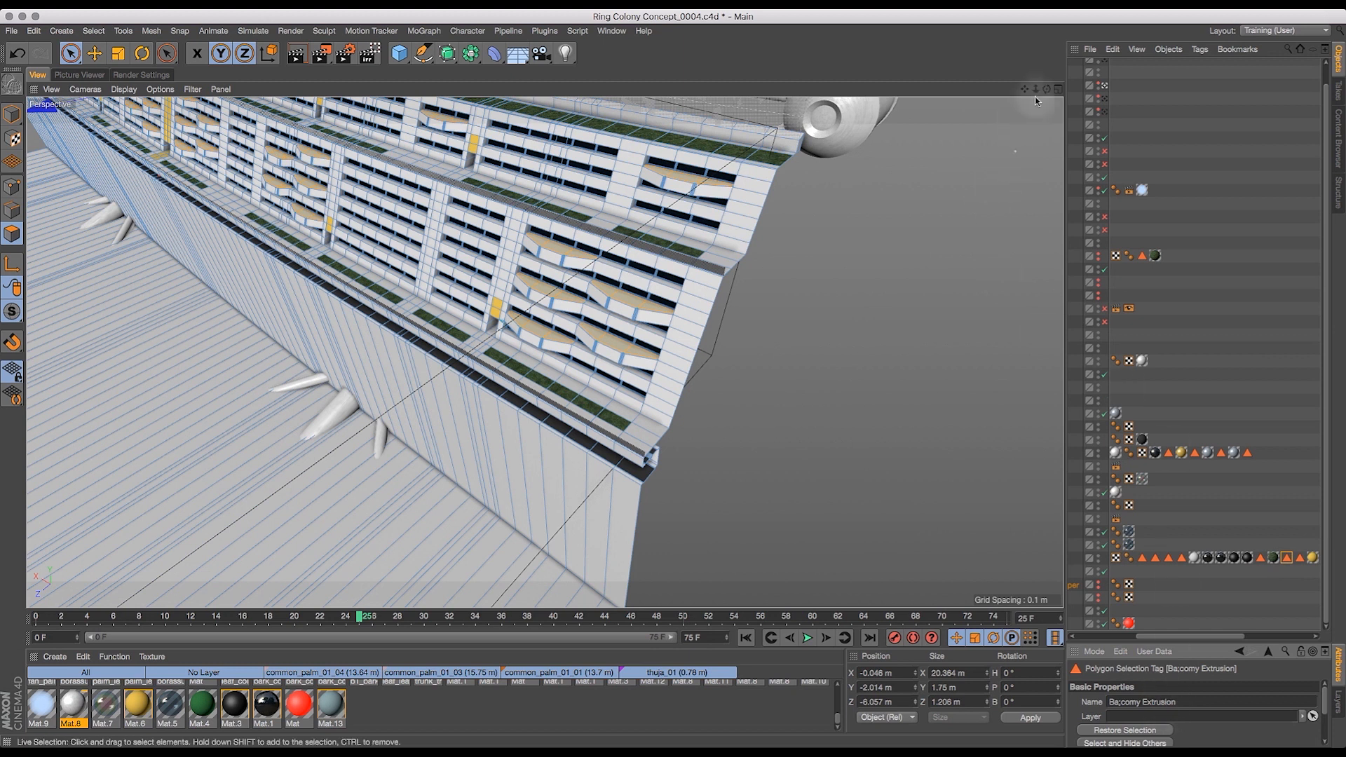
- Try extruding the selected balcony floor polygons inward by about 0.09 m, and undo that extrusion
drag(1025, 89, 973, 204)
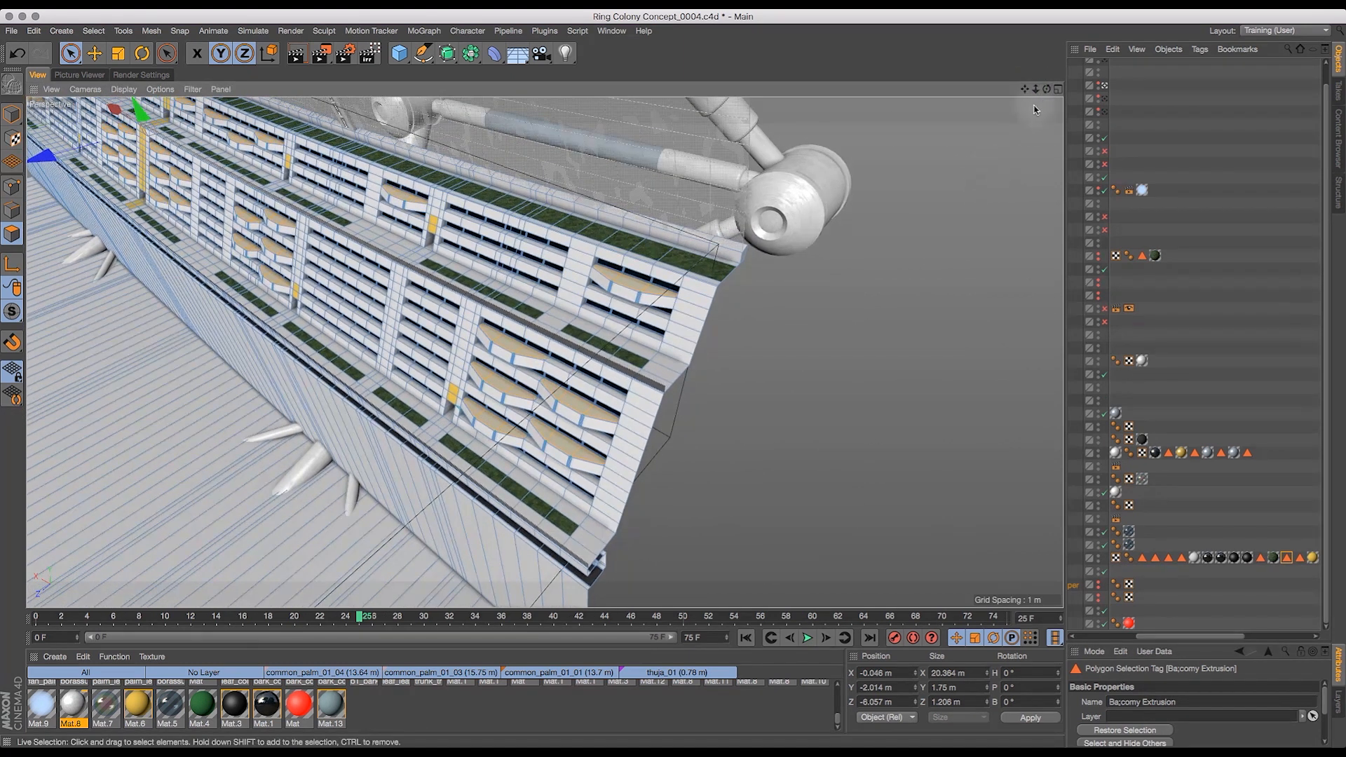
drag(1024, 92, 1130, 90)
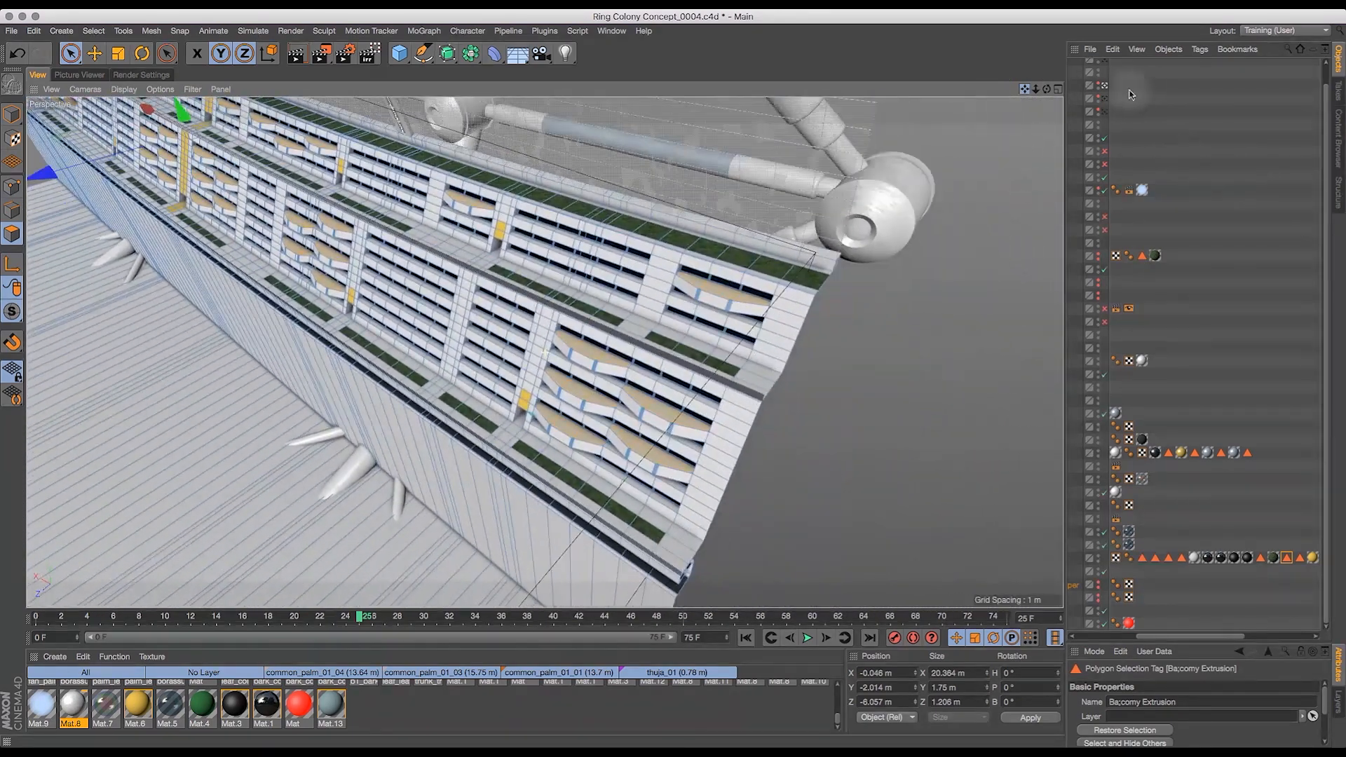
mouse_move(1036, 89)
mouse_down()
mouse_move(1077, 84)
mouse_move(997, 72)
mouse_move(1025, 65)
mouse_move(1055, 89)
mouse_move(1096, 91)
mouse_move(1029, 82)
mouse_move(1030, 105)
mouse_up()
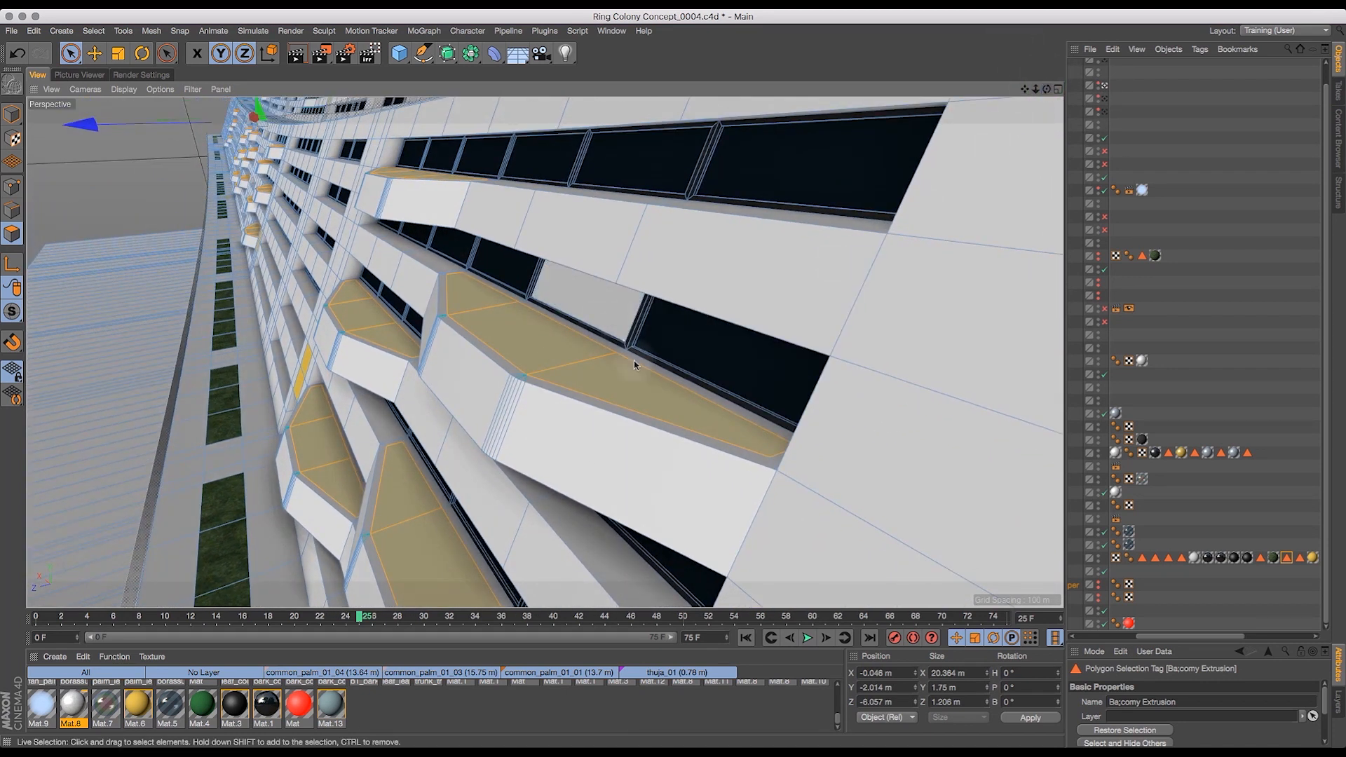
alt+drag(490, 358, 609, 337)
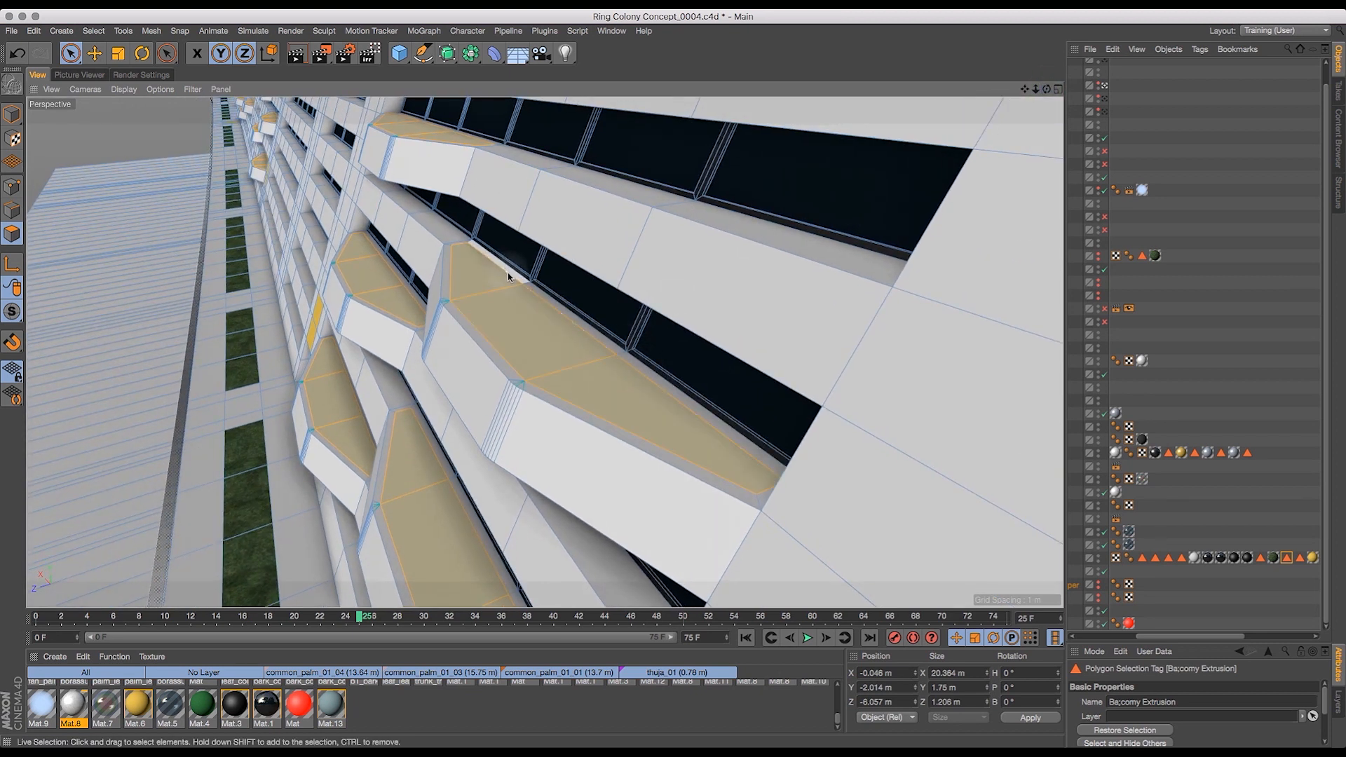
mouse_move(1047, 89)
mouse_down()
mouse_move(1067, 112)
mouse_move(1065, 94)
mouse_up()
key(d)
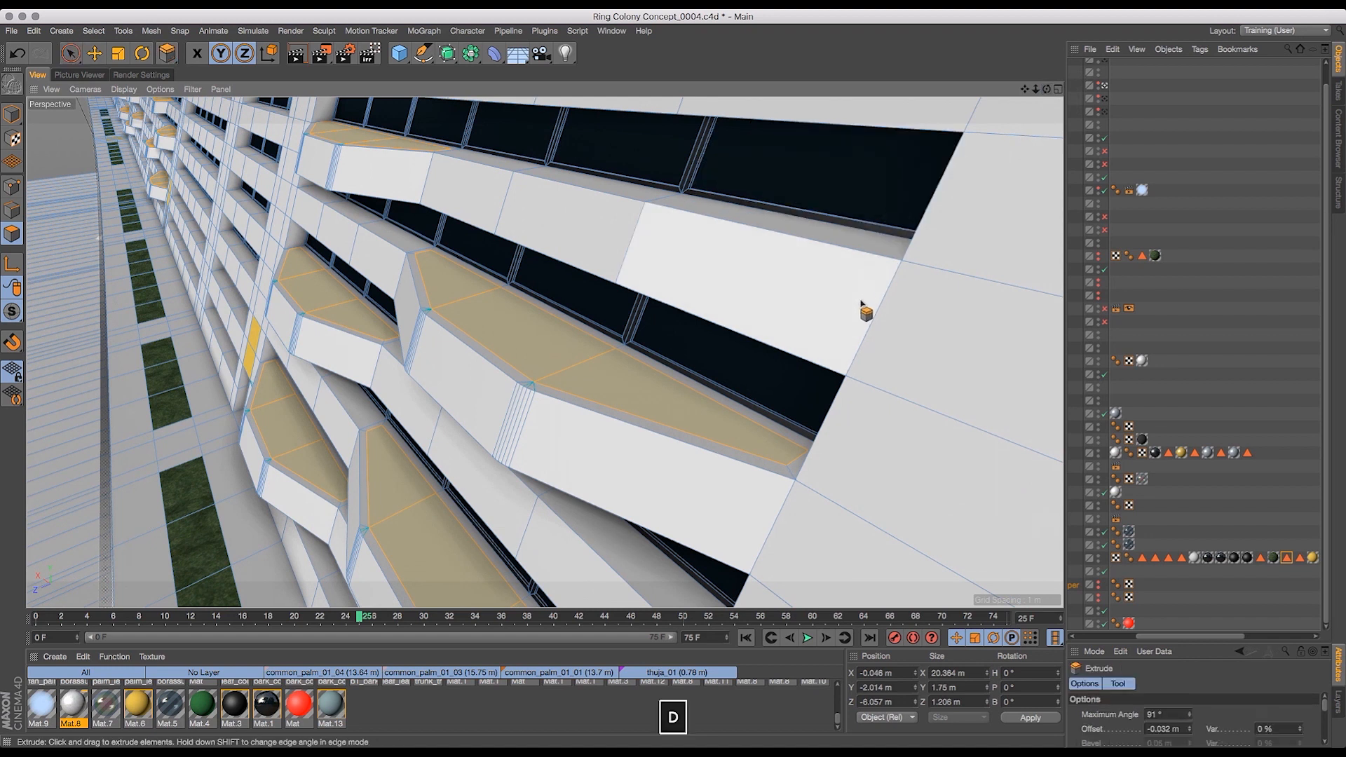
drag(922, 329, 911, 346)
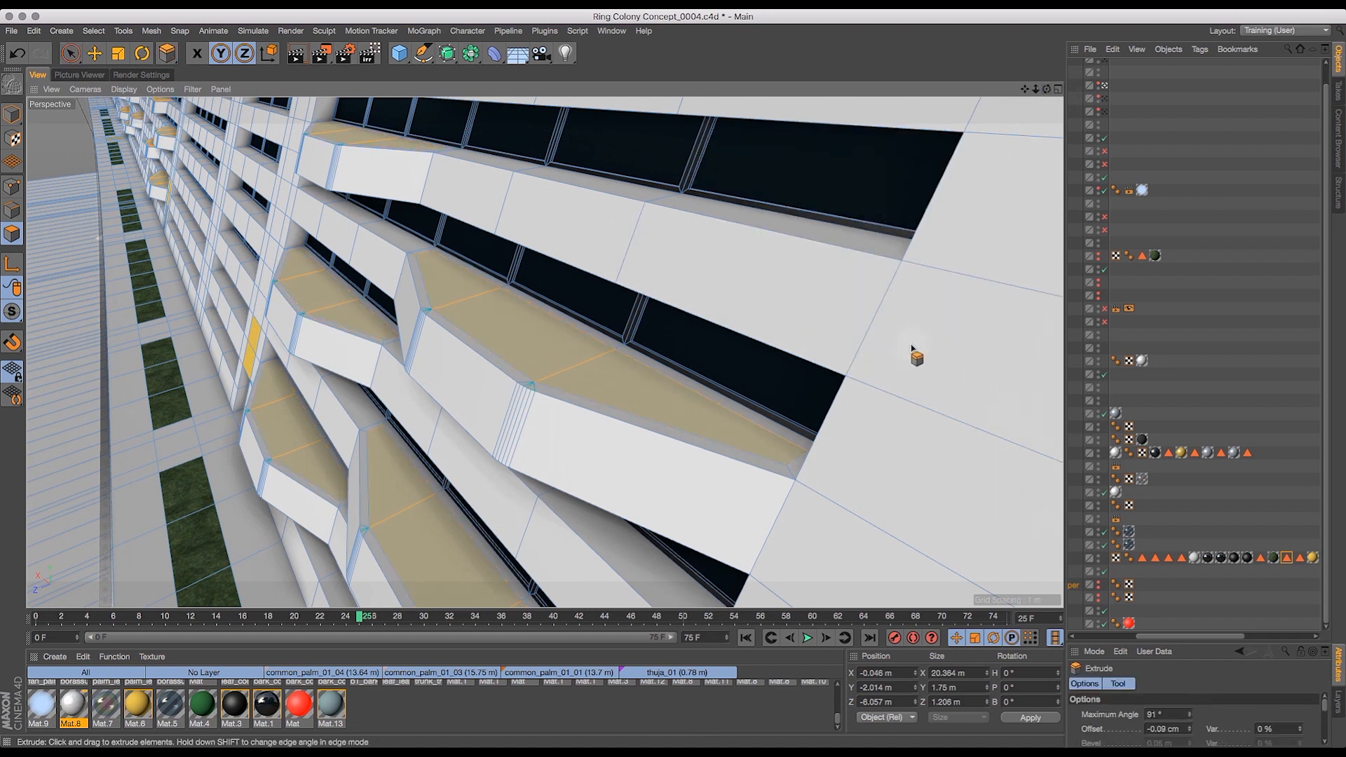
drag(862, 382, 259, 551)
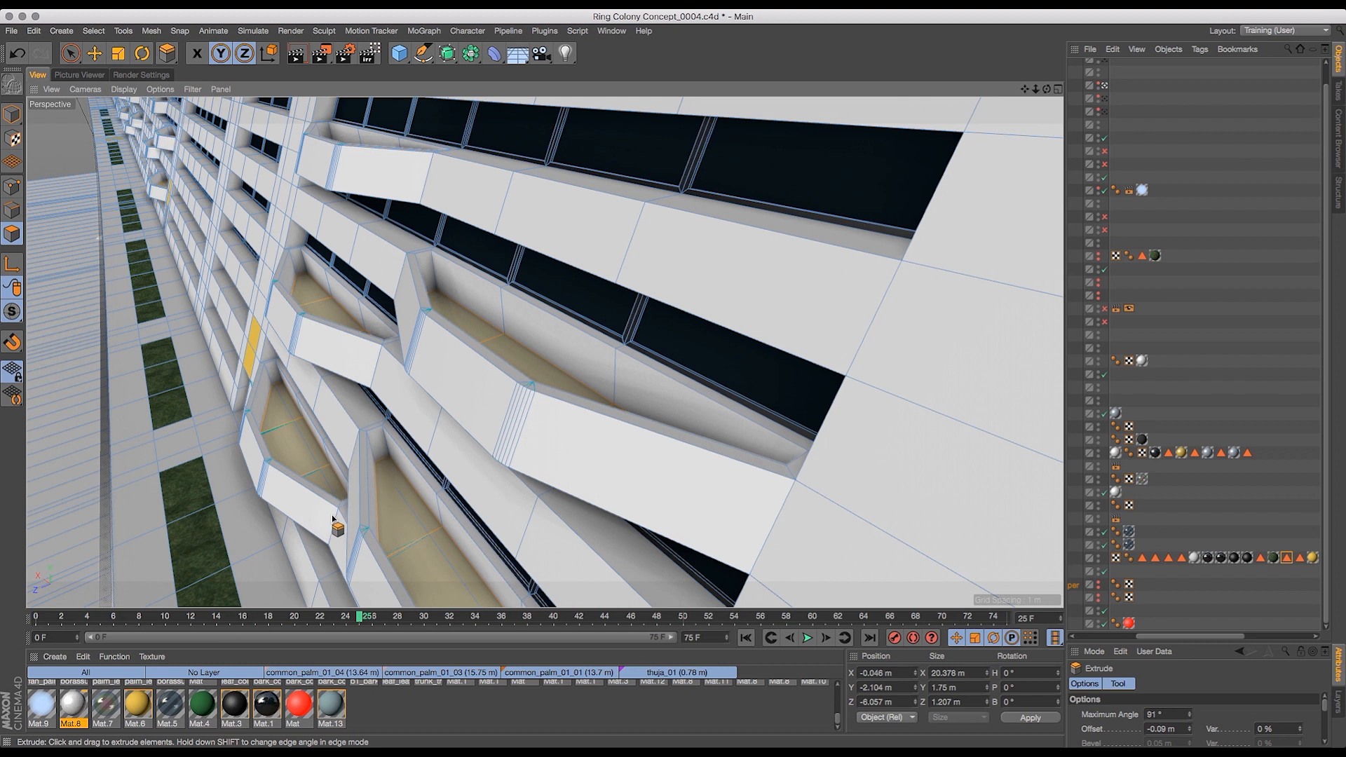
drag(1047, 89, 1046, 39)
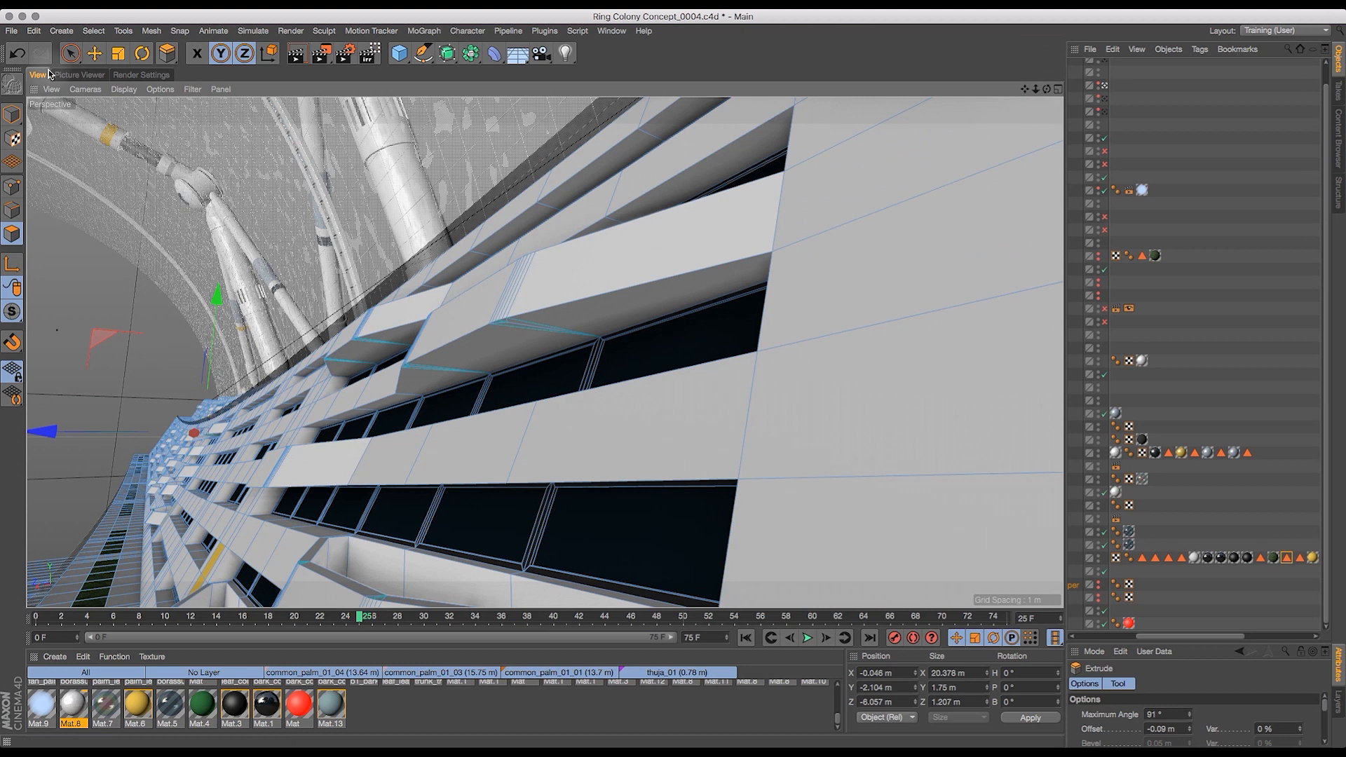
click(18, 54)
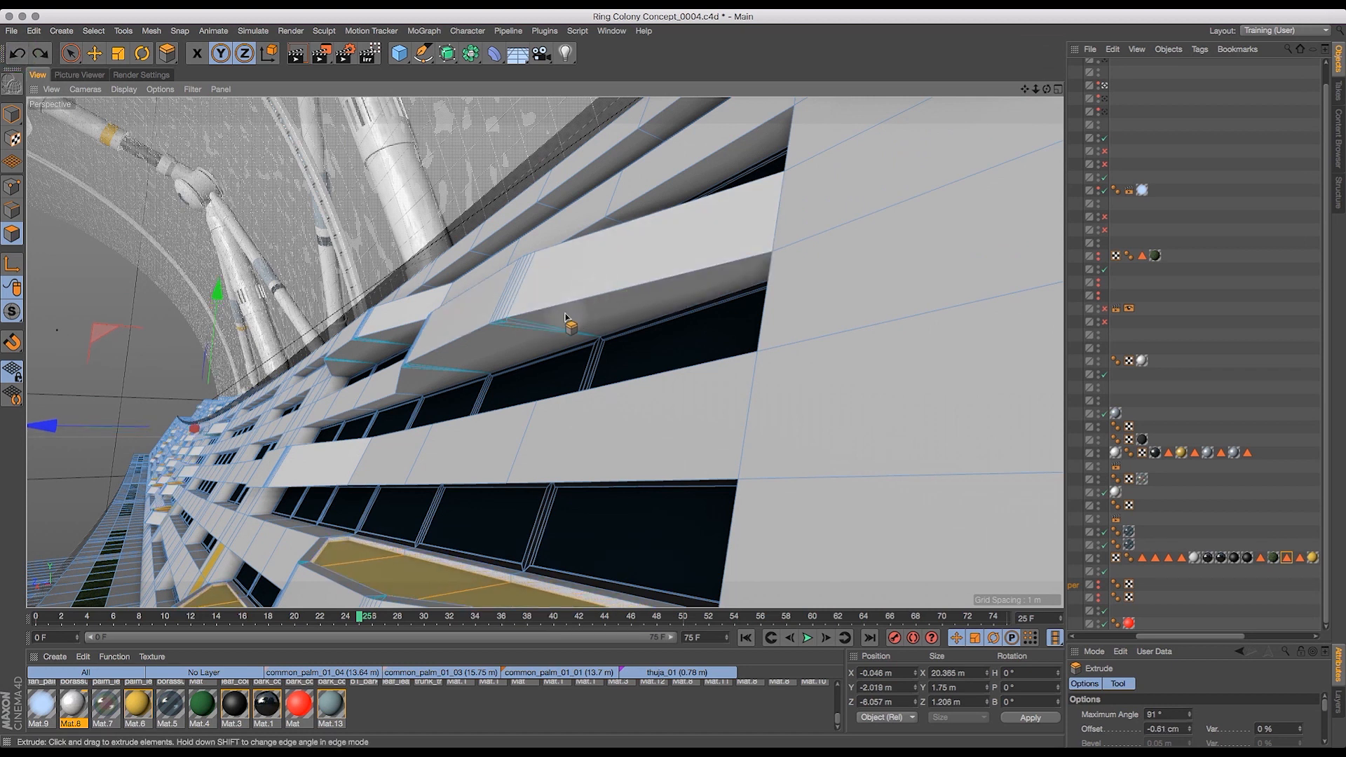
- Redo the inward extrusion of the balcony floors, sinking them with an offset of about -0.091 m
drag(515, 362, 146, 604)
mouse_move(60, 677)
mouse_down()
mouse_move(7, 711)
mouse_move(48, 685)
mouse_up()
drag(1046, 89, 1021, 157)
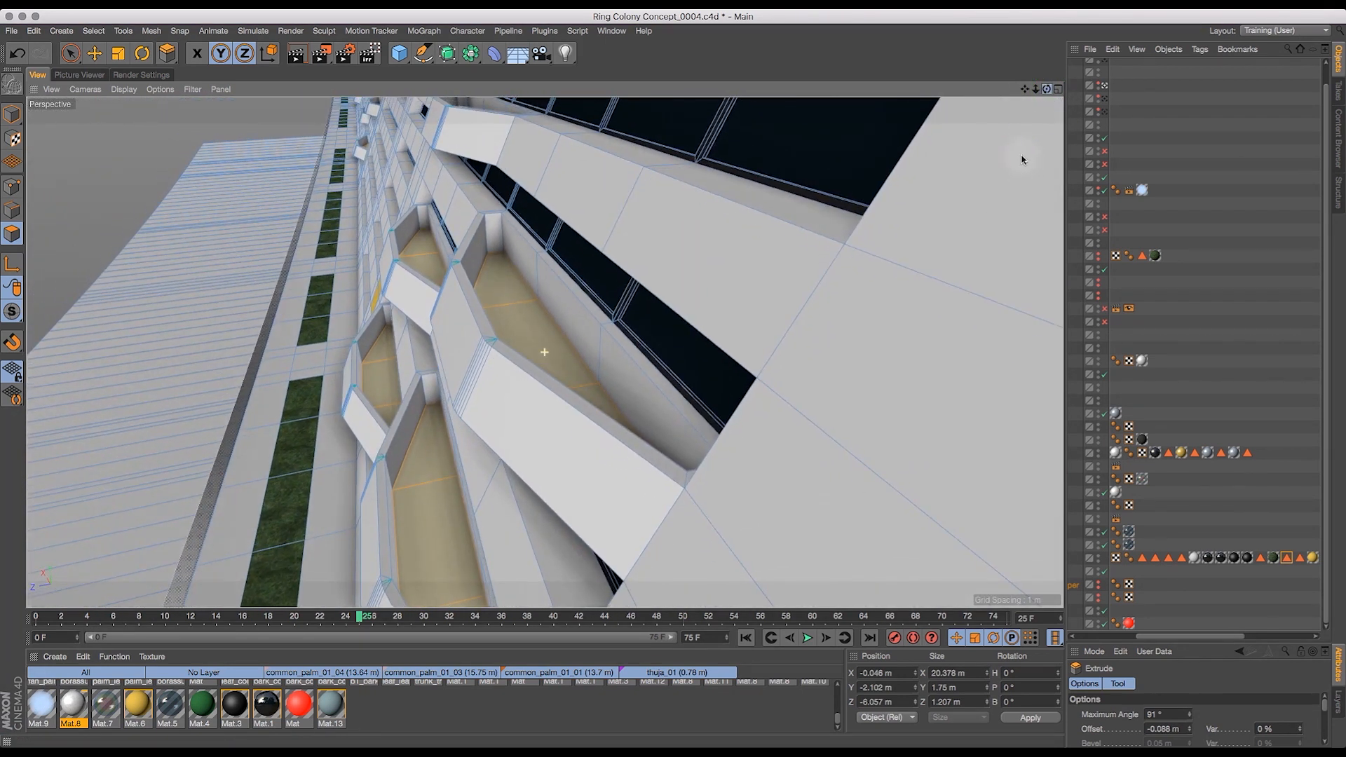
click(21, 52)
drag(537, 294, 7, 611)
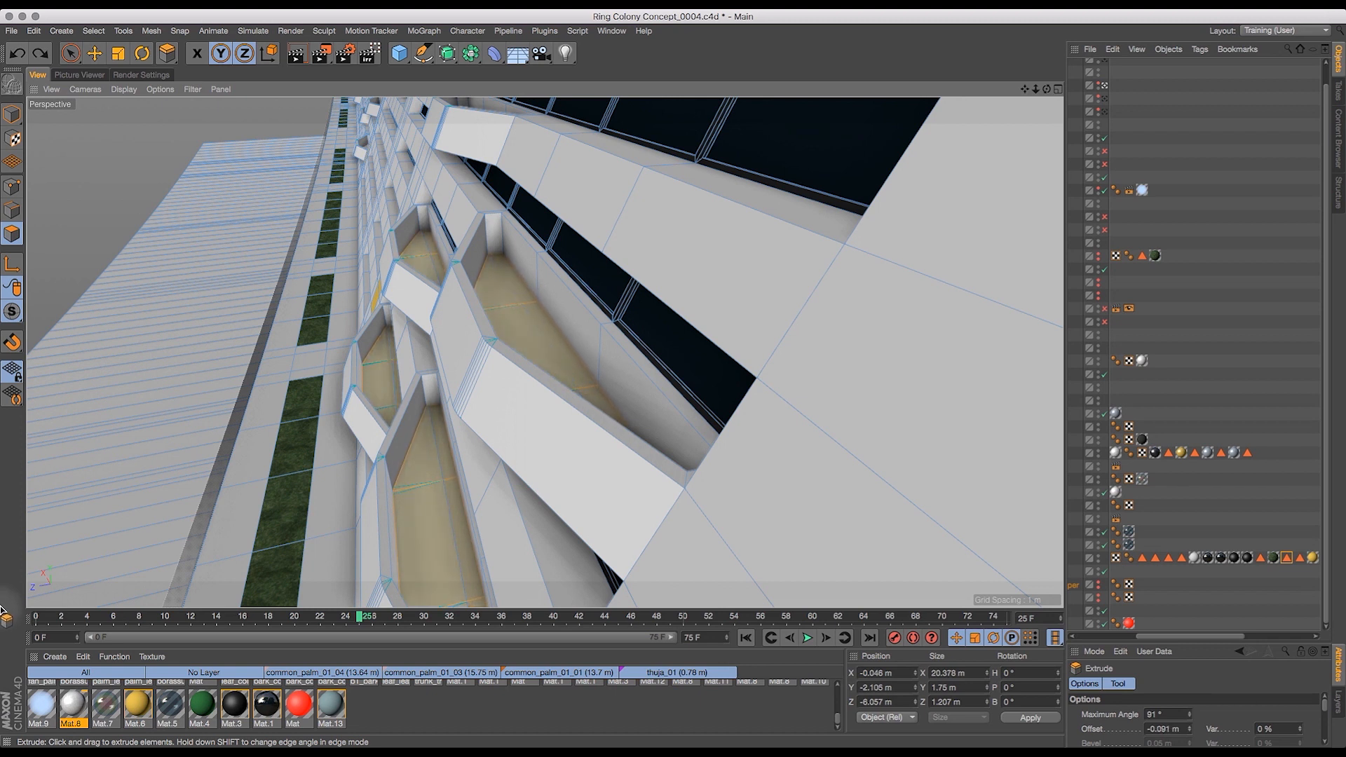
- Examine the recessed balconies from several angles, checking their depth, parapets and inner walls below the windows
drag(1046, 89, 1088, 110)
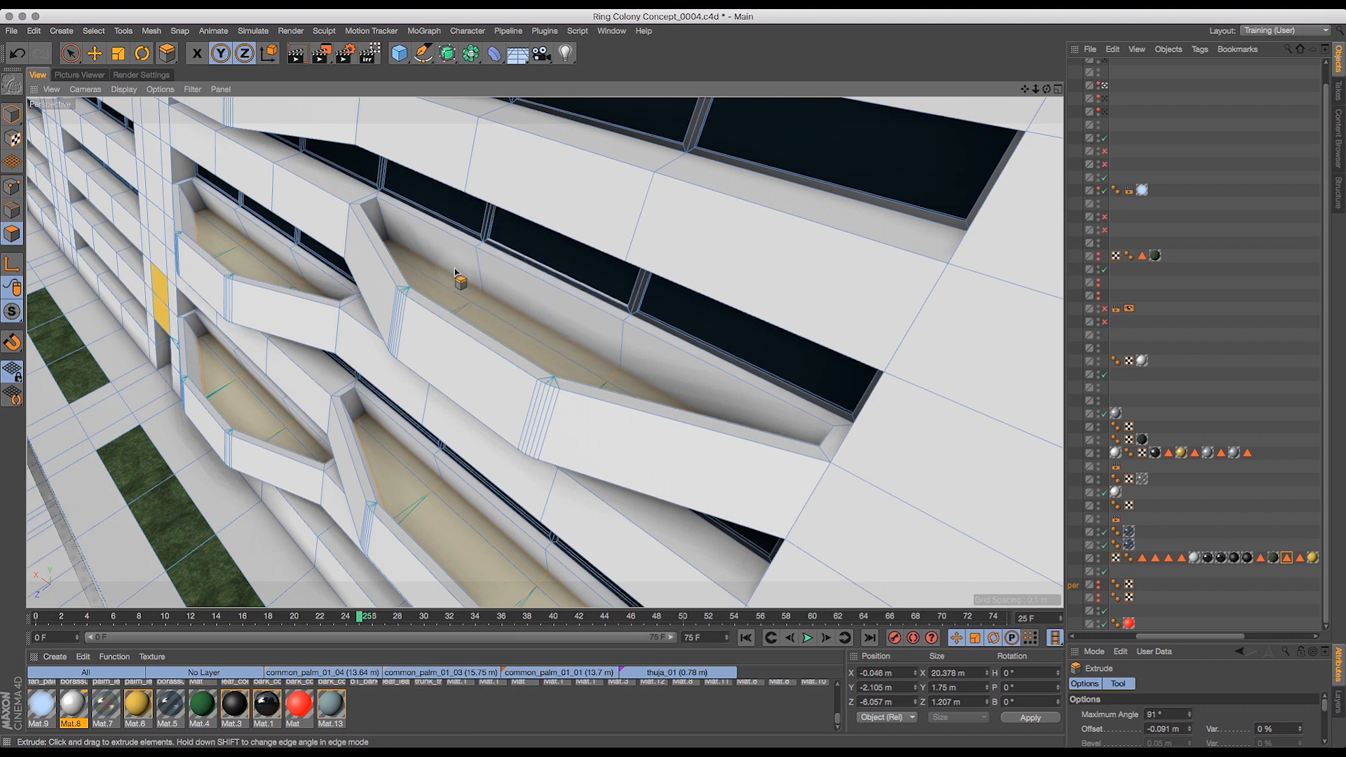
drag(1048, 90, 1183, 59)
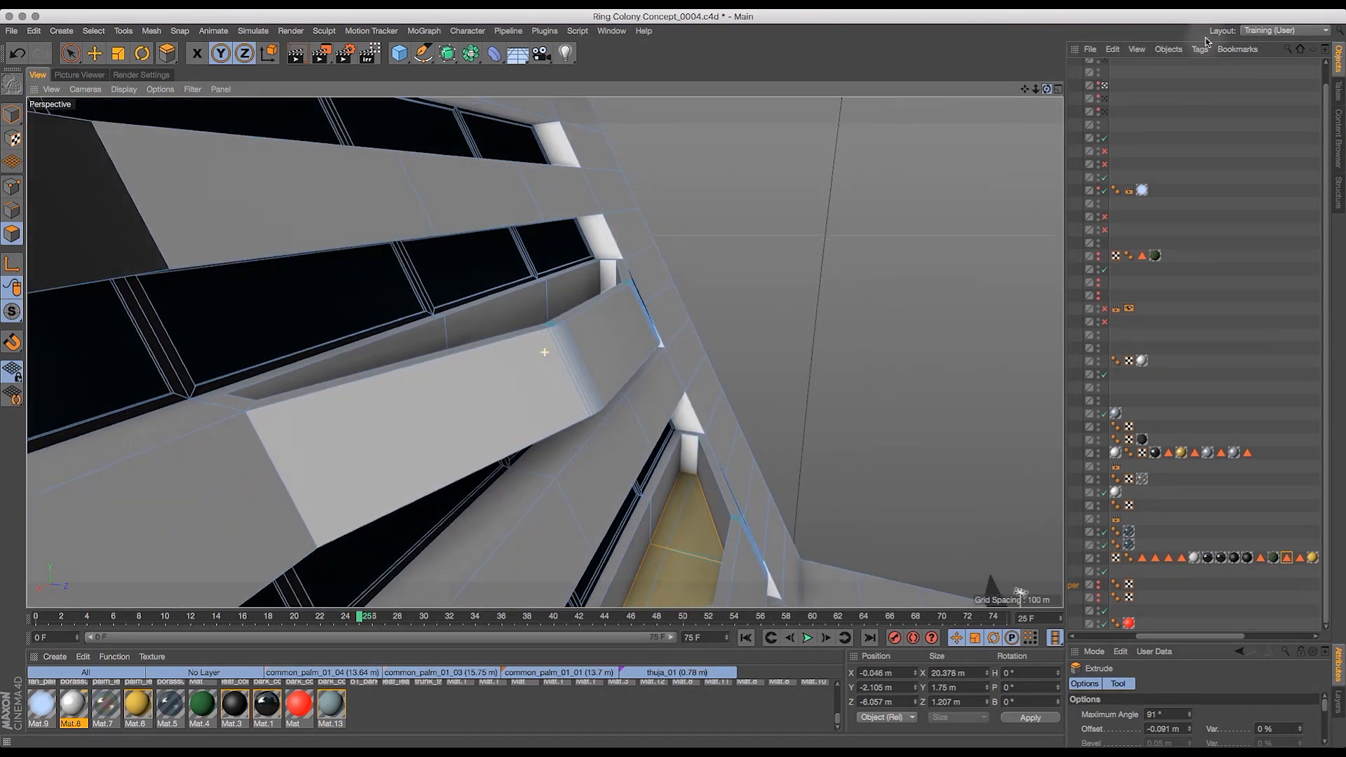
drag(1210, 38, 1176, 71)
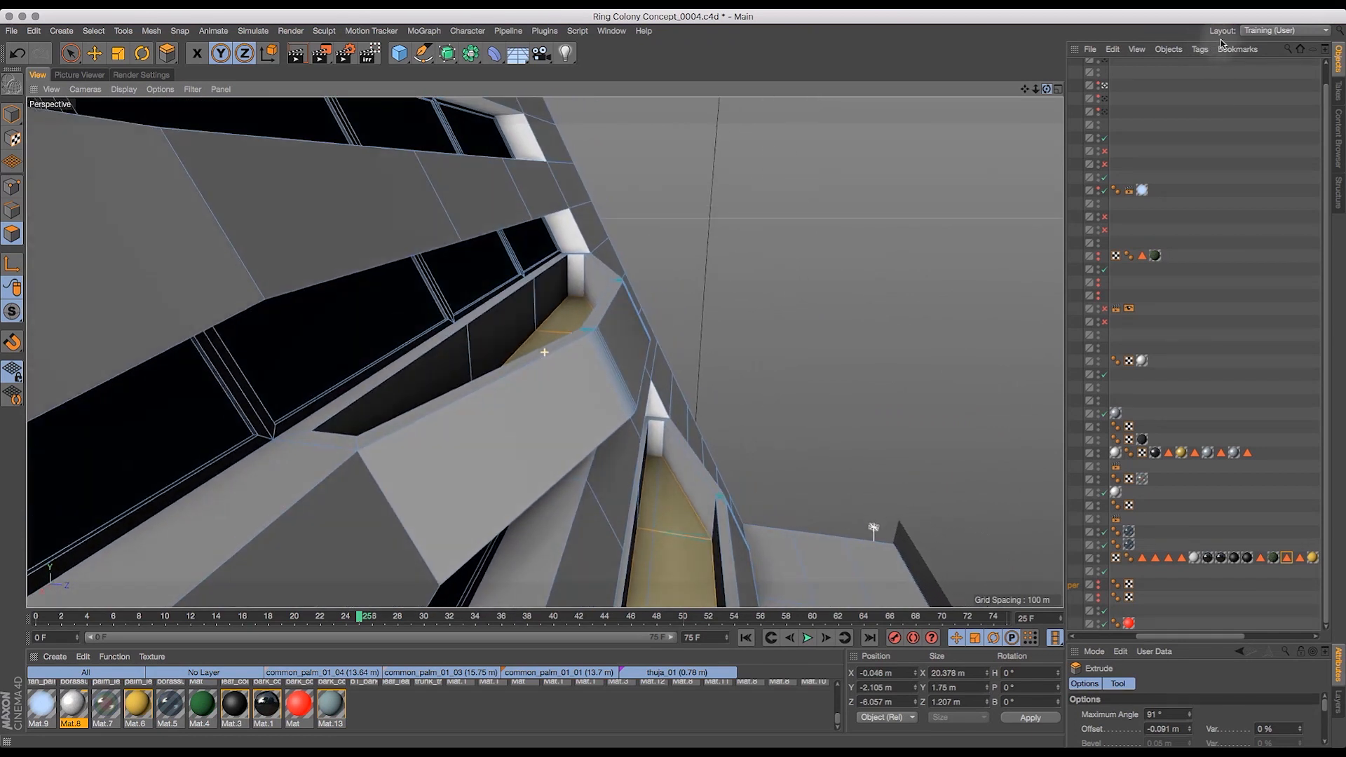
drag(1220, 41, 1048, 77)
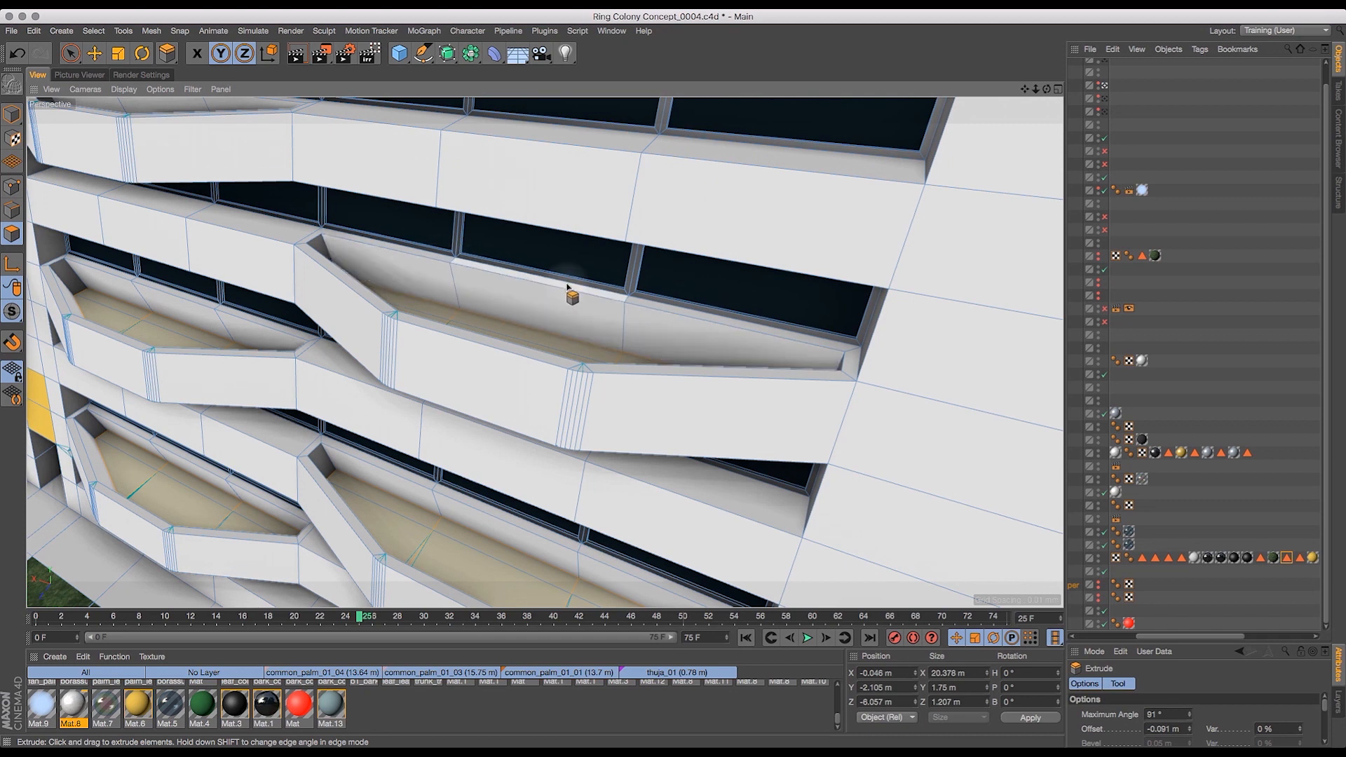
drag(1046, 89, 972, 44)
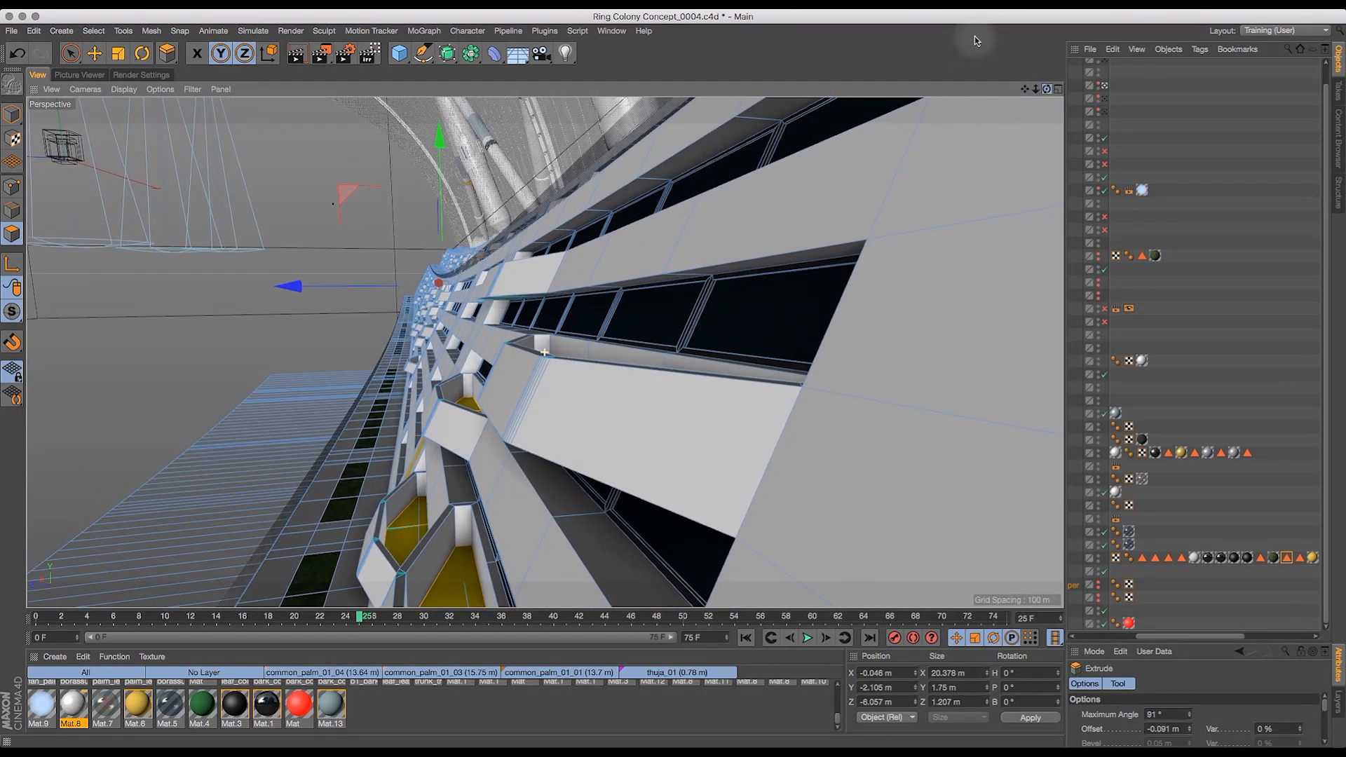
drag(979, 41, 973, 37)
drag(1036, 89, 1053, 89)
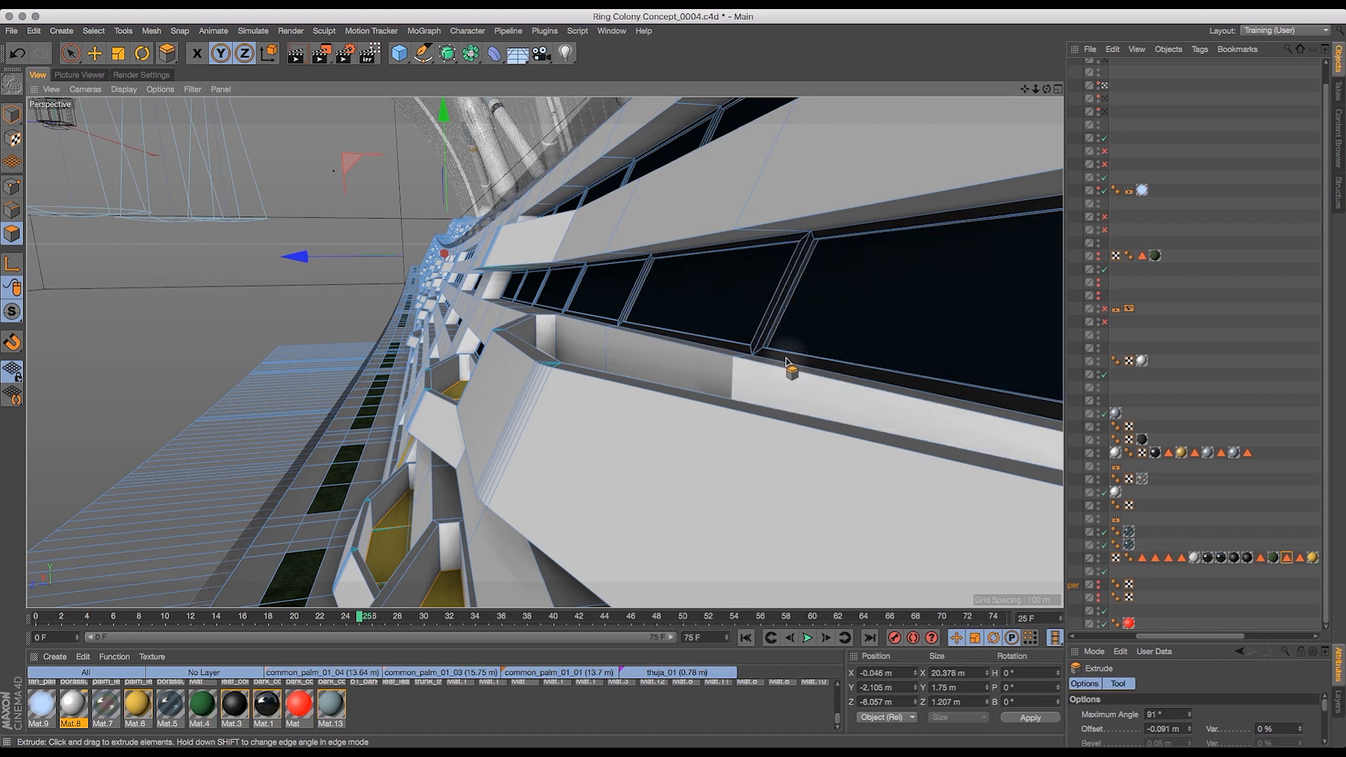
drag(1047, 90, 1254, 13)
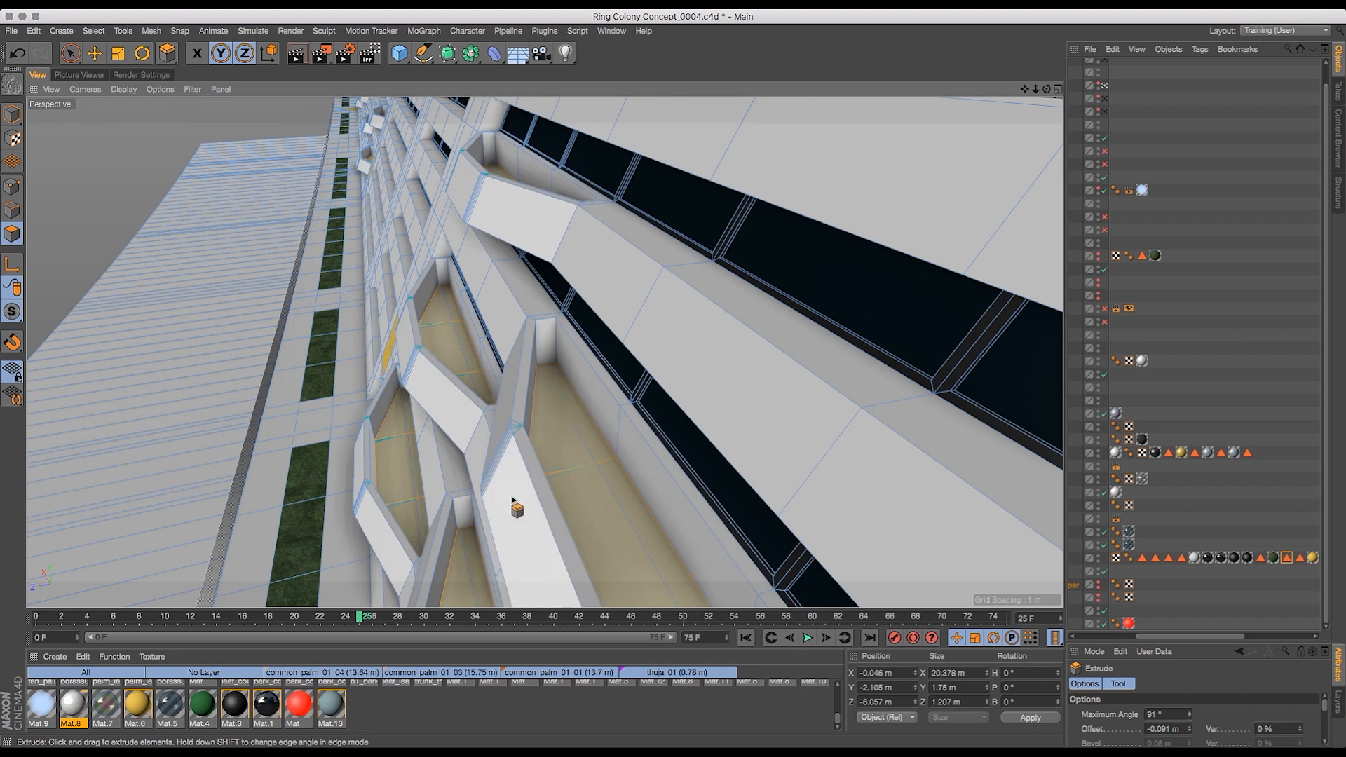
- Create a new material for the balcony floors and darken its base color to grey
click(54, 657)
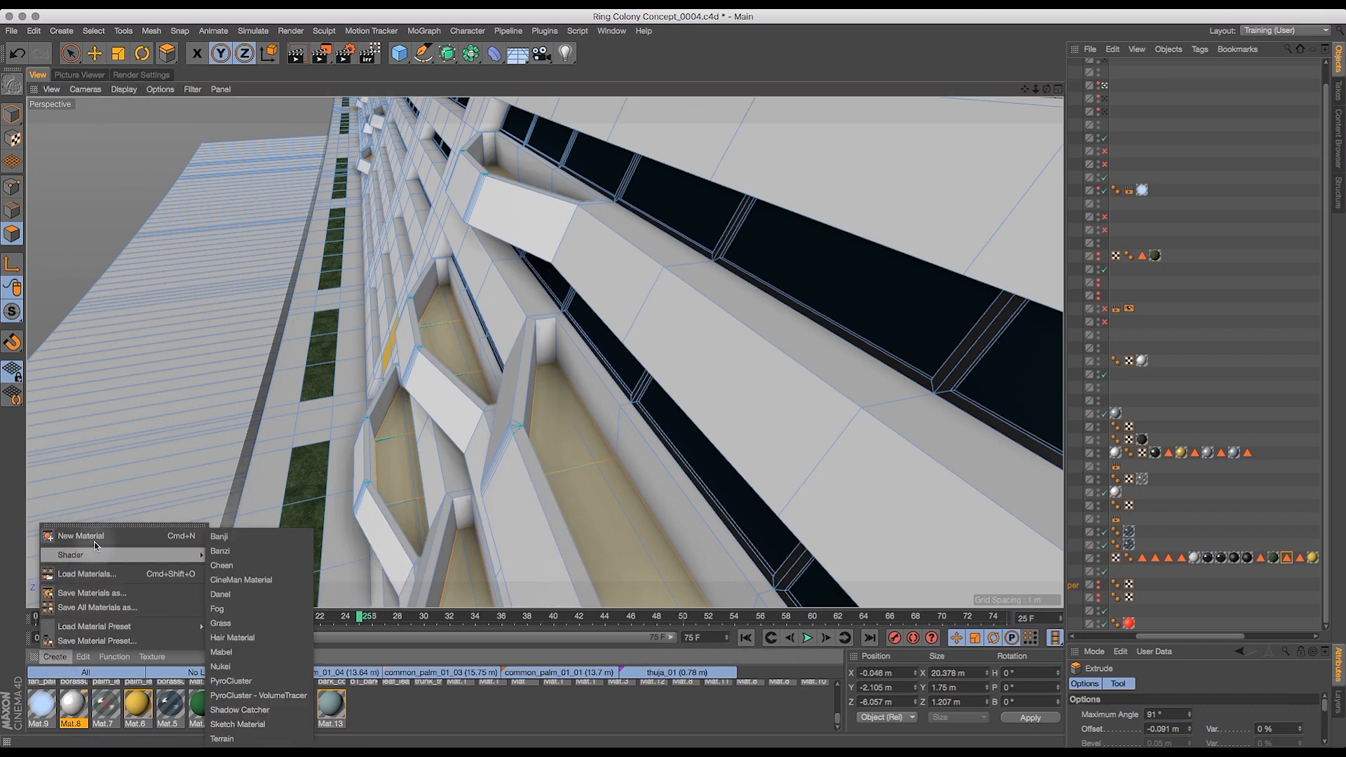
click(63, 531)
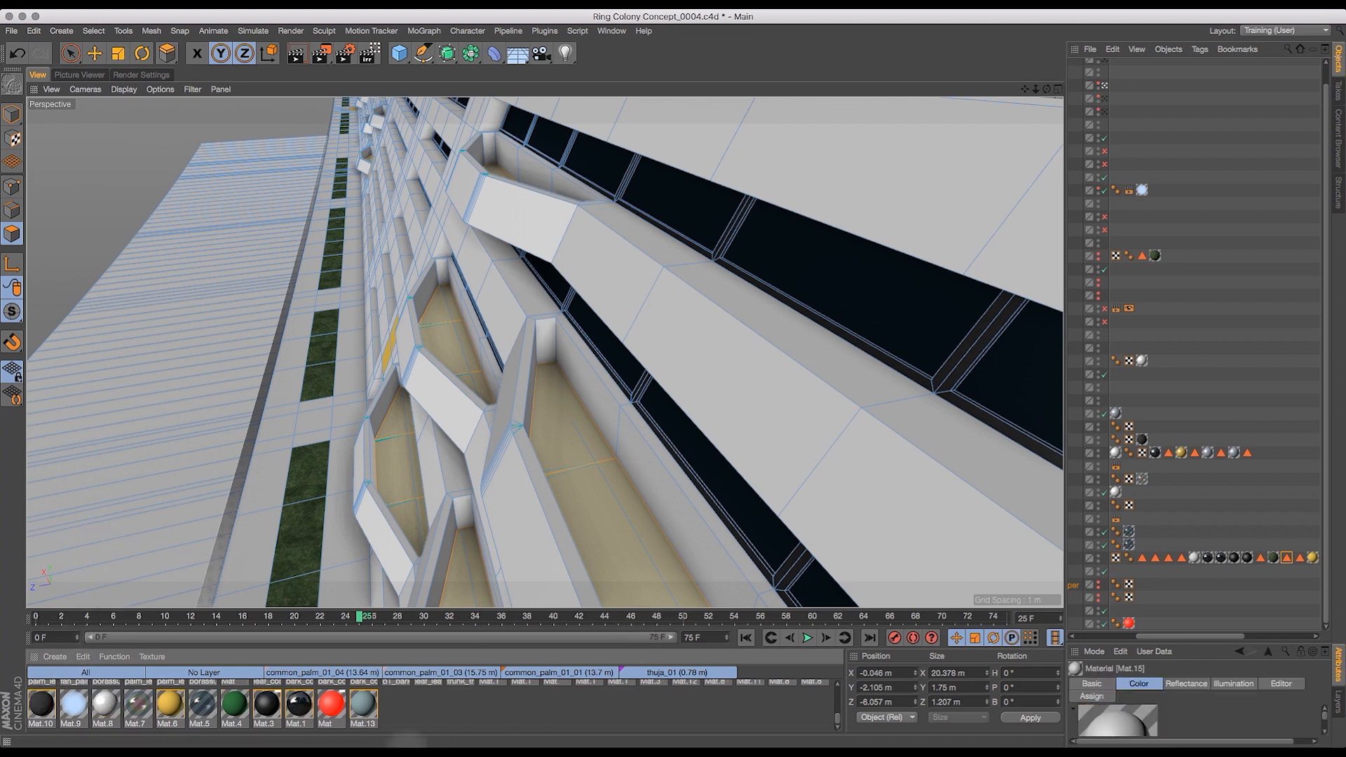
drag(836, 712, 839, 676)
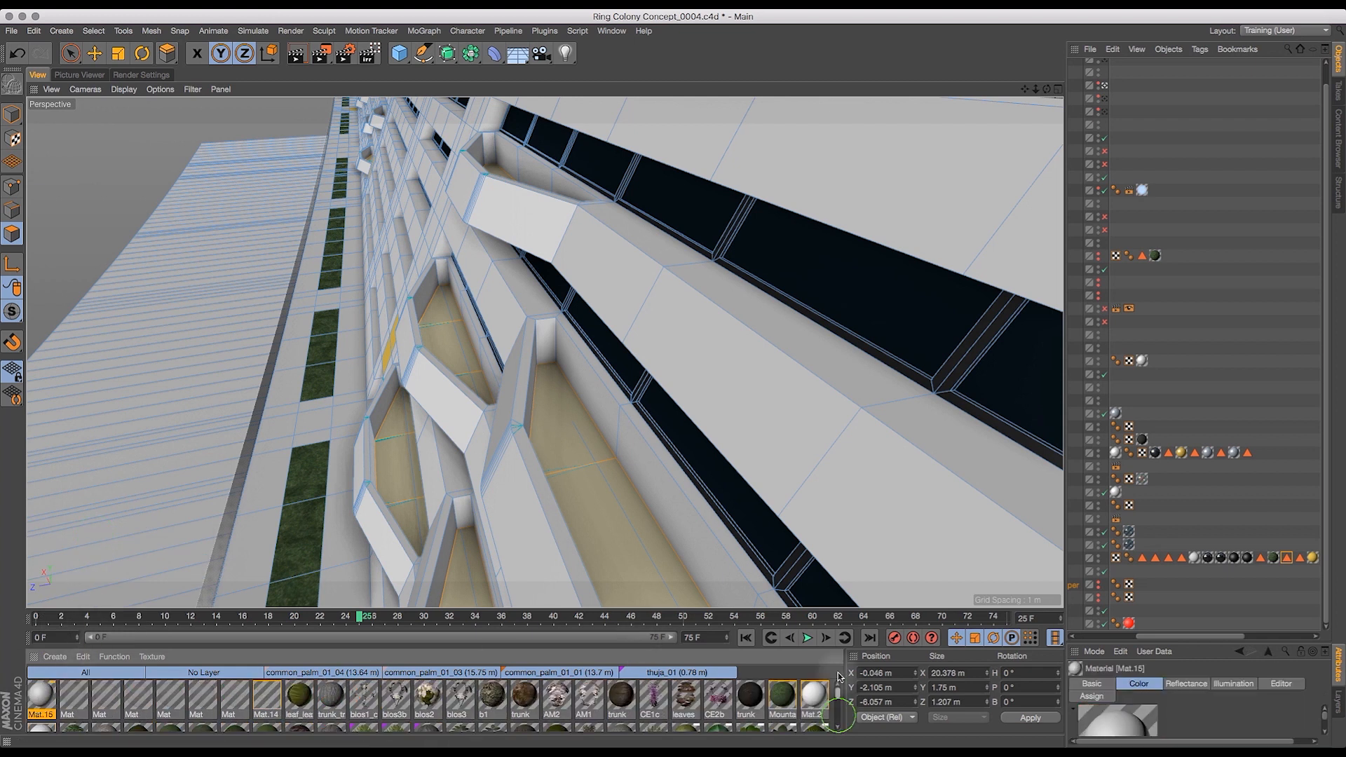
double_click(40, 696)
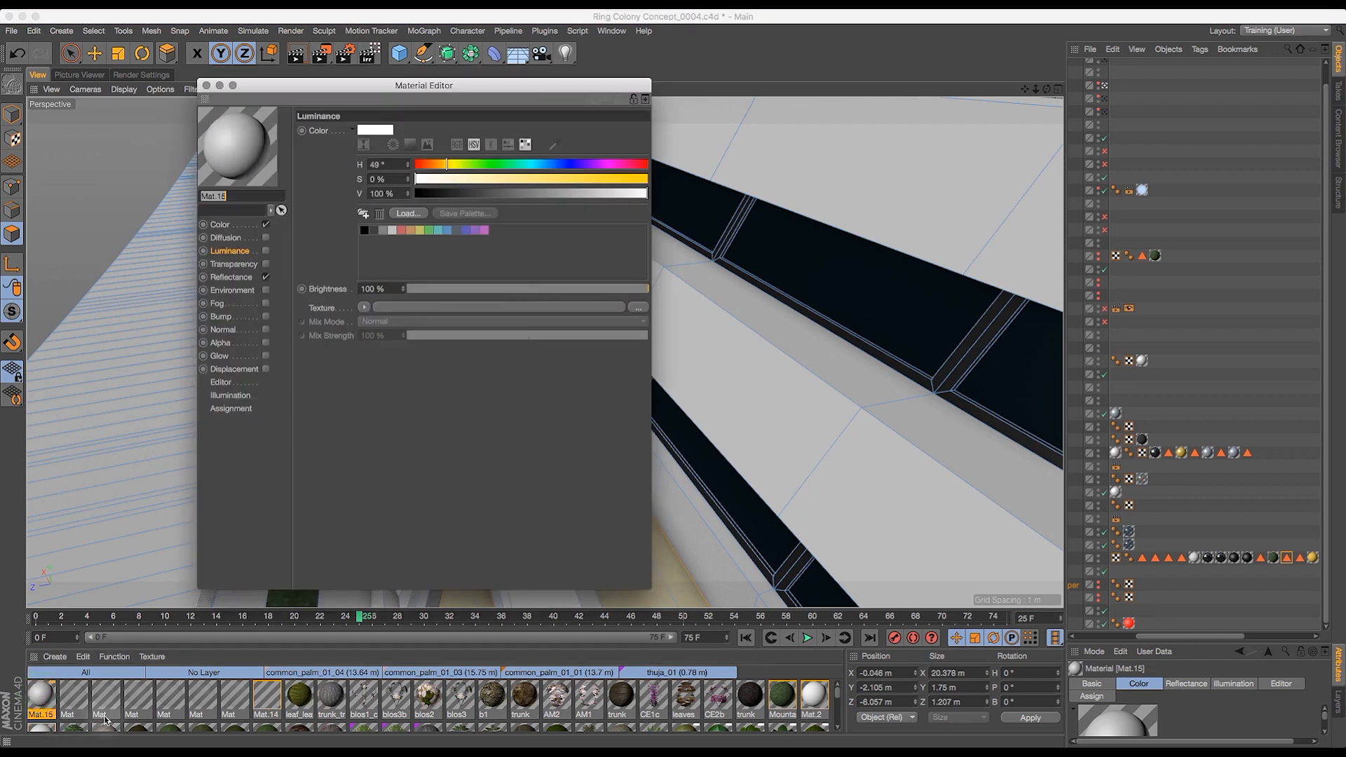
drag(382, 89, 521, 105)
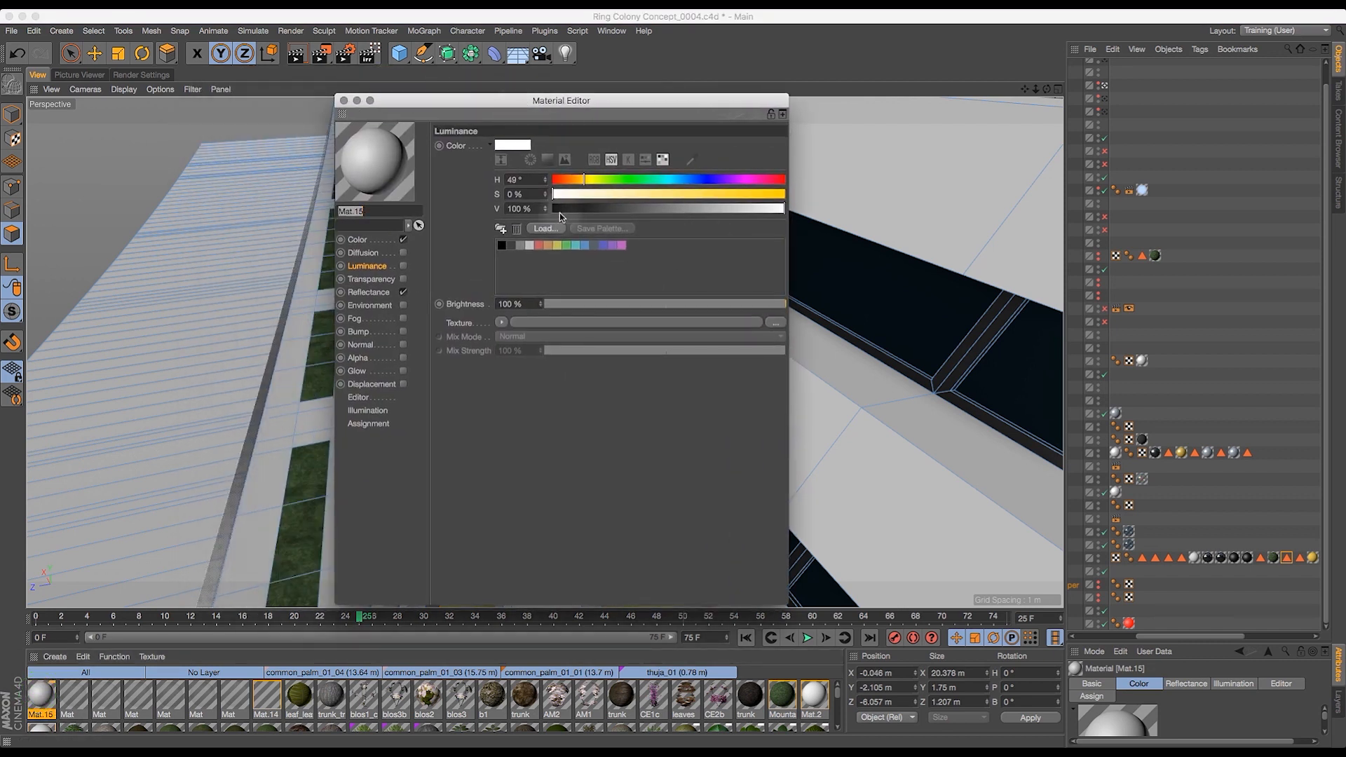
drag(747, 209, 675, 221)
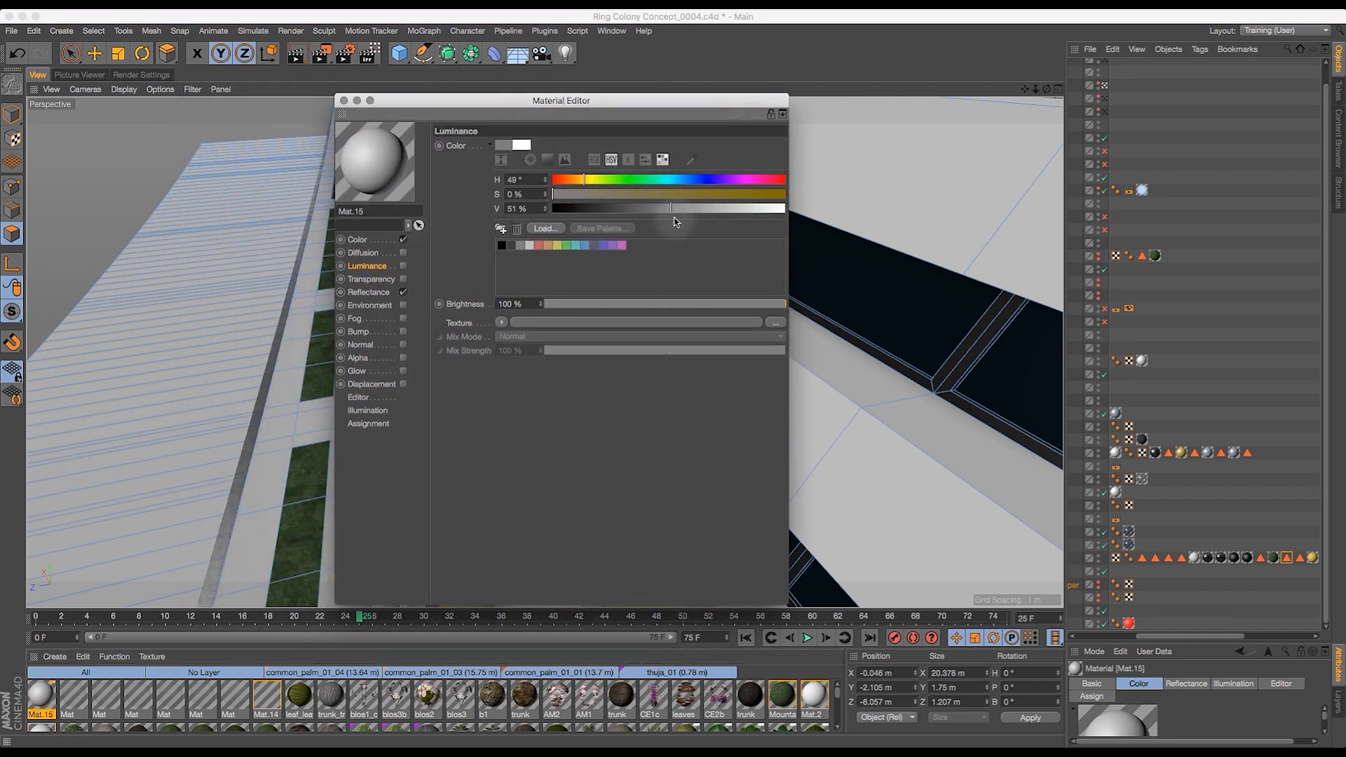
click(358, 239)
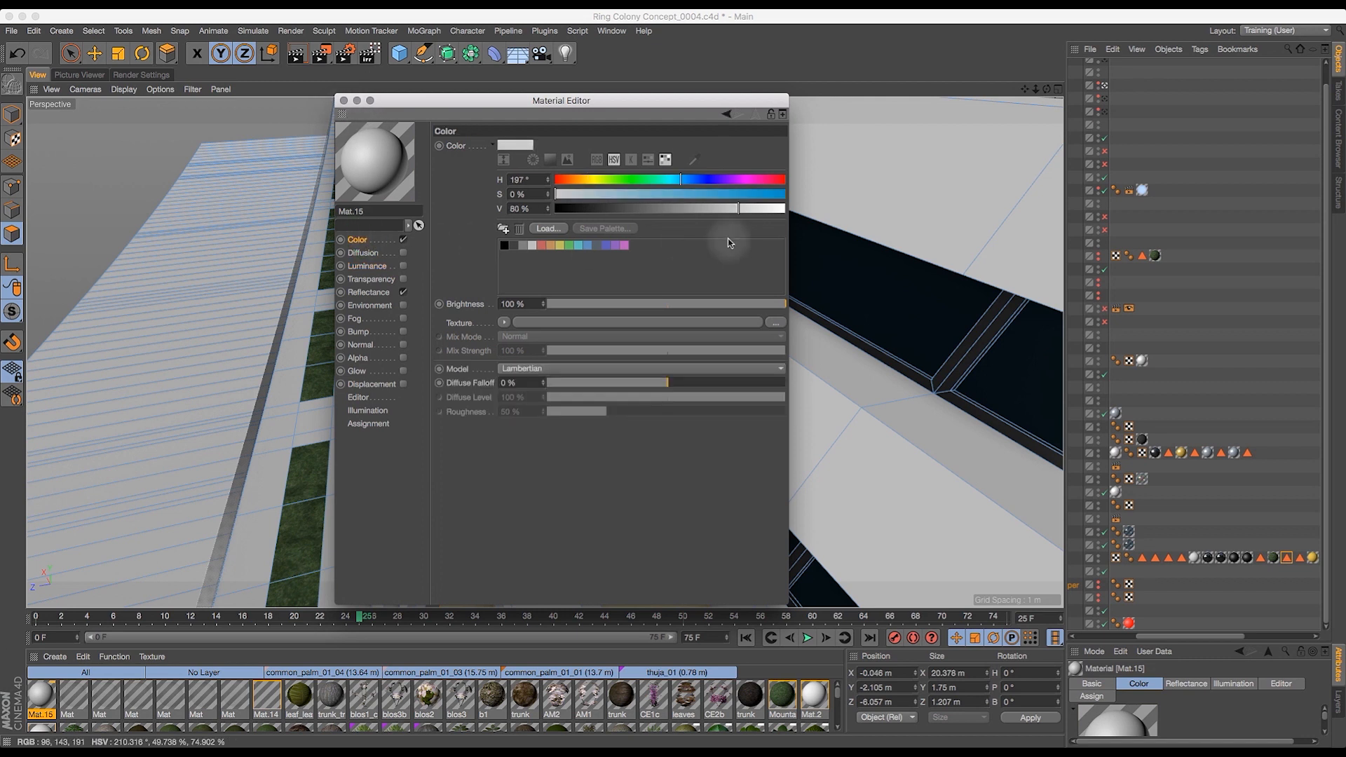
click(343, 101)
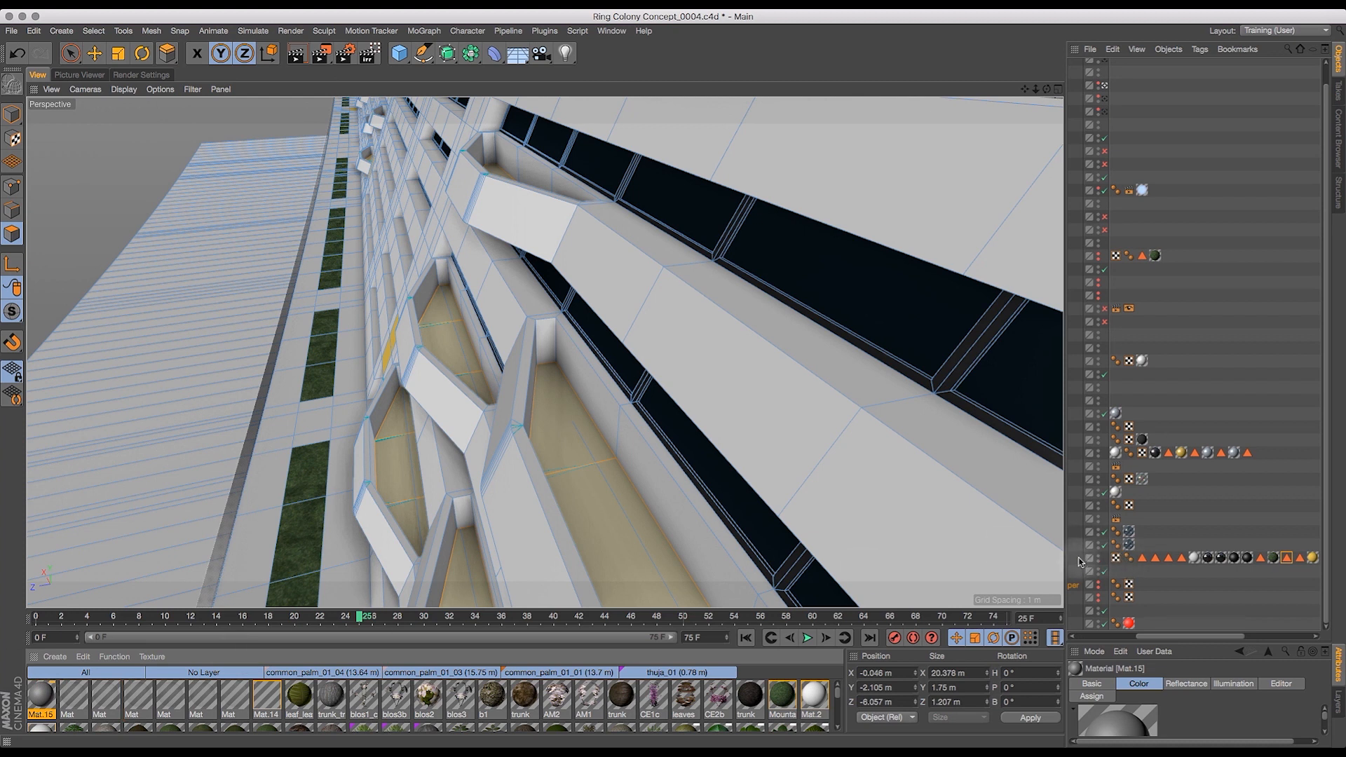
- Apply the new grey material to the Habitat Section, restrict it to the Ba;comy Extrusion selection, and check the balcony floors with everything deselected
drag(1079, 561, 1100, 584)
drag(1154, 632, 1211, 639)
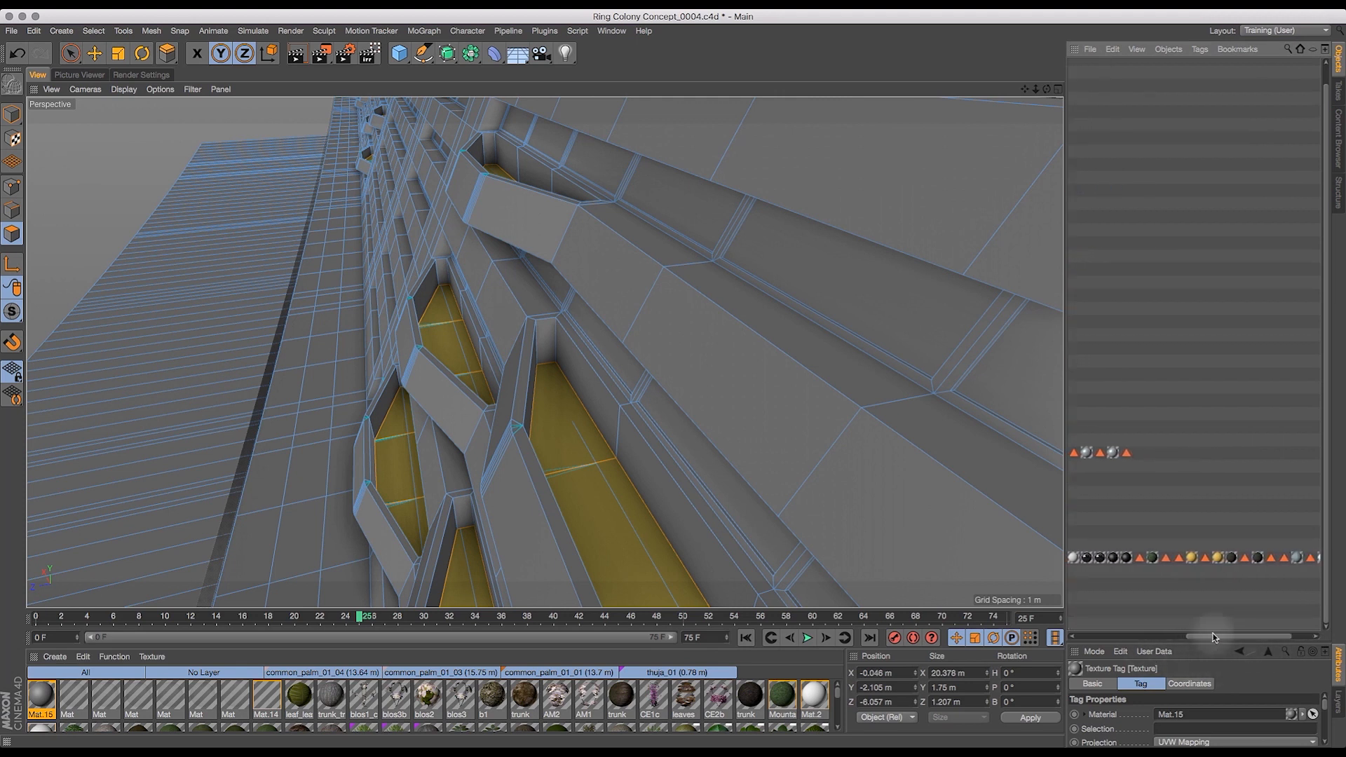
click(1166, 558)
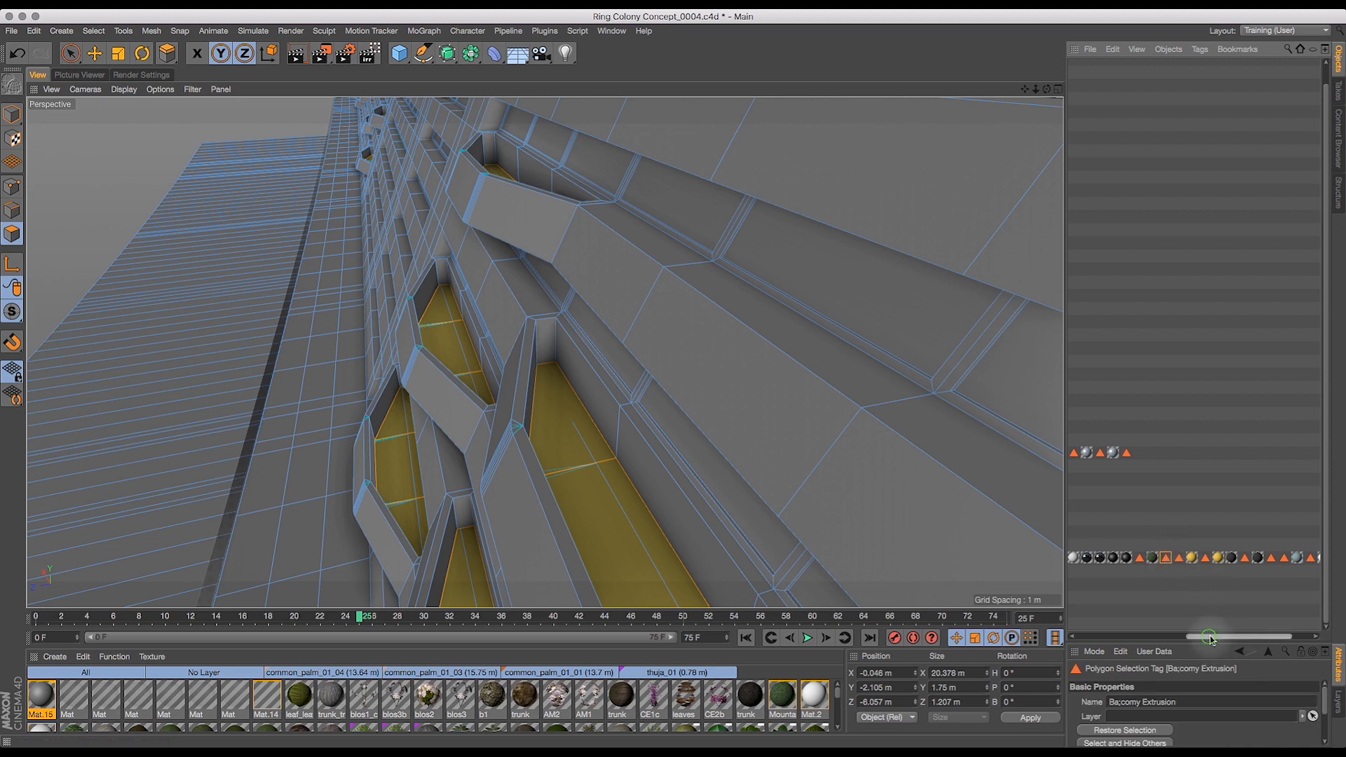
drag(1211, 639, 1232, 639)
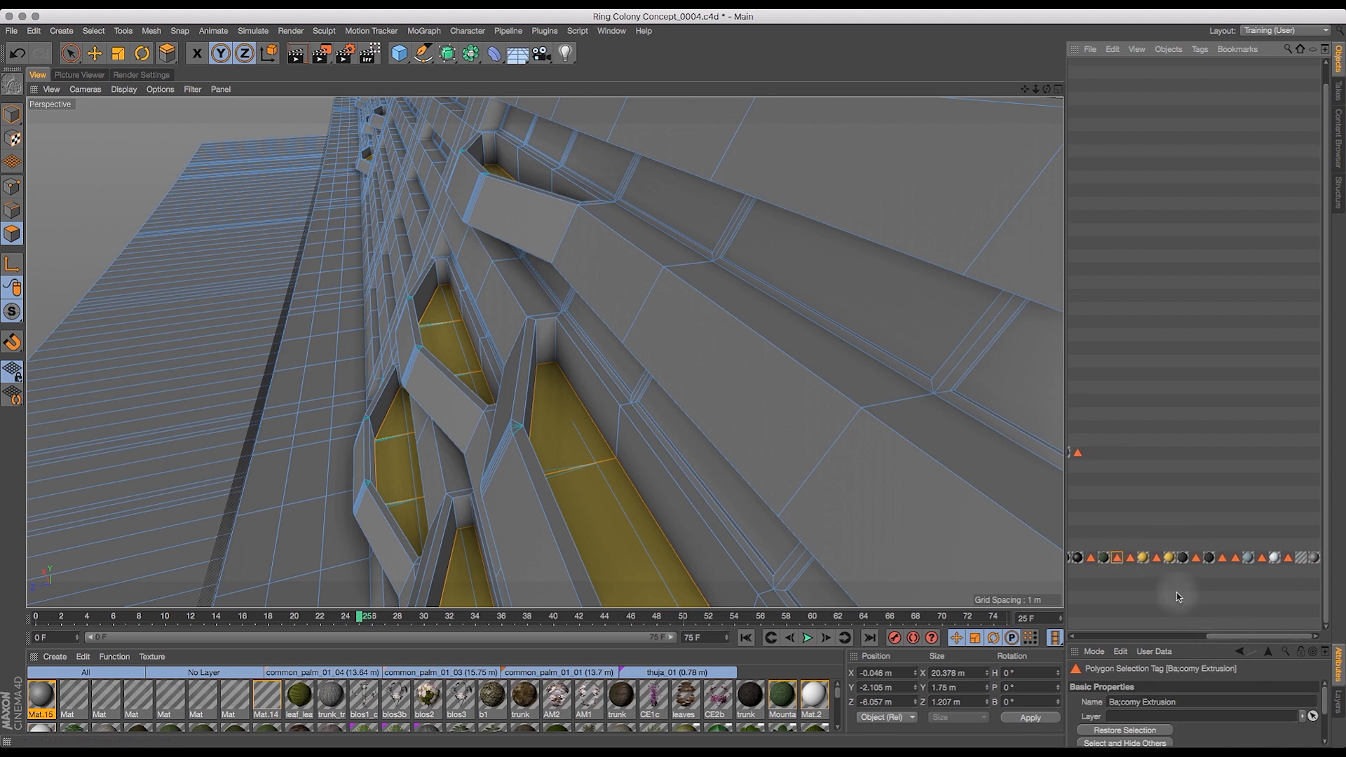
click(1314, 558)
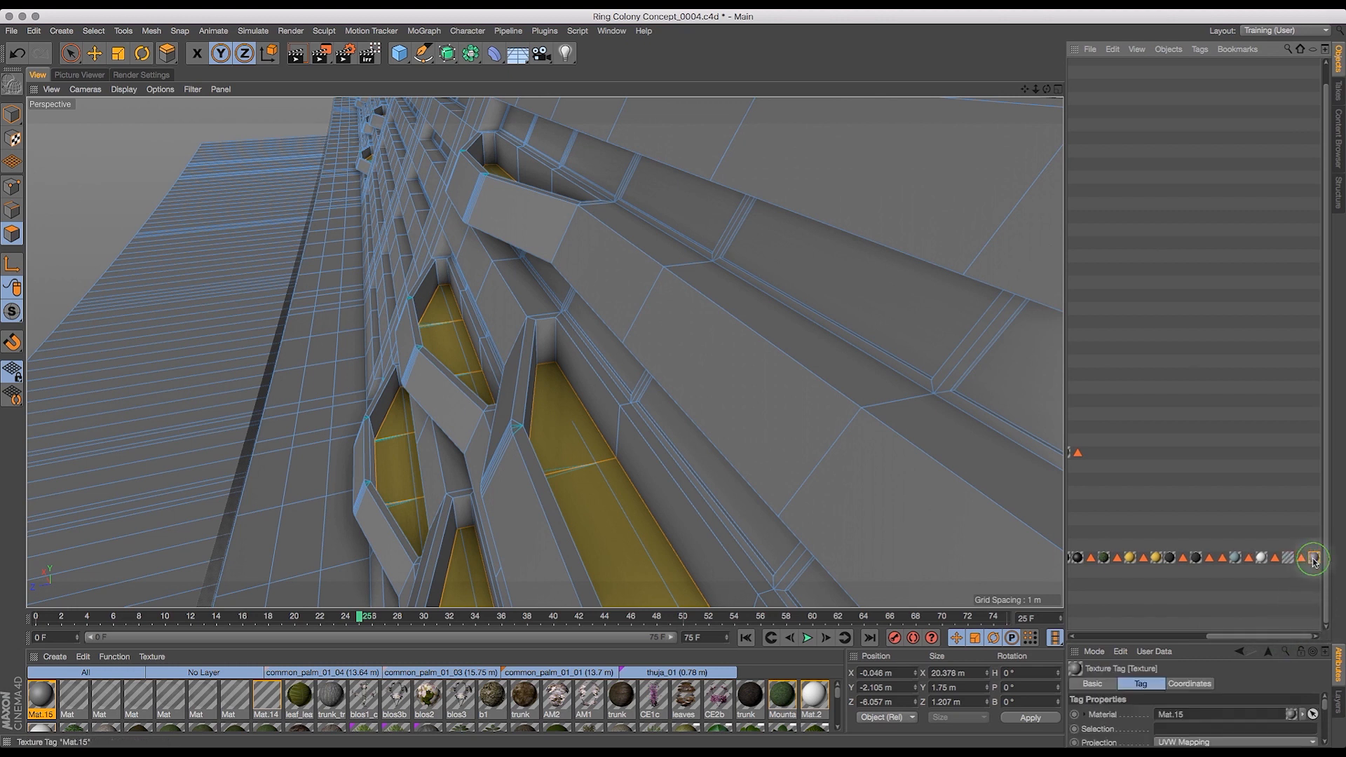
drag(1190, 729, 1197, 729)
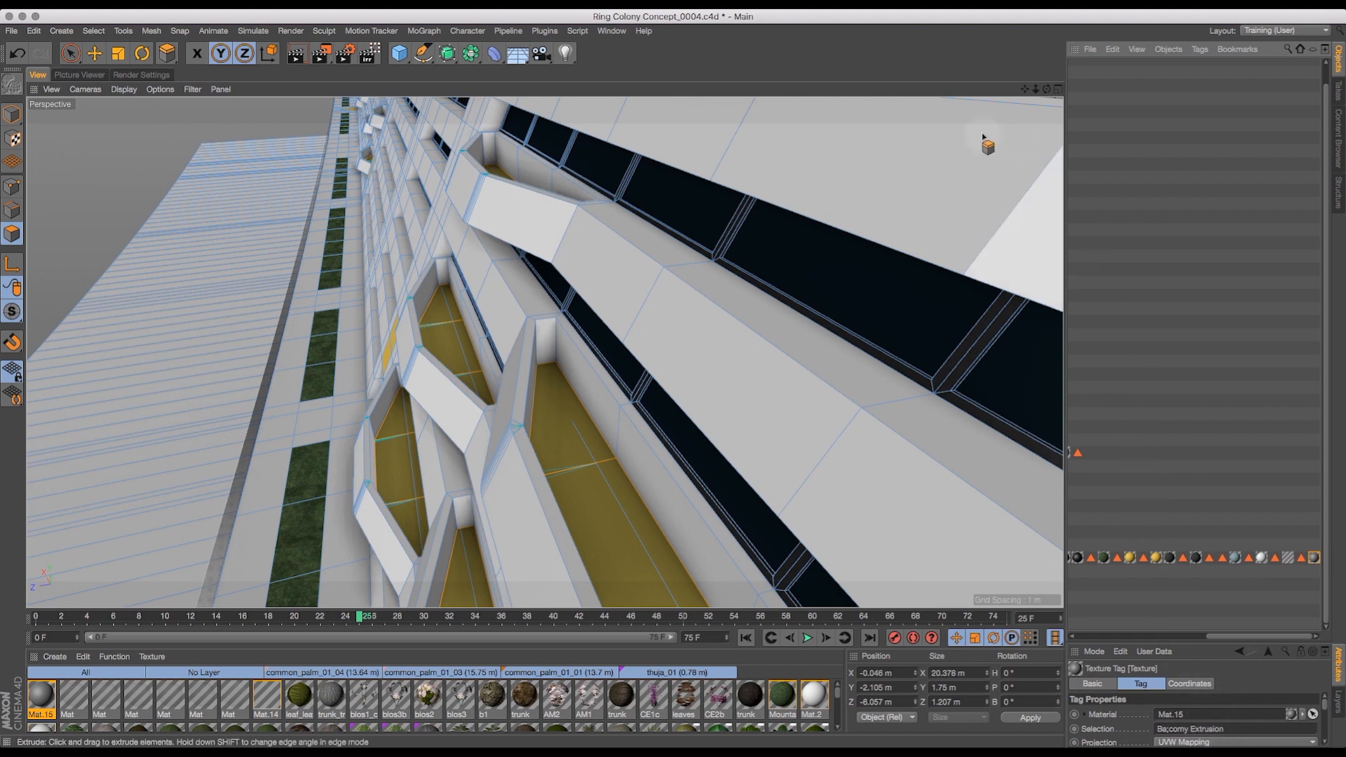
click(1148, 319)
drag(1048, 88, 936, 115)
drag(1048, 88, 1050, 123)
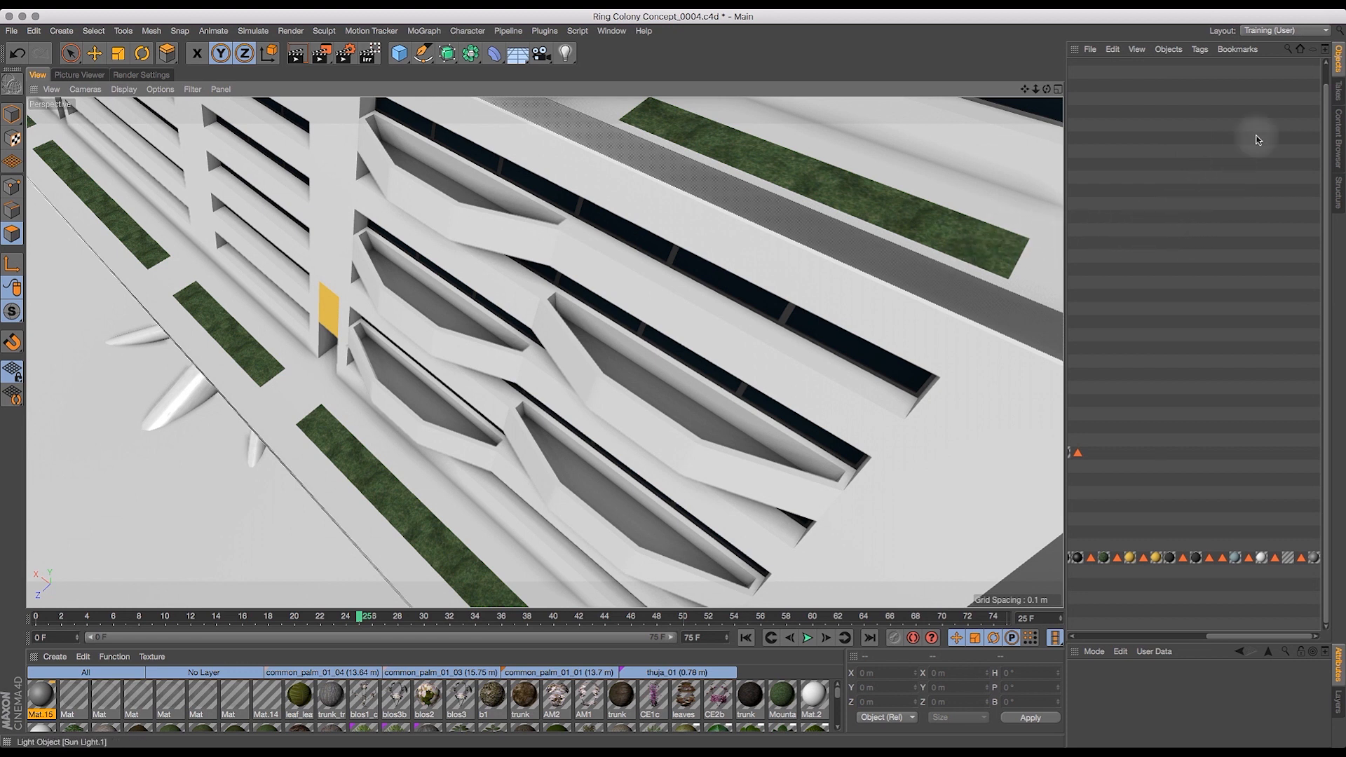
- Search the Content Browser presets for "wood"
click(1339, 134)
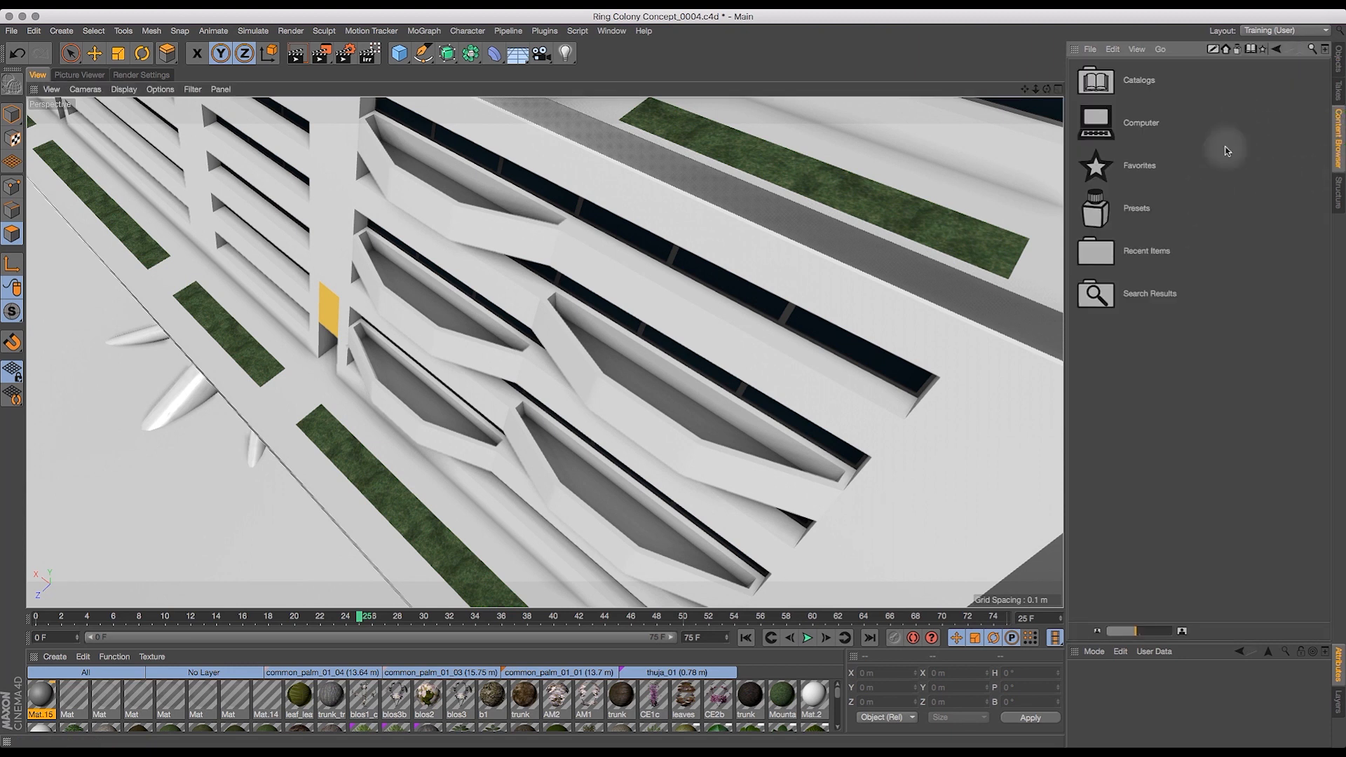
click(1312, 48)
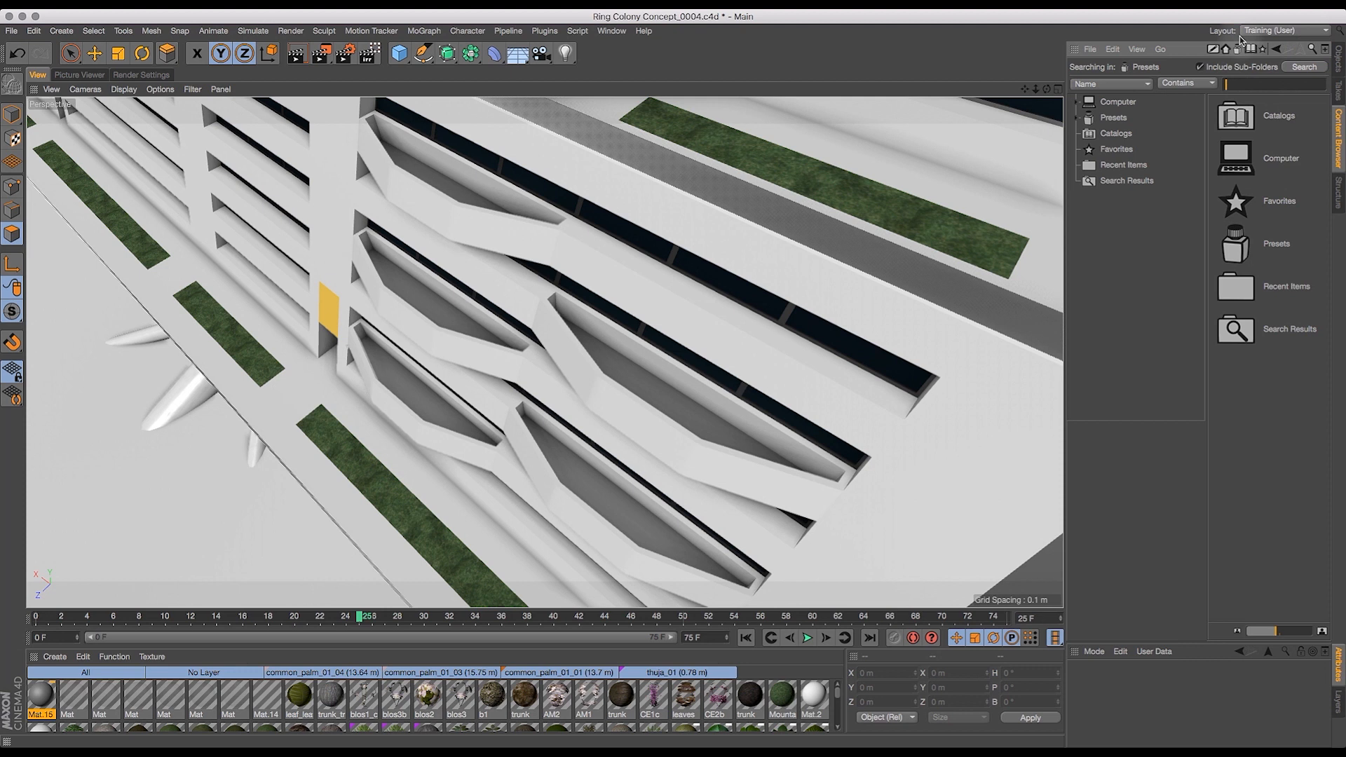
text(wood)
key(Return)
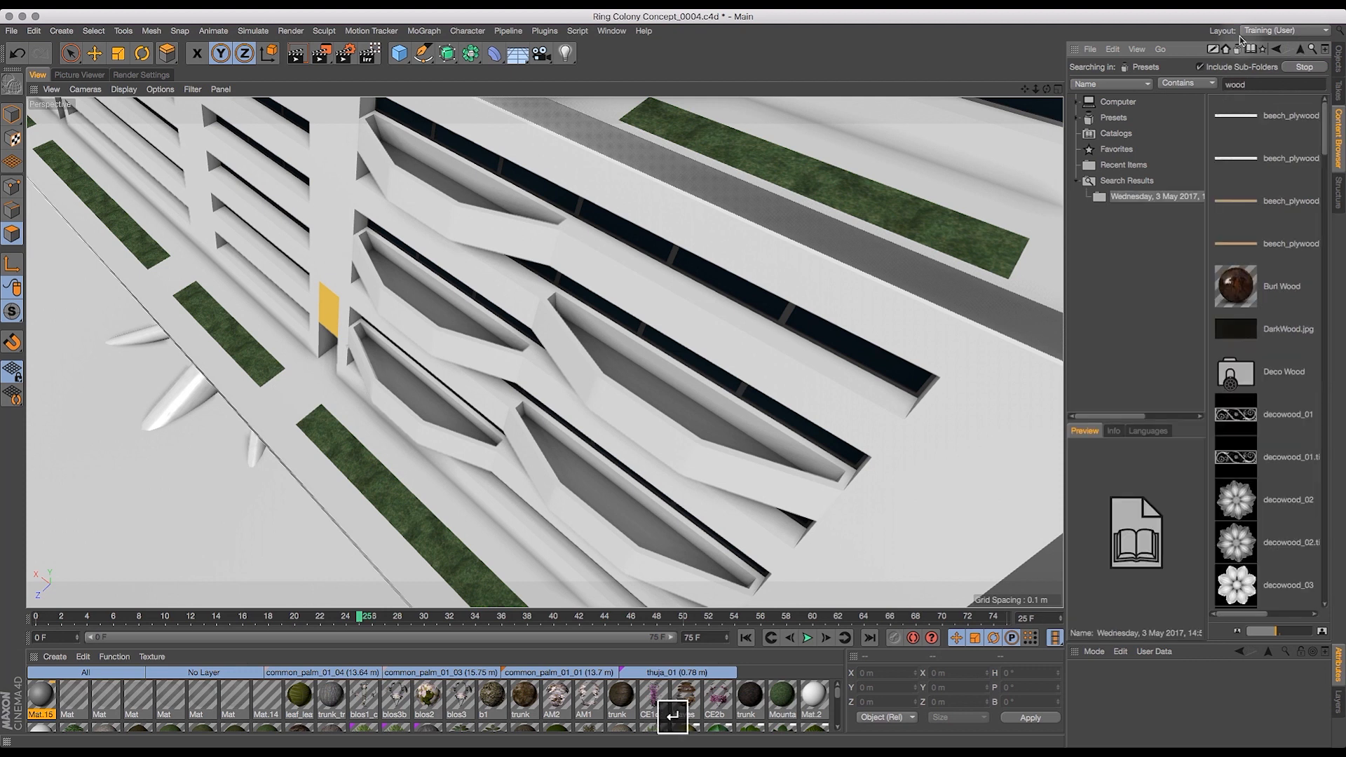
- Search the Content Browser presets for "wood" again and widen the results list so the full preset names can be read
click(1338, 58)
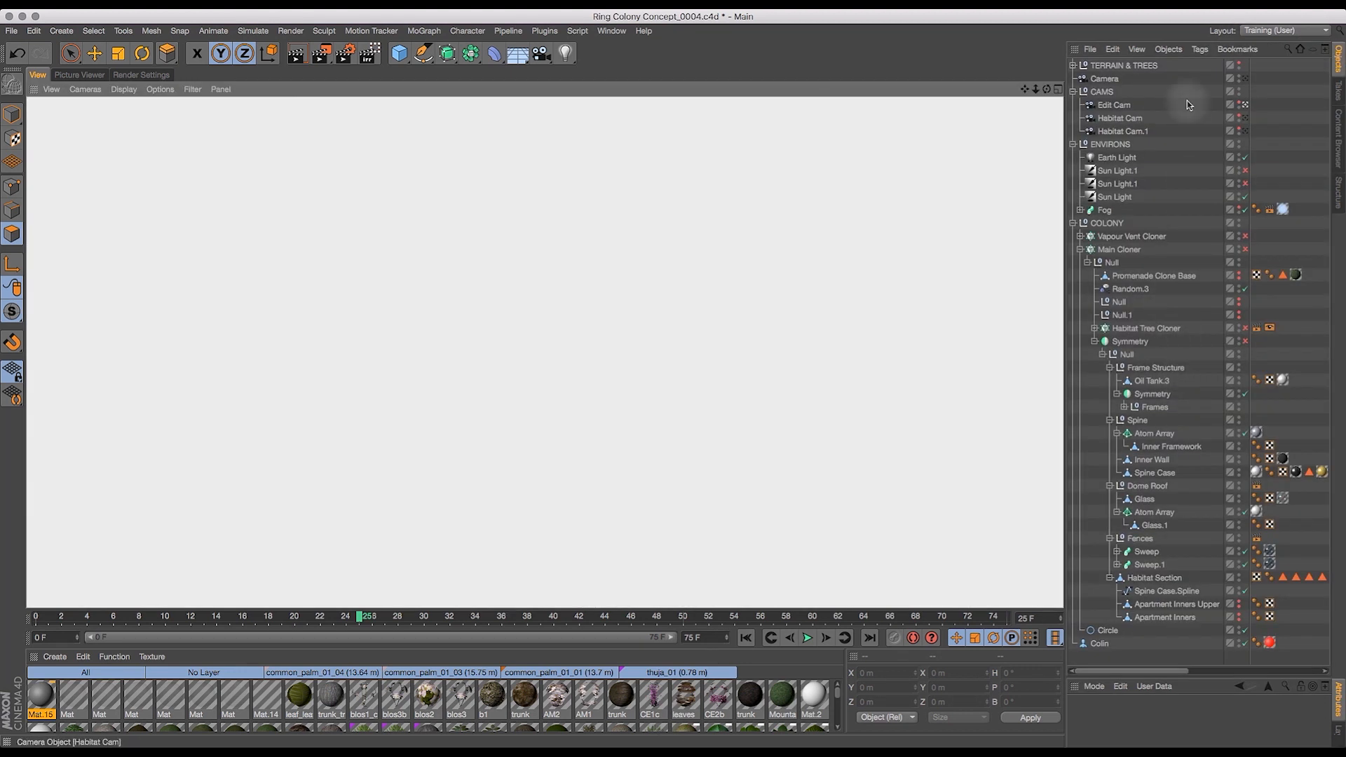
click(1338, 131)
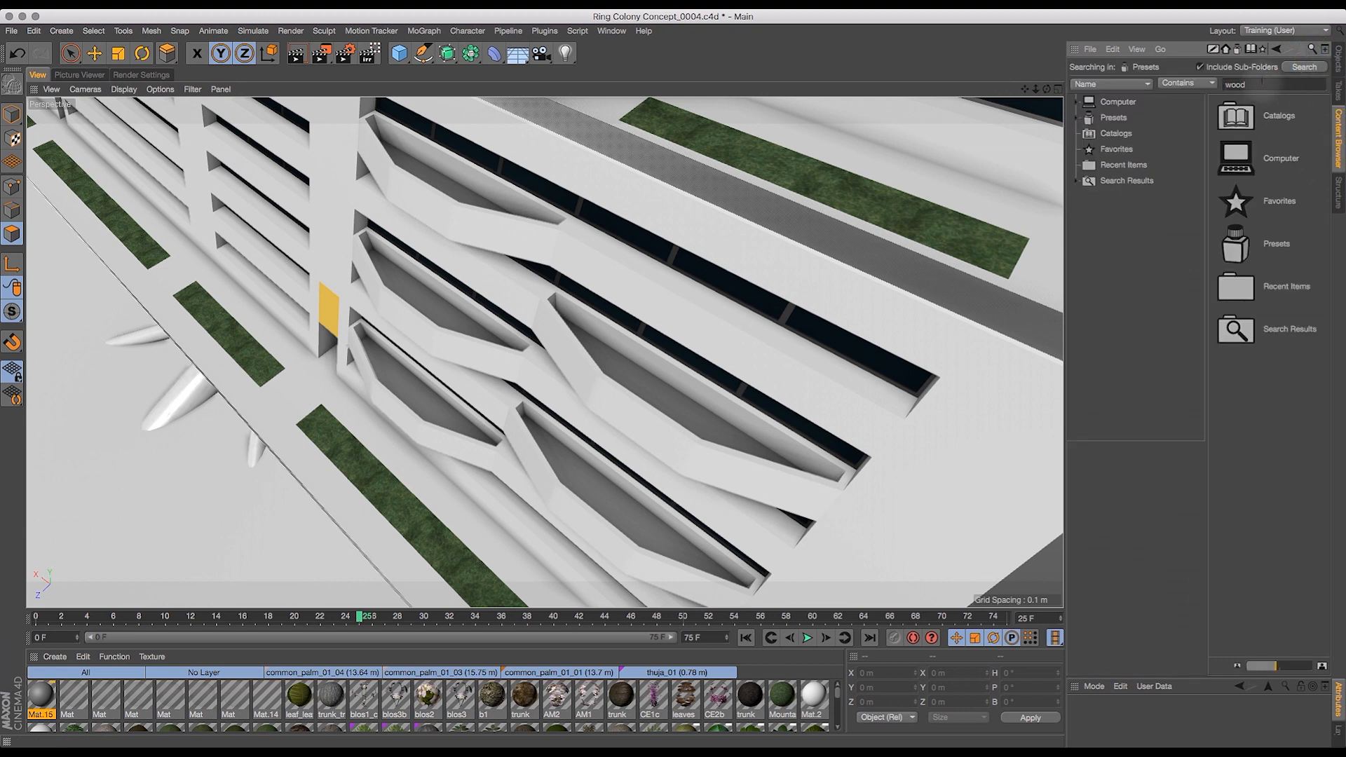
key(Return)
scroll(1331, 166, down, 1)
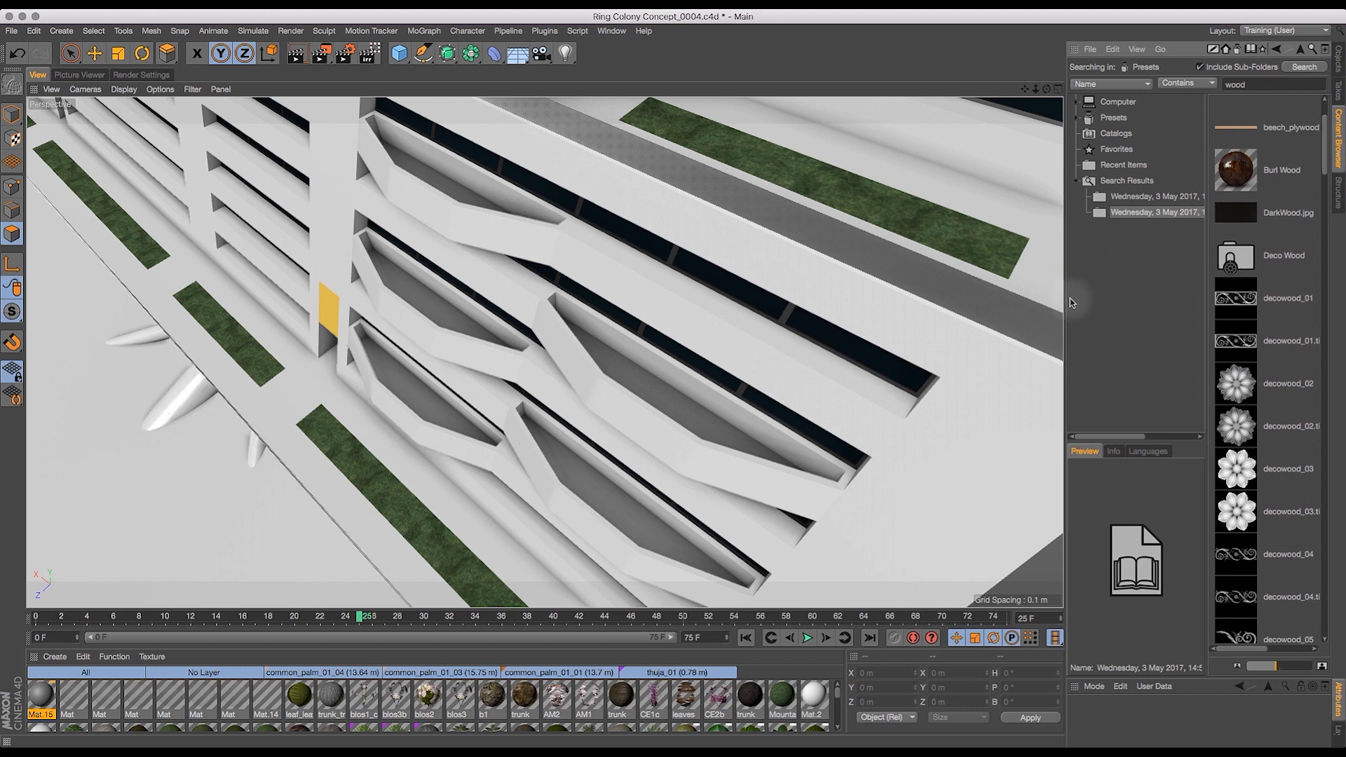
drag(1064, 295, 877, 325)
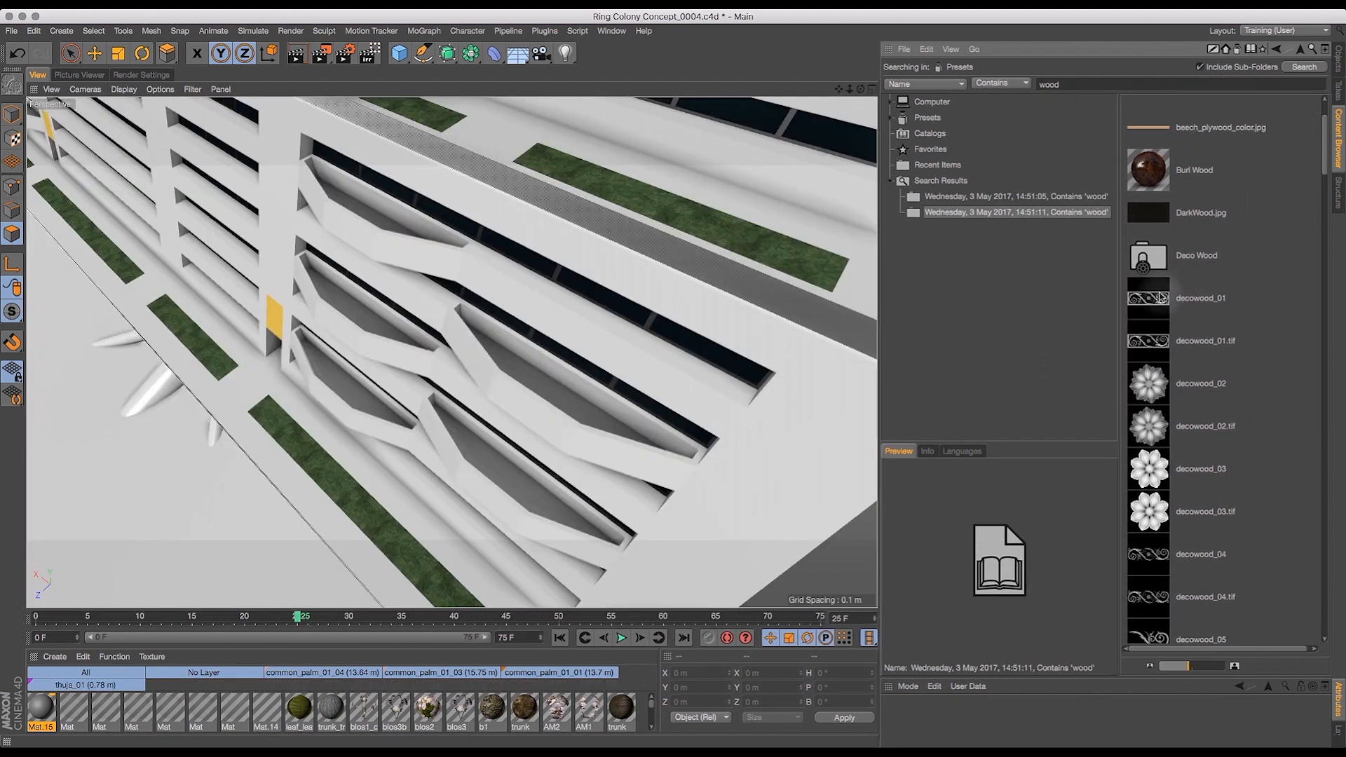
drag(1113, 290, 1069, 299)
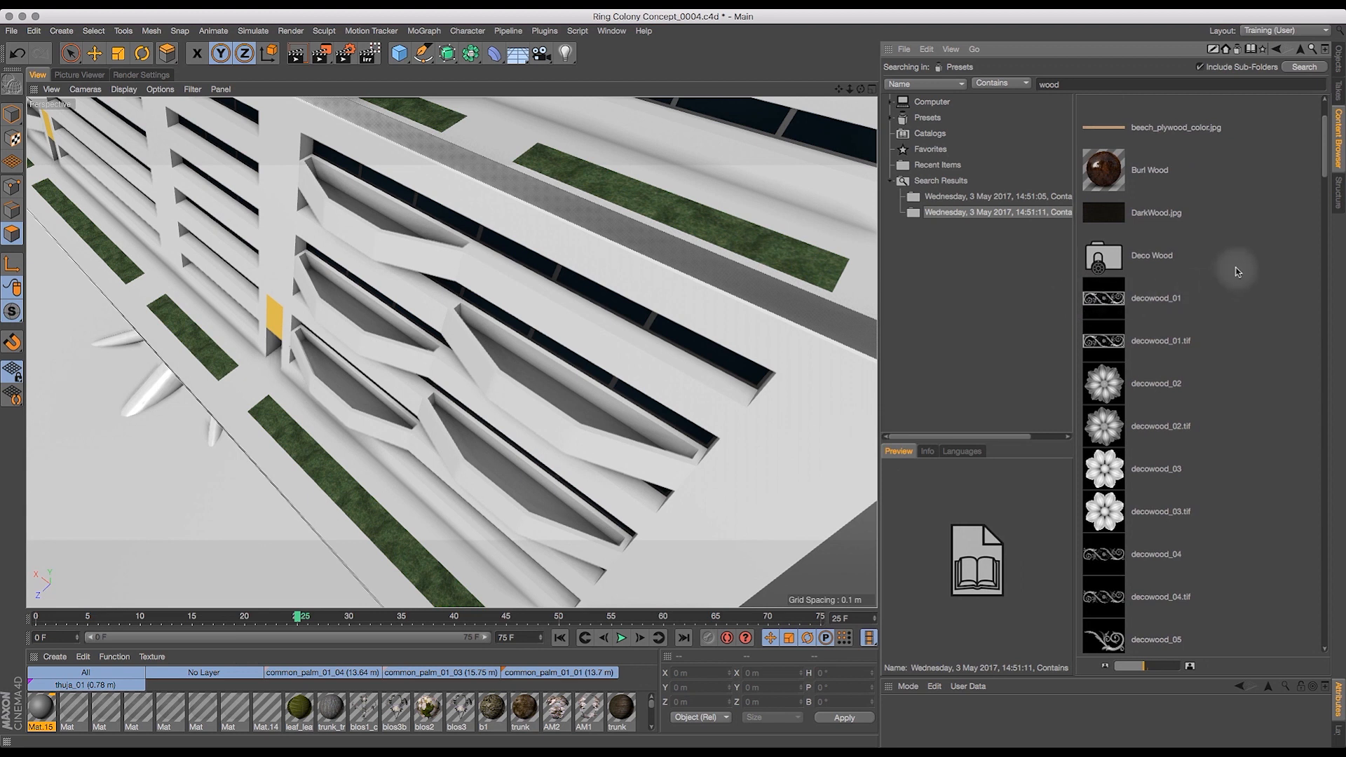
- Compare the wood plank presets, previewing Planks - Wood - 07 and 01, and add Planks - Wood - 01 to the scene materials
drag(1325, 140, 1335, 339)
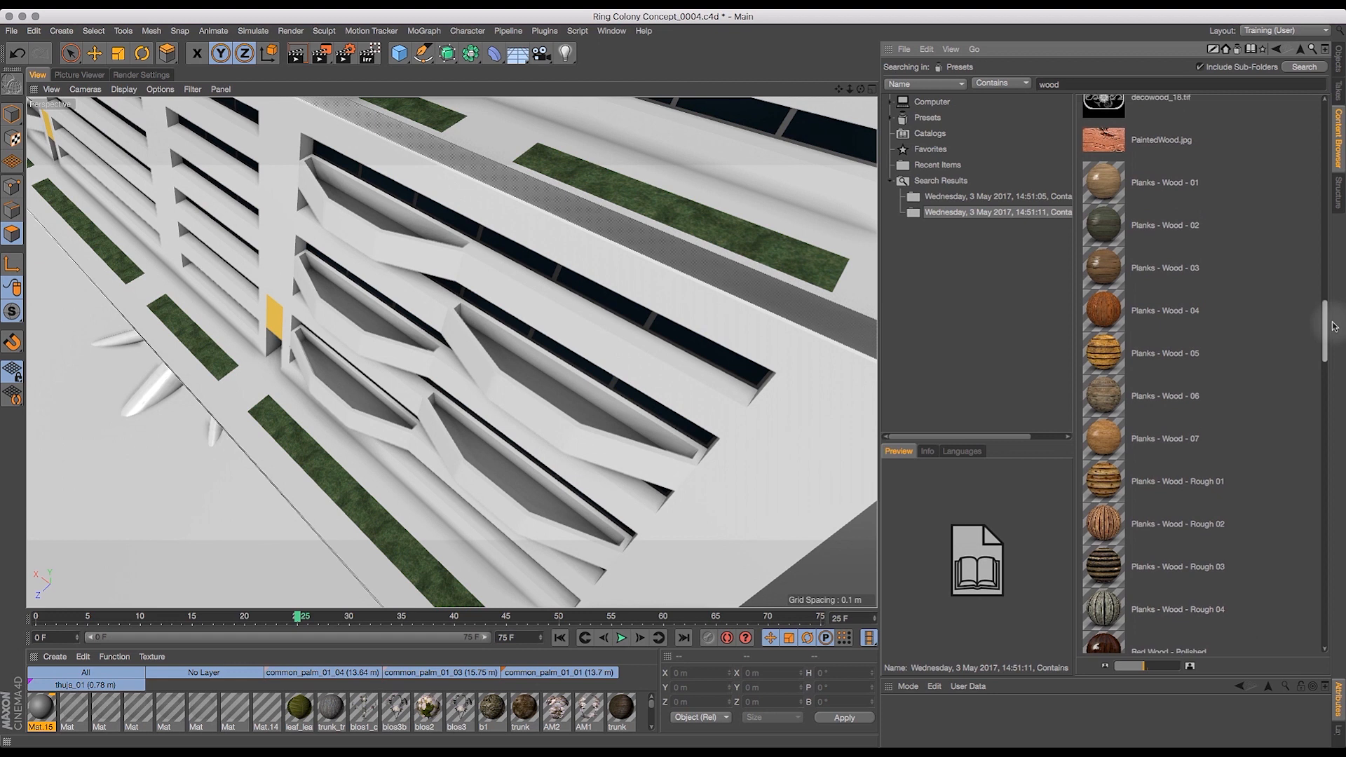
mouse_move(1334, 327)
mouse_down()
mouse_move(1344, 486)
mouse_move(1318, 609)
mouse_move(1327, 322)
mouse_up()
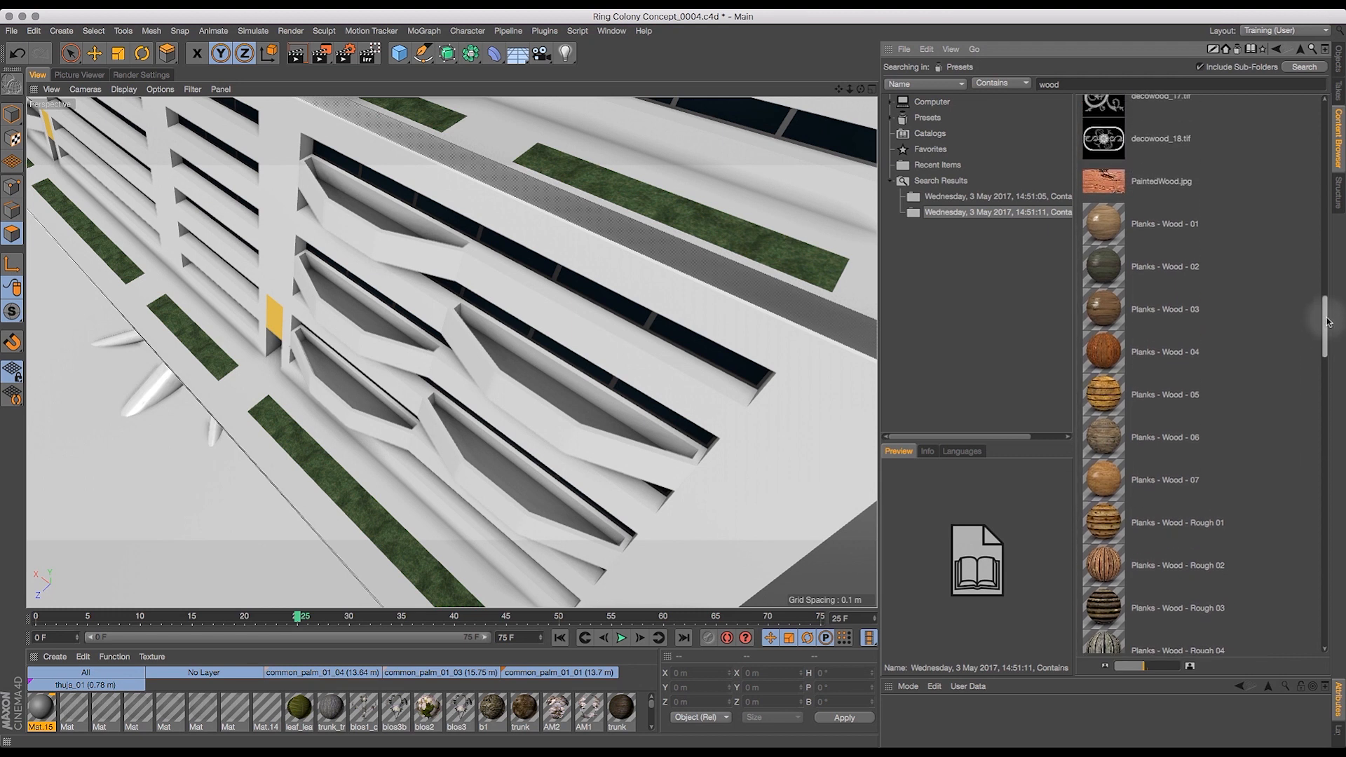
click(1117, 480)
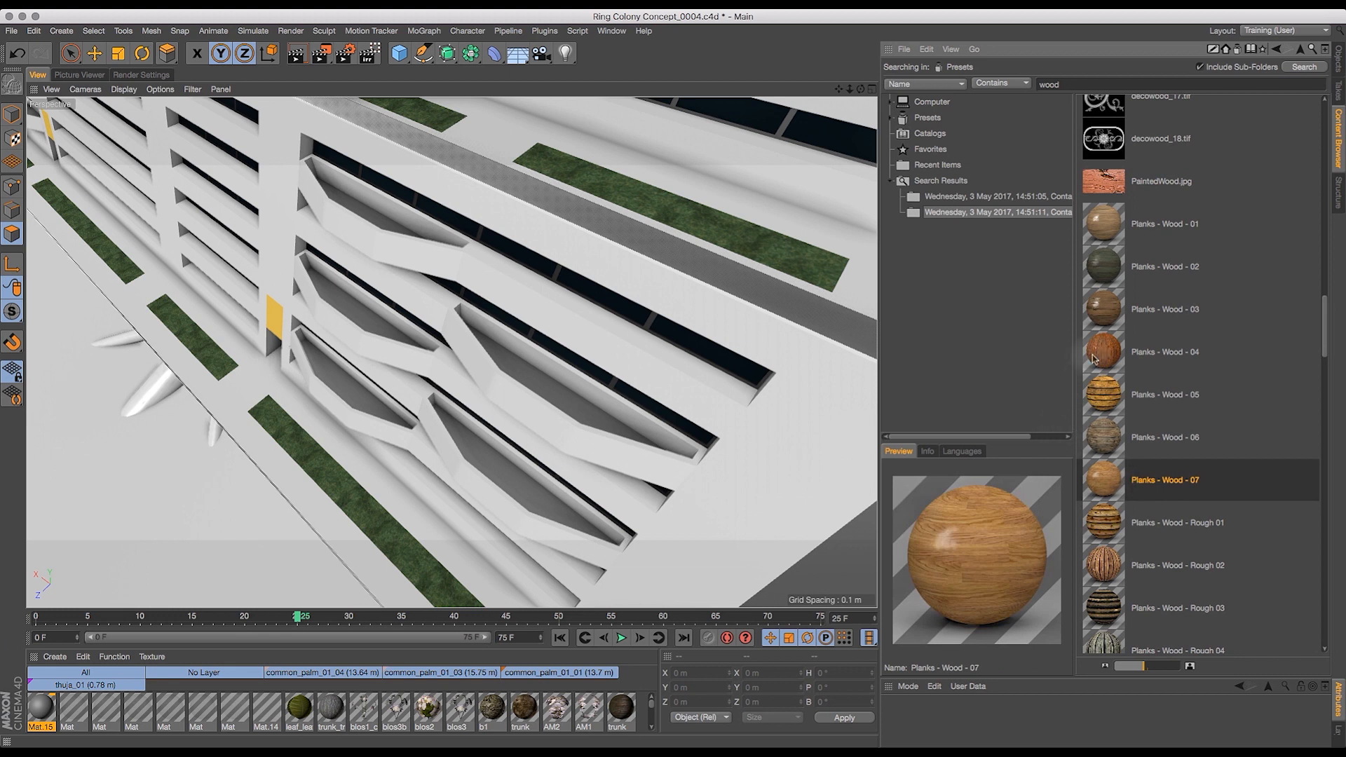
click(1106, 234)
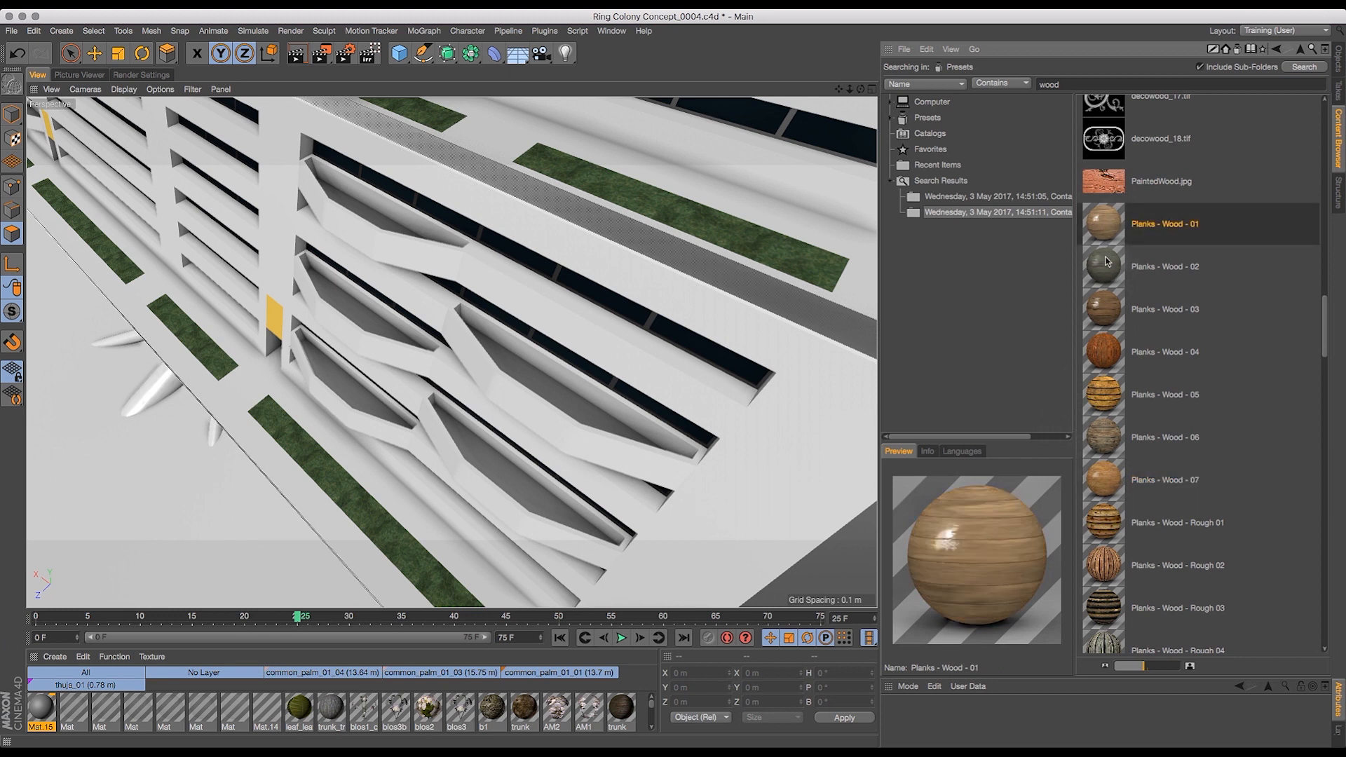
mouse_move(1325, 324)
mouse_down()
mouse_move(1329, 260)
mouse_move(1332, 337)
mouse_move(1334, 321)
mouse_up()
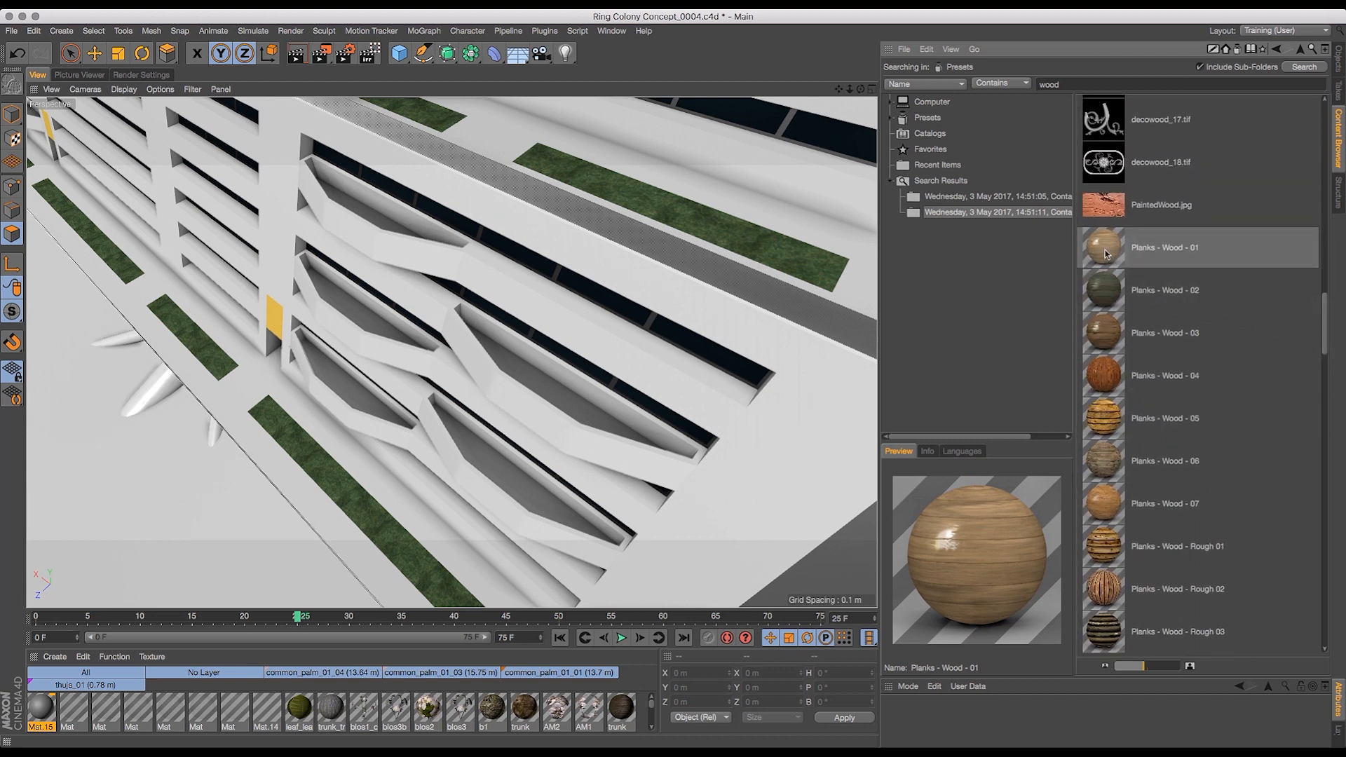
drag(1103, 254, 31, 710)
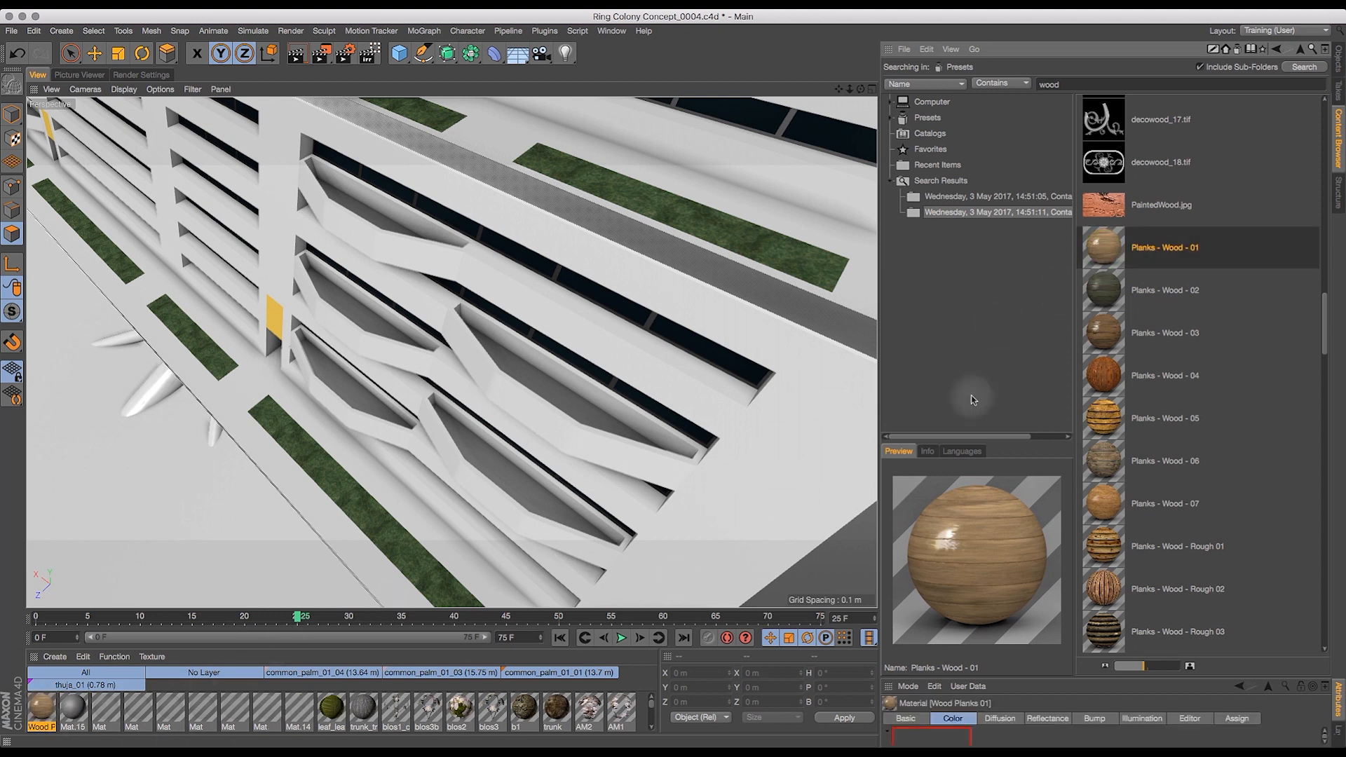
- Replace the grey balcony floor material on the Habitat Section's last texture tag with Wood Planks 01 and check the floors up close
click(1339, 57)
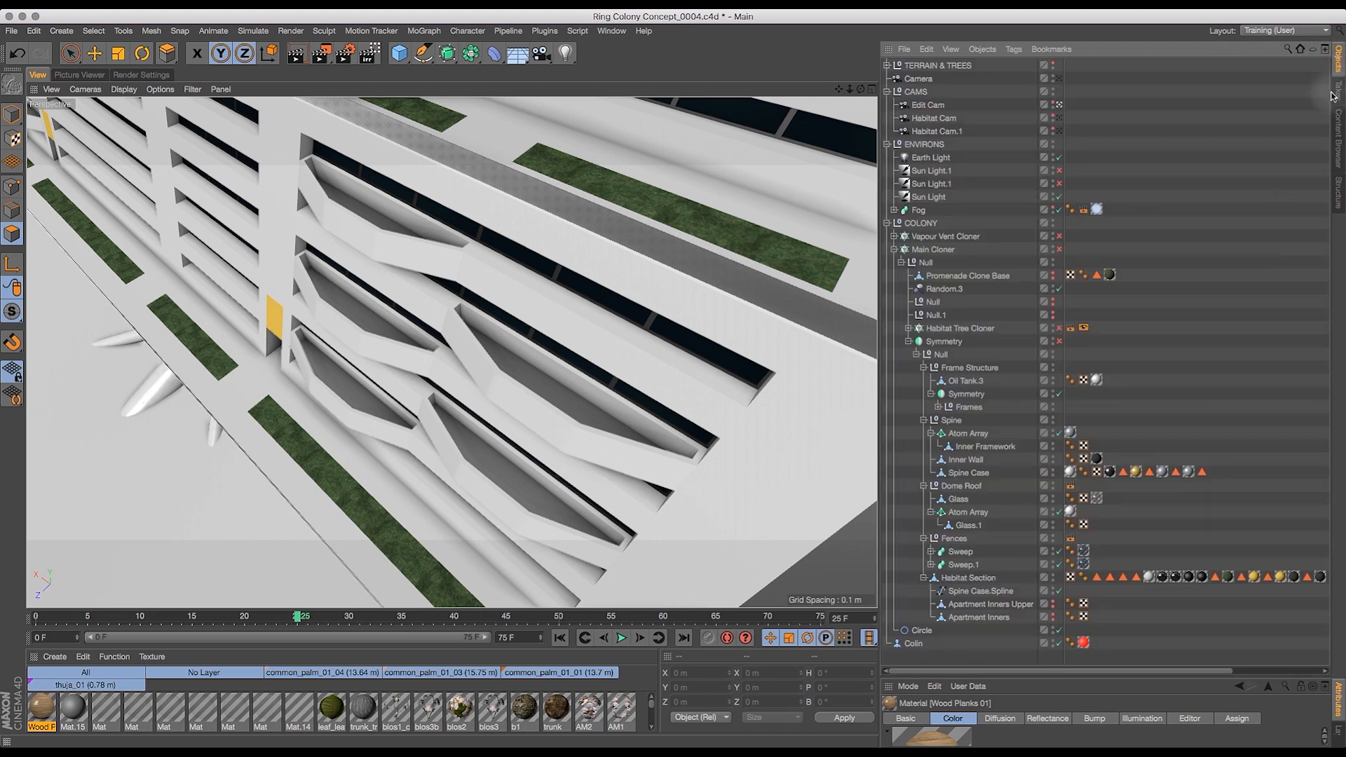
drag(880, 291, 985, 290)
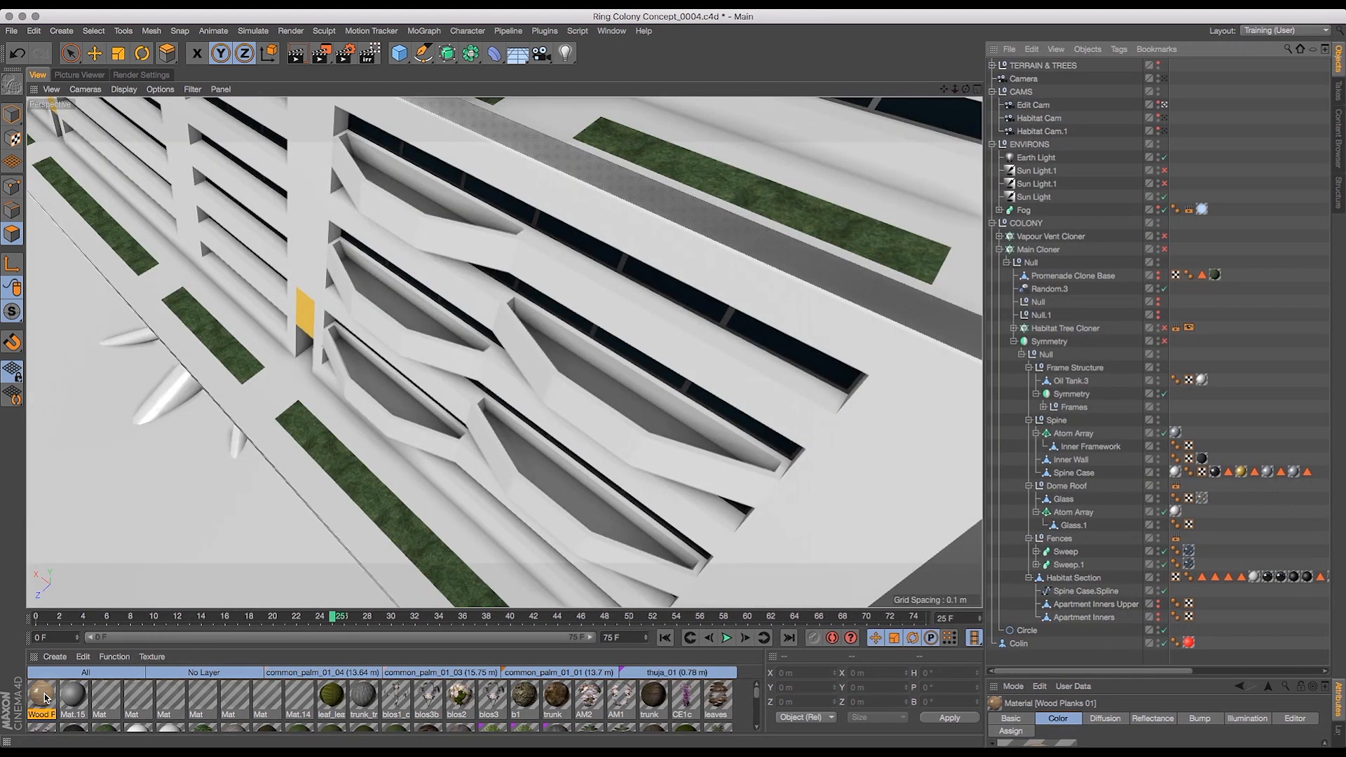
drag(1022, 671, 1207, 678)
drag(44, 696, 1323, 576)
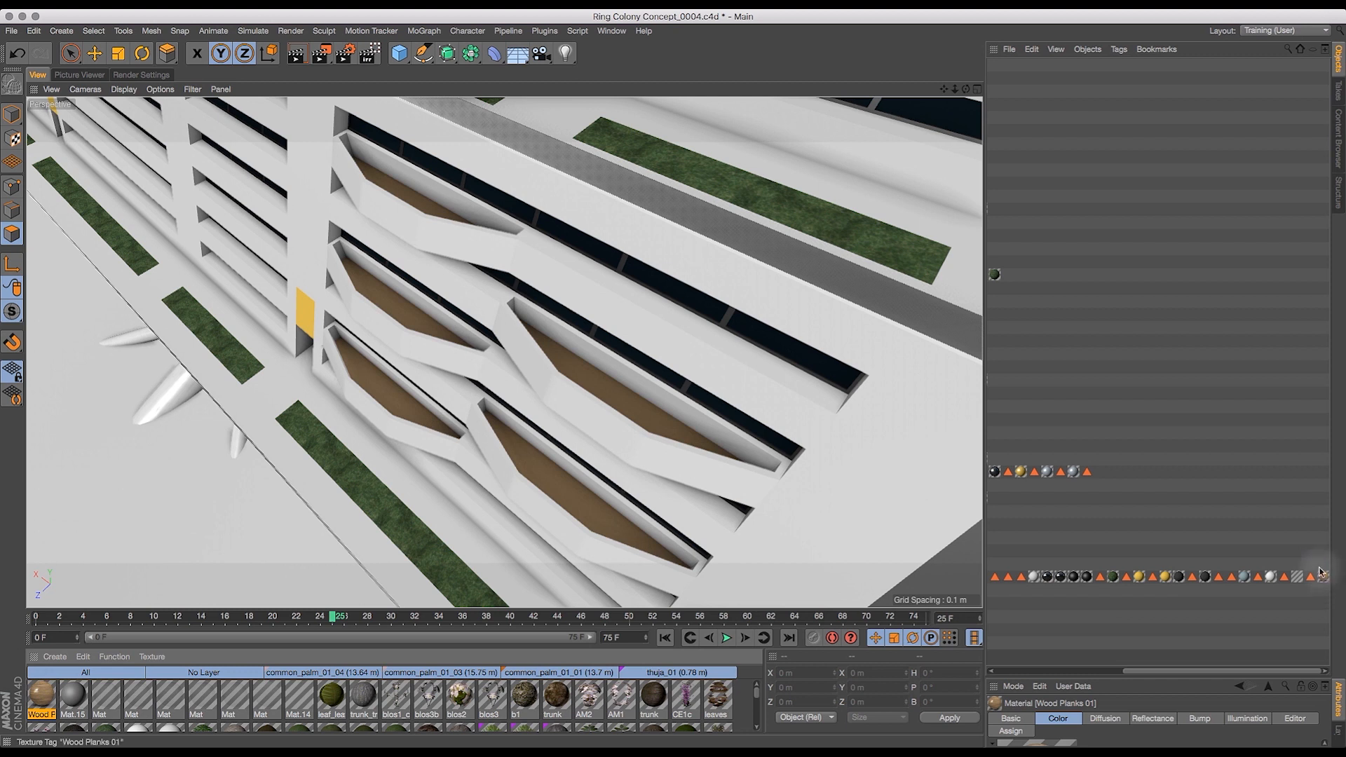
drag(964, 90, 906, 105)
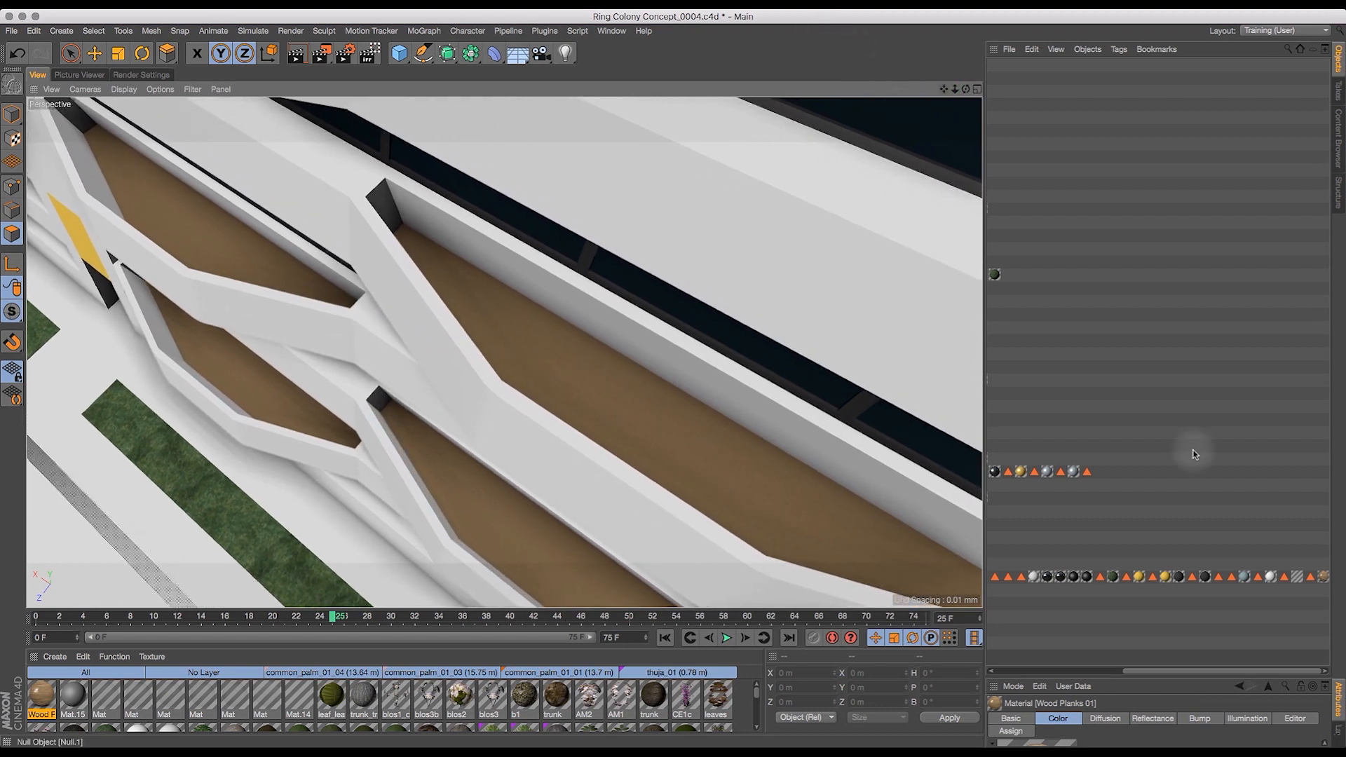
- Set the projection of the balcony floors' Wood Planks 01 texture tag to Cubic
click(1322, 579)
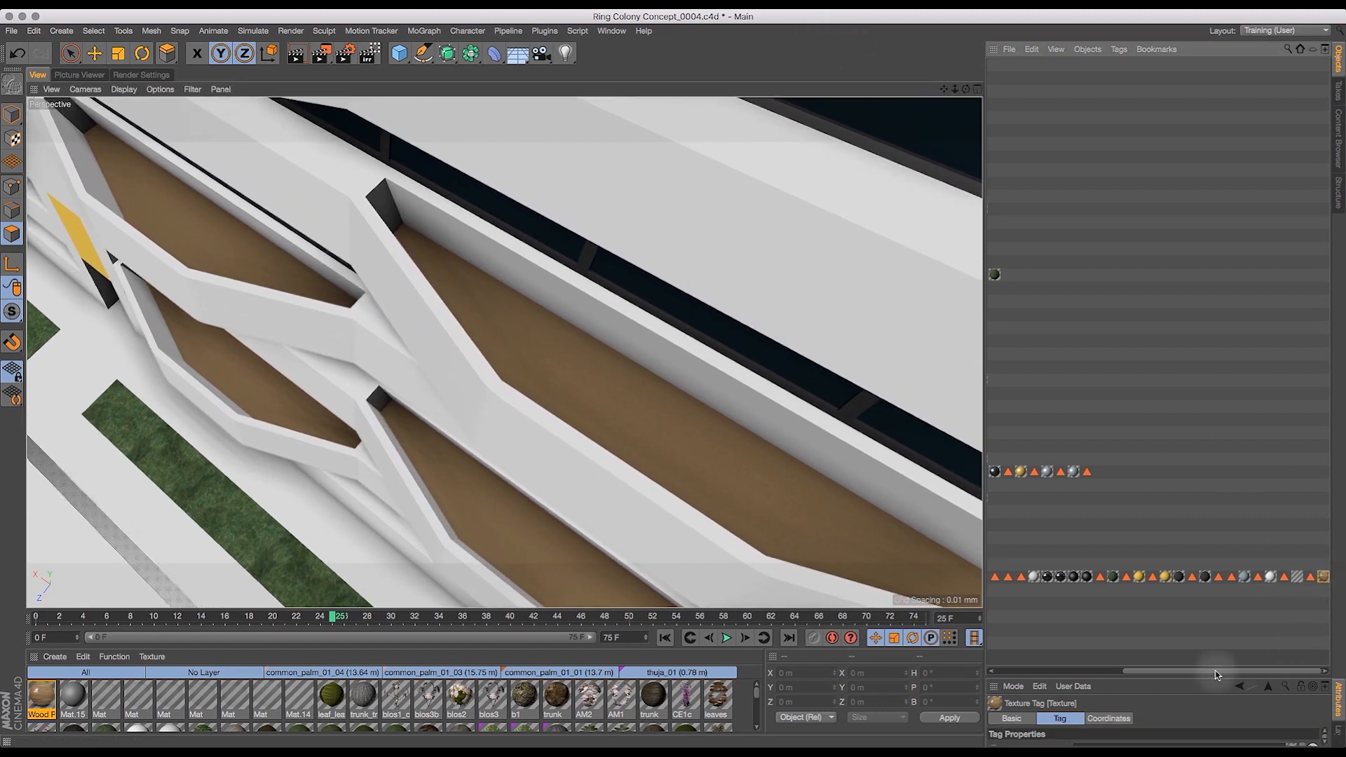
drag(1198, 676, 1196, 550)
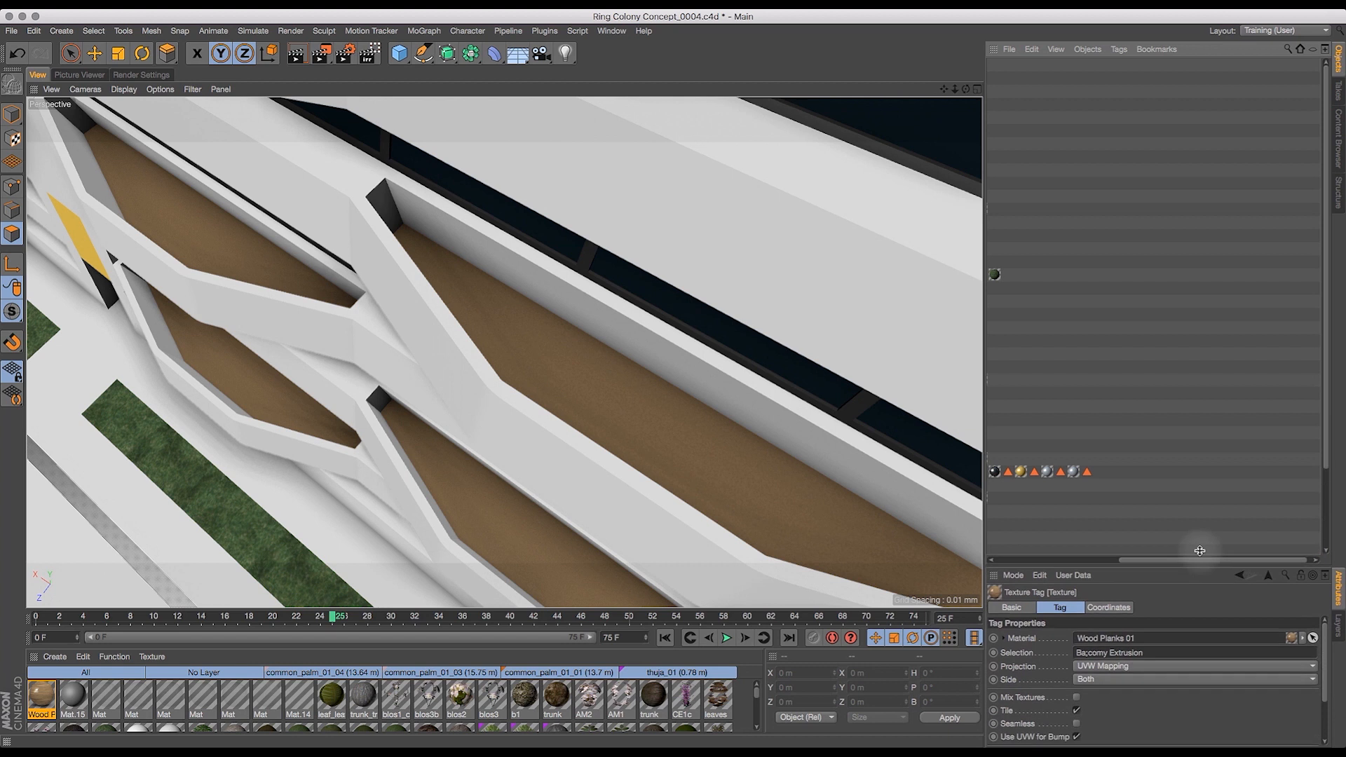
click(1134, 650)
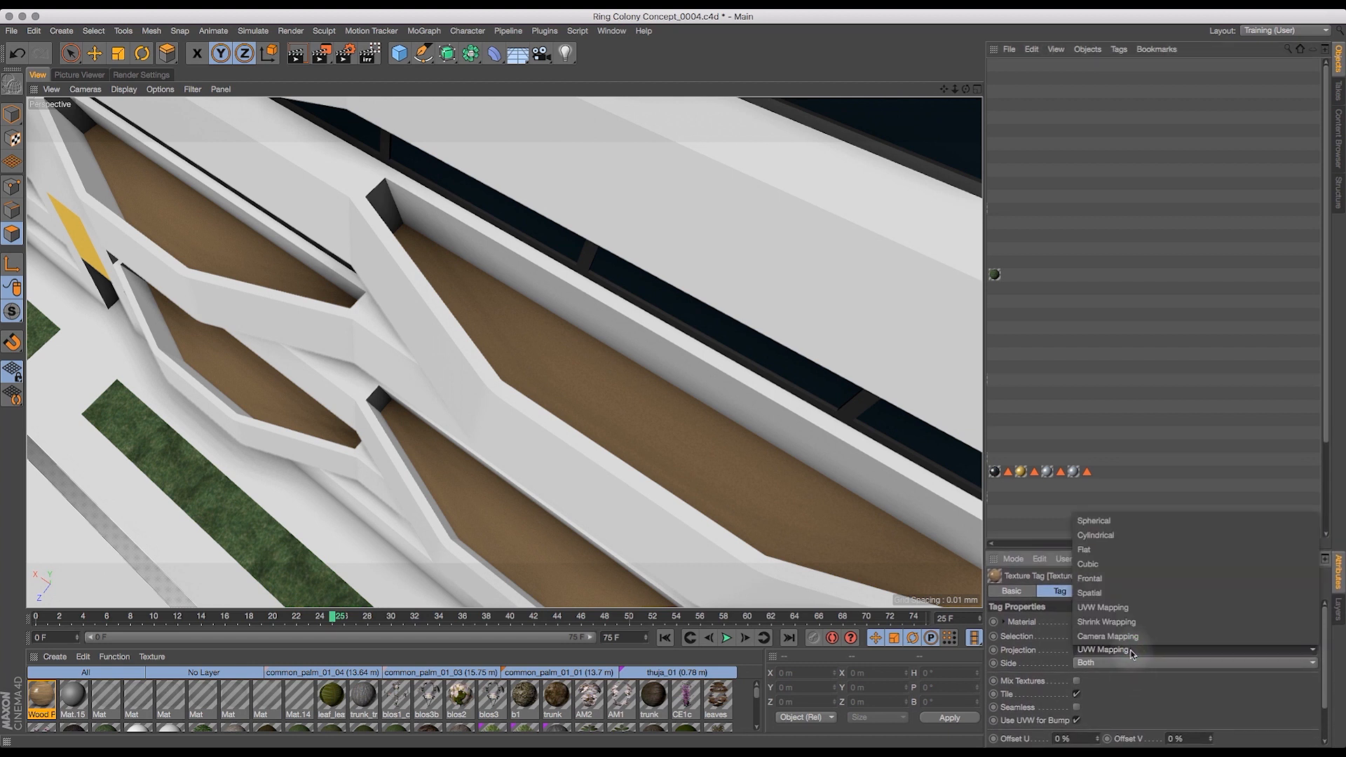
click(1106, 564)
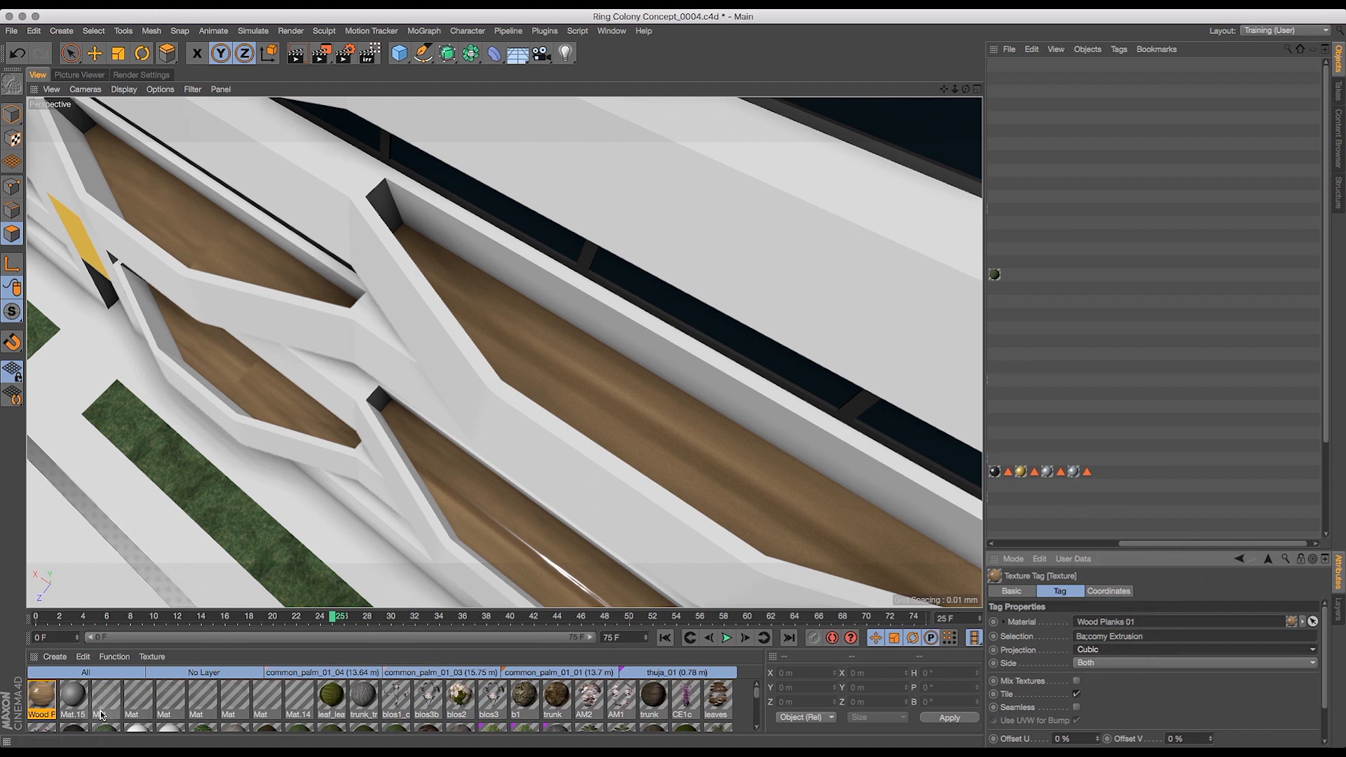
- Open the Wood Planks 01 material for editing and disable its Diffusion, Reflectance and Bump channels
click(42, 702)
double_click(42, 703)
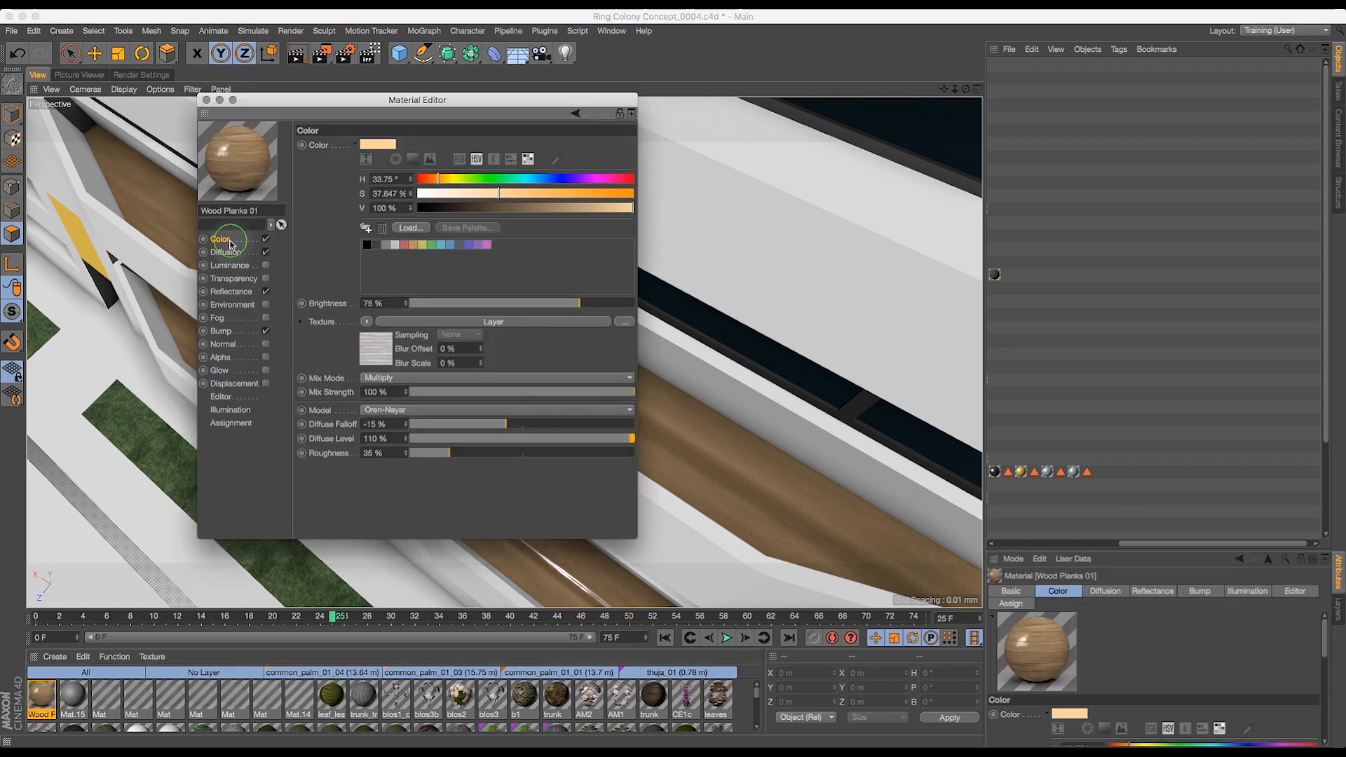
drag(326, 100, 655, 125)
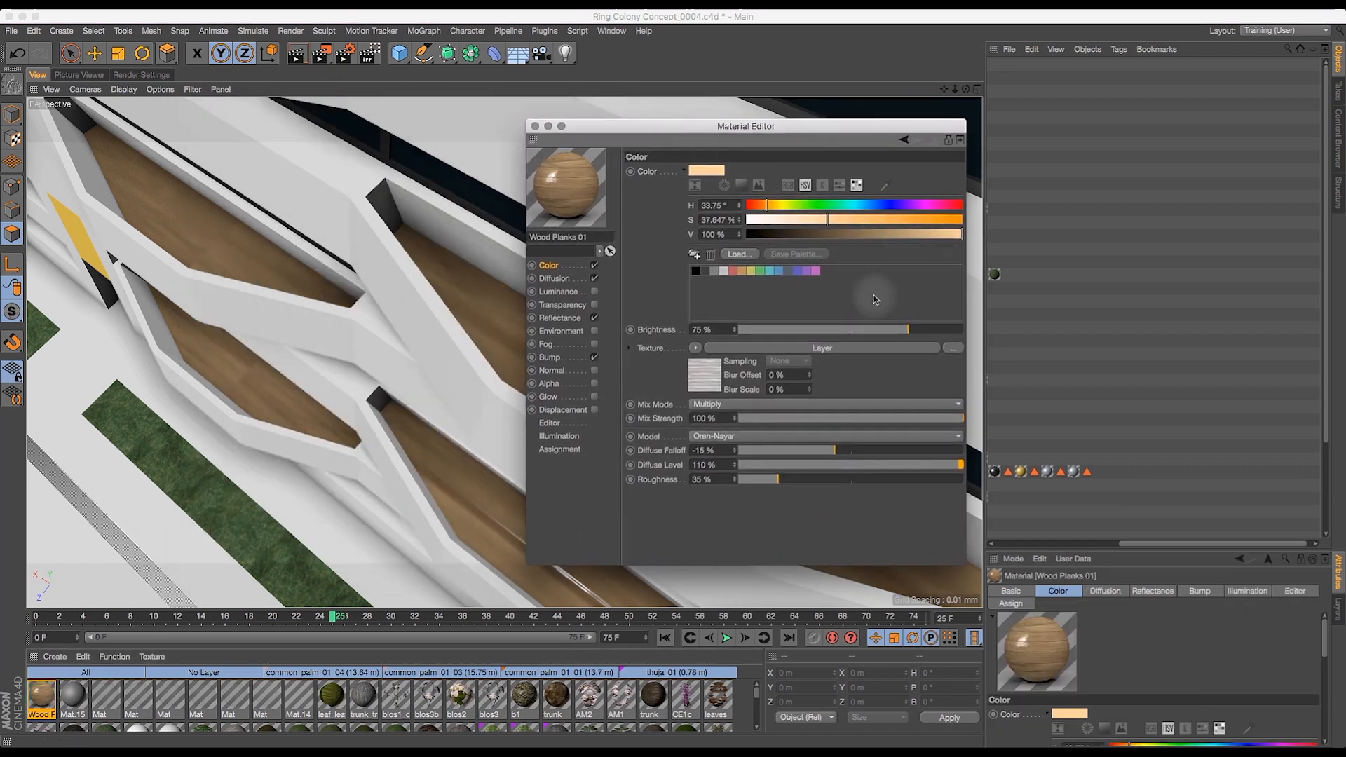
click(554, 278)
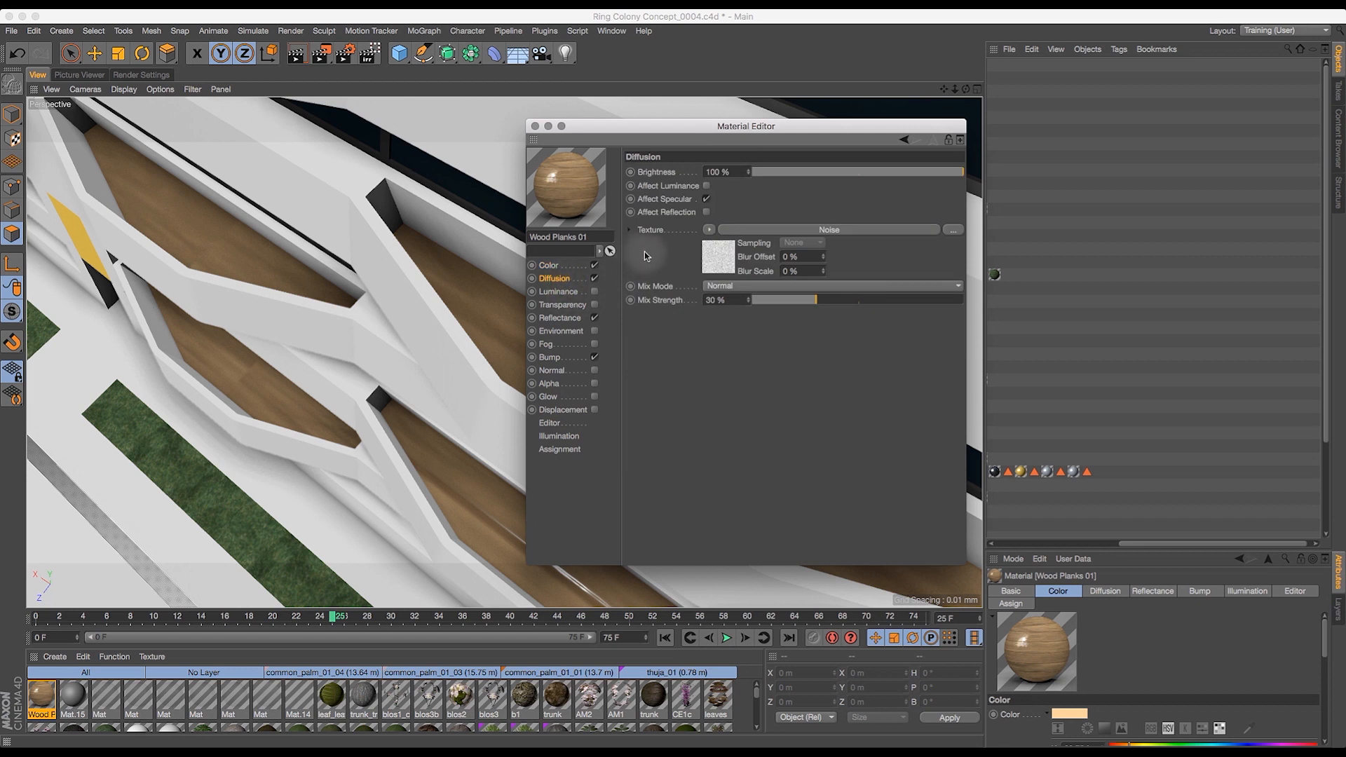
click(595, 279)
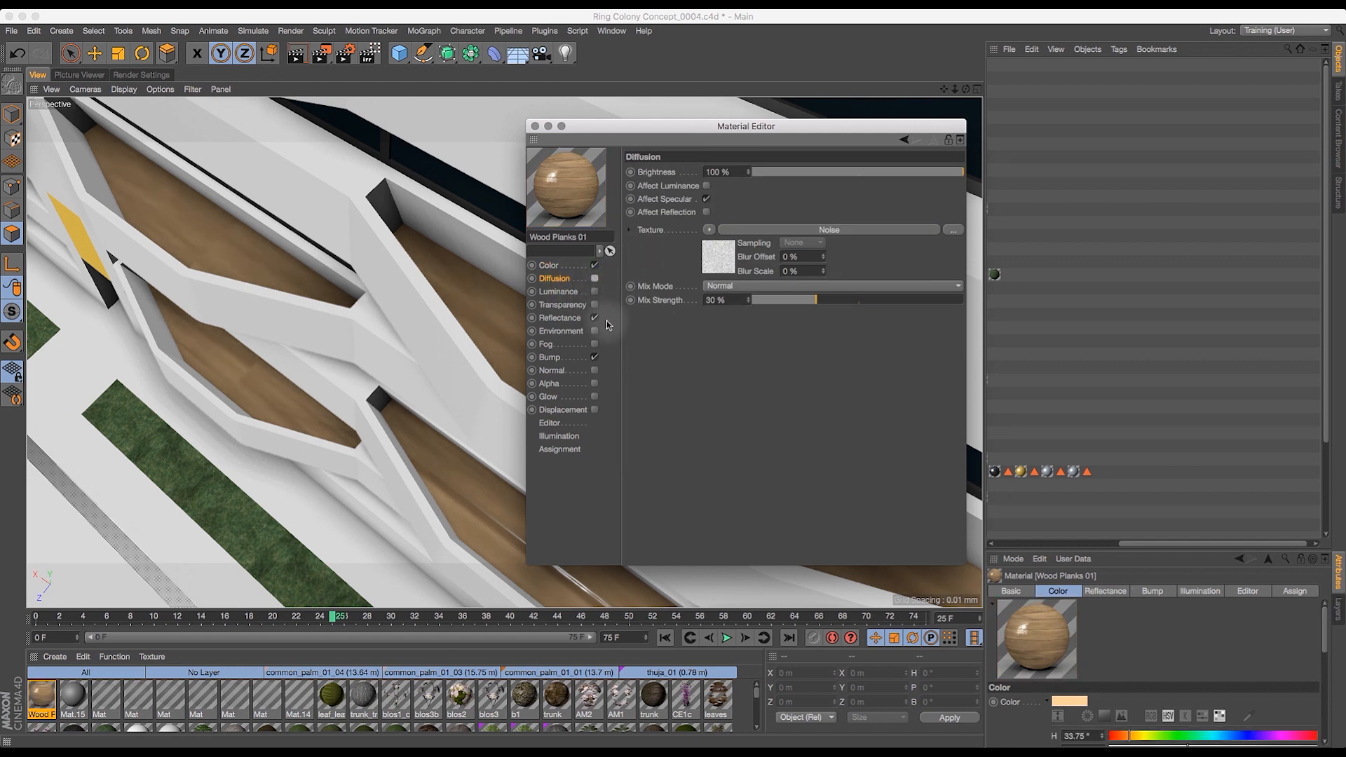
click(594, 319)
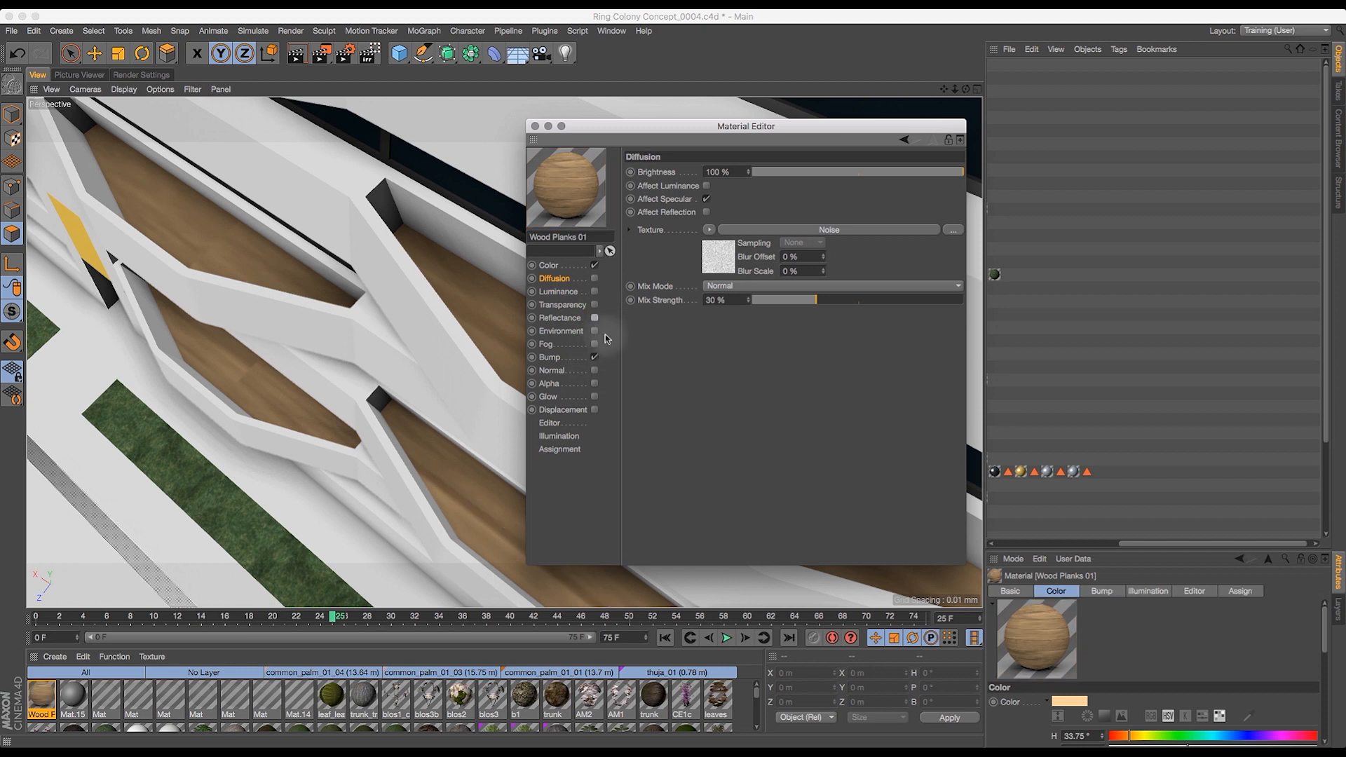
click(554, 358)
click(595, 357)
- Inspect the layers of the Wood Planks 01 color texture, close the material, and check the planks on the balcony floors
click(552, 266)
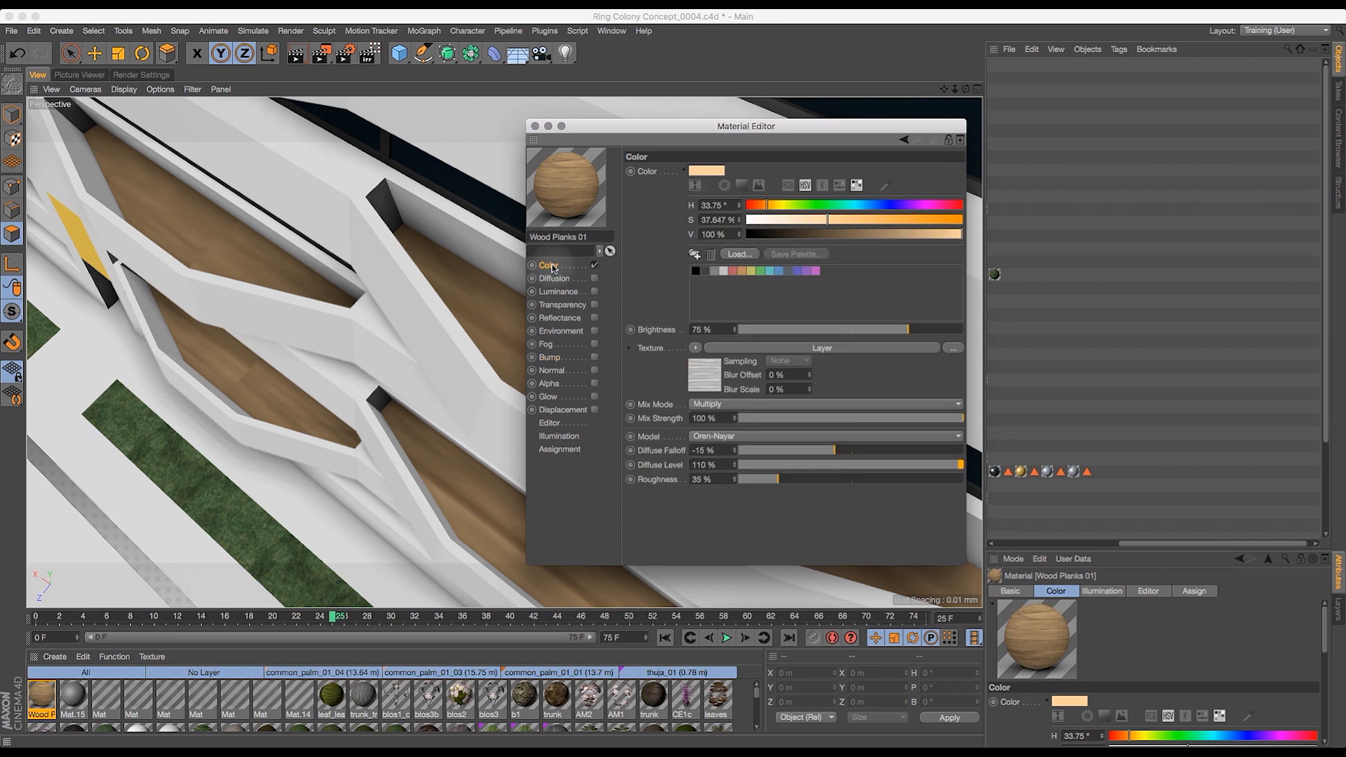
click(724, 348)
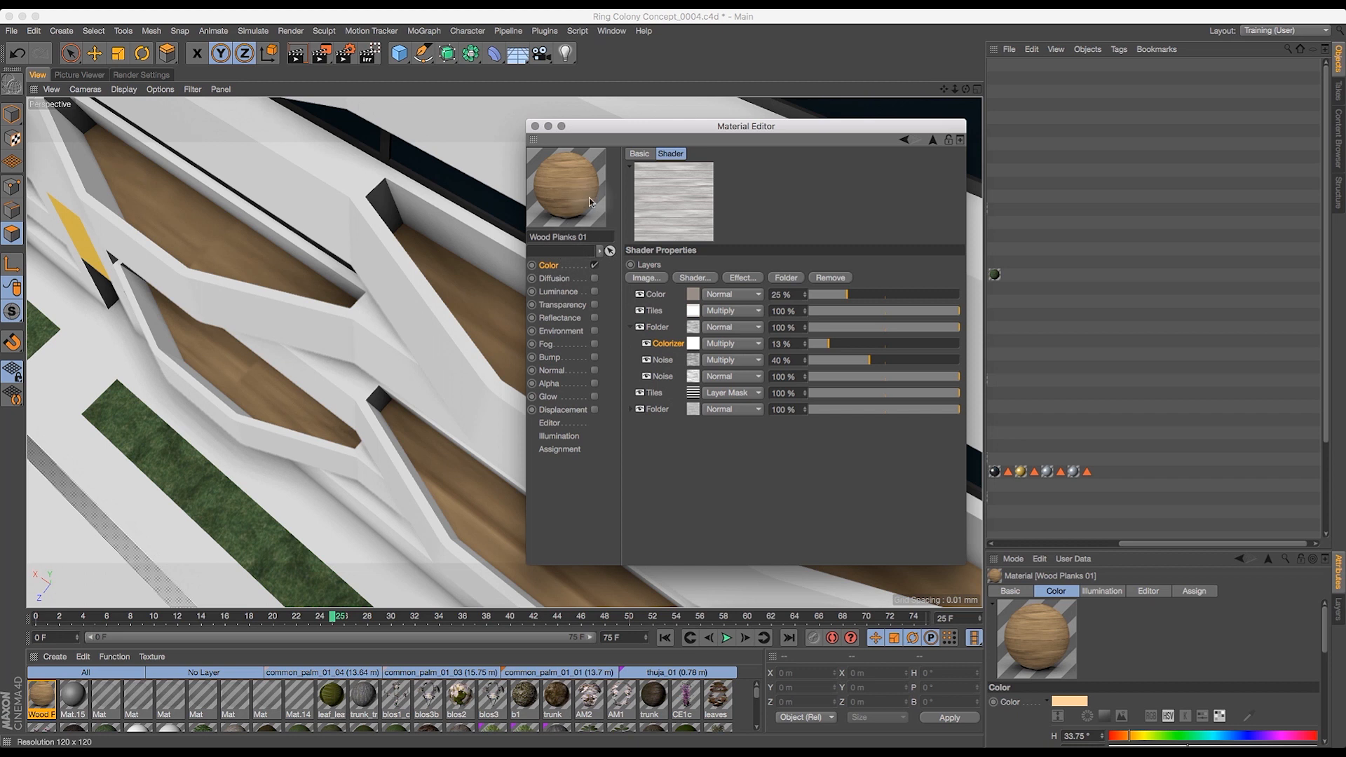
mouse_move(577, 127)
mouse_down()
mouse_move(556, 129)
mouse_move(569, 139)
mouse_move(601, 122)
mouse_up()
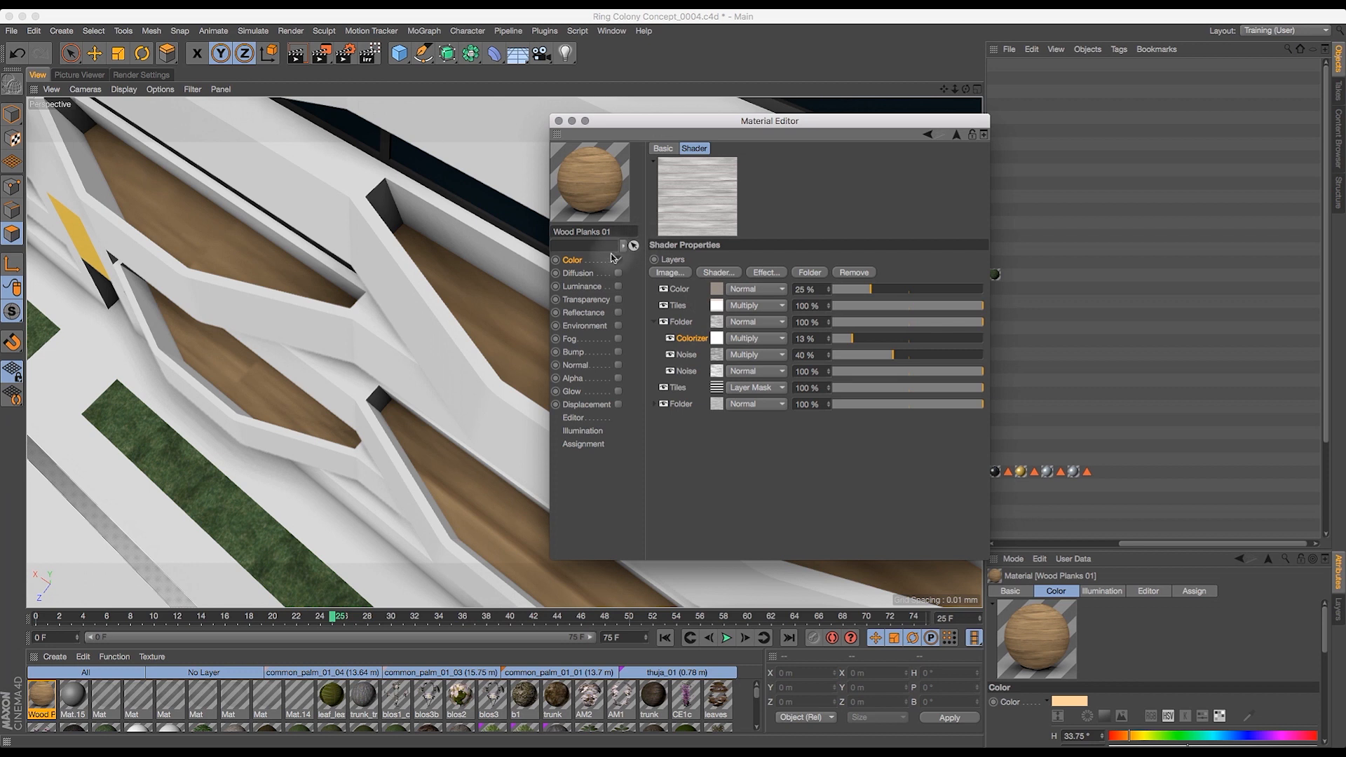
click(559, 122)
drag(944, 90, 905, 53)
drag(959, 93, 940, 98)
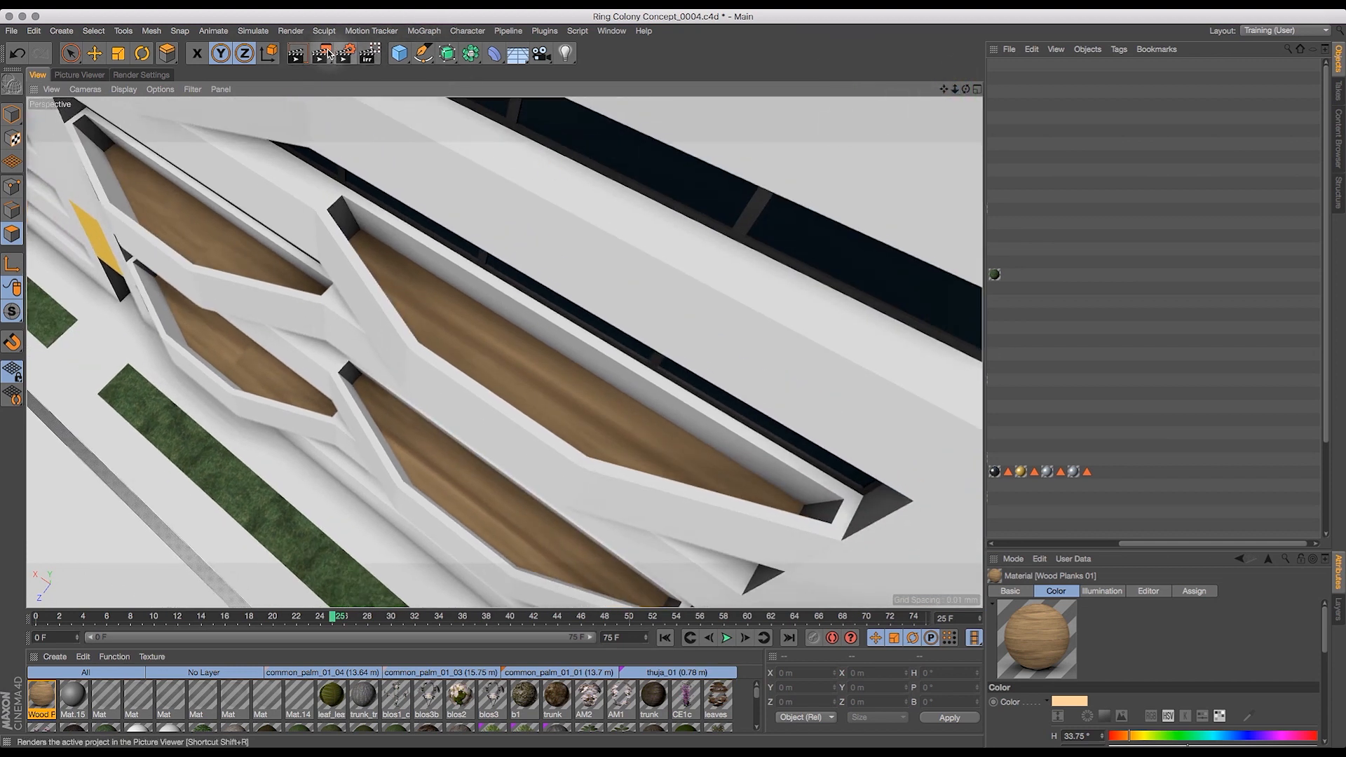
- Select the Habitat Section's last texture tag, Wood Planks 01, and enlarge the attributes area to expose its tiling settings
drag(1137, 544, 990, 546)
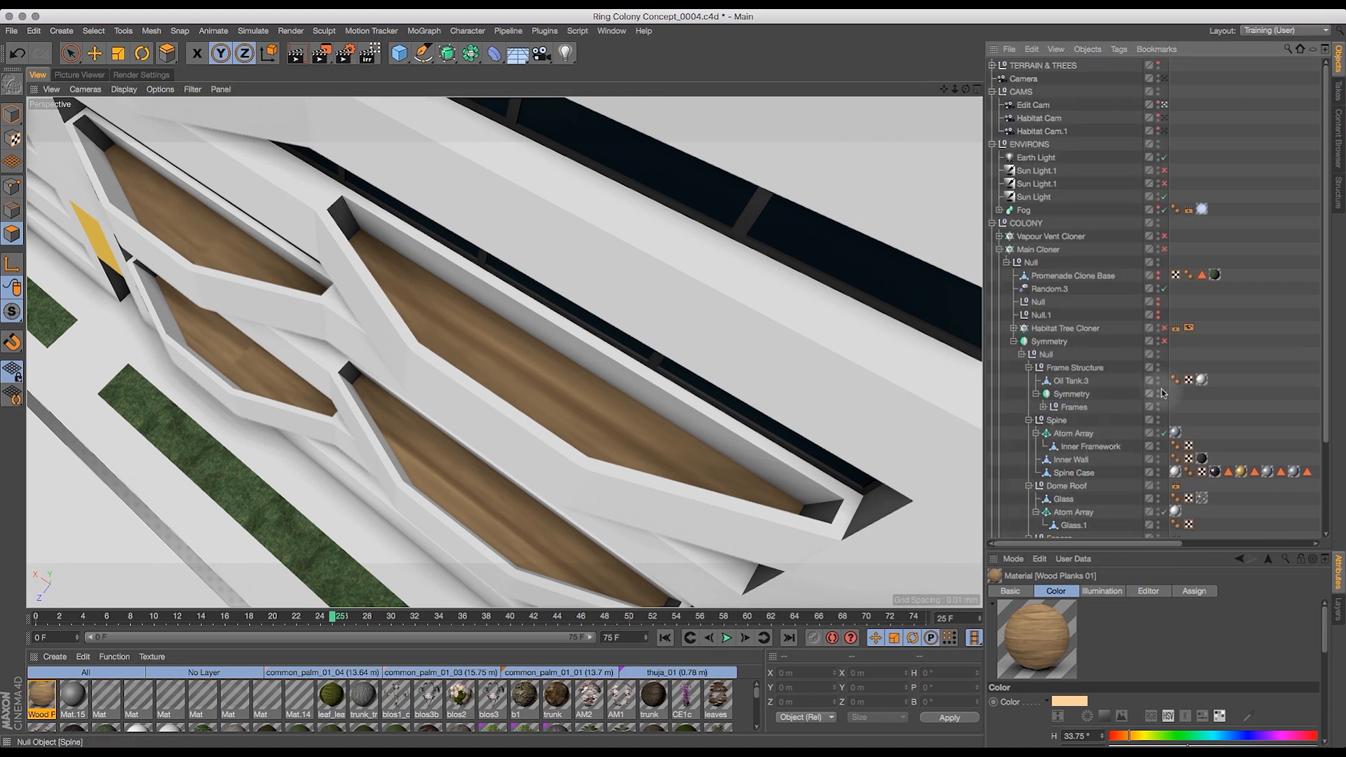
drag(1324, 621, 1338, 682)
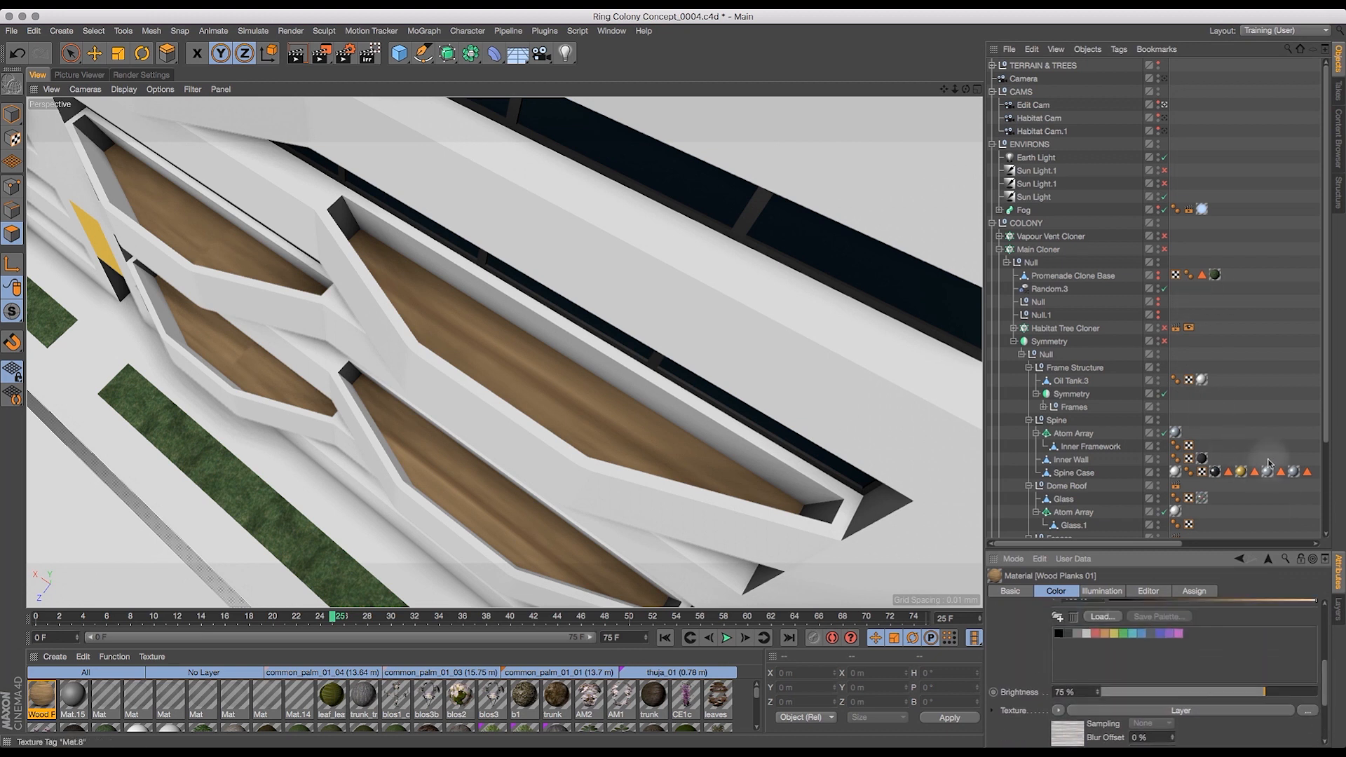
drag(1150, 543, 1287, 543)
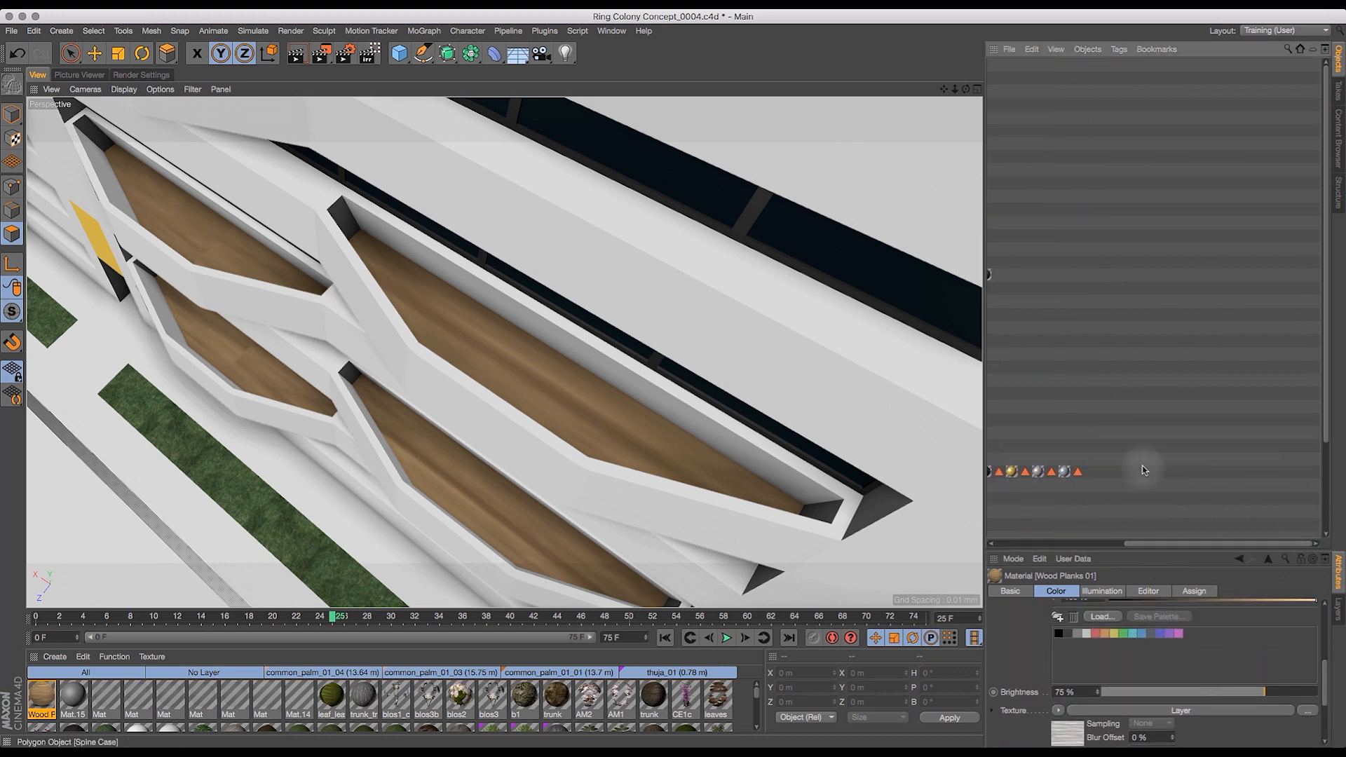
drag(1202, 546, 1065, 544)
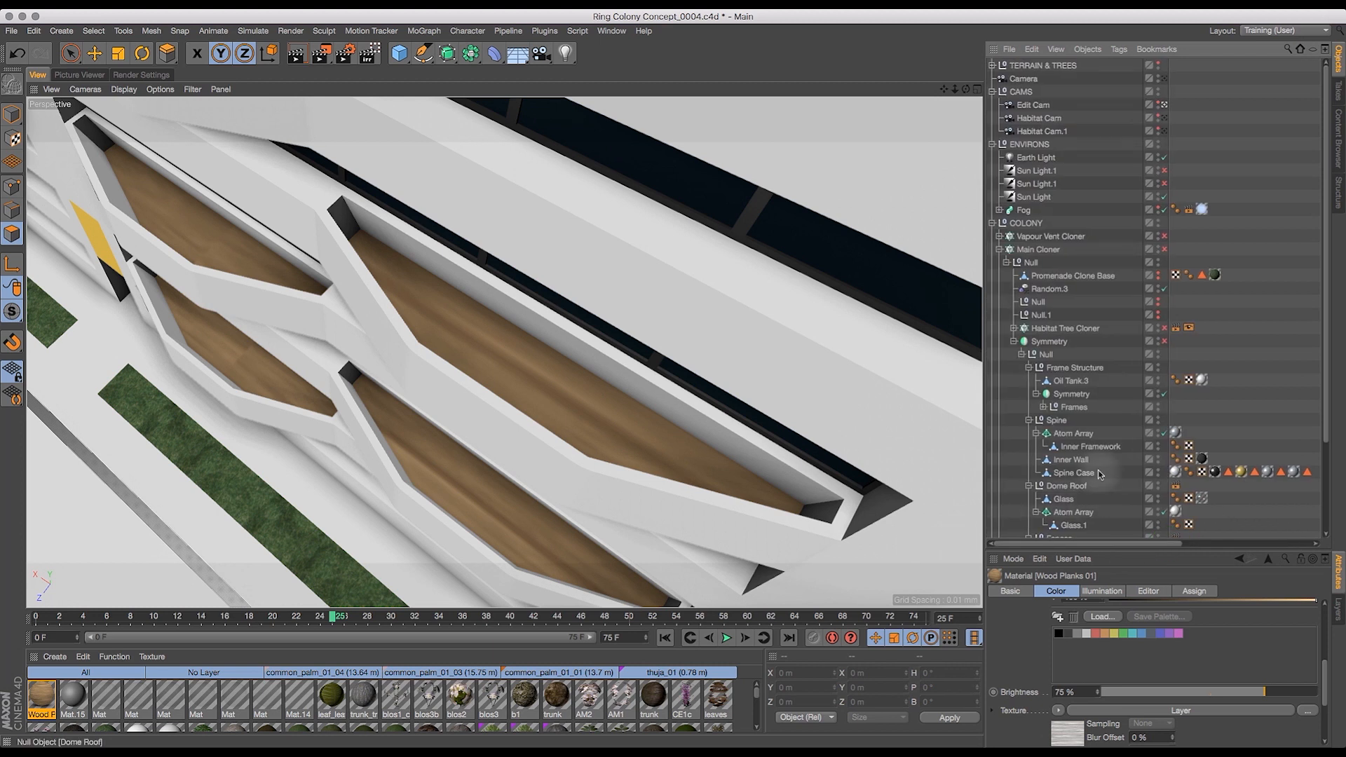
scroll(1301, 387, down, 8)
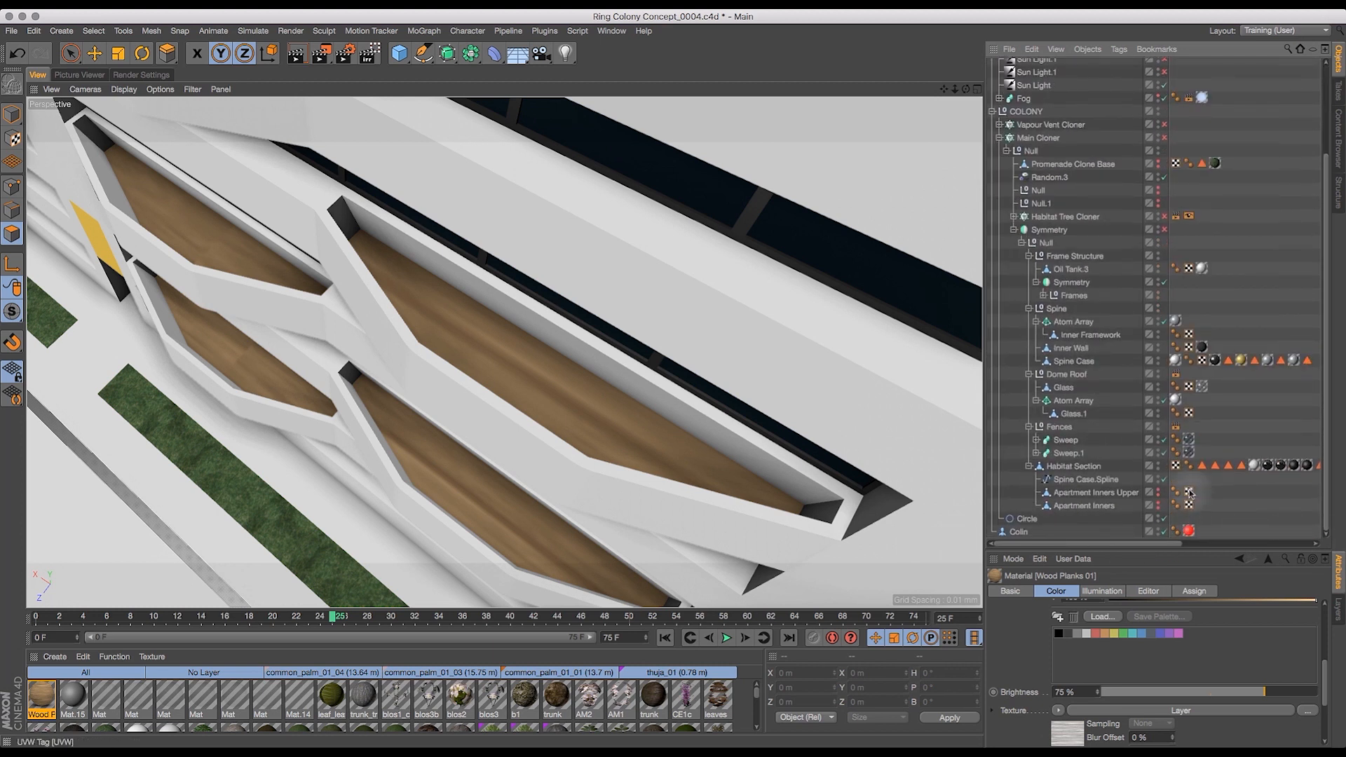
click(1090, 468)
drag(1111, 544, 1255, 544)
click(1317, 468)
click(1316, 467)
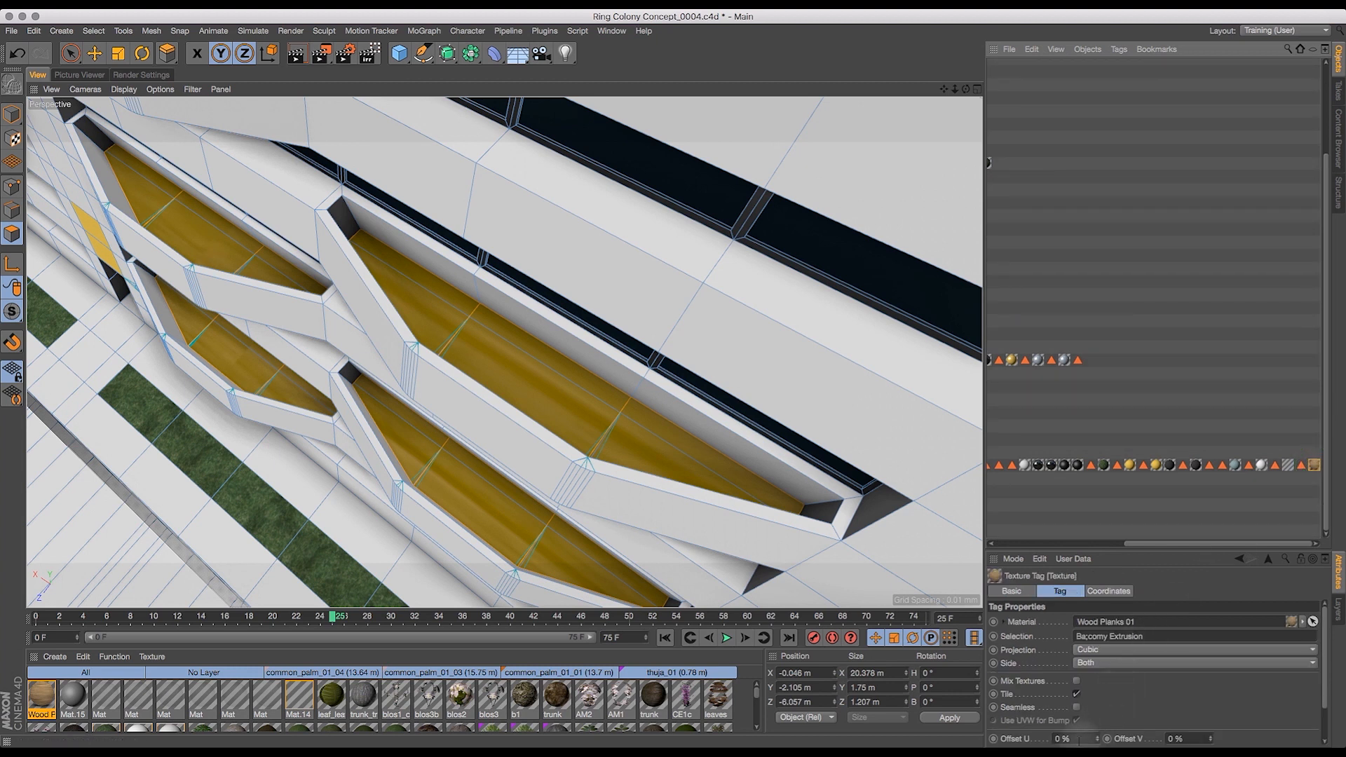
drag(1145, 541, 1144, 349)
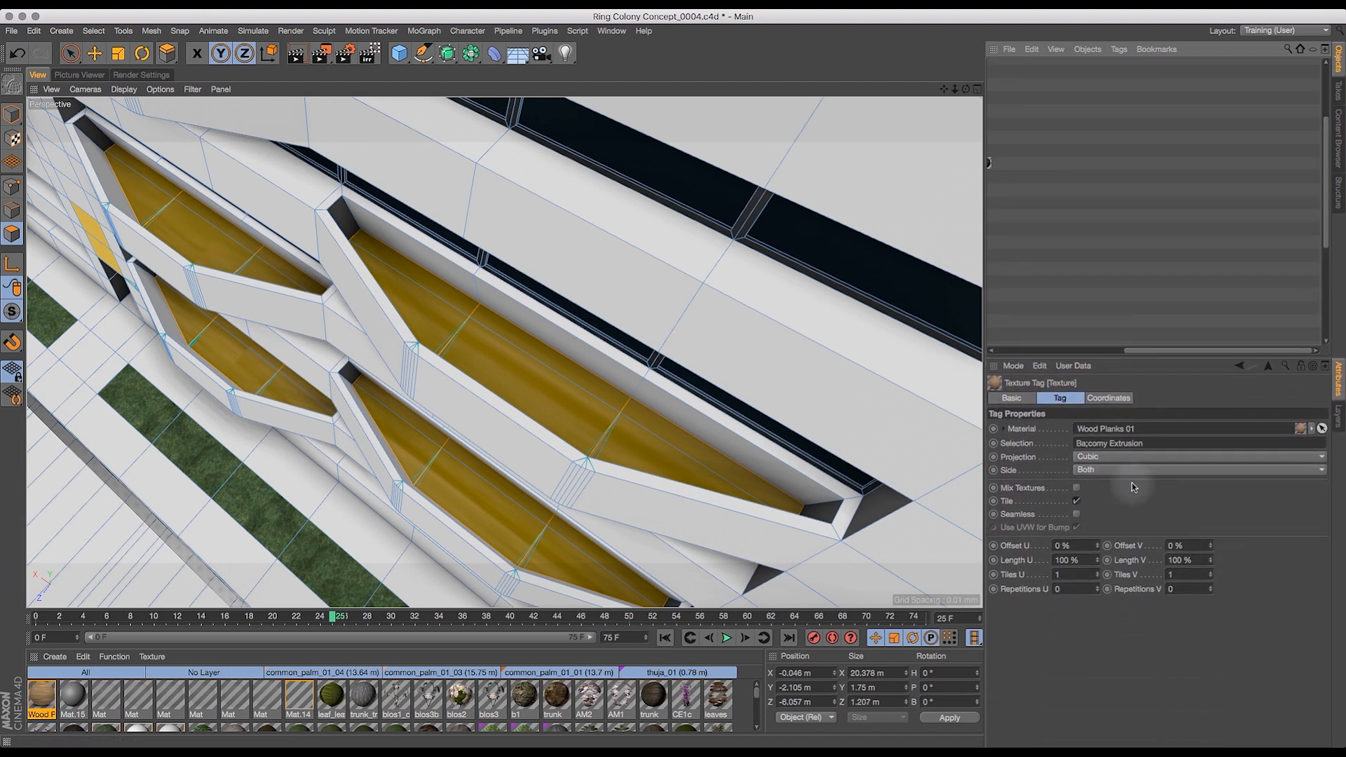
- Set both Tiles U and Tiles V of the Wood Planks 01 texture tag to 4
click(1066, 575)
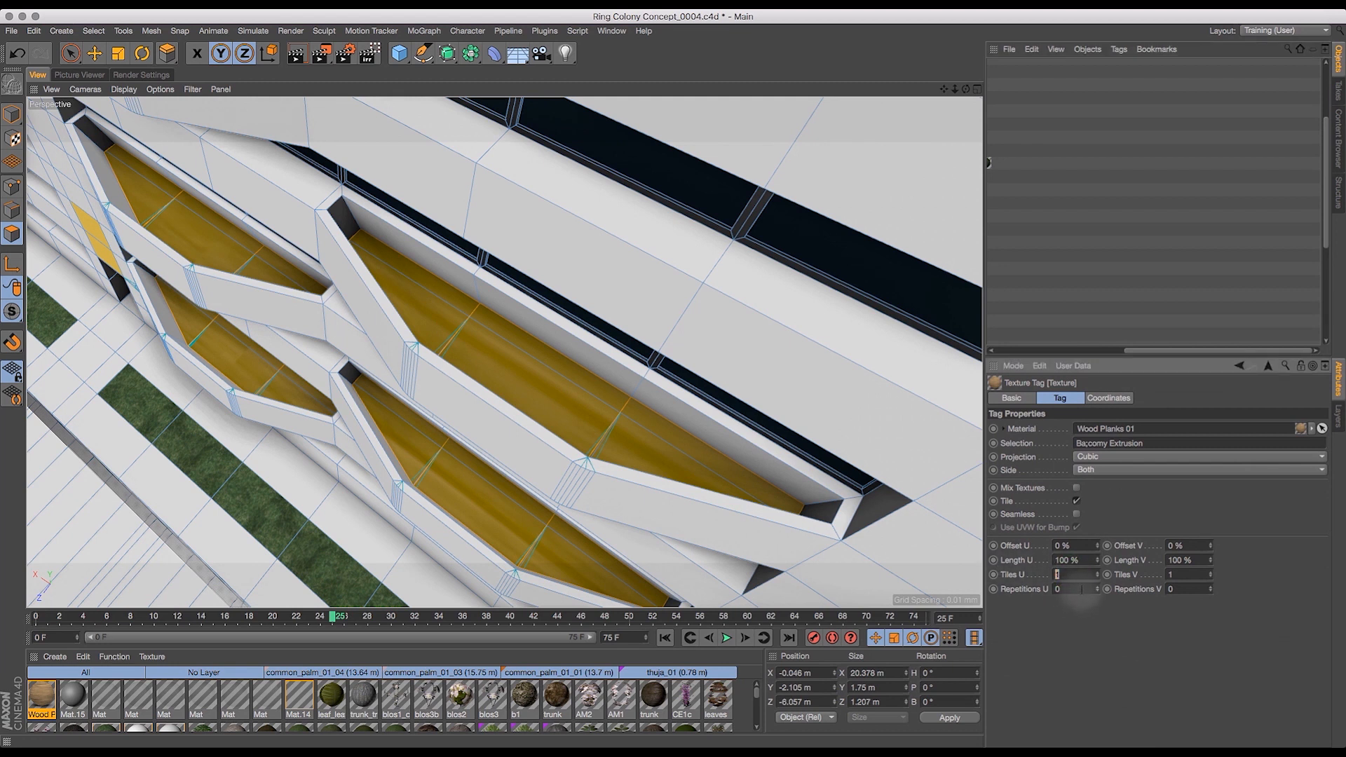
text(4)
key(Tab)
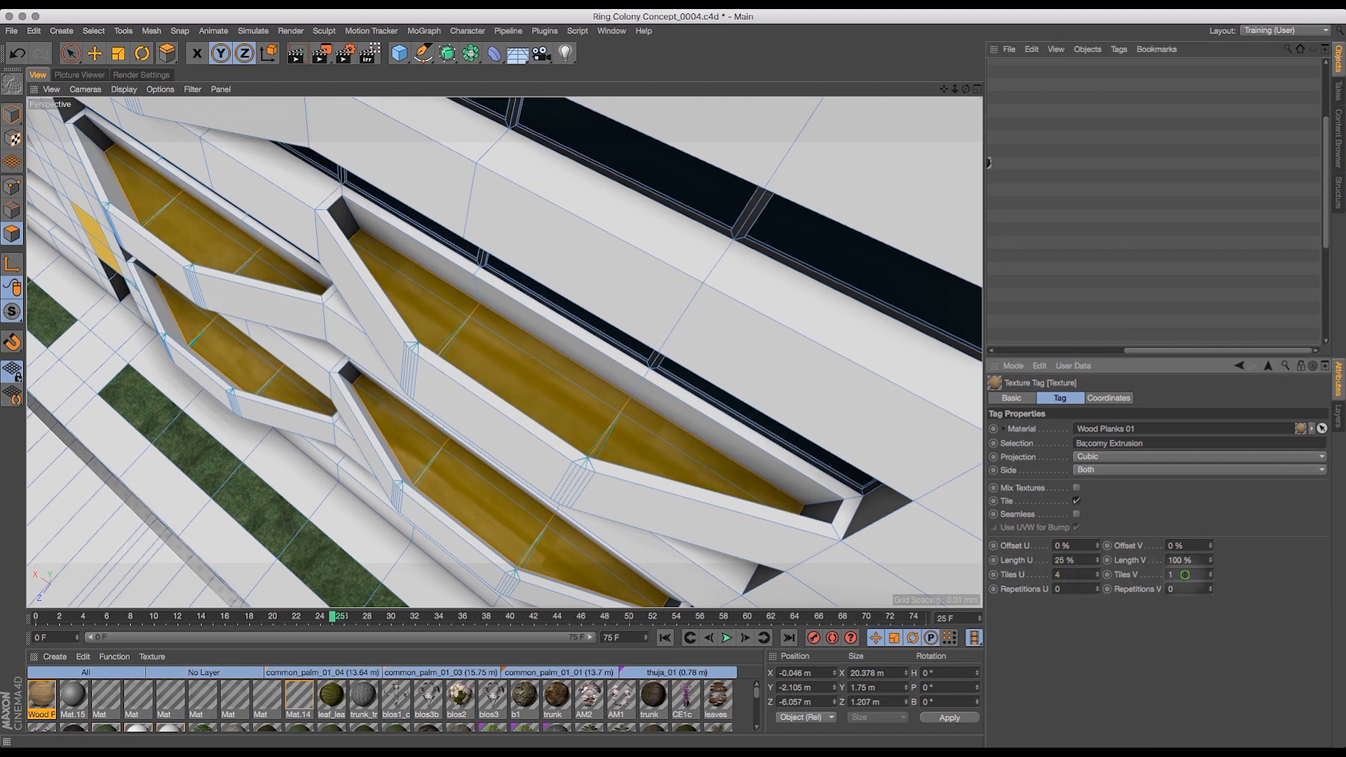
text(4)
key(Return)
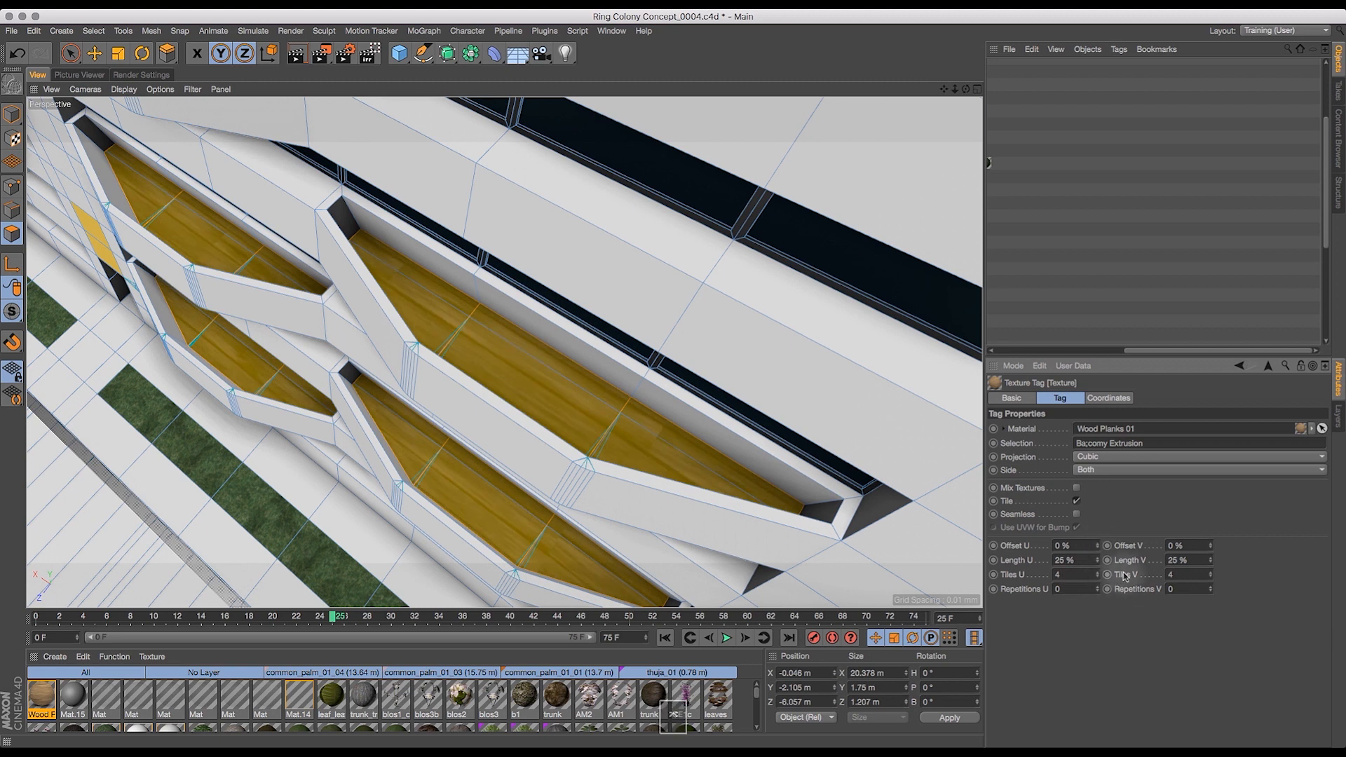
- Raise the Wood Planks 01 texture tag's Tiles V to 12
double_click(1185, 574)
key(Return)
double_click(1183, 574)
key(Return)
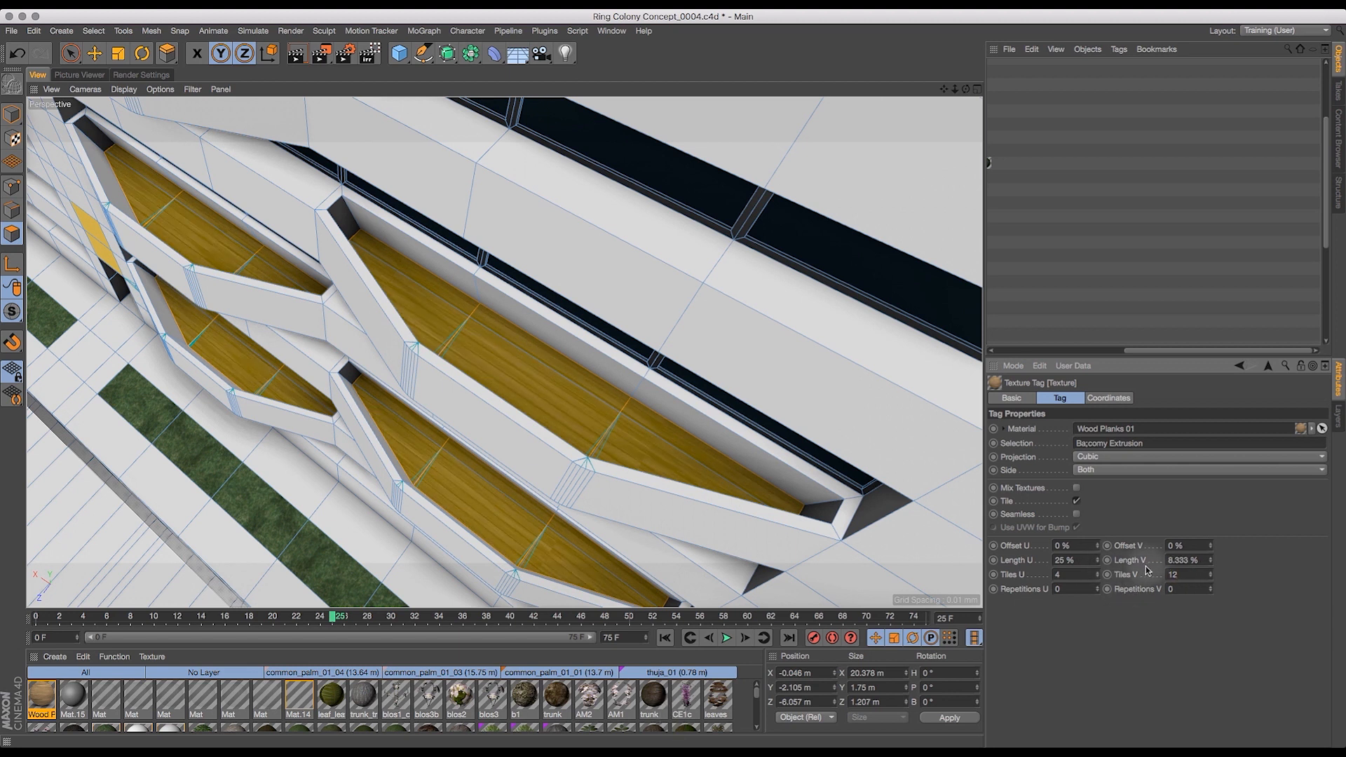
- Set the Wood Planks 01 texture tag's Tiles V to 14 and Tiles U to 8
double_click(1174, 575)
text(14)
key(Return)
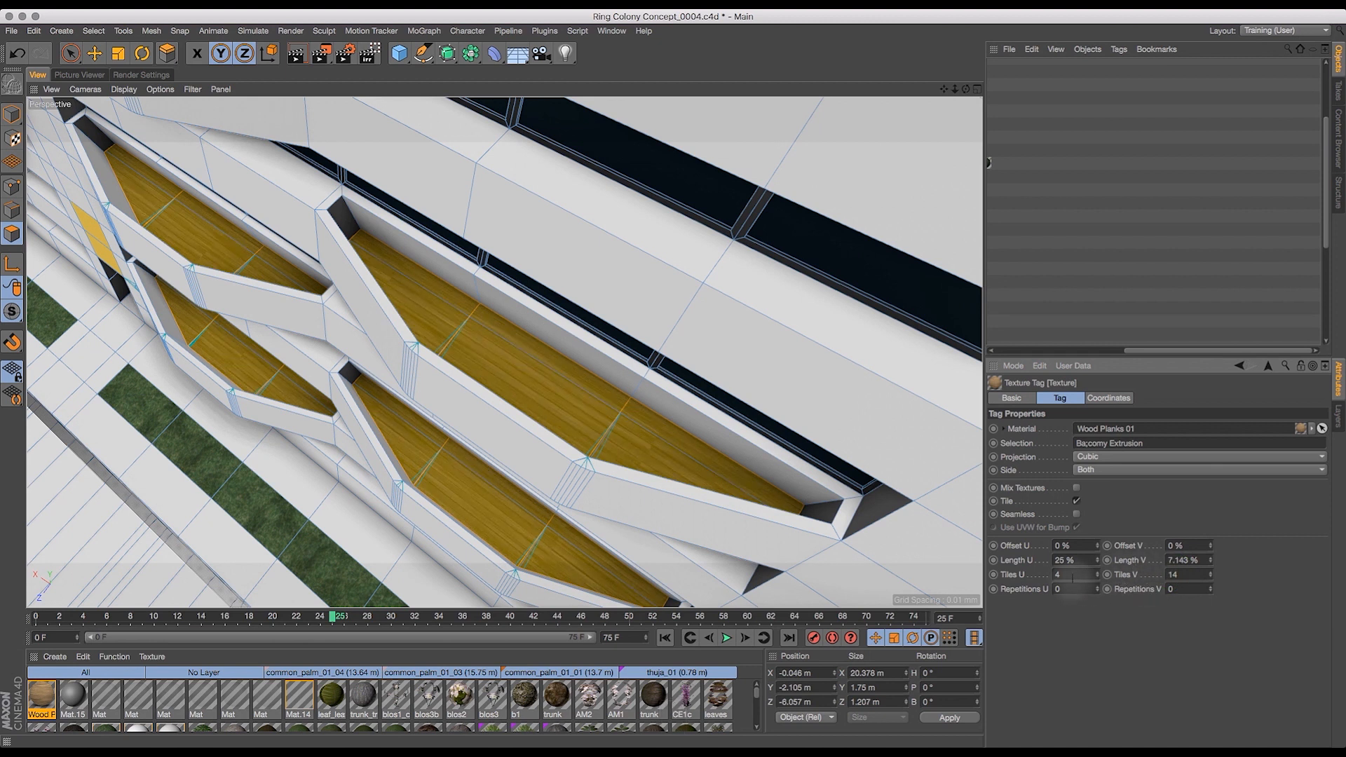
double_click(1056, 575)
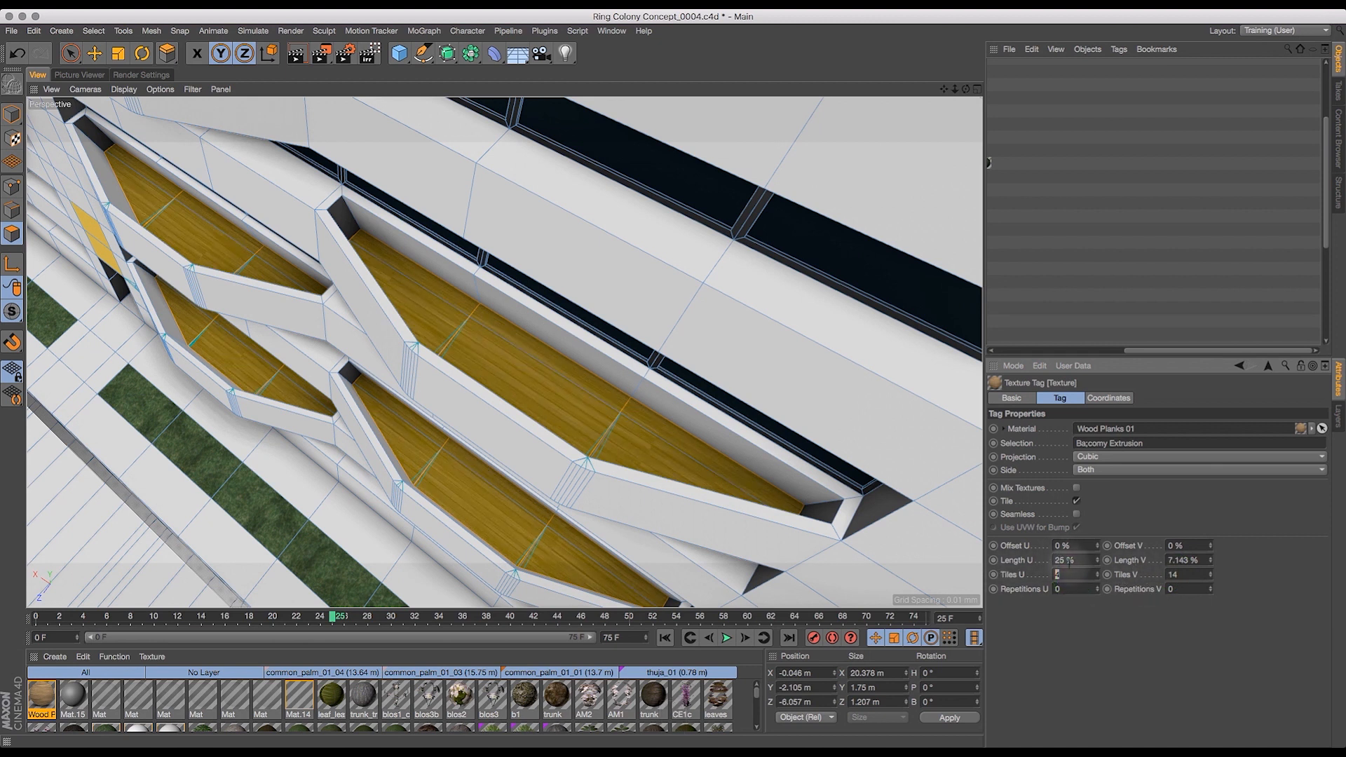
text(8)
key(Return)
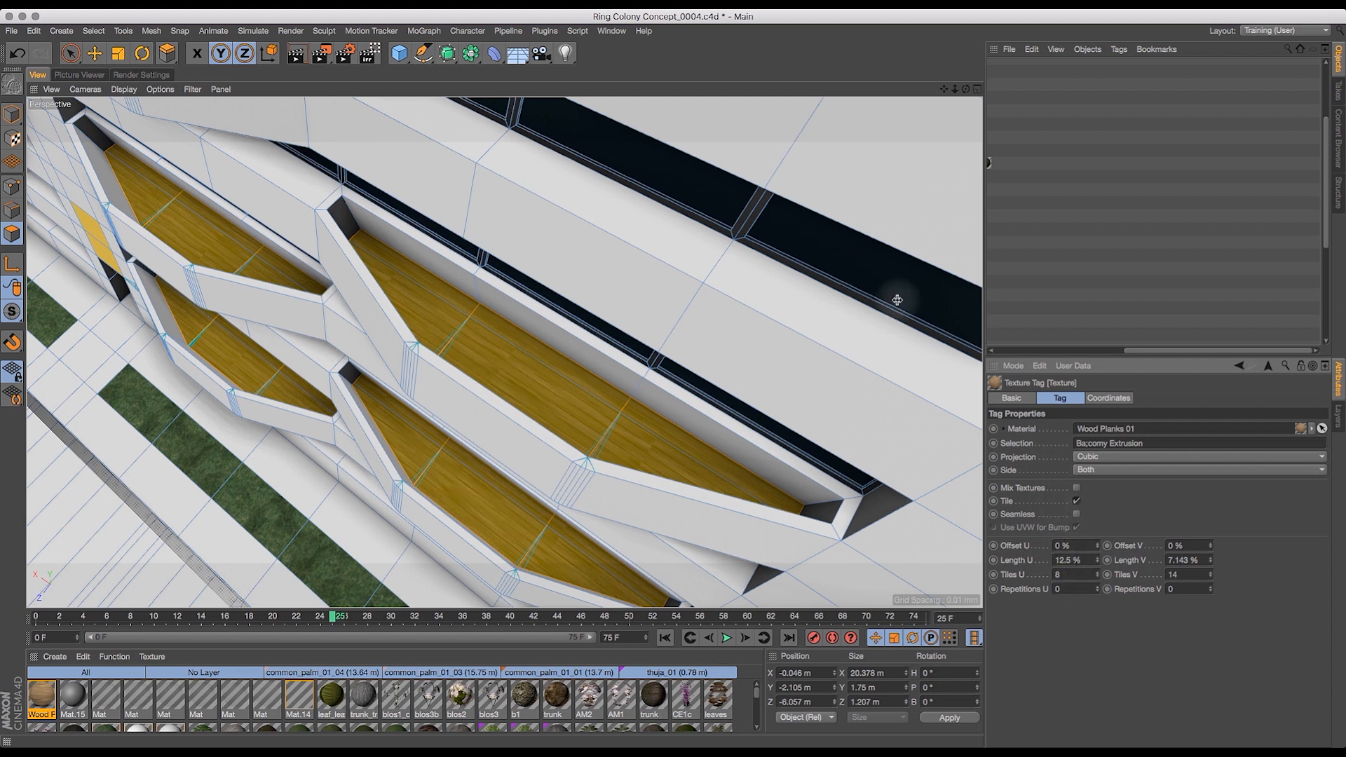
- Render the view beside the terraced apartments to check the wood planks on the balcony floors
alt+drag(1021, 75, 910, 21)
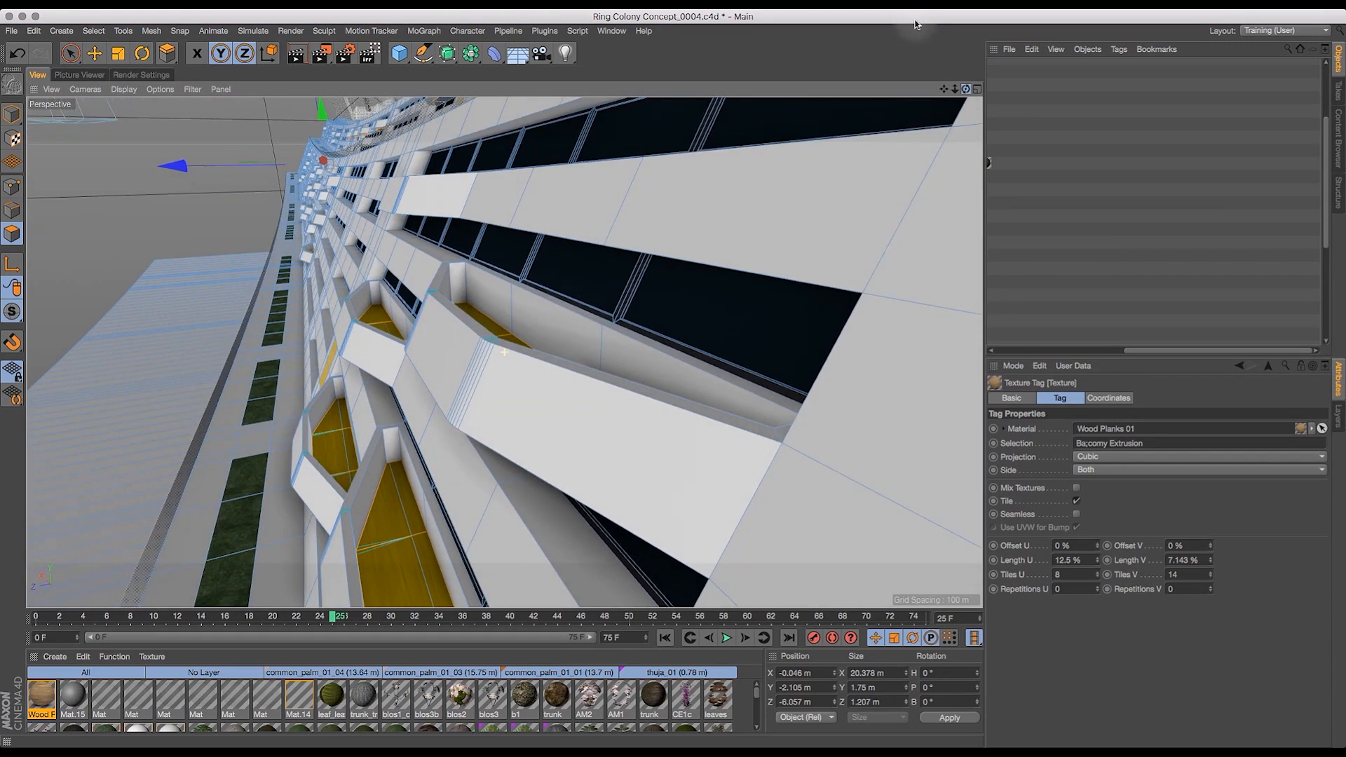
drag(943, 89, 964, 137)
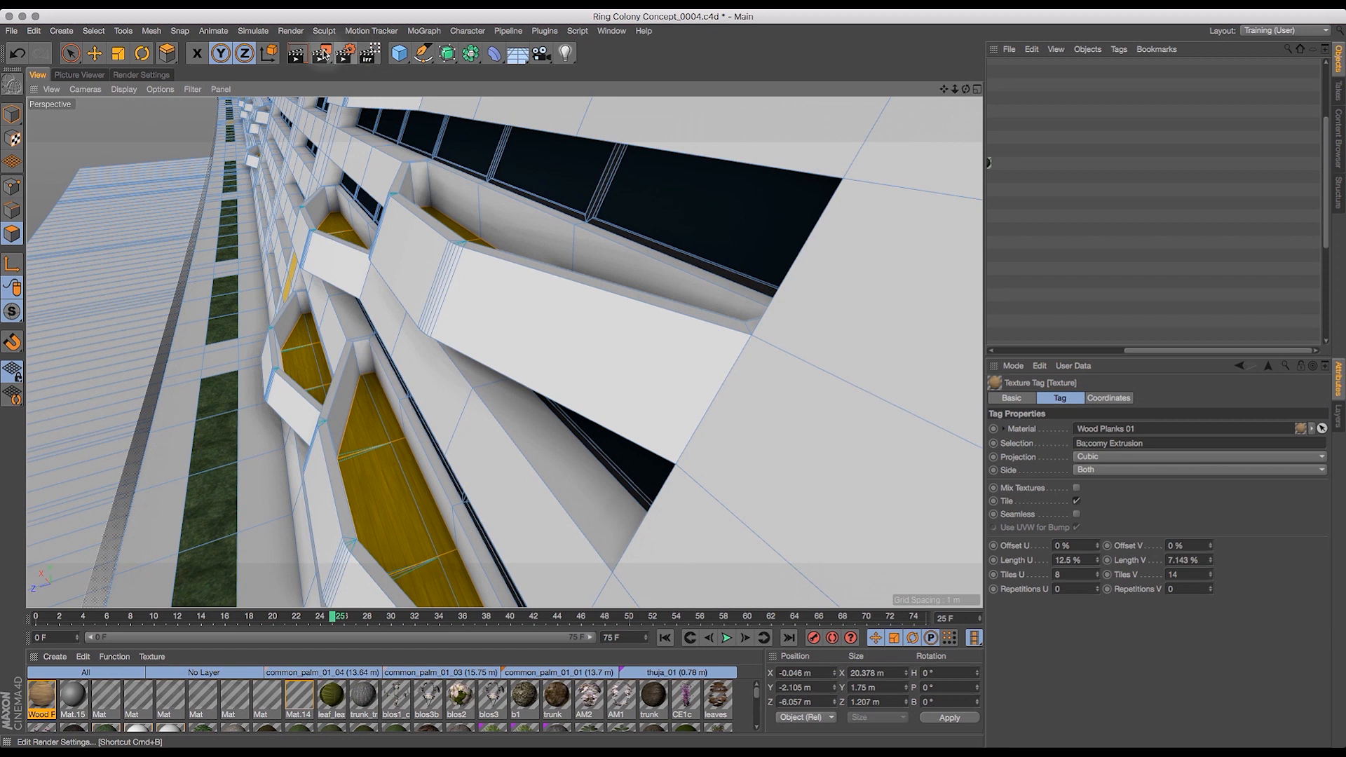
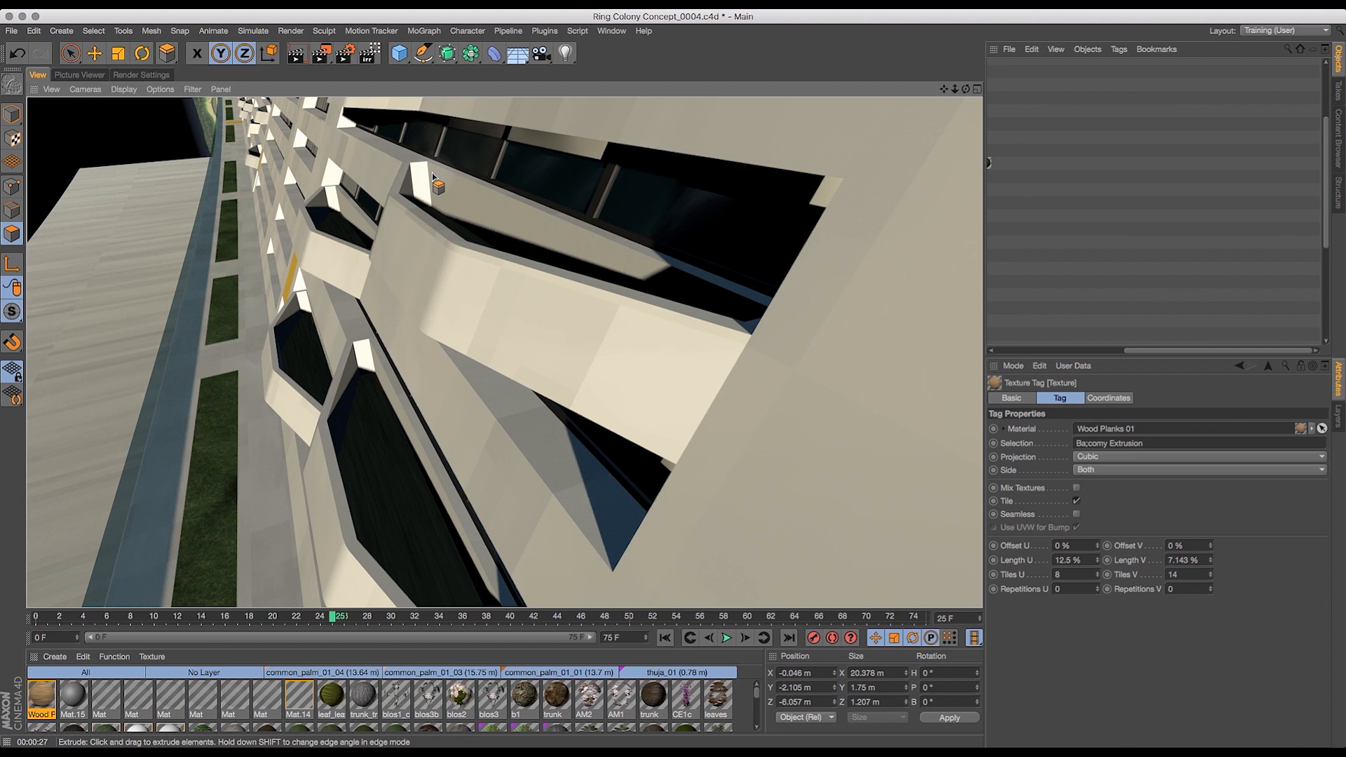
- Enable the outer Symmetry object under the Main Cloner's null and inspect the mirrored side's balconies
drag(955, 89, 1039, 121)
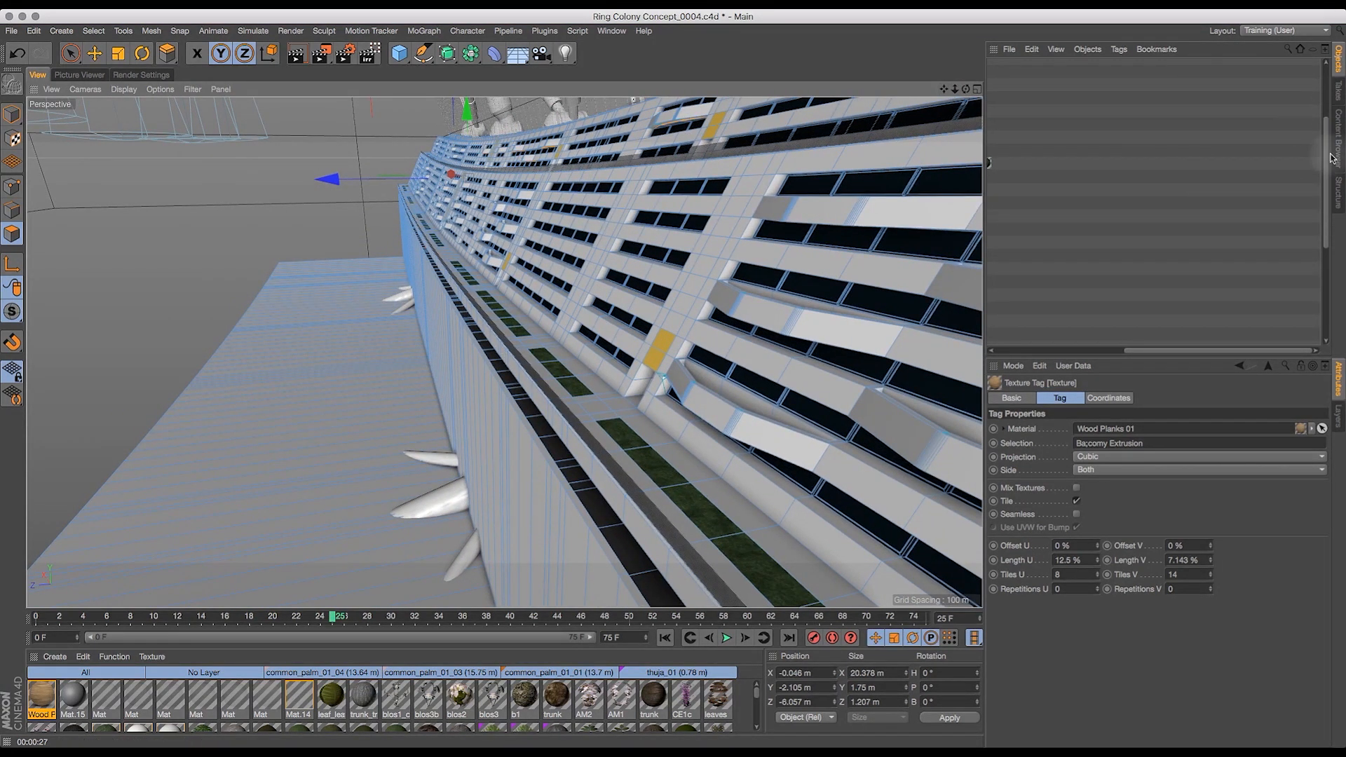
drag(1149, 349, 898, 371)
drag(1327, 142, 1325, 85)
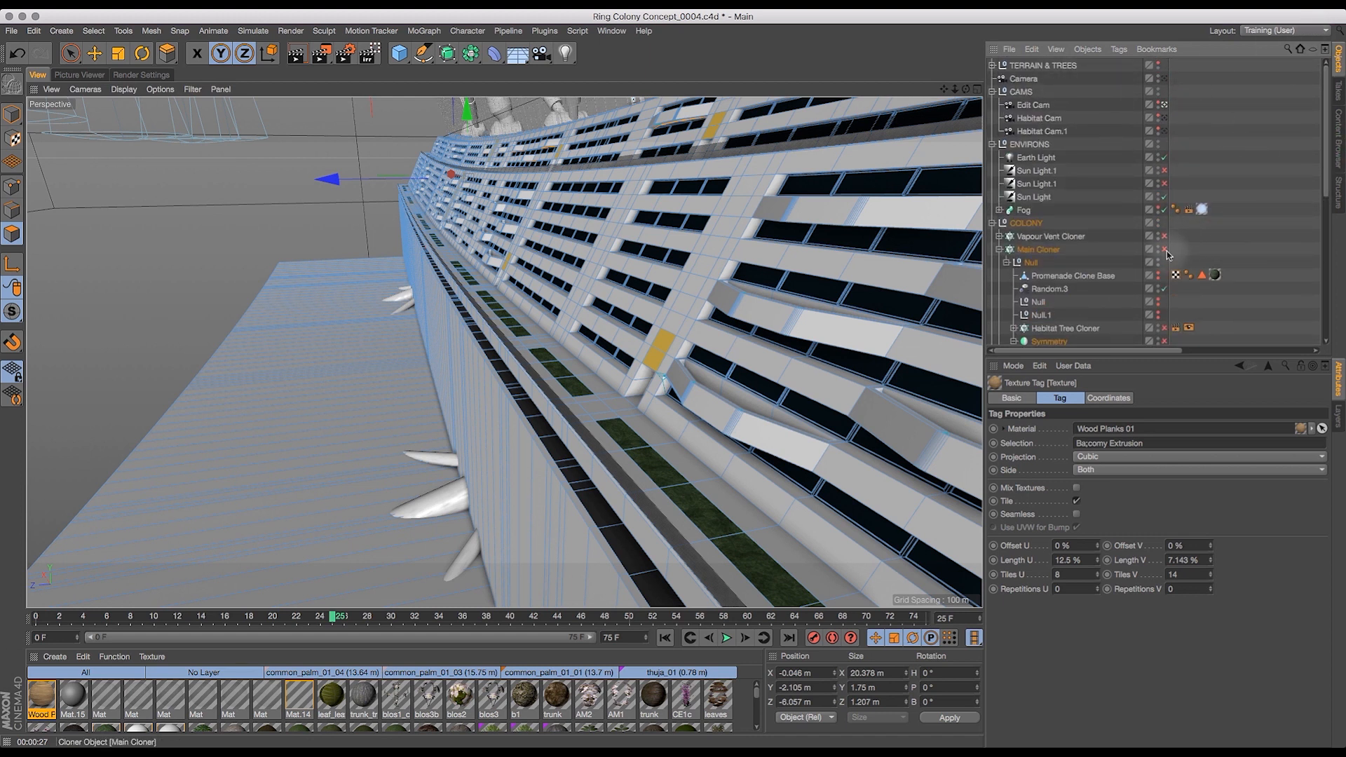
click(1164, 341)
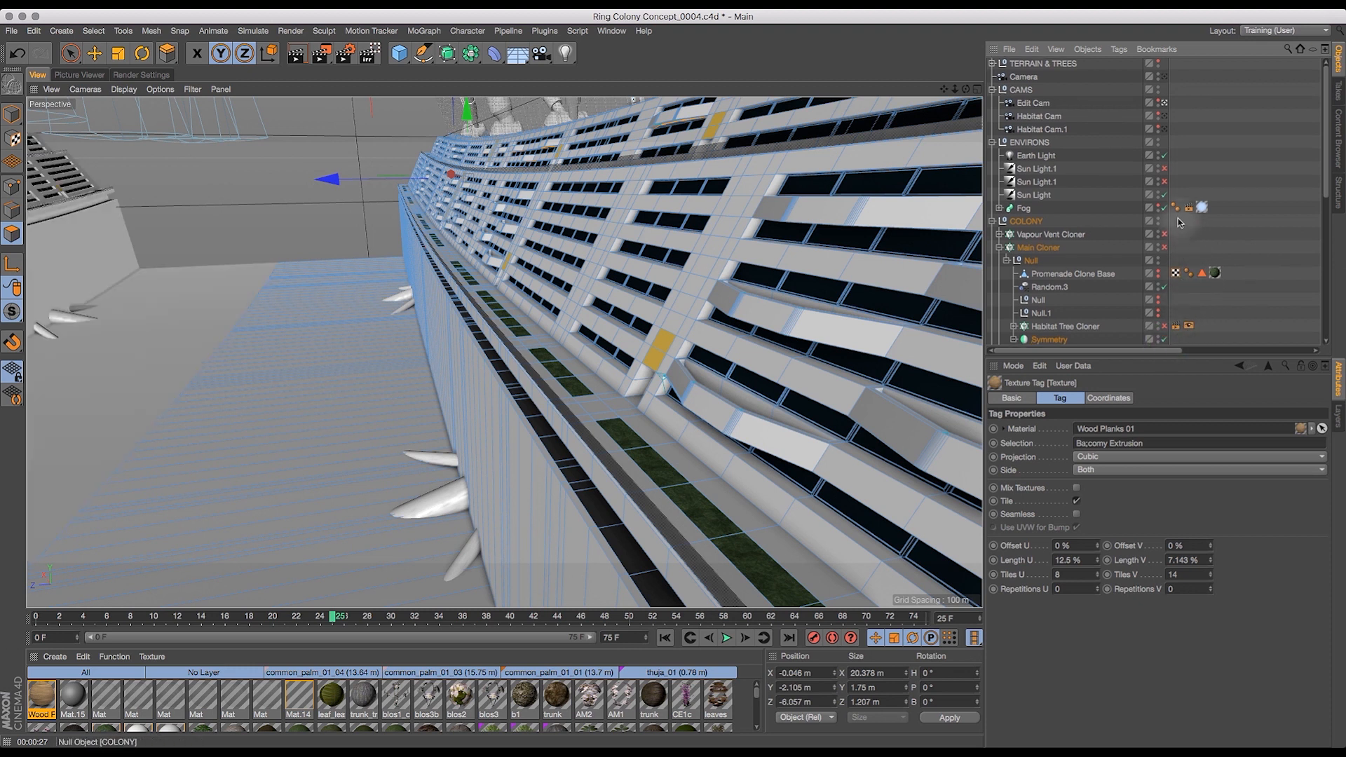
drag(944, 89, 1321, 70)
drag(944, 89, 1058, 96)
drag(966, 89, 911, 147)
drag(945, 89, 1329, 3)
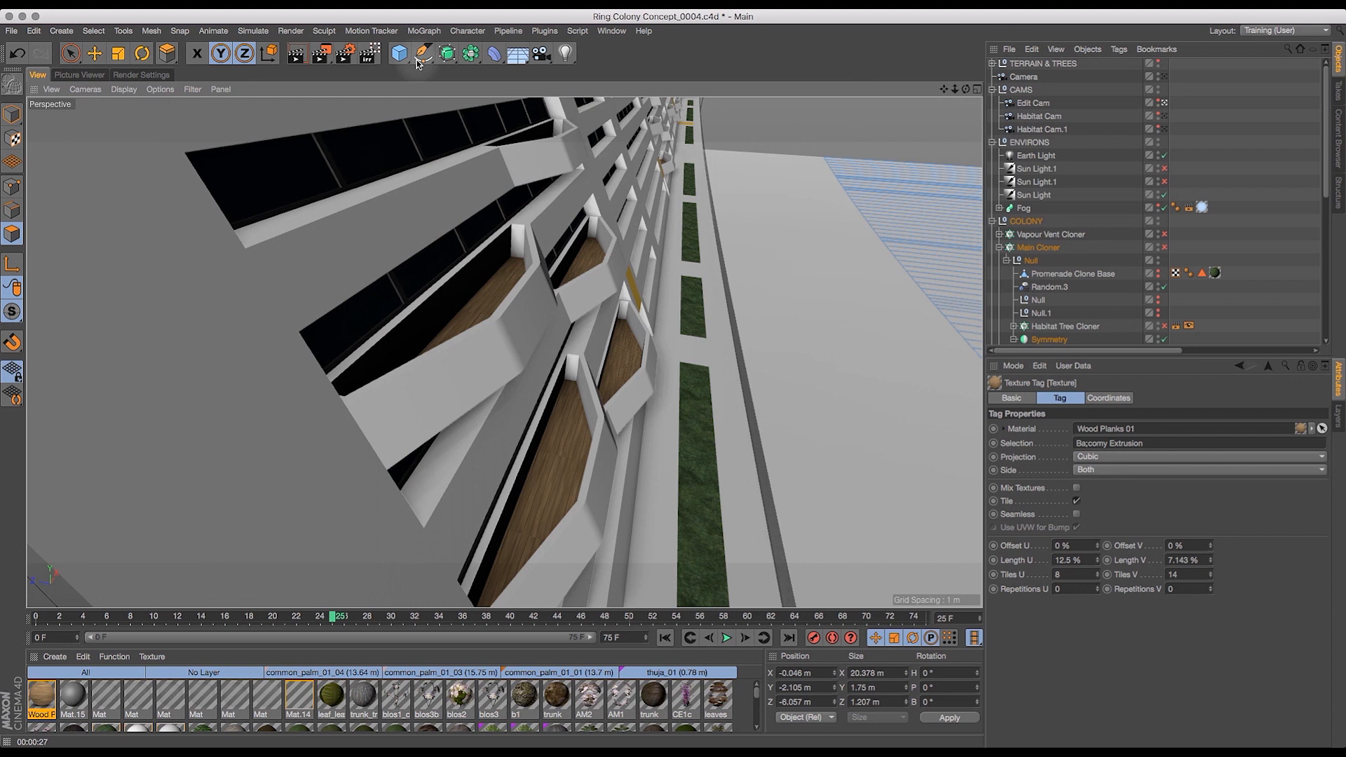
- Switch the lighting from Sun Light to the first Sun Light.1, render the view, and inspect the planks inside a balcony
click(298, 58)
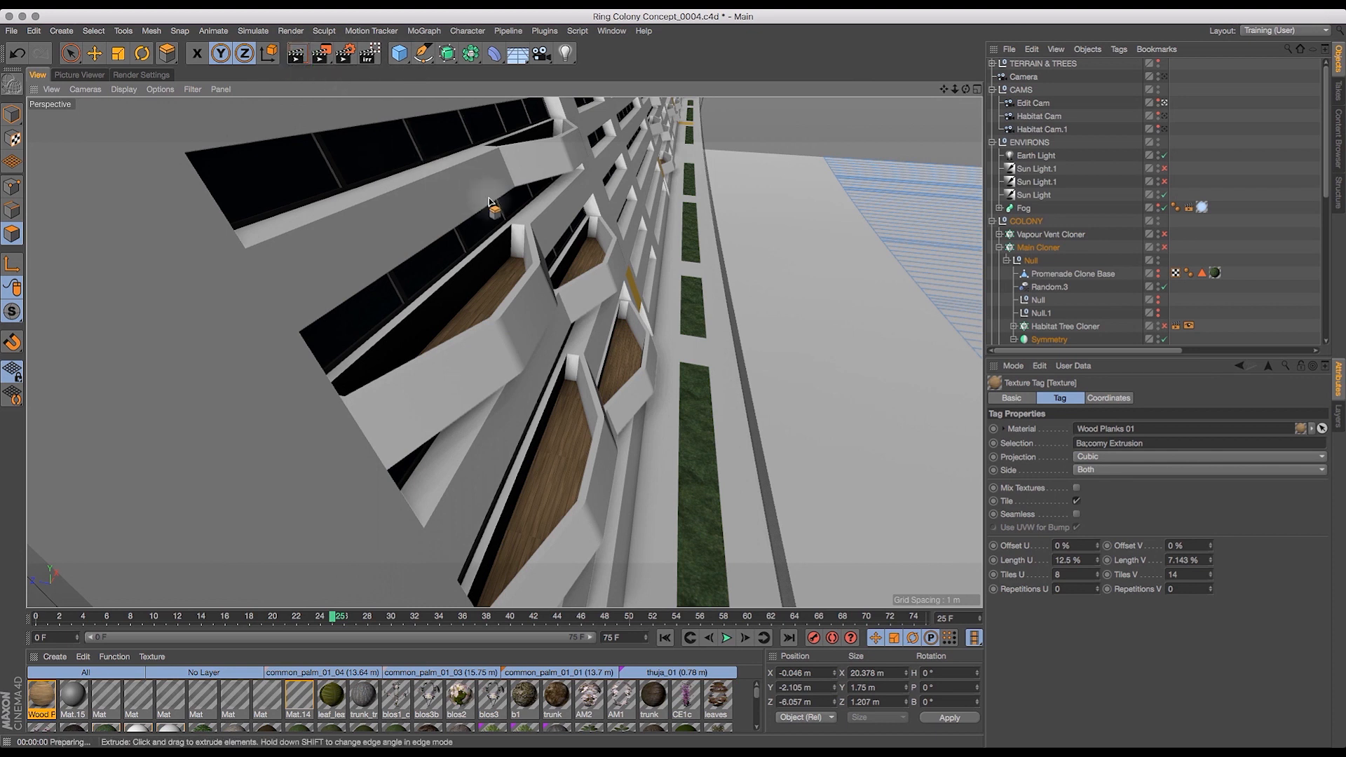
click(1163, 169)
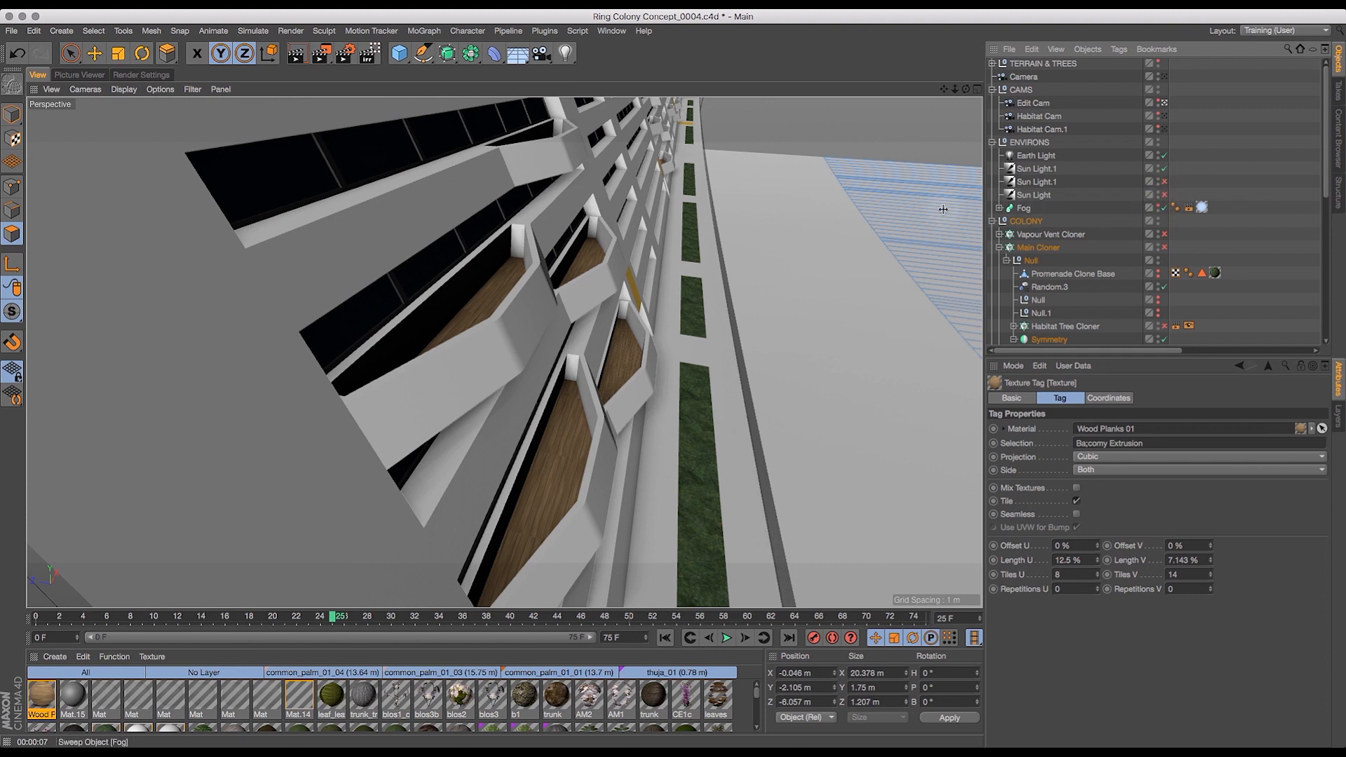
click(296, 56)
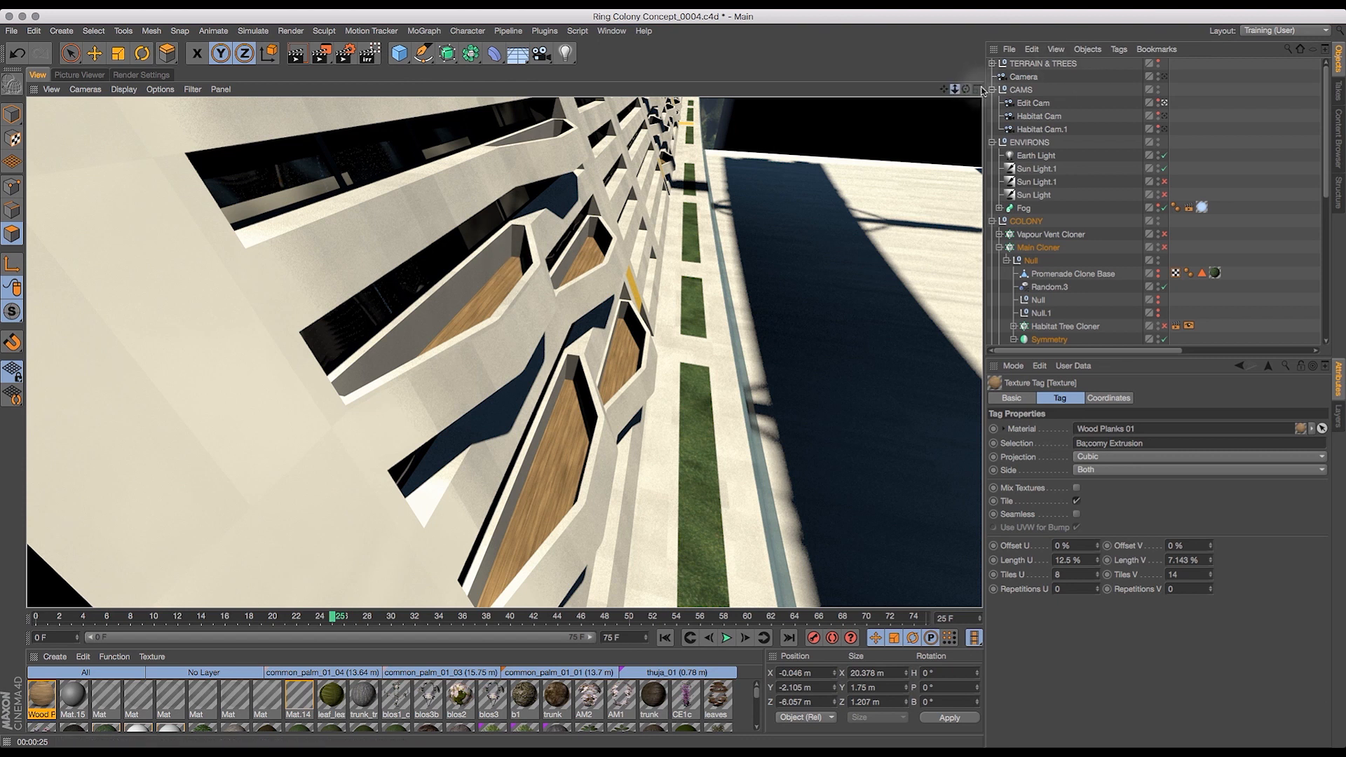
drag(1025, 84, 690, 82)
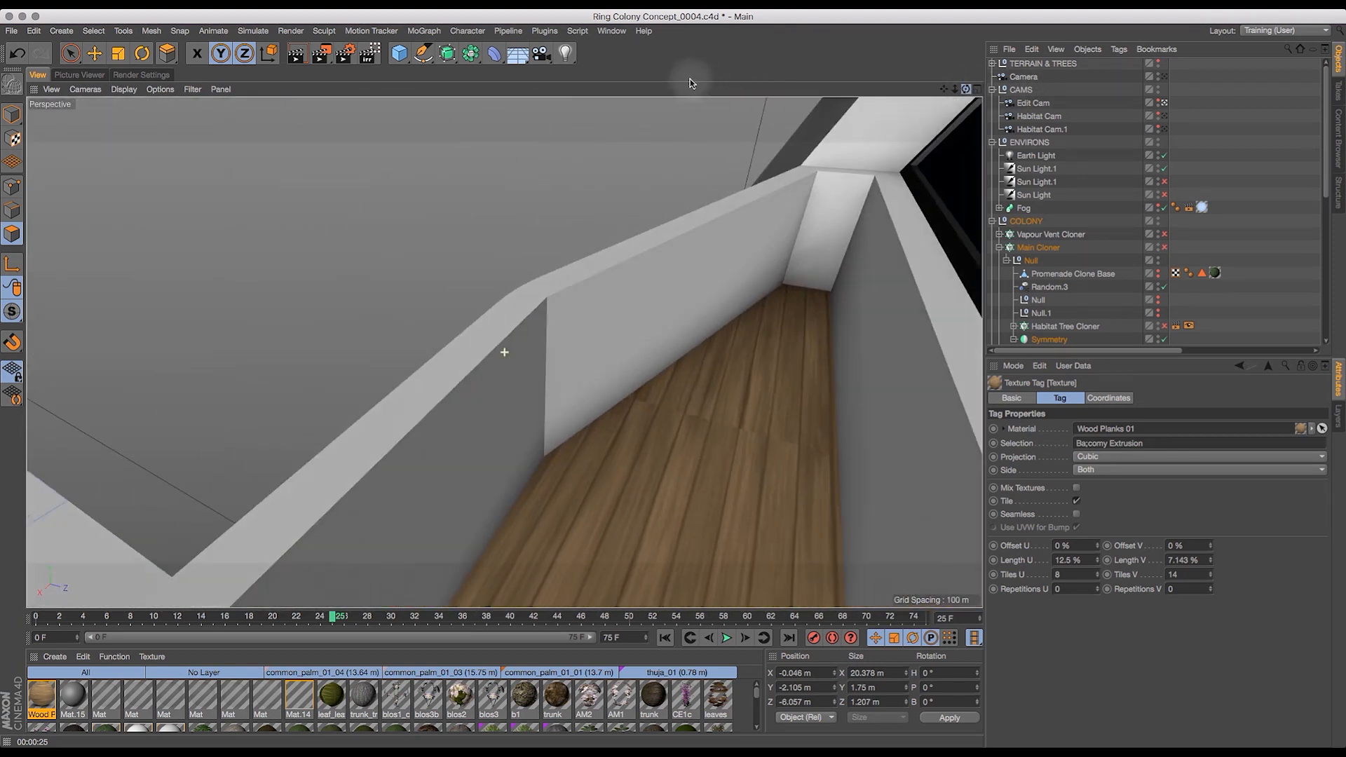
- Activate Live Selection, disable the outer Symmetry object, and frame the Habitat Section's terraced balconies in the view
drag(70, 53, 102, 67)
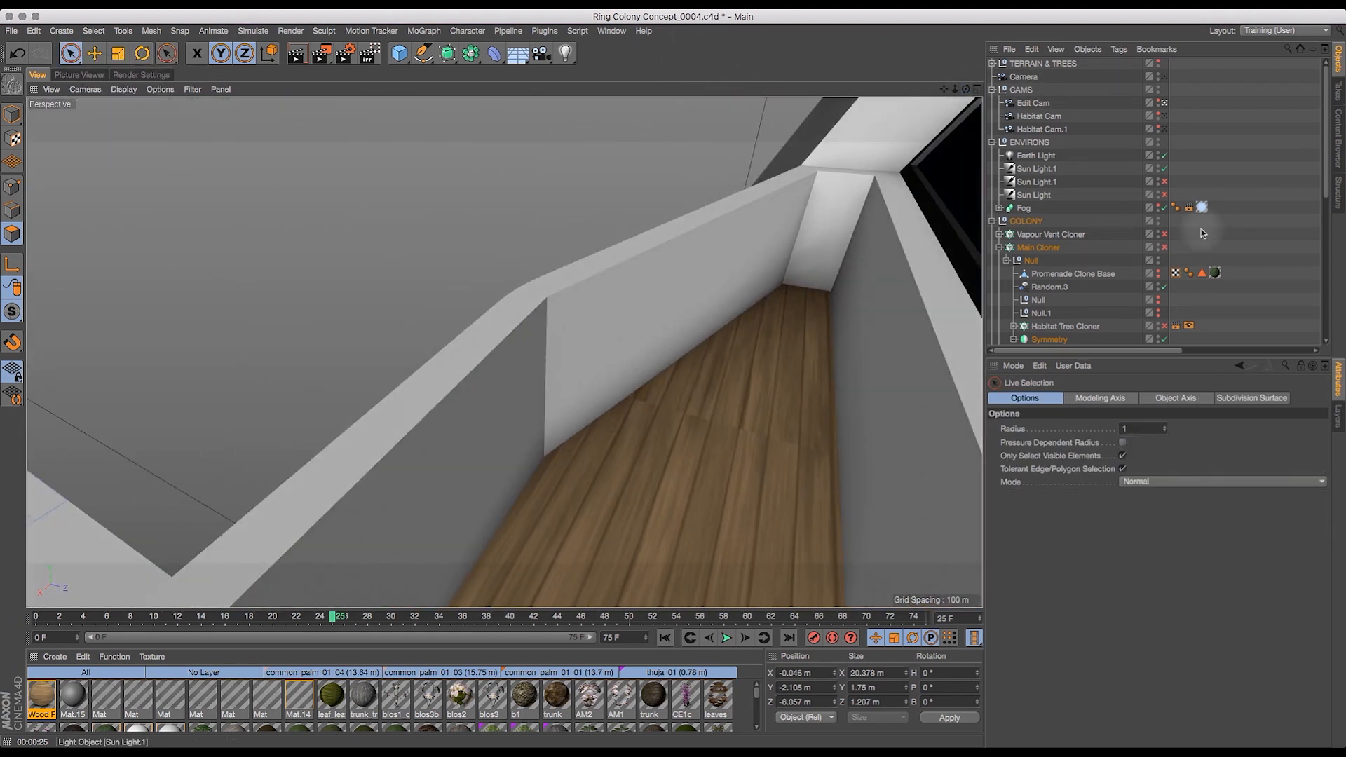
drag(1324, 198, 1324, 246)
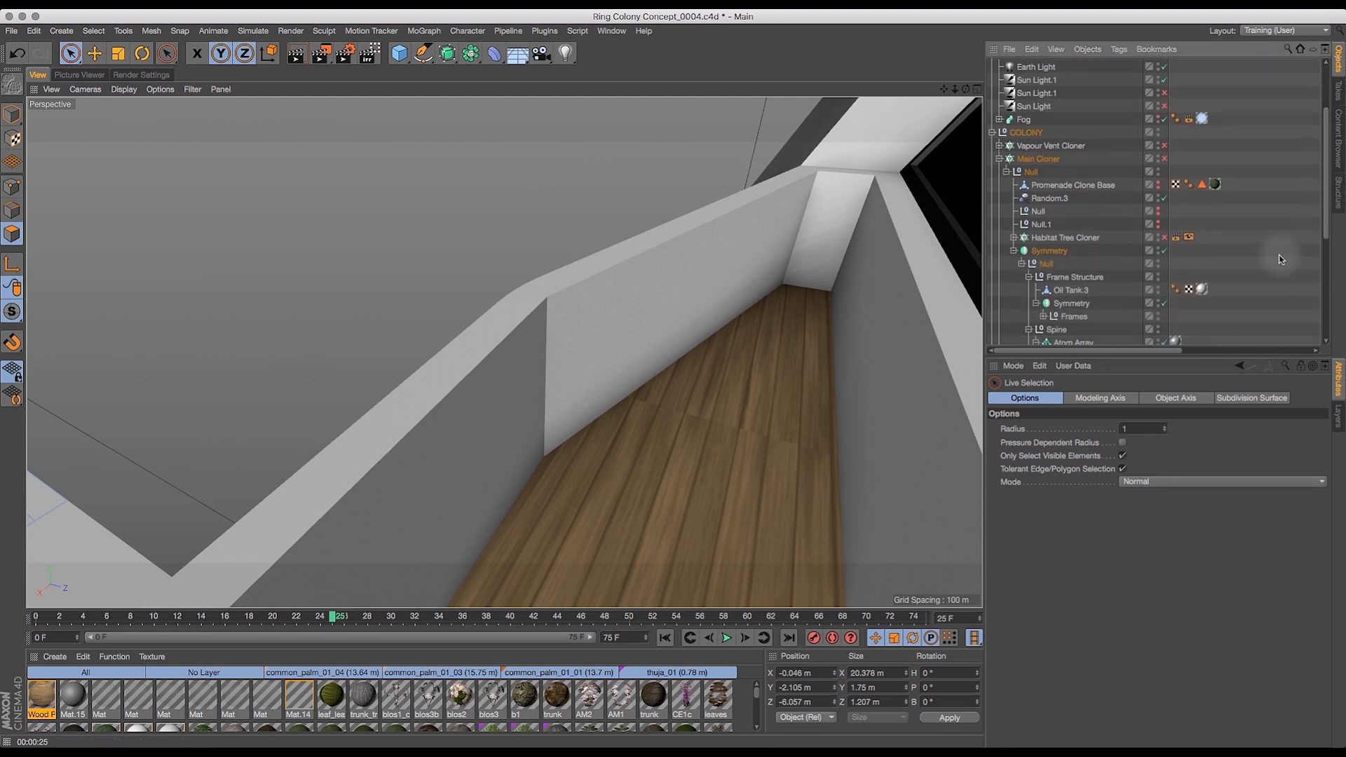
click(1164, 251)
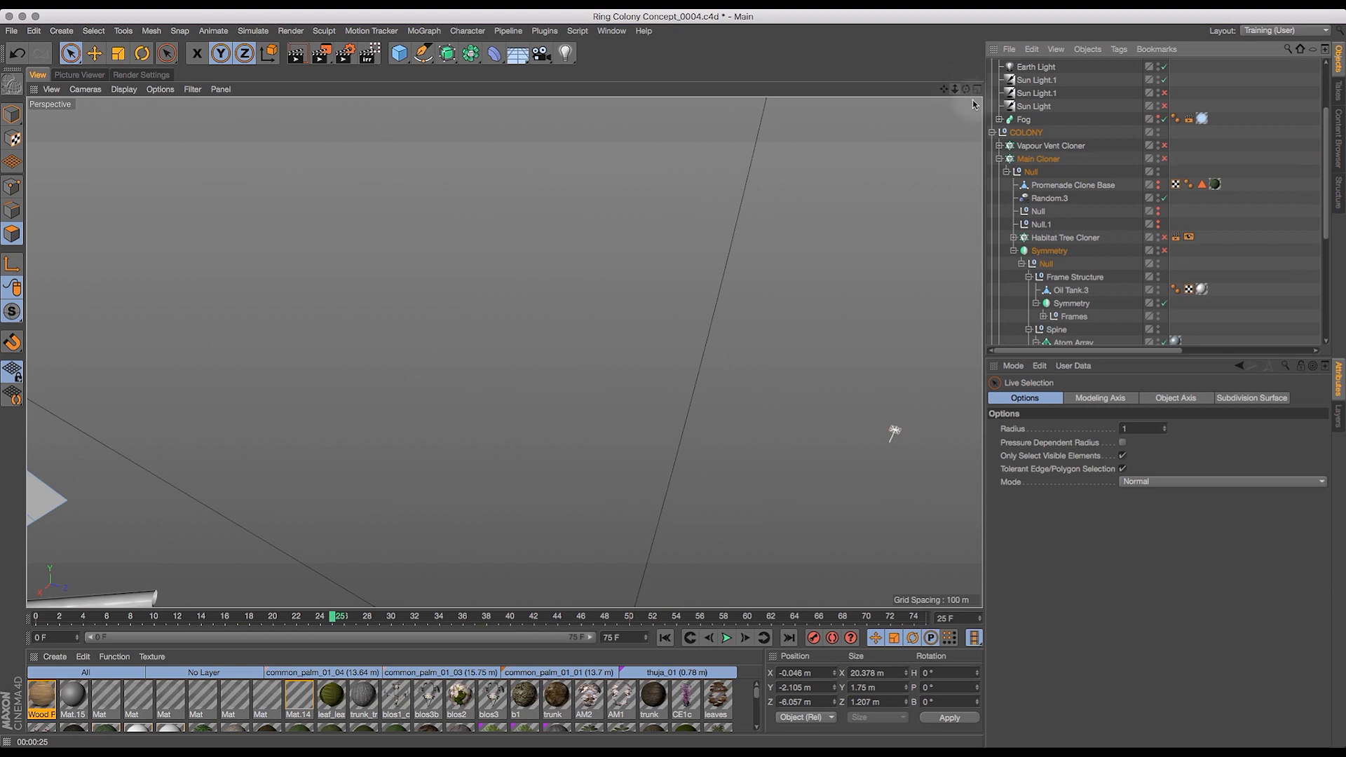
drag(1324, 207, 1343, 348)
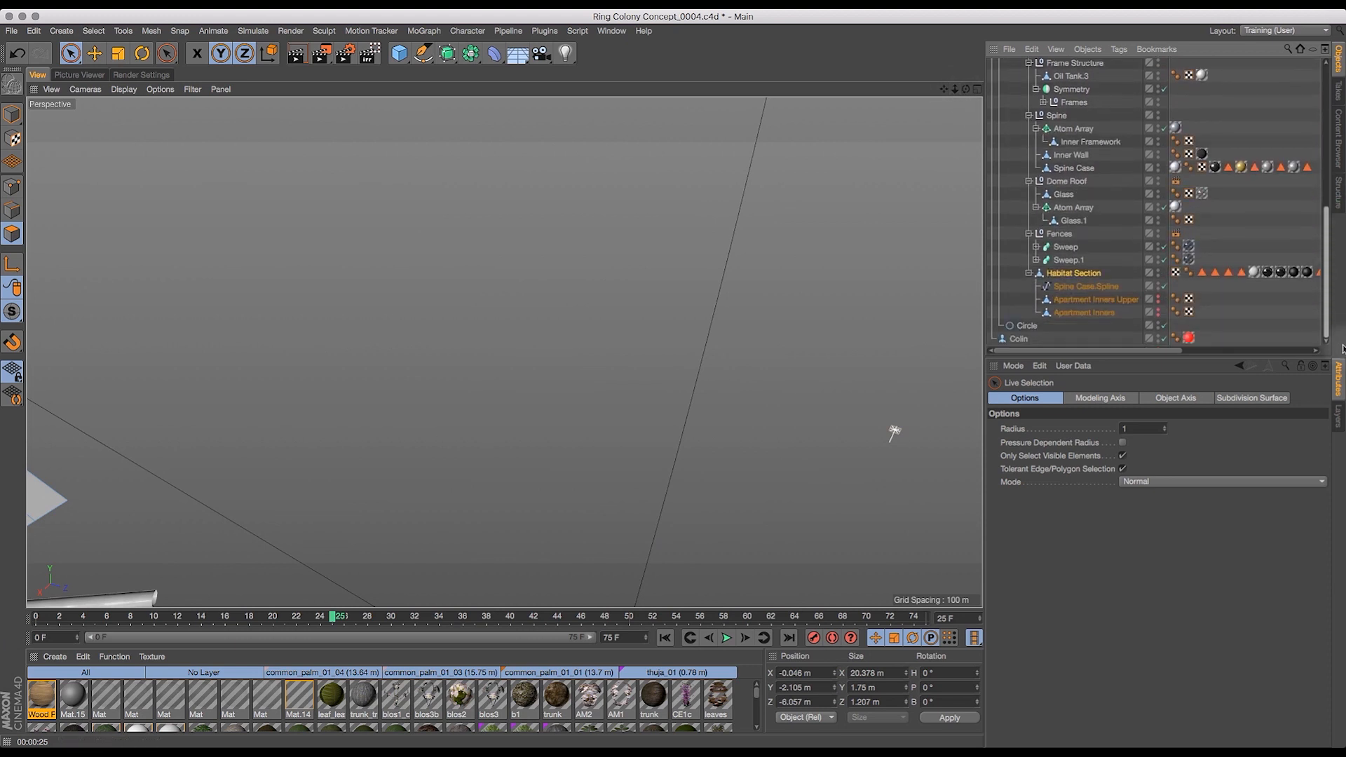
click(1063, 276)
key(o)
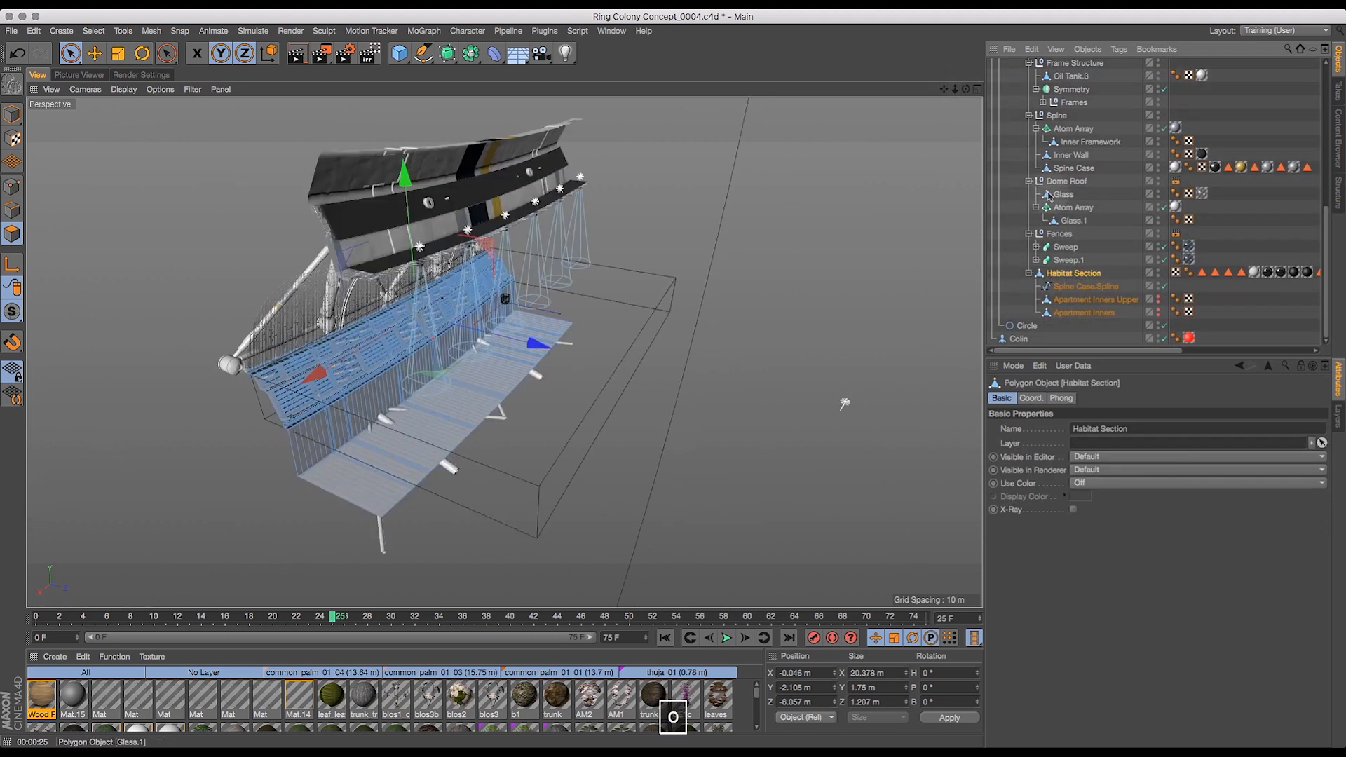
drag(958, 92, 1034, 183)
drag(964, 89, 749, 79)
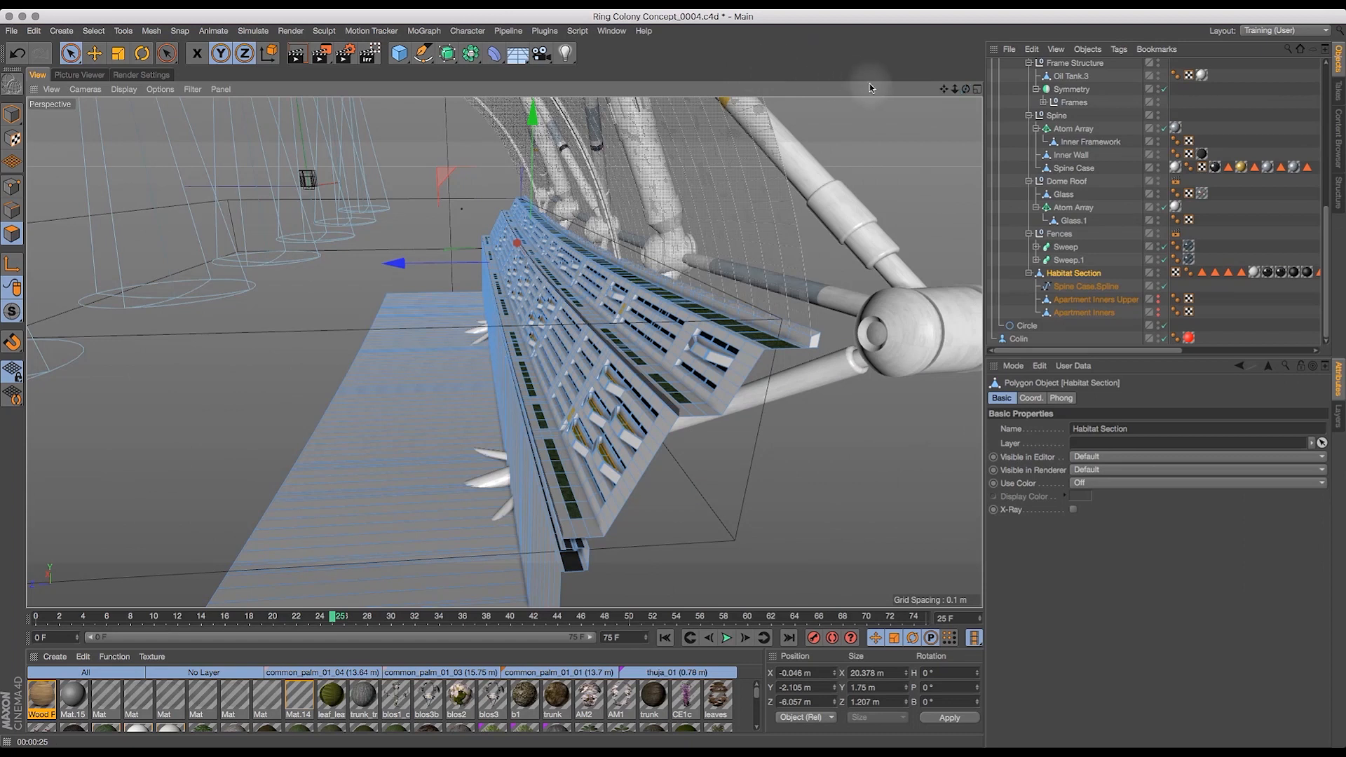
drag(940, 92, 1076, 321)
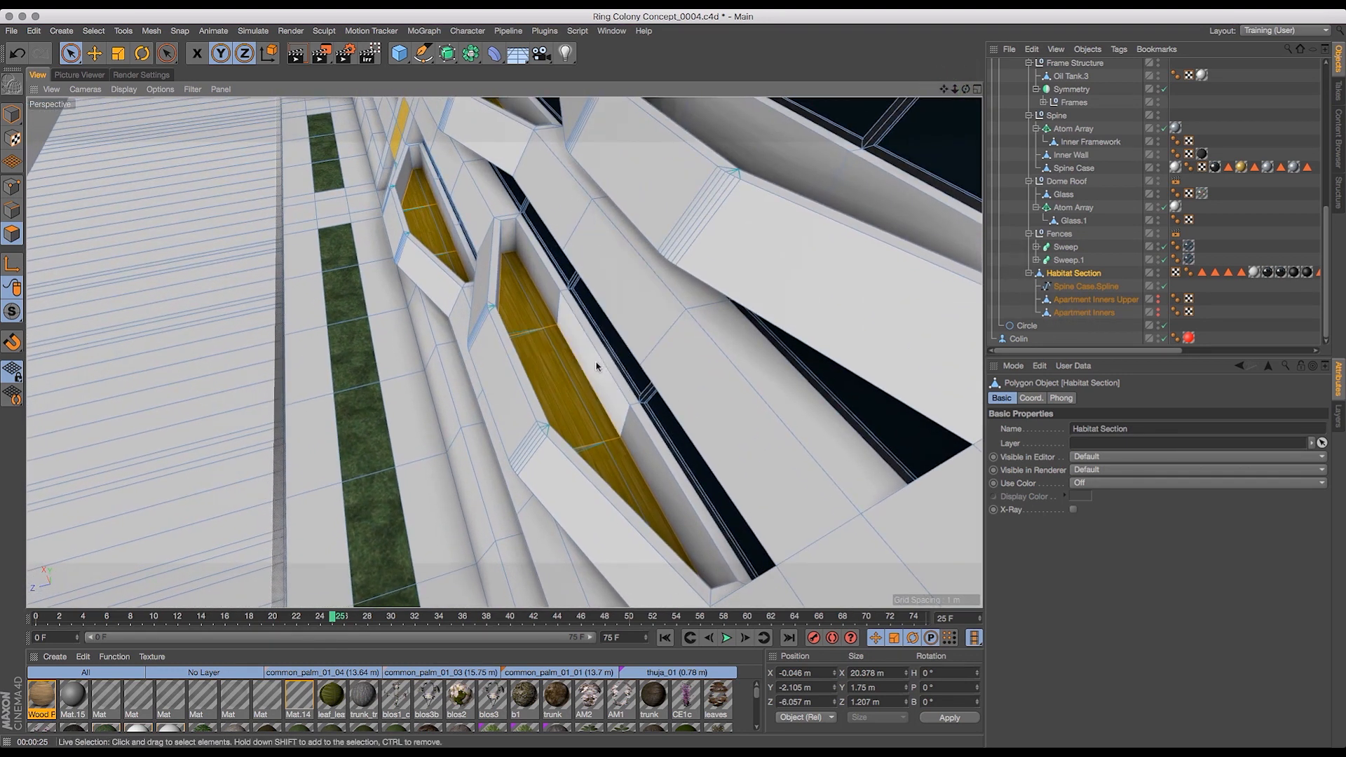
- Select individual inner wall polygons inside a recessed balcony and display the Habitat Section's Mat.2 texture tag
click(590, 360)
click(673, 491)
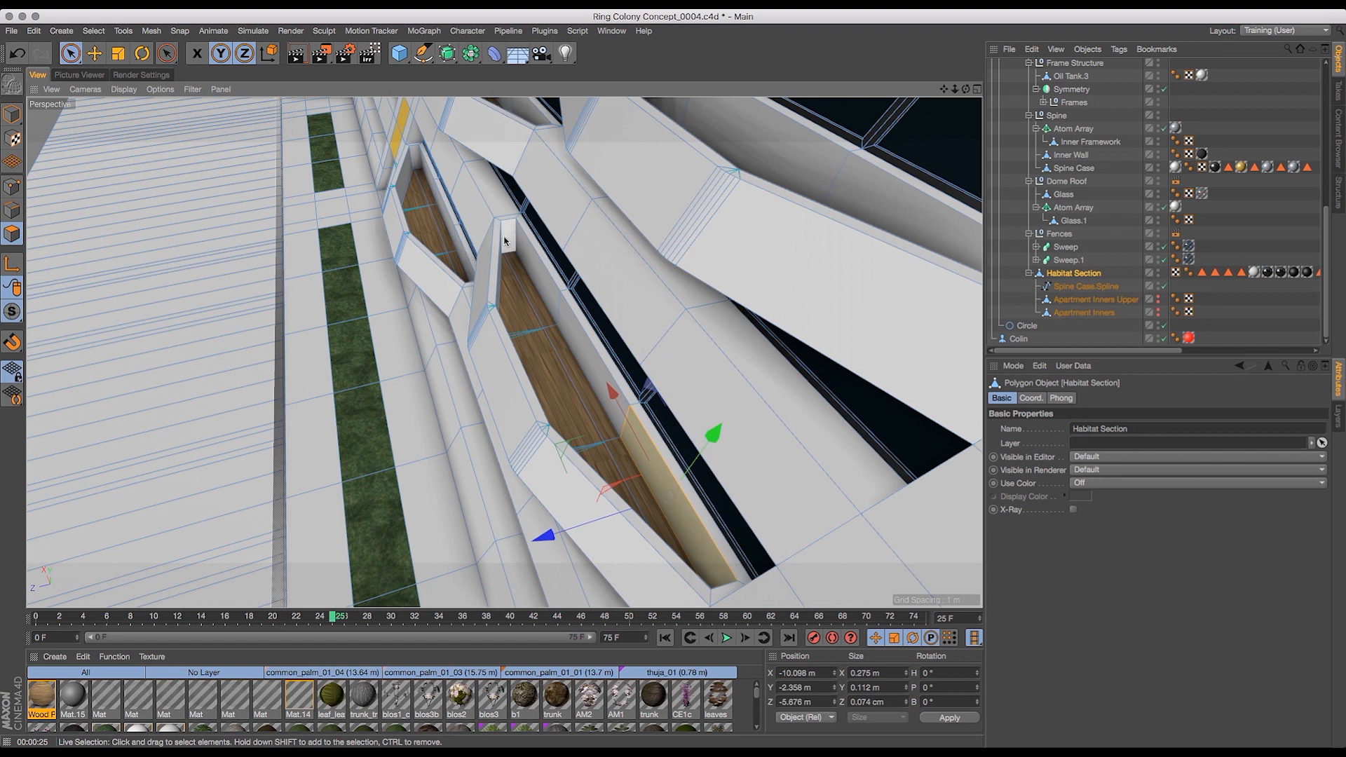
click(619, 390)
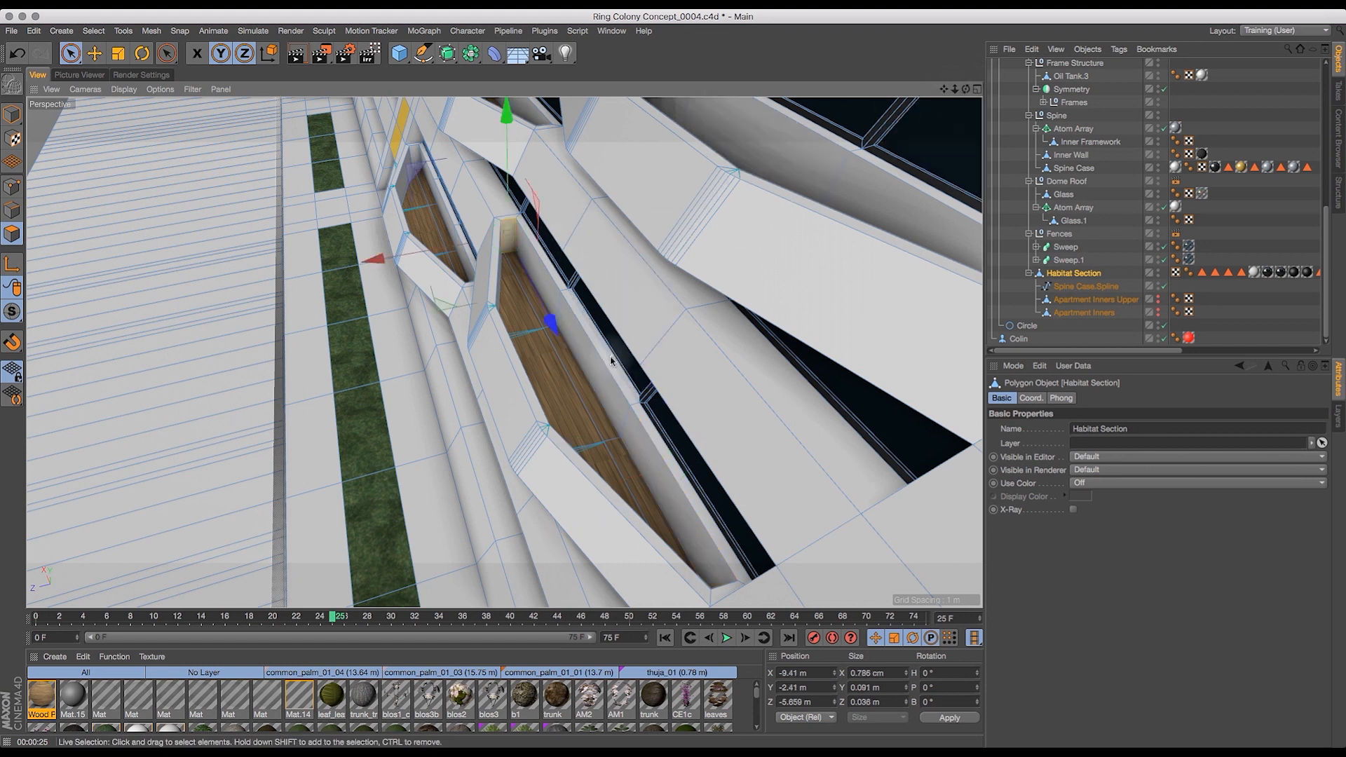
click(519, 379)
drag(966, 89, 911, 78)
click(515, 367)
click(548, 328)
drag(959, 91, 1092, 140)
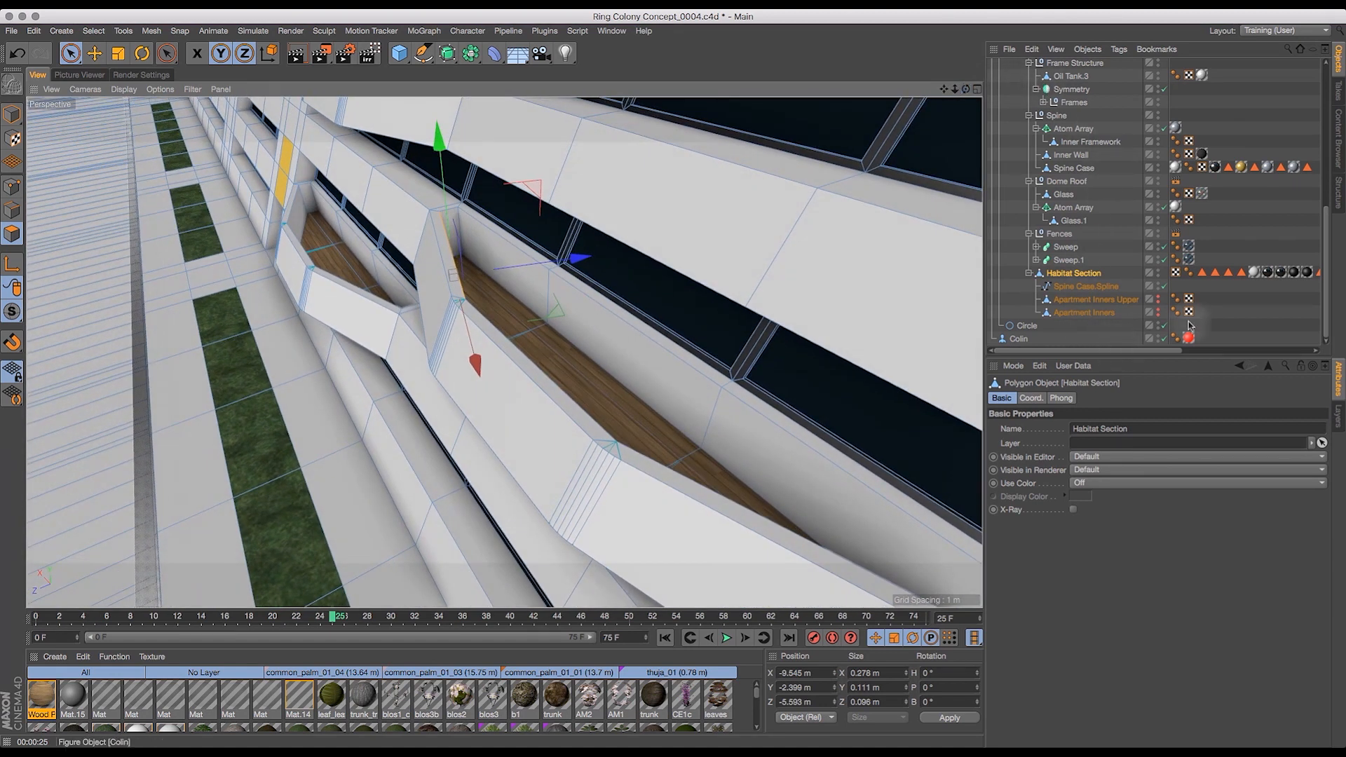
click(1254, 272)
- Examine the habitat section's terraces, planting strips and lower ledge from several distances and angles
drag(958, 90, 804, 146)
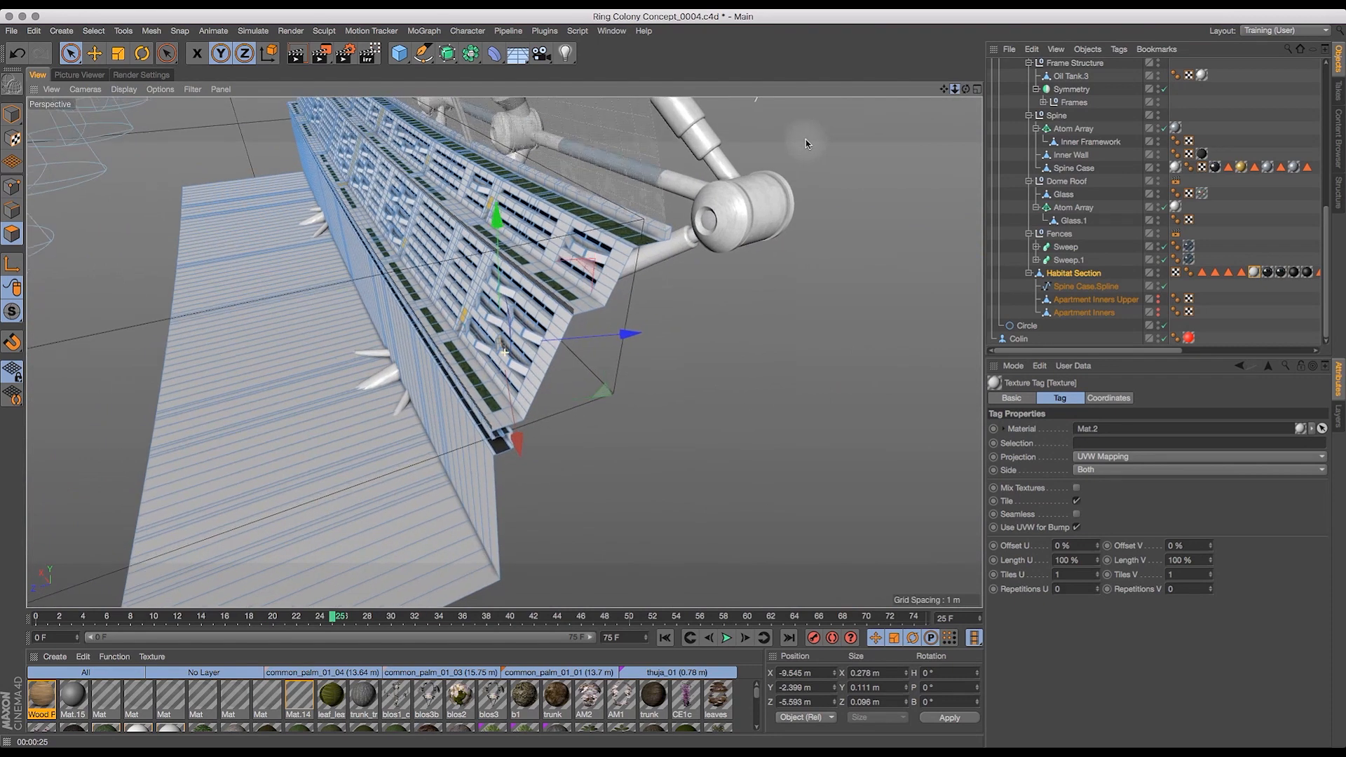
drag(943, 89, 1073, 204)
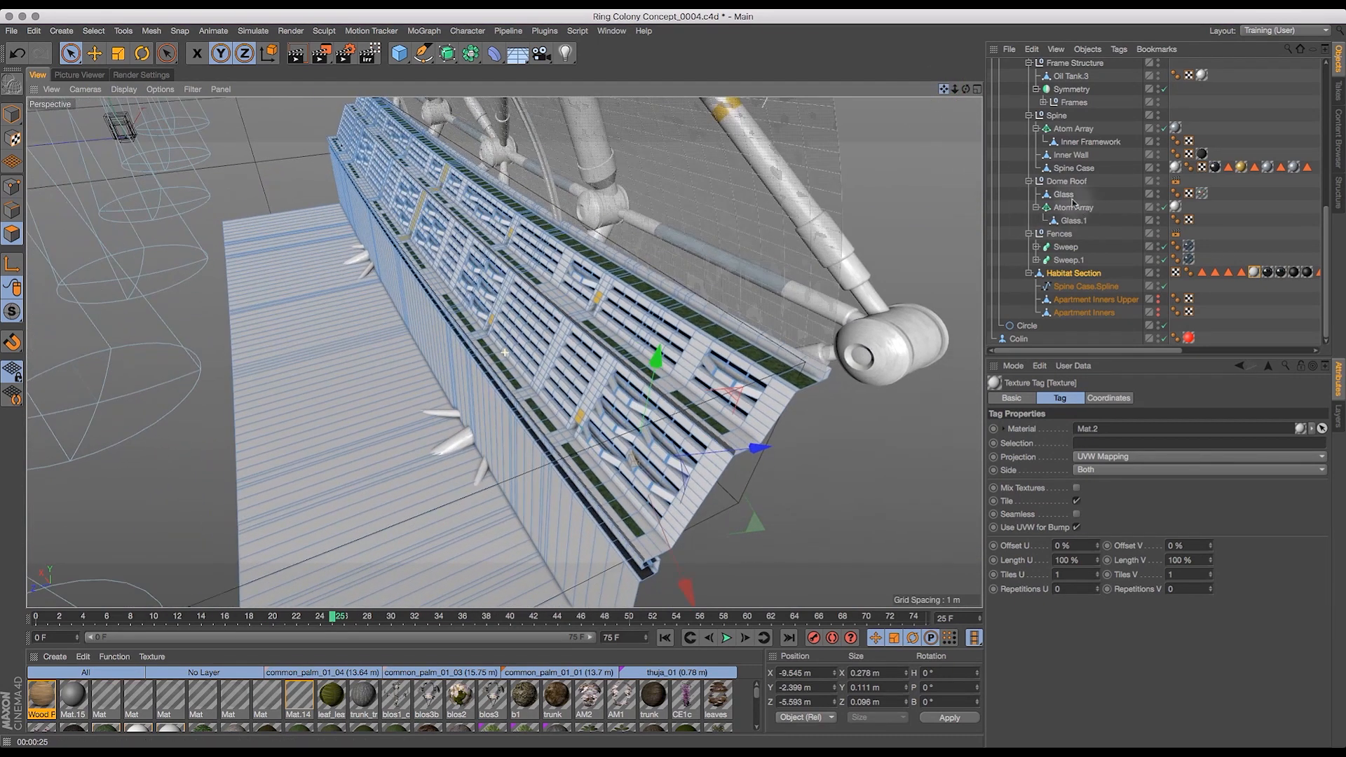
drag(966, 89, 1080, 98)
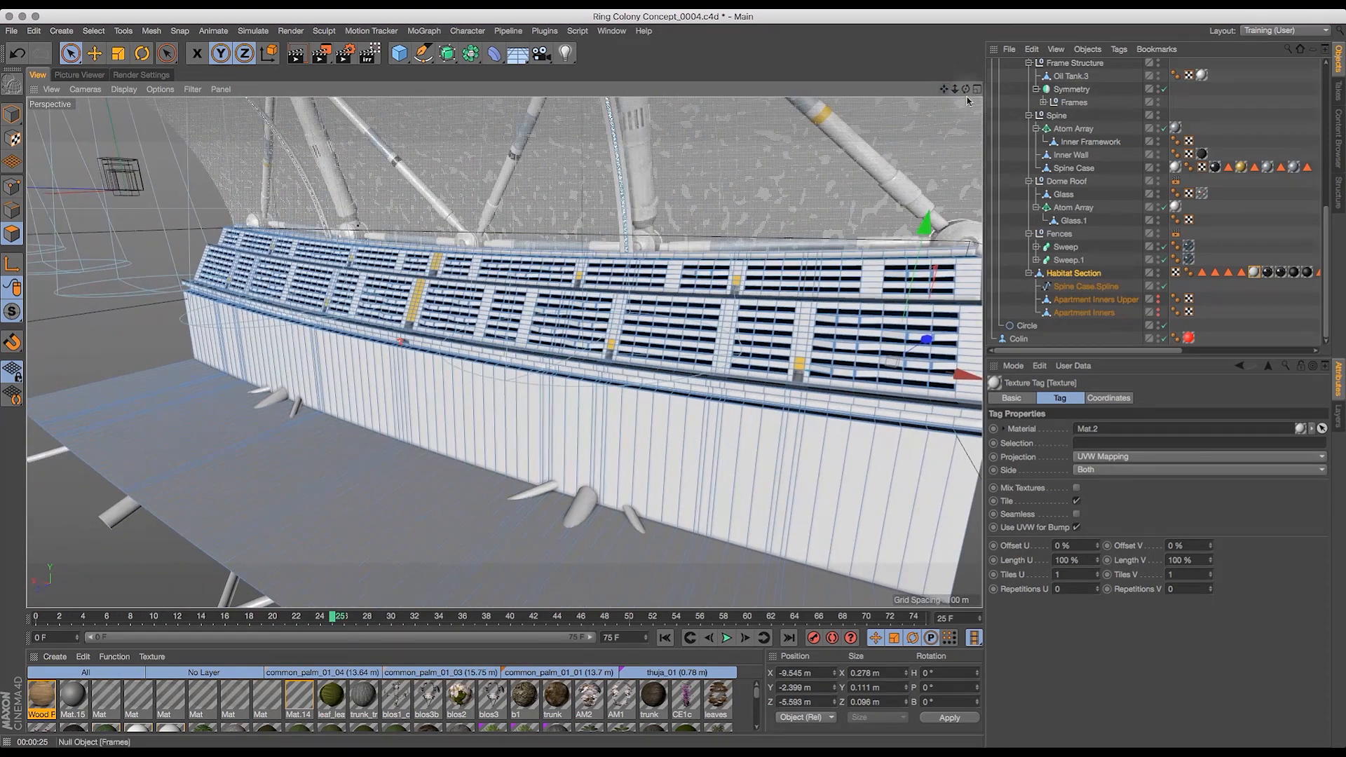
drag(955, 90, 1113, 98)
drag(944, 89, 970, 100)
drag(939, 99, 838, 166)
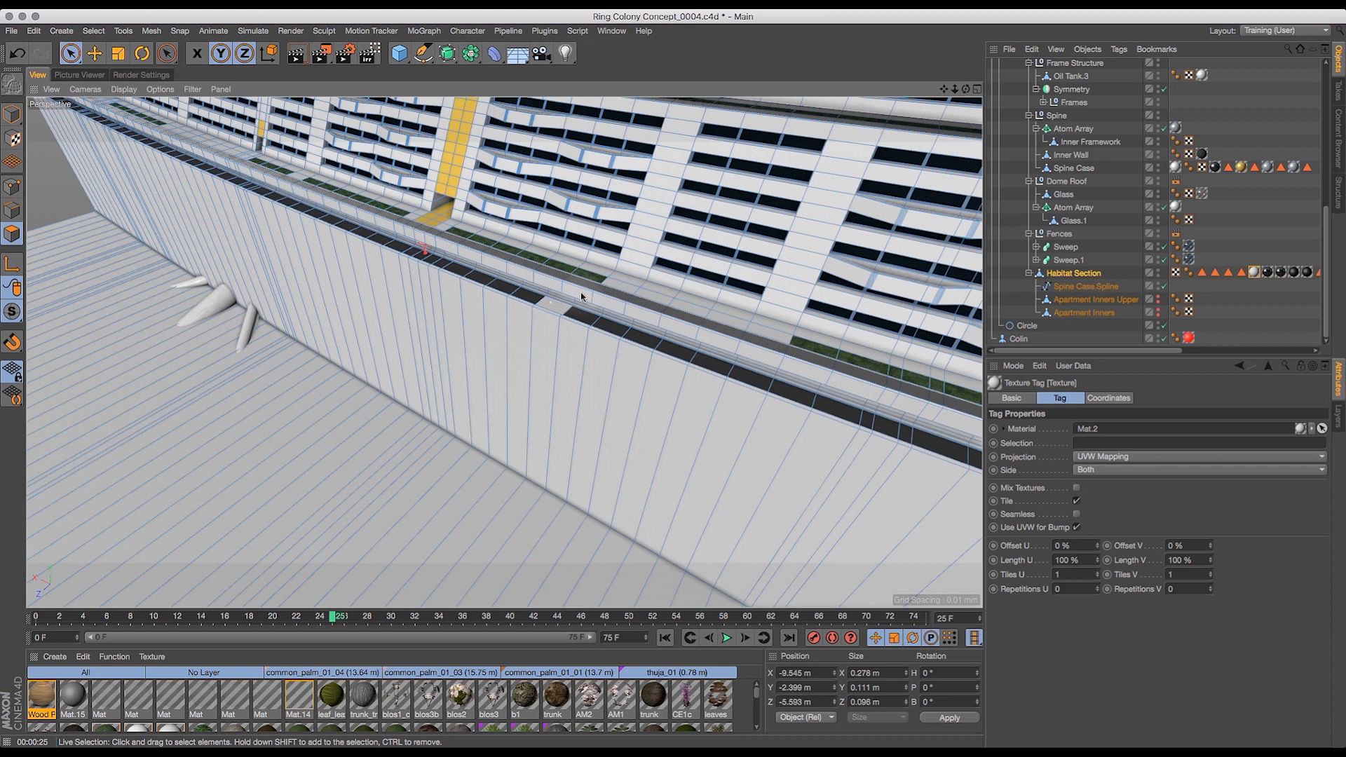
drag(968, 96, 430, 239)
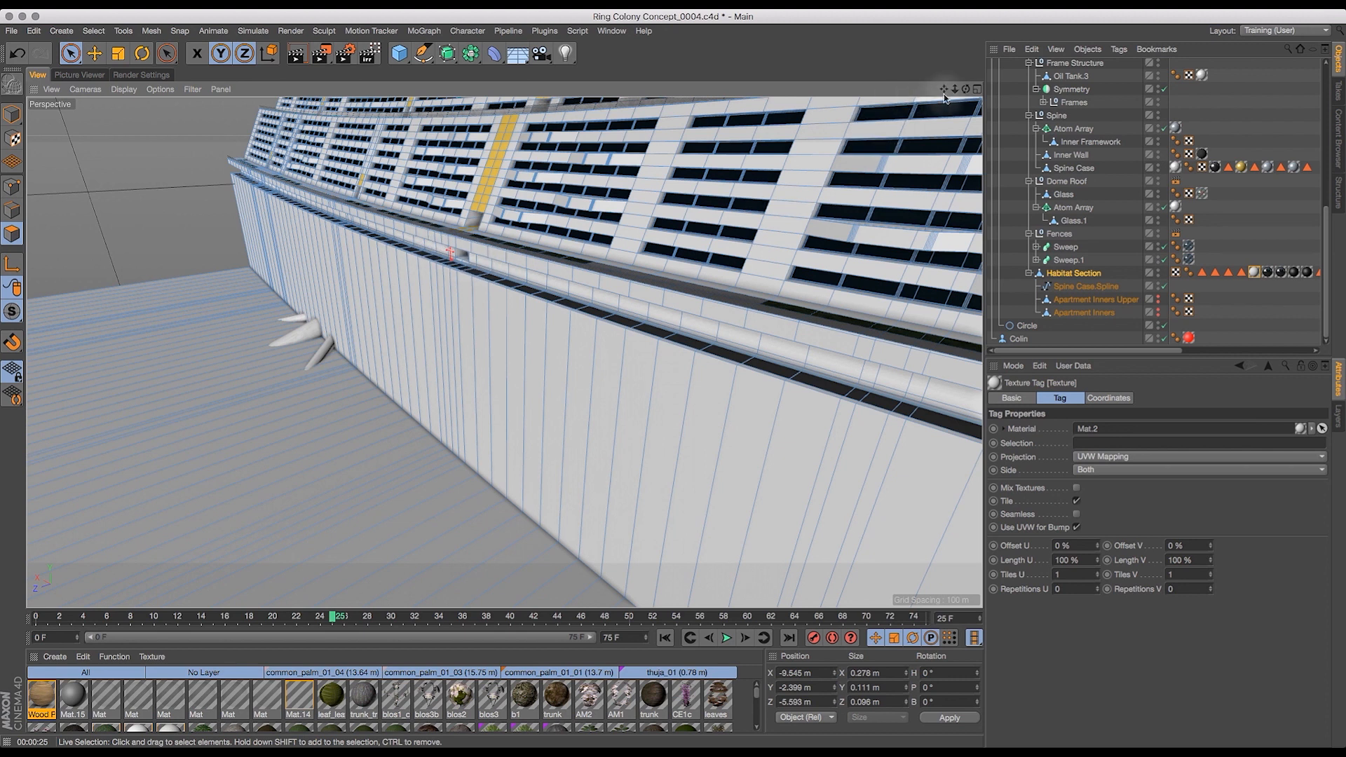
drag(966, 89, 593, 258)
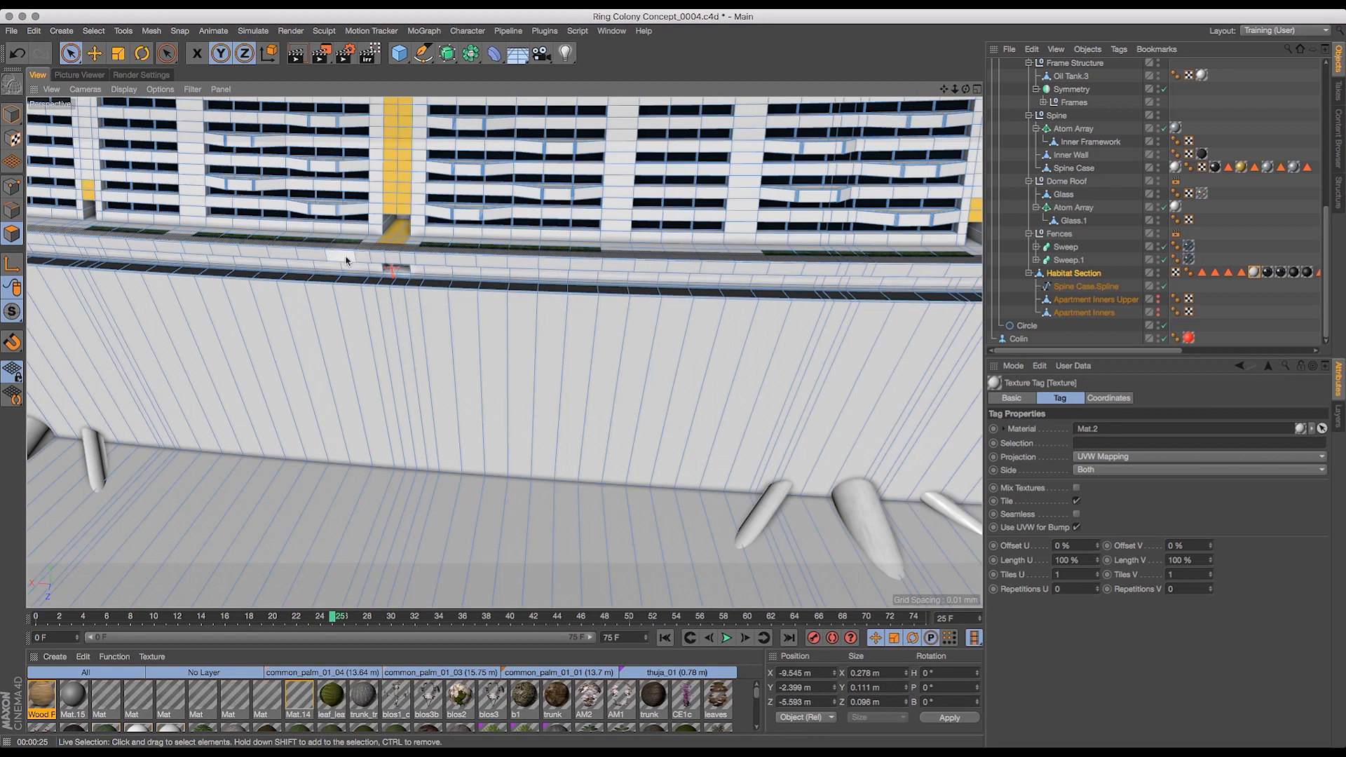
drag(943, 92, 899, 148)
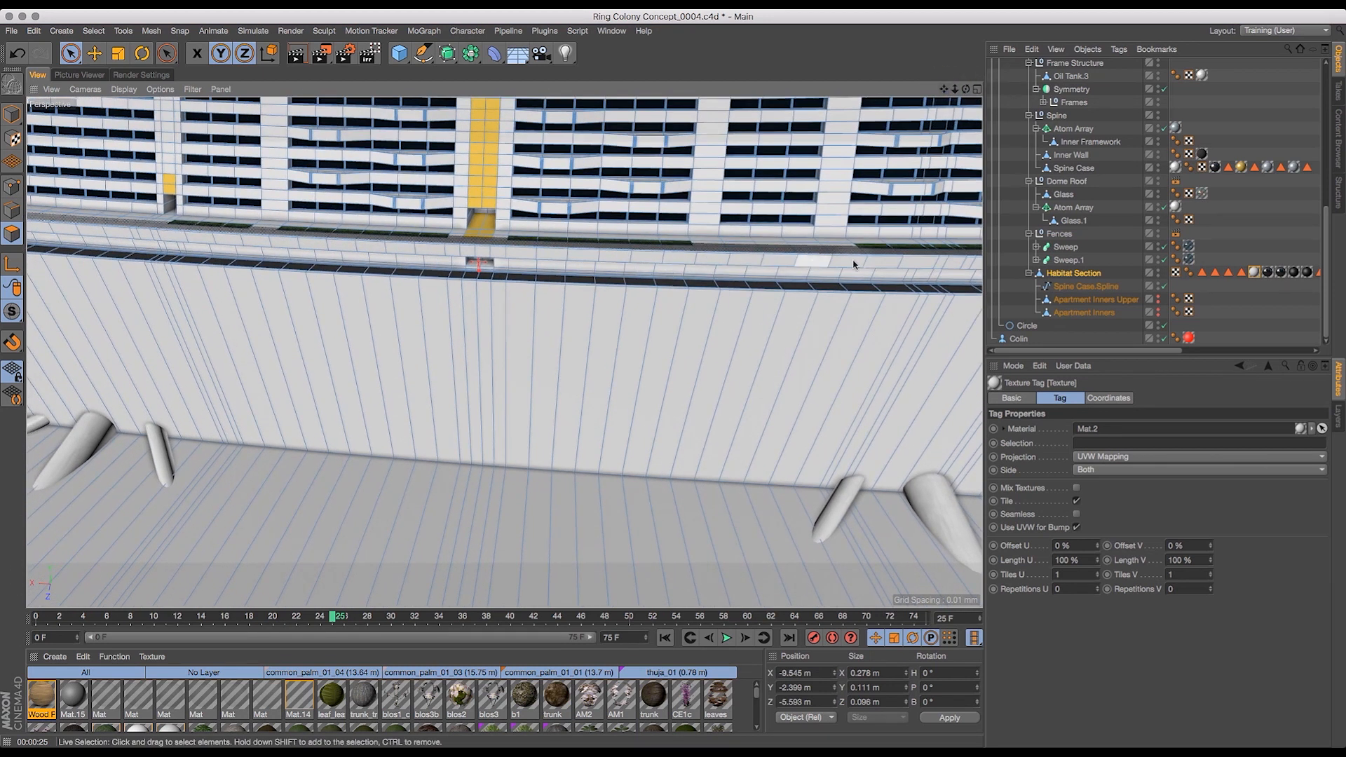
drag(945, 91, 862, 70)
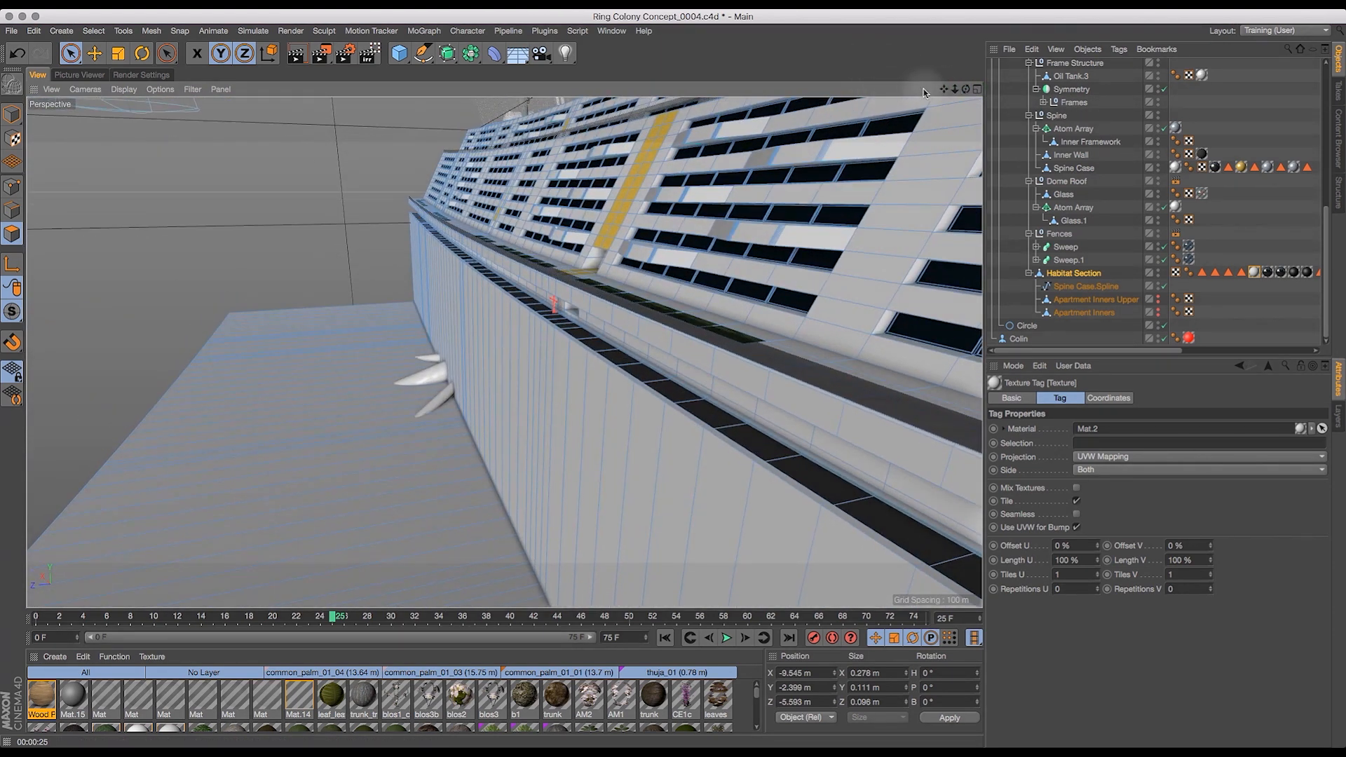
drag(943, 92, 864, 137)
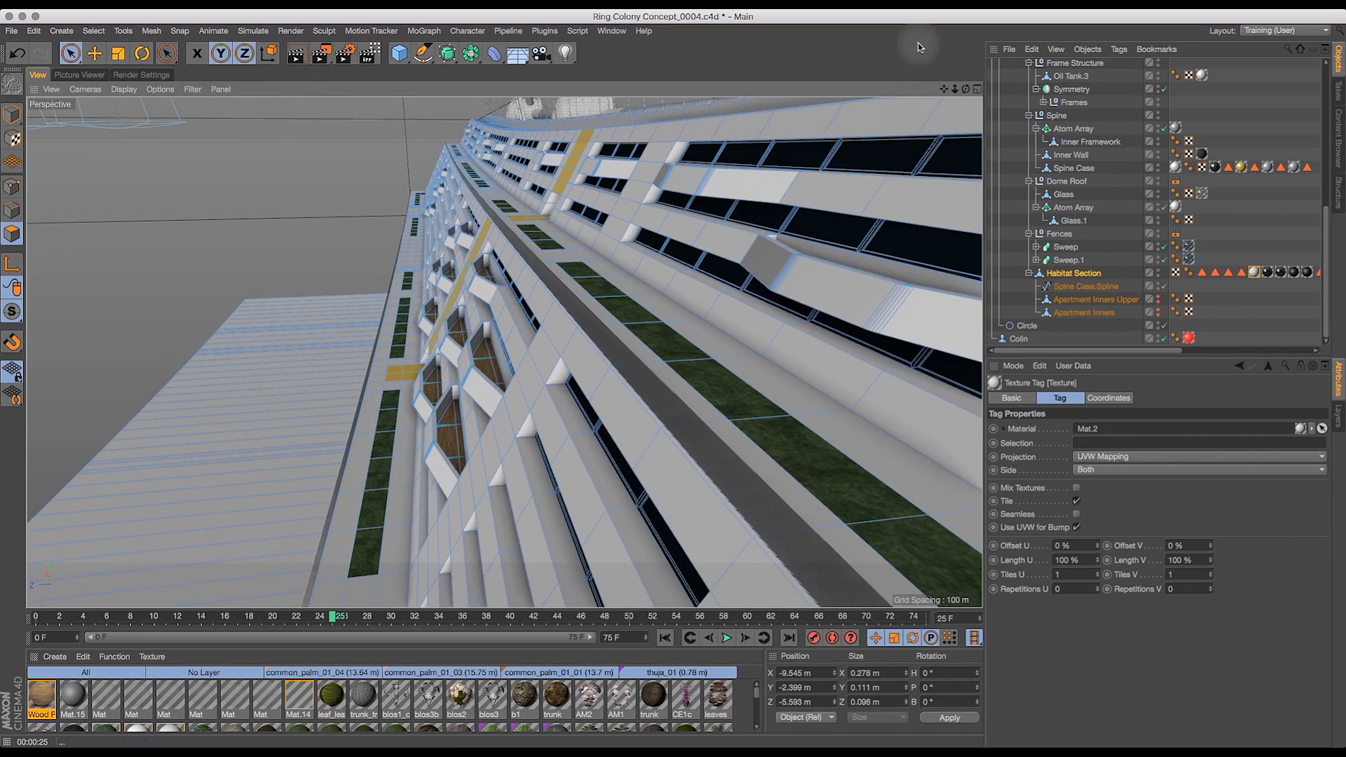
drag(966, 89, 918, 144)
drag(1192, 75, 939, 102)
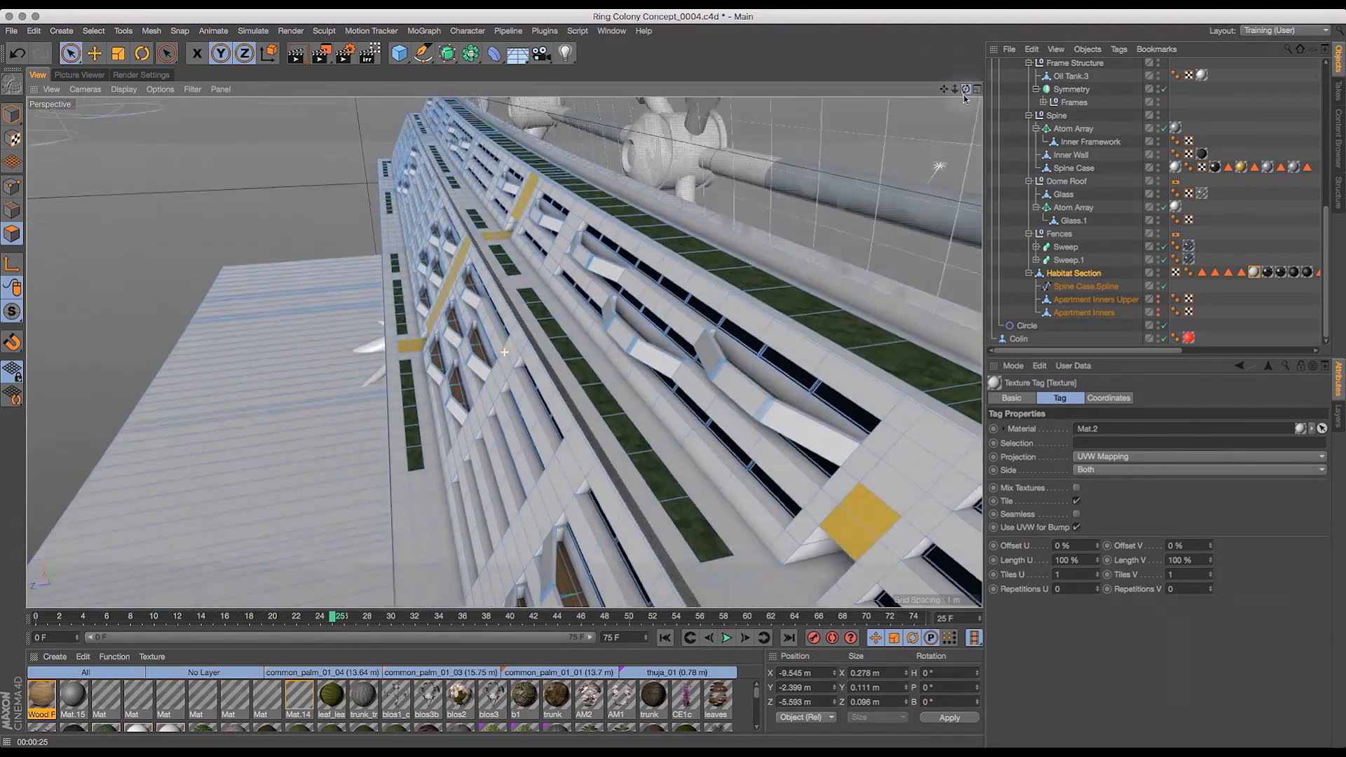
drag(965, 98, 1004, 83)
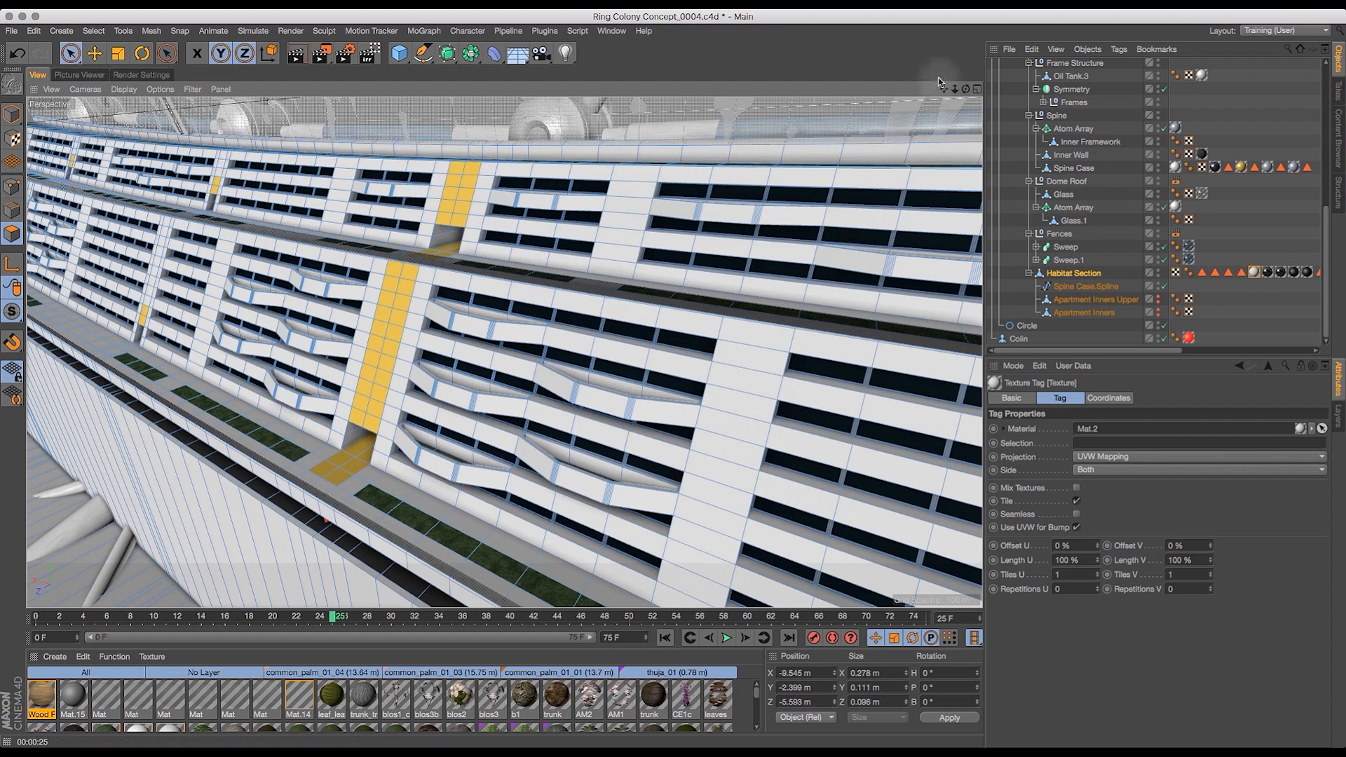
- Save the scene file Ring Colony Concept_0004.c4d
drag(955, 91, 853, 140)
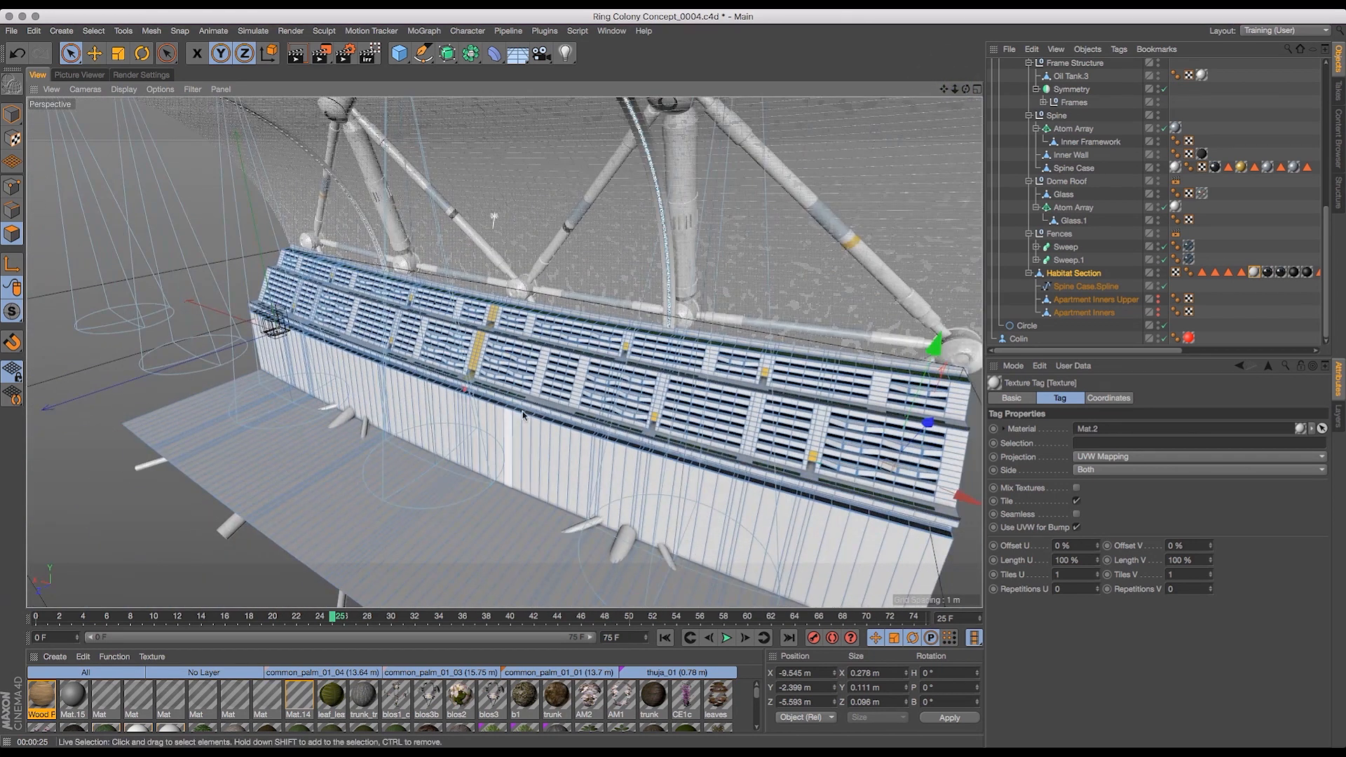
drag(967, 93, 928, 93)
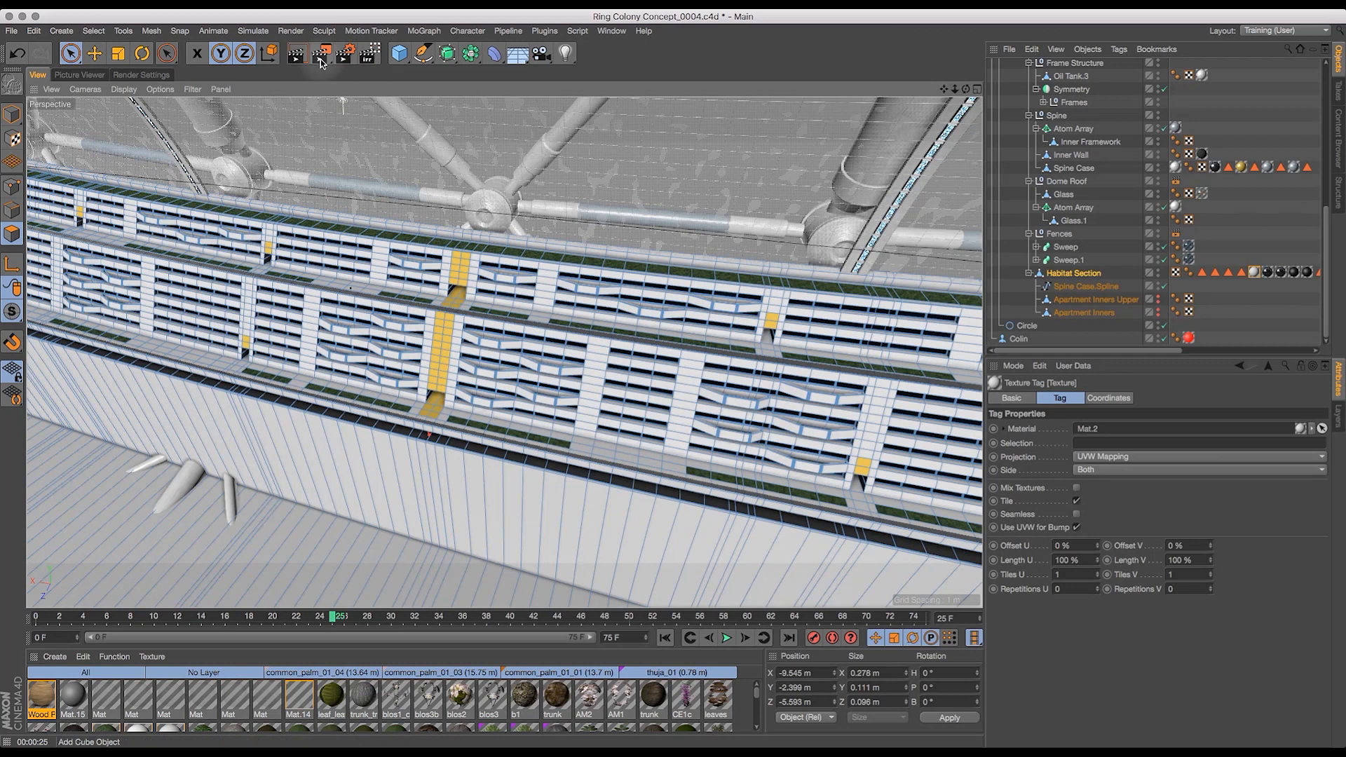
click(12, 31)
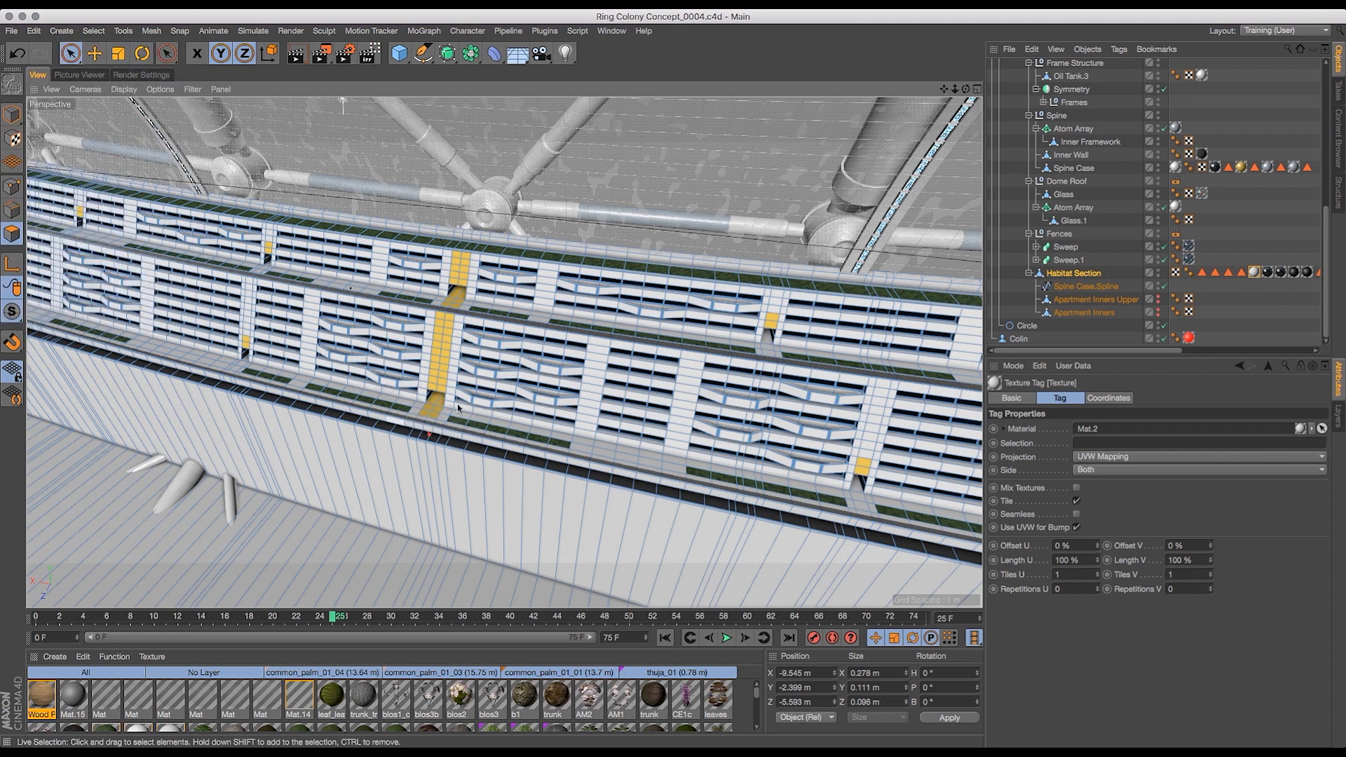
- Select the front faces and narrow top edge polygons of the lower ledge in front of the central yellow walkway
drag(951, 93, 1001, 93)
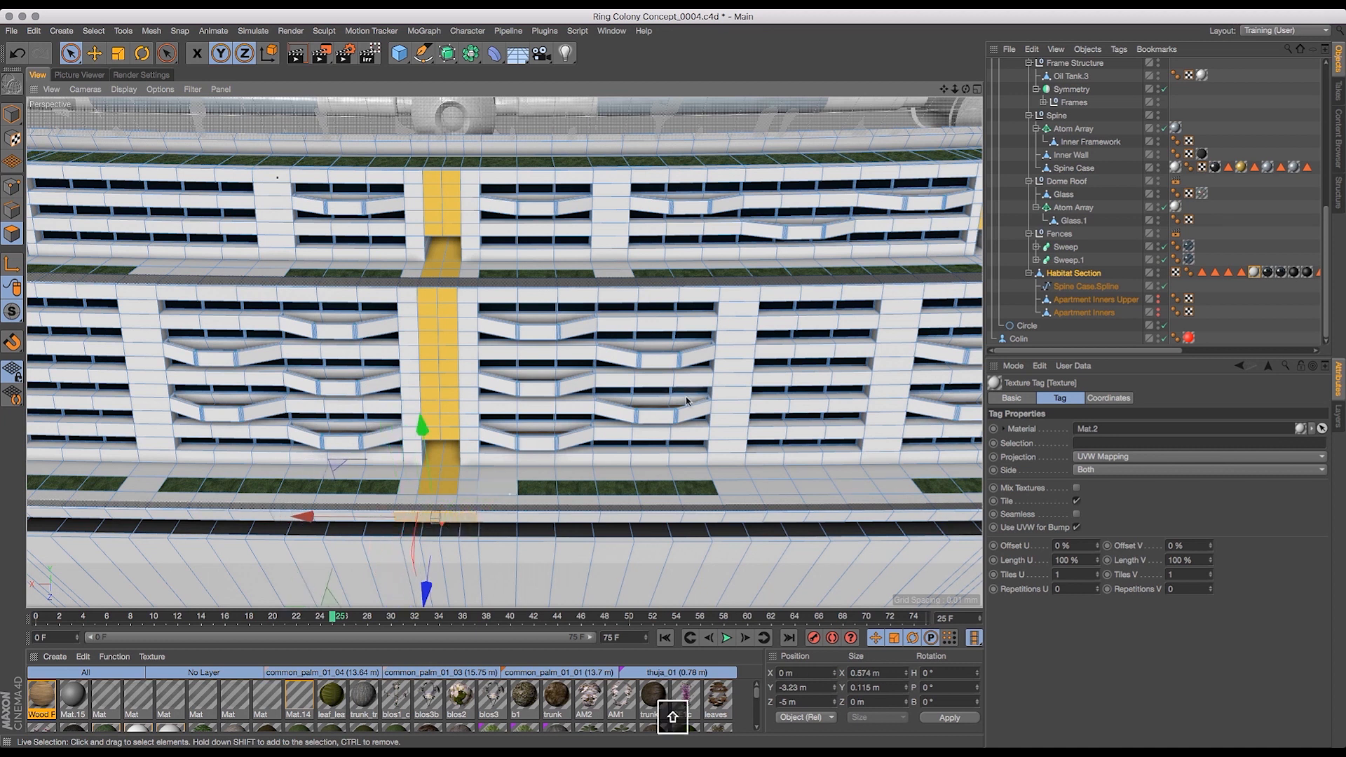
drag(945, 89, 1020, 80)
key(1)
drag(616, 419, 646, 289)
key(3)
key(2)
key(3)
drag(574, 317, 709, 199)
key(1)
drag(500, 285, 503, 278)
shift+drag(407, 284, 565, 286)
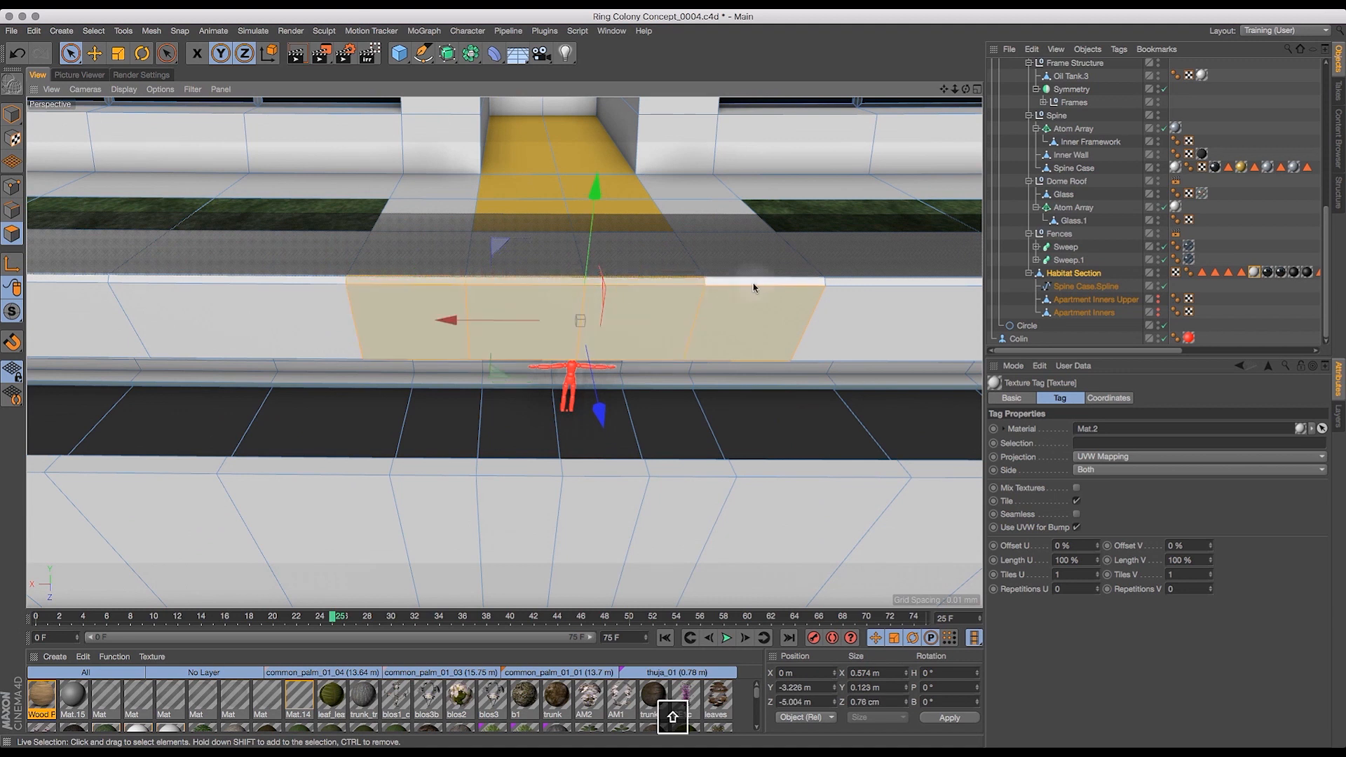
- Try pulling the selected ledge faces outward to about Z -4.846 m, and undo the further adjustment
mouse_move(955, 89)
mouse_down()
mouse_move(936, 102)
mouse_move(950, 97)
mouse_up()
drag(592, 419, 609, 512)
drag(955, 89, 802, 365)
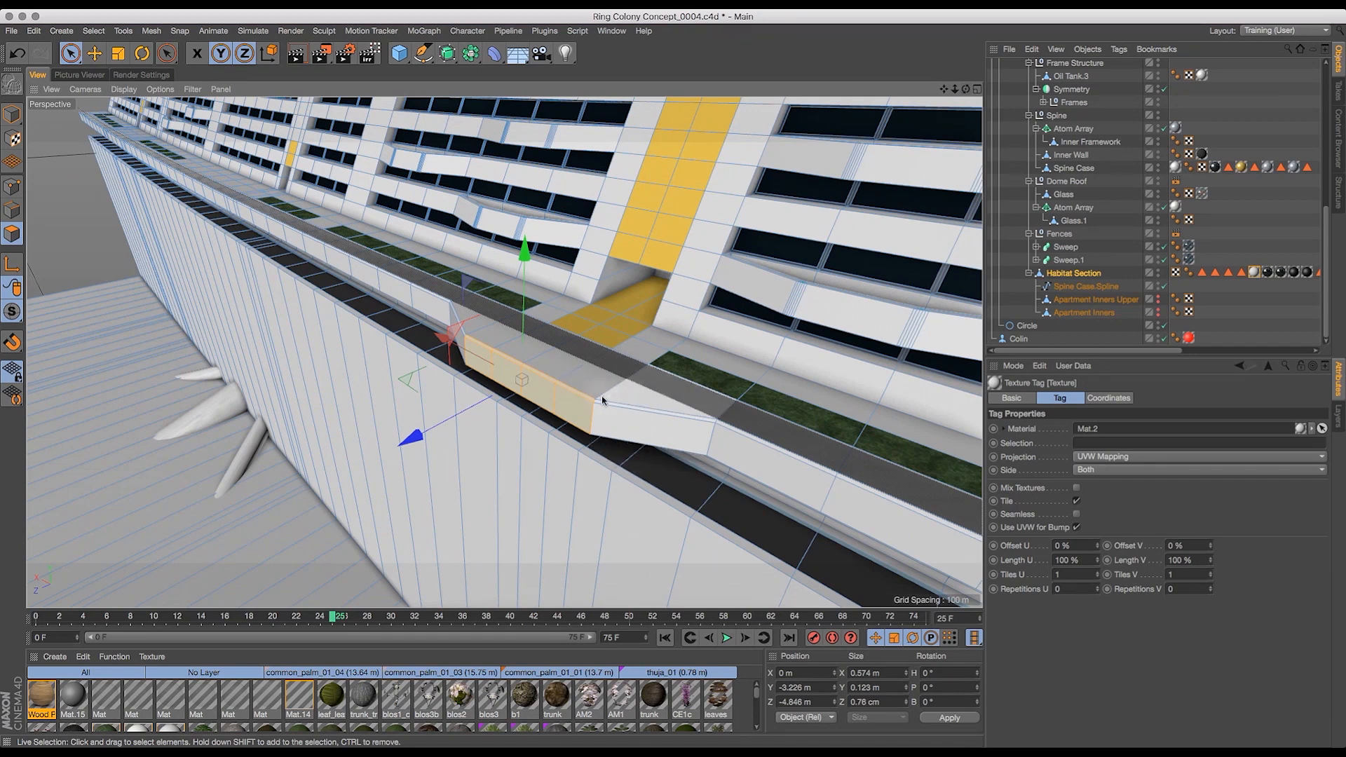
drag(966, 89, 582, 289)
drag(954, 89, 919, 129)
drag(966, 89, 1042, 143)
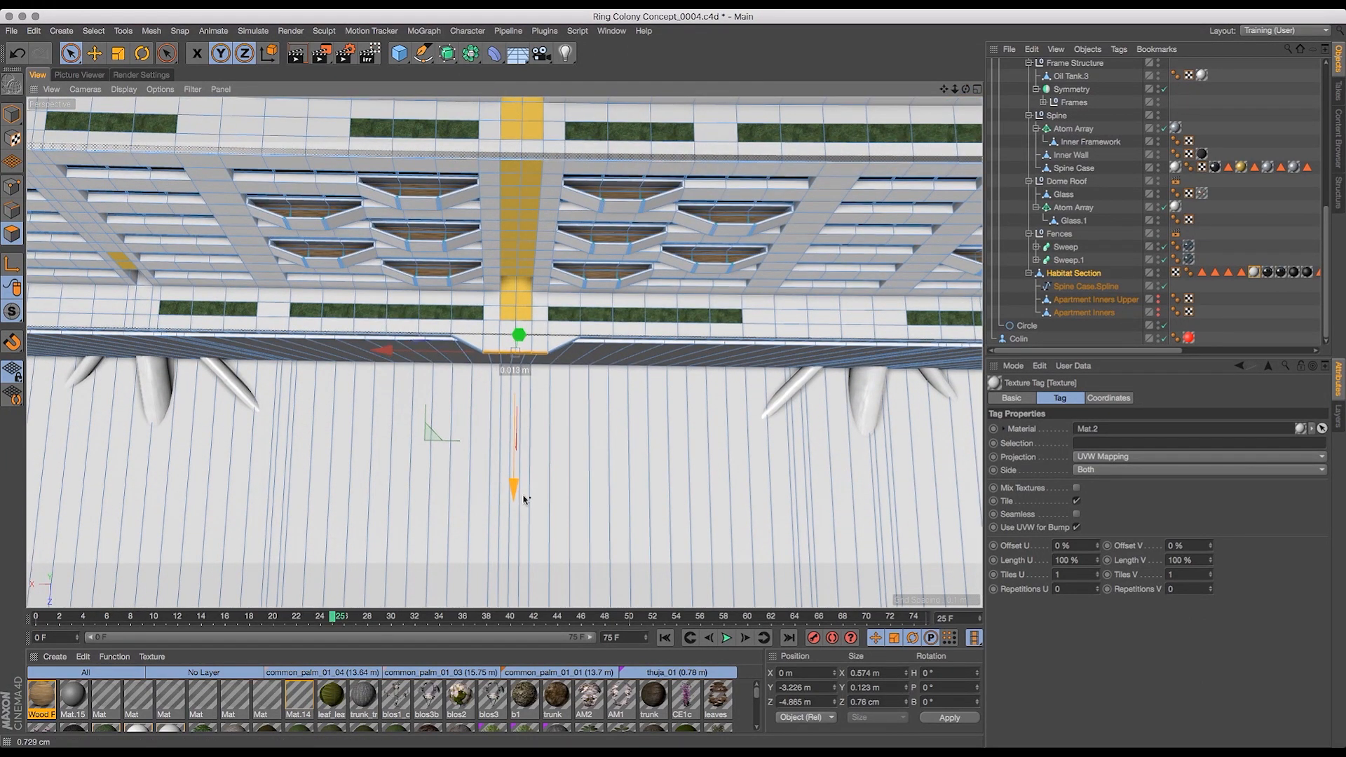
drag(957, 89, 876, 28)
key(super+z)
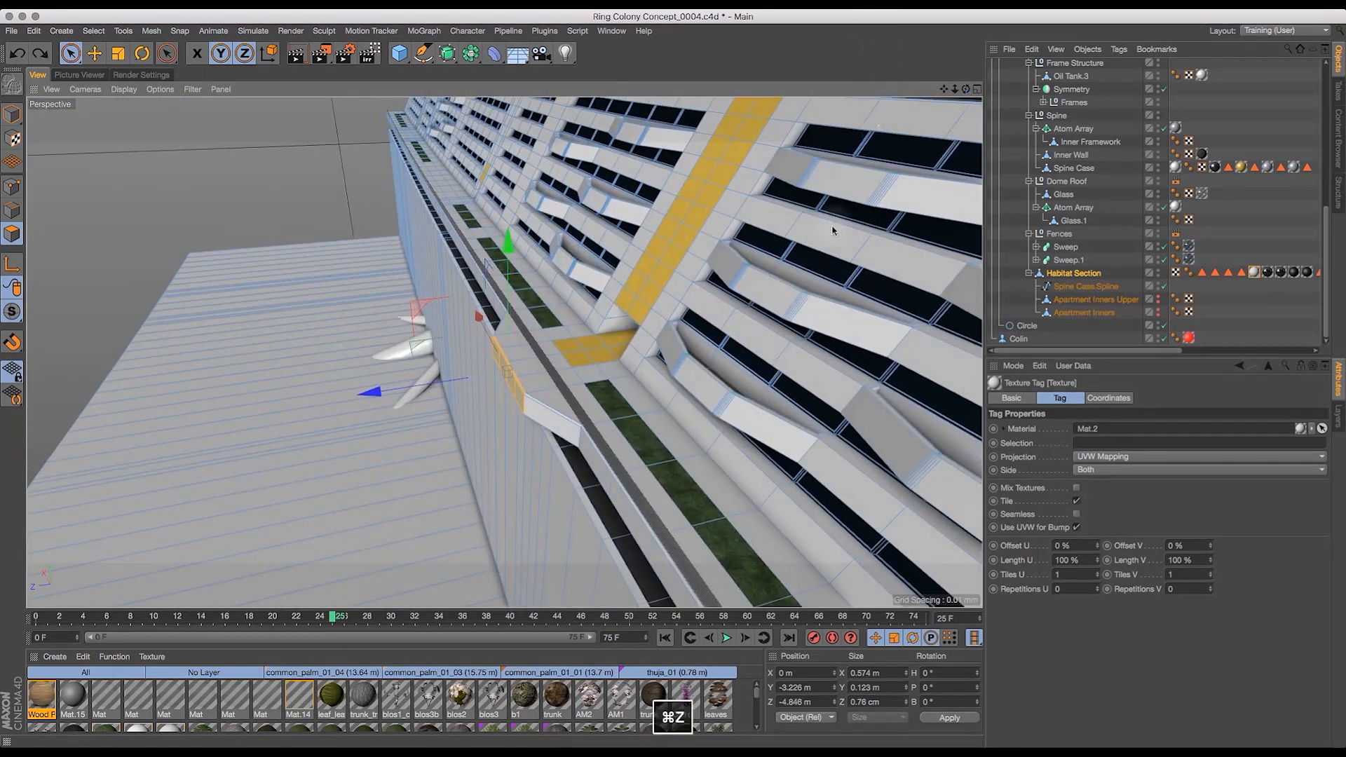
- Redo the outward move in snapped increments so the central ledge faces extend 0.2 m along Z, to -4.804 m
drag(401, 389, 396, 408)
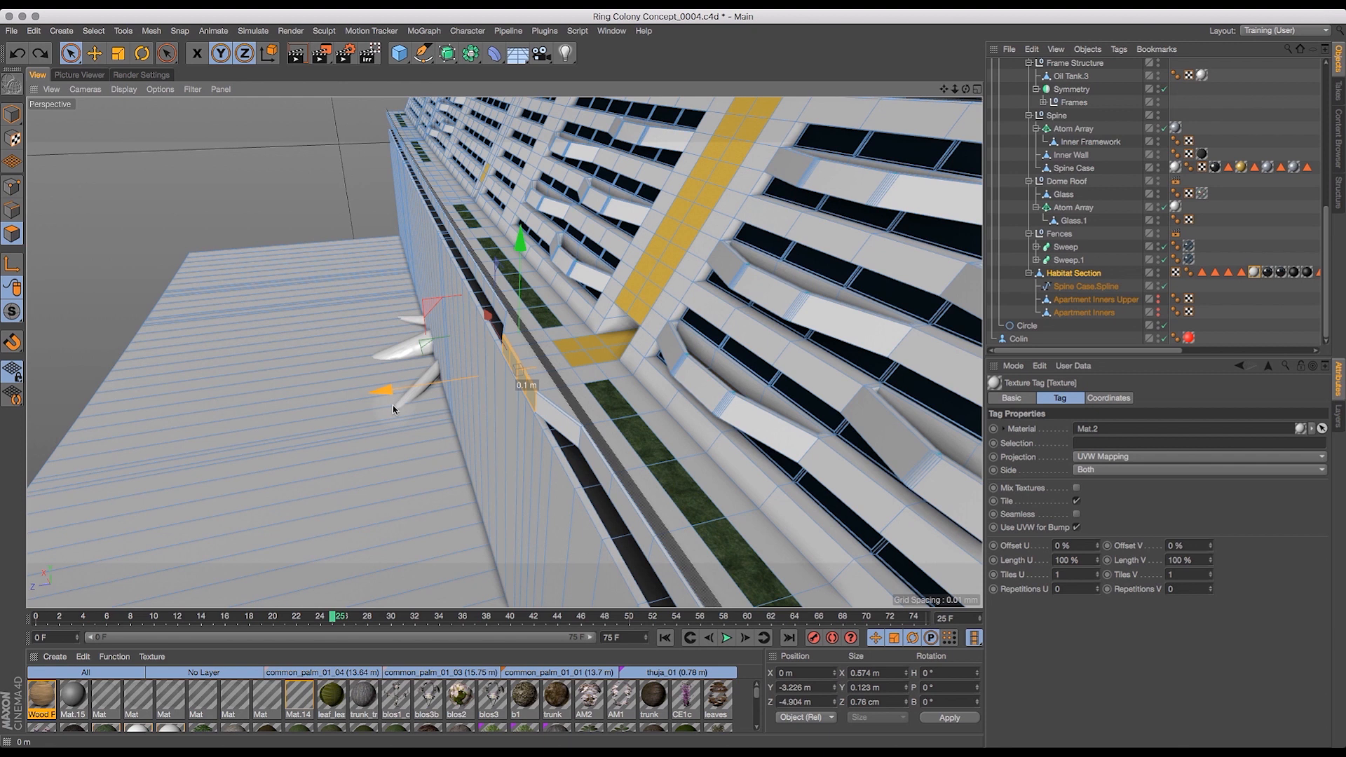
drag(392, 405, 379, 413)
drag(966, 90, 1080, 184)
key(super+z)
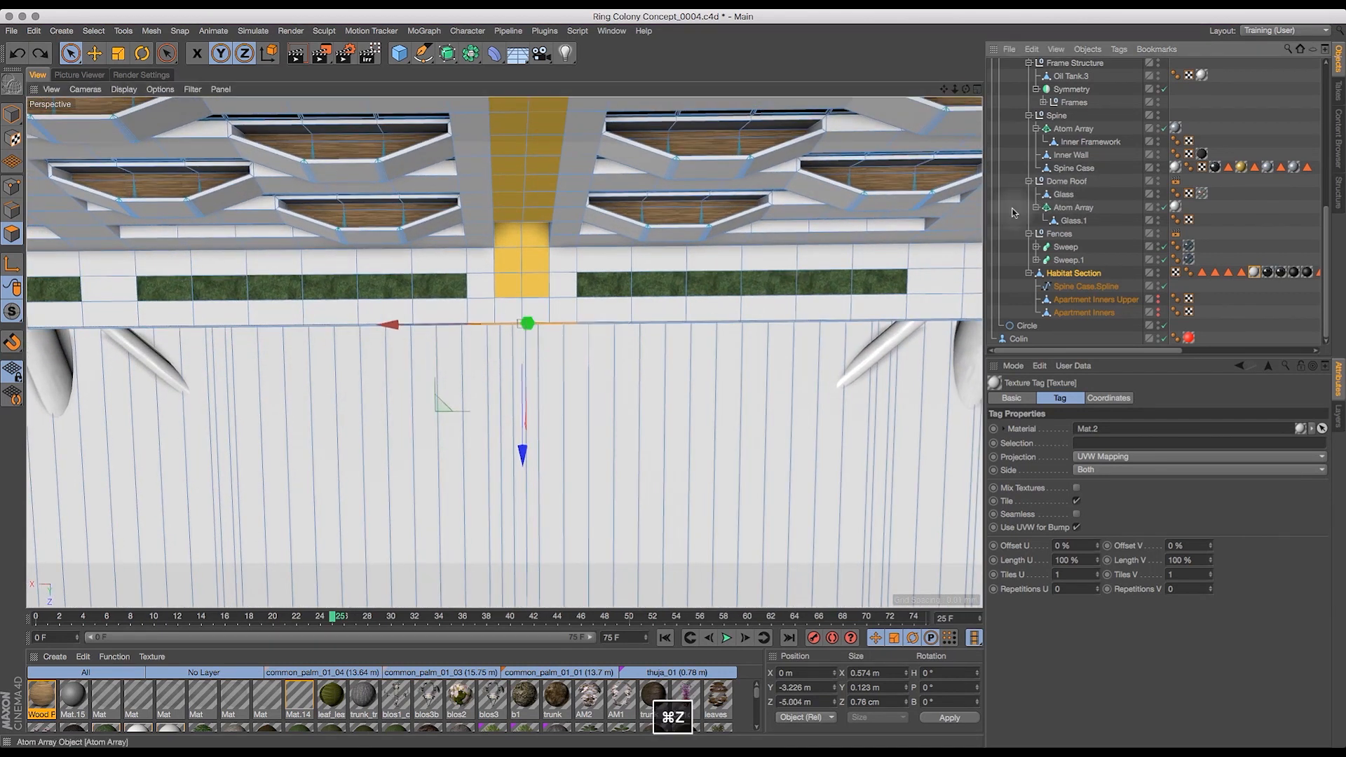
drag(525, 459, 523, 478)
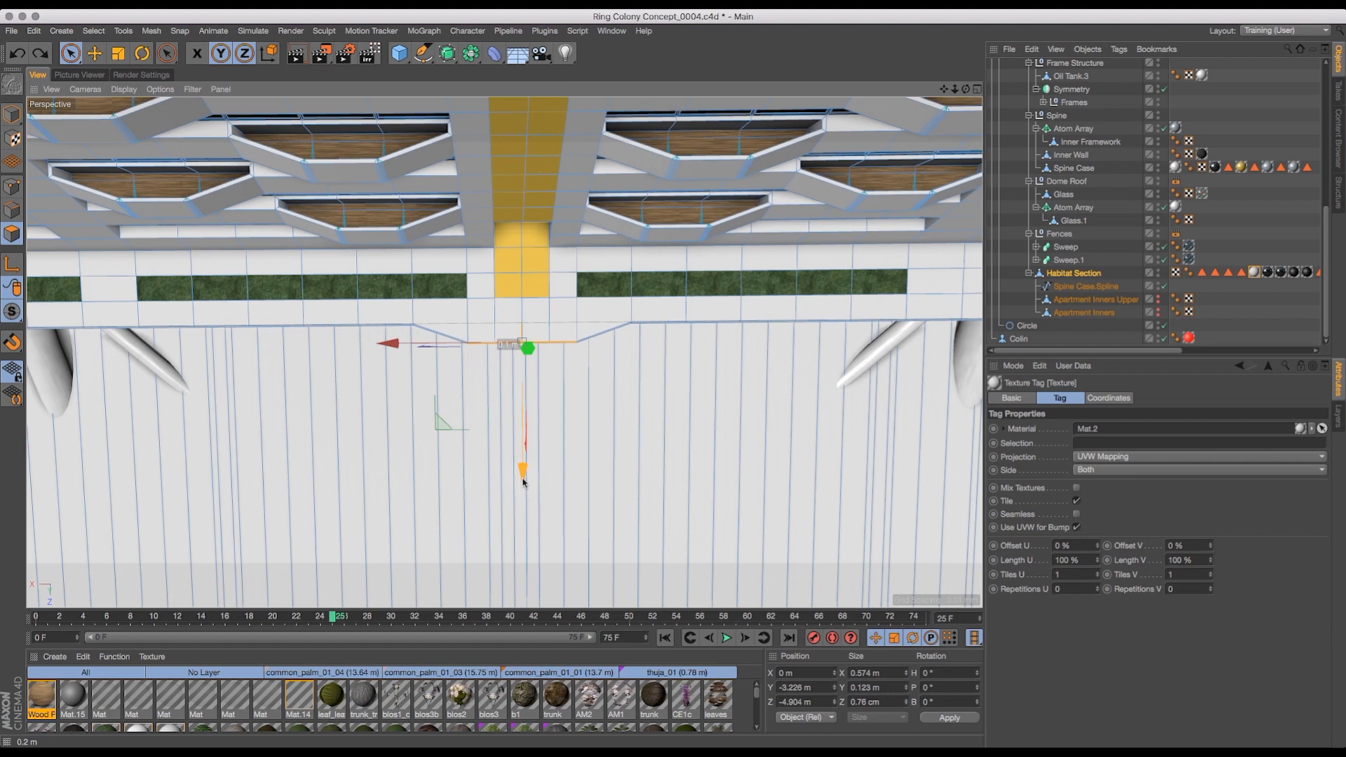
drag(517, 493, 517, 492)
- Select the front faces and narrow top edge polygons of another lower ledge stretch, beside the central projection
mouse_move(965, 89)
mouse_down()
mouse_move(947, 42)
mouse_move(994, 95)
mouse_move(955, 84)
mouse_move(950, 68)
mouse_move(931, 114)
mouse_move(984, 84)
mouse_move(1064, 105)
mouse_move(946, 94)
mouse_move(881, 125)
mouse_move(966, 90)
mouse_up()
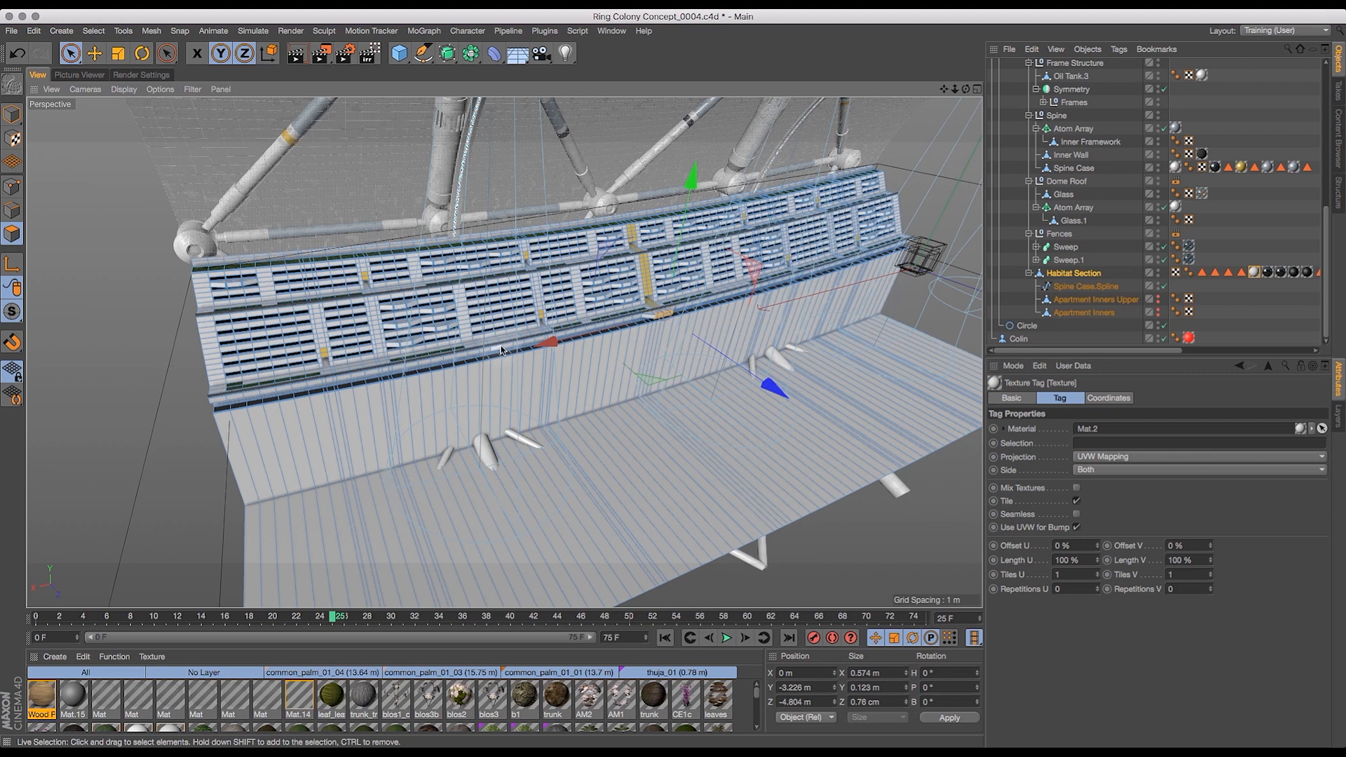
drag(958, 93, 1020, 76)
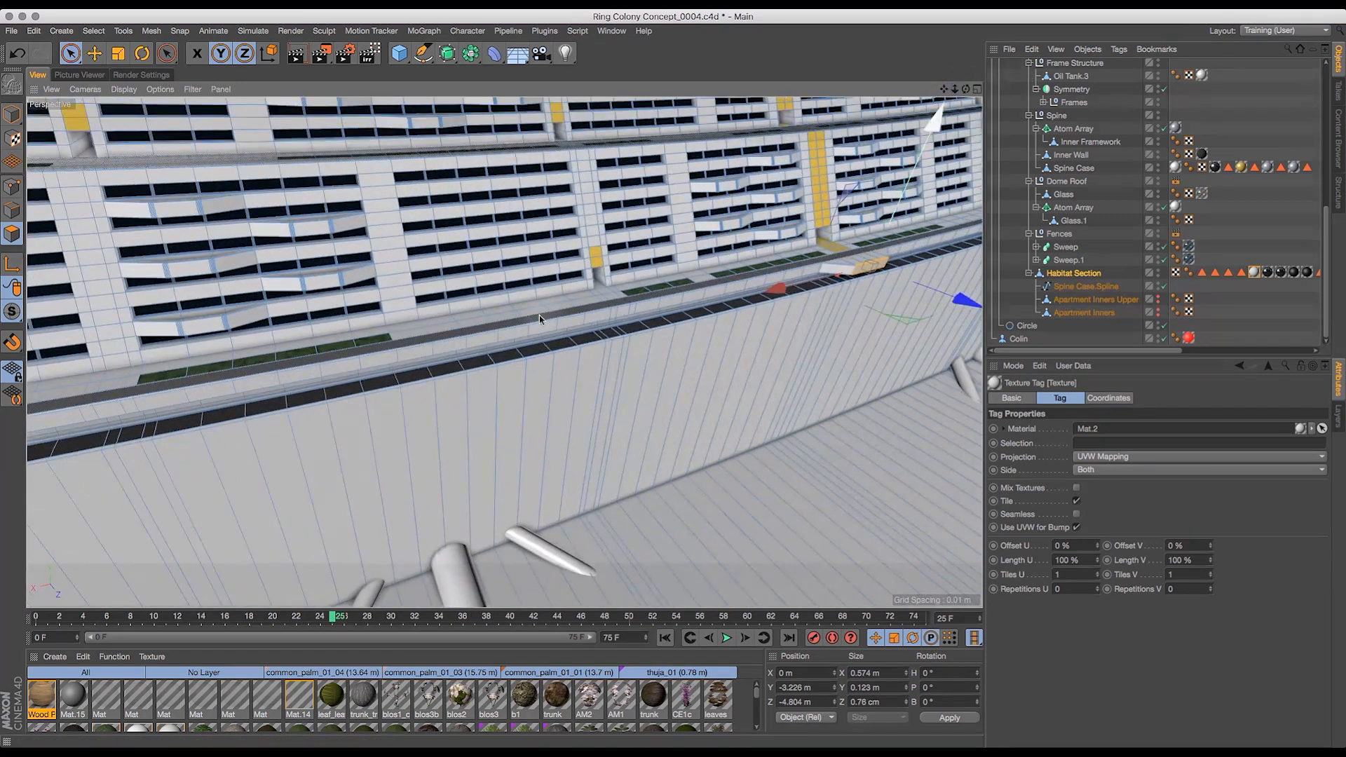
click(477, 340)
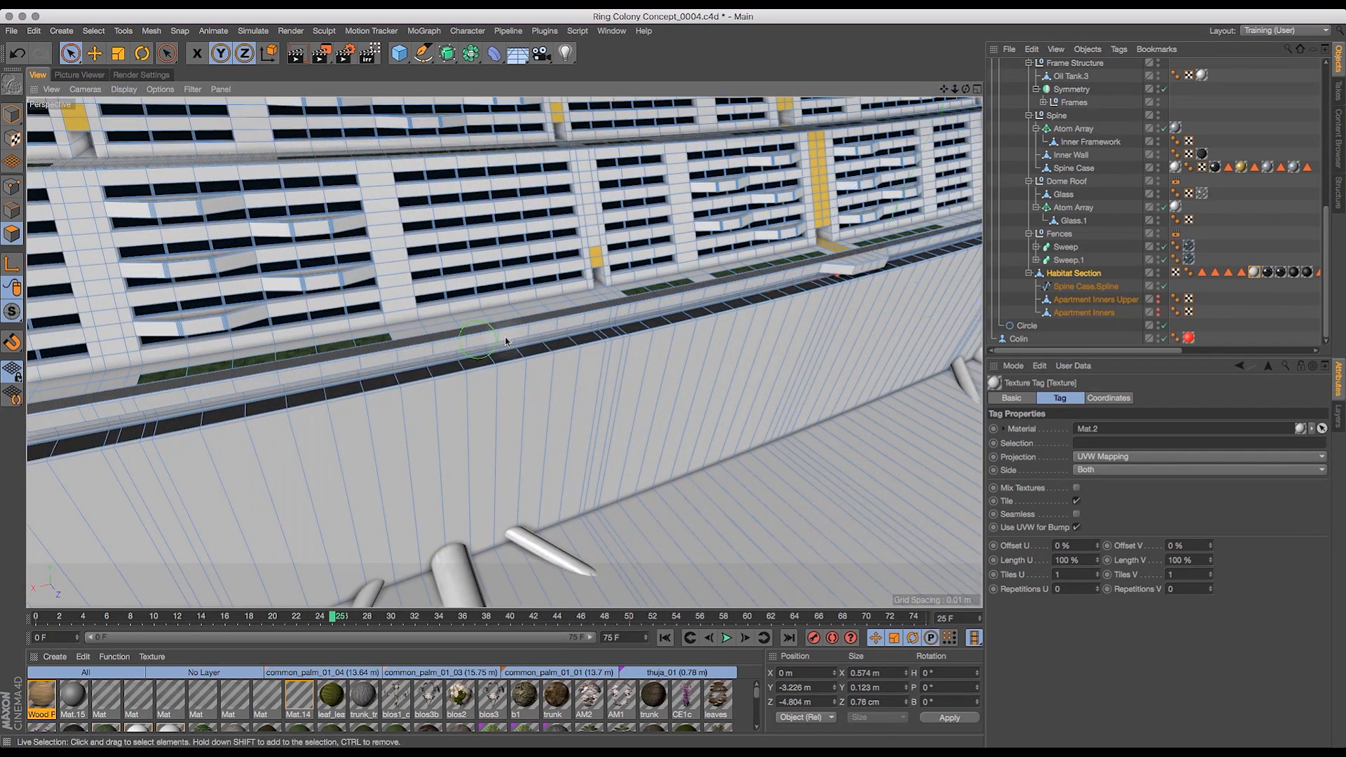
shift+click(536, 334)
shift+click(569, 331)
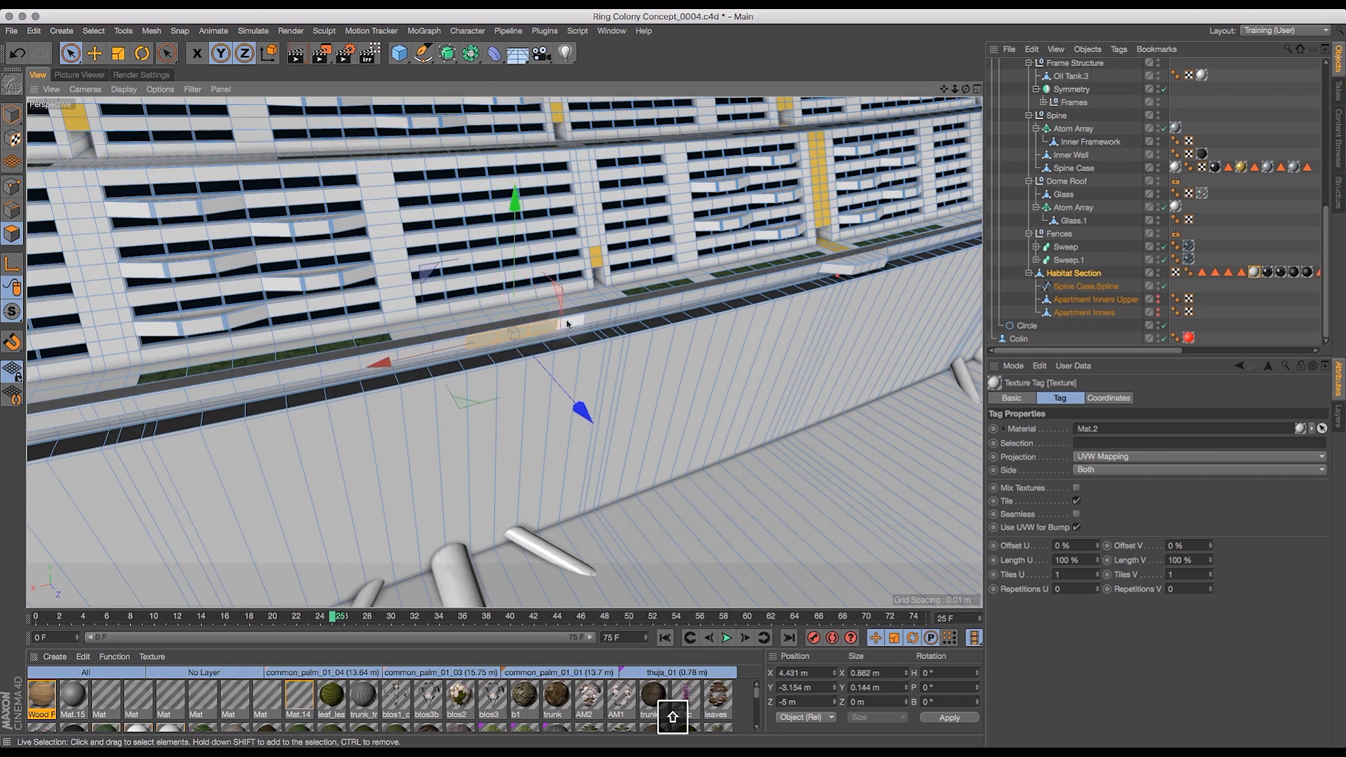
shift+click(452, 346)
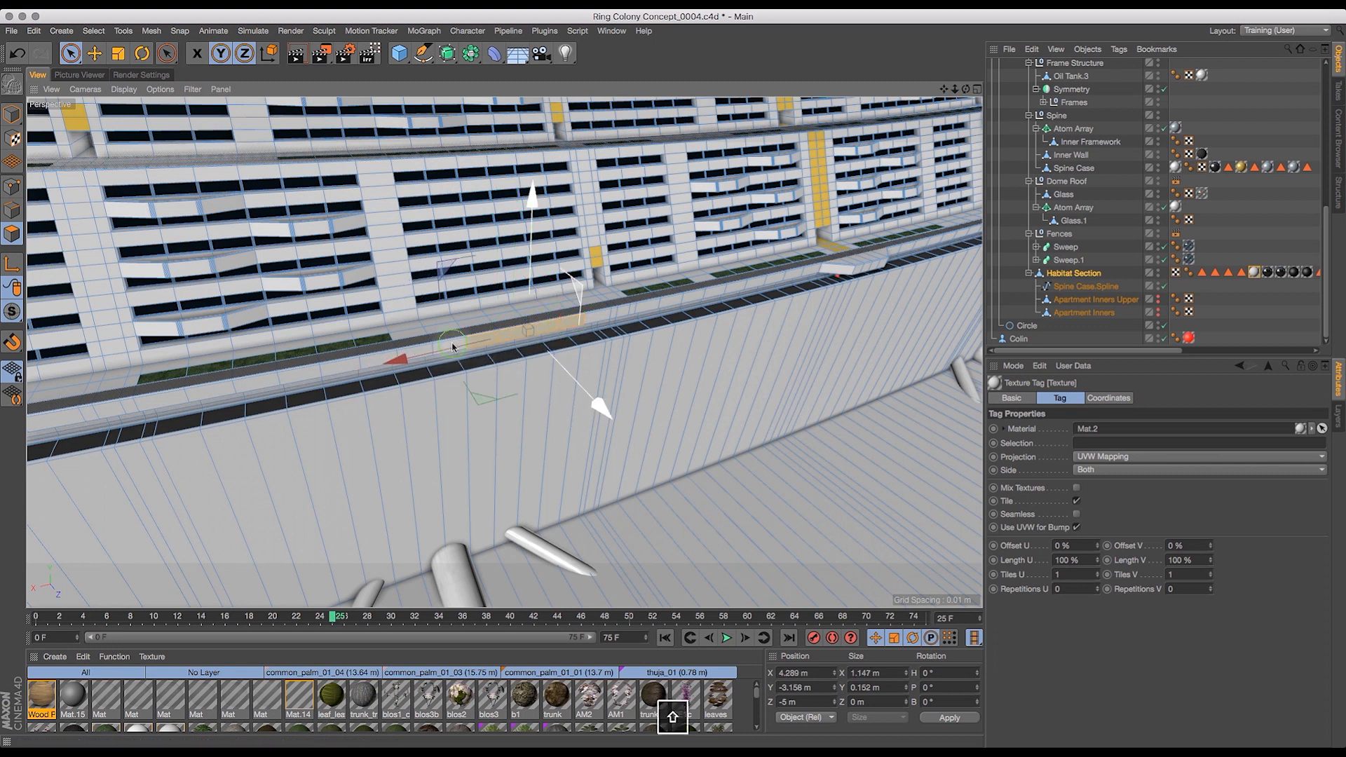
drag(966, 89, 1029, 86)
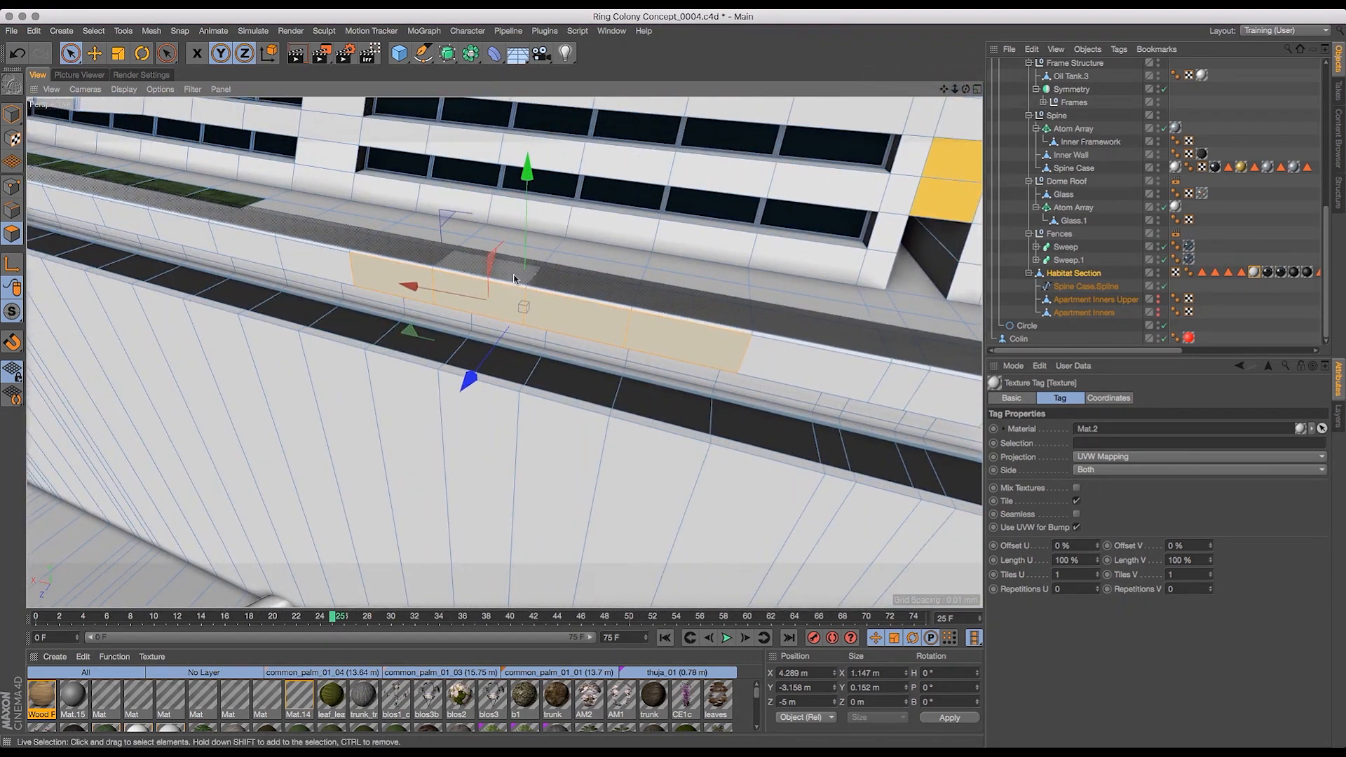
shift+click(402, 263)
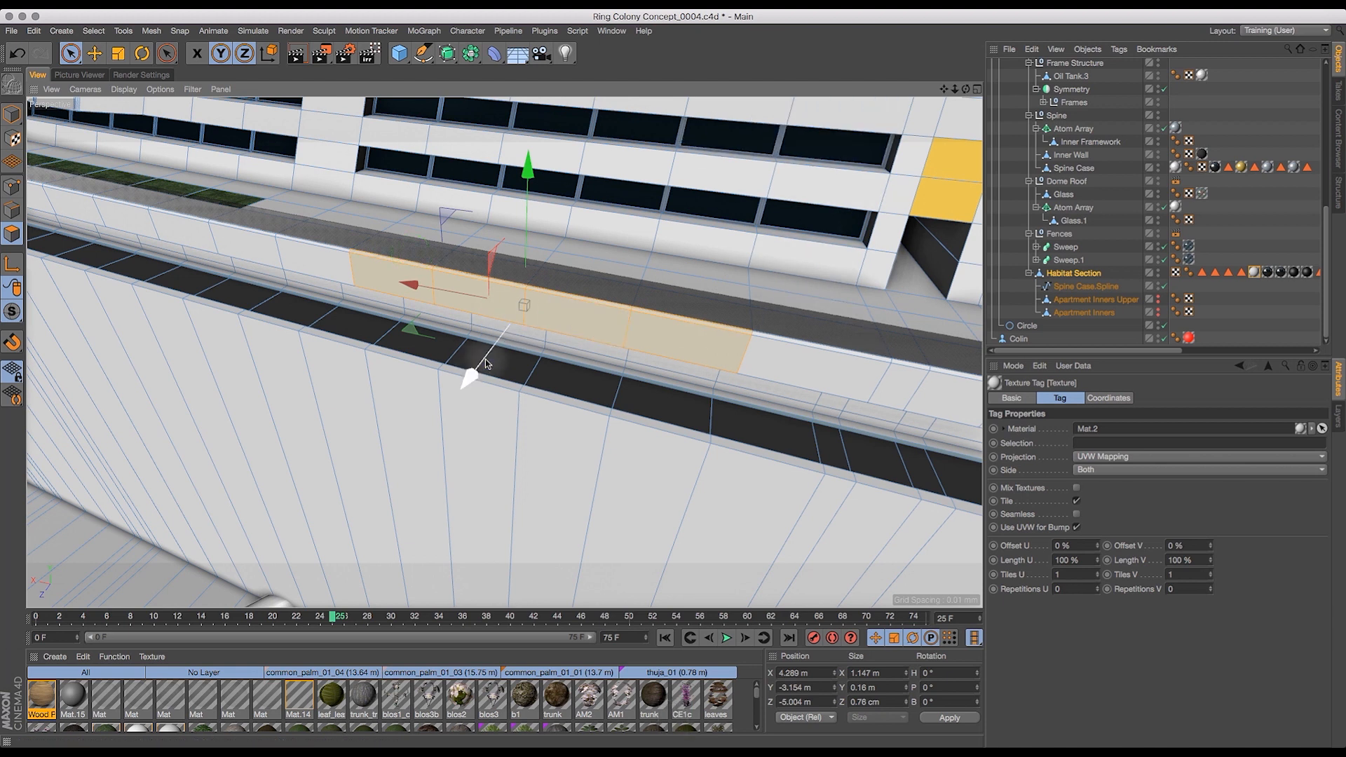
- Undo the first outward move and pull the selected ledge faces out 0.4 m along Z, to -4.604 m
drag(471, 373, 395, 504)
drag(954, 89, 841, 127)
drag(966, 89, 1034, 145)
key(super+z)
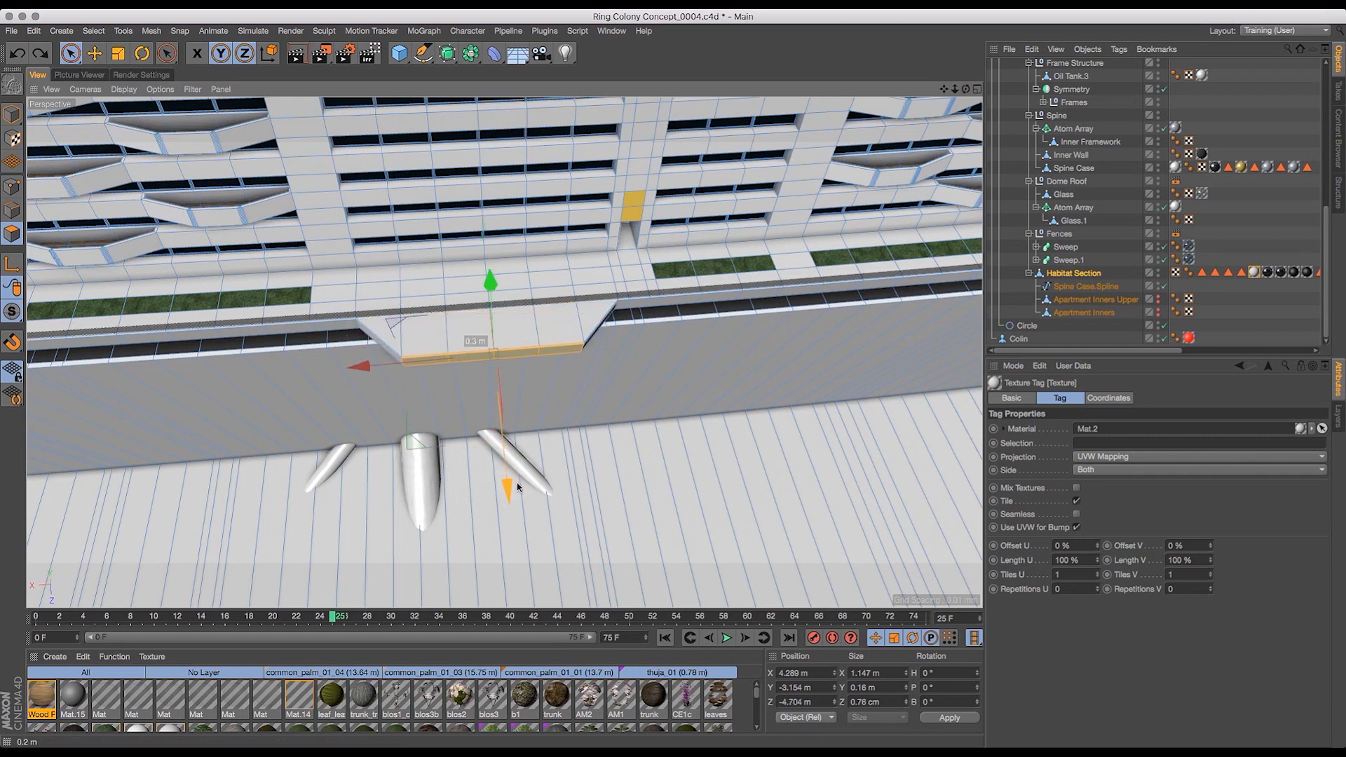
drag(521, 502, 521, 502)
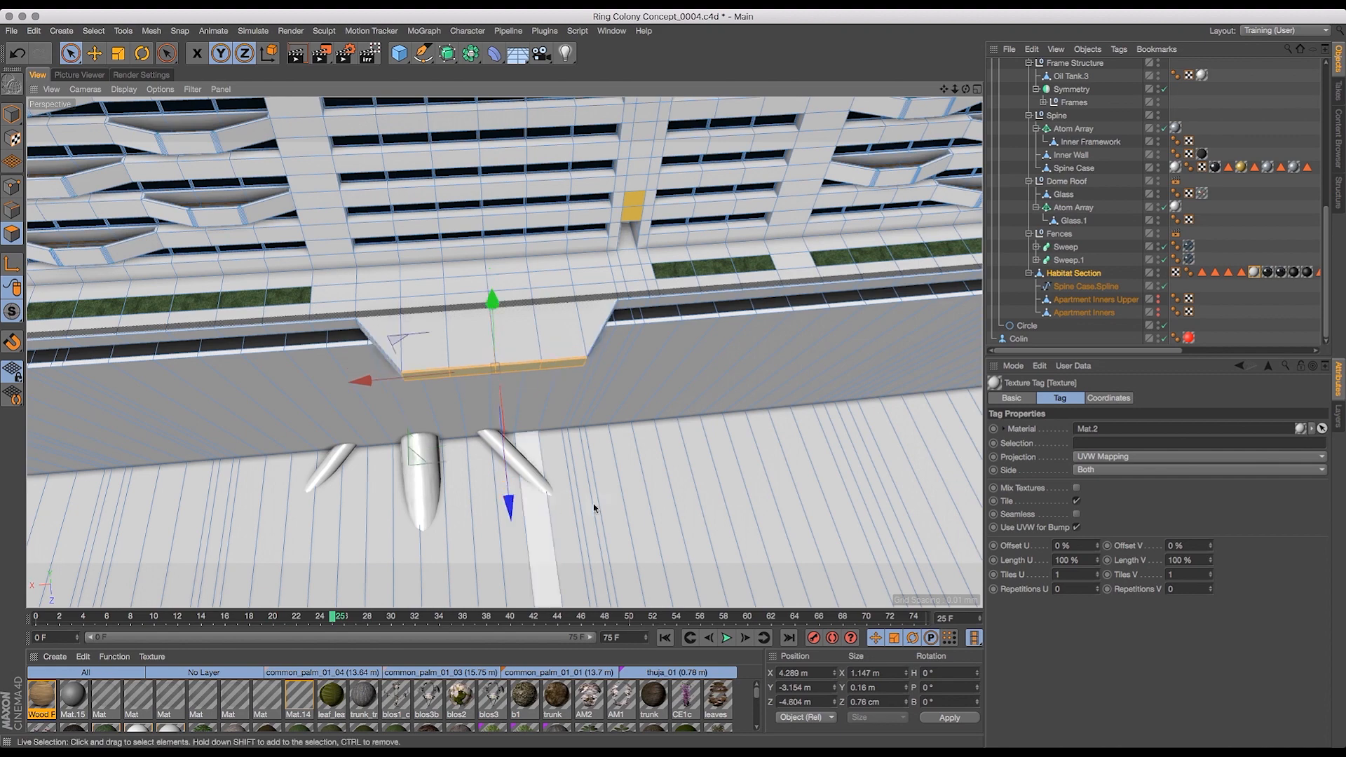
- Select all the top polygons of the central projecting platform on the lower ledge
drag(966, 91, 894, 46)
drag(71, 53, 89, 68)
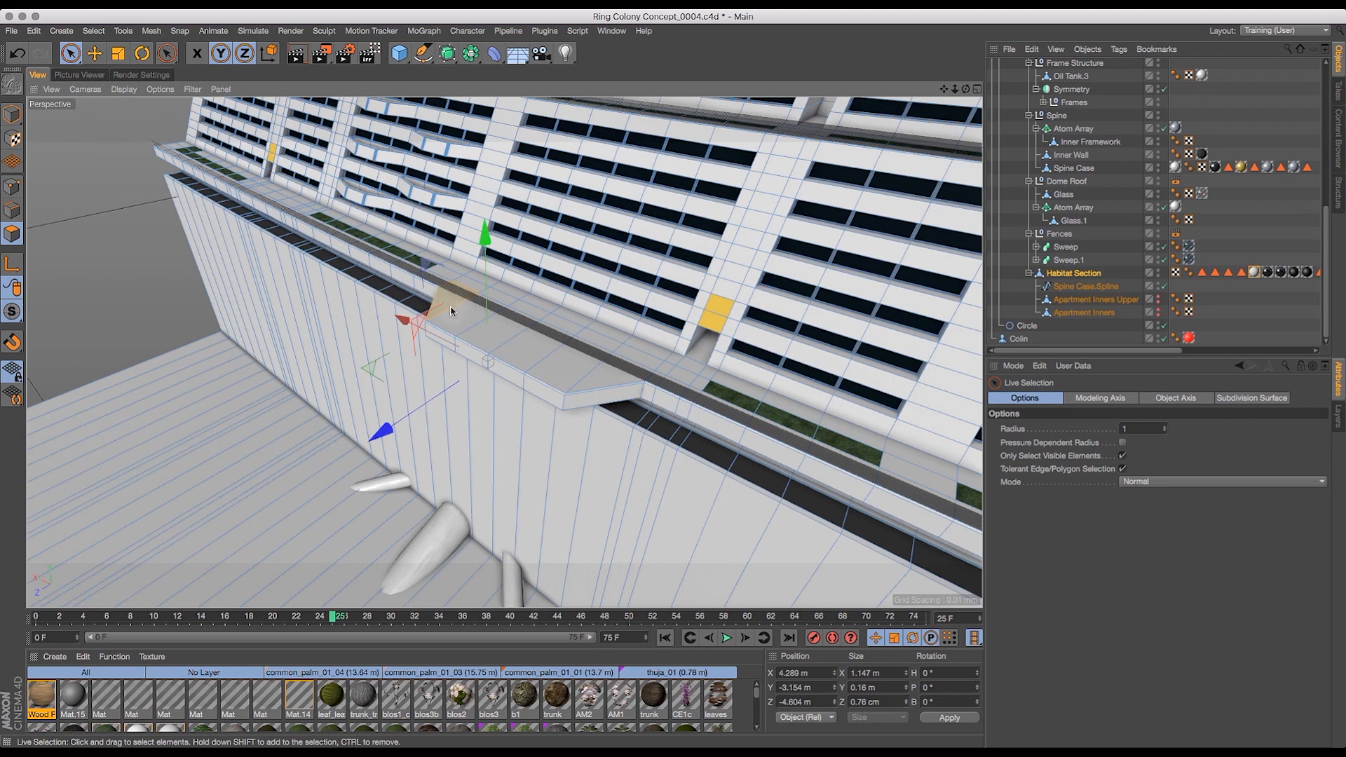
drag(966, 89, 926, 146)
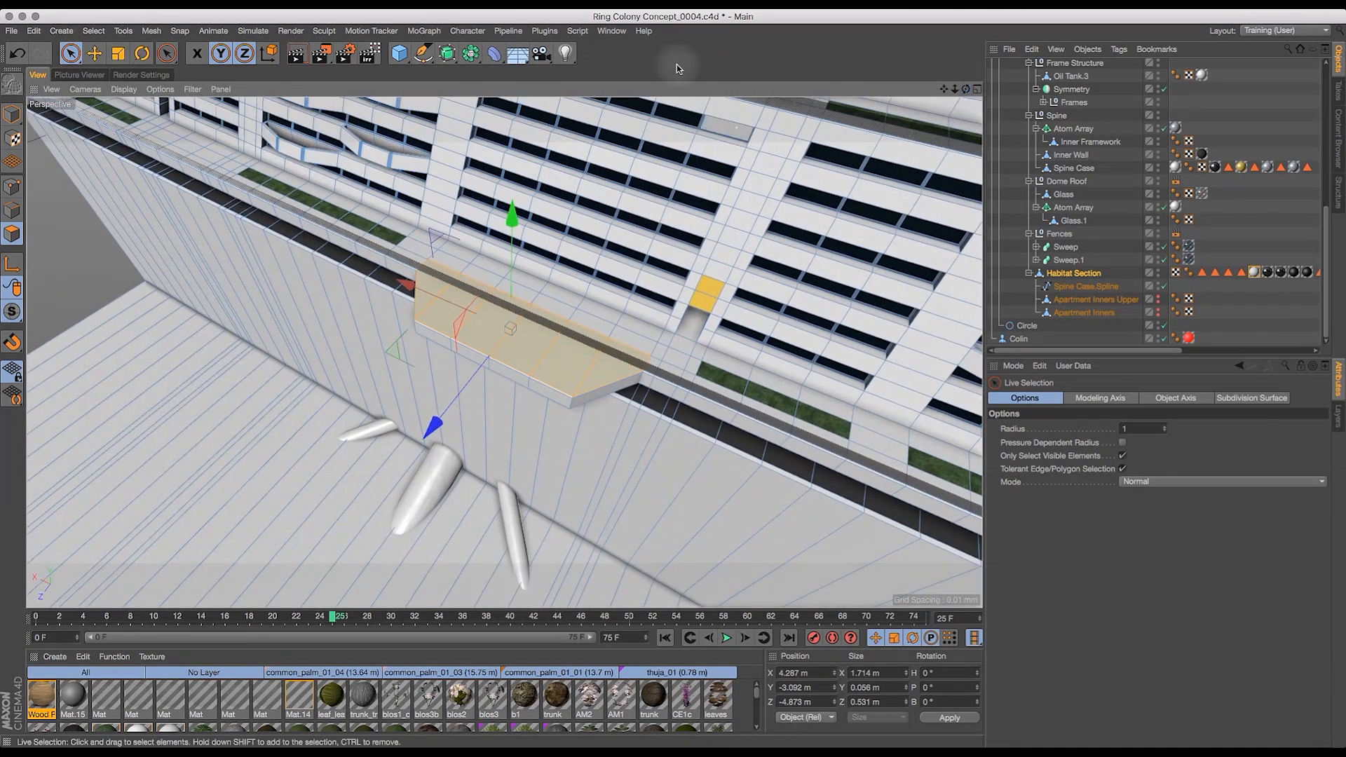
- Inset the platform's top faces as one group with Extrude Inner, Preserve Groups enabled and a 0.03 m offset
key(i)
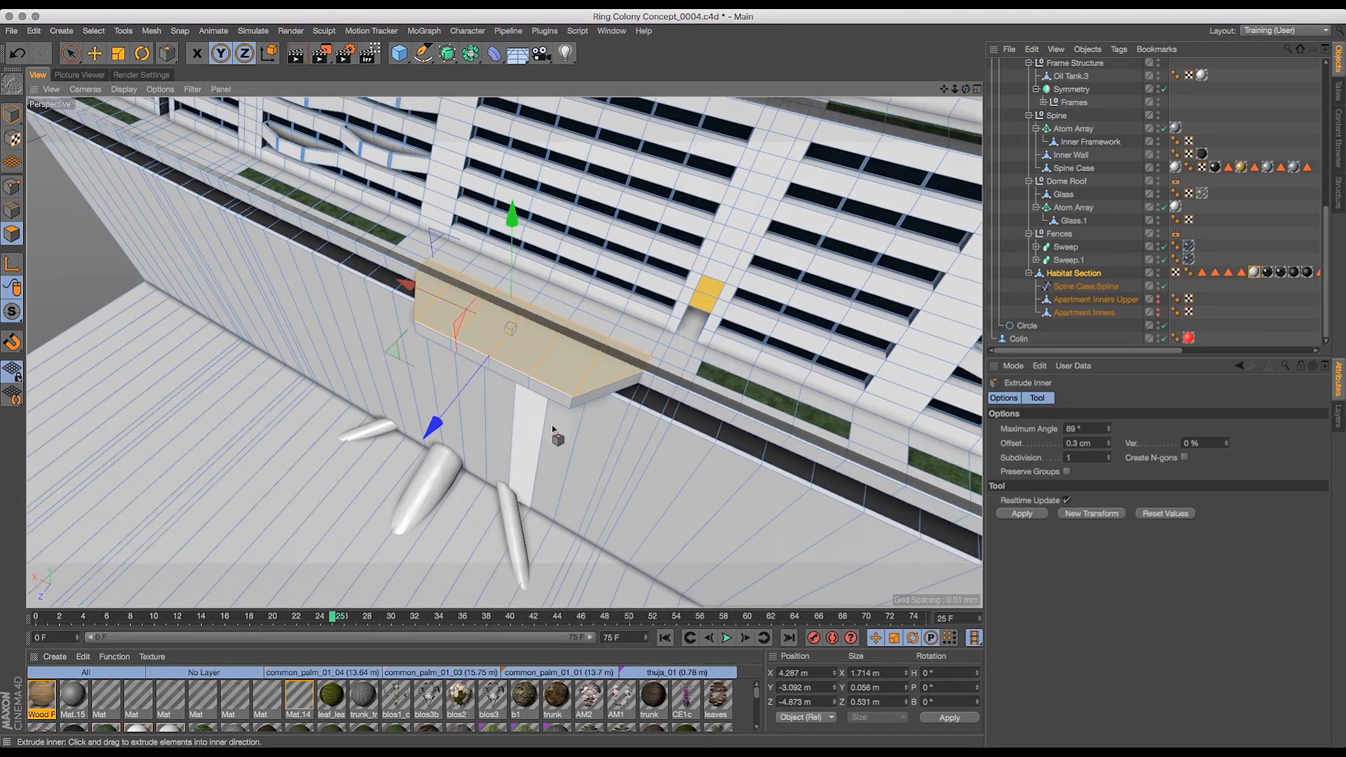
drag(591, 437, 578, 457)
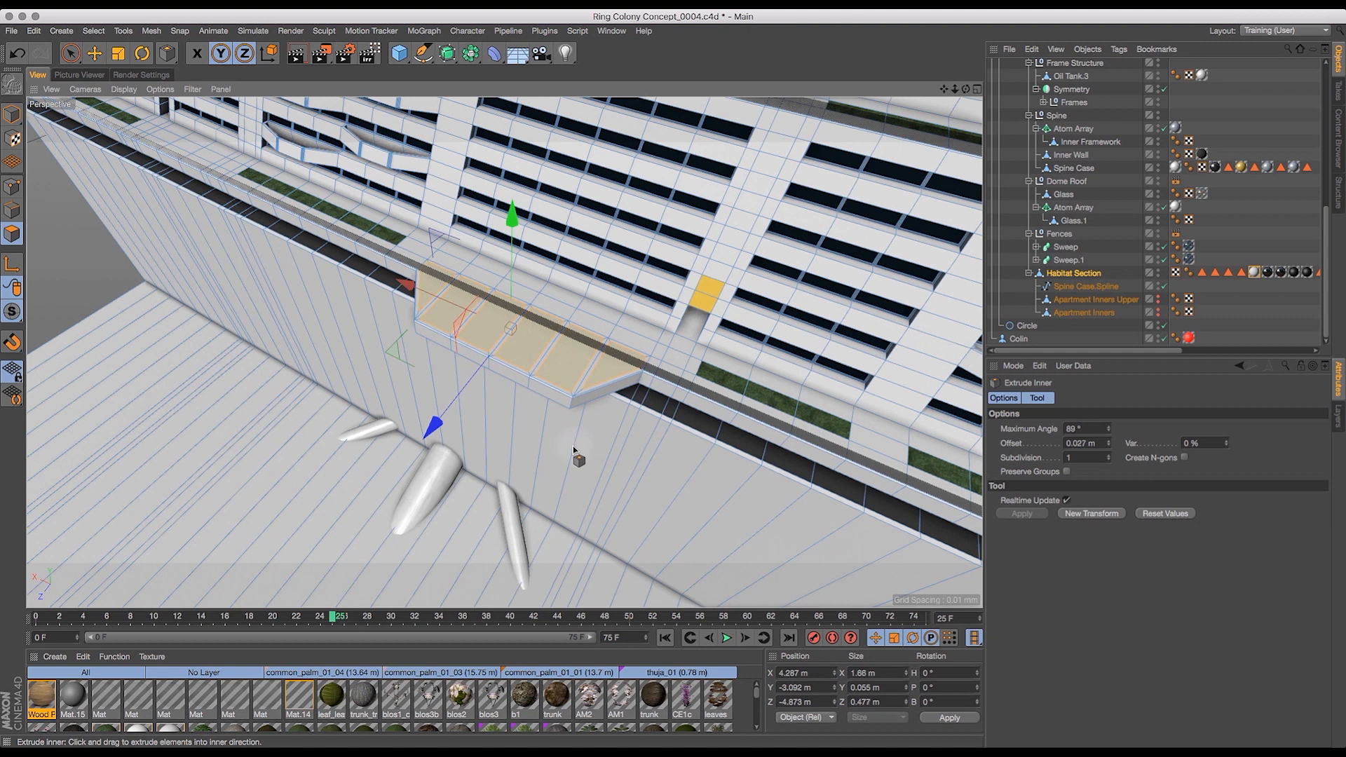
key(super+z)
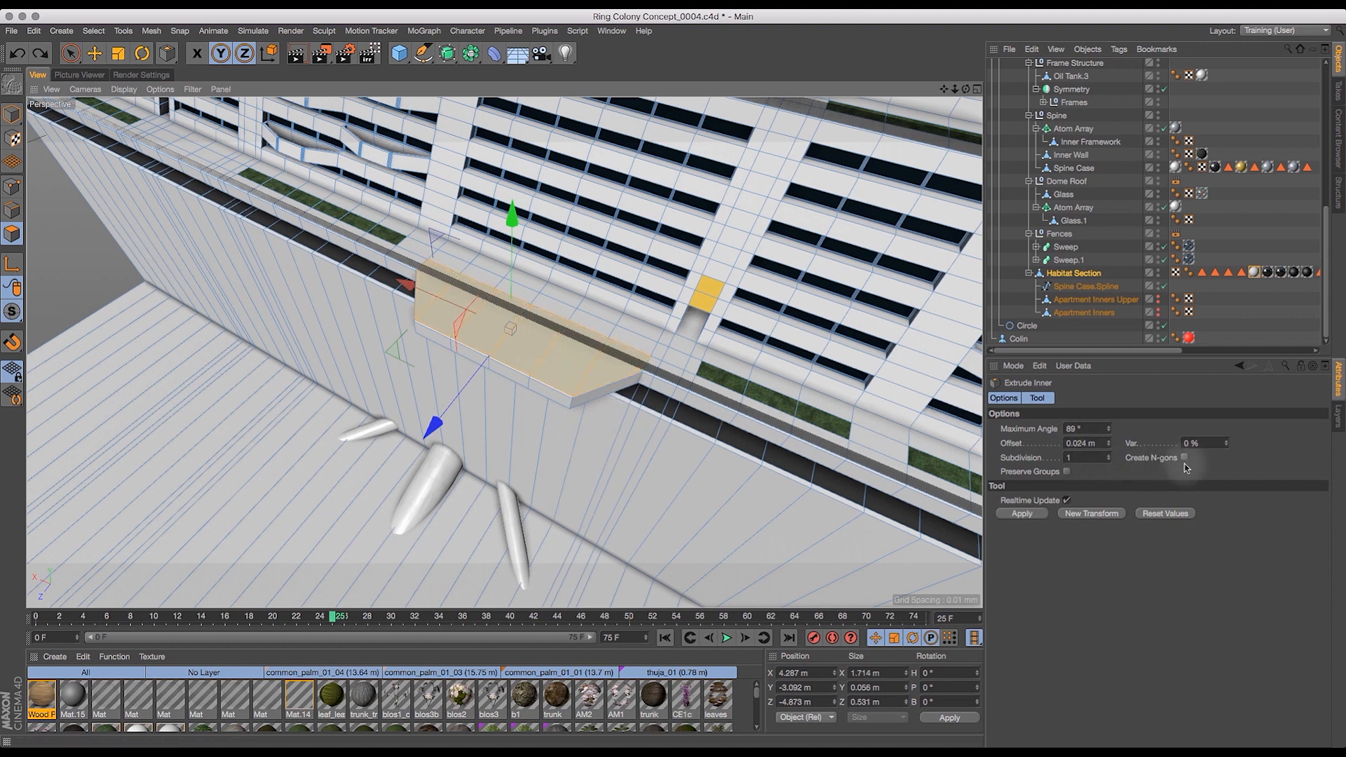
click(1066, 471)
drag(667, 489, 649, 514)
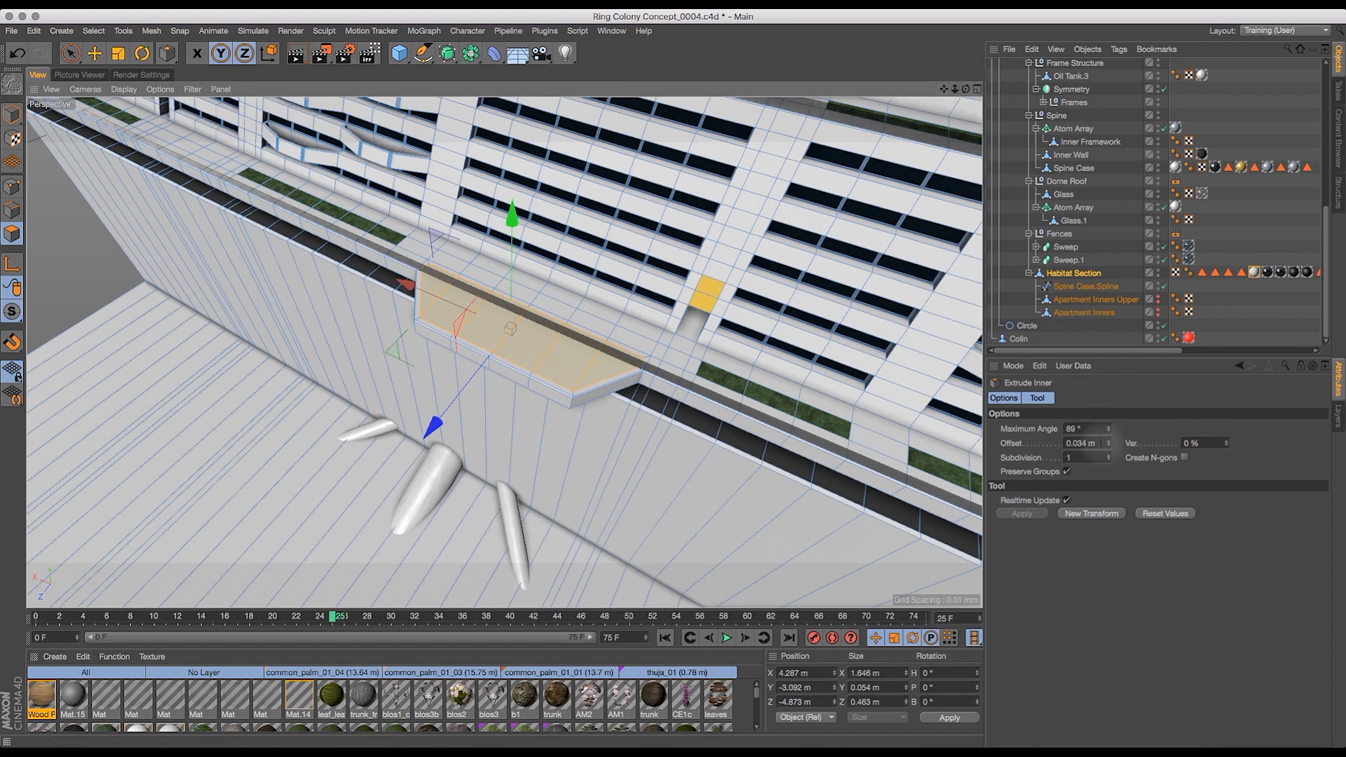
drag(1101, 444, 1053, 441)
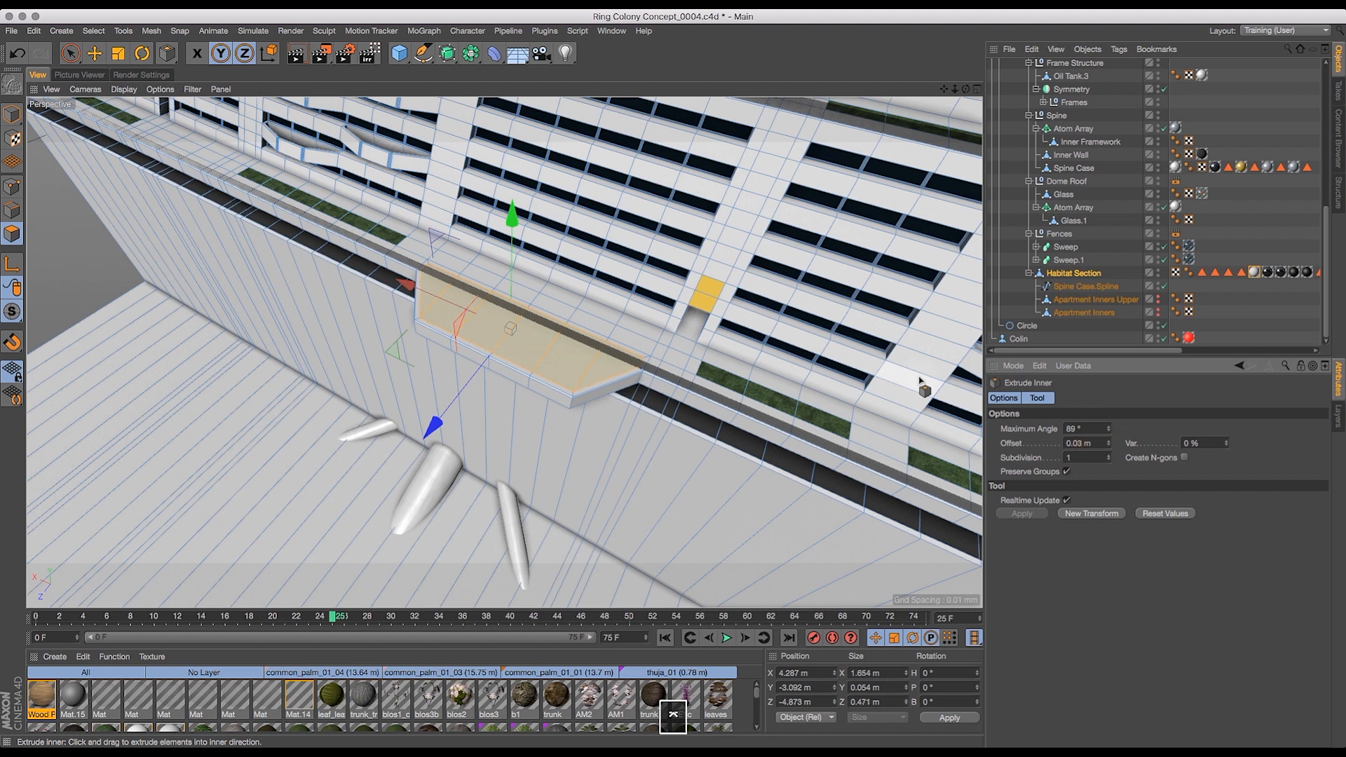
- Try extruding the platform's inset top faces inward by about 0.103 m, and undo the extrusions
drag(954, 91, 904, 77)
key(d)
drag(315, 272, 248, 335)
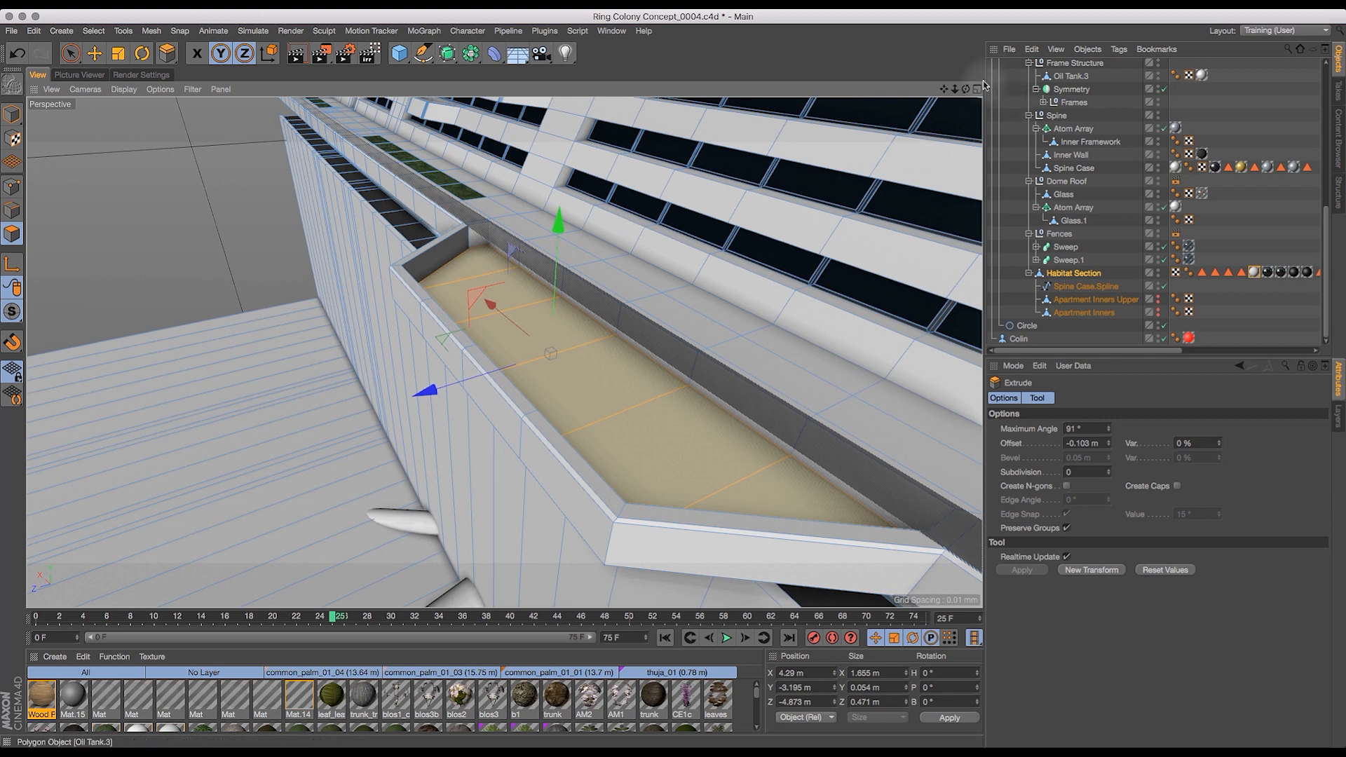
drag(968, 91, 1007, 31)
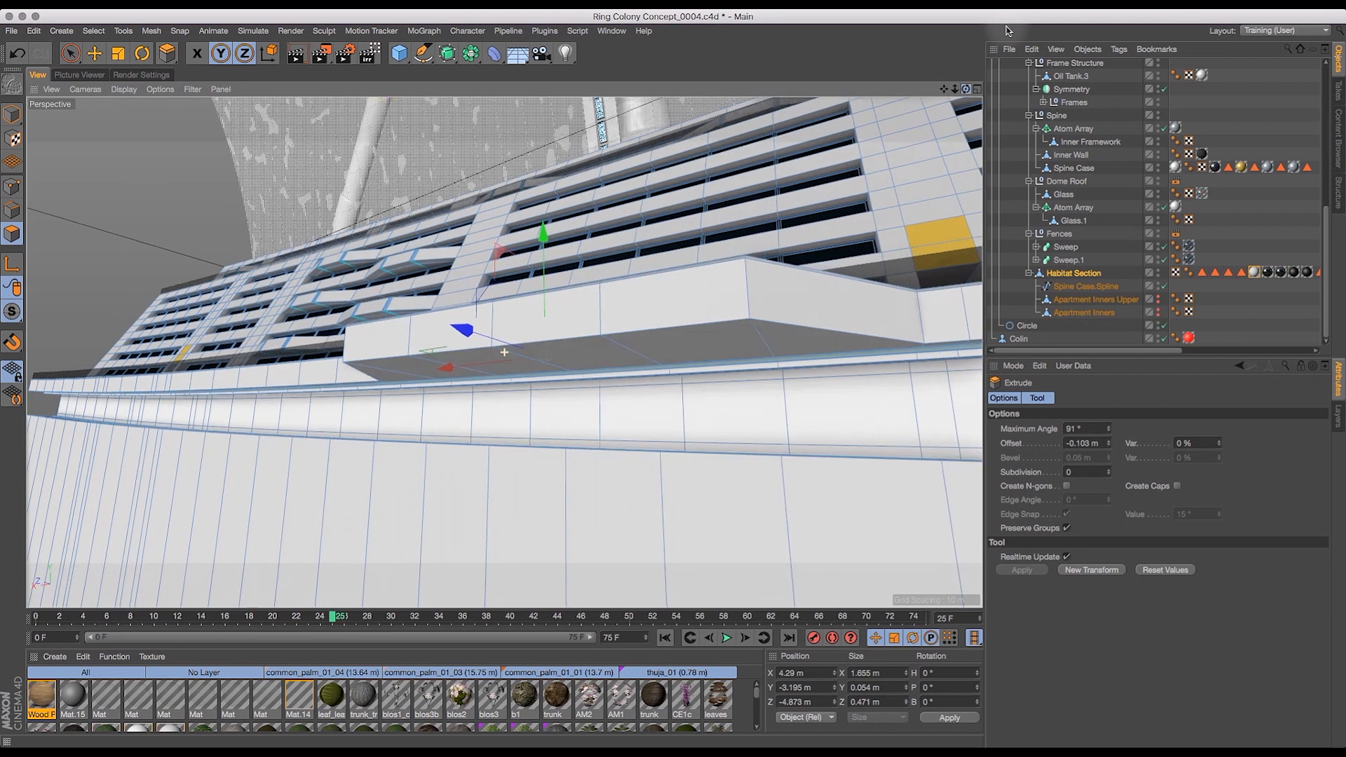
drag(1007, 30, 978, 88)
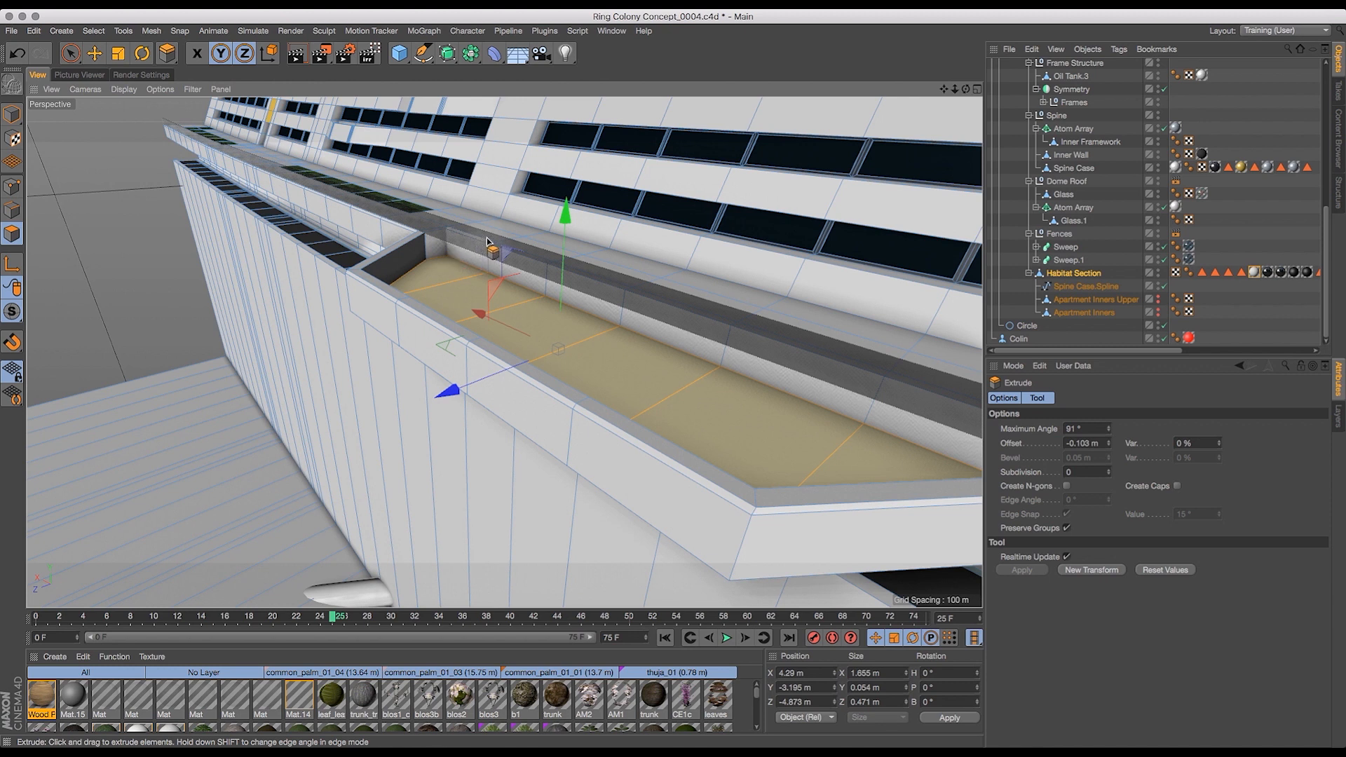
key(super+z)
key(d)
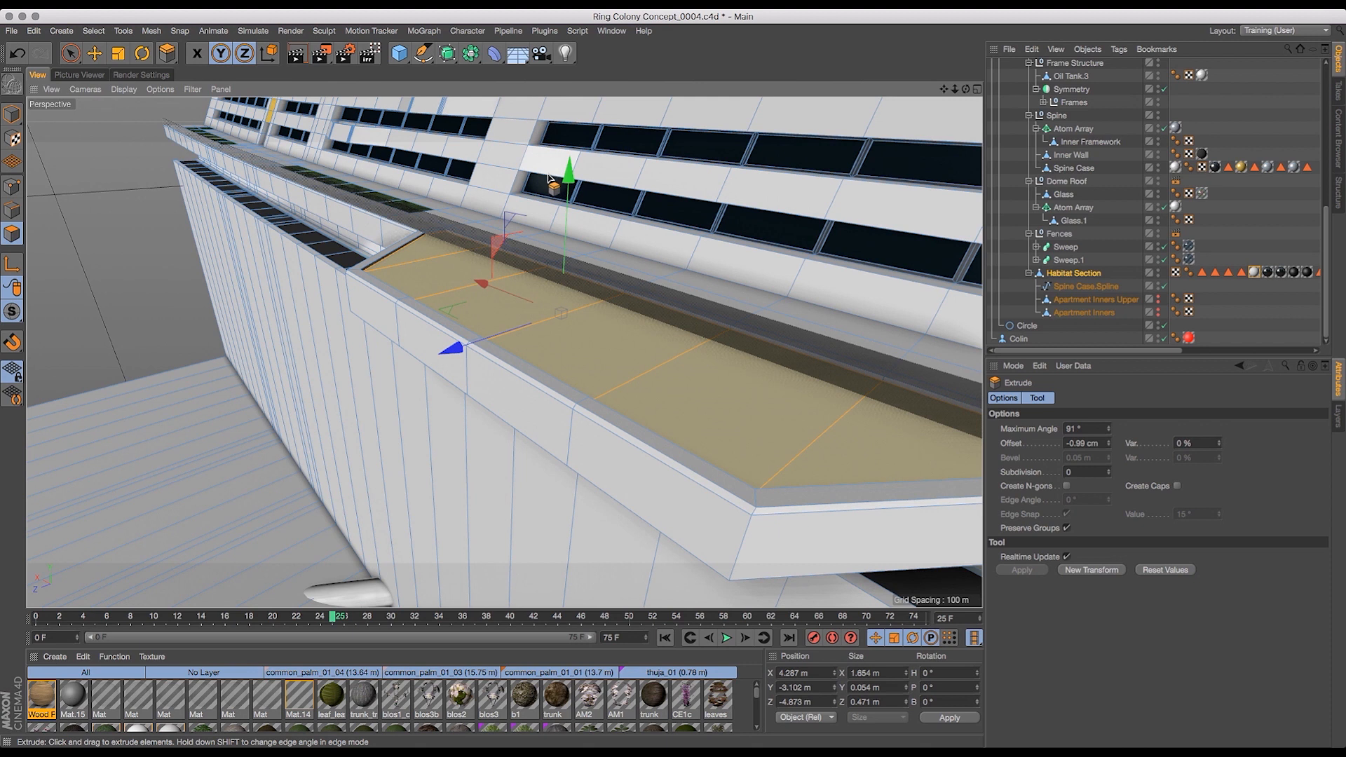
key(super+z)
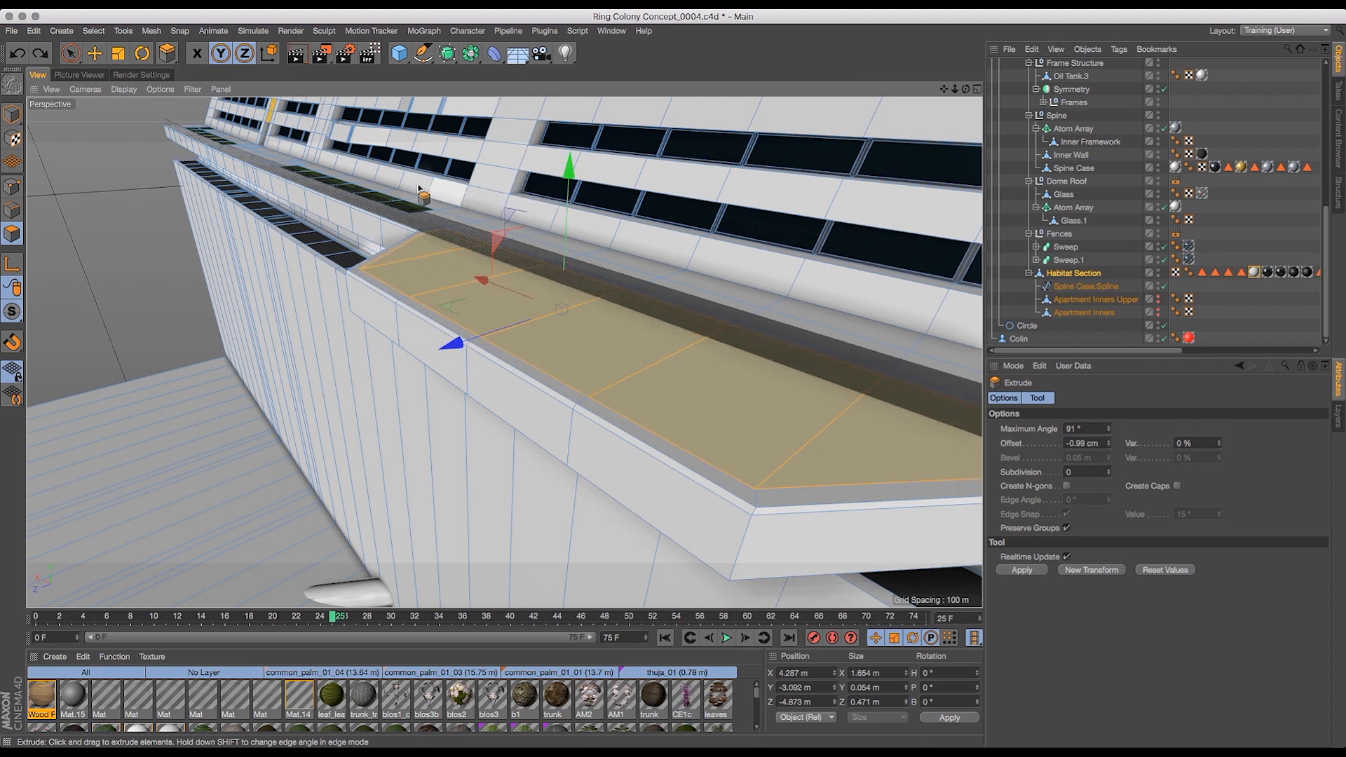
- Split the platform's selected inset top faces into a separate polygon object
click(151, 30)
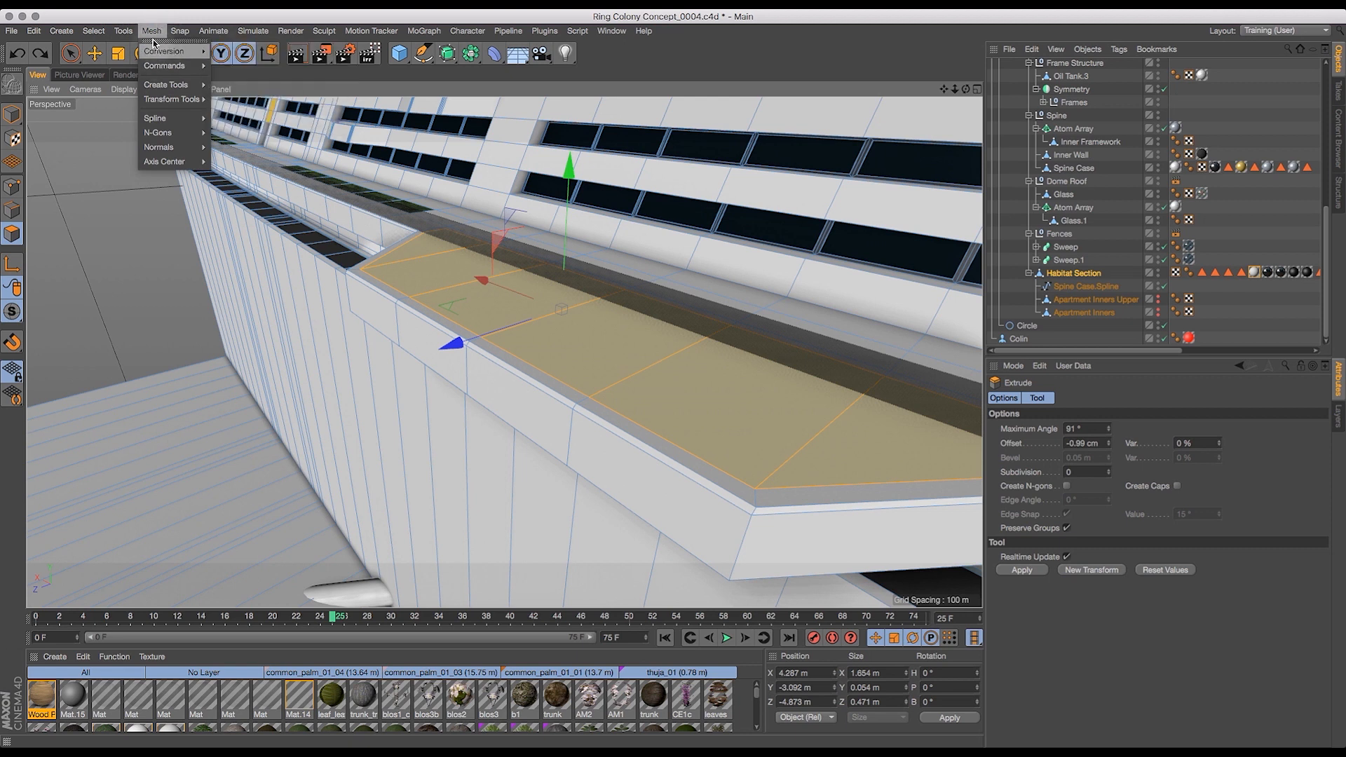
mouse_move(164, 66)
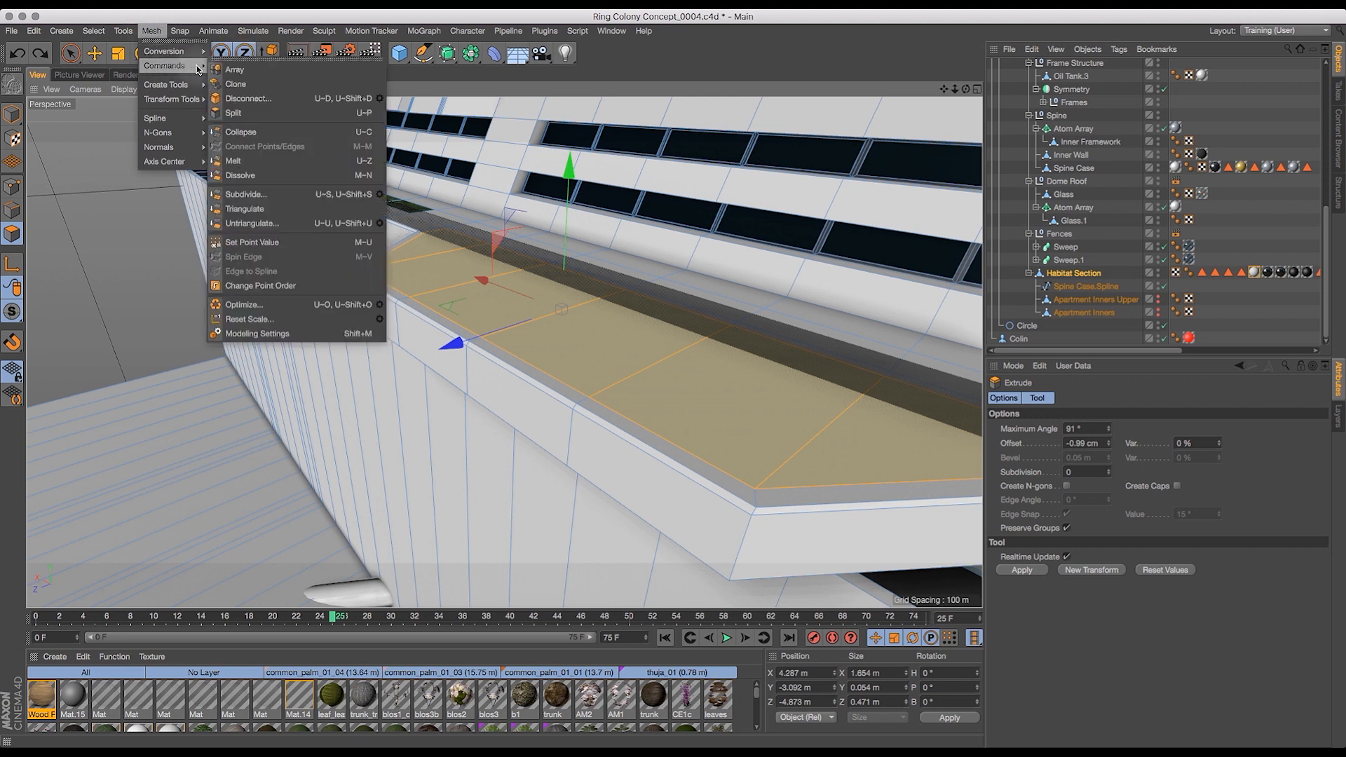
click(271, 115)
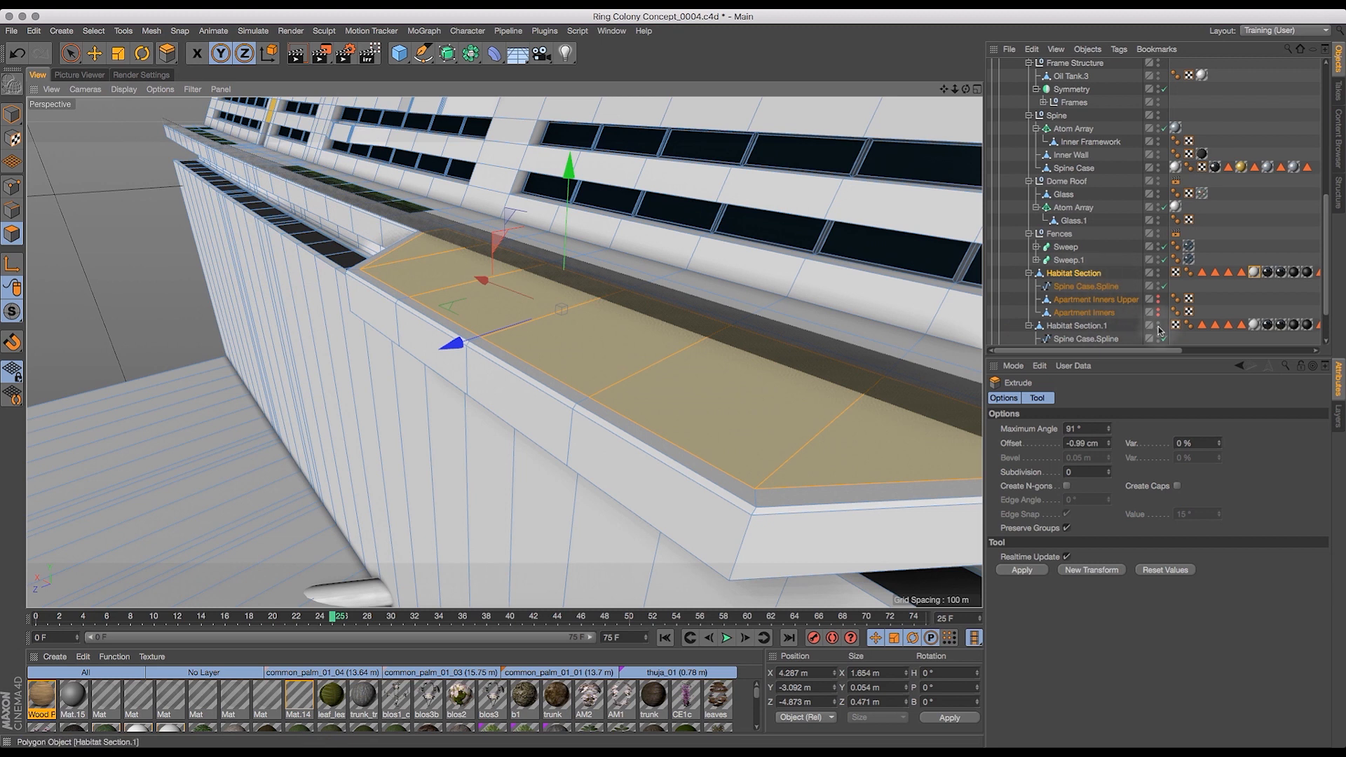
- Hide the split copy and extrude the original platform's inset faces inward to about Y -3.2 m, forming a recessed floor
click(1074, 273)
drag(546, 255, 172, 333)
drag(566, 180, 580, 219)
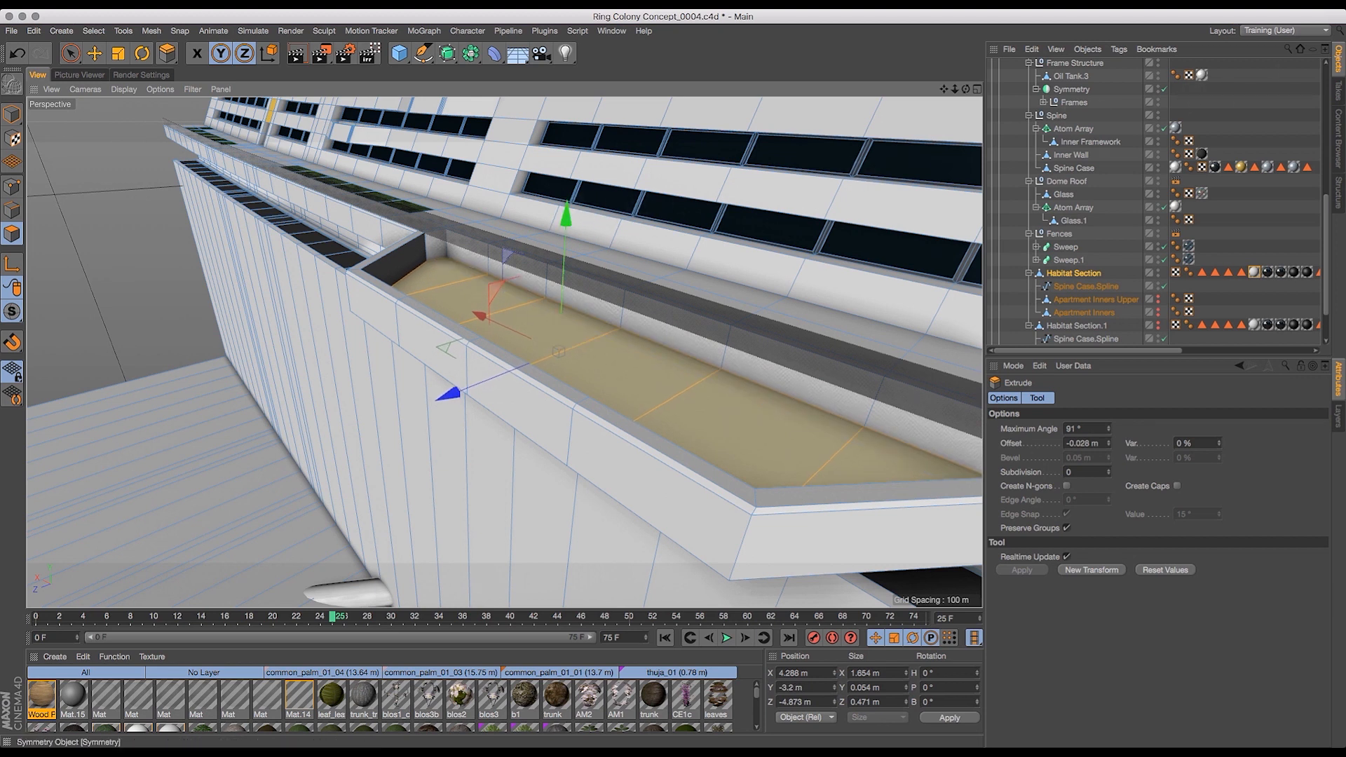
- Show the split copy again and delete its Spine Case.Spline, Apartment Inners Upper and Apartment Inners children
click(1079, 326)
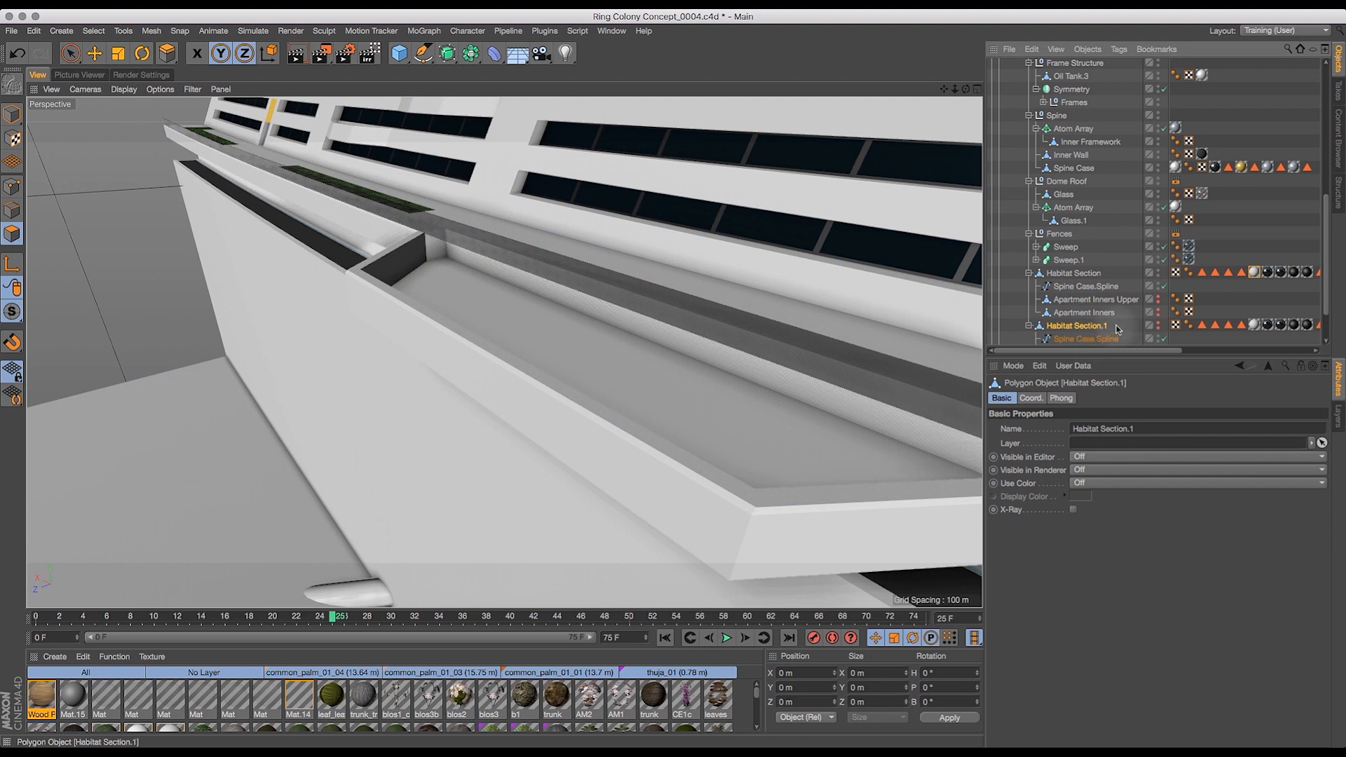
alt+click(1158, 325)
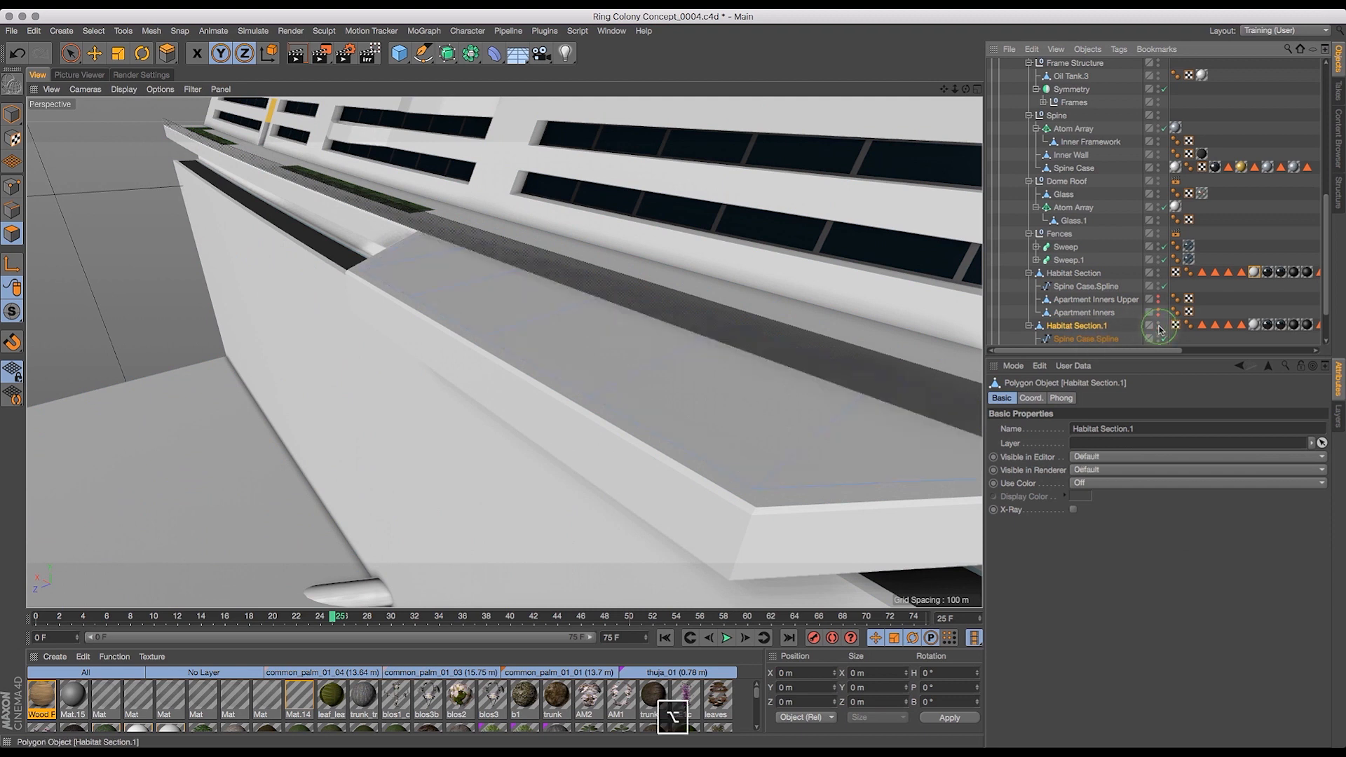
click(1087, 340)
key(BackSpace)
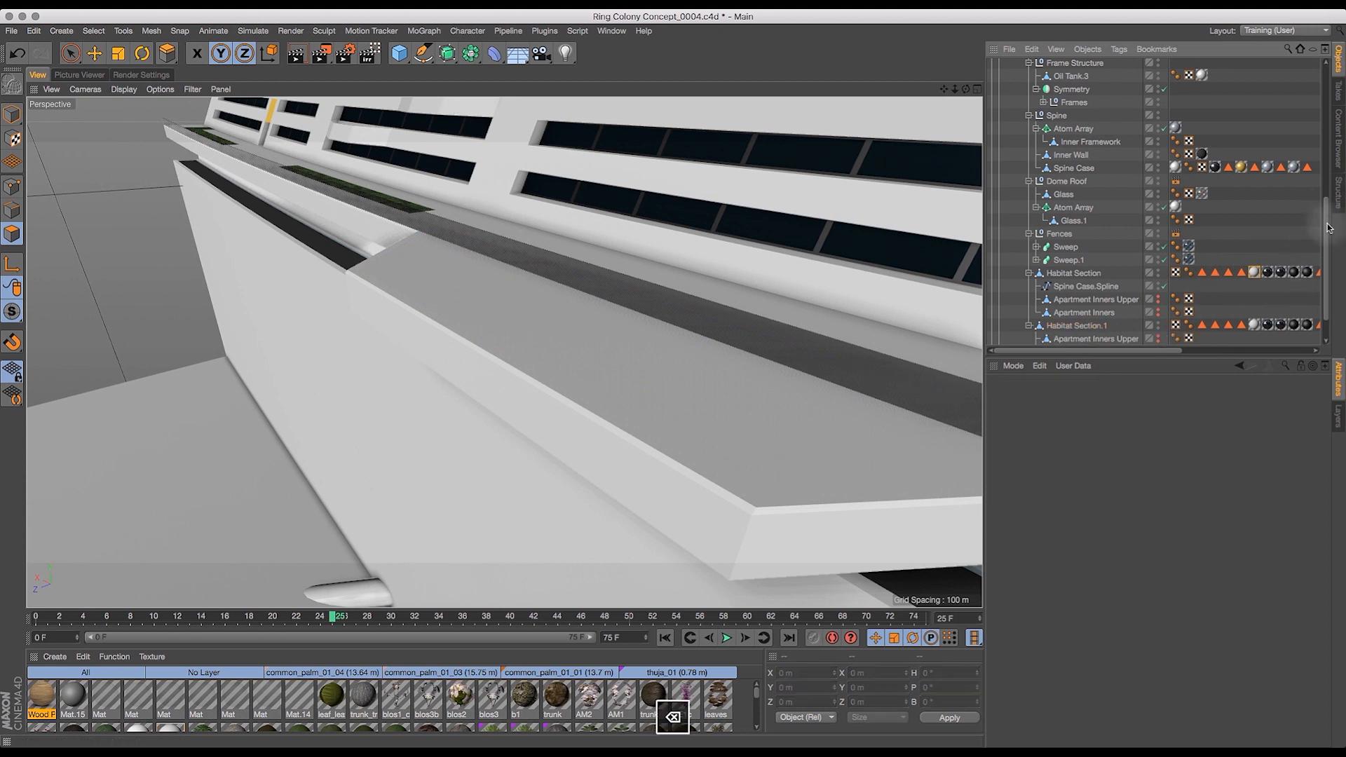
scroll(1327, 228, down, 3)
click(1090, 304)
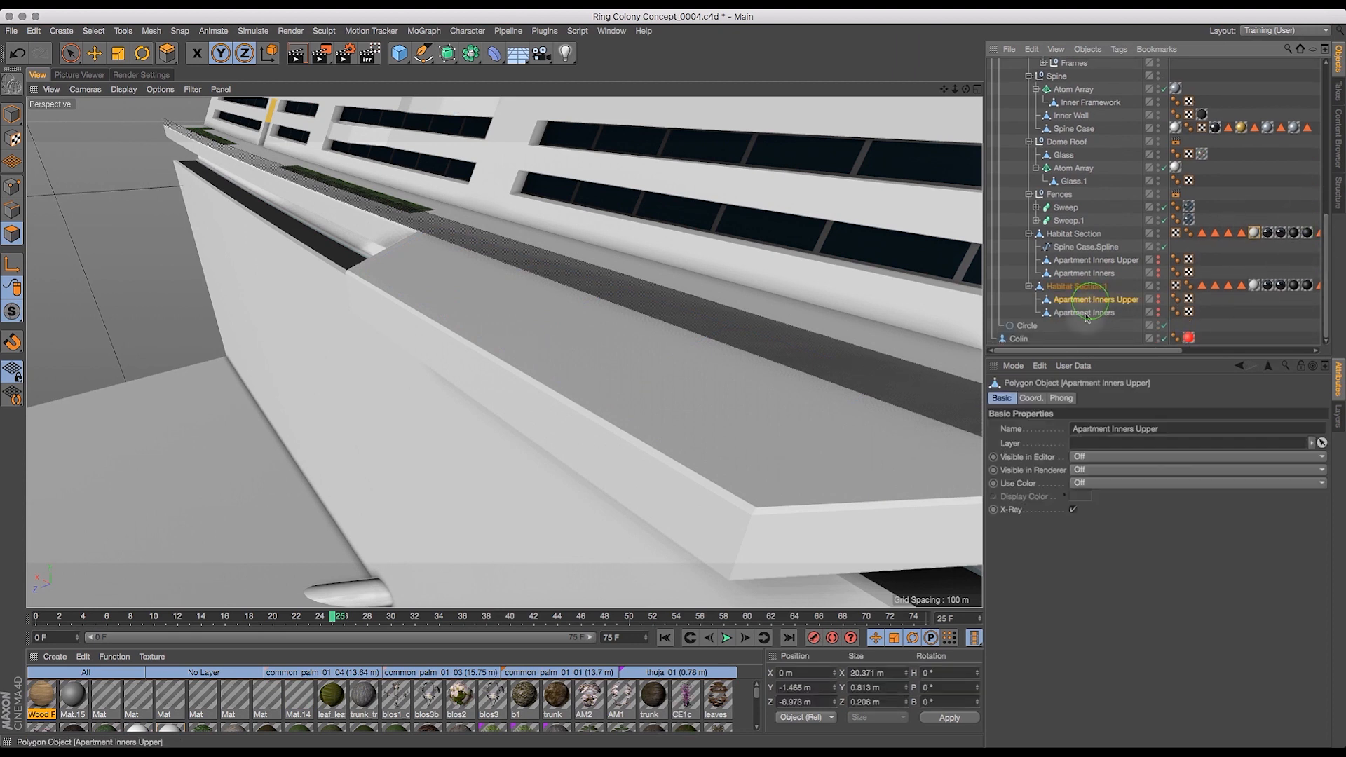
key(BackSpace)
click(1081, 309)
key(BackSpace)
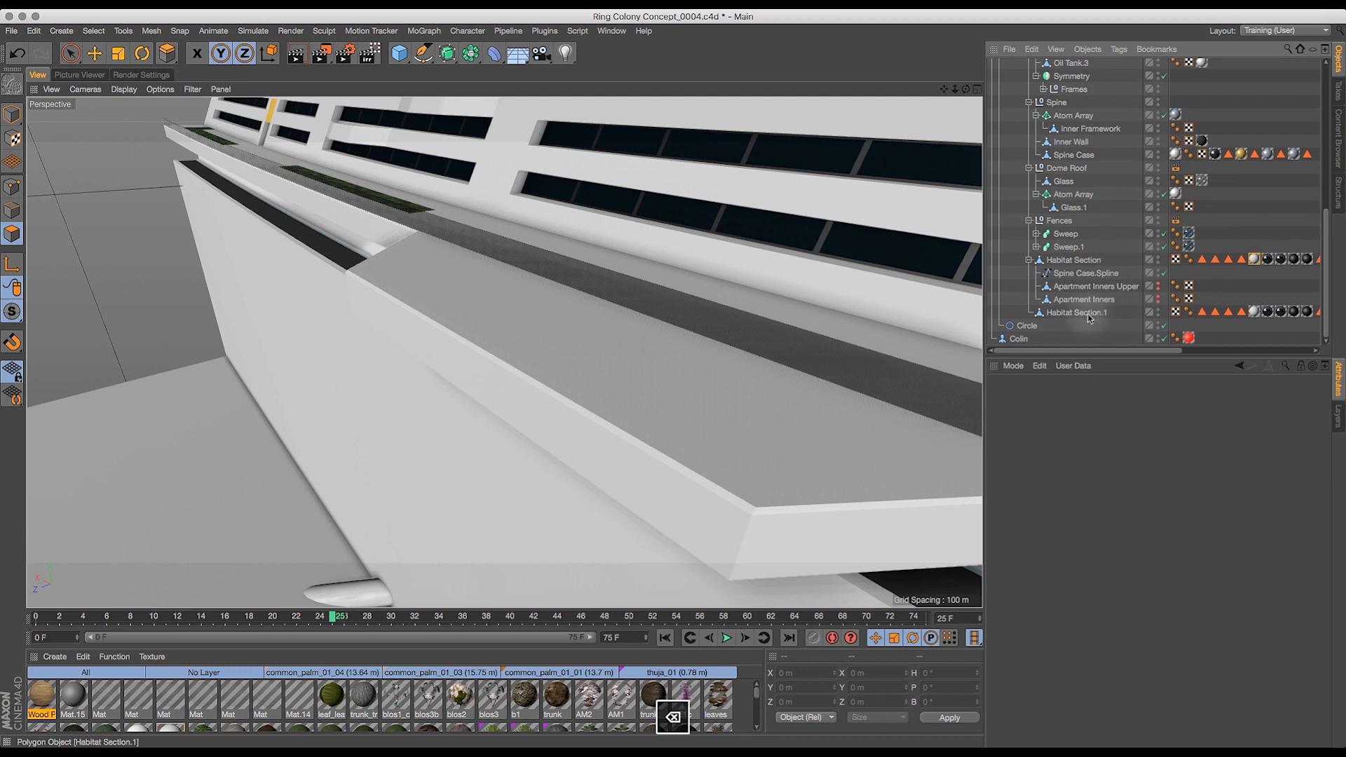
- Delete the split copy's tags from its second texture through the Wood Planks 01 texture, keeping the first white texture
click(1087, 315)
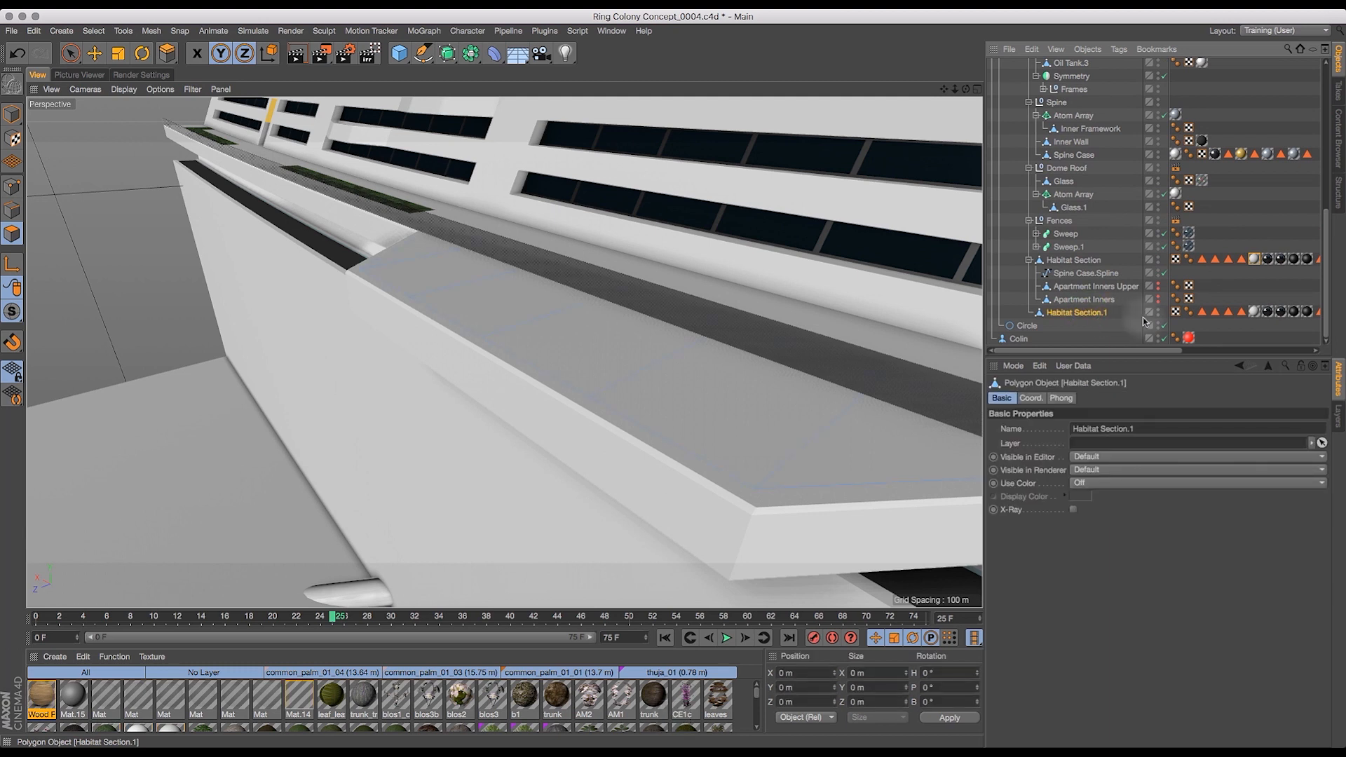
click(1202, 312)
drag(1147, 351, 1283, 353)
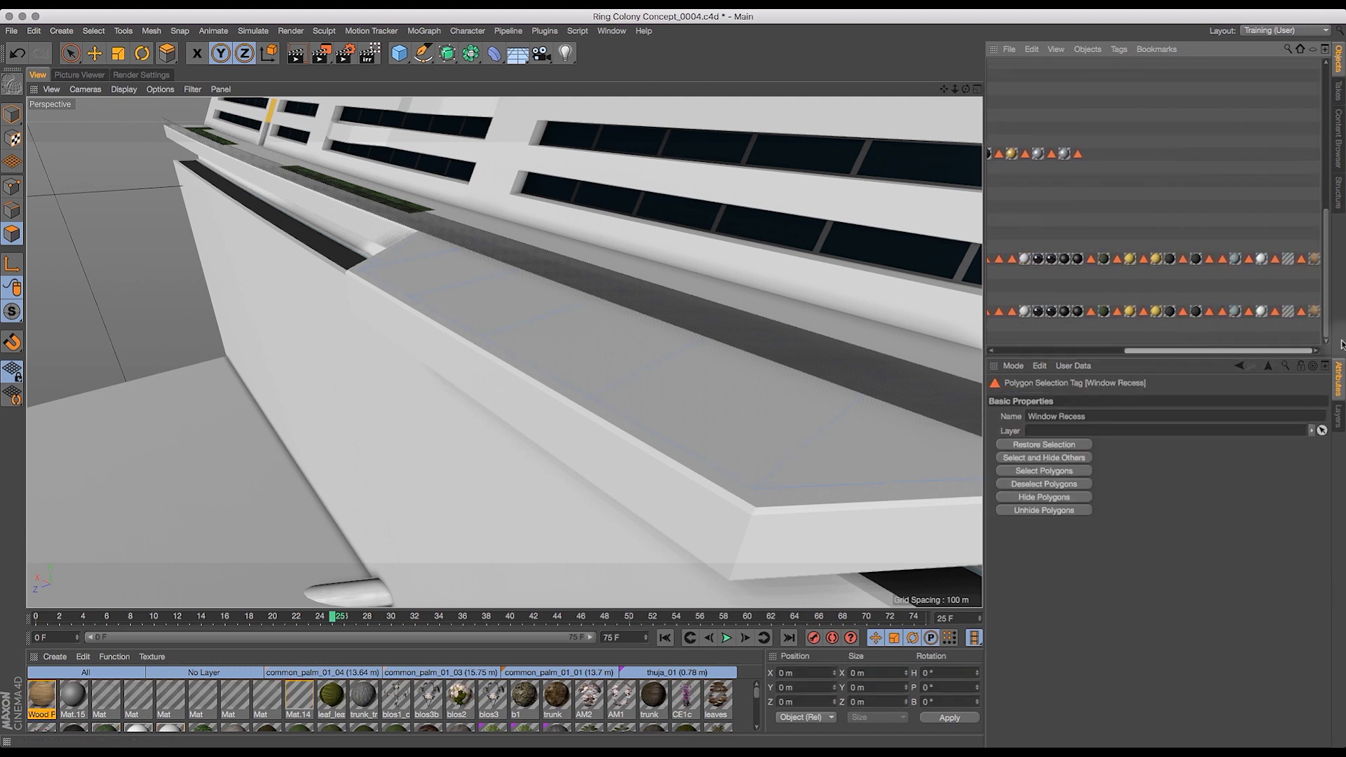
drag(1151, 350, 1113, 351)
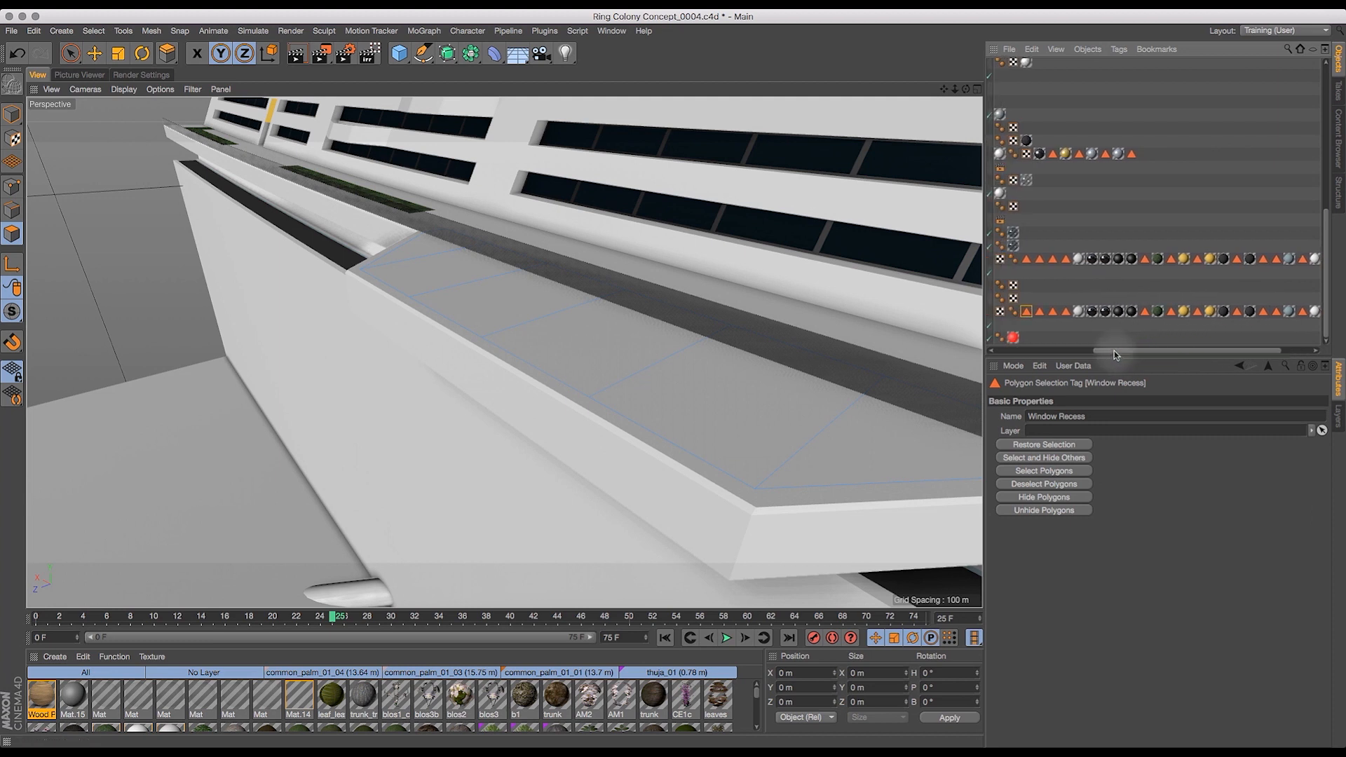
shift+click(1065, 311)
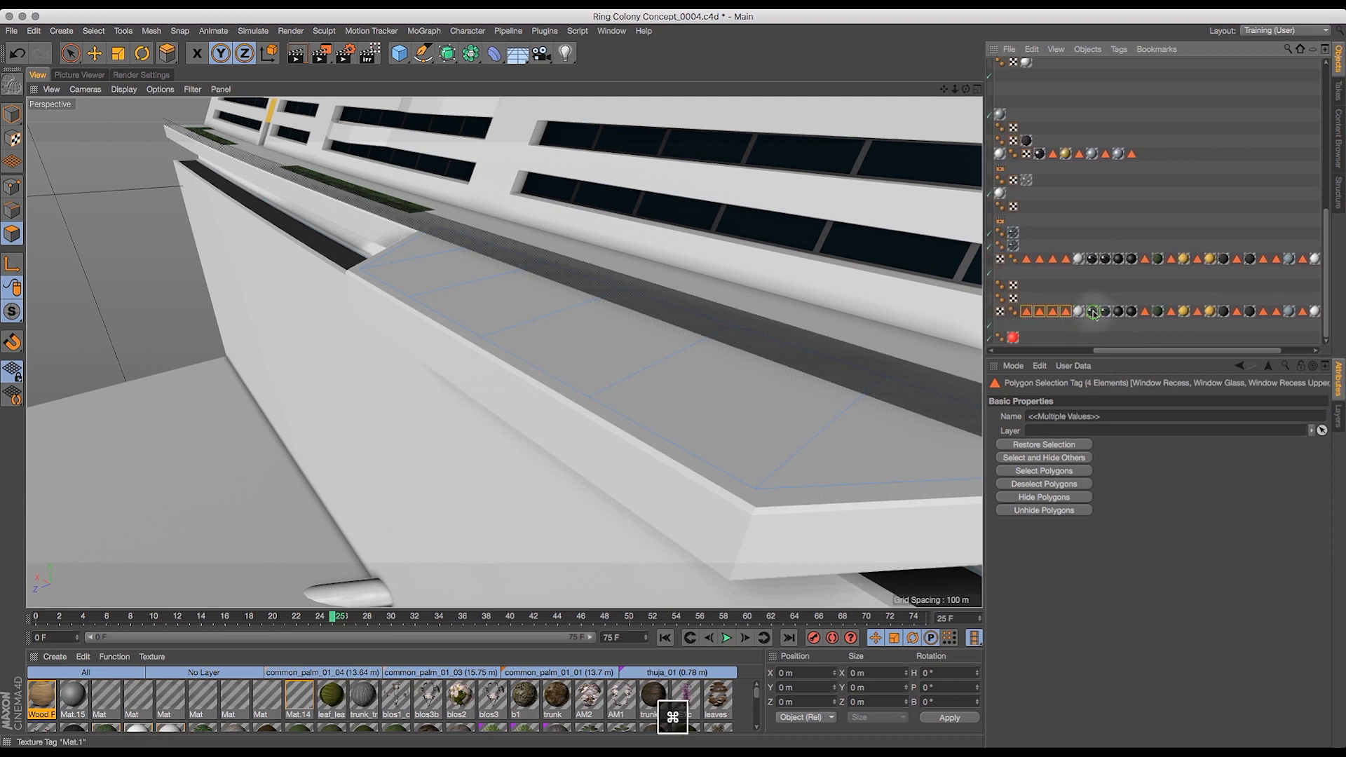
super+click(1092, 312)
double_click(1120, 313)
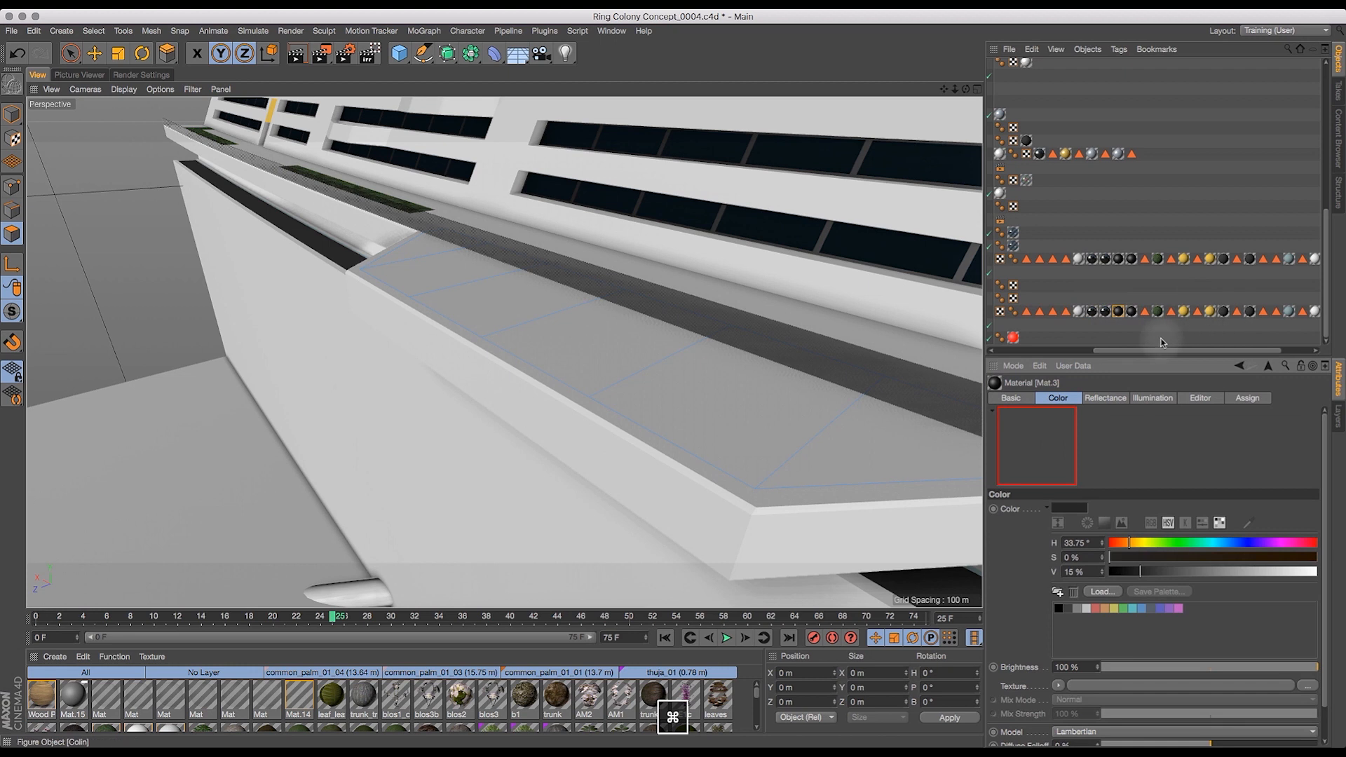
drag(1116, 352, 1147, 352)
click(1313, 312)
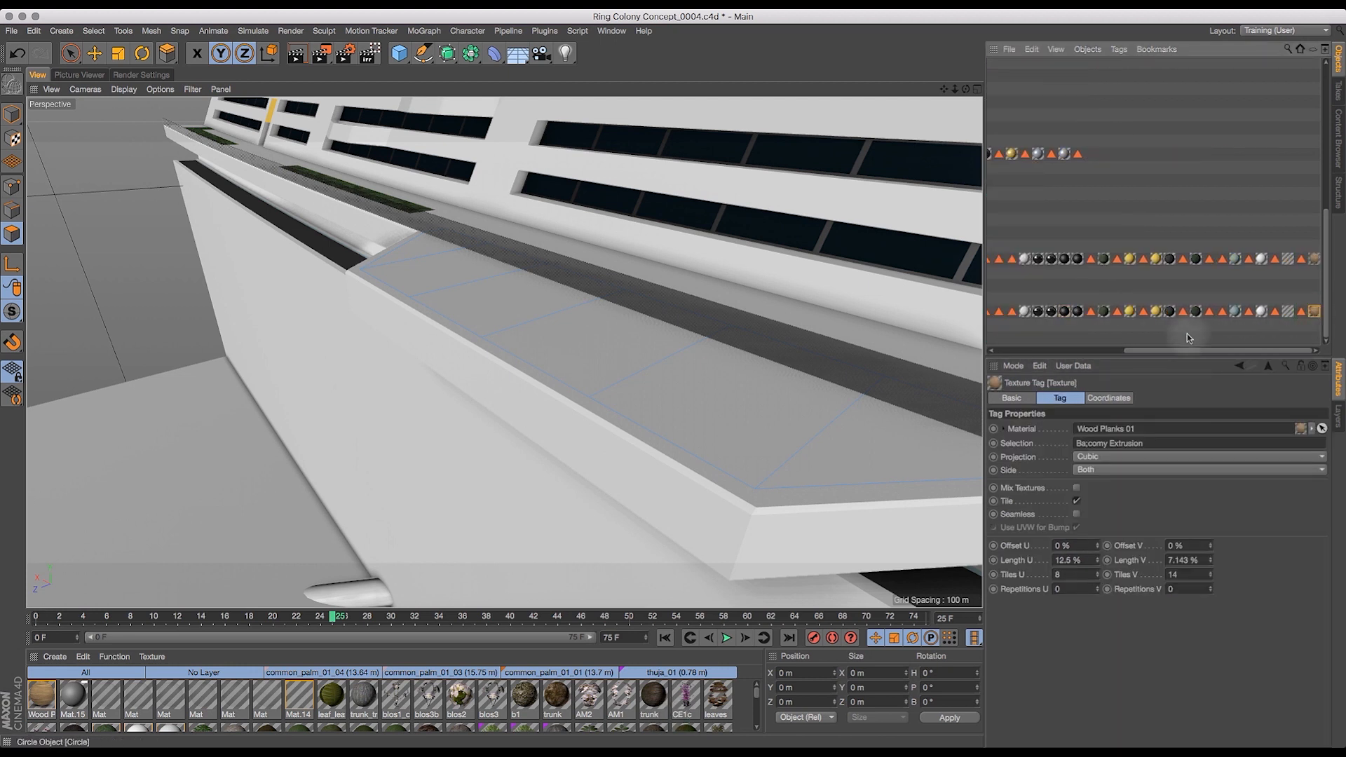
shift+click(1038, 312)
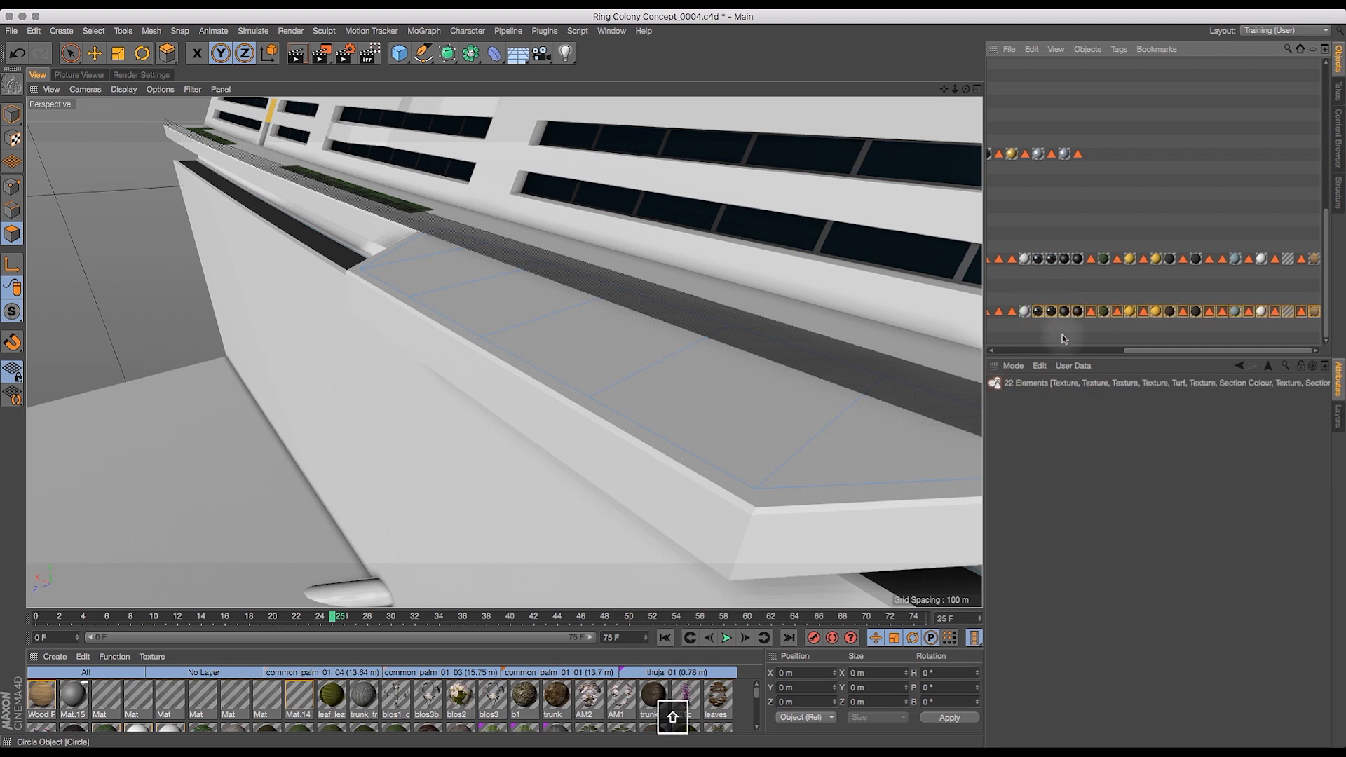
key(Delete)
- Delete the remaining window polygon selection tags from the split copy
click(1000, 311)
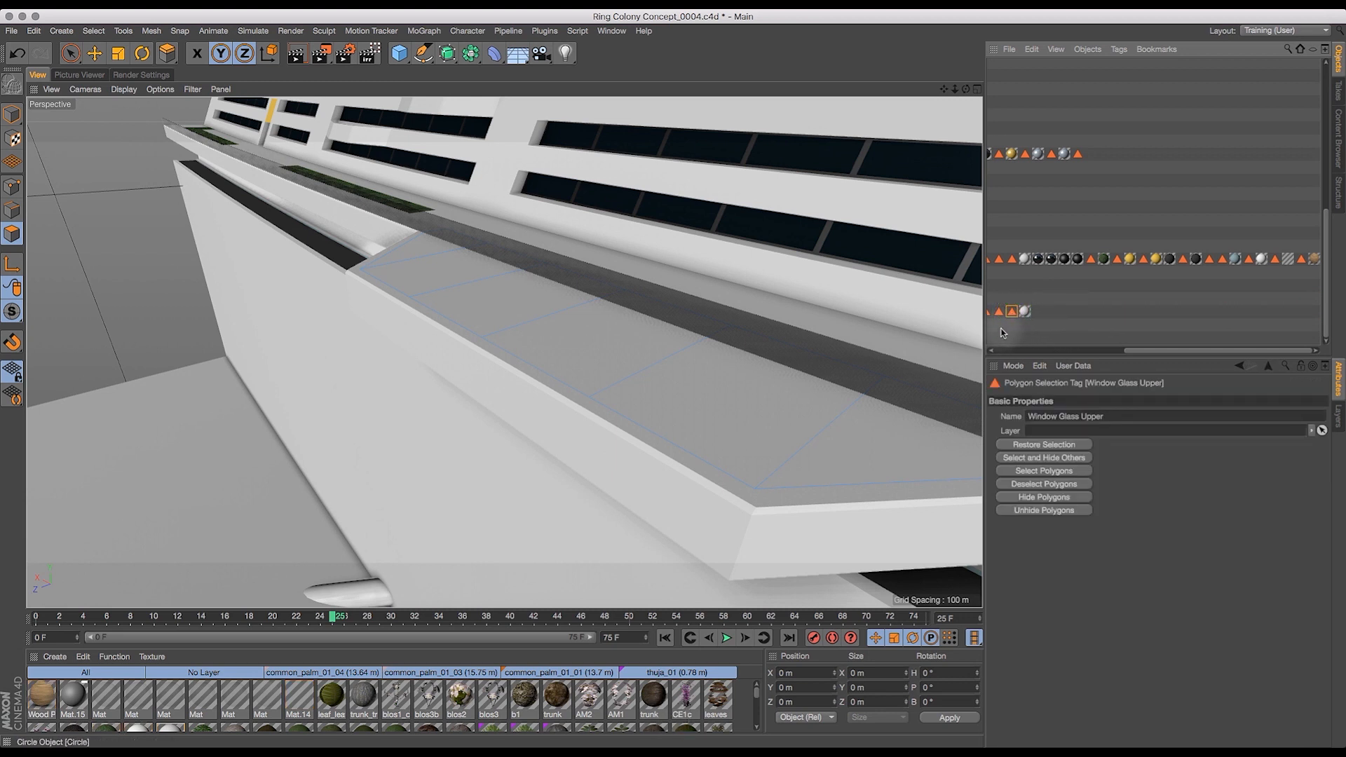
drag(1151, 349, 1022, 350)
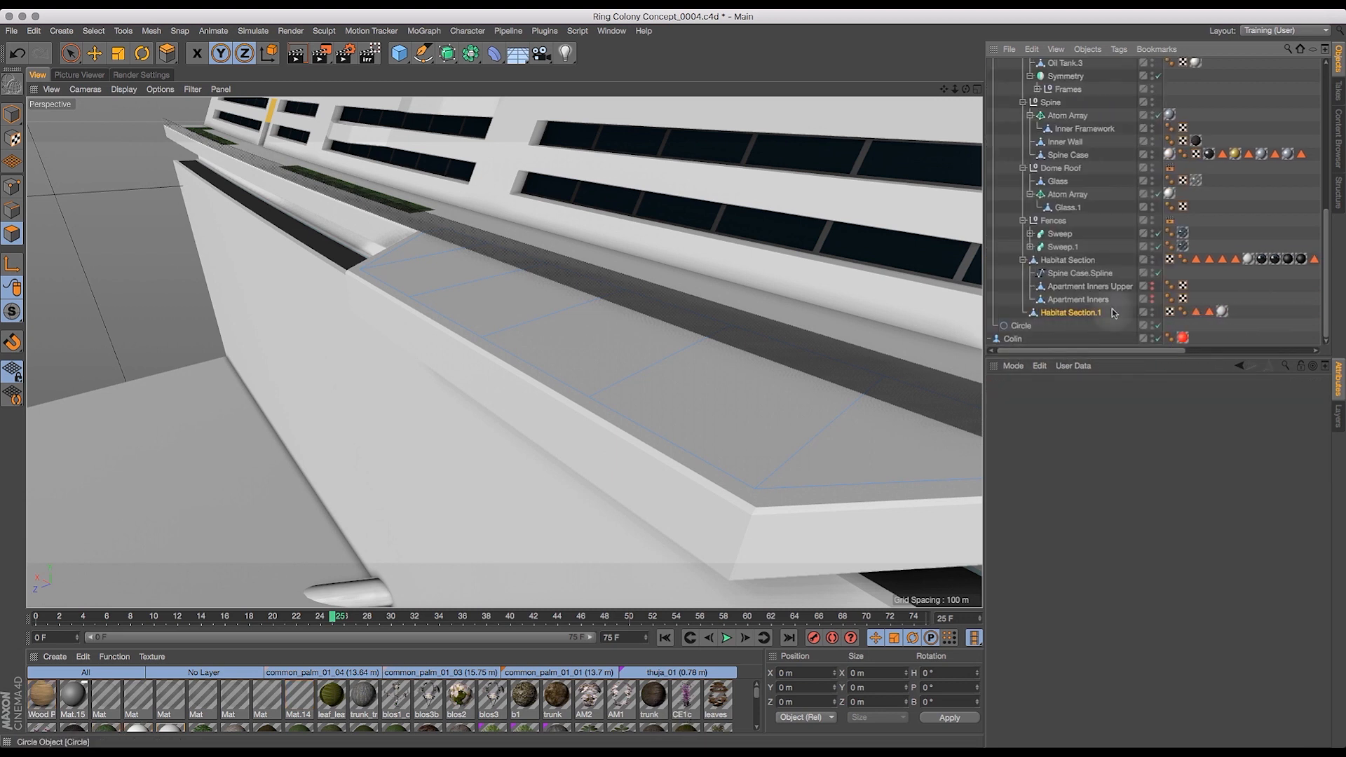
click(1201, 314)
key(BackSpace)
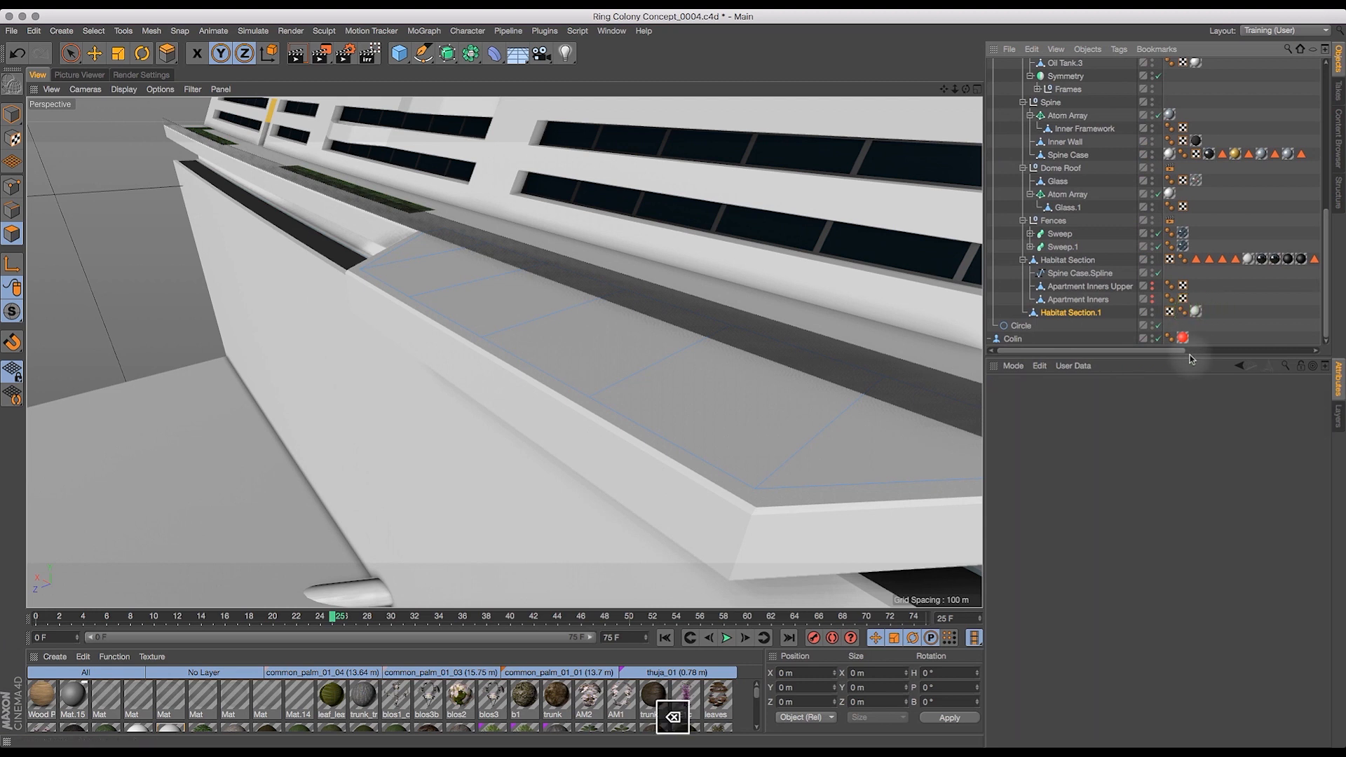
- Hide and reshow the split copy to inspect the recessed floor beneath it, leaving the copy selected
key(d)
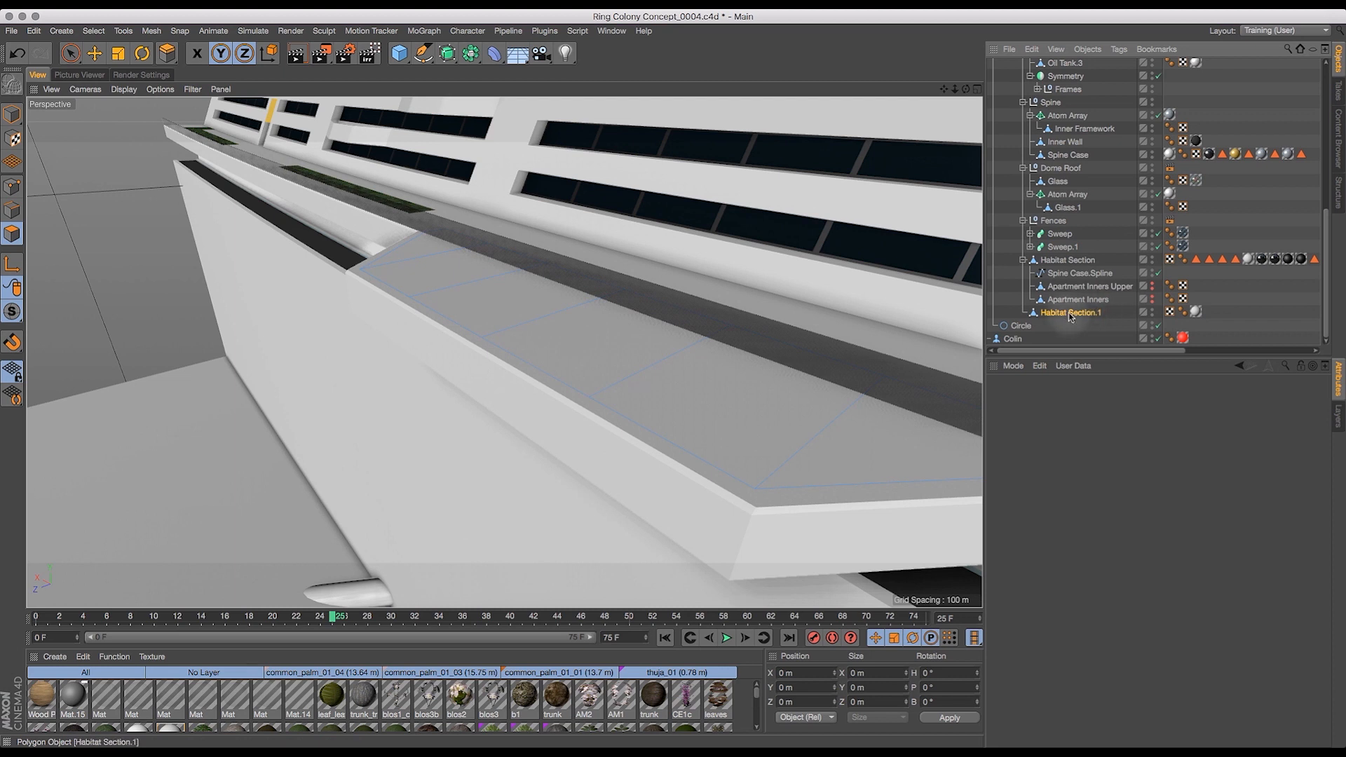
click(1152, 310)
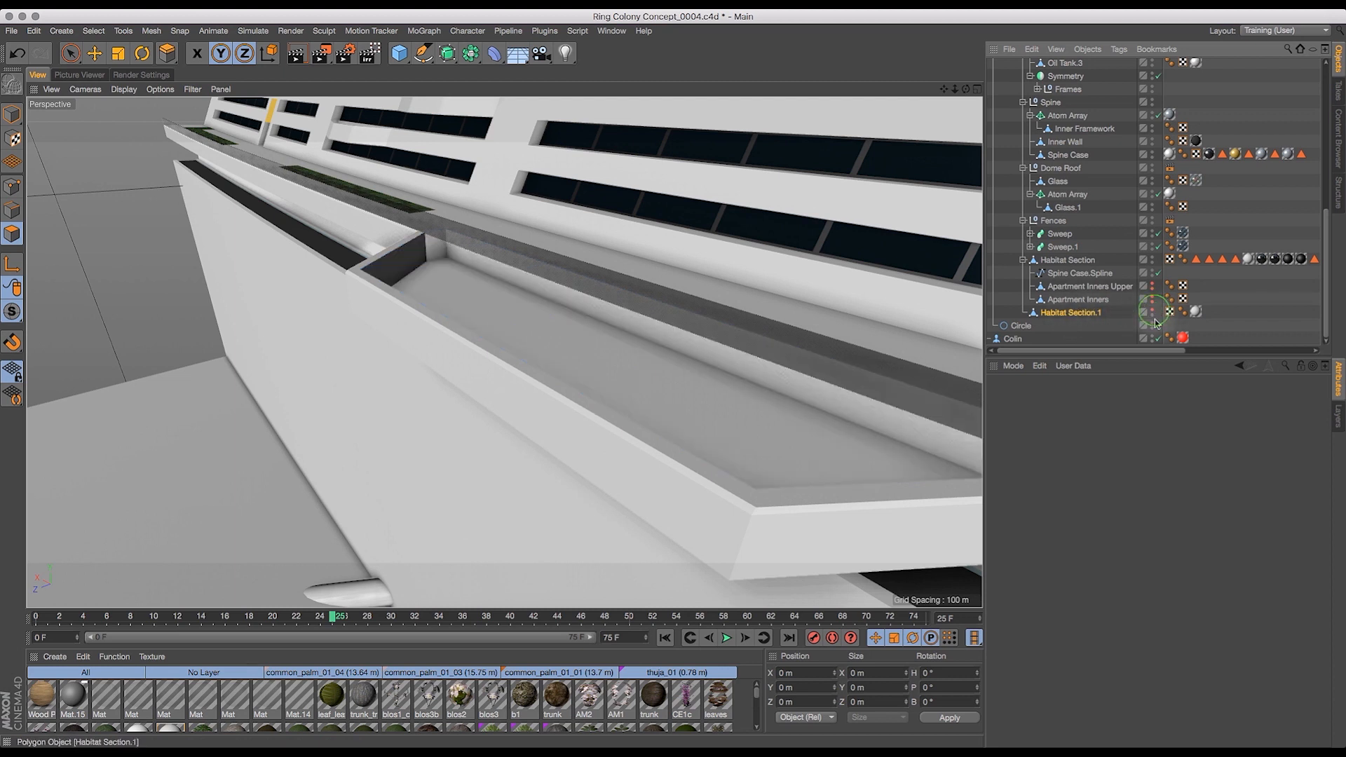
click(1152, 311)
click(1055, 312)
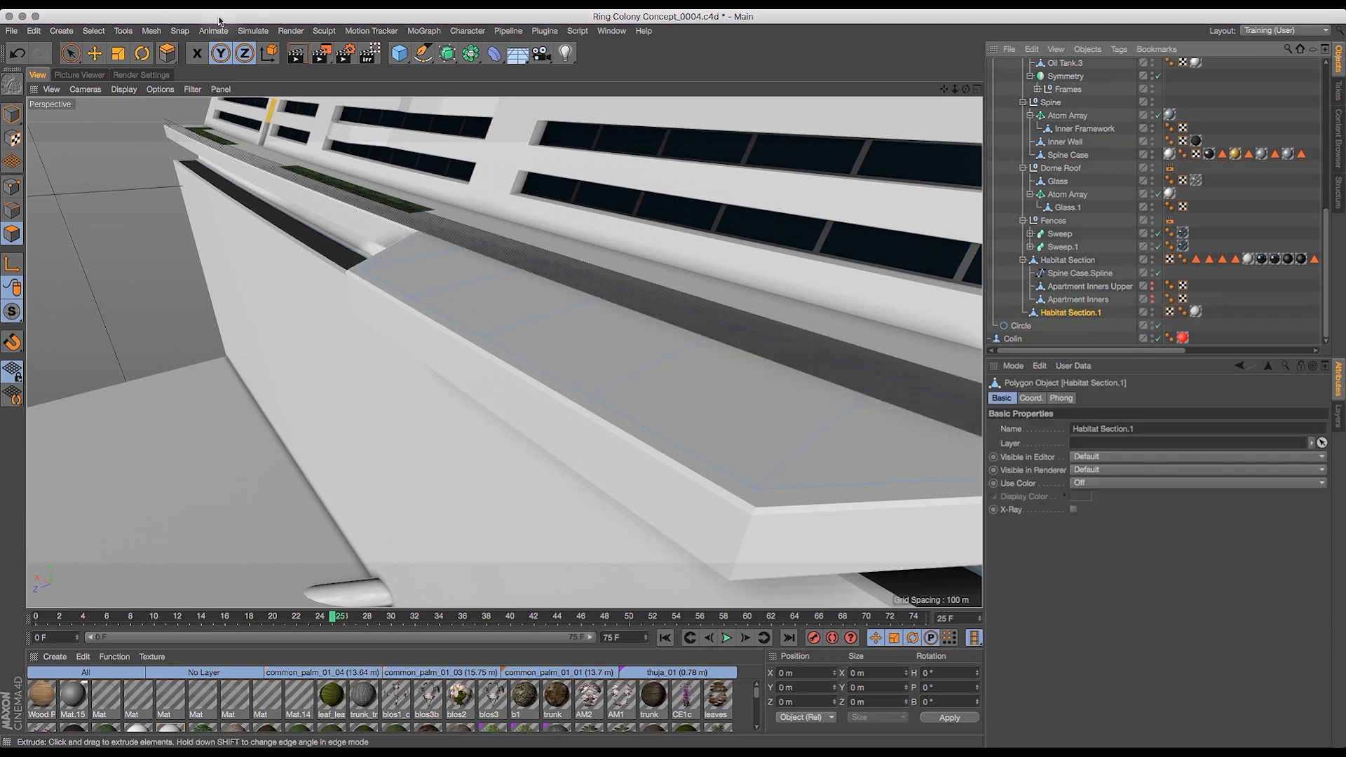
- Activate the Move tool in polygon mode for the split copy
click(94, 53)
click(12, 114)
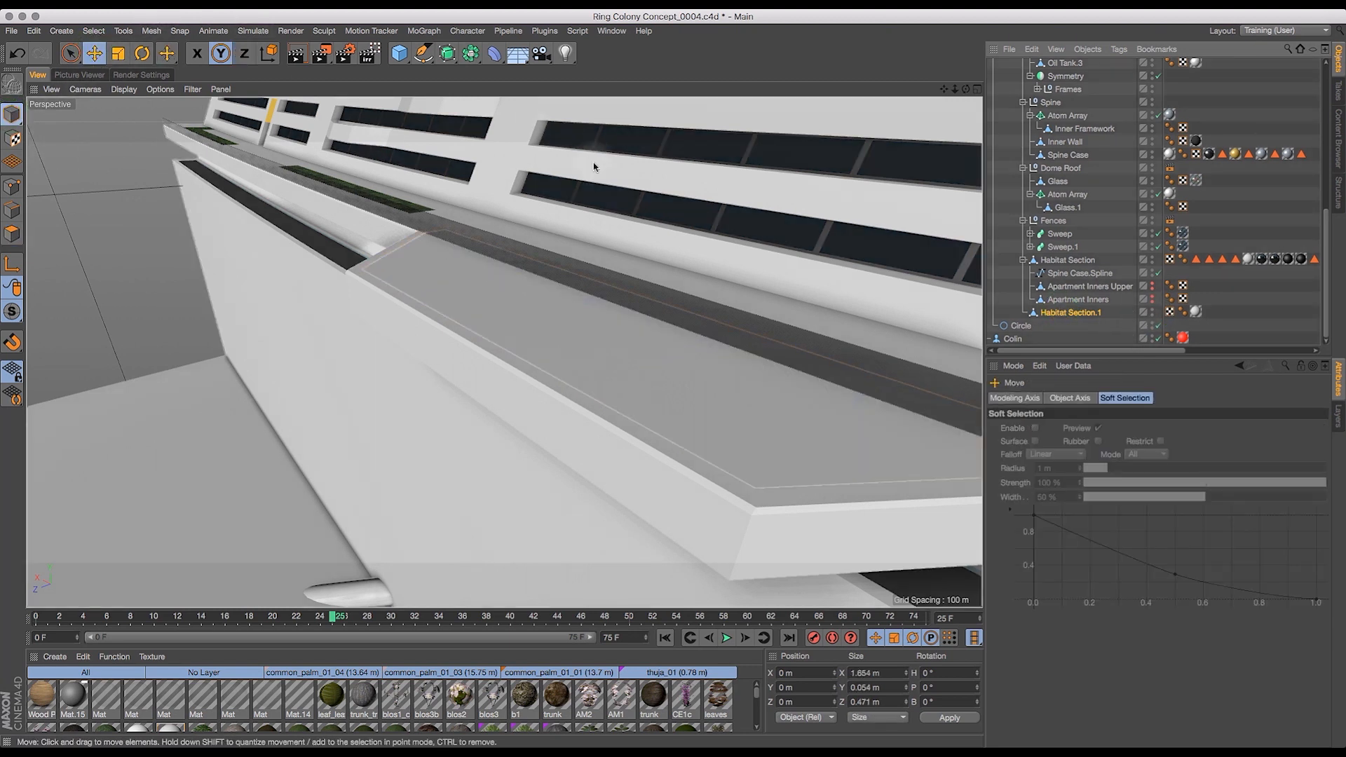
click(1066, 314)
click(13, 234)
click(434, 265)
drag(429, 251, 484, 291)
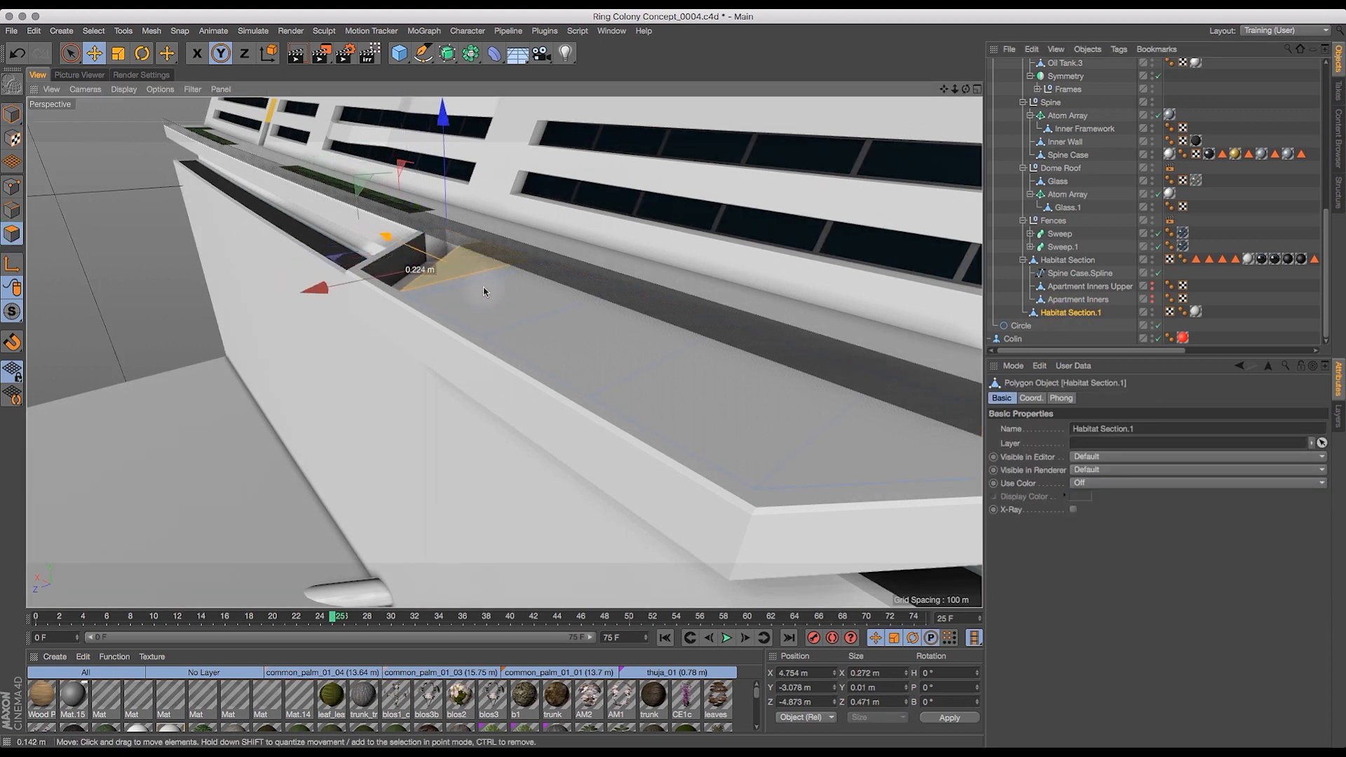
shift+click(842, 454)
shift+click(745, 419)
shift+click(505, 313)
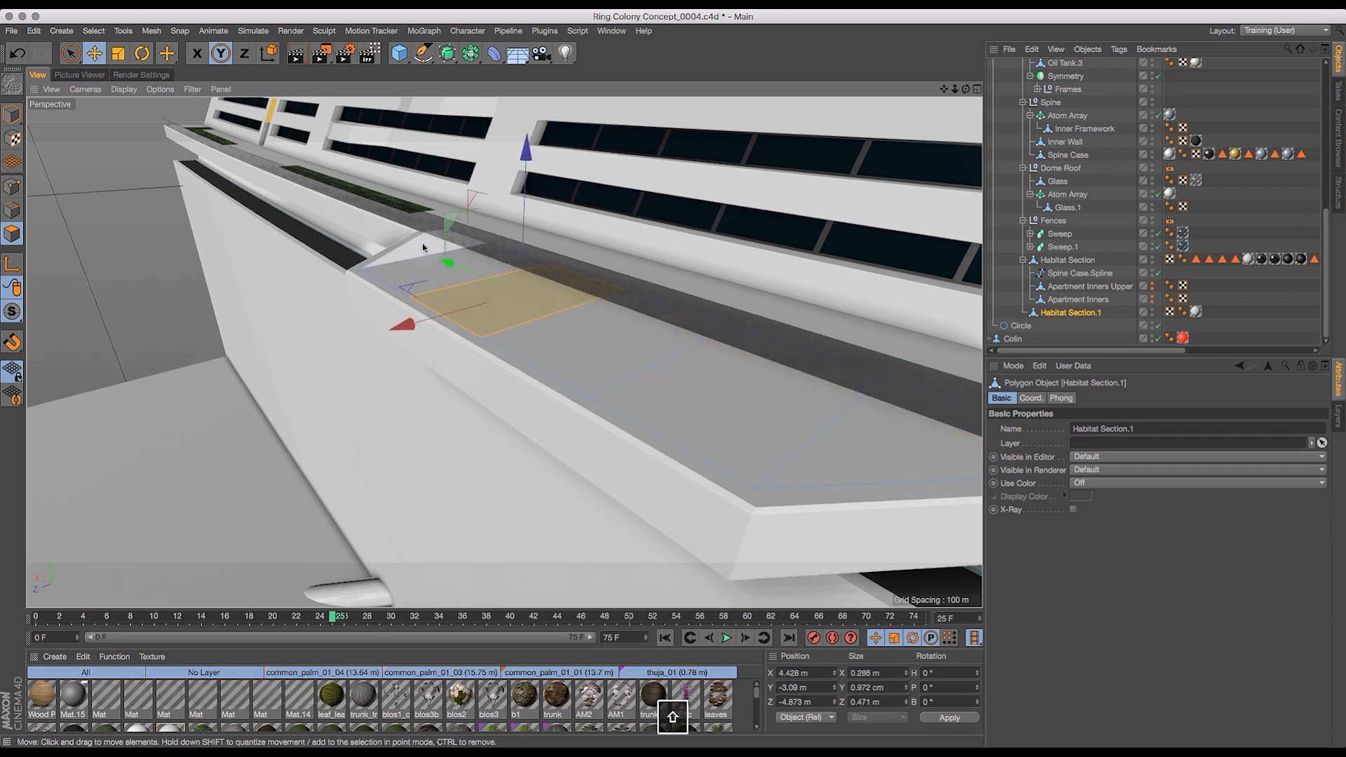
click(422, 247)
shift+click(444, 267)
shift+click(502, 306)
shift+click(594, 342)
click(684, 397)
shift+click(829, 445)
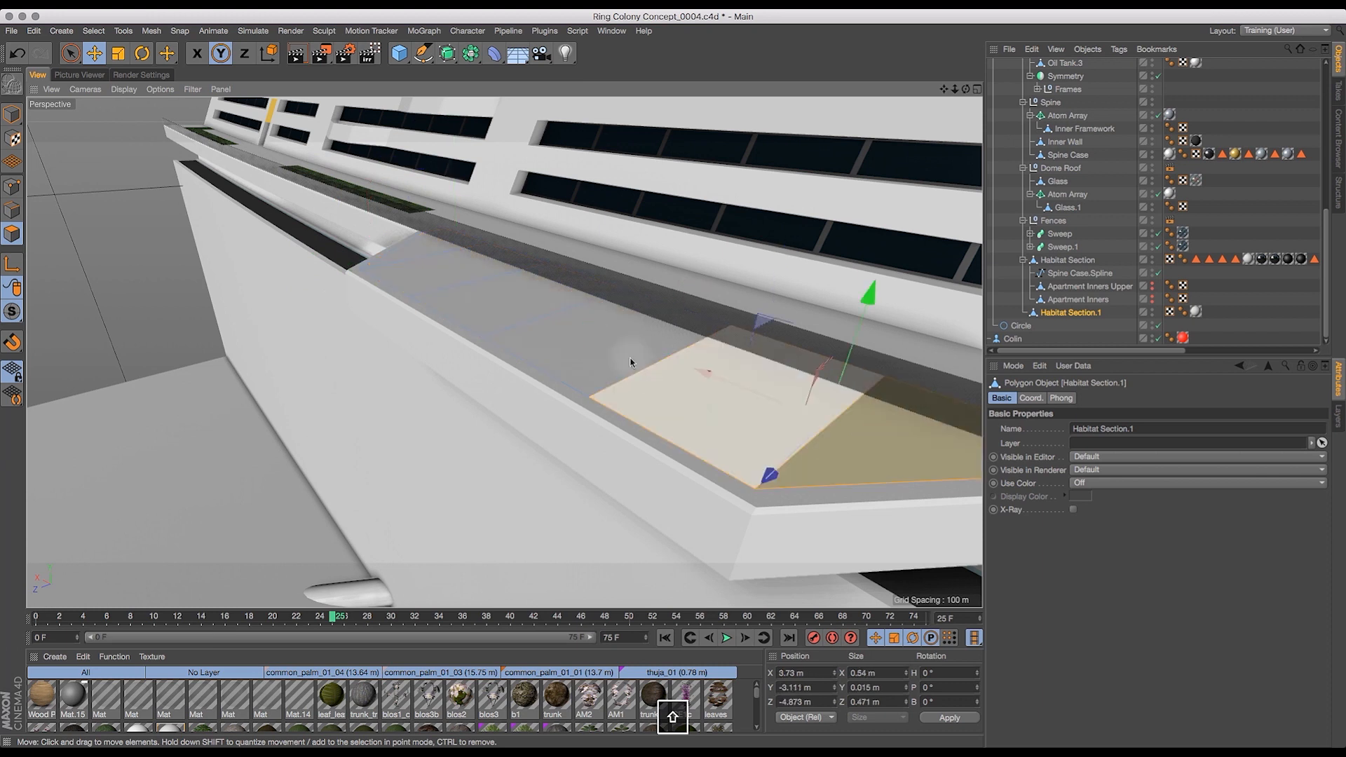
- Select all the split copy's top faces along the platform and lower them to about Y -3.103 m inside the recess
click(426, 247)
shift+click(496, 295)
shift+click(590, 339)
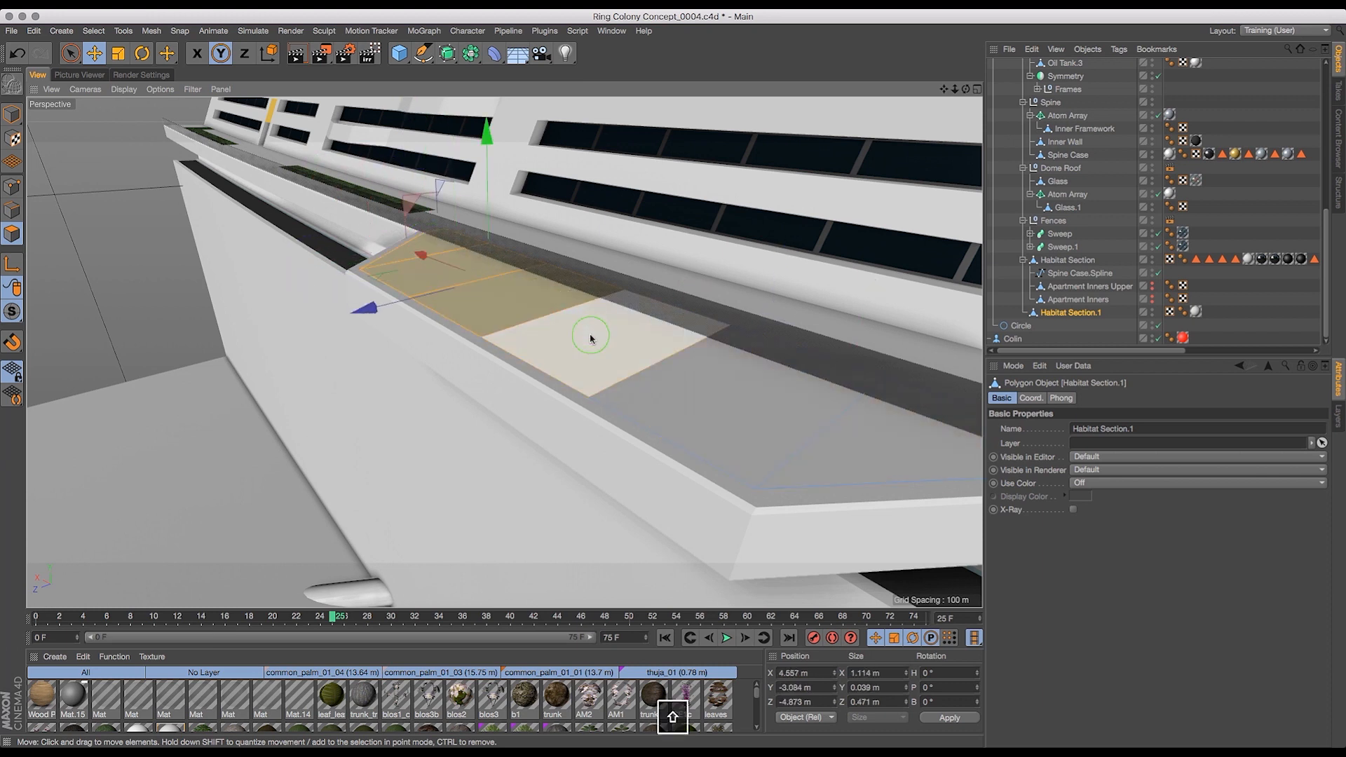
shift+click(678, 376)
shift+click(823, 452)
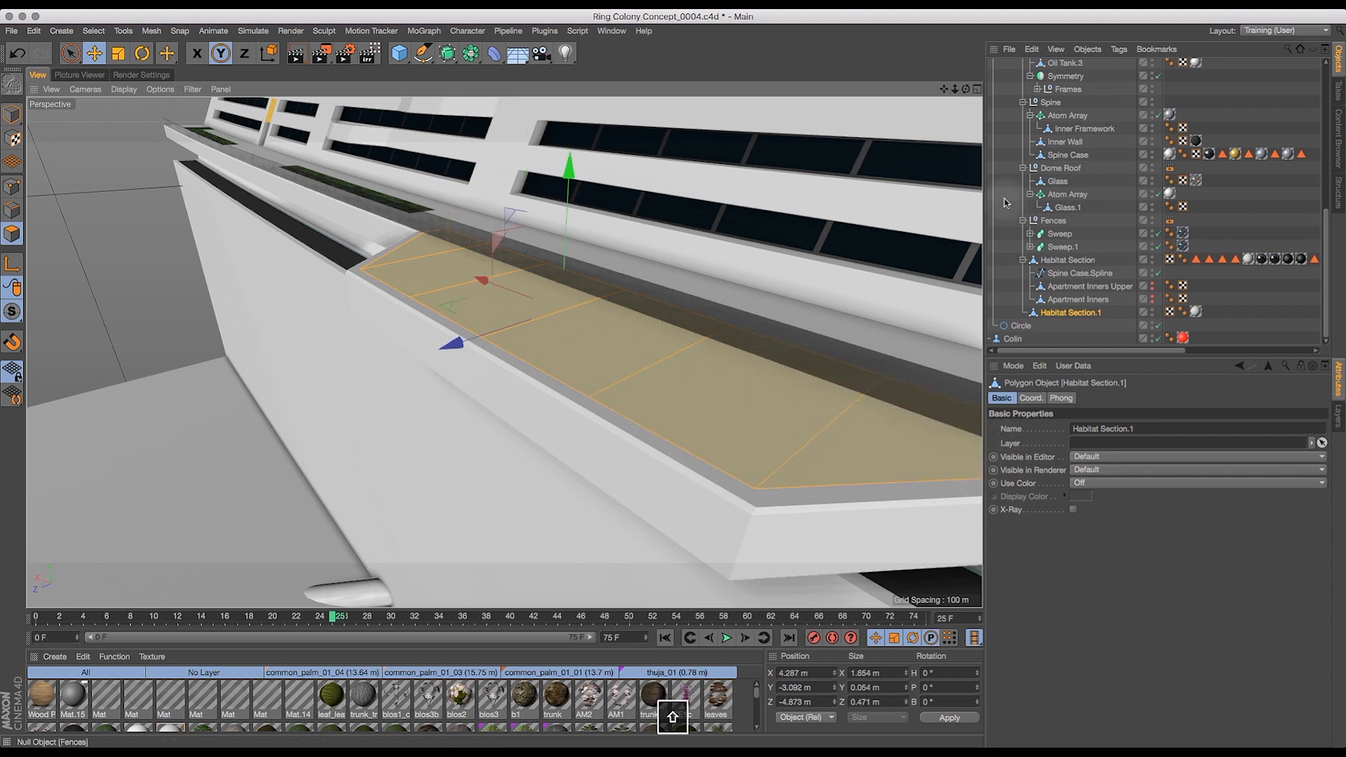
drag(571, 166, 592, 175)
drag(966, 89, 1083, 98)
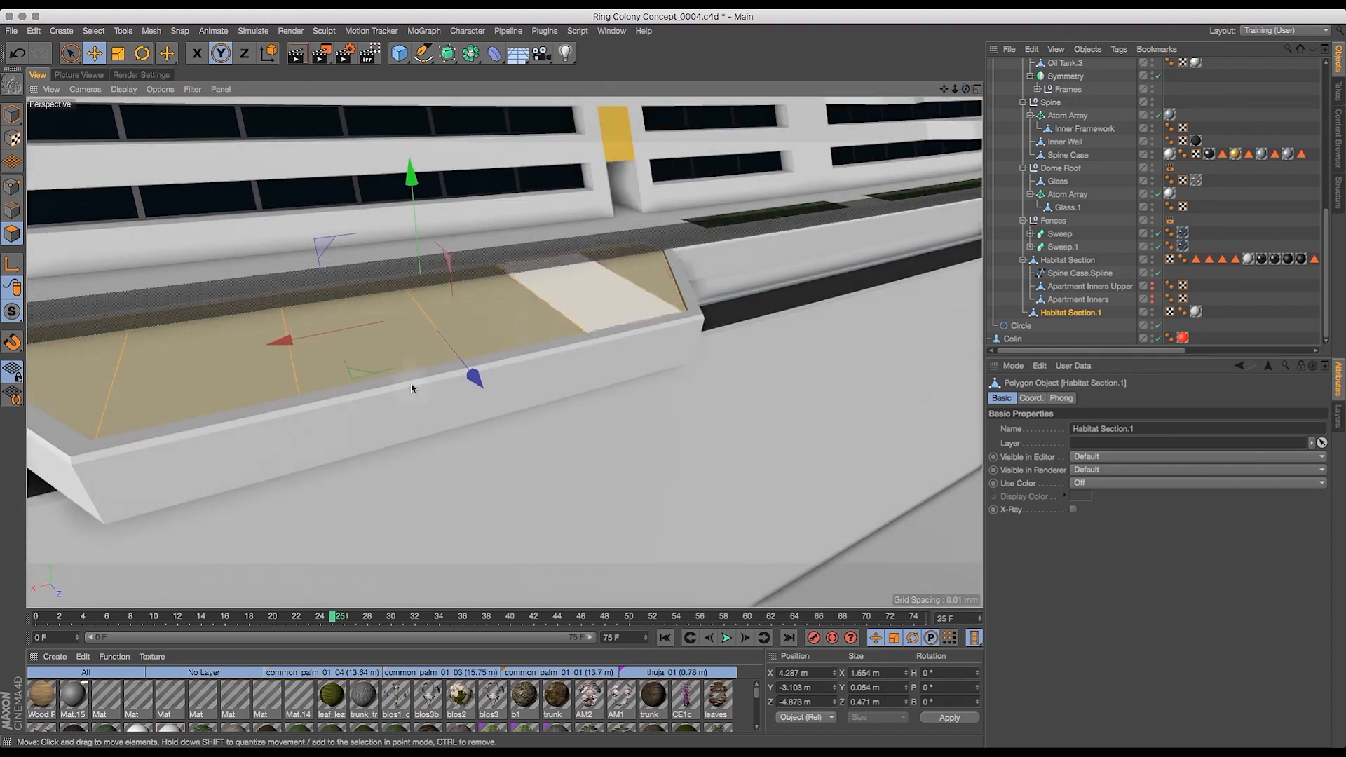
- Create a new material and tint its Color channel blue with hue 205° and value 100%
click(55, 656)
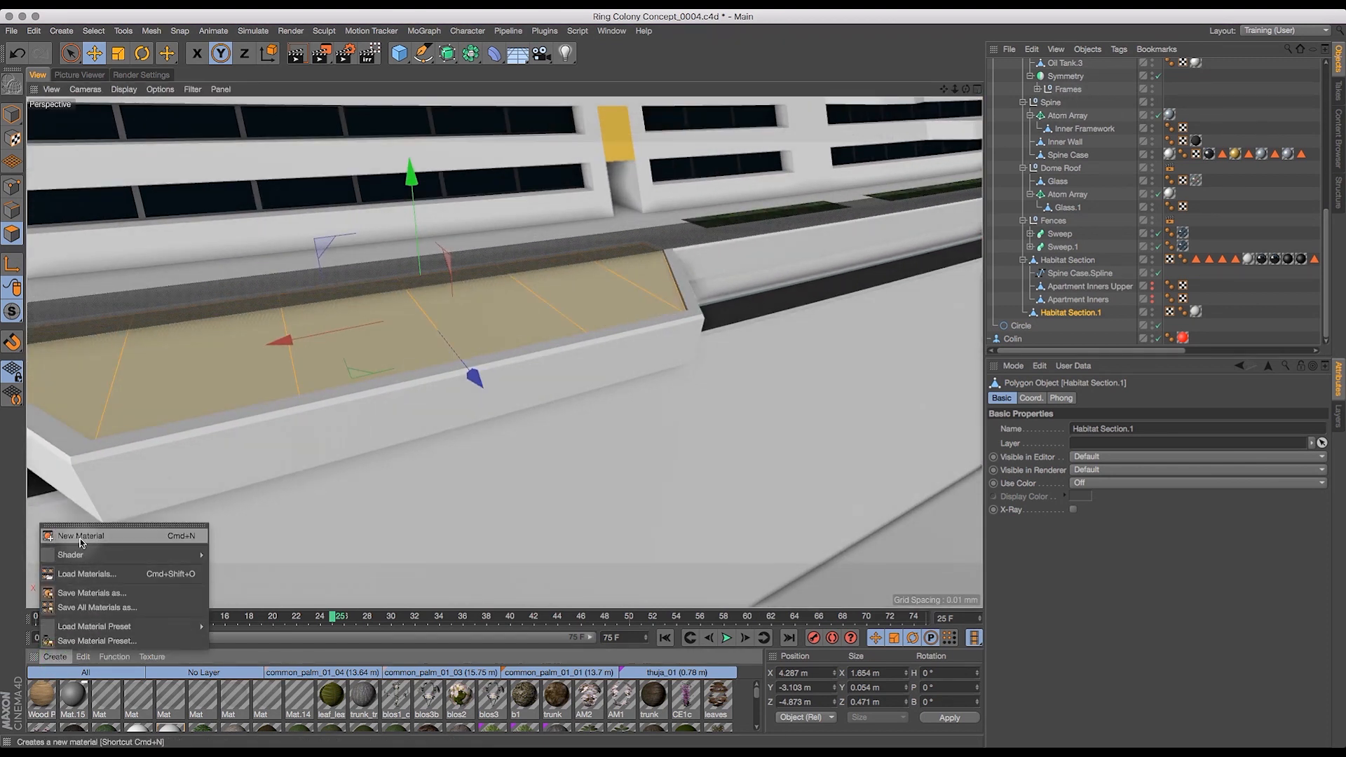
mouse_move(80, 554)
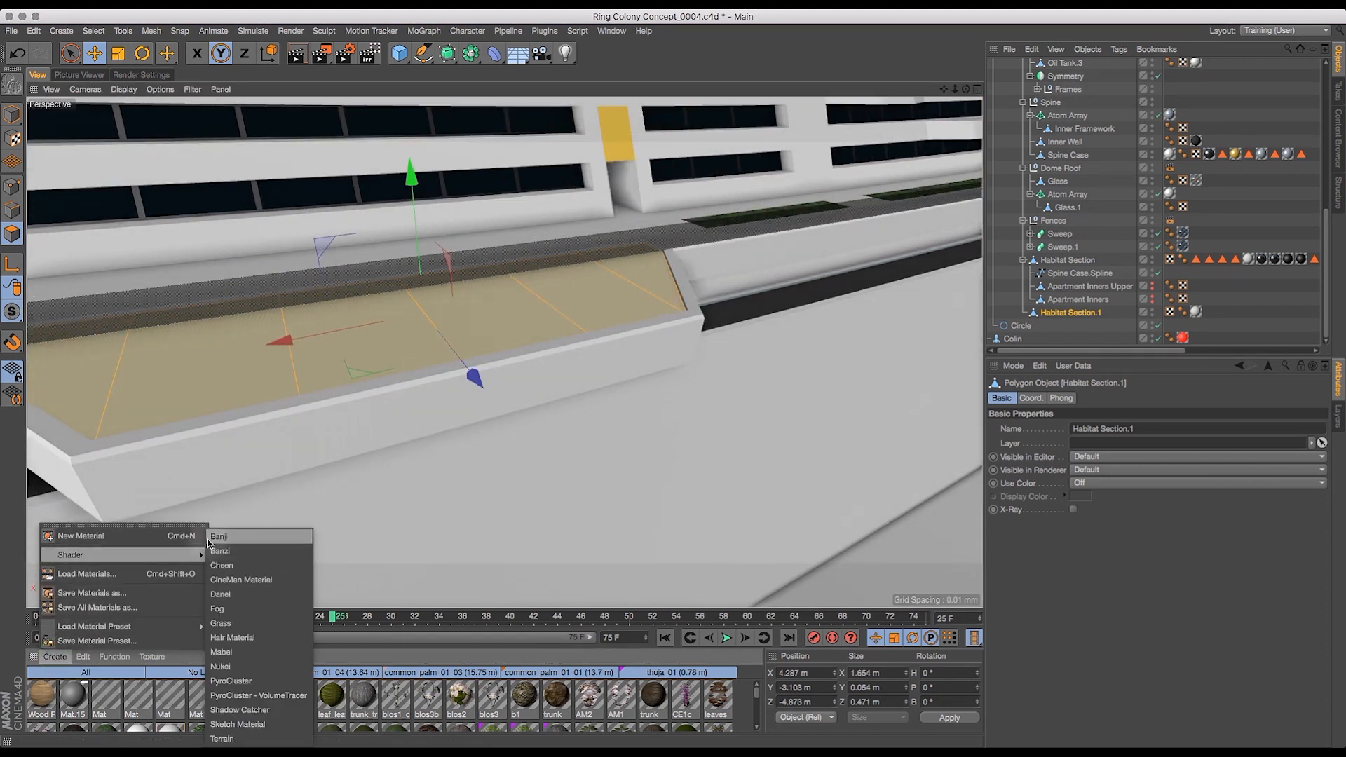
click(83, 536)
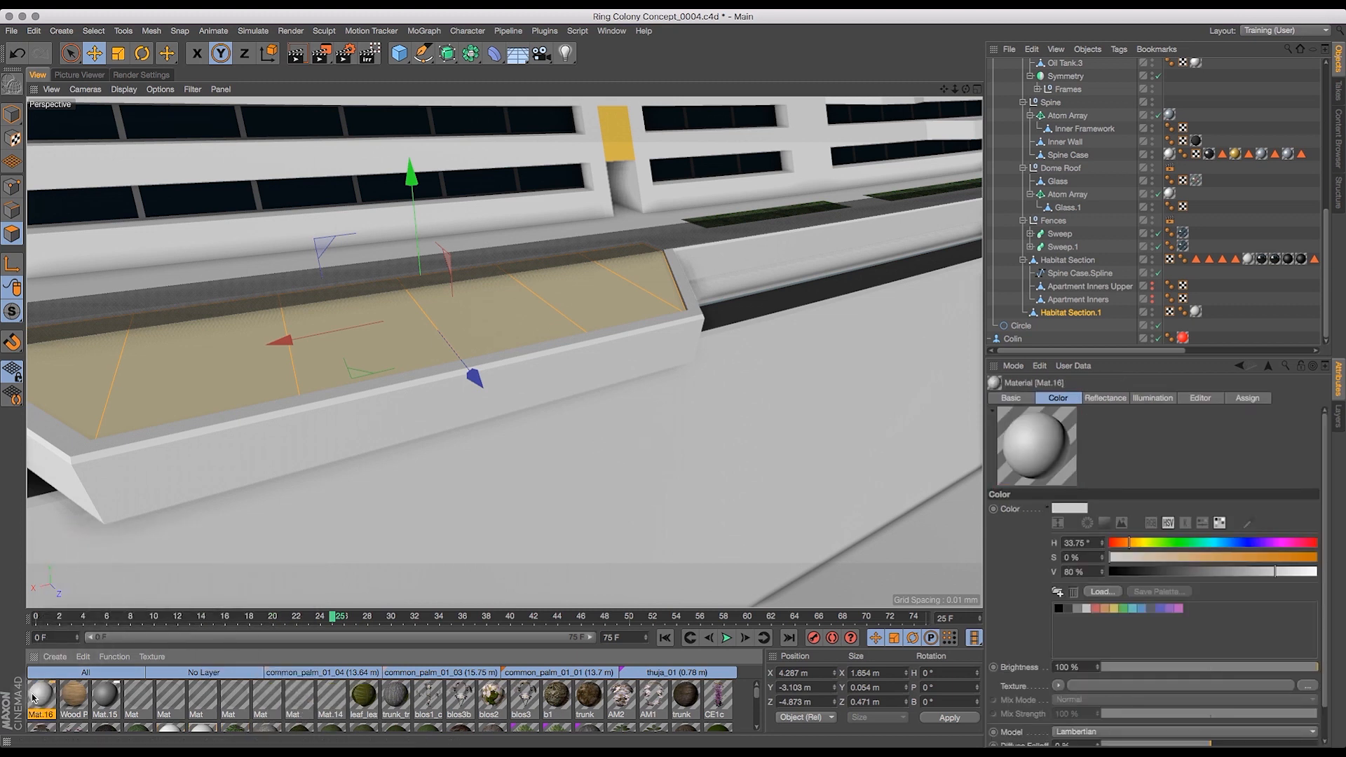
double_click(41, 695)
click(225, 225)
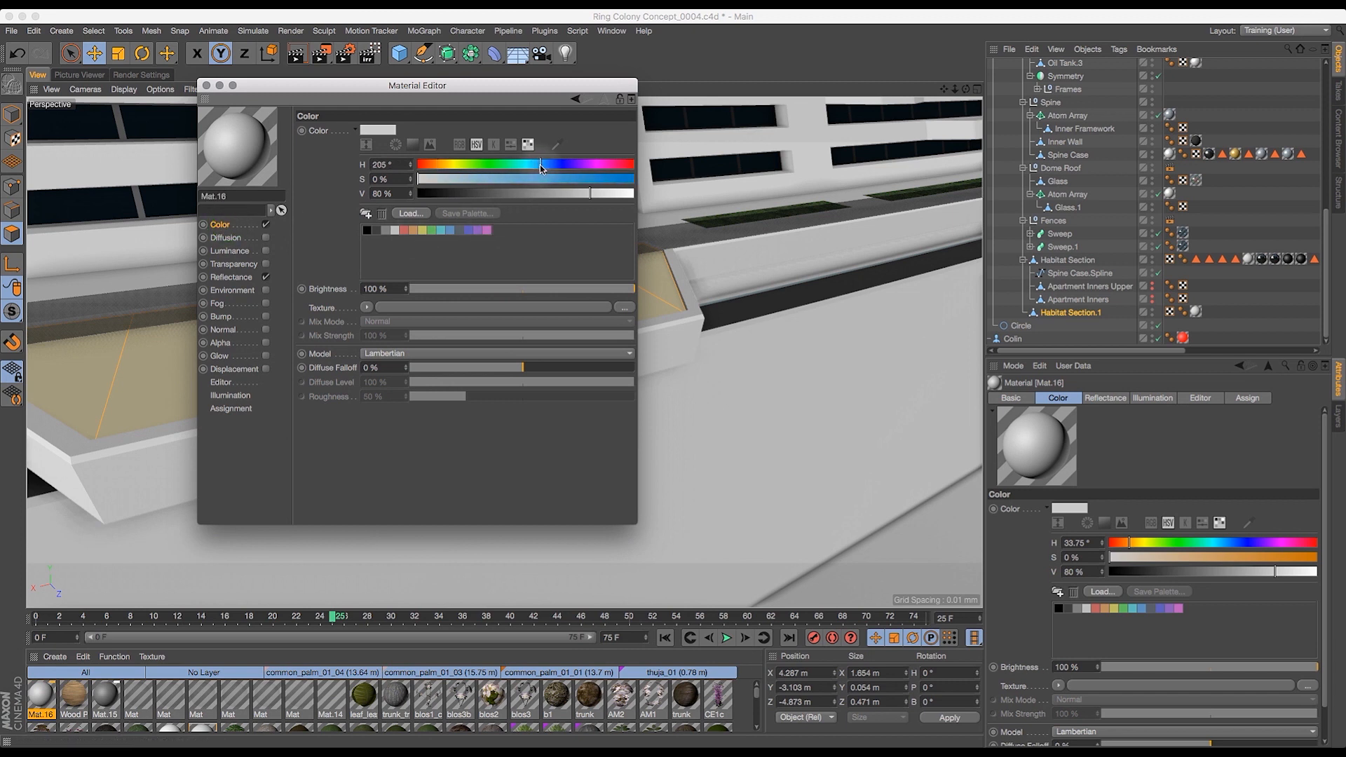
click(489, 179)
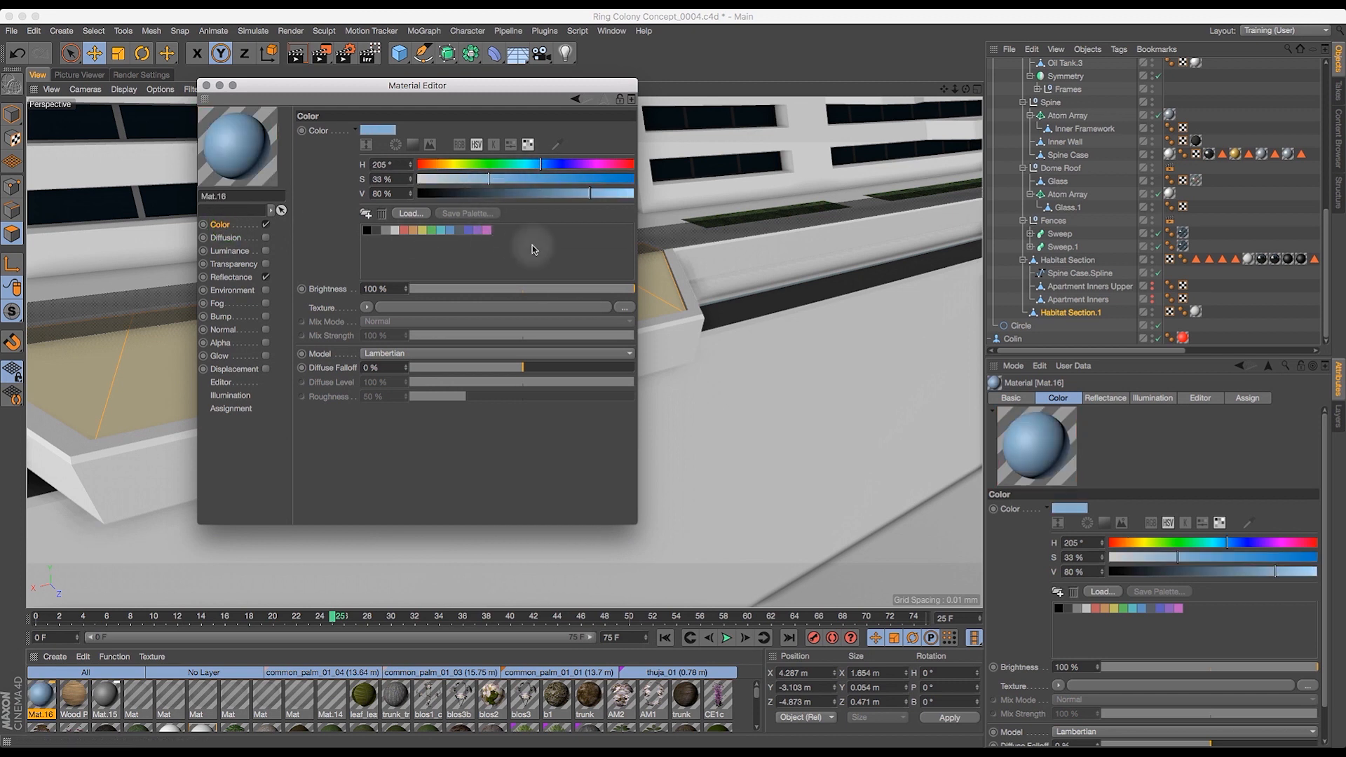
drag(590, 193, 635, 195)
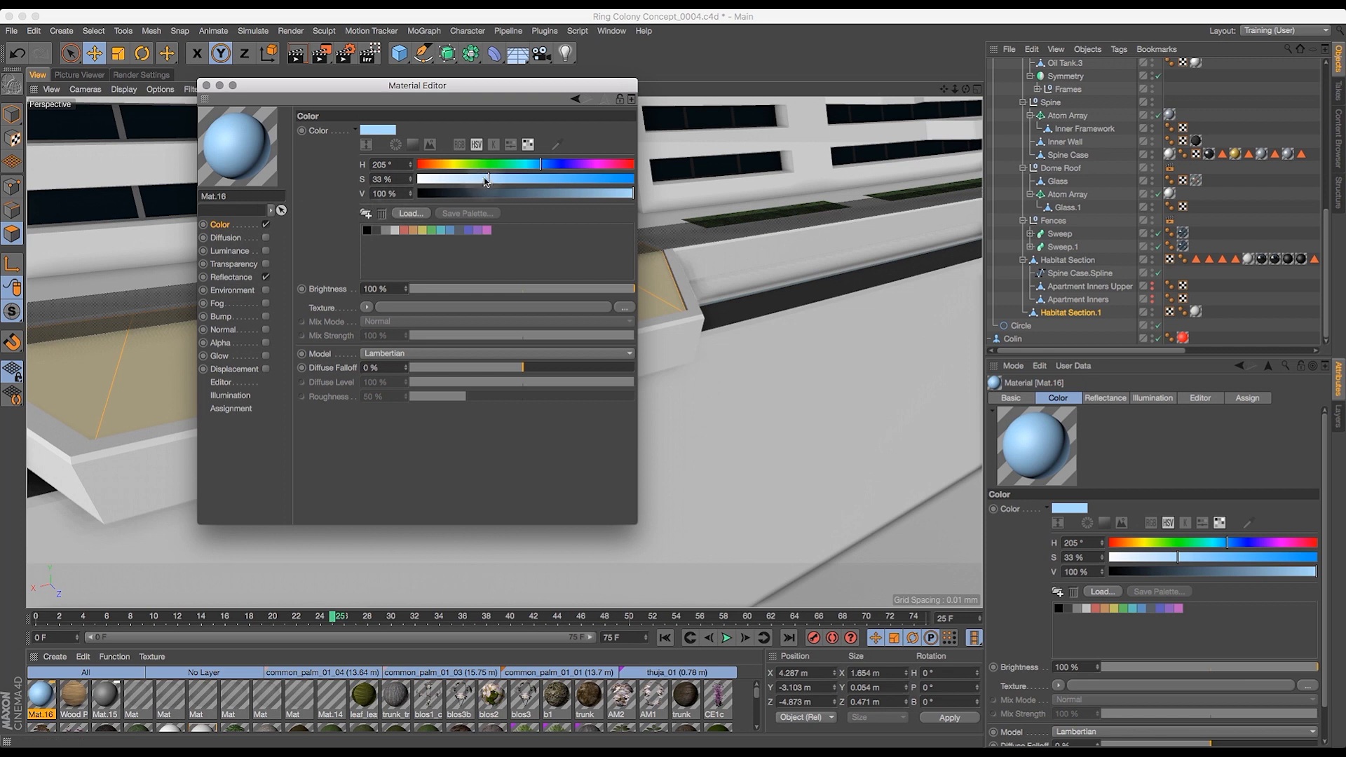
drag(489, 180, 338, 201)
- Disable the material's Color channel and enable Transparency with a light blue colour of hue 208°, saturation 36% and value 100%
click(266, 224)
click(234, 263)
click(265, 264)
click(555, 167)
click(413, 129)
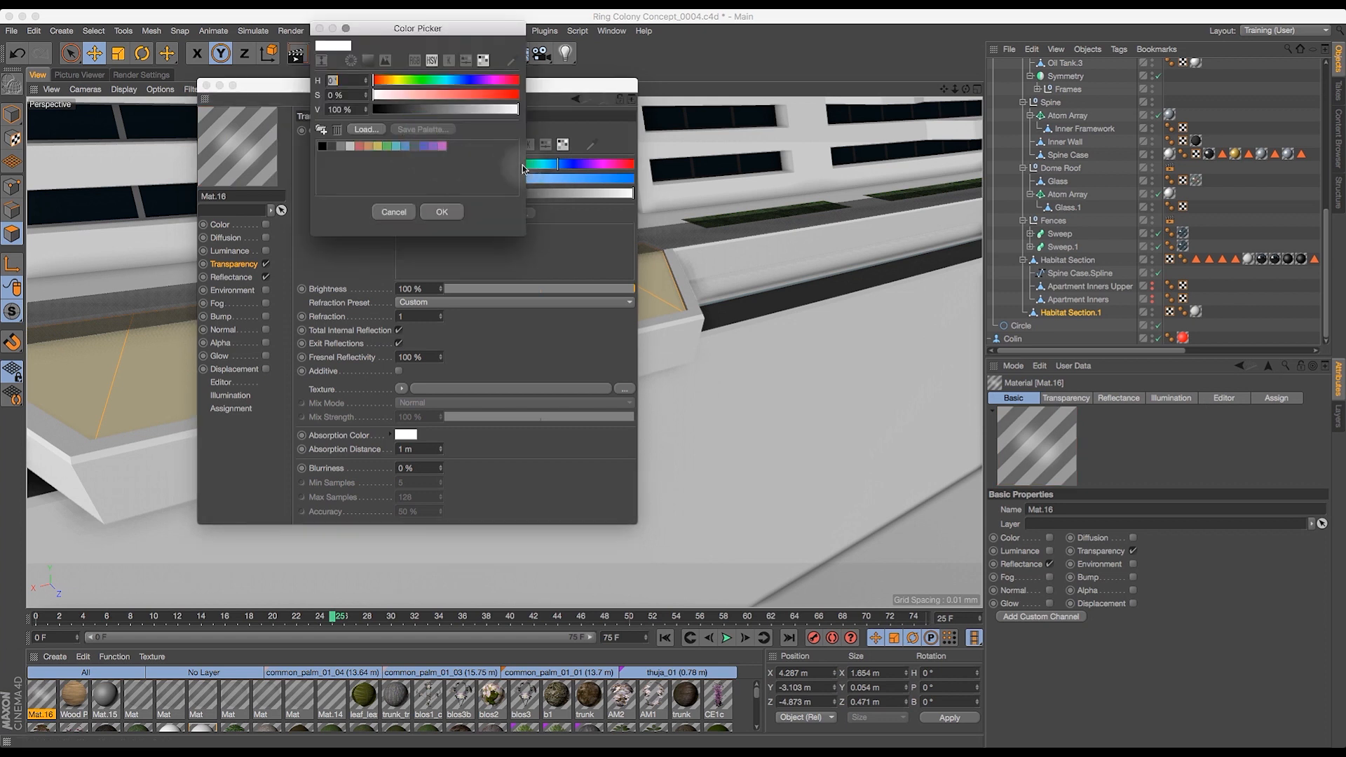
drag(440, 83, 456, 81)
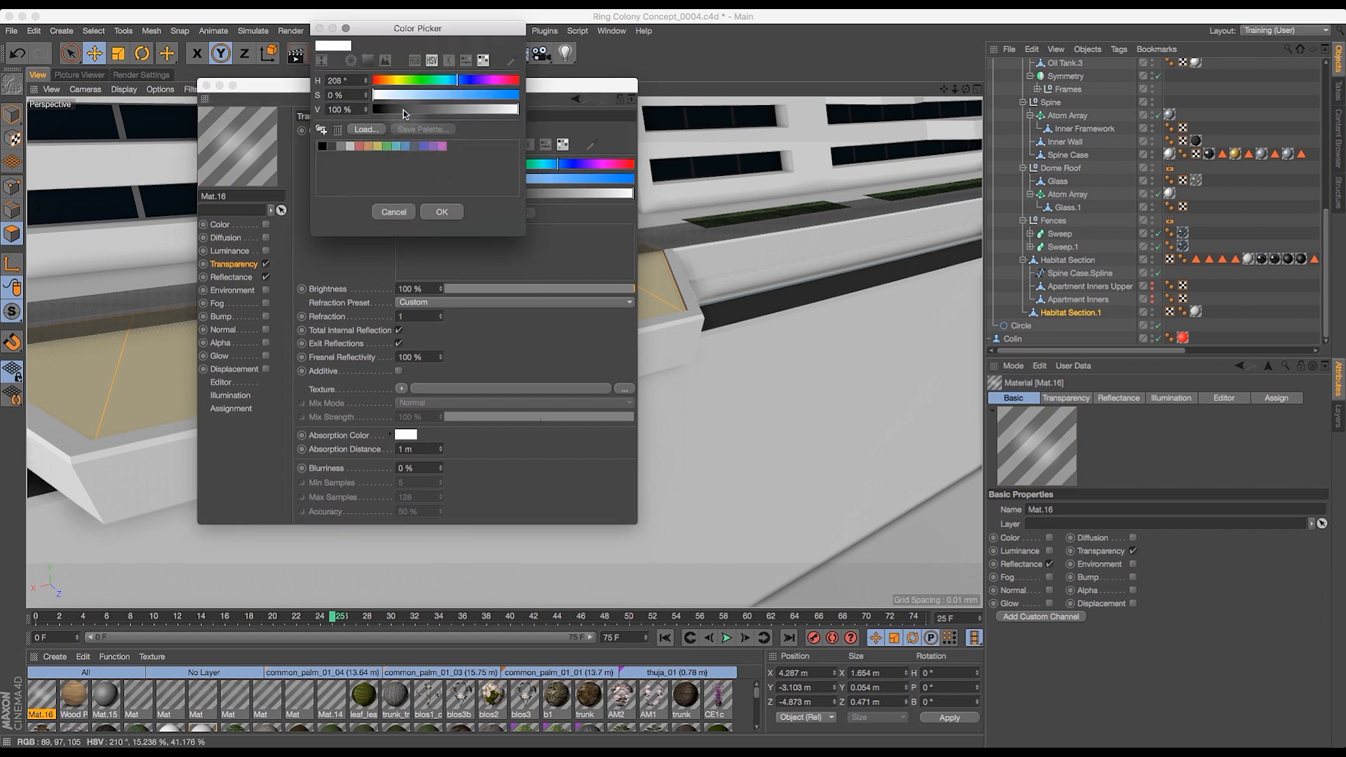
click(442, 211)
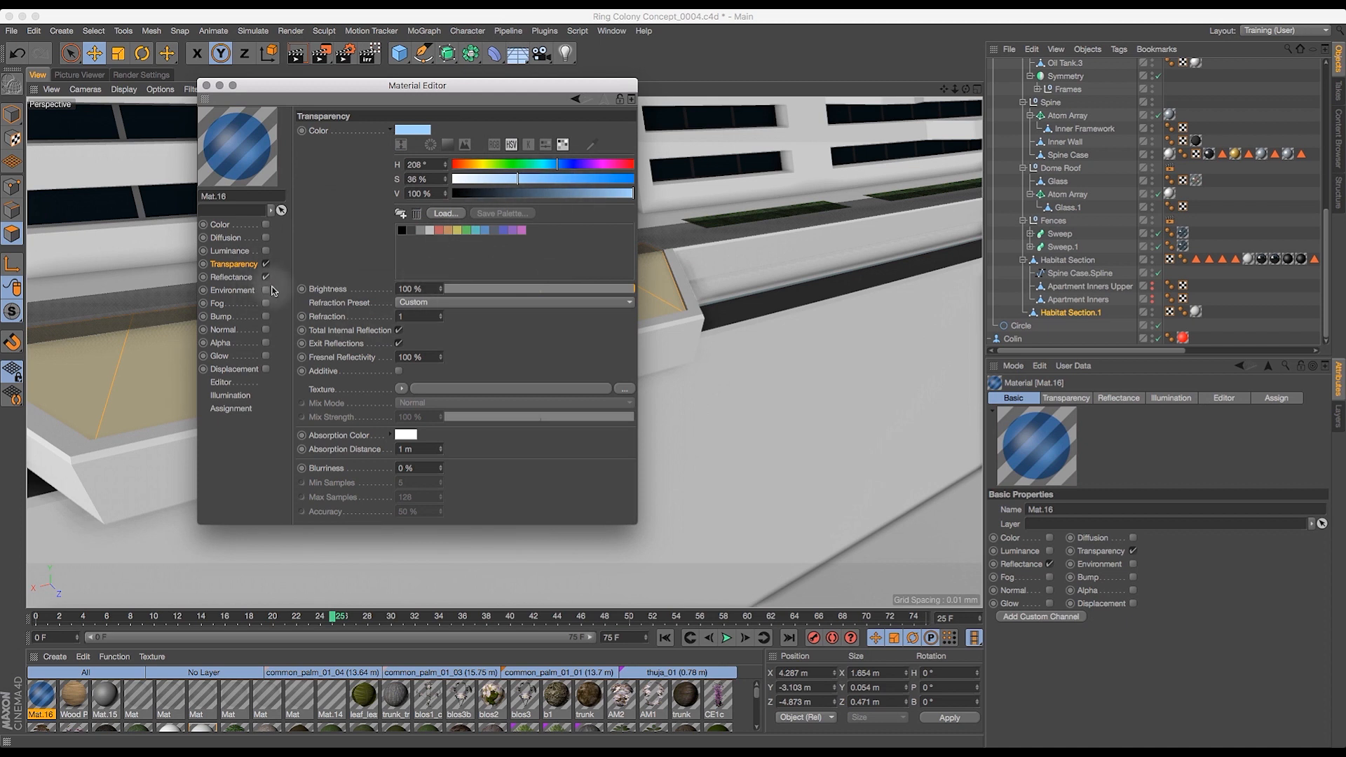
- Enable the material's Bump channel, load a Noise shader as its texture and open the shader's properties
click(232, 316)
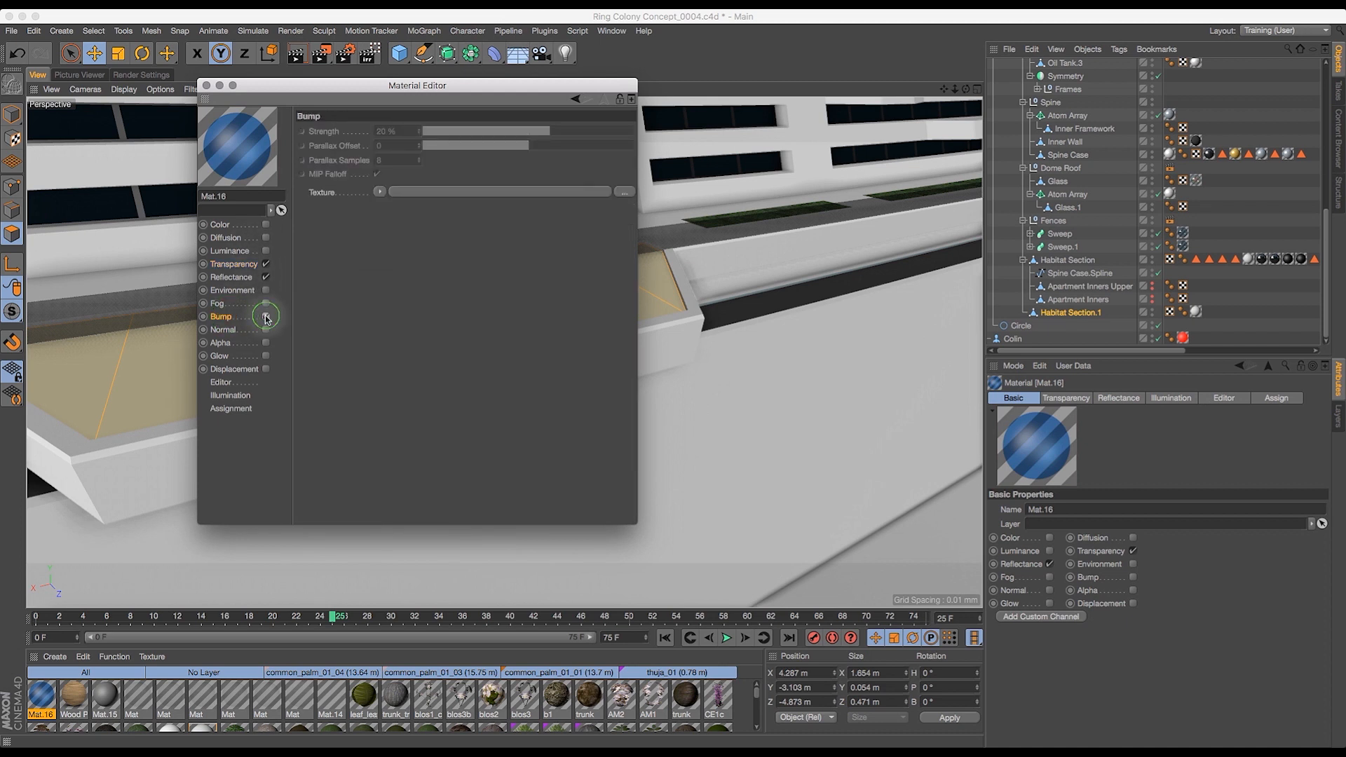
click(266, 317)
click(380, 191)
mouse_move(416, 315)
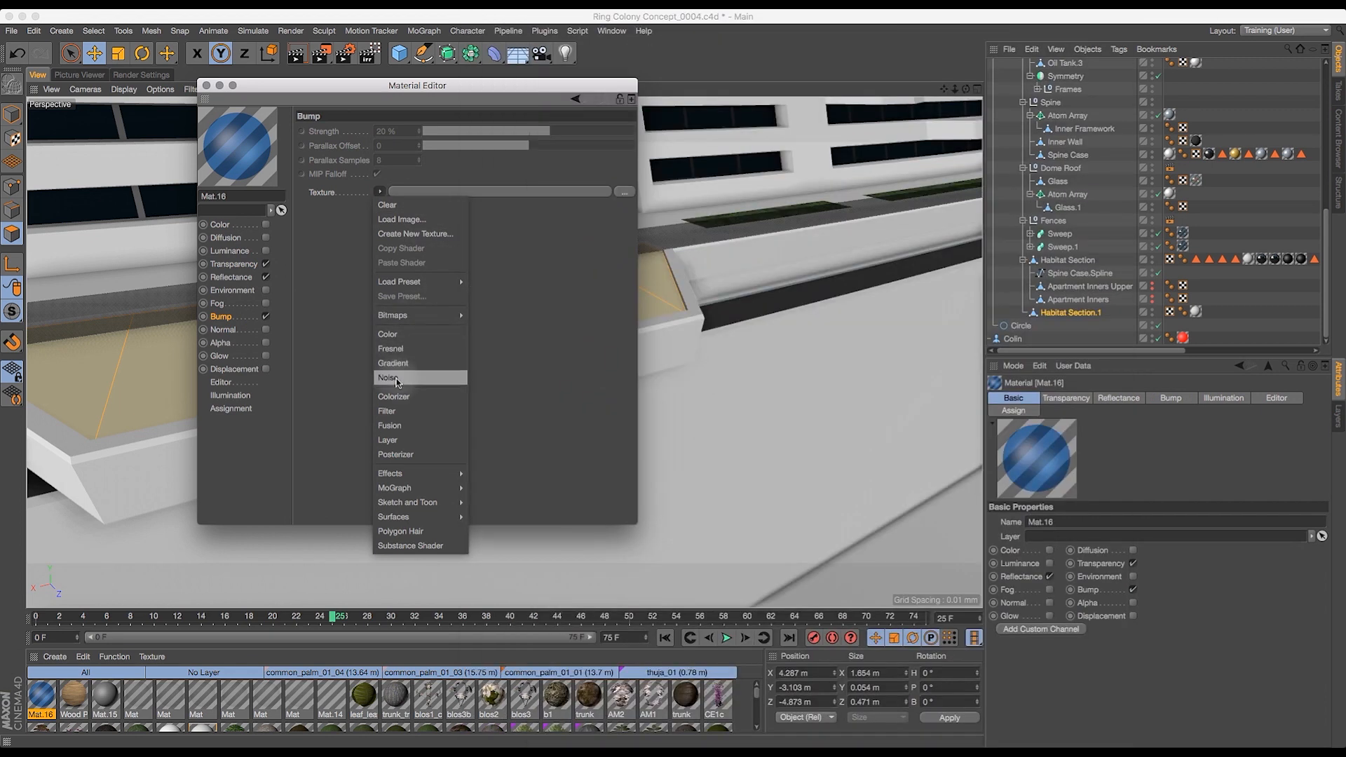
click(388, 377)
click(494, 190)
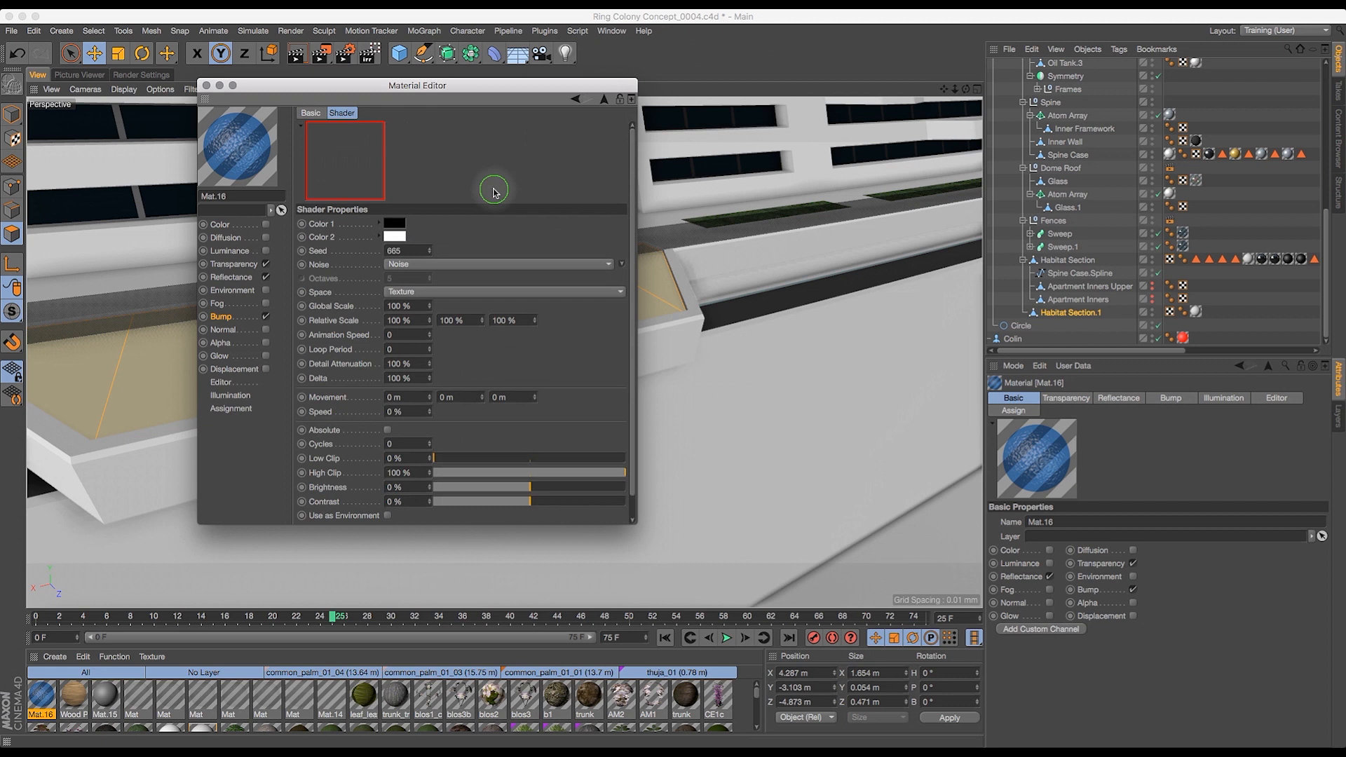
- Set the bump shader's noise type to Naki and its global scale to 10%
click(494, 267)
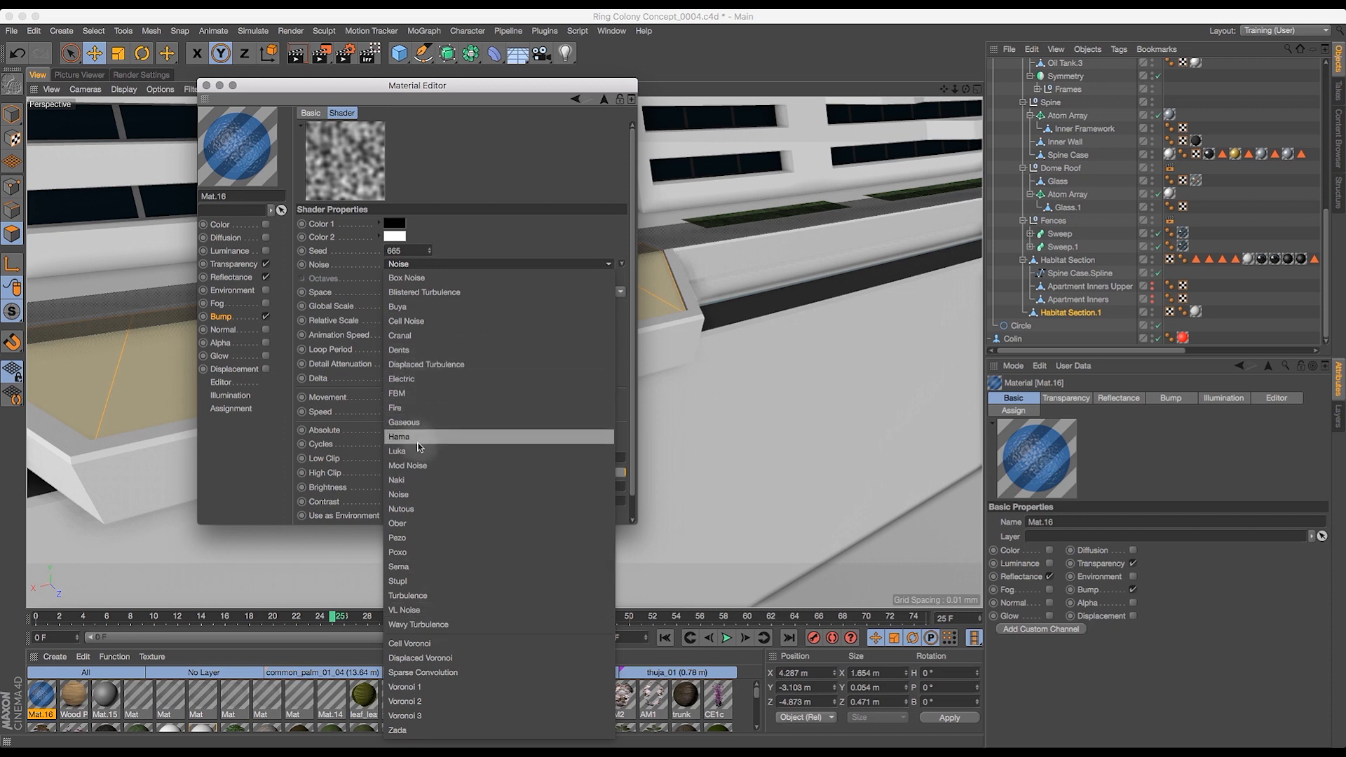
click(410, 483)
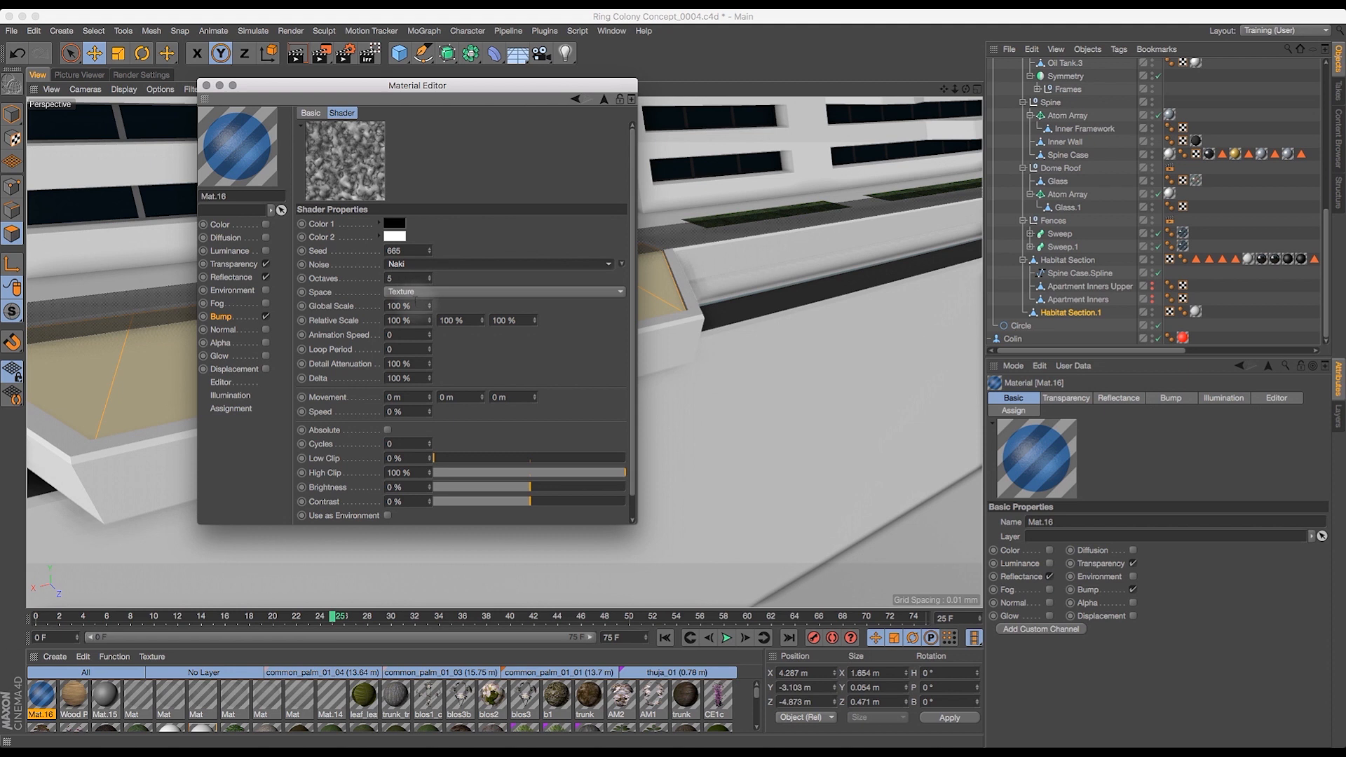
click(415, 306)
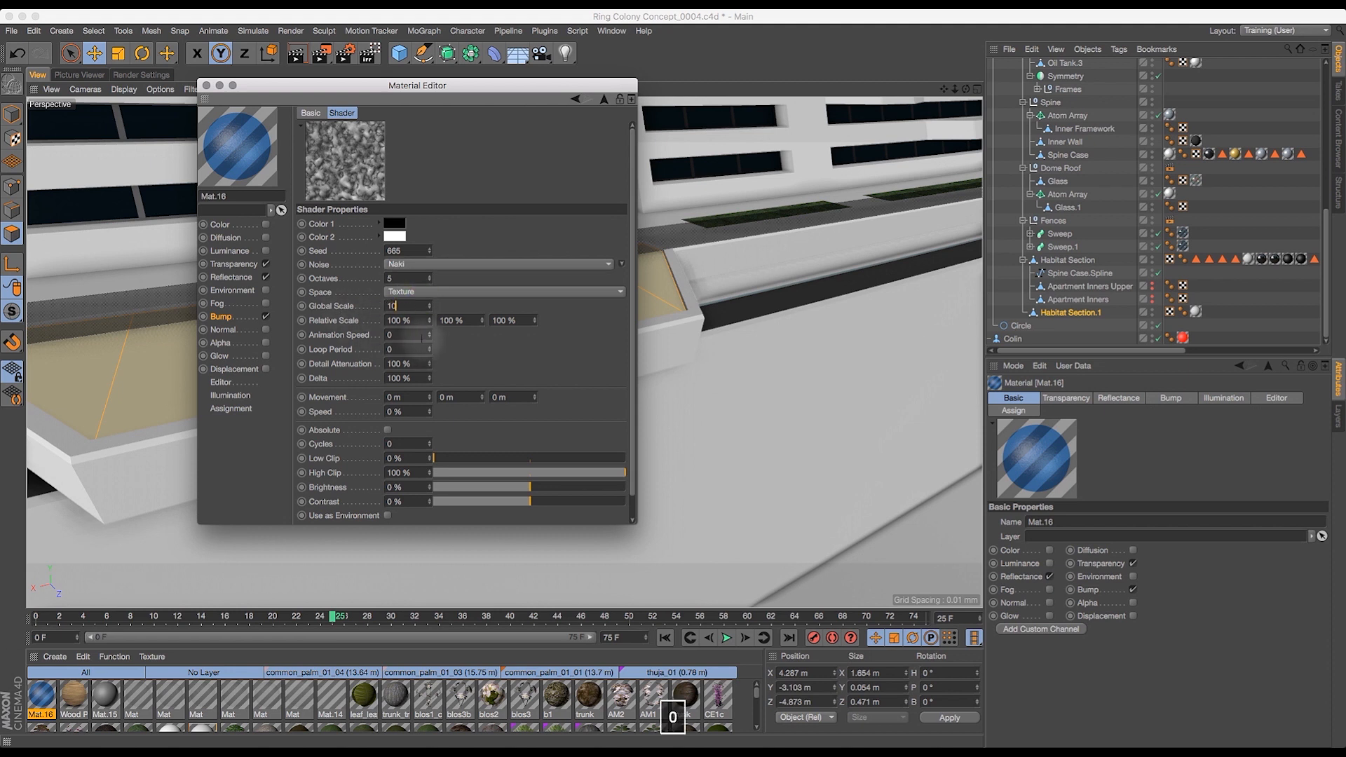
key(Return)
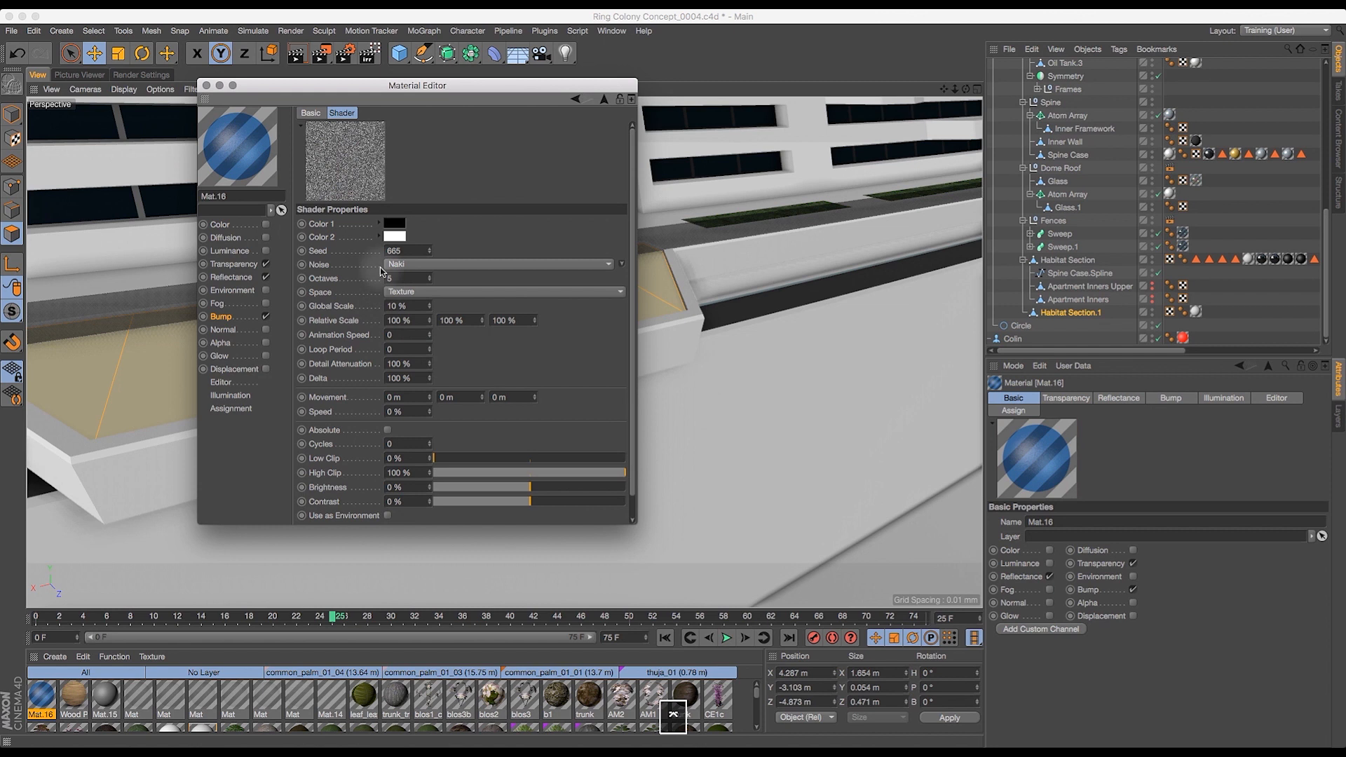
- Set the material's bump strength to 5%
click(233, 321)
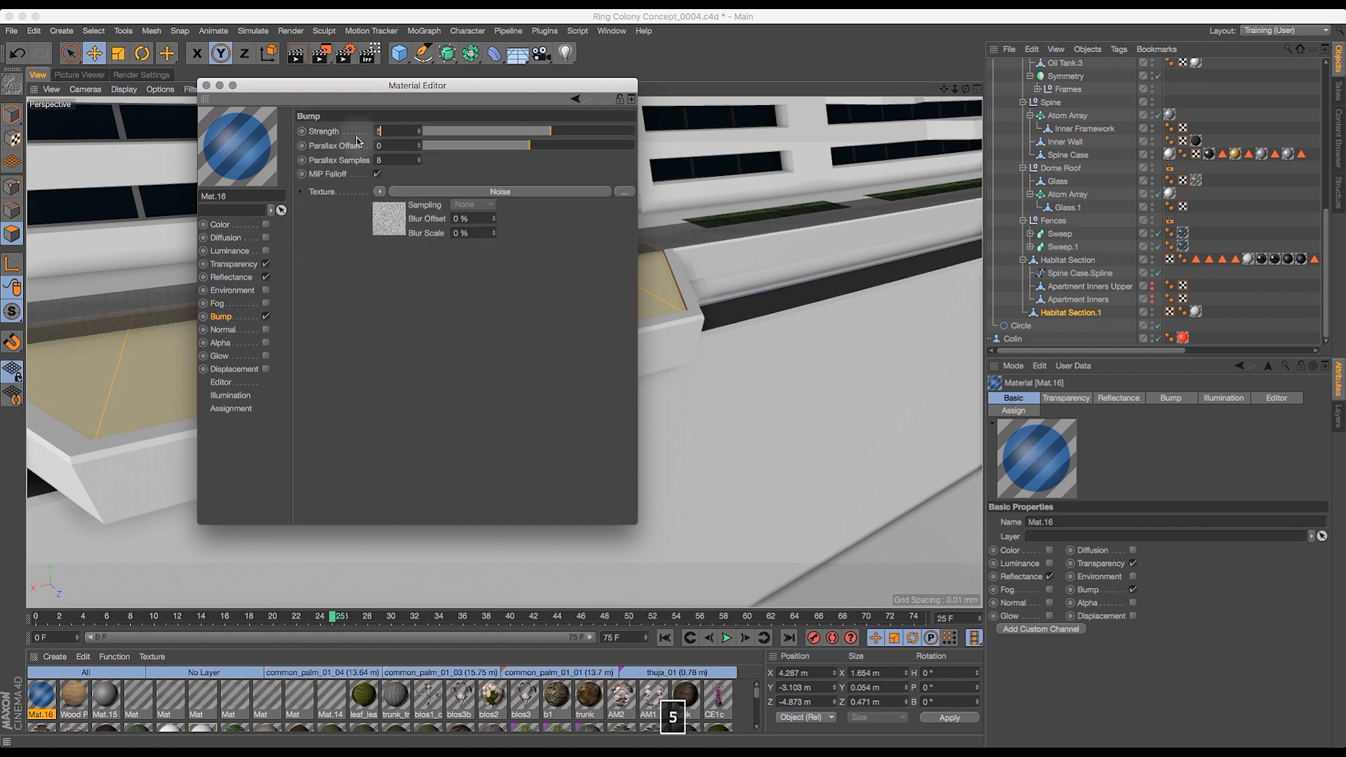
text(5)
key(Return)
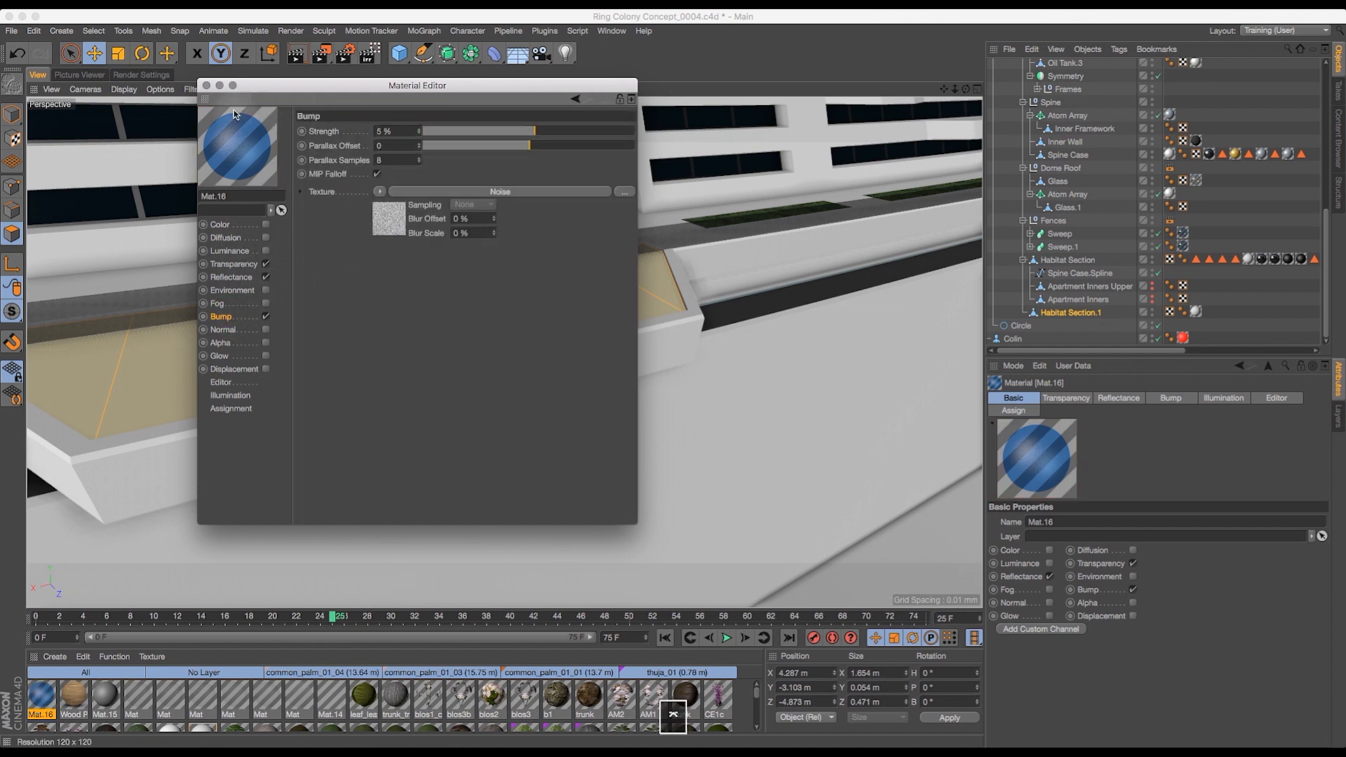
- Set the refraction of the material's transparency to 1.33
click(245, 276)
click(234, 264)
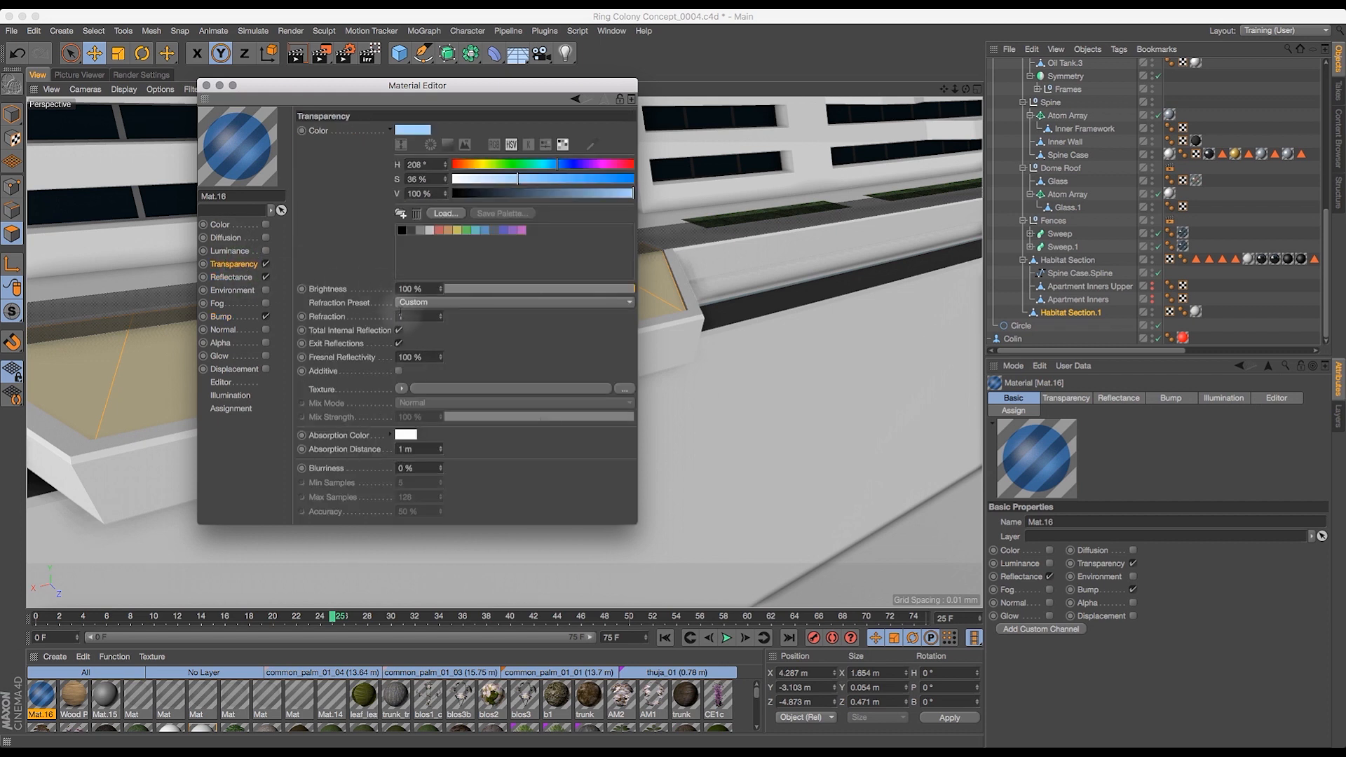
click(409, 316)
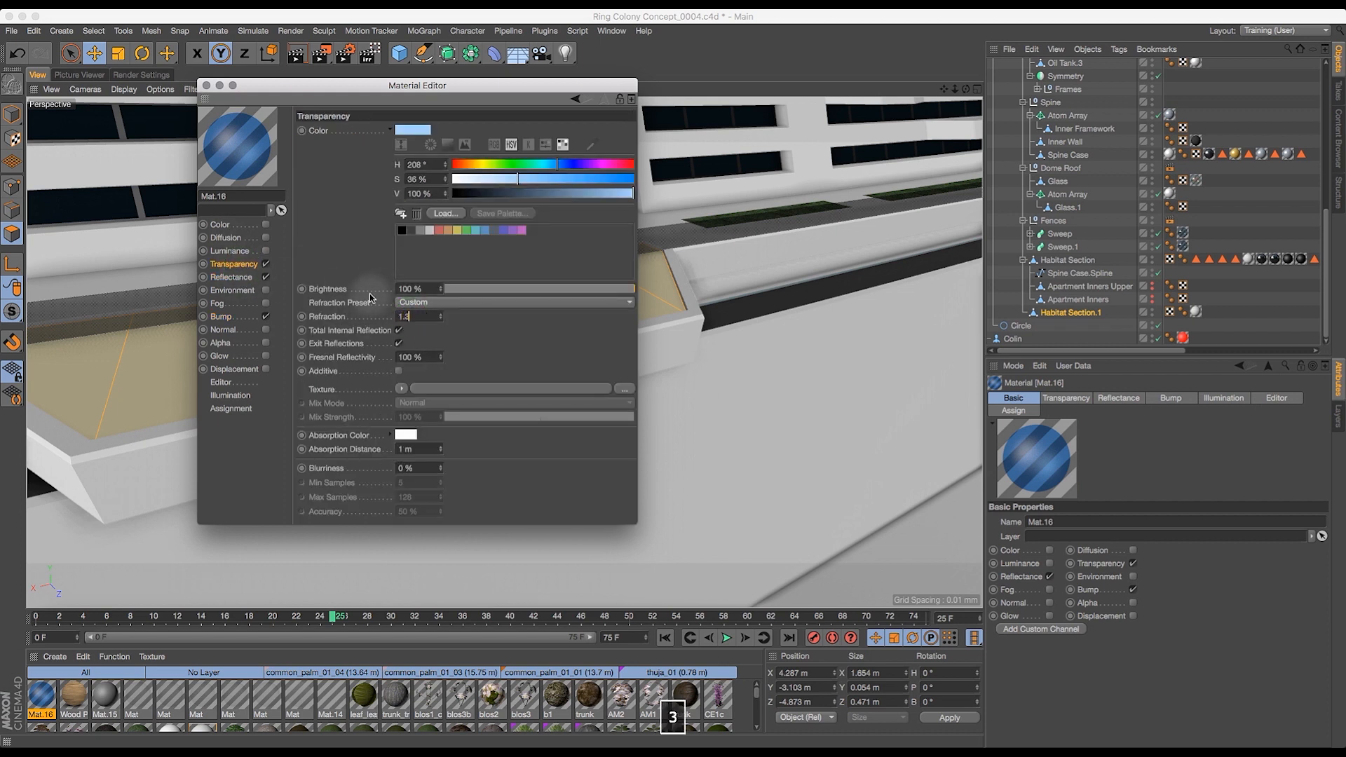
key(Return)
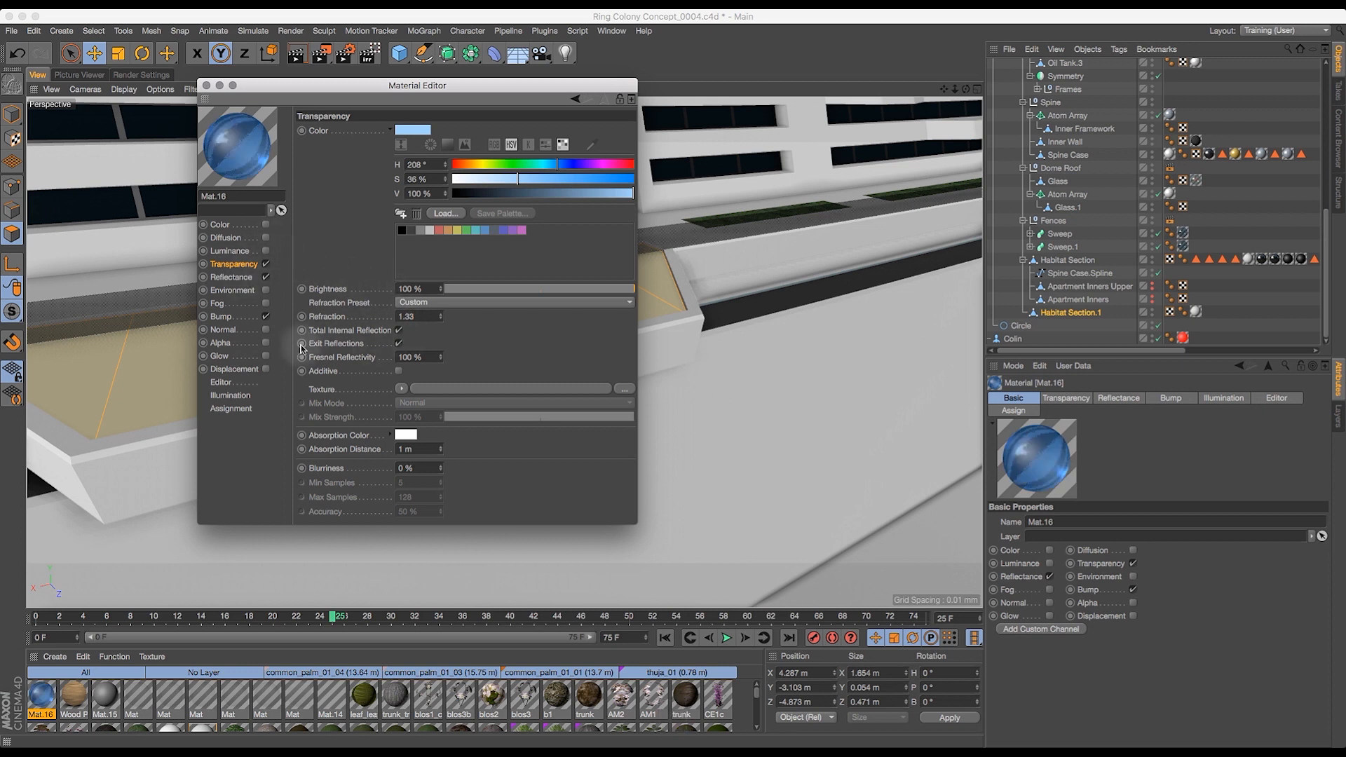
- Apply the blue water material Mat.16 to Habitat Section.1 and delete that object's Mat.2 texture tag
click(206, 85)
drag(43, 694, 98, 675)
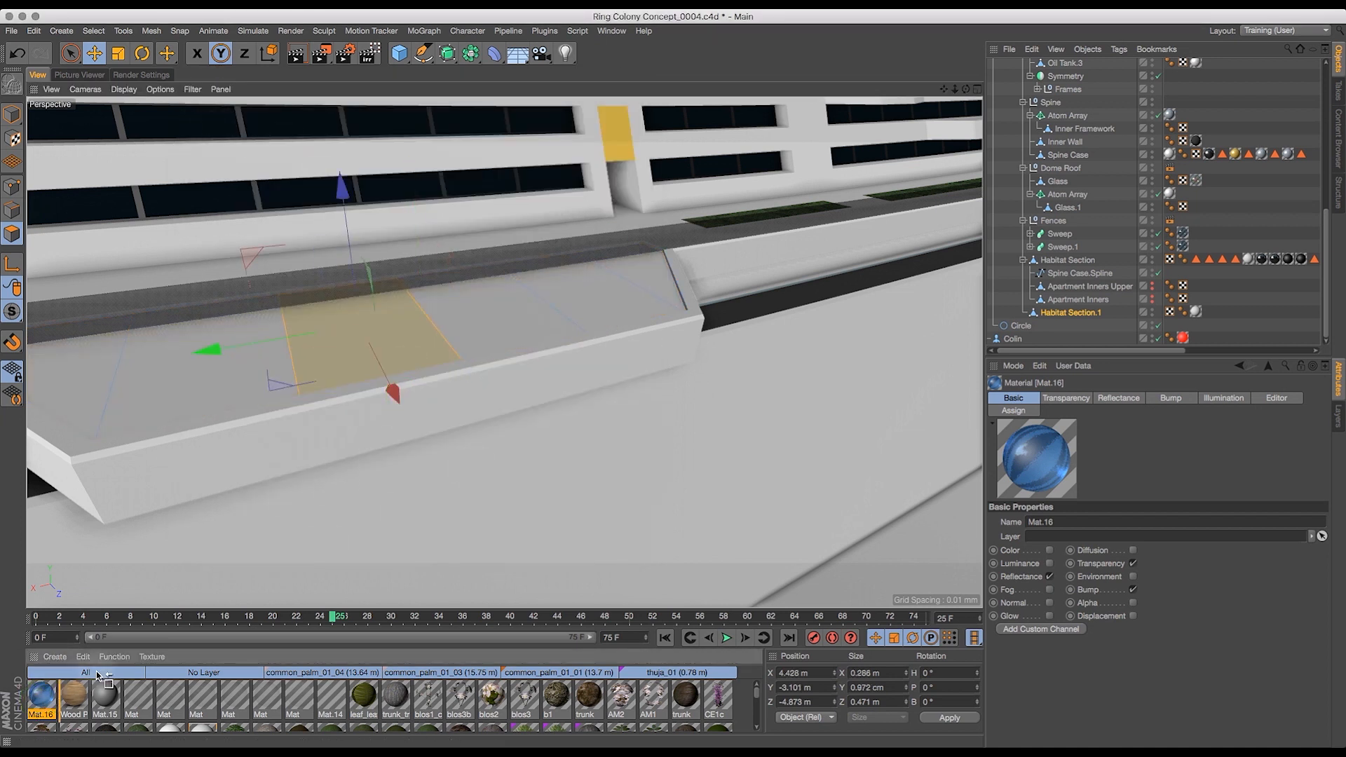
drag(1122, 364, 1067, 313)
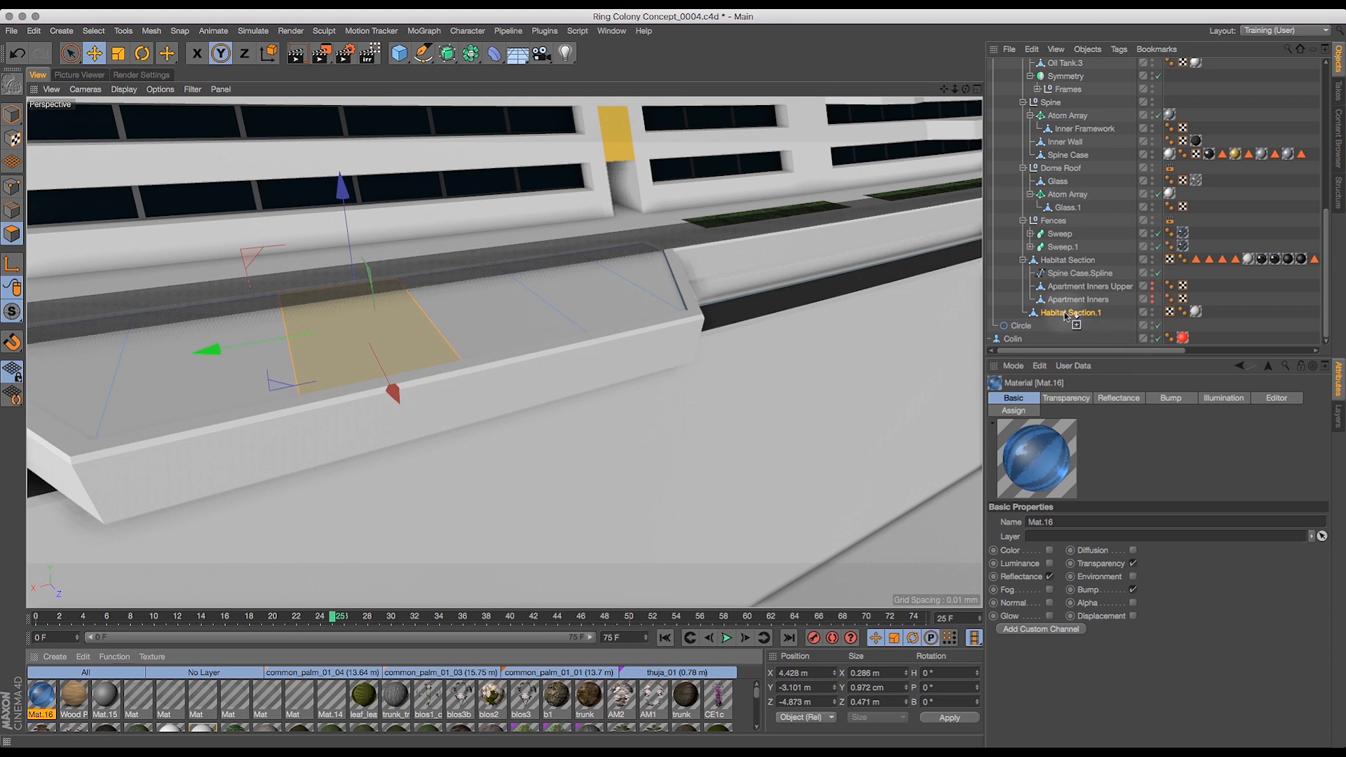
drag(1066, 316, 1067, 313)
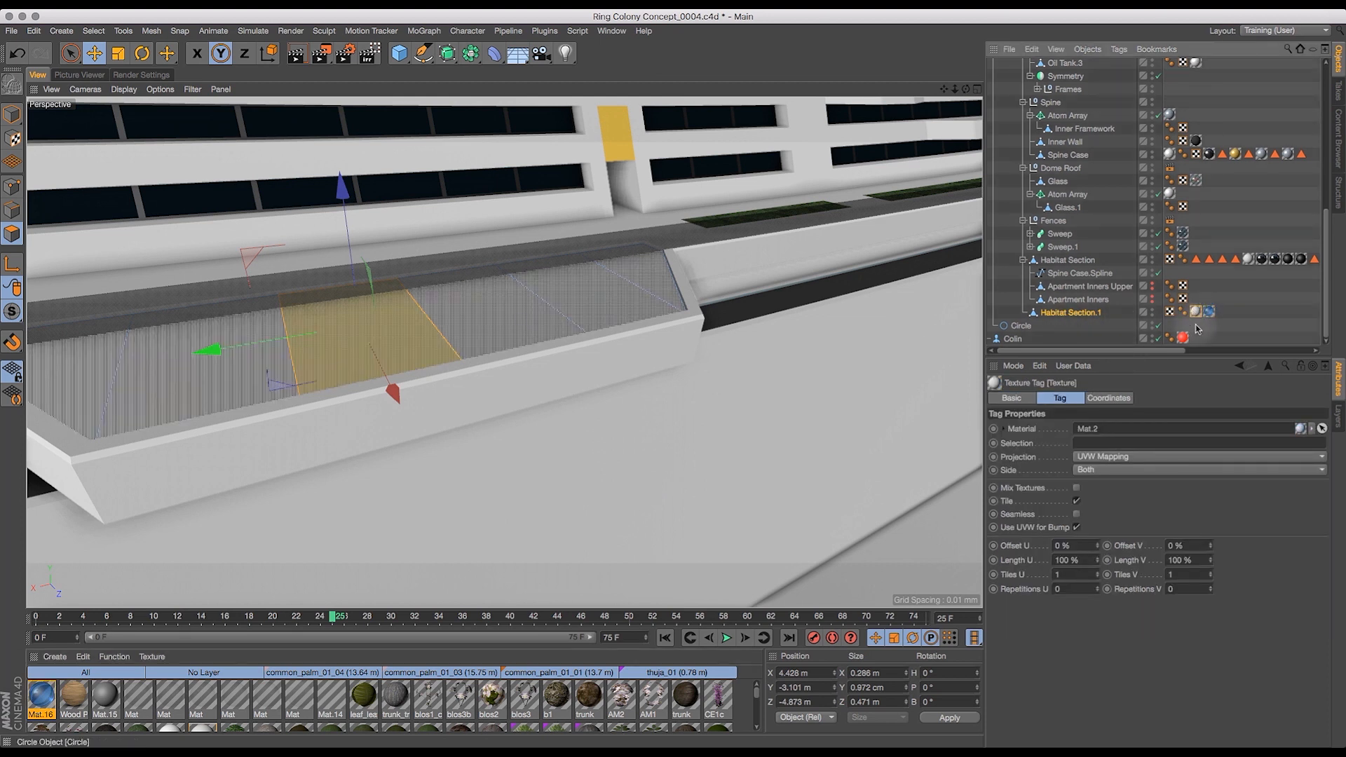
key(Delete)
- Render a viewport preview of the pool to examine the water surface
drag(967, 91, 842, 73)
click(300, 52)
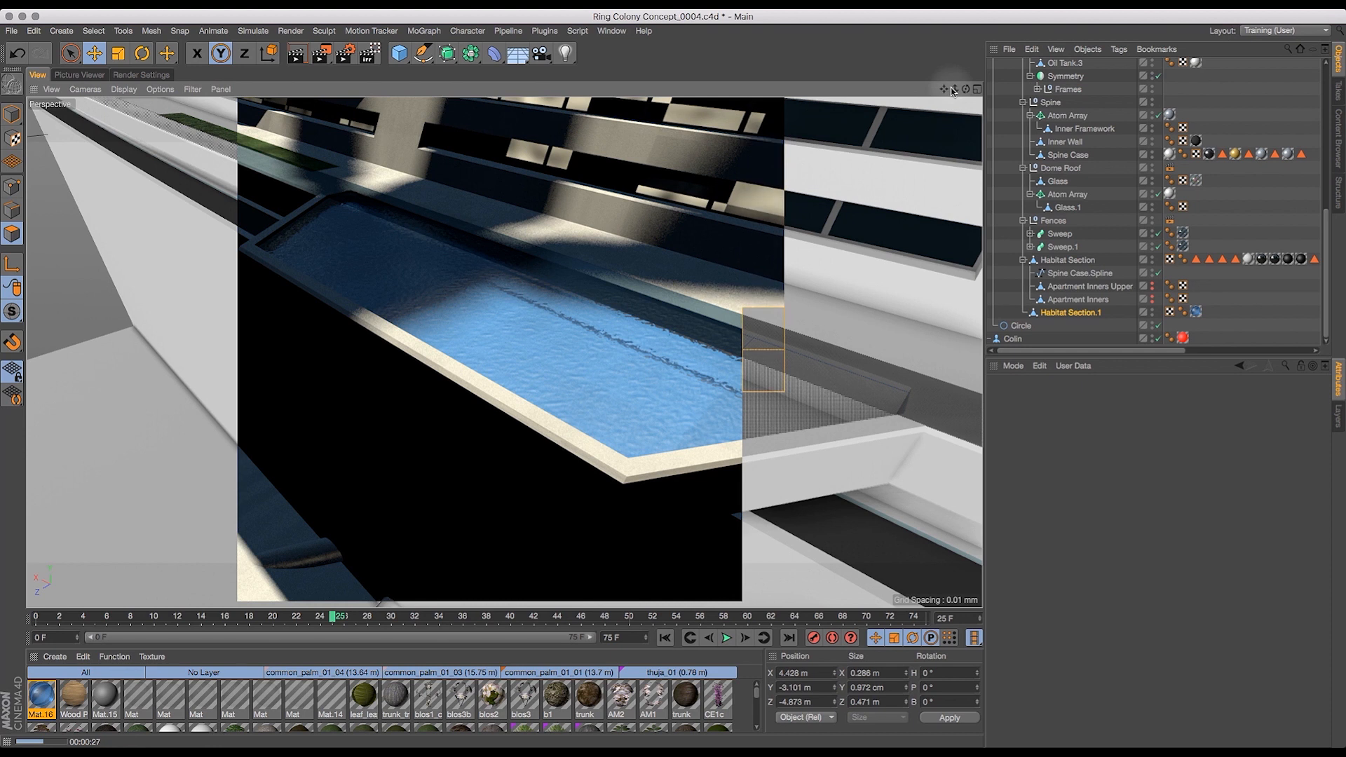
mouse_move(920, 112)
alt+mouse_down()
mouse_move(992, 89)
mouse_move(964, 93)
mouse_move(1080, 106)
mouse_move(1065, 81)
mouse_move(933, 67)
mouse_move(1062, 105)
mouse_move(957, 89)
mouse_move(803, 125)
alt+mouse_up()
- Select the Habitat Section object and activate Live Selection to pick its facade polygons
drag(970, 92, 936, 94)
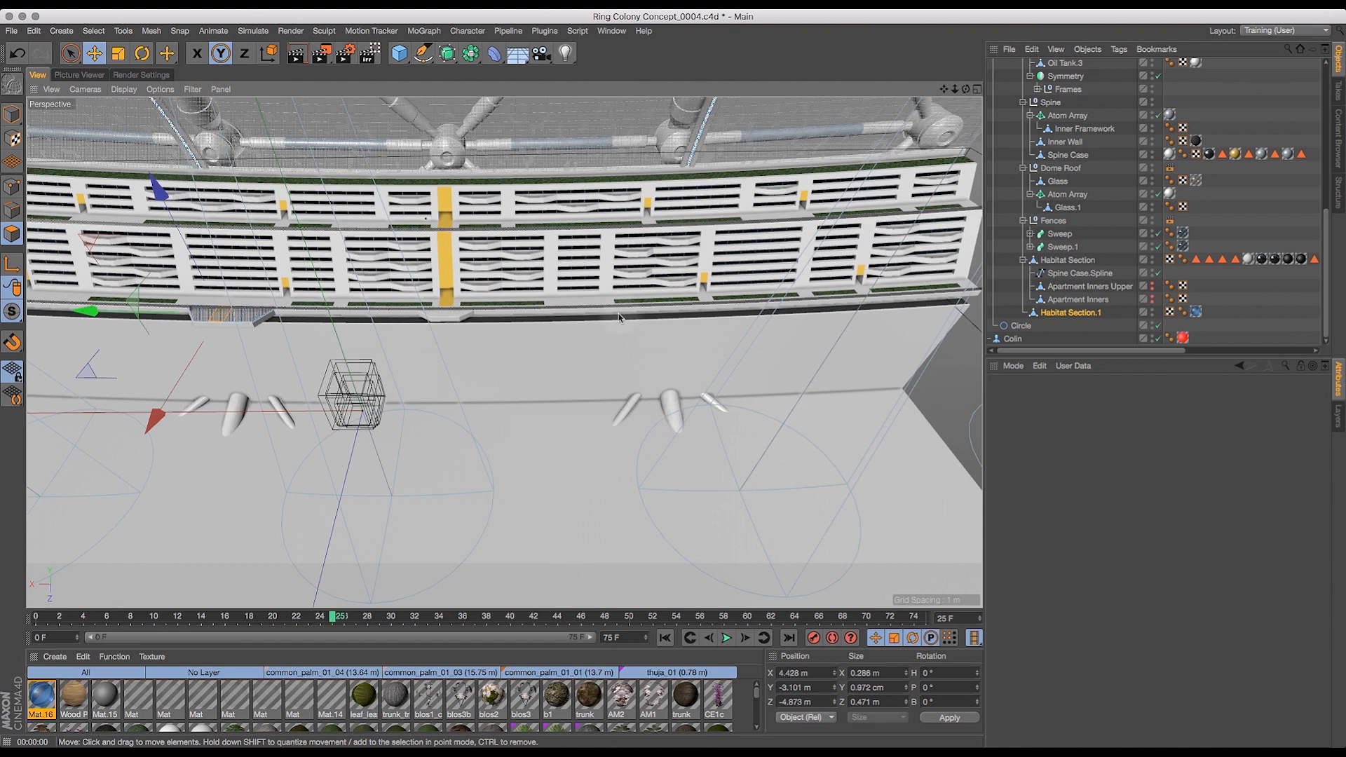
drag(966, 90, 881, 69)
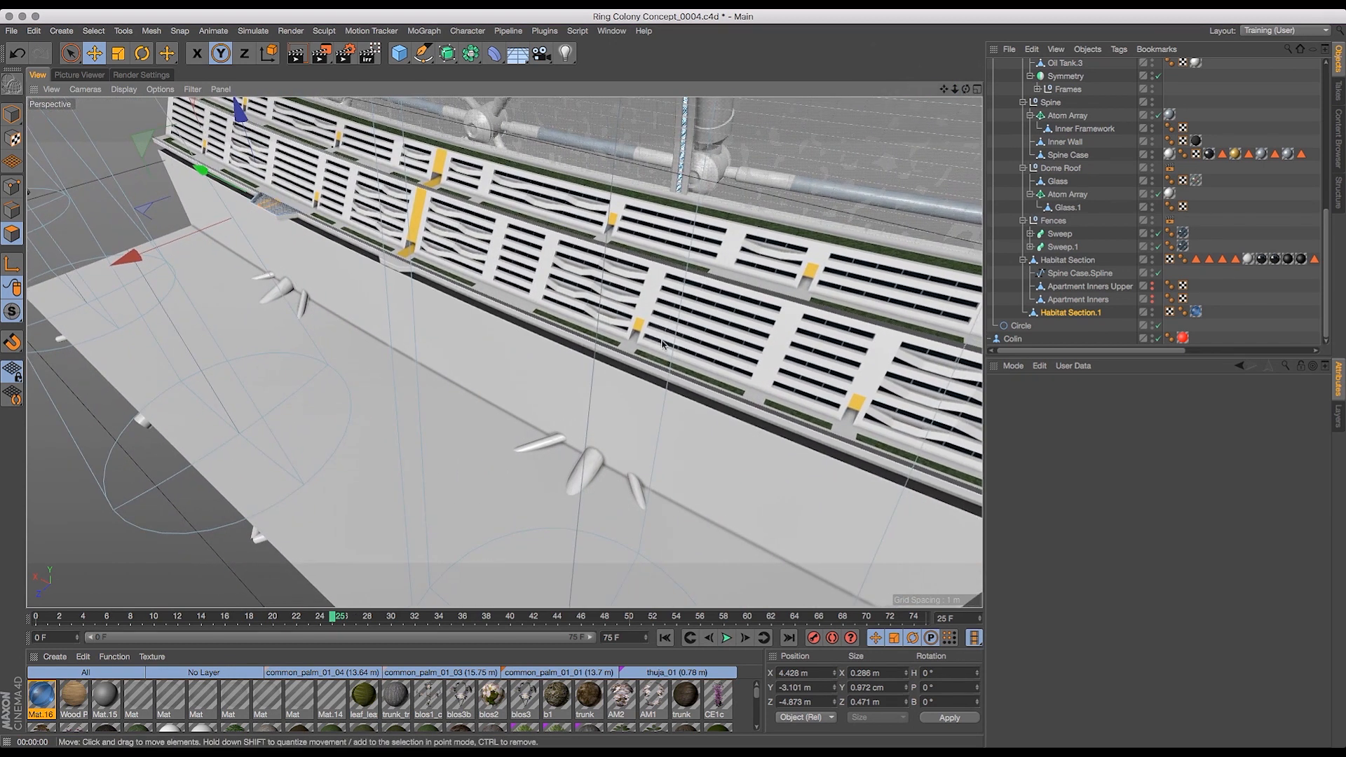
mouse_move(955, 89)
mouse_down()
mouse_move(981, 90)
mouse_move(923, 59)
mouse_move(951, 93)
mouse_up()
click(776, 198)
click(70, 47)
click(126, 67)
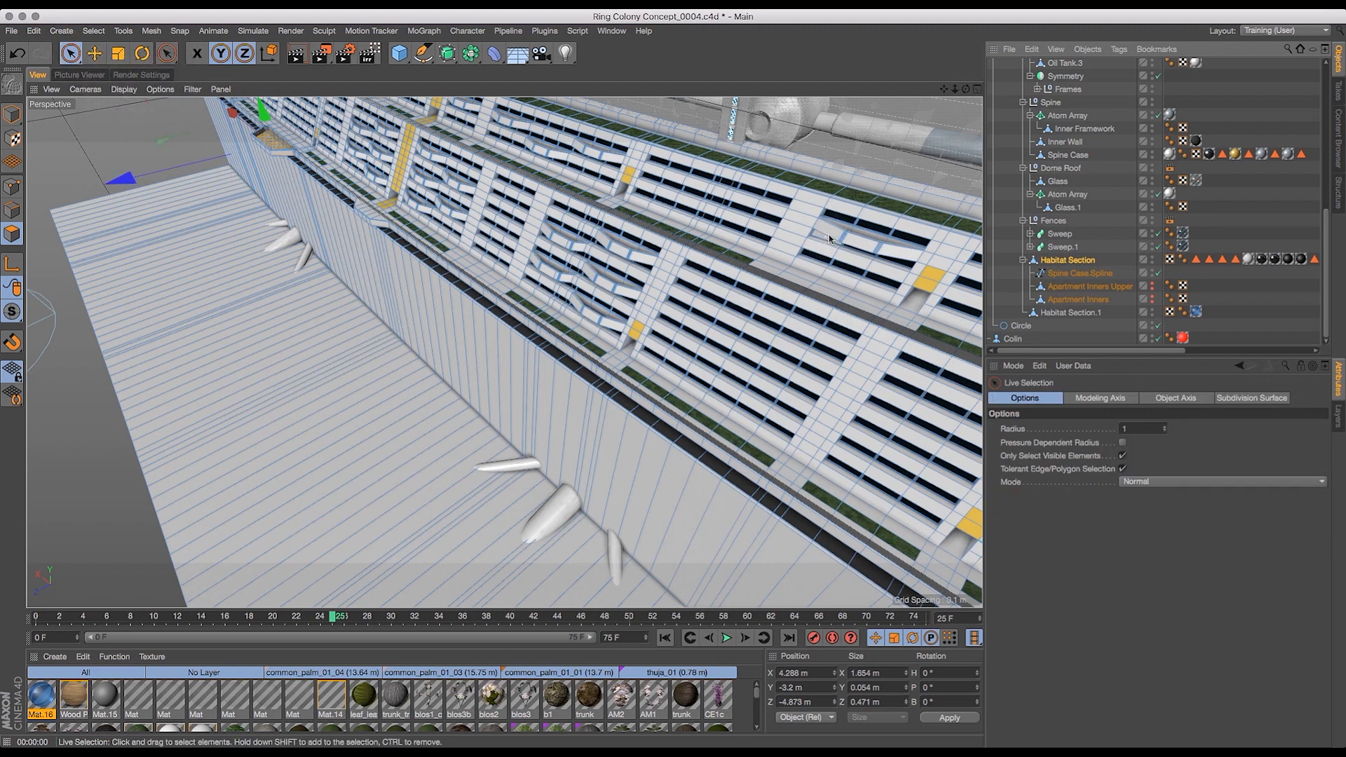
- Select the strip of facade polygons just below the walkway edge, above the row of windows
drag(966, 90, 731, 202)
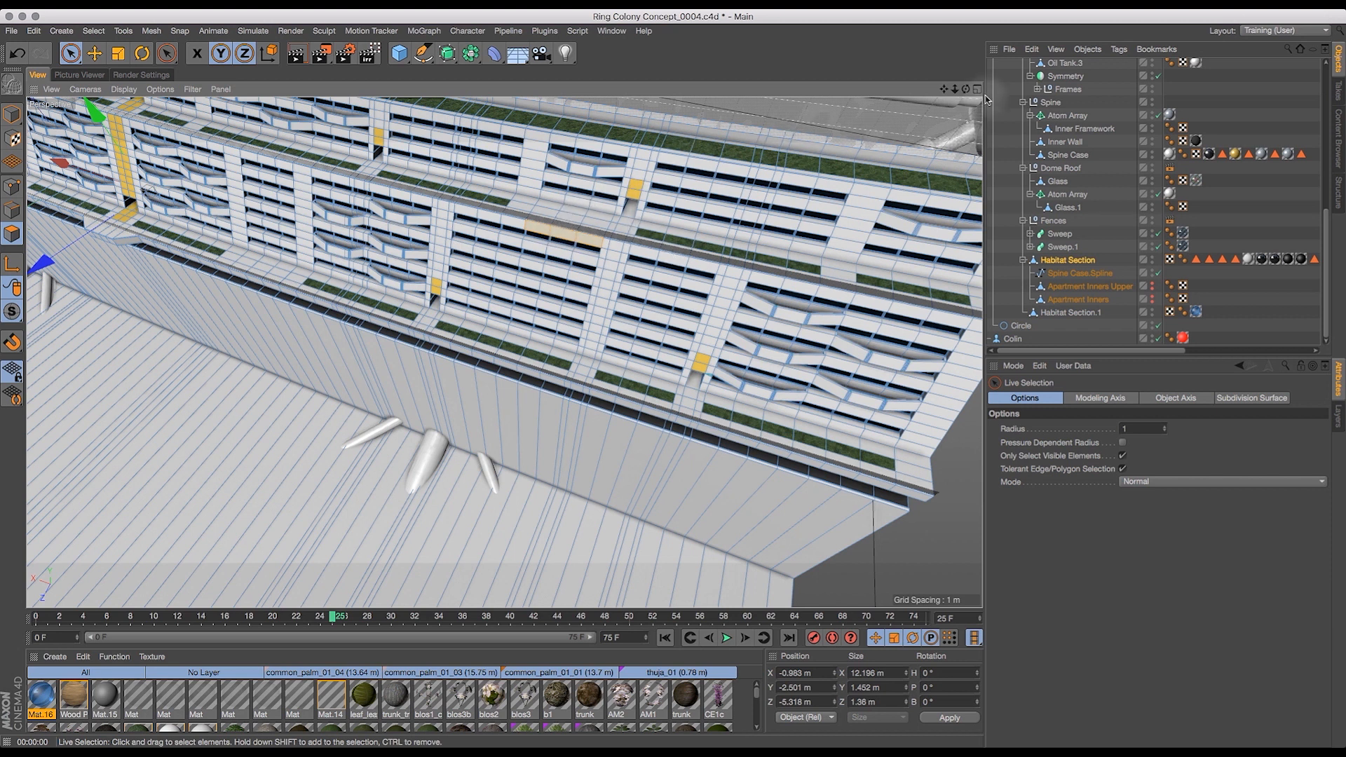
drag(966, 89, 912, 84)
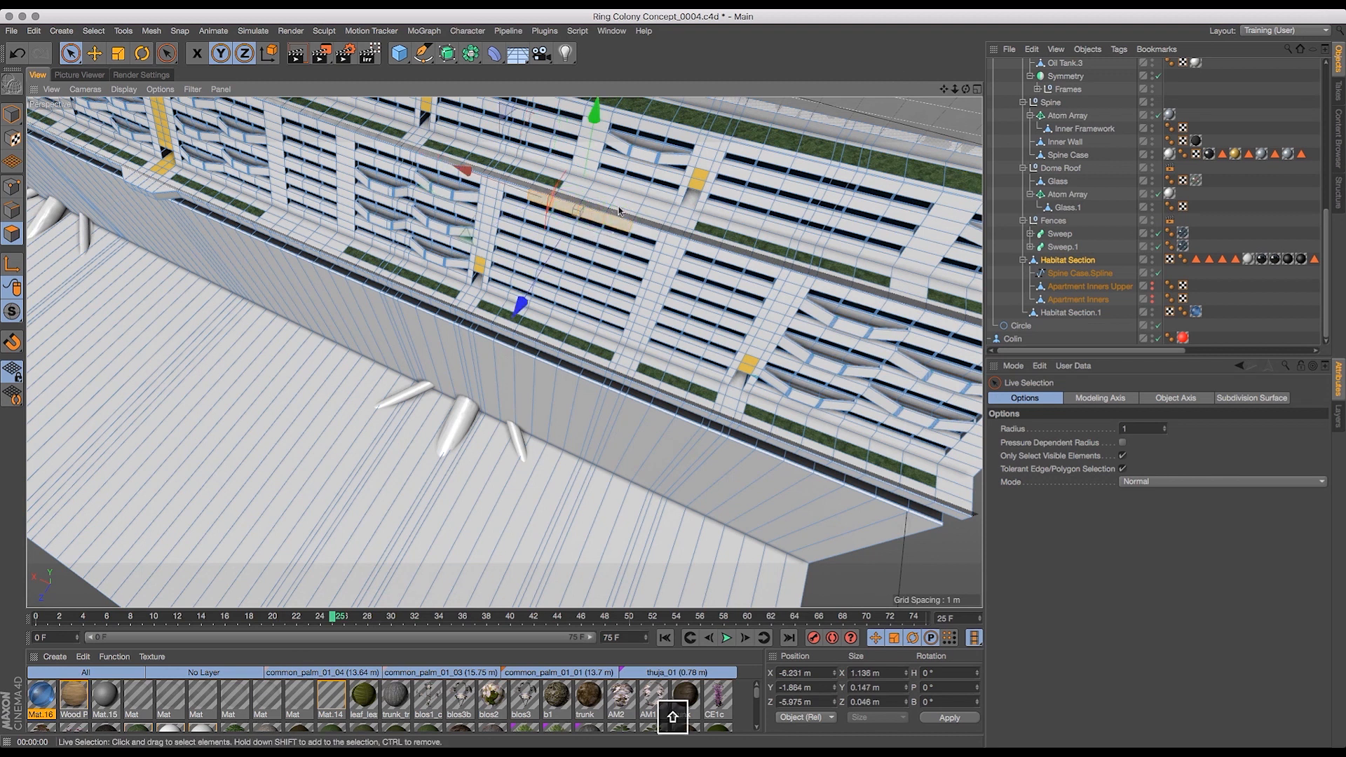
drag(956, 90, 907, 171)
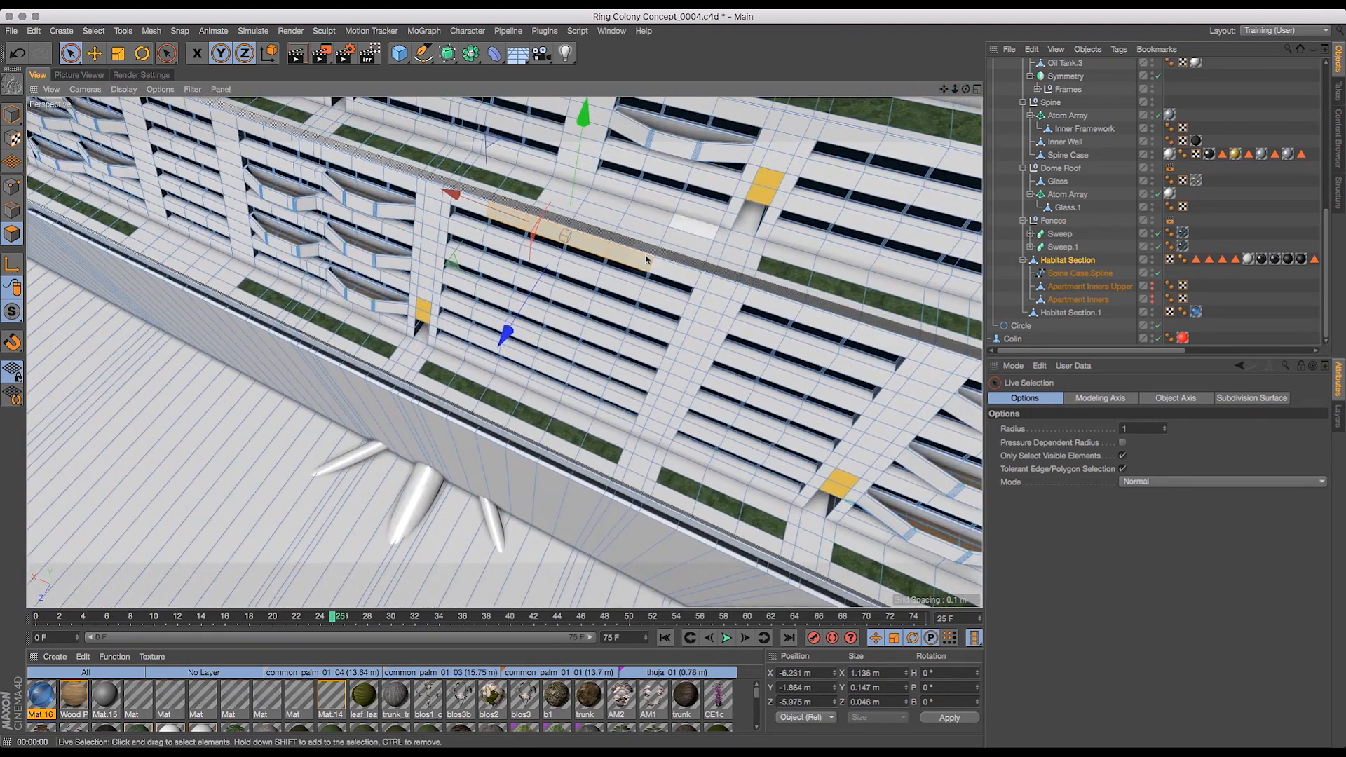
drag(954, 89, 701, 292)
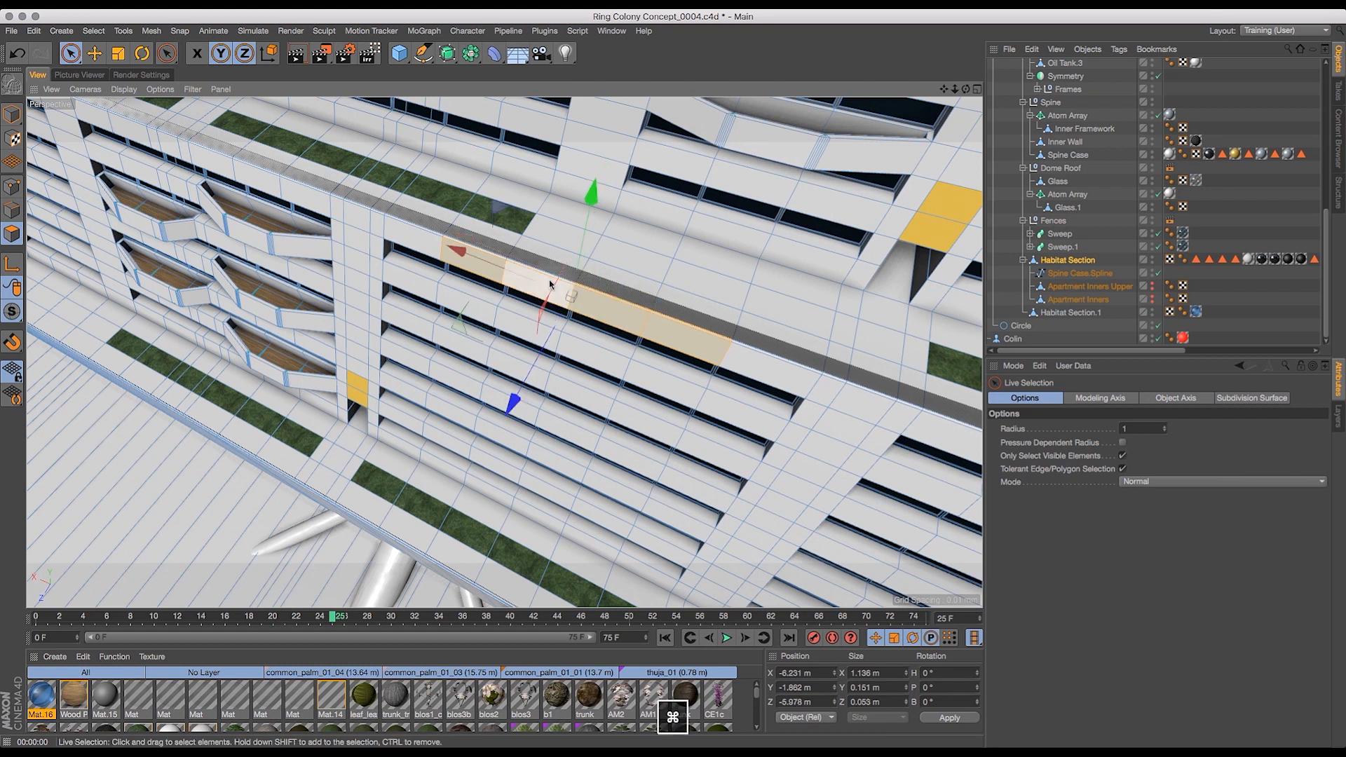
shift+click(504, 280)
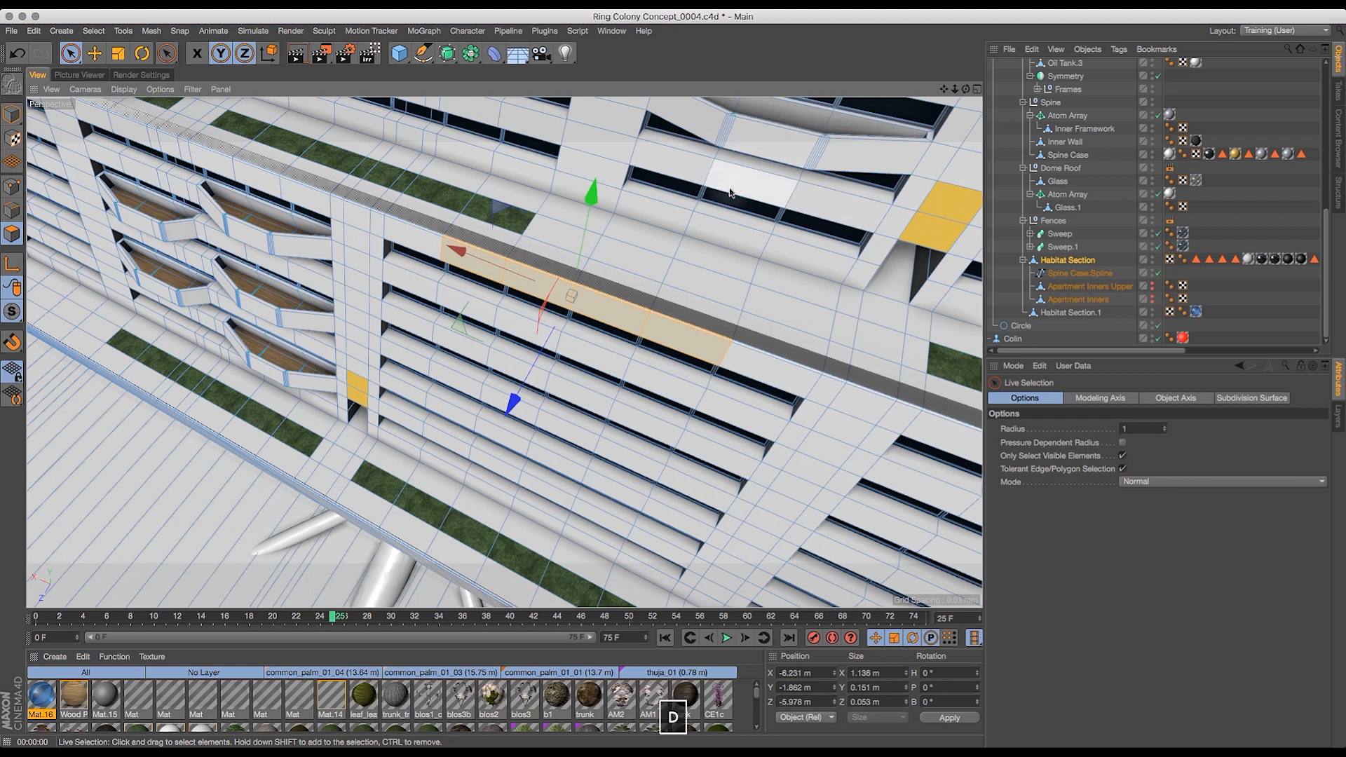
- Extrude the selected strip outward along Z to -5.578 m, forming a platform projecting from the facade
key(d)
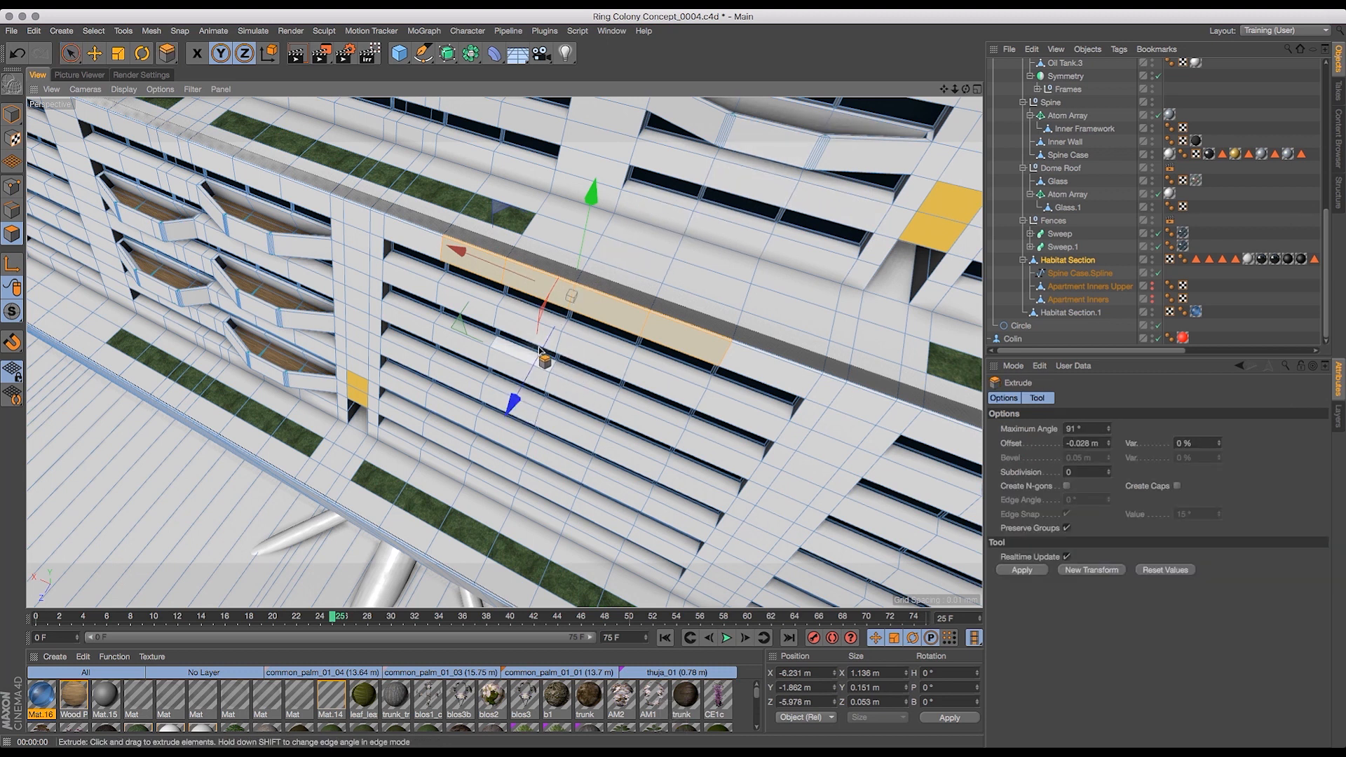
key(e)
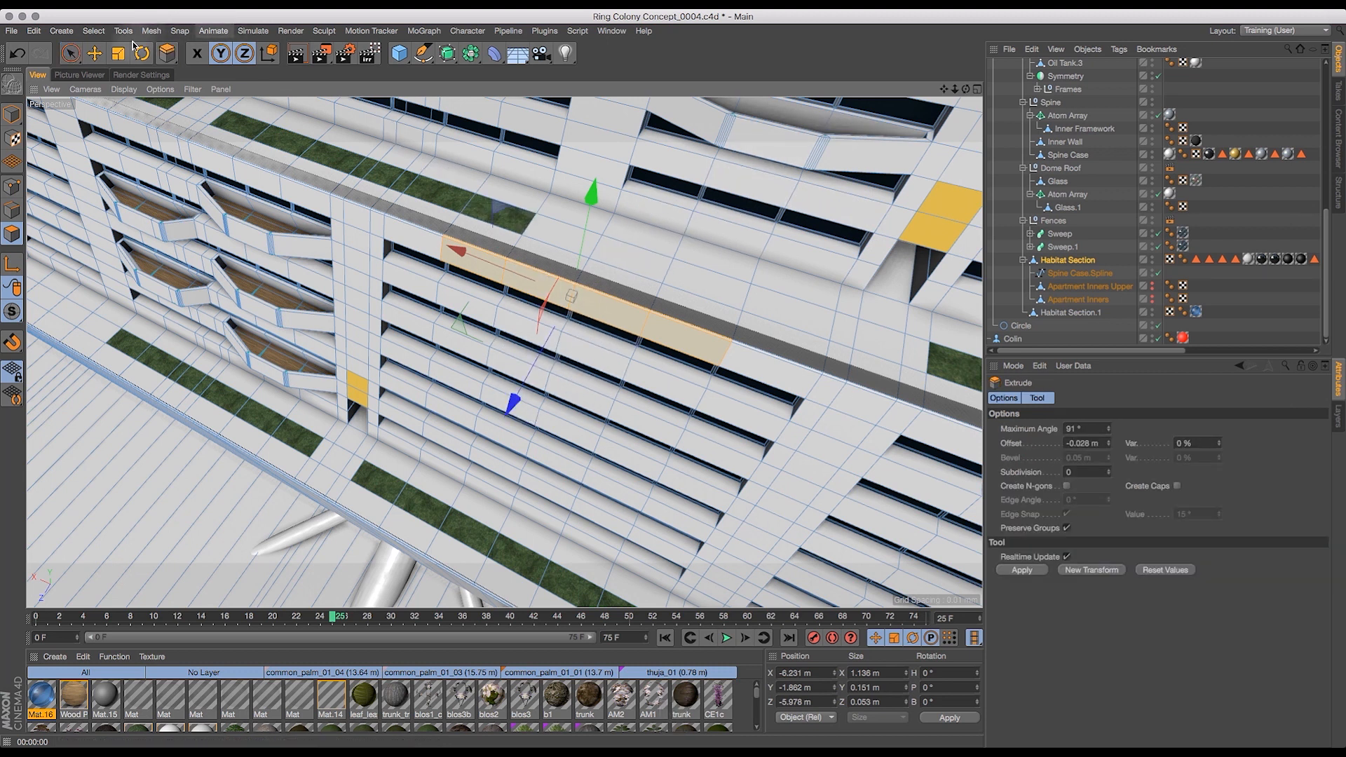
drag(515, 404, 484, 487)
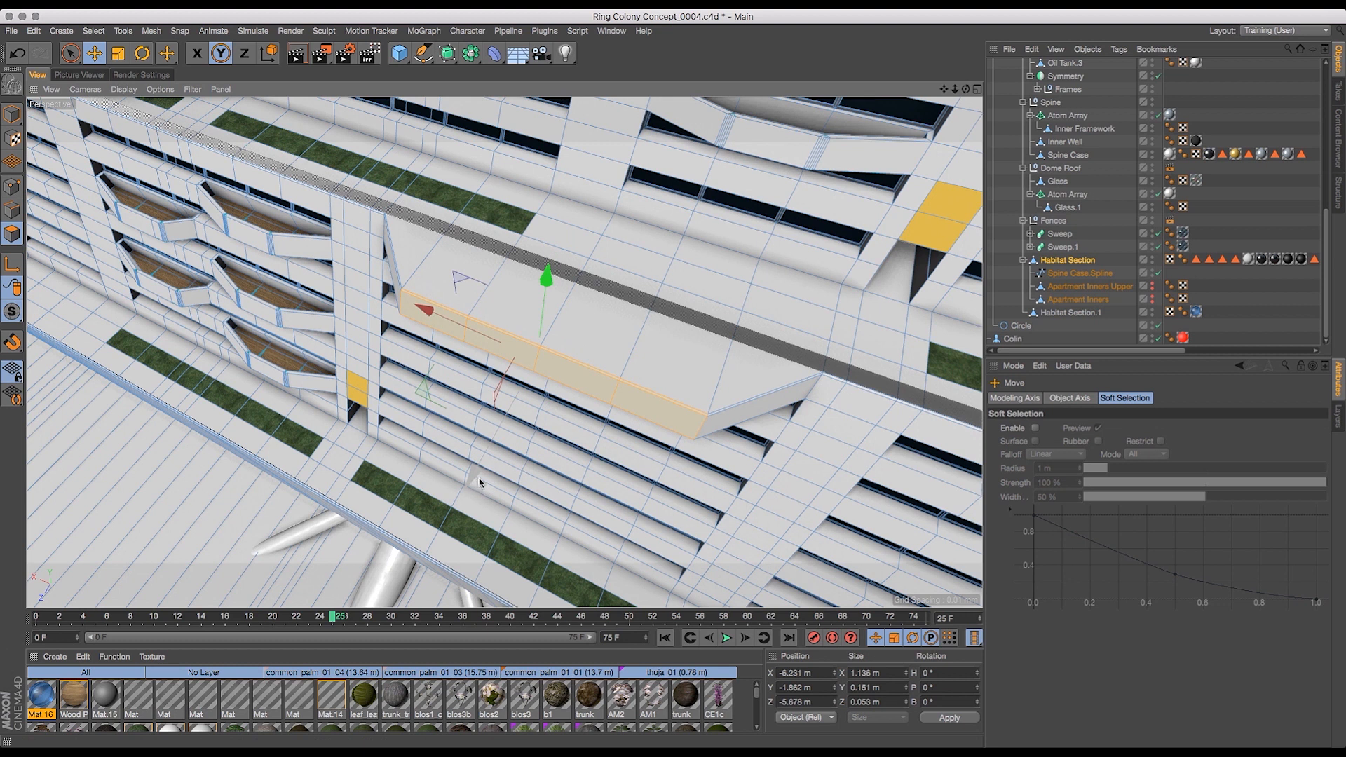
key(super+z)
drag(512, 405, 468, 497)
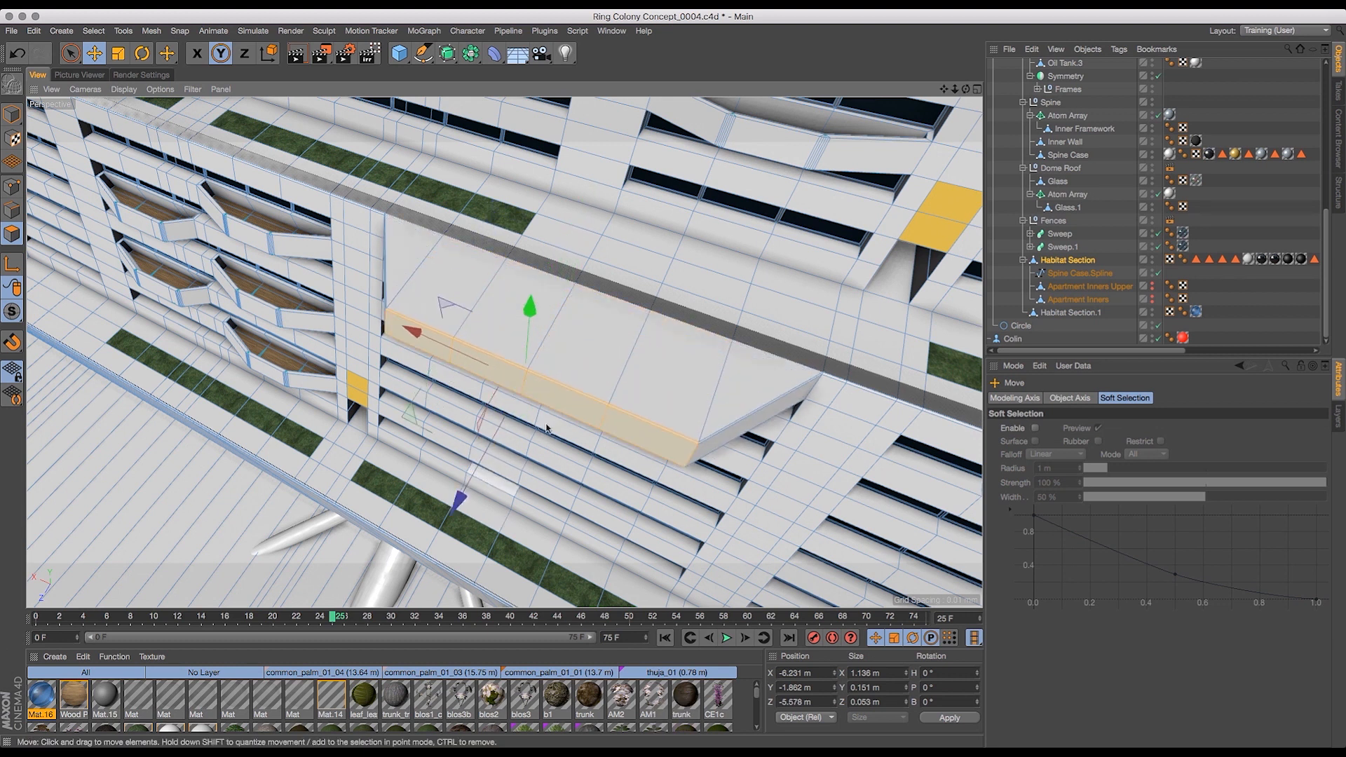
- Select the polygons at the near end of the new platform's top surface
drag(965, 90, 979, 134)
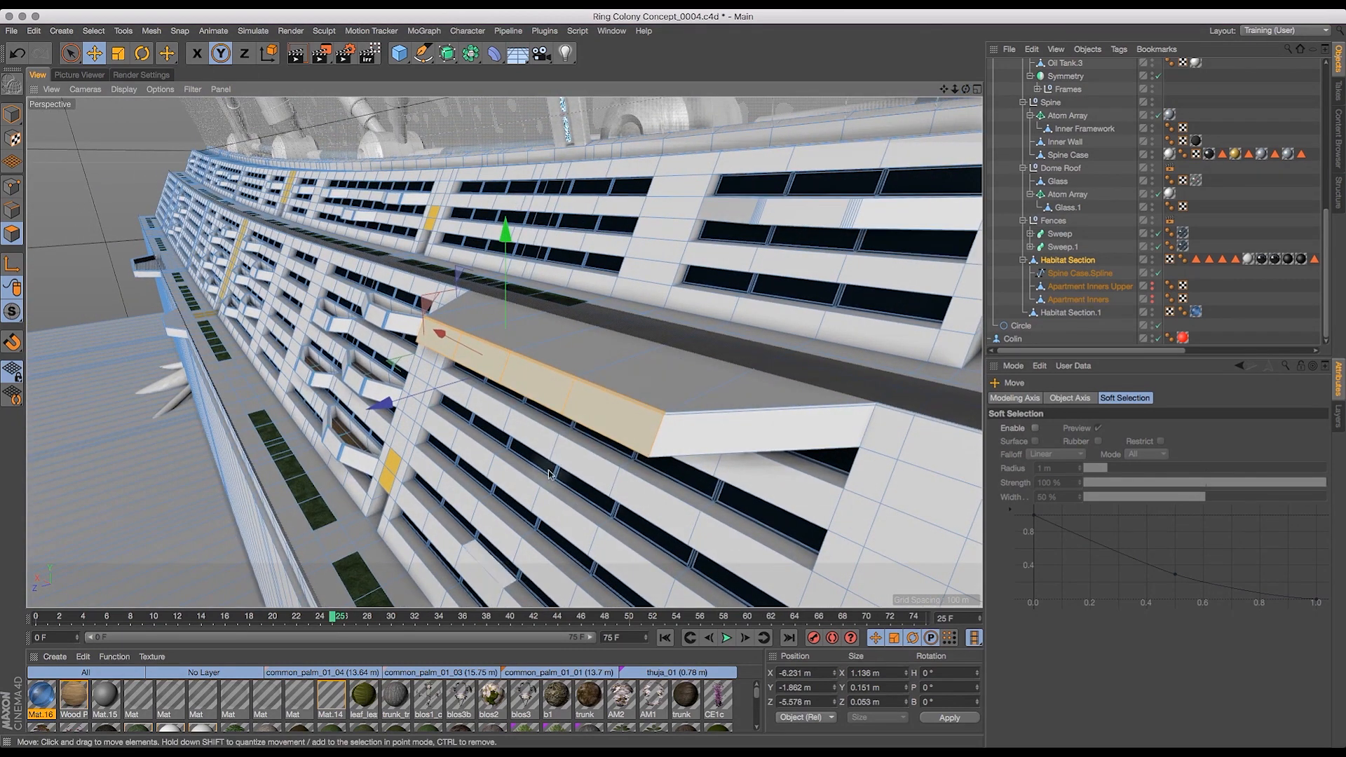
drag(942, 93, 933, 131)
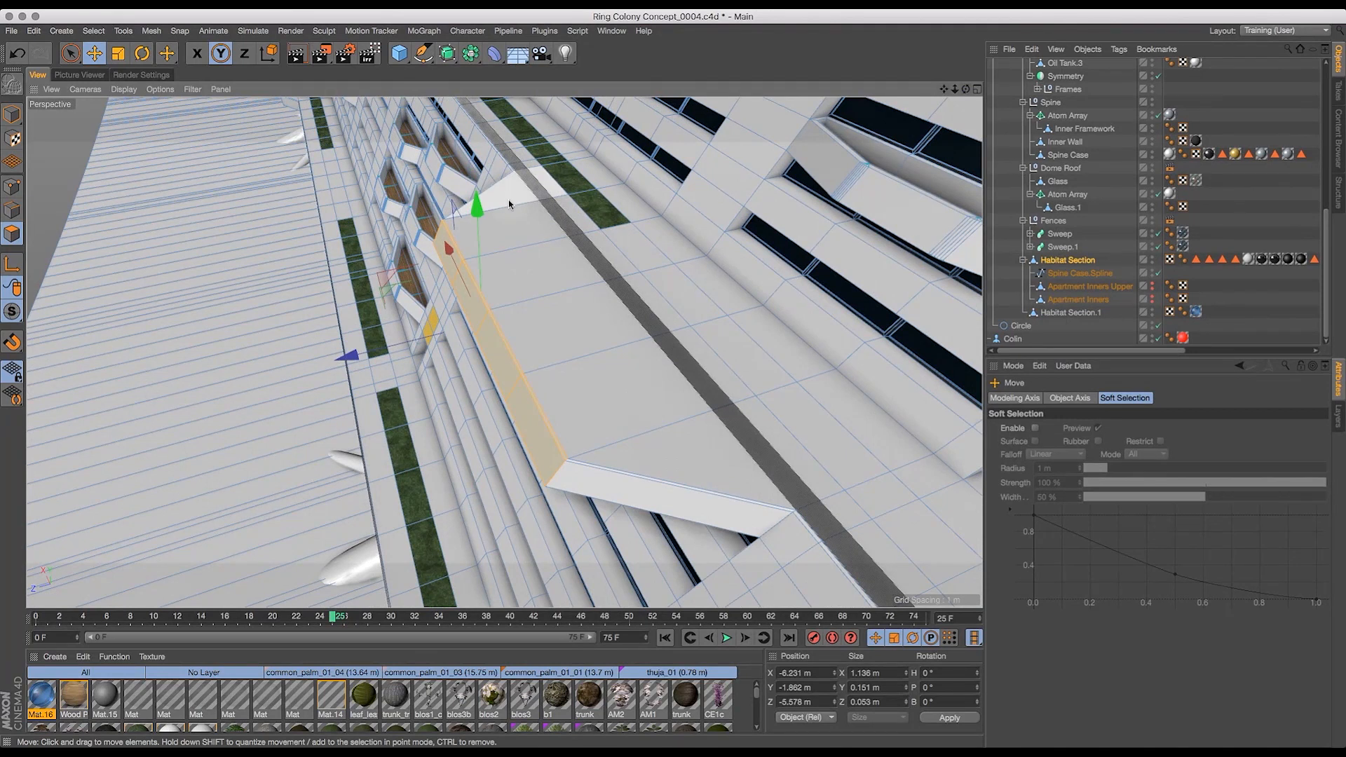
click(514, 193)
shift+click(537, 224)
shift+click(518, 285)
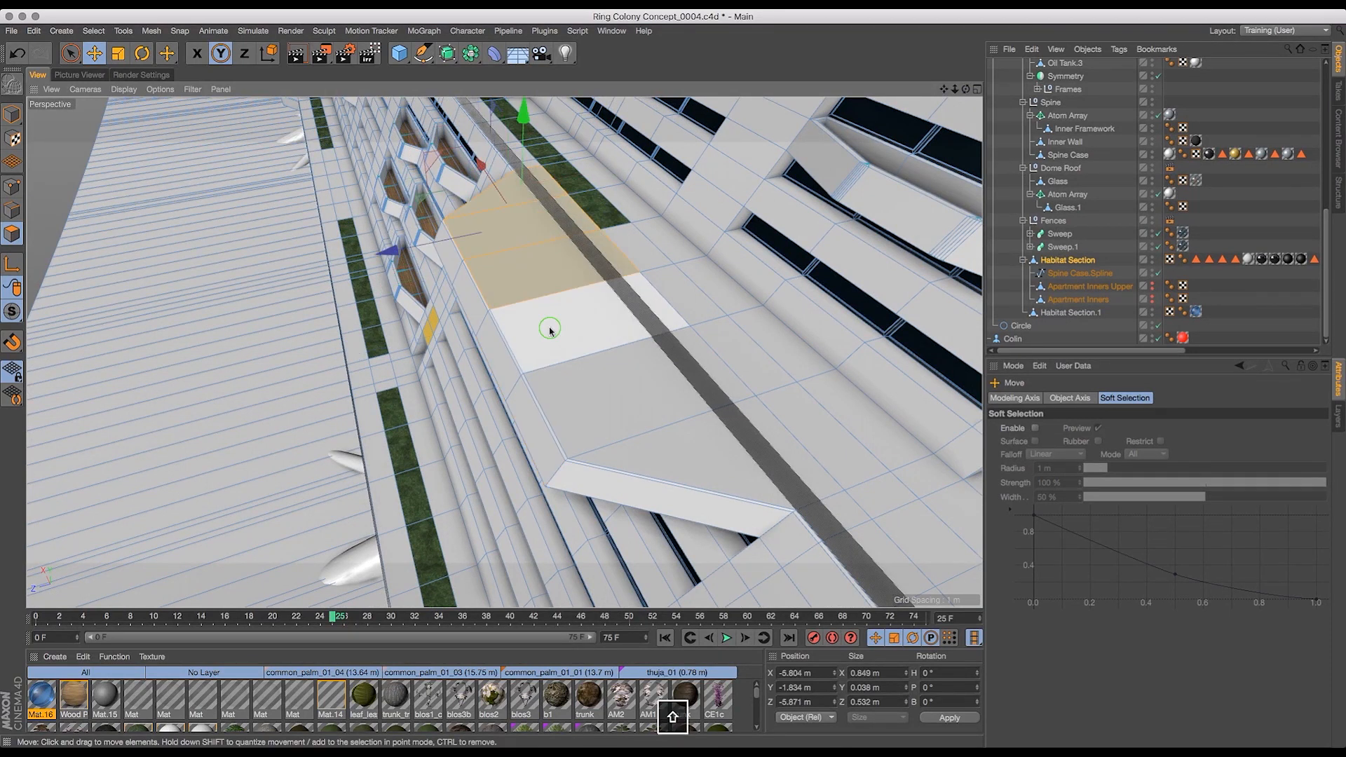
click(592, 386)
shift+click(652, 451)
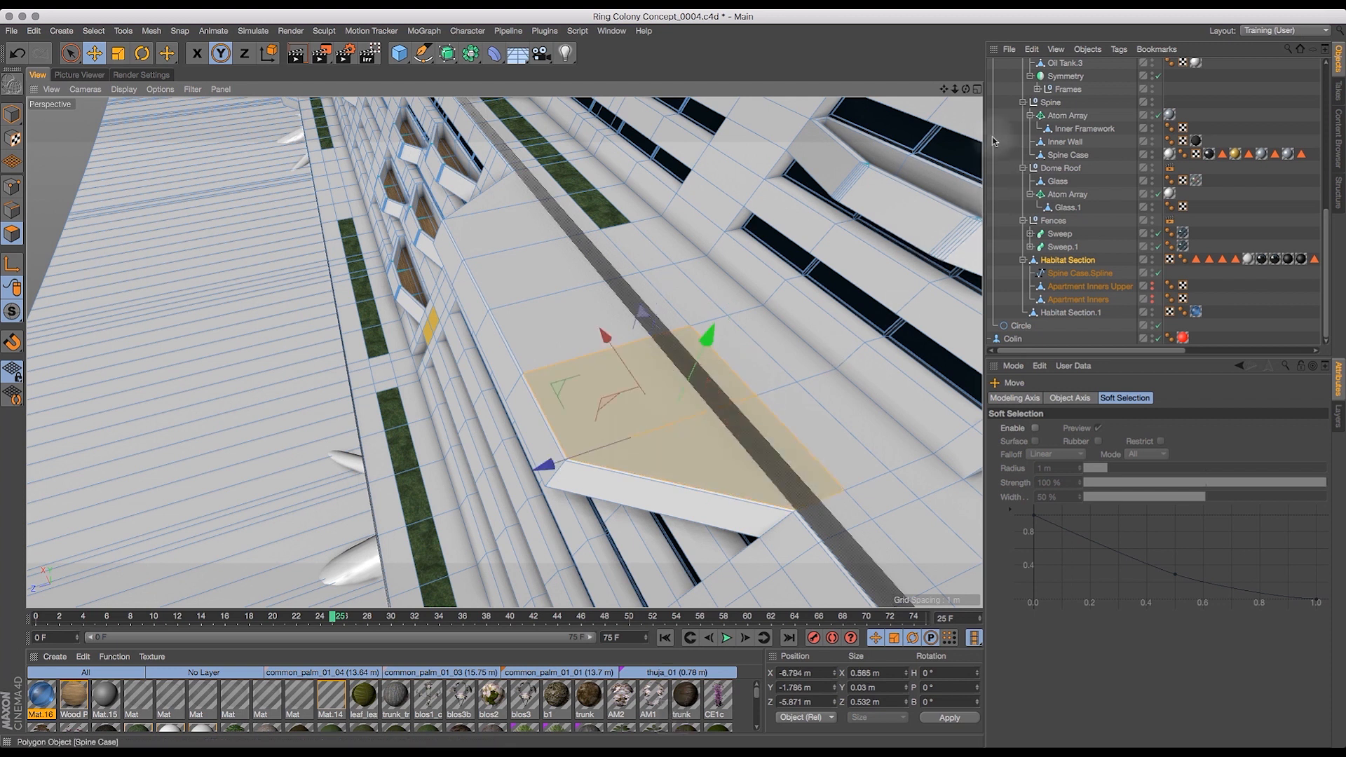
- Add the remaining top polygons of the platform to the selection with Live Selection
key(i)
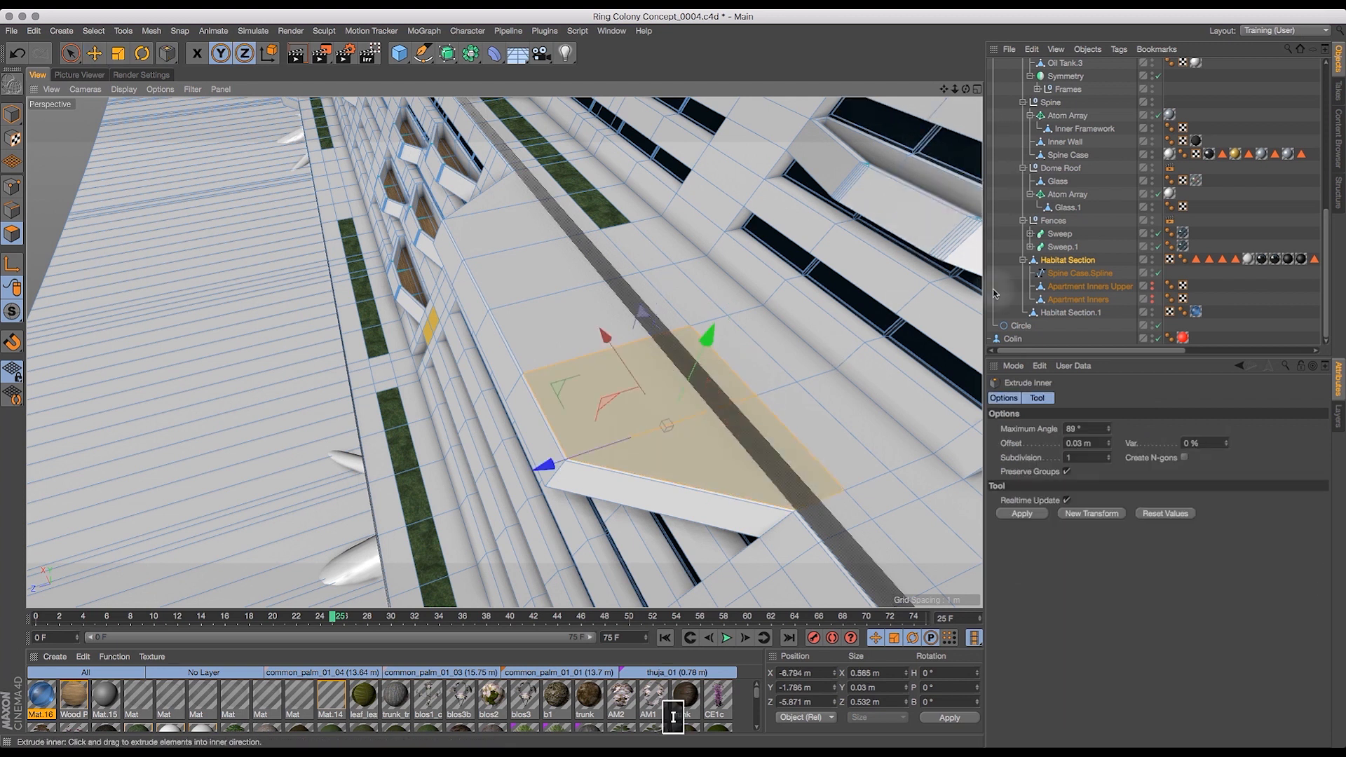
click(1024, 513)
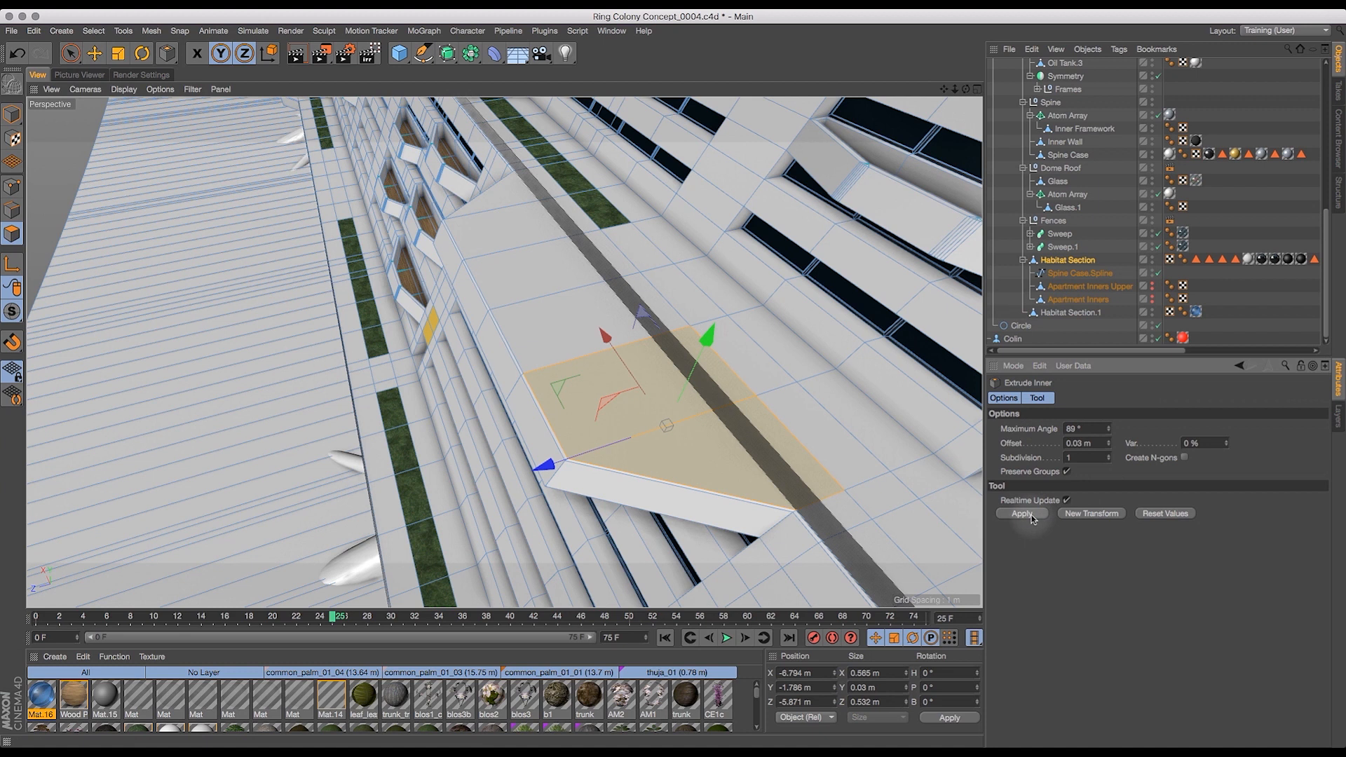
click(72, 53)
click(97, 62)
click(82, 60)
click(100, 69)
shift+click(511, 204)
shift+click(529, 232)
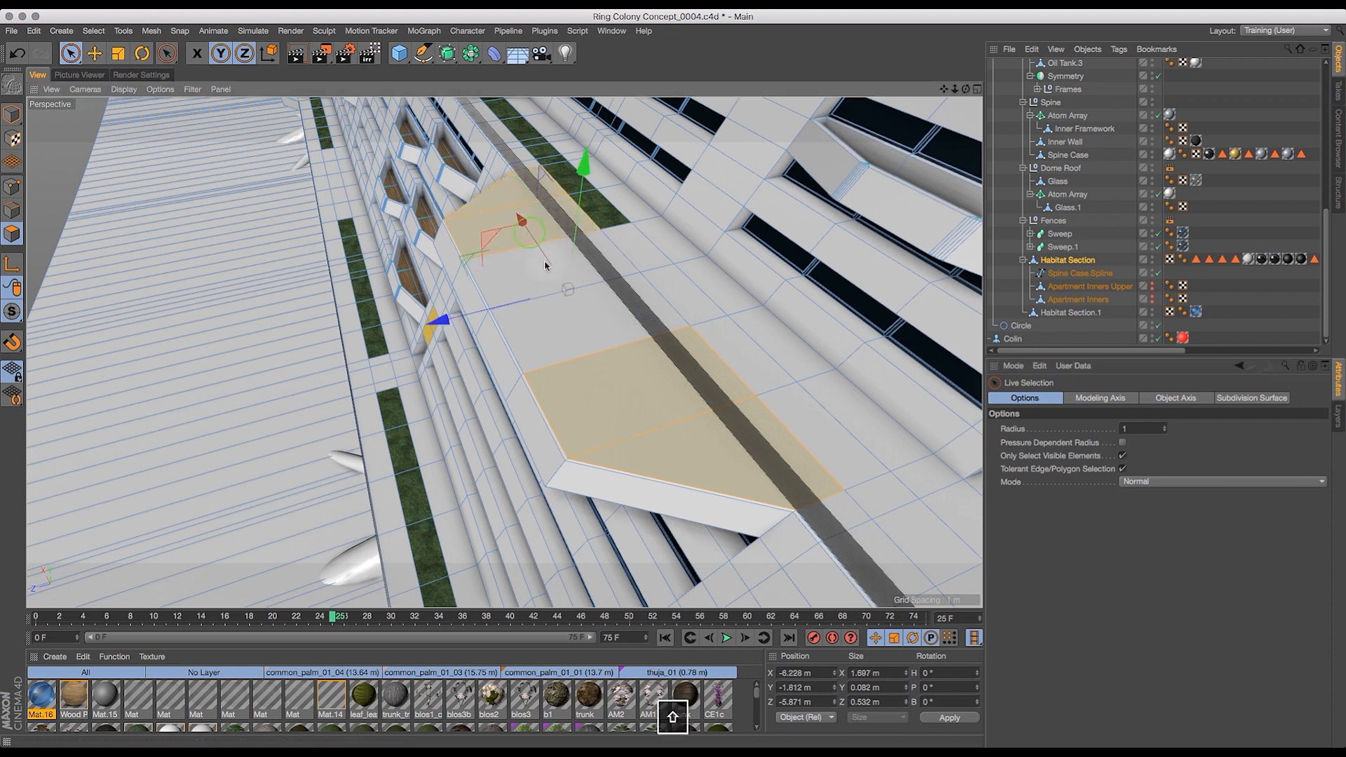
shift+click(545, 266)
shift+click(600, 337)
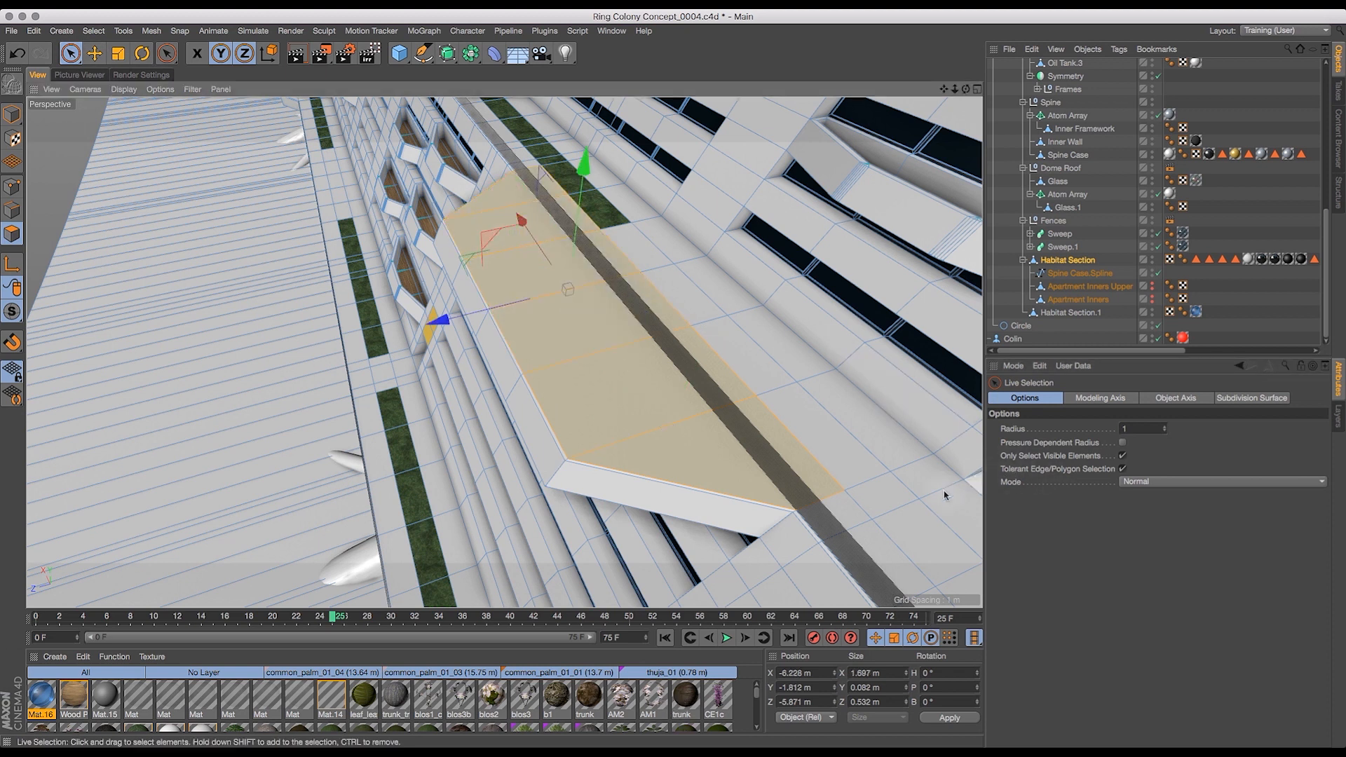
- Inset the platform's selected top polygons by 0.03 m with Extrude Inner
key(i)
click(1022, 514)
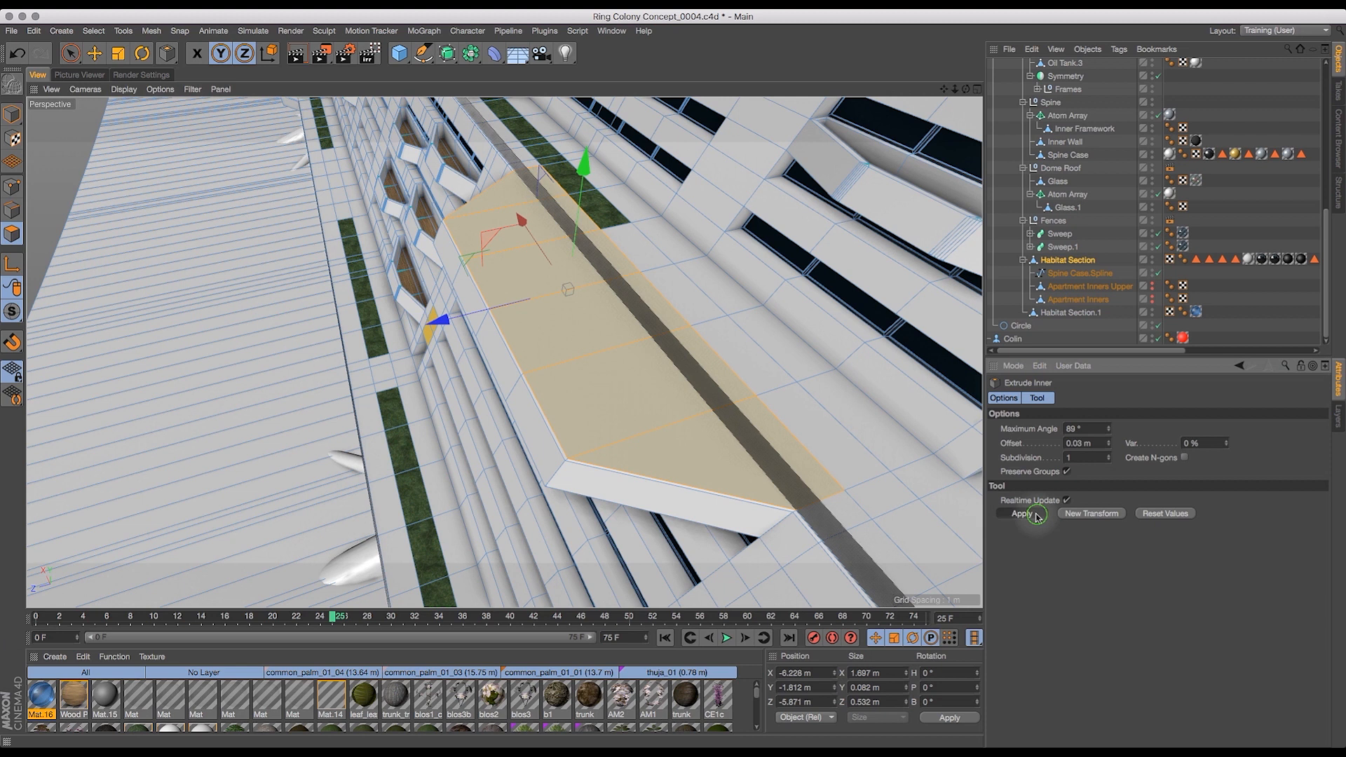
key(d)
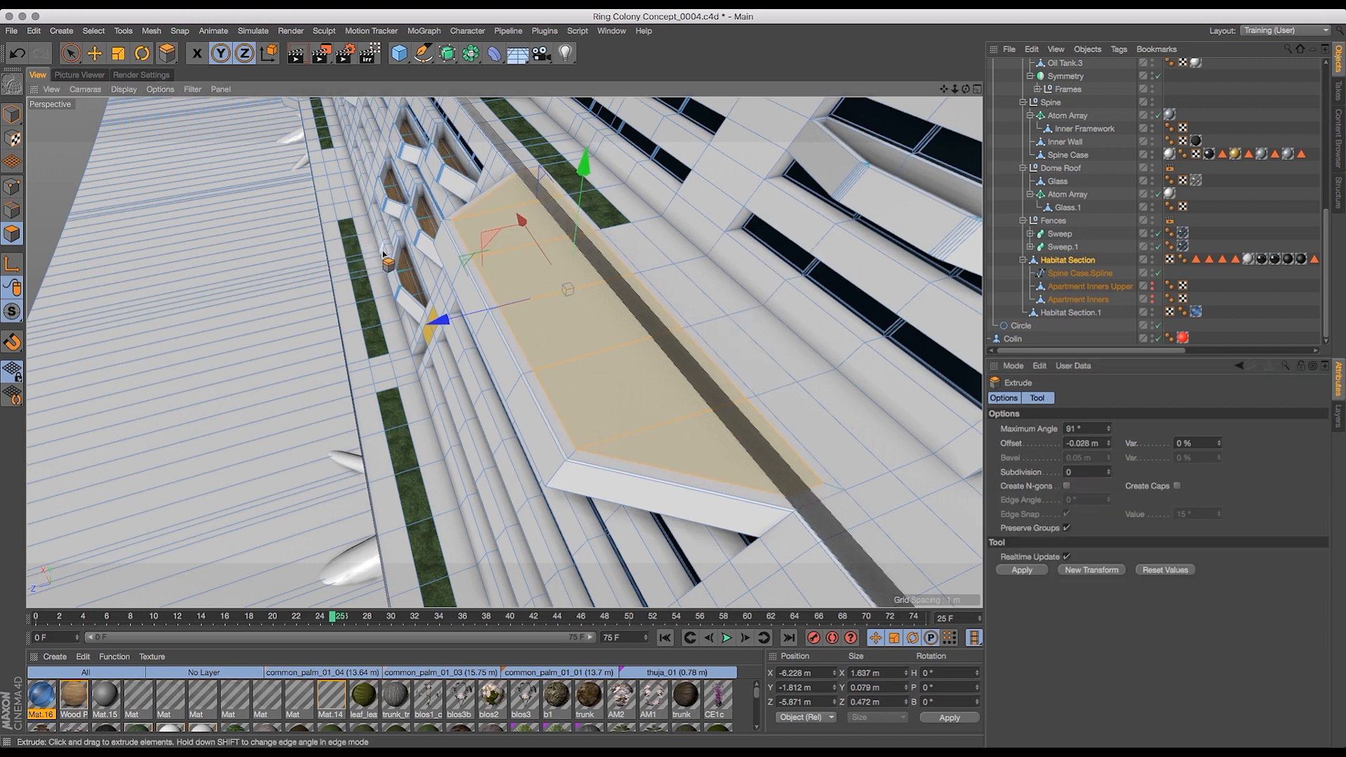
key(super+z)
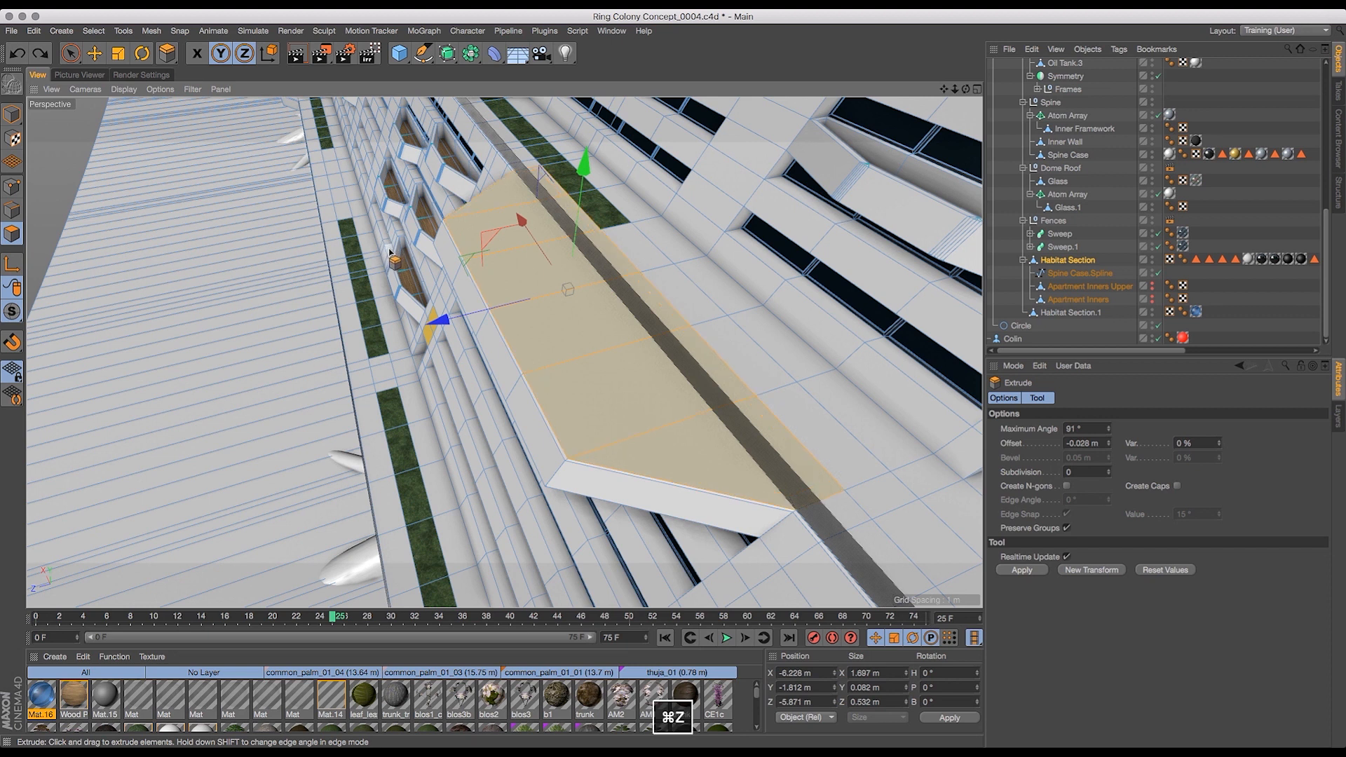
click(41, 52)
- Split the inset polygons off into a separate object and hide that copy, Habitat Section.2
click(151, 30)
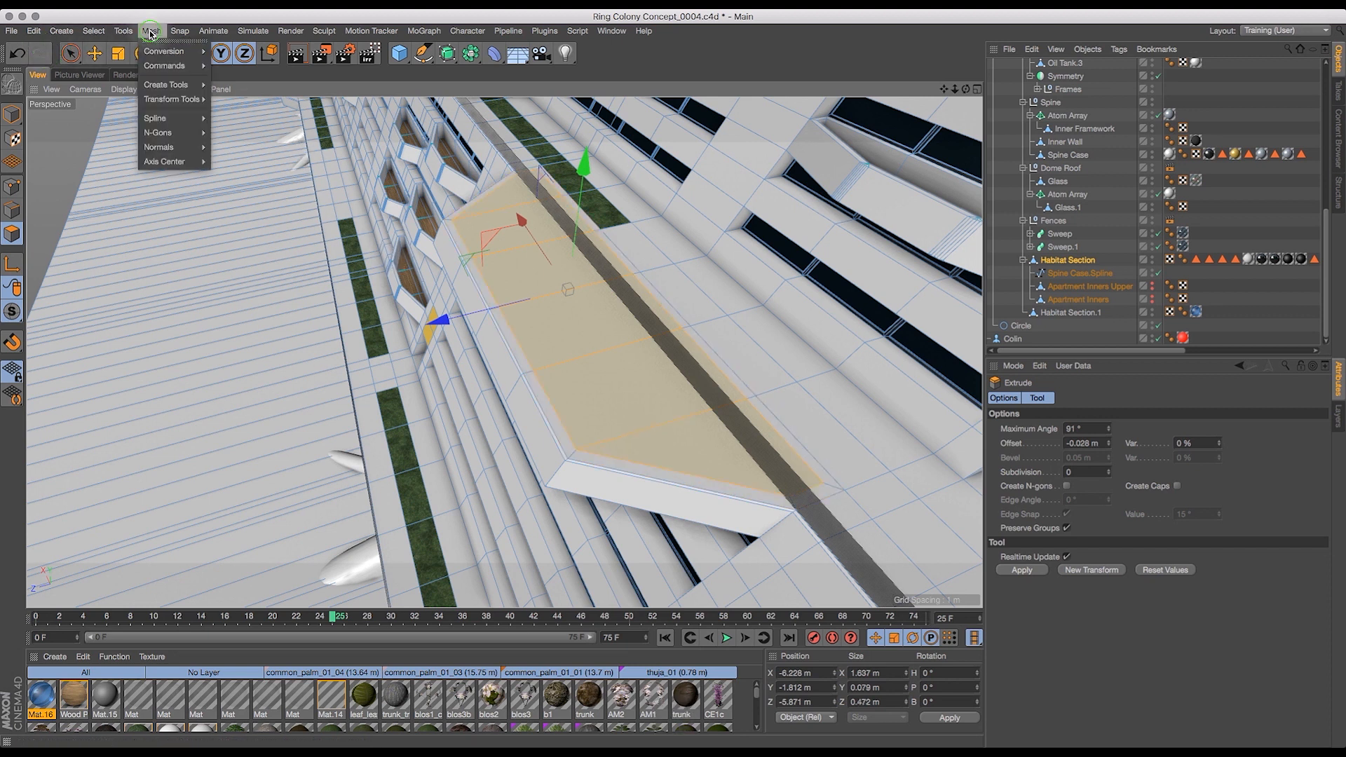
mouse_move(163, 73)
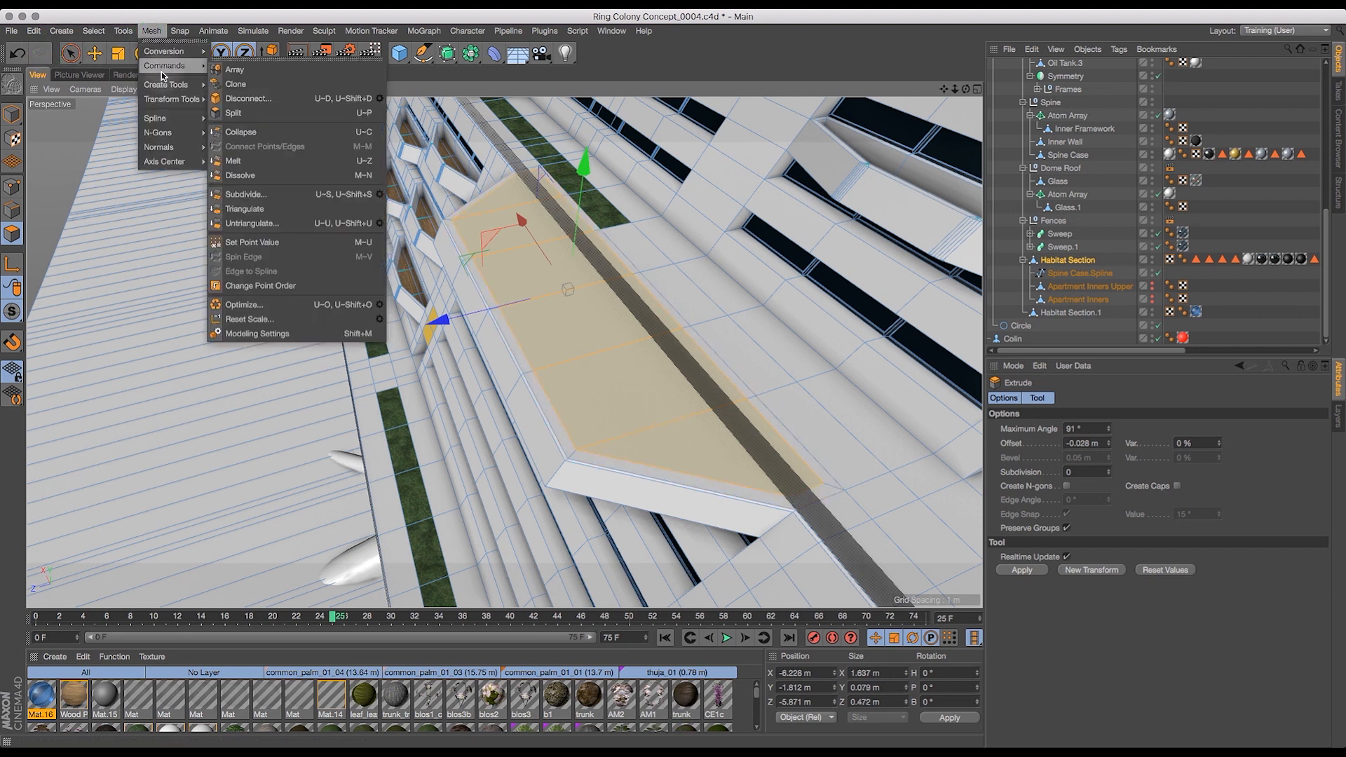
click(245, 114)
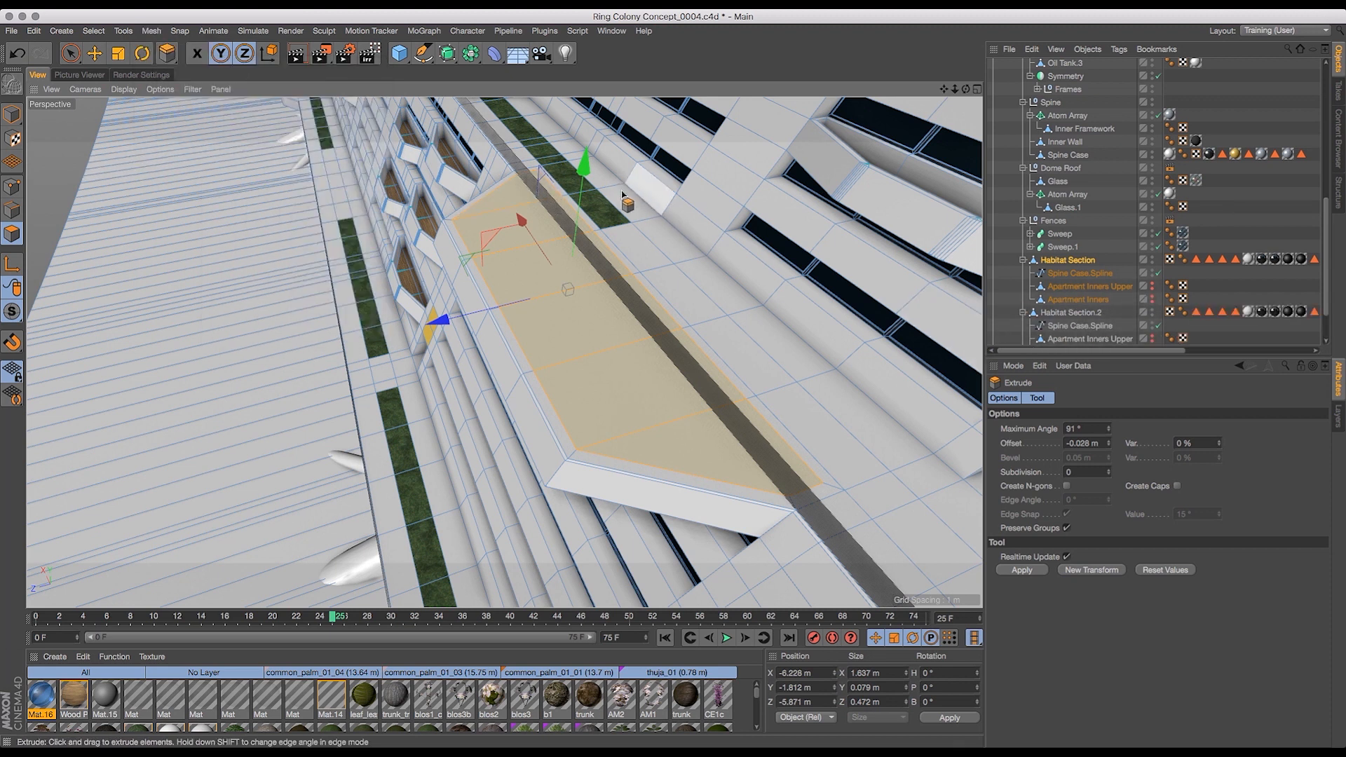
alt+click(1152, 312)
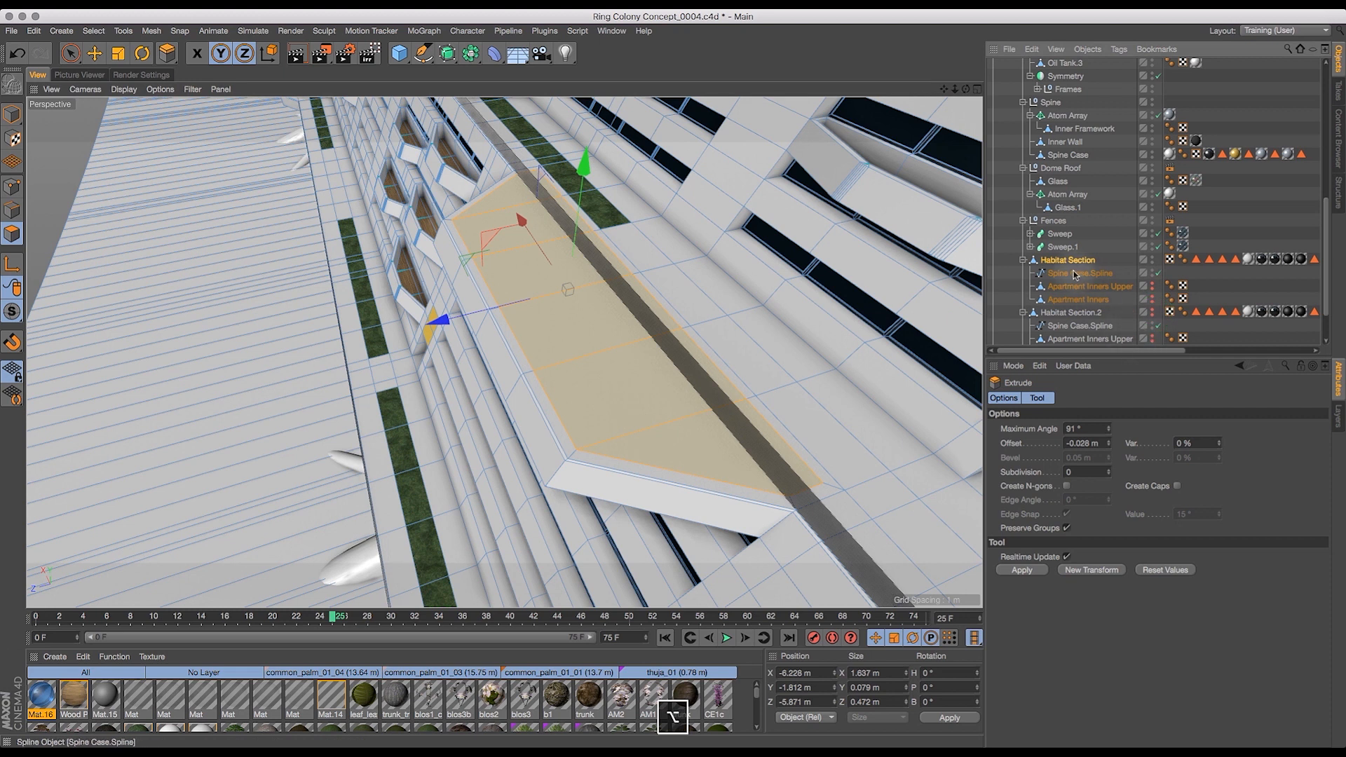
- Extrude the inset polygons of Habitat Section down with an offset of about -0.086 m to form the pool basin
key(d)
drag(275, 275, 270, 426)
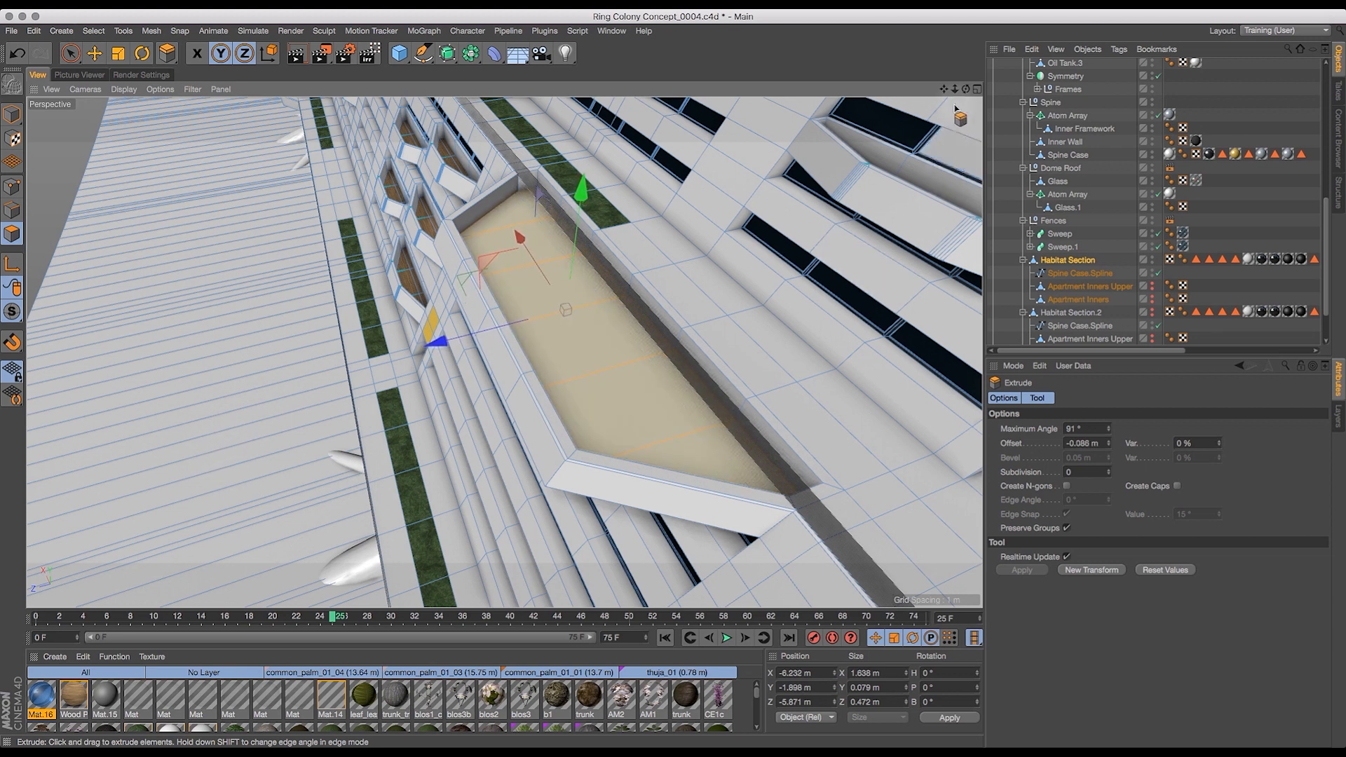
drag(966, 89, 980, 64)
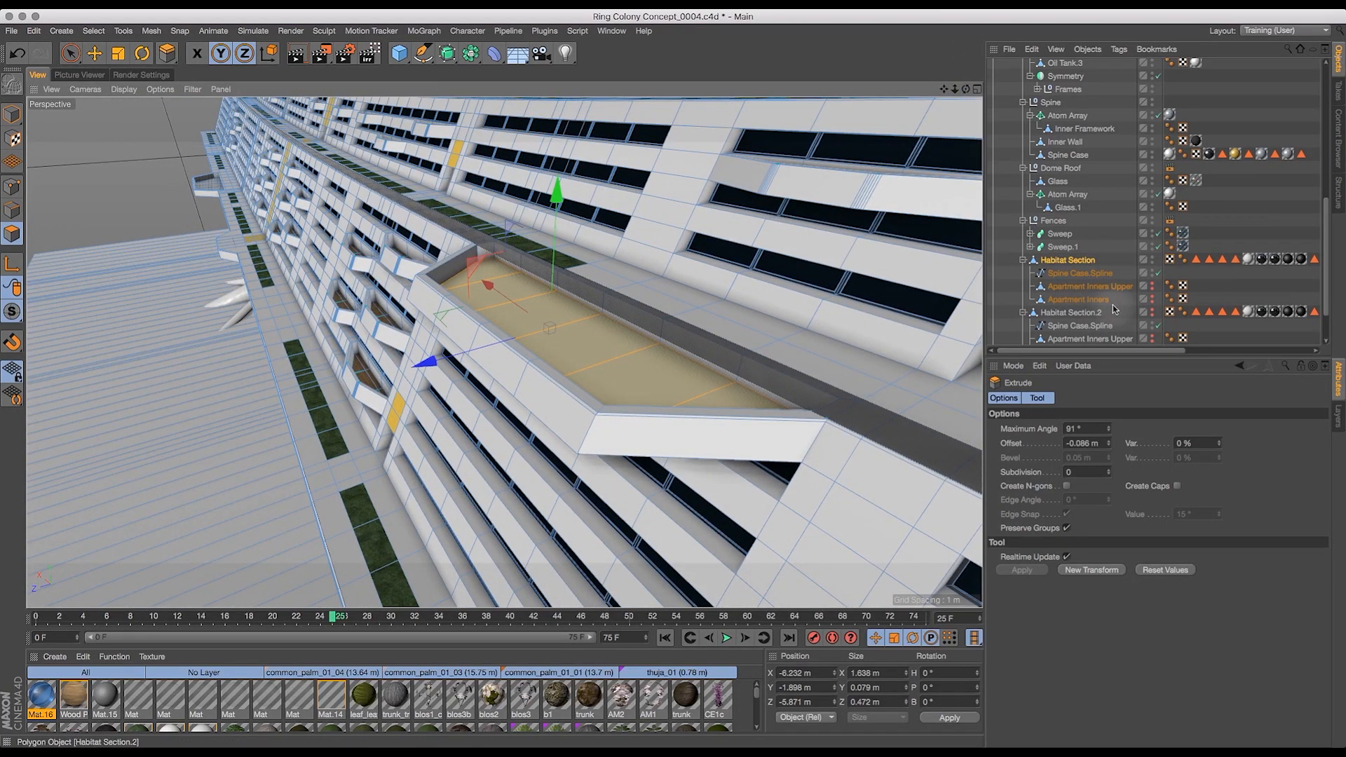
- Delete the Spine Case.Spline, Apartment Inners Upper and Apartment Inners child objects from Habitat Section.2
scroll(1329, 223, down, 3)
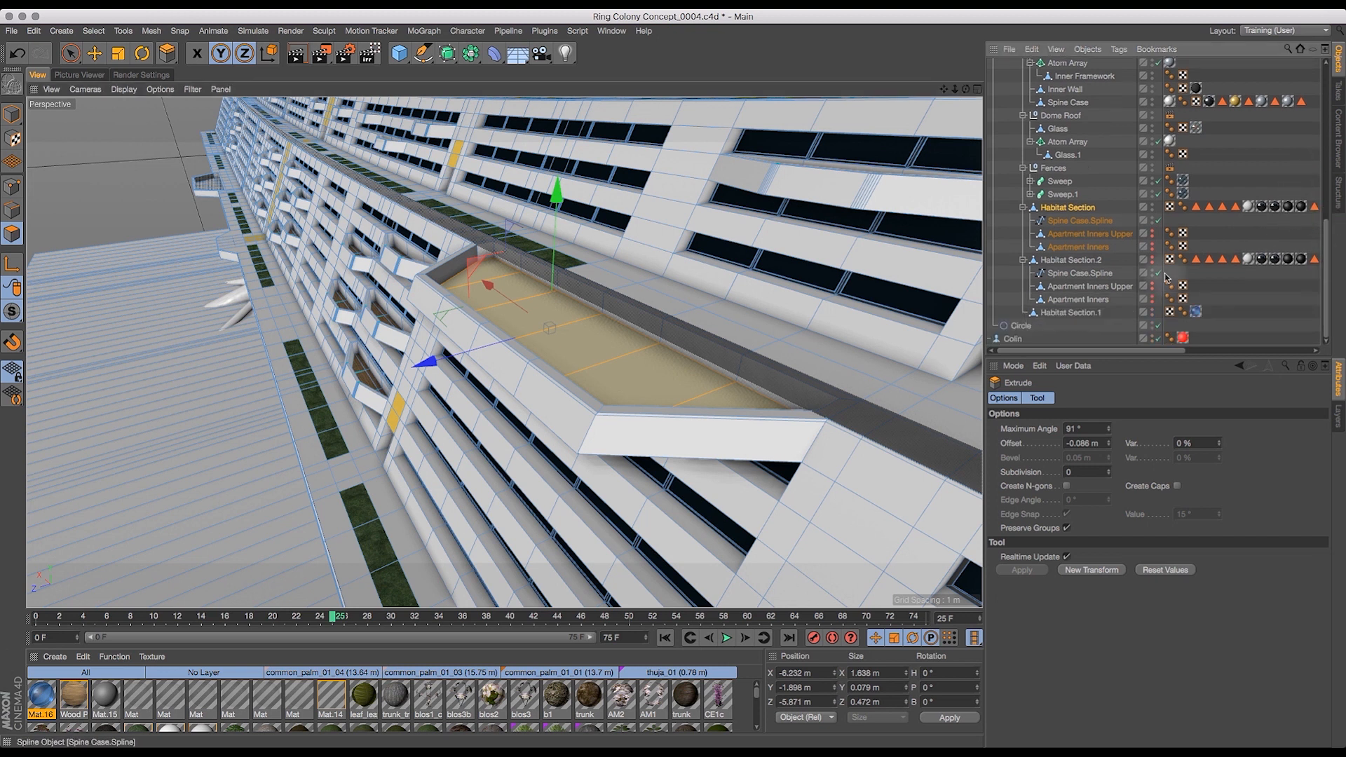
click(1084, 263)
double_click(1080, 299)
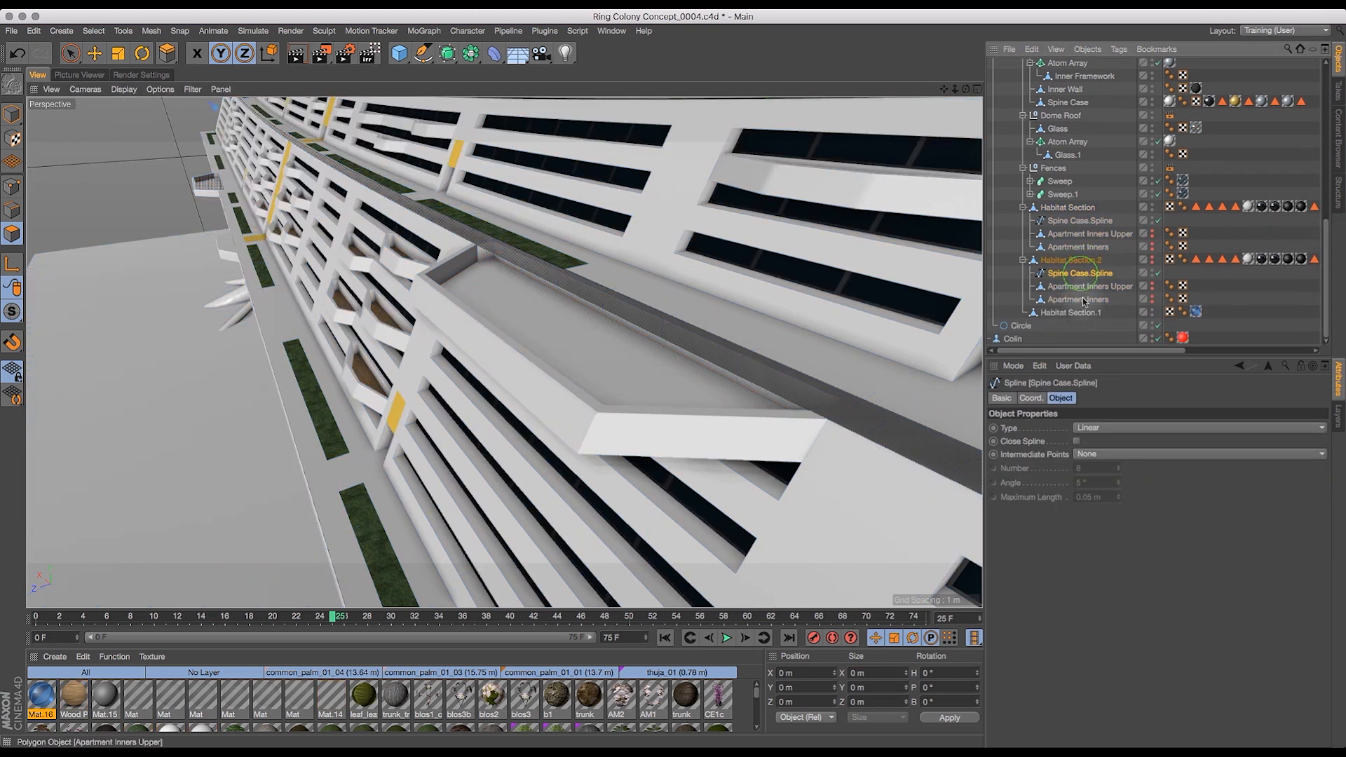
shift+click(1074, 275)
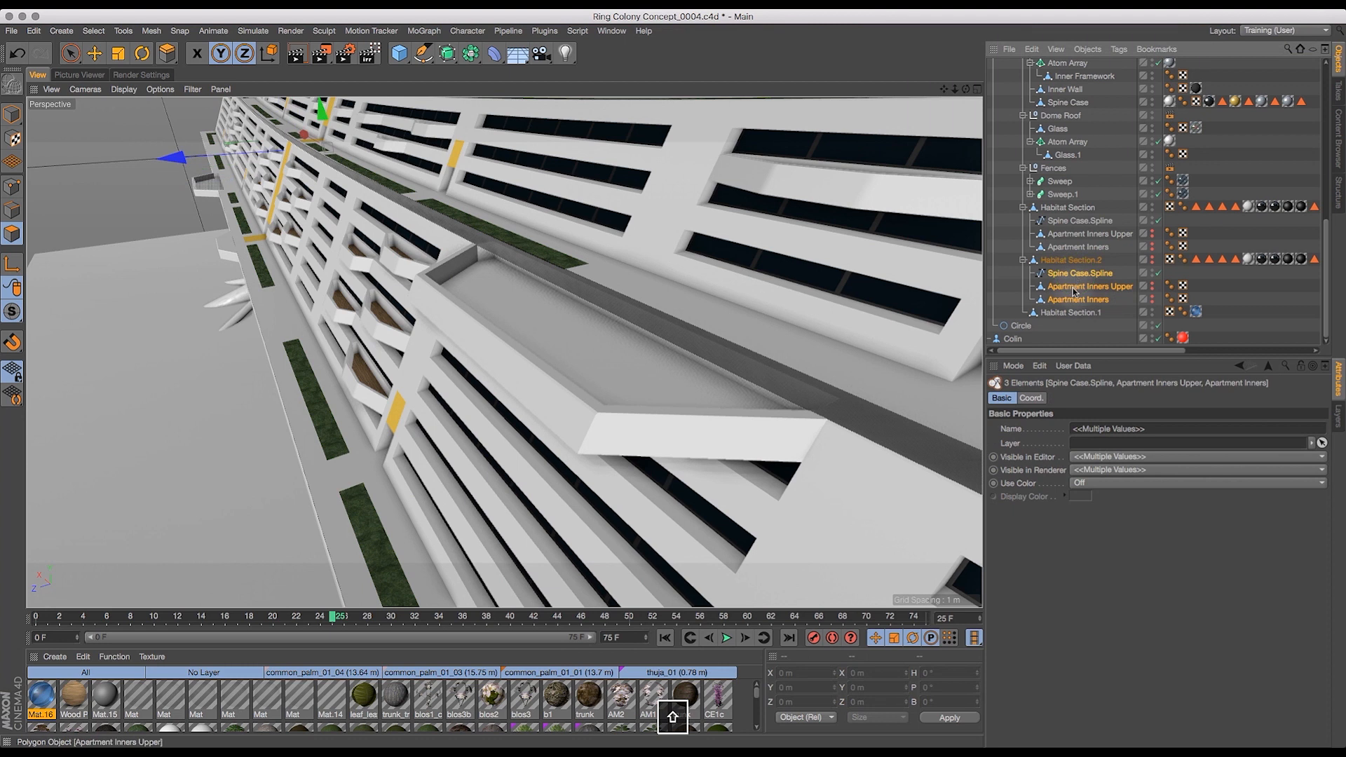
key(BackSpace)
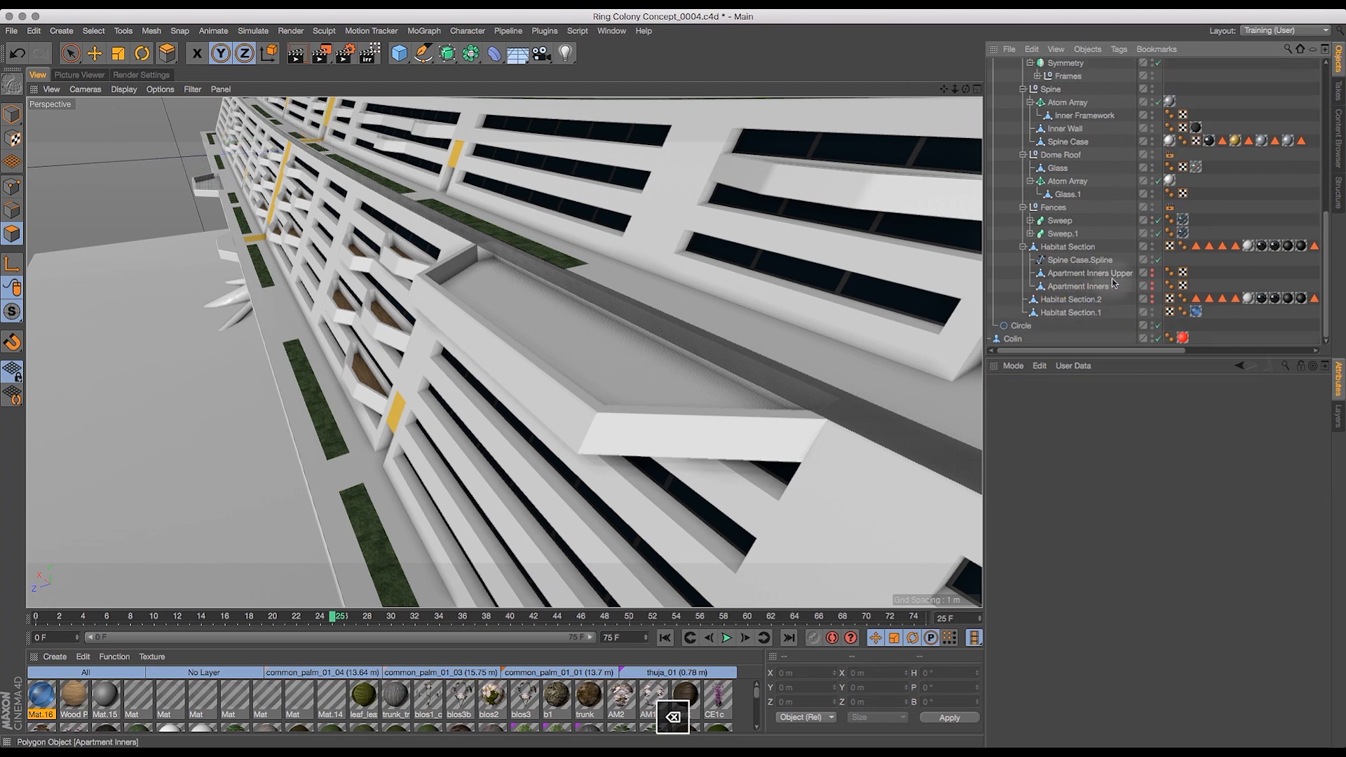
- Delete the inherited polygon selection and material tags from Habitat Section.2
click(1196, 299)
scroll(1210, 339, right, 5)
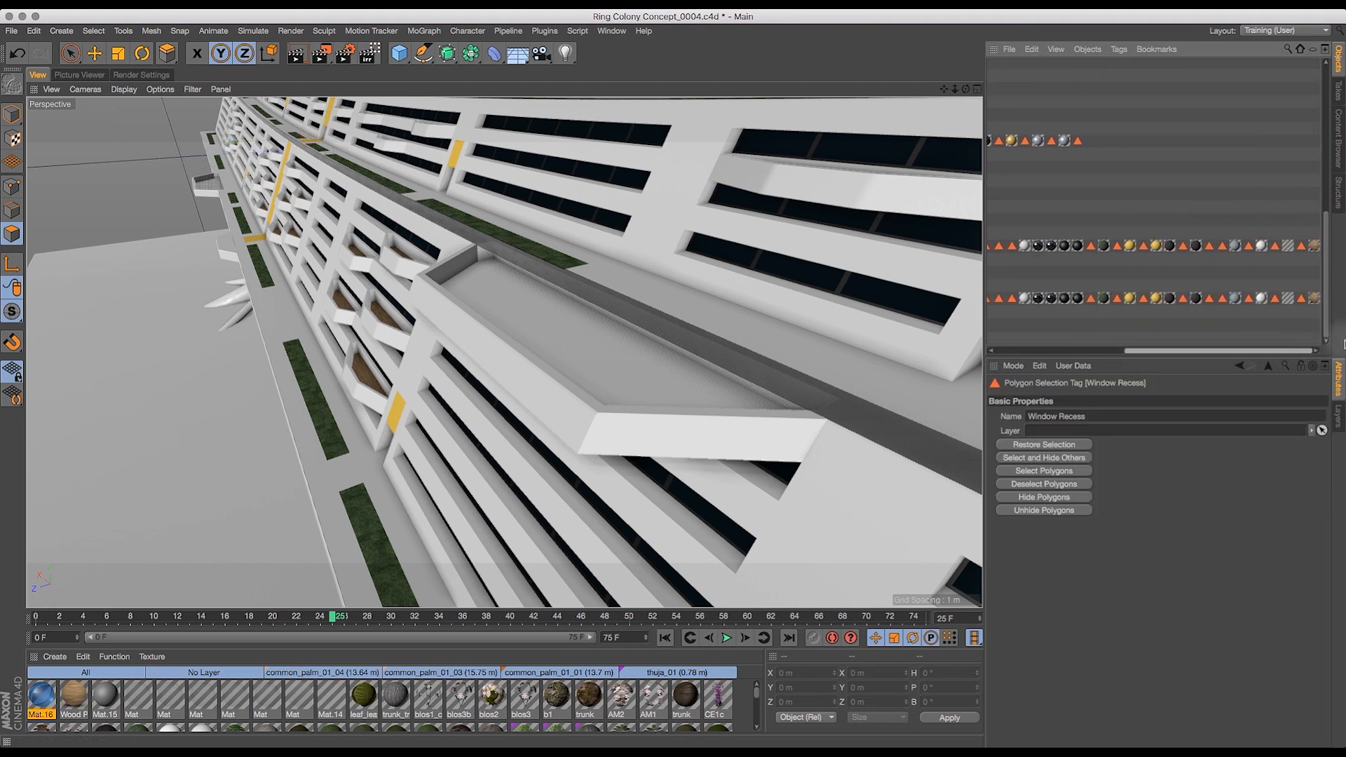
shift+click(1315, 300)
key(BackSpace)
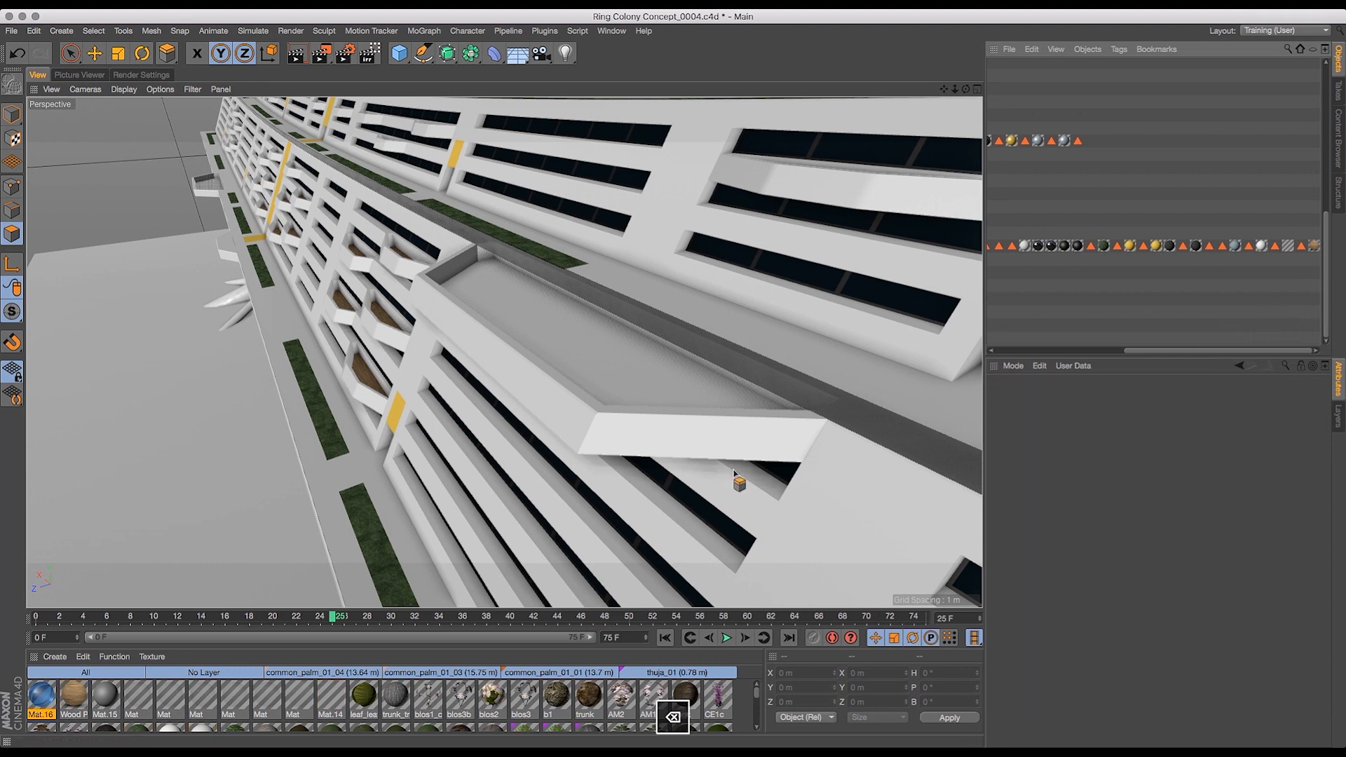
- Apply the blue water material Mat.16 to Habitat Section.2
drag(42, 696, 1090, 356)
drag(981, 308, 1039, 300)
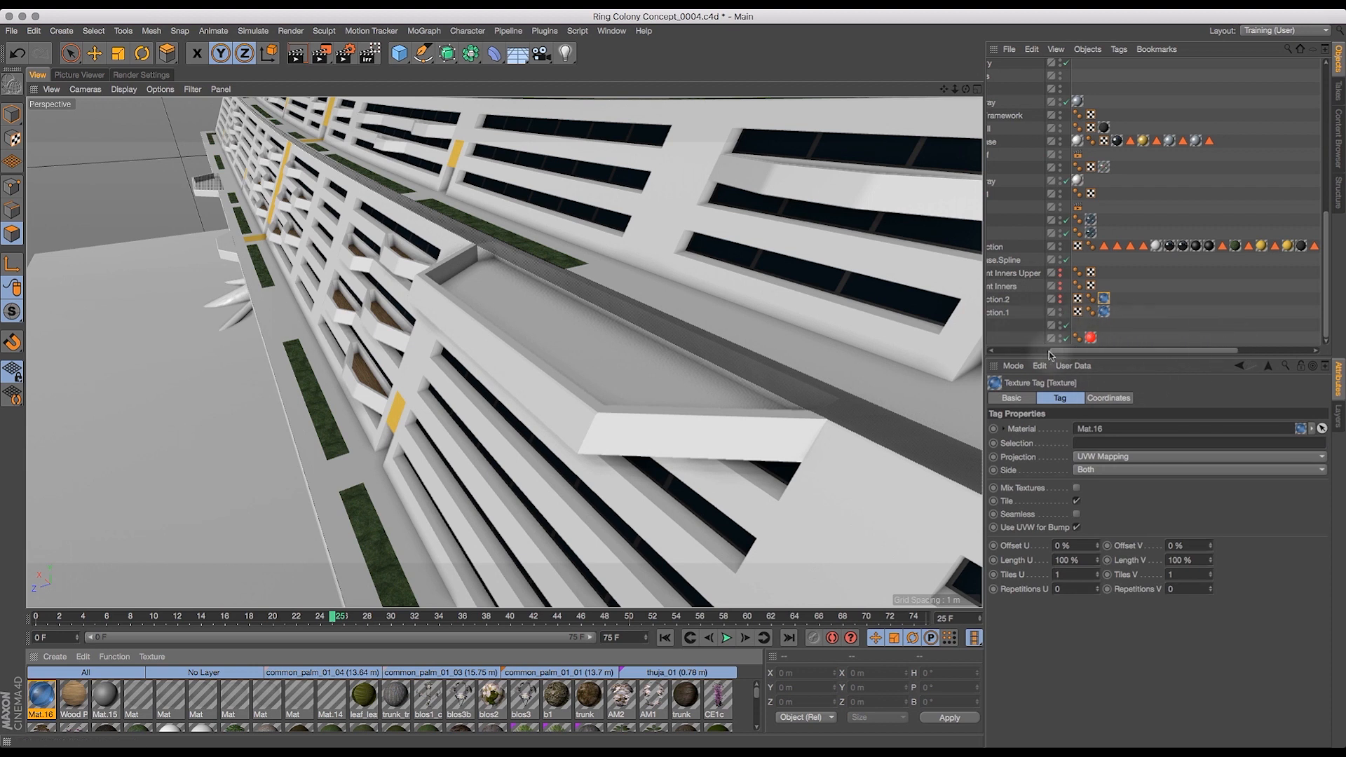
mouse_move(968, 89)
mouse_down()
mouse_move(1005, 99)
mouse_move(989, 98)
mouse_up()
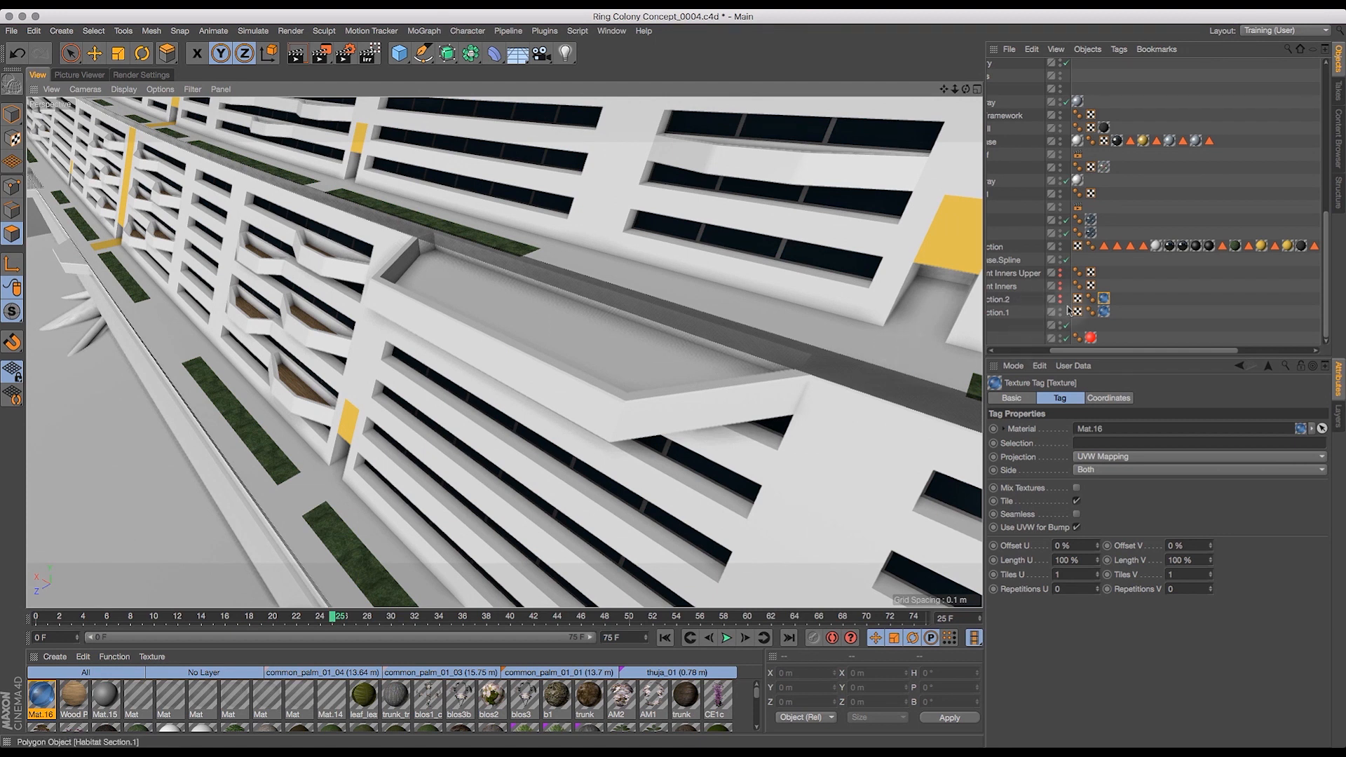
drag(1110, 352, 1069, 330)
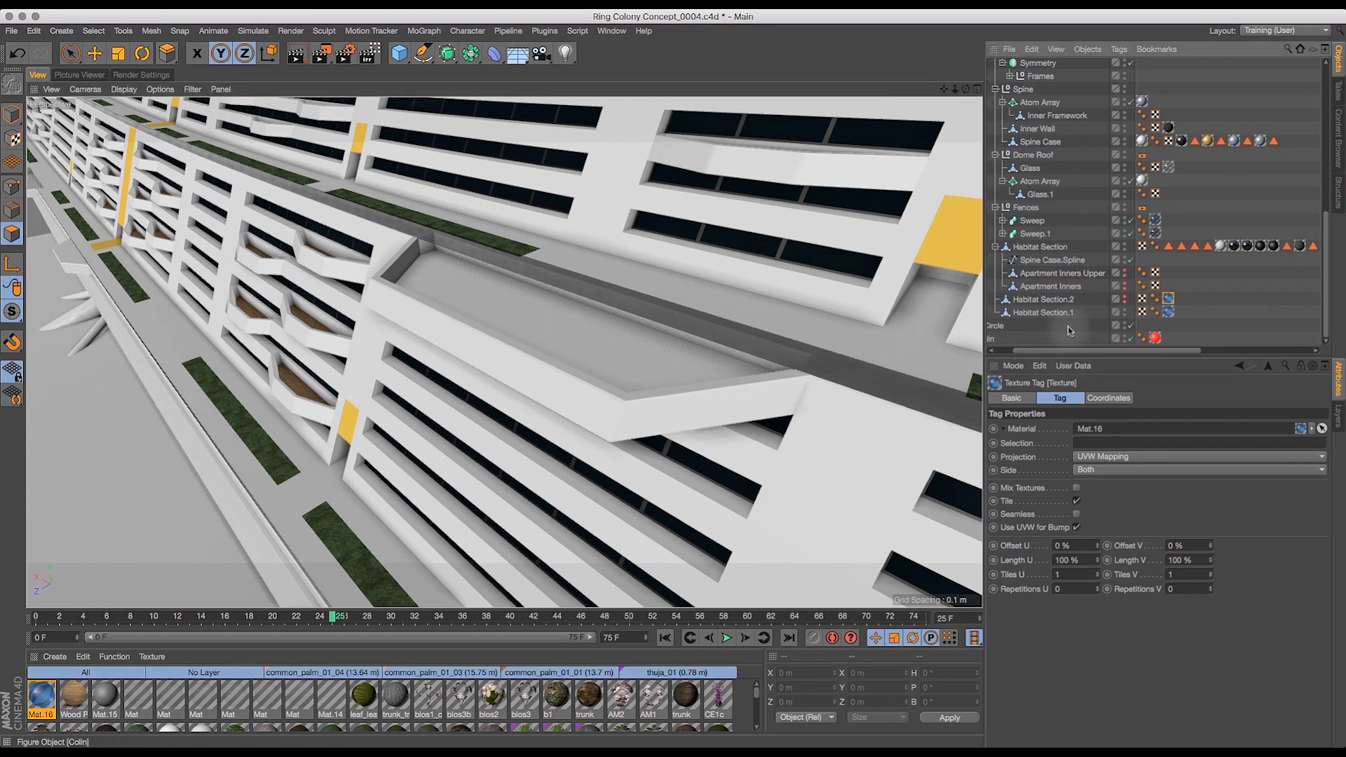
- Make Habitat Section.2 visible again and get it ready for moving its polygons
click(1050, 301)
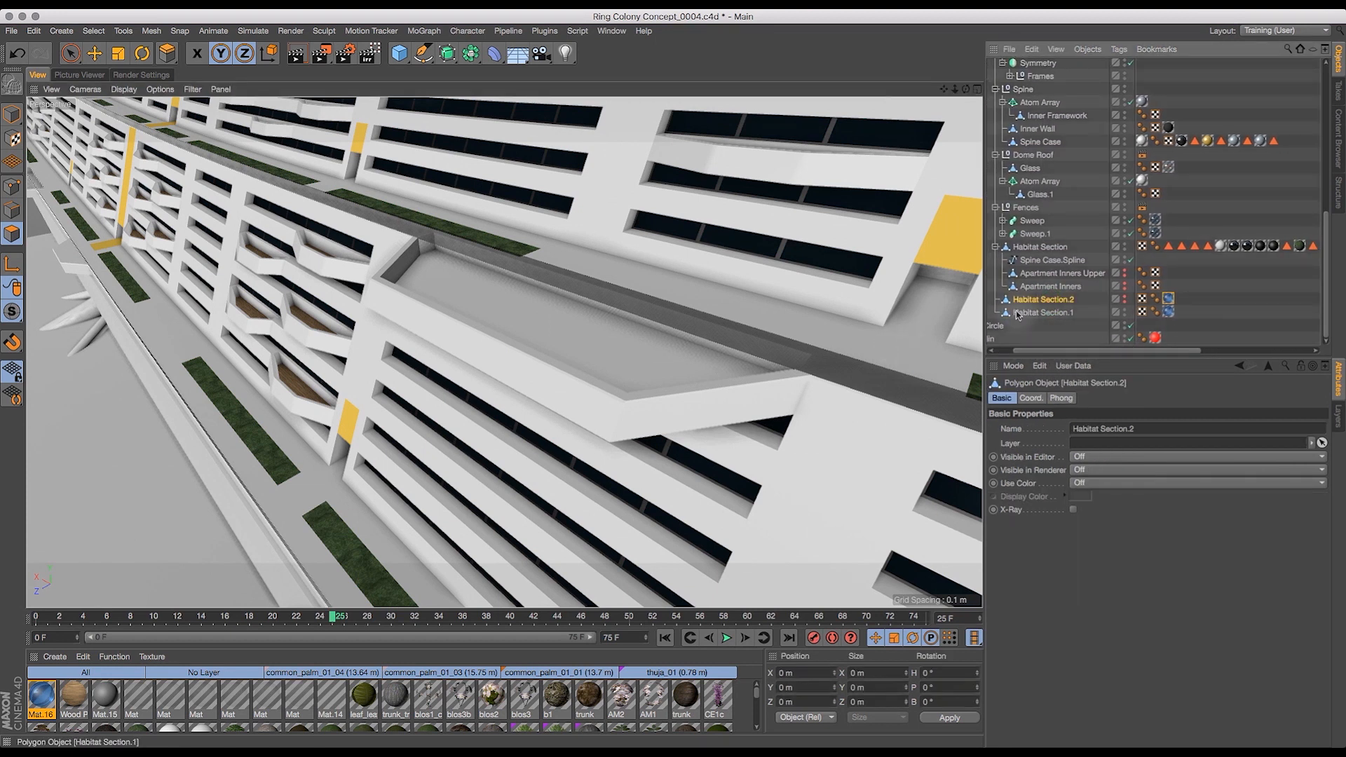
alt+click(1124, 302)
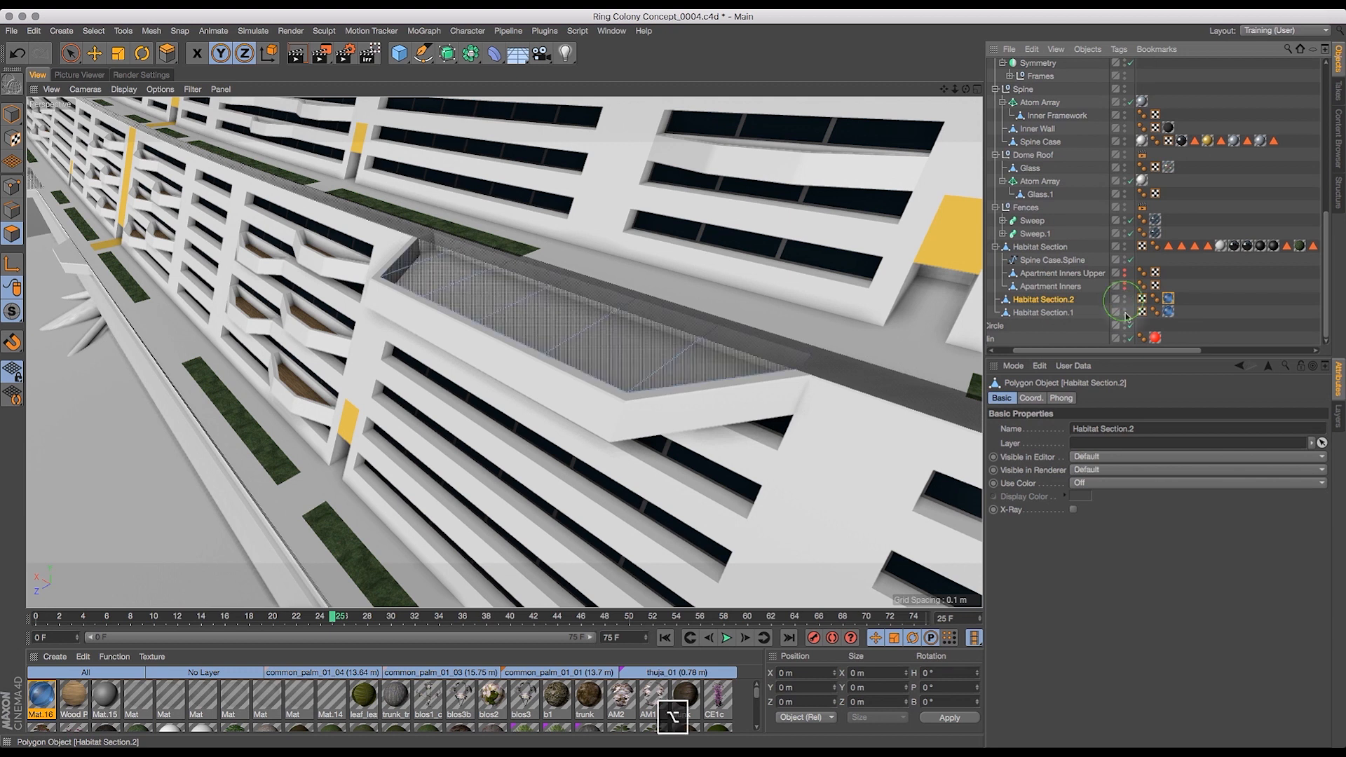
click(94, 53)
click(12, 114)
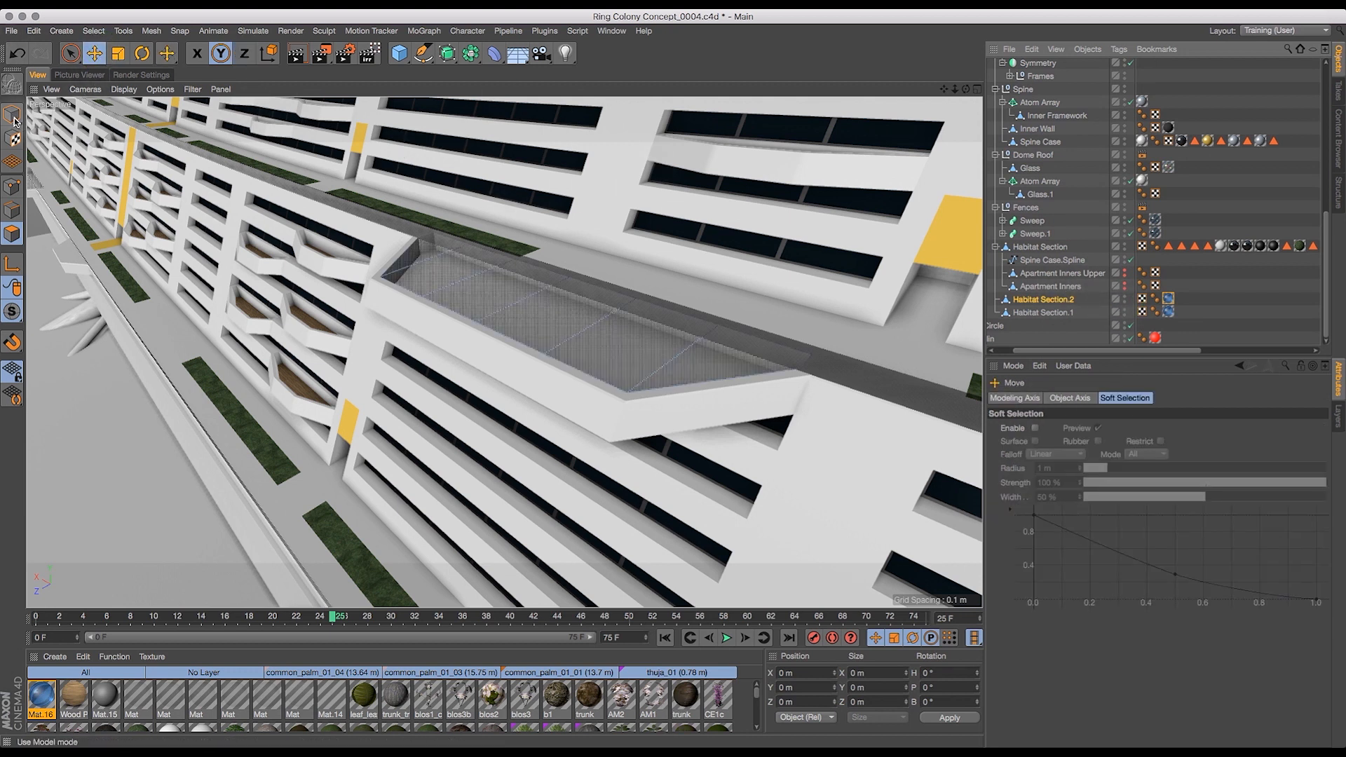
click(12, 233)
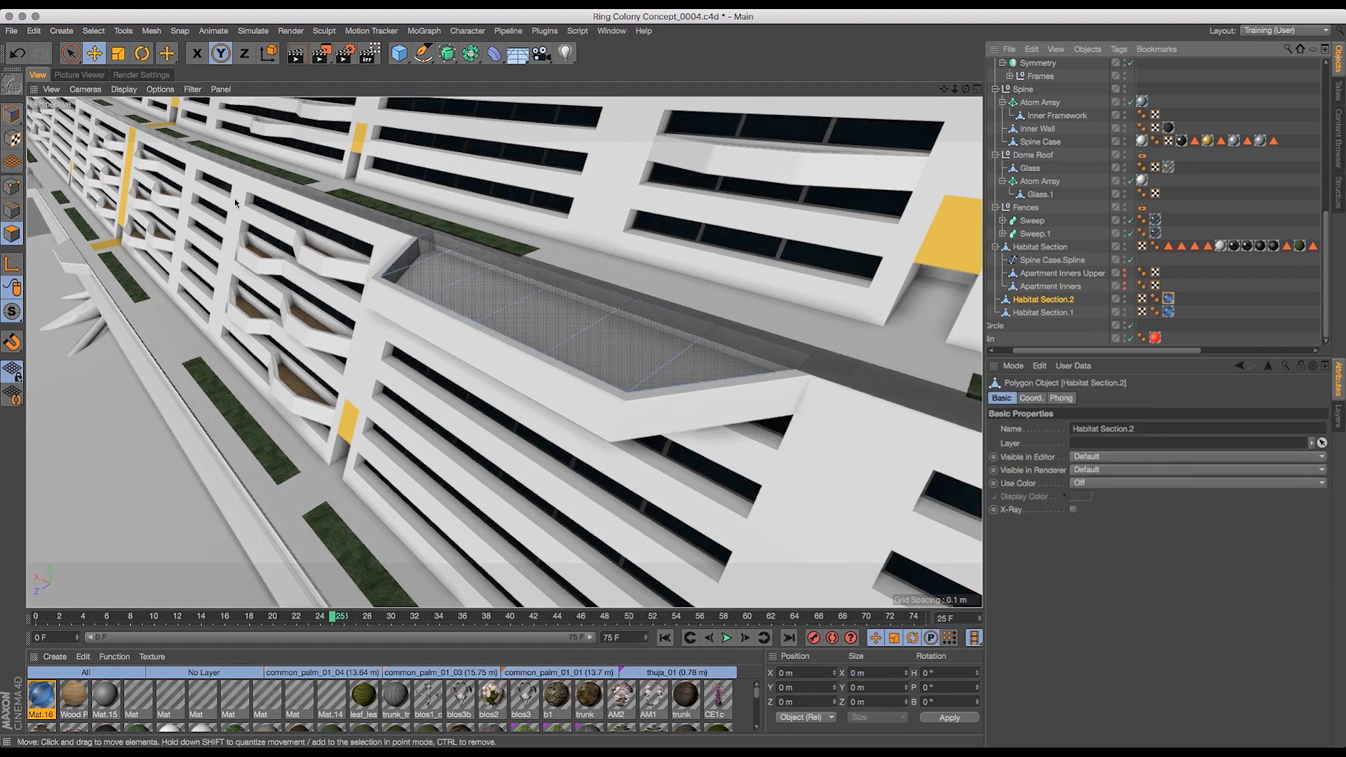
- Select all polygons of the Habitat Section.2 water surface and lower them by about 0.876 cm in the basin
drag(966, 90, 932, 73)
click(475, 294)
shift+click(715, 364)
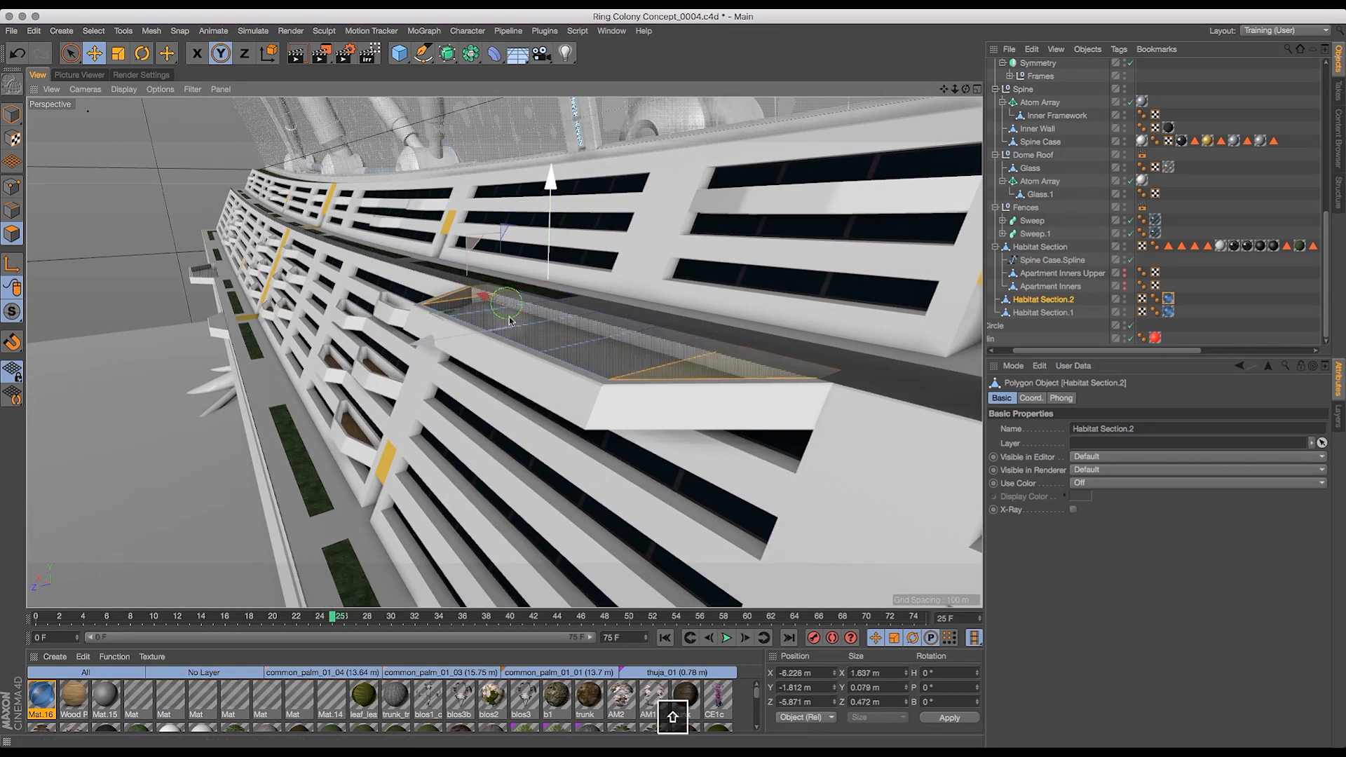
shift+click(575, 335)
shift+click(615, 350)
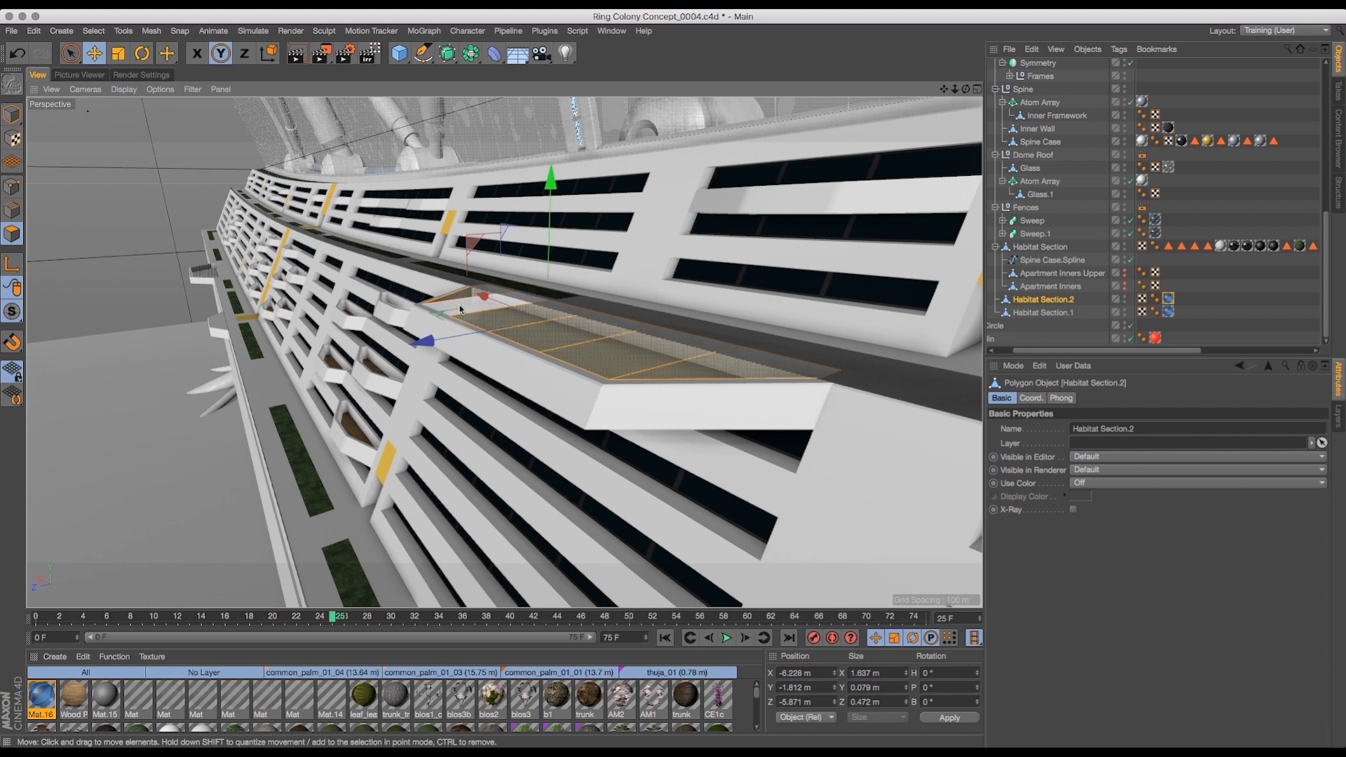
drag(551, 181, 554, 187)
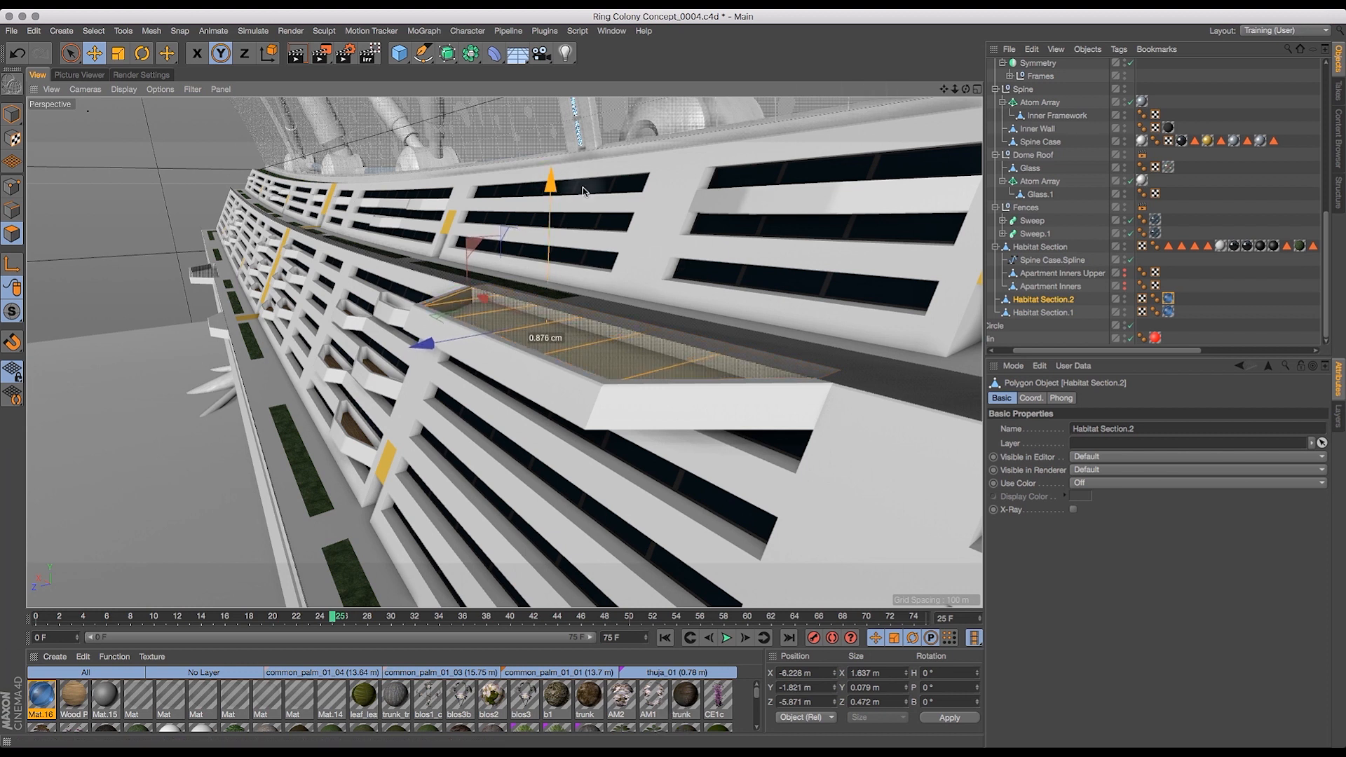
- Examine the pool and its water surface on the facade from a distance, up close and from above
drag(966, 89, 1030, 124)
mouse_move(965, 89)
mouse_down()
mouse_move(969, 139)
mouse_move(999, 69)
mouse_move(1076, 54)
mouse_move(1088, 73)
mouse_move(948, 90)
mouse_move(977, 89)
mouse_up()
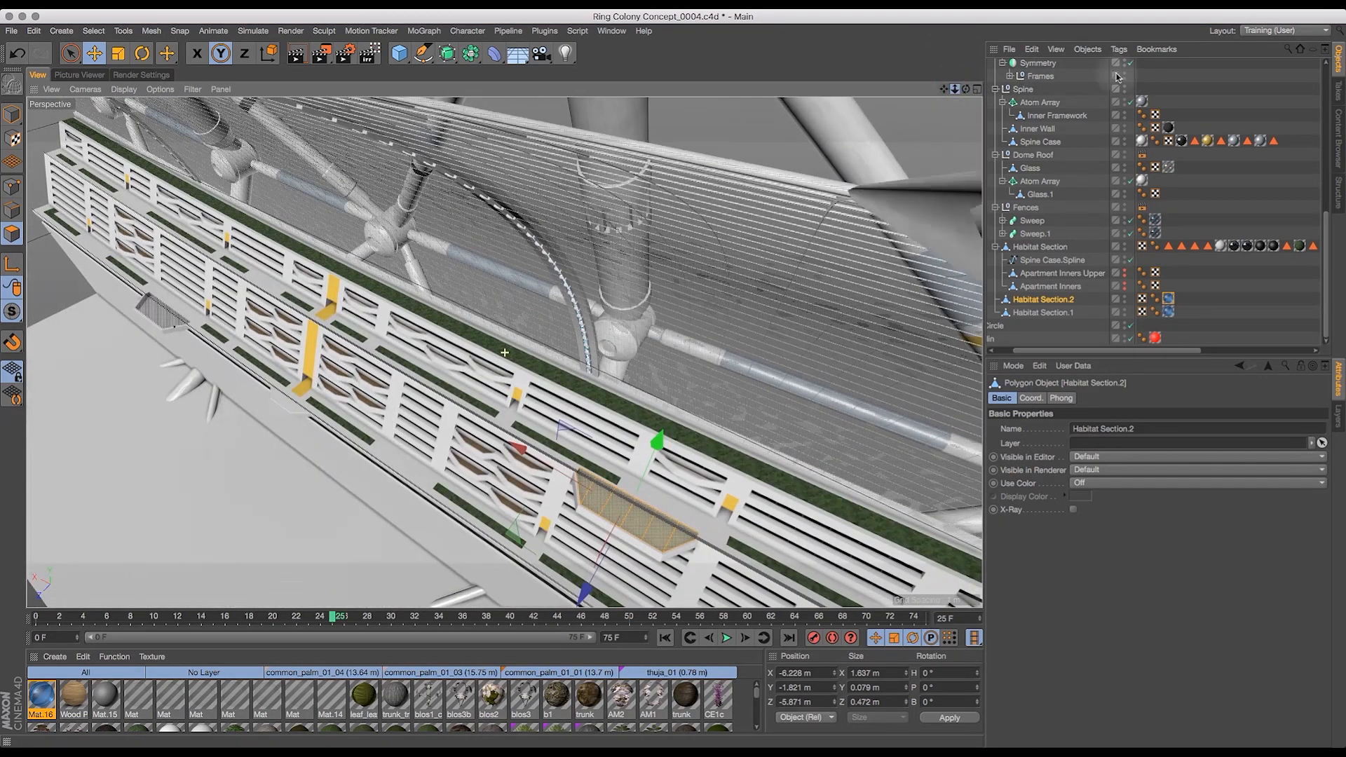
drag(468, 360, 624, 326)
key(2)
key(3)
key(1)
key(2)
key(1)
drag(708, 361, 635, 360)
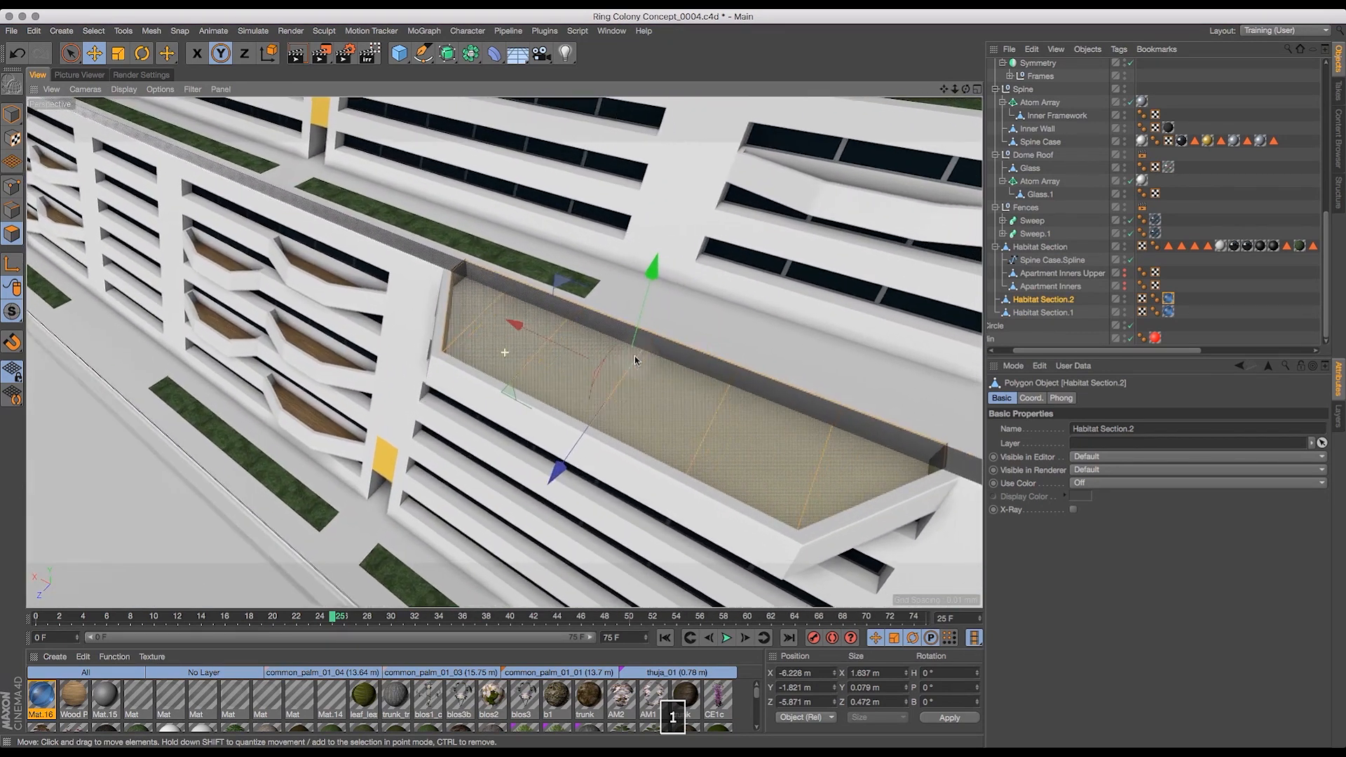
drag(966, 89, 986, 140)
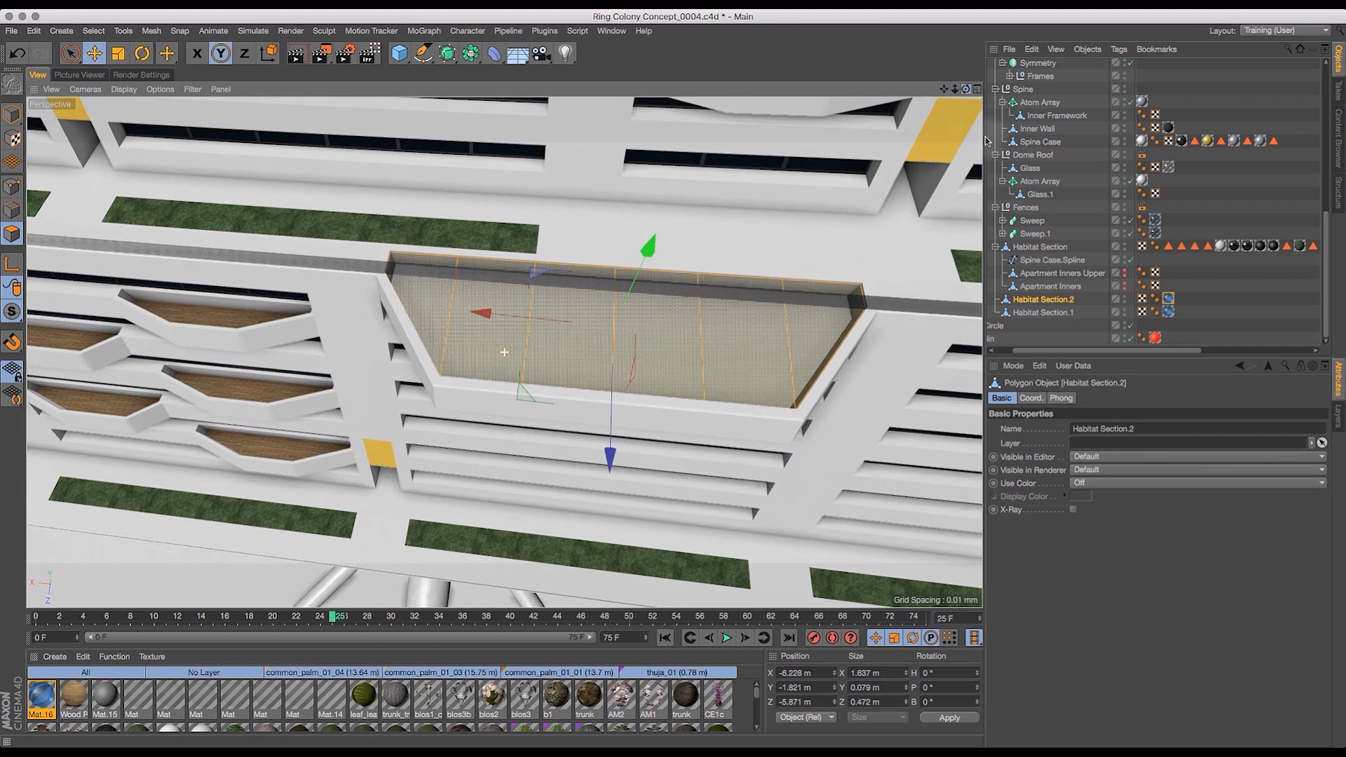
- Recall Habitat Section's Turf polygon selection and remove the turf polygons directly behind the pool from it with Live Selection
click(70, 52)
click(98, 79)
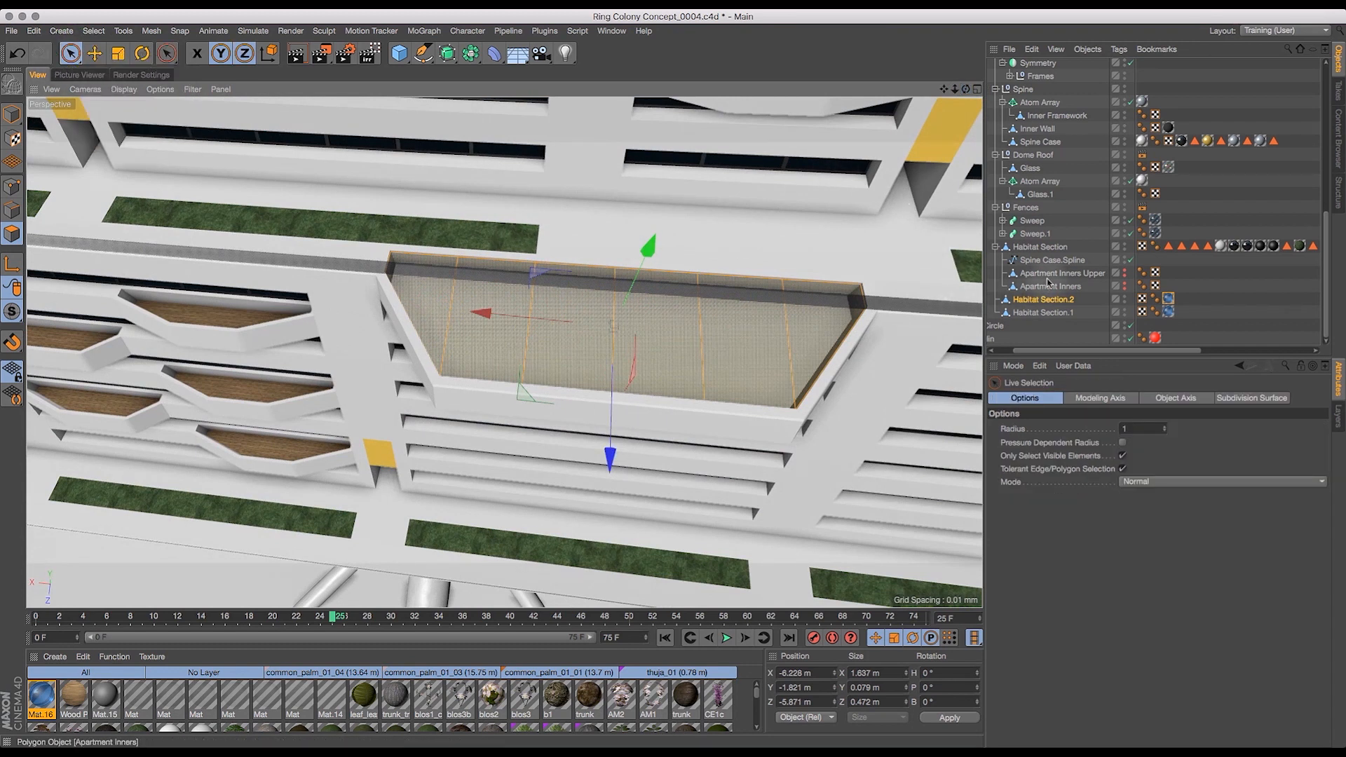
click(1039, 247)
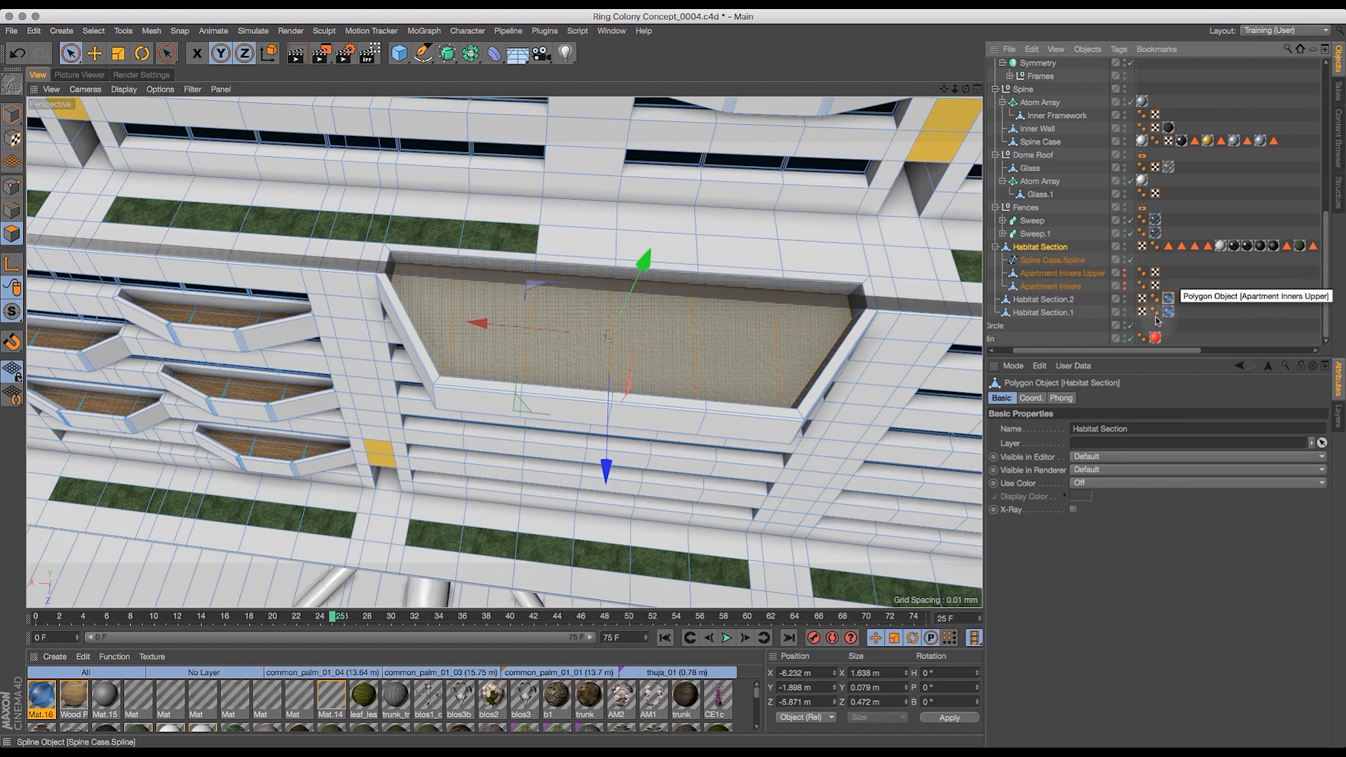
drag(1132, 352, 1211, 352)
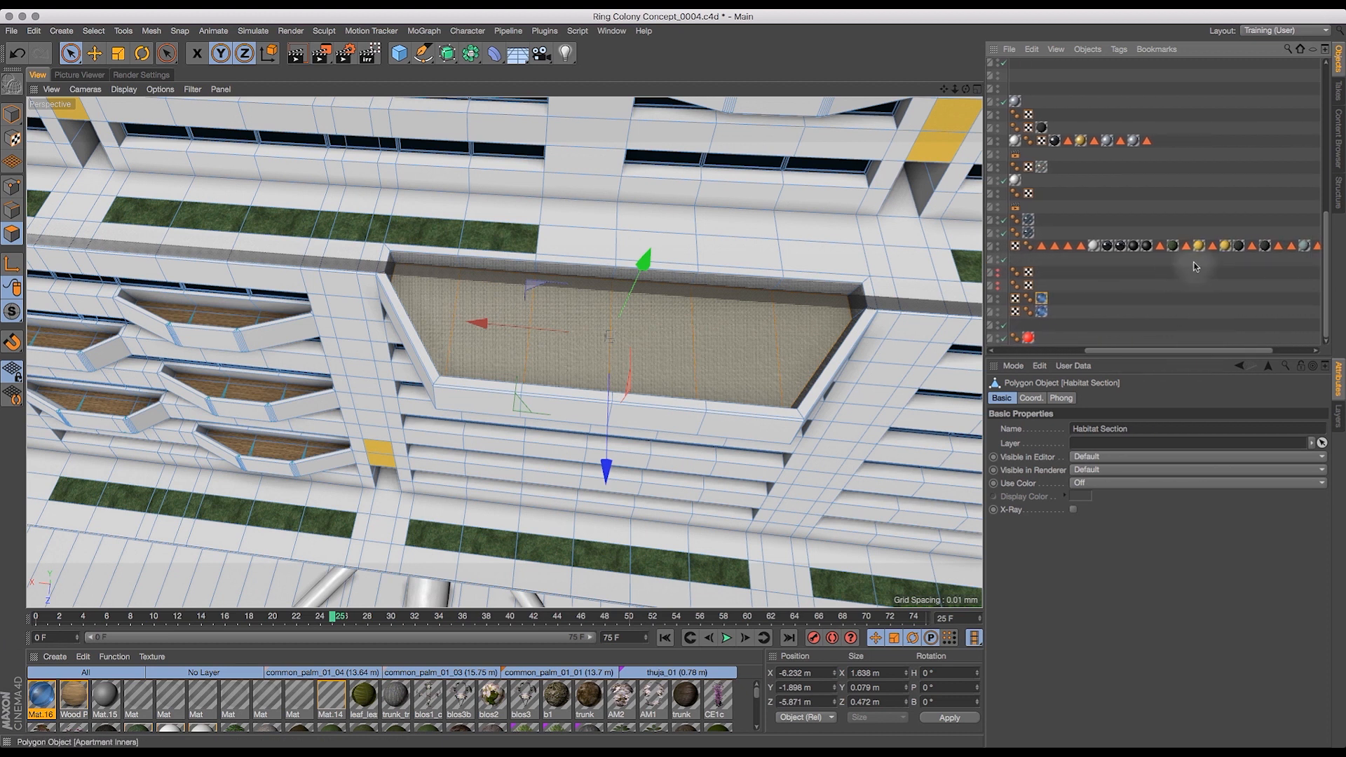
click(1160, 246)
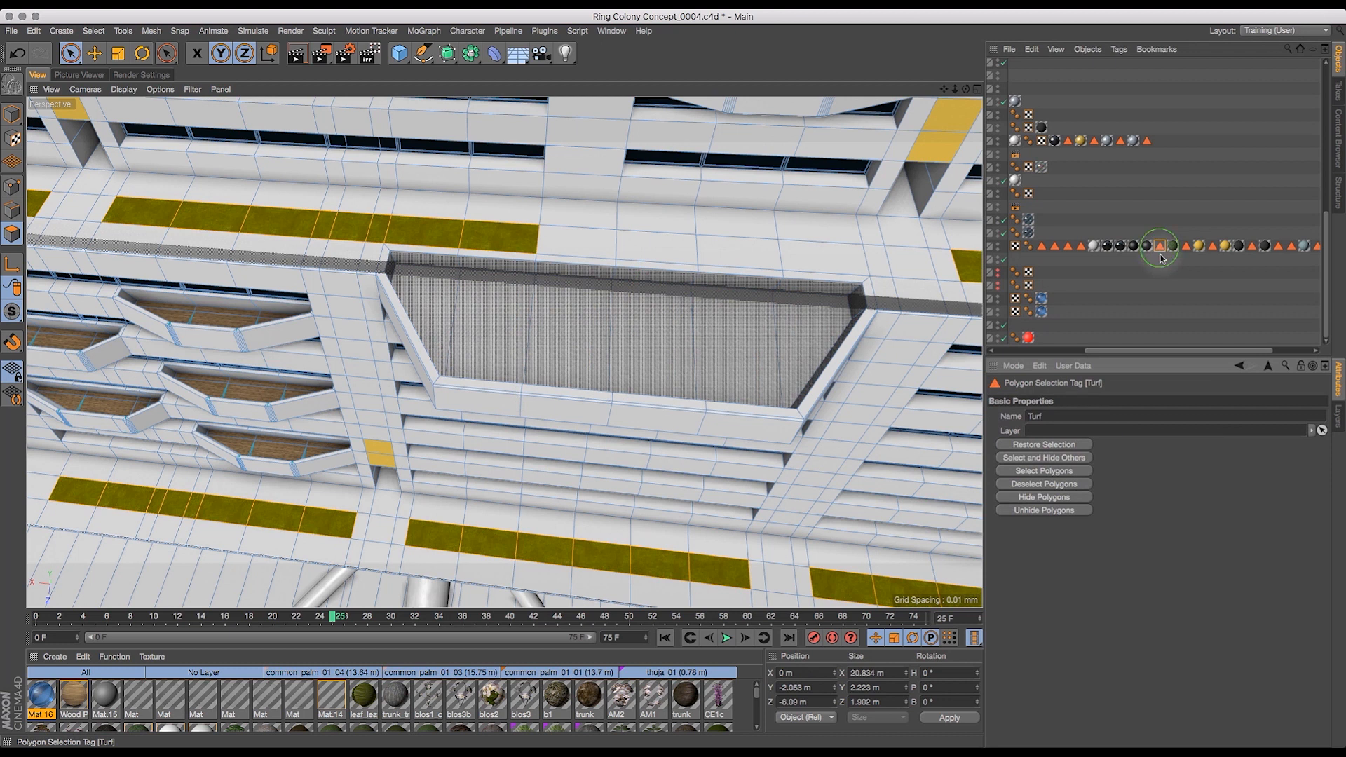
super+click(492, 239)
super+click(432, 232)
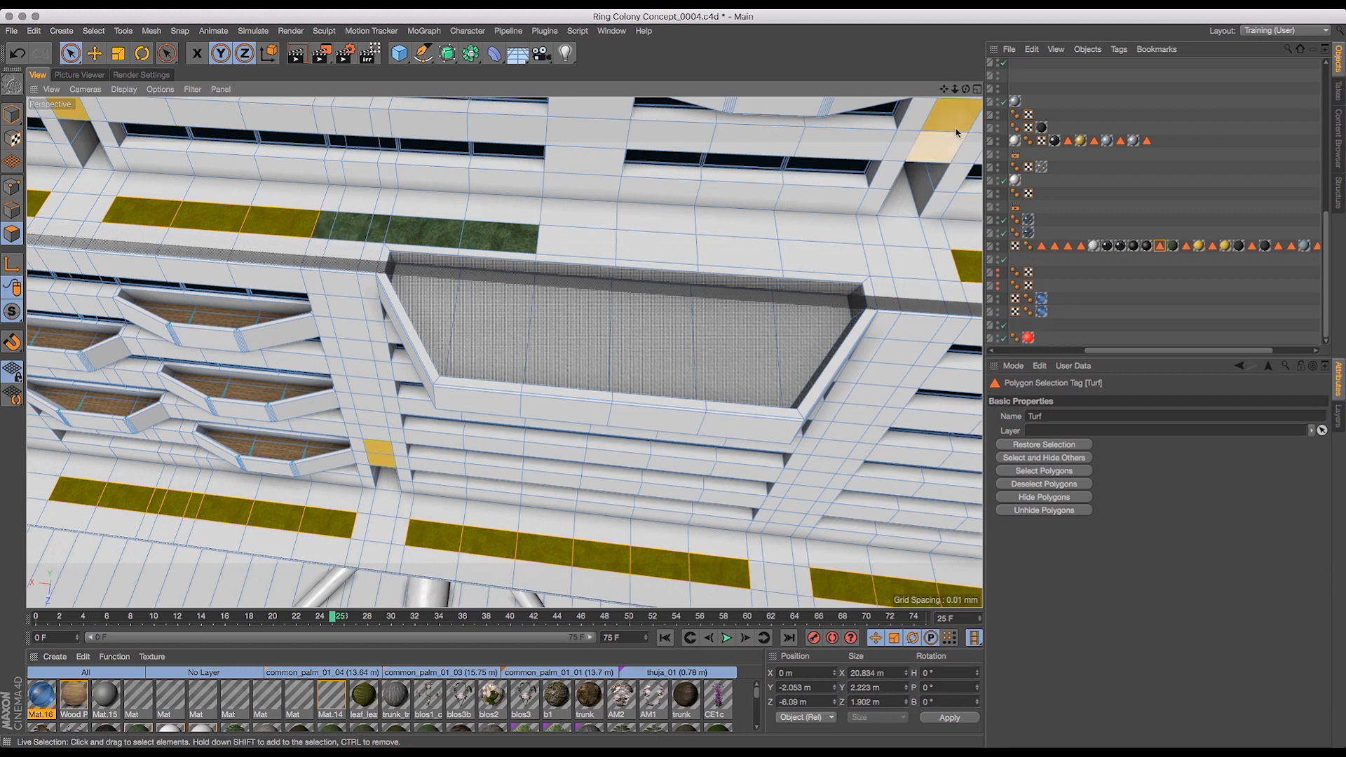
- Update the Turf selection tag with the reduced polygon selection using Set Selection
drag(966, 89, 890, 85)
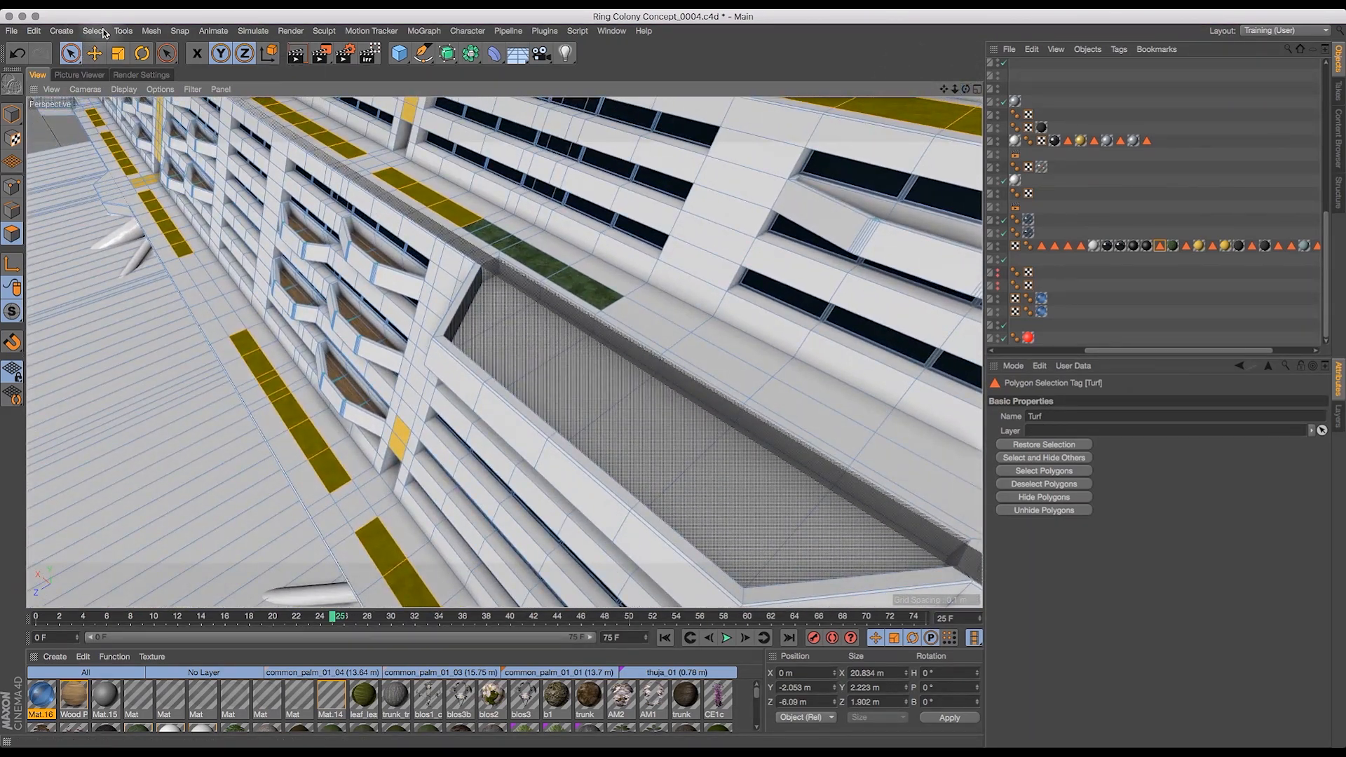
click(103, 33)
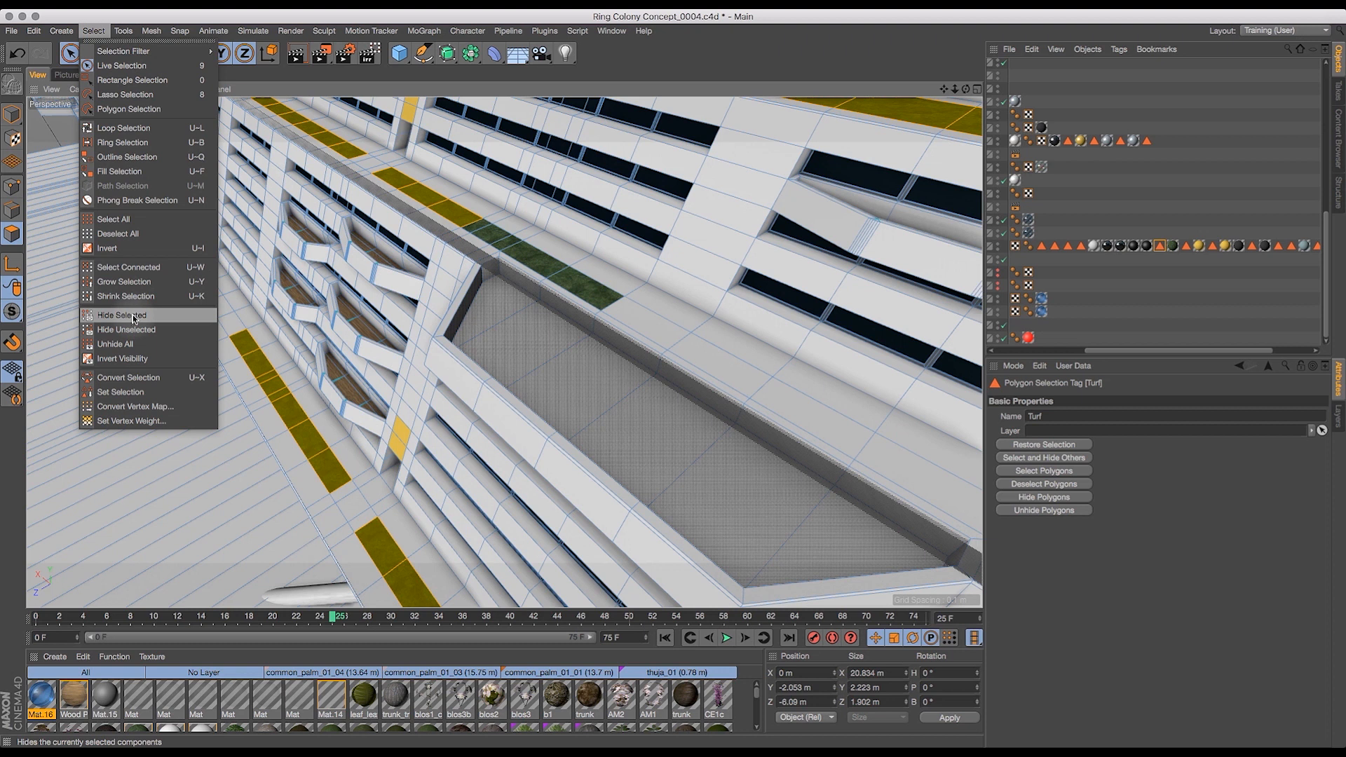
click(129, 393)
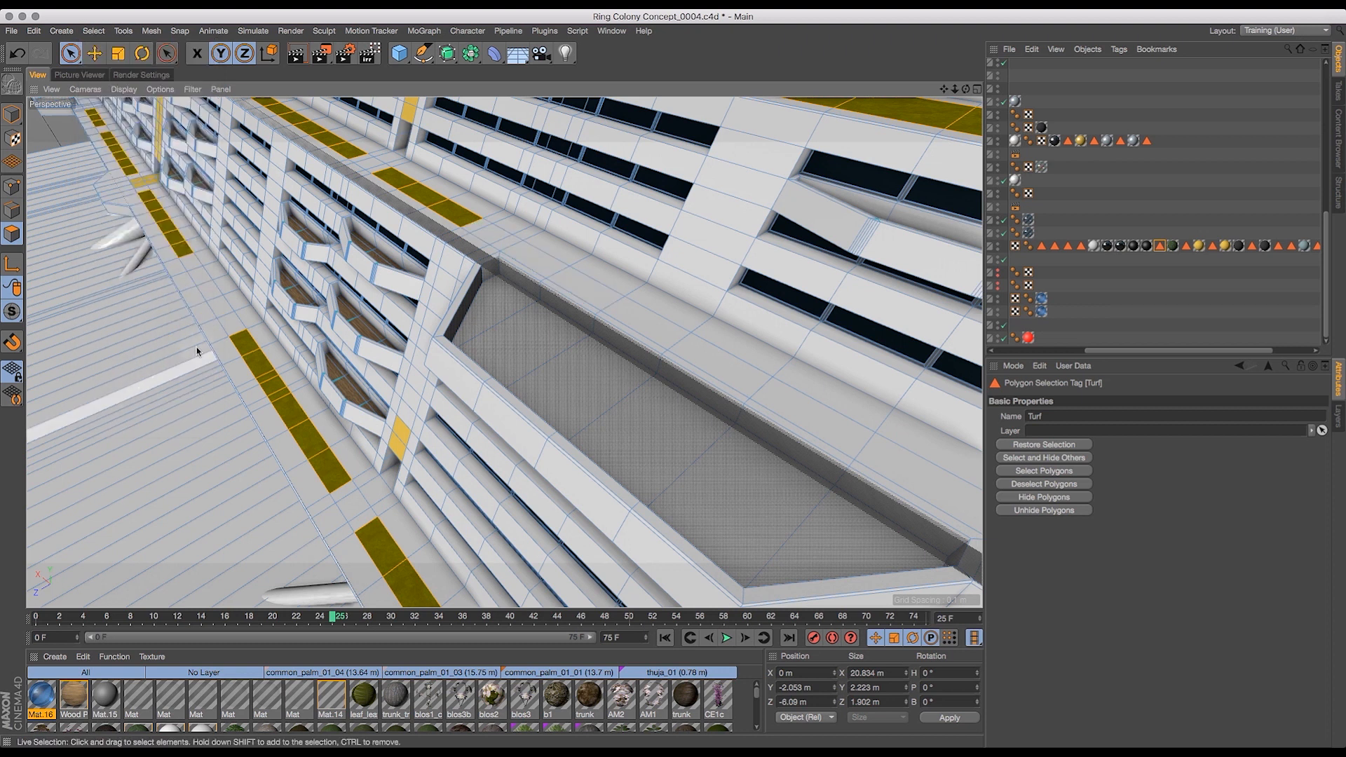
- Review the turf strips across the habitat facade and inspect the contents of the Habitat Tree Cloner
drag(966, 89, 905, 164)
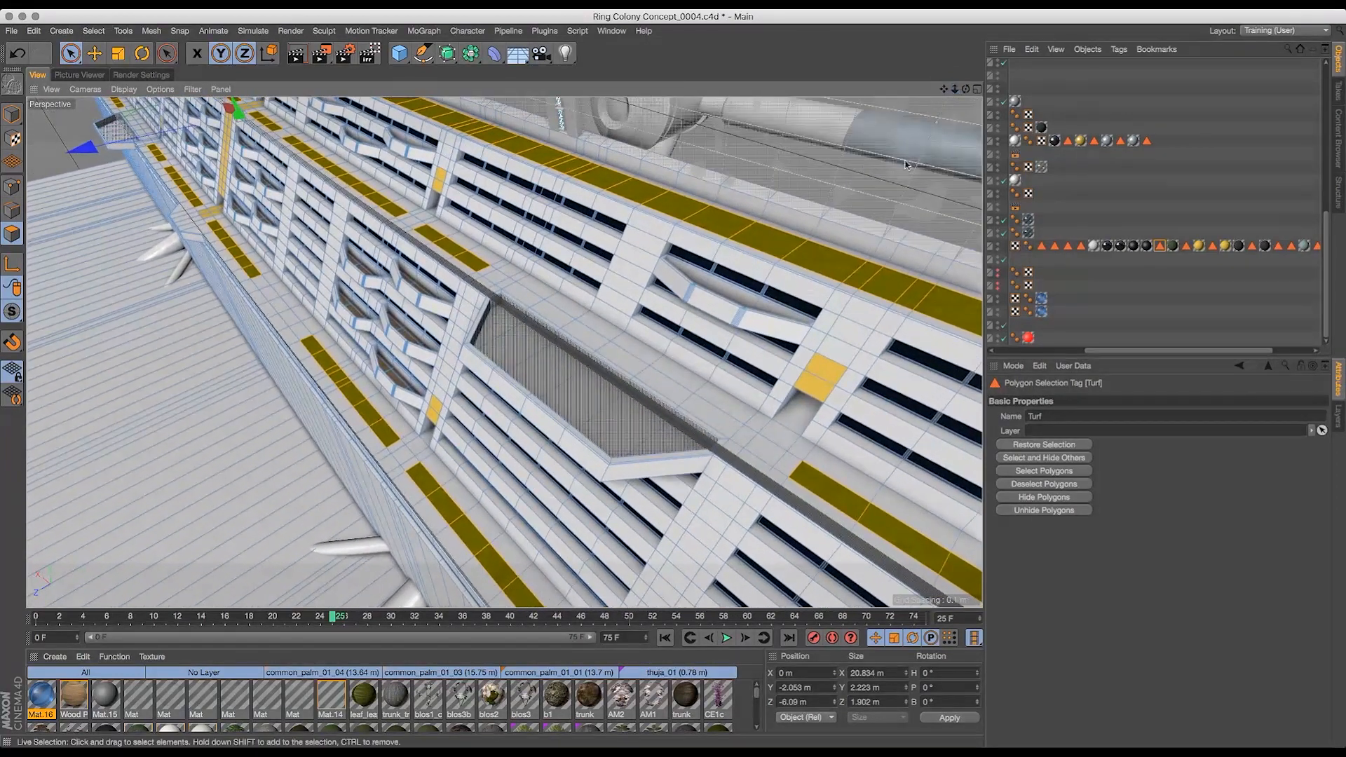
drag(954, 96, 943, 138)
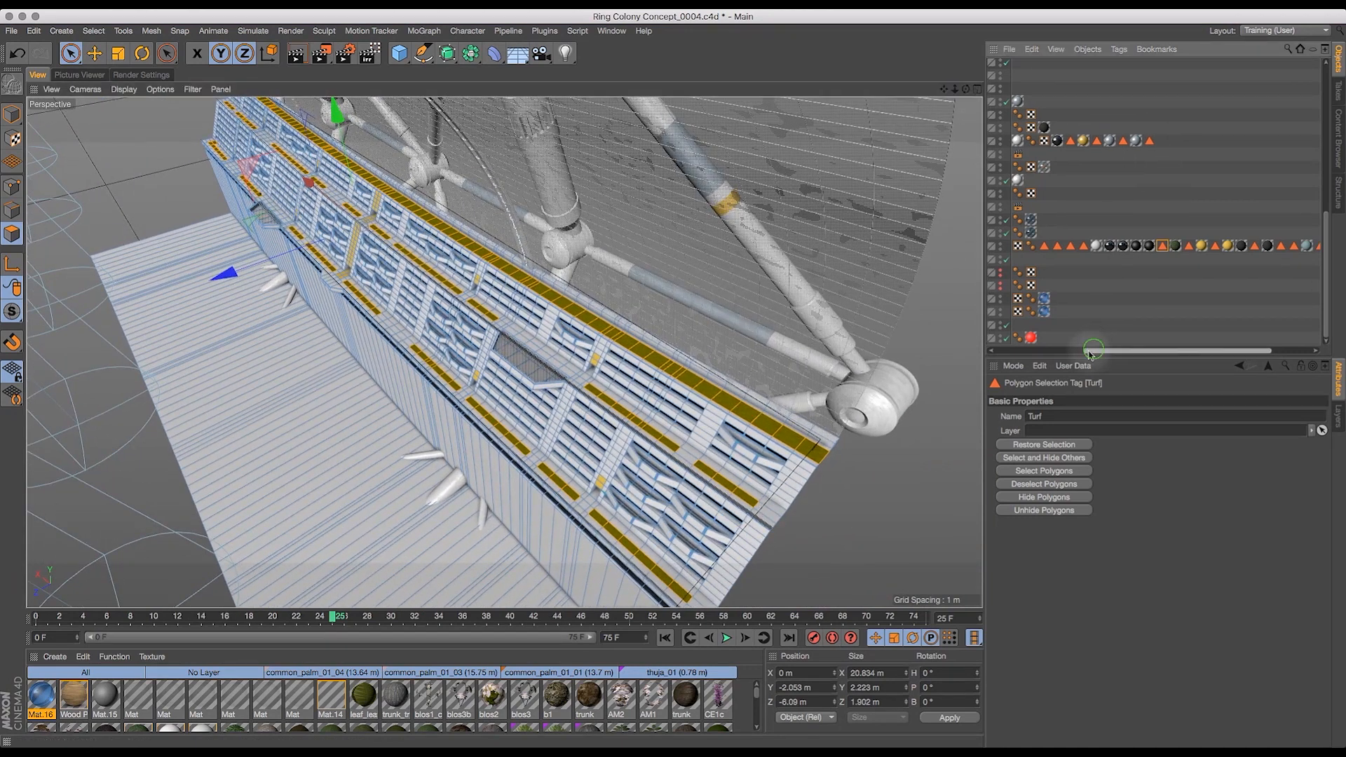
scroll(1092, 324, left, 5)
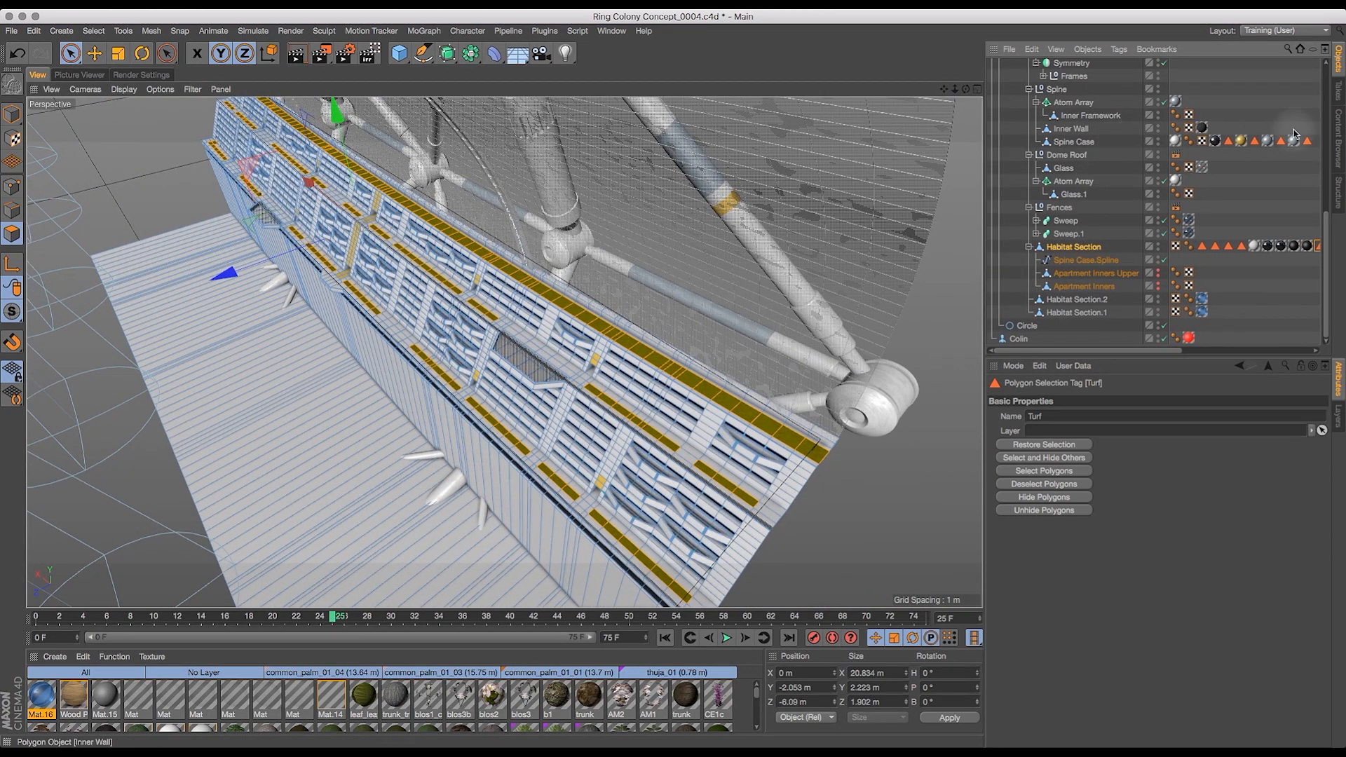
drag(1327, 231, 1322, 162)
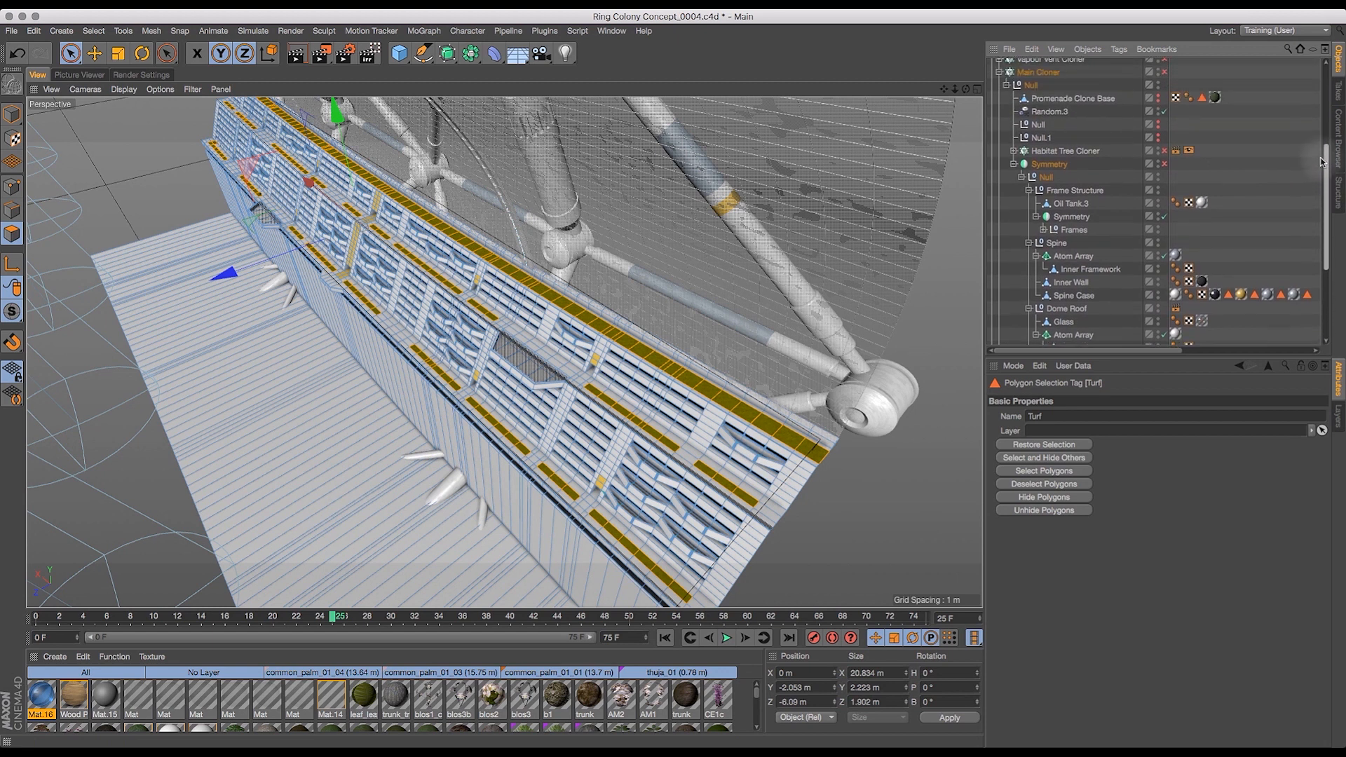
click(1013, 153)
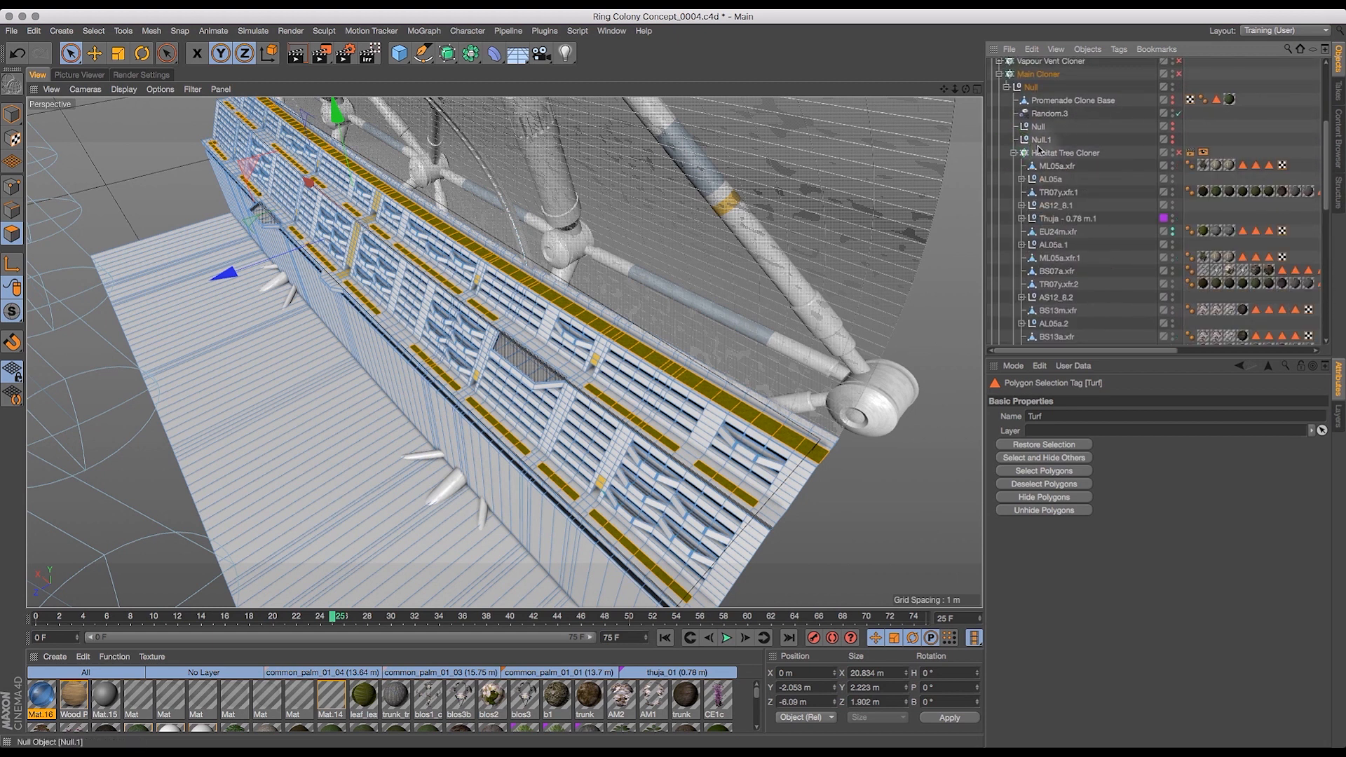
click(1013, 153)
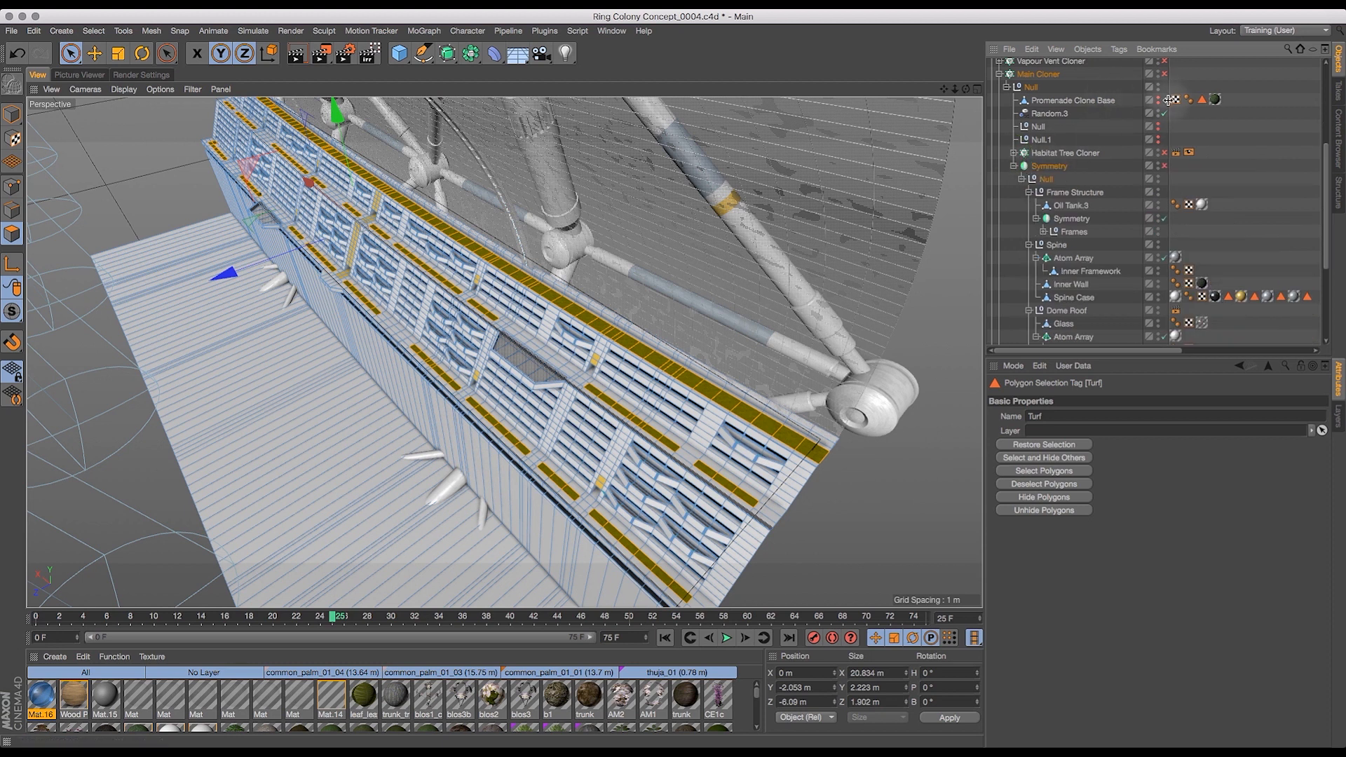
- Hide the Symmetry group and delete Promenade Clone Base's turf polygons along the walkway directly behind the pool
click(519, 341)
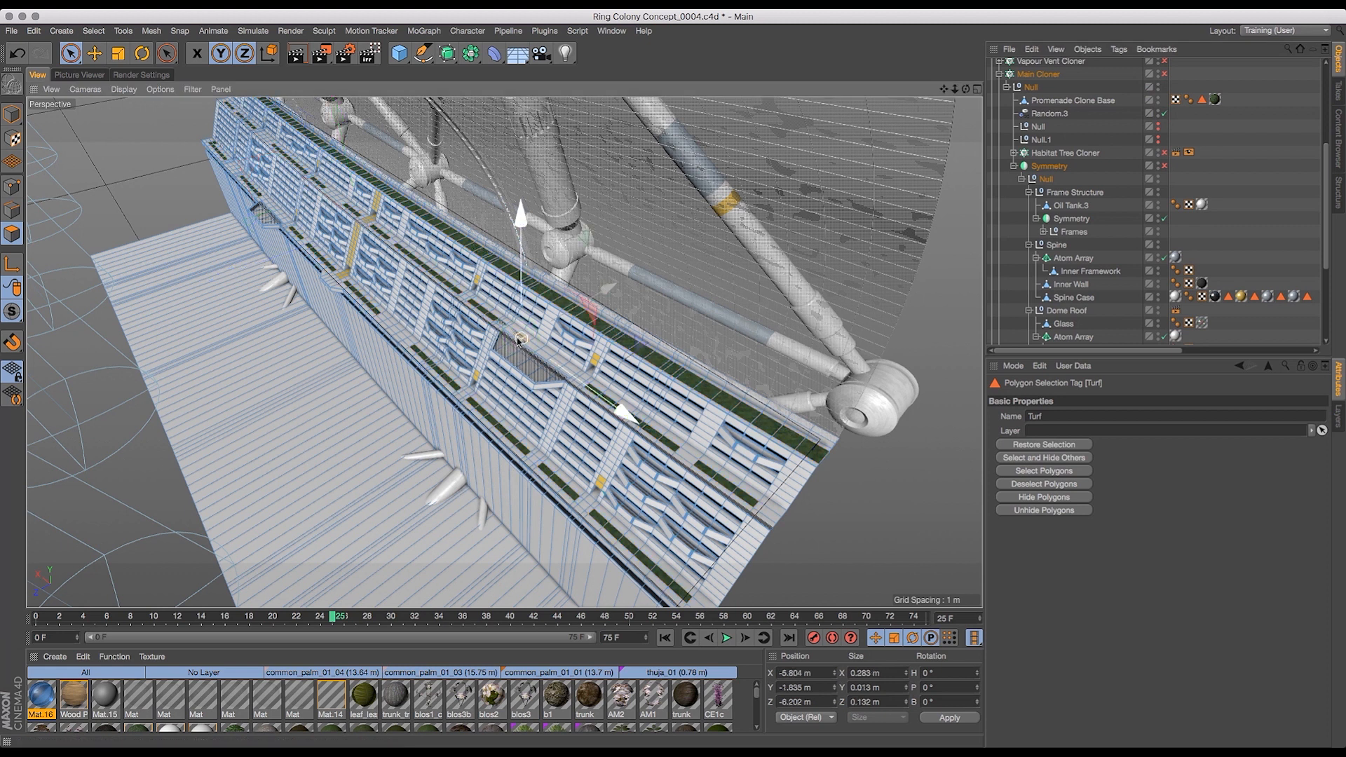
shift+click(500, 326)
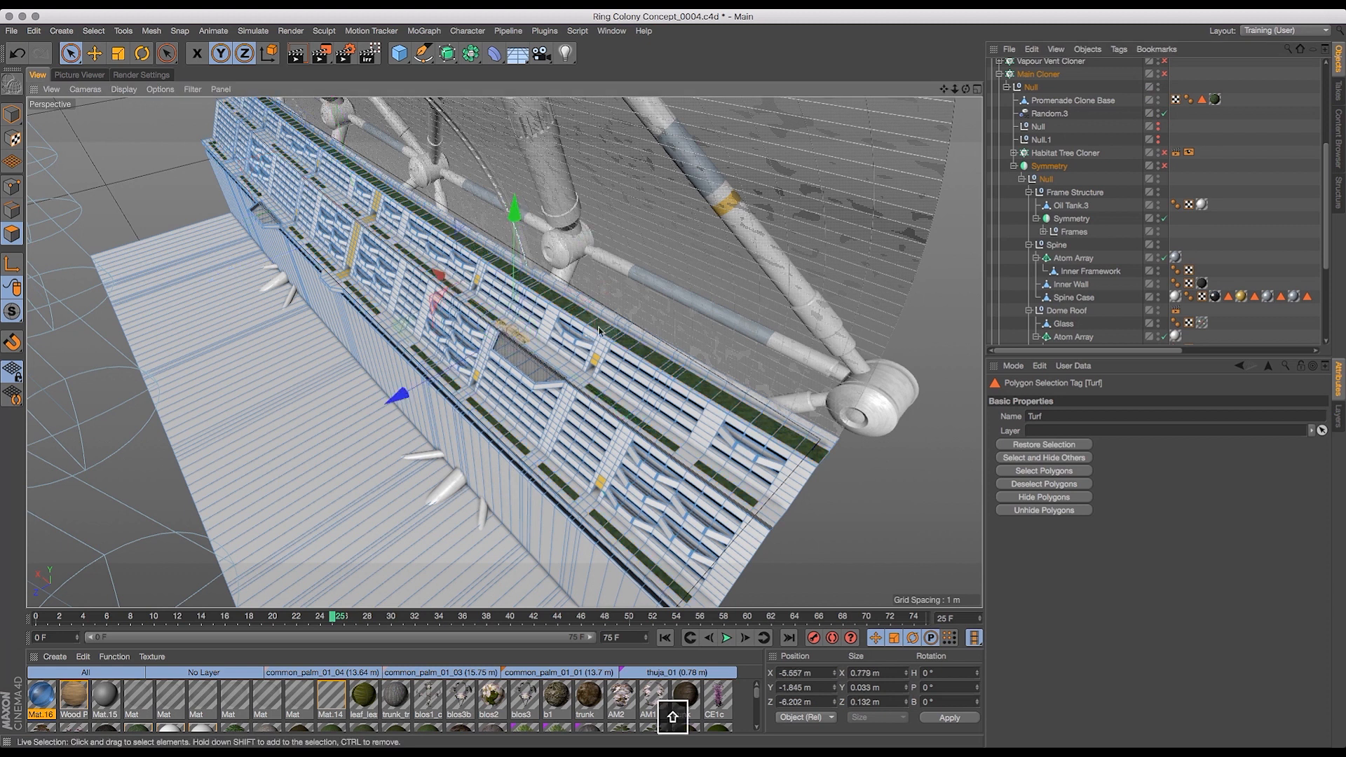
key(s)
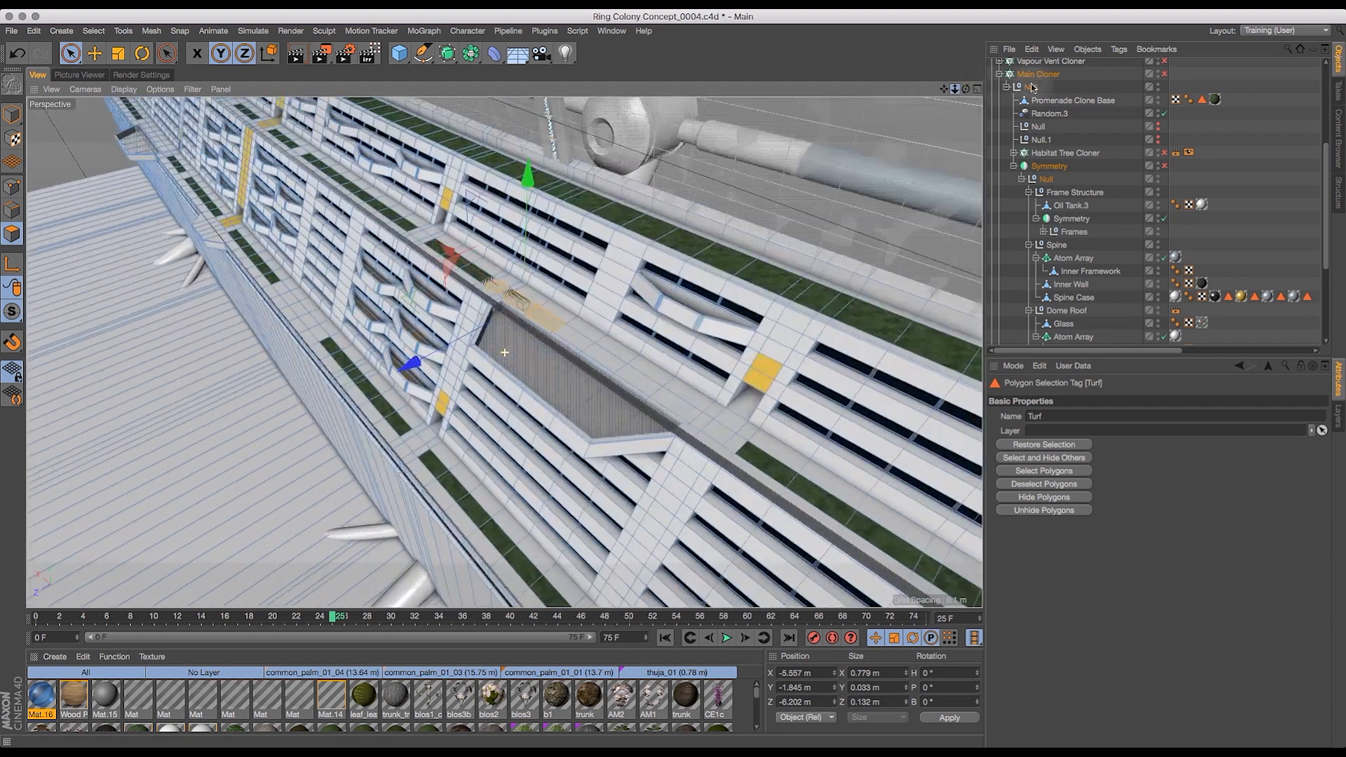
click(1061, 102)
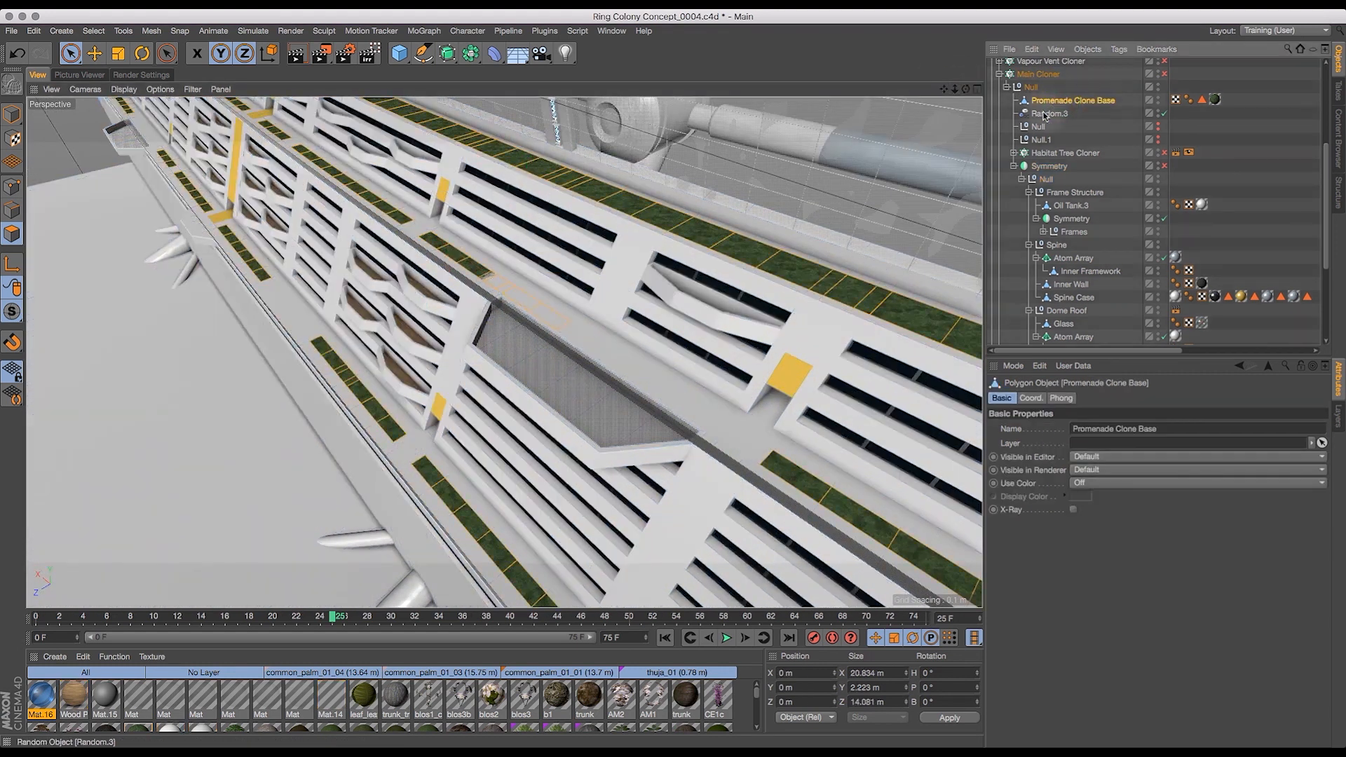
click(547, 314)
shift+click(521, 298)
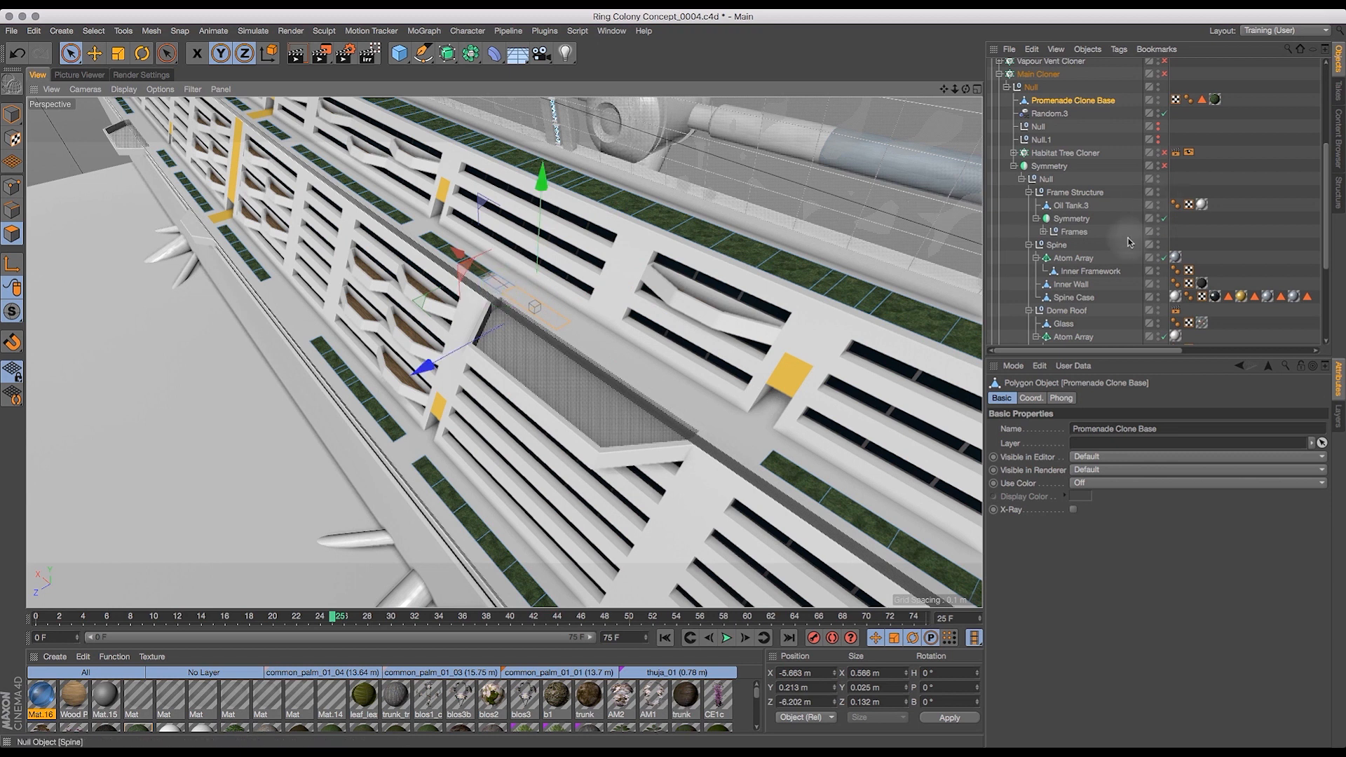
click(1161, 166)
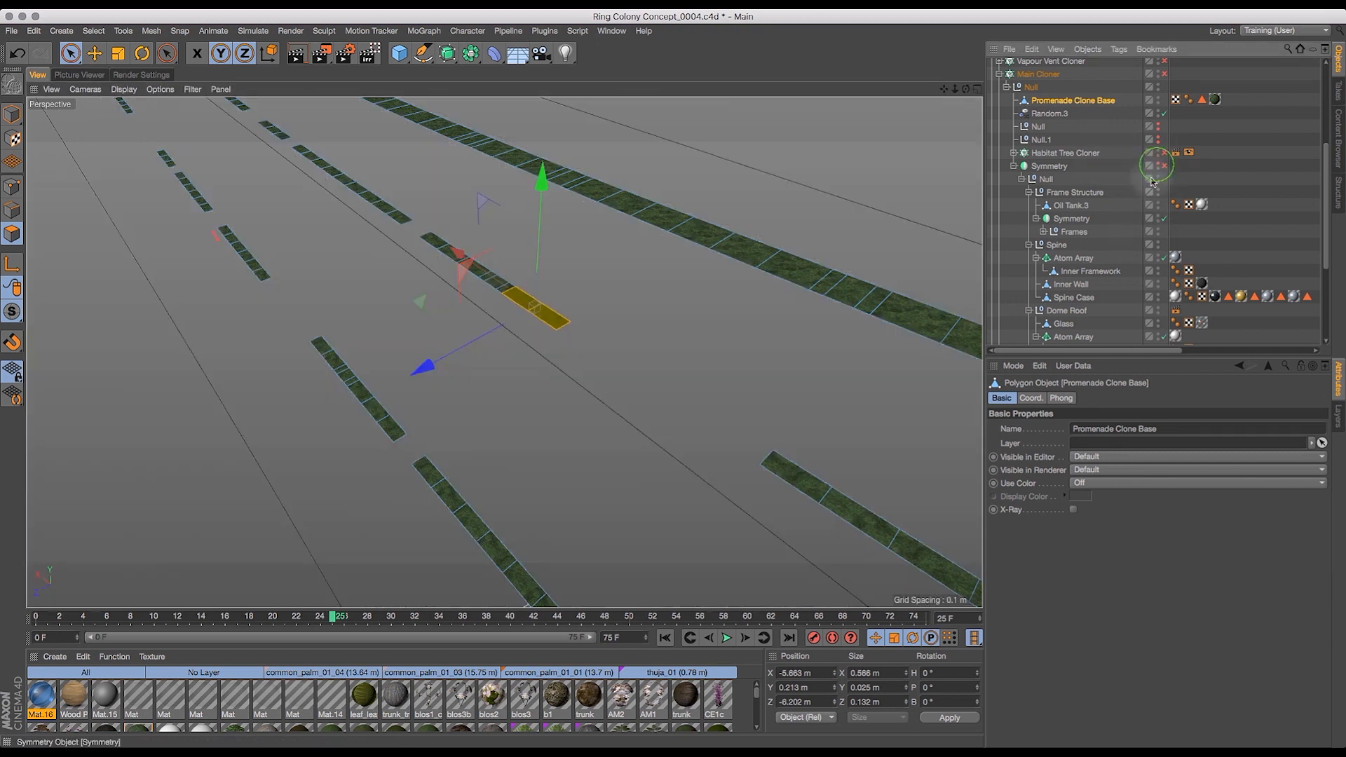
key(shift)
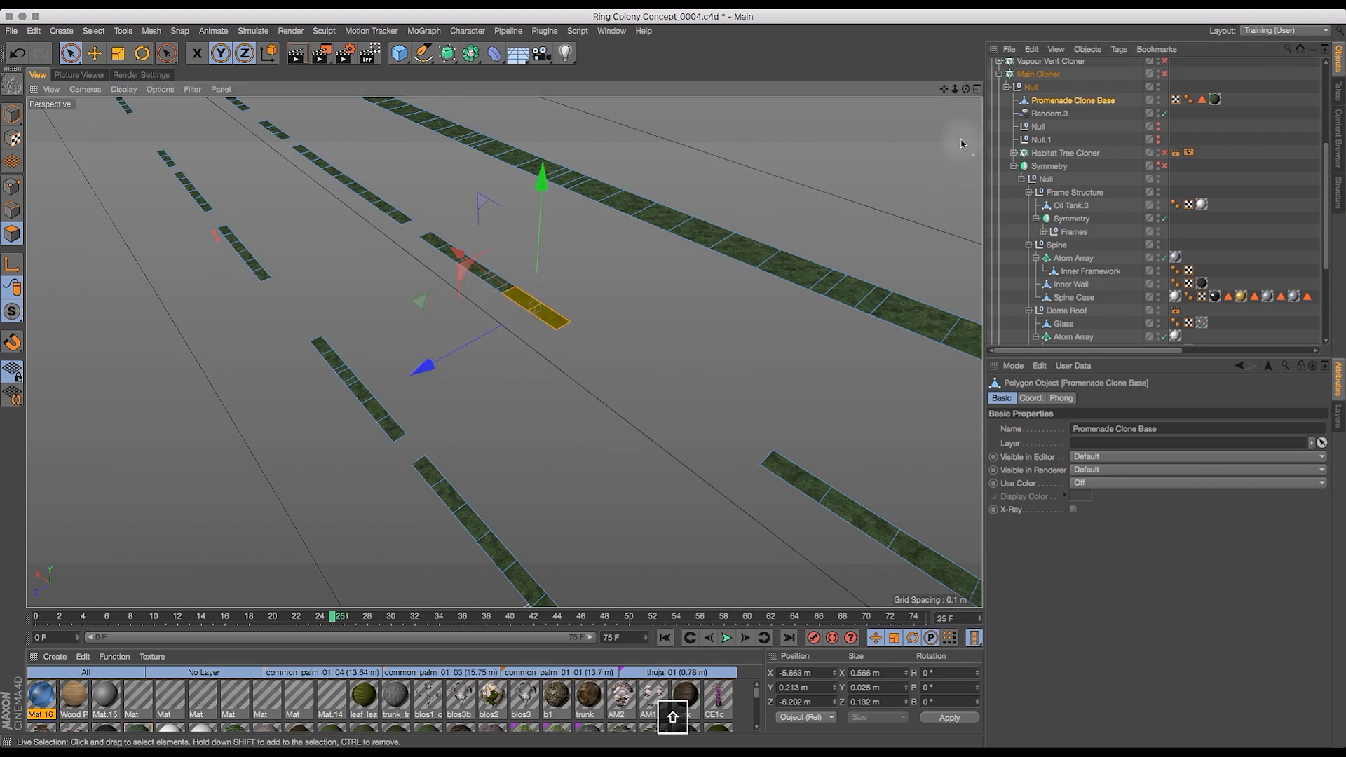
drag(952, 89, 988, 238)
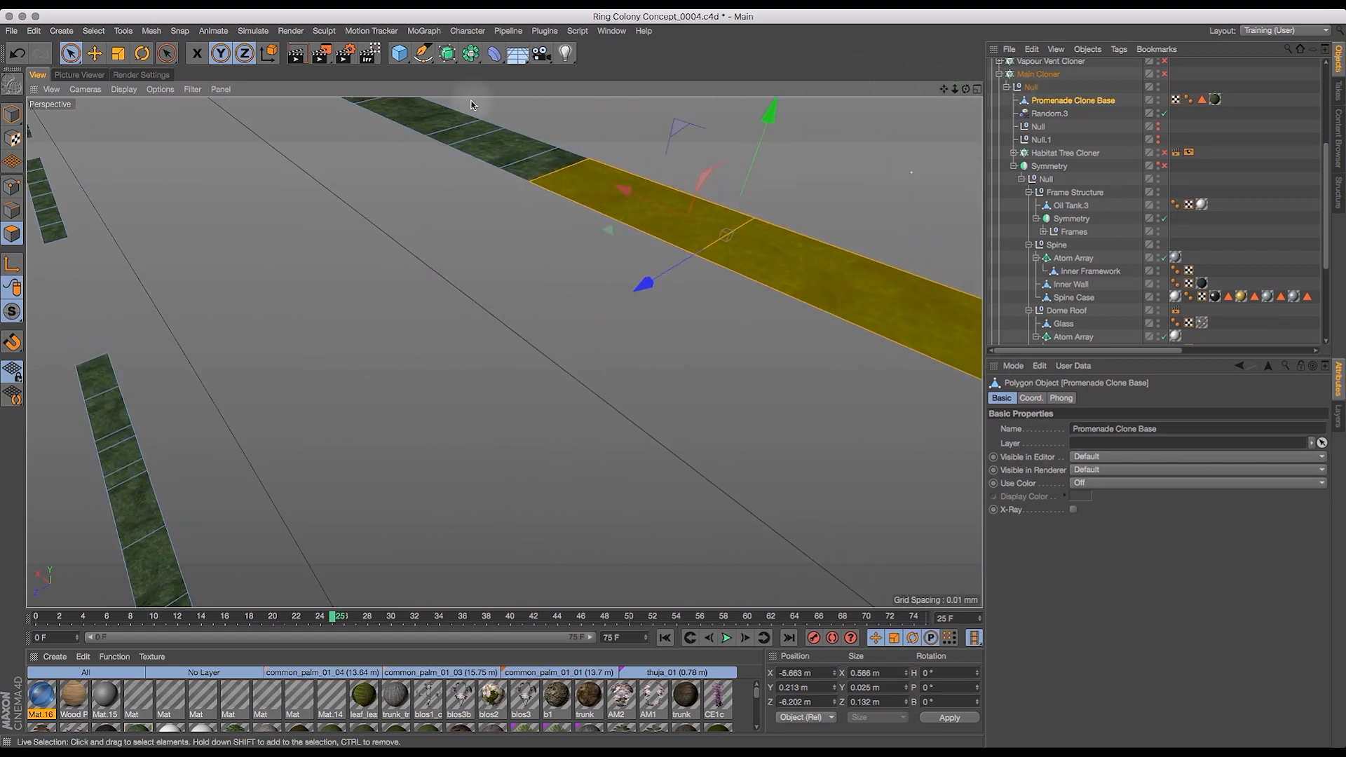
shift+click(542, 173)
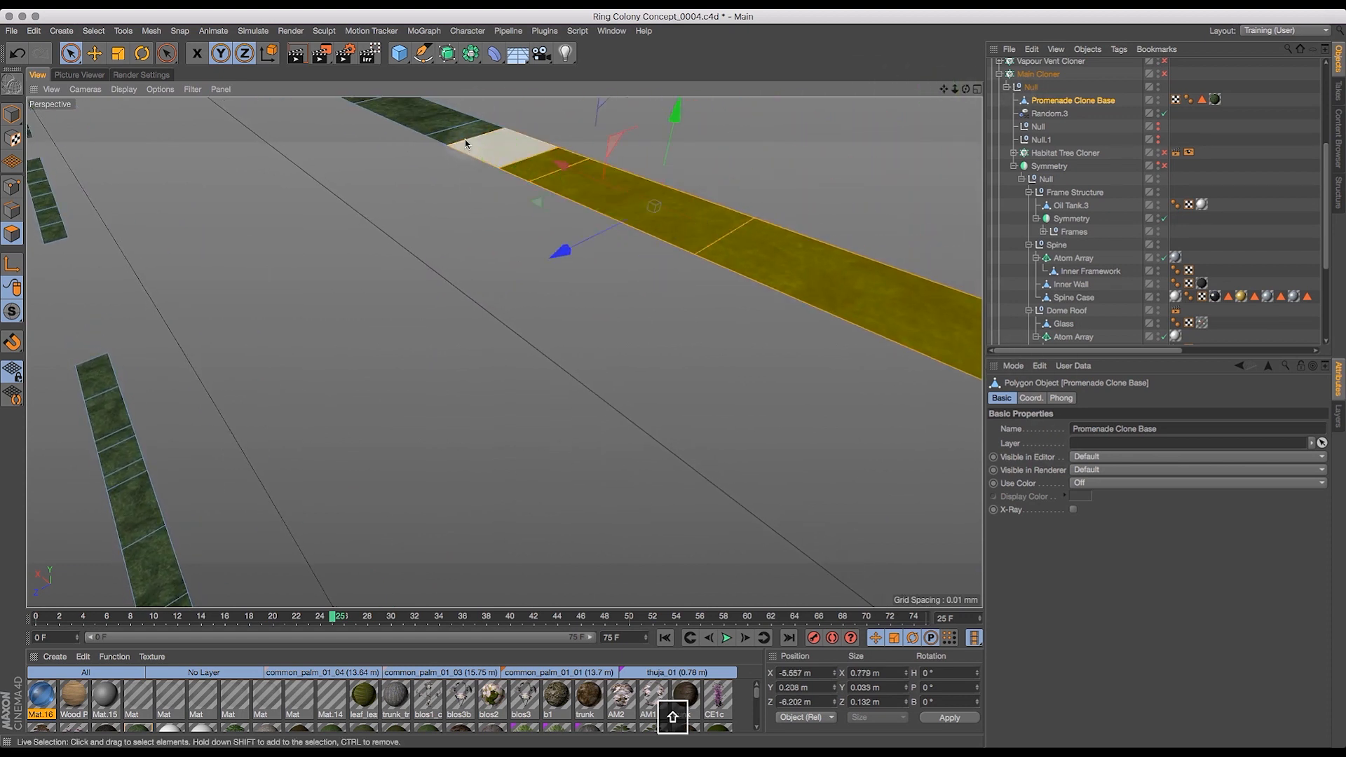
shift+click(936, 361)
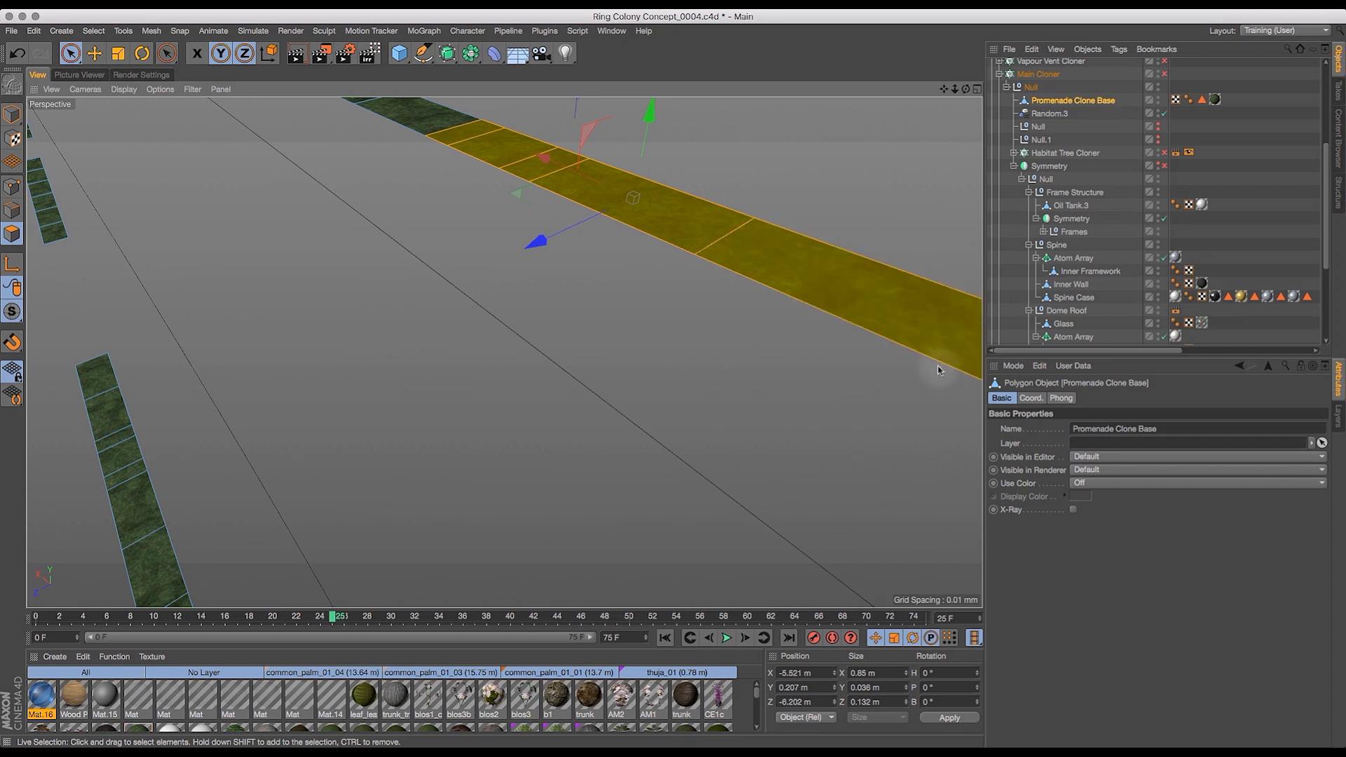
key(BackSpace)
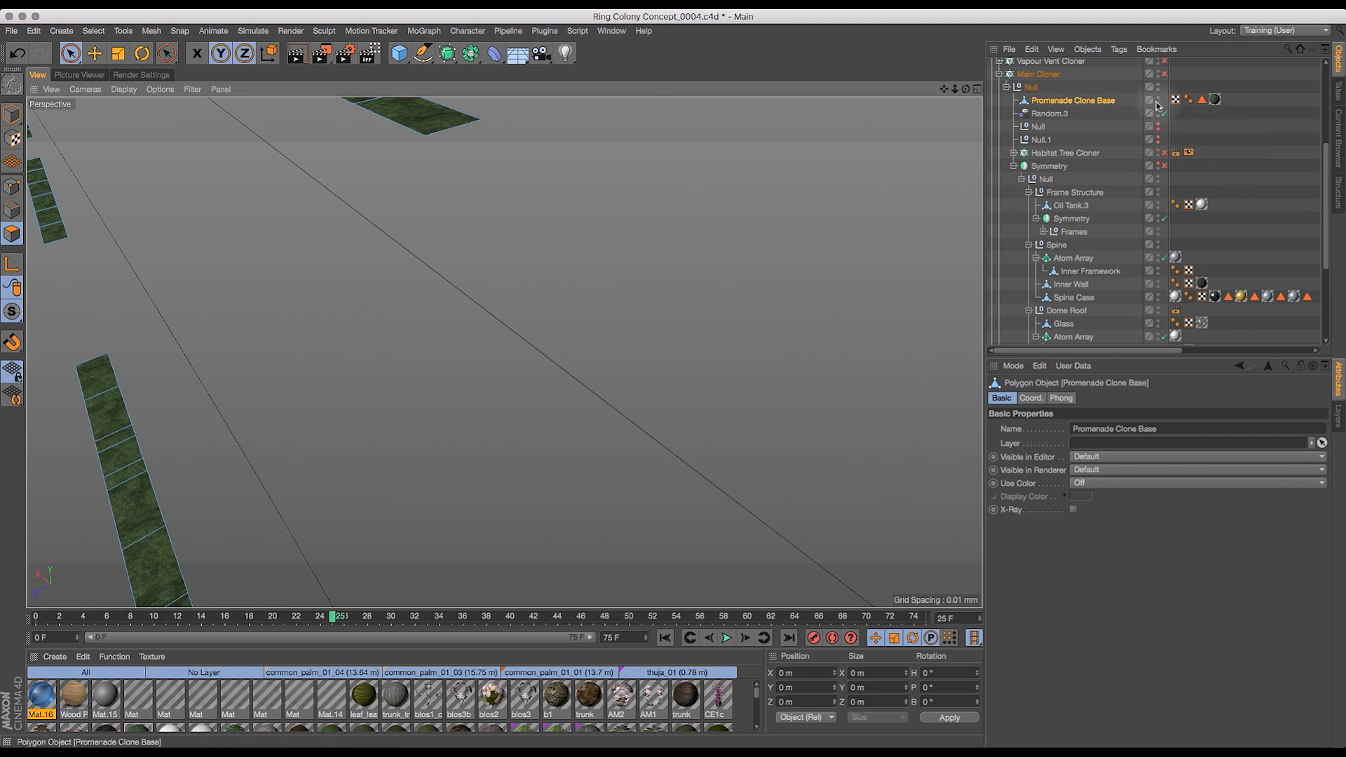
- Hide Promenade Clone Base in both the editor and the renderer, and make the Symmetry group visible again
double_click(1158, 99)
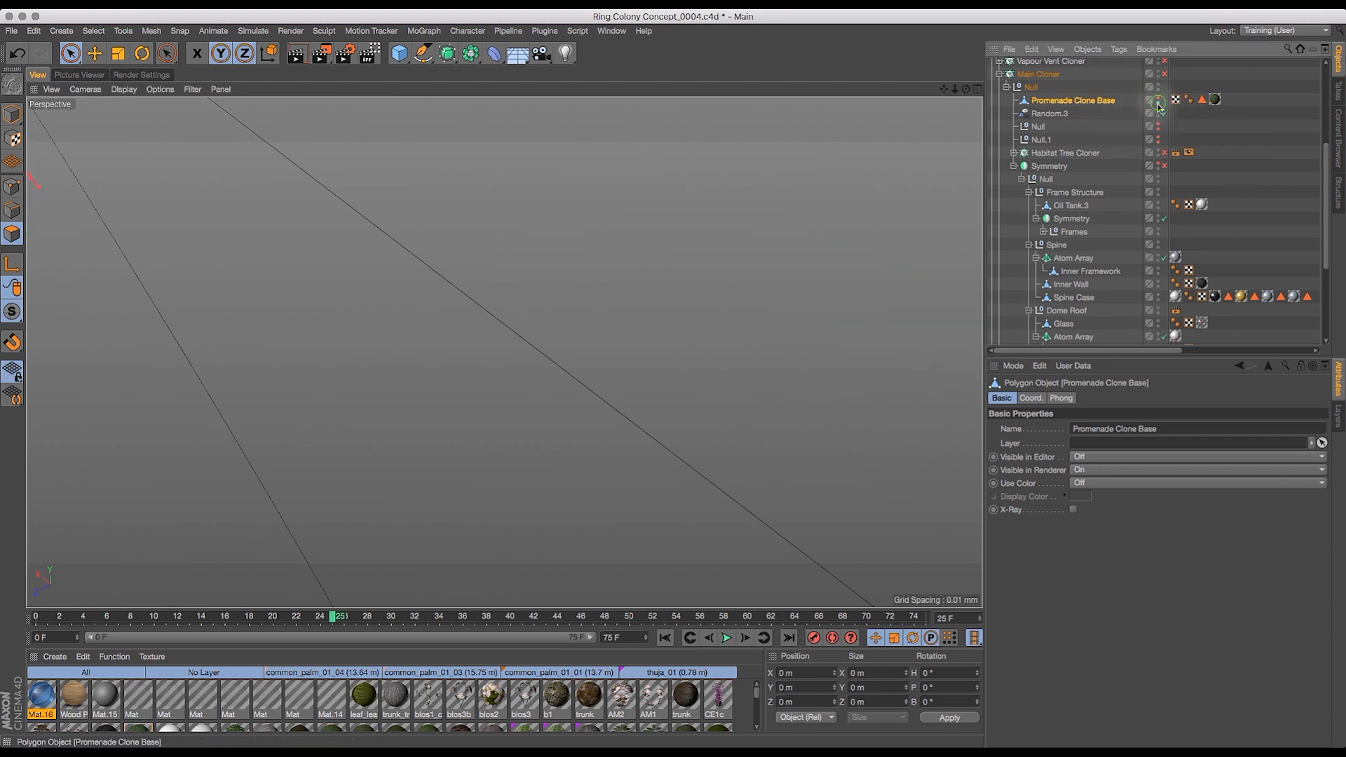
click(1158, 104)
mouse_move(1325, 164)
mouse_down()
mouse_move(1327, 229)
mouse_move(1325, 170)
mouse_up()
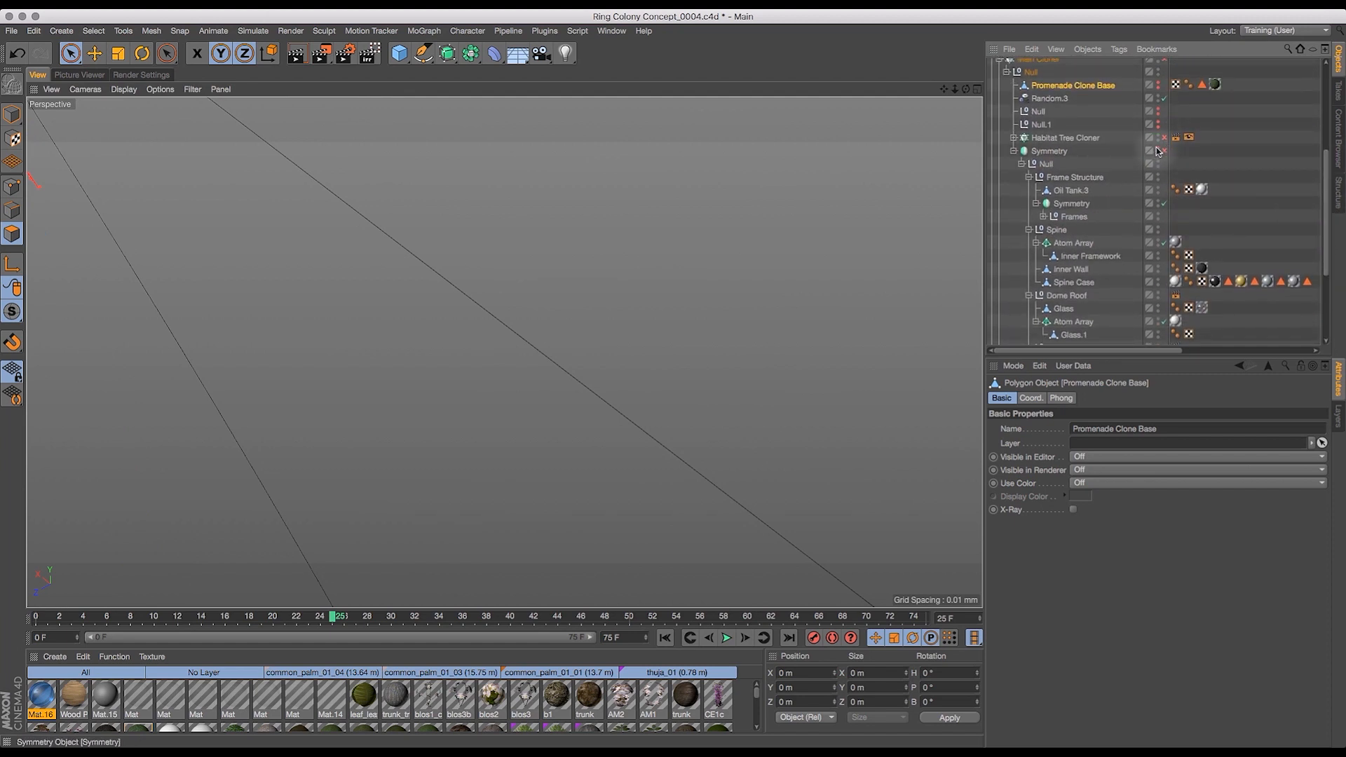
click(1160, 151)
- Inspect the pool and the walkway behind it from several angles, and save the project
drag(959, 90, 947, 98)
drag(967, 93, 751, 194)
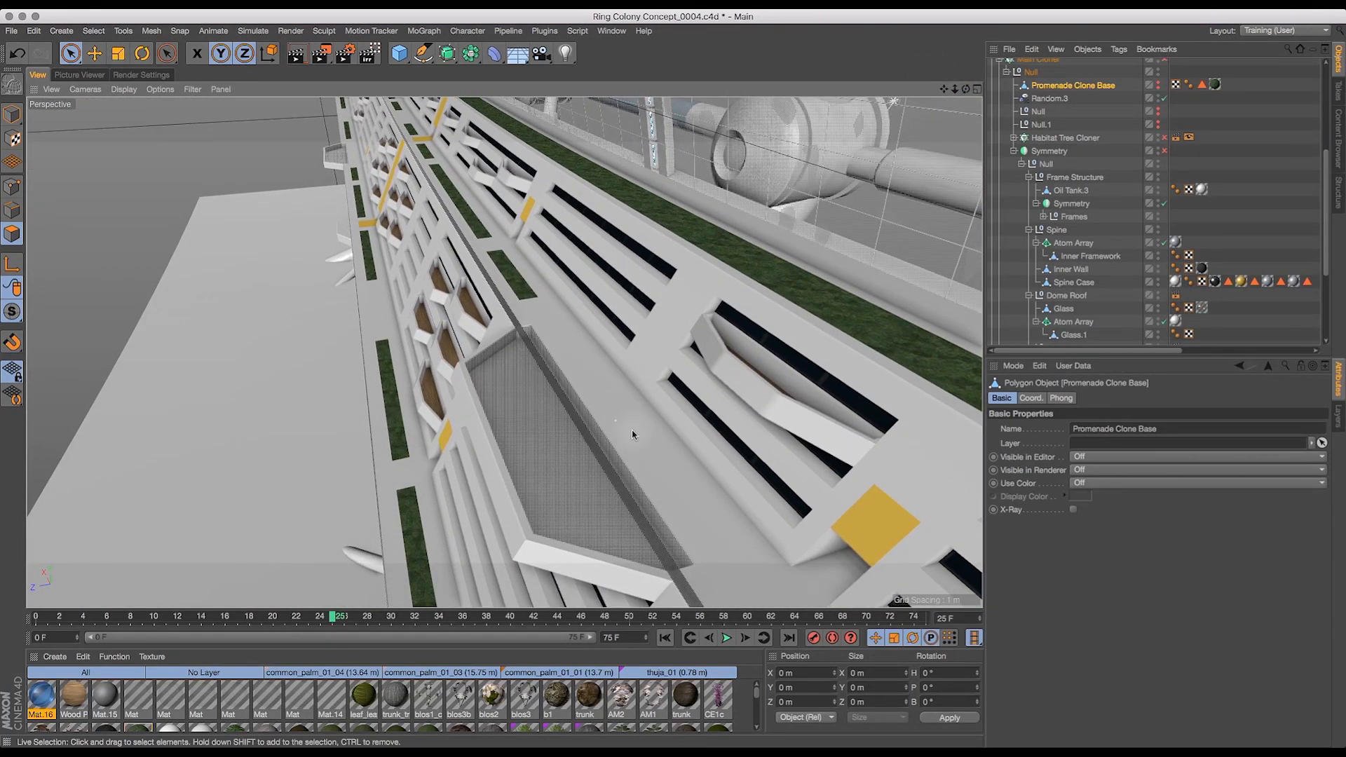
mouse_move(966, 89)
mouse_down()
mouse_move(950, 60)
mouse_move(986, 75)
mouse_move(957, 91)
mouse_move(996, 105)
mouse_move(976, 90)
mouse_move(1007, 93)
mouse_move(973, 115)
mouse_up()
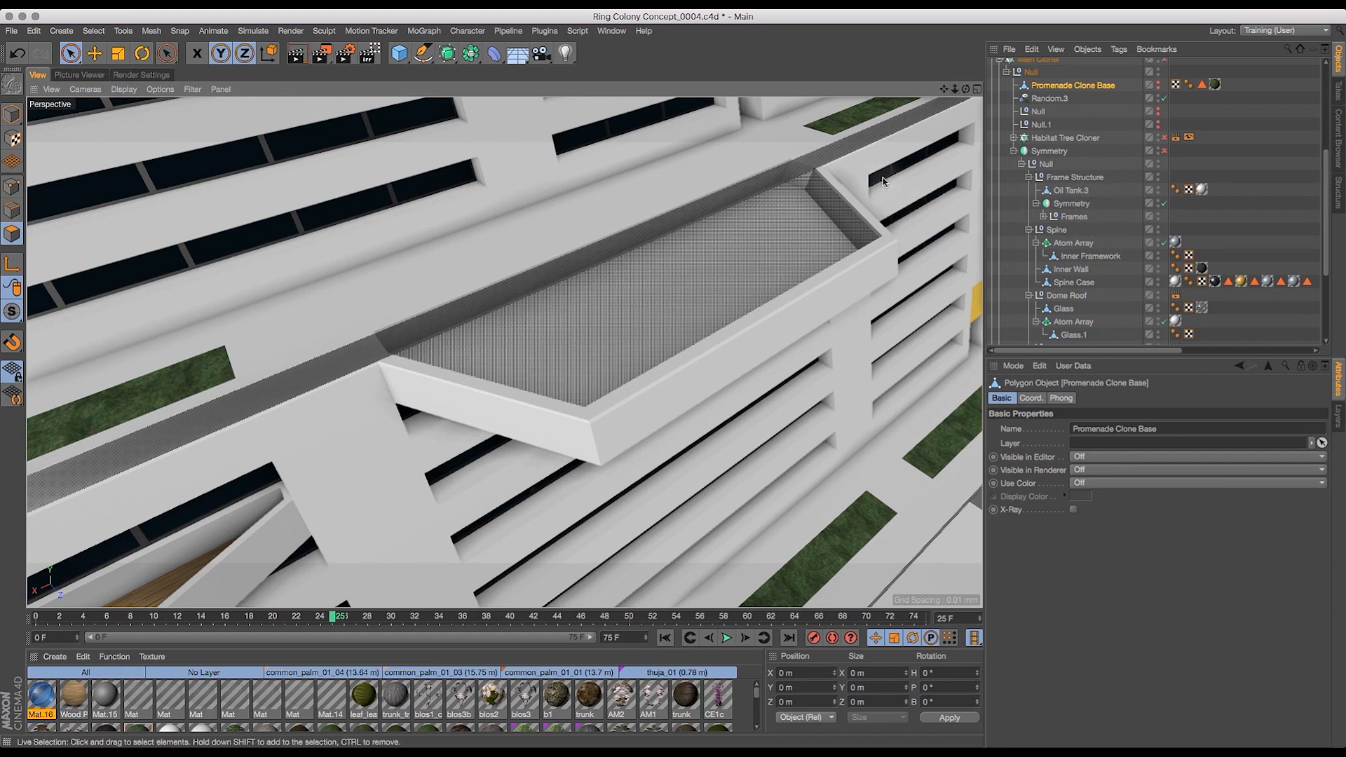
drag(1325, 156, 1325, 223)
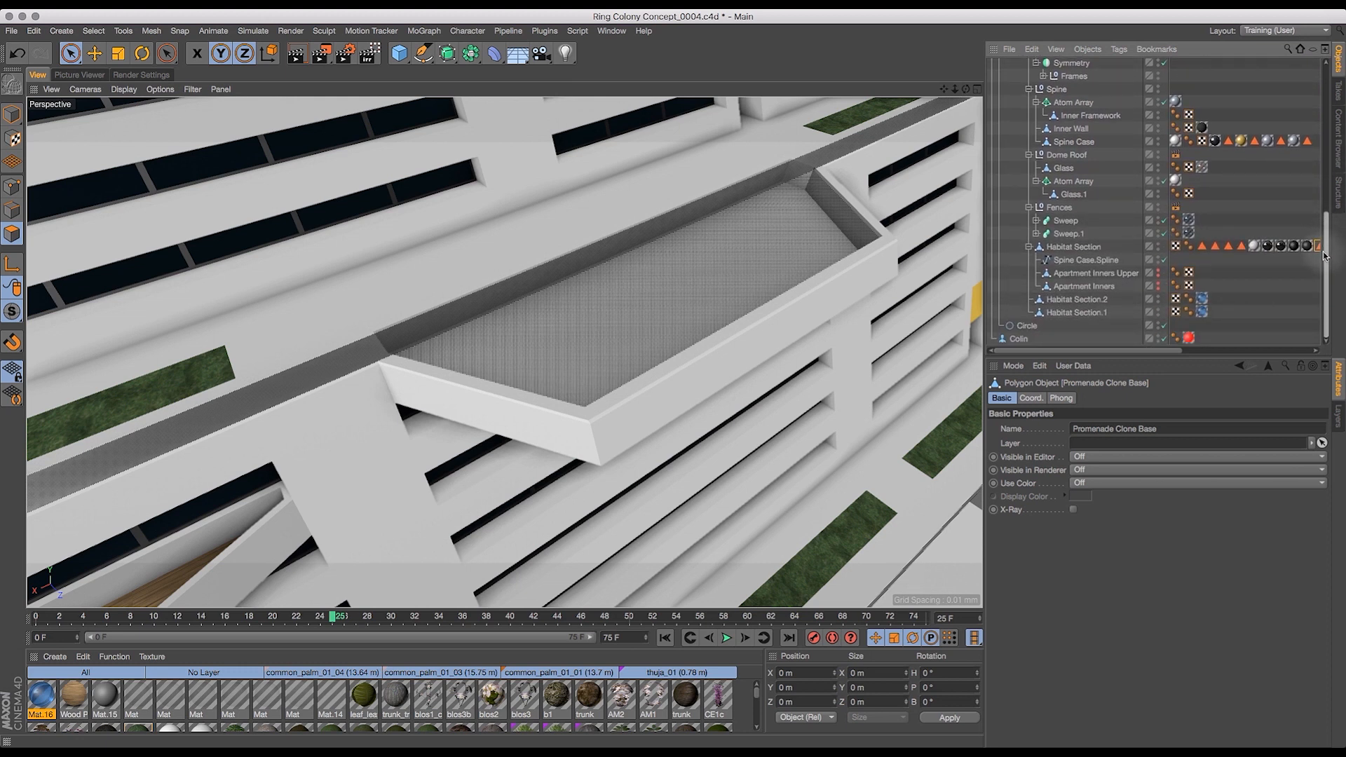
drag(1327, 251, 1333, 119)
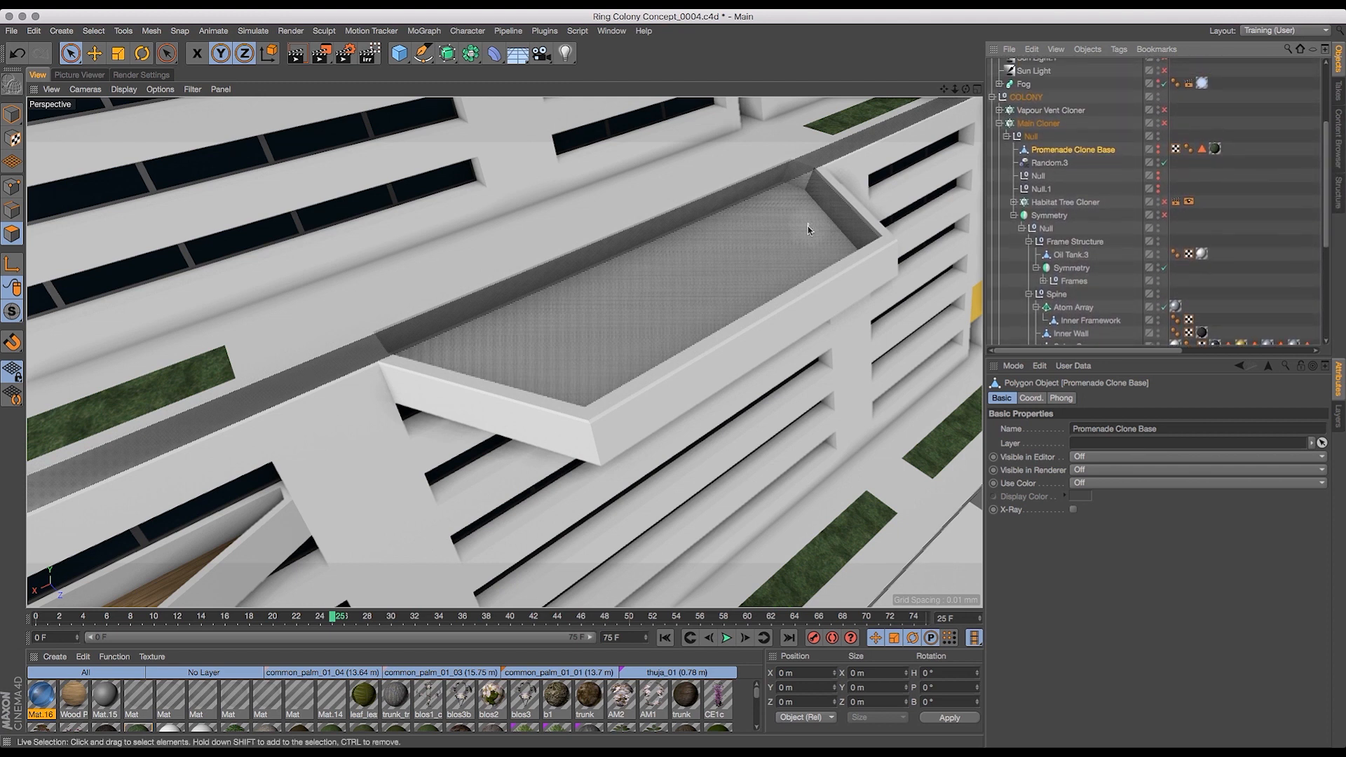
key(super+s)
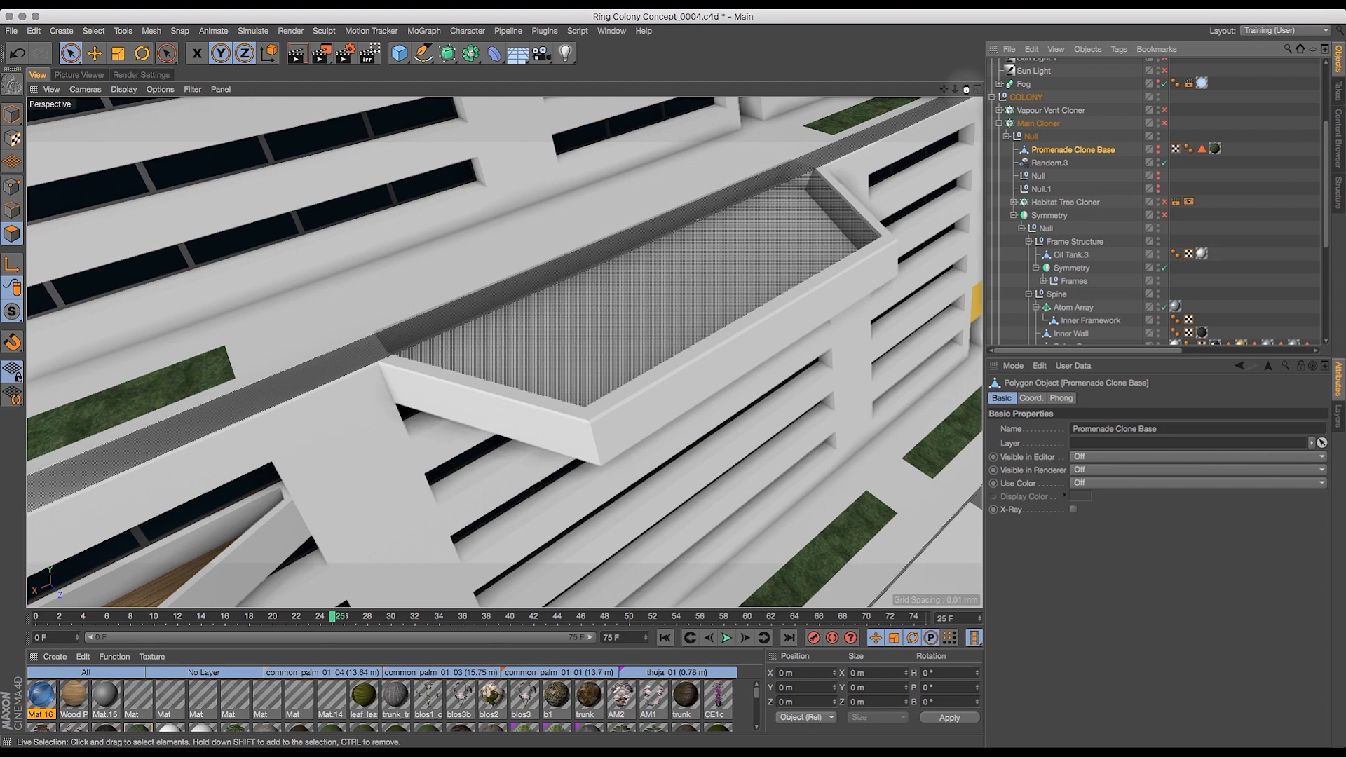
- Switch Habitat Section to edge mode and select the vertical edges at one outer corner of the pool with Live Selection
drag(968, 90, 950, 42)
drag(1326, 214, 1326, 308)
click(1073, 247)
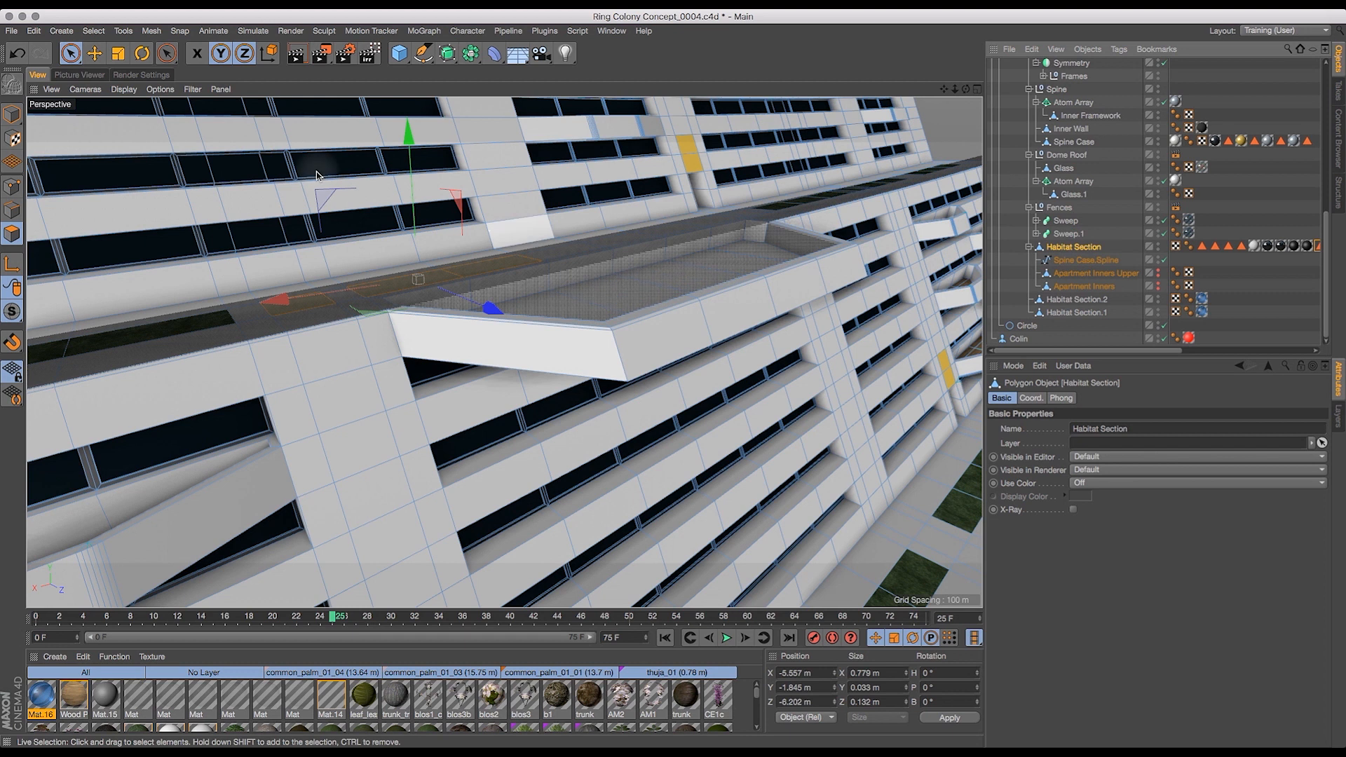
drag(70, 52, 98, 71)
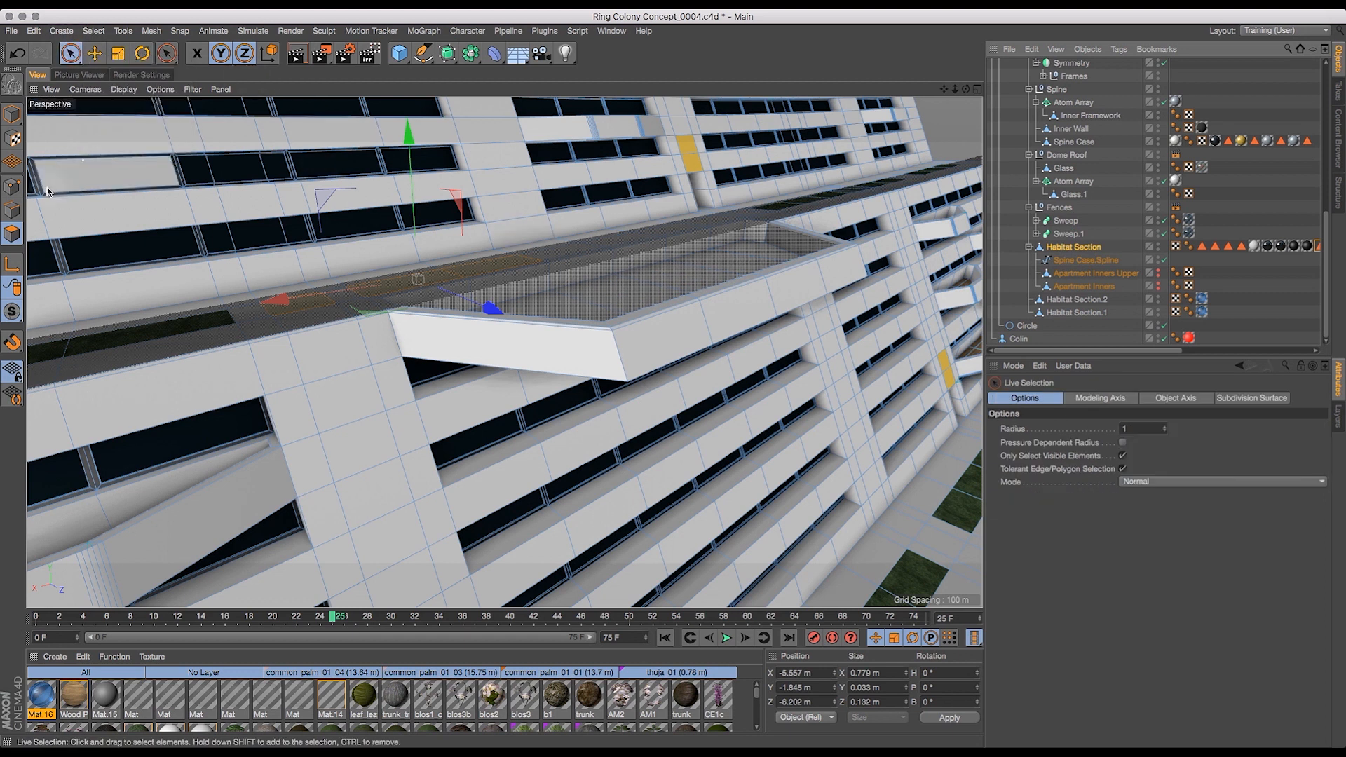
click(12, 234)
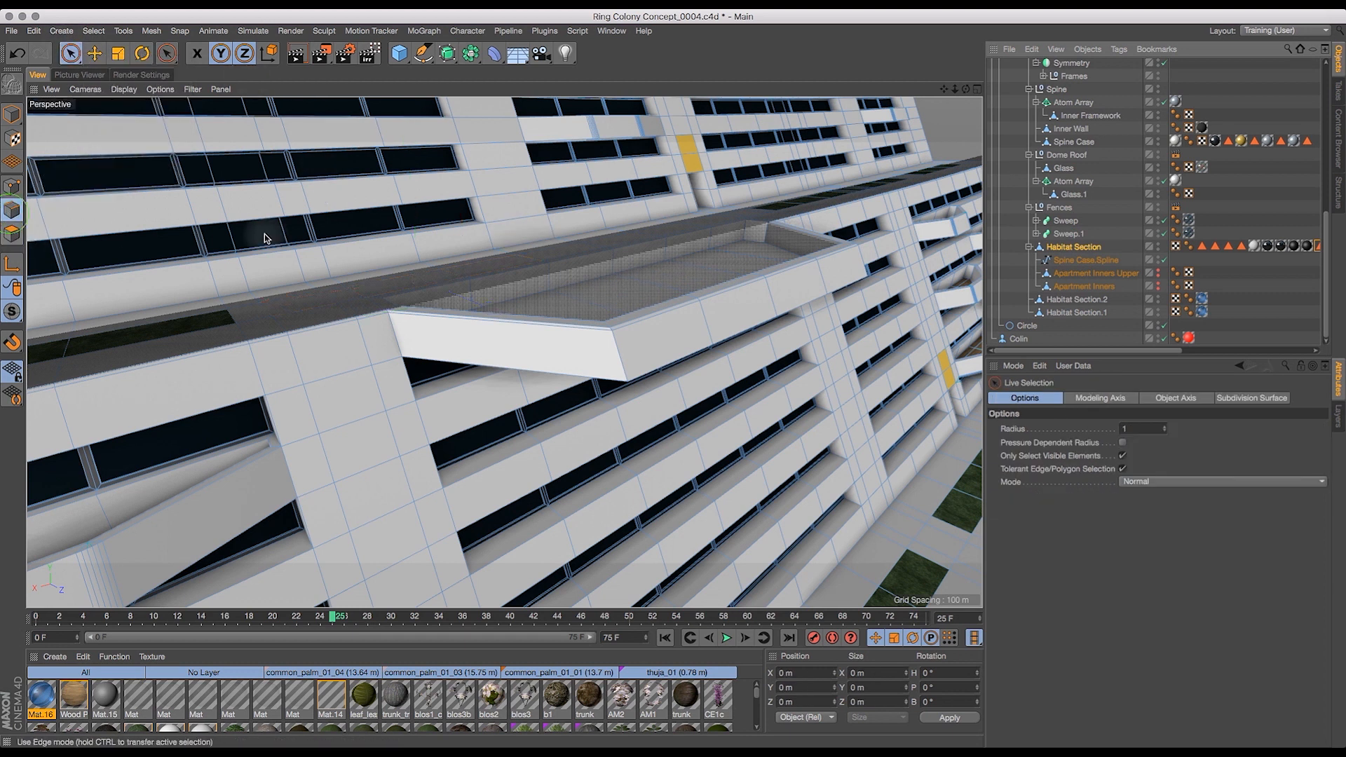
click(618, 352)
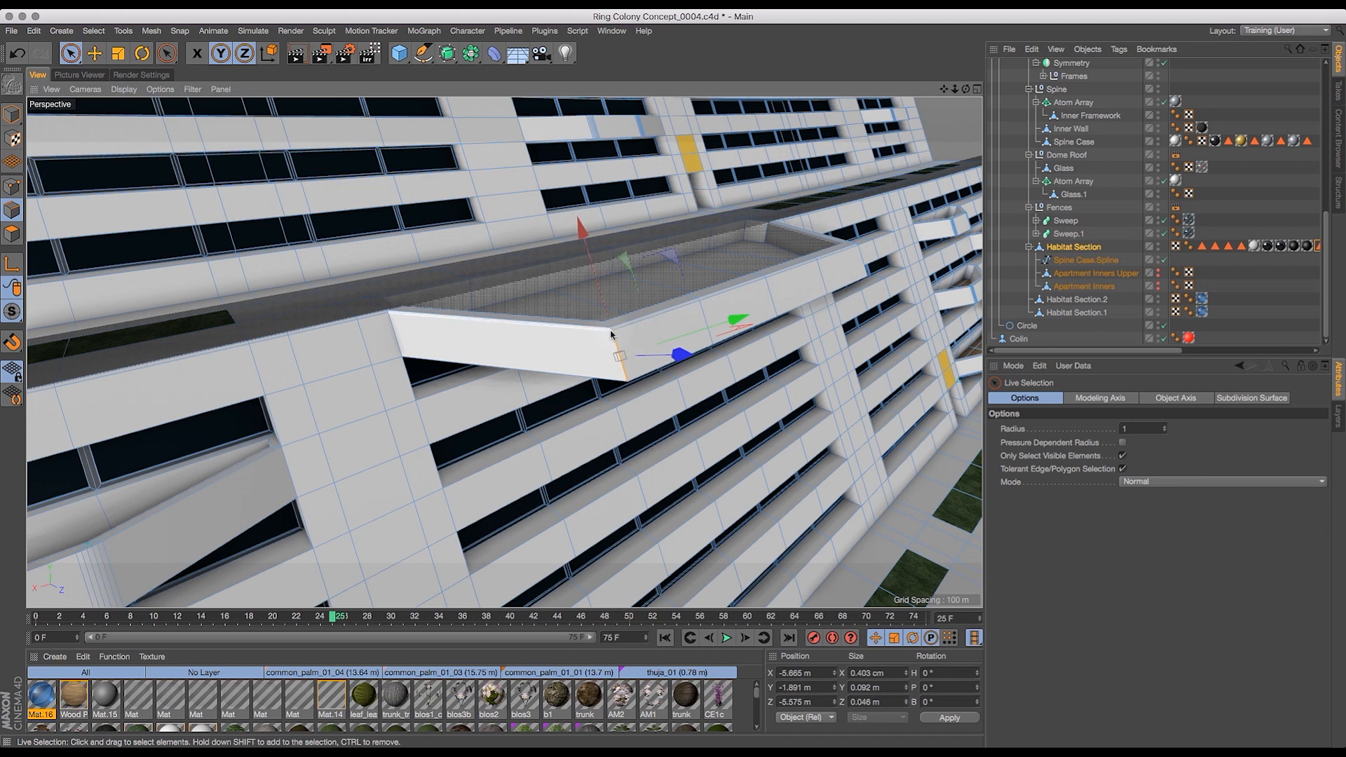
shift+click(611, 333)
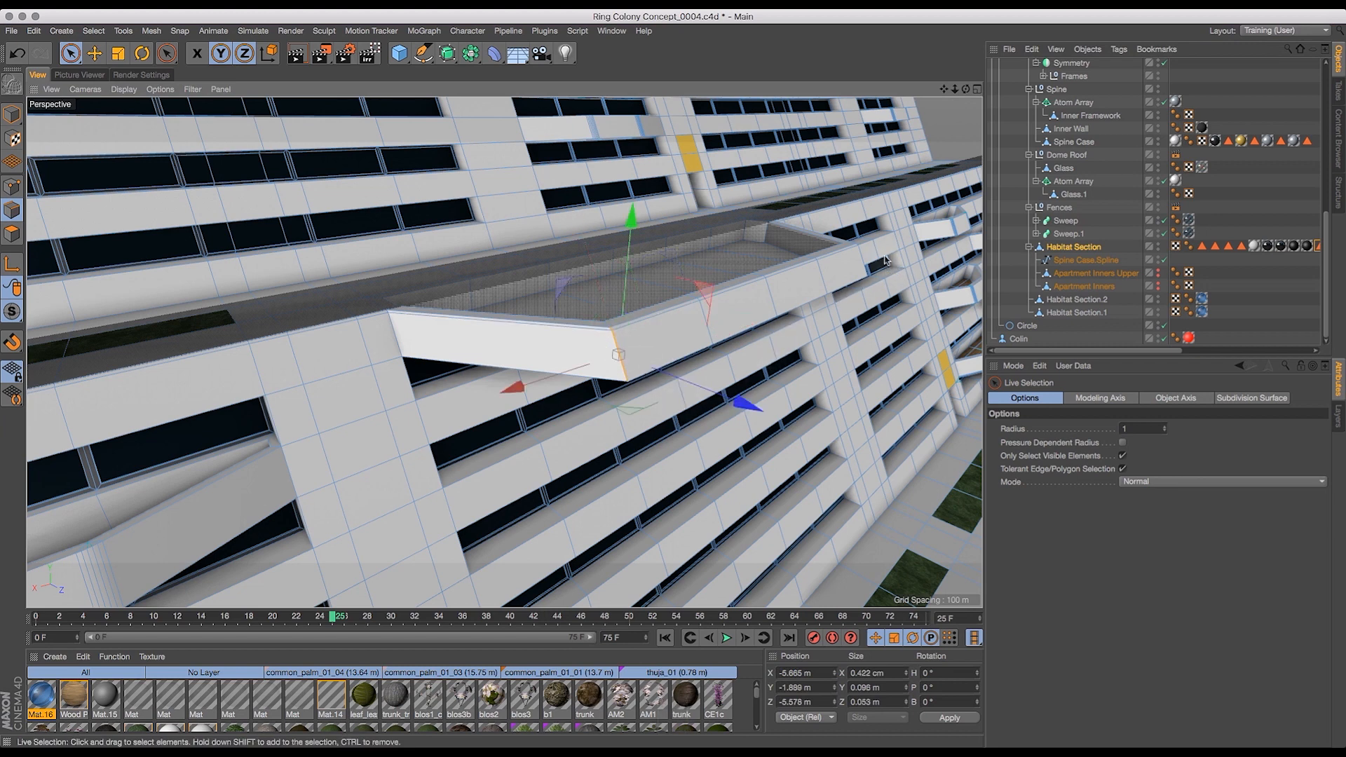
- Add the vertical edges at the pool's other outer corner to the edge selection
drag(966, 89, 852, 94)
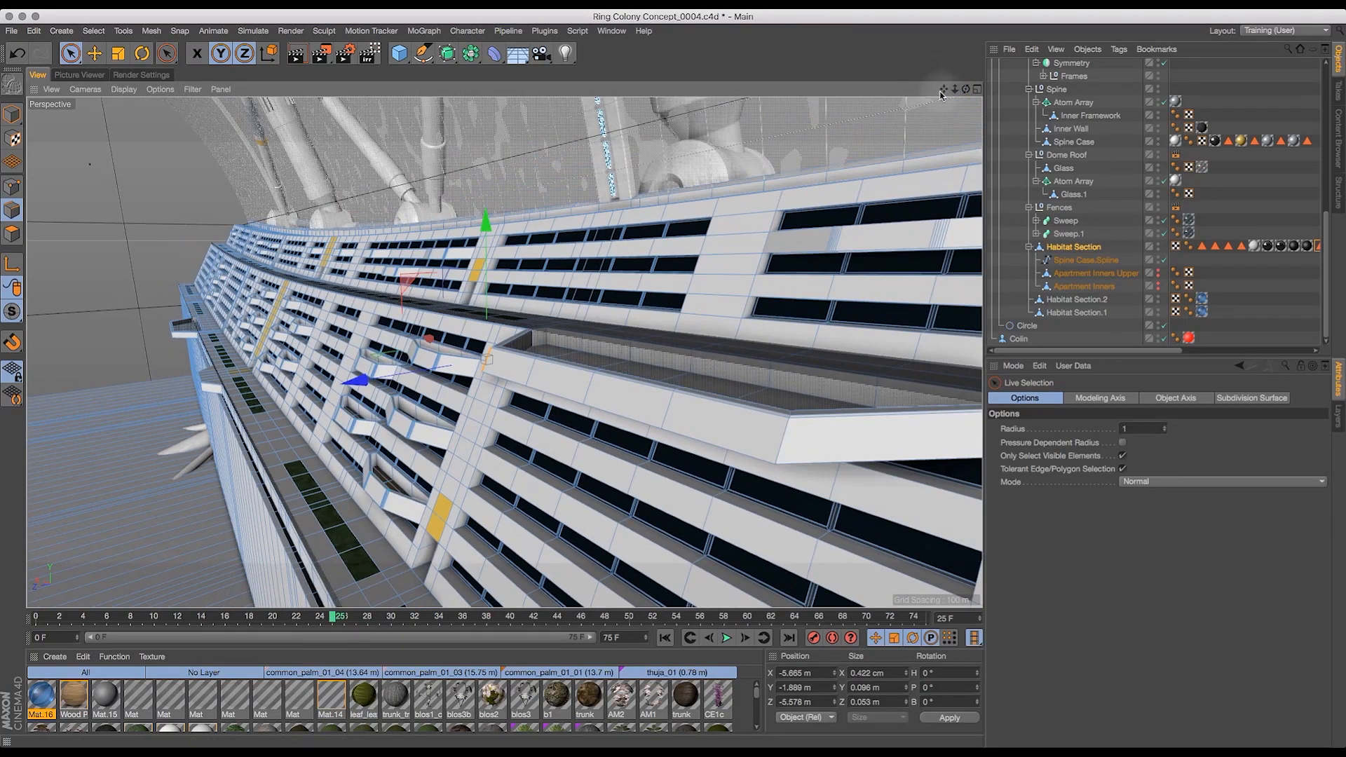
drag(944, 89, 894, 78)
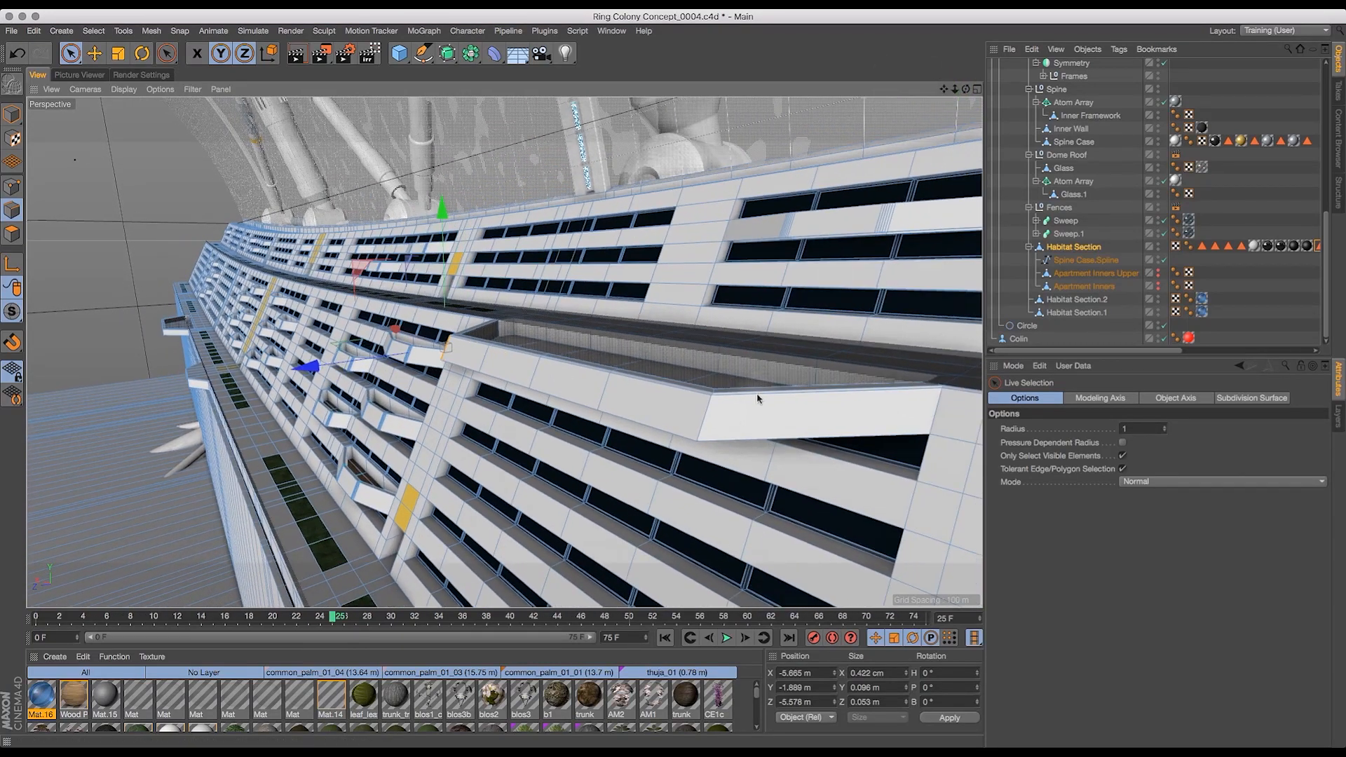
shift+click(714, 411)
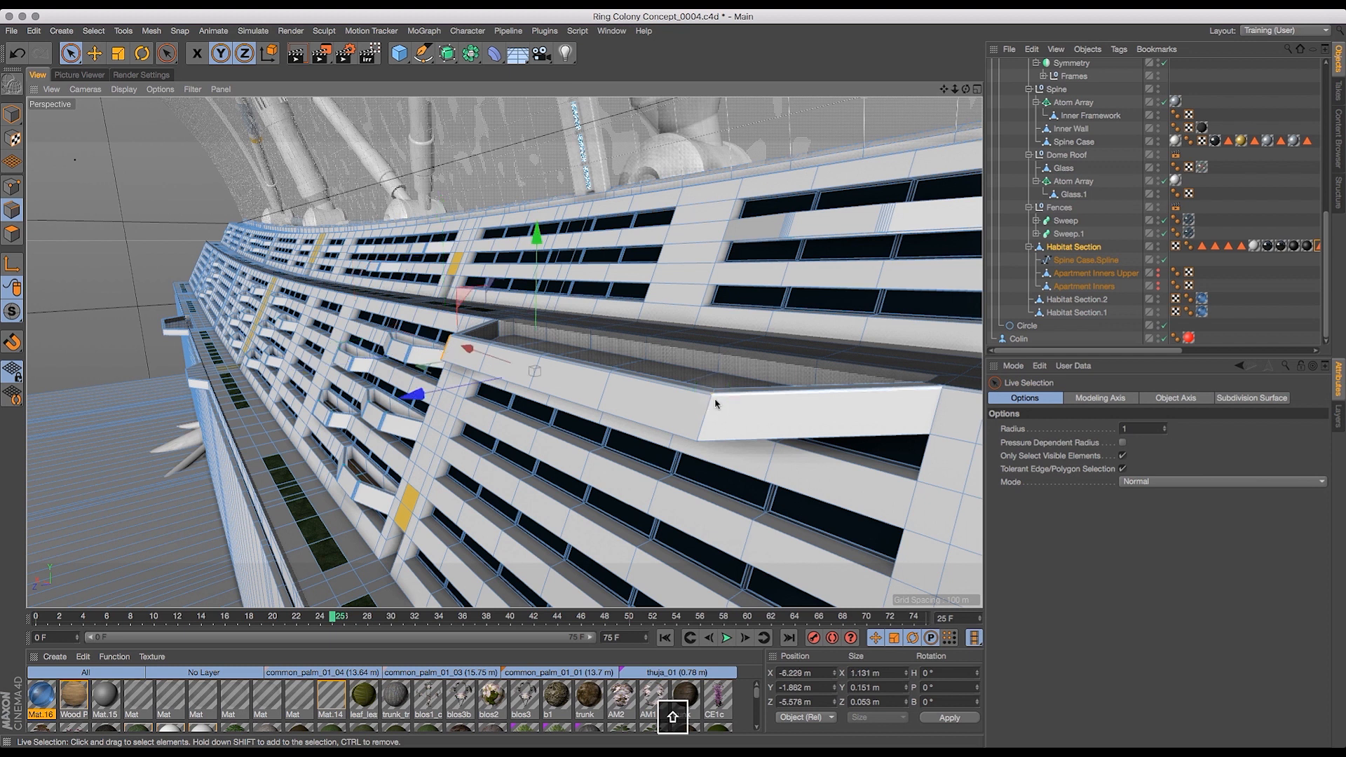
drag(954, 90, 958, 94)
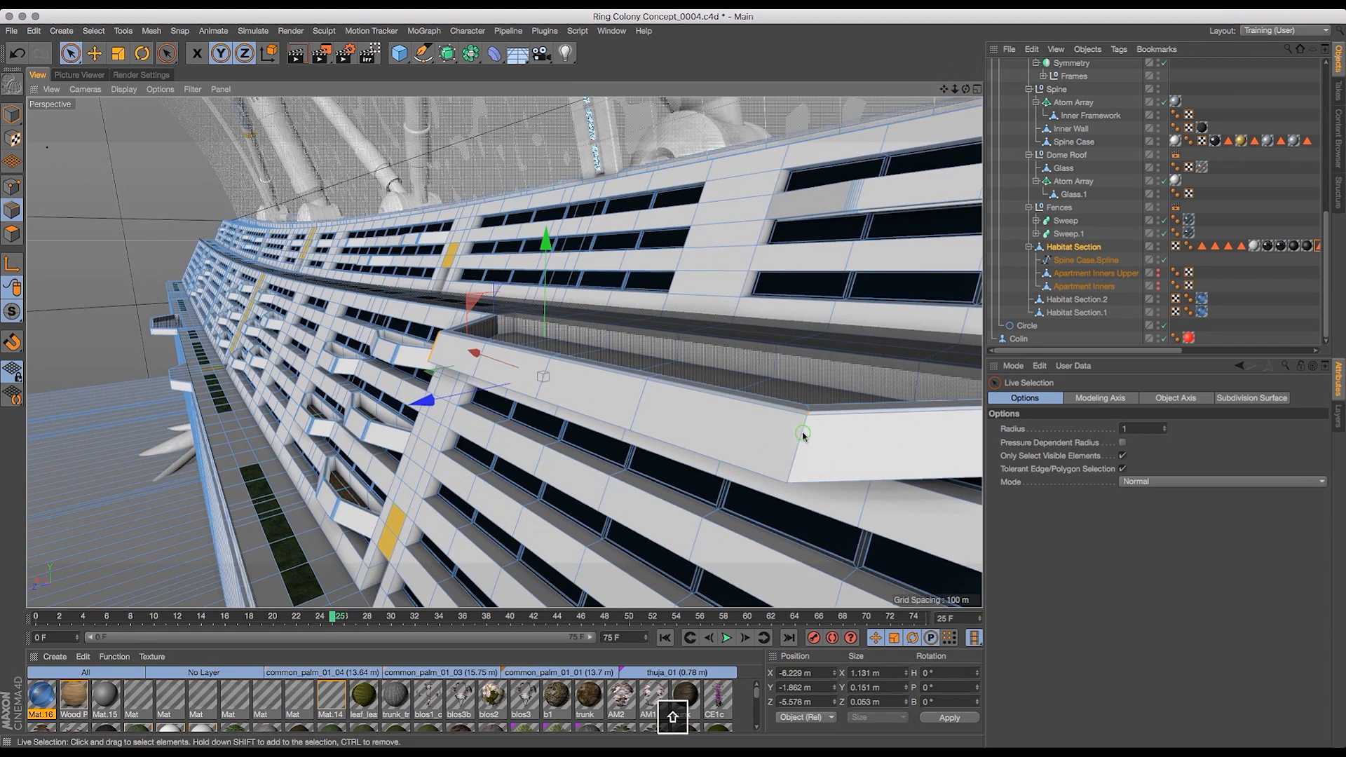
drag(943, 89, 858, 81)
drag(965, 89, 964, 135)
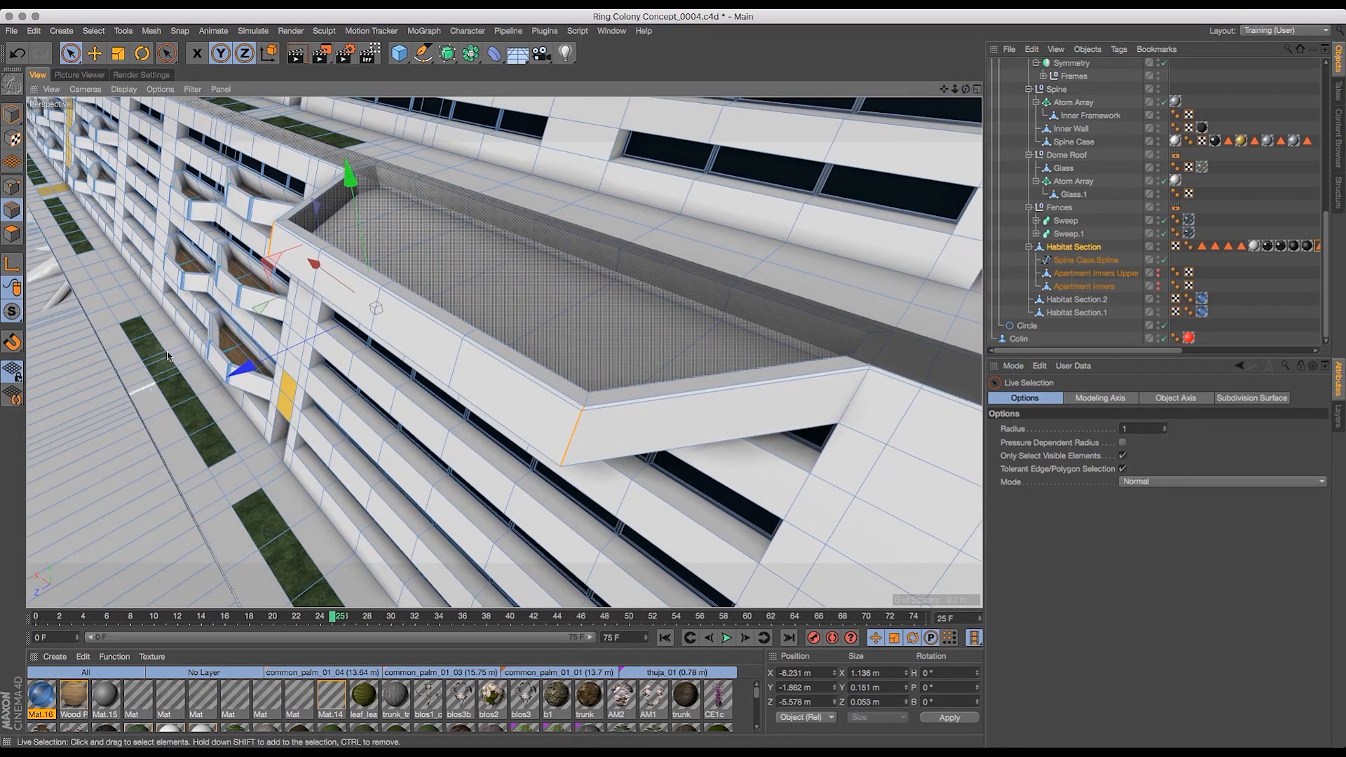
- Bevel the selected pool corner edges in Chamfer mode with a 0.6 cm offset and 3 subdivisions
click(149, 31)
mouse_move(168, 85)
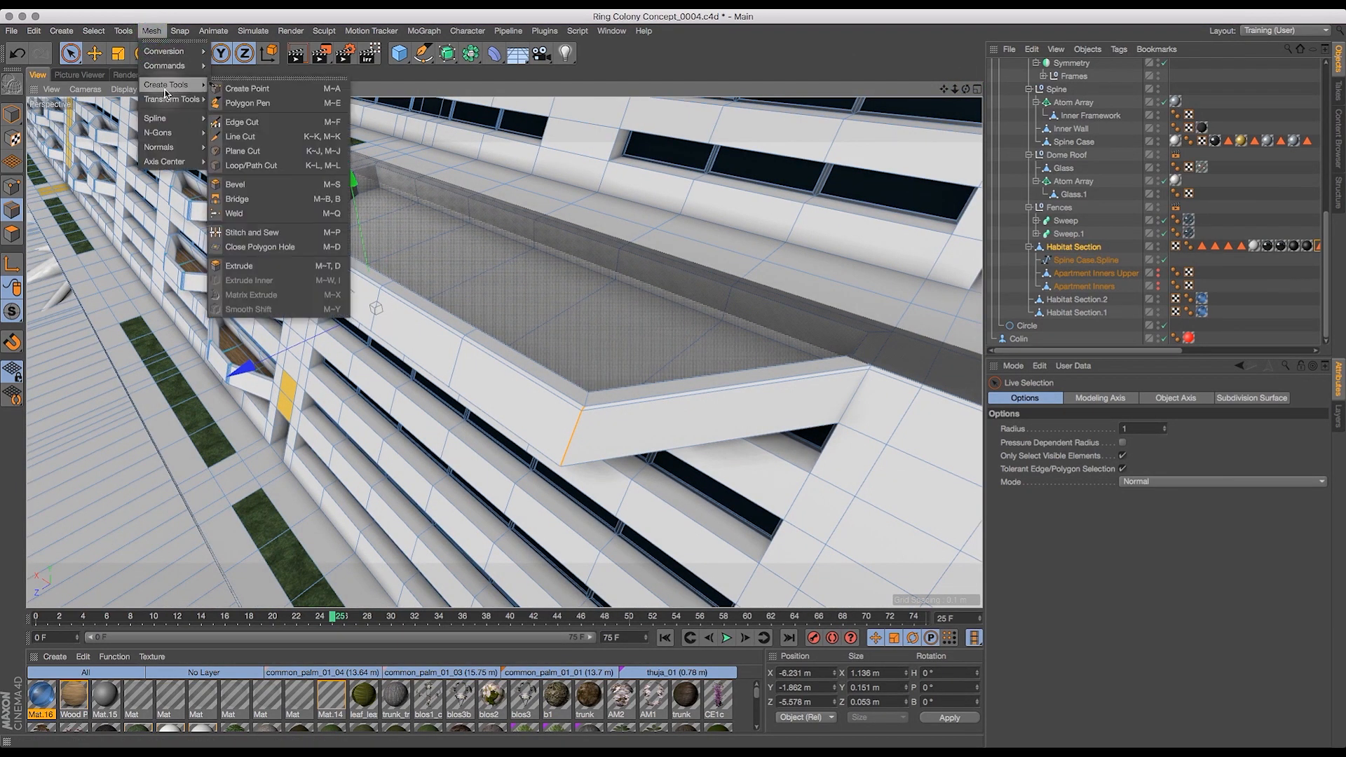
click(258, 185)
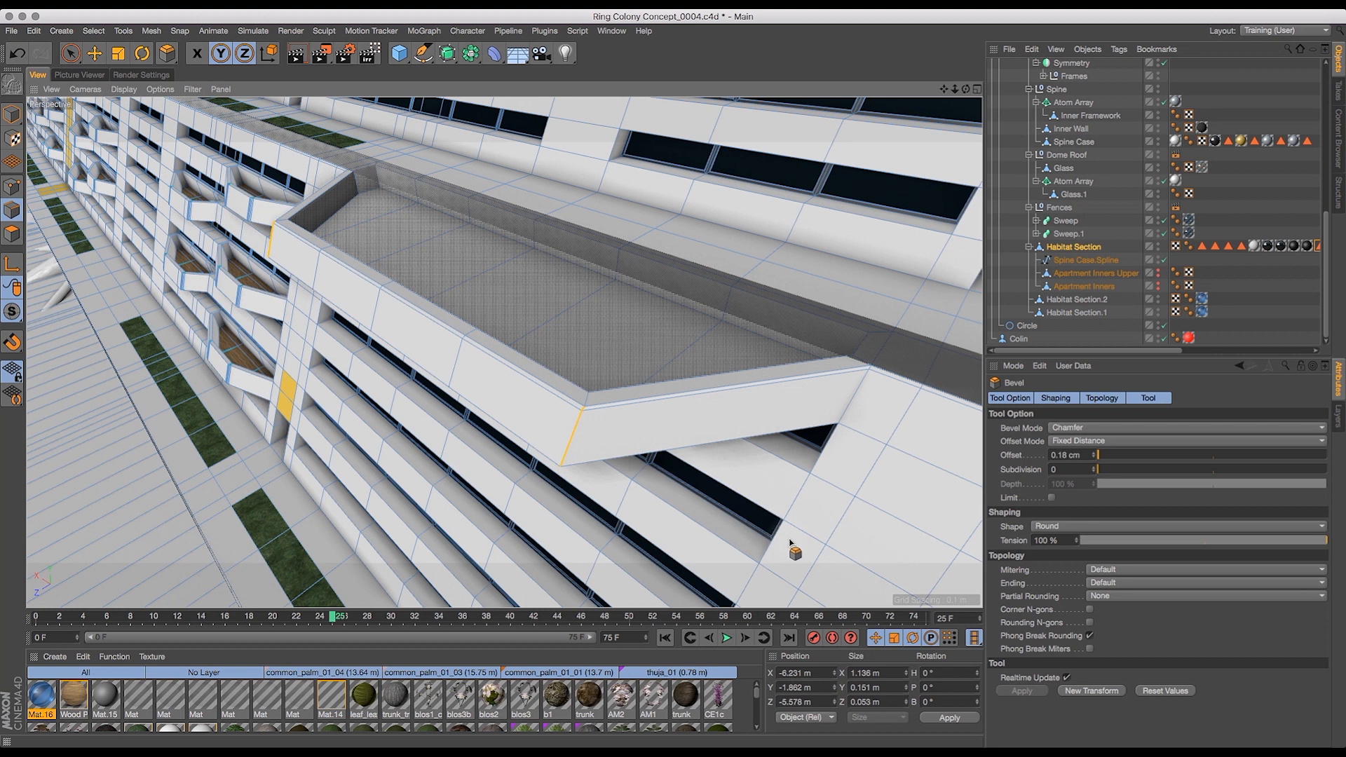
click(1092, 691)
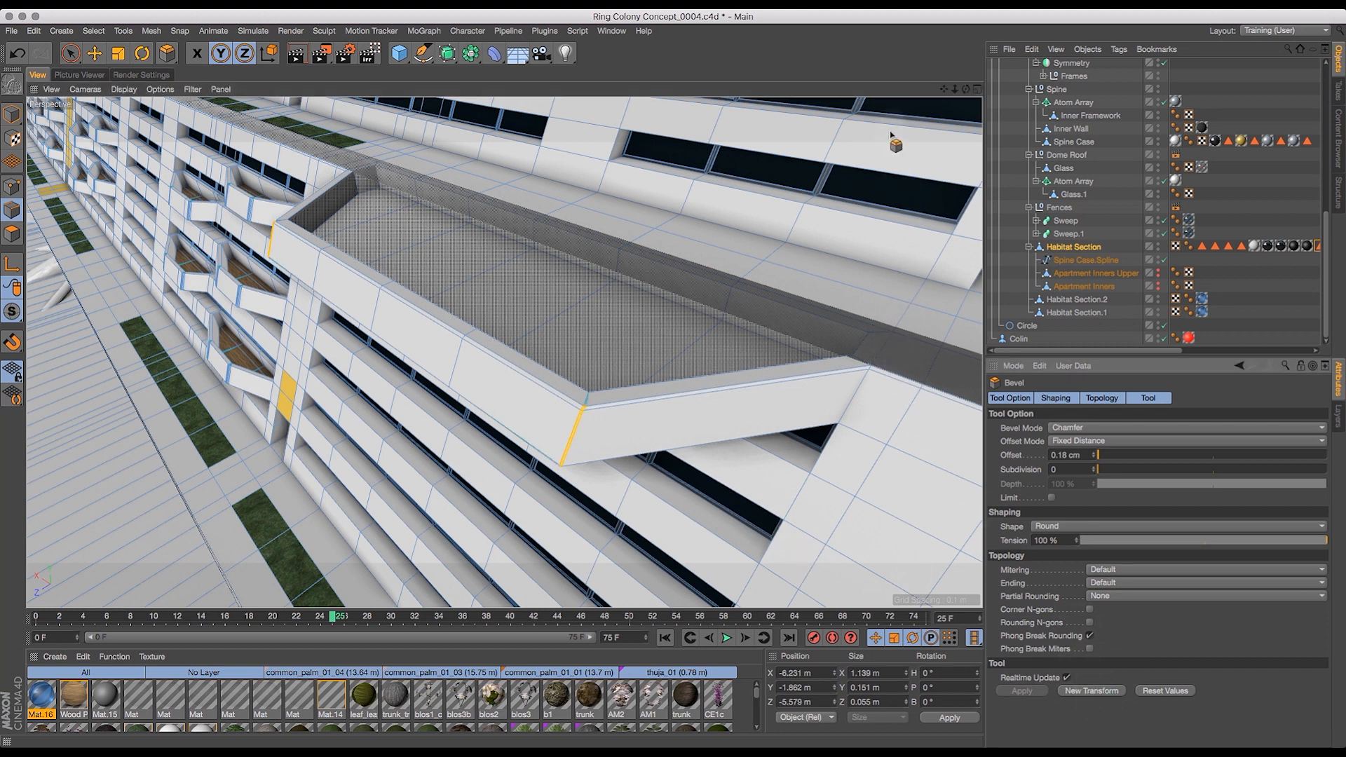
drag(943, 89, 1088, 112)
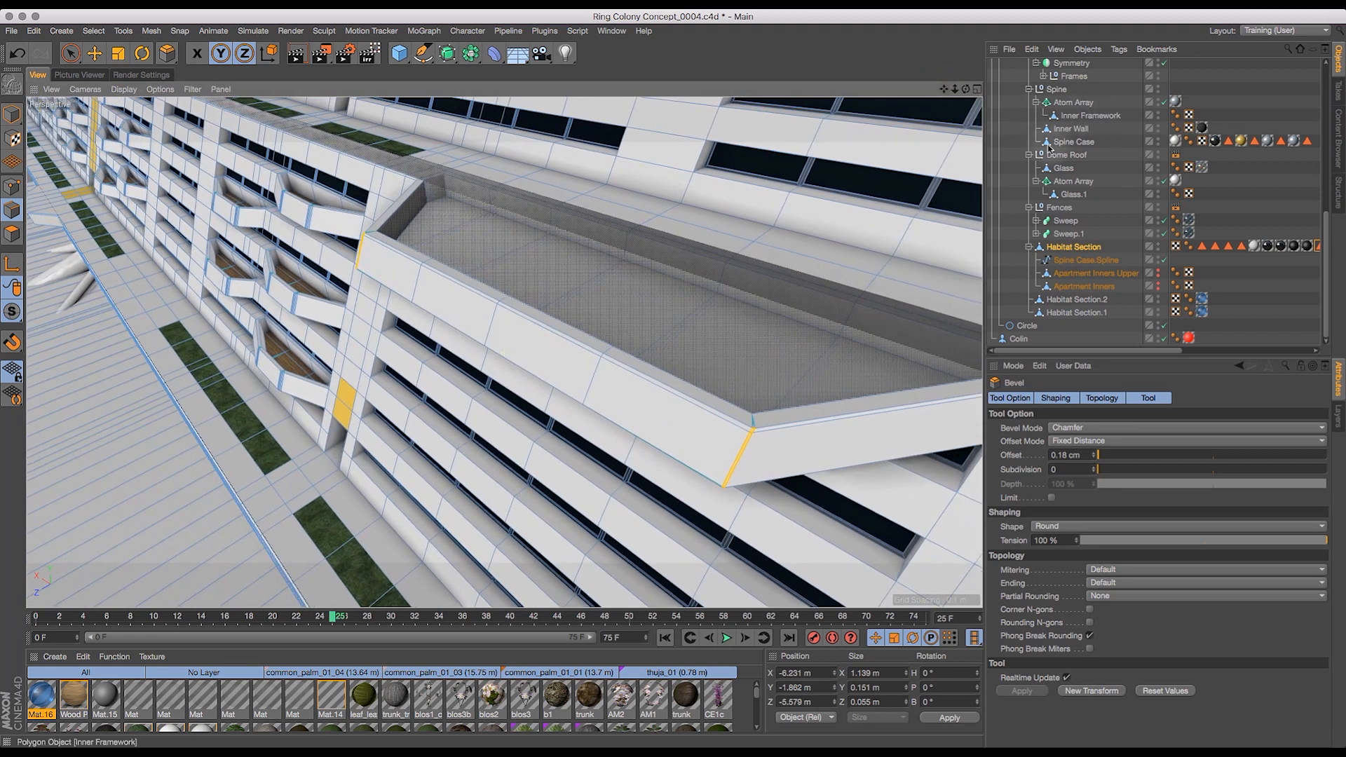
key(super+z)
mouse_move(716, 335)
mouse_down()
mouse_move(738, 348)
mouse_move(772, 337)
mouse_move(725, 357)
mouse_up()
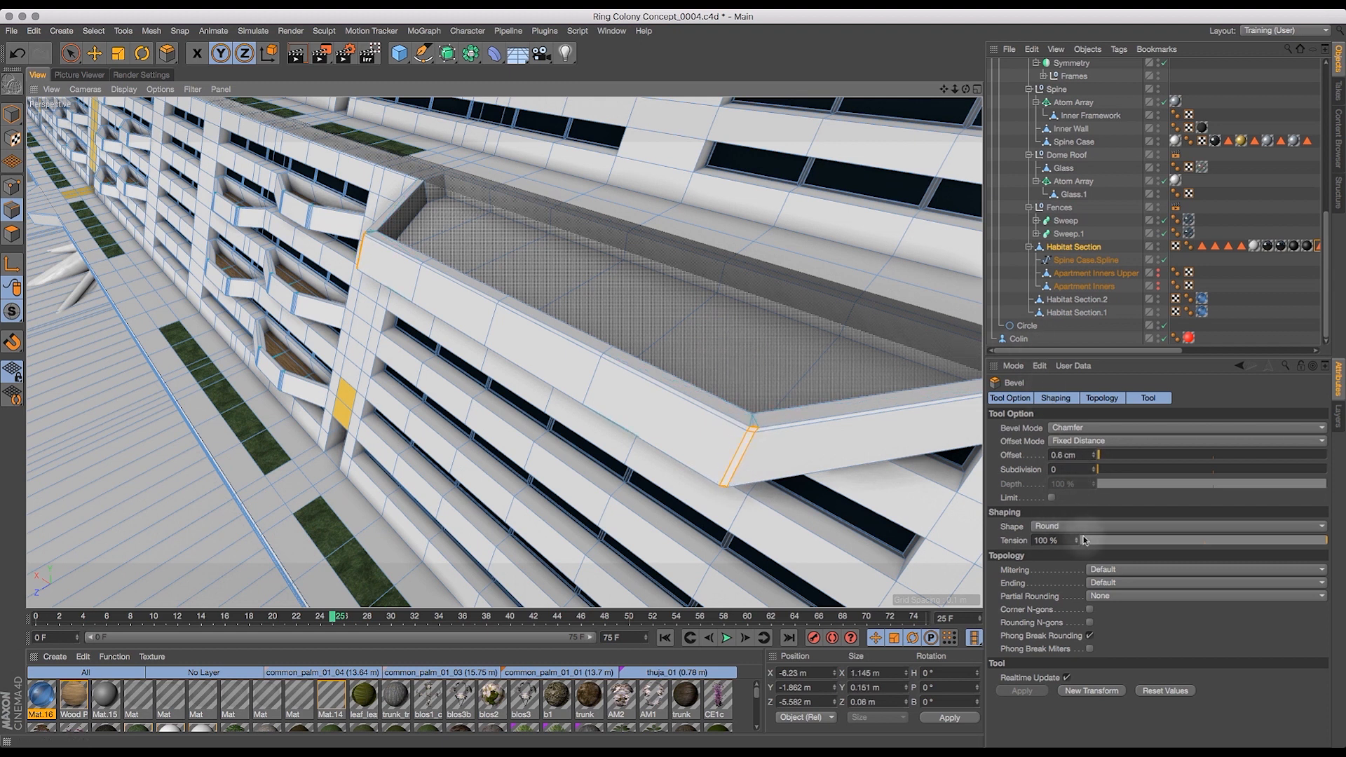
click(1093, 465)
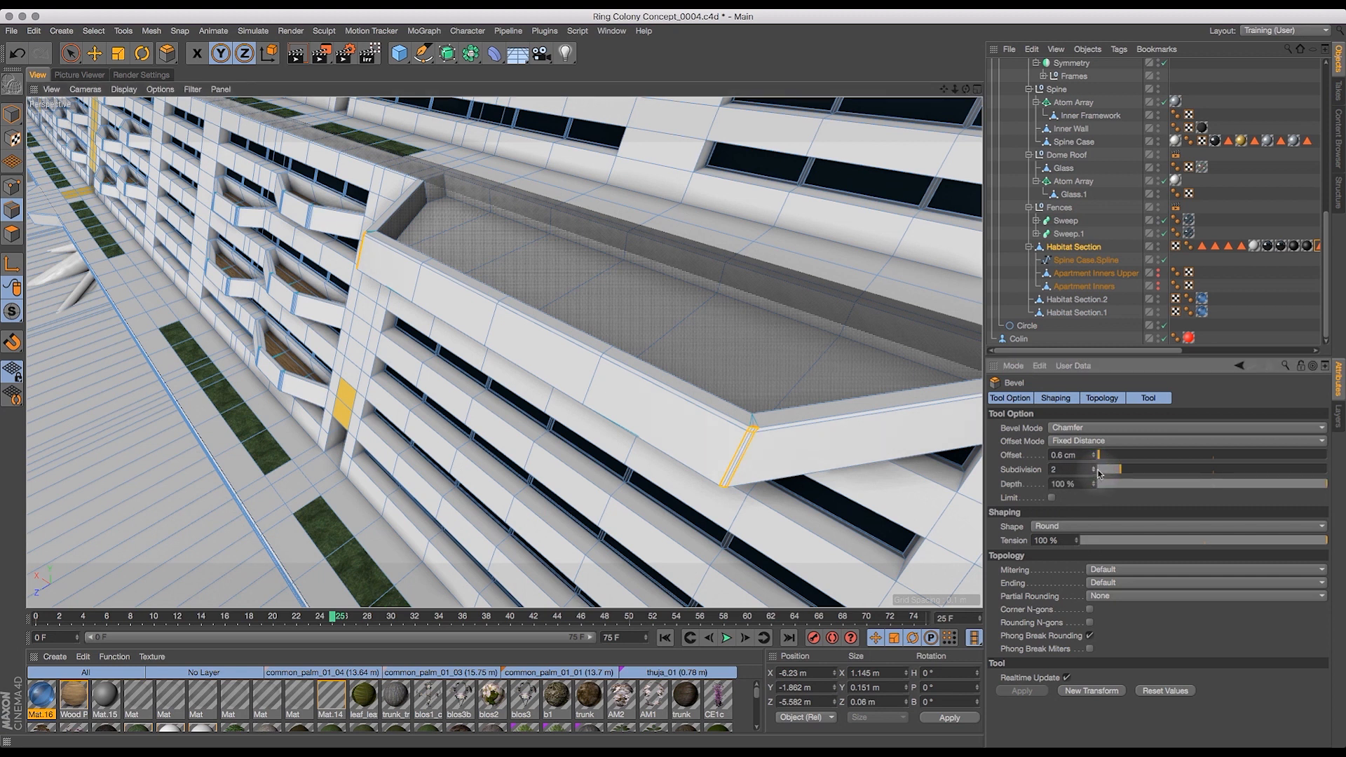
click(1093, 468)
- Examine the bevelled corners of the balconies beside the pool up close
drag(944, 89, 1232, 220)
drag(955, 89, 1036, 85)
drag(944, 89, 1218, 148)
drag(955, 90, 983, 92)
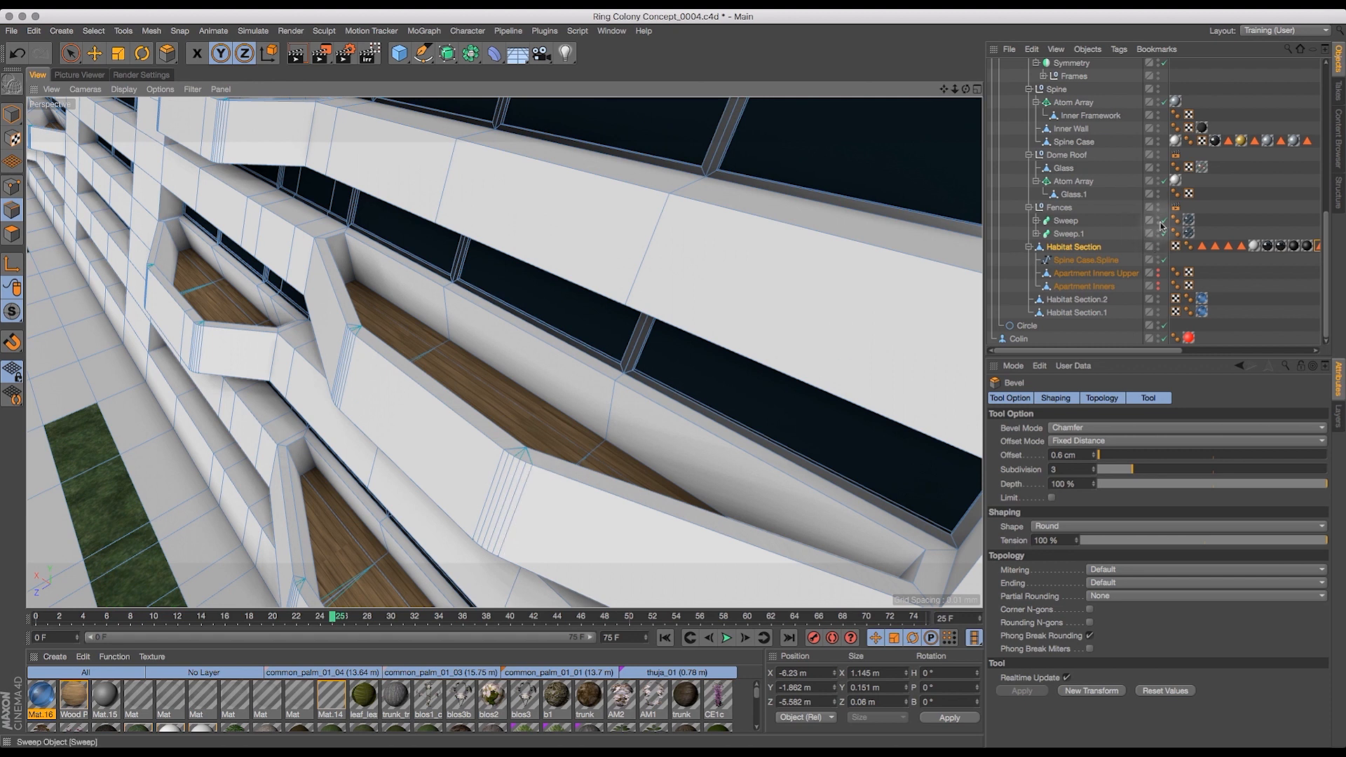
- Undo the bevel on the large upper pool's outer corner edges
drag(944, 89, 785, 35)
drag(955, 89, 869, 116)
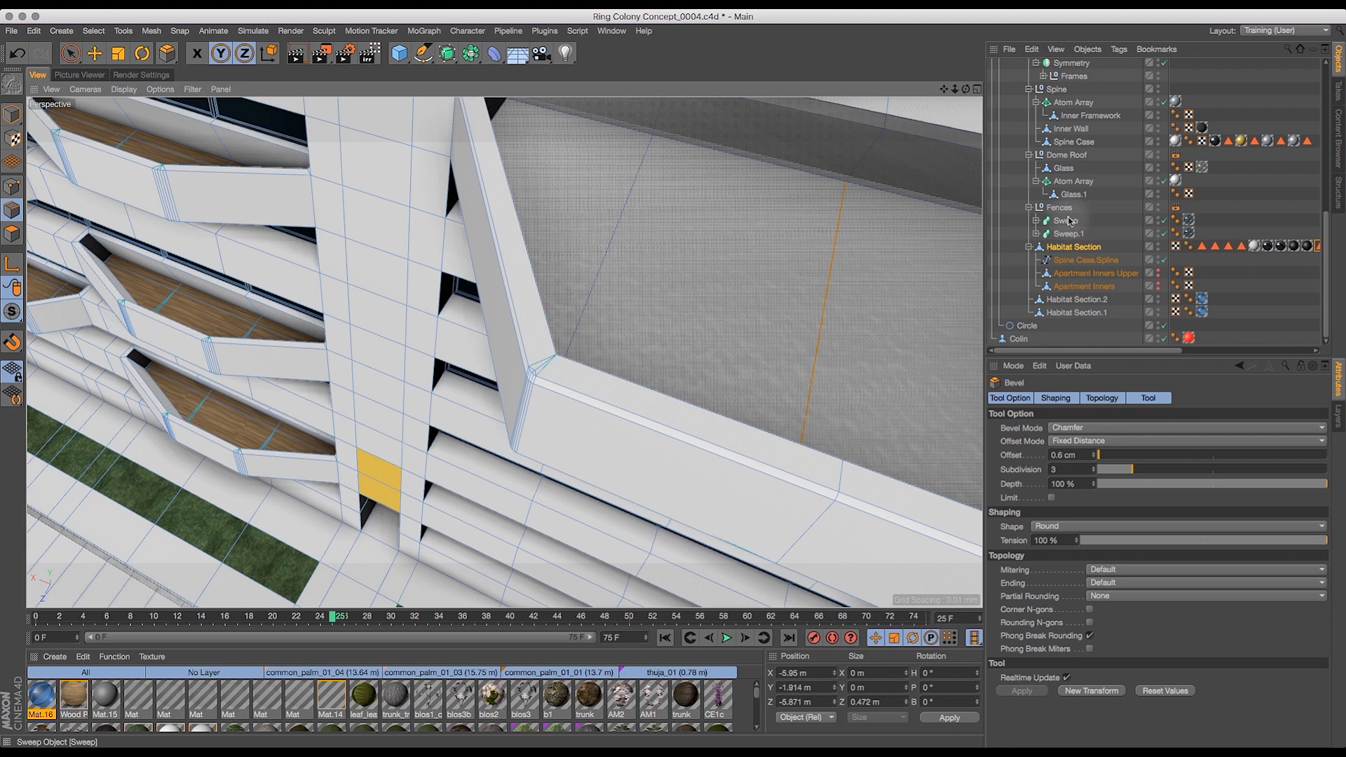
click(1053, 248)
key(super+z)
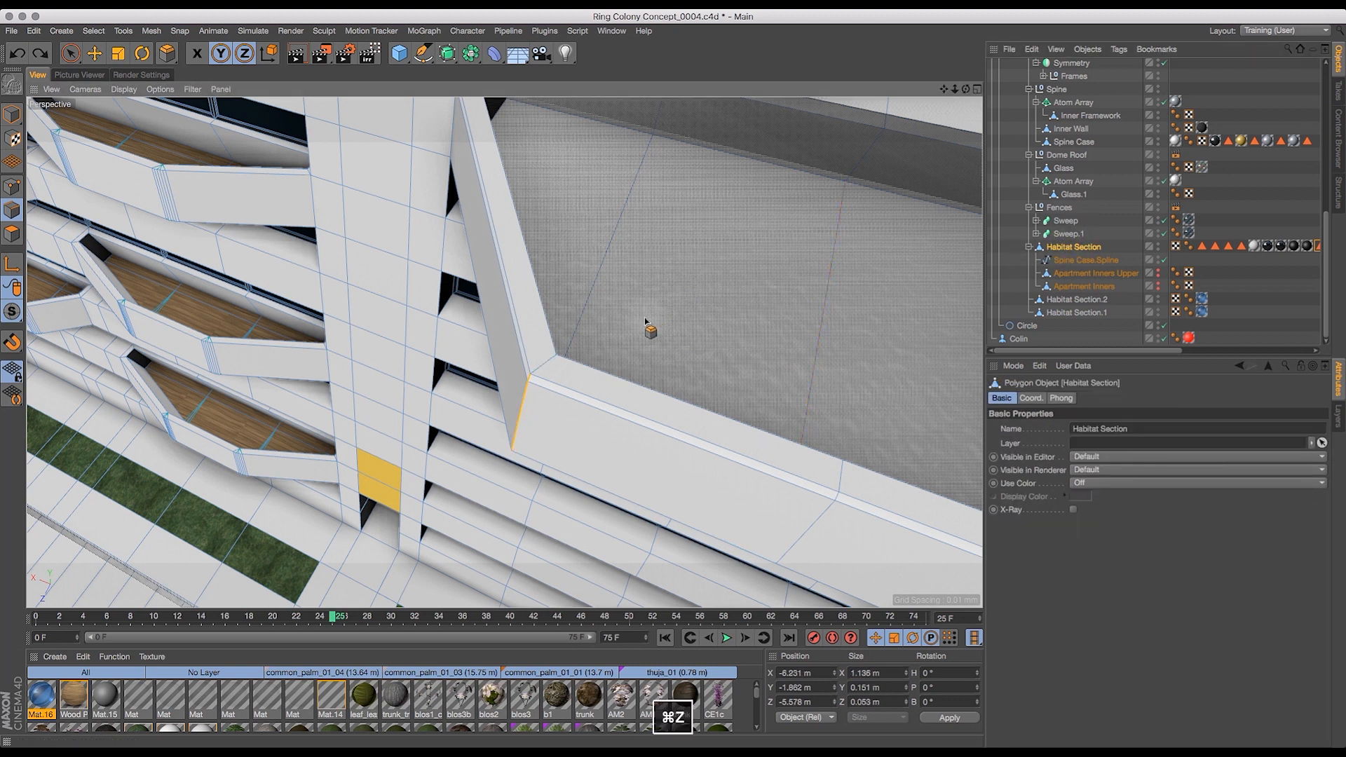
- Try to bevel the large pool's corner edges with the offset raised to 0.03 m, and undo the attempt
drag(681, 309, 807, 298)
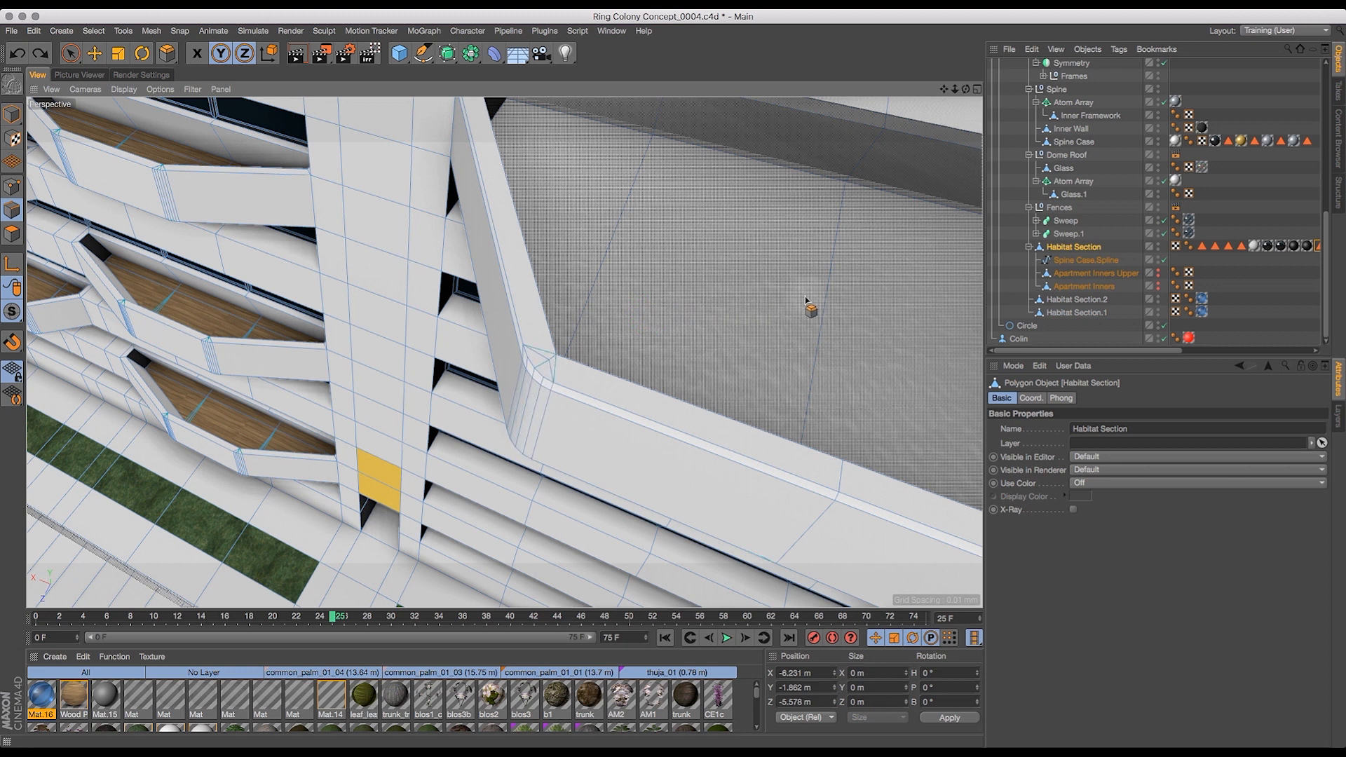
drag(817, 322, 817, 325)
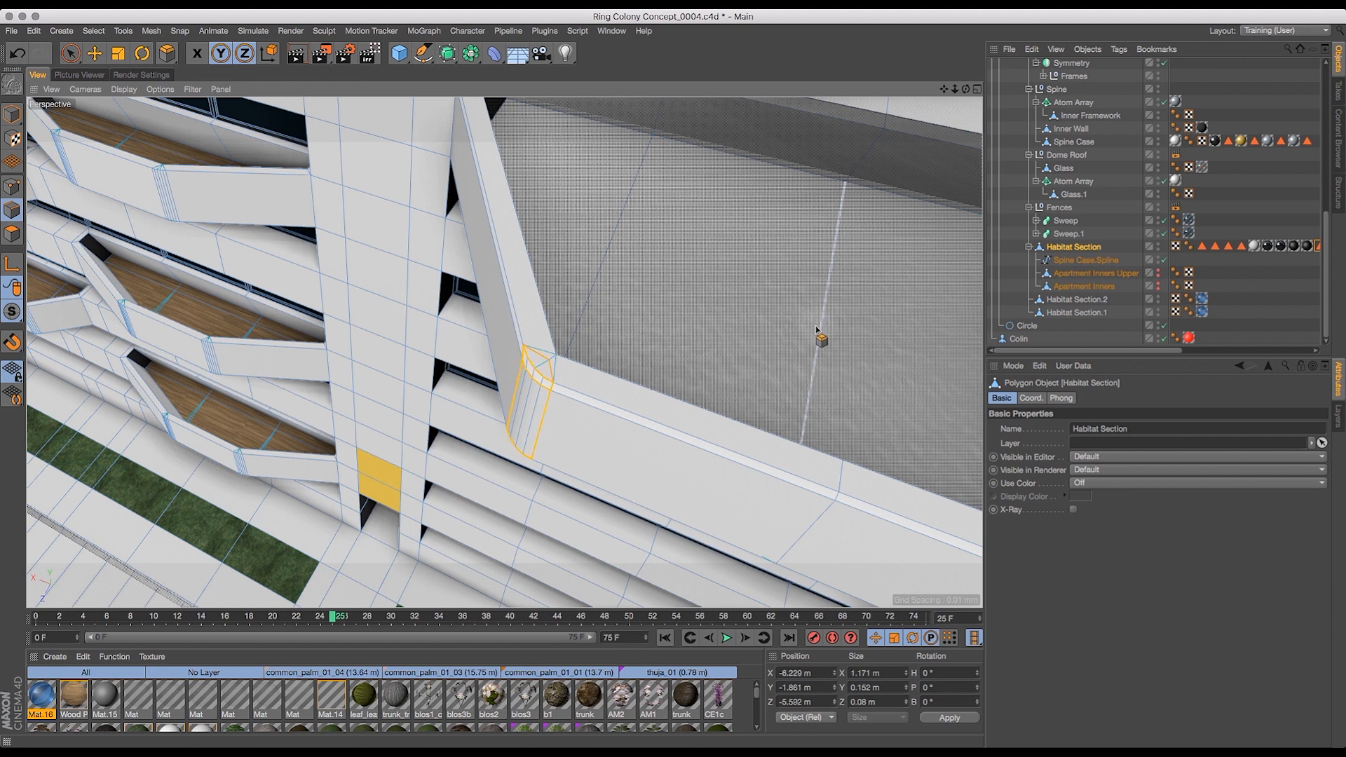
click(169, 58)
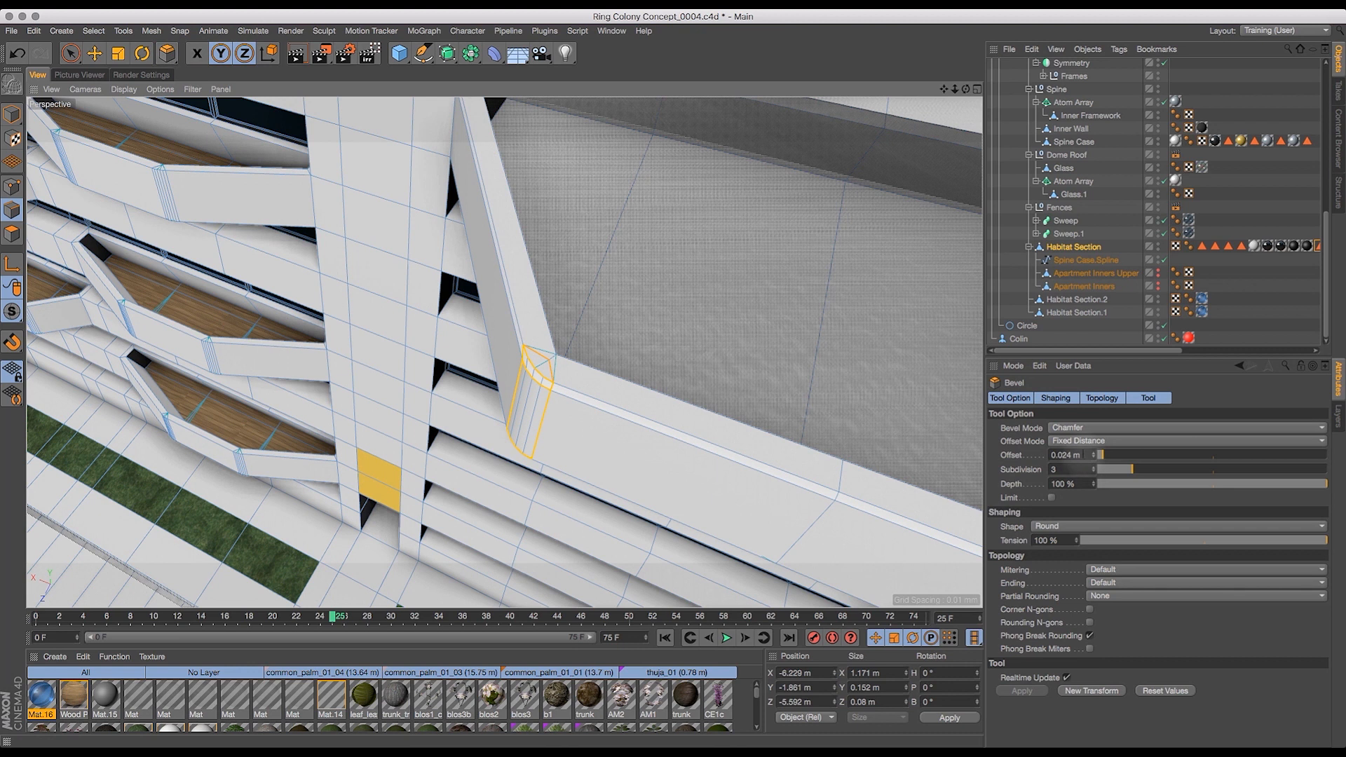
drag(1062, 455, 1070, 455)
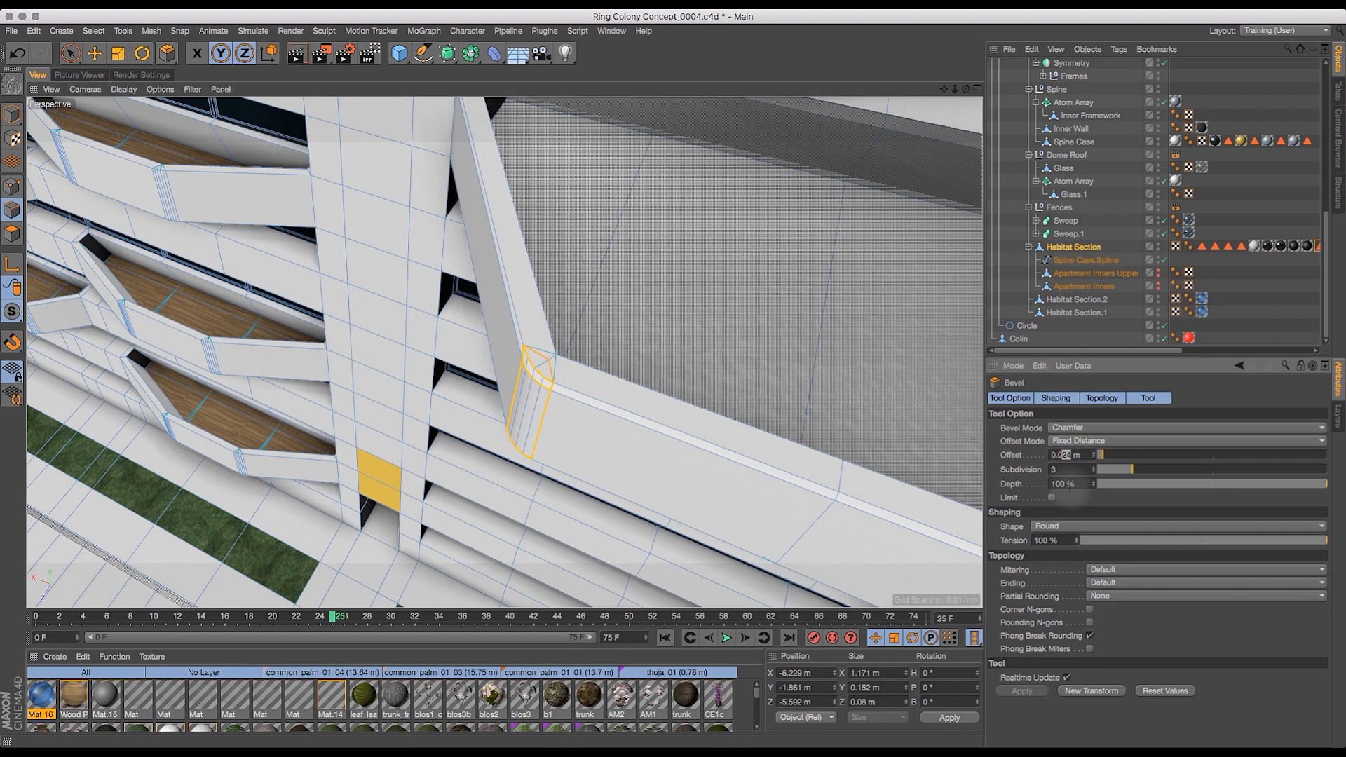
key(Return)
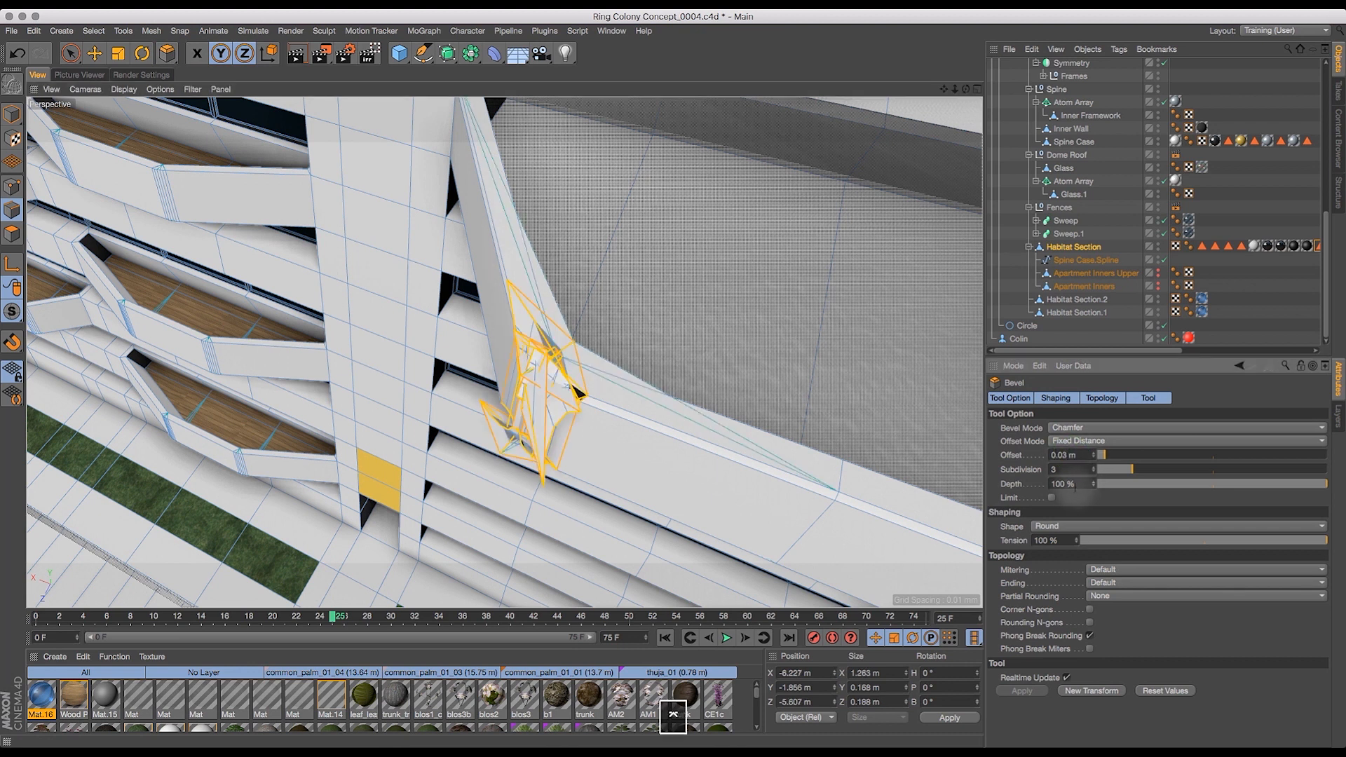
key(super+z)
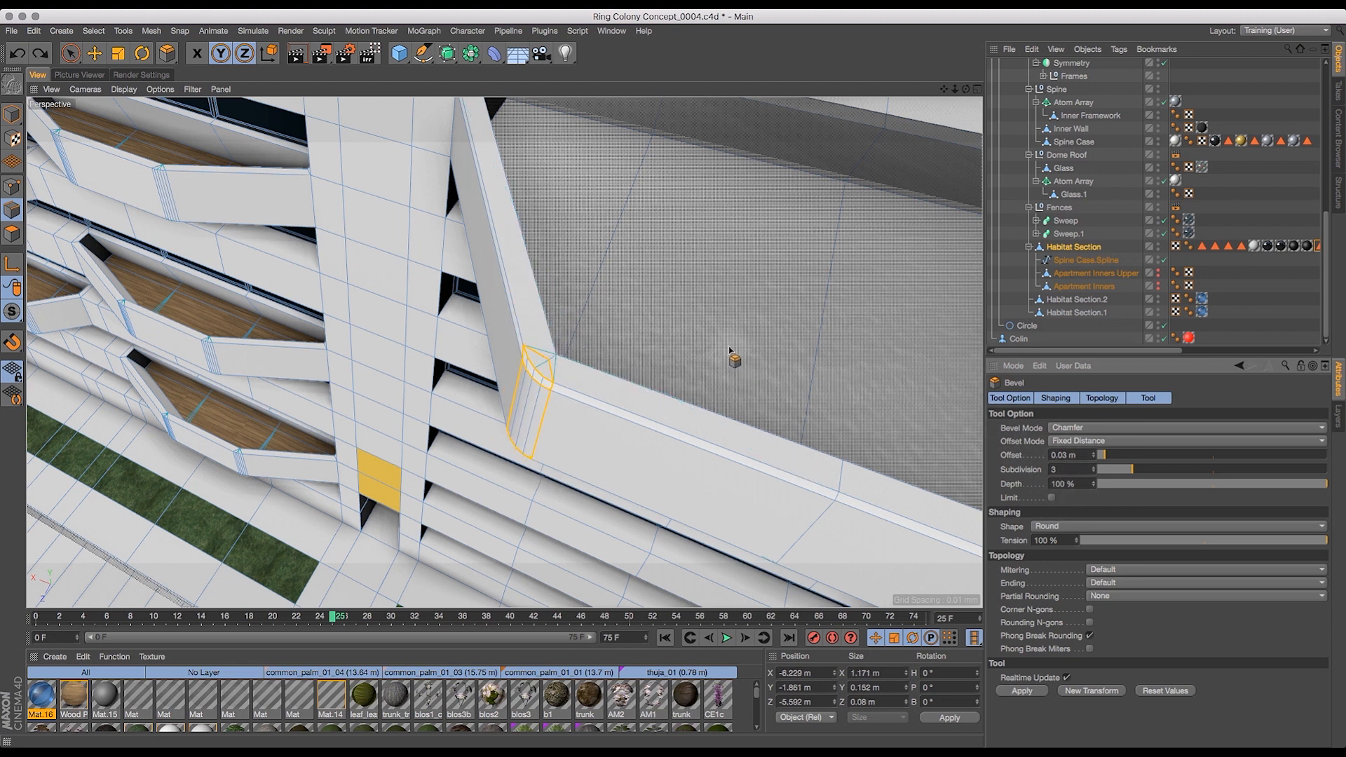
key(super+z)
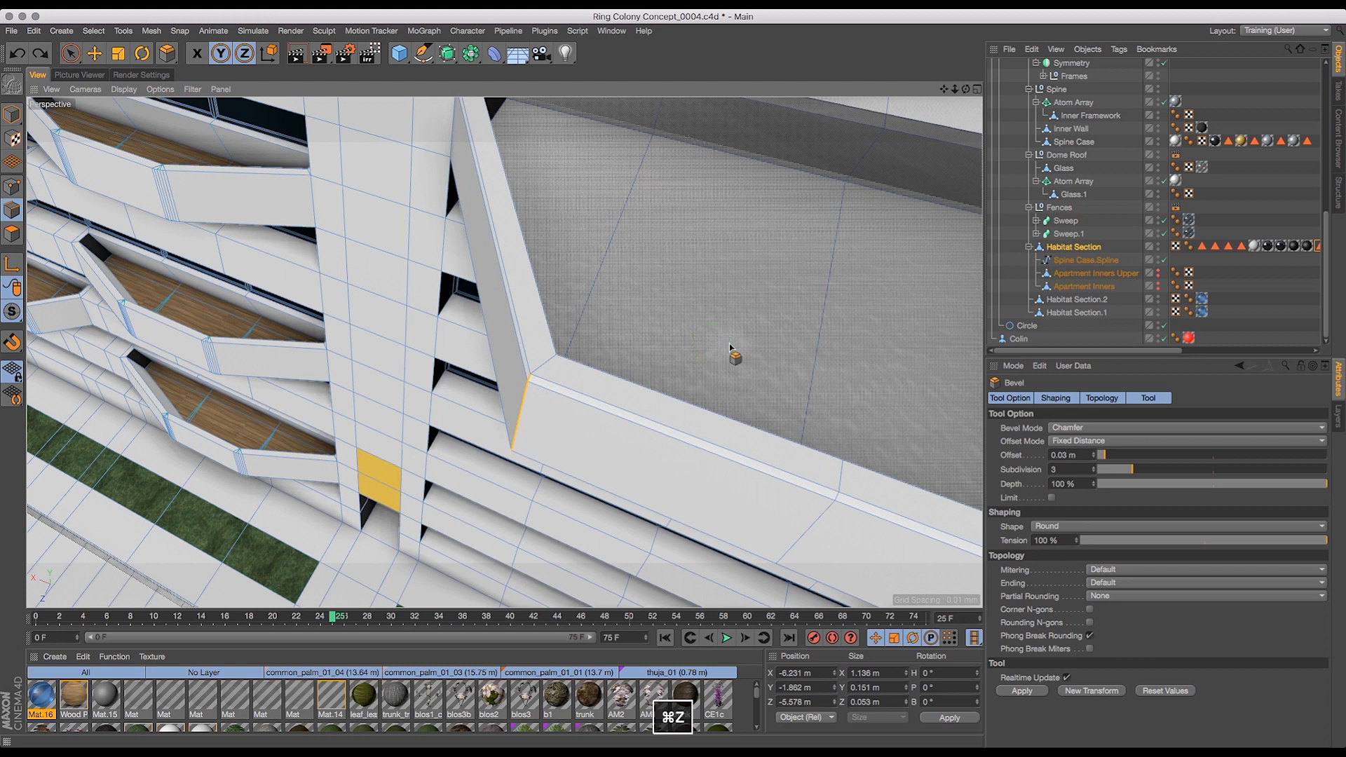
- Bevel the large upper pool's corner edges in Chamfer mode with a 0.025 m offset and 4 subdivisions
drag(729, 347, 742, 345)
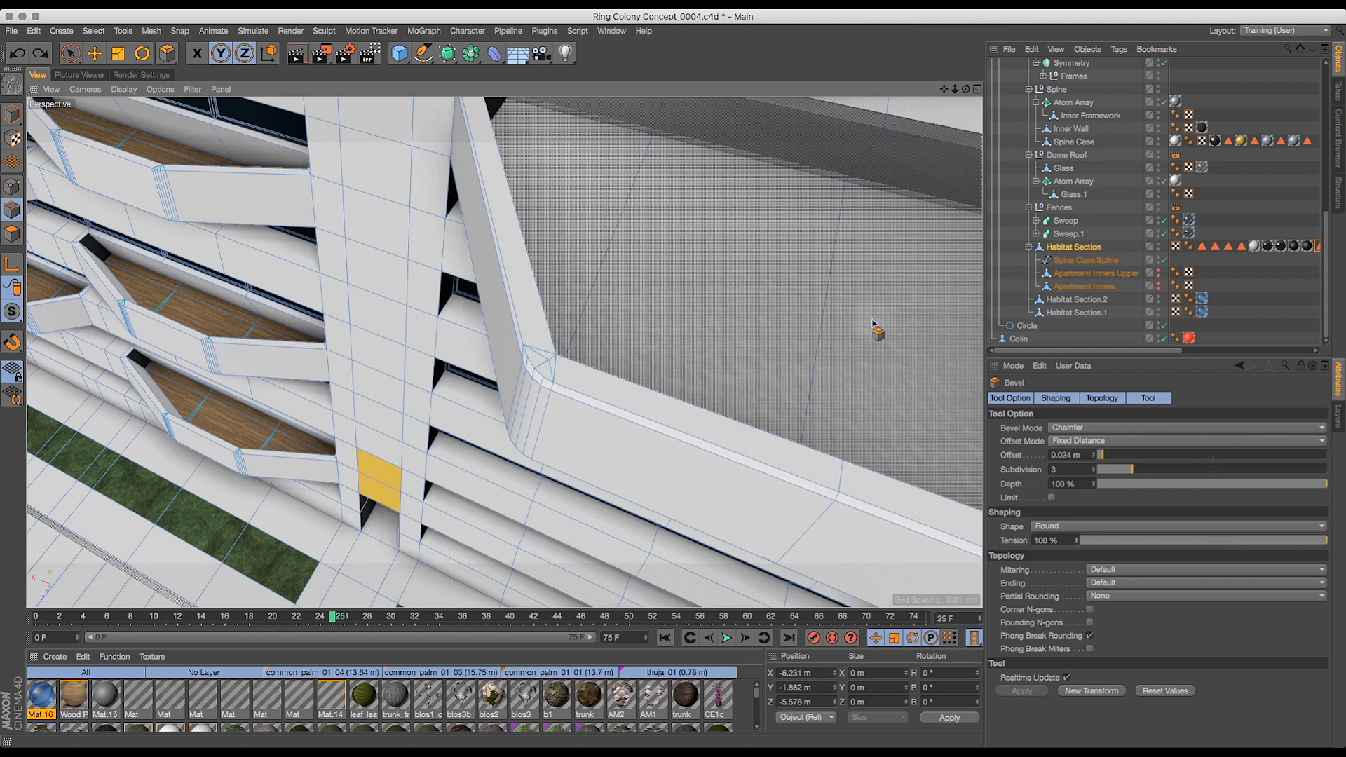
drag(895, 337, 897, 338)
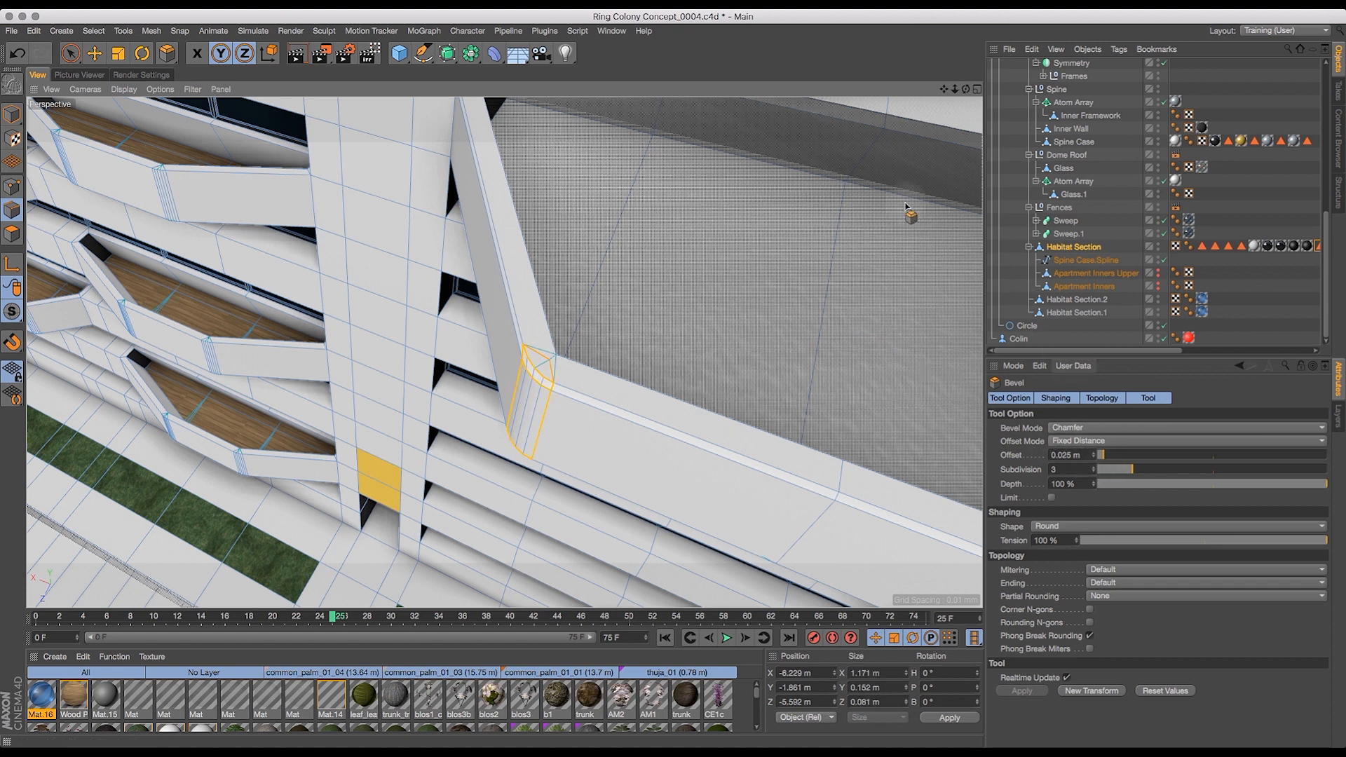
click(1094, 467)
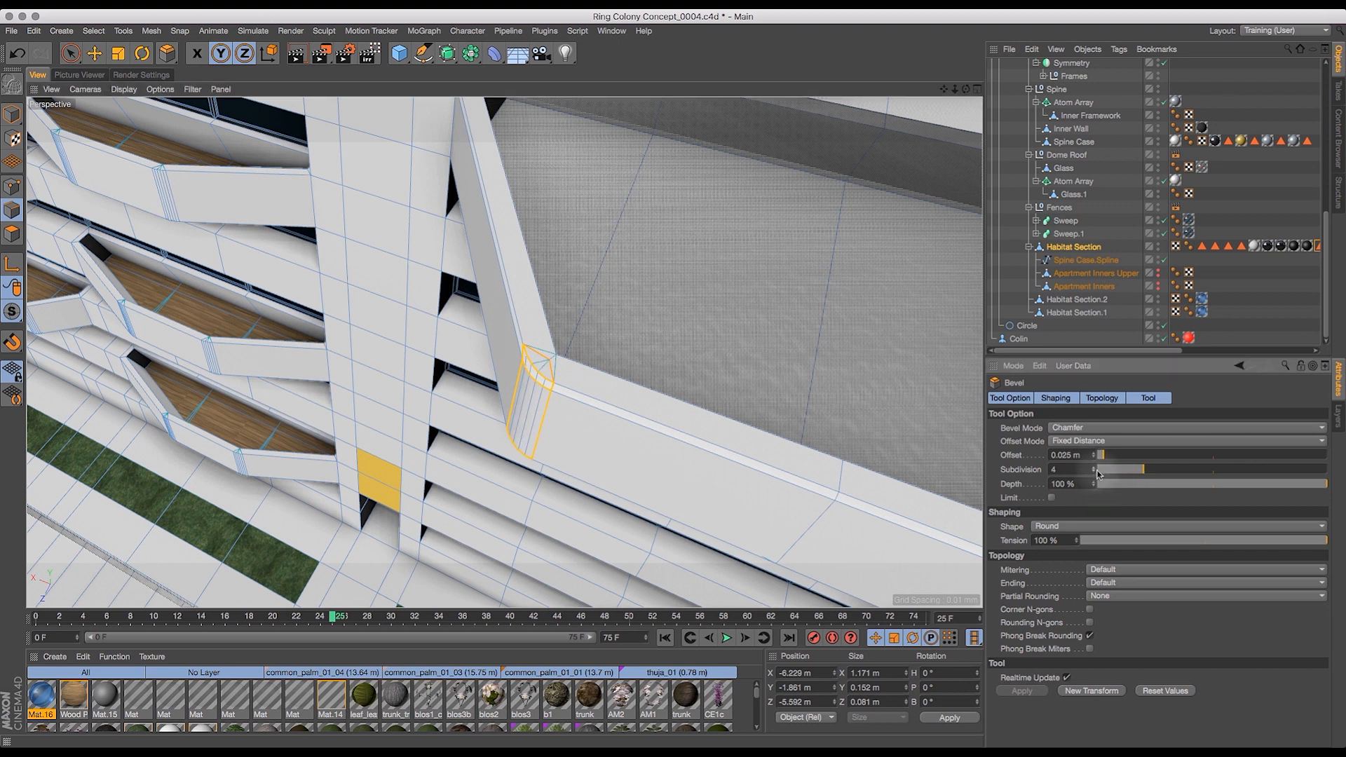
click(1093, 467)
click(1093, 471)
- Select the vertical edges at both outer corners of the small projecting balcony on the lower terrace with Live Selection
drag(966, 89, 927, 33)
drag(954, 91, 879, 115)
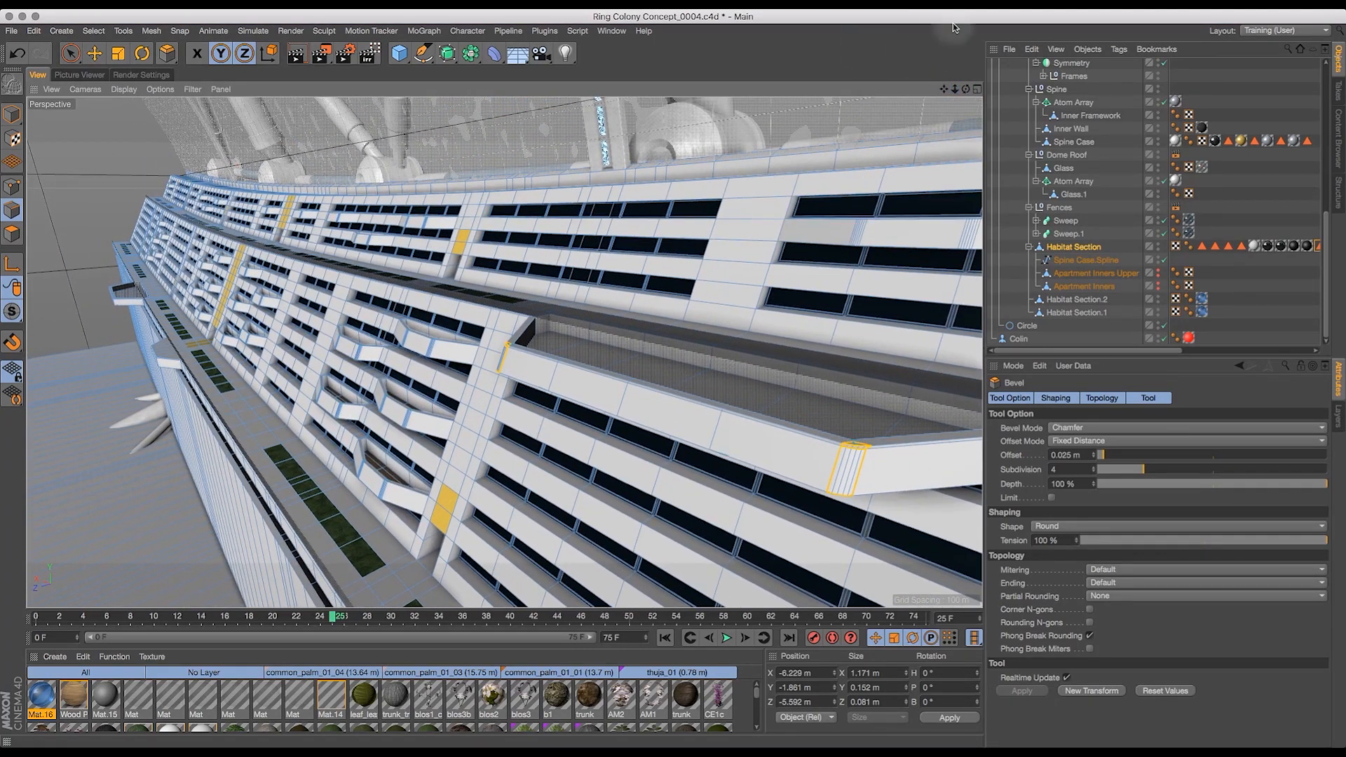
drag(946, 88, 746, 43)
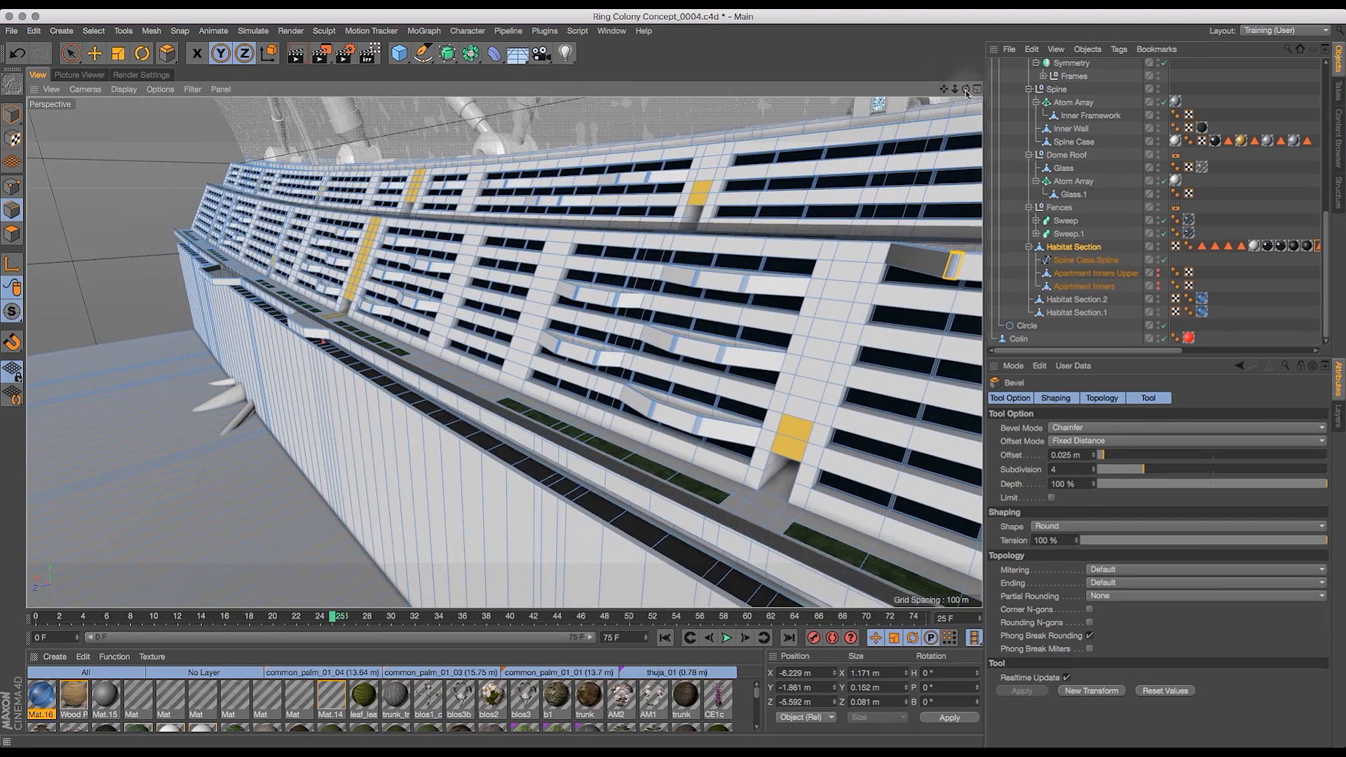
drag(958, 91, 1073, 97)
drag(944, 89, 836, 83)
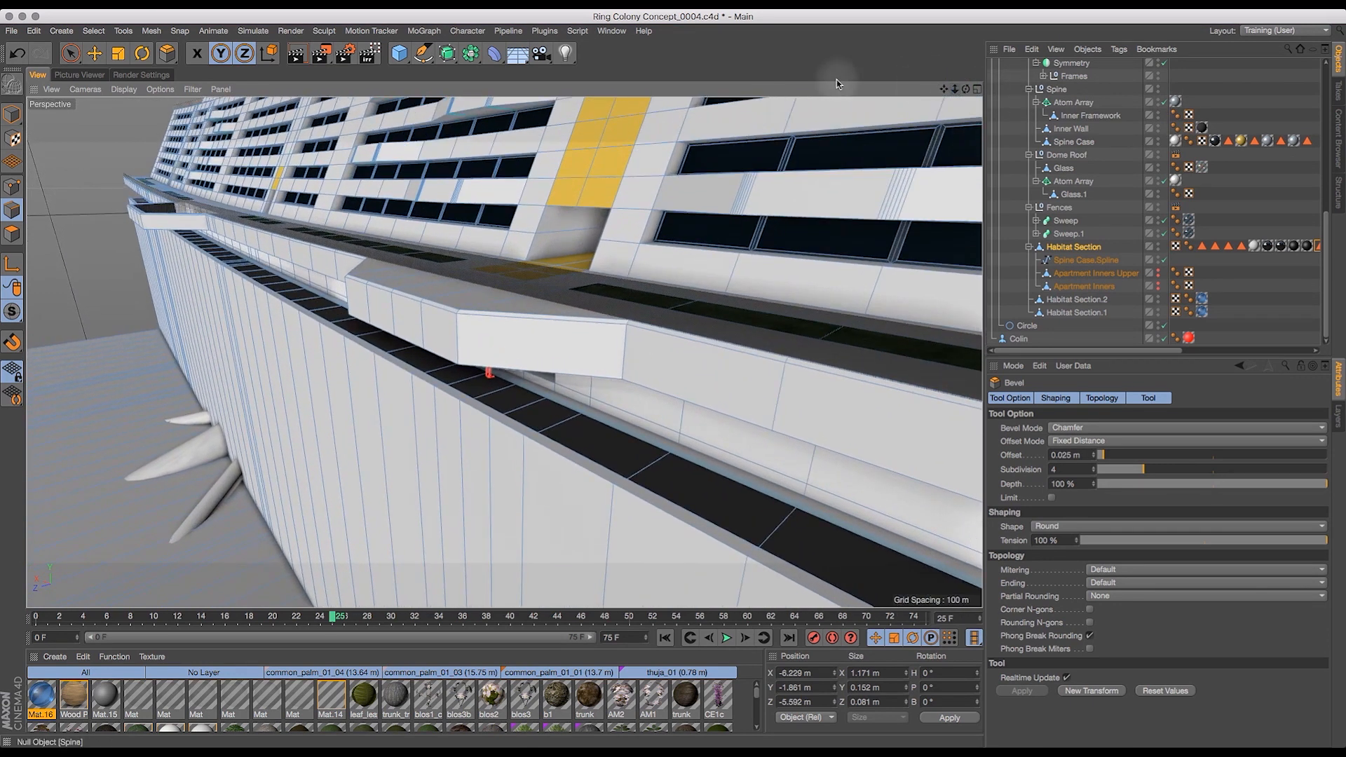
click(70, 52)
click(119, 55)
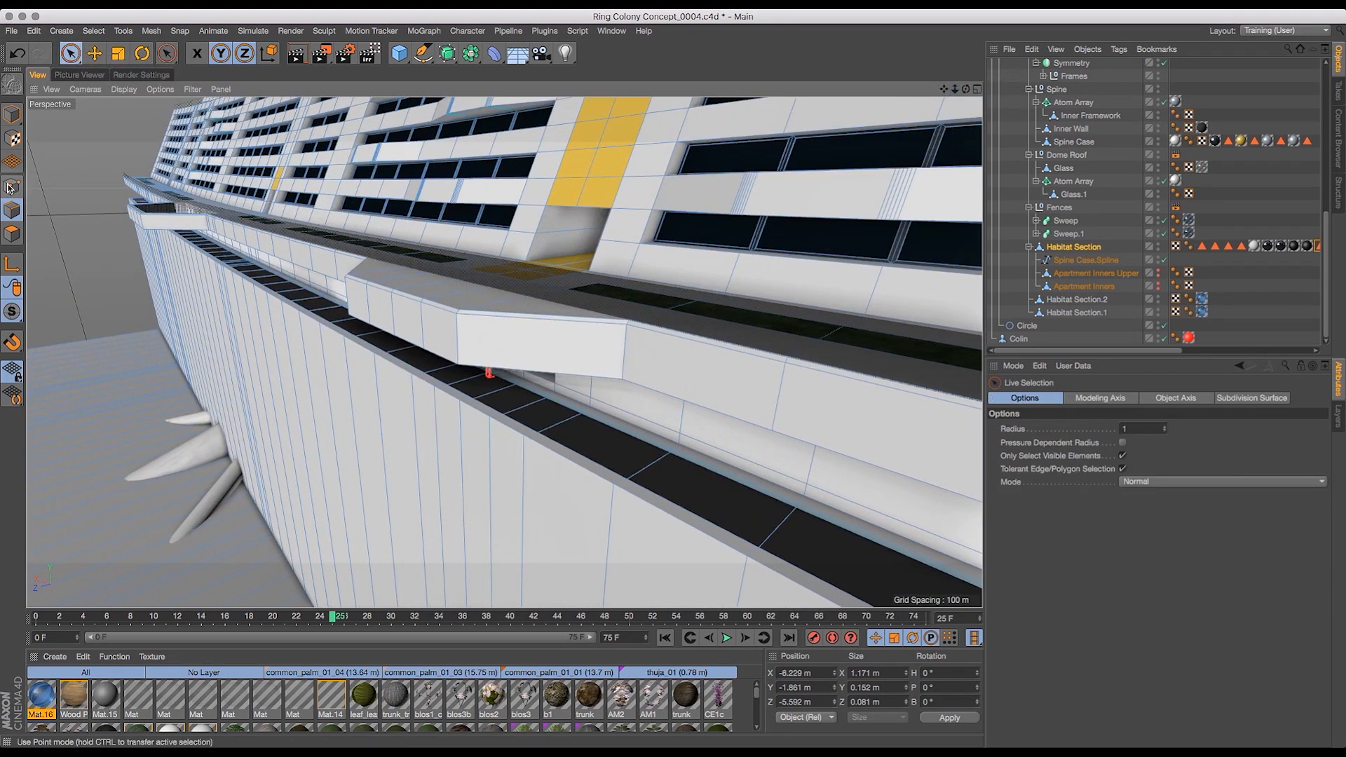
click(457, 322)
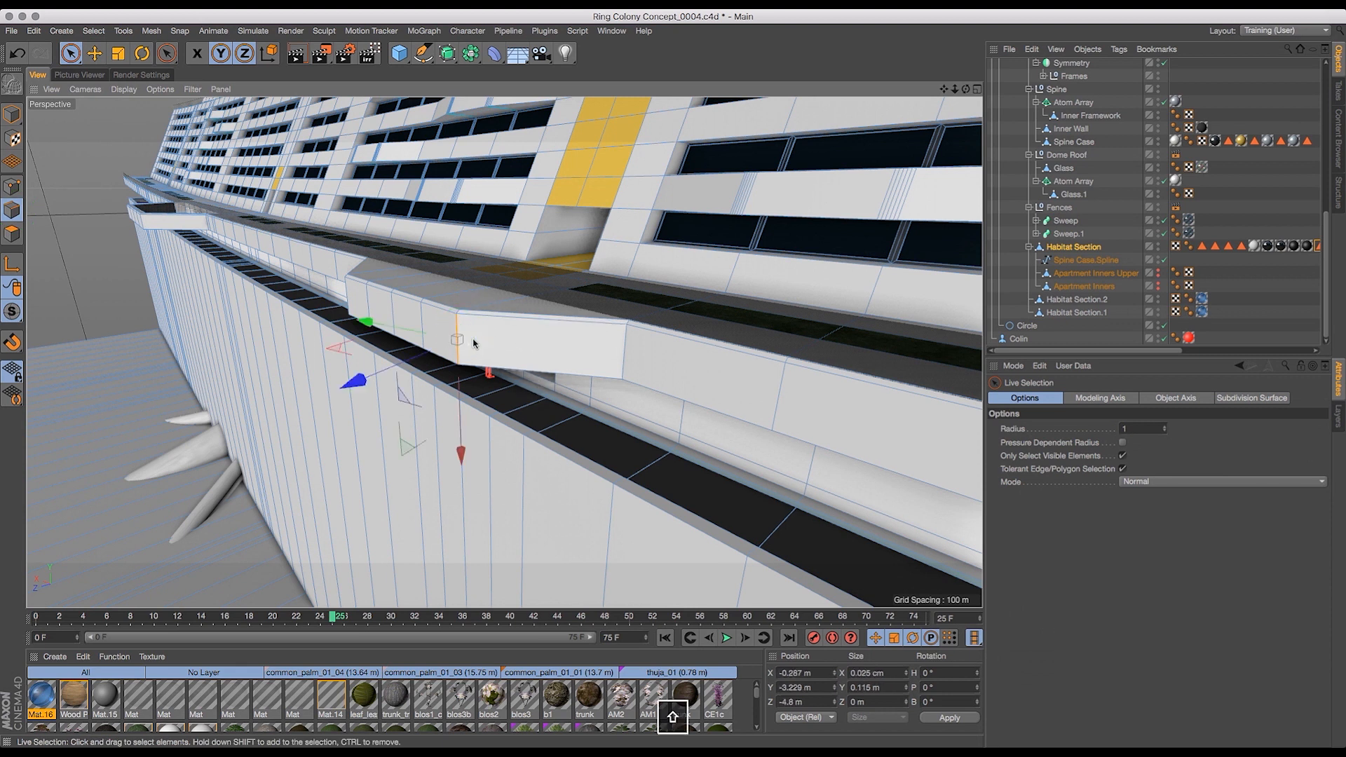
shift+click(459, 335)
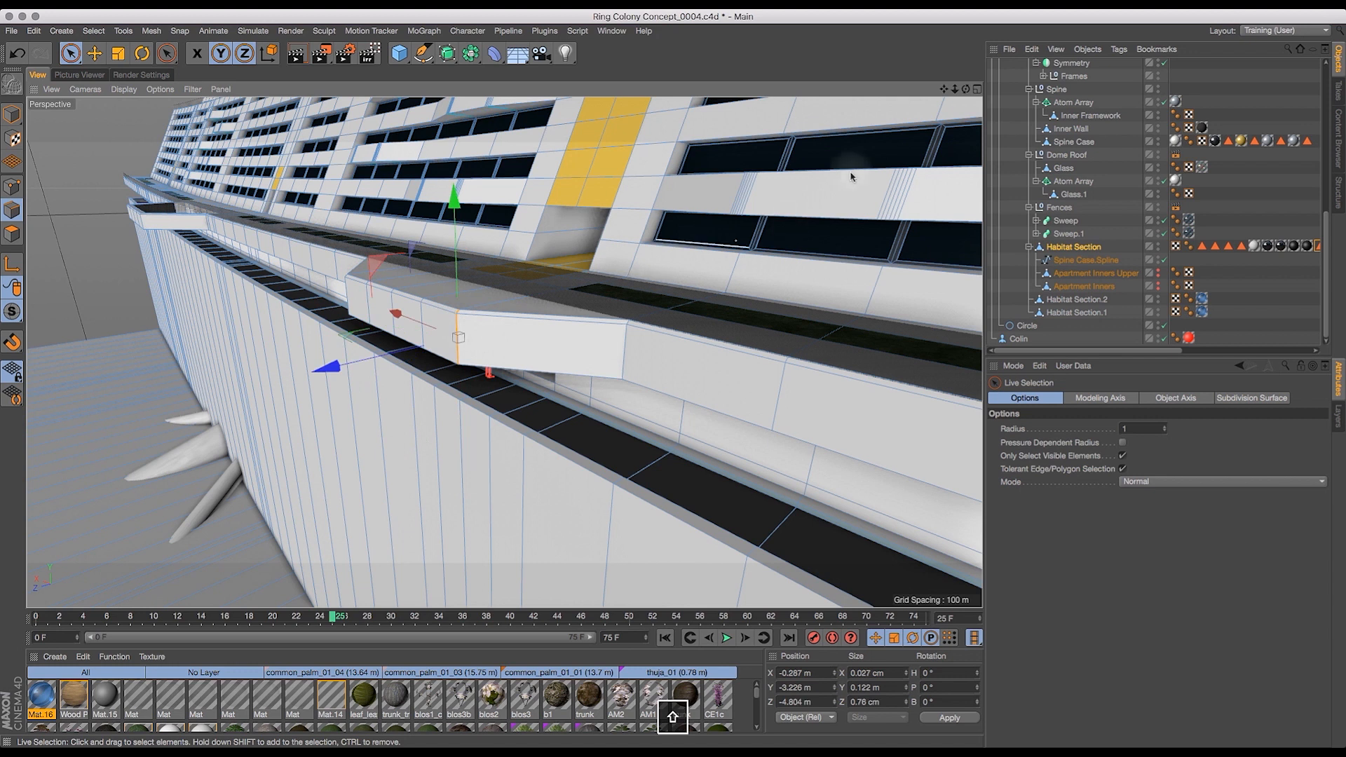
drag(965, 89, 338, 385)
shift+click(331, 406)
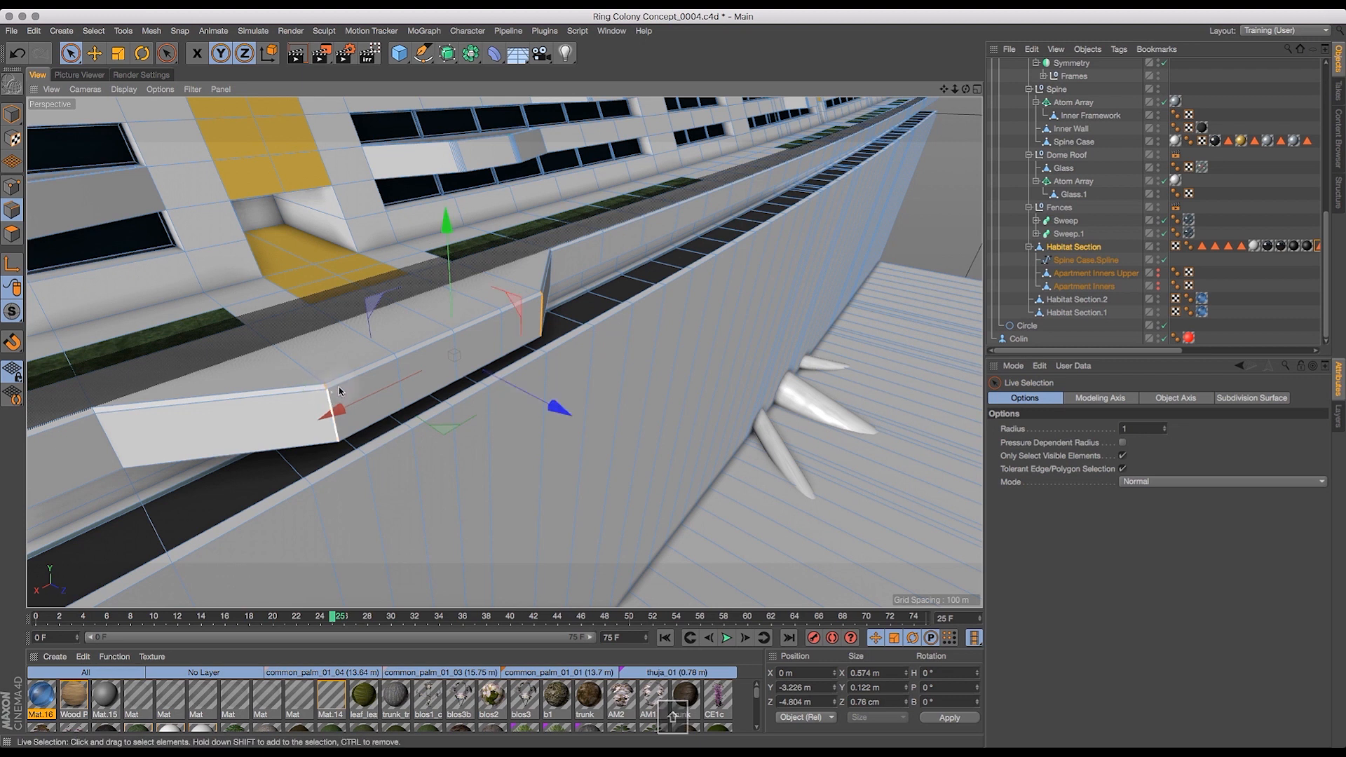
- Add the vertical edges at both outer corners of the long projecting pool on the lower terrace to the edge selection
drag(943, 87, 1159, 58)
drag(961, 90, 957, 81)
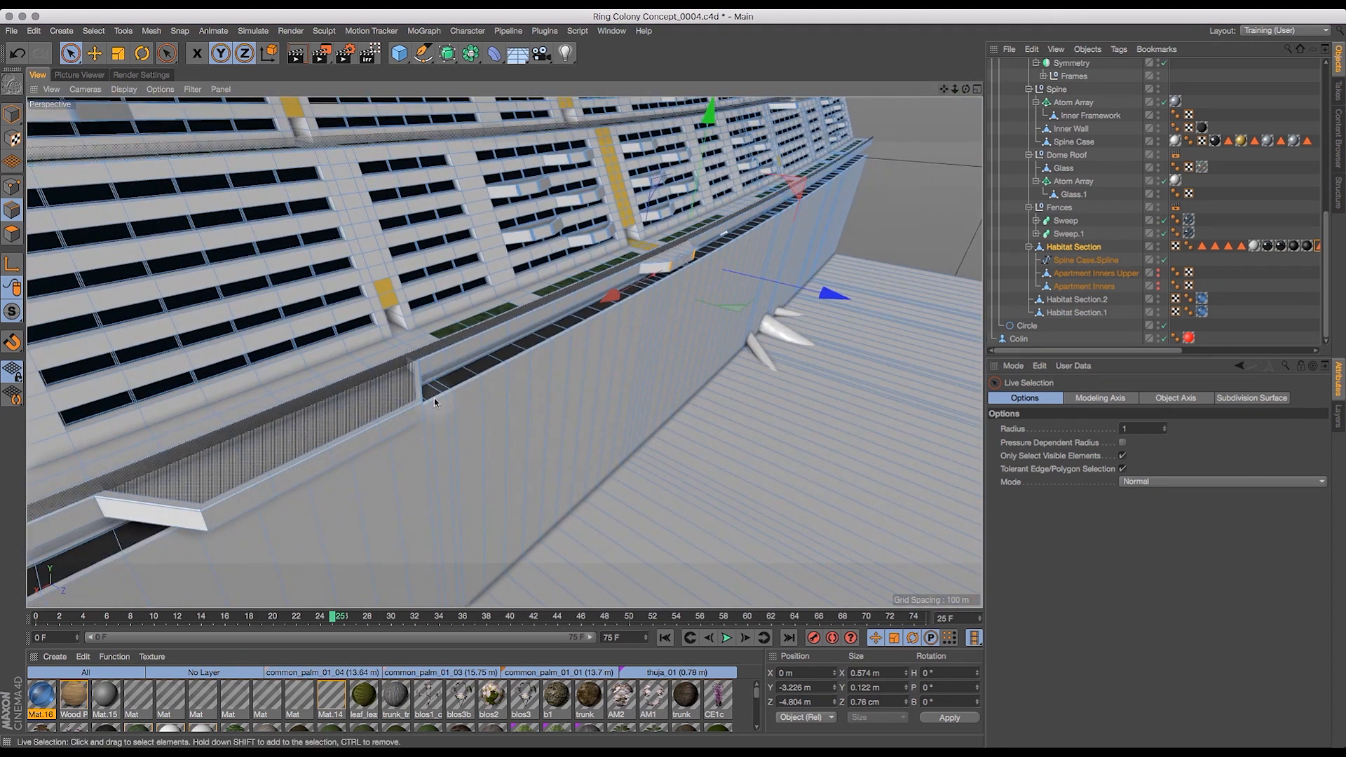
shift+click(204, 522)
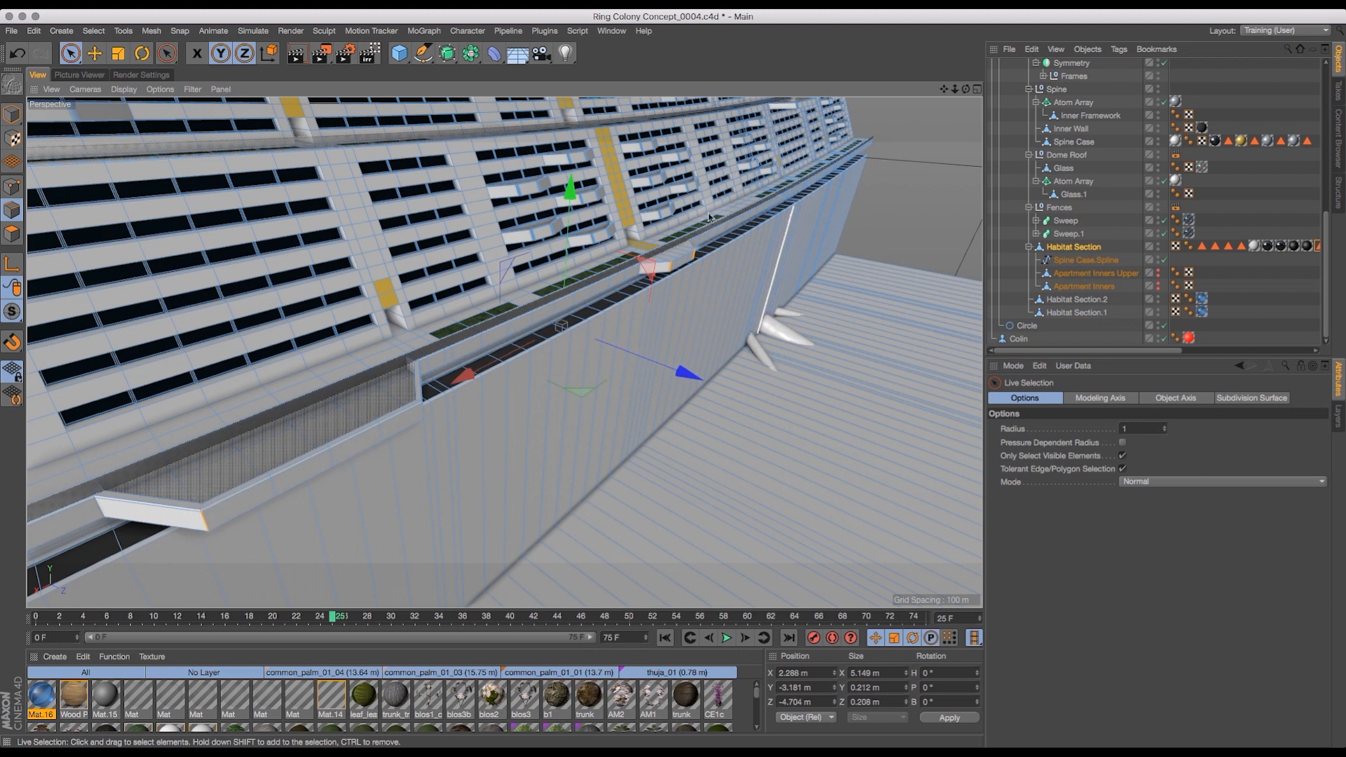
key(2)
drag(505, 330, 573, 370)
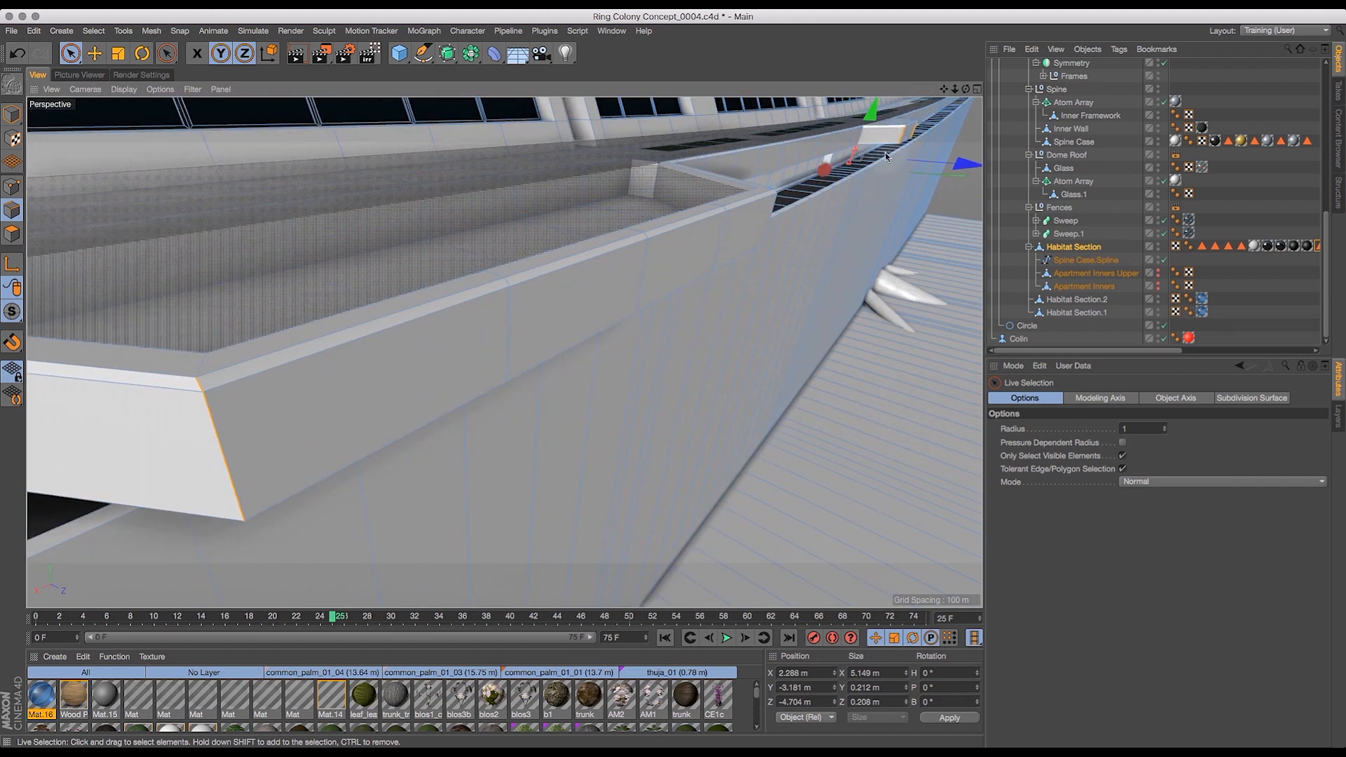
drag(861, 181, 489, 315)
key(2)
key(1)
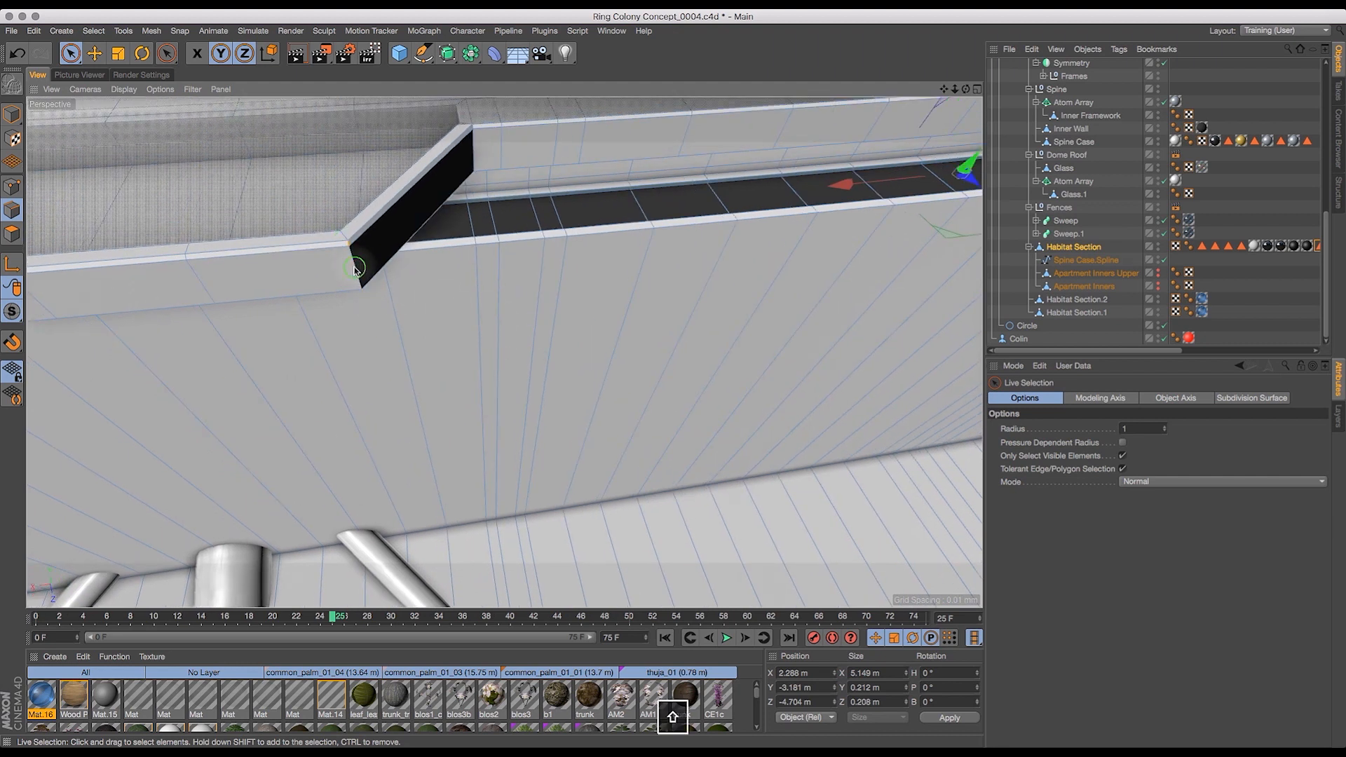
drag(966, 89, 751, 198)
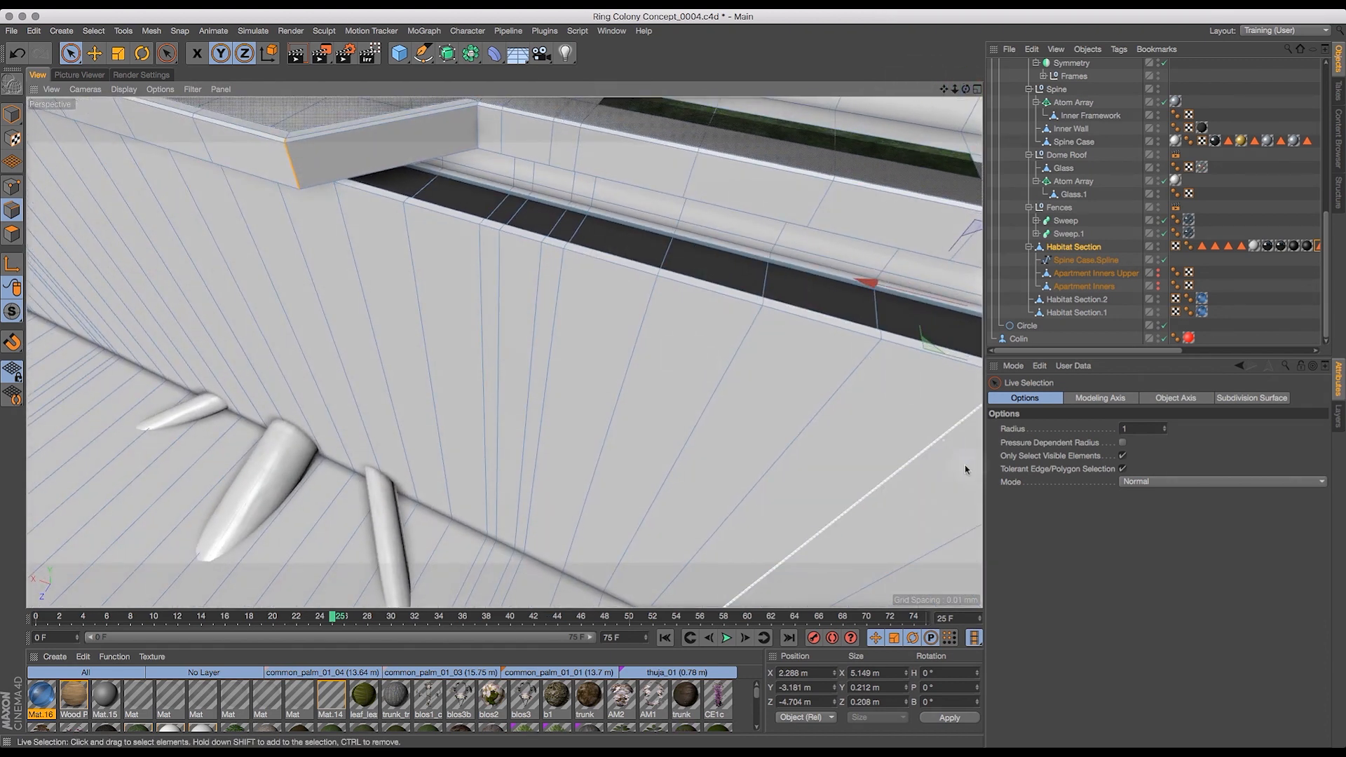
- Bevel the selected lower terrace corner edges as a new transform in Chamfer mode with a 0.025 m offset and 4 subdivisions
click(168, 54)
click(214, 93)
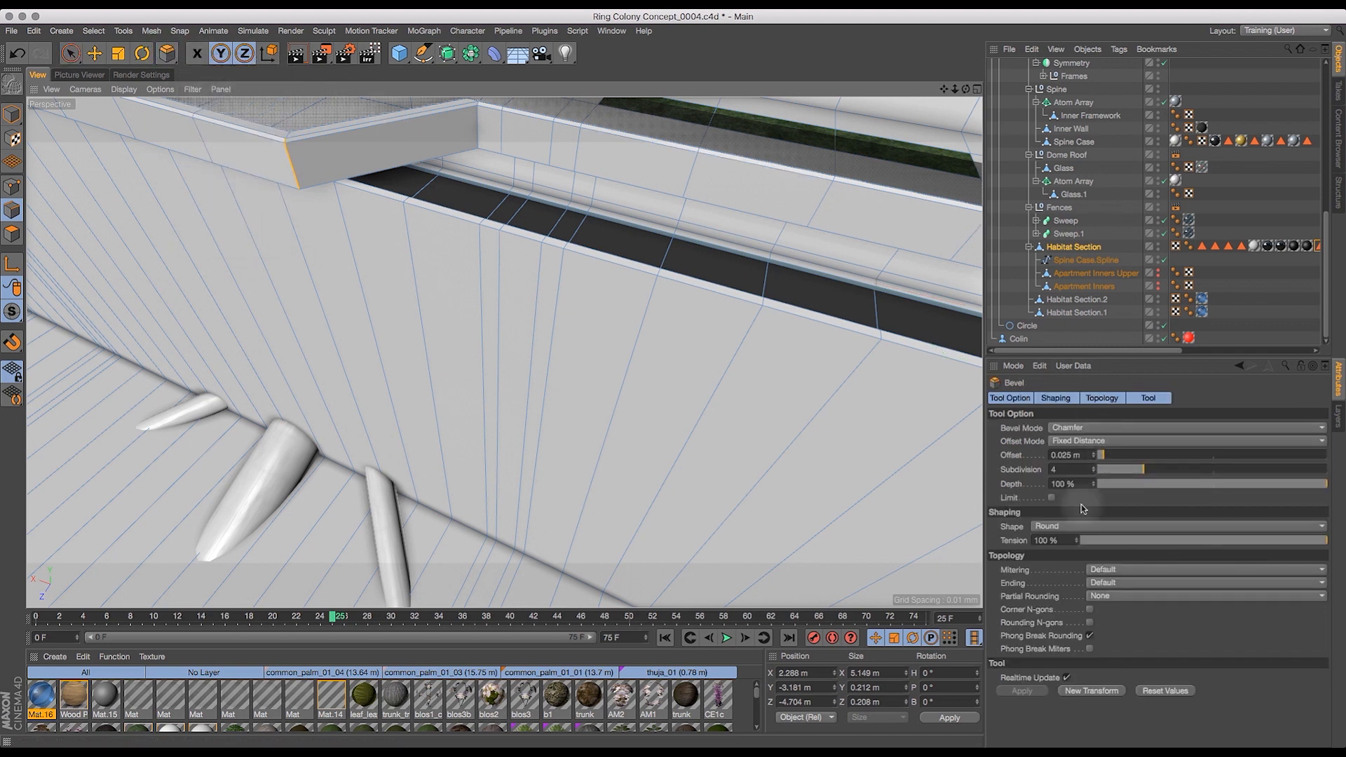
click(1083, 695)
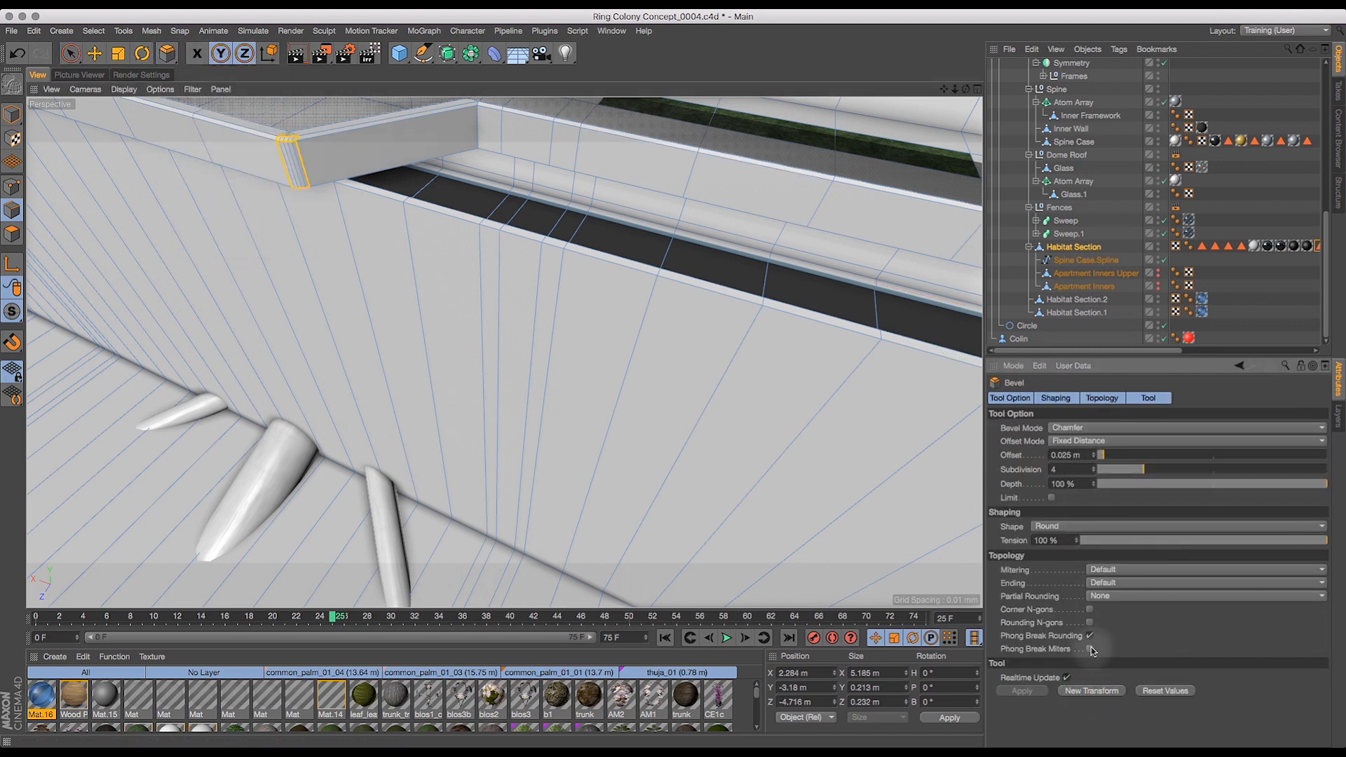
drag(945, 91, 134, 1)
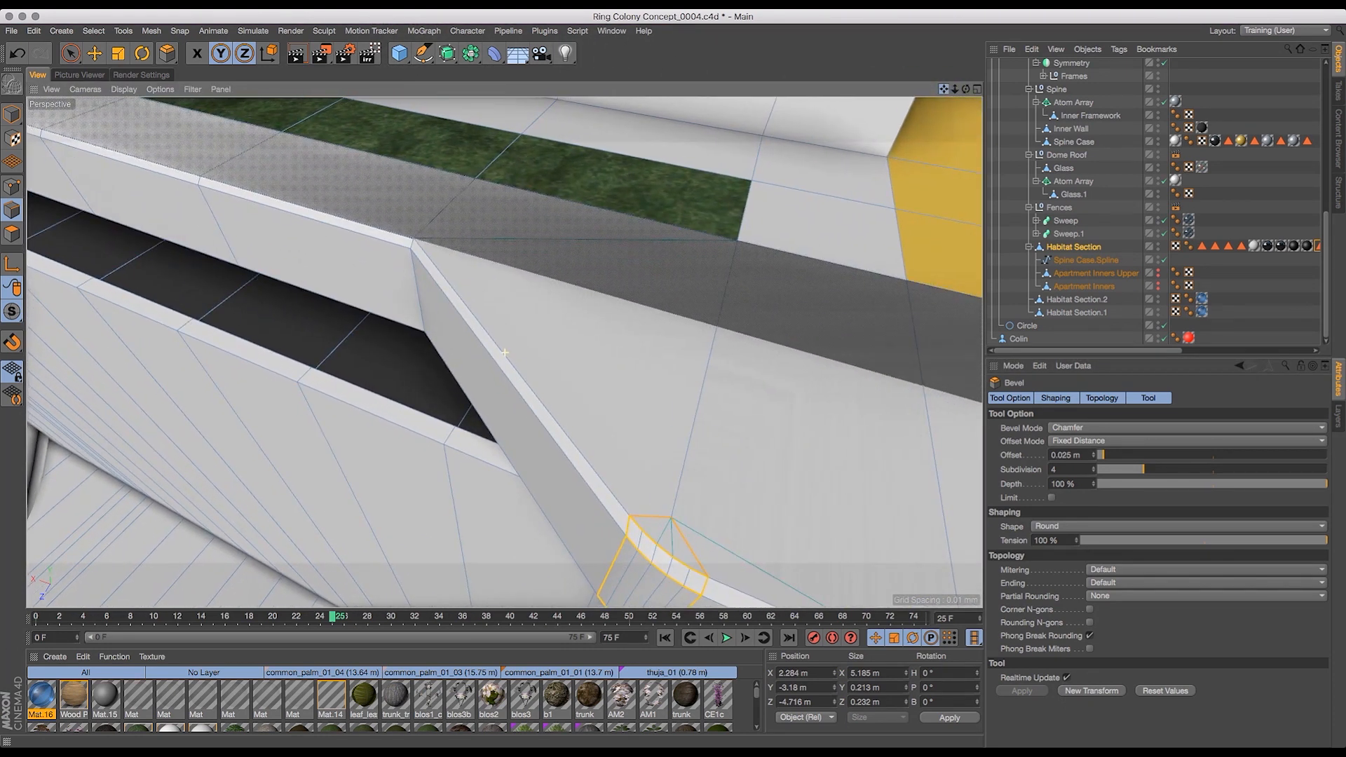
drag(954, 91, 865, 124)
drag(966, 89, 969, 39)
- Deselect Habitat Section and enable the Main Cloner and its Symmetry object
click(1111, 166)
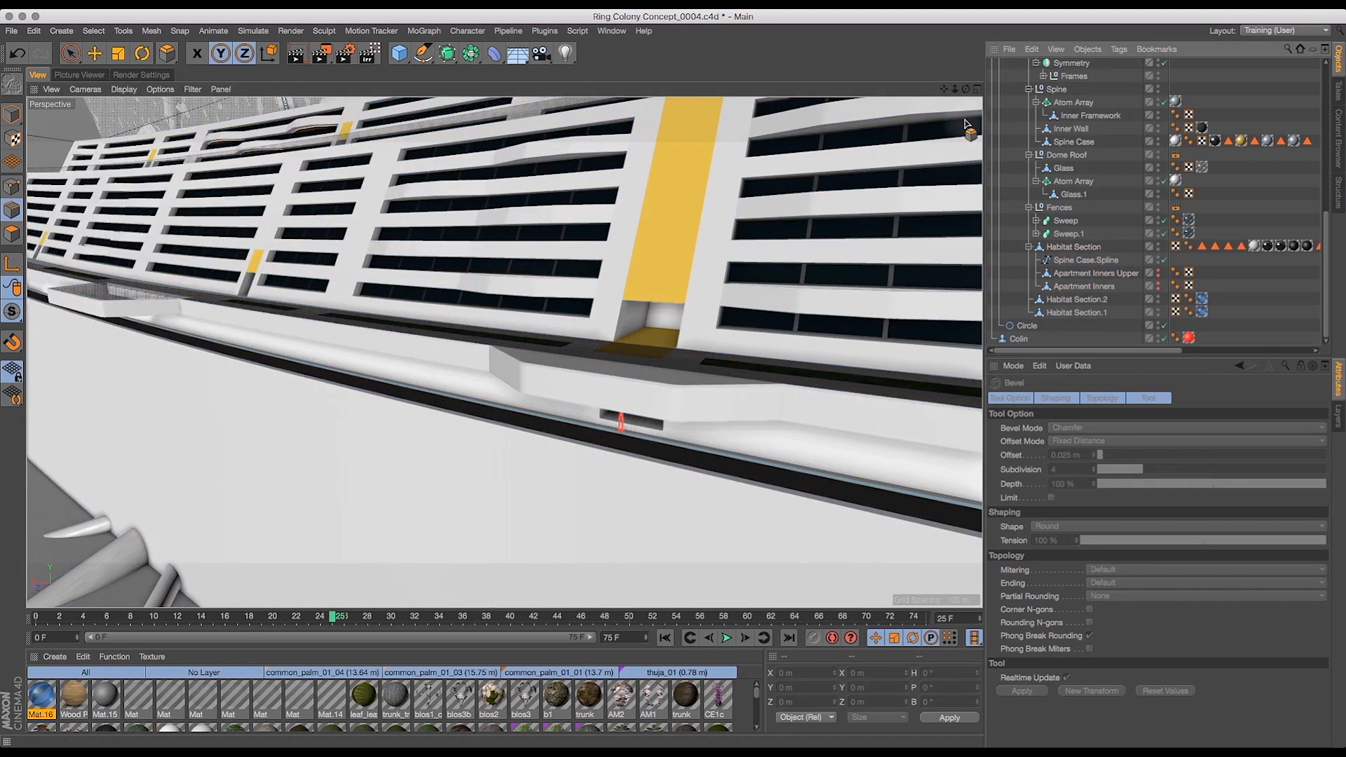
drag(966, 89, 845, 116)
drag(944, 91, 900, 73)
drag(1327, 233, 1322, 68)
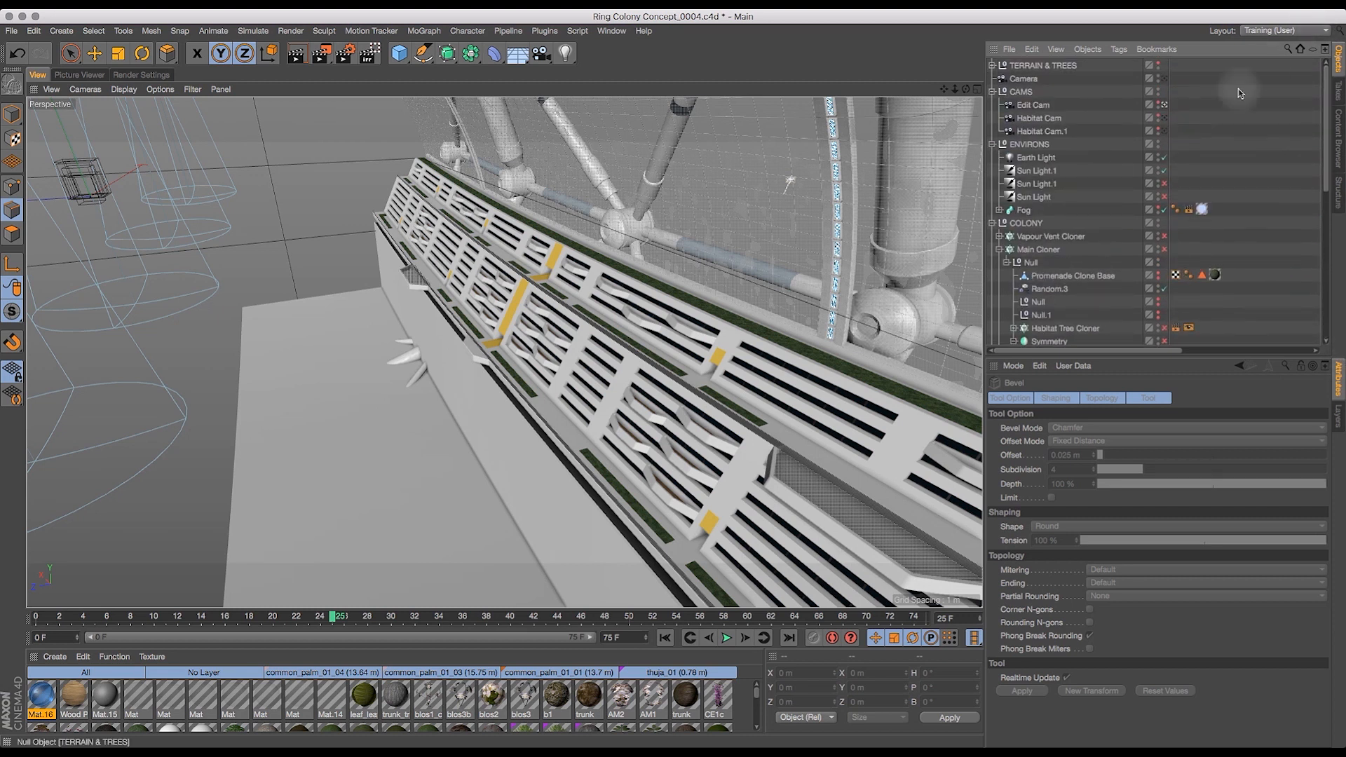
click(1164, 249)
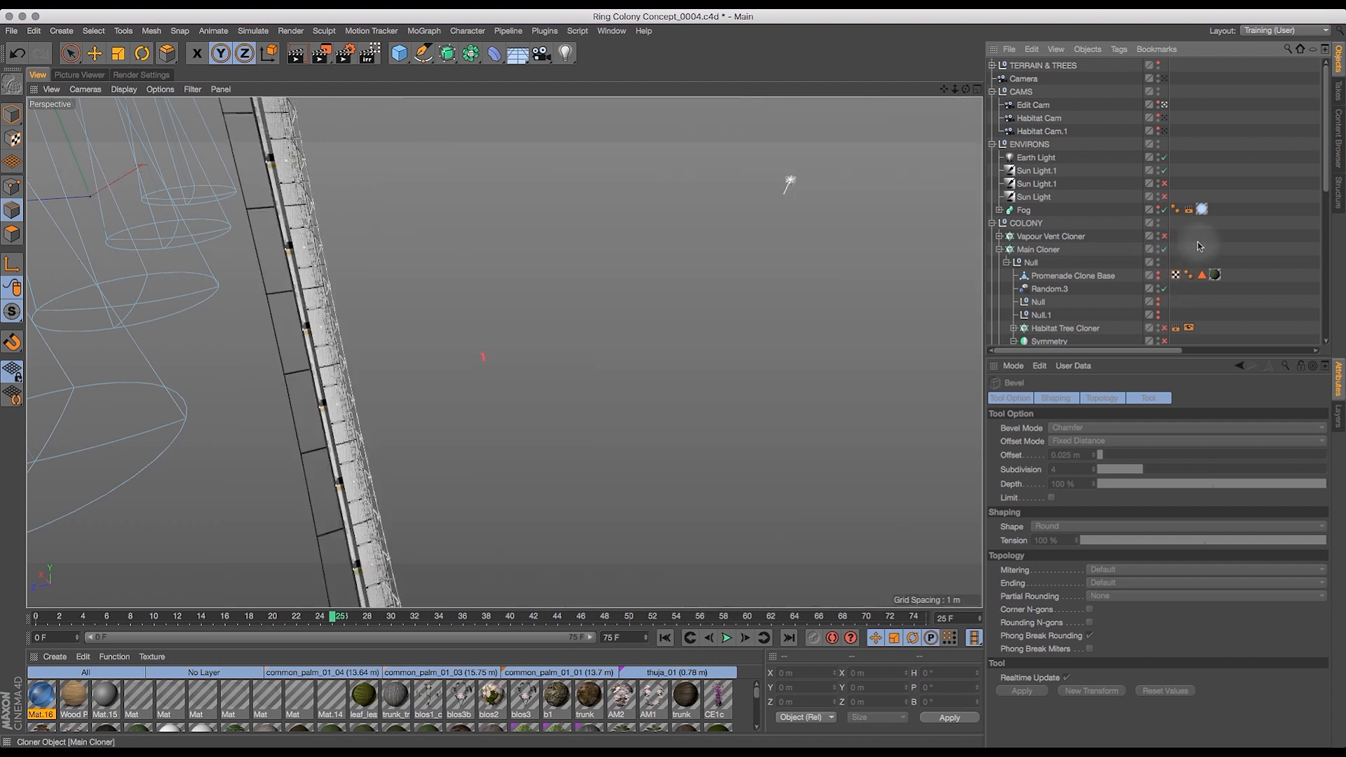
drag(1324, 184, 1326, 245)
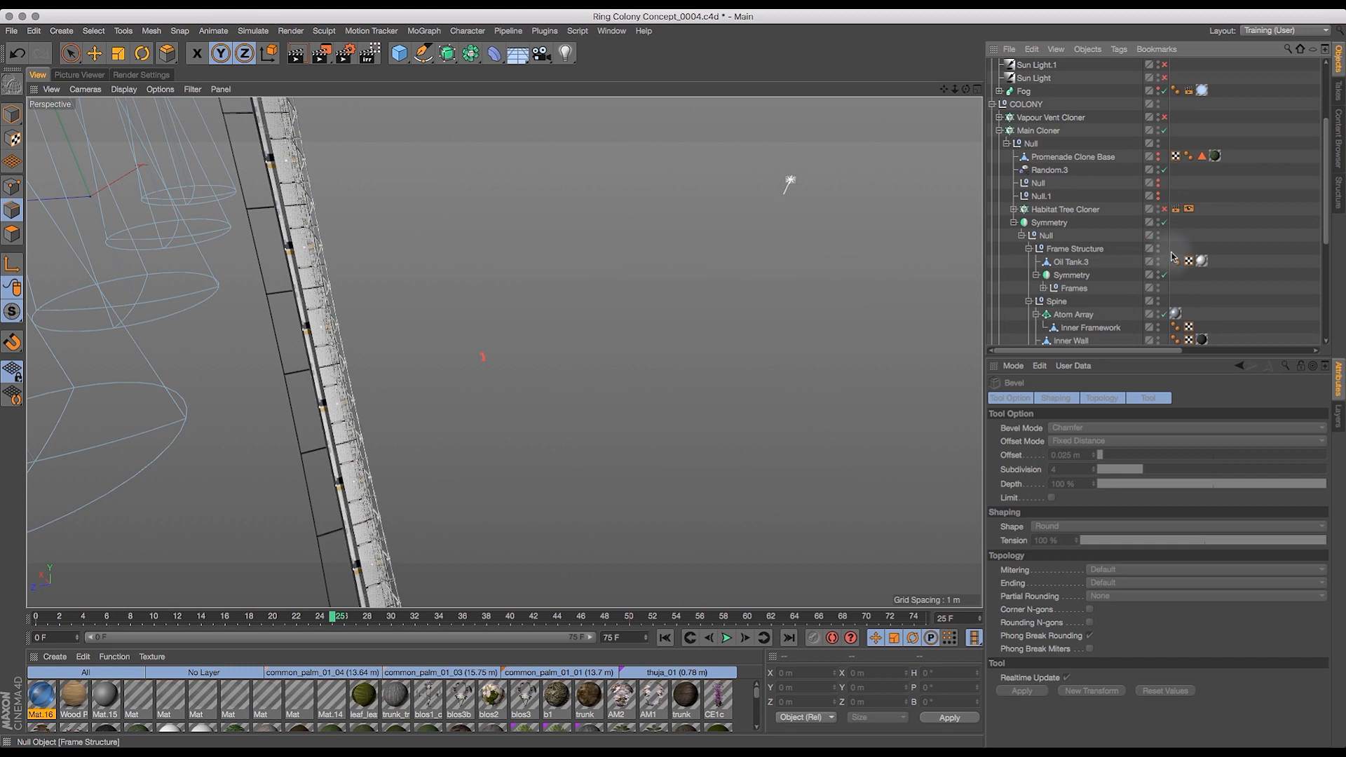
drag(1325, 174, 1334, 275)
- Look through the Habitat Cam and reframe the view along the ring's interior
scroll(1167, 176, up, 10)
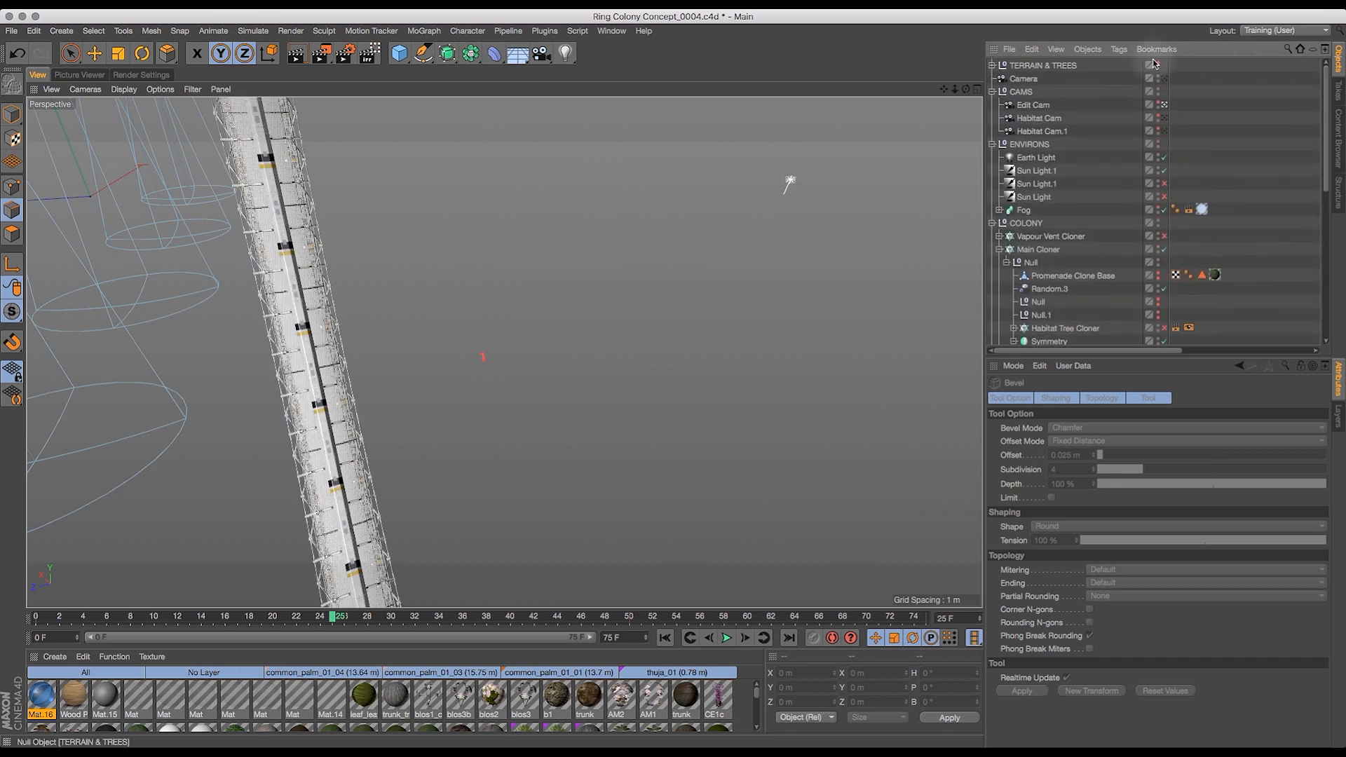
click(1160, 118)
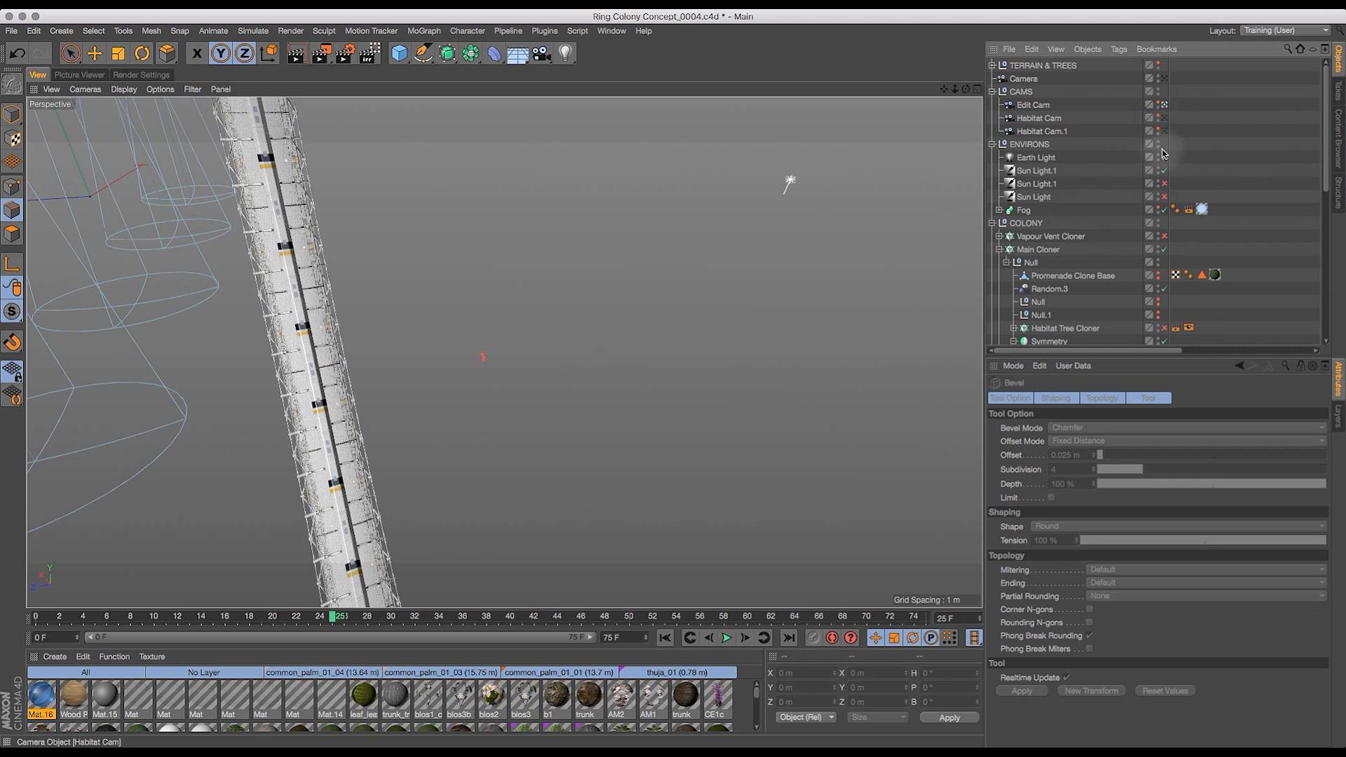
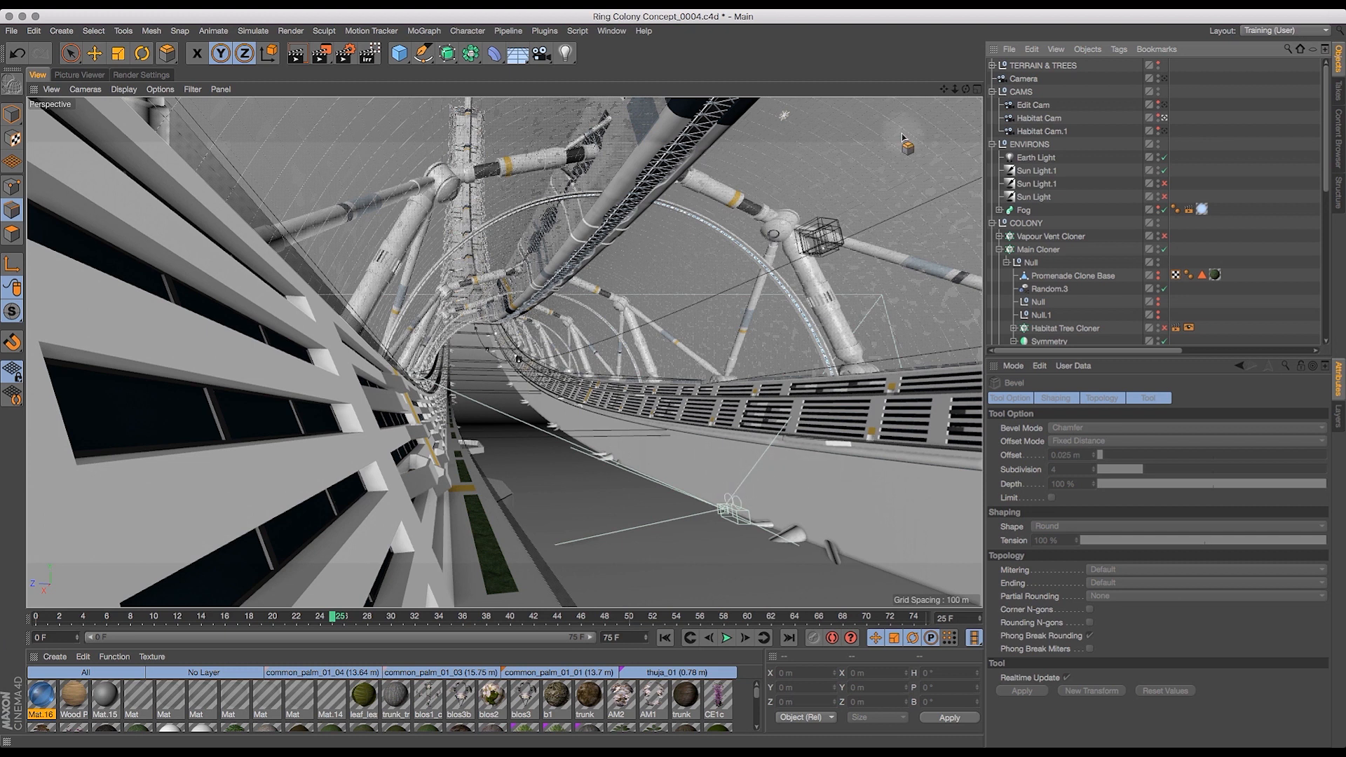
drag(946, 91, 806, 547)
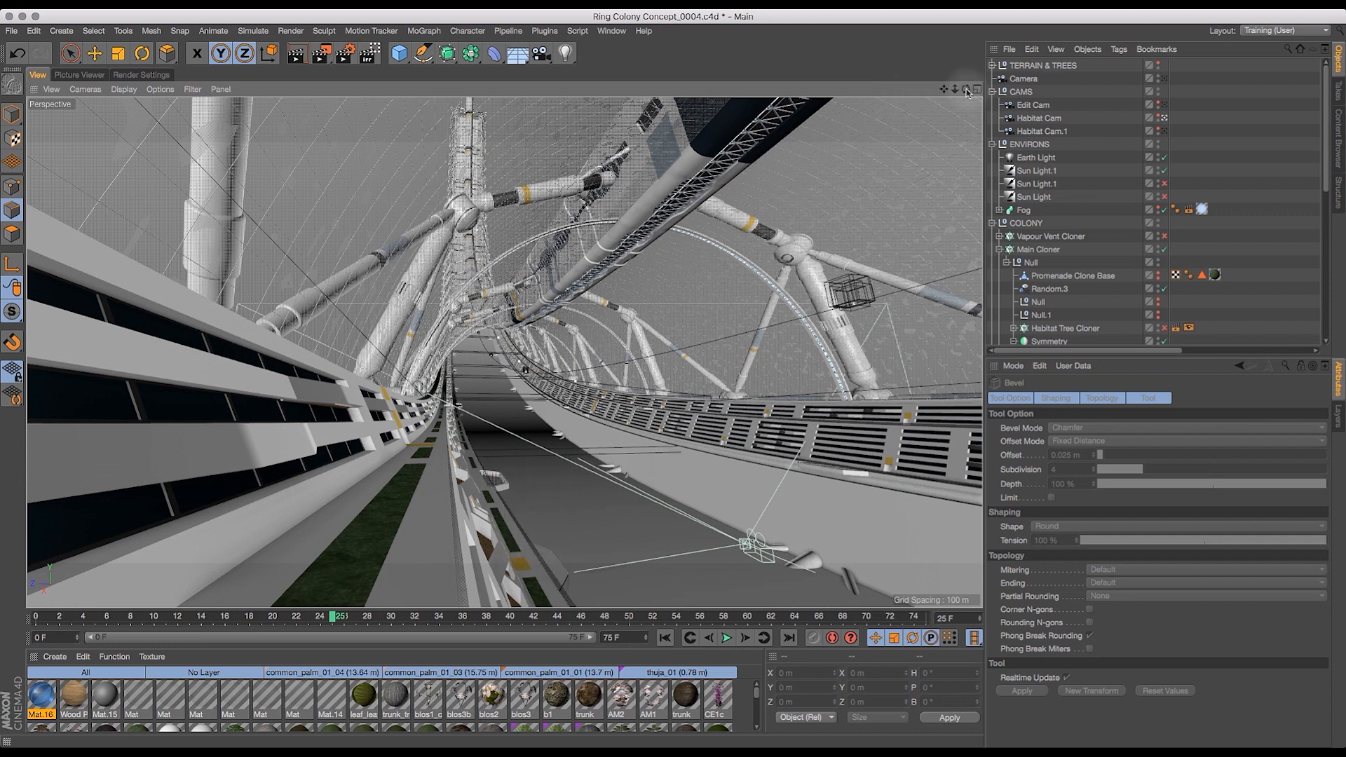
- Undo the recent view changes until the Habitat Cam again looks along the ring's interior
click(52, 89)
click(67, 119)
click(51, 90)
click(67, 112)
click(51, 89)
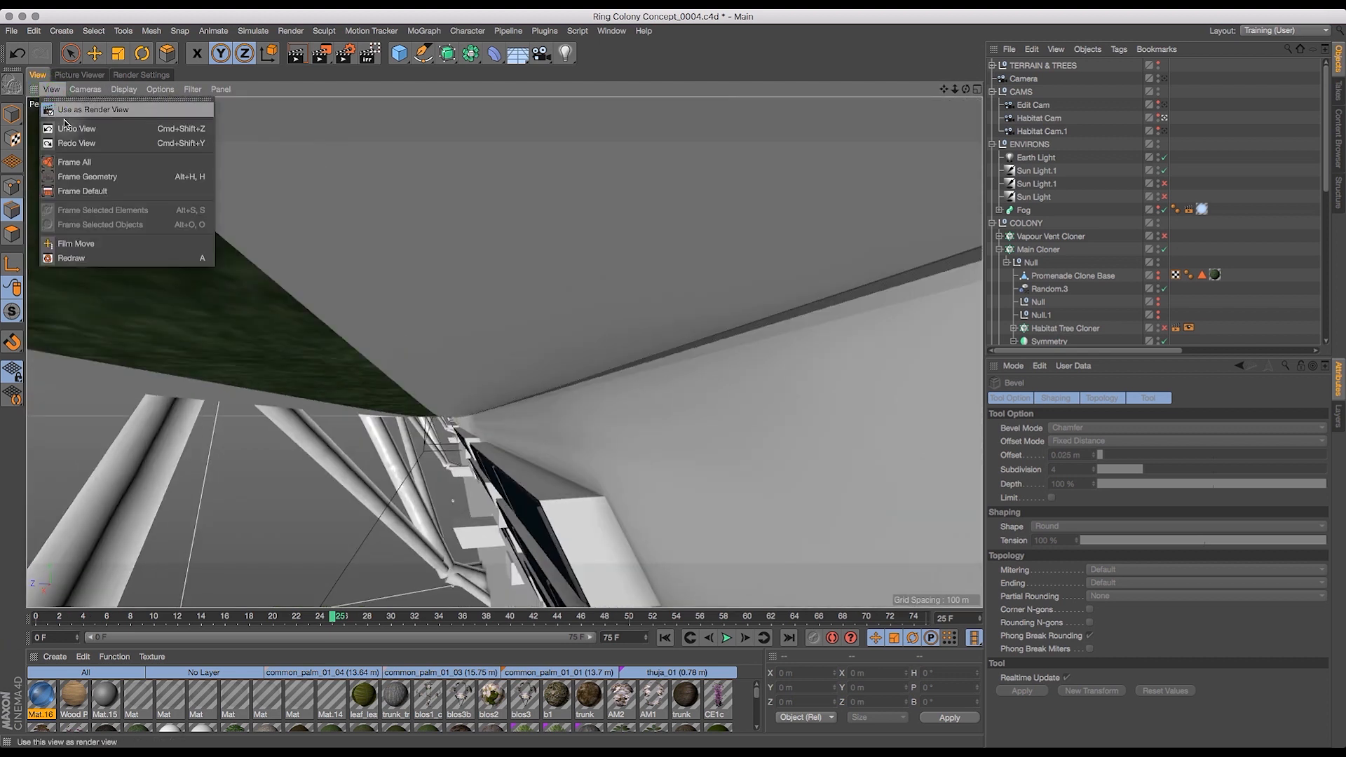
click(72, 126)
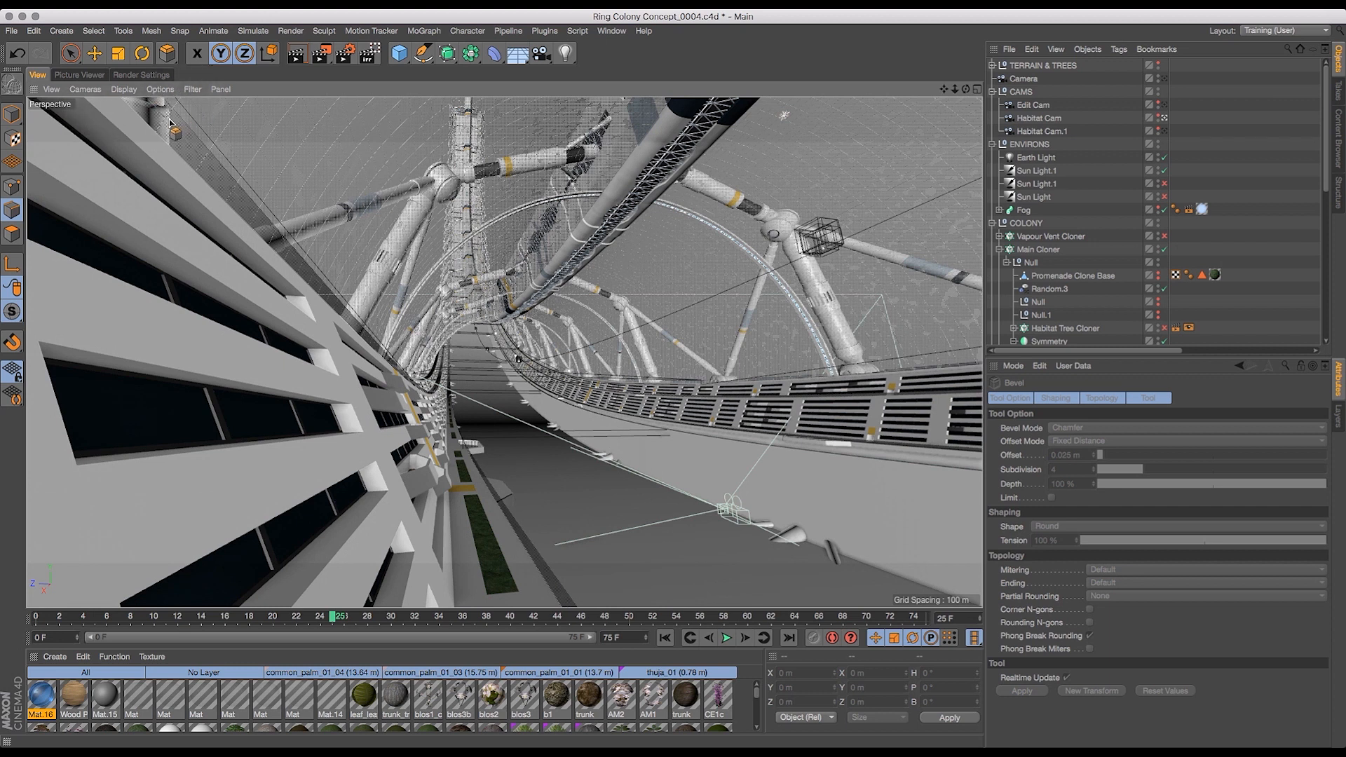
click(77, 89)
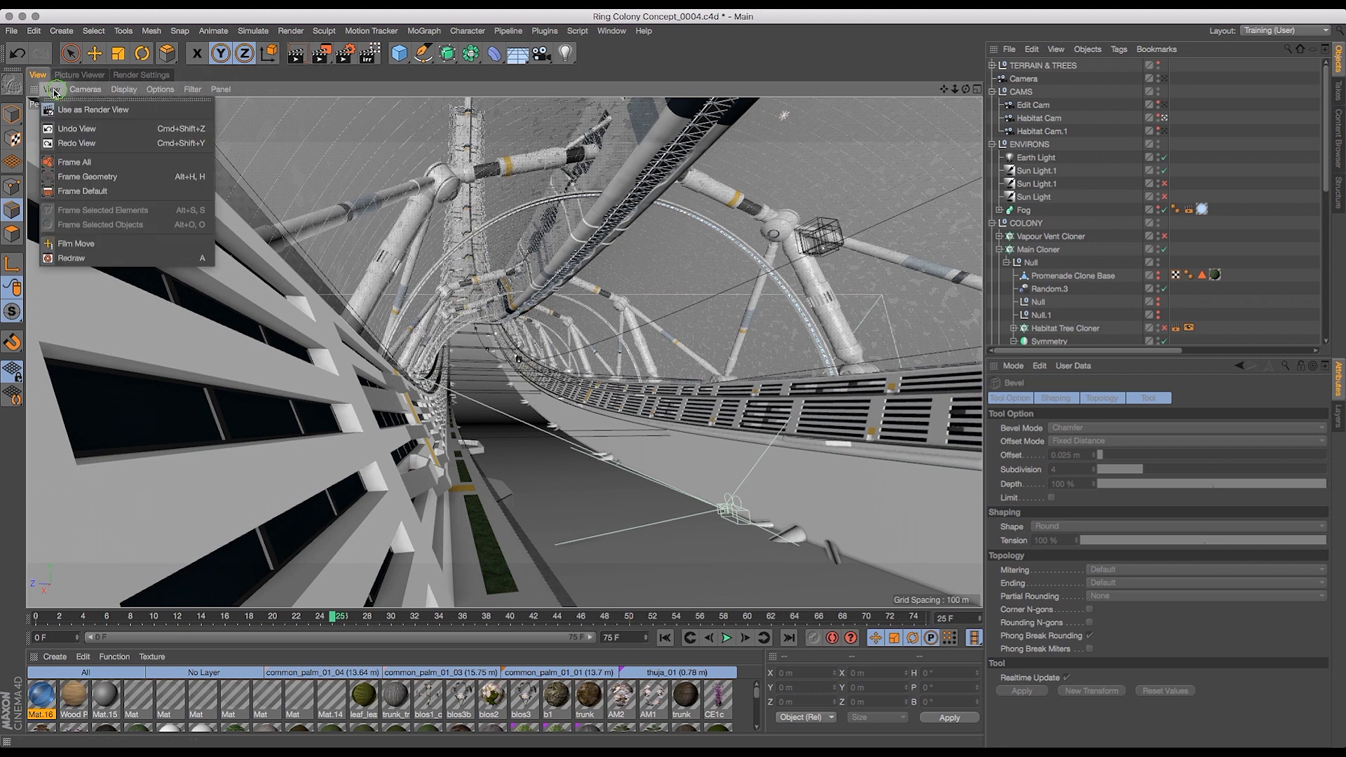
click(78, 134)
click(85, 90)
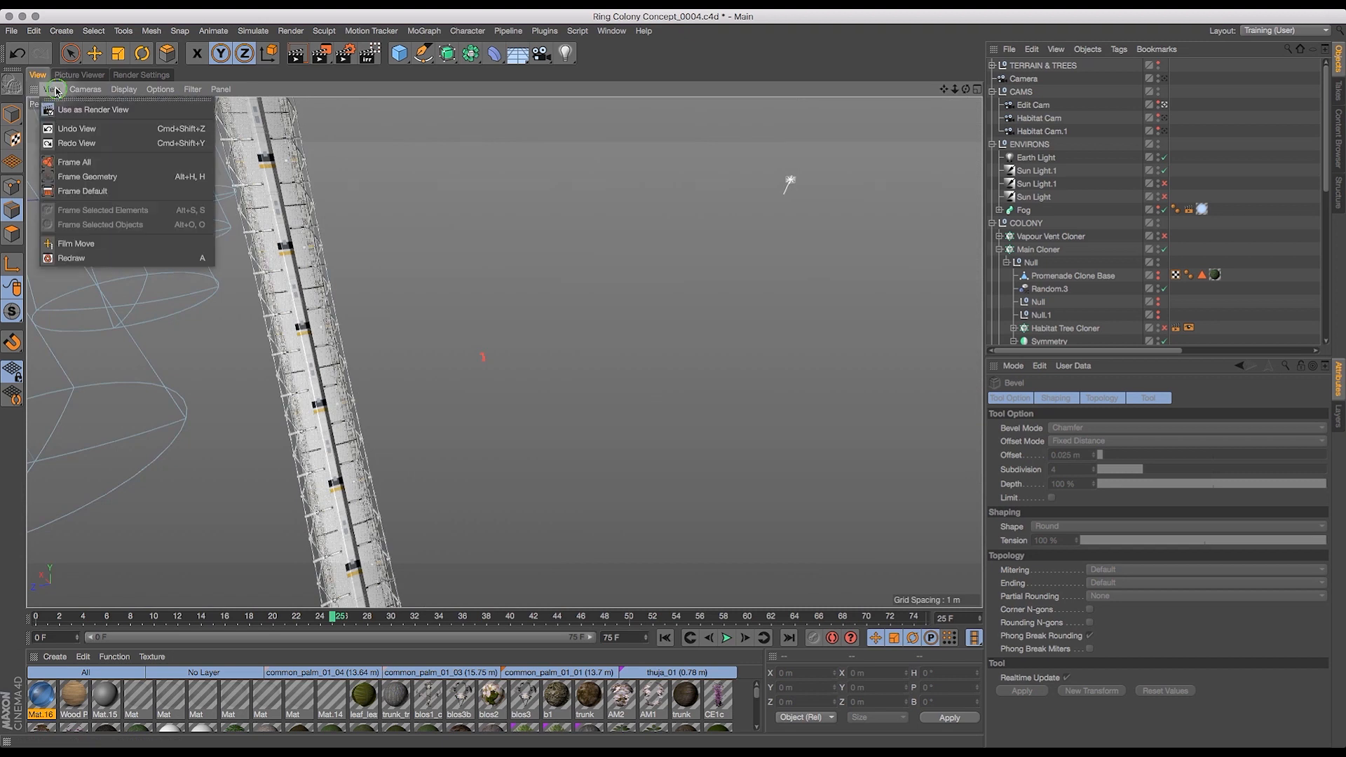
click(77, 136)
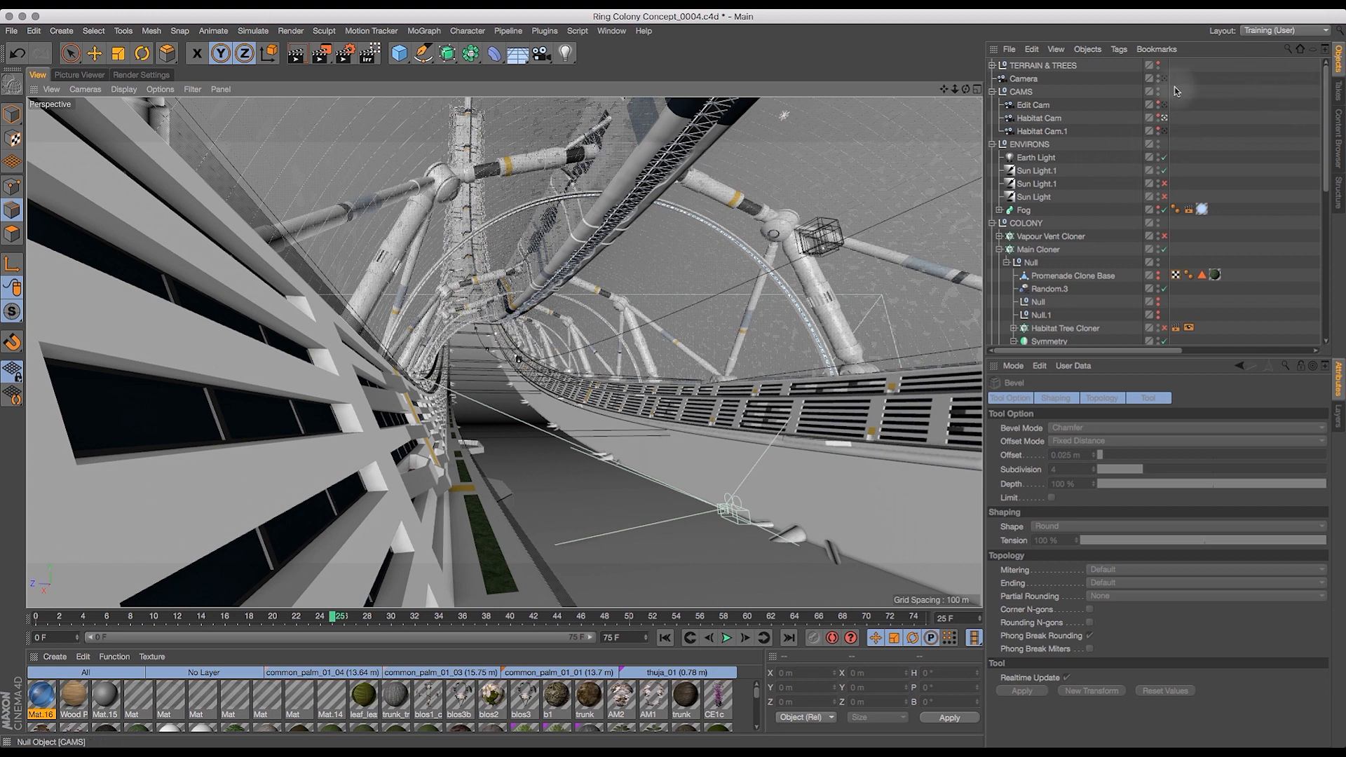
- Look through the Edit Cam, disable the Main Cloner and reframe on the terraced habitat facades
click(1163, 104)
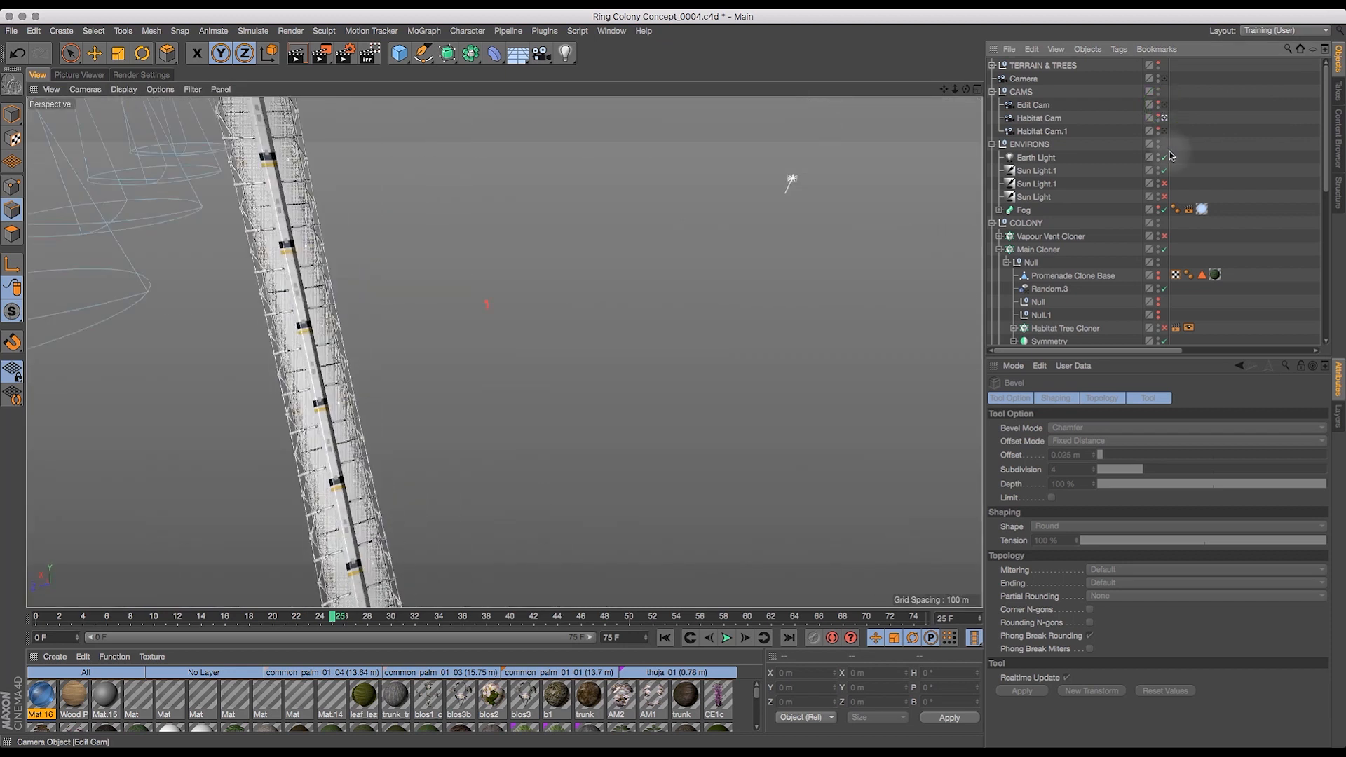
click(1163, 249)
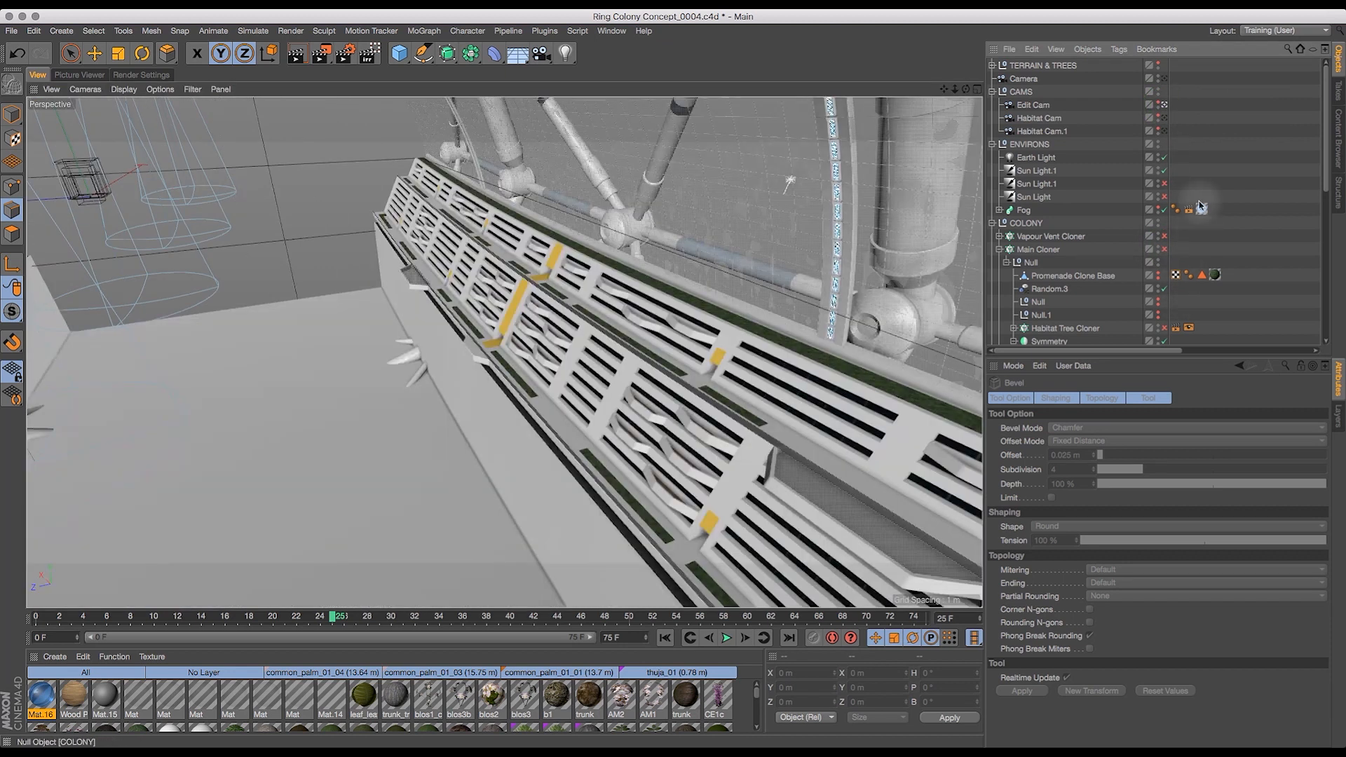
drag(943, 91, 965, 89)
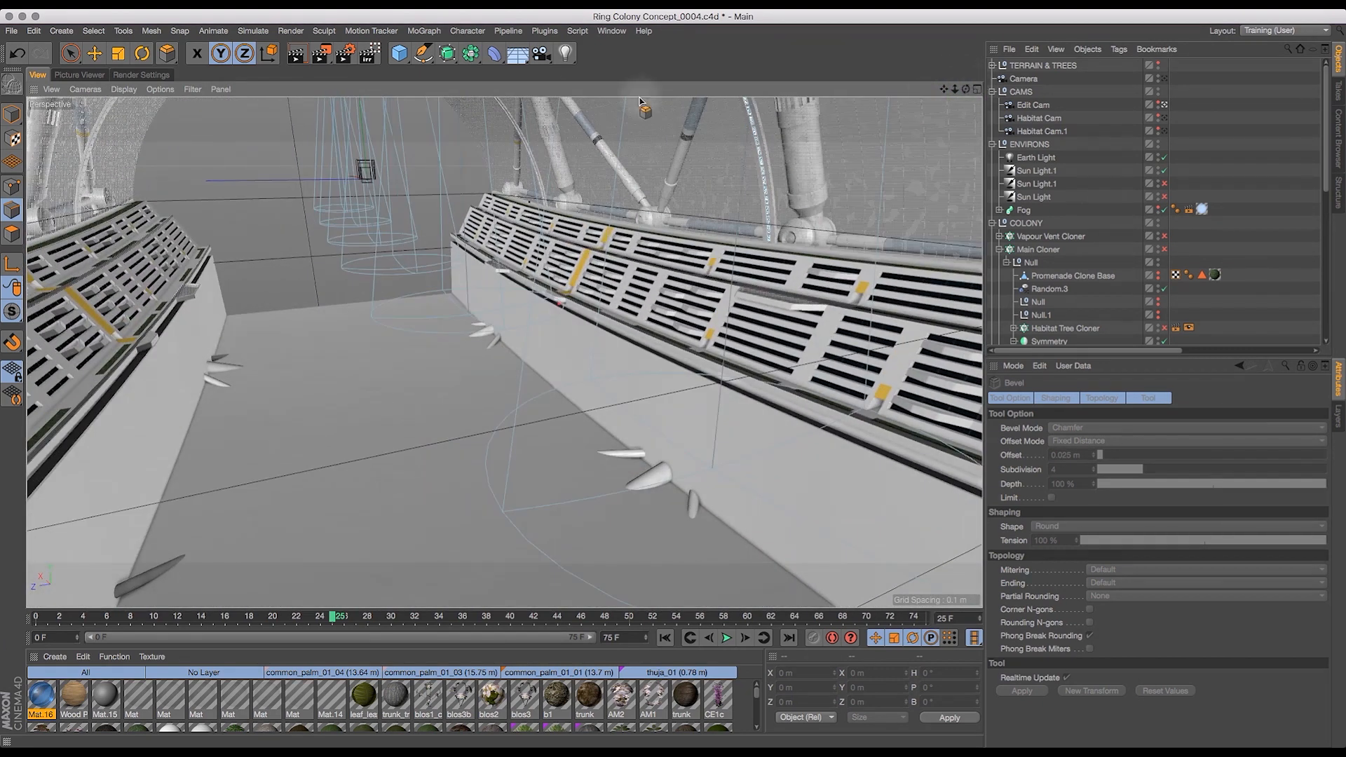
- Add an Arc spline and frame it in front of the habitat facade
click(419, 59)
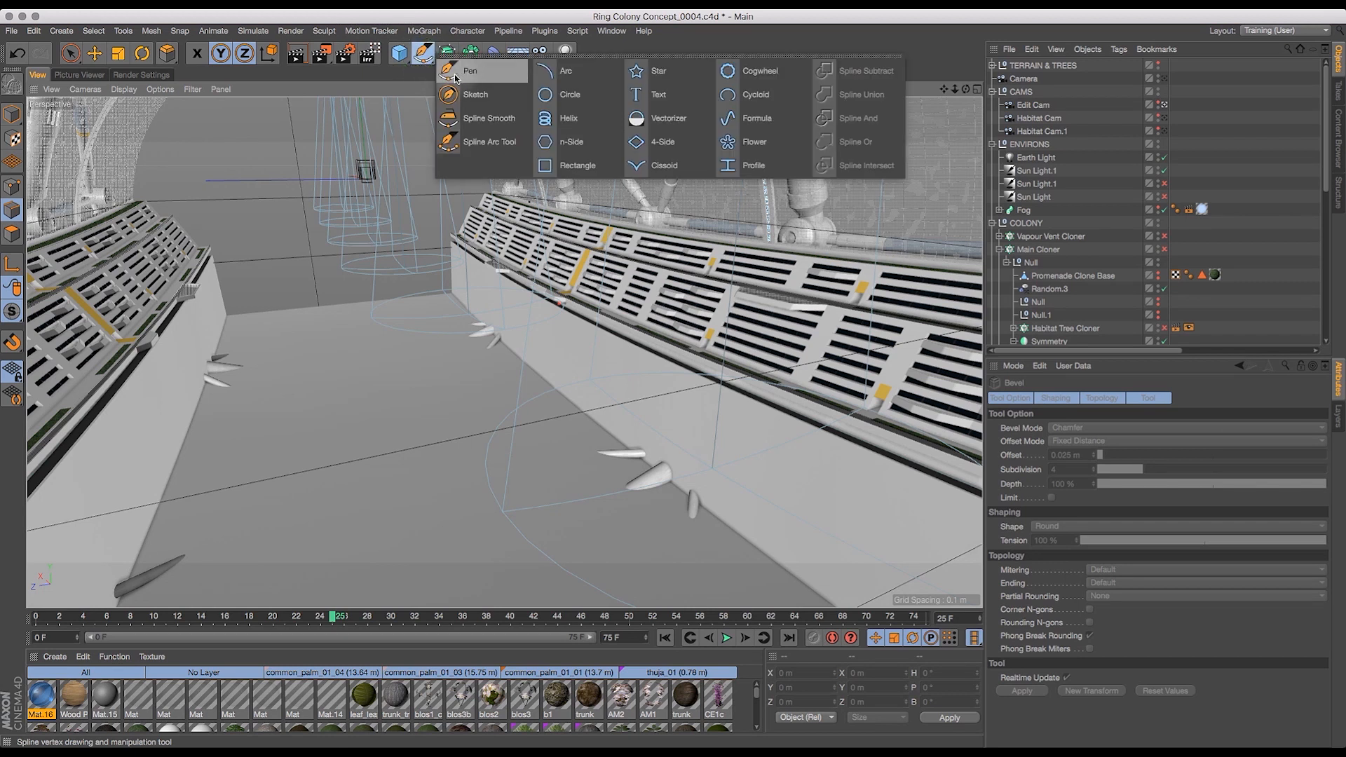
click(577, 75)
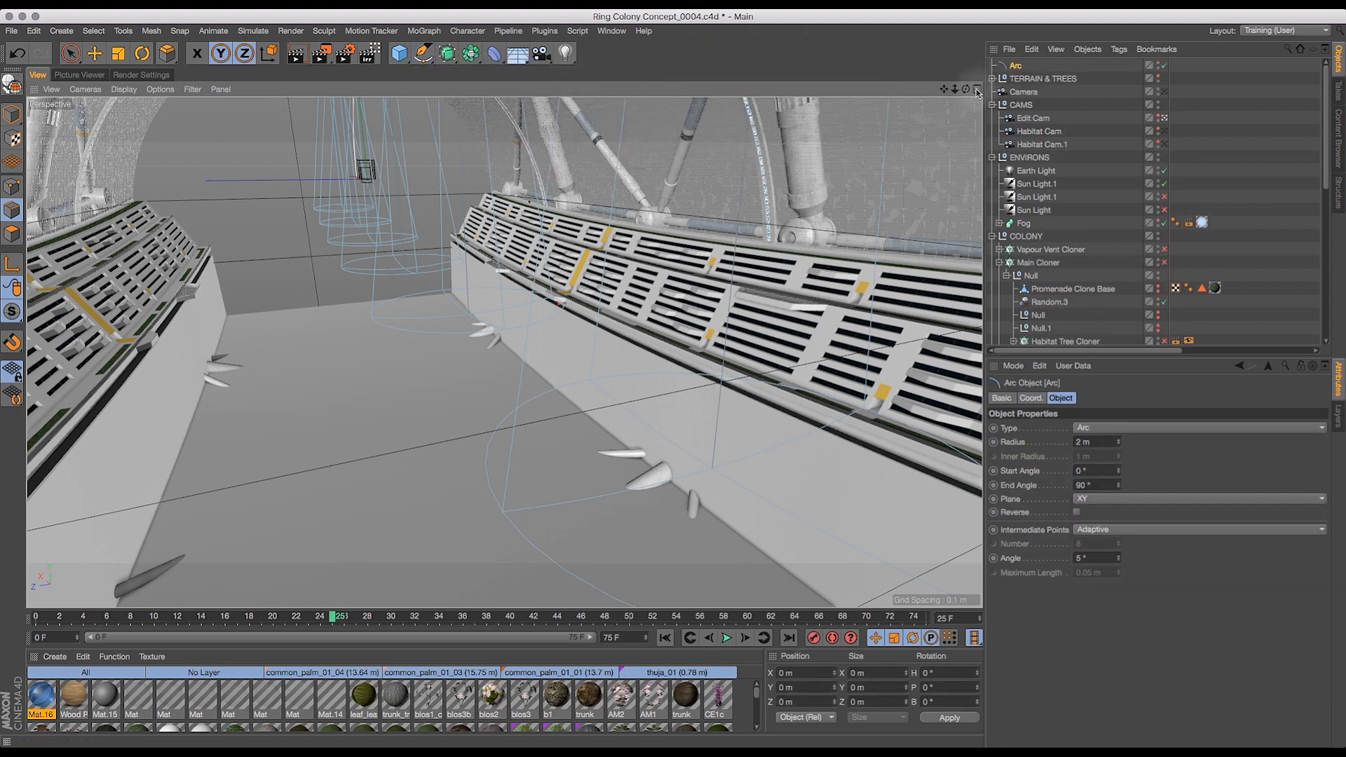
key(o)
drag(965, 89, 915, 97)
drag(1010, 92, 945, 92)
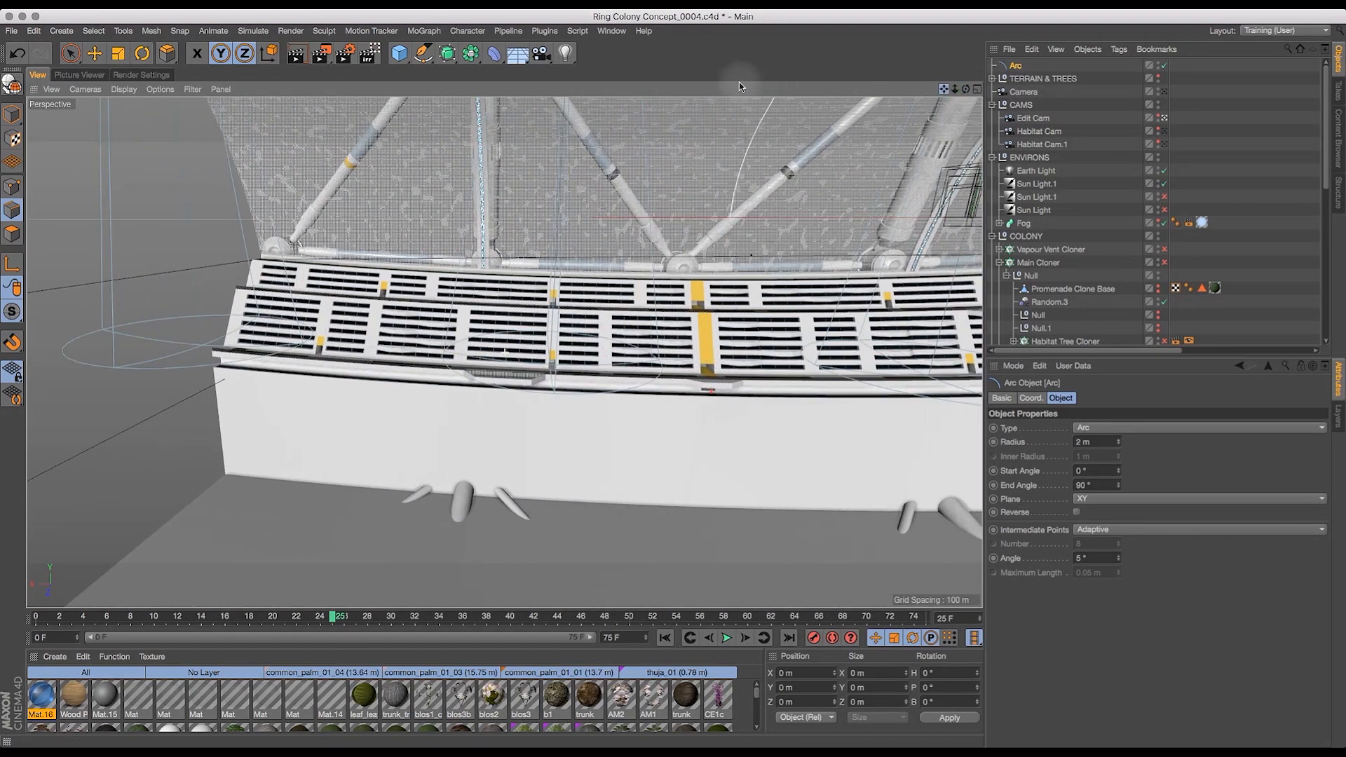
- Disable the Symmetry object under the Main Cloner and frame the remaining habitat side
drag(1325, 186, 1333, 233)
click(1165, 253)
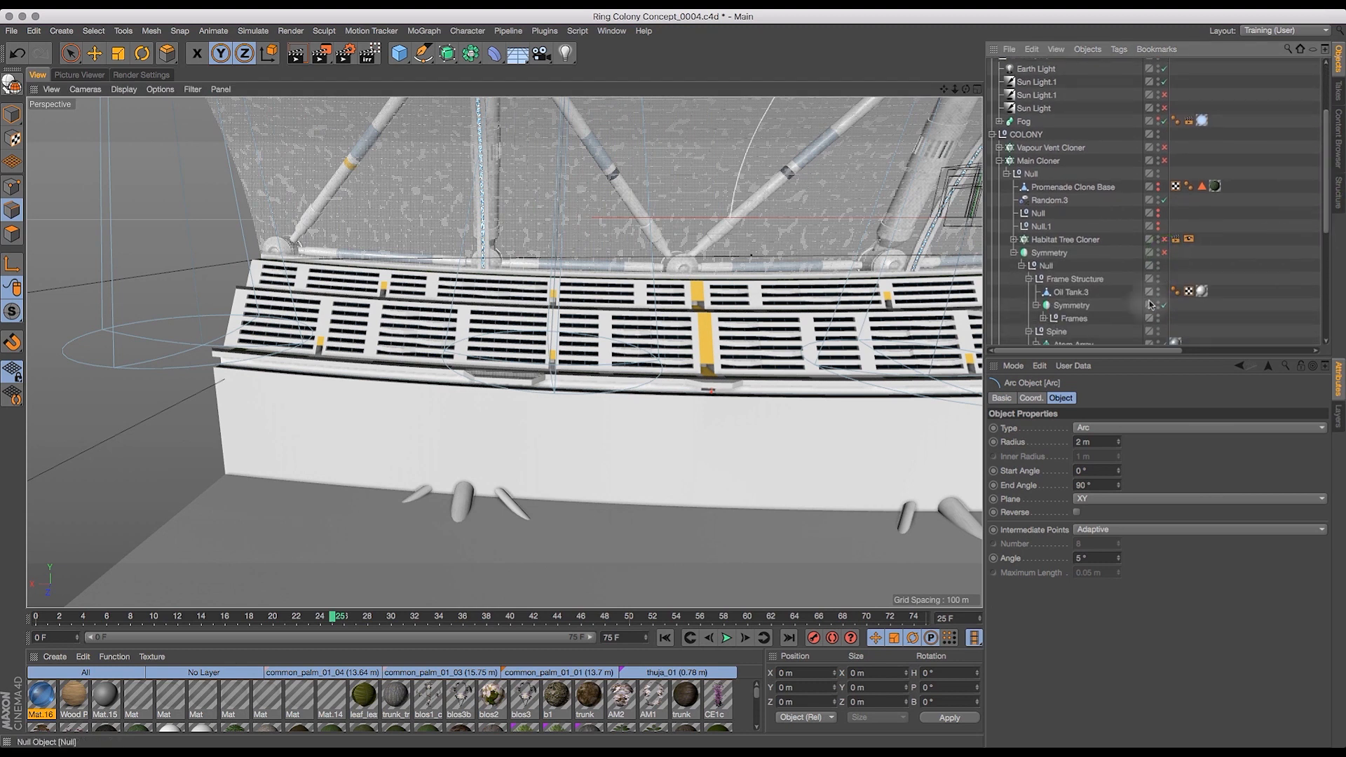
mouse_move(970, 93)
mouse_down()
mouse_move(941, 66)
mouse_move(954, 83)
mouse_up()
scroll(1325, 126, up, 5)
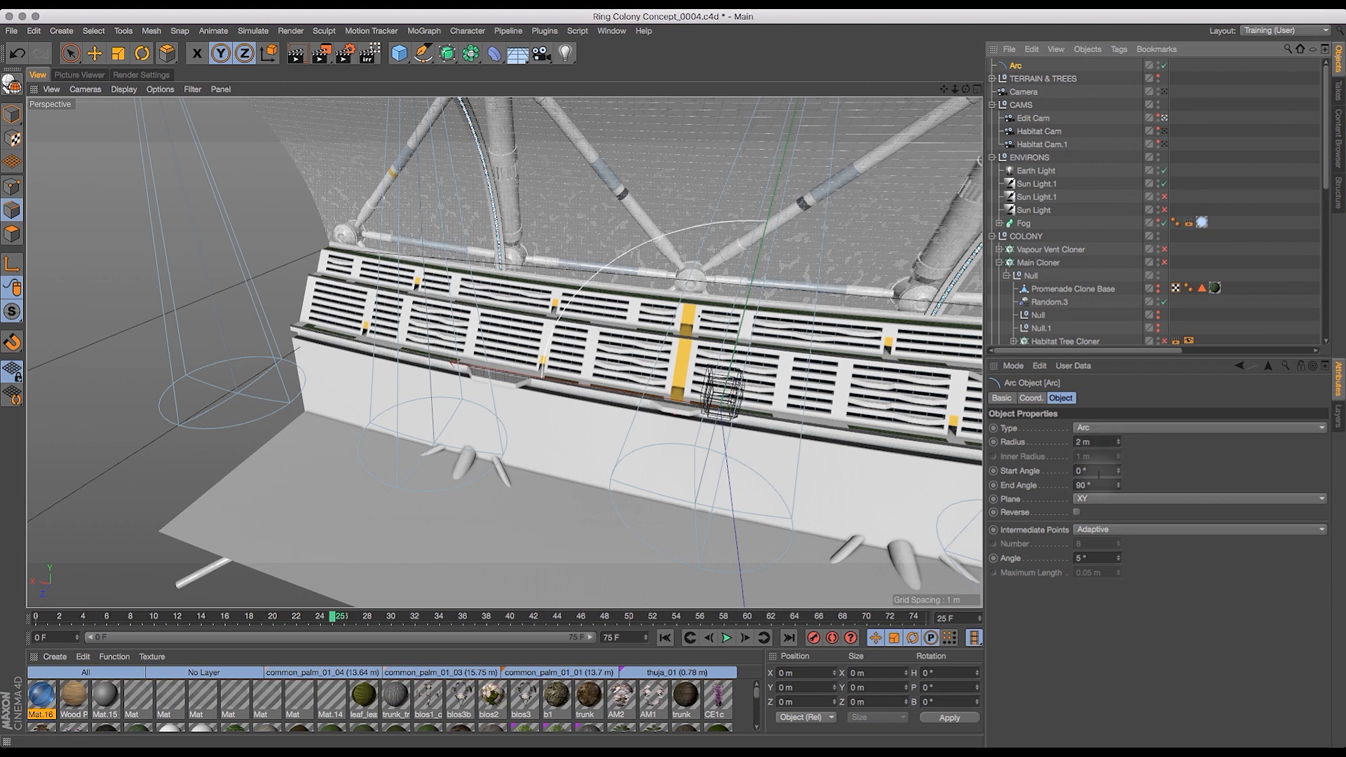
- Set the arc's end angle to 180° and radius to 3 m, trying the Sector and Segment types before returning to Arc
double_click(1094, 484)
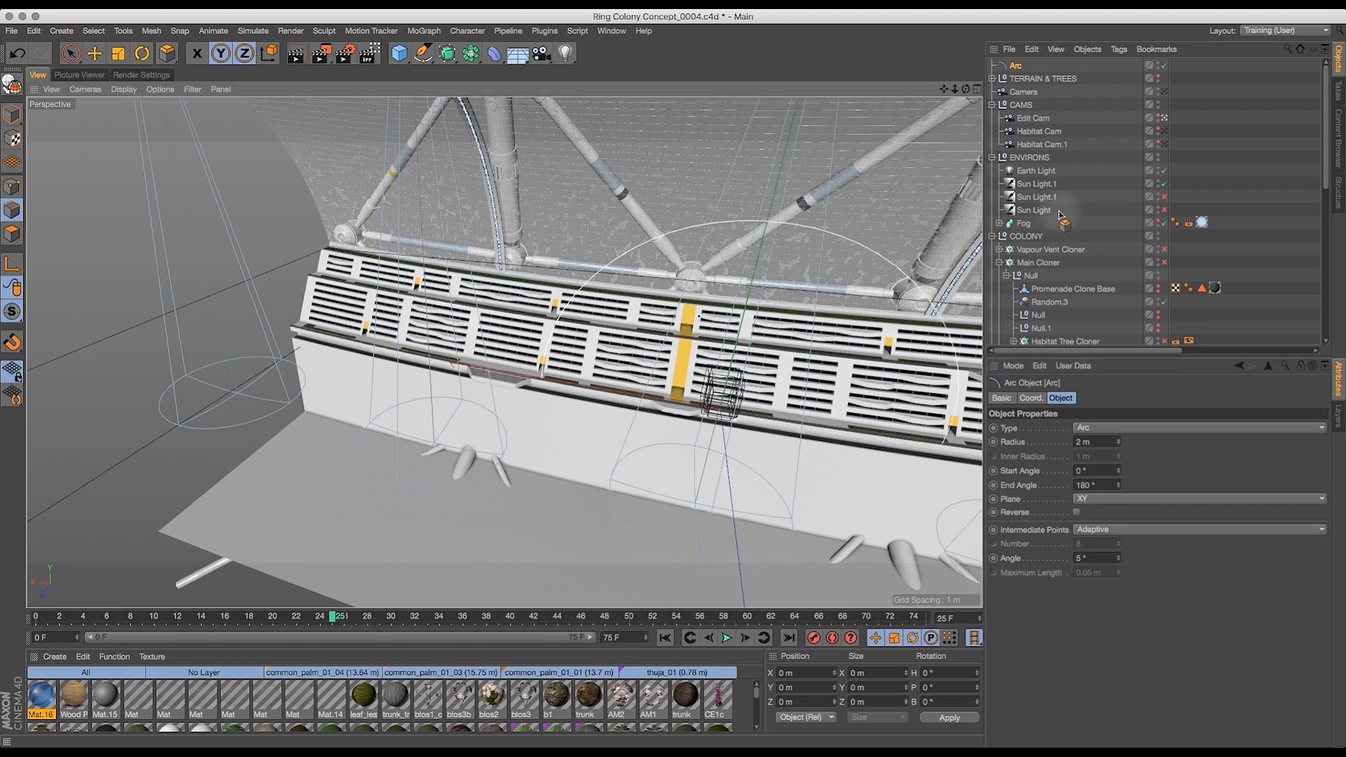
drag(1119, 447, 1126, 465)
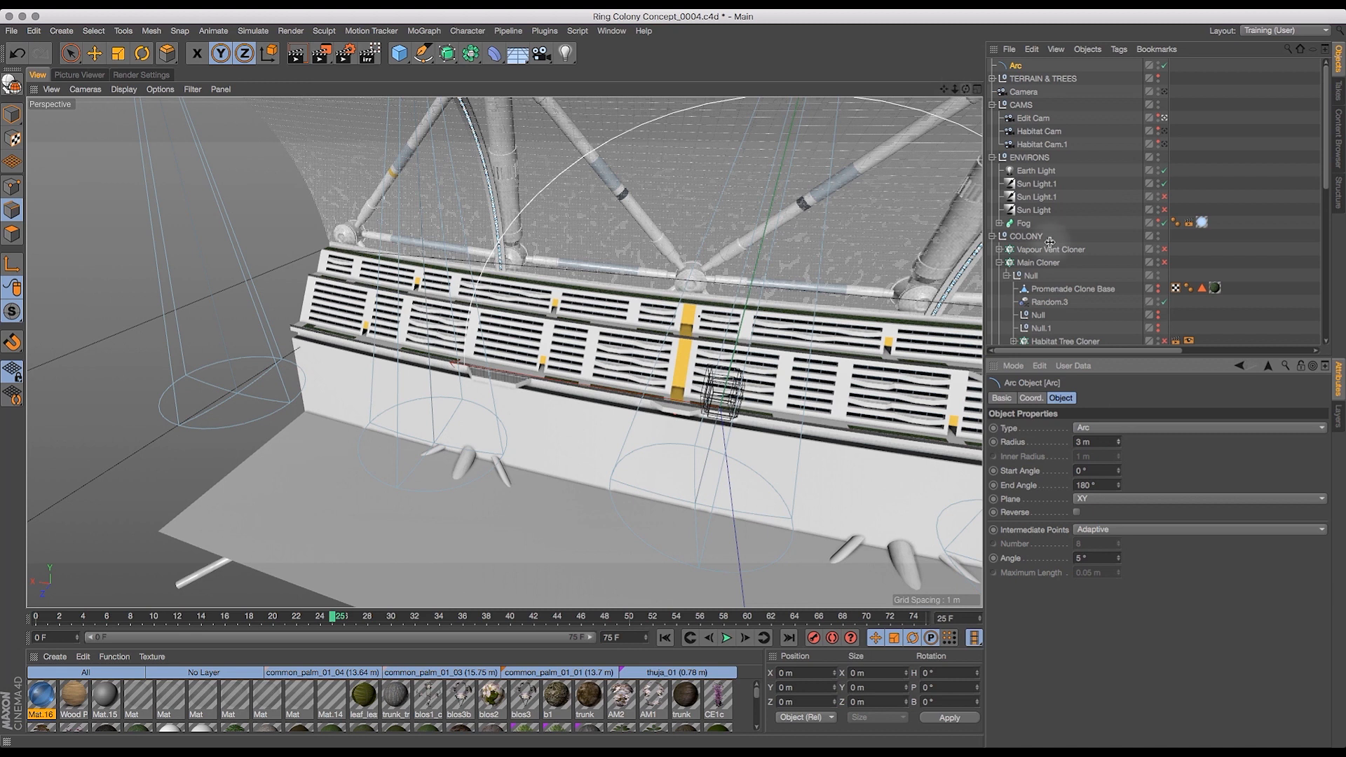
click(1110, 426)
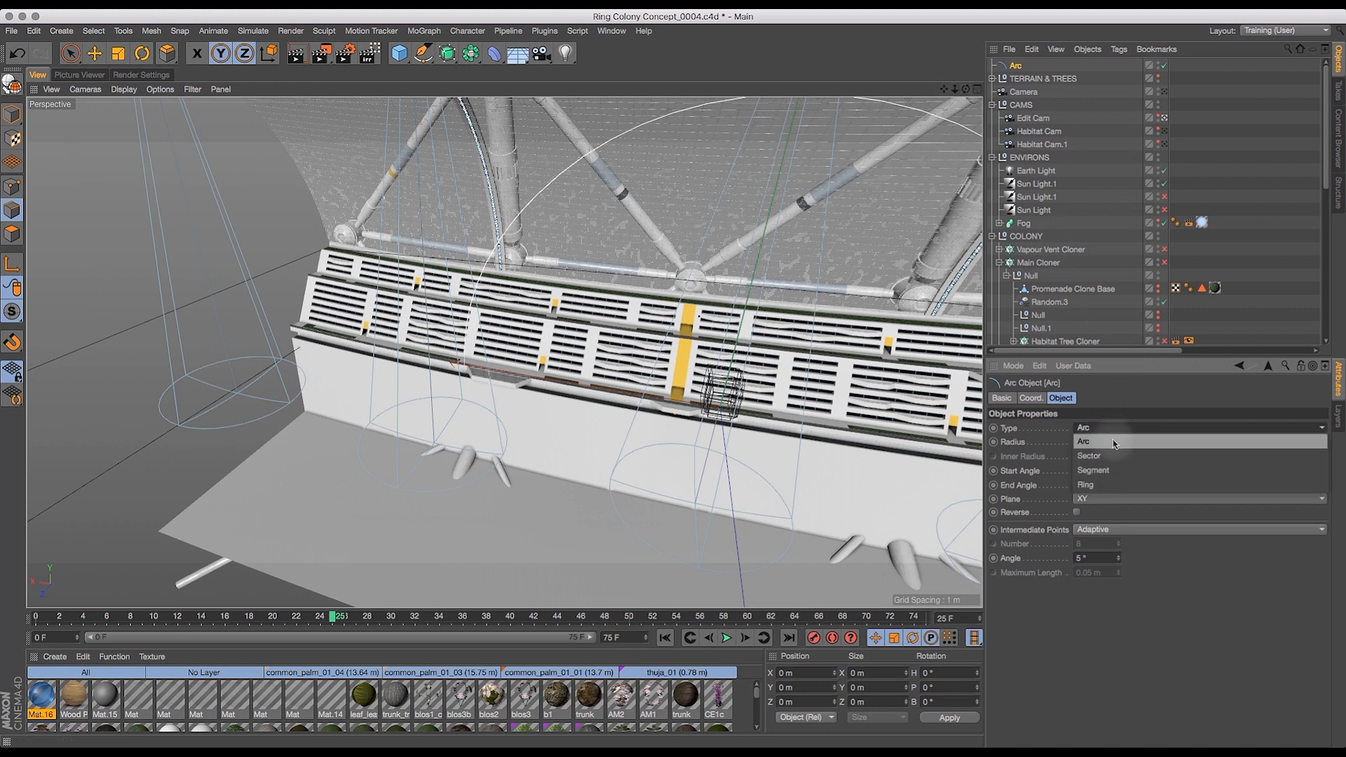
click(1113, 456)
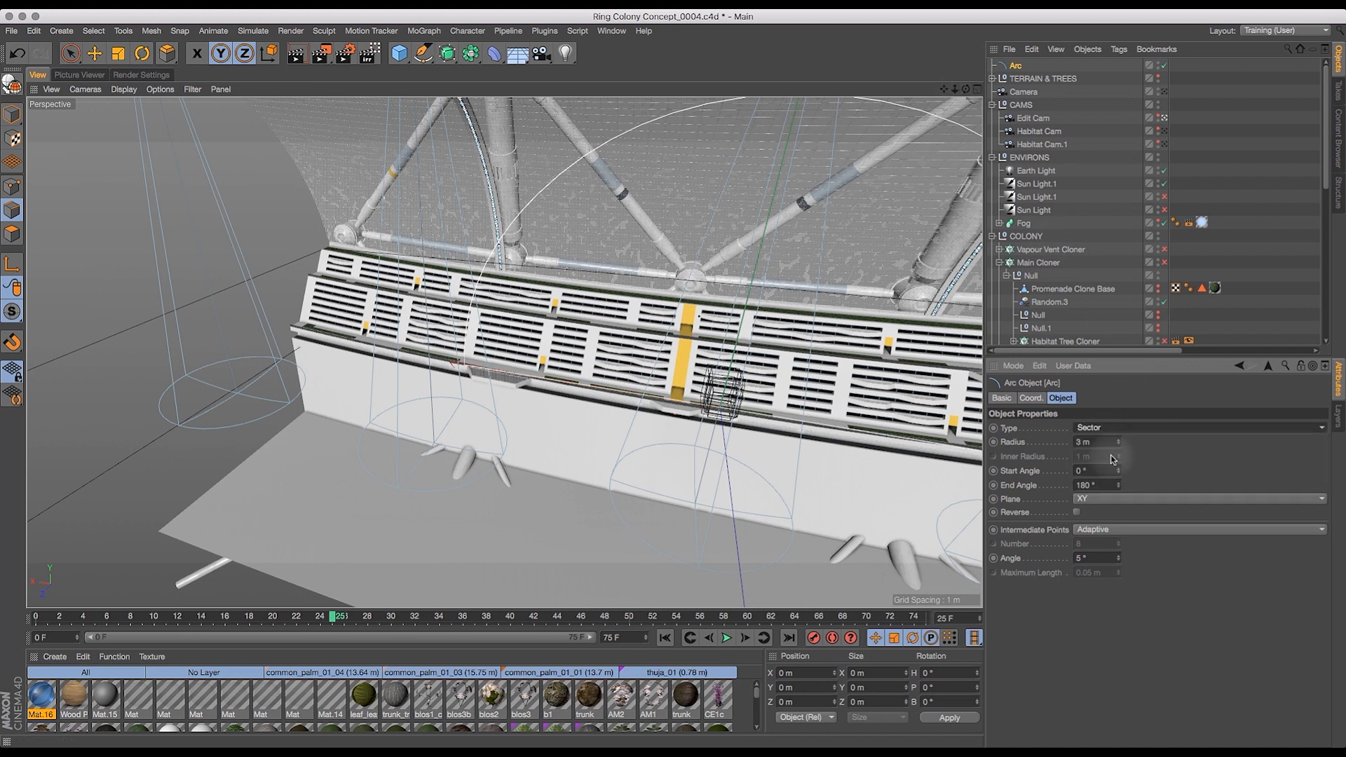
click(1106, 427)
click(1106, 470)
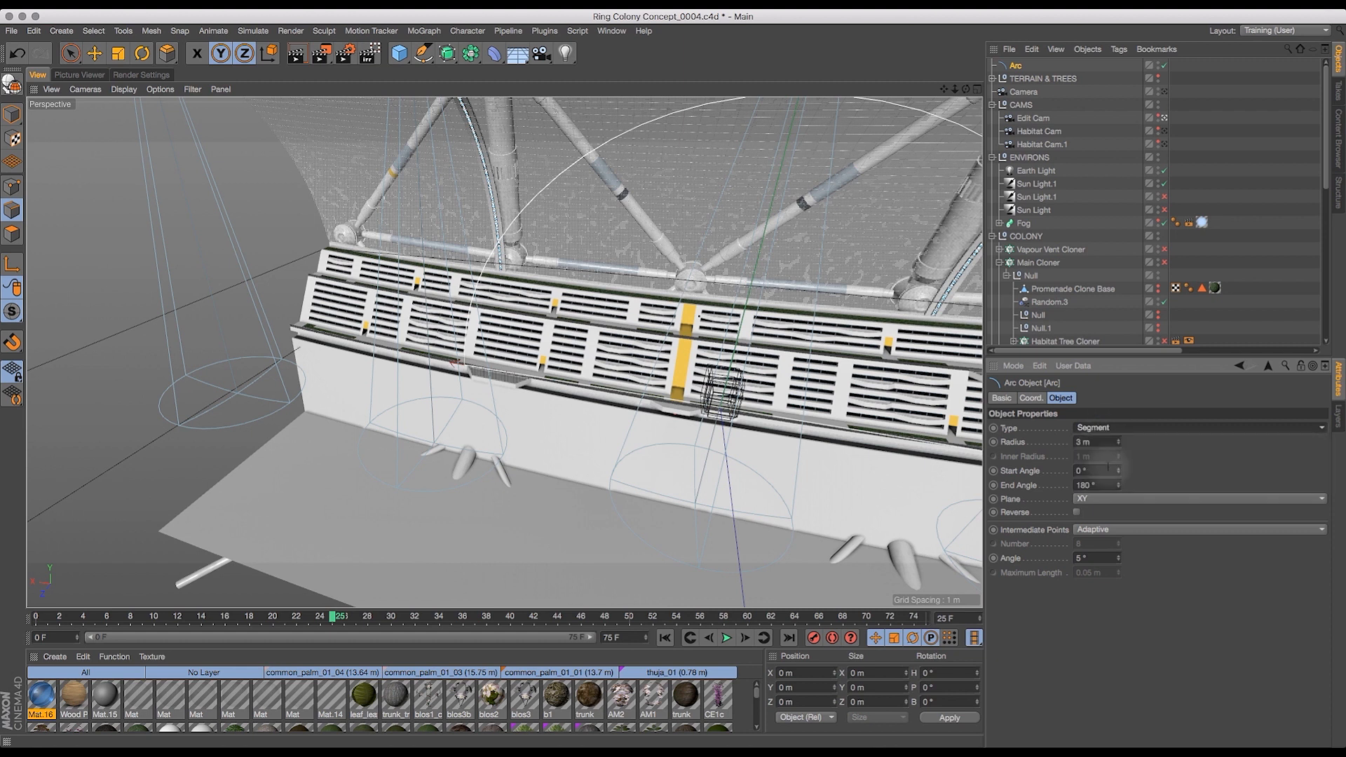
click(1102, 428)
click(1090, 418)
- Set the arc's intermediate points to Uniform with a number of 60
drag(951, 91, 938, 107)
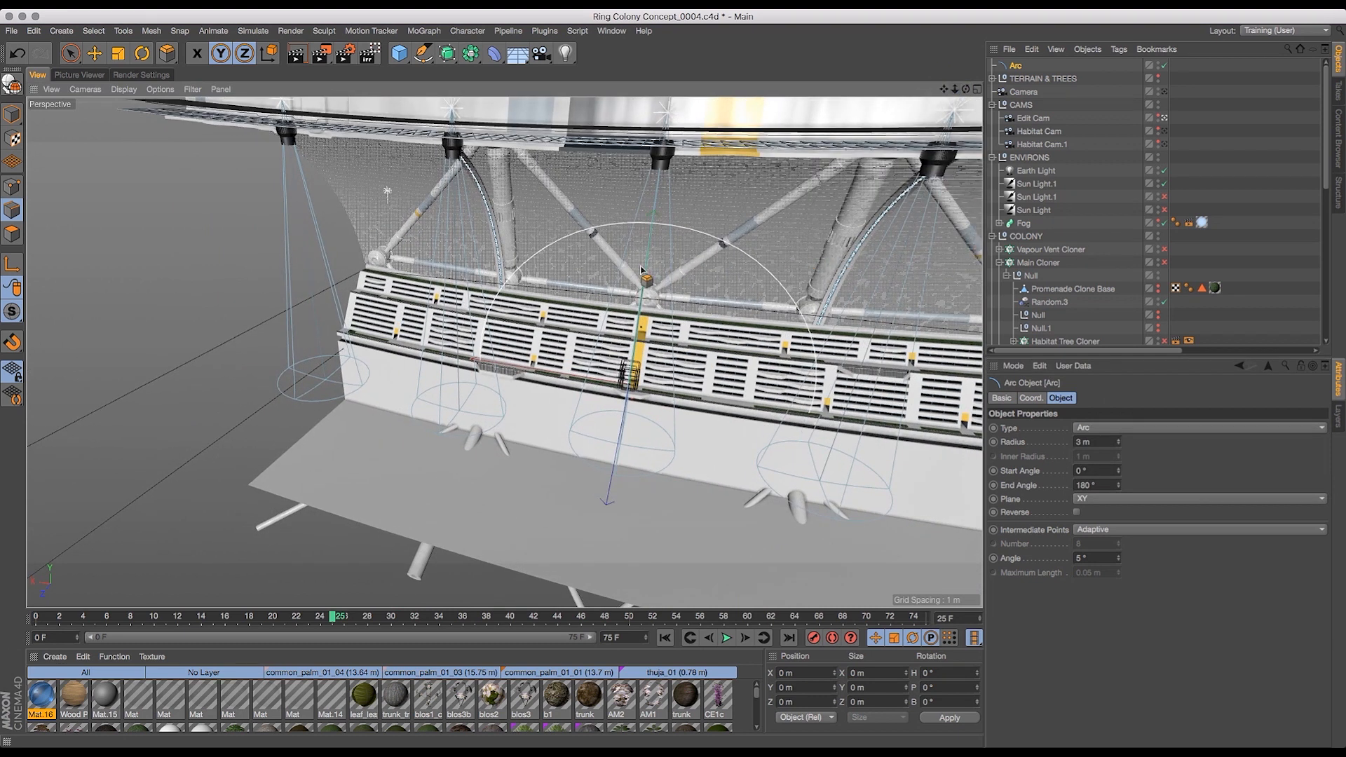
click(1105, 531)
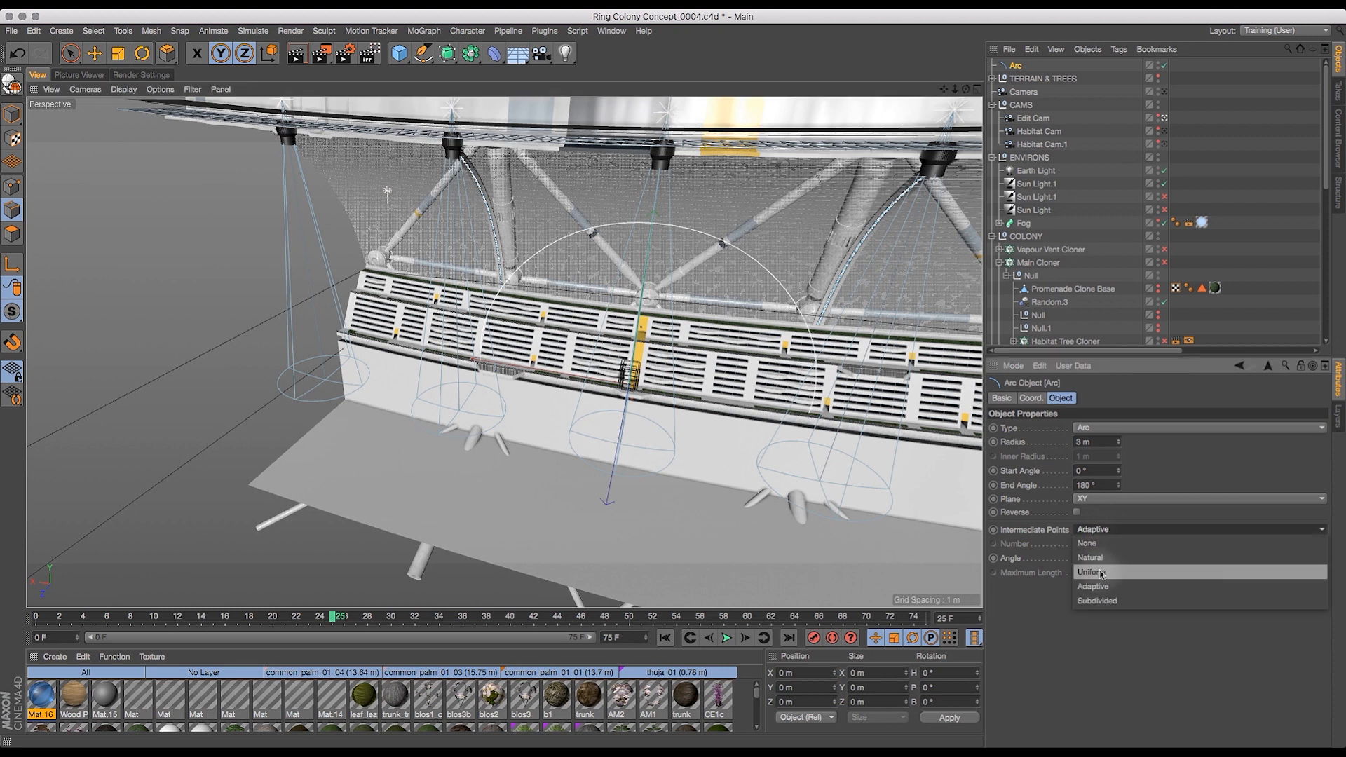
click(1101, 574)
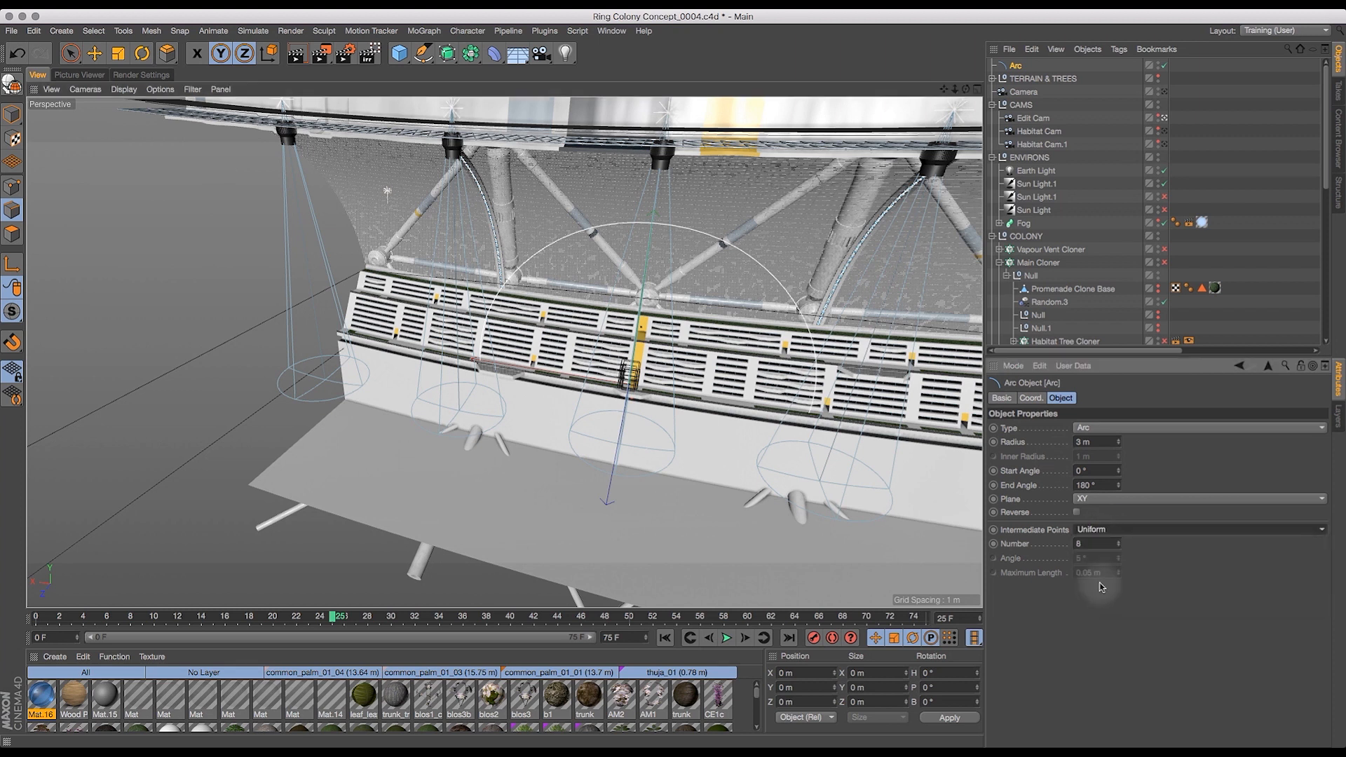
click(1118, 544)
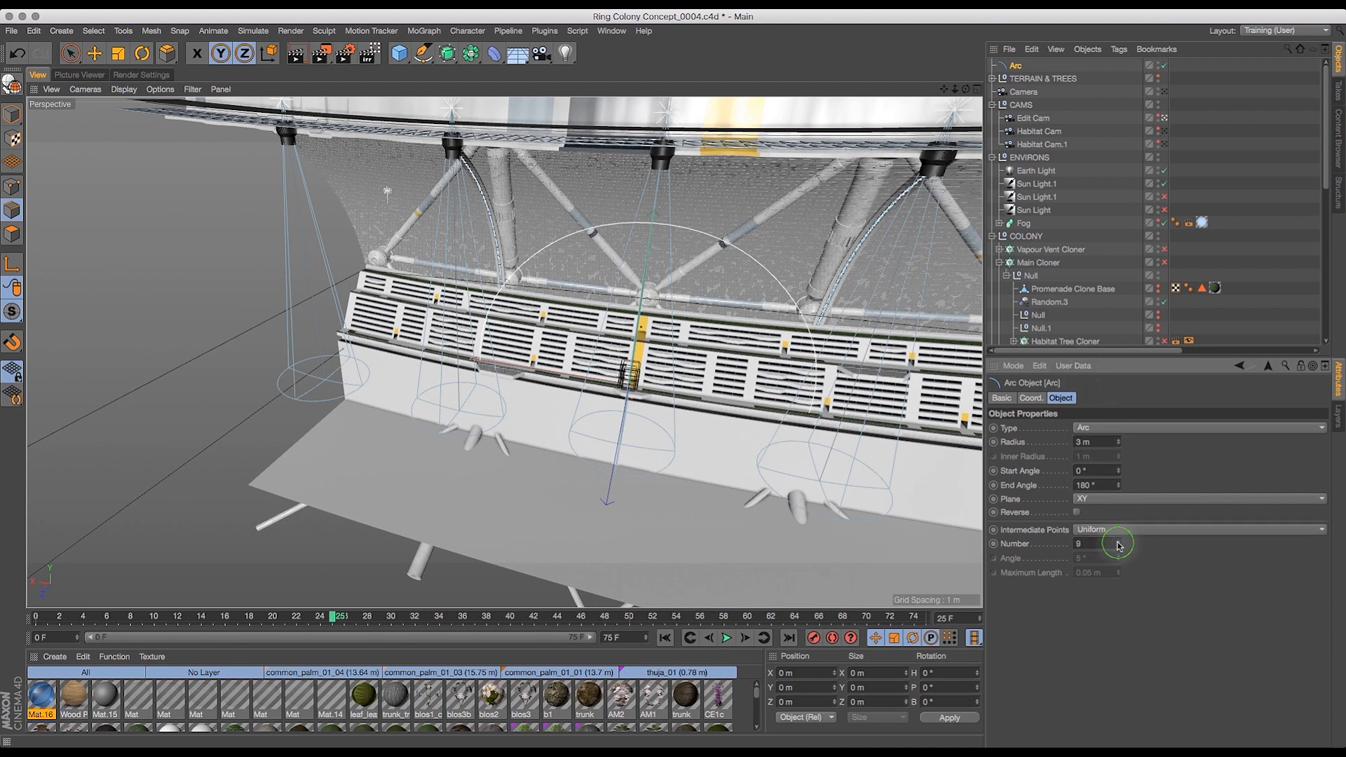
drag(1119, 550, 1120, 570)
click(1097, 545)
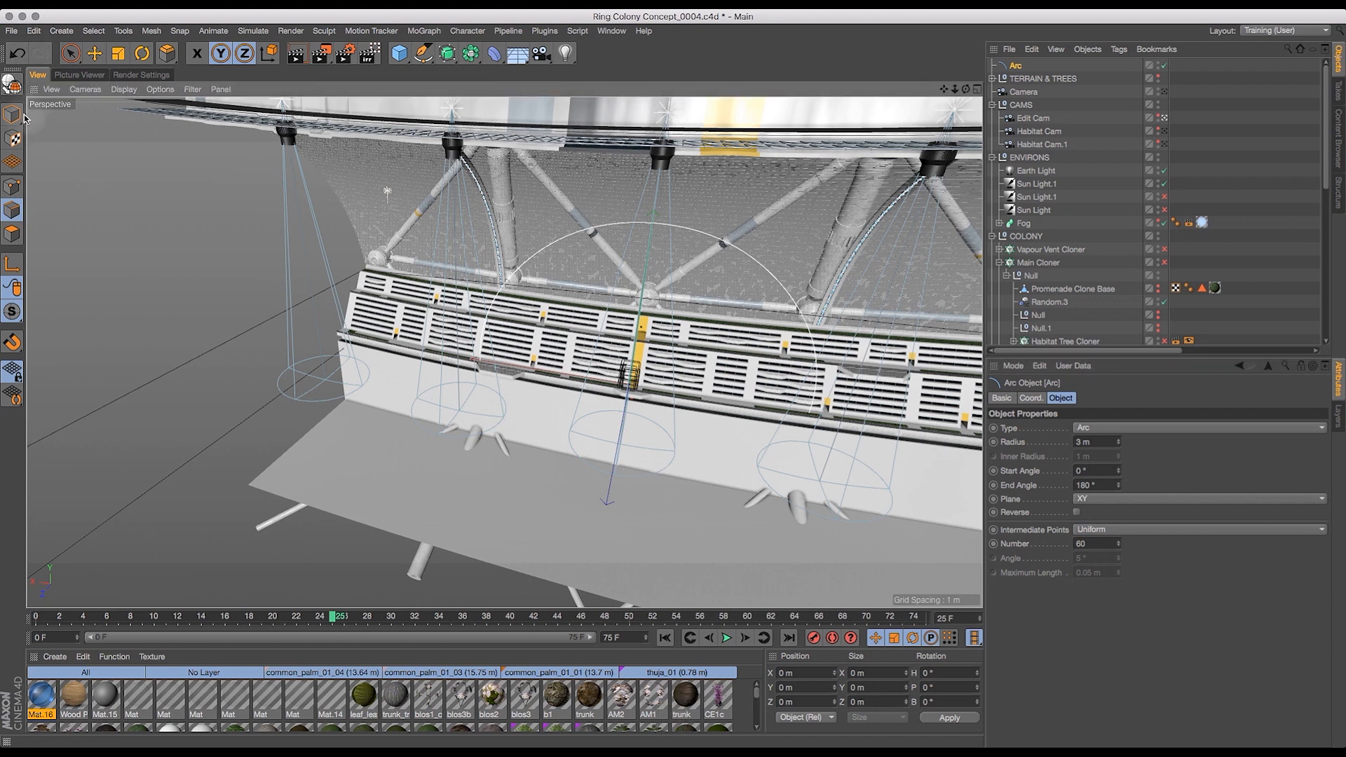
- Convert the arc to an editable spline and flatten it along Y to a size of 0.241 m
click(14, 87)
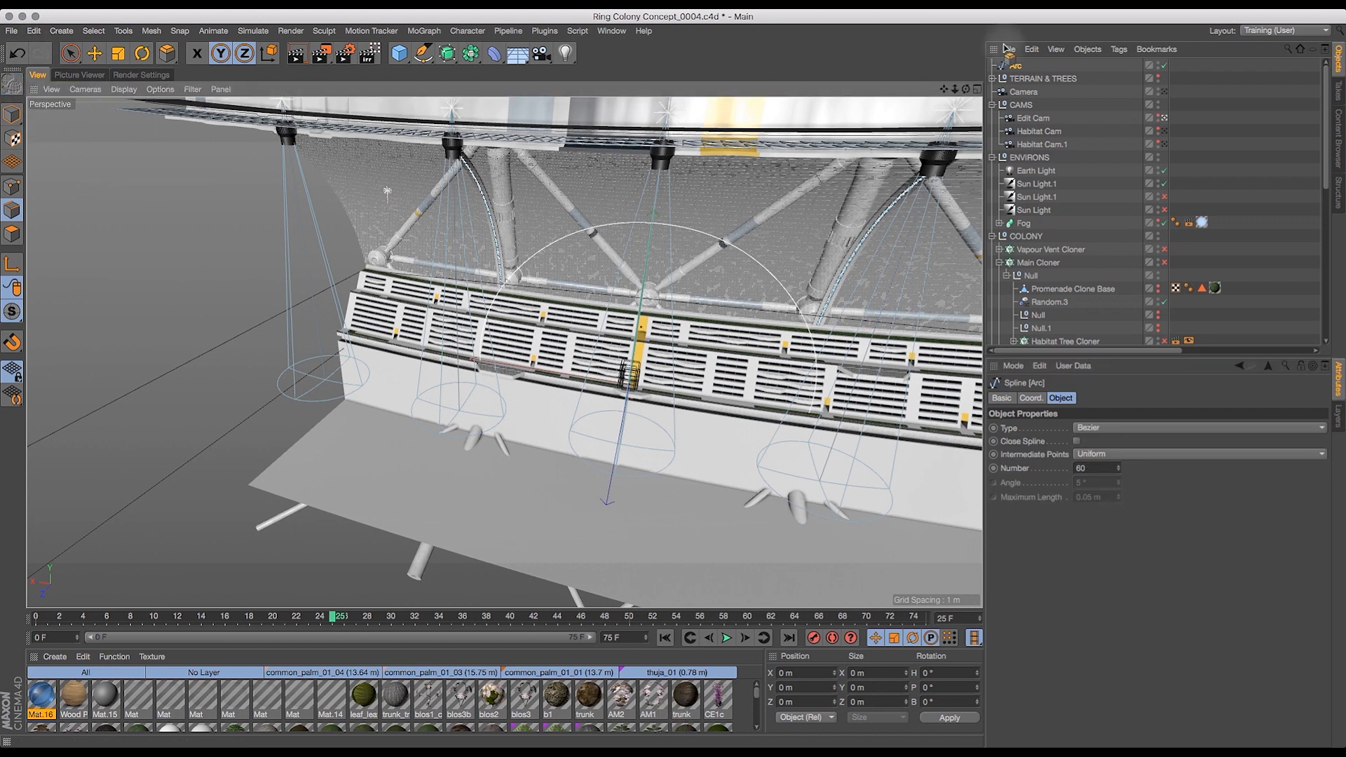
click(1014, 65)
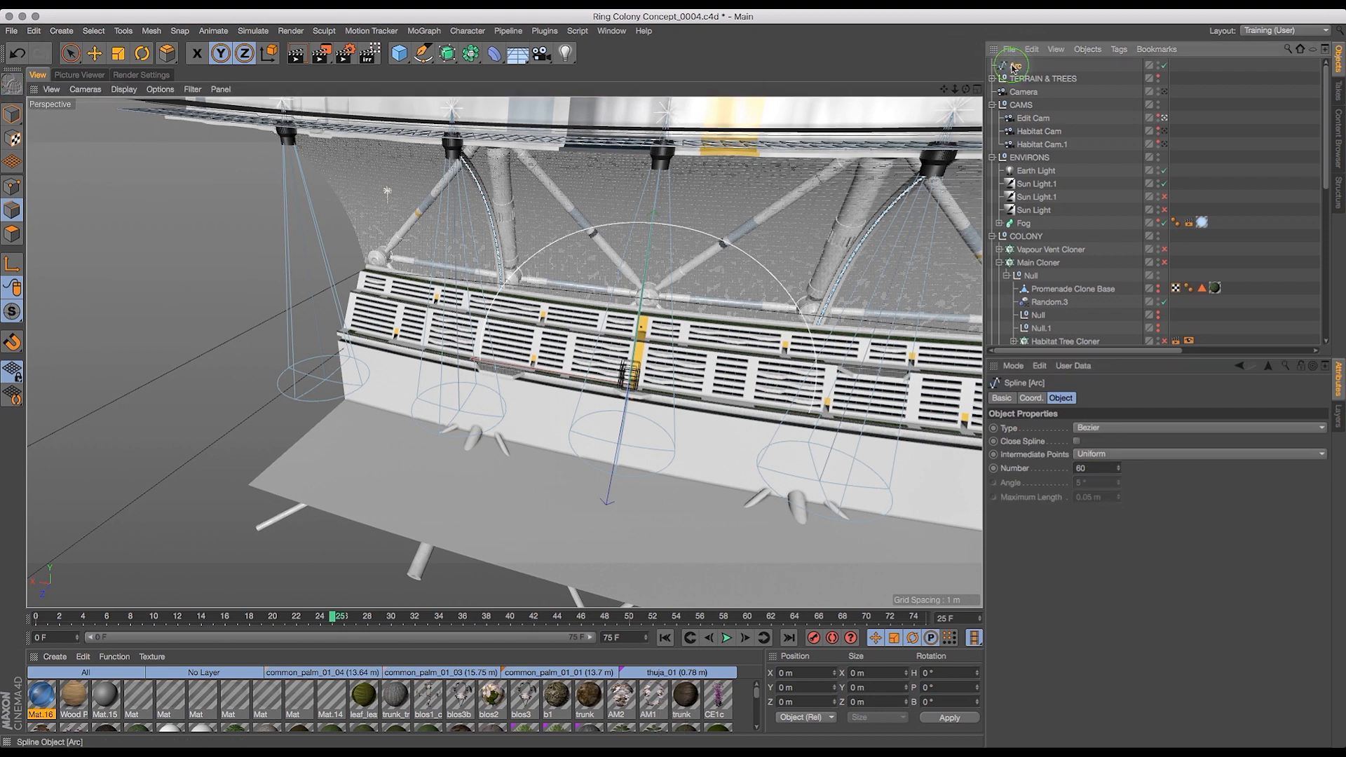
click(118, 52)
click(11, 114)
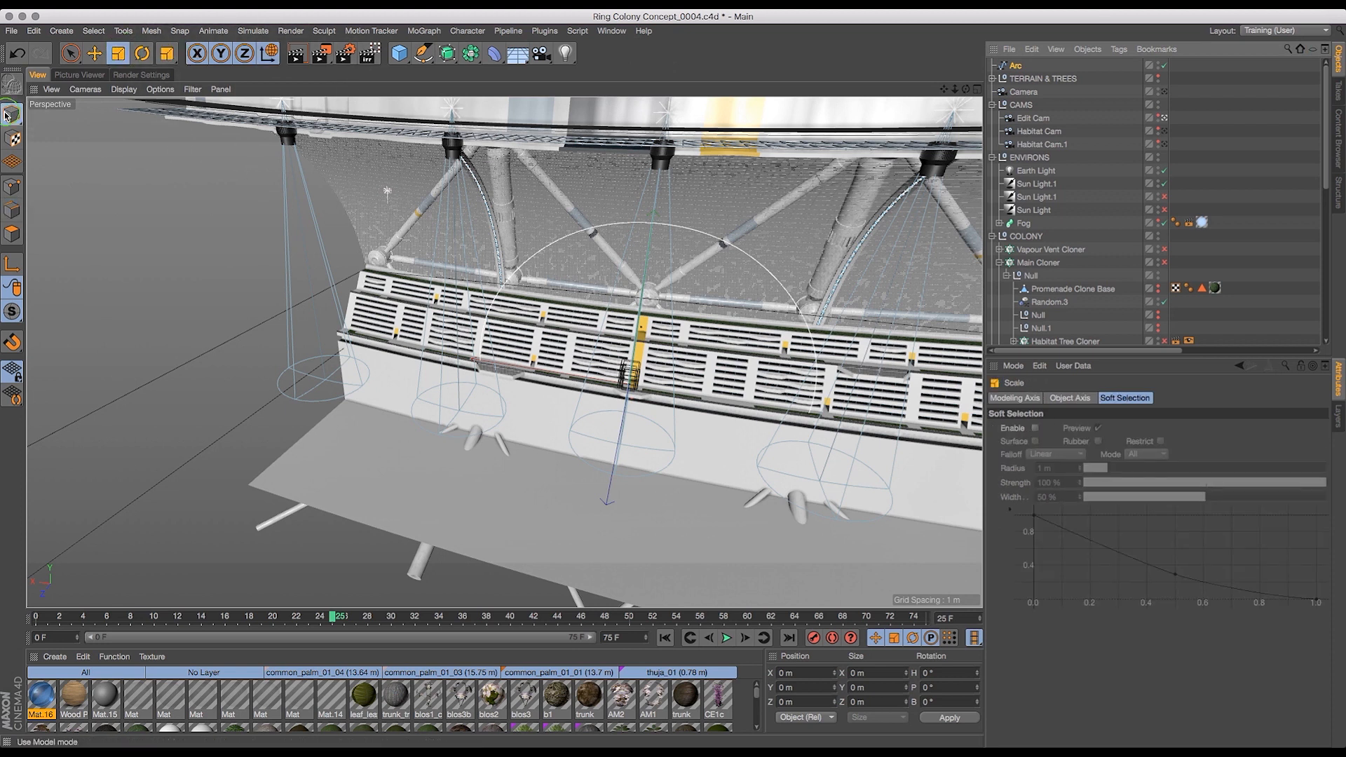
drag(643, 252, 629, 380)
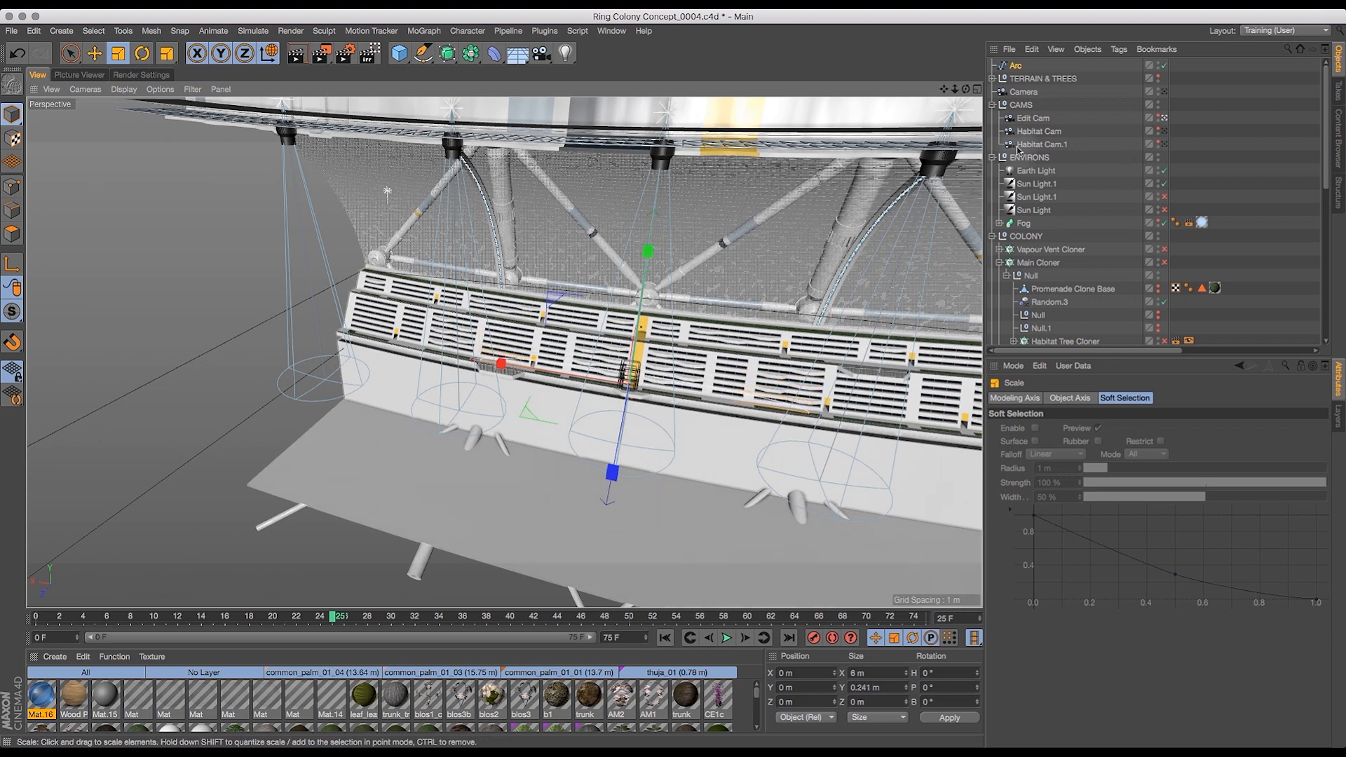
- Inspect the flattened arc against the facade and delete it
drag(953, 90, 329, 144)
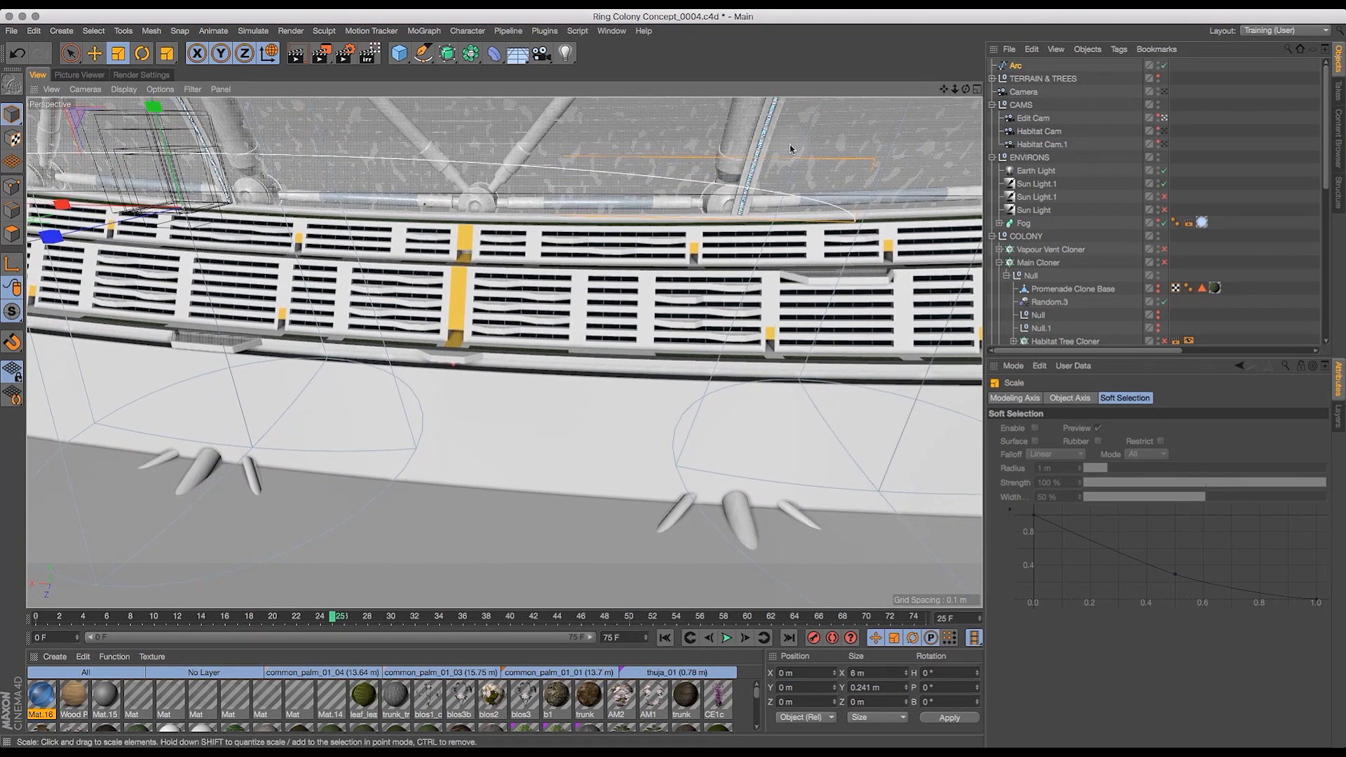
click(1016, 65)
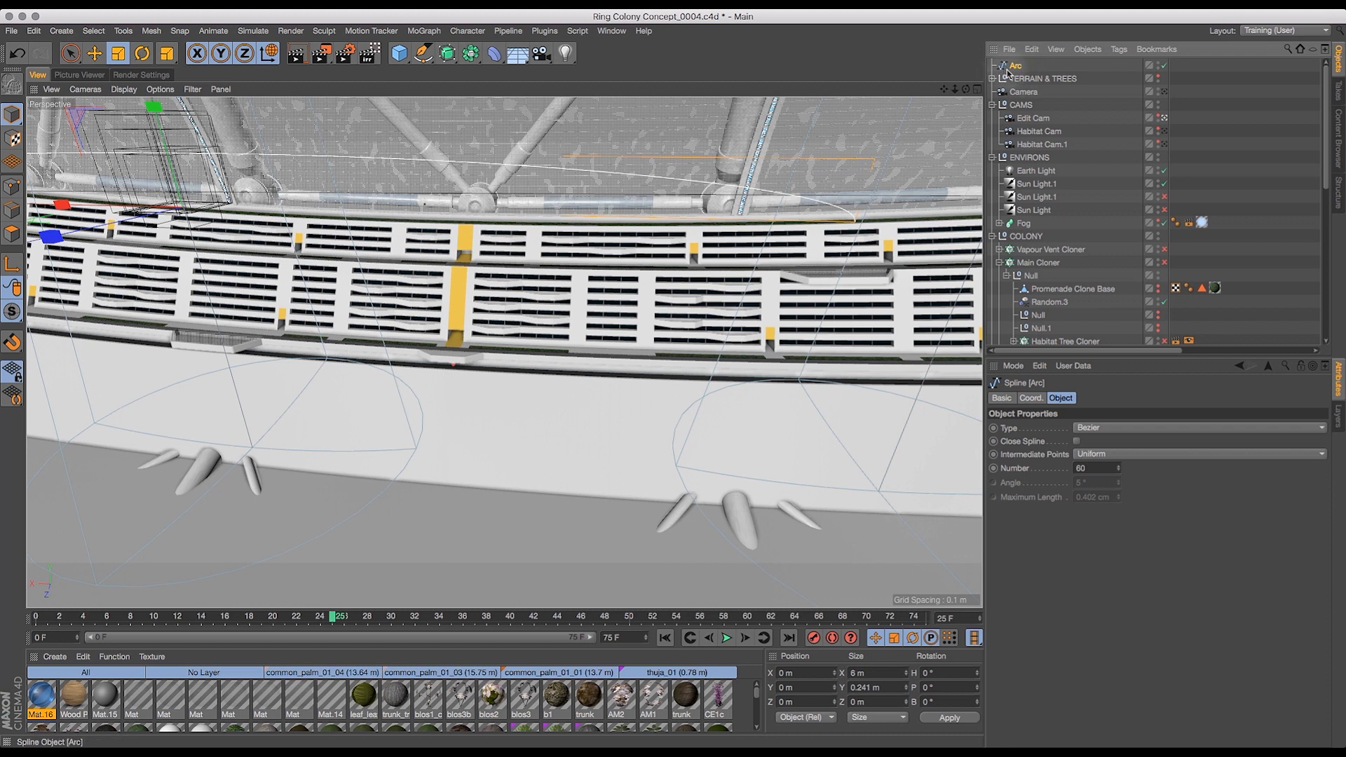
key(BackSpace)
- Show all four views of the colony scene and create a new empty project
click(976, 90)
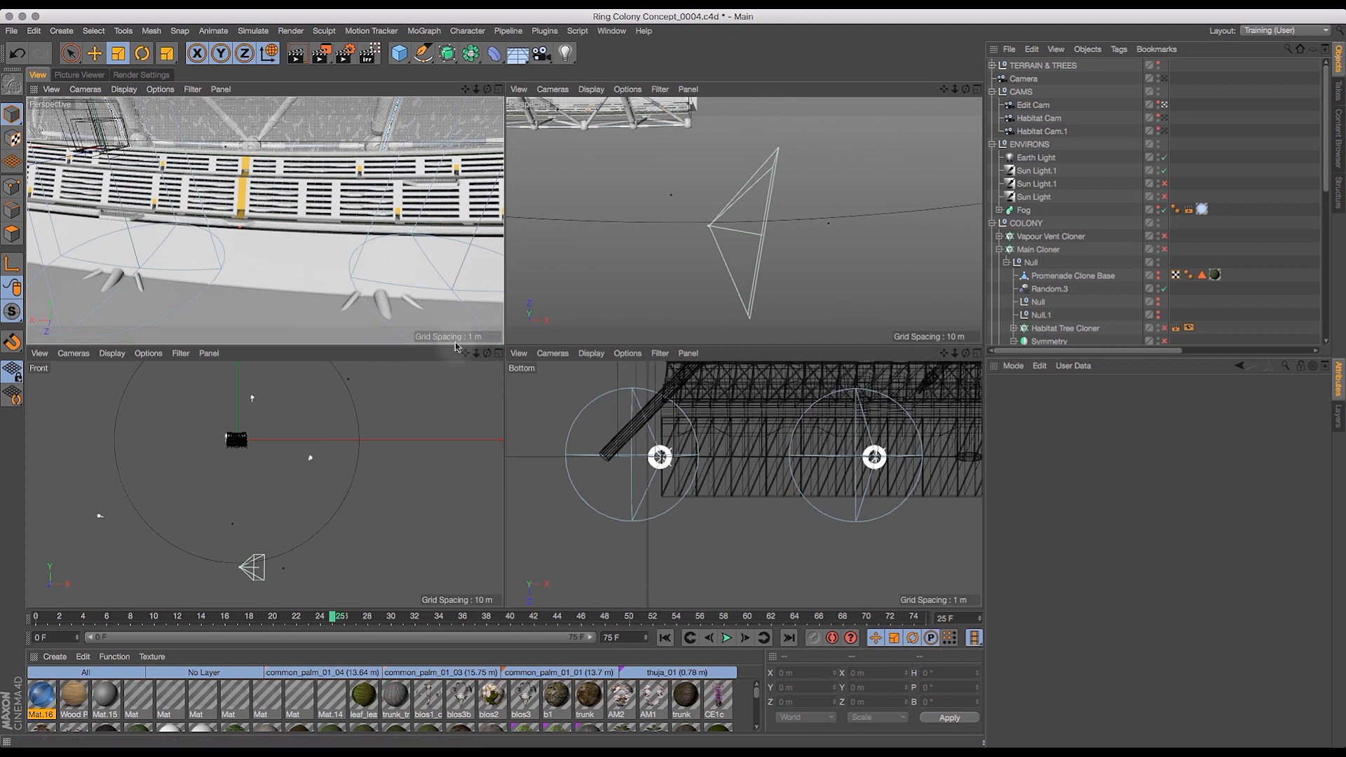
click(11, 31)
click(28, 41)
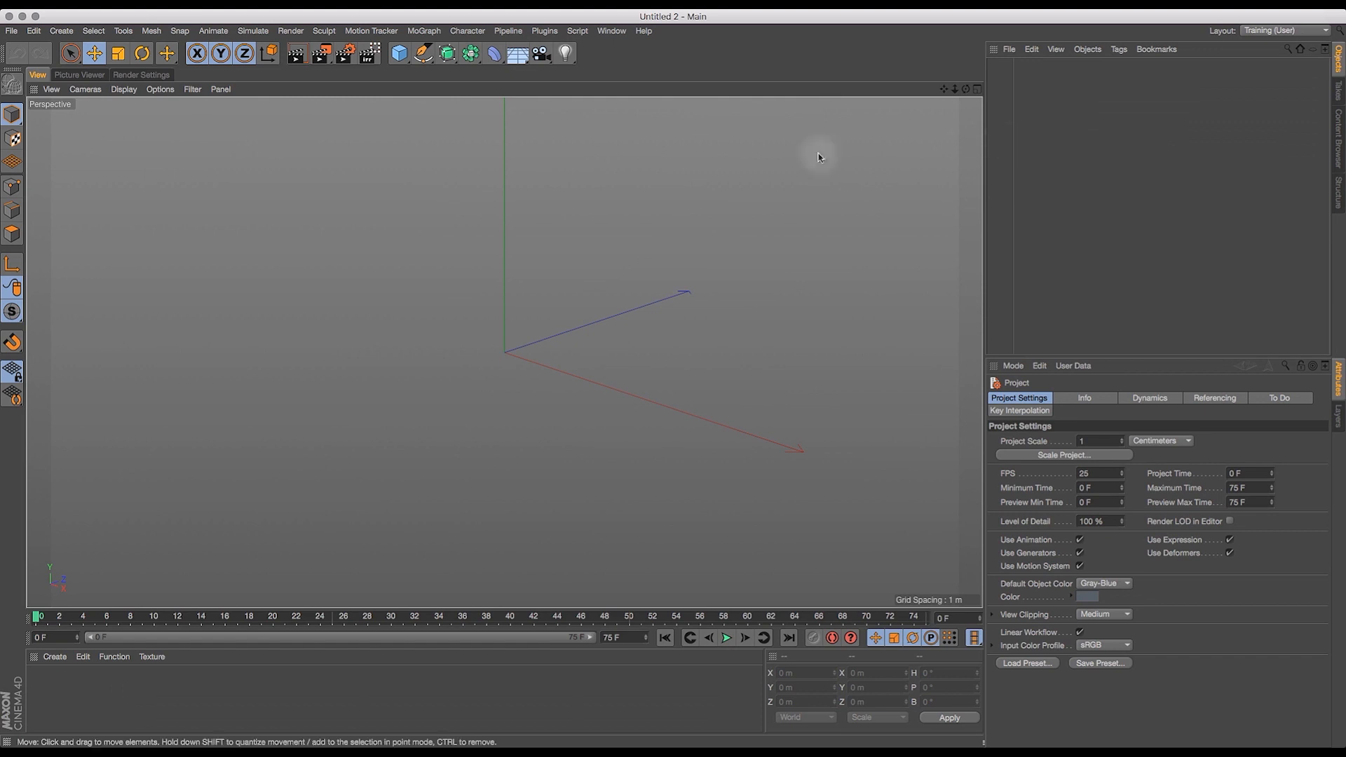
click(181, 31)
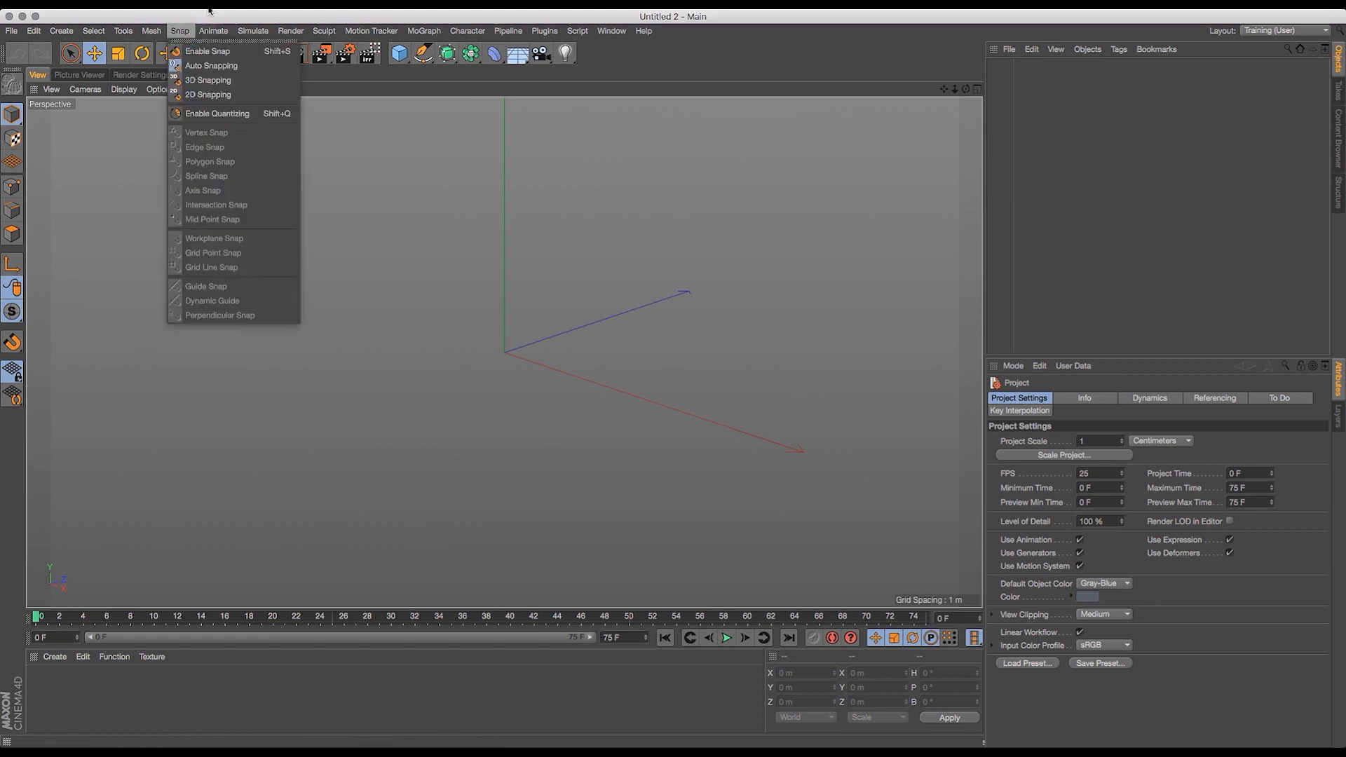
click(208, 11)
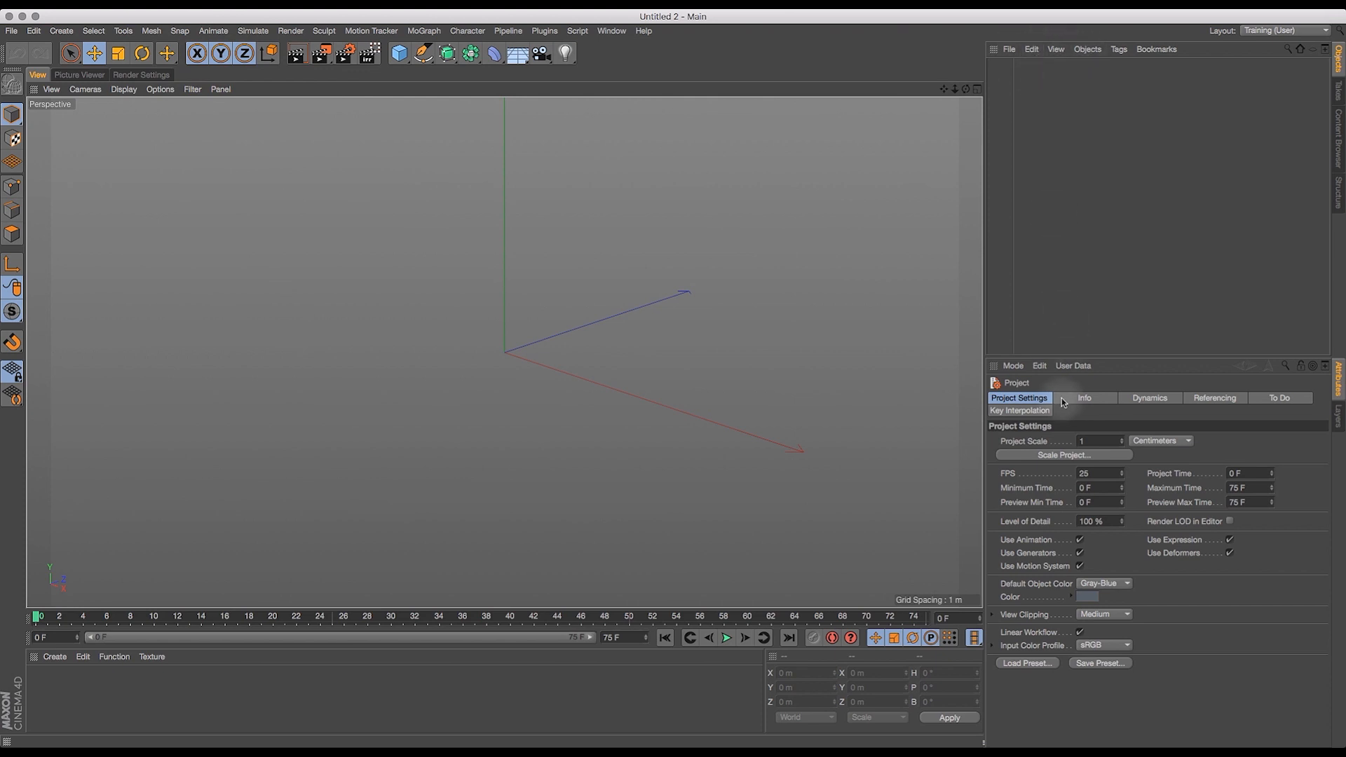
click(1056, 49)
click(1059, 196)
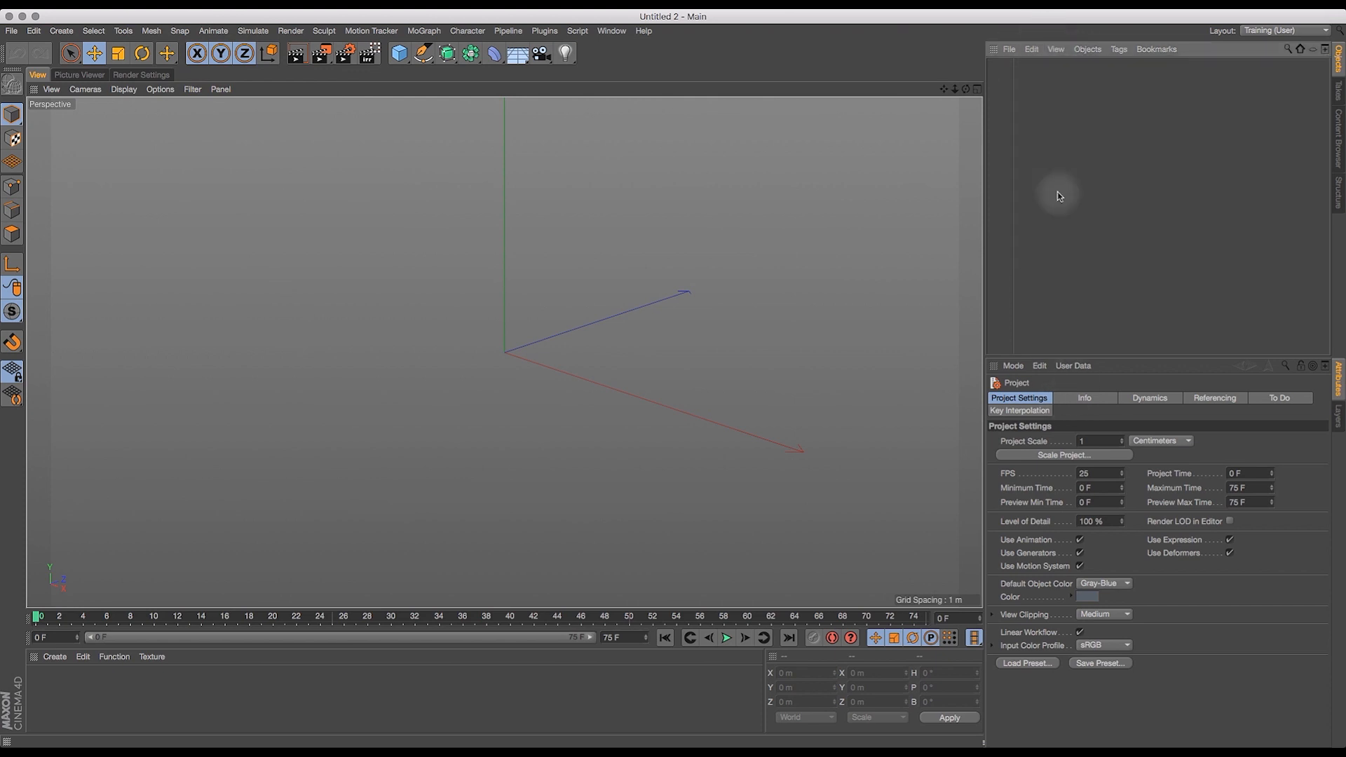
- Turn on the Grid display filter for the perspective viewport and enlarge the Front view to fill the viewport area
click(1013, 365)
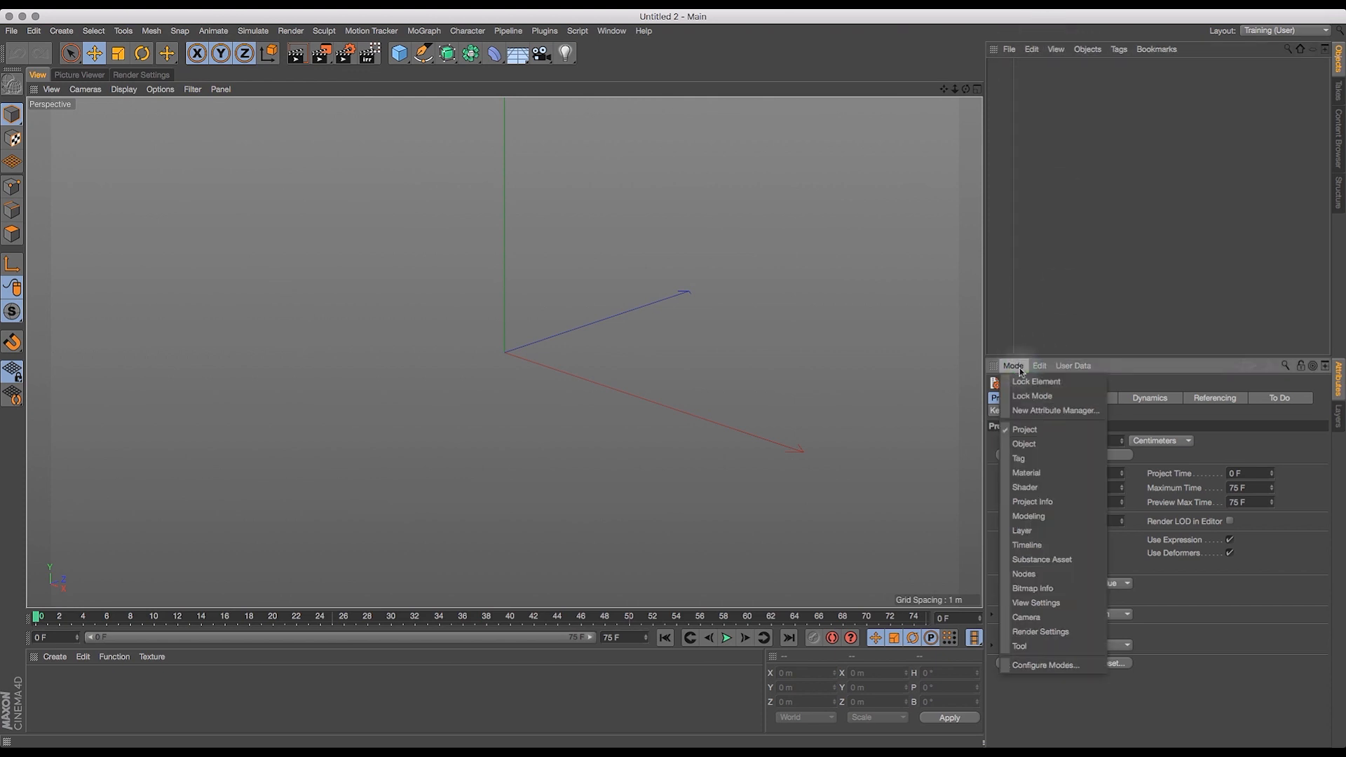
click(1049, 605)
click(1102, 398)
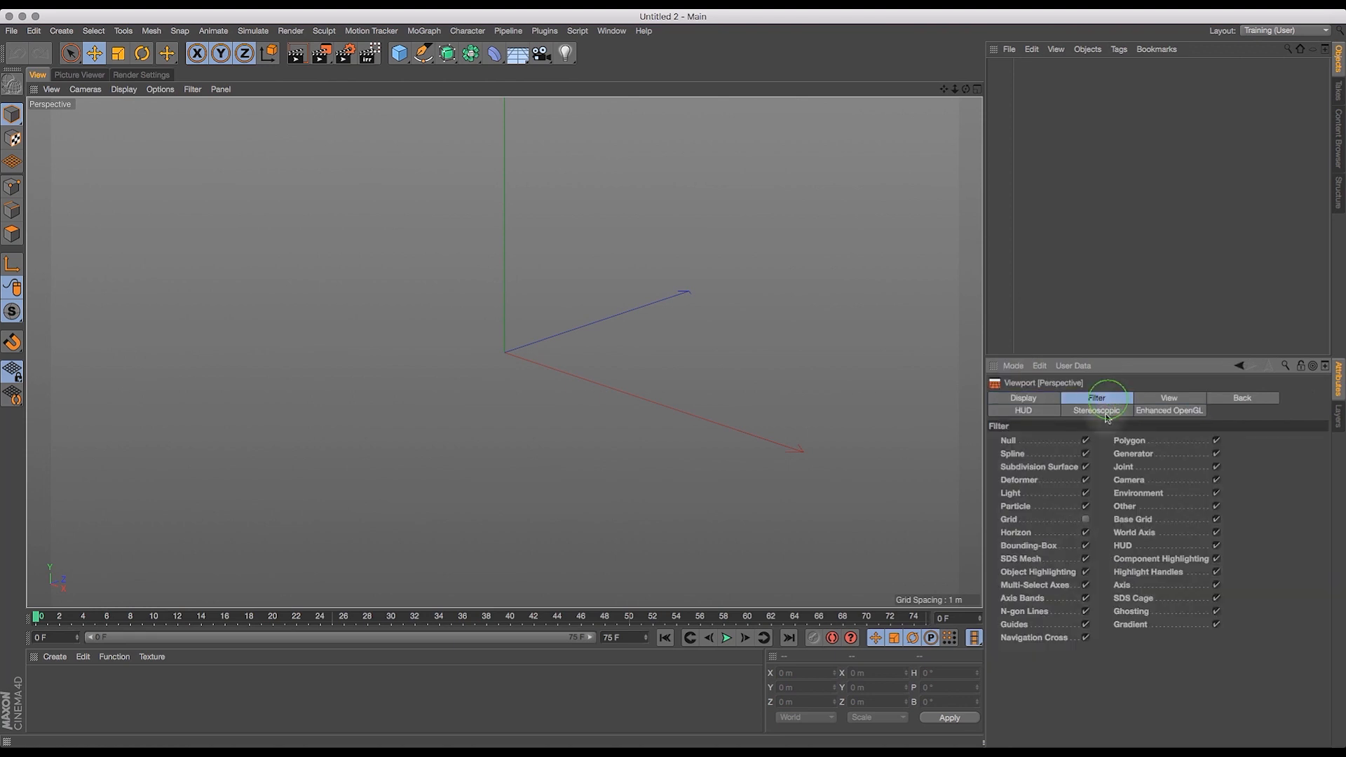
click(1085, 519)
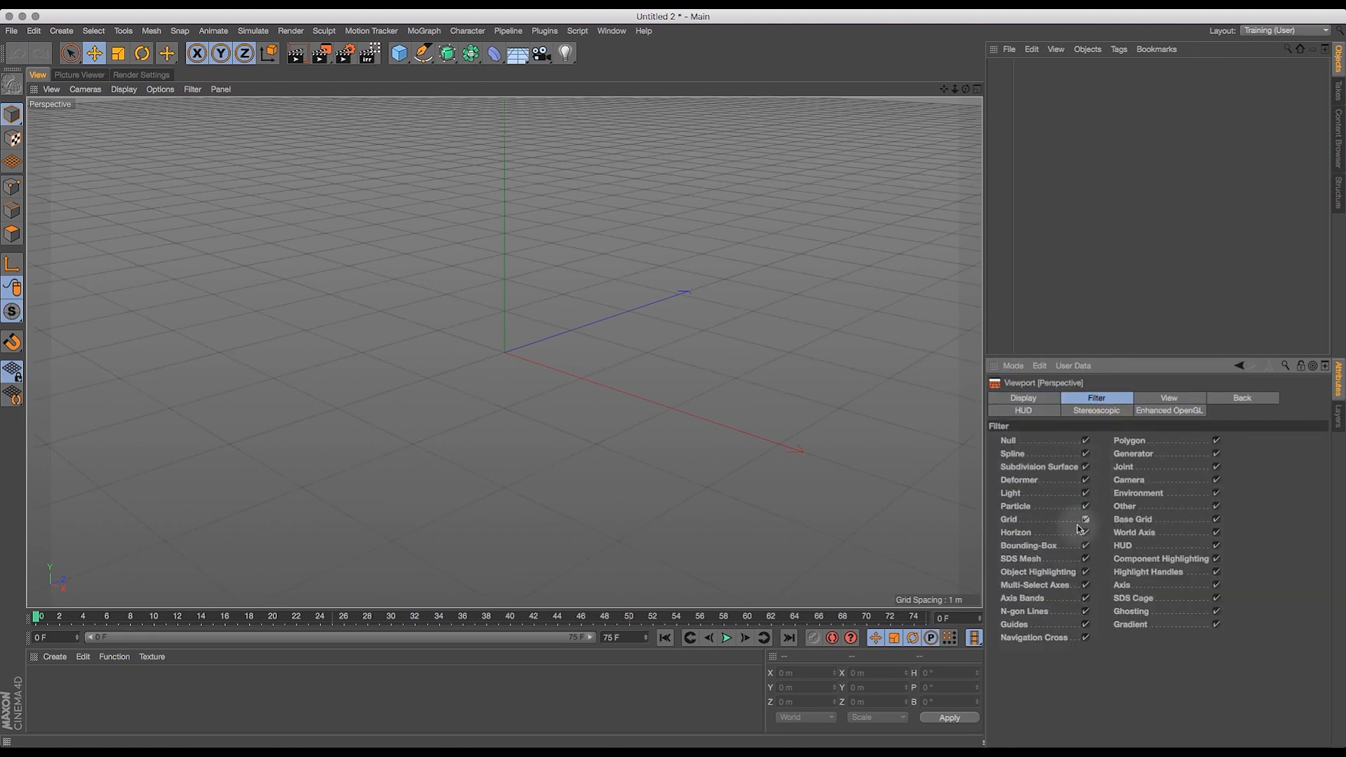
click(978, 94)
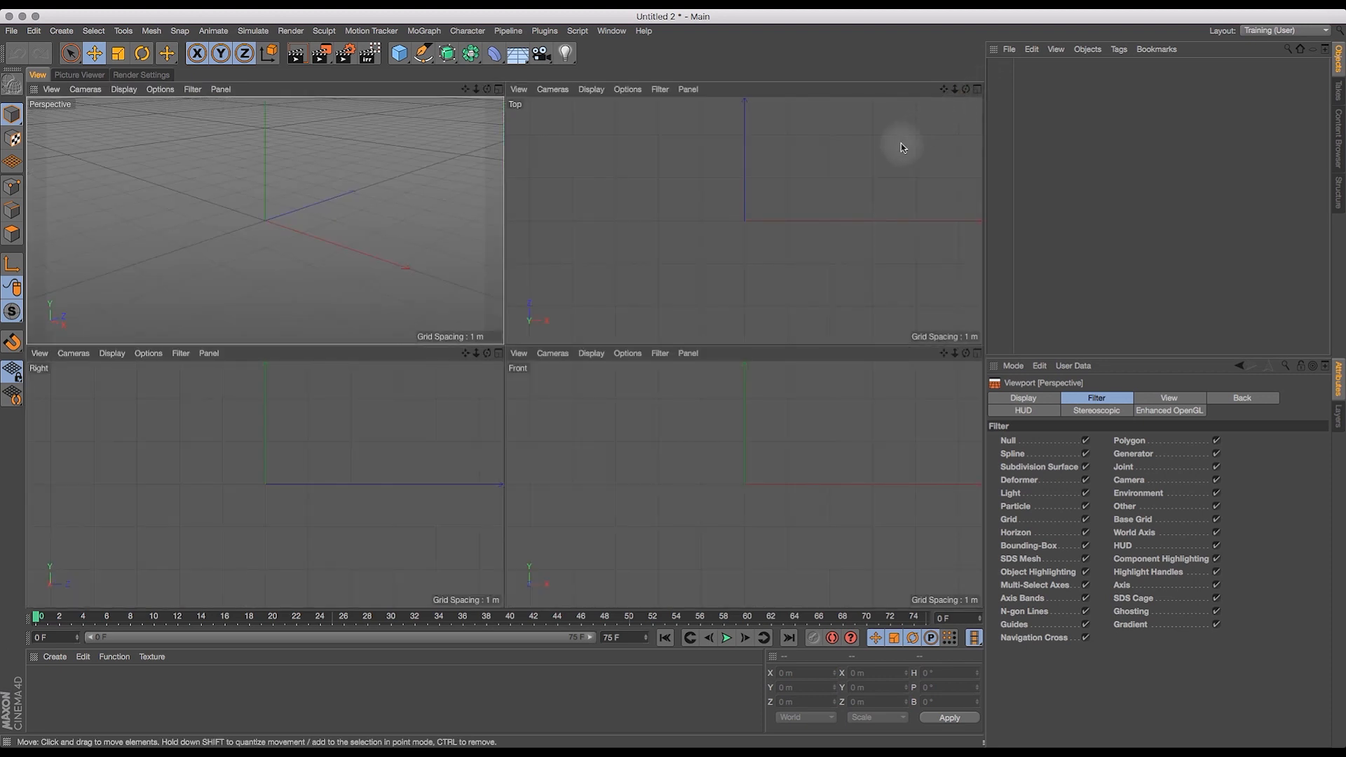
click(978, 354)
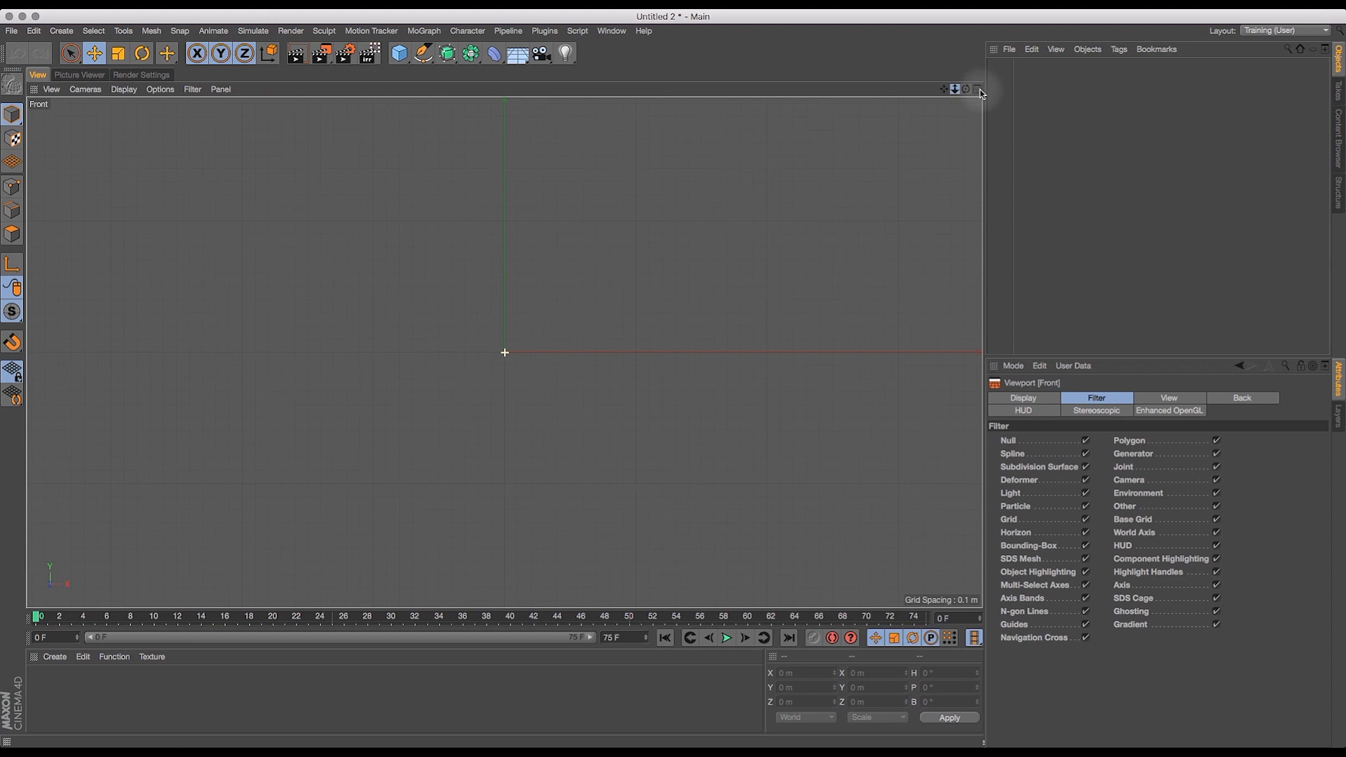
- Choose the Spline Arc Tool and enable snapping with Workplane Snap and Grid Point Snap
click(424, 52)
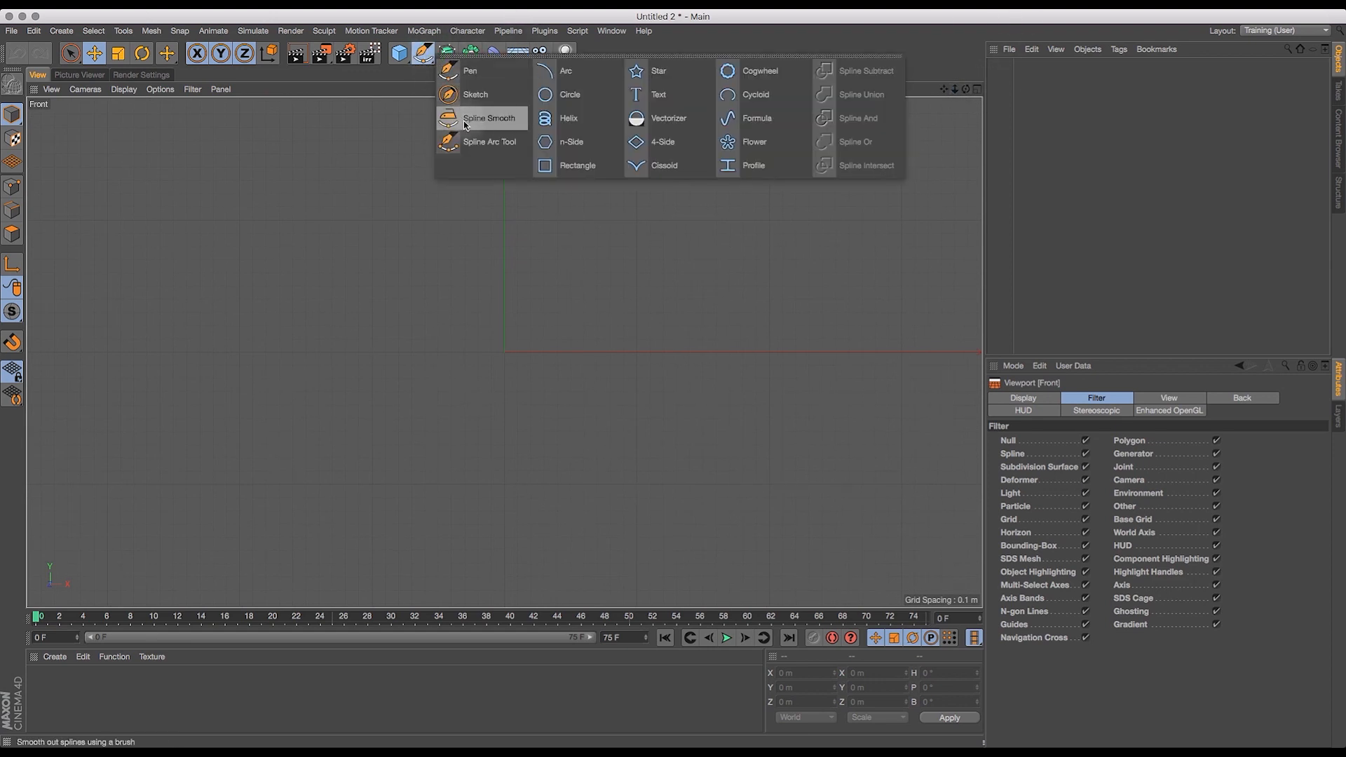
click(483, 141)
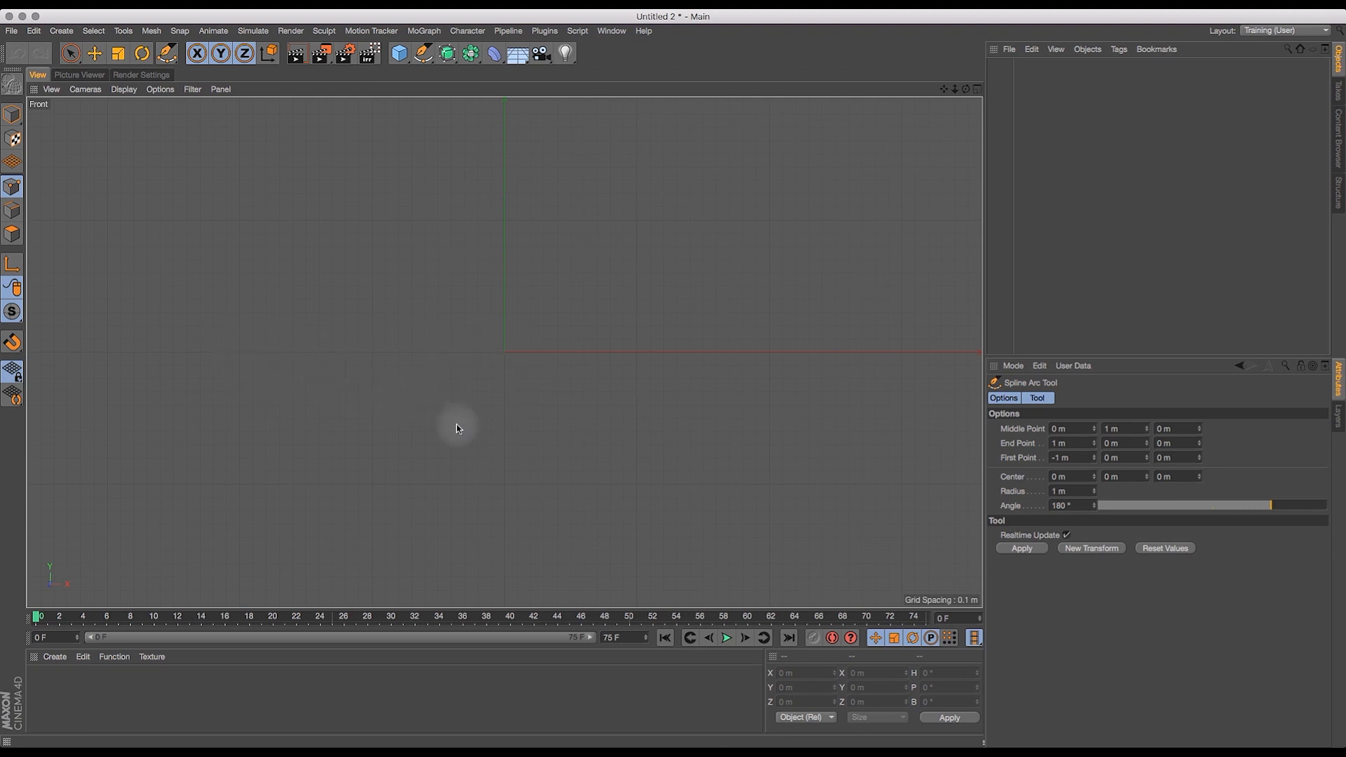
key(v)
mouse_move(500, 420)
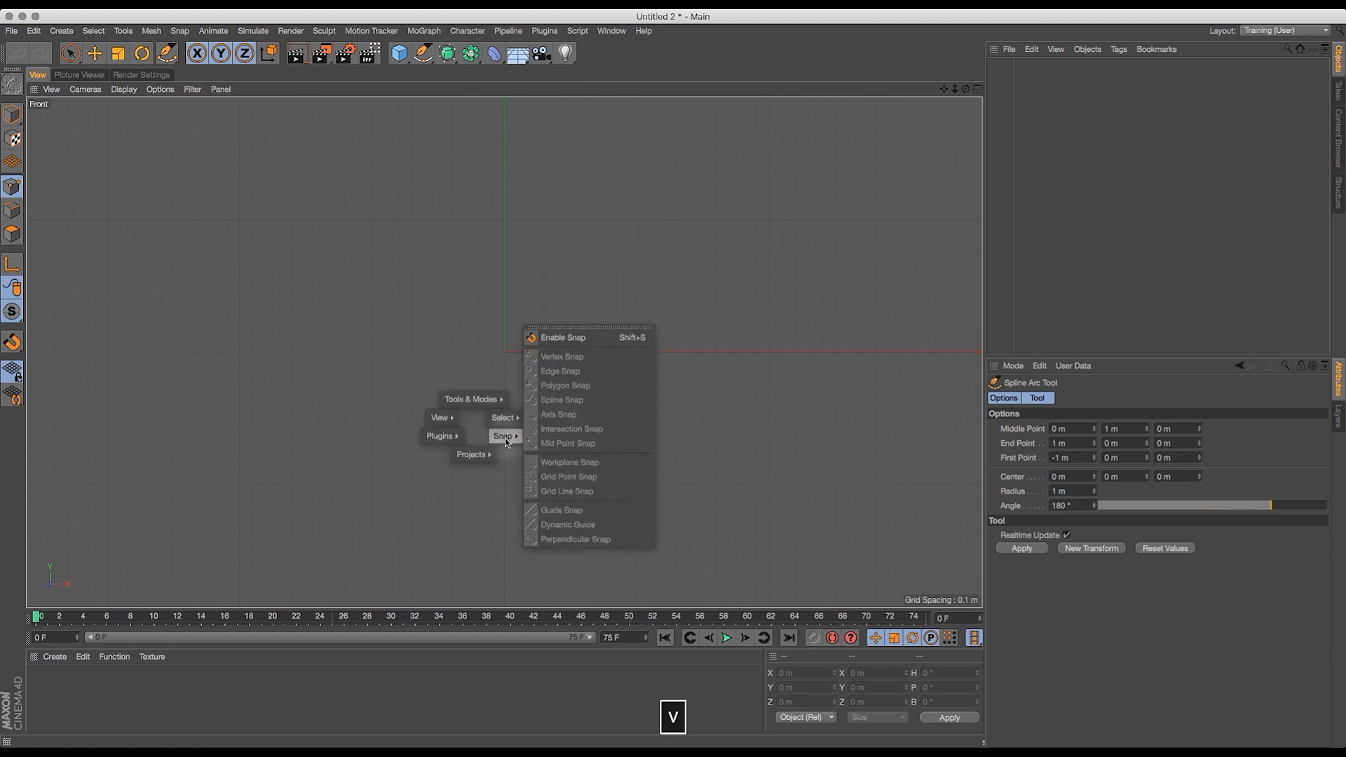
key(v)
mouse_move(548, 432)
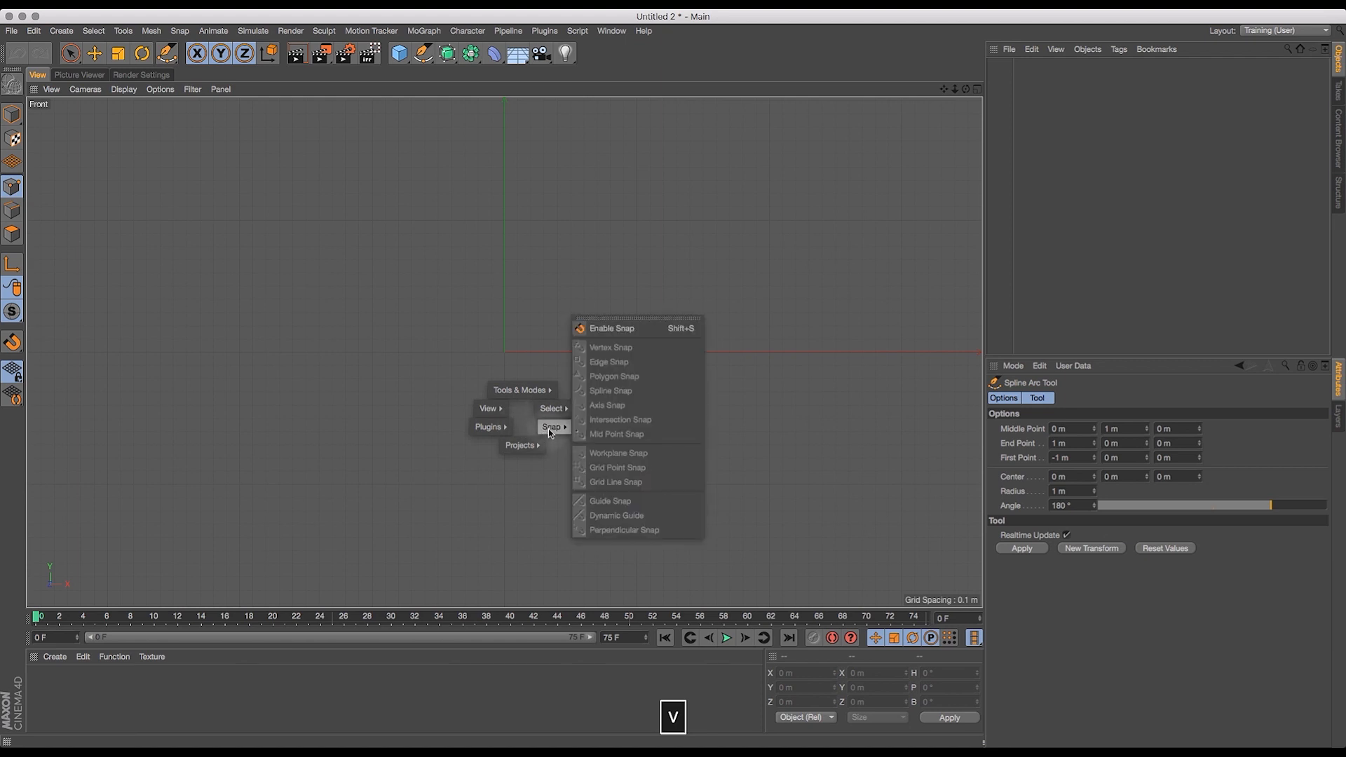
click(609, 328)
key(v)
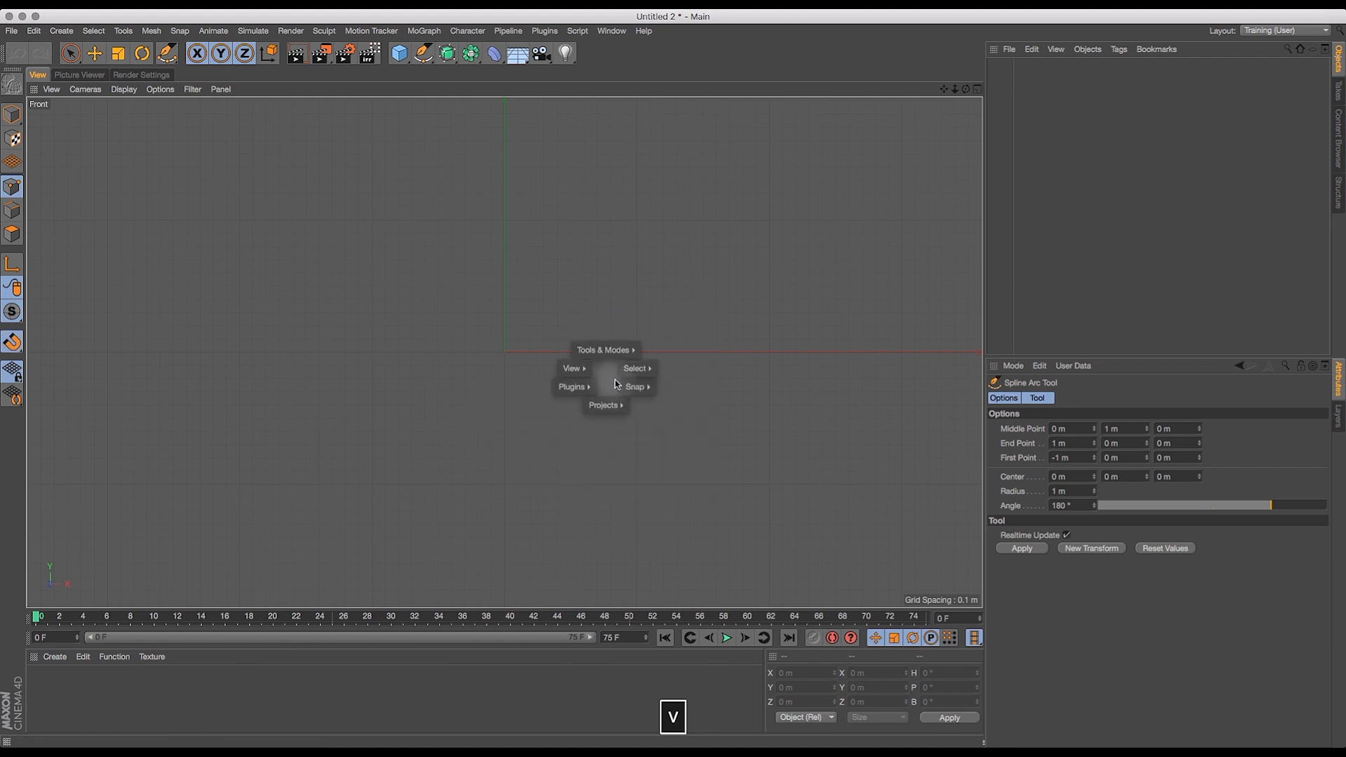
mouse_move(634, 386)
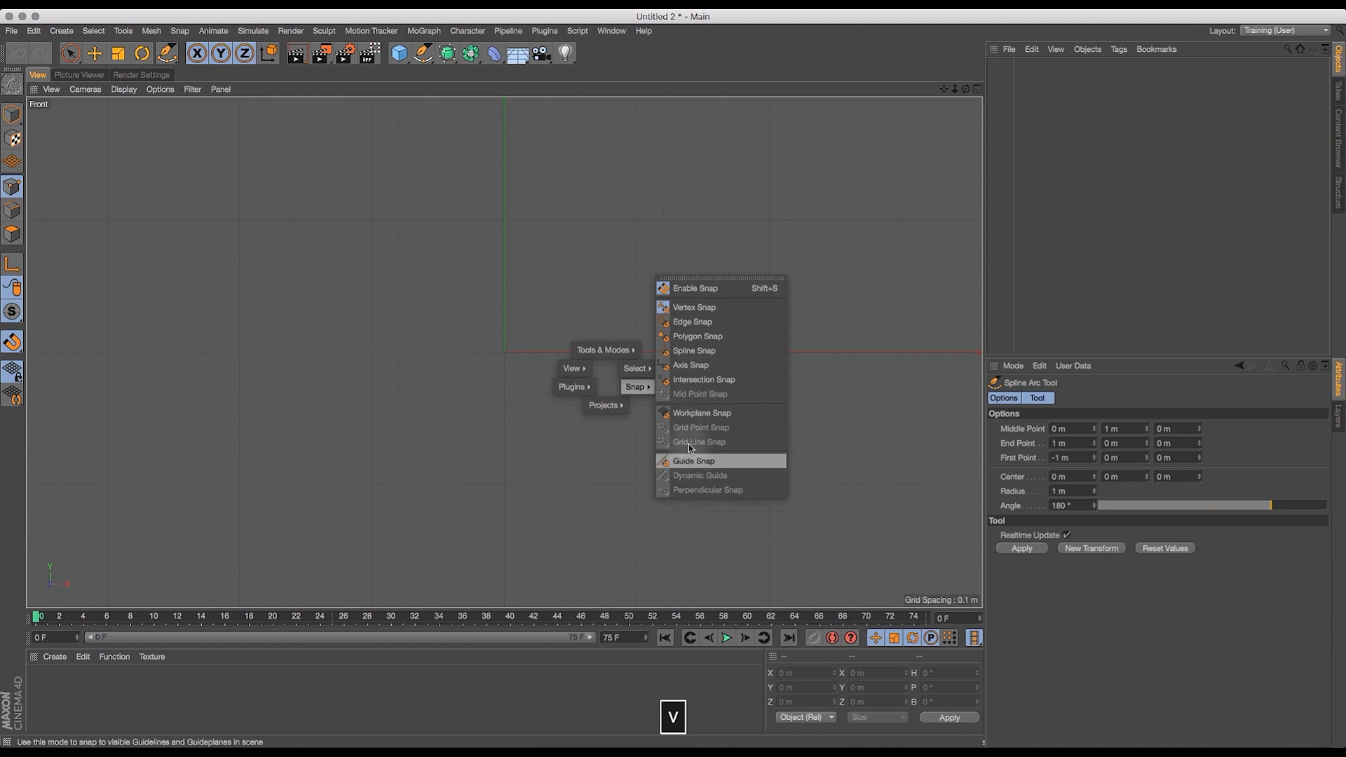
click(697, 414)
key(v)
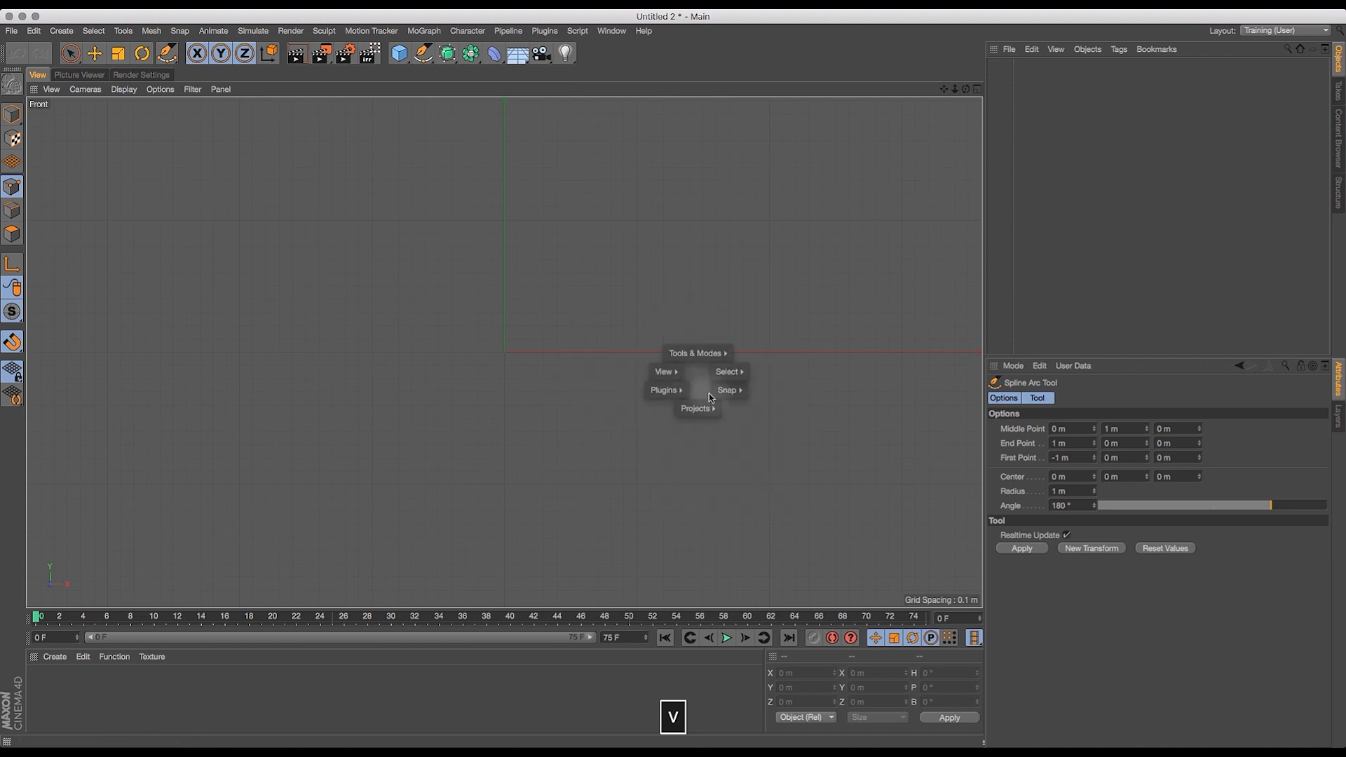
mouse_move(726, 390)
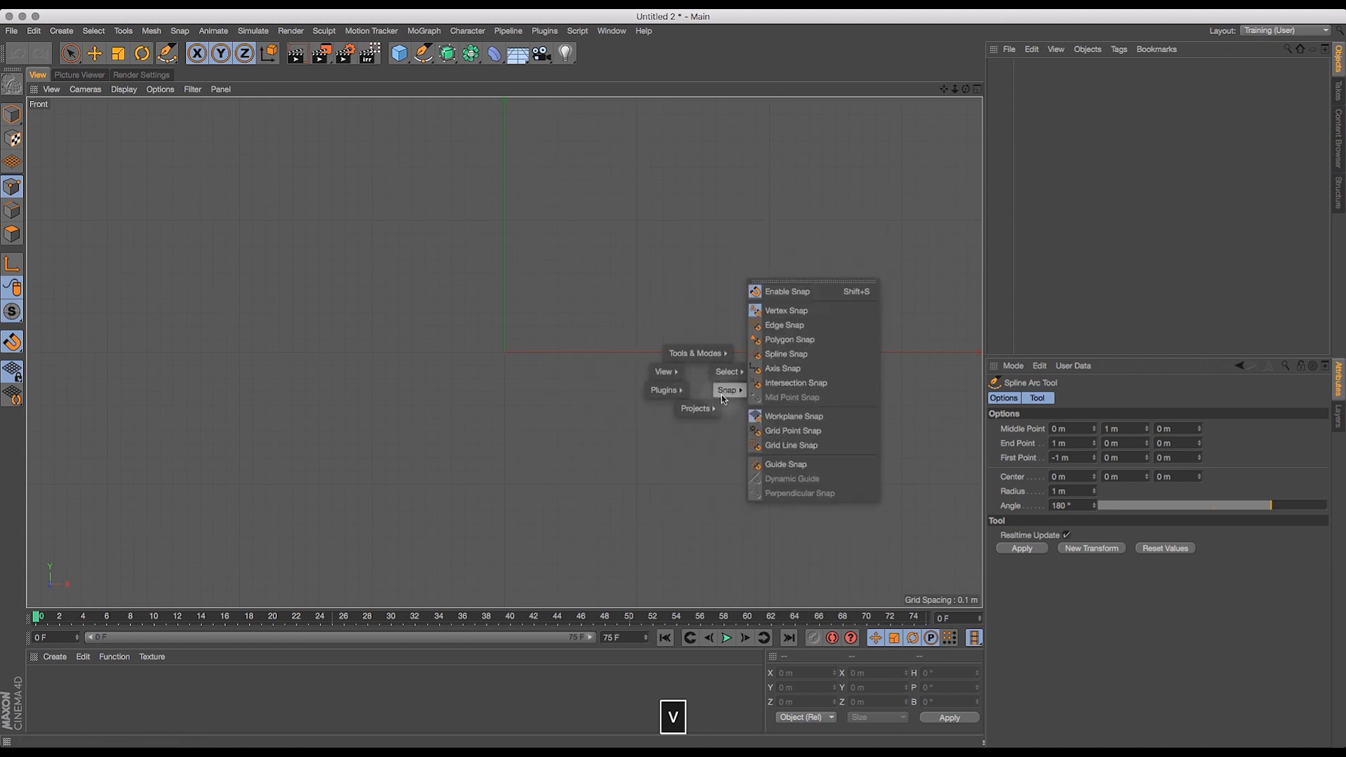
click(771, 431)
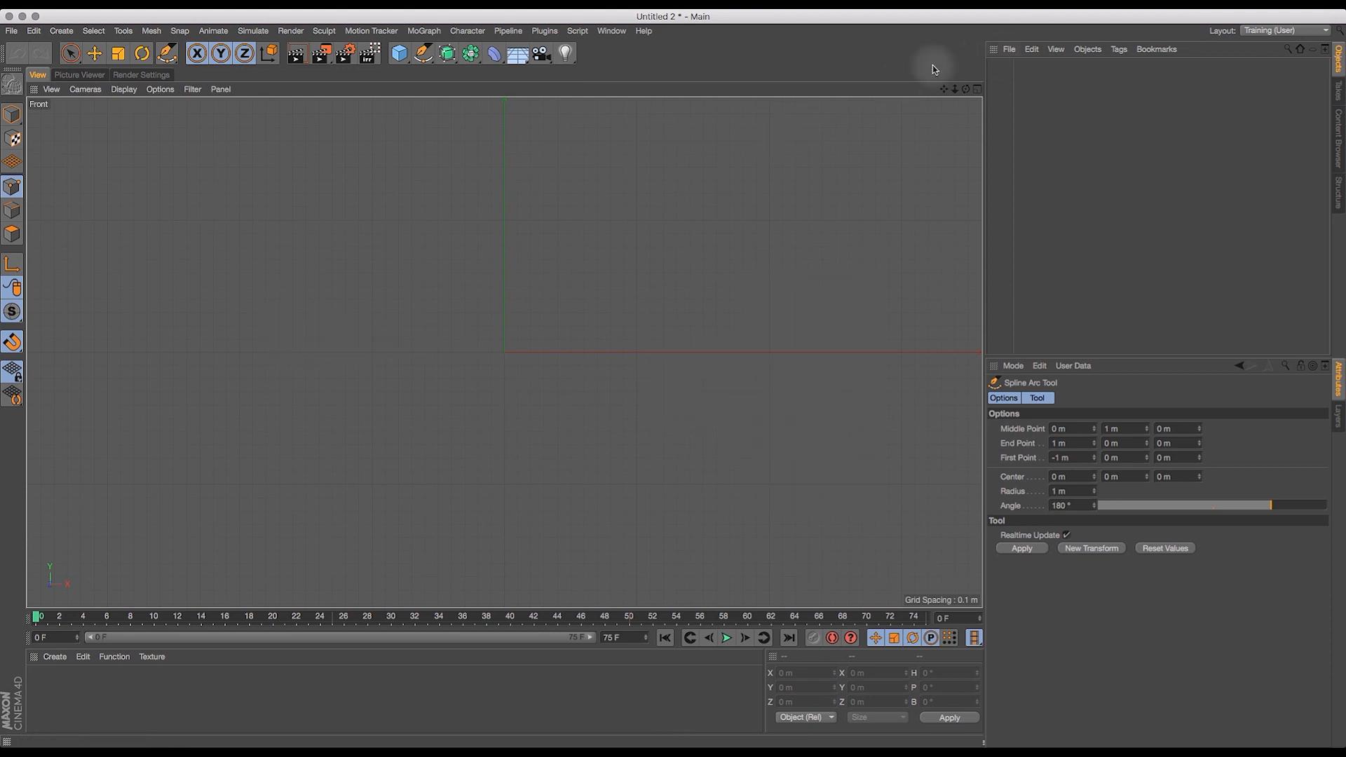
- Draw a shallow arc in the Front view with the Spline Arc Tool, about 2.8 m wide and 0.18 m high, snapping its ends to the grid
click(423, 54)
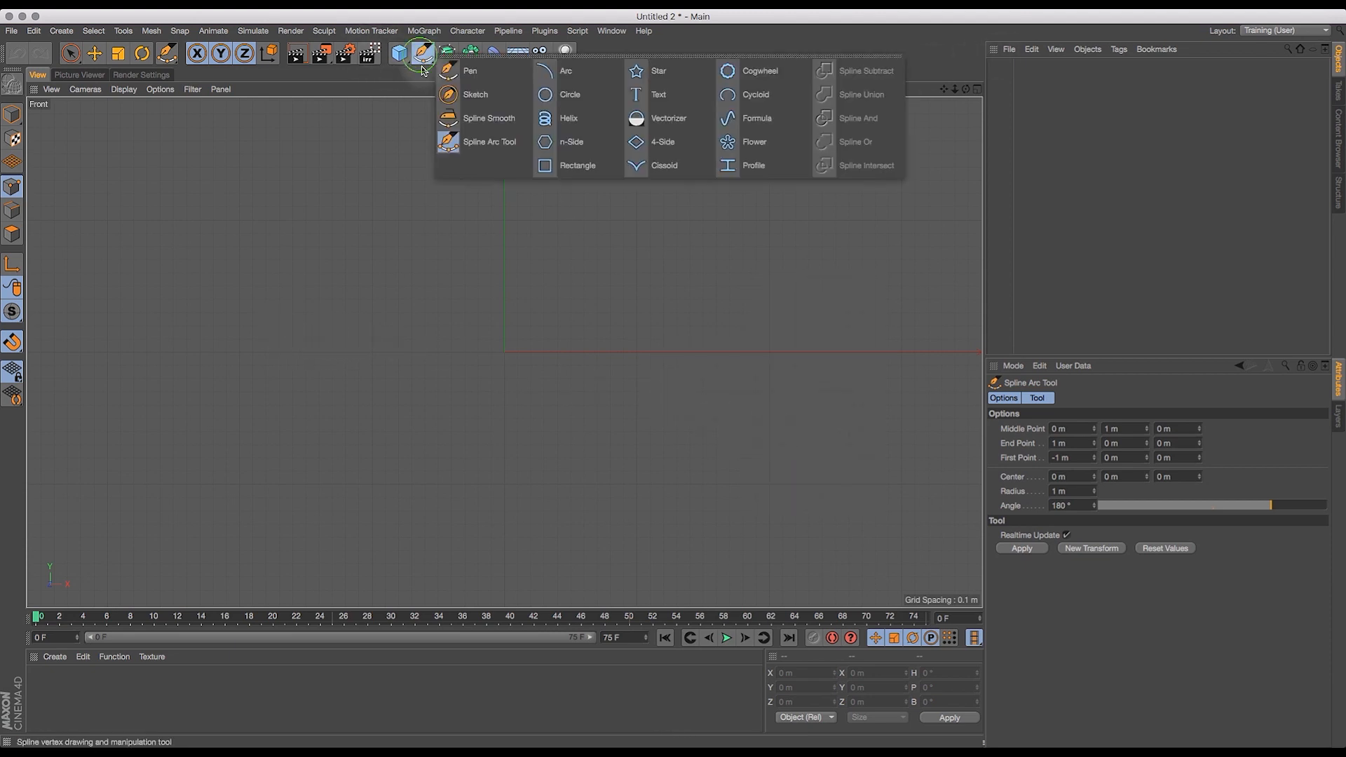
click(489, 141)
drag(240, 352, 971, 259)
drag(944, 88, 720, 110)
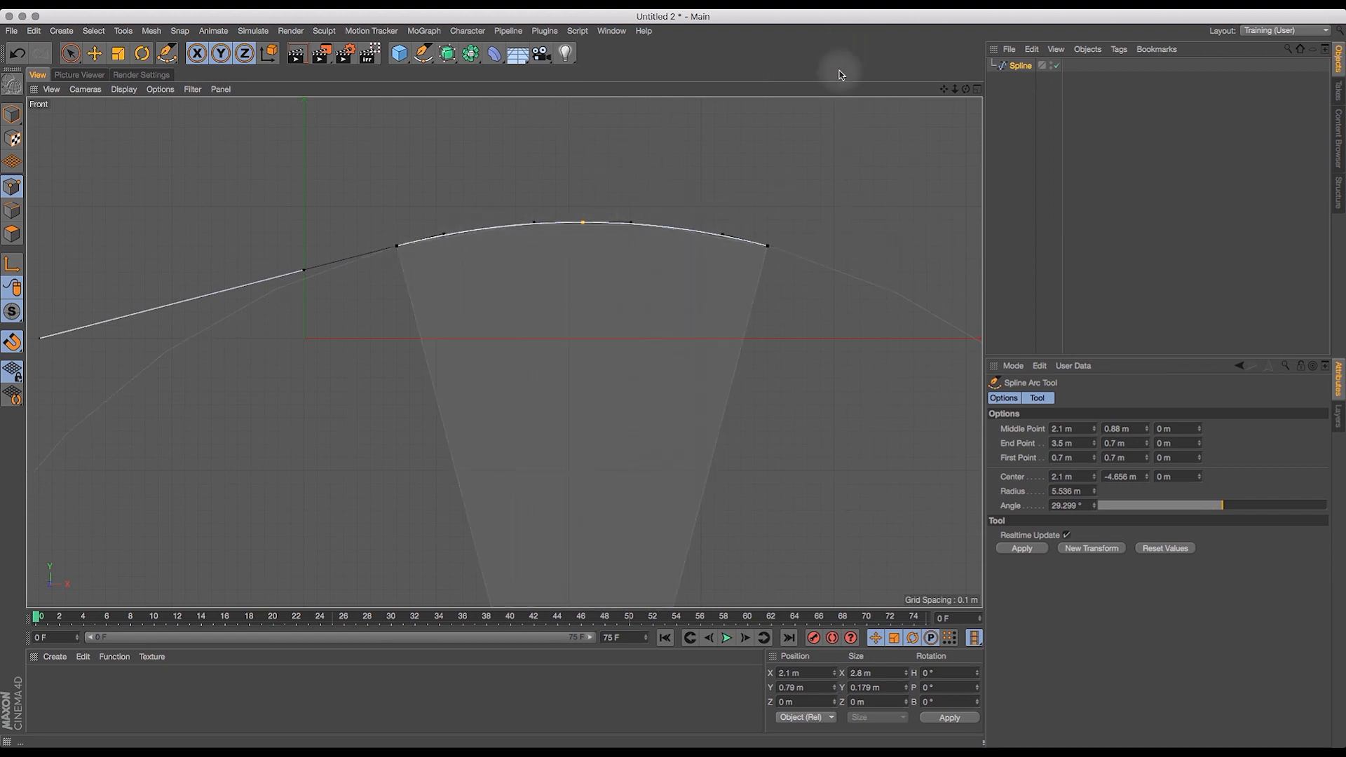
drag(944, 89, 1088, 103)
- Delete the stray spline points before the arc's start so that only the curved segment is kept
drag(70, 53, 127, 90)
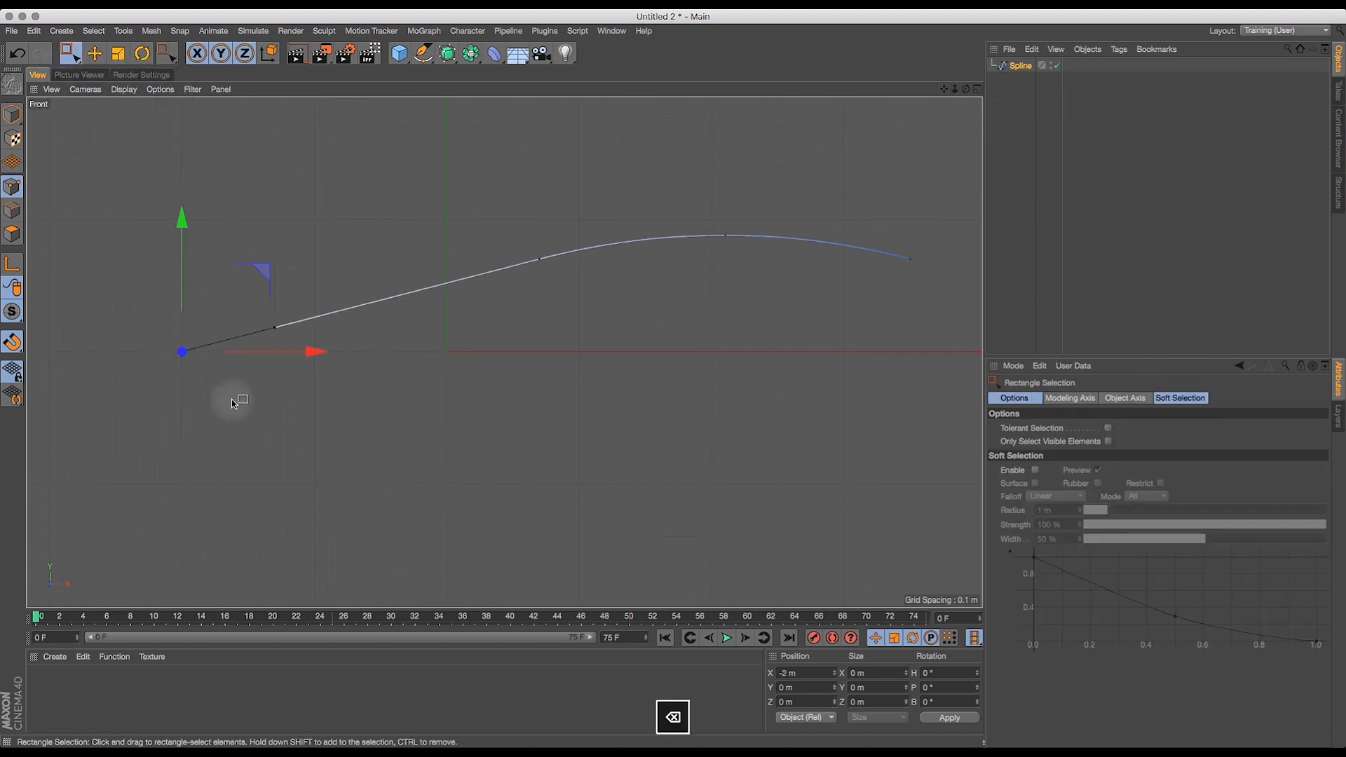
drag(943, 89, 908, 119)
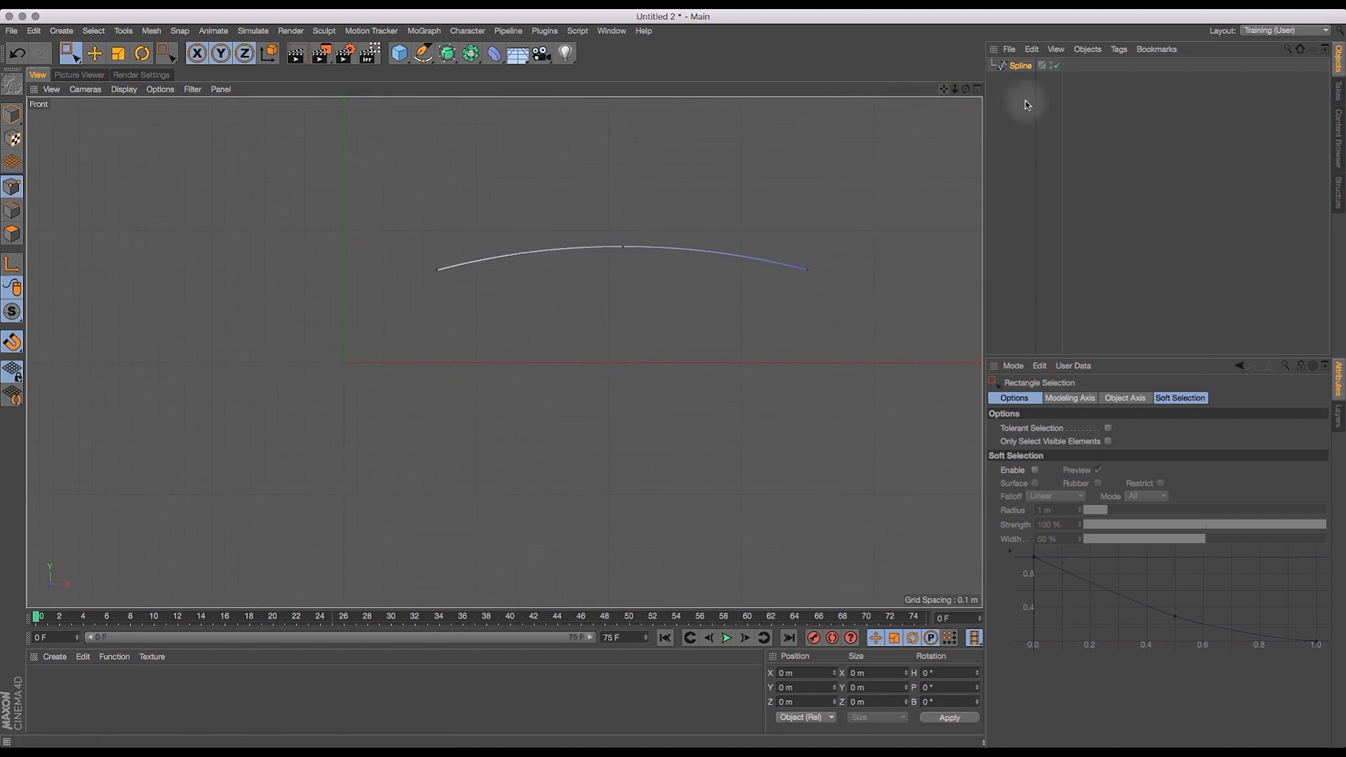
click(1020, 65)
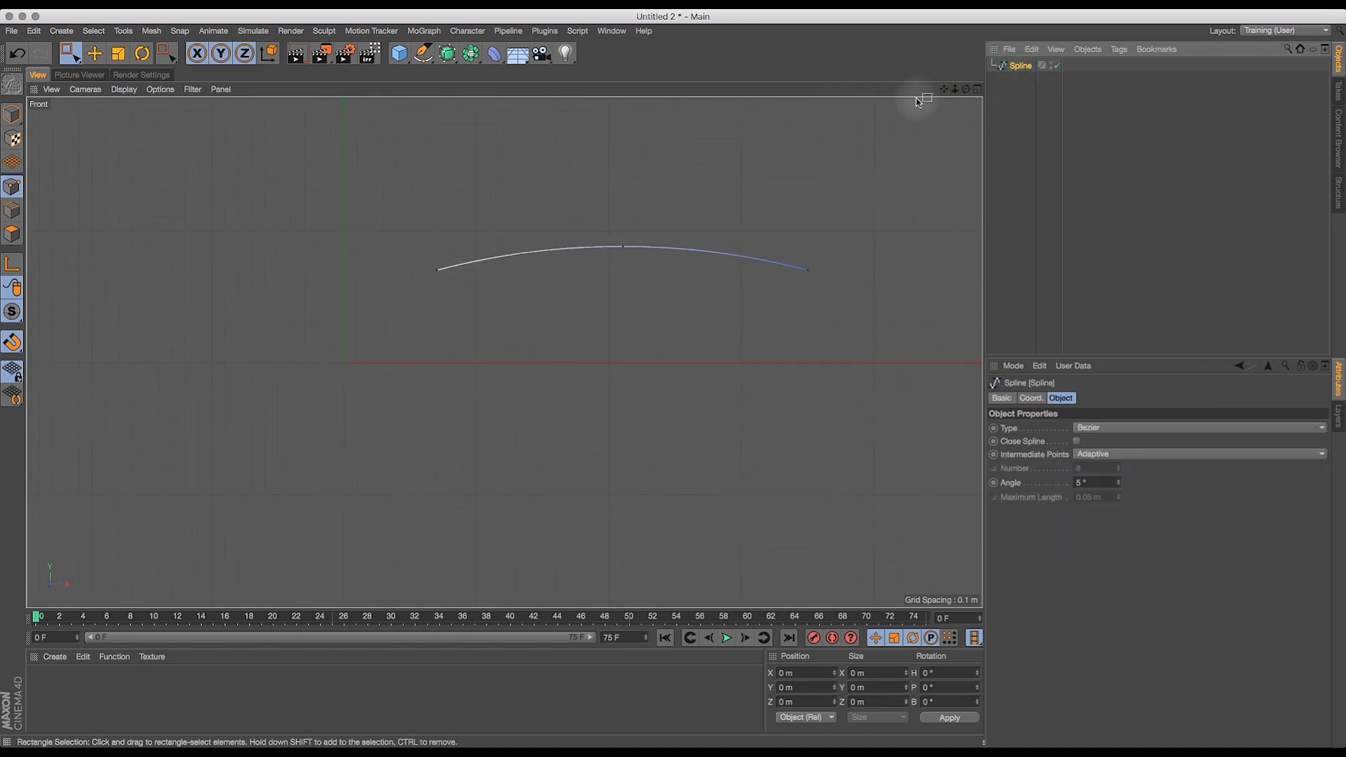
mouse_move(955, 89)
mouse_down()
mouse_move(989, 93)
mouse_move(964, 99)
mouse_up()
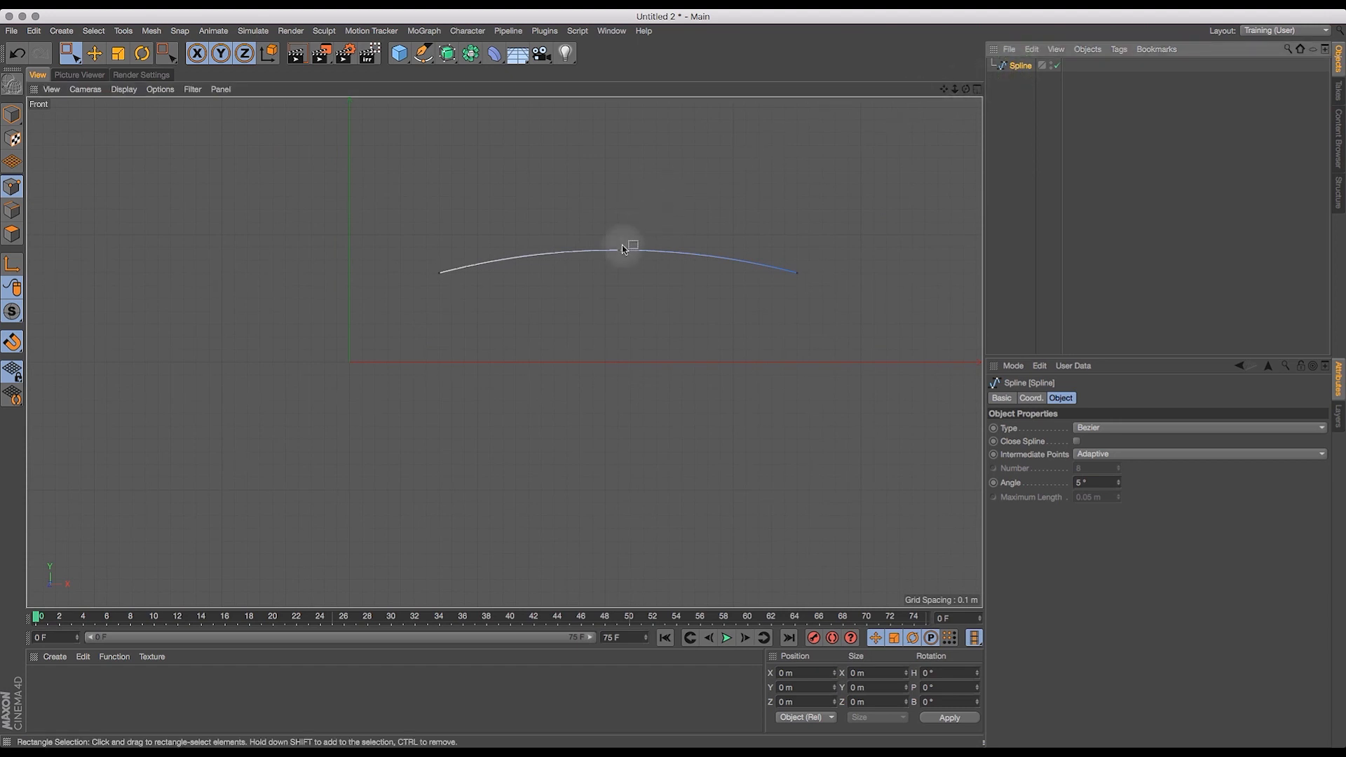
- Center the arc spline's axis on all its points with Axis Center and reset its X and Y position to 0 m
click(94, 53)
click(12, 114)
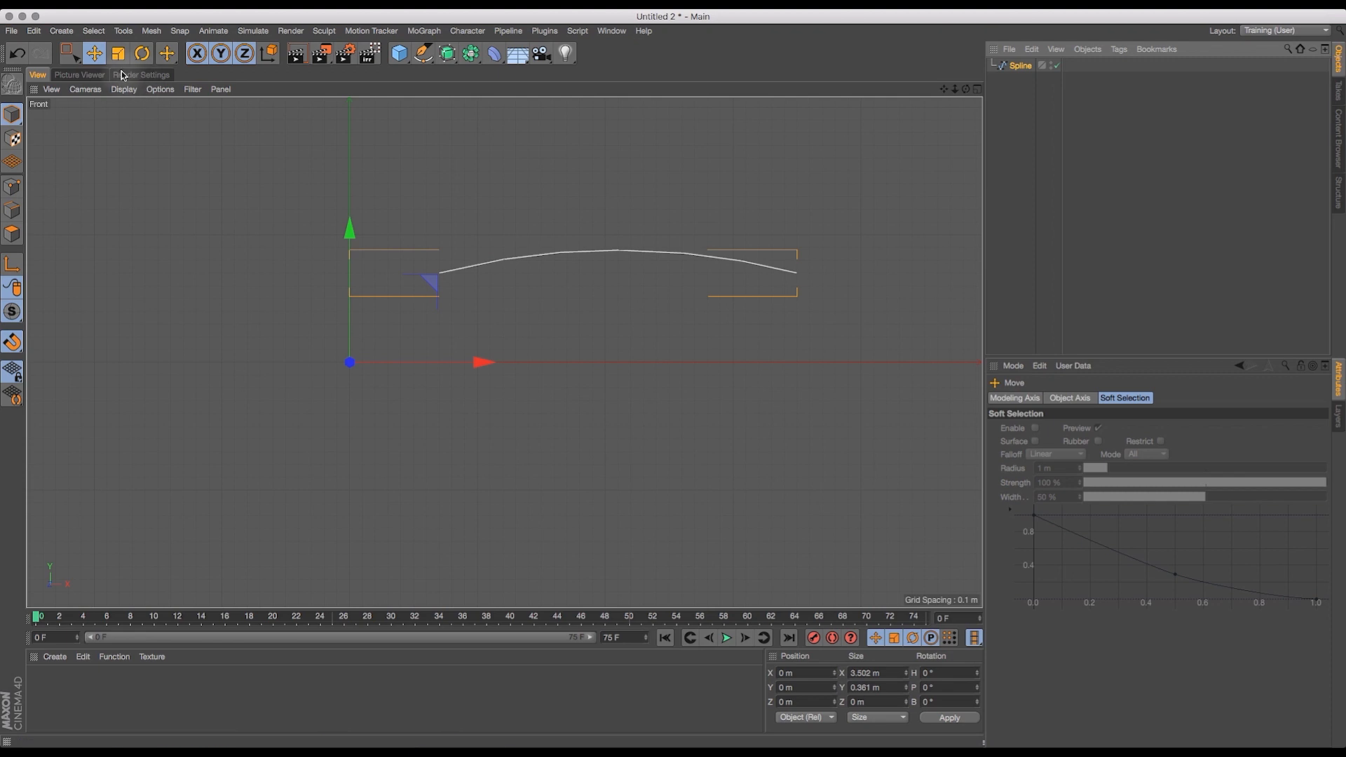
click(151, 30)
mouse_move(175, 159)
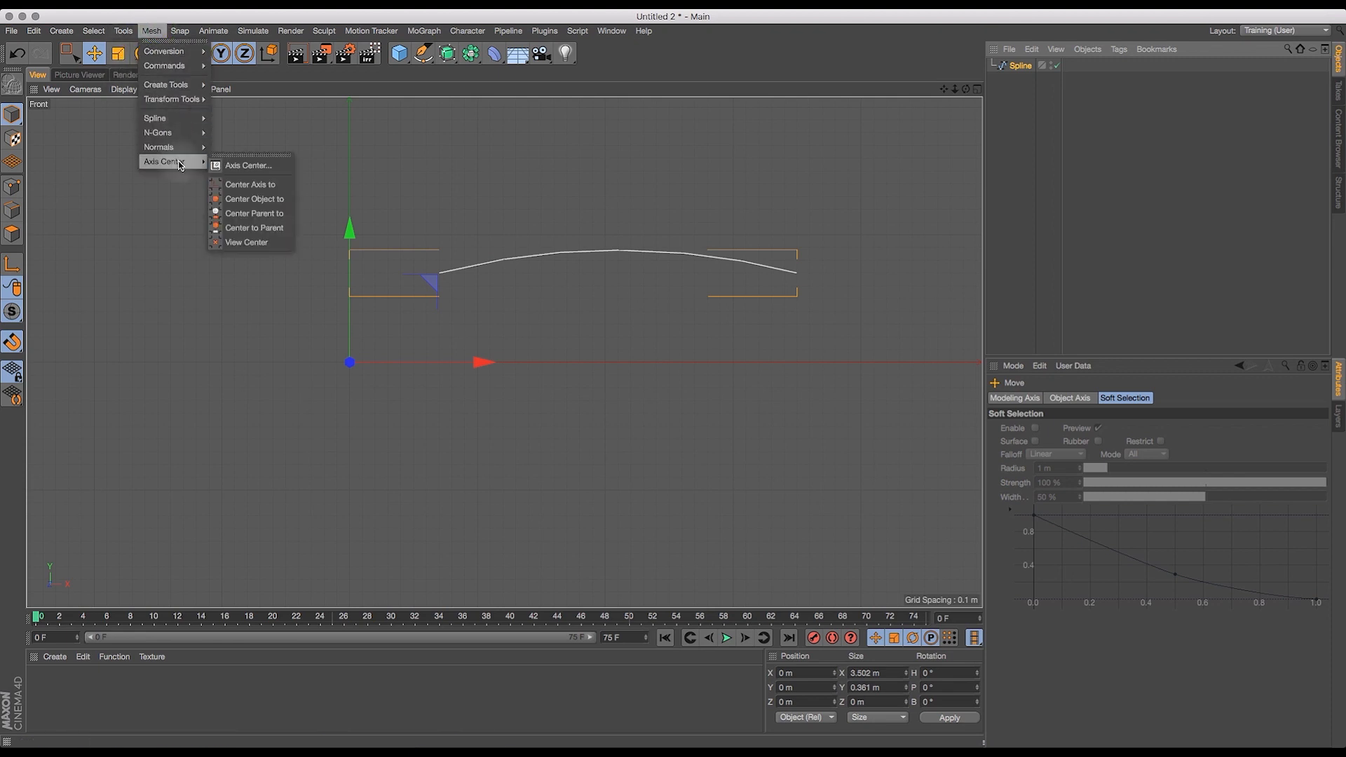
click(241, 163)
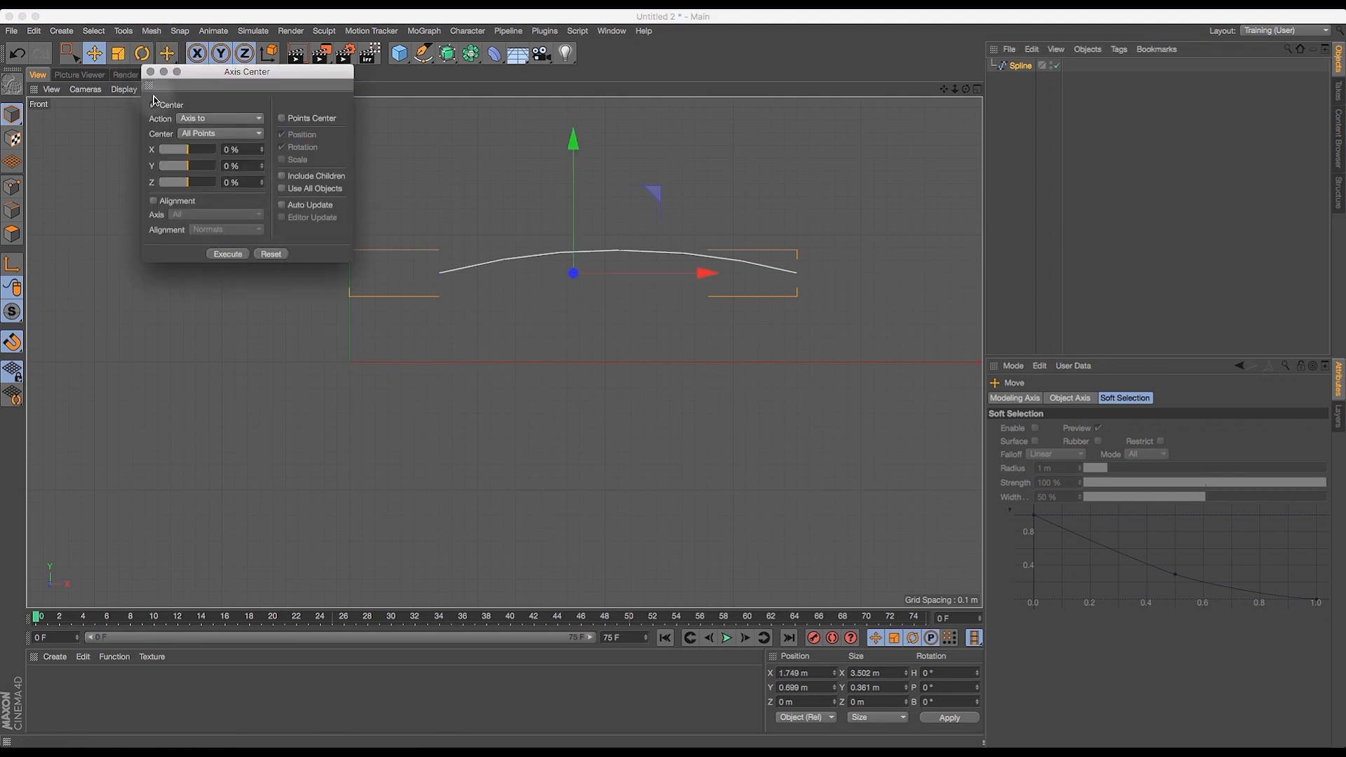
click(150, 71)
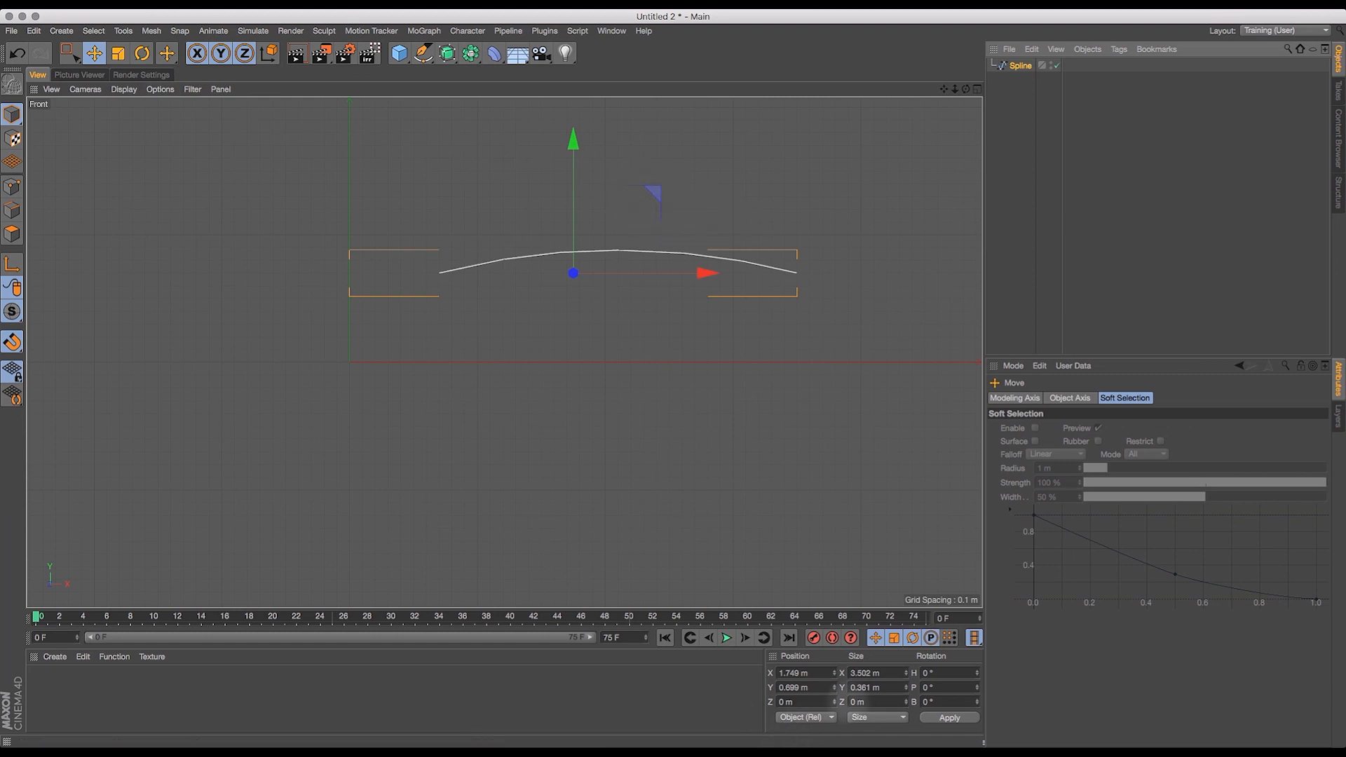
ctrl+click(834, 673)
ctrl+click(833, 687)
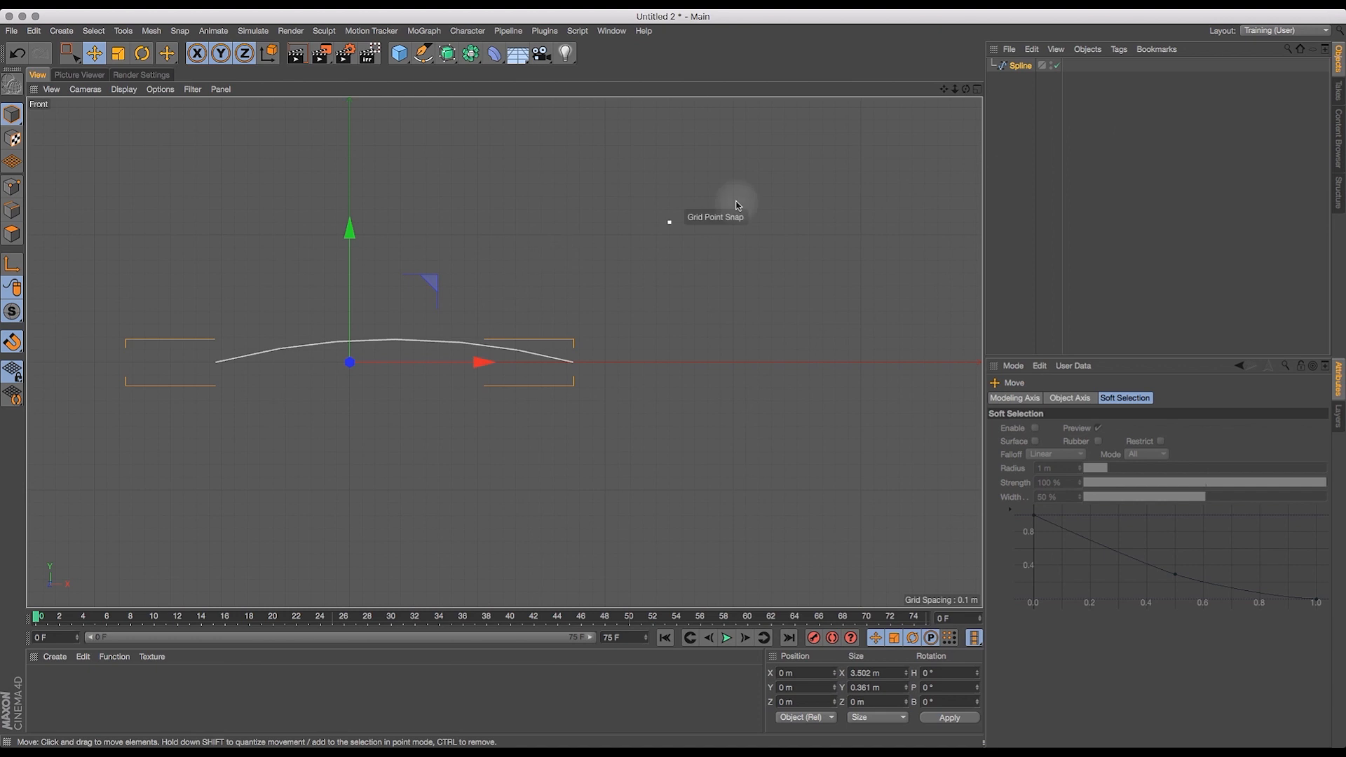
- Try to recenter the arc spline's axis on all points from point mode, and return to model mode
click(1020, 65)
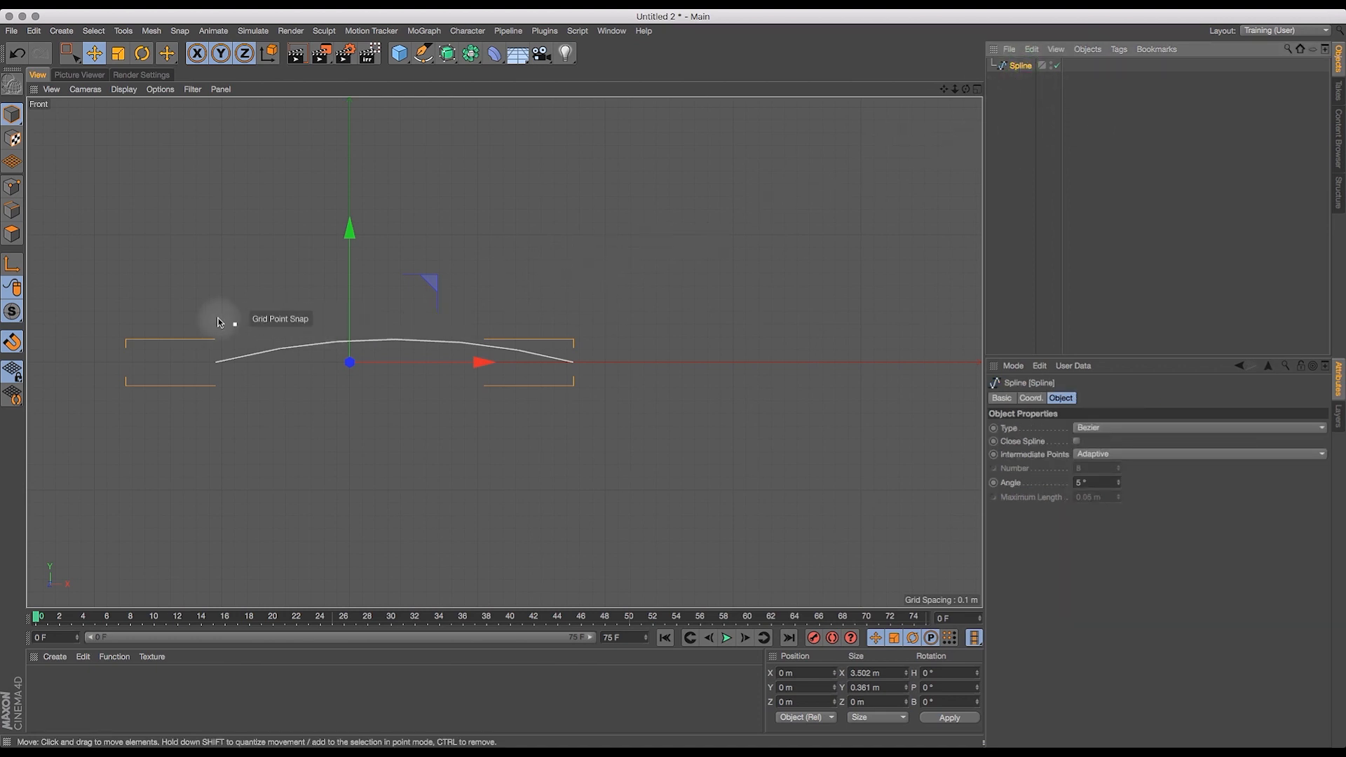
click(12, 187)
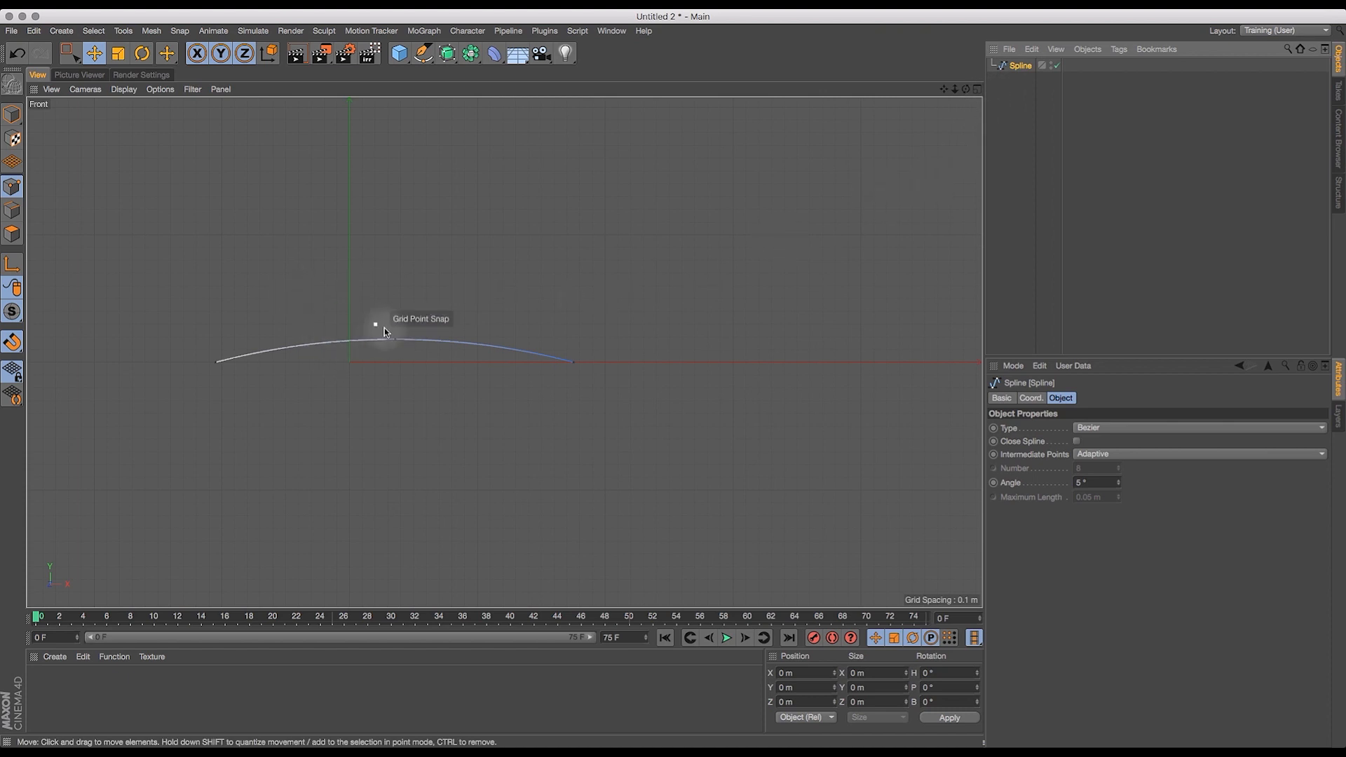
click(71, 53)
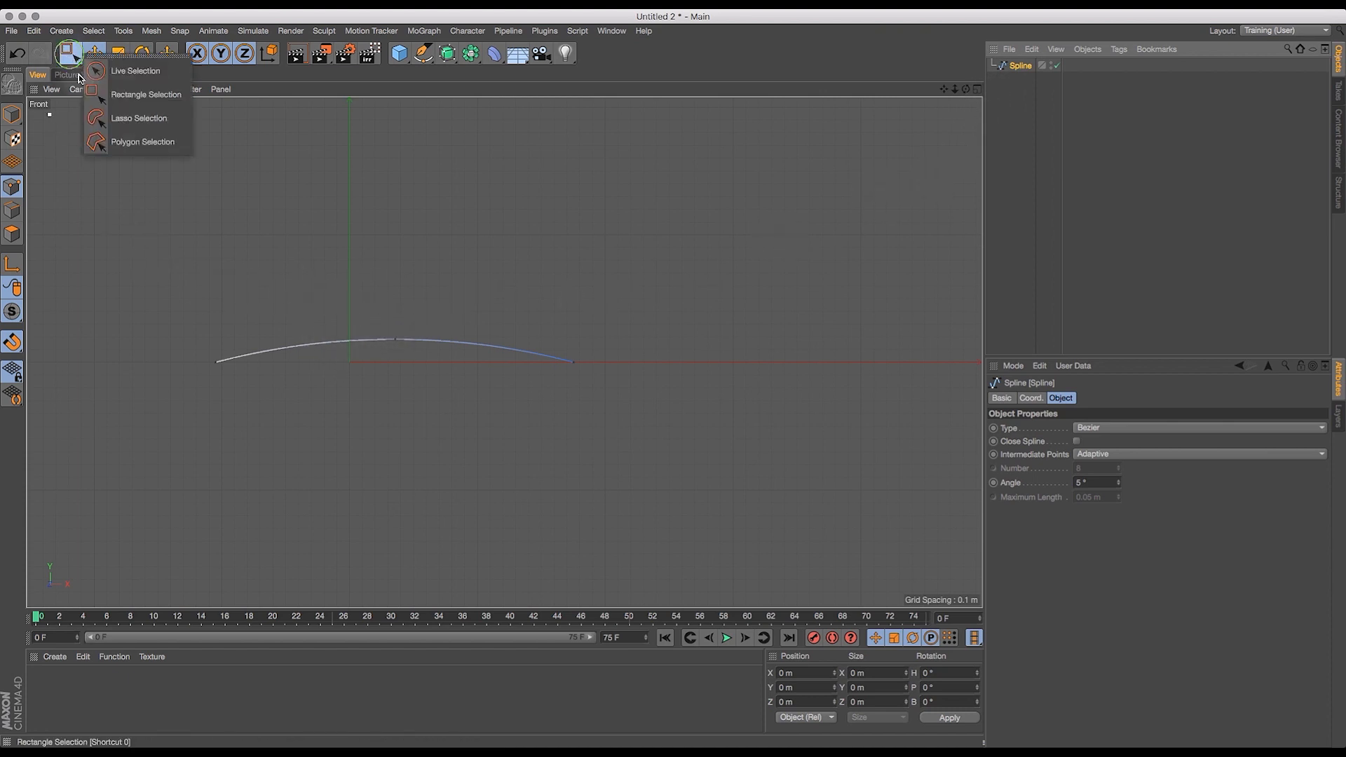
click(151, 86)
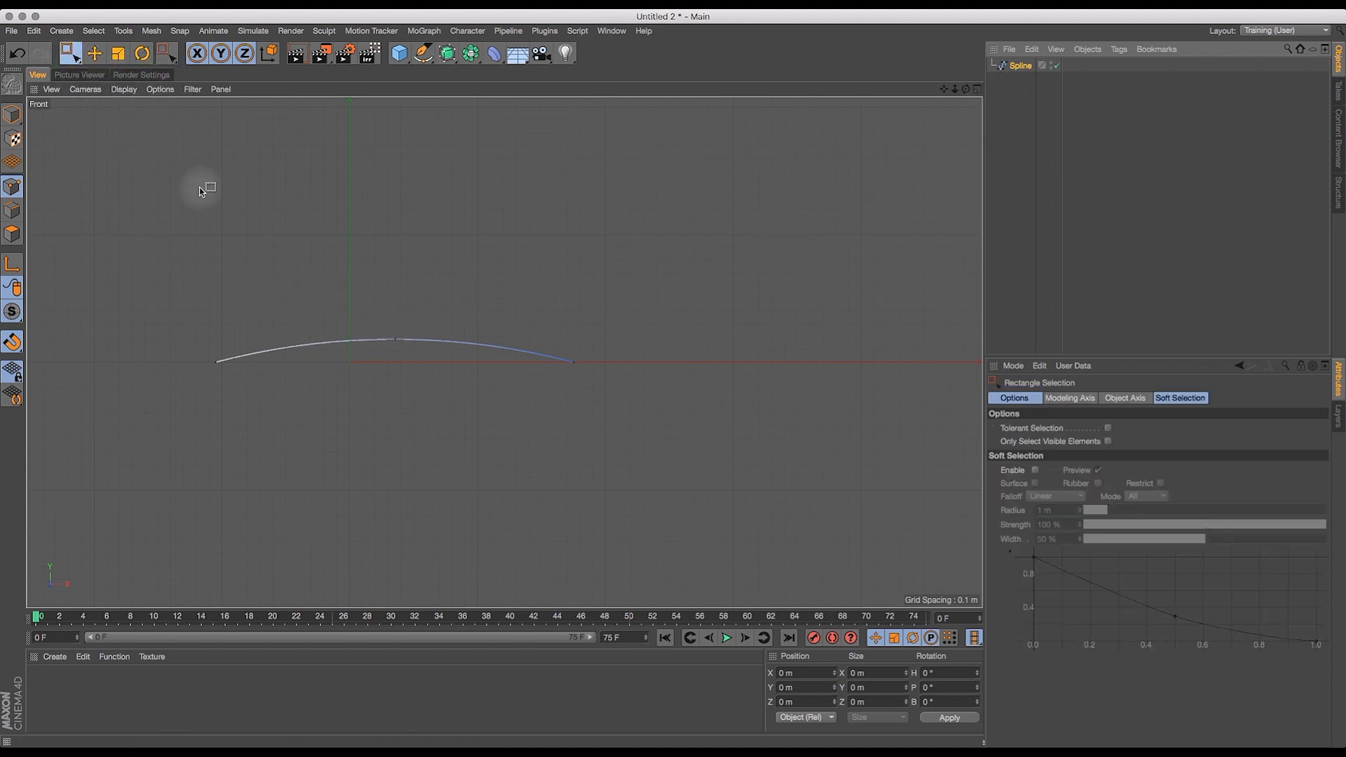
click(123, 31)
mouse_move(168, 159)
click(238, 162)
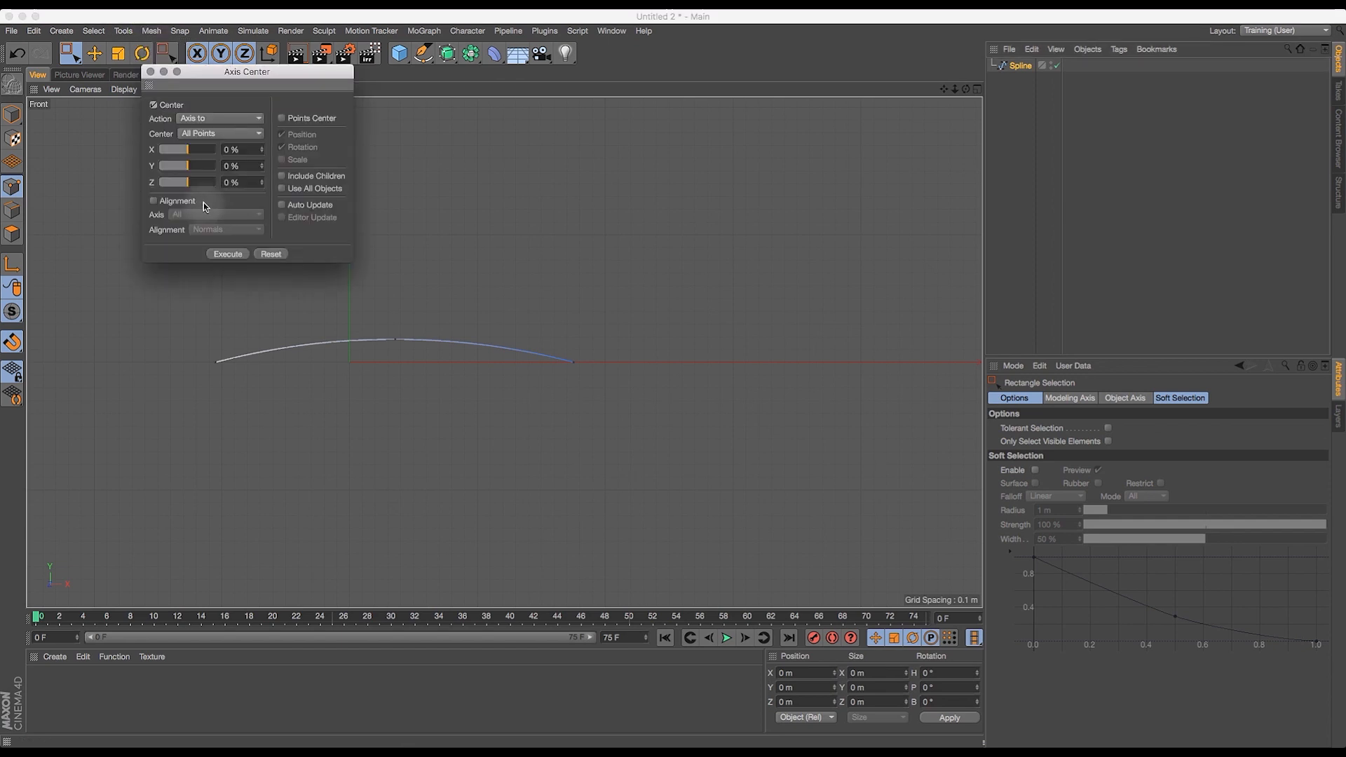
click(230, 254)
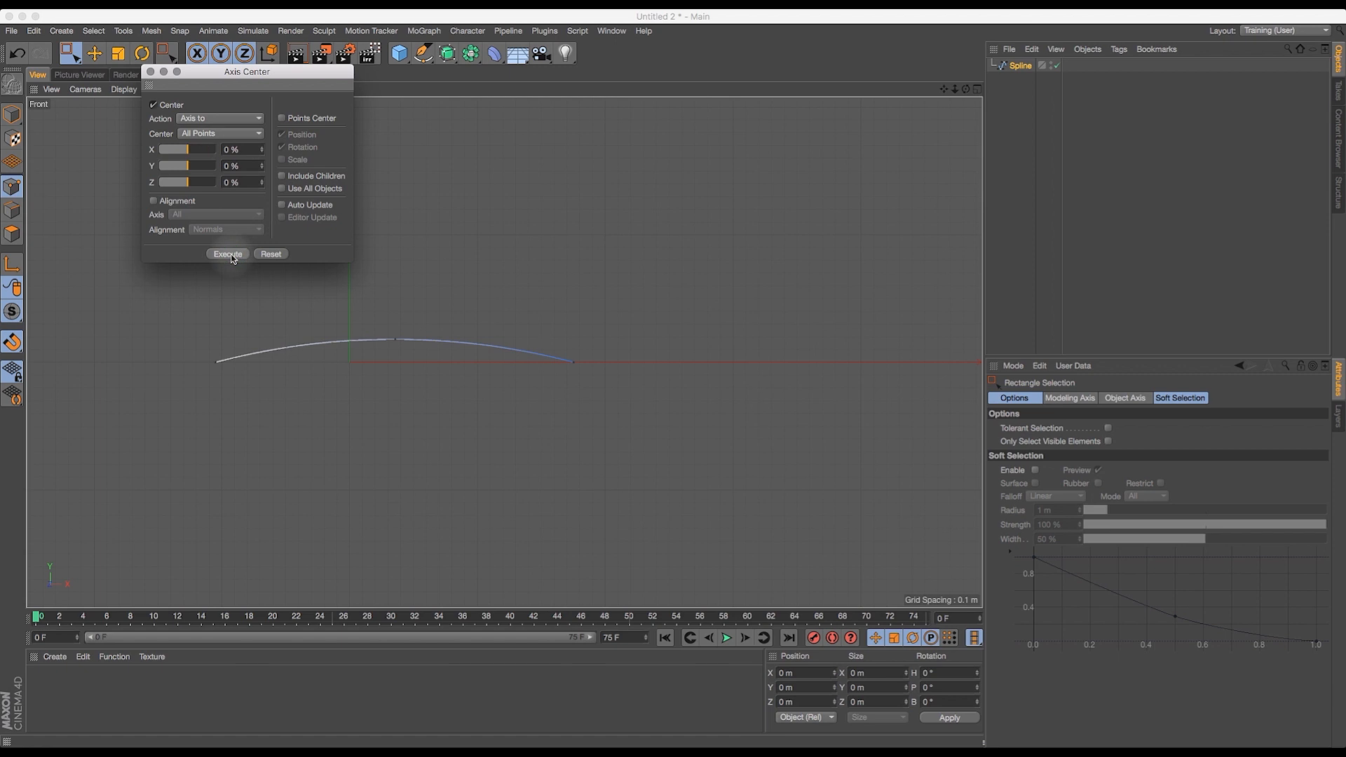
click(150, 71)
click(14, 113)
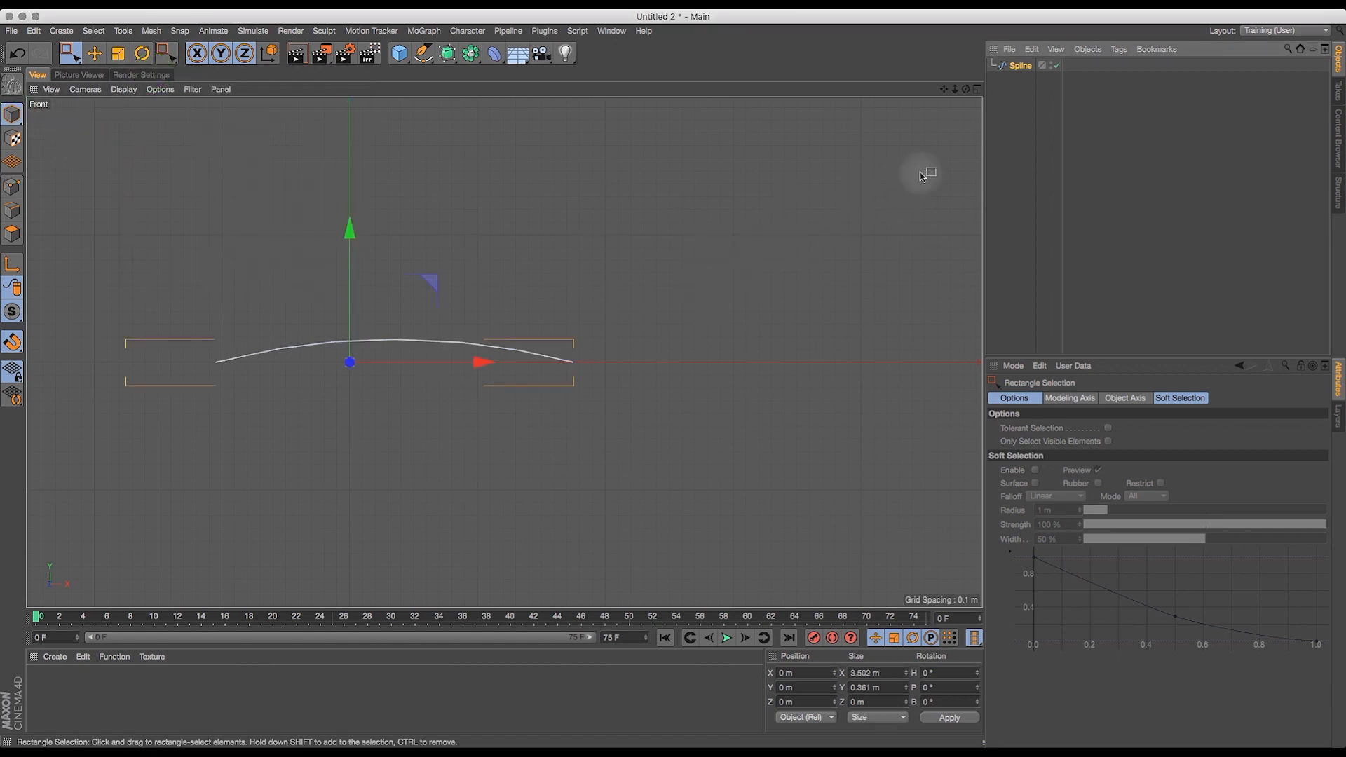
- Move the arc spline's axis along X to about 0.35 m, at the middle of the arc, and turn snapping off
drag(955, 89, 1105, 105)
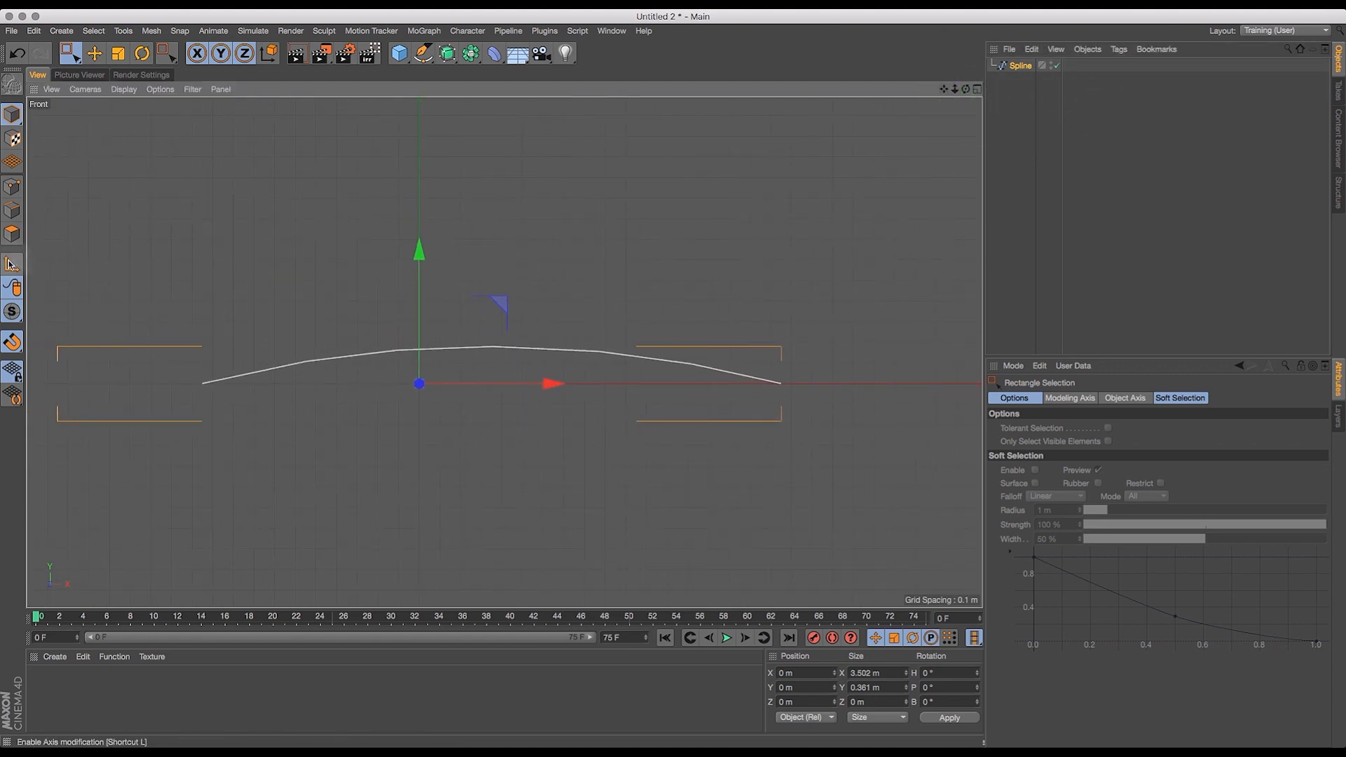
drag(139, 318, 848, 446)
drag(551, 383, 621, 392)
key(p)
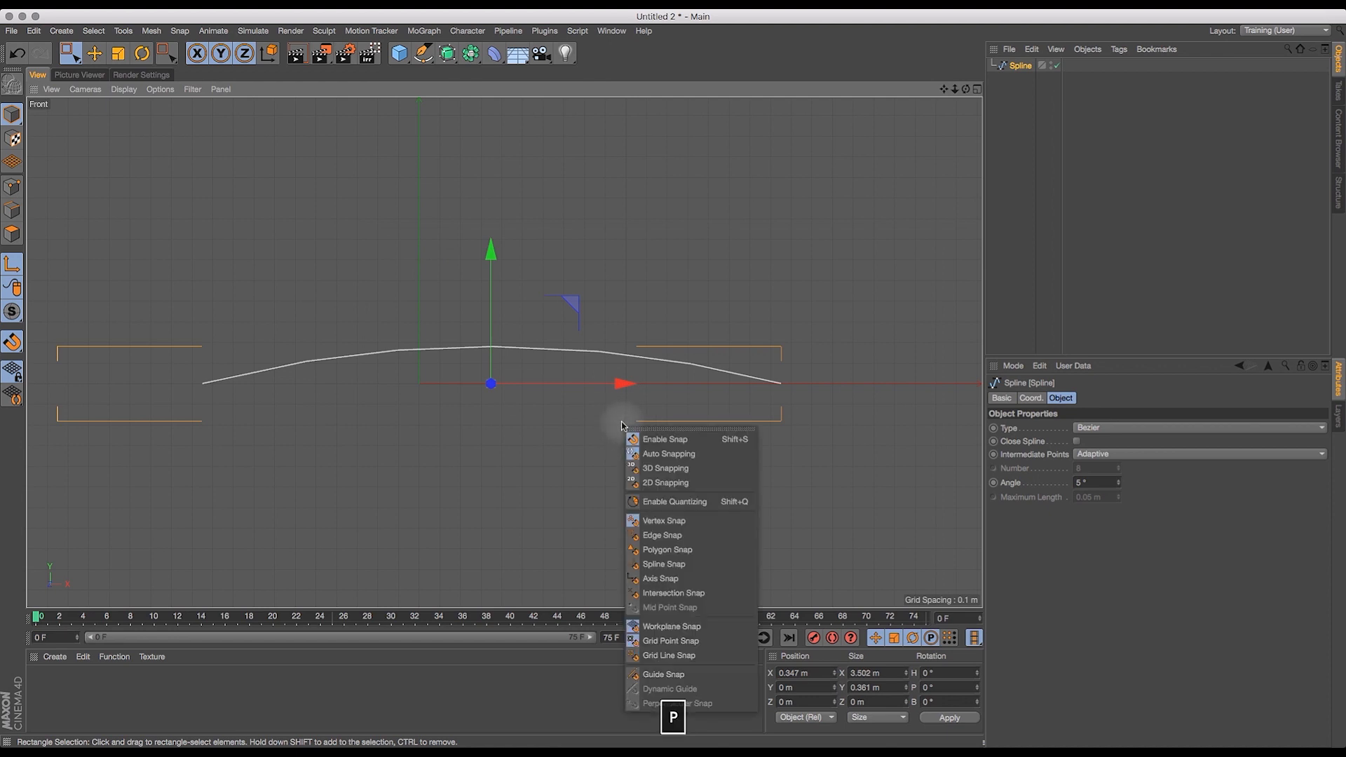
click(658, 439)
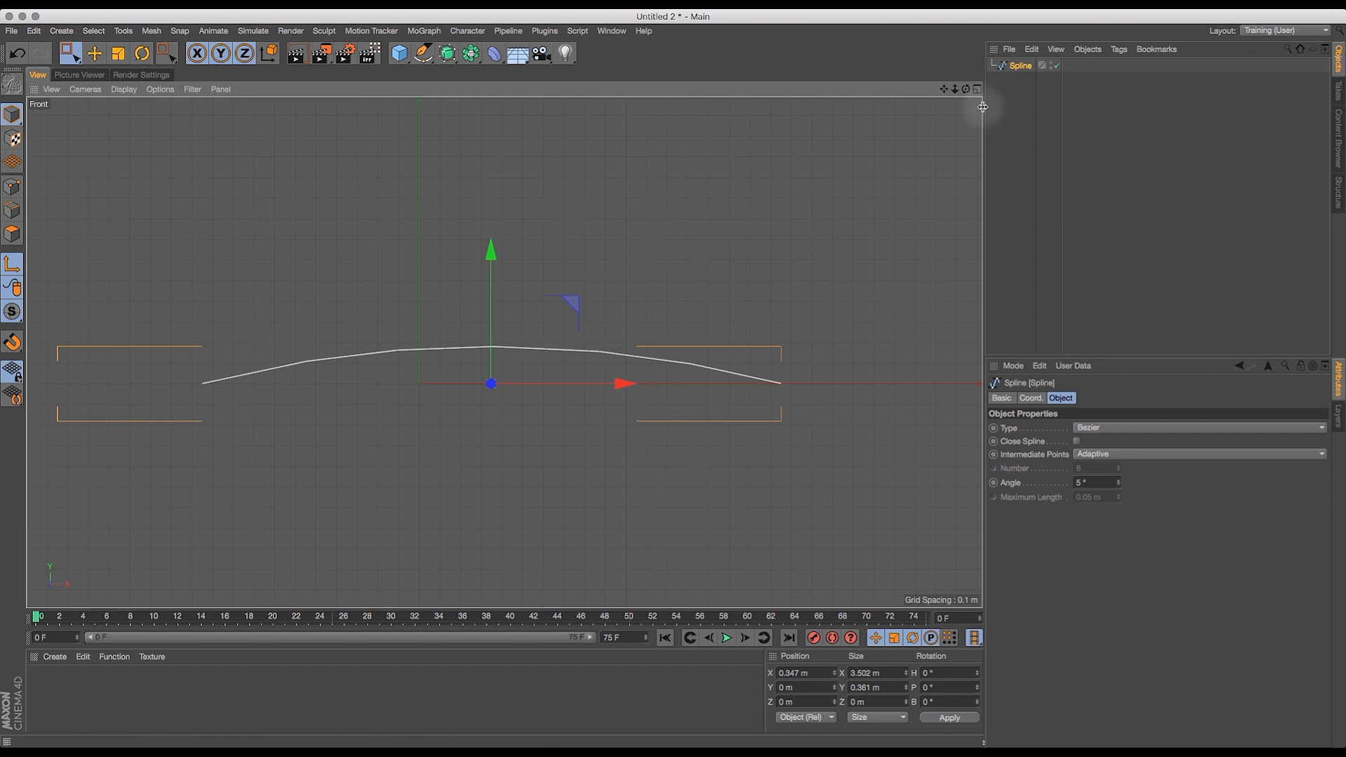
- Set the arc spline's intermediate points angle to 0° to smooth the curve
click(1012, 97)
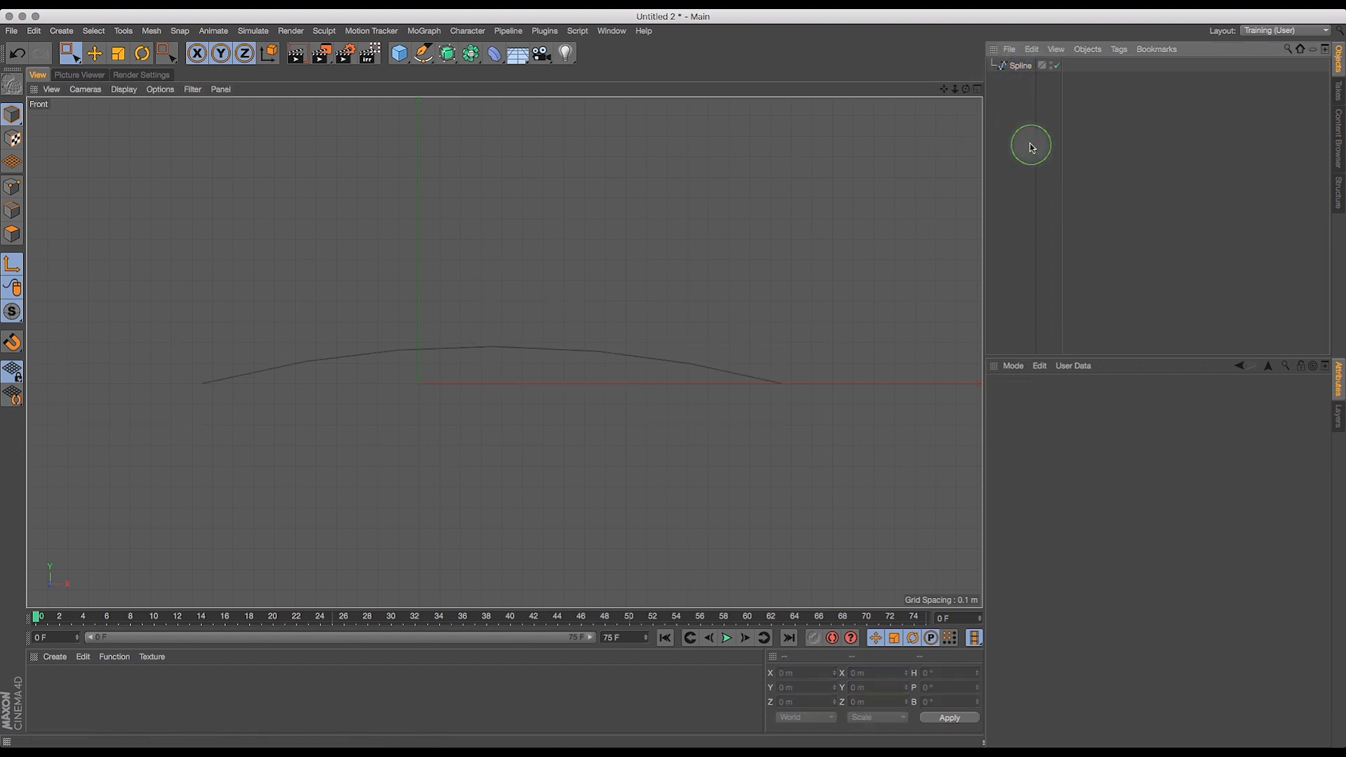
click(1018, 67)
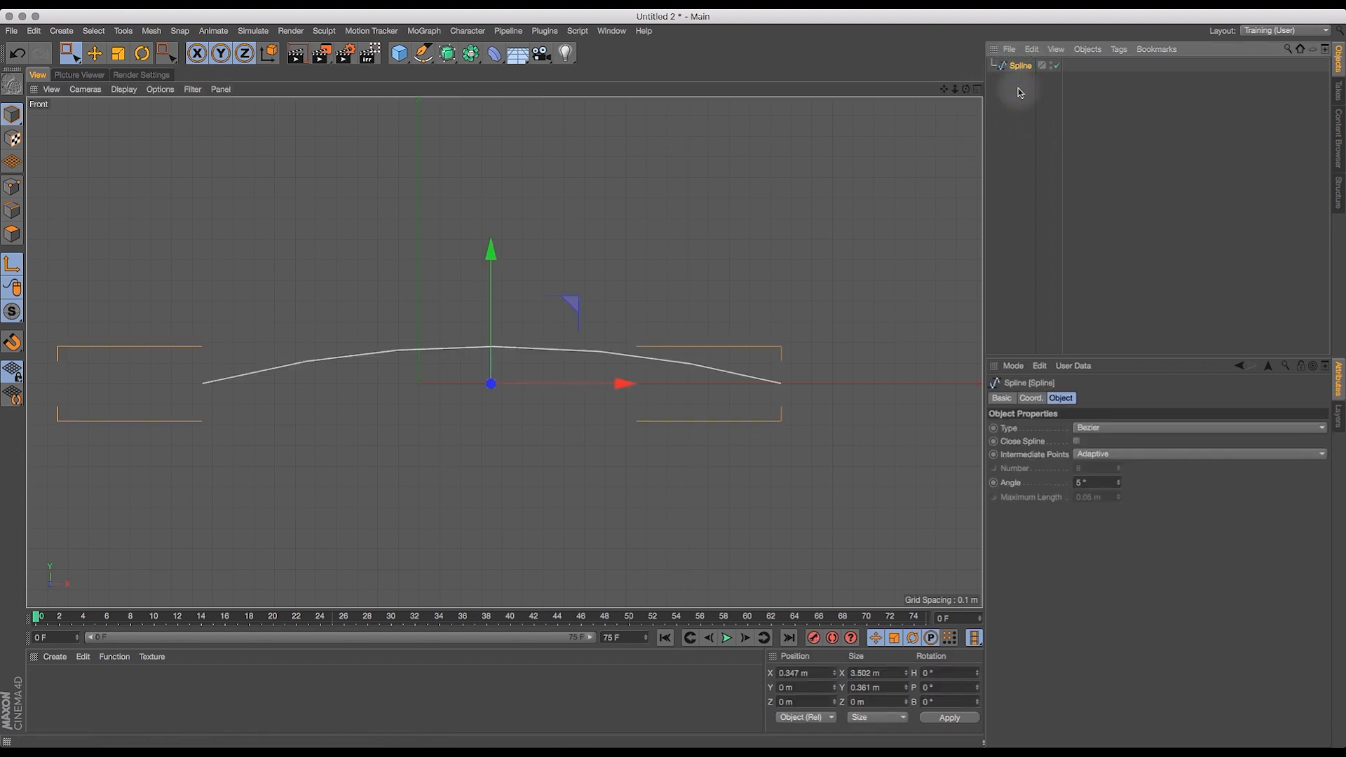
click(1092, 483)
key(Return)
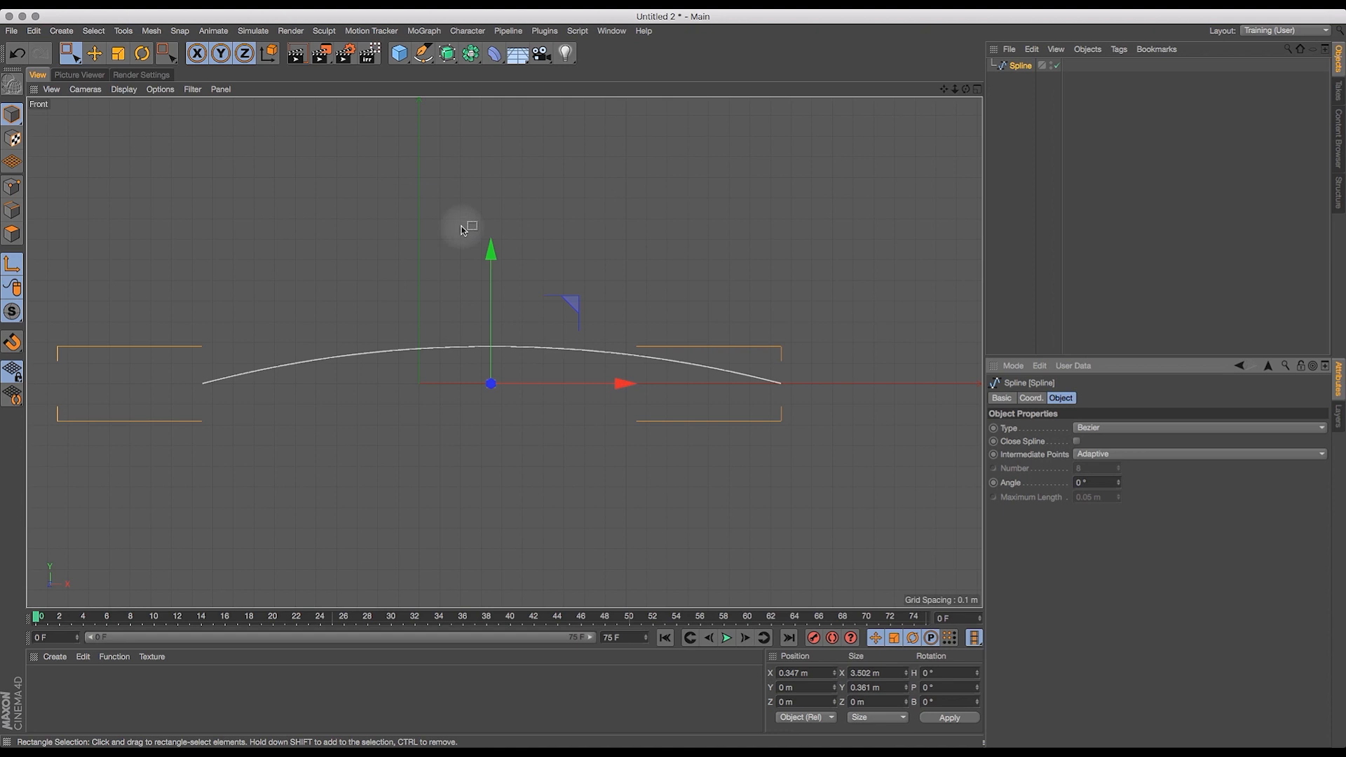
- From point mode, run Axis Center on the arc spline with All Points as the center and Alignment enabled
click(12, 186)
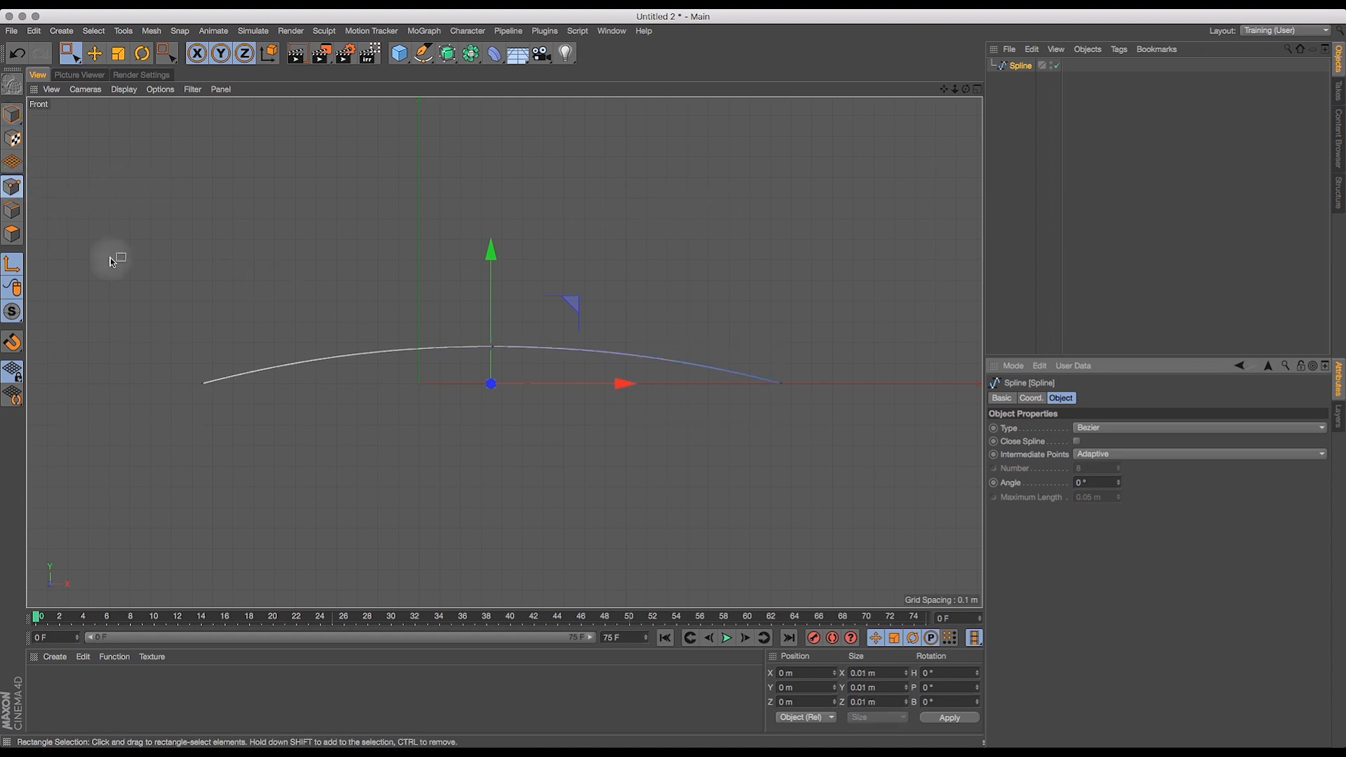
drag(955, 89, 974, 120)
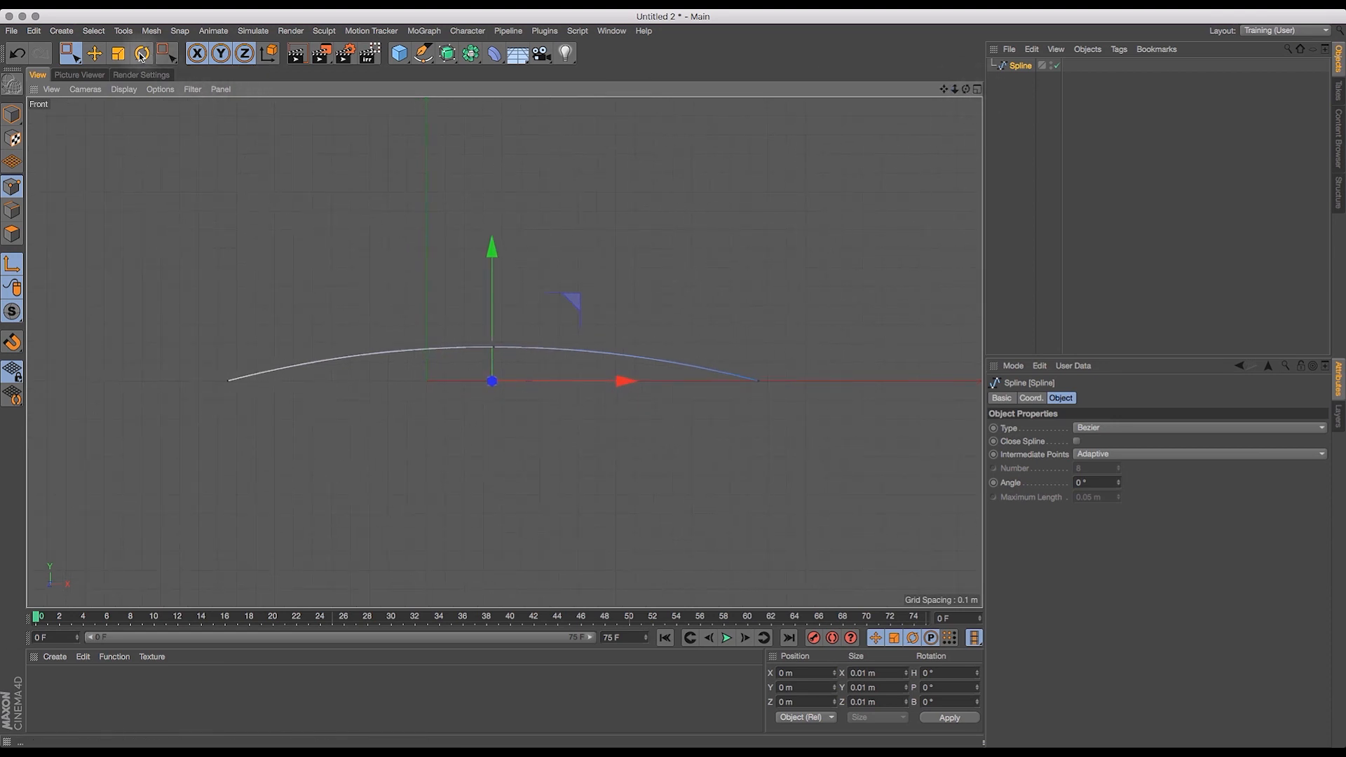
click(151, 31)
mouse_move(168, 162)
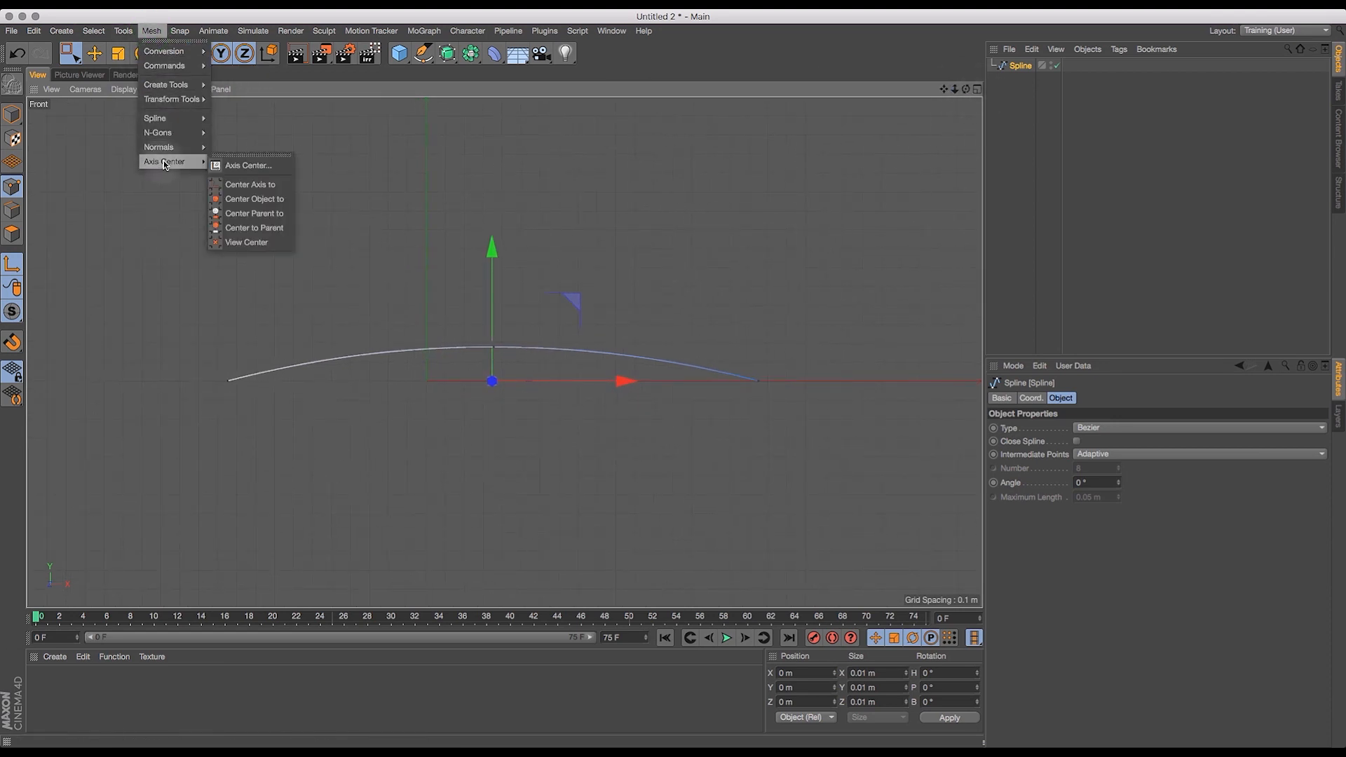
click(237, 166)
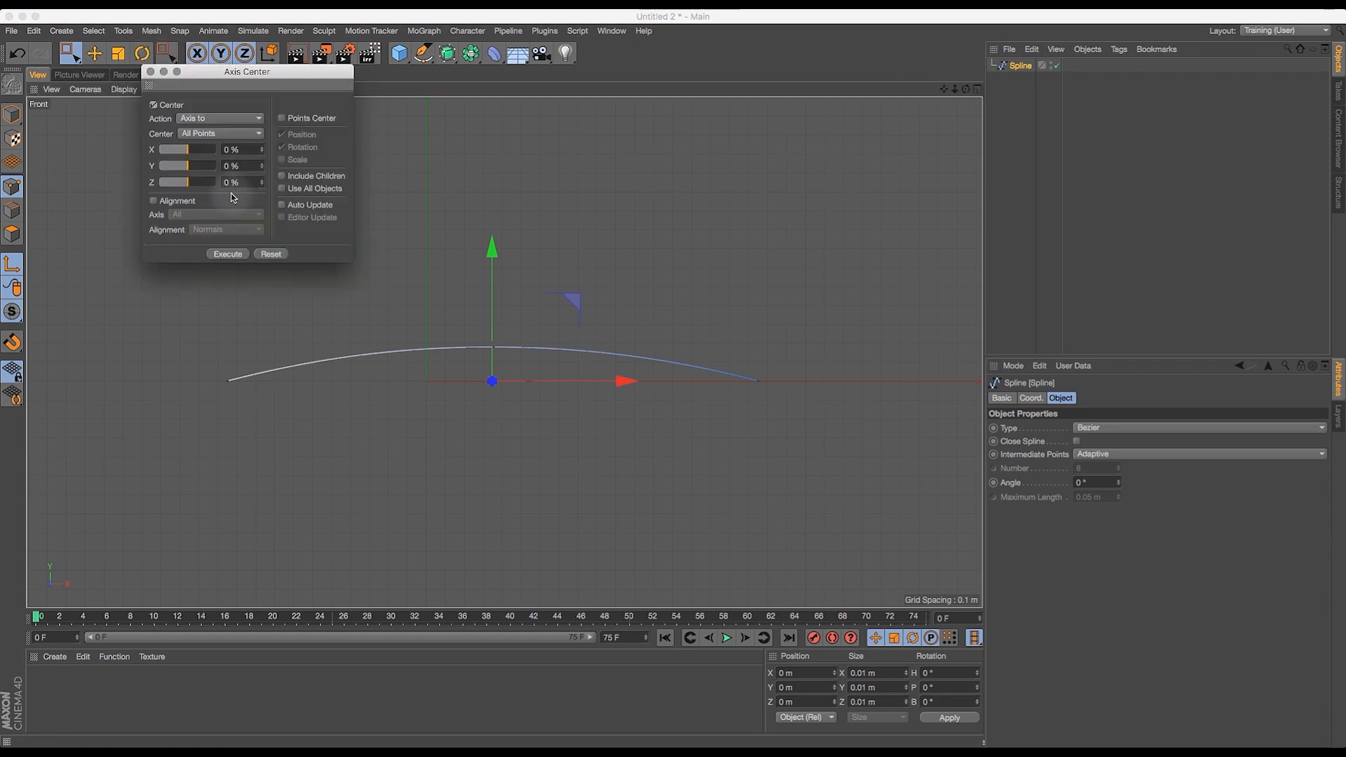
click(230, 134)
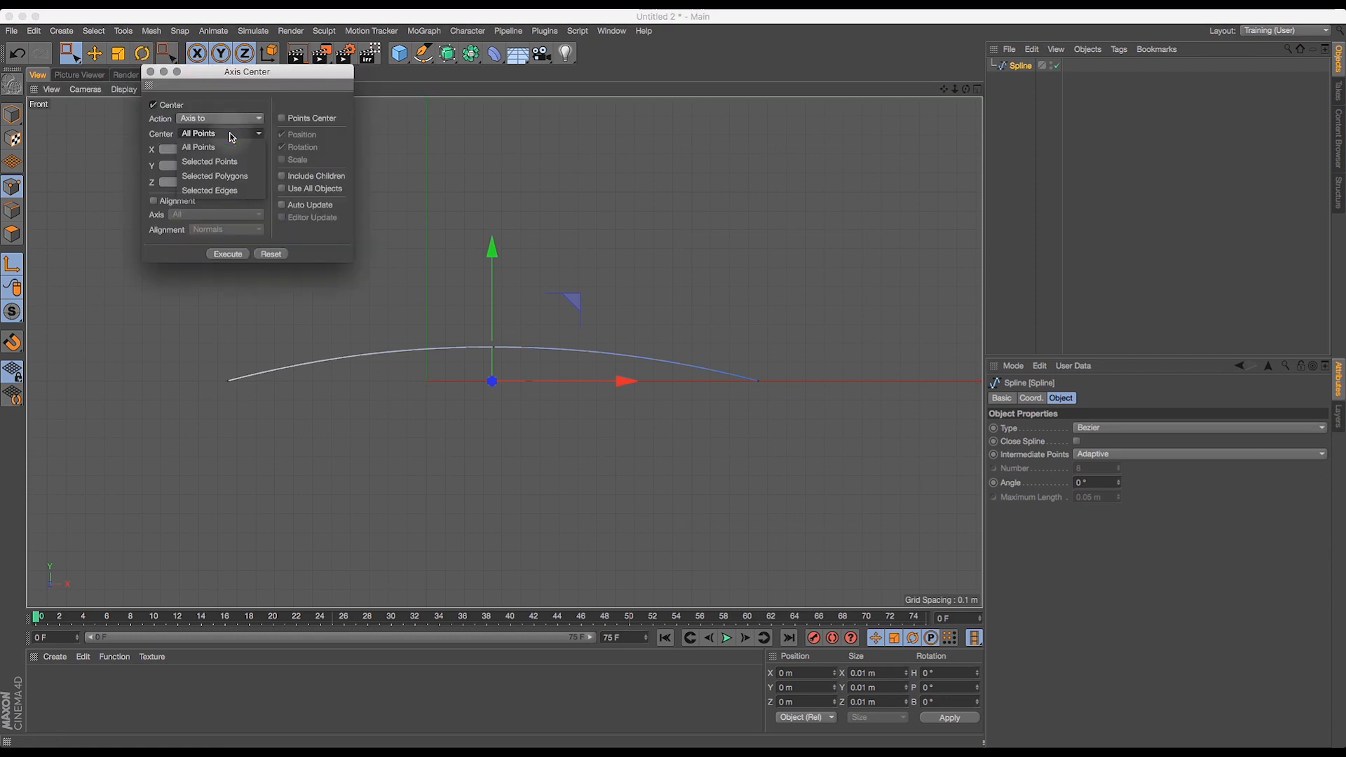
click(234, 62)
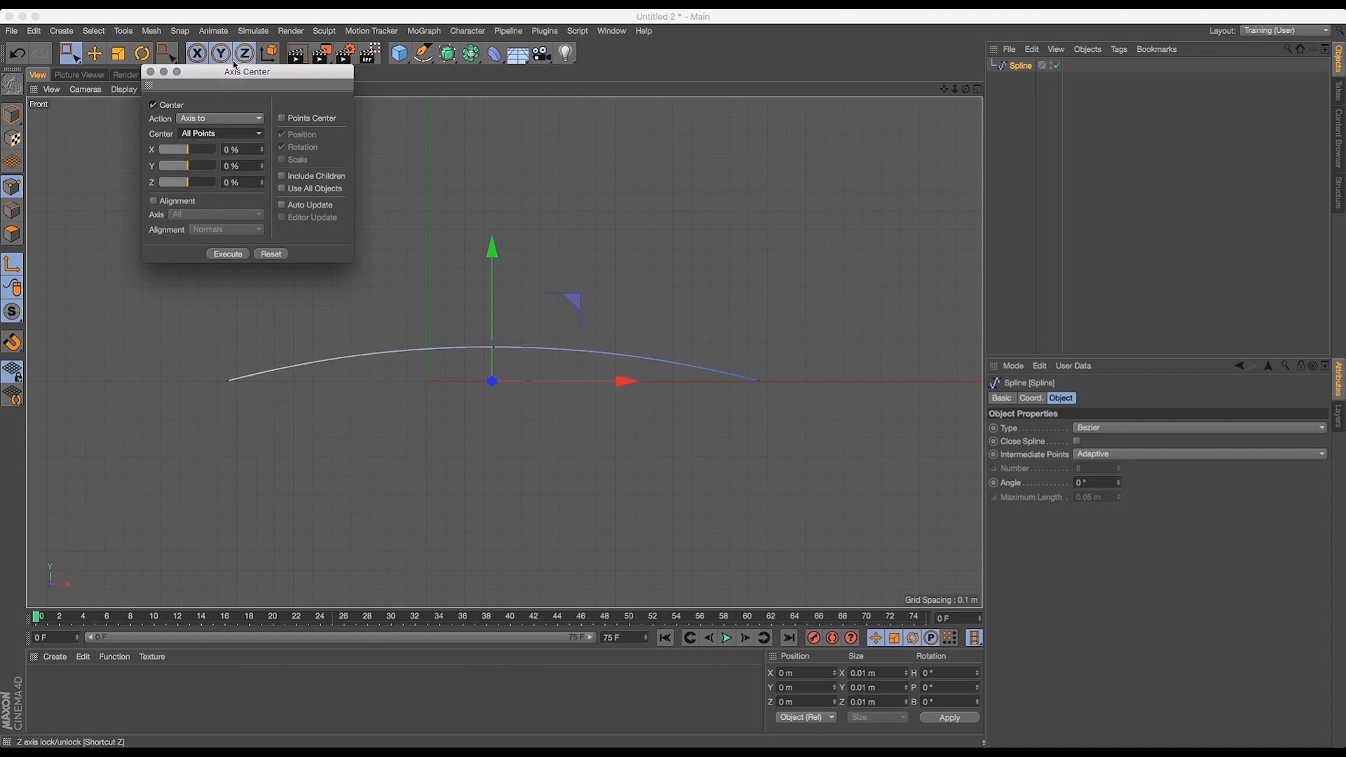
click(169, 203)
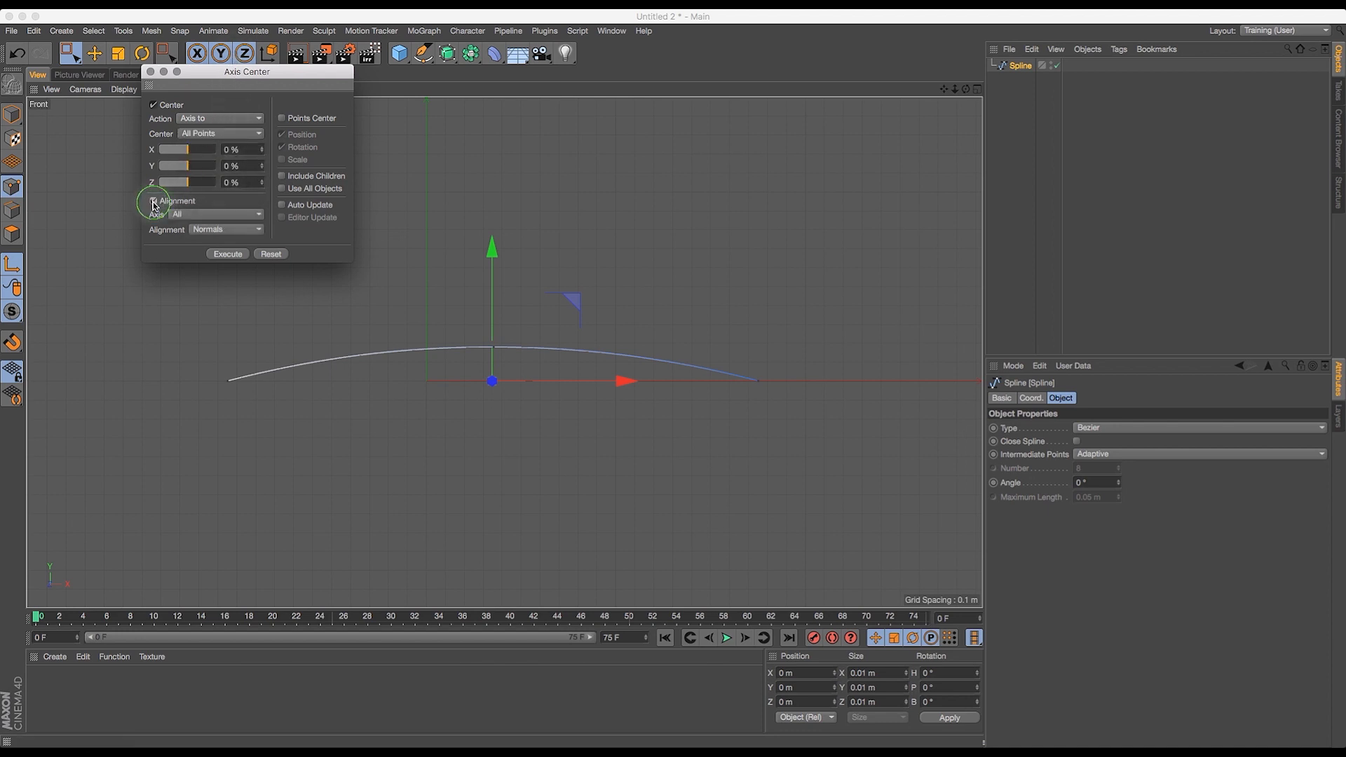
click(228, 254)
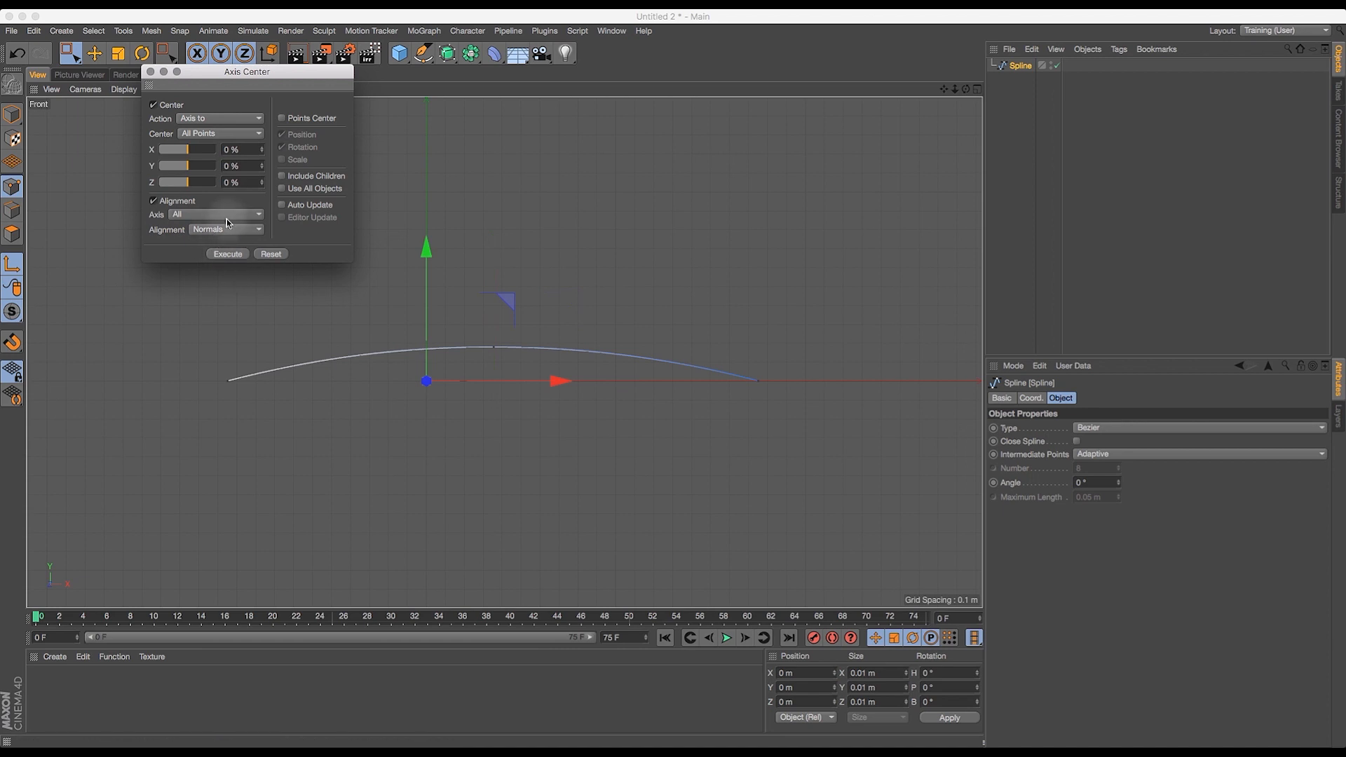
- Recenter the spline's axis with Points Center enabled, turn Alignment off, close Axis Center and return to model mode
click(281, 117)
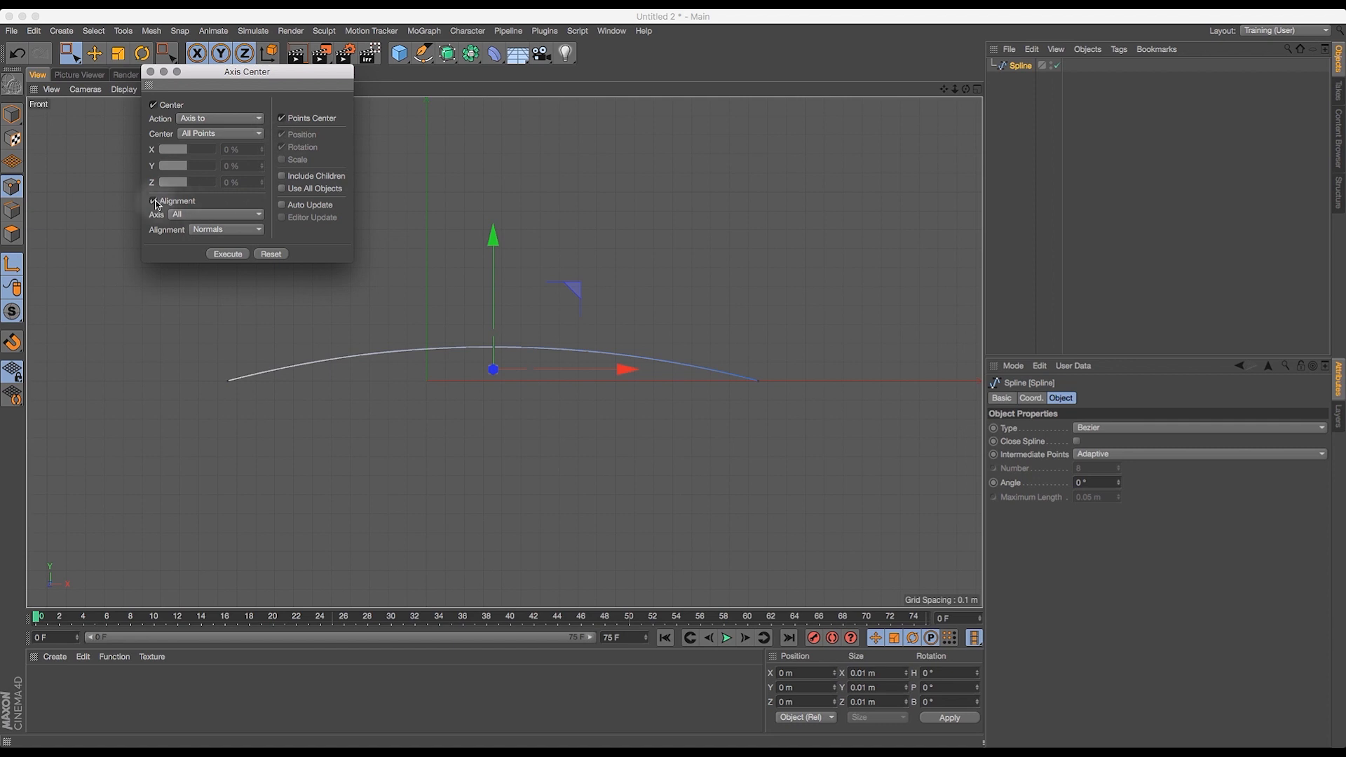
drag(153, 84, 151, 82)
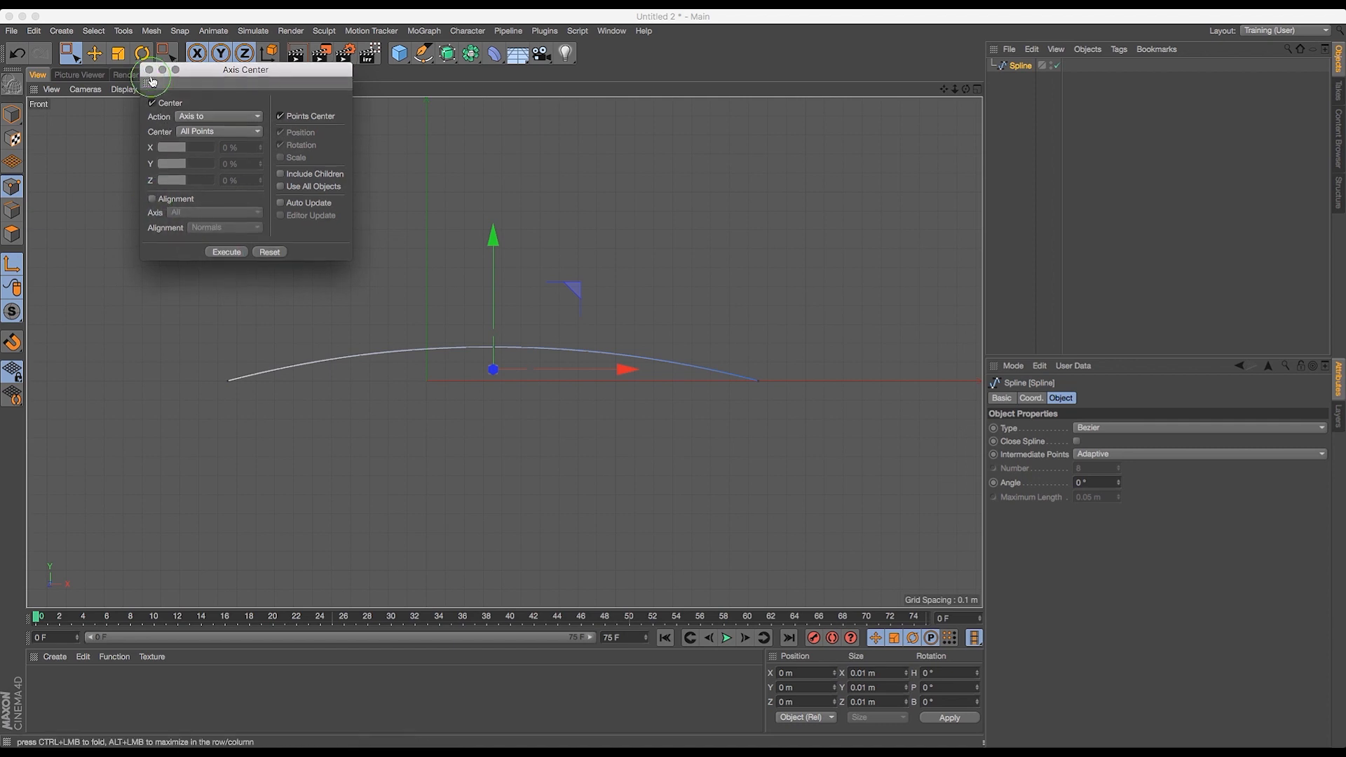
click(150, 70)
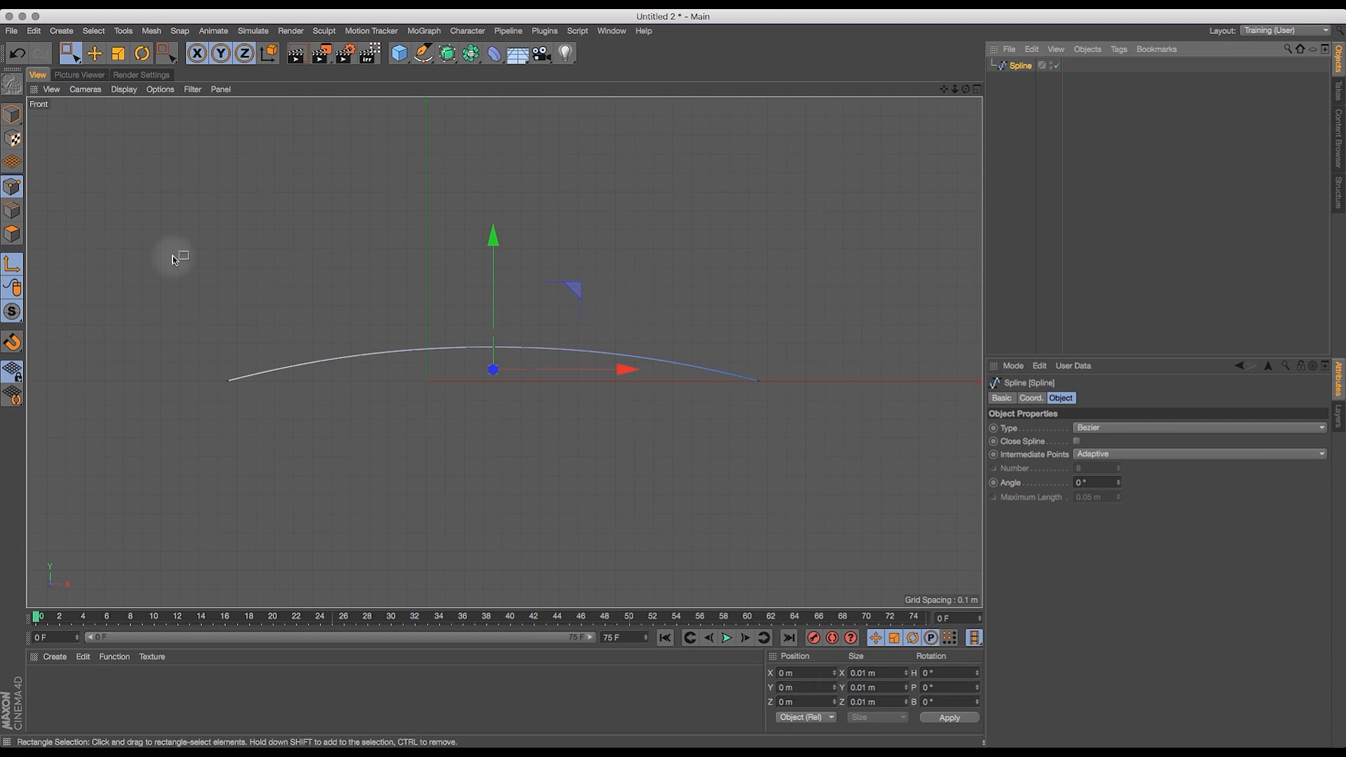
click(12, 115)
drag(12, 115, 48, 135)
- Try resetting the spline's X and Y position to 0 m while axis modification is active, and undo it
drag(813, 673, 736, 672)
text(0)
drag(814, 691, 666, 653)
text(0)
key(Return)
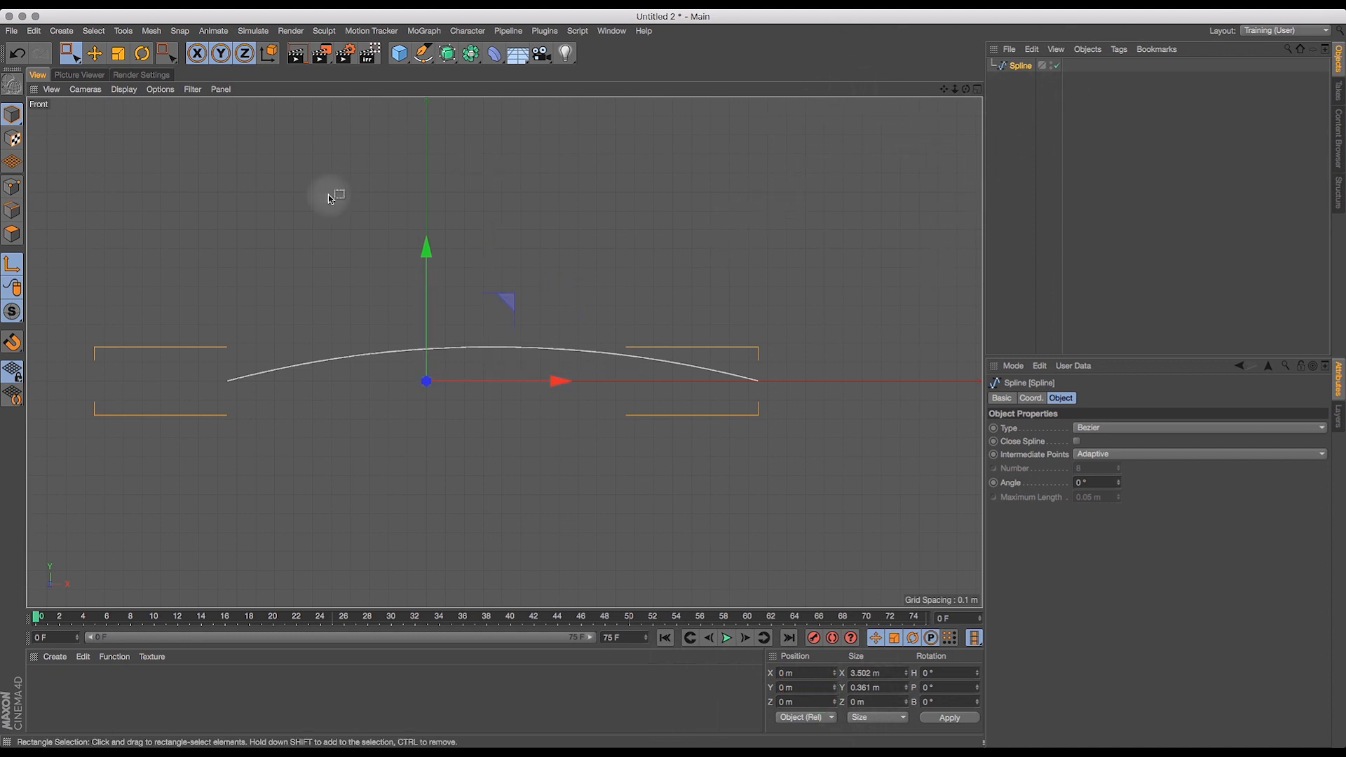
key(super+z)
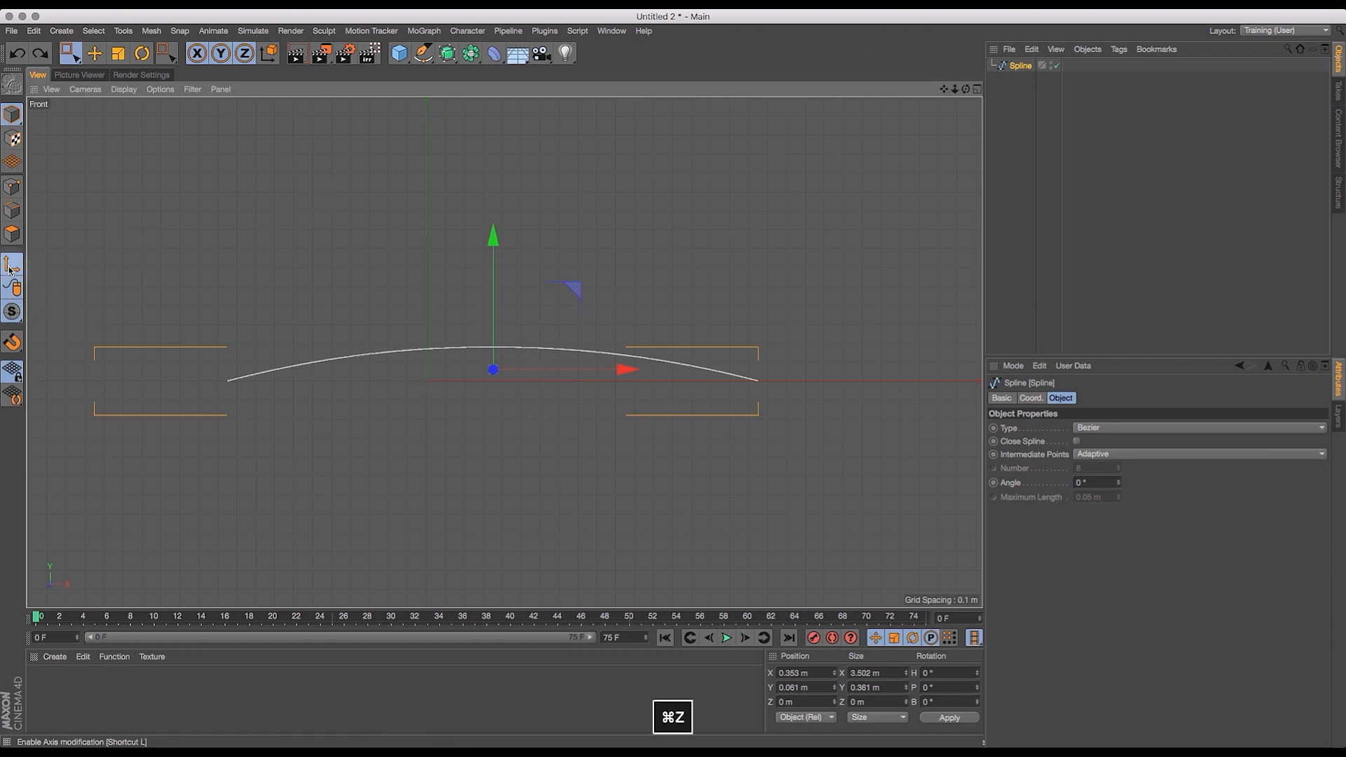
- With axis modification off, set the arc spline's X and Y position to 0 m to center it on the origin
click(806, 673)
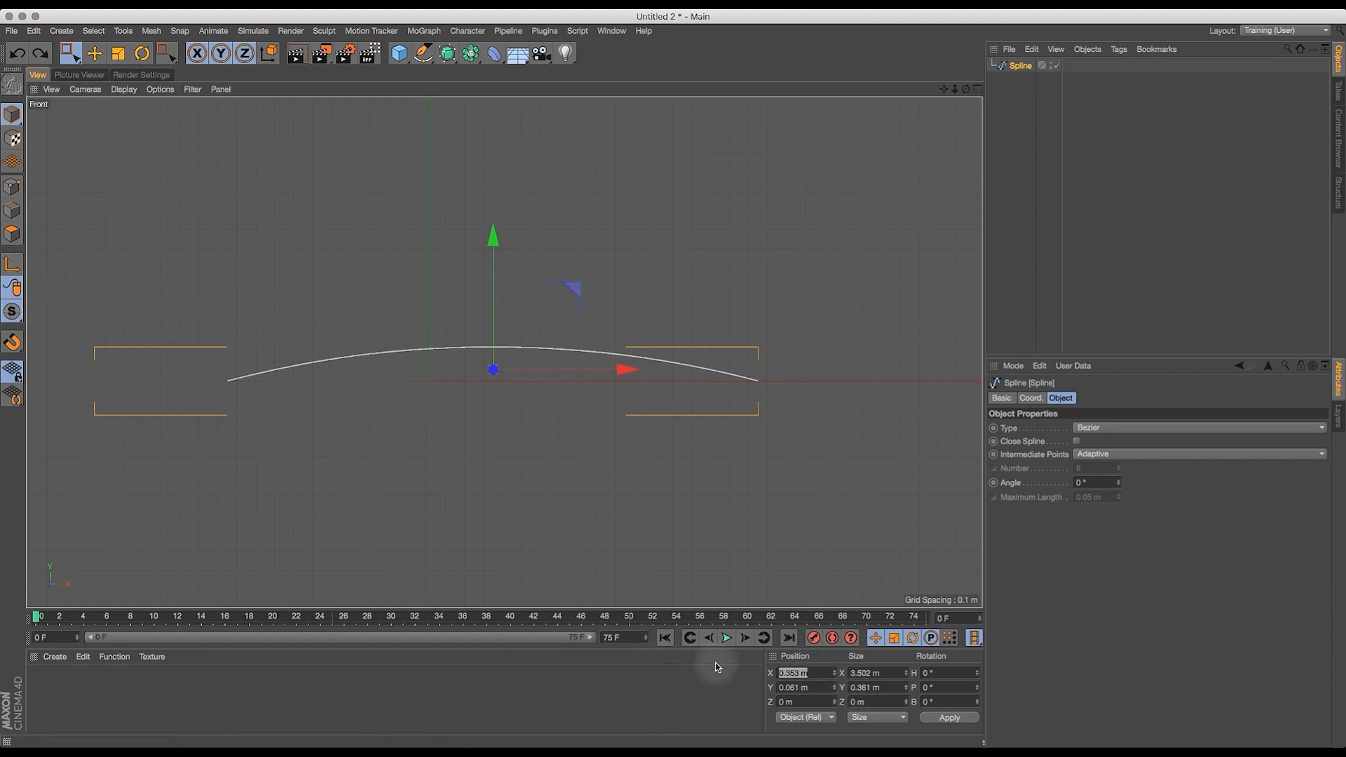
text(0)
key(Return)
drag(821, 689, 729, 689)
text(0)
key(Return)
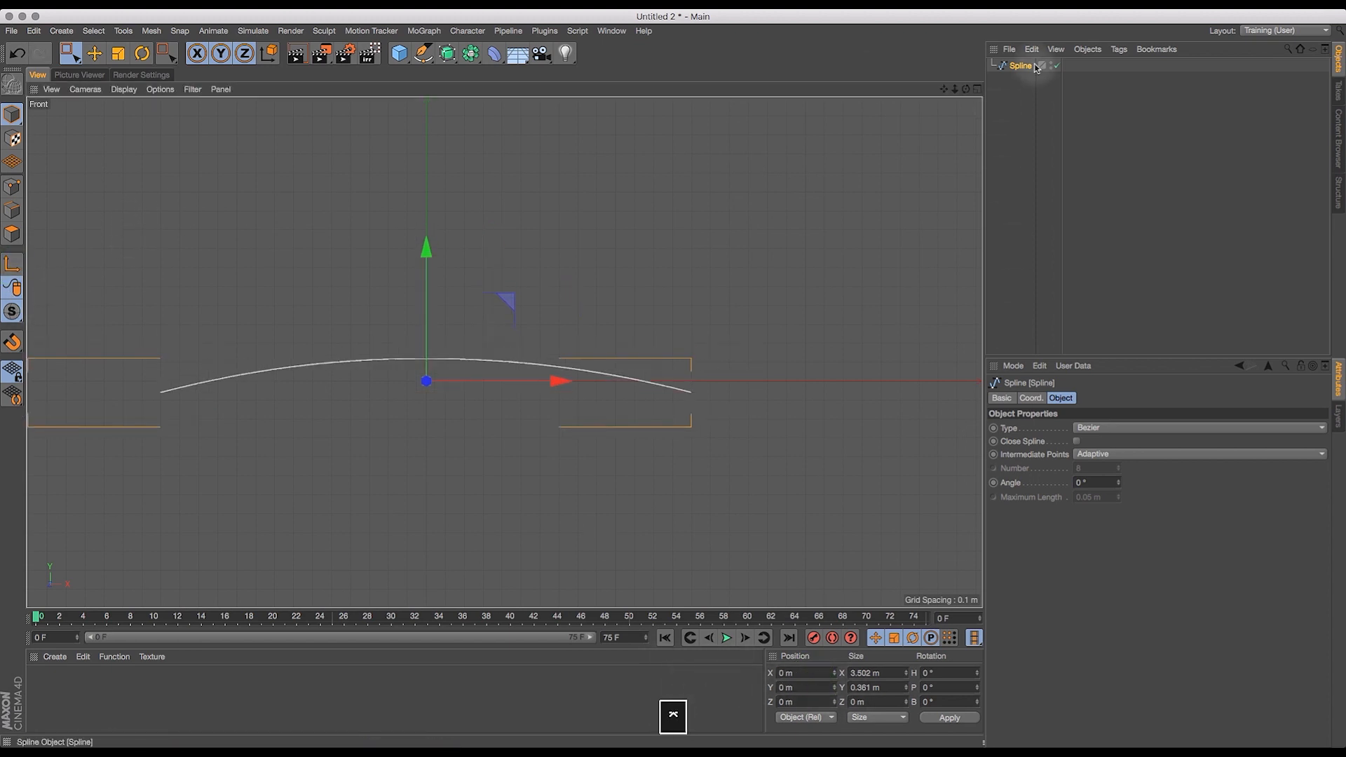
- Switch to the Perspective view and add a Profile spline to the scene
drag(939, 91, 980, 100)
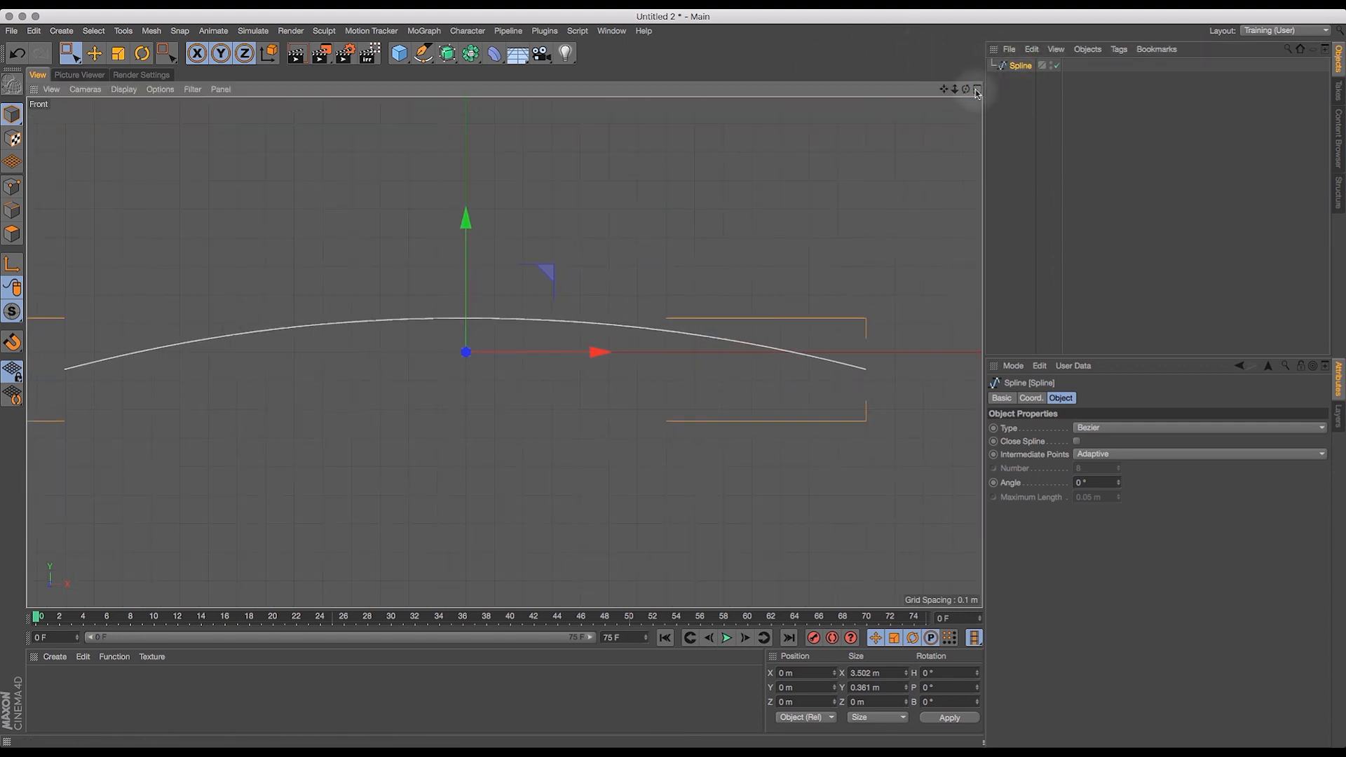
click(977, 89)
click(491, 88)
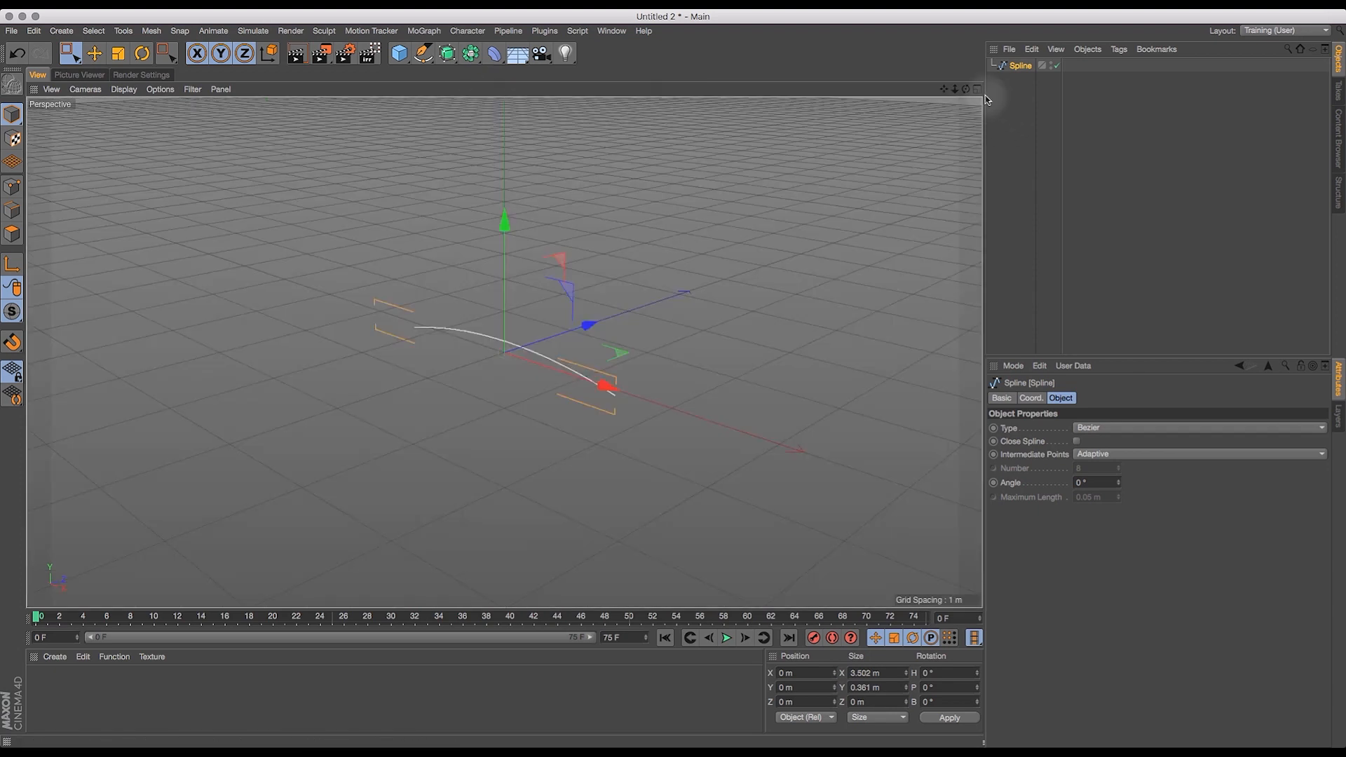
drag(955, 93, 549, 91)
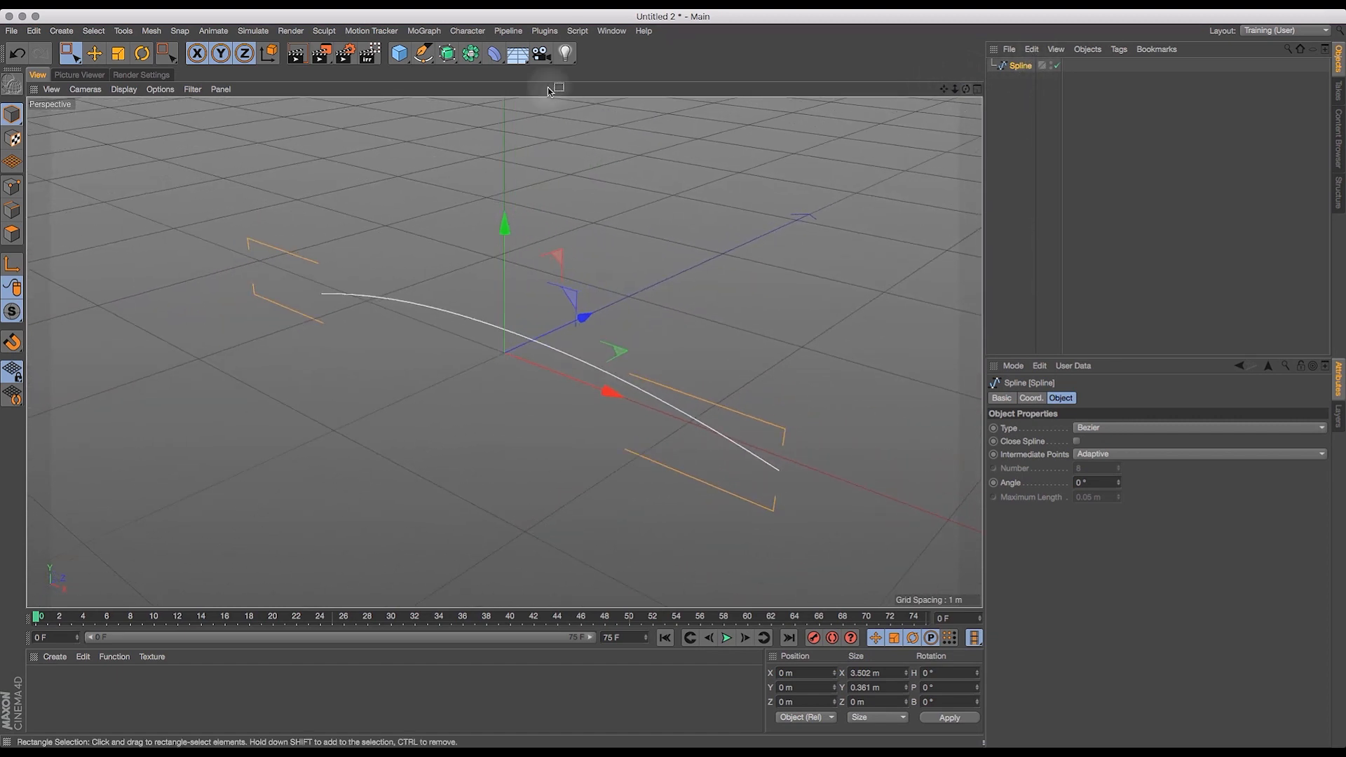
click(401, 61)
click(412, 44)
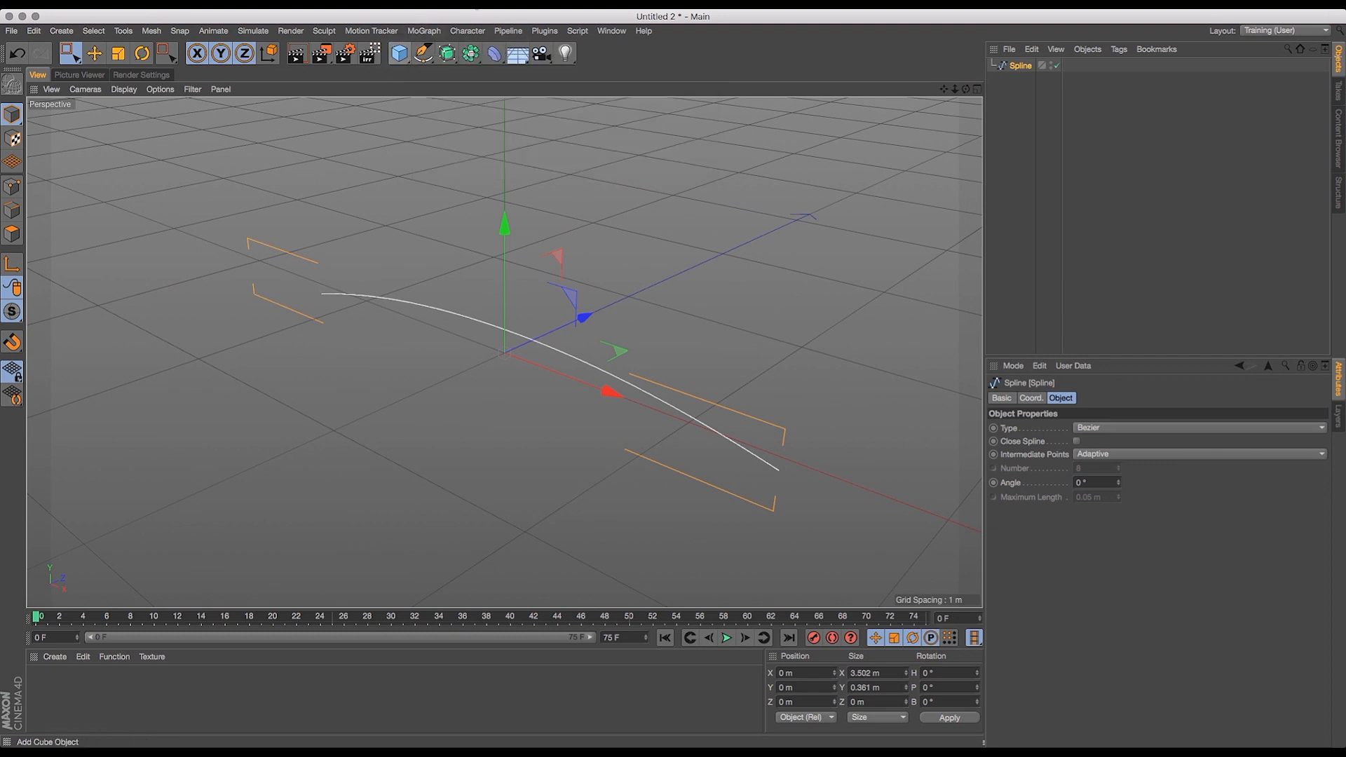
click(419, 61)
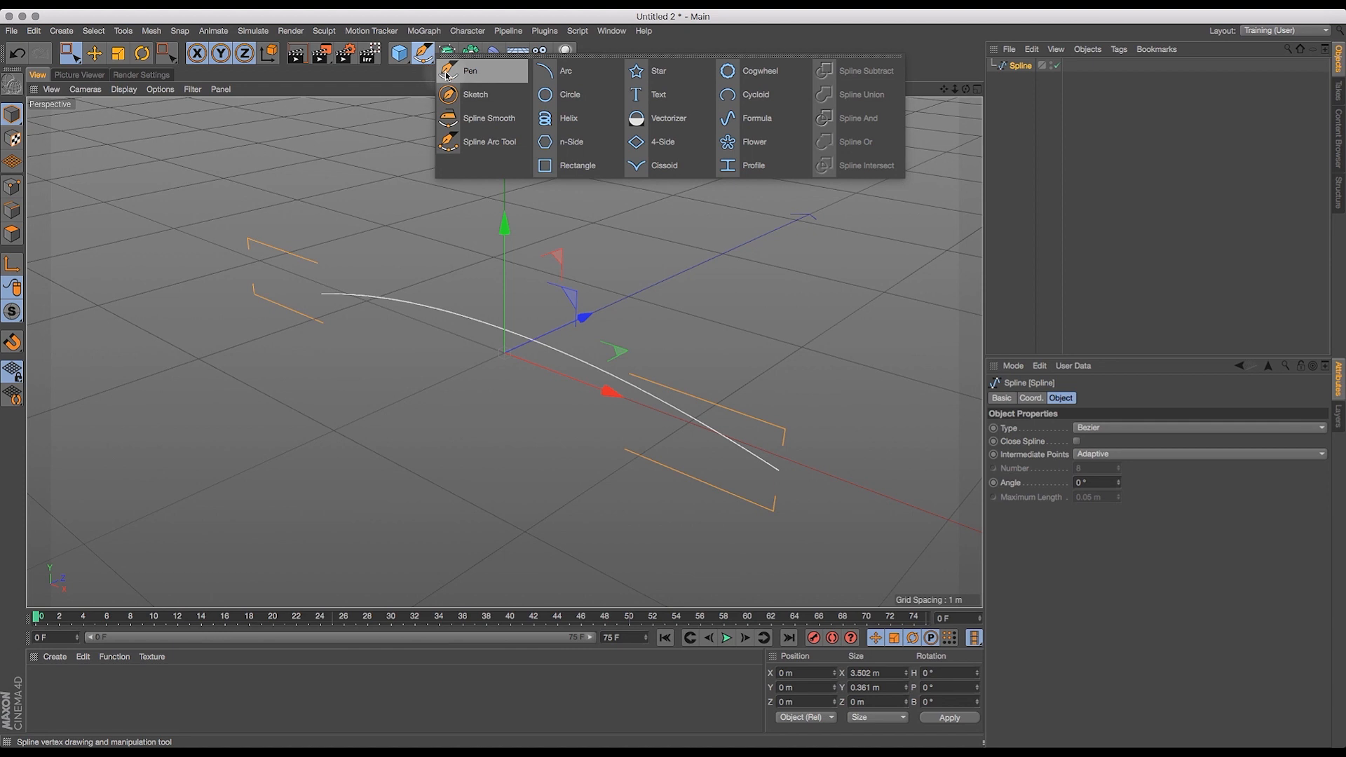
click(754, 167)
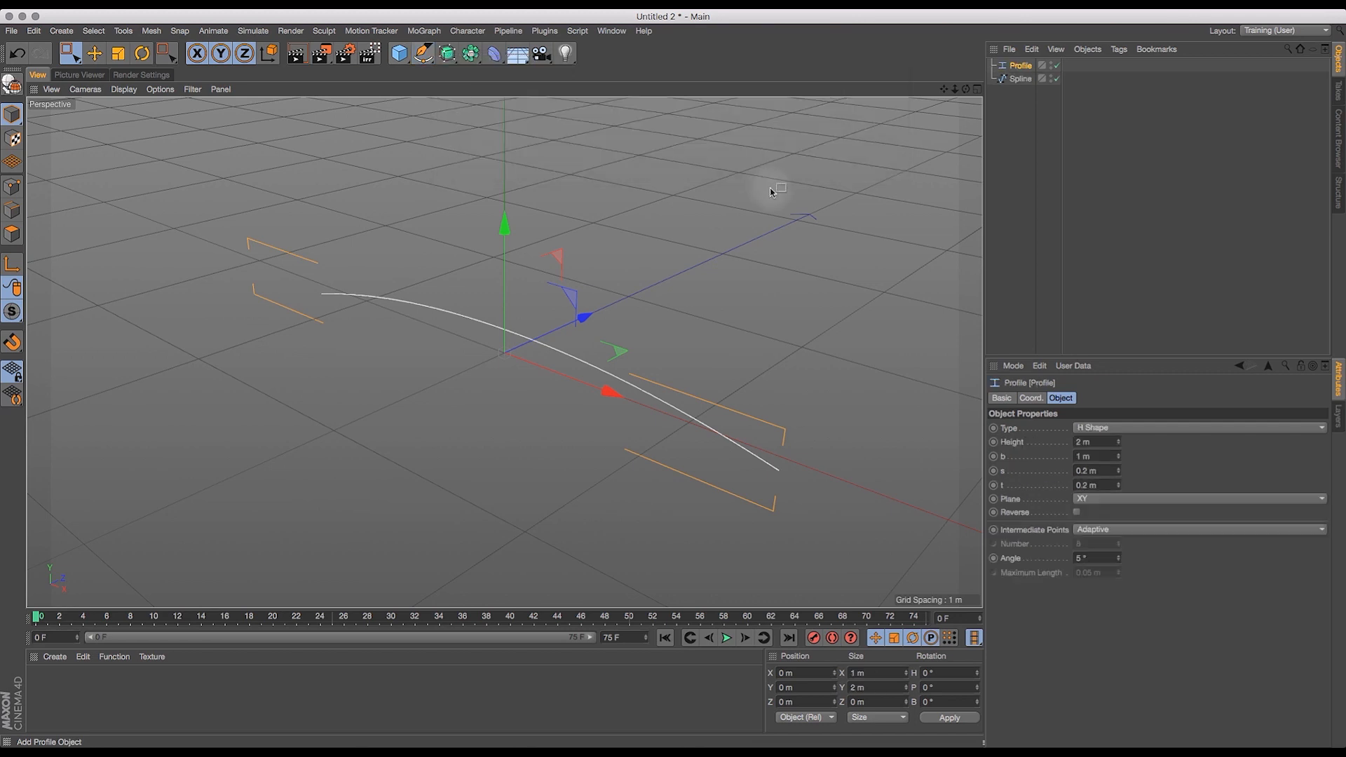
- Scale the H-shaped profile down to about 0.155 m wide and 0.31 m high
drag(953, 92, 1014, 119)
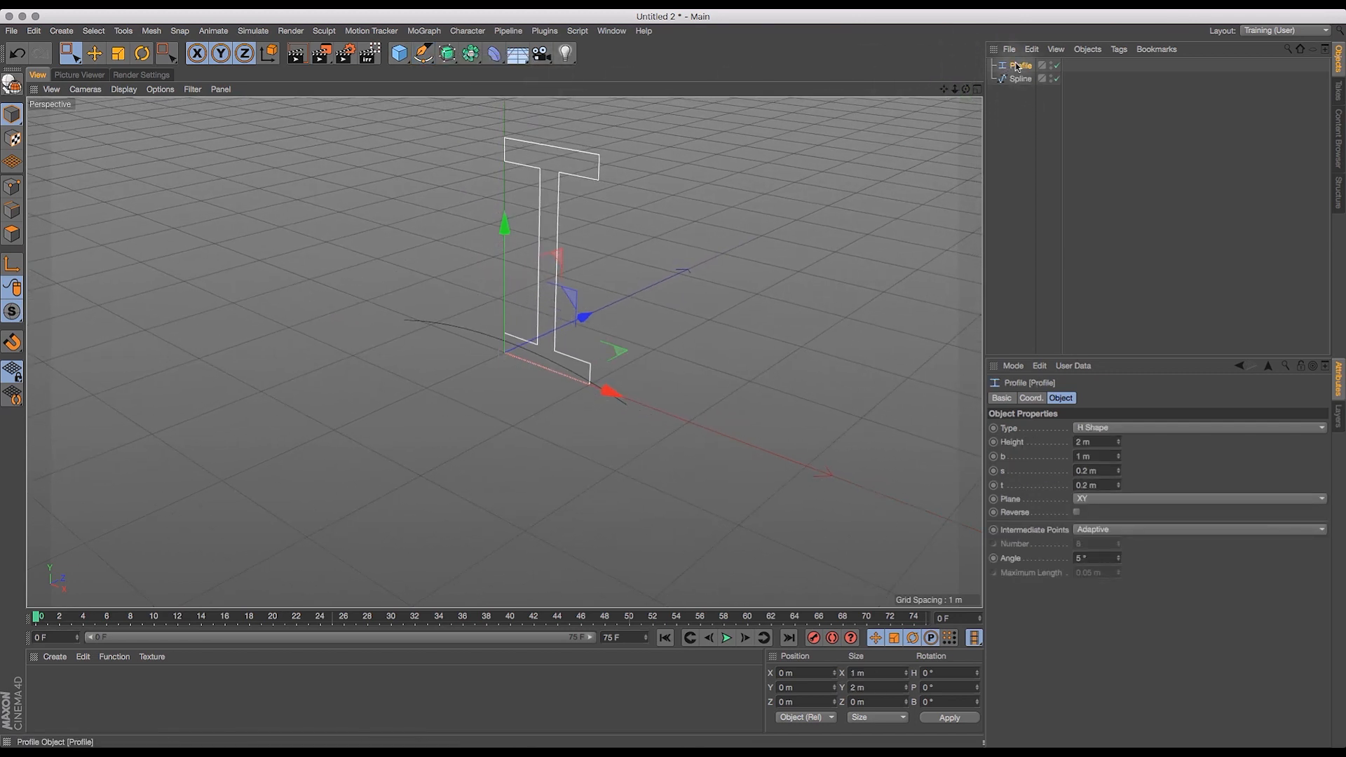
click(124, 54)
drag(300, 170, 89, 348)
drag(58, 393, 41, 439)
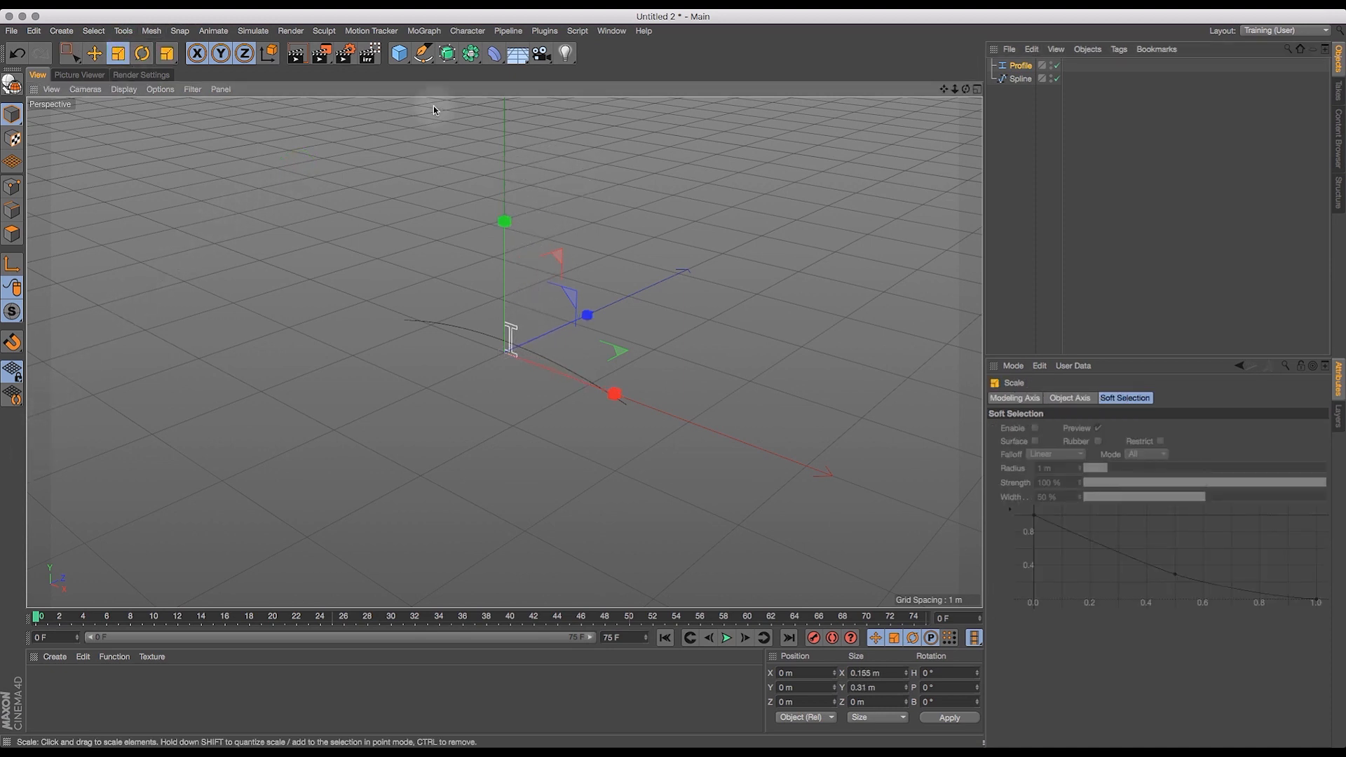
- Add a Sweep object and make the profile and arc spline its children, with the profile first
click(448, 59)
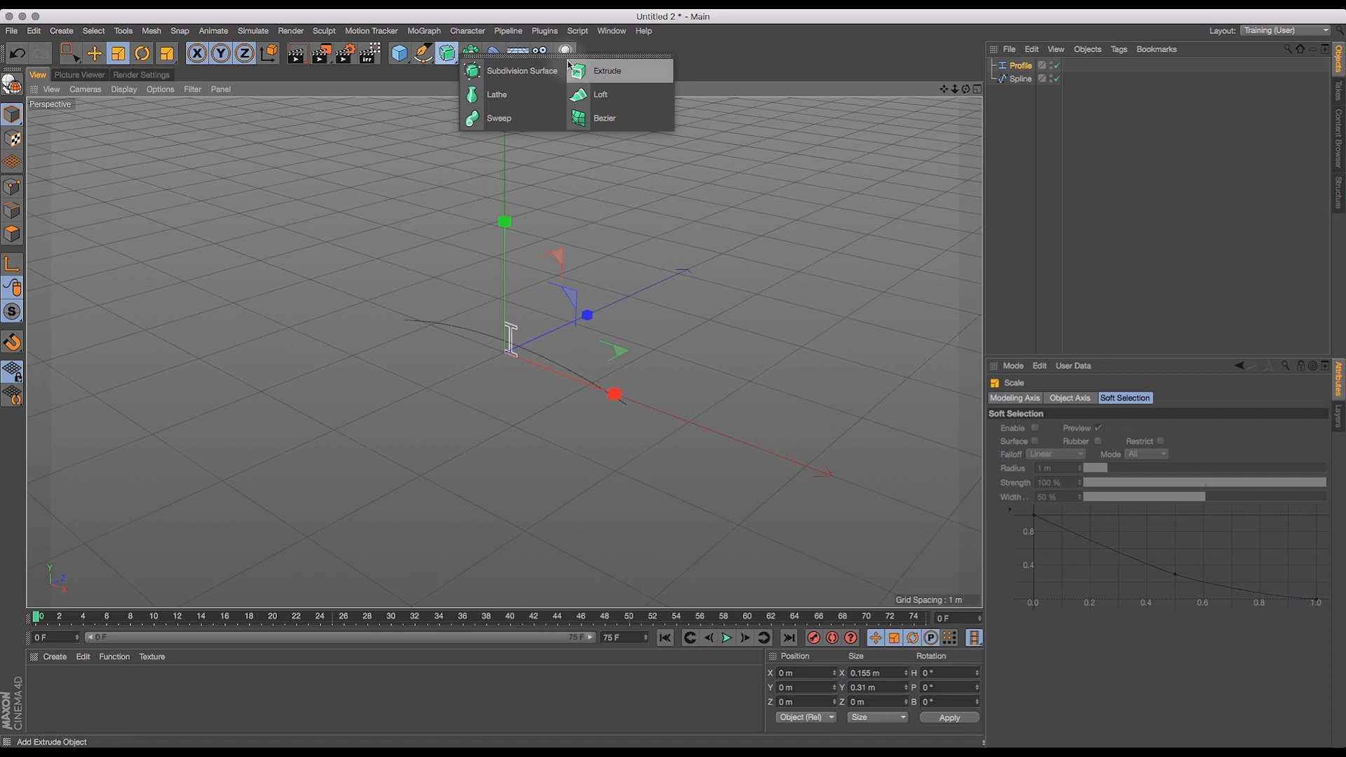
click(499, 118)
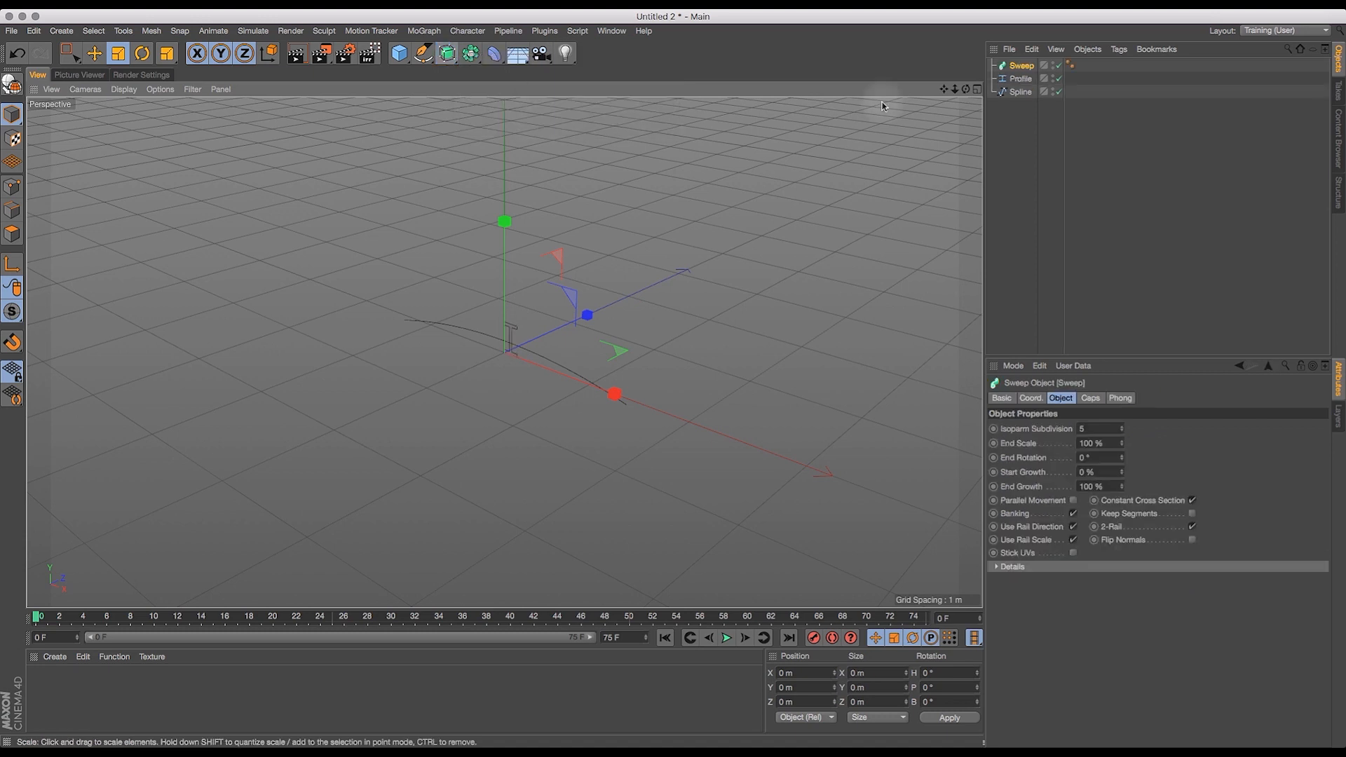
click(1021, 92)
mouse_move(1025, 70)
mouse_down()
mouse_move(928, 75)
mouse_move(935, 67)
mouse_move(1021, 93)
mouse_move(932, 88)
mouse_move(876, 105)
mouse_move(1159, 91)
mouse_move(1118, 109)
mouse_move(963, 102)
mouse_move(1037, 90)
mouse_up()
- Scale the swept profile down to about 0.035 m wide and 0.07 m high, and change its type to U Shape
click(118, 52)
drag(611, 188, 299, 365)
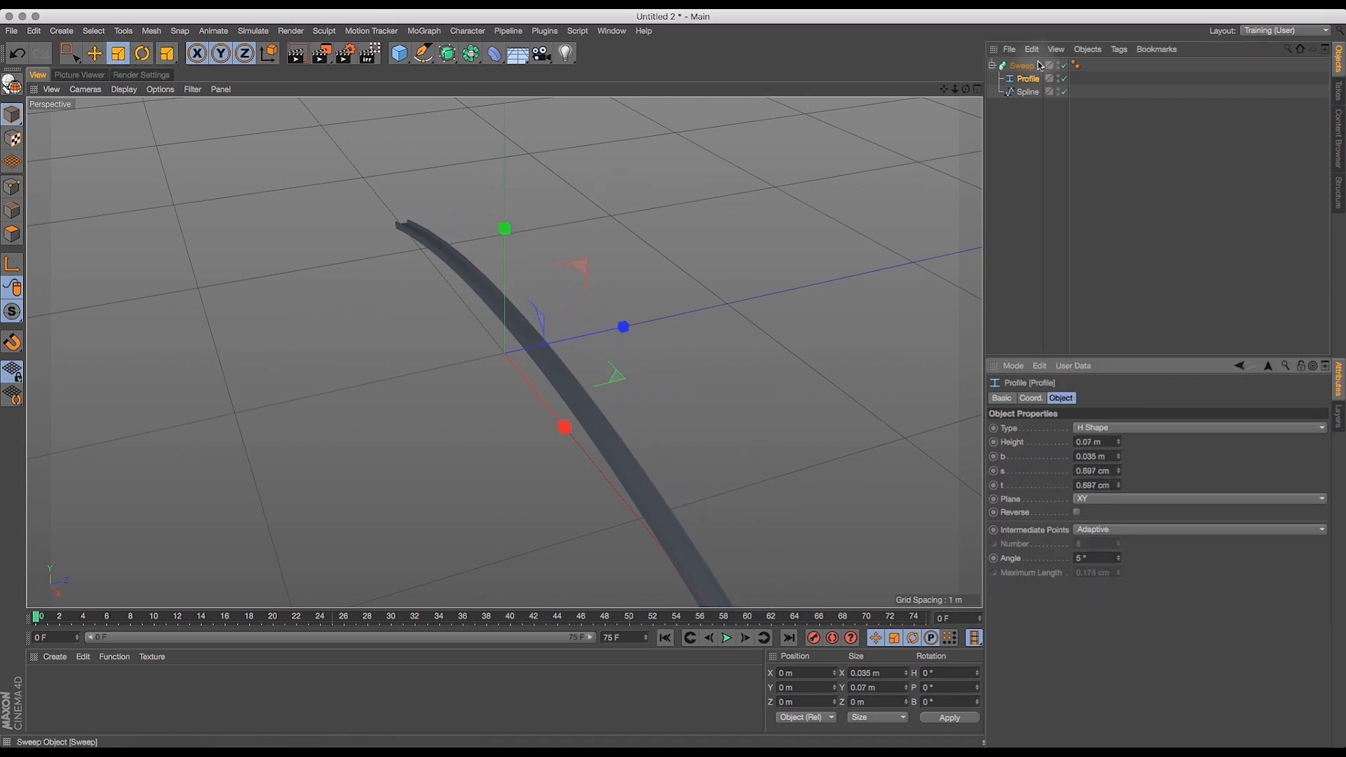
mouse_move(964, 89)
mouse_down()
mouse_move(1033, 51)
mouse_move(1124, 39)
mouse_move(1038, 68)
mouse_move(978, 53)
mouse_move(977, 87)
mouse_move(964, 88)
mouse_move(1003, 91)
mouse_move(976, 106)
mouse_up()
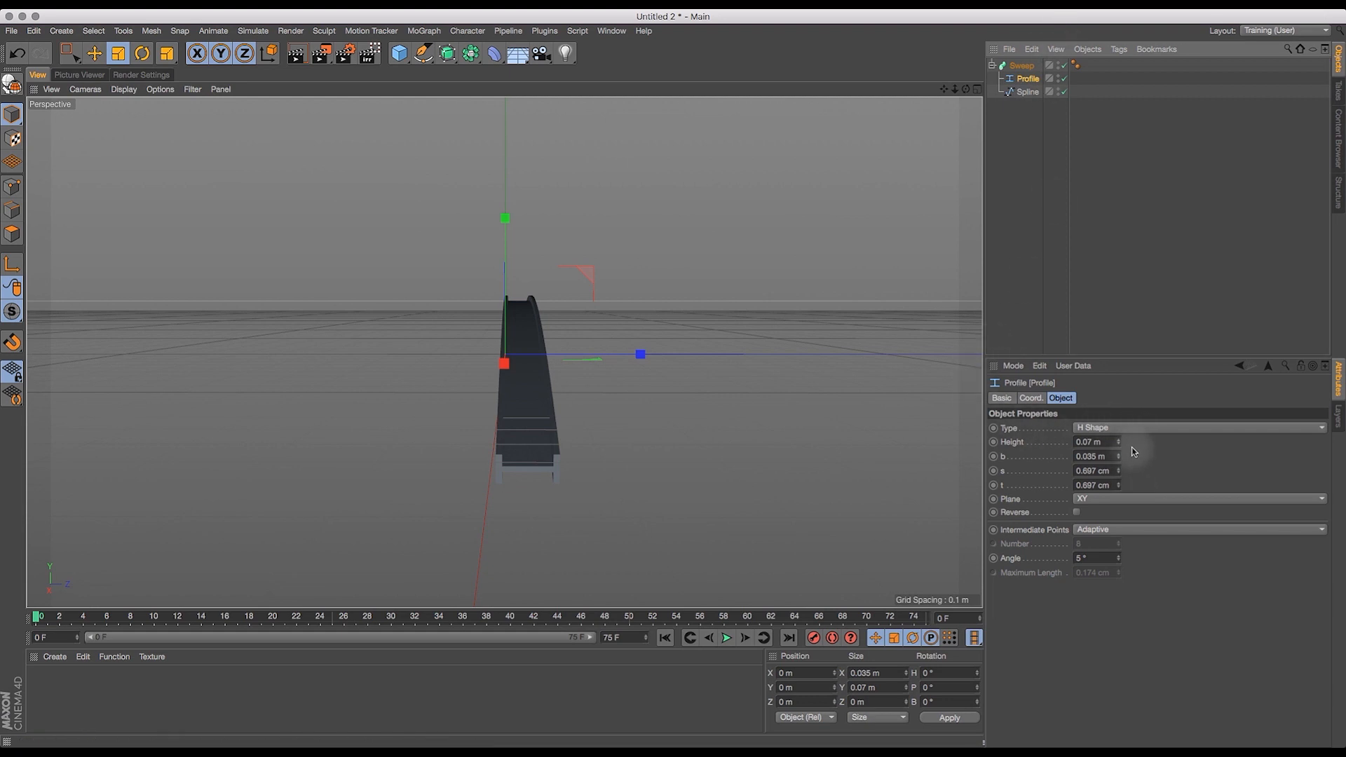
click(1115, 429)
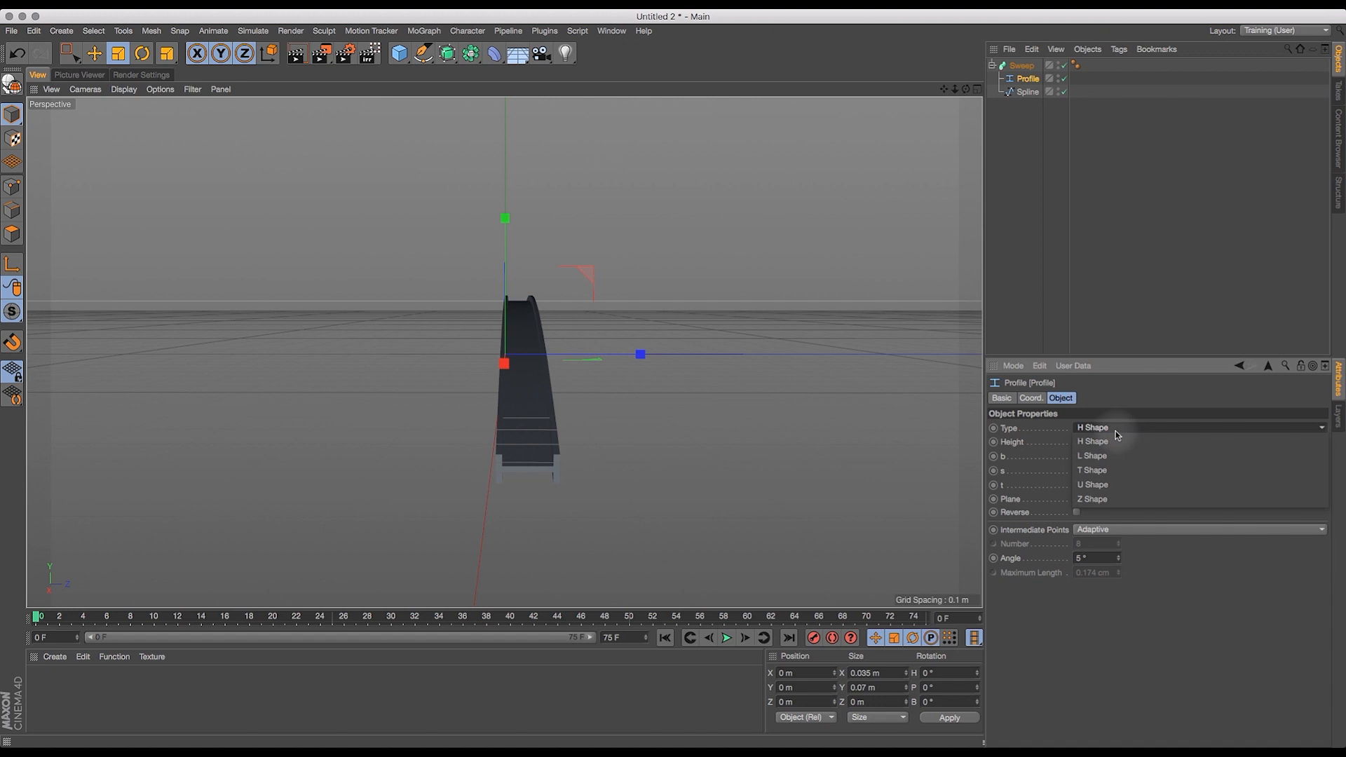
click(1106, 484)
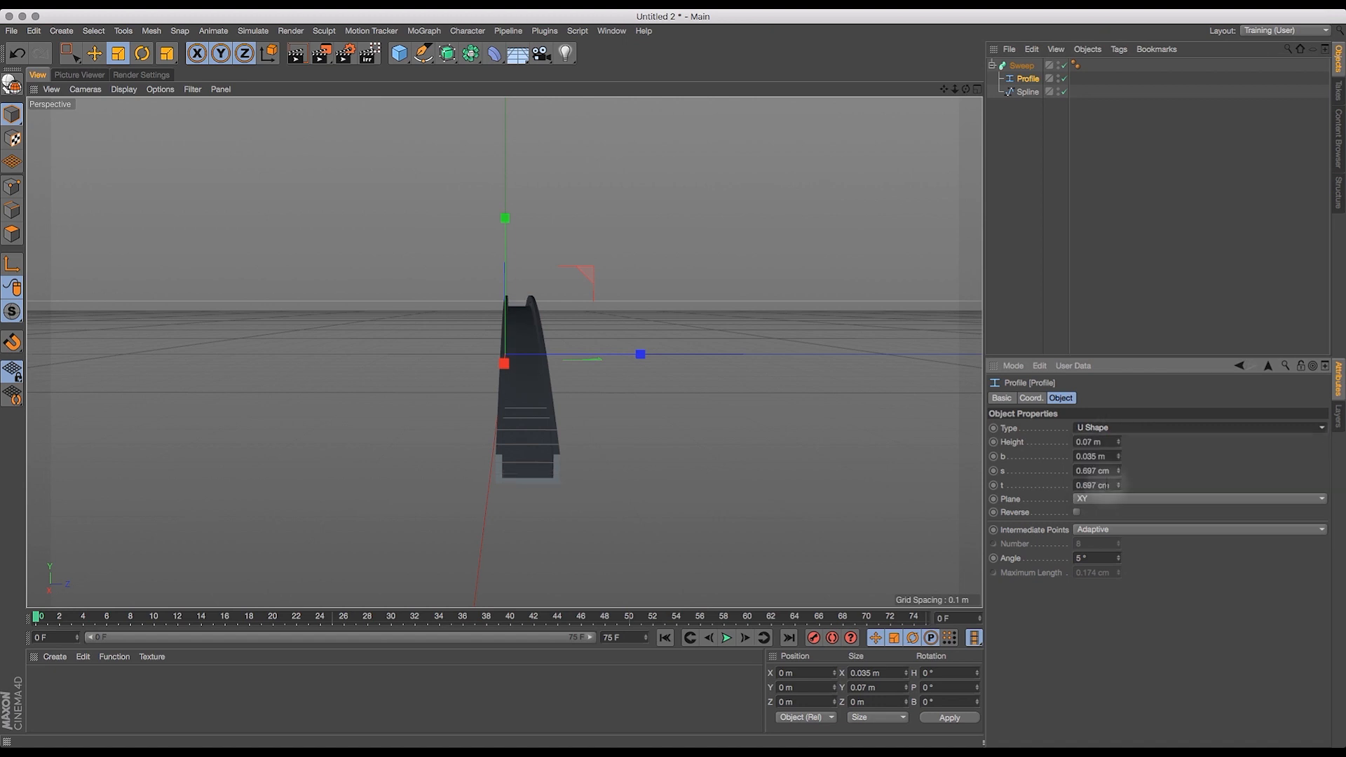
drag(966, 89, 998, 101)
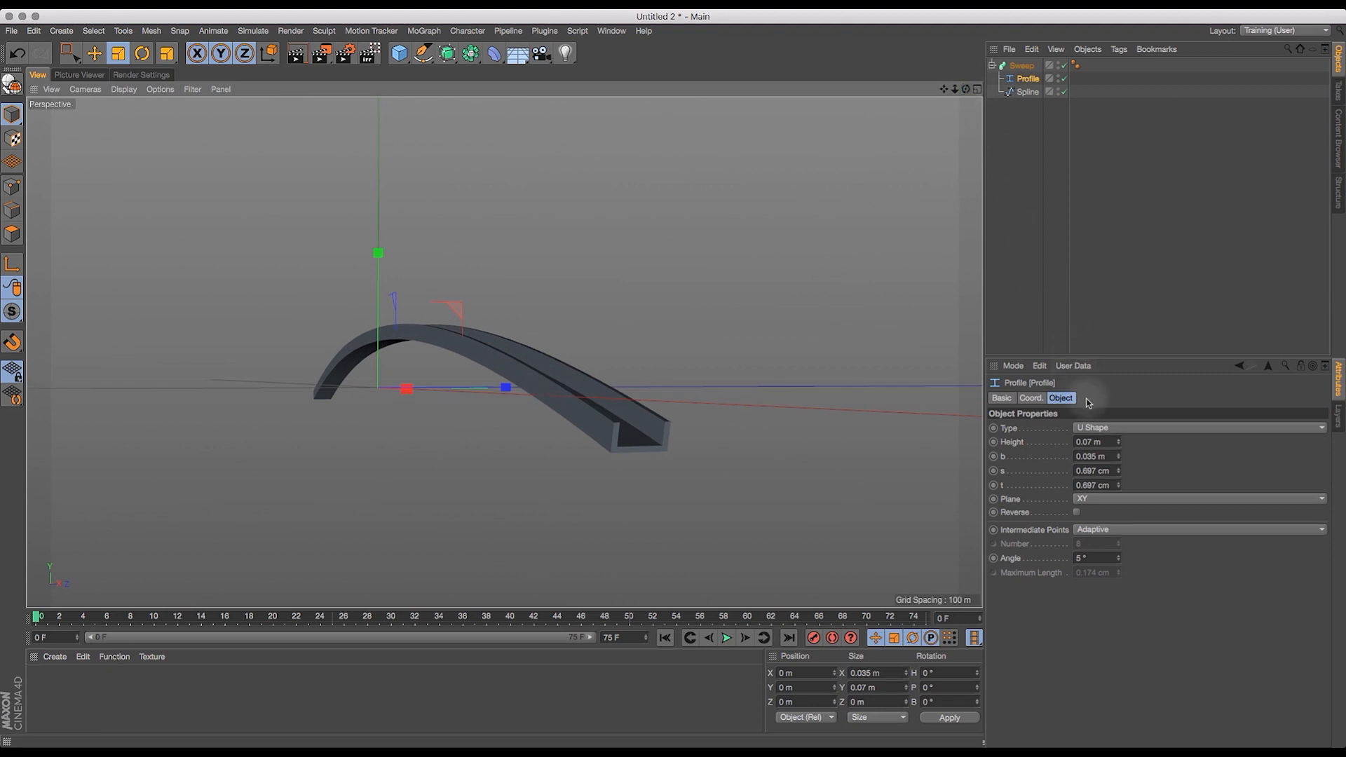
drag(1118, 463, 1122, 457)
key(super+z)
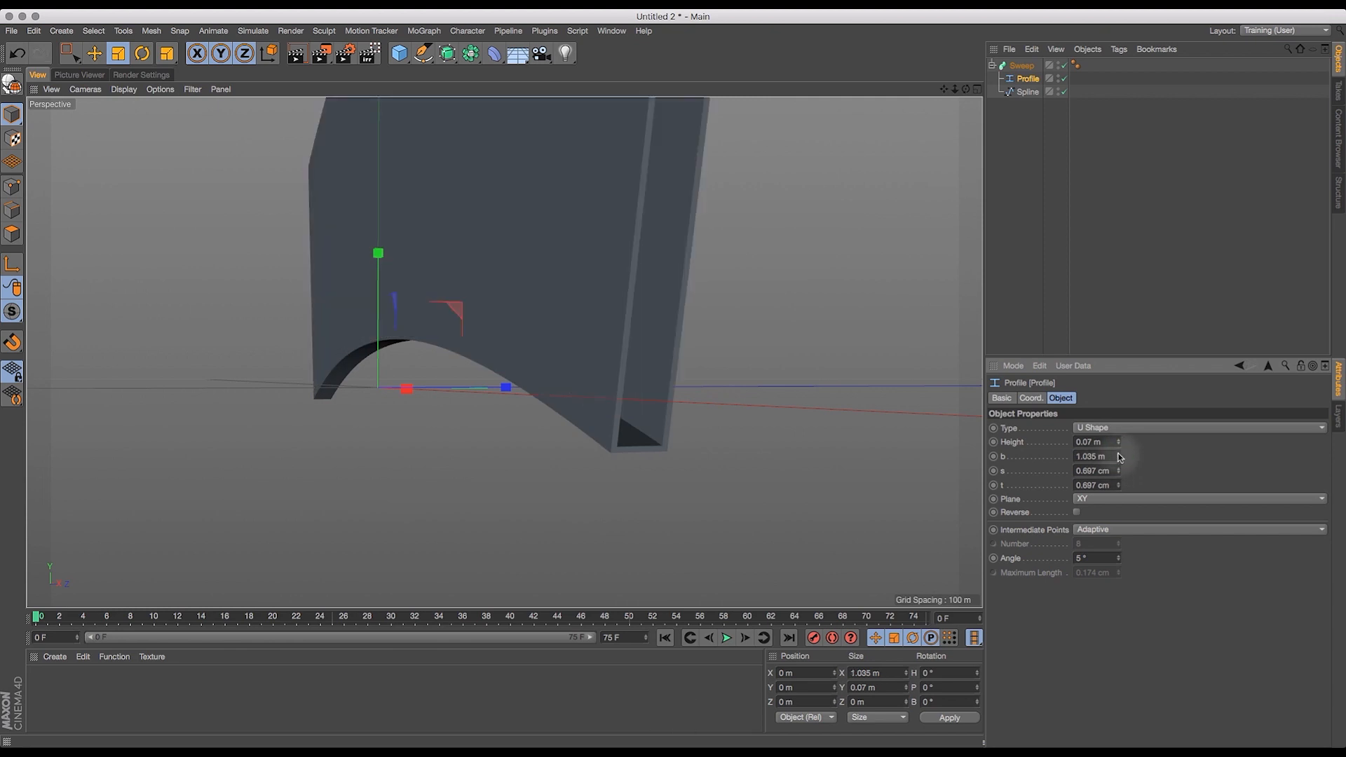
key(super+z)
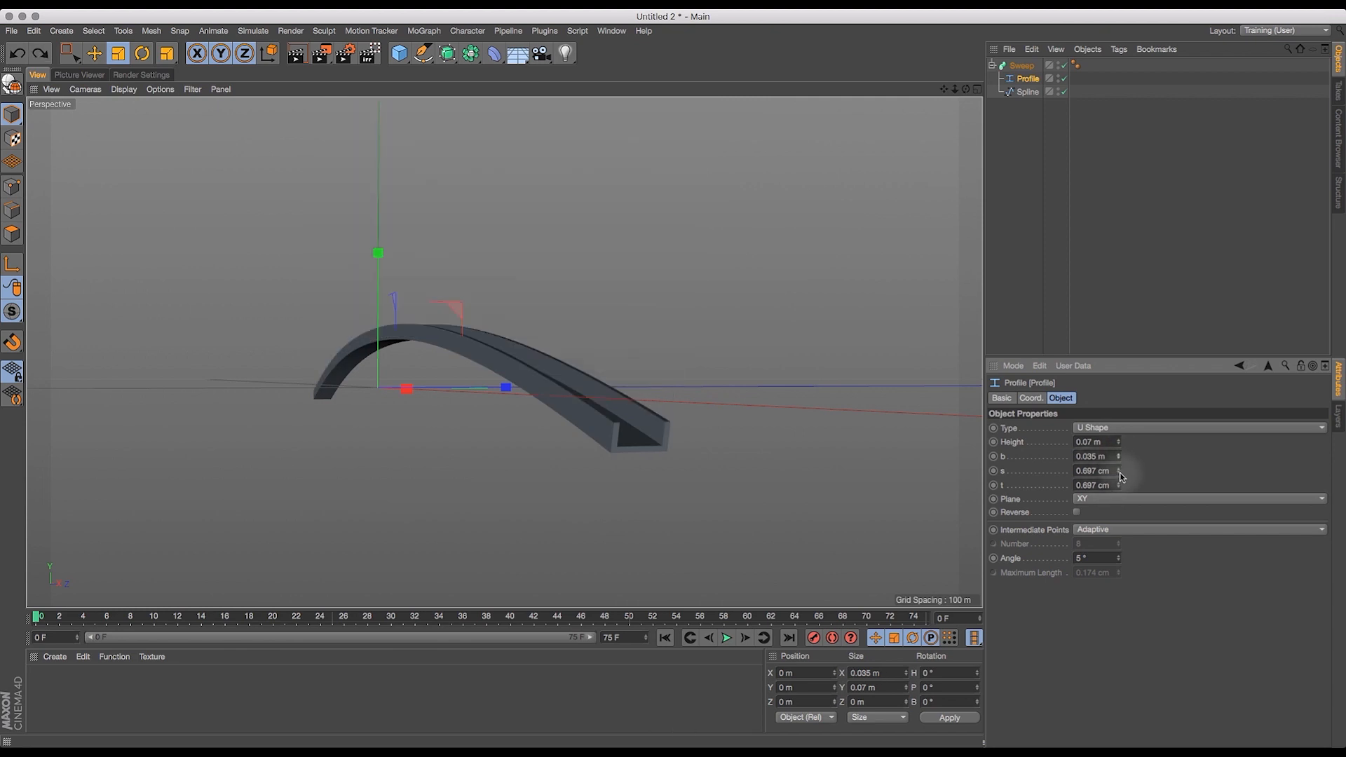
drag(1120, 472, 1121, 482)
key(super+z)
key(super+z)
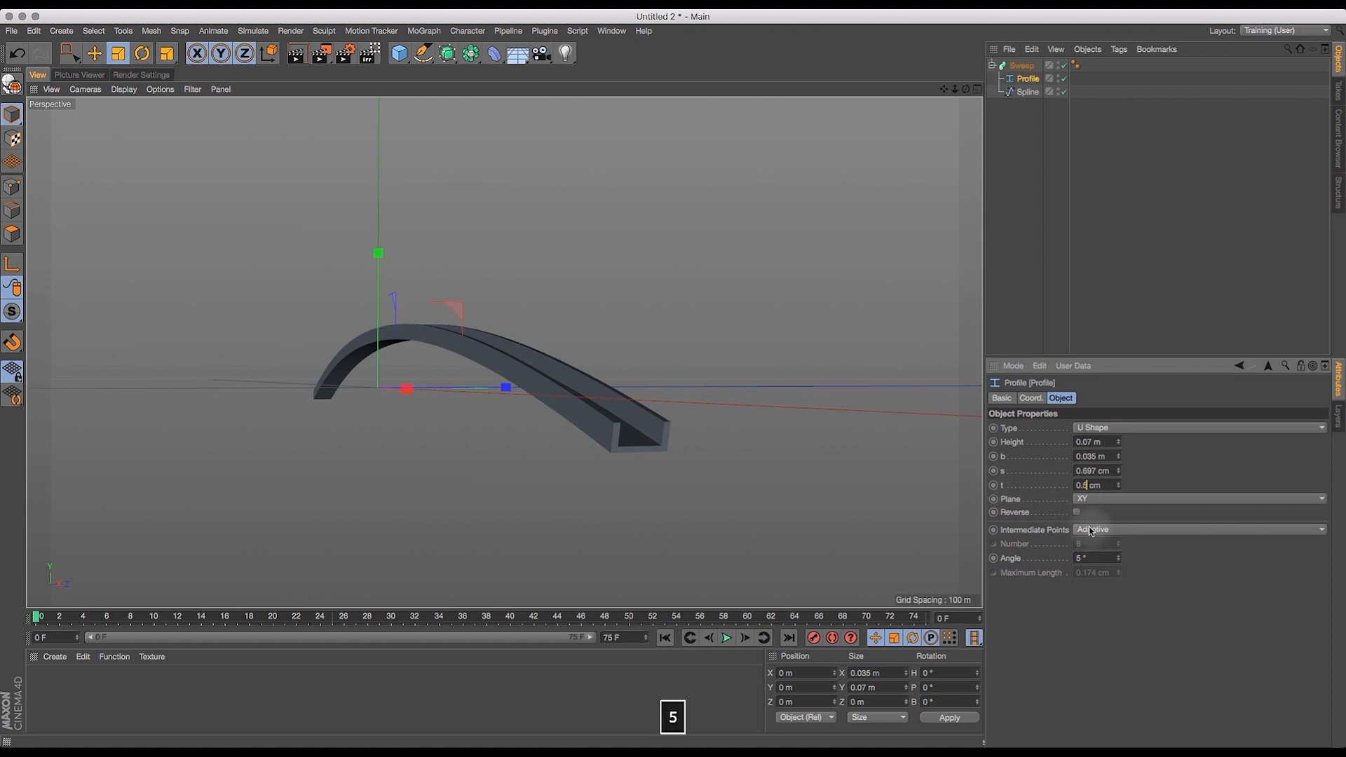
- Set the U-shaped profile's s thickness to 0.5 cm and its t thickness to 0.3 cm
drag(966, 90, 904, 123)
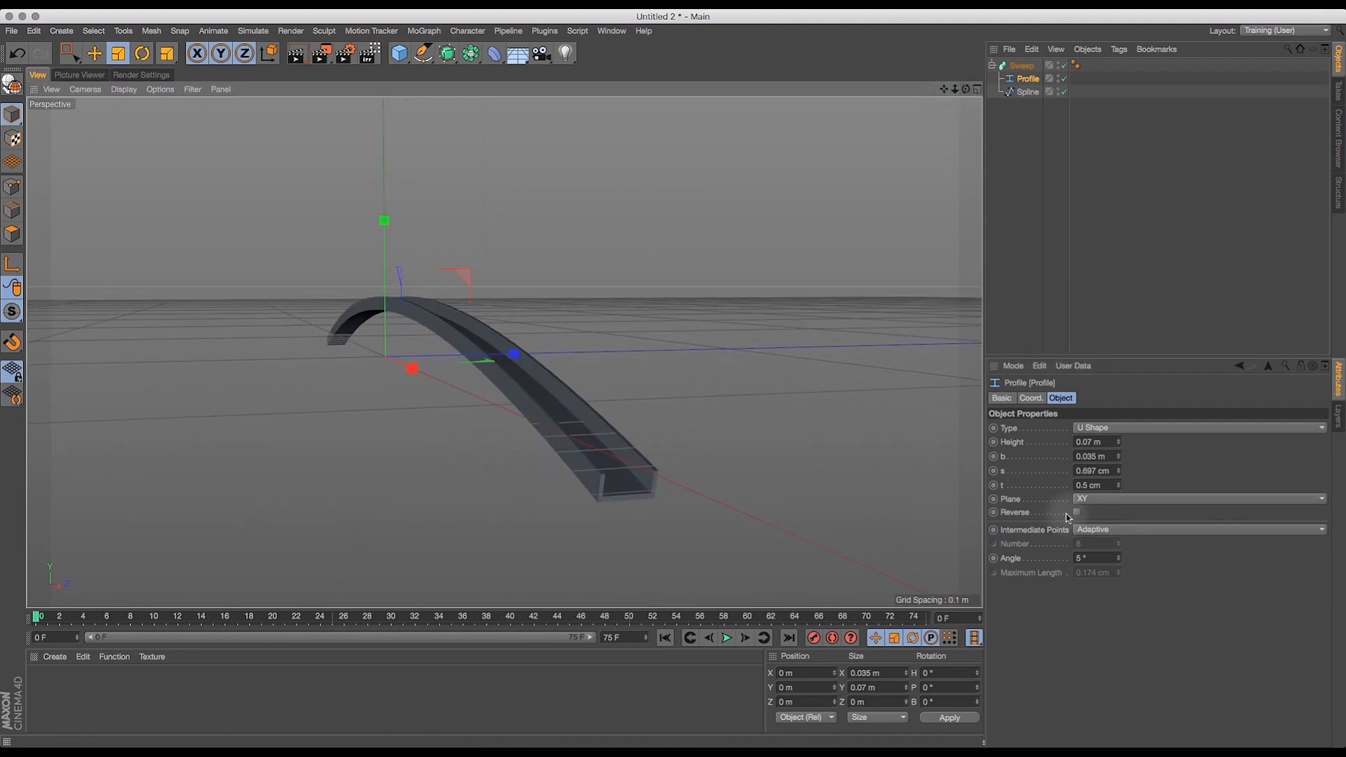
click(1086, 485)
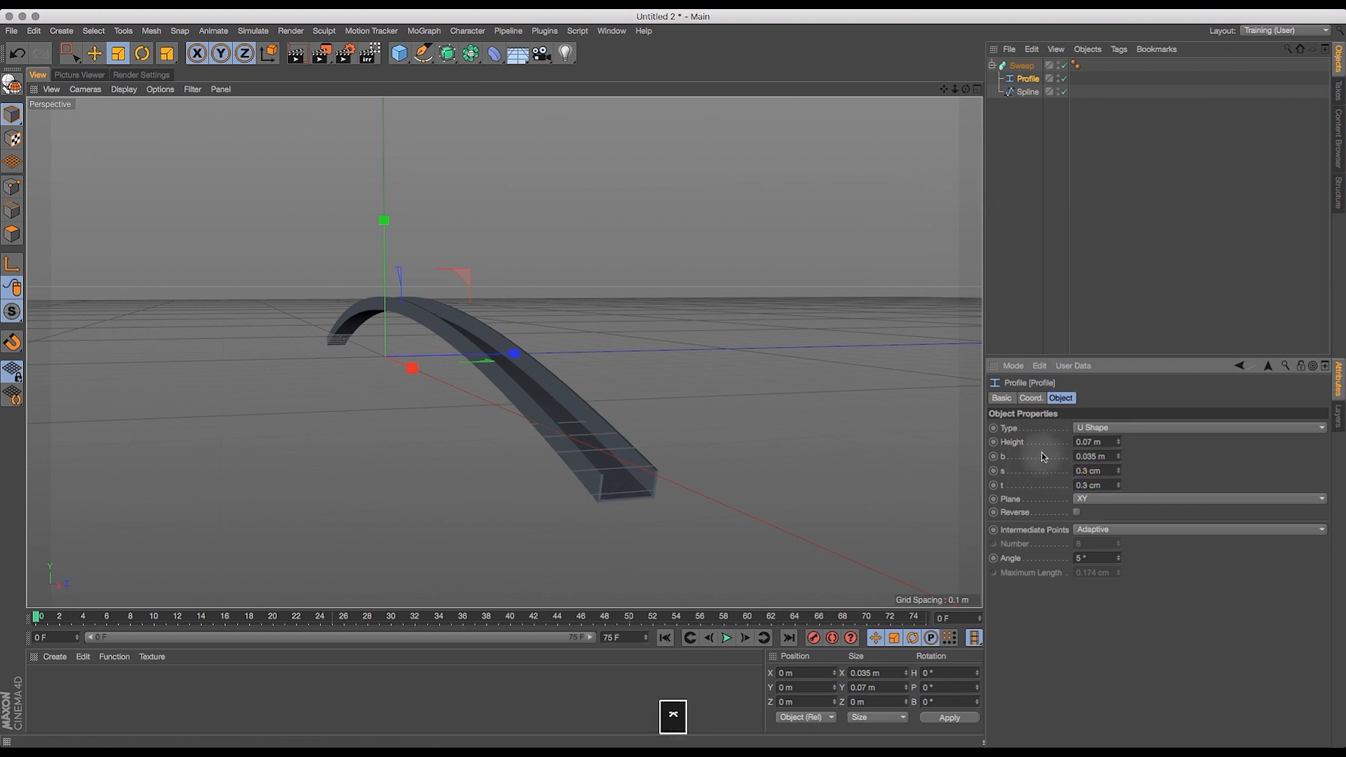
drag(966, 89, 957, 89)
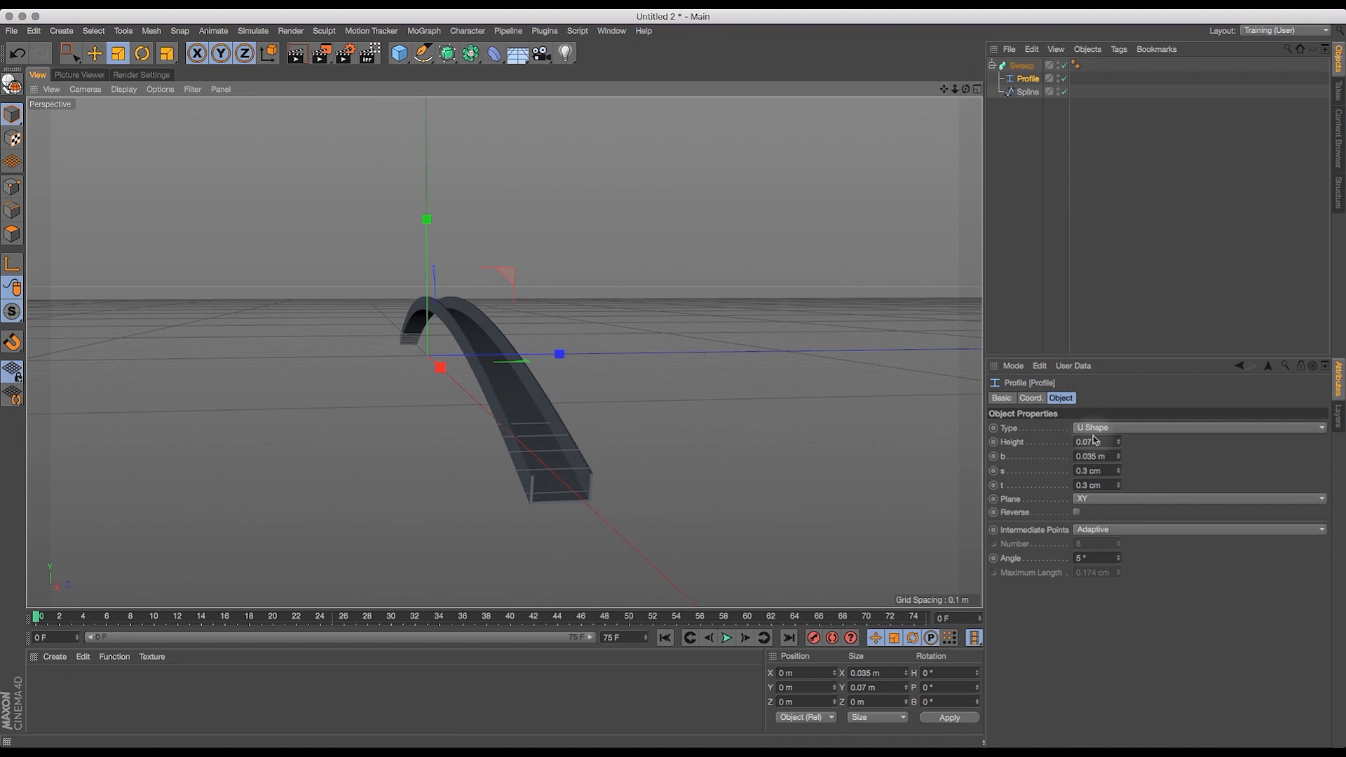
drag(1092, 471, 1001, 473)
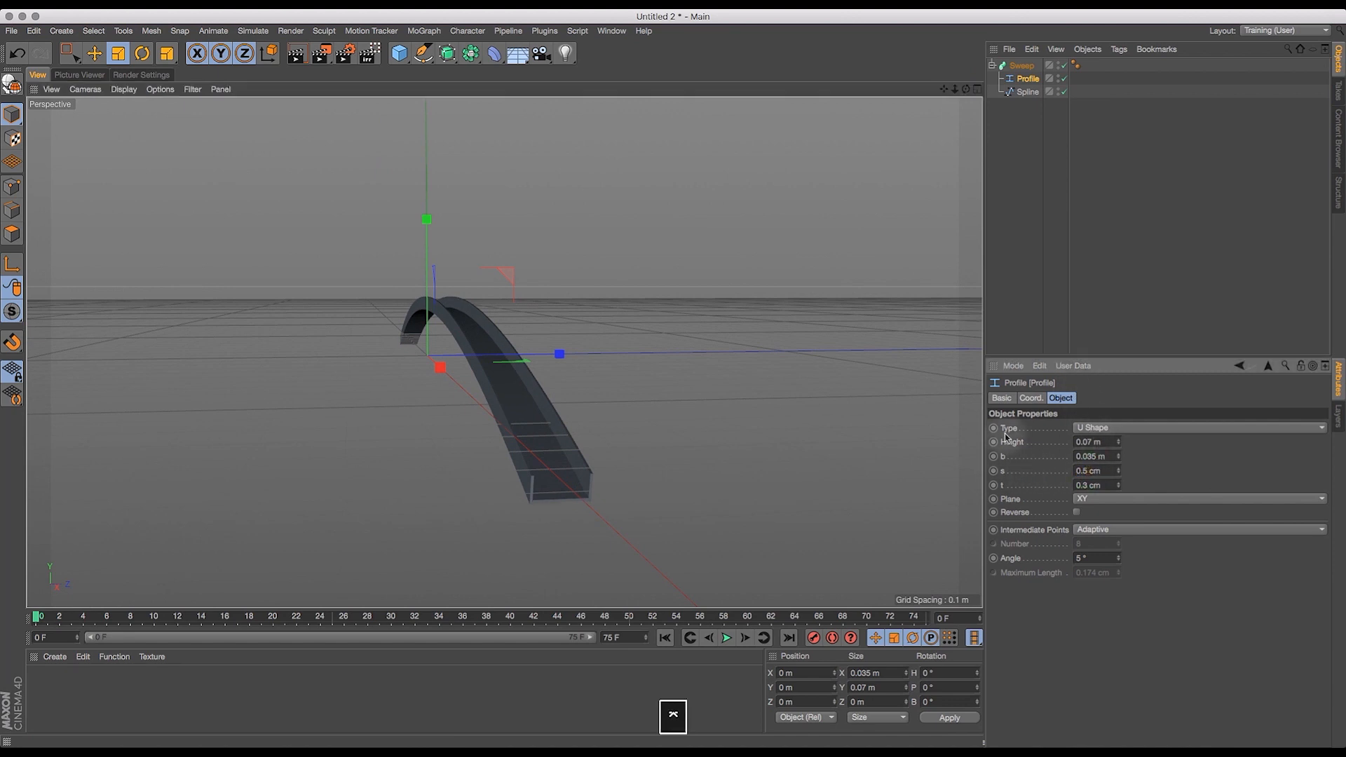
- Rename the Sweep object as Bridge
drag(966, 89, 772, 144)
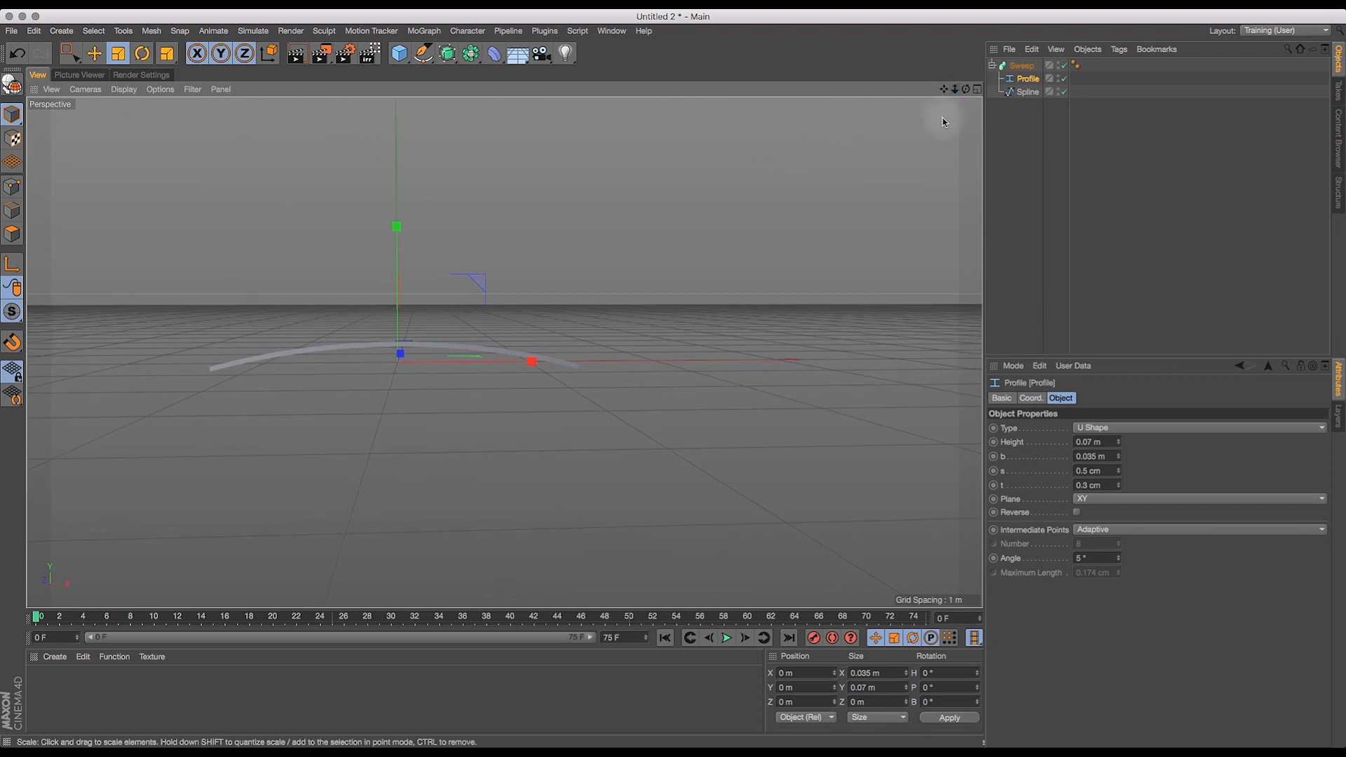
drag(963, 93, 999, 130)
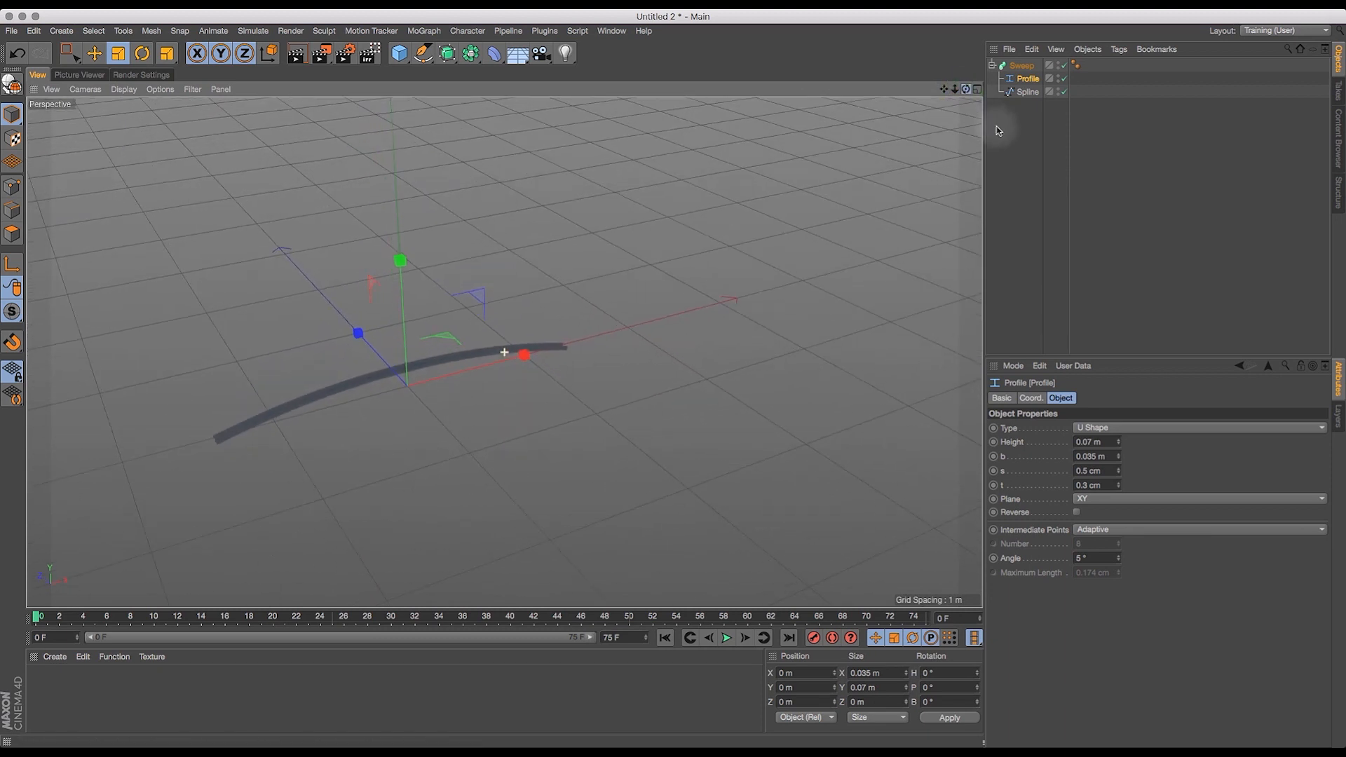
double_click(1022, 65)
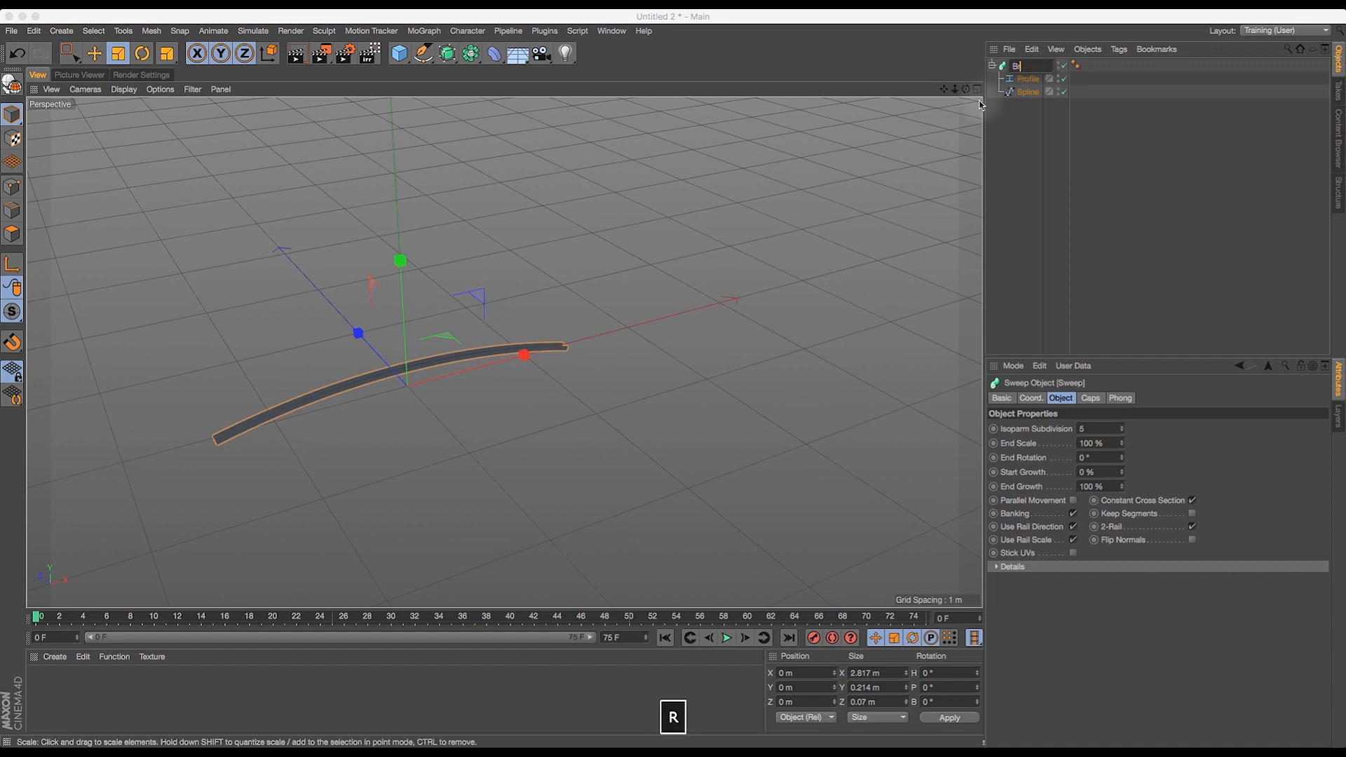
text(Bridge)
key(Return)
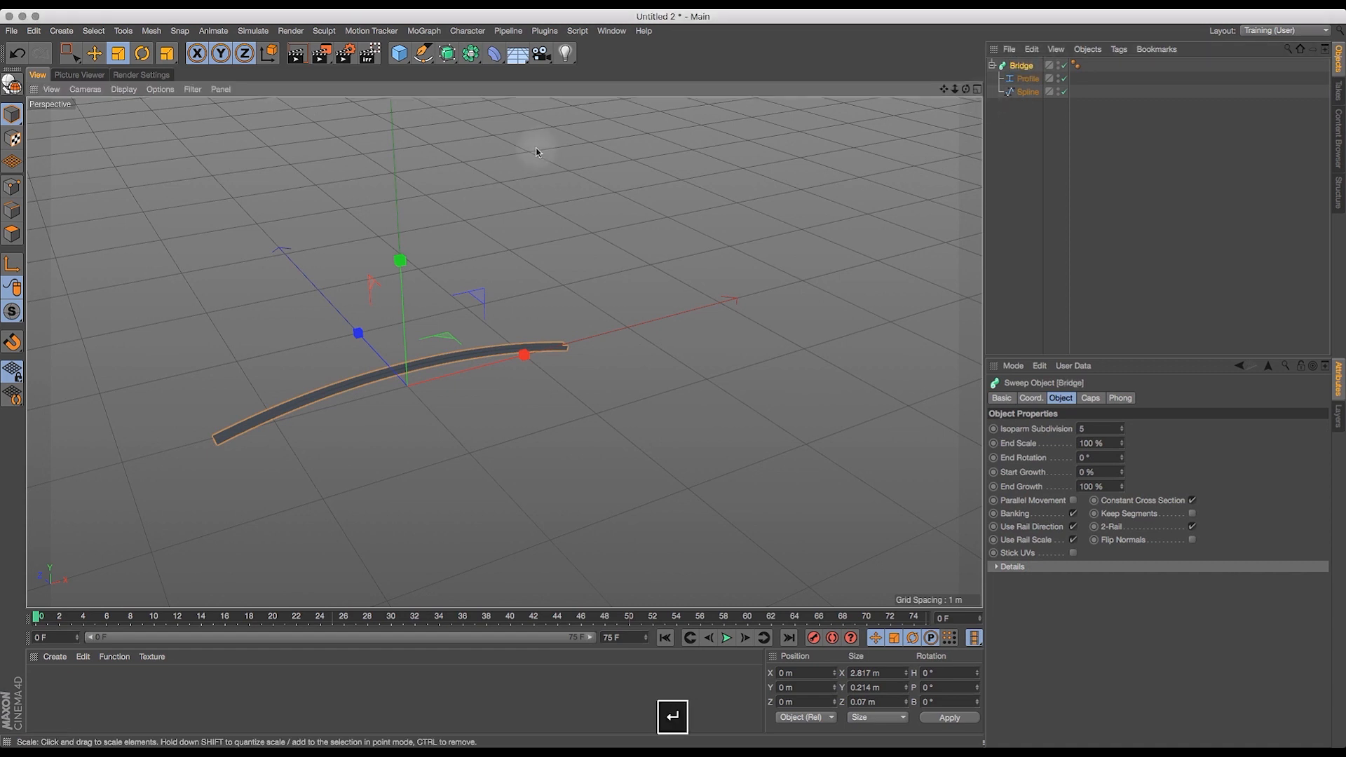
- Copy the Bridge object, paste it into the Ring Colony Concept_0004.c4d project, and maximize the Perspective view
click(1020, 68)
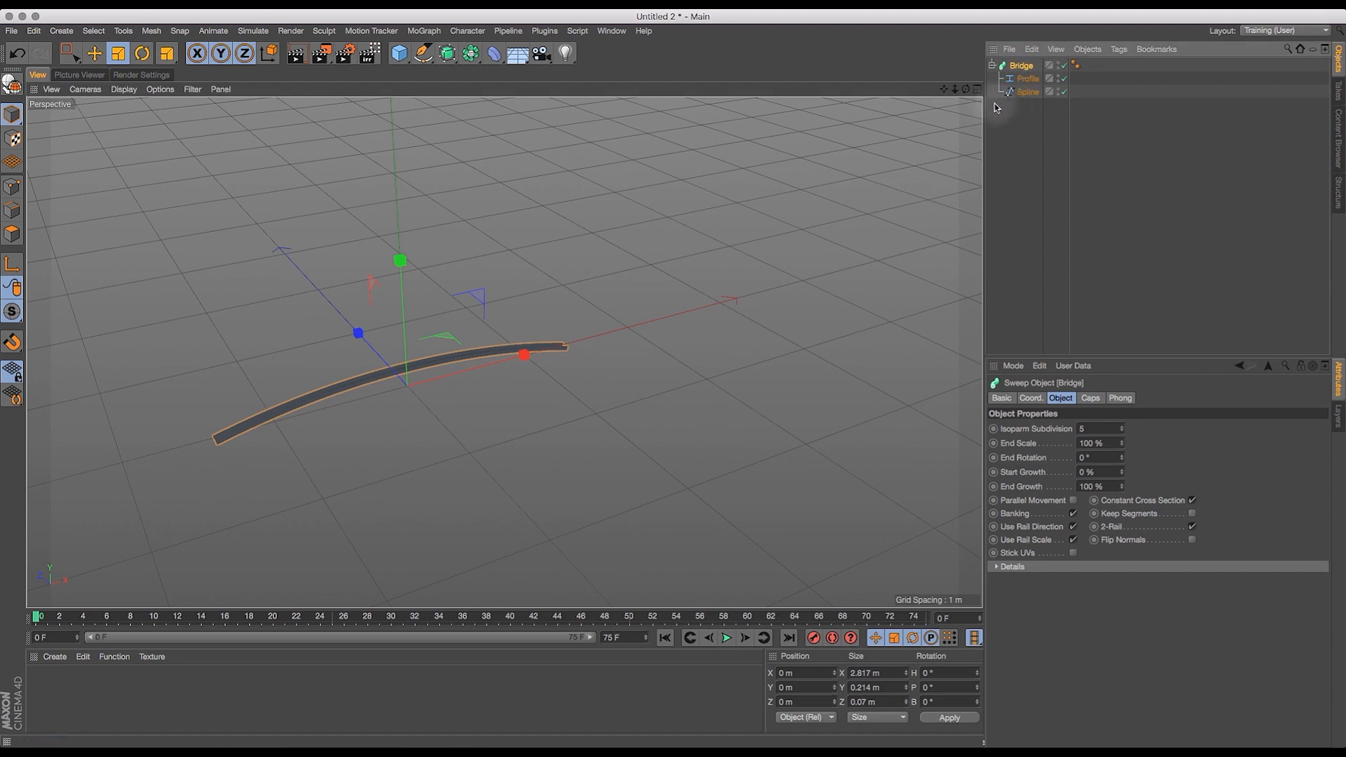
key(super+c)
click(611, 31)
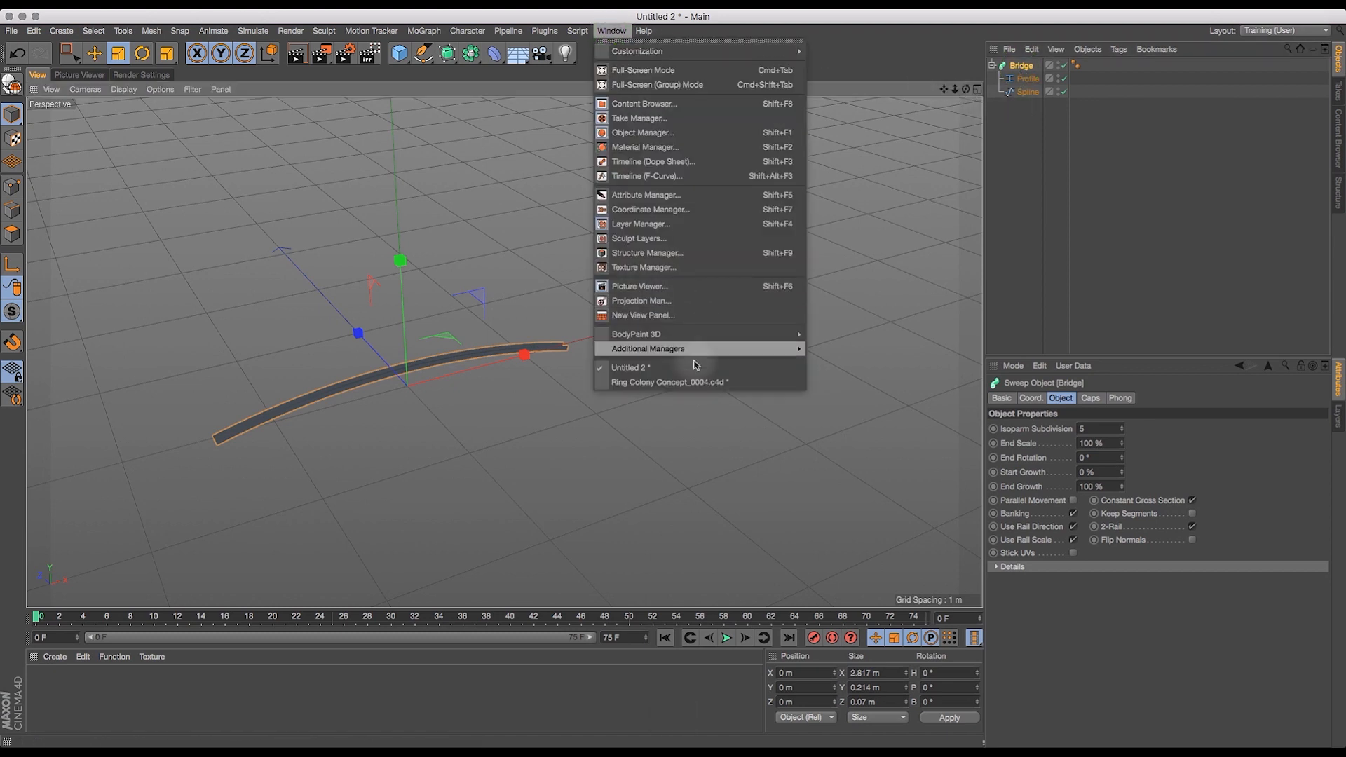
click(675, 381)
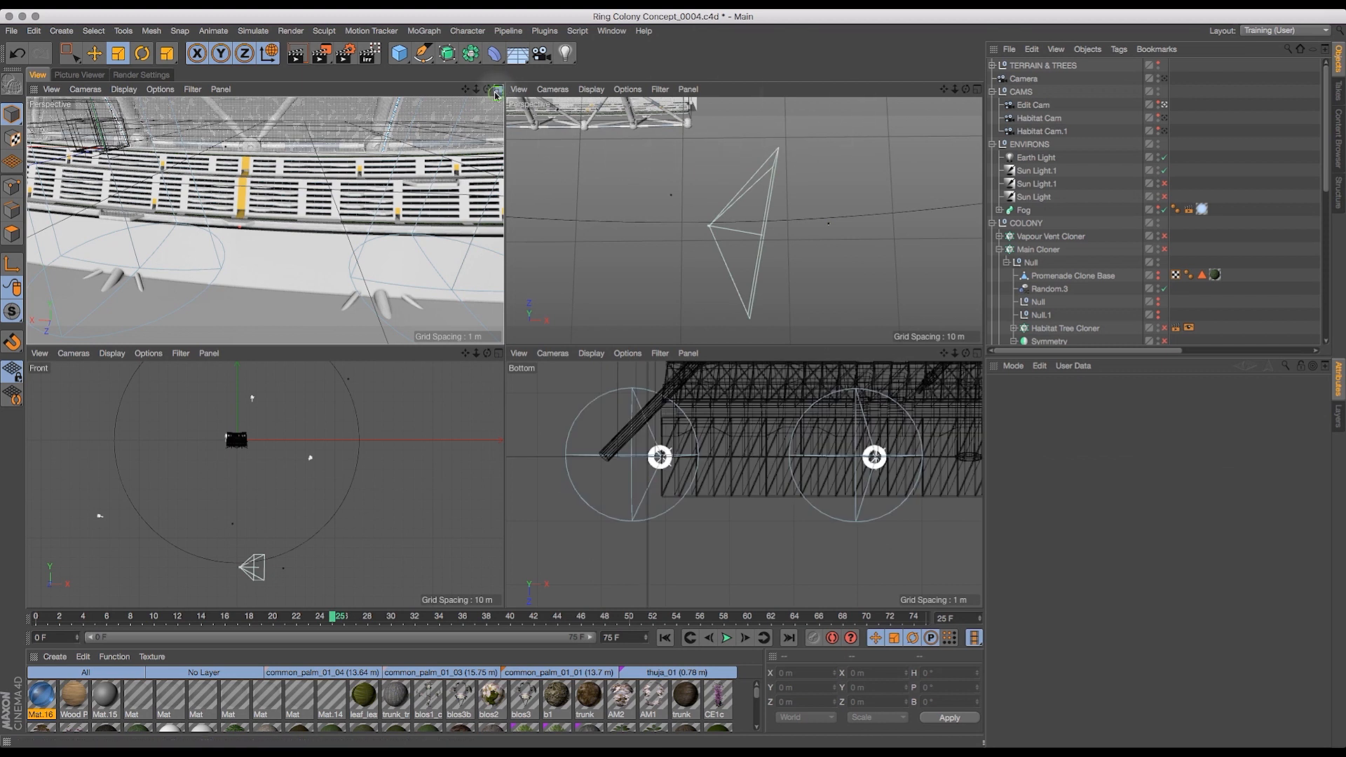
middle_click(534, 130)
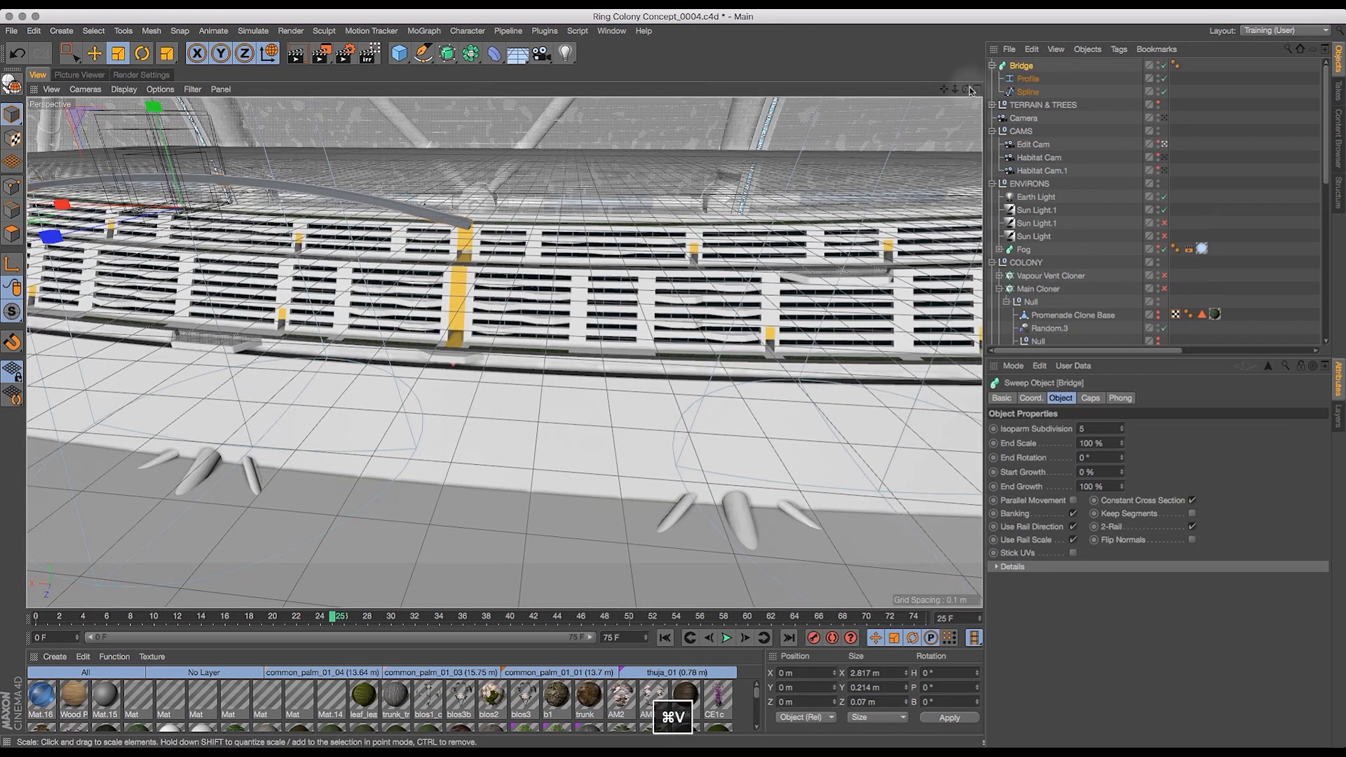
drag(944, 98, 855, 126)
drag(966, 89, 805, 180)
- Frame the Bridge in the view and rotate it to a 90° heading, keeping it parametric
click(1024, 65)
key(o)
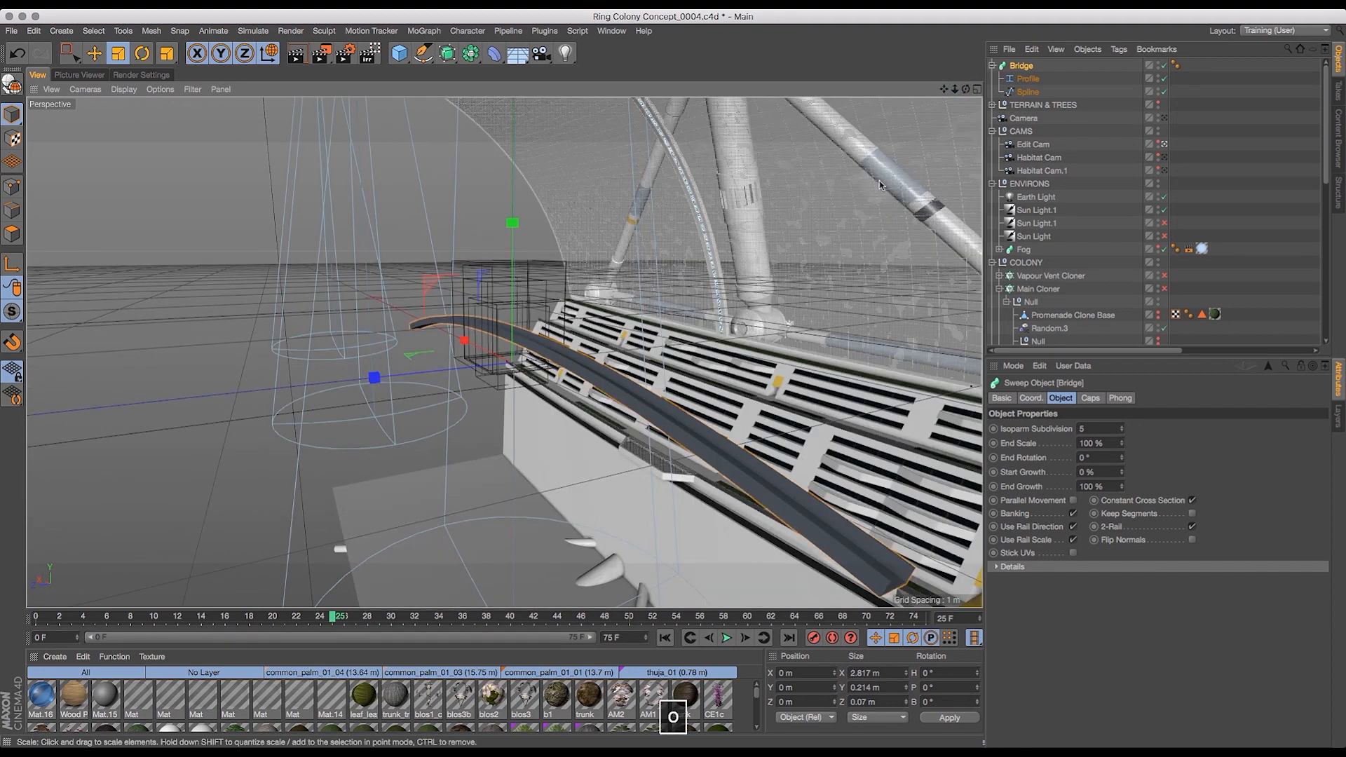
drag(966, 90, 1021, 96)
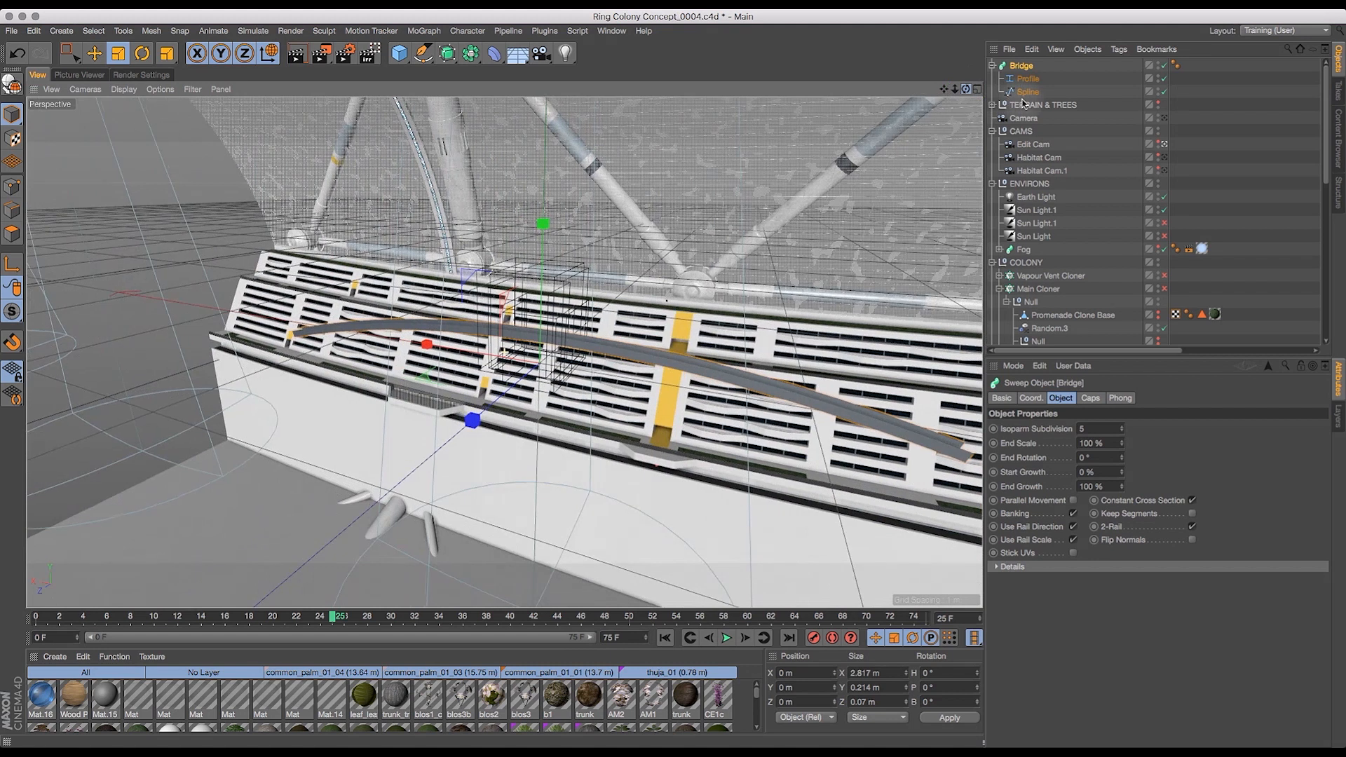
click(150, 54)
key(c)
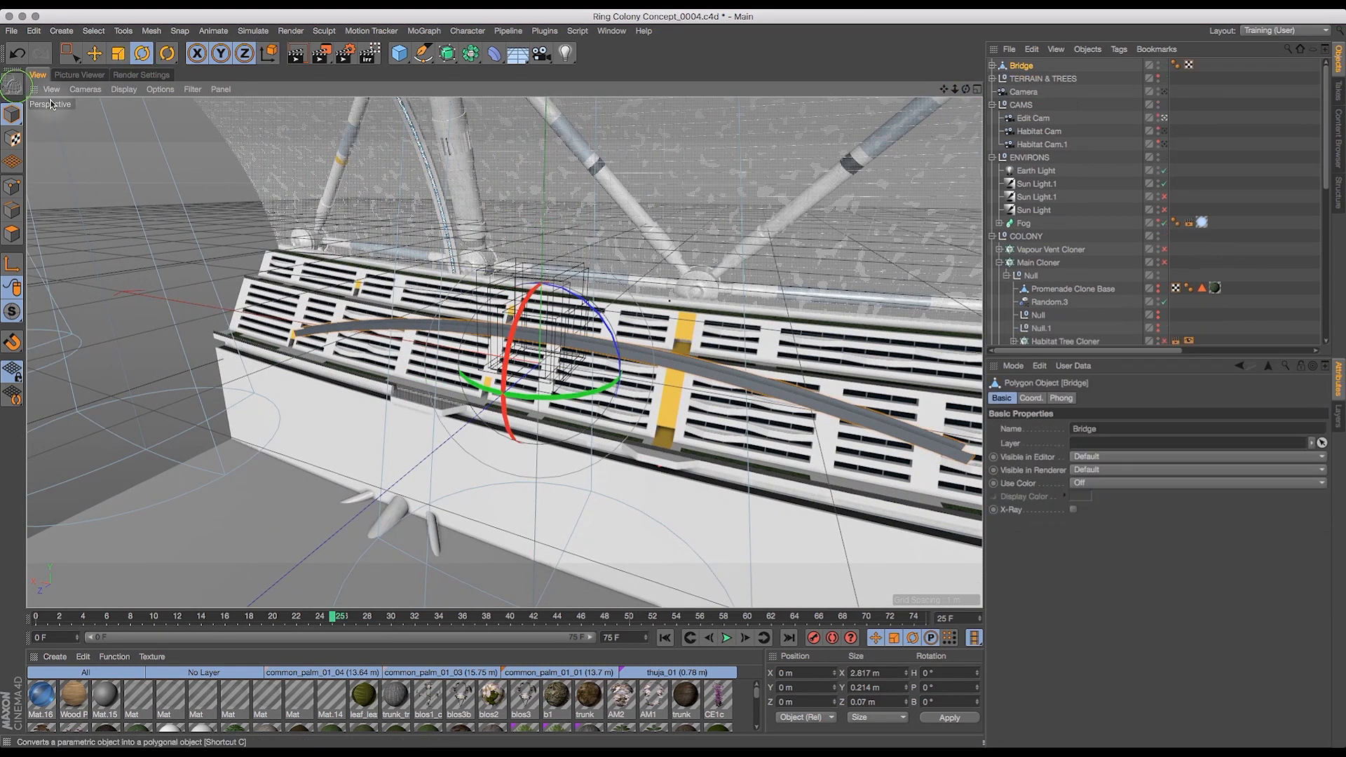
key(super+z)
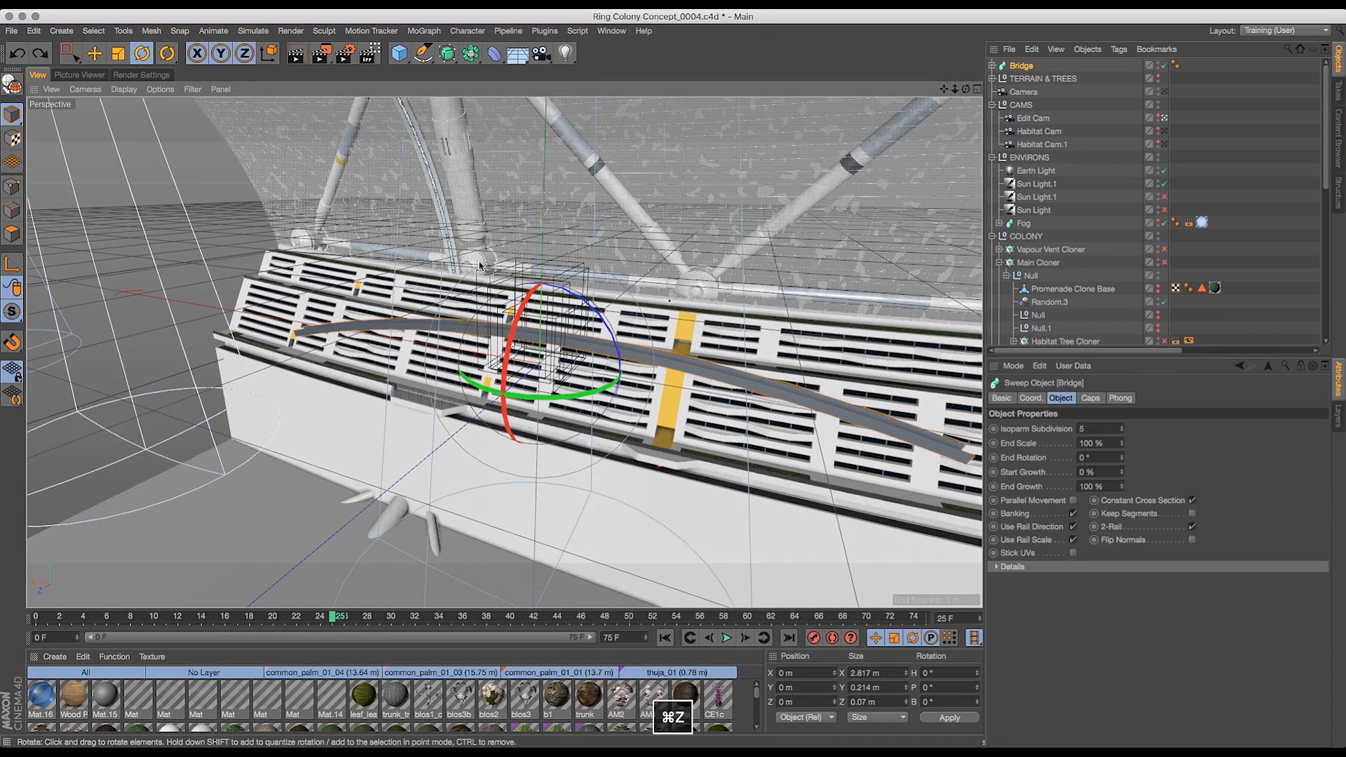
drag(538, 405, 671, 359)
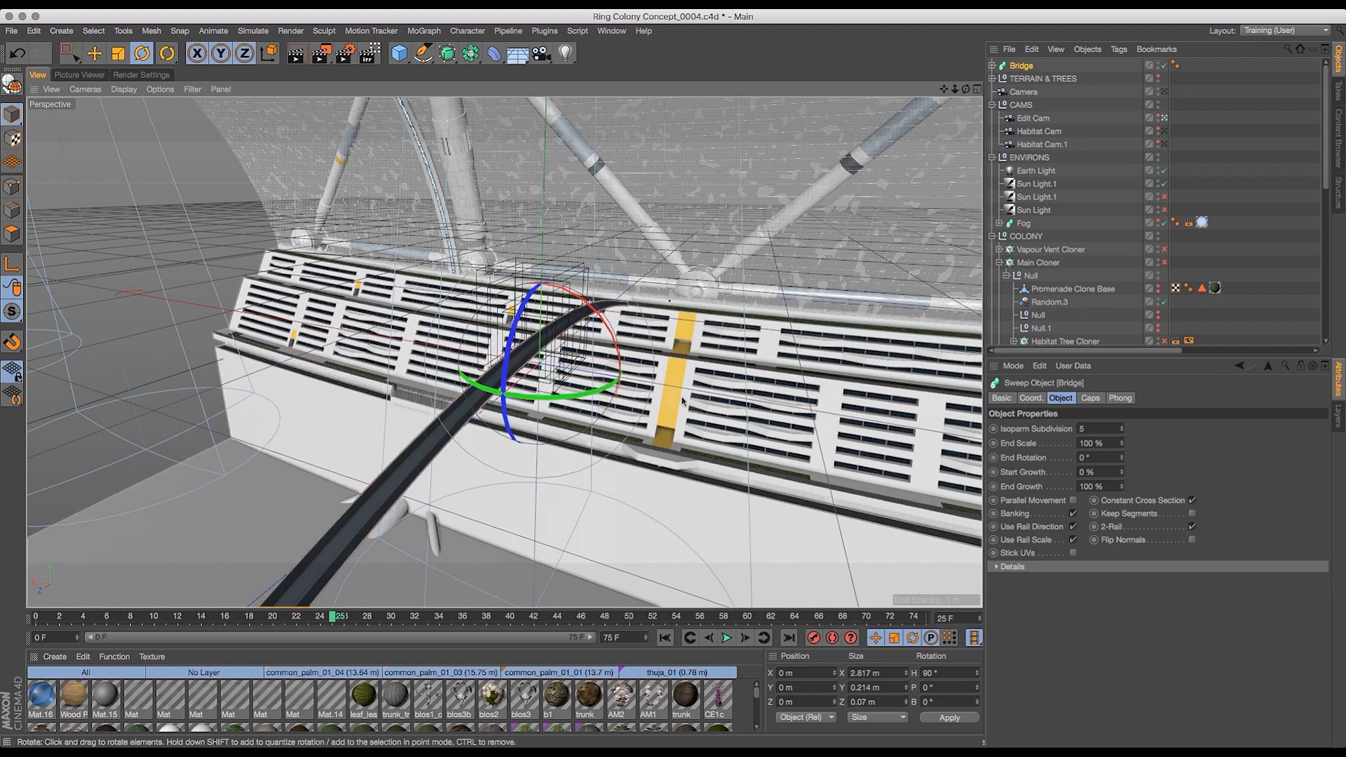
- Move the Bridge down beside the habitat terrace to about X -0.18 m and Y -2.7 m
click(96, 53)
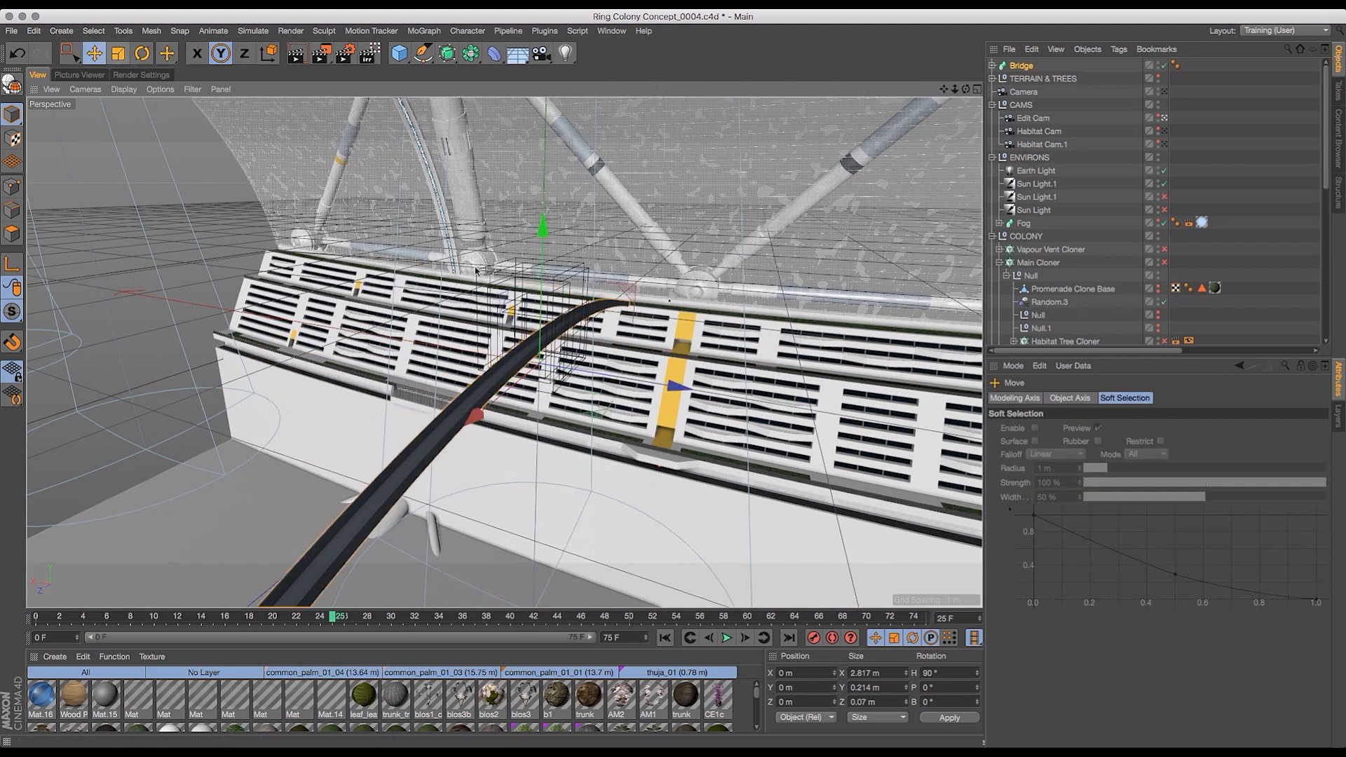
drag(542, 239, 539, 460)
drag(966, 89, 842, 115)
drag(561, 520, 620, 582)
drag(966, 89, 1016, 122)
drag(741, 448, 643, 438)
drag(967, 91, 898, 58)
drag(358, 122, 361, 206)
drag(966, 90, 933, 133)
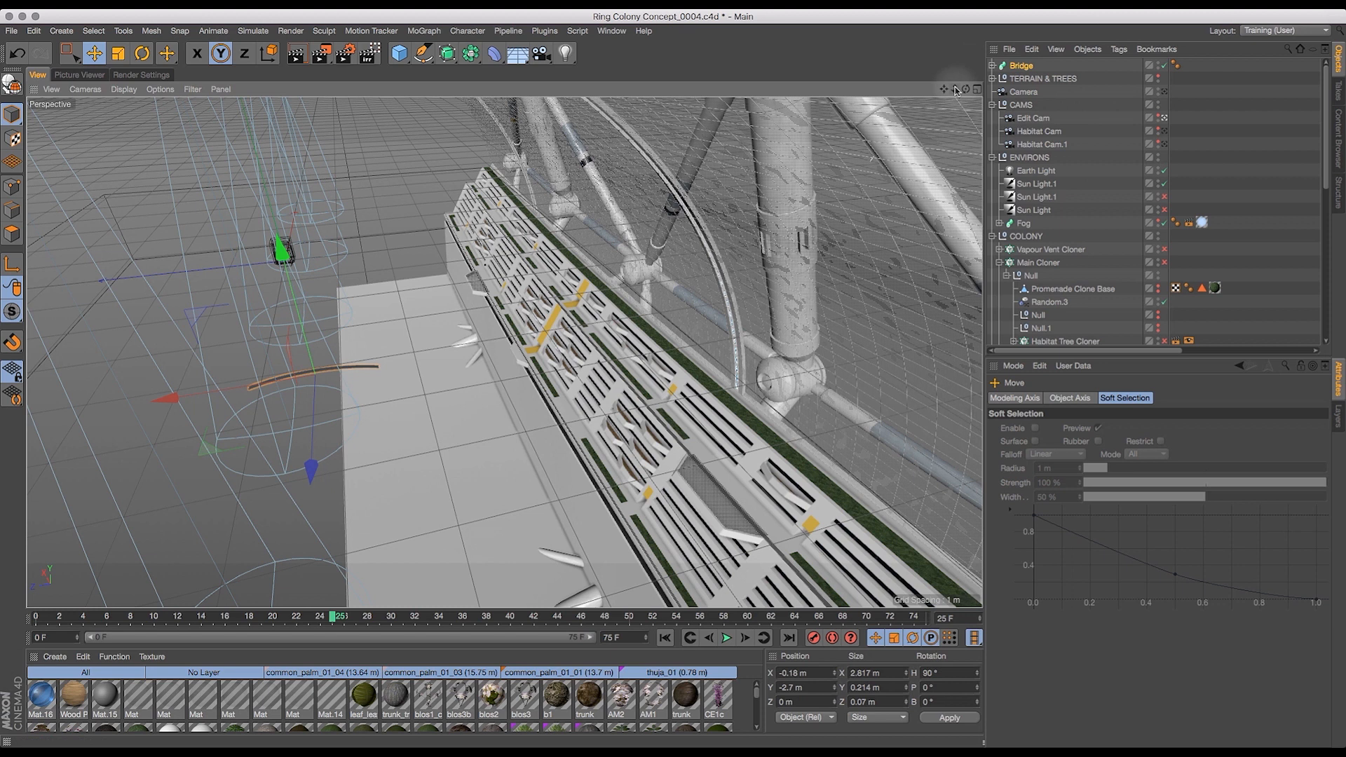
- Scale the Bridge up uniformly to about 6.93 m long
drag(946, 91, 935, 105)
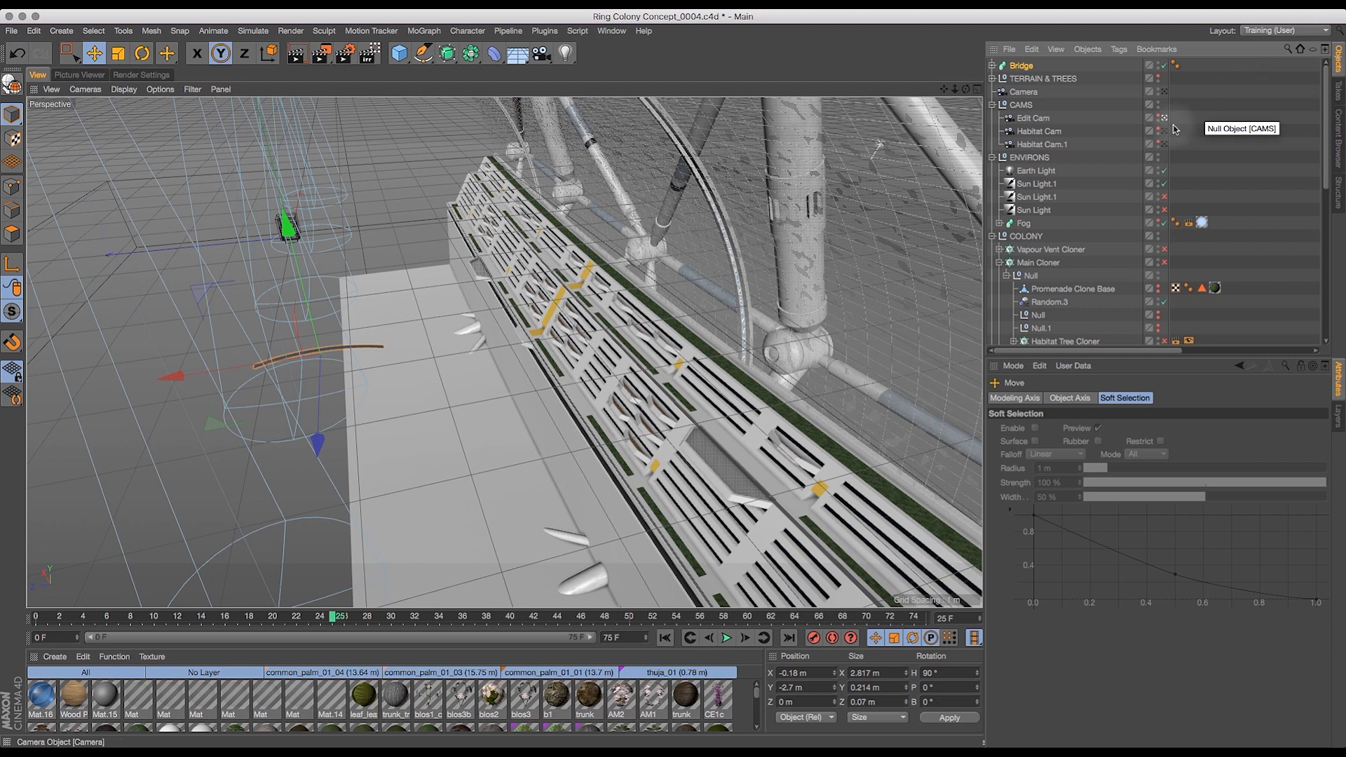
drag(965, 89, 989, 112)
click(1020, 65)
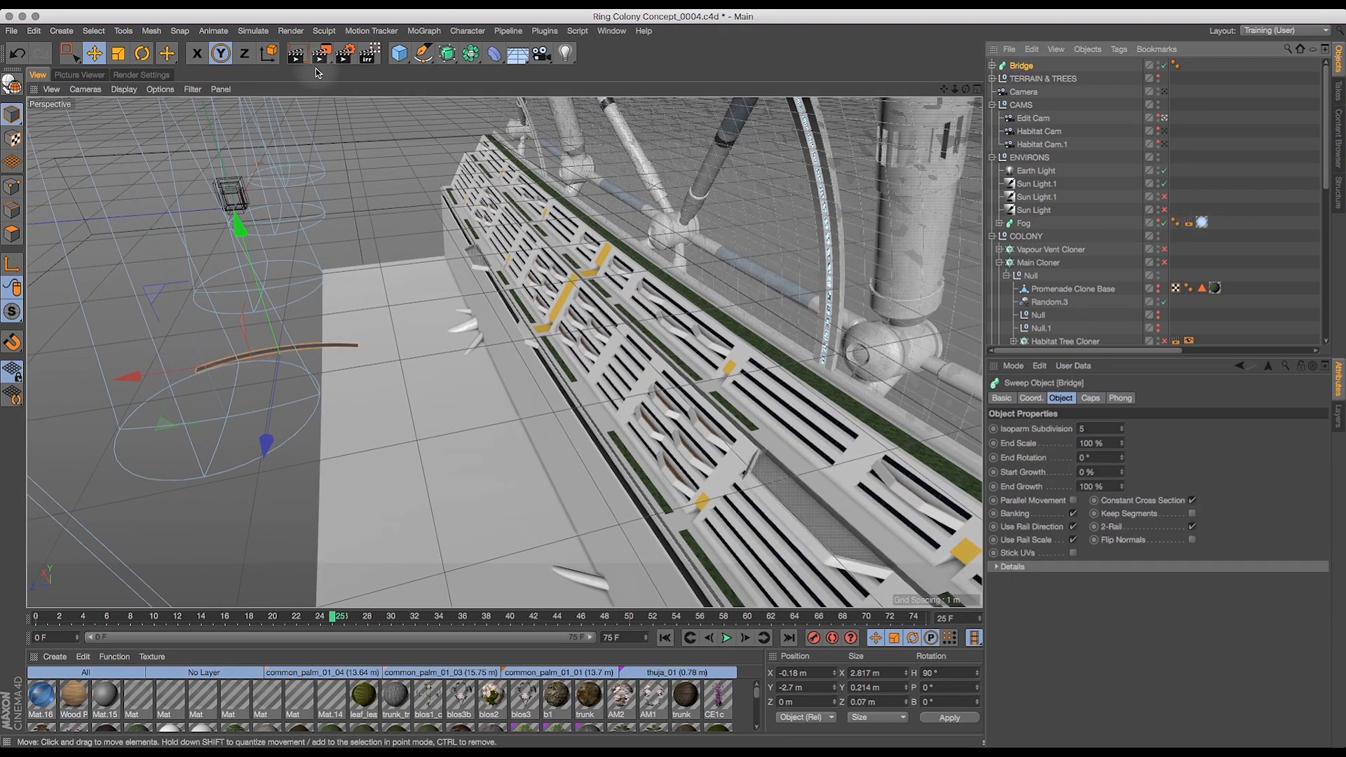
click(118, 53)
drag(430, 254, 1160, 138)
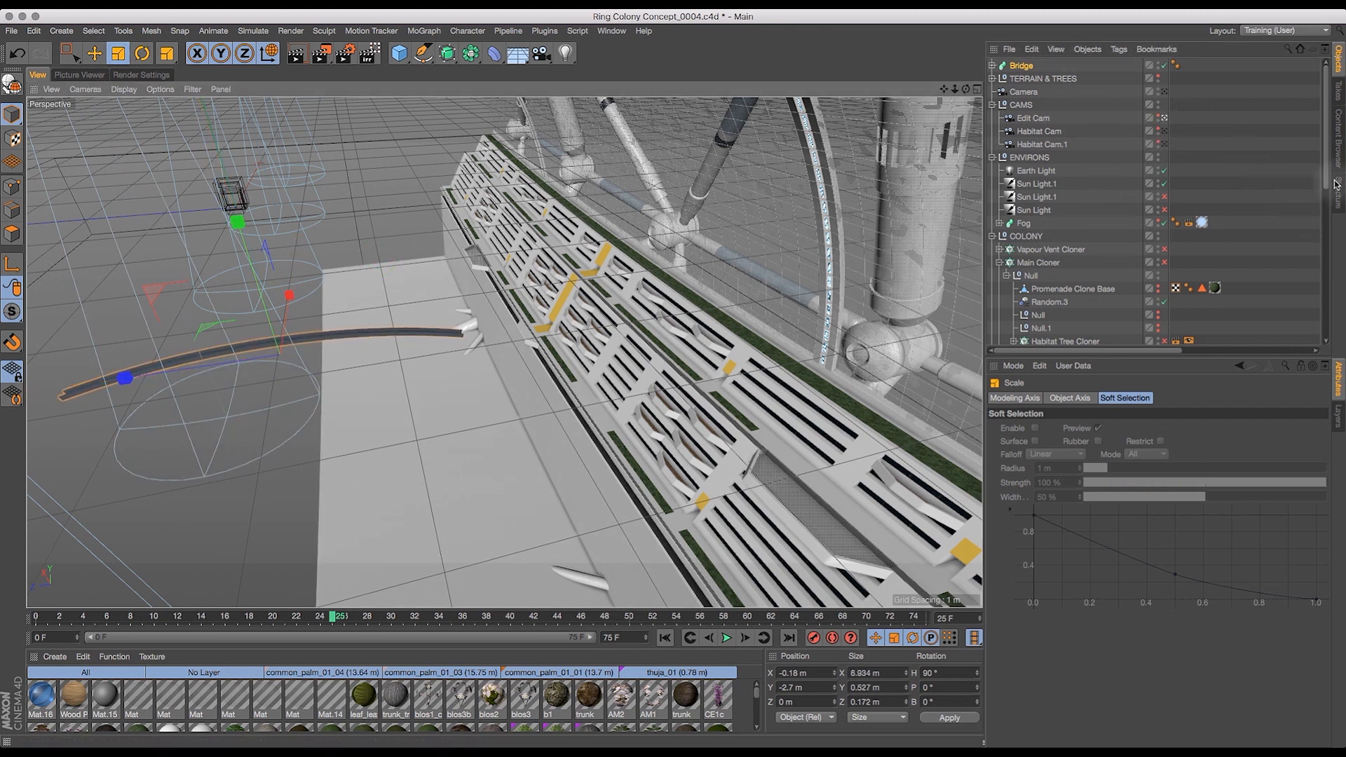
- Enable the Symmetry object inside the Main Cloner hierarchy to mirror the habitat's side structure
scroll(1327, 183, down, 6)
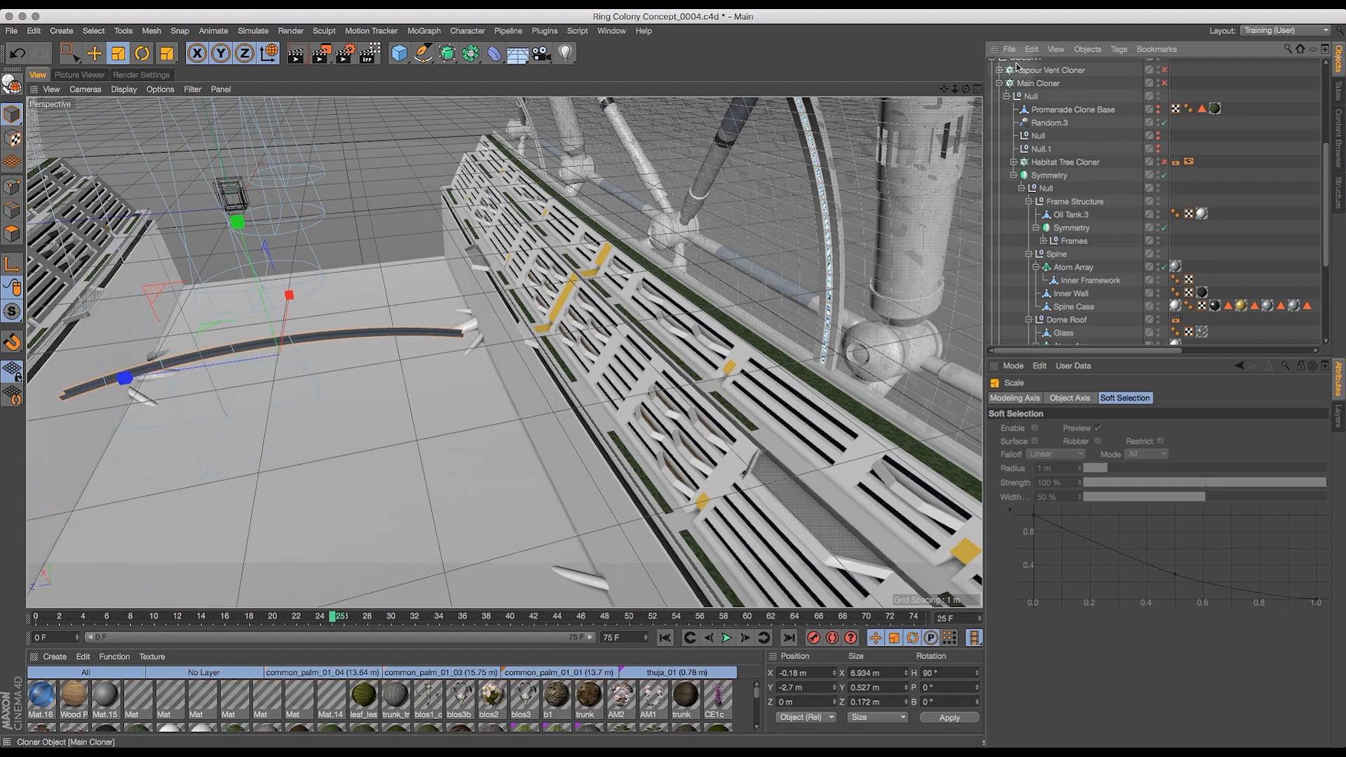
mouse_move(965, 89)
mouse_down()
mouse_move(945, 54)
mouse_move(990, 56)
mouse_move(1055, 97)
mouse_move(1002, 110)
mouse_move(990, 83)
mouse_up()
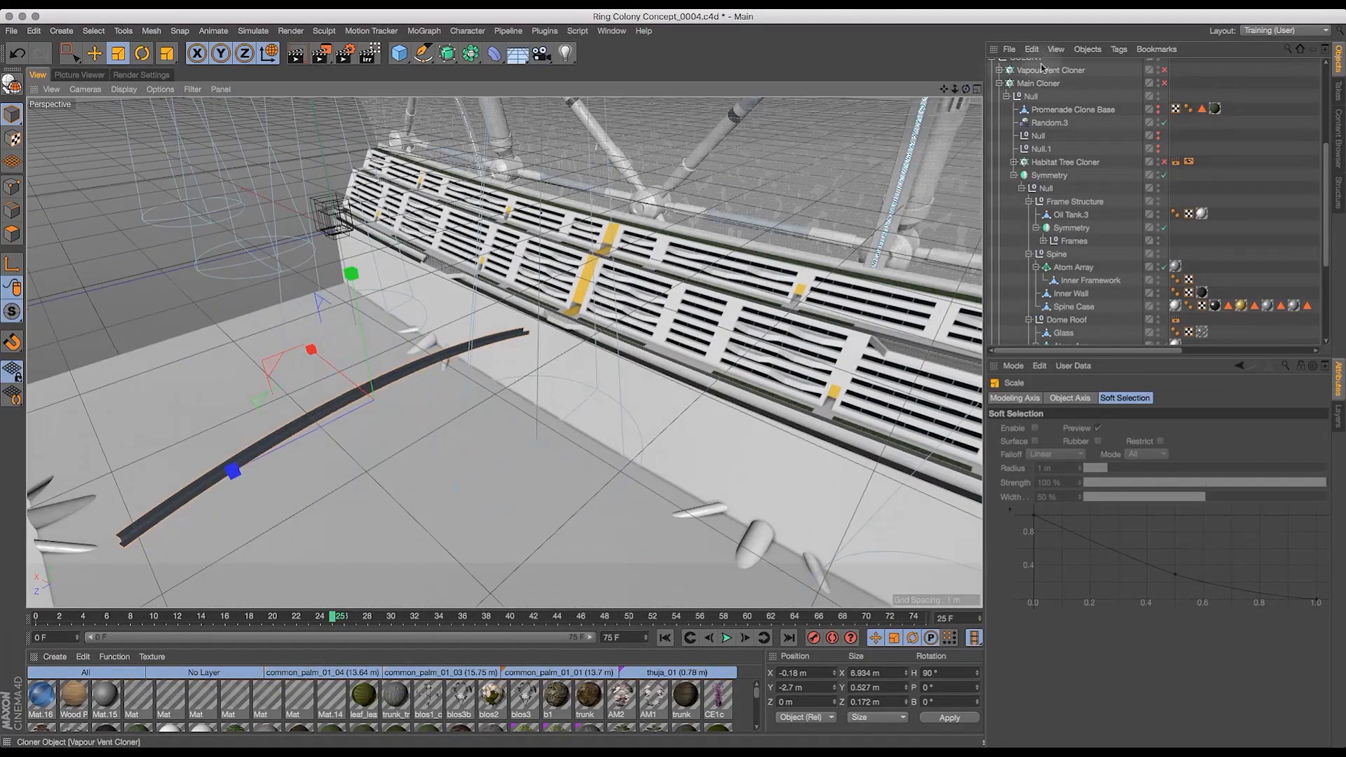
drag(1325, 156, 1325, 76)
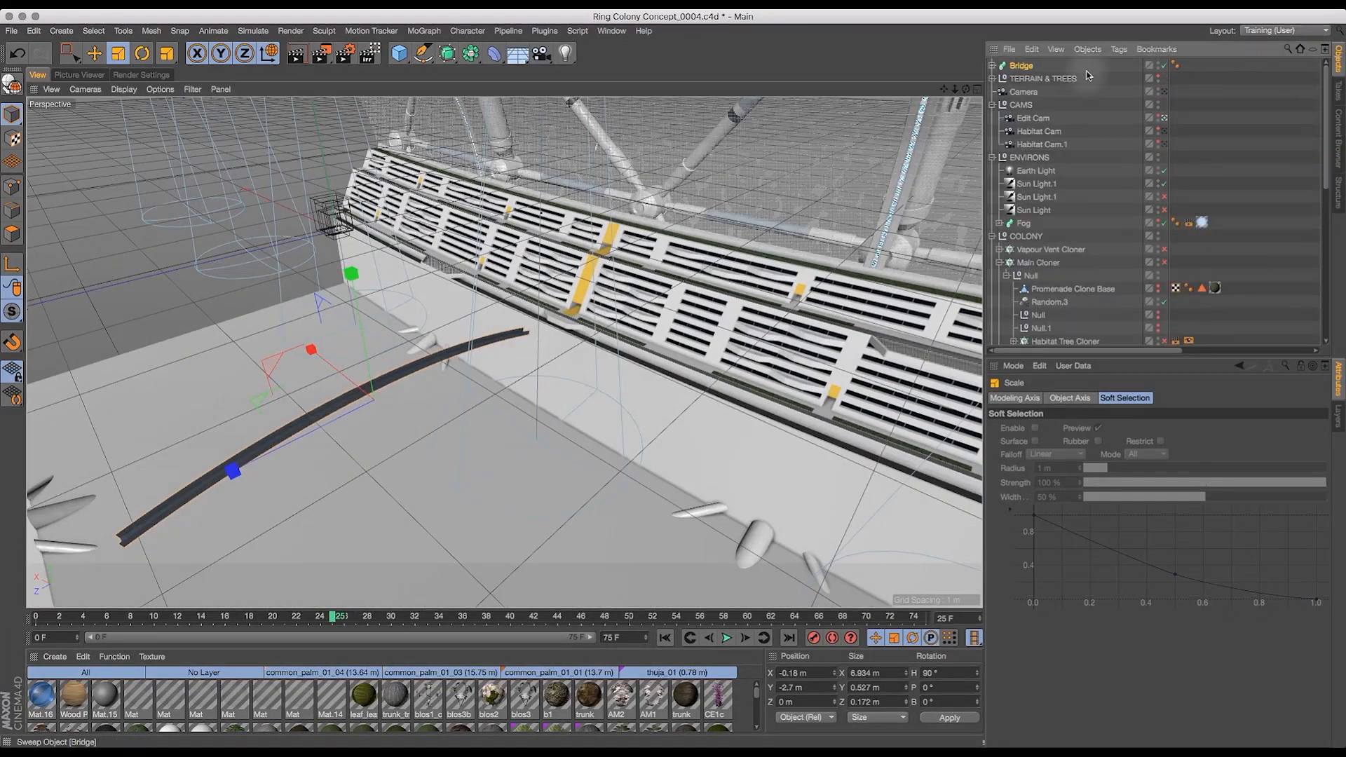
- Set the Bridge's X position to 0 m
click(1022, 66)
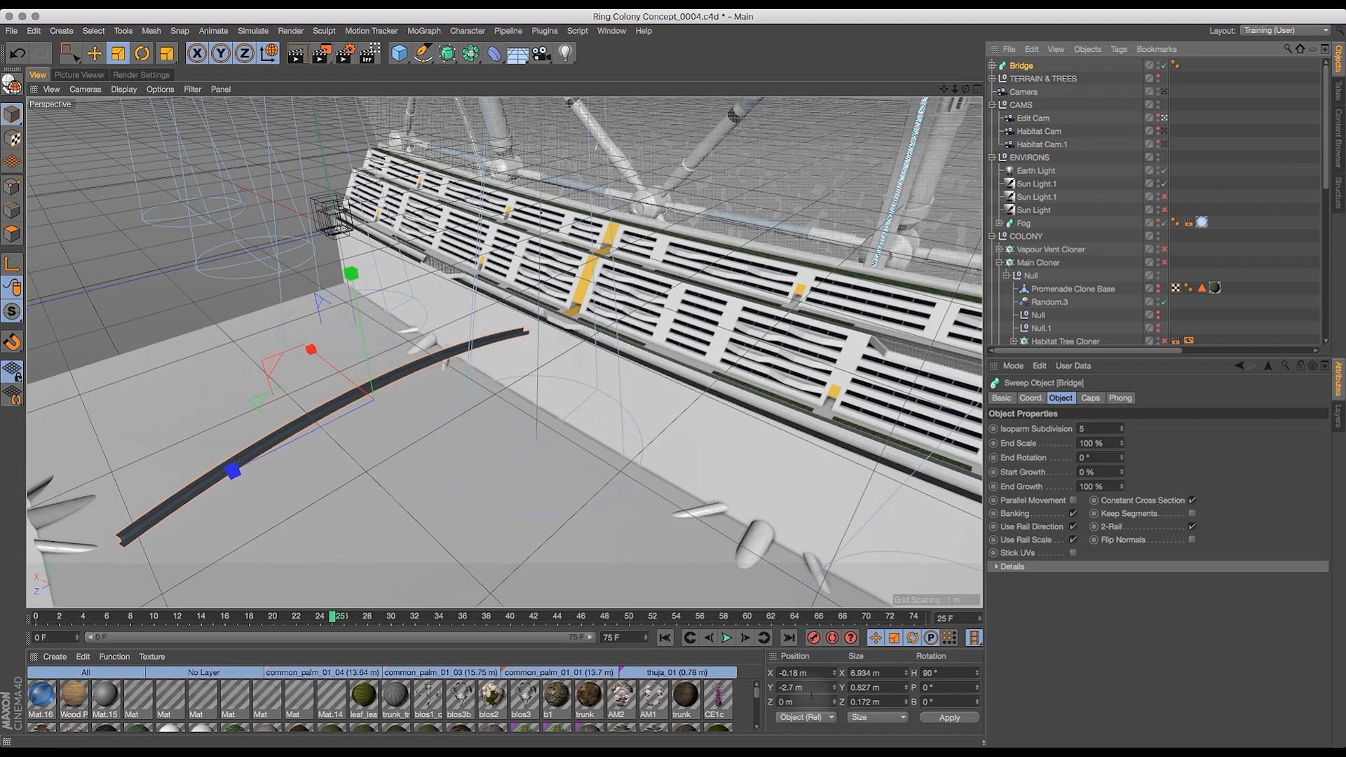
click(803, 673)
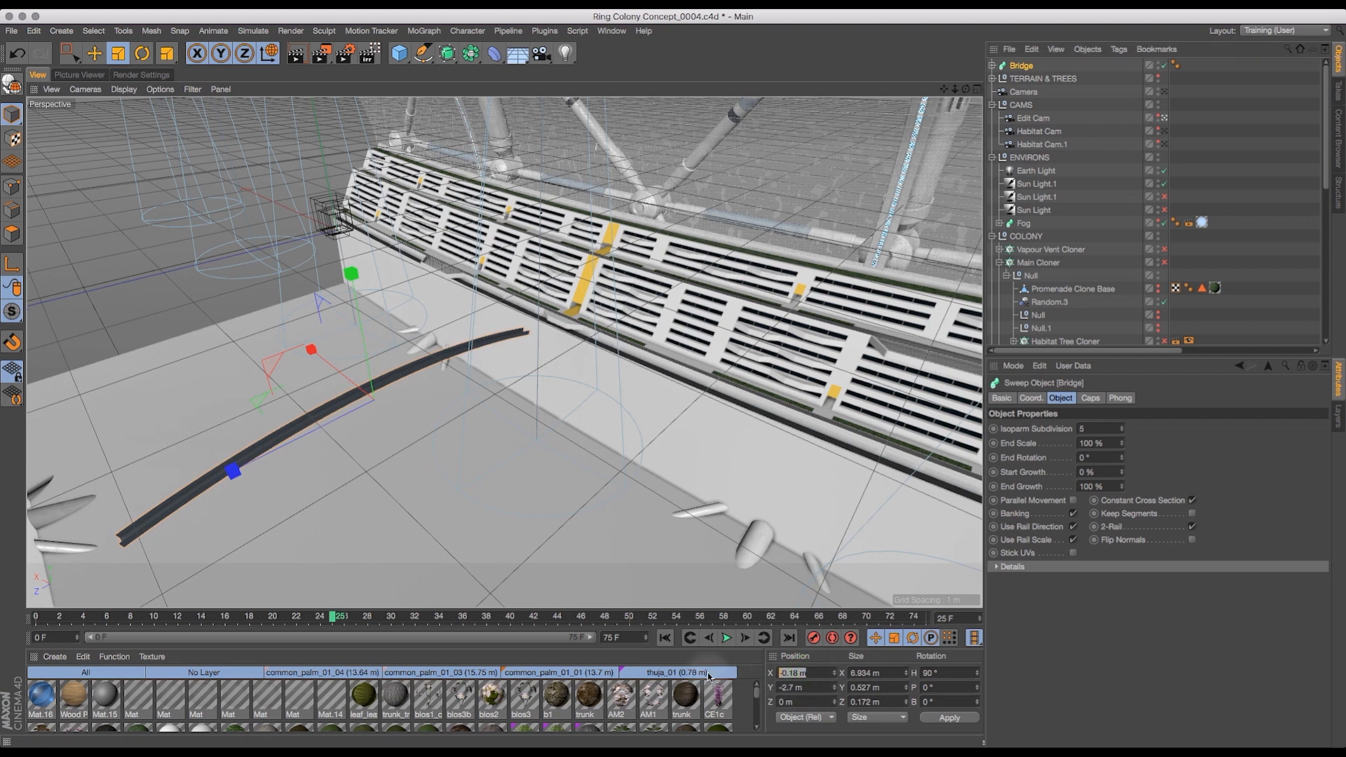
text(0)
key(Return)
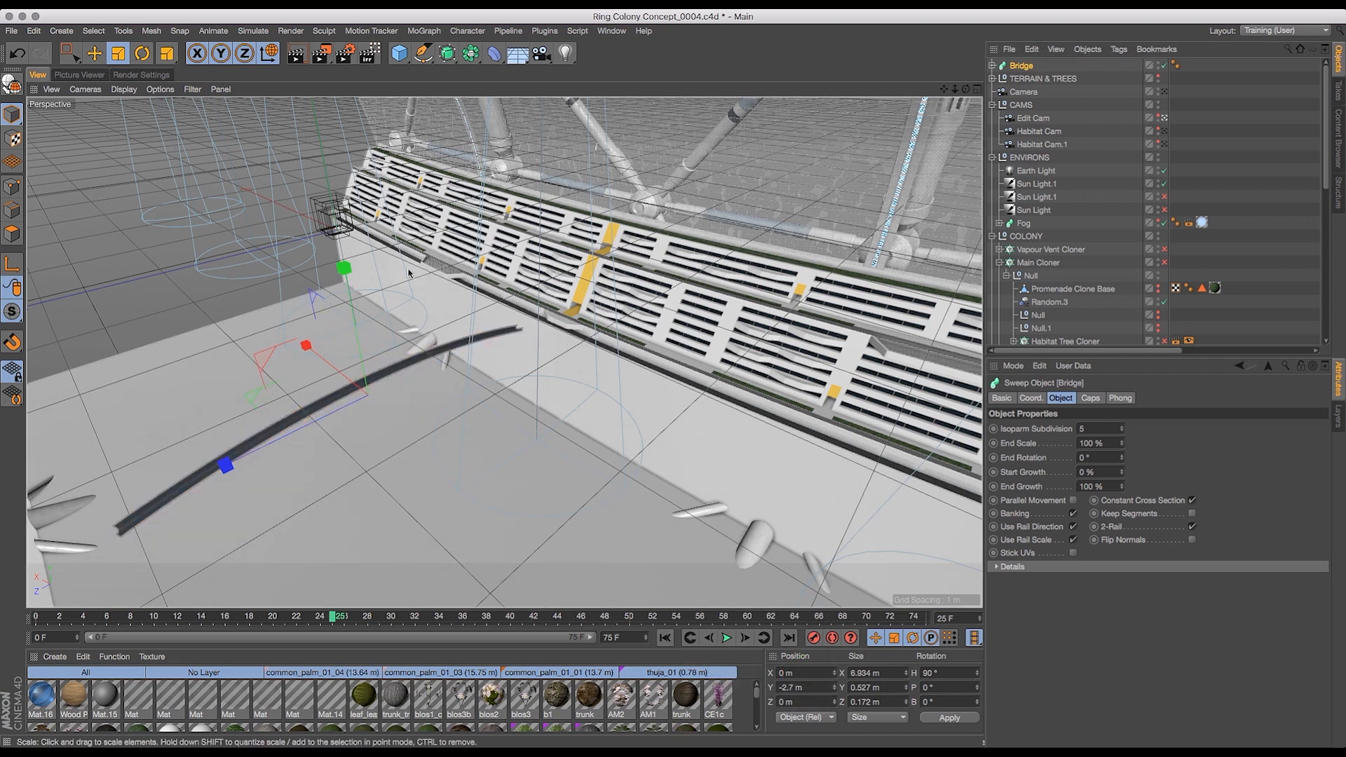
- Scale the Bridge up uniformly to about 9.65 m long
key(e)
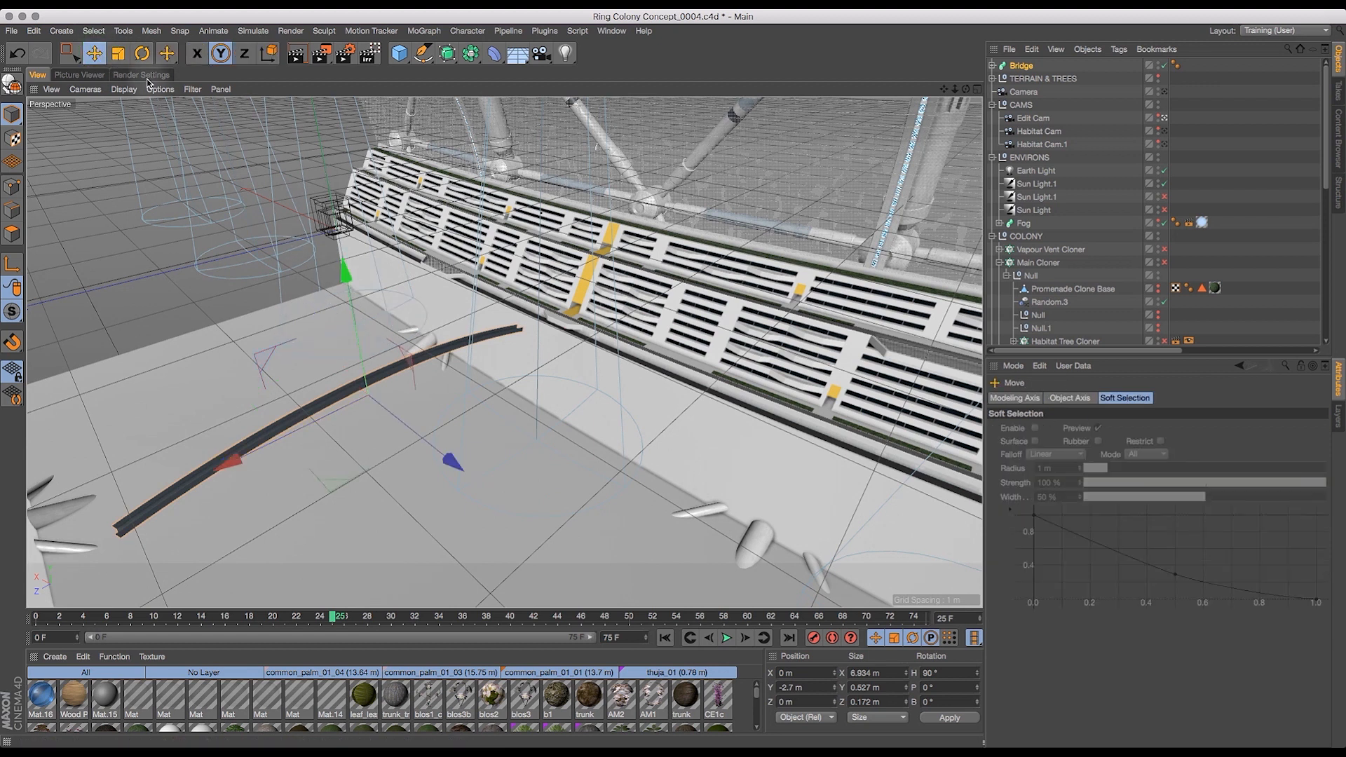
click(119, 56)
drag(170, 330, 241, 328)
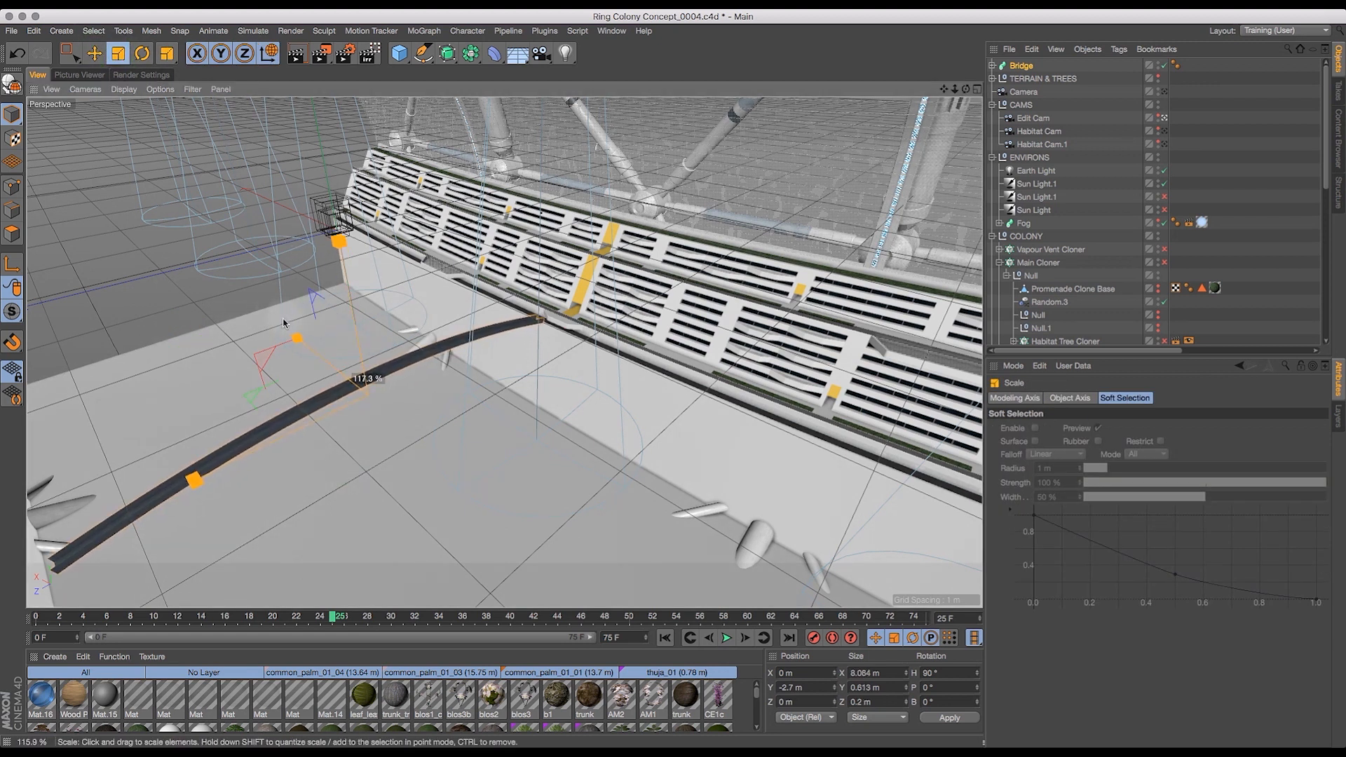
drag(692, 314, 490, 393)
- Move the Bridge down to about Y -3.1 m and sideways to about X 0.138 m, alongside the yellow walkway
key(e)
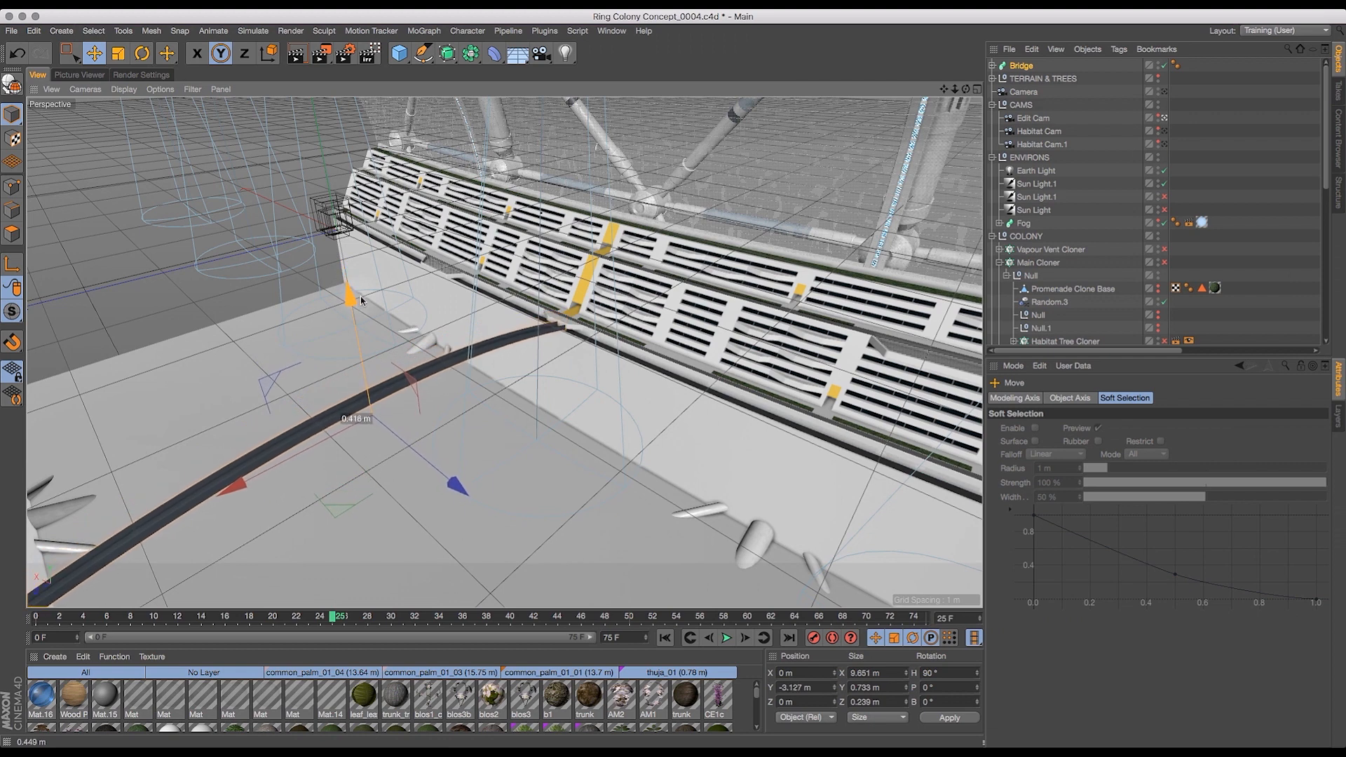
drag(966, 91, 1027, 111)
drag(735, 488, 729, 493)
drag(966, 90, 966, 91)
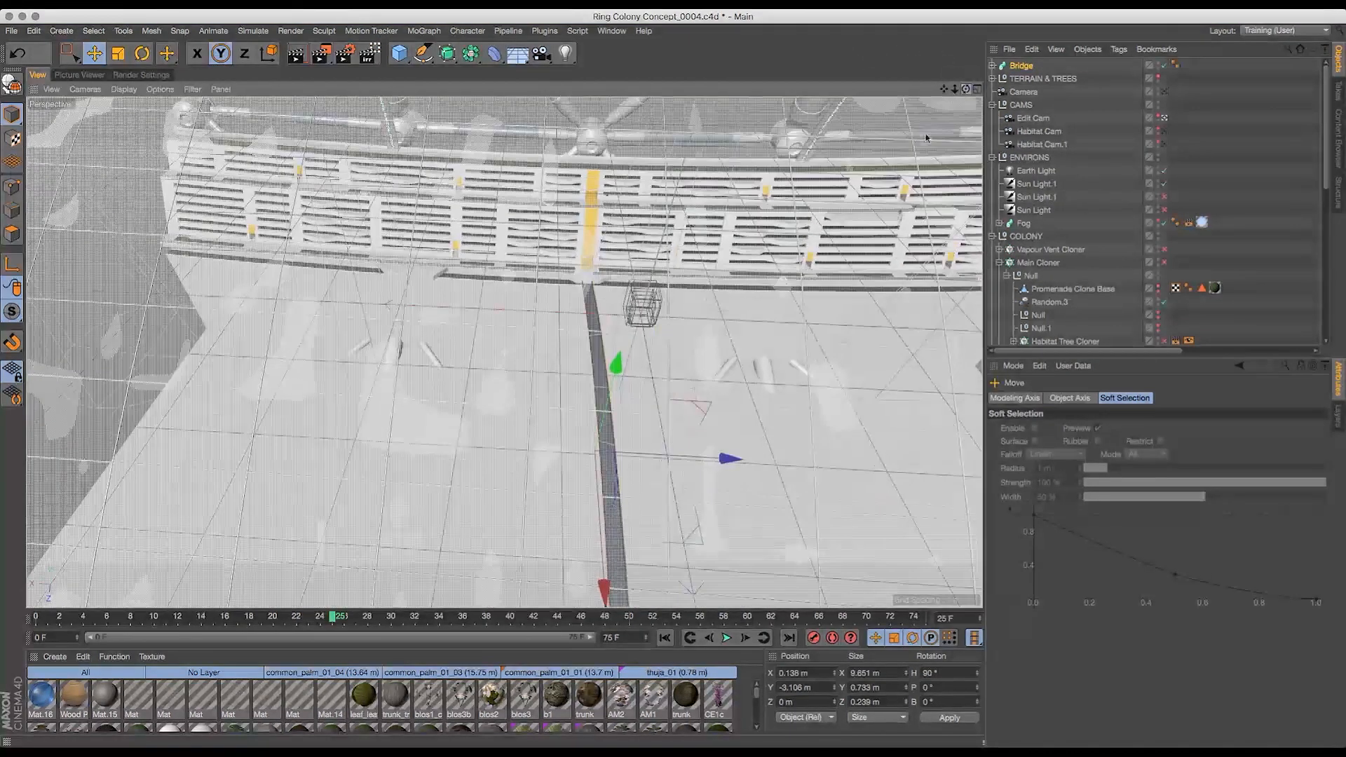
- Expand the Bridge hierarchy and raise its Spline to about Y 0.115 m relative to the Bridge
key(o)
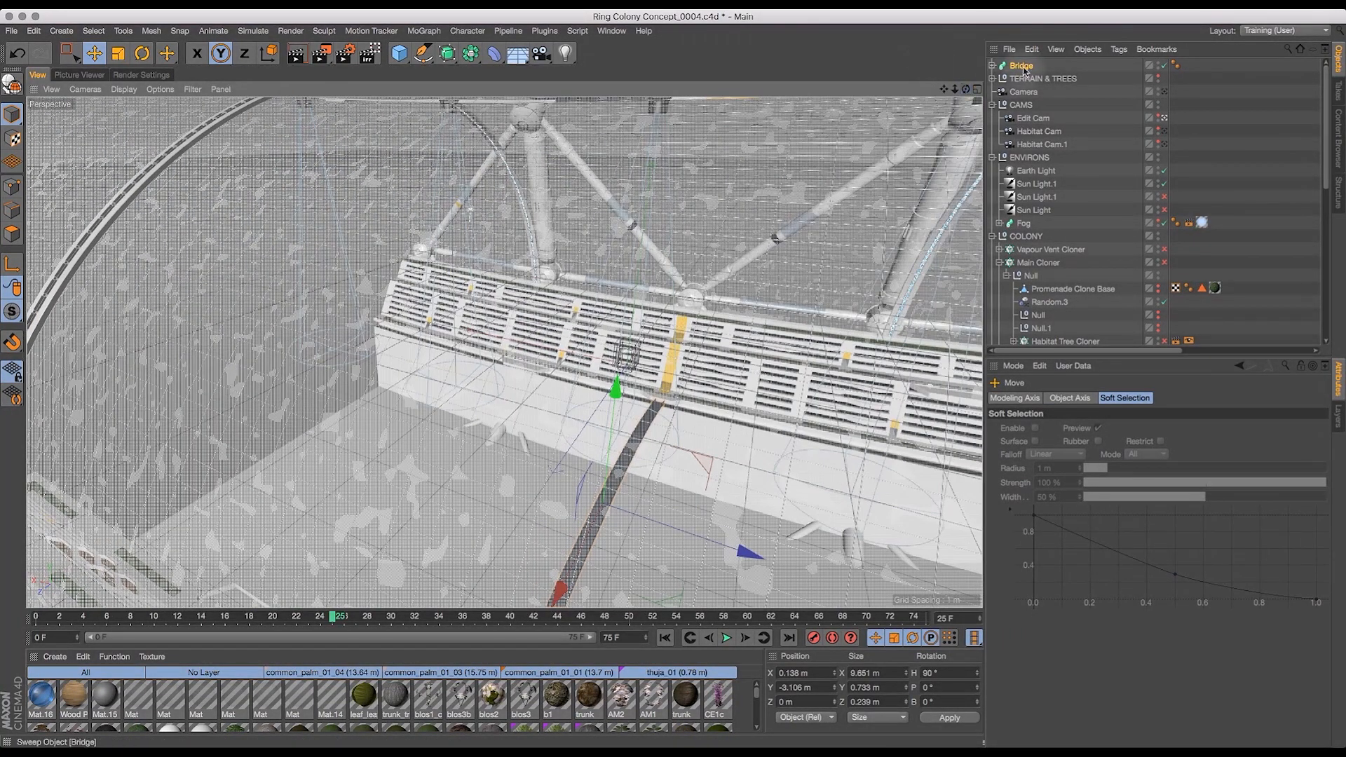
click(1015, 65)
click(993, 66)
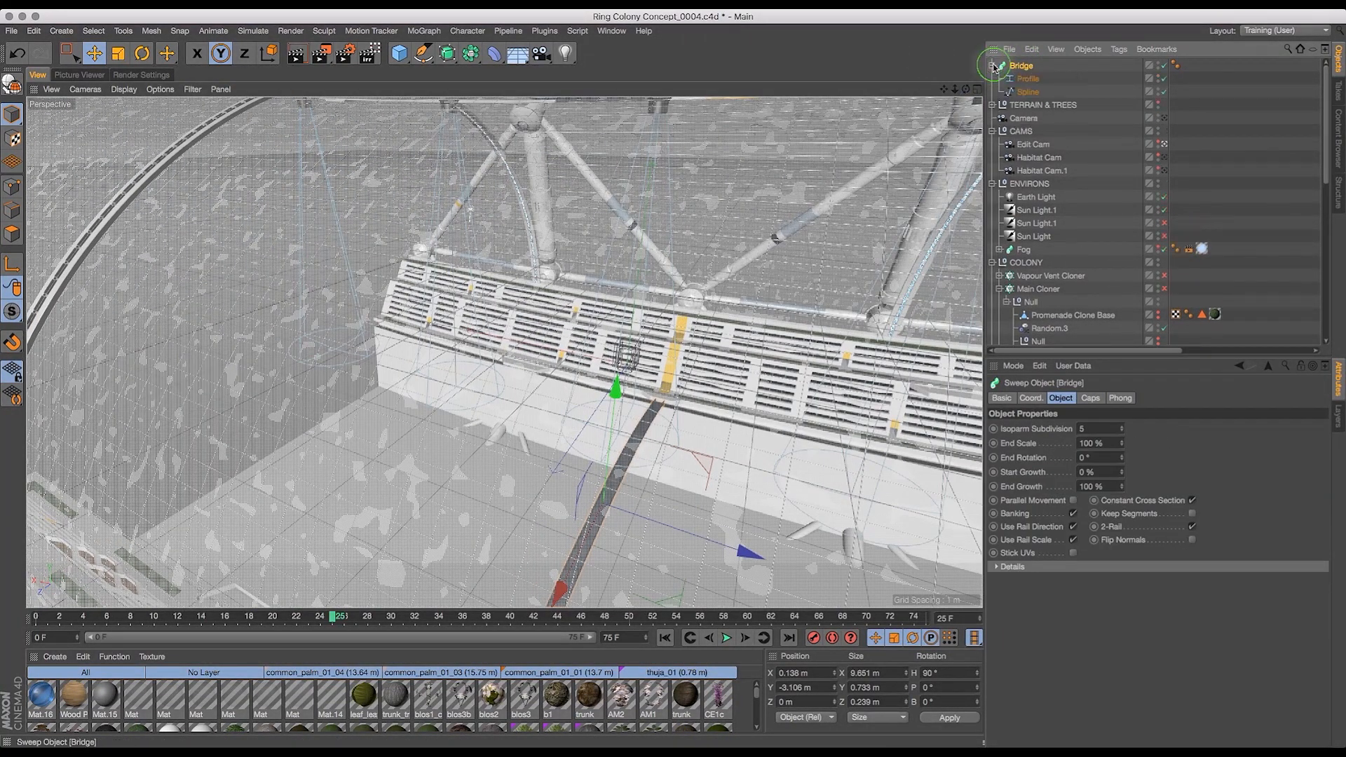
click(1027, 78)
key(o)
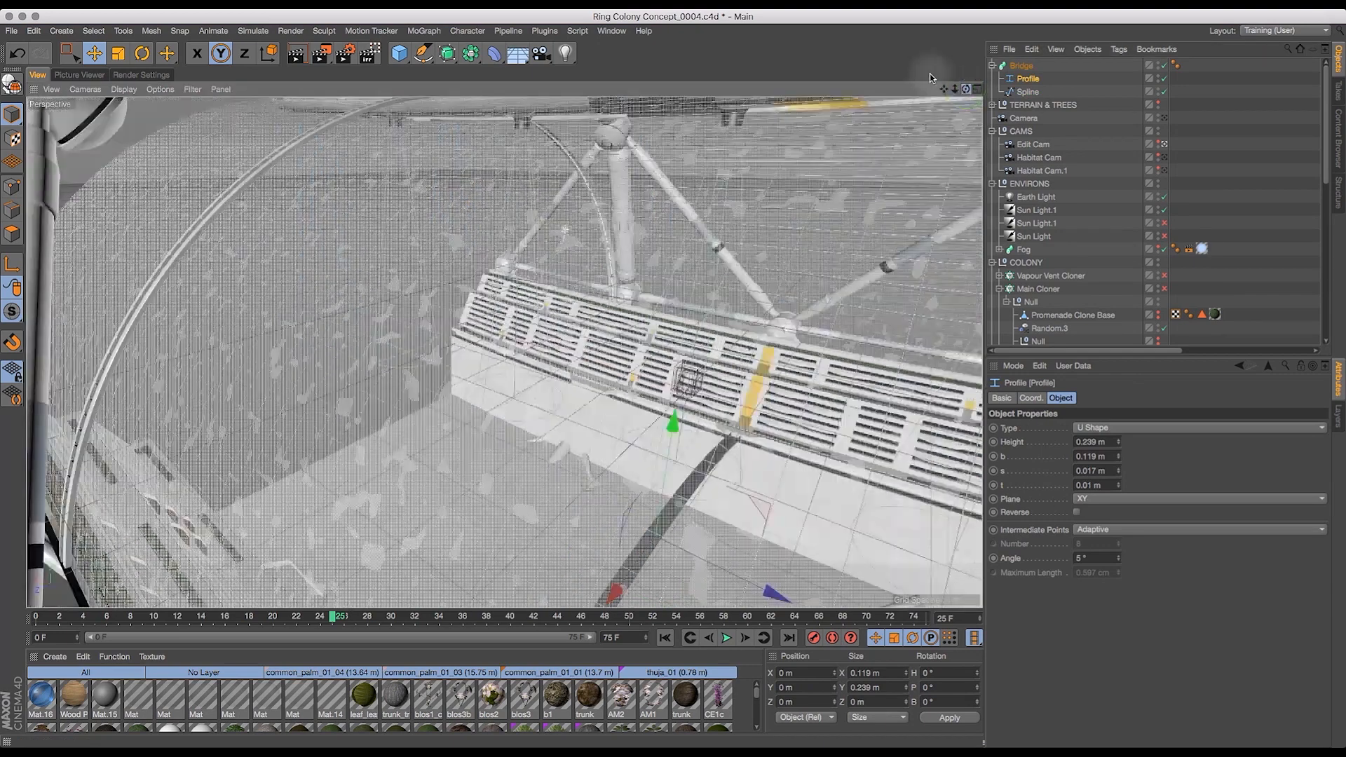
drag(966, 90, 975, 96)
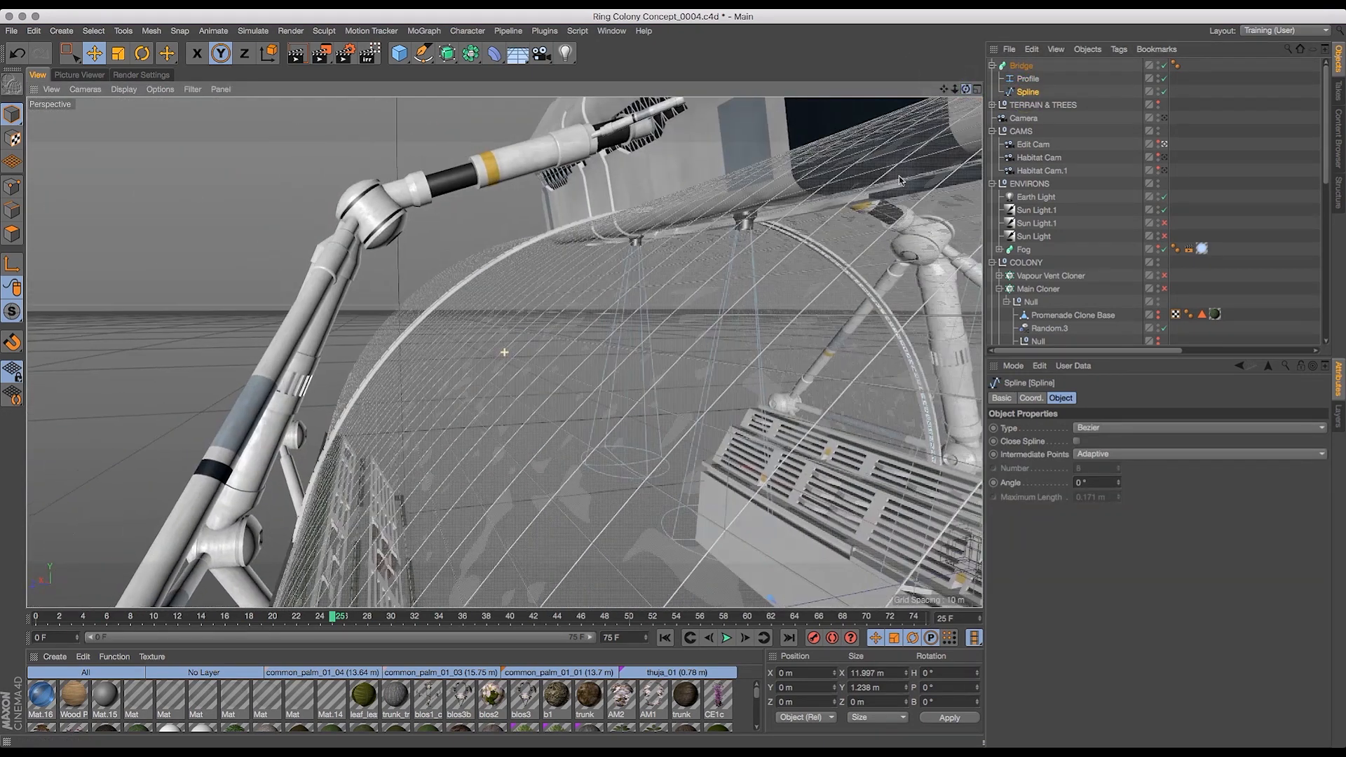
key(1)
drag(561, 320, 477, 221)
drag(600, 442, 449, 223)
drag(571, 438, 319, 31)
key(3)
drag(694, 238, 783, 274)
key(2)
drag(885, 281, 941, 333)
key(3)
alt+drag(957, 330, 799, 78)
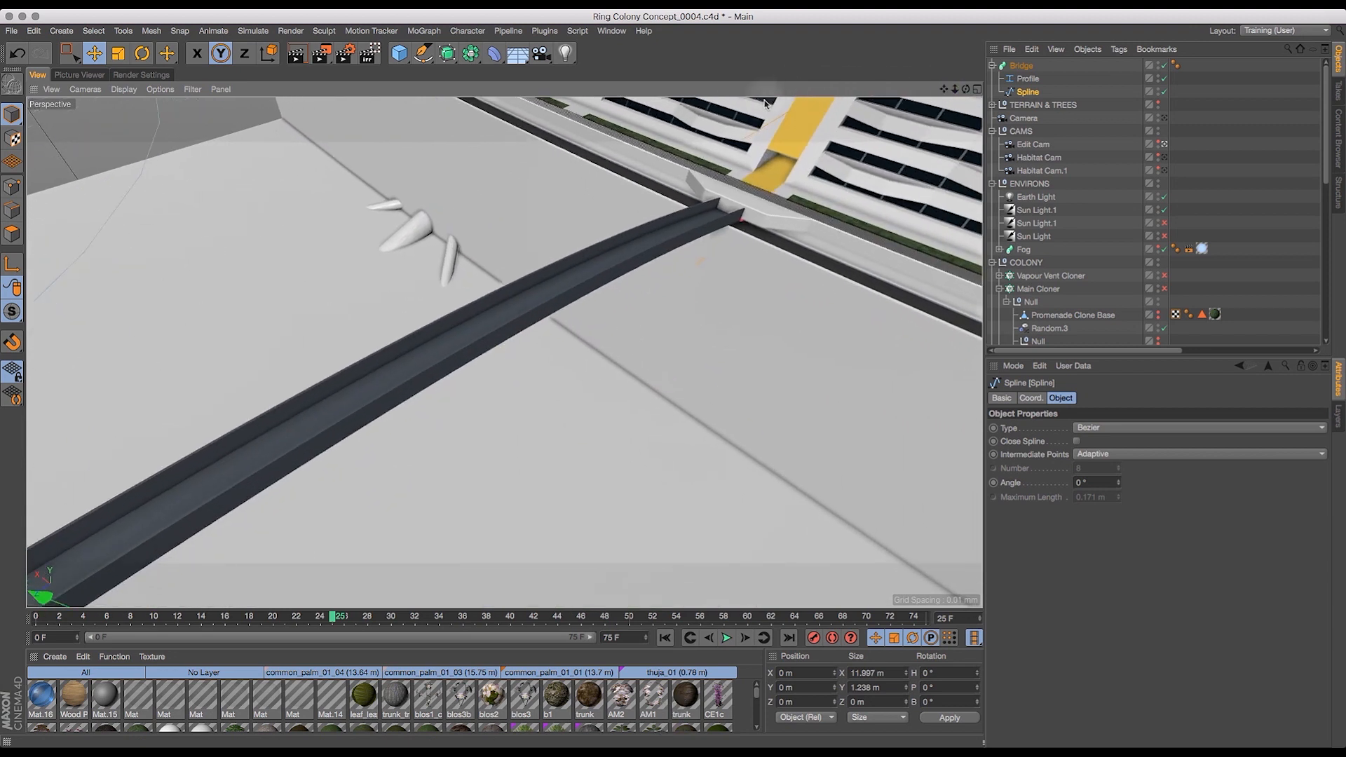
click(221, 53)
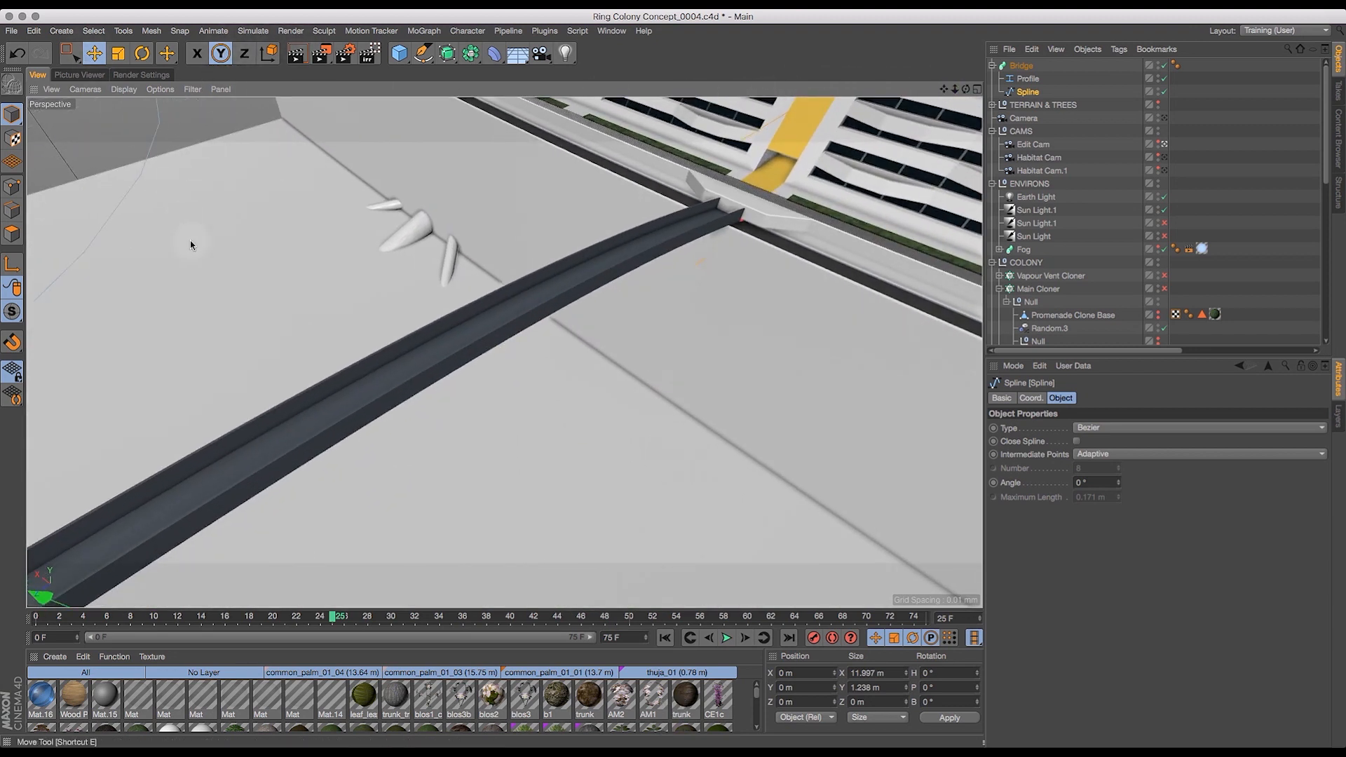
drag(186, 243, 160, 261)
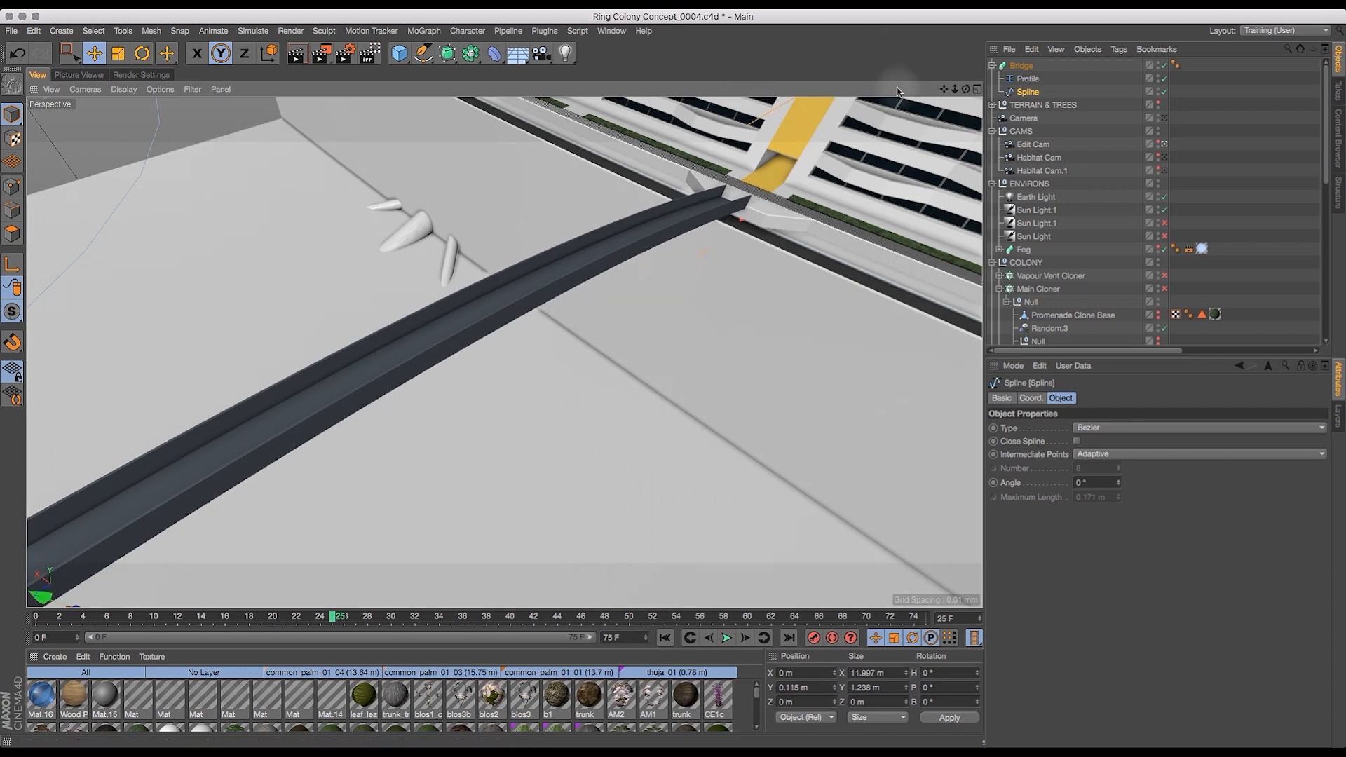
- Centre the whole Bridge on the habitat walkway in the Front view, moving it to about X 0.119 m
drag(967, 89, 823, 119)
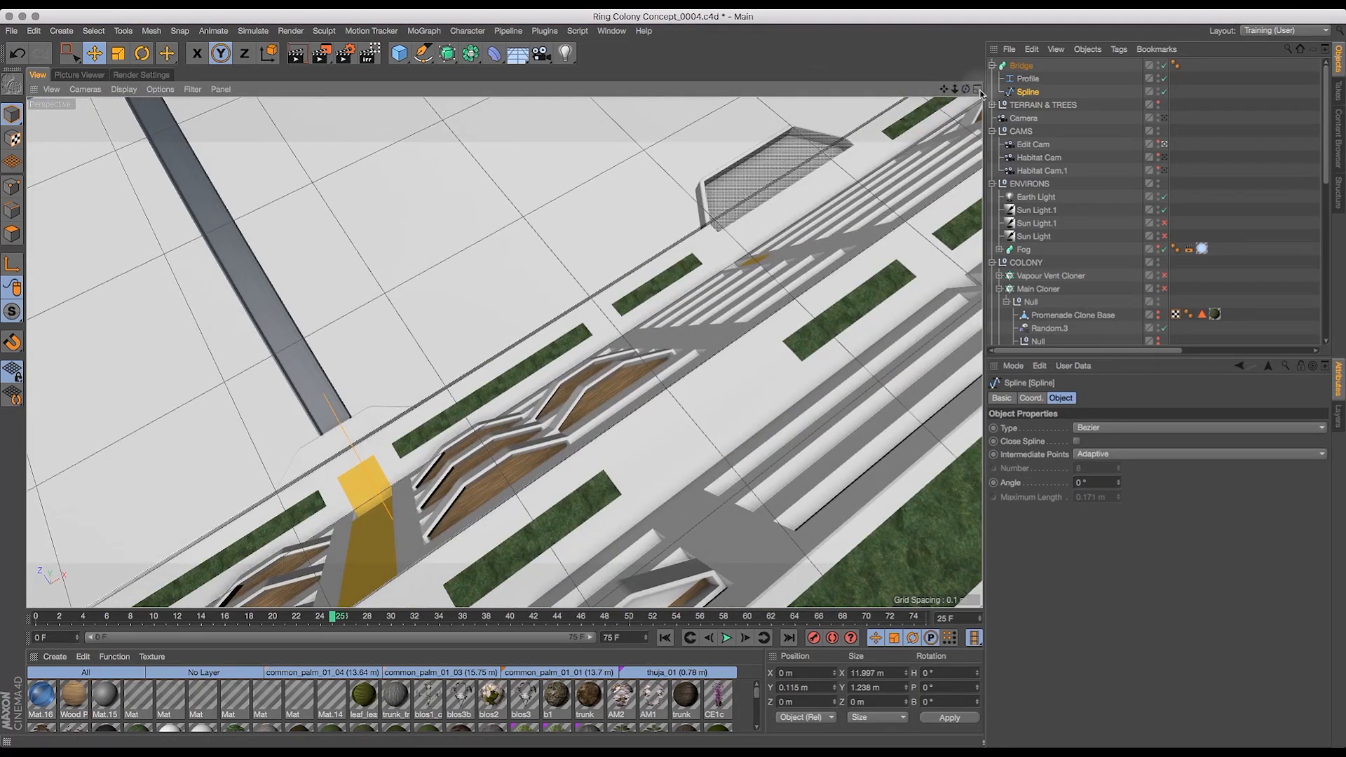
middle_click(906, 164)
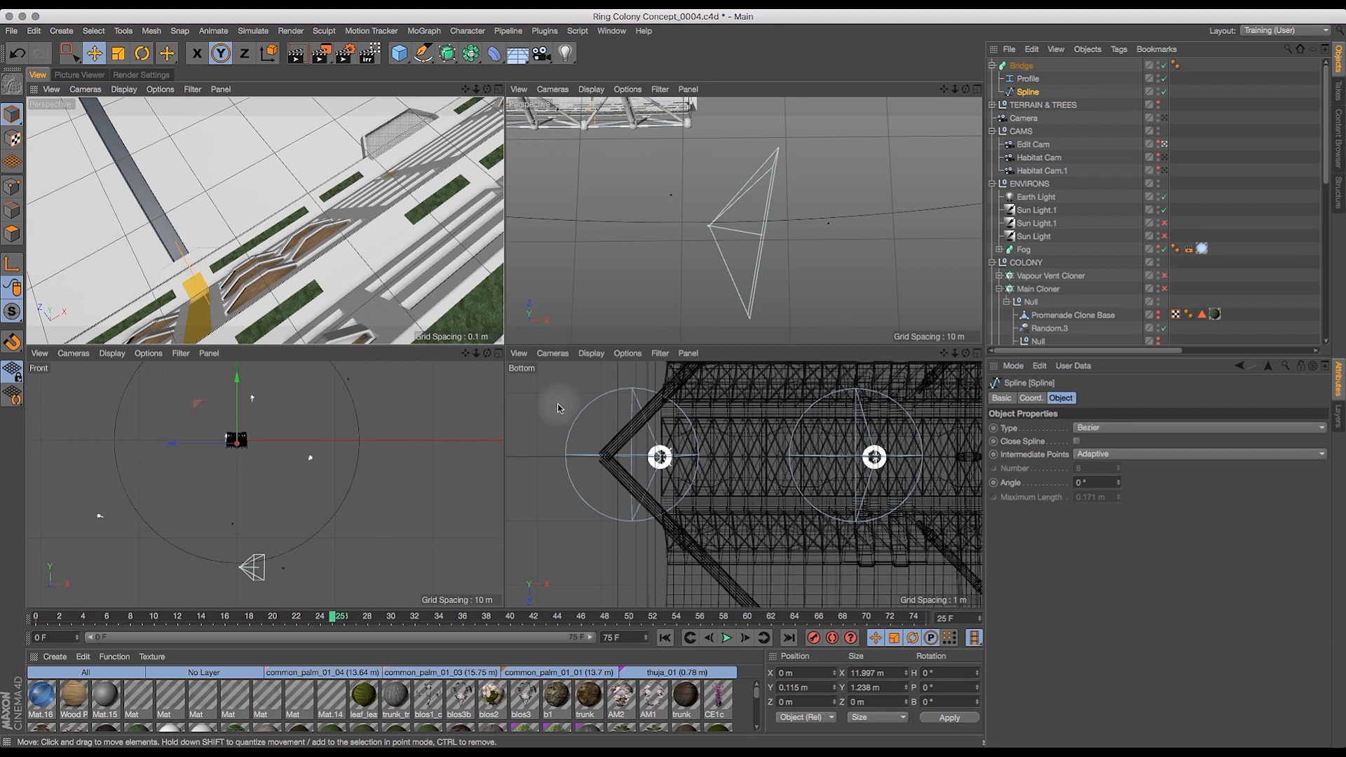
middle_click(477, 399)
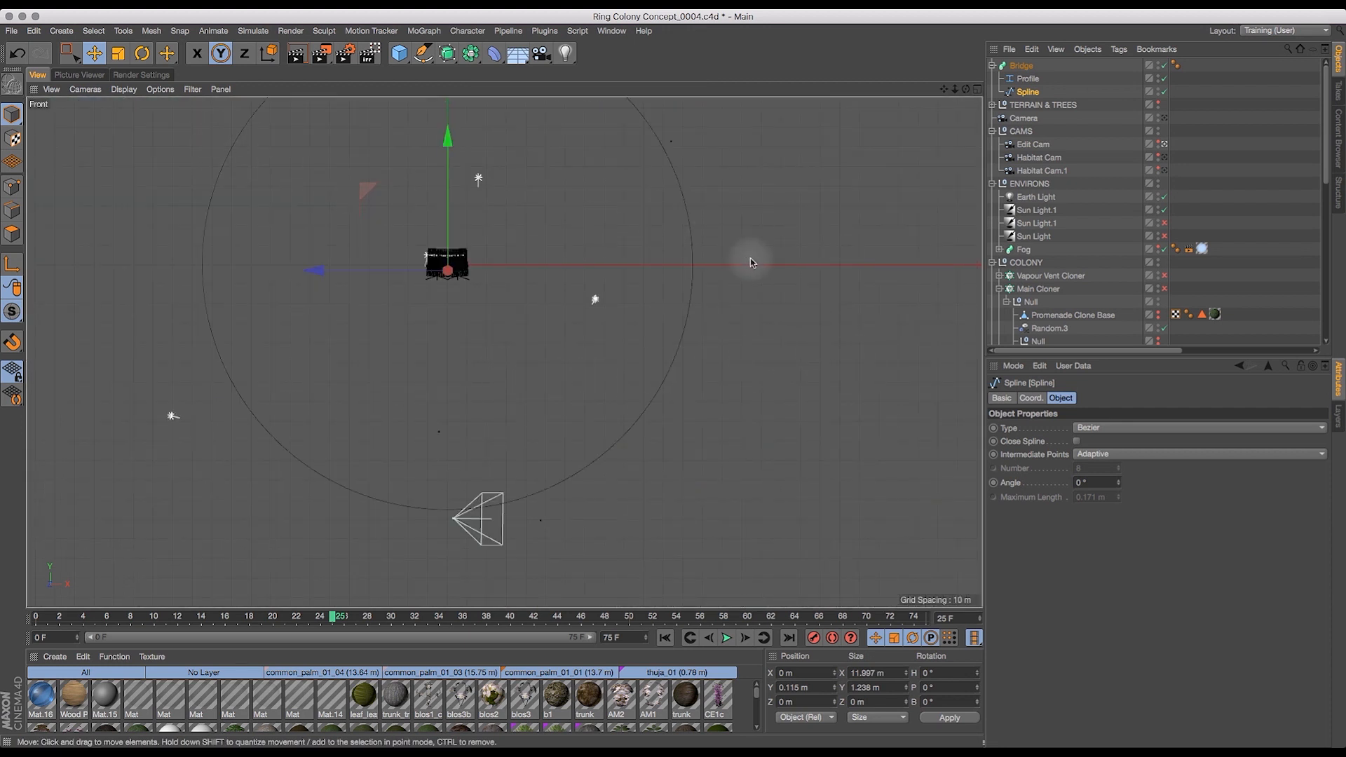
key(o)
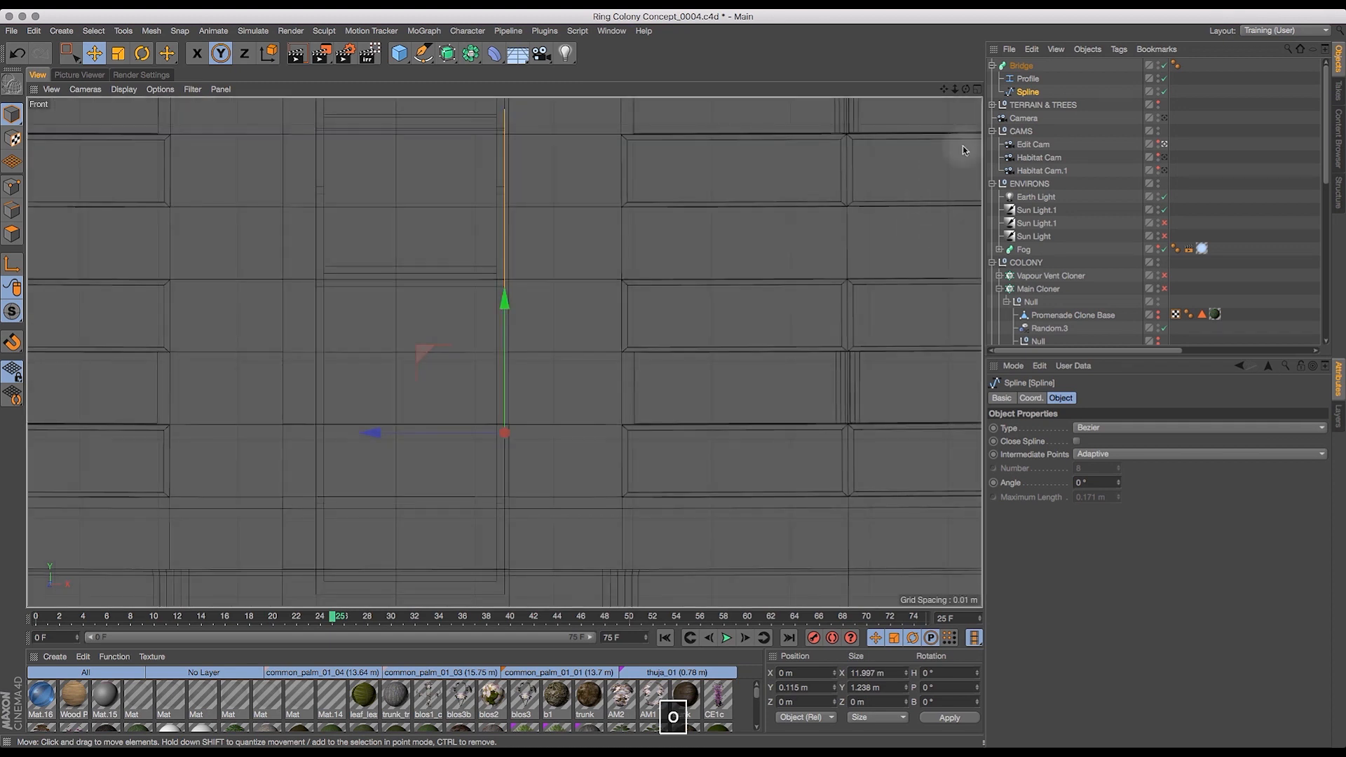
drag(946, 95, 910, 112)
click(1054, 64)
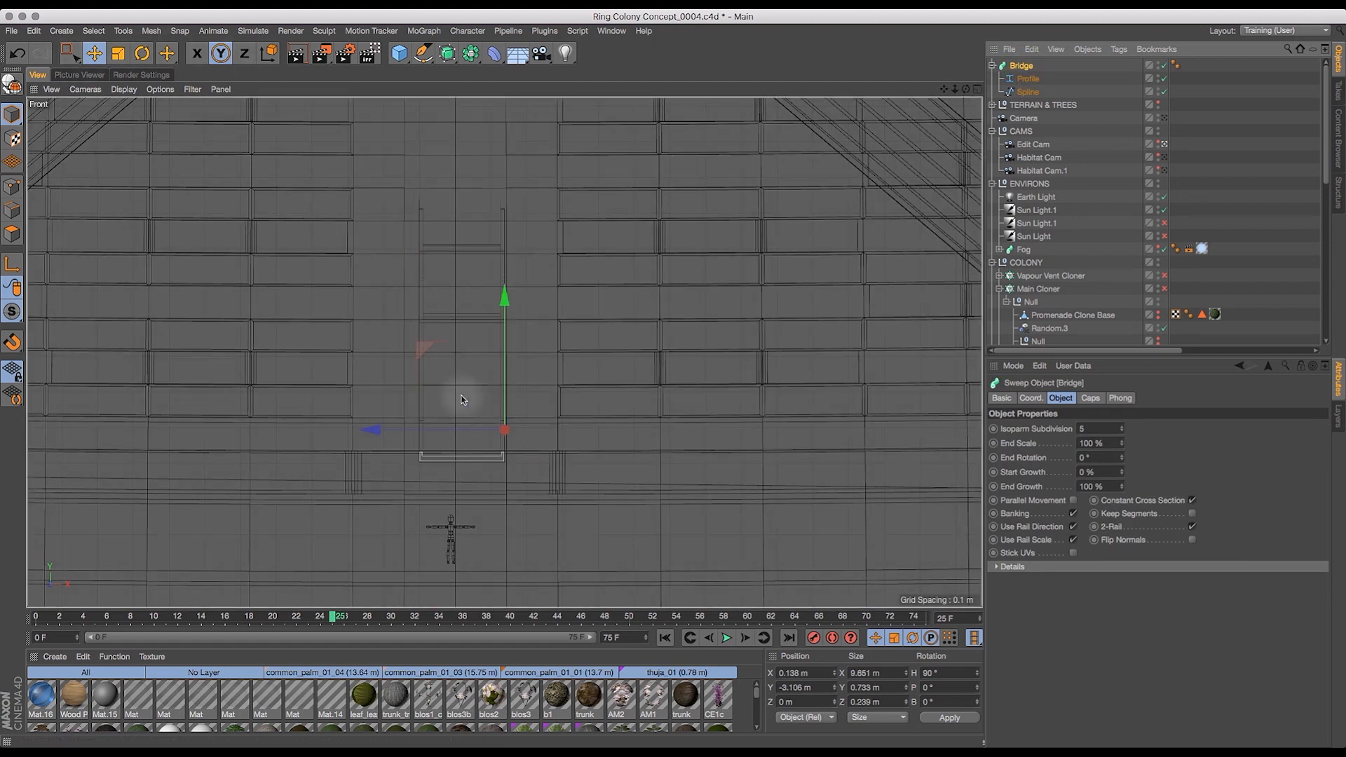
drag(364, 434, 356, 436)
drag(954, 89, 985, 93)
drag(361, 462, 362, 469)
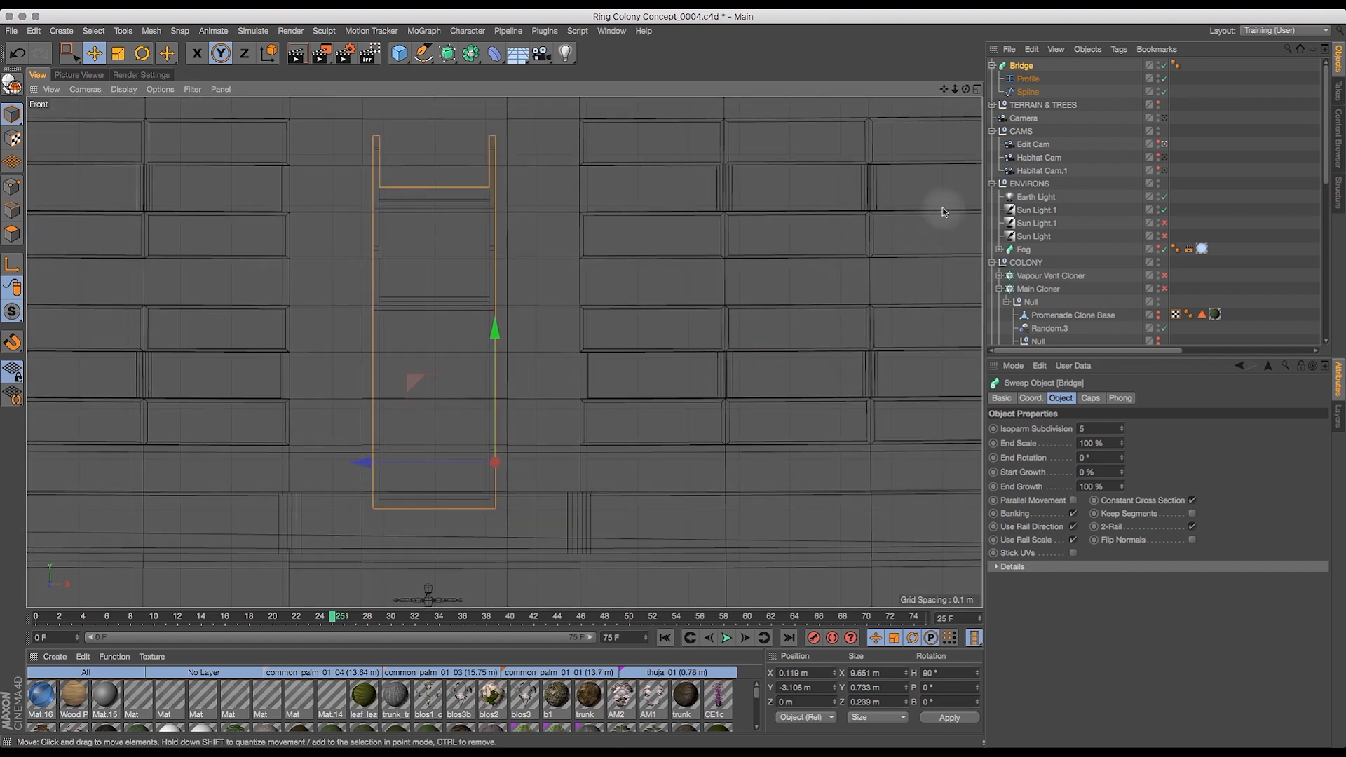
- Set the b value of the Bridge's U-shaped Profile to 0.11 m
mouse_move(955, 89)
mouse_down()
mouse_move(910, 144)
mouse_move(975, 124)
mouse_up()
click(1027, 80)
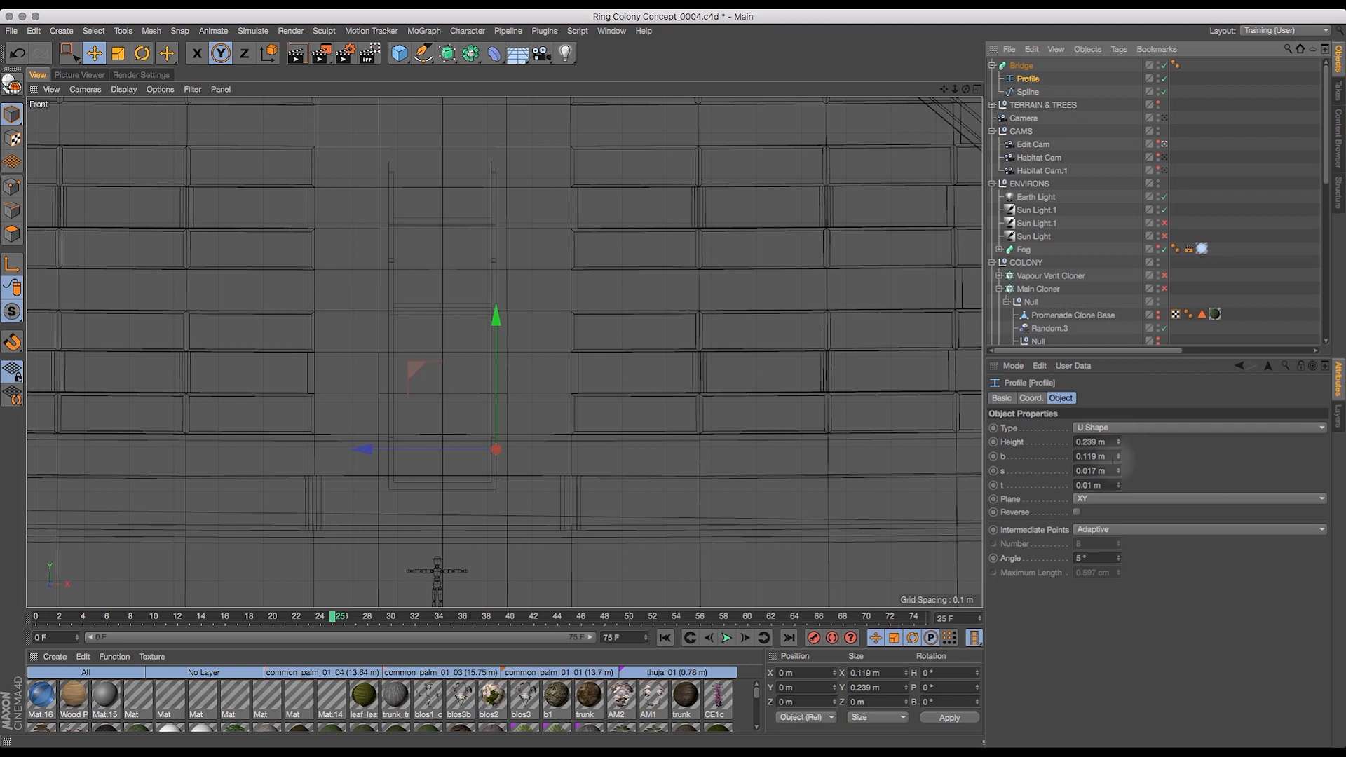
click(1093, 457)
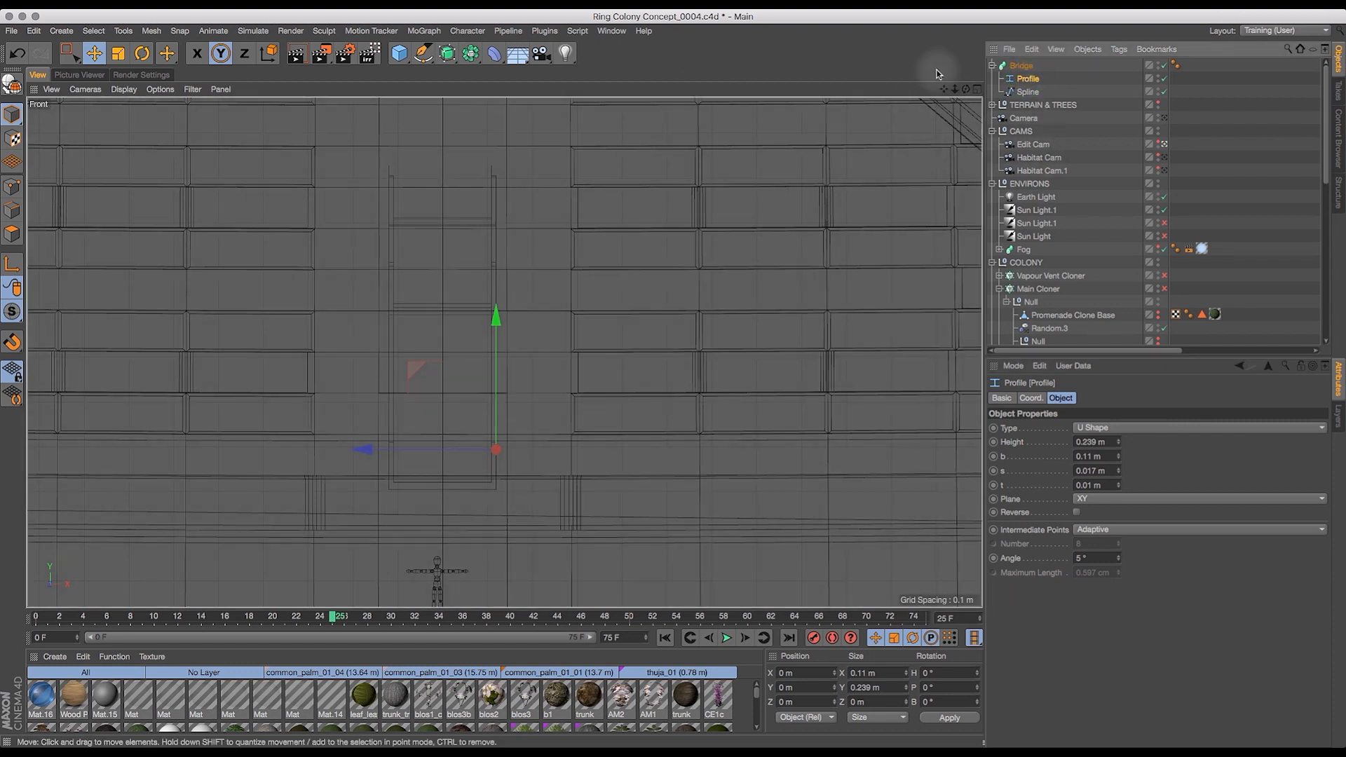
- Move the human figure up and onto the Bridge in the perspective view, to about Y -3.12 m and Z -4.59 m
click(976, 89)
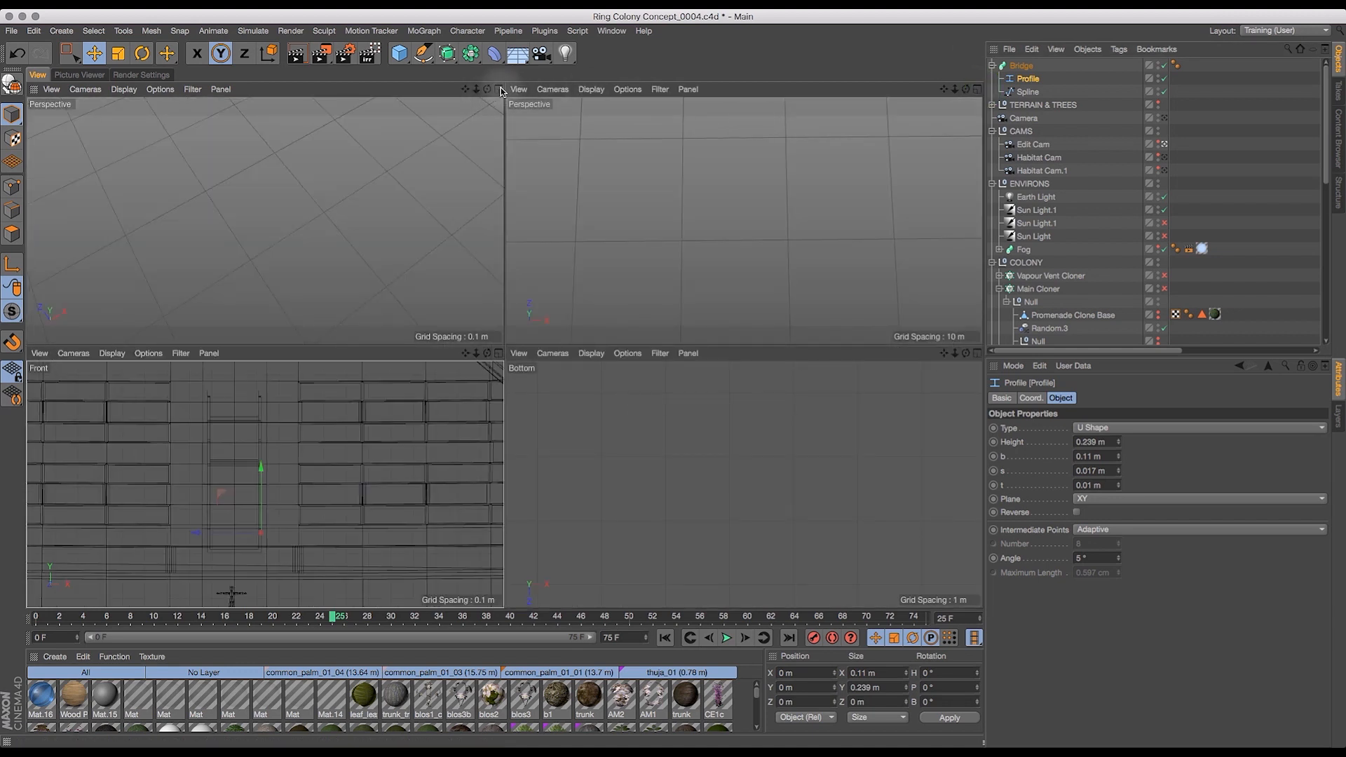
click(498, 89)
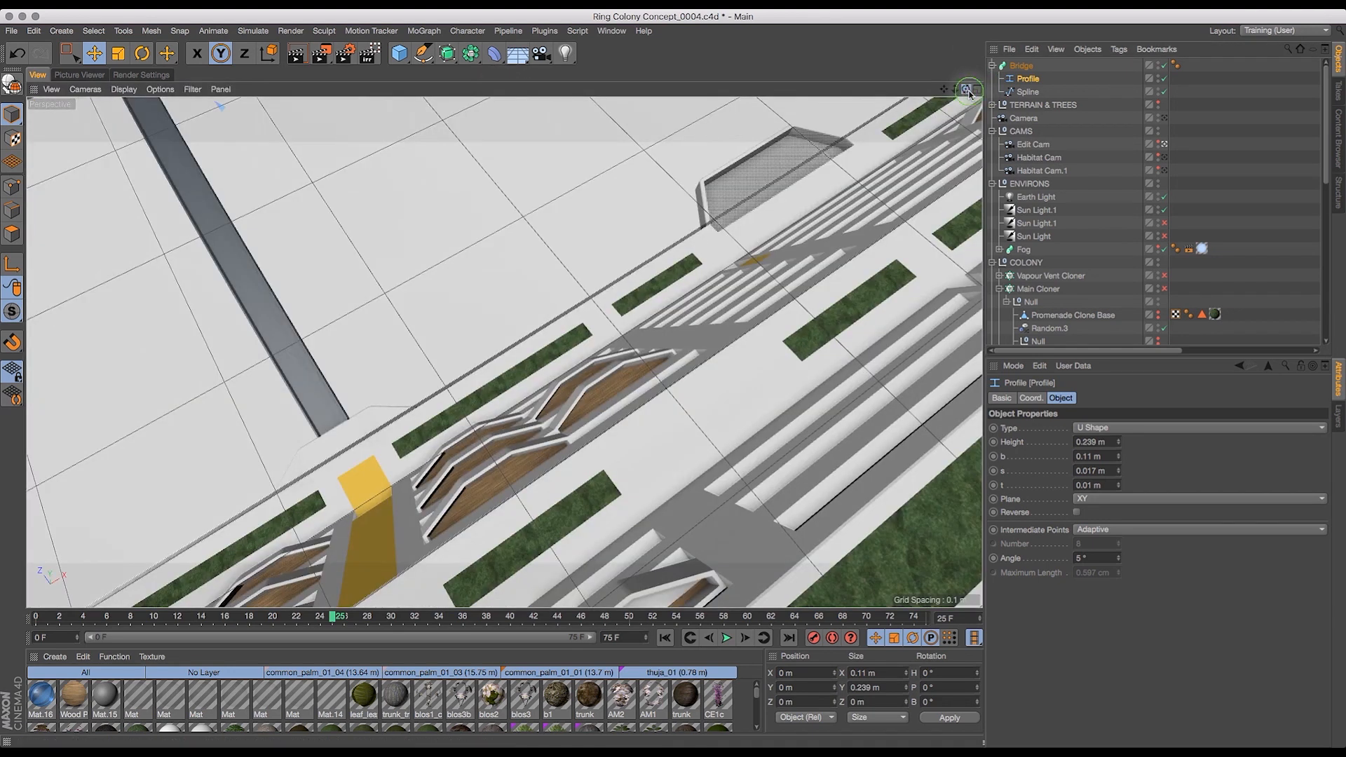
drag(966, 90, 1097, 77)
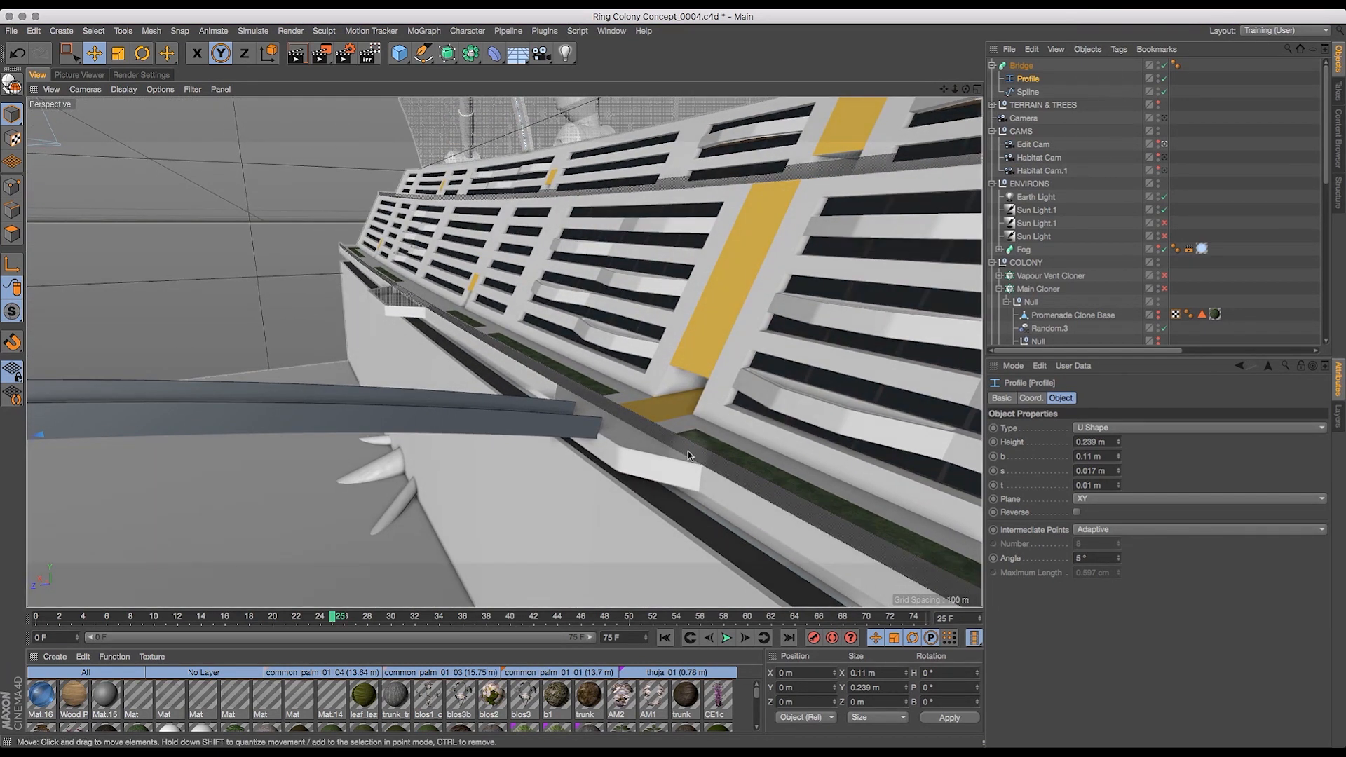
drag(969, 92, 971, 73)
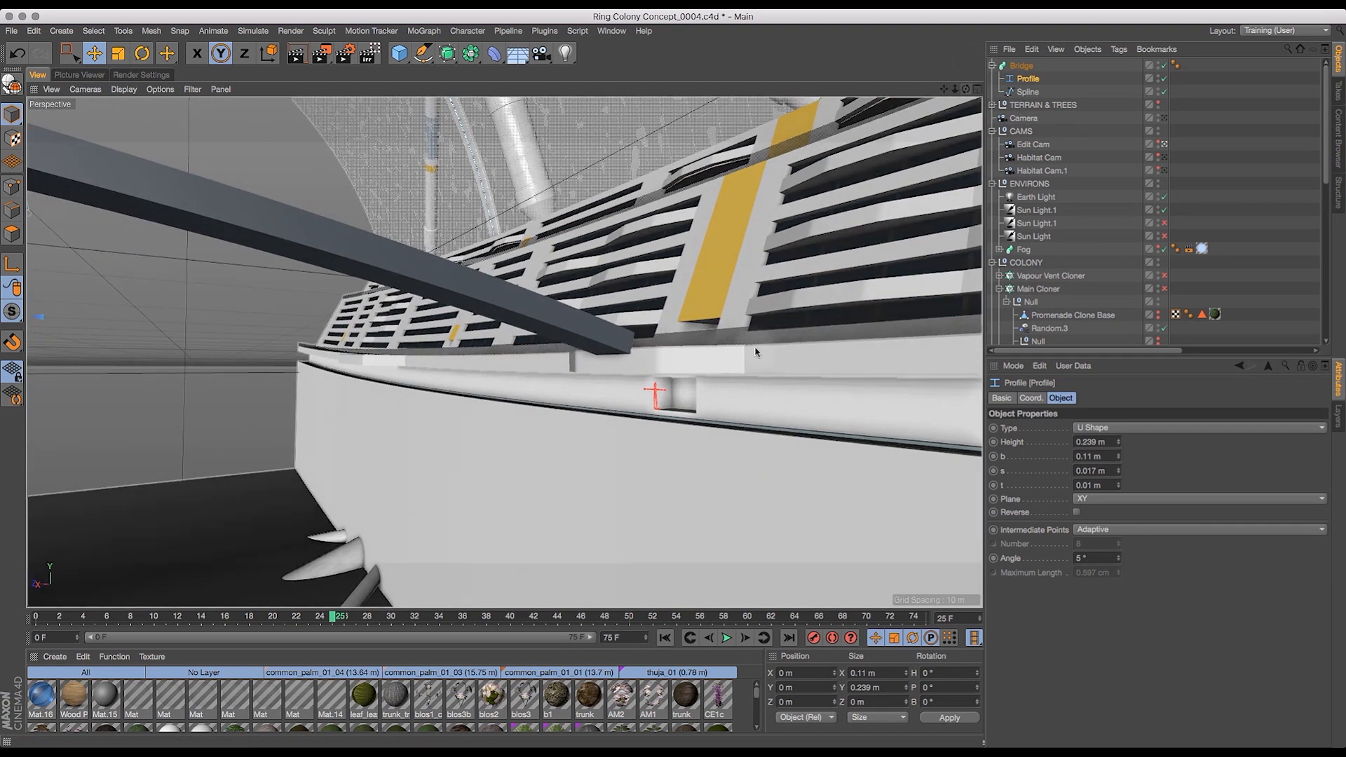
click(654, 396)
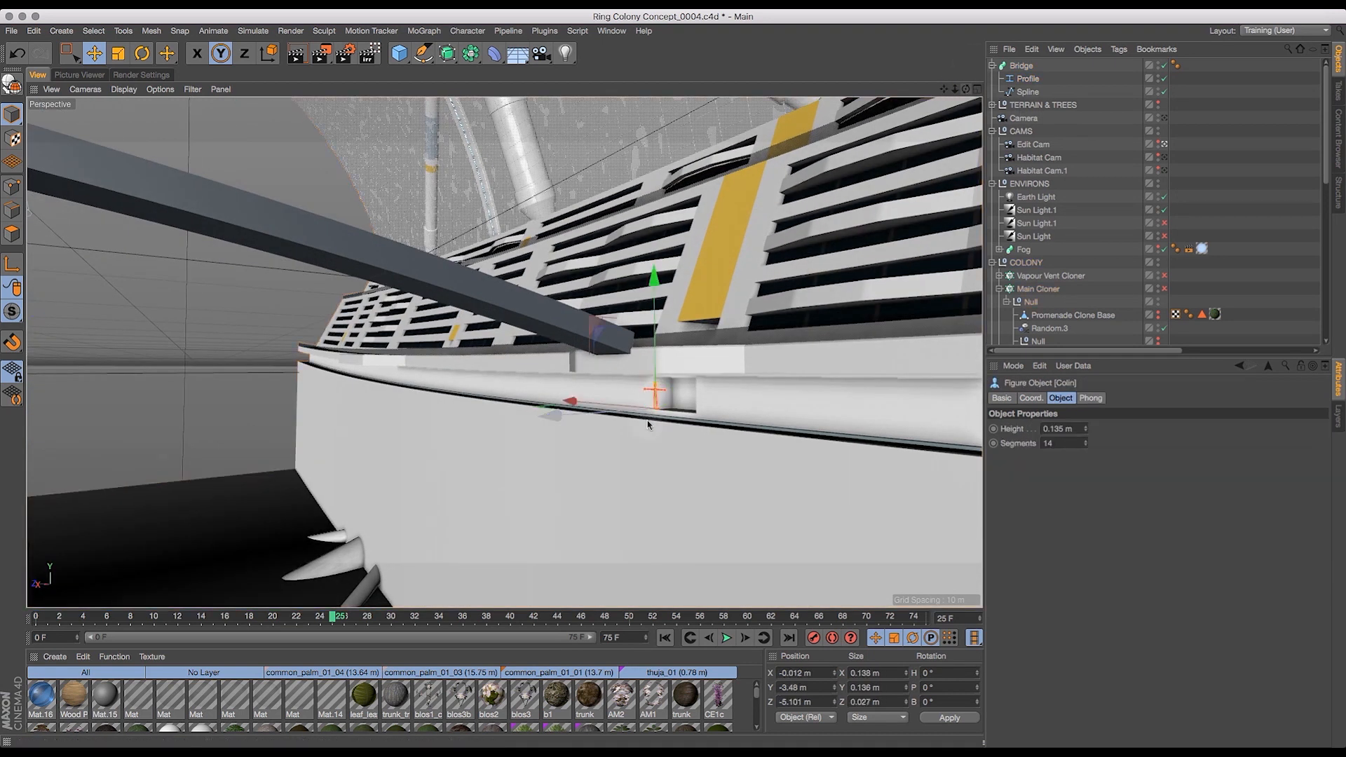
click(93, 53)
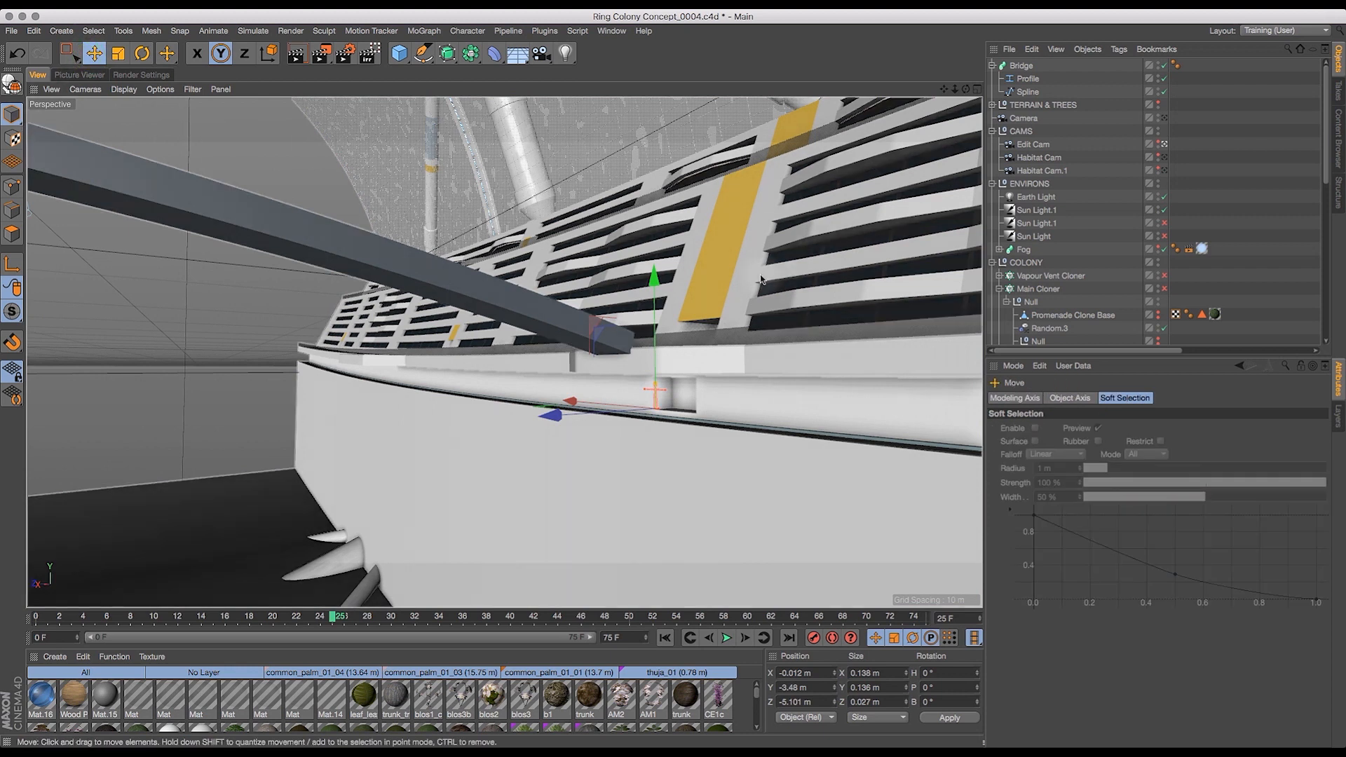
drag(654, 281, 668, 247)
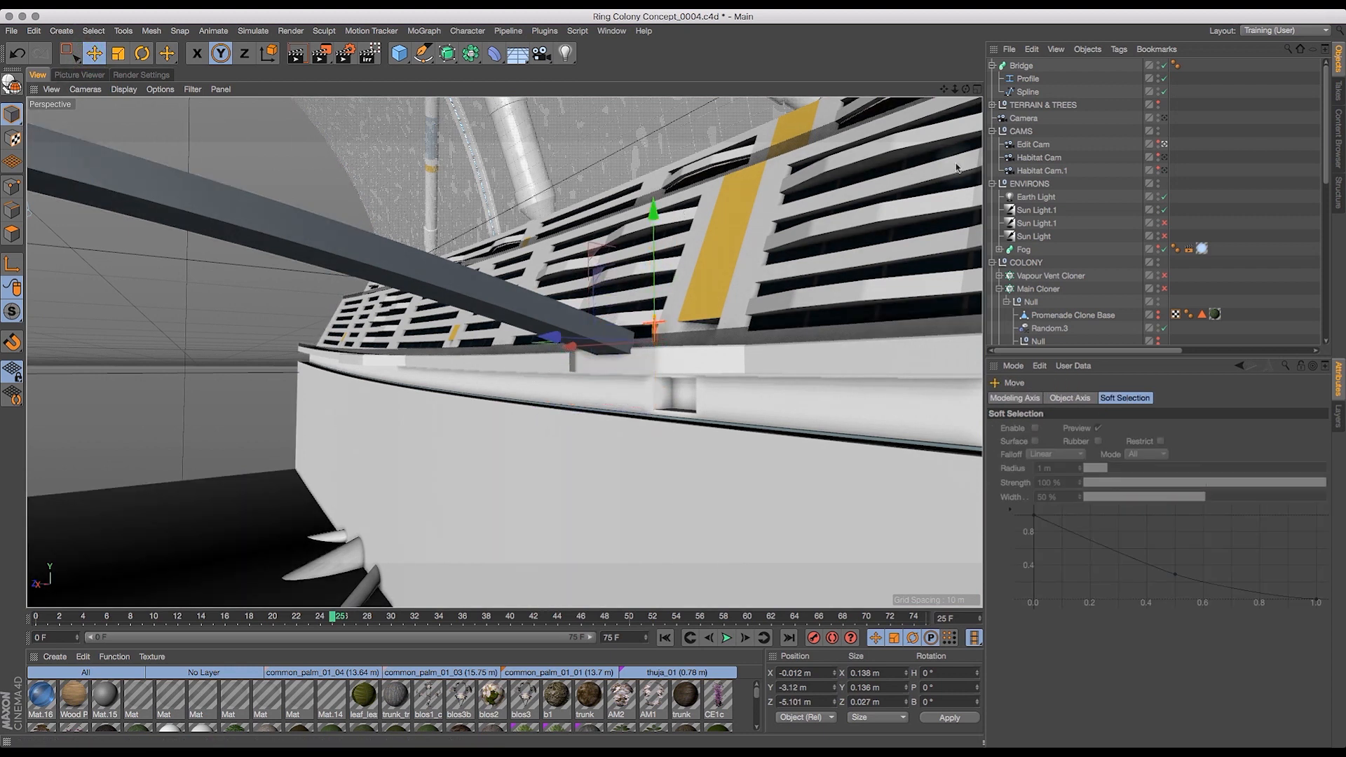
drag(966, 90, 947, 123)
drag(507, 450, 409, 468)
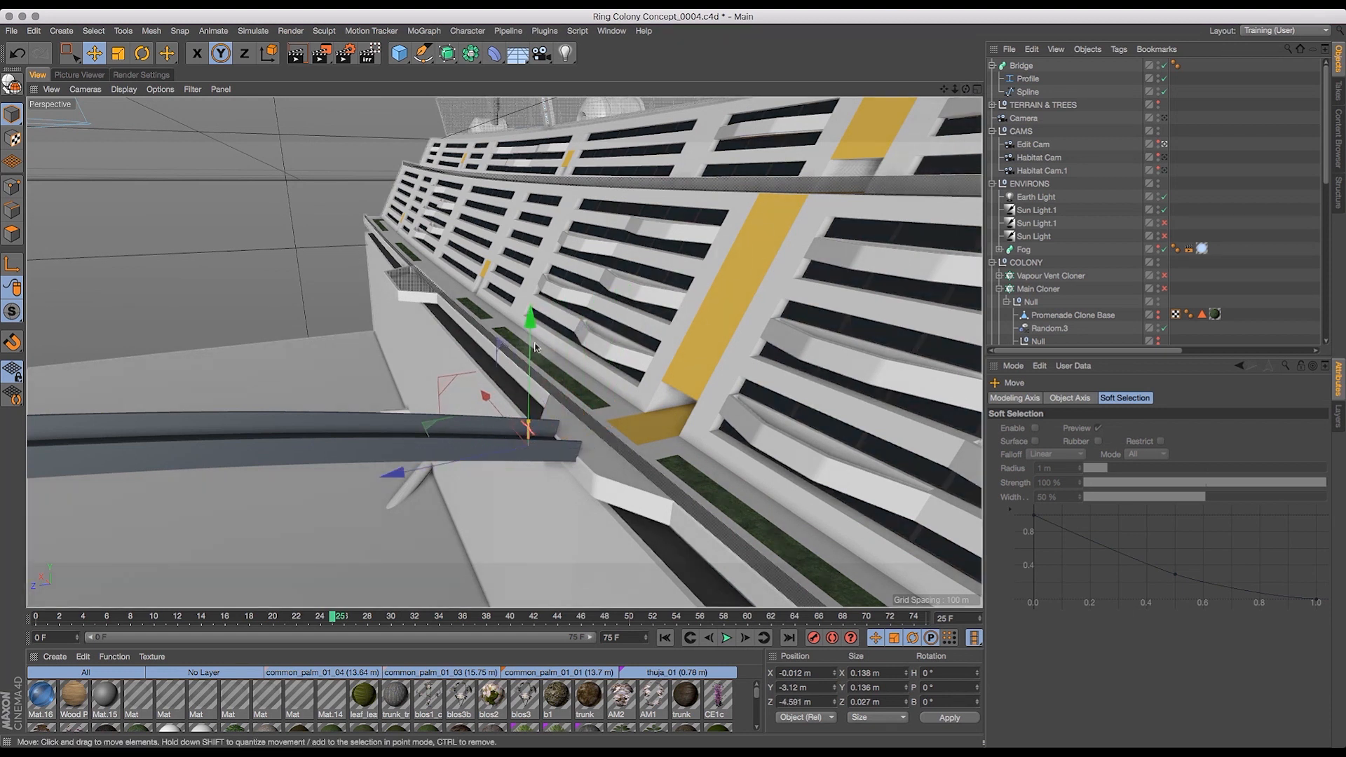
drag(465, 359, 490, 256)
- Stand the figure beside the Bridge's side wall at about X 0.091 m and Y -3.126 m to compare its height
drag(966, 89, 789, 81)
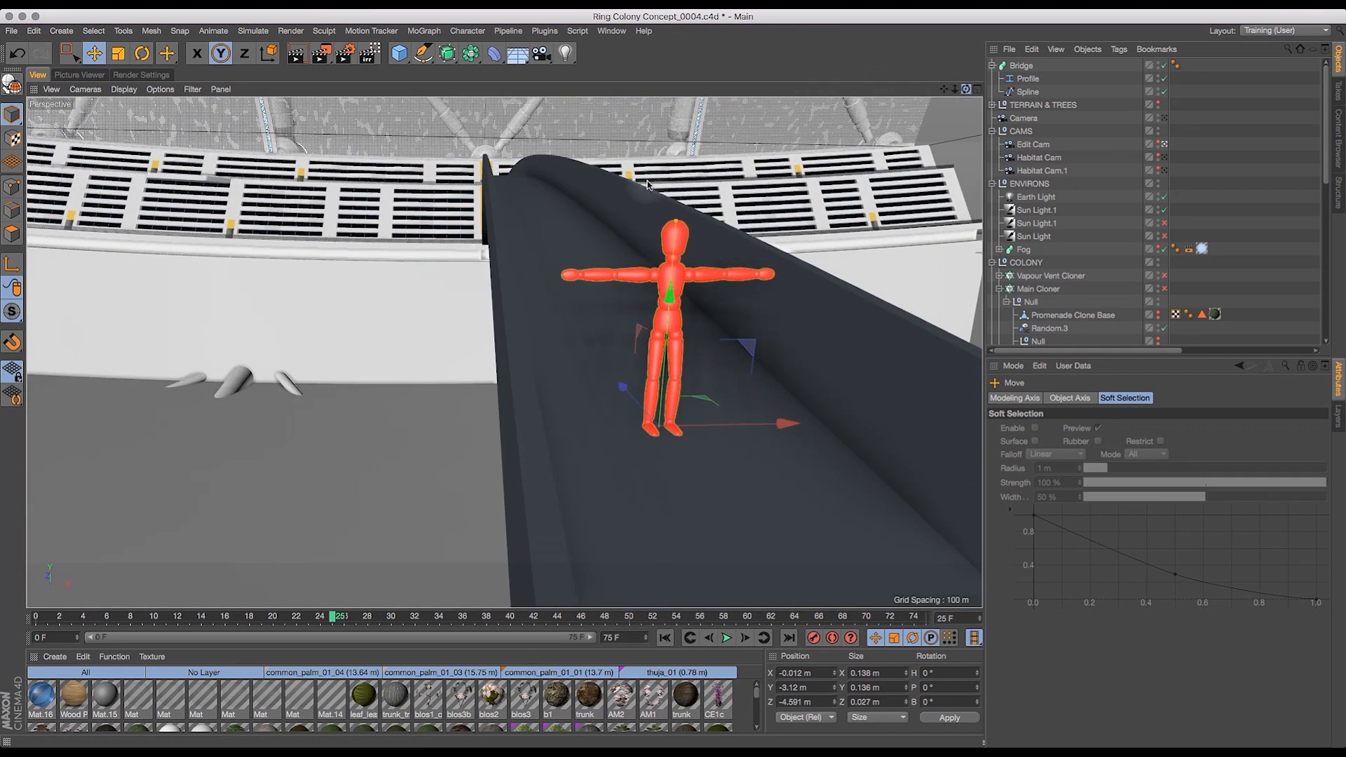
drag(671, 311, 673, 303)
drag(787, 430, 943, 405)
mouse_move(966, 89)
mouse_down()
mouse_move(938, 78)
mouse_move(1018, 78)
mouse_move(1010, 147)
mouse_up()
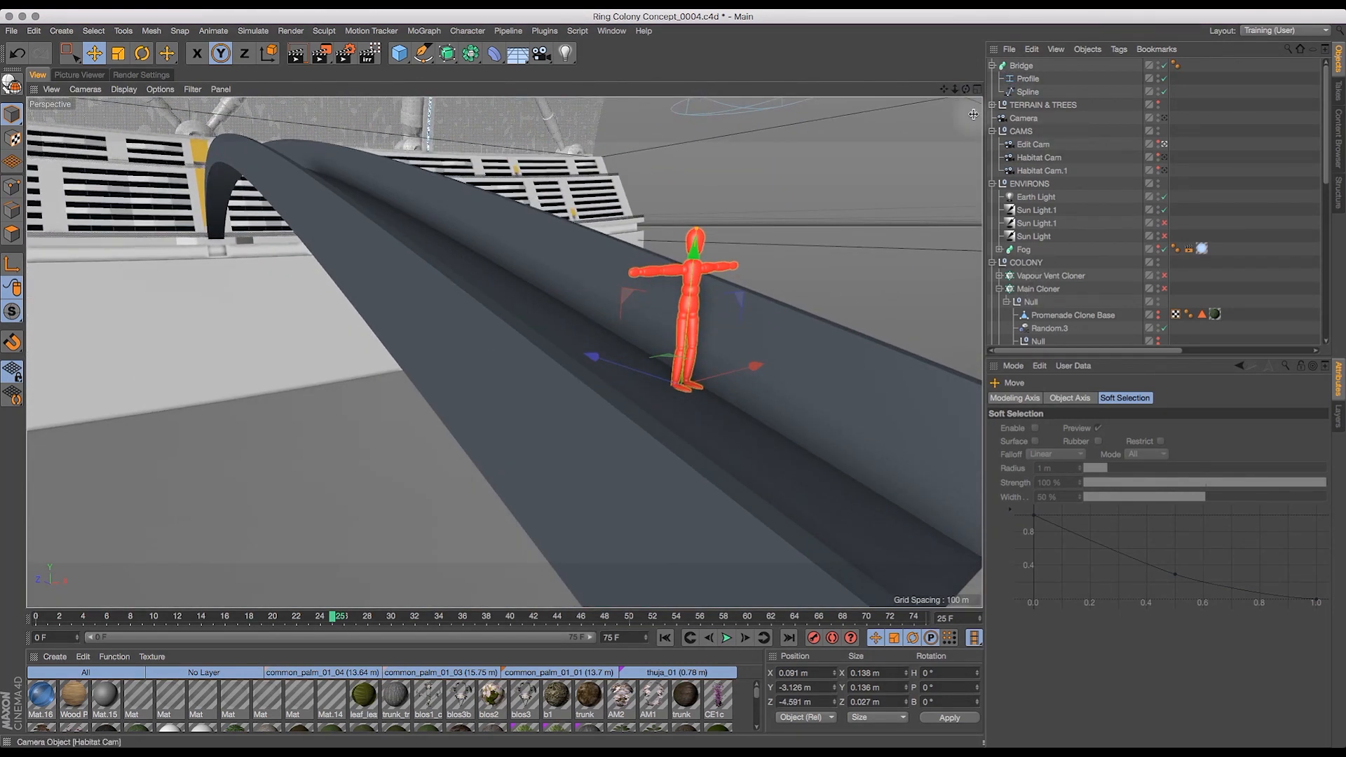
drag(966, 89, 622, 72)
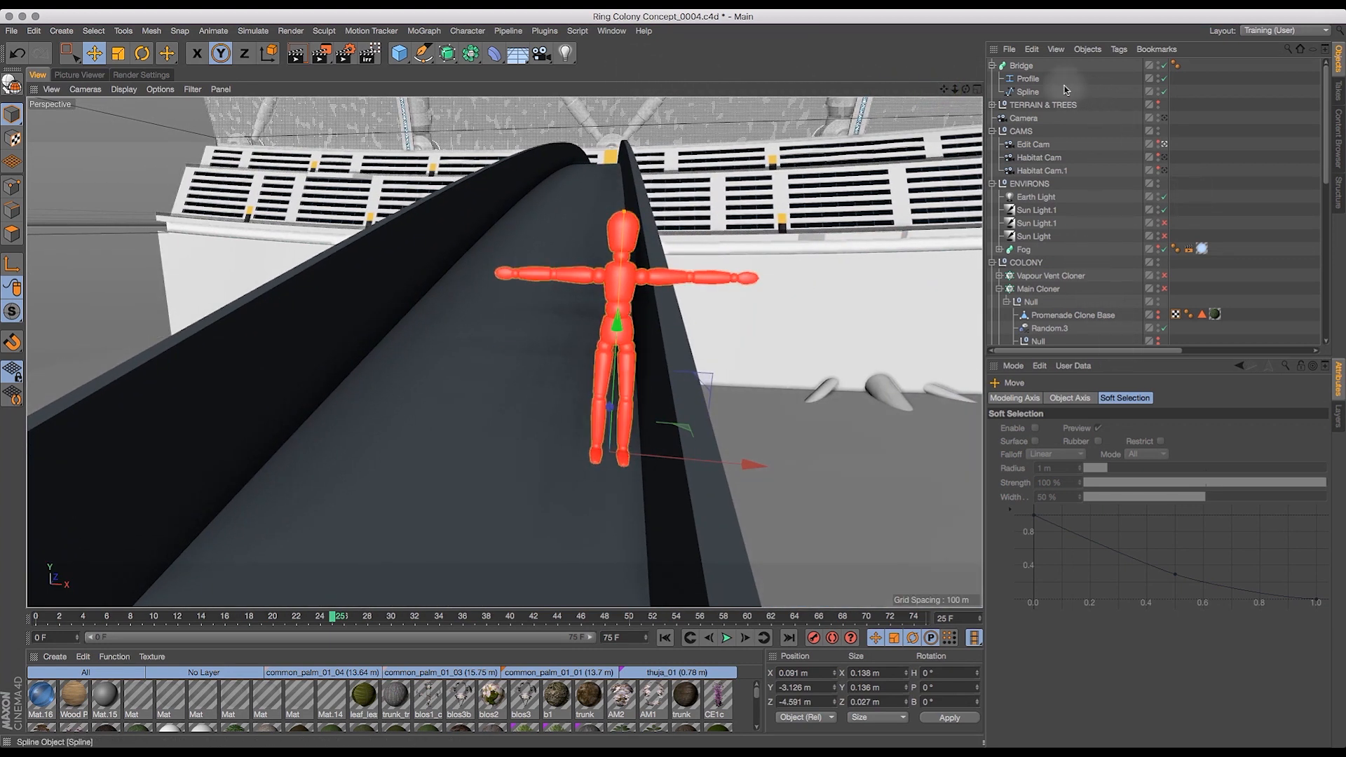
- Lower the Bridge's side walls by setting the Profile's b value to 0.1 m
click(1027, 79)
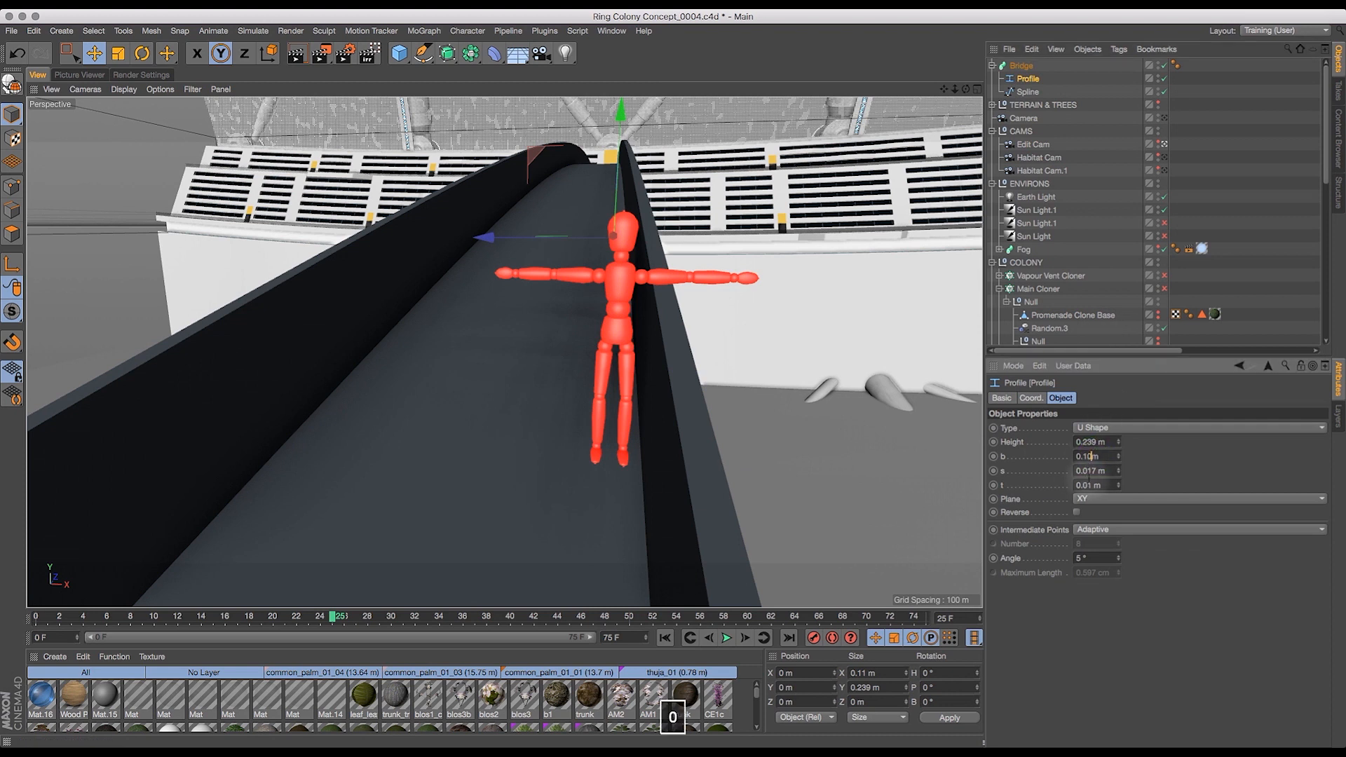
key(Return)
drag(967, 89, 938, 85)
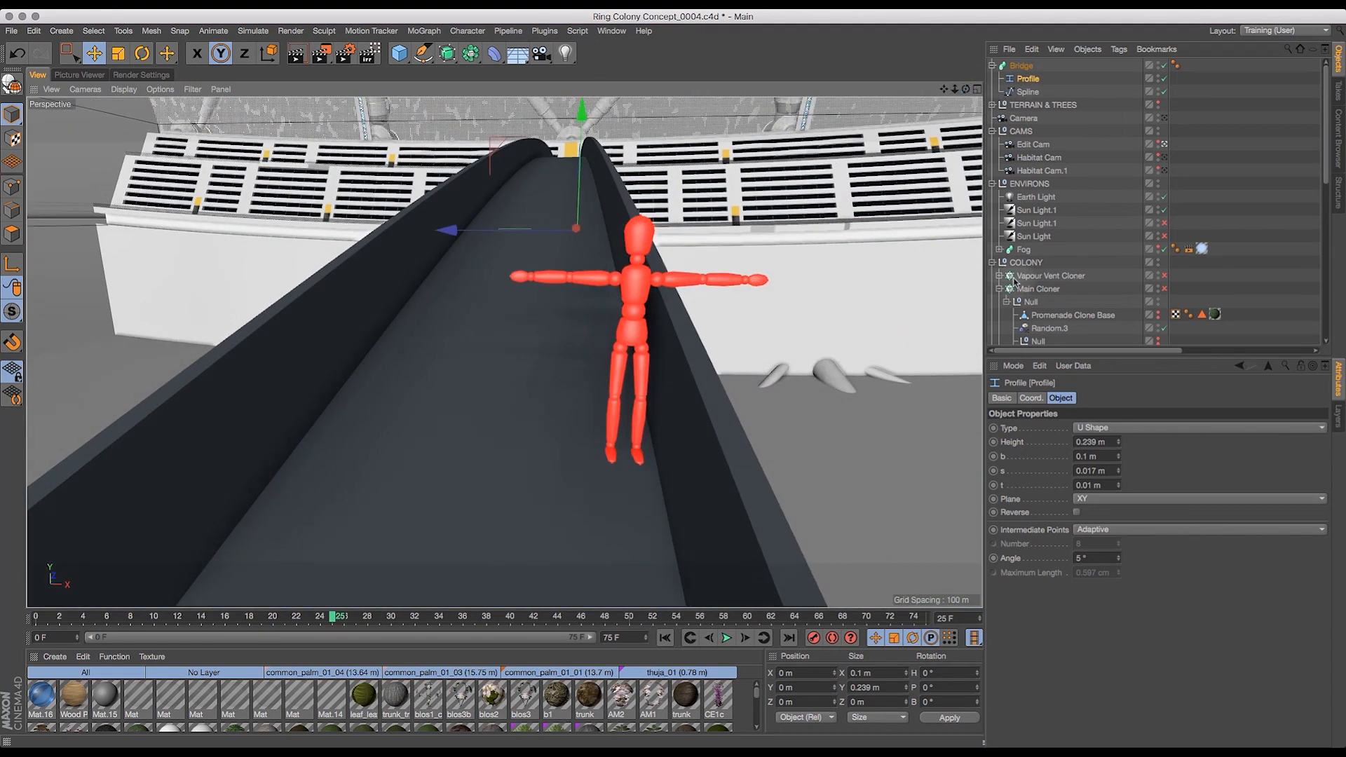
- Set the Profile's s value to 0.011 m and undo the last change to its t thickness
click(1091, 471)
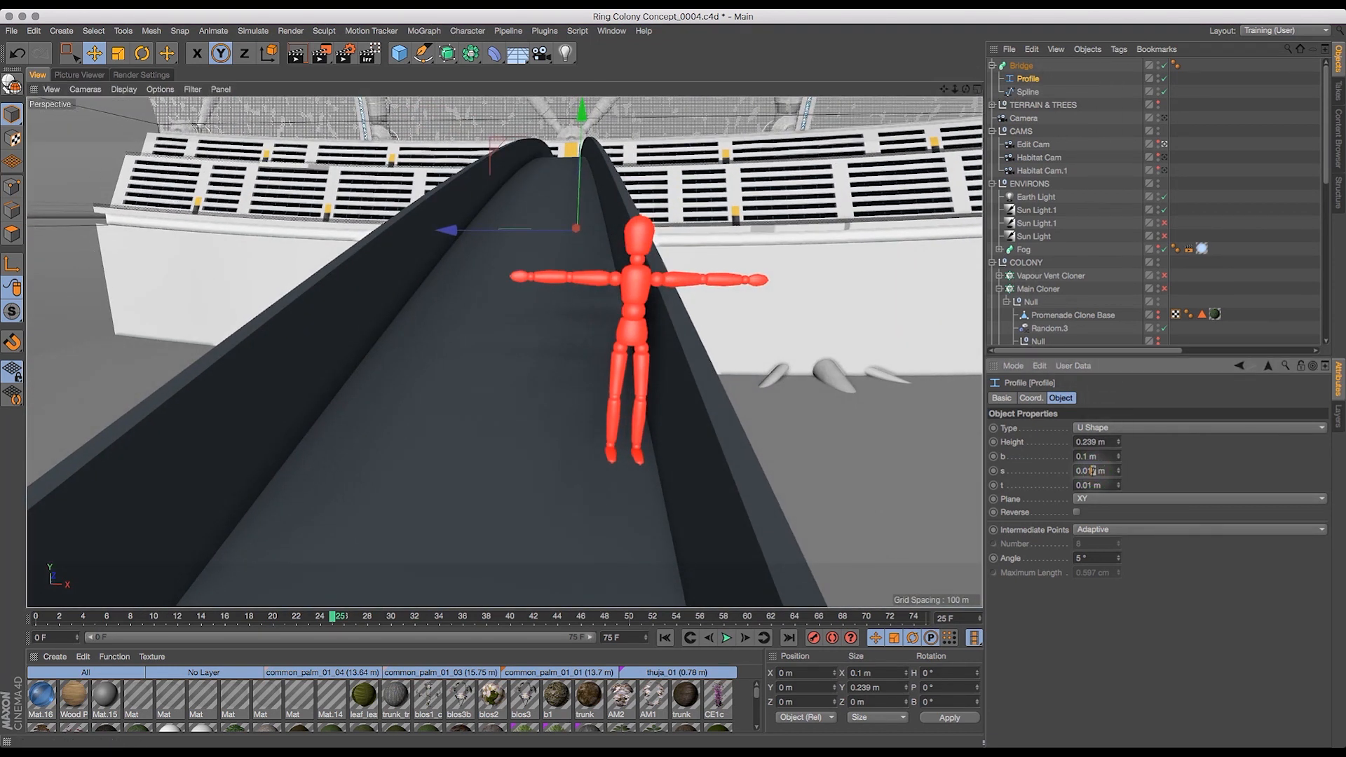
text(1)
key(Return)
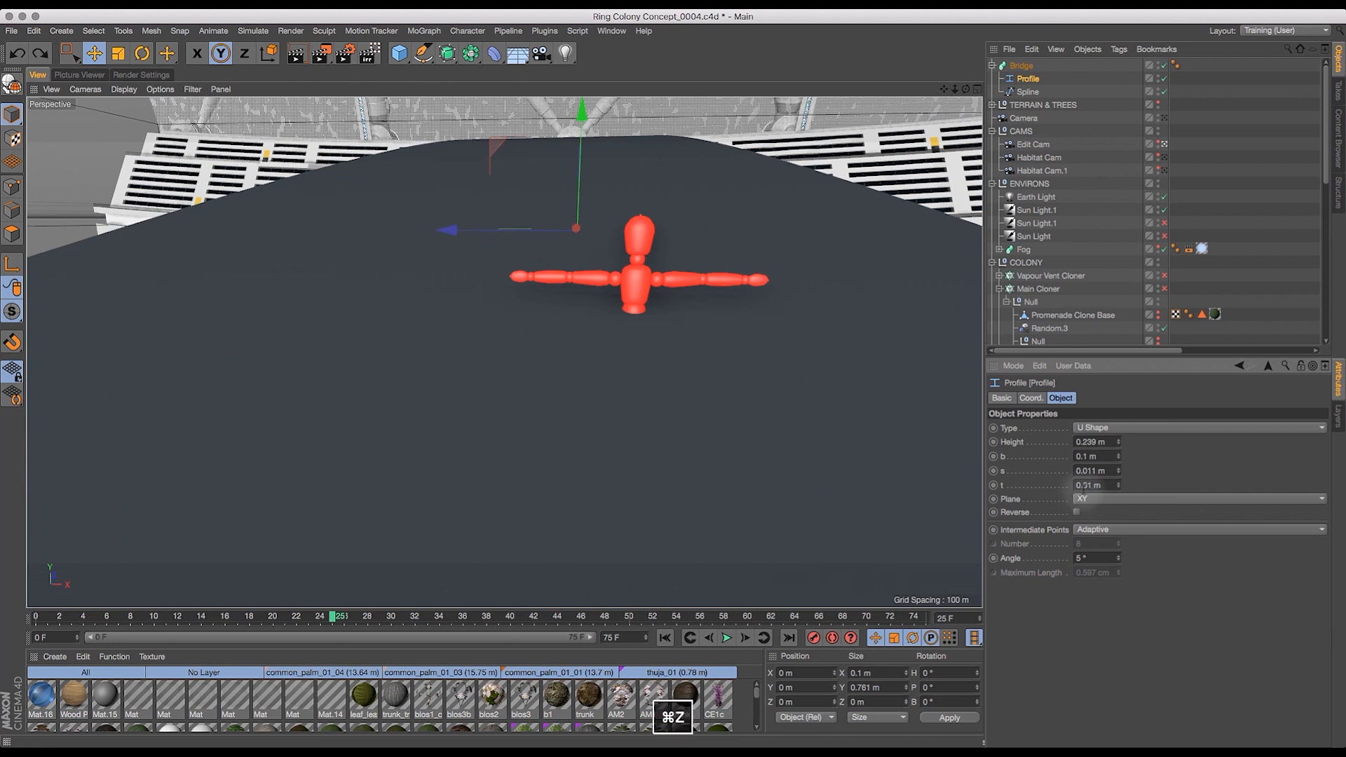
key(super+z)
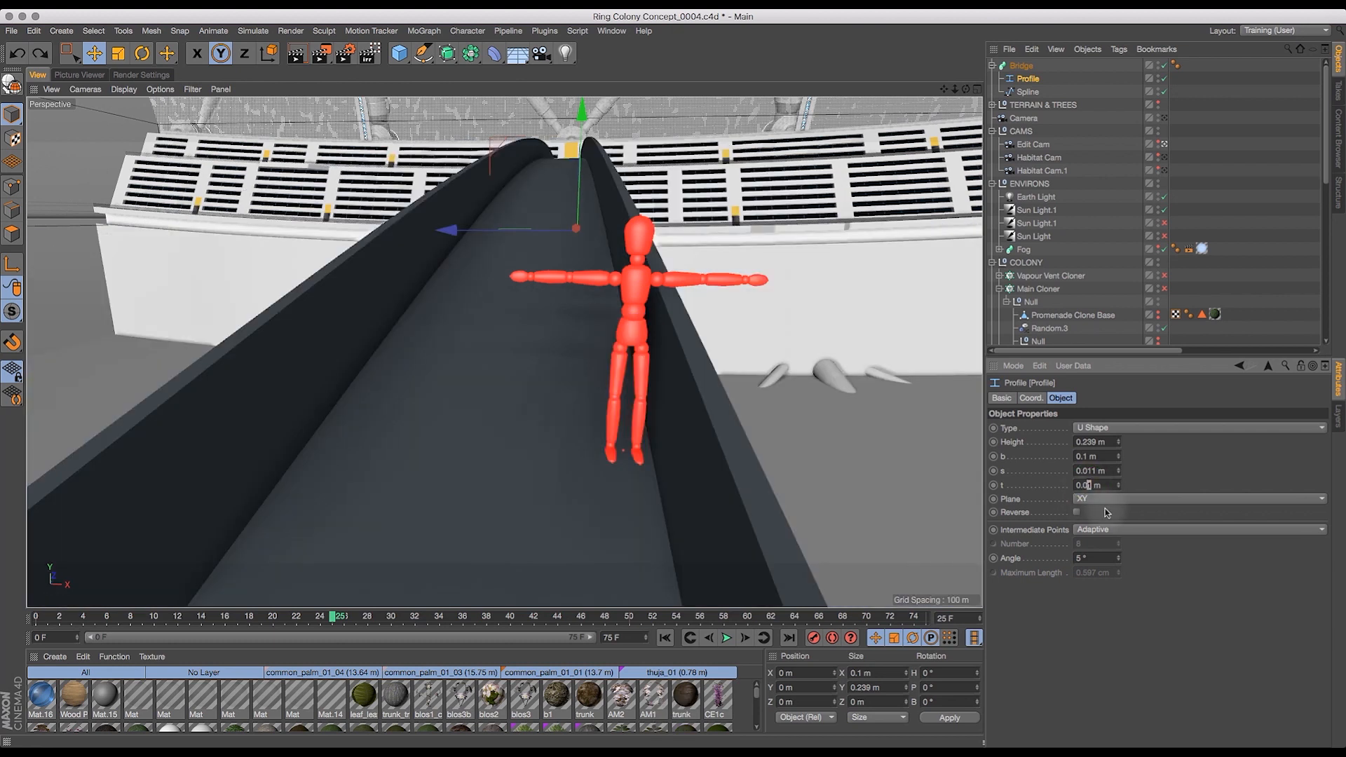
- Thin the Bridge Profile's t thickness, trying 0.2 cm and 0.3 cm before setting it to 0.5 cm
key(Return)
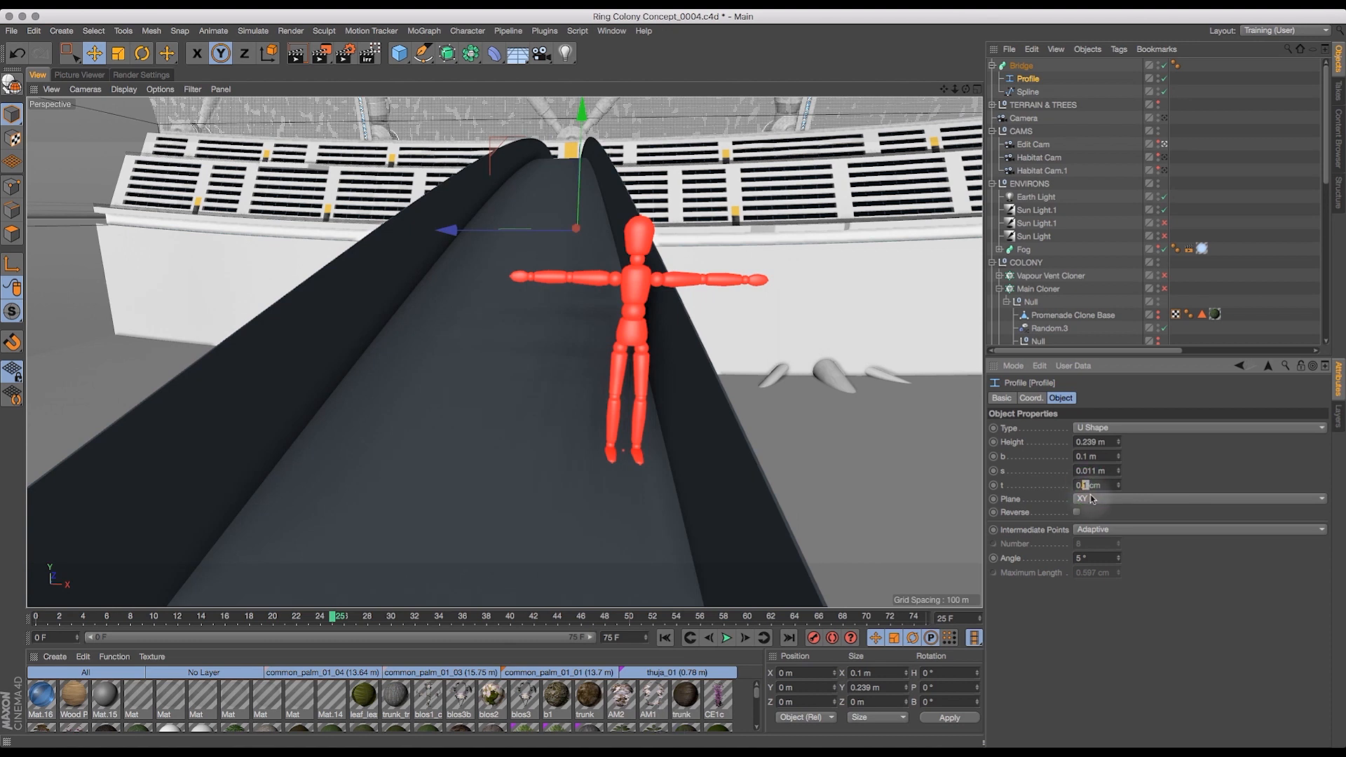
text(2)
key(Return)
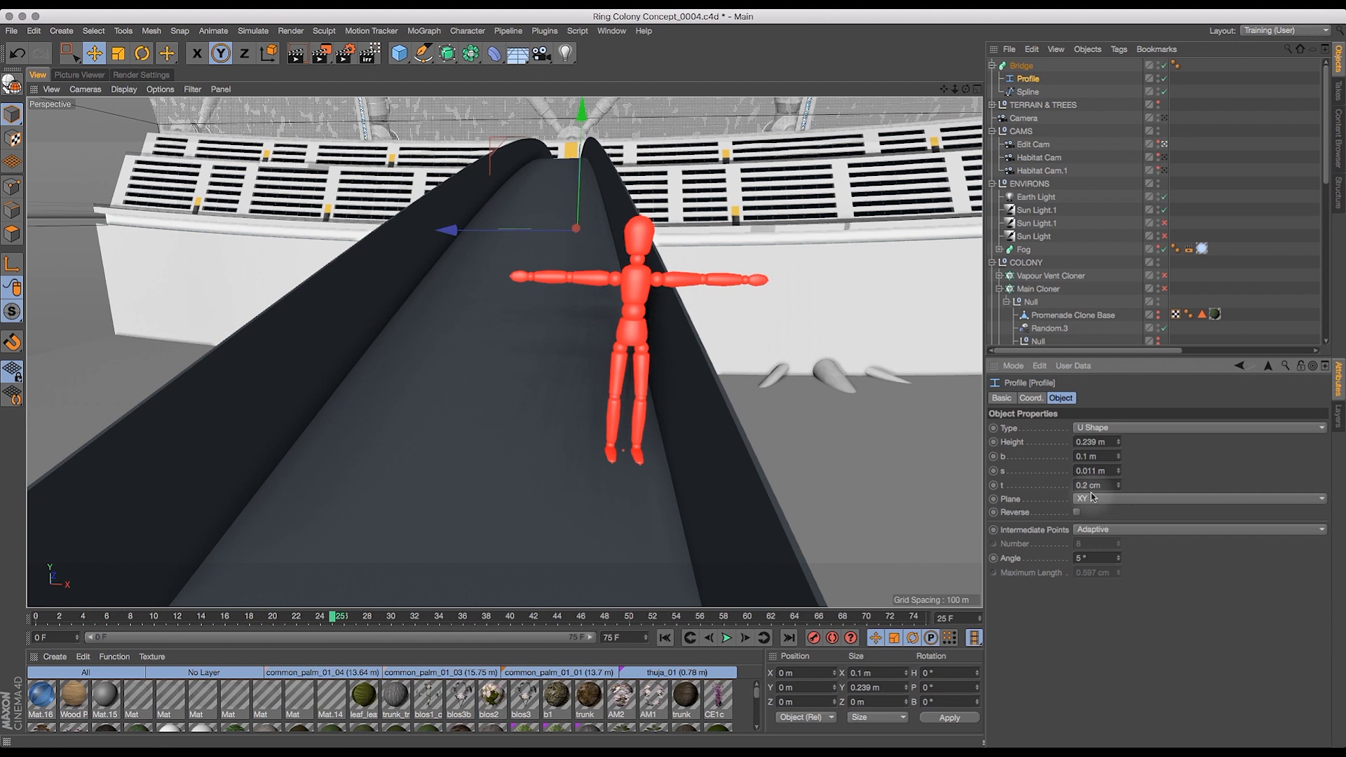
key(Return)
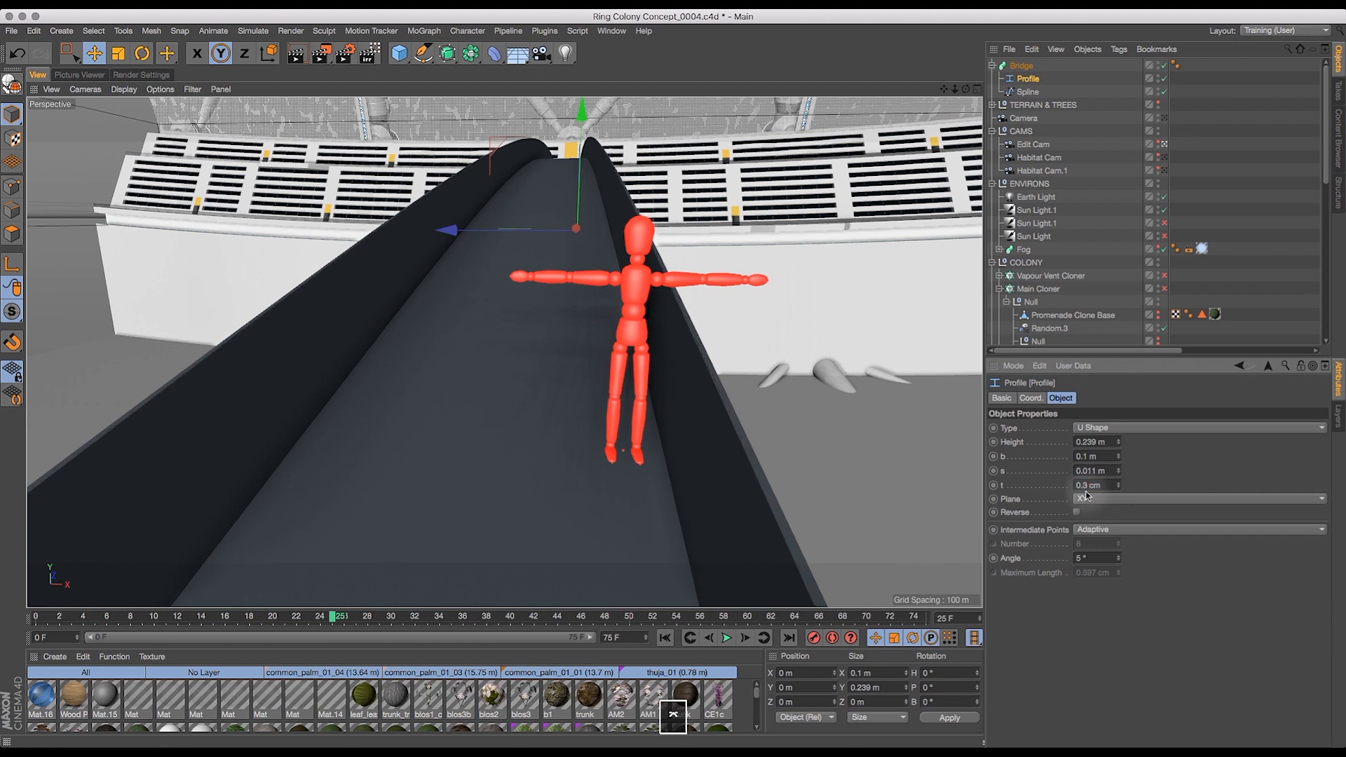
drag(966, 89, 956, 77)
click(1081, 486)
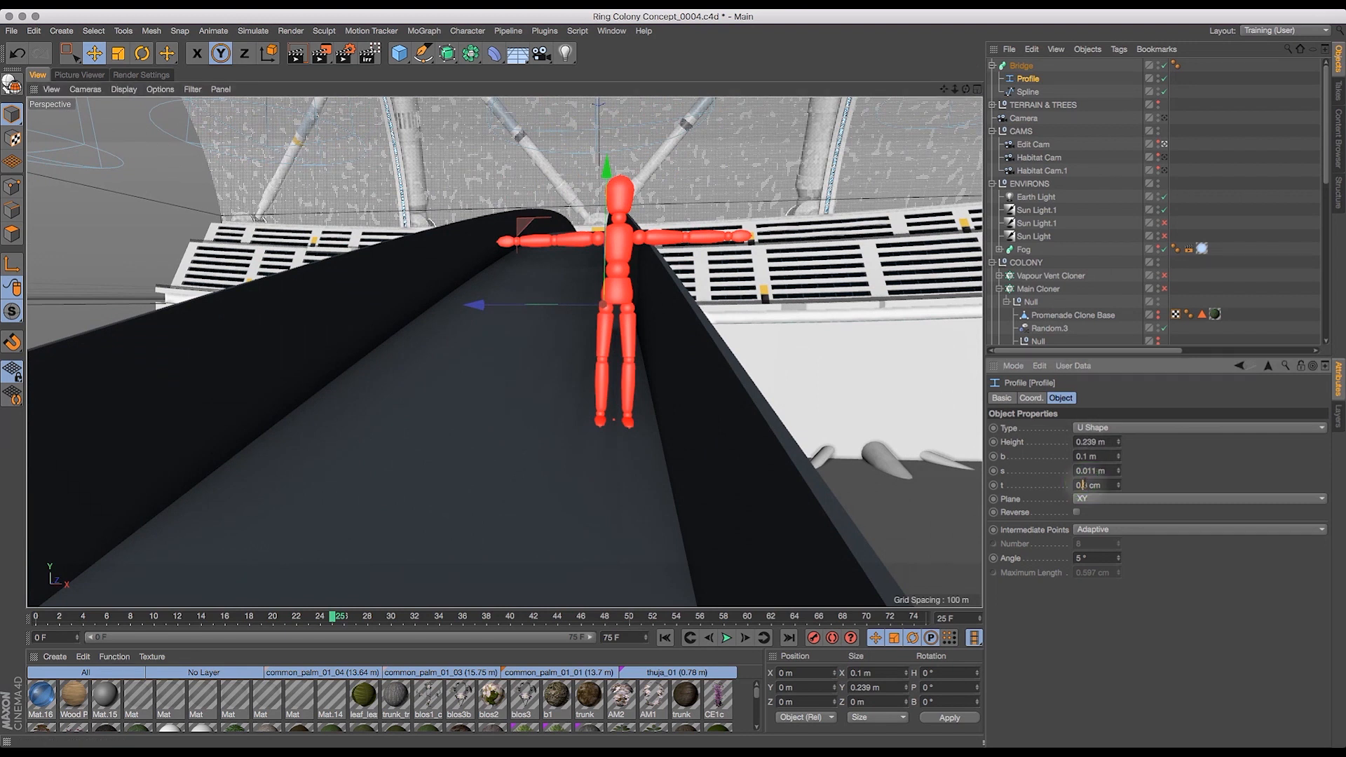
text(5)
key(Return)
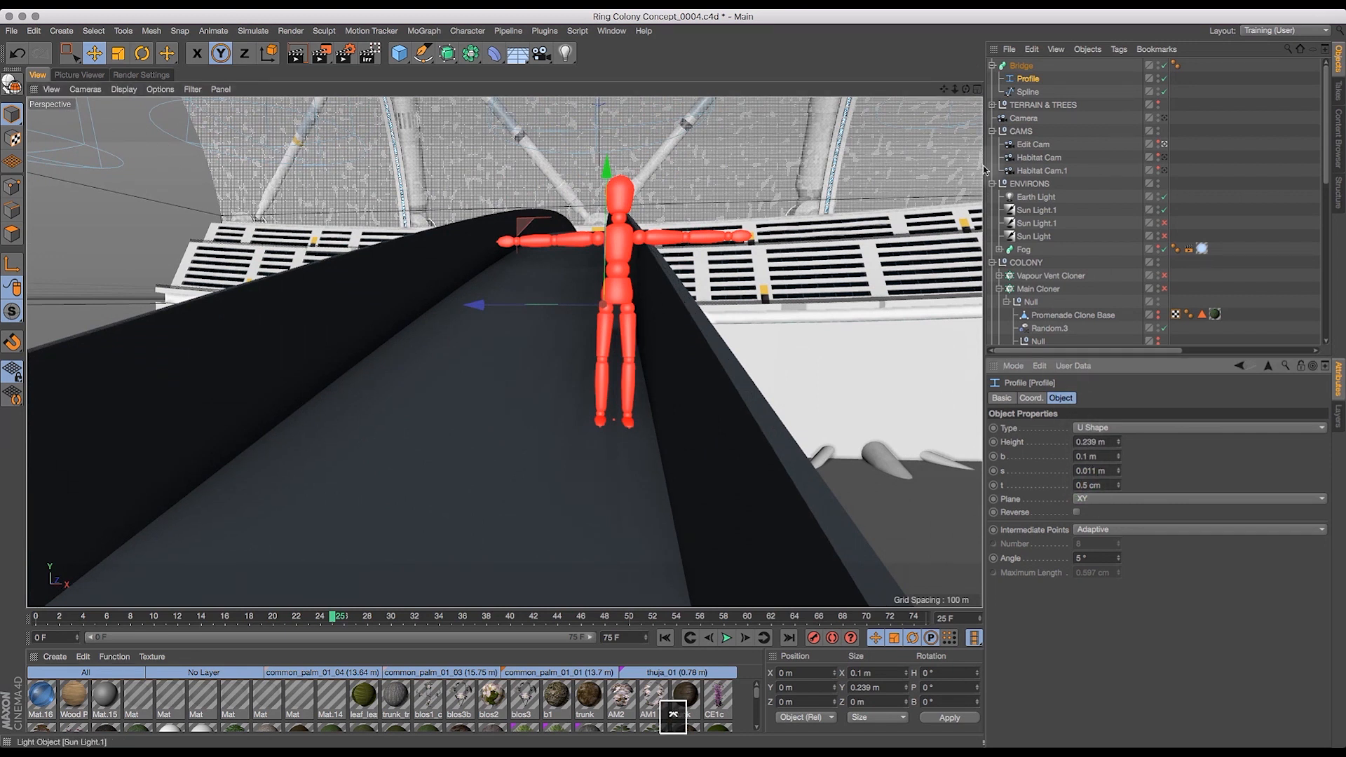
- Lengthen the Bridge's Spline by scaling it along its span to about 12.56 m
click(941, 69)
drag(956, 90, 1118, 82)
mouse_move(1114, 94)
mouse_down()
mouse_move(1113, 106)
mouse_move(1057, 92)
mouse_move(1110, 93)
mouse_up()
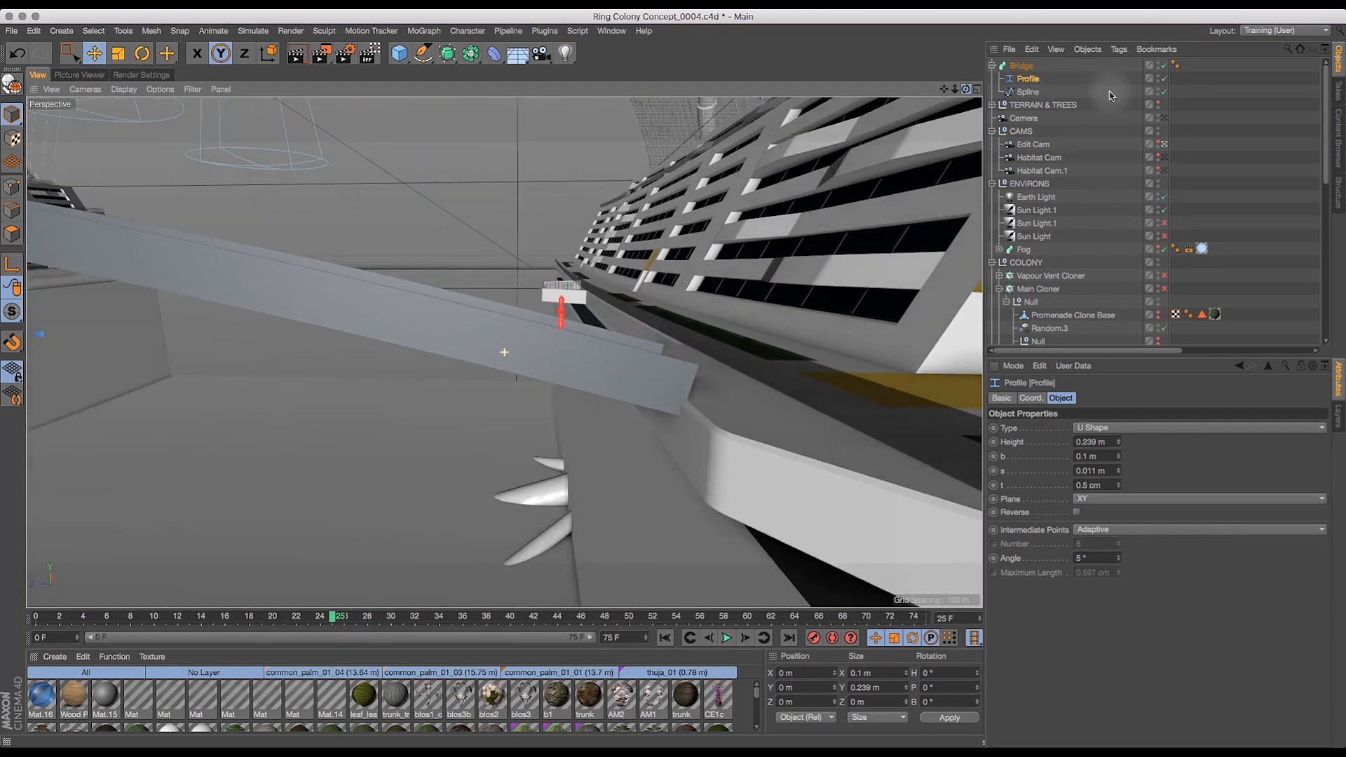
click(1027, 92)
key(t)
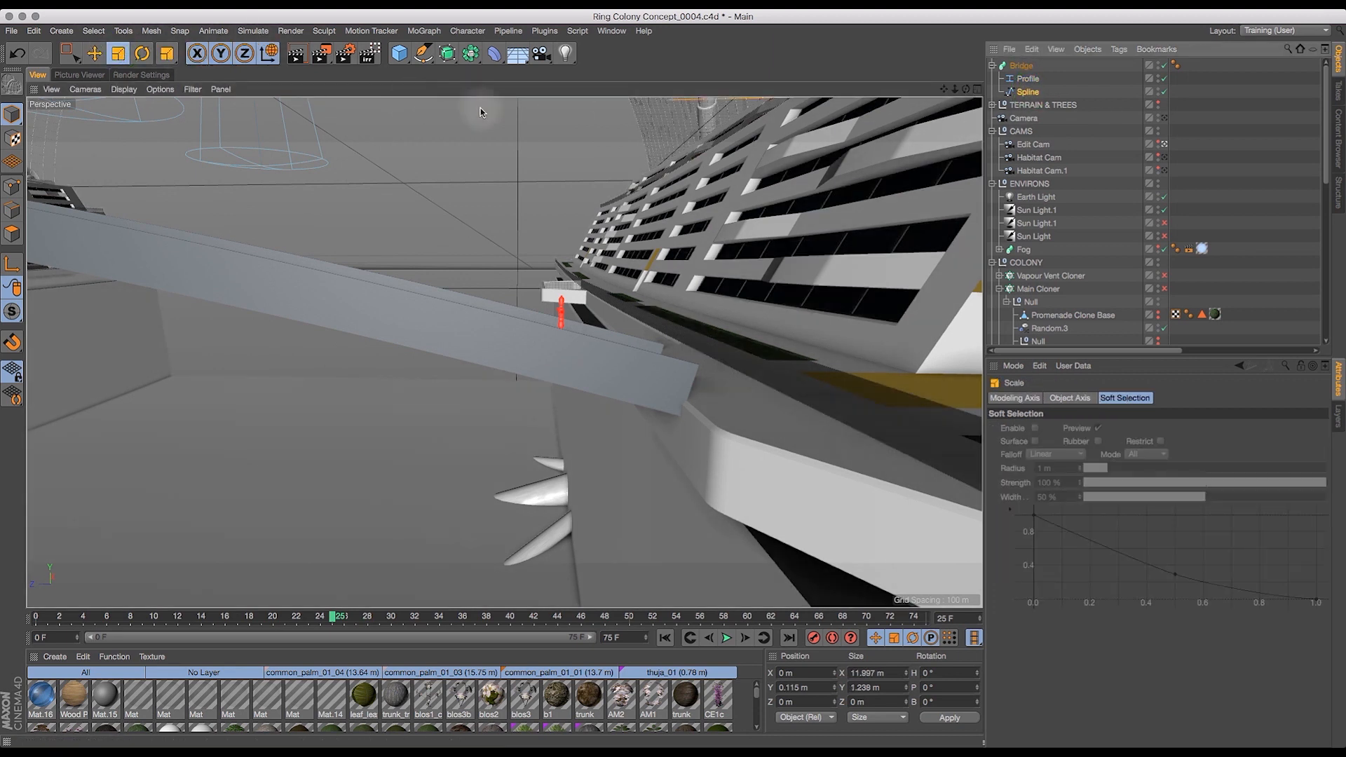
drag(954, 89, 634, 186)
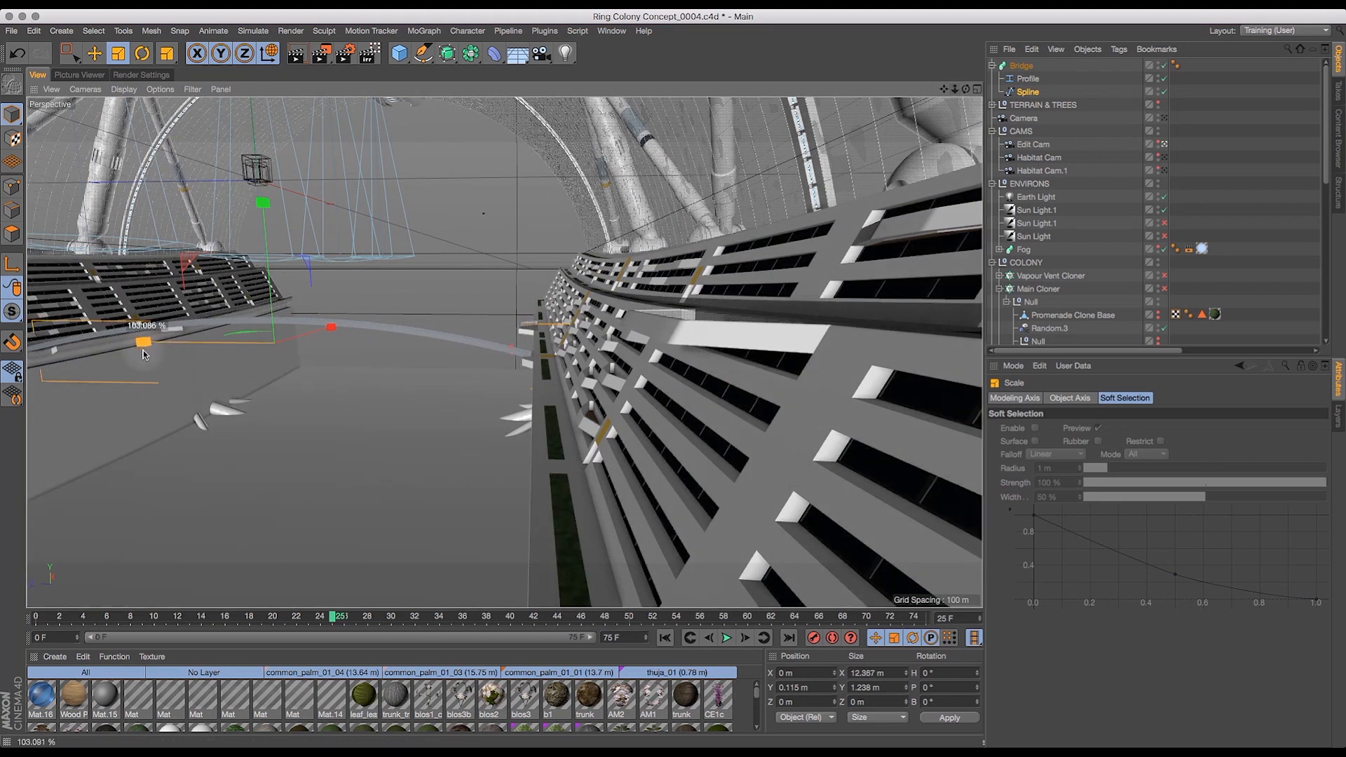
drag(142, 352, 142, 352)
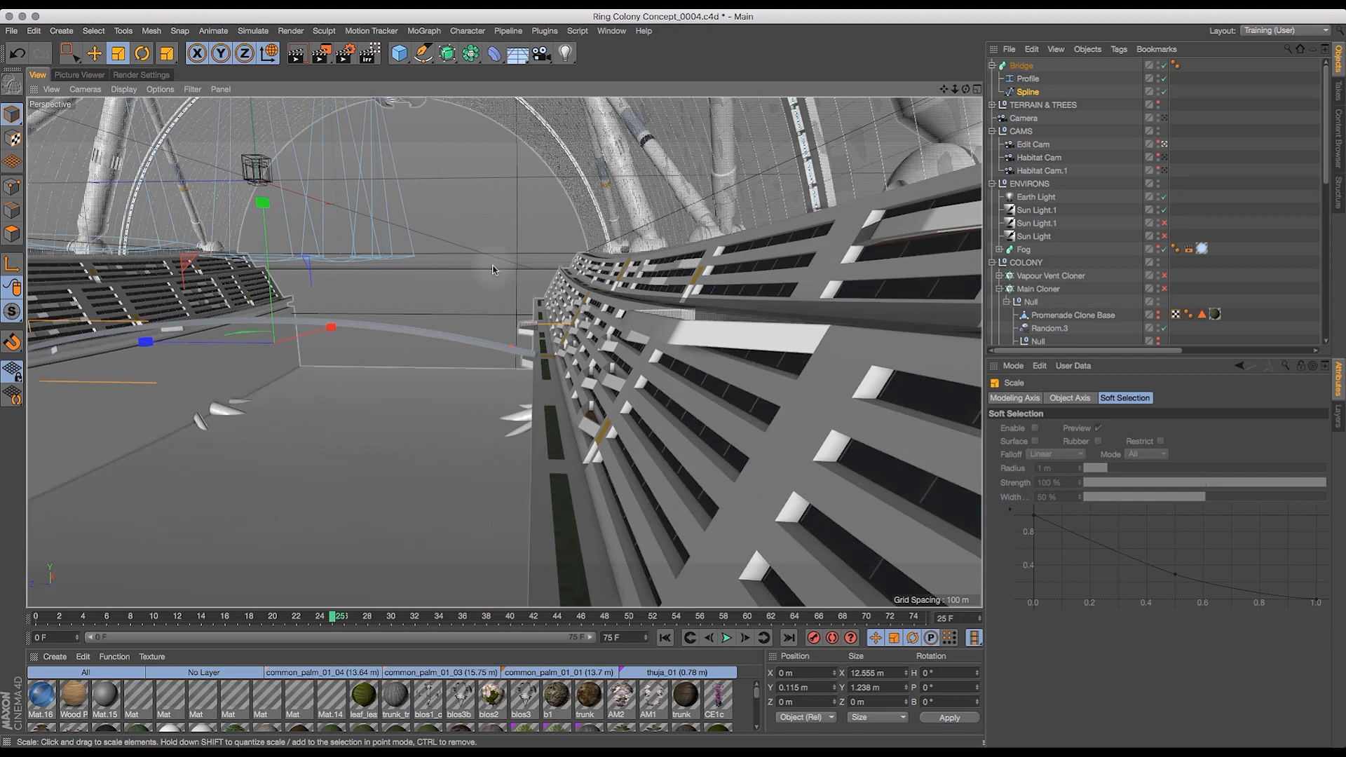
- Check where the Bridge meets the walkway and scale the Spline back slightly to about 12.5 m
drag(954, 88, 1095, 83)
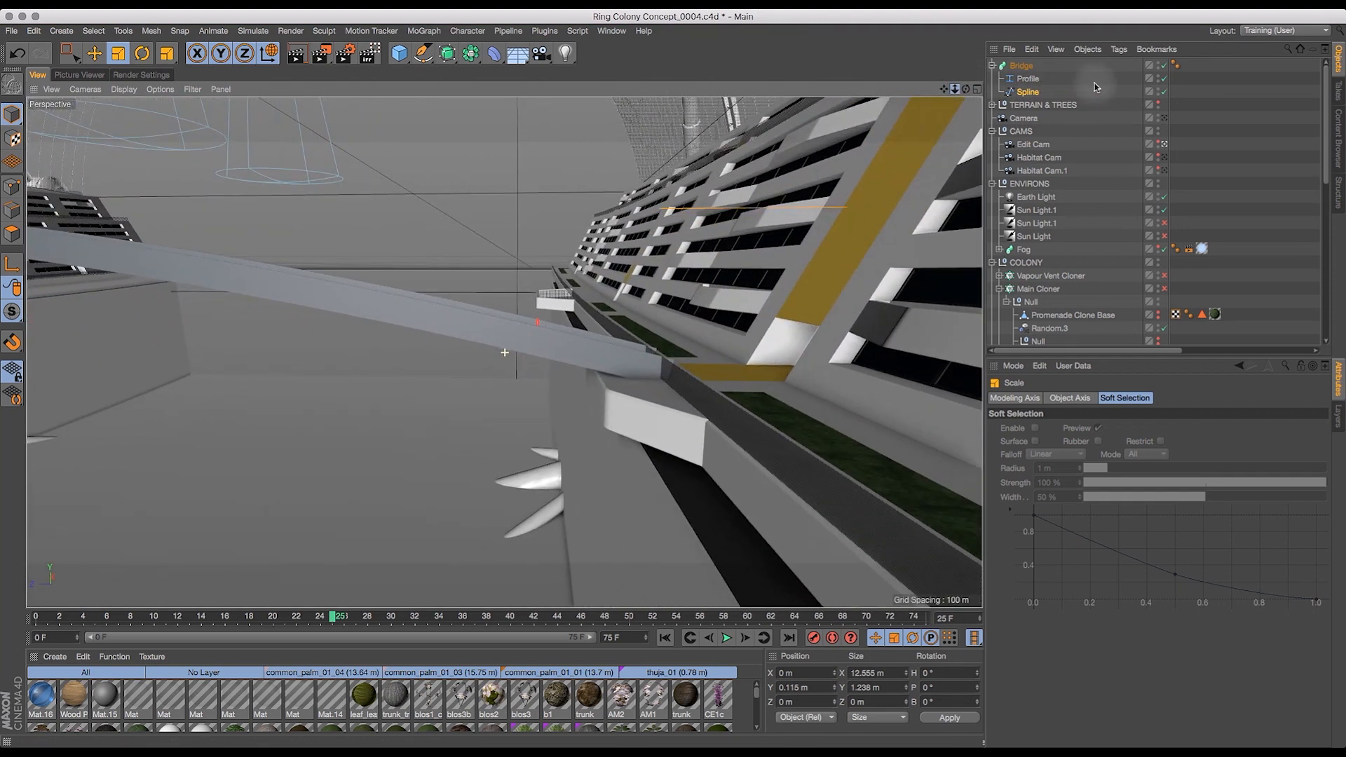
drag(966, 92, 869, 127)
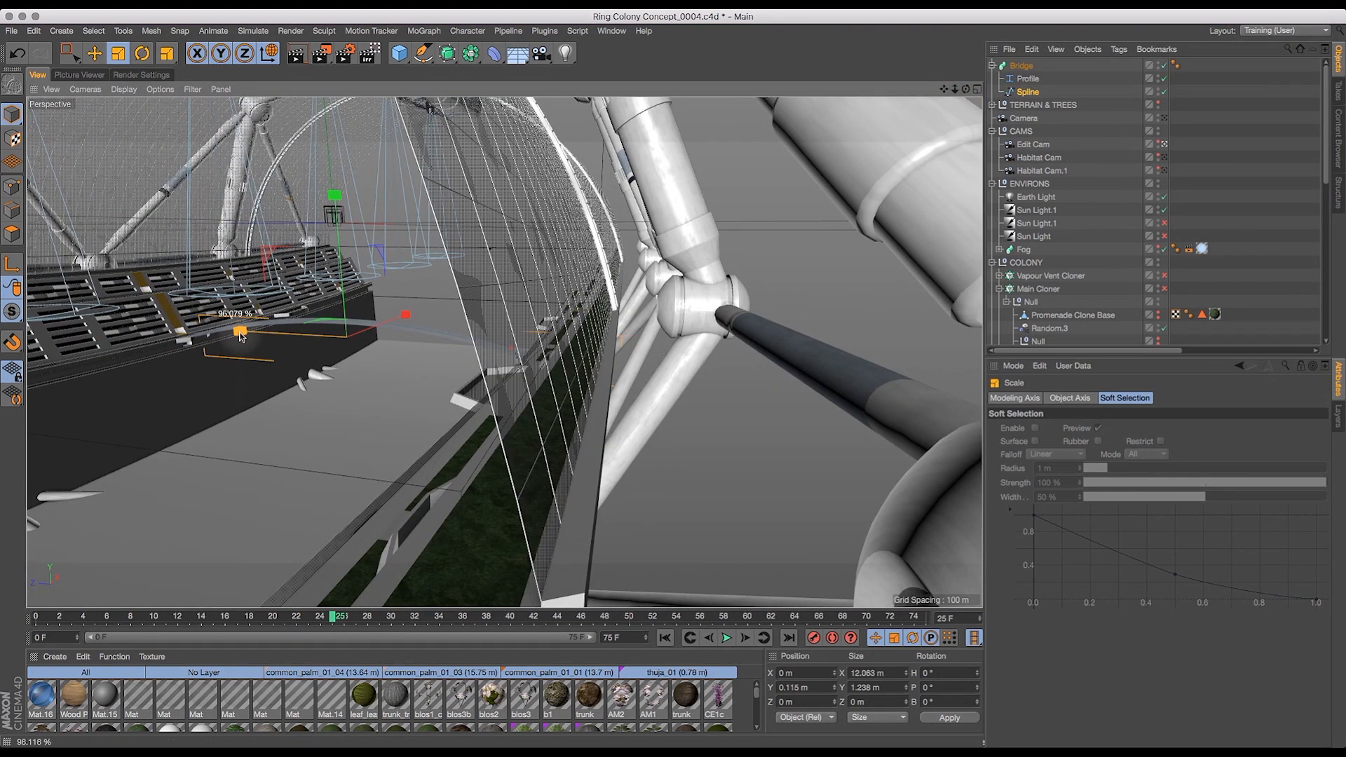
drag(236, 339, 237, 339)
drag(955, 89, 1286, 92)
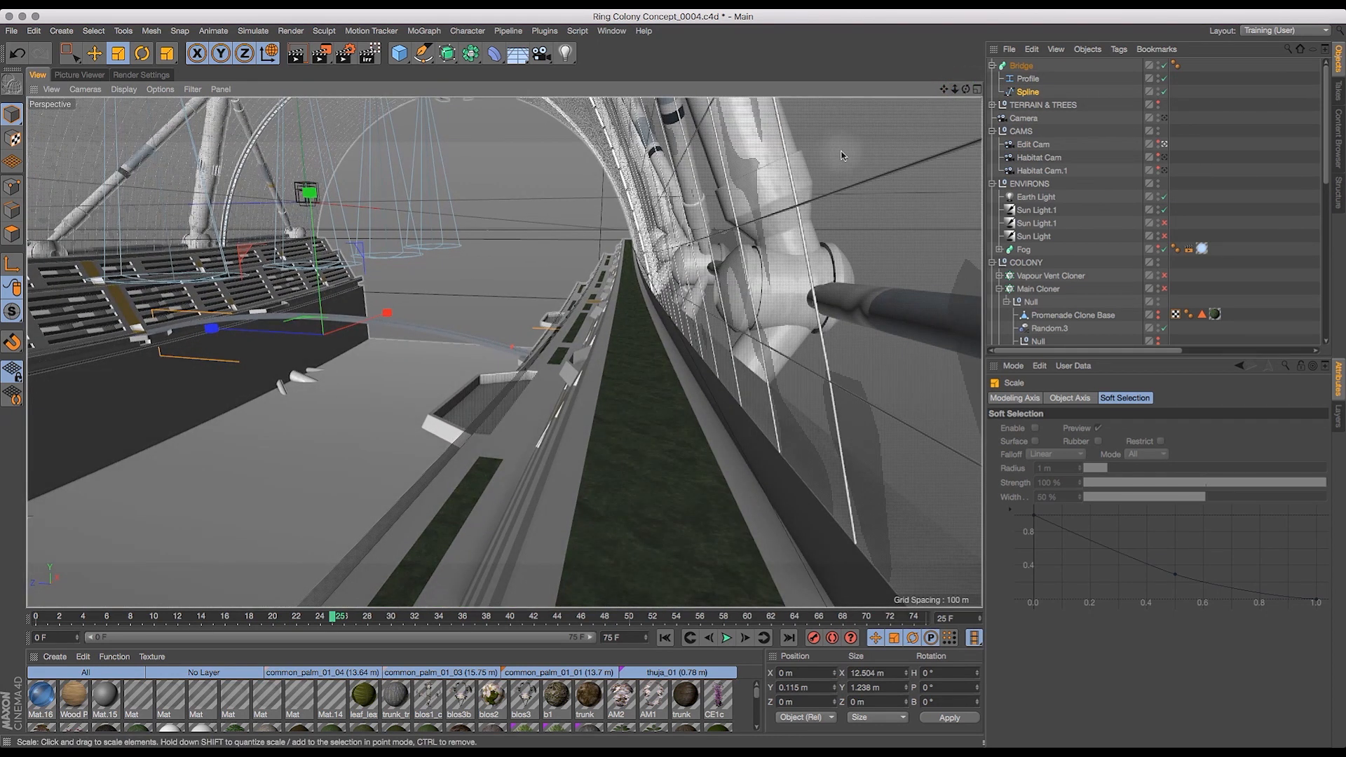
key(o)
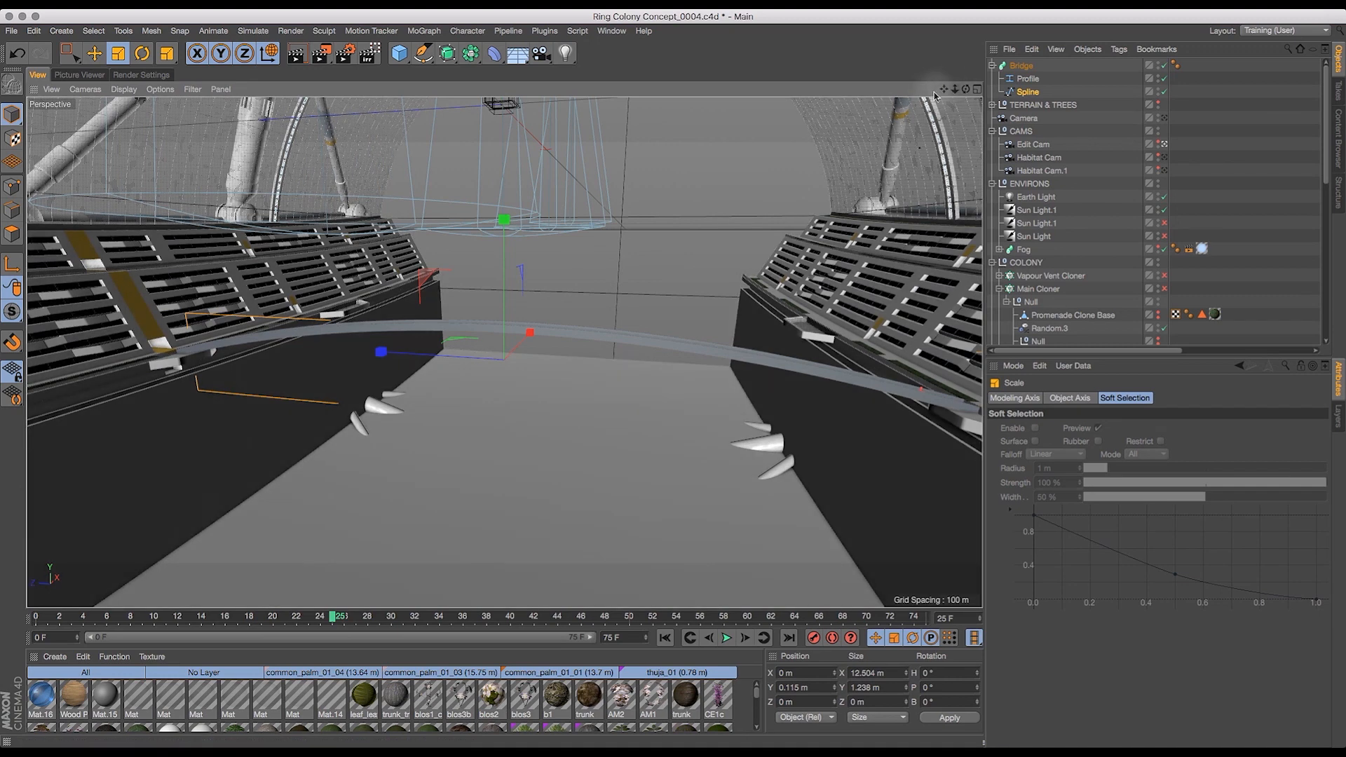
mouse_move(942, 89)
mouse_down()
mouse_move(772, 59)
mouse_move(866, 88)
mouse_move(846, 92)
mouse_move(945, 62)
mouse_move(966, 95)
mouse_move(863, 45)
mouse_move(927, 68)
mouse_up()
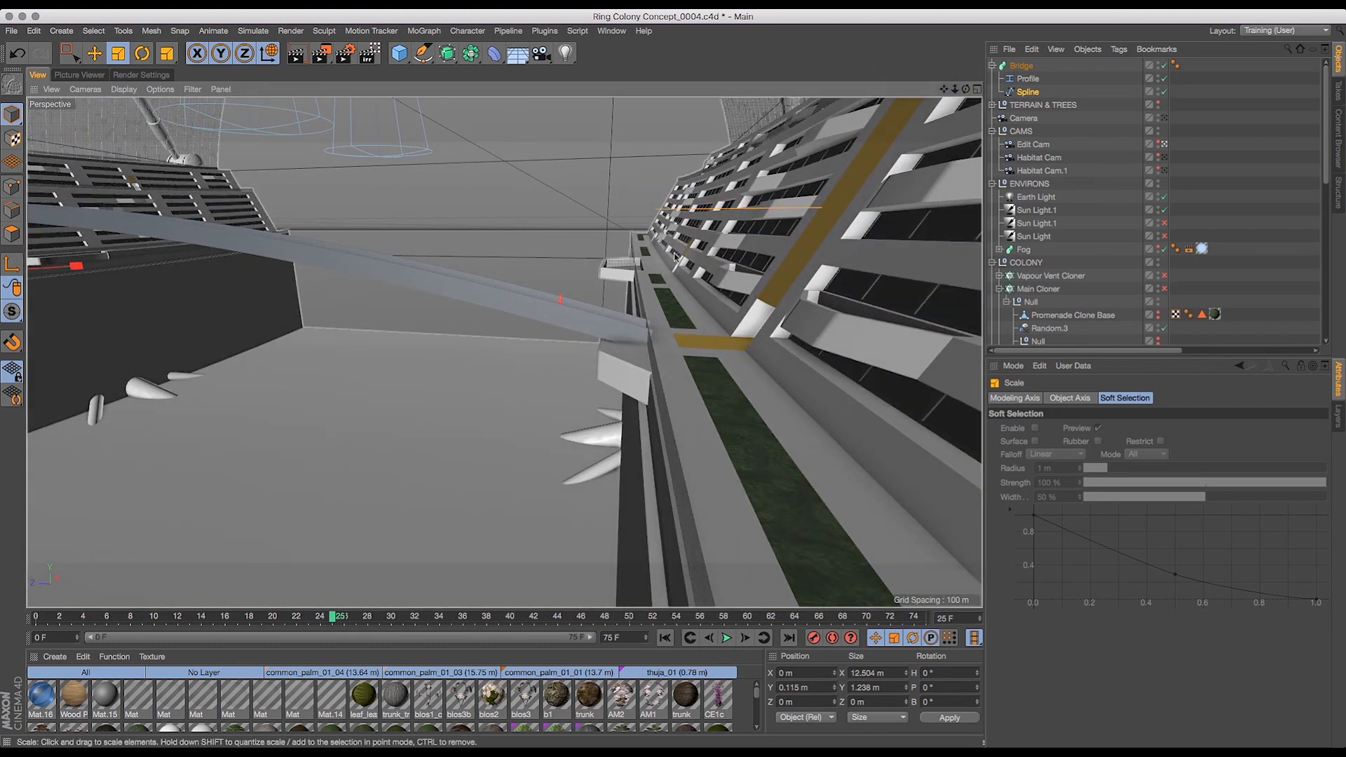
- Shorten the Spline along the Z axis only, undoing a trial scale along X first
click(1028, 92)
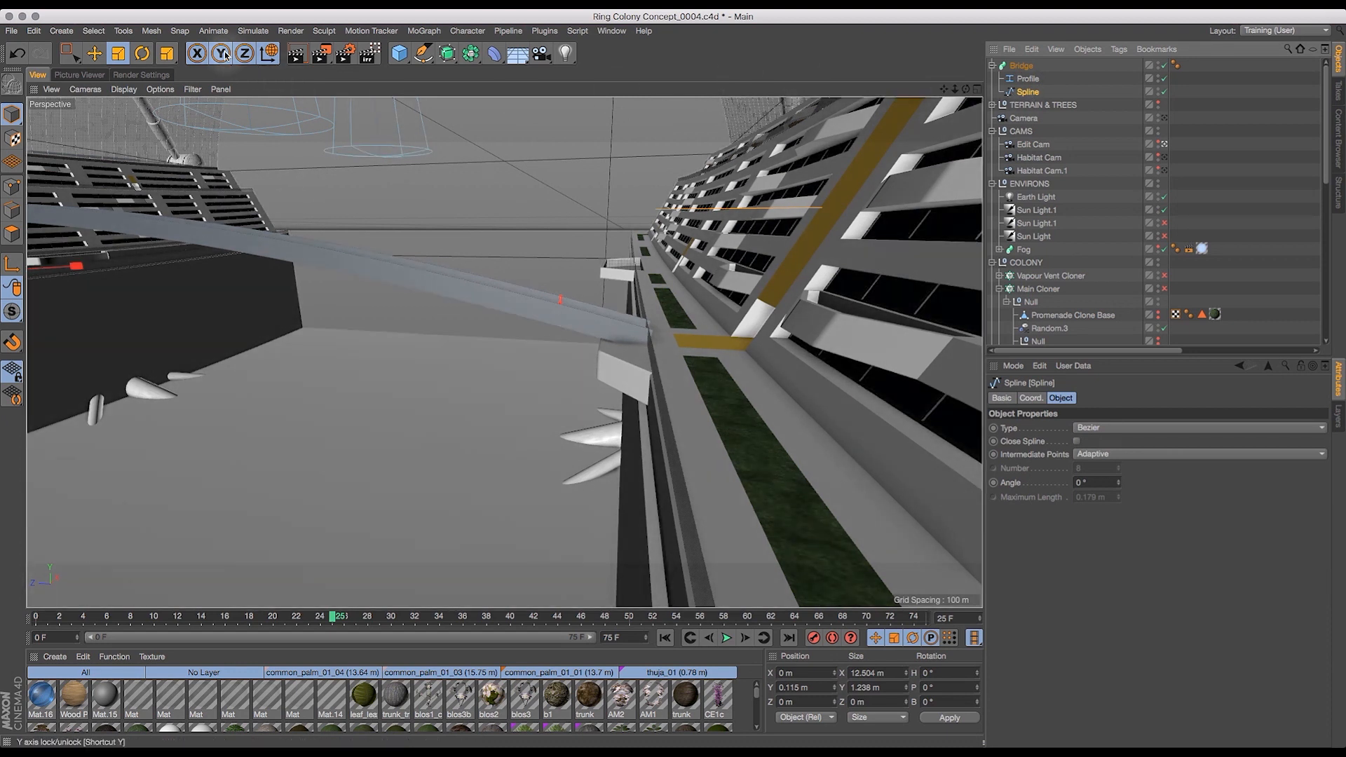
click(244, 54)
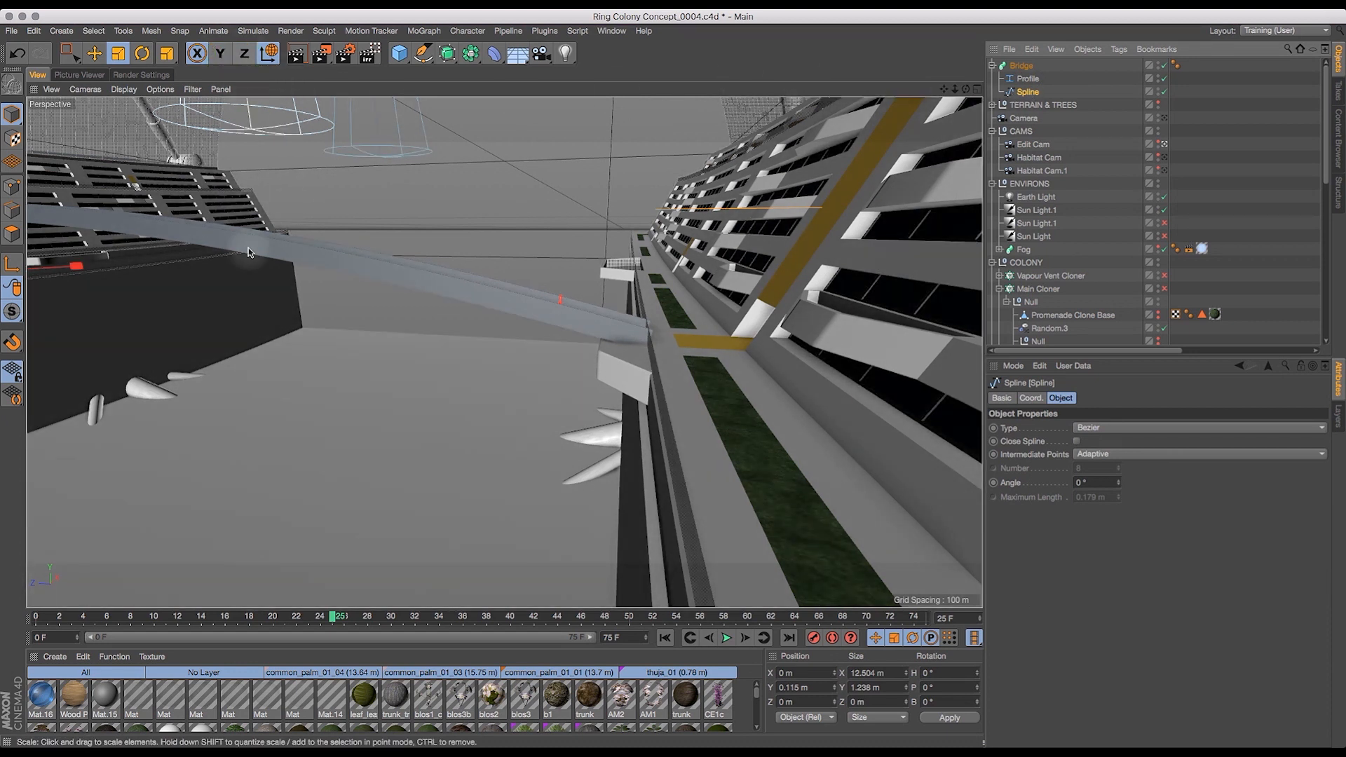
drag(258, 303, 243, 300)
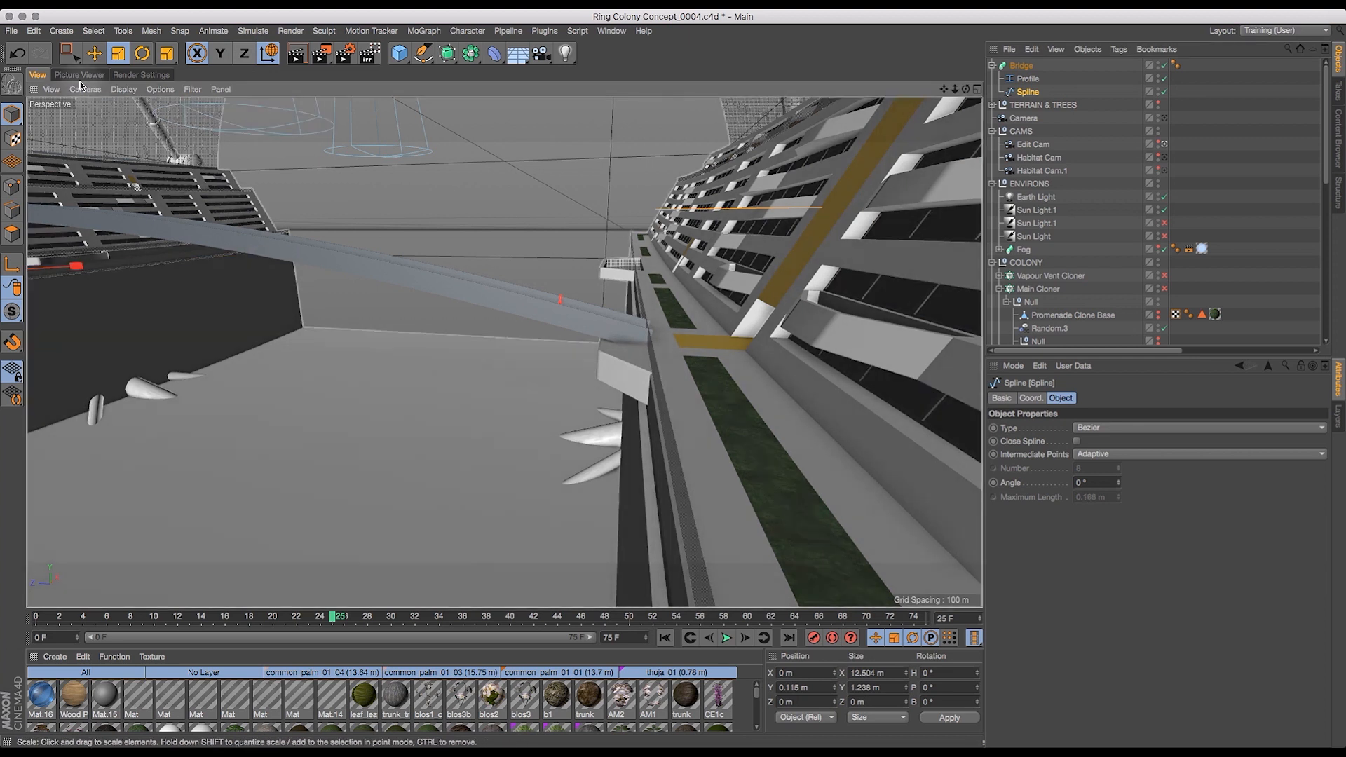
click(17, 54)
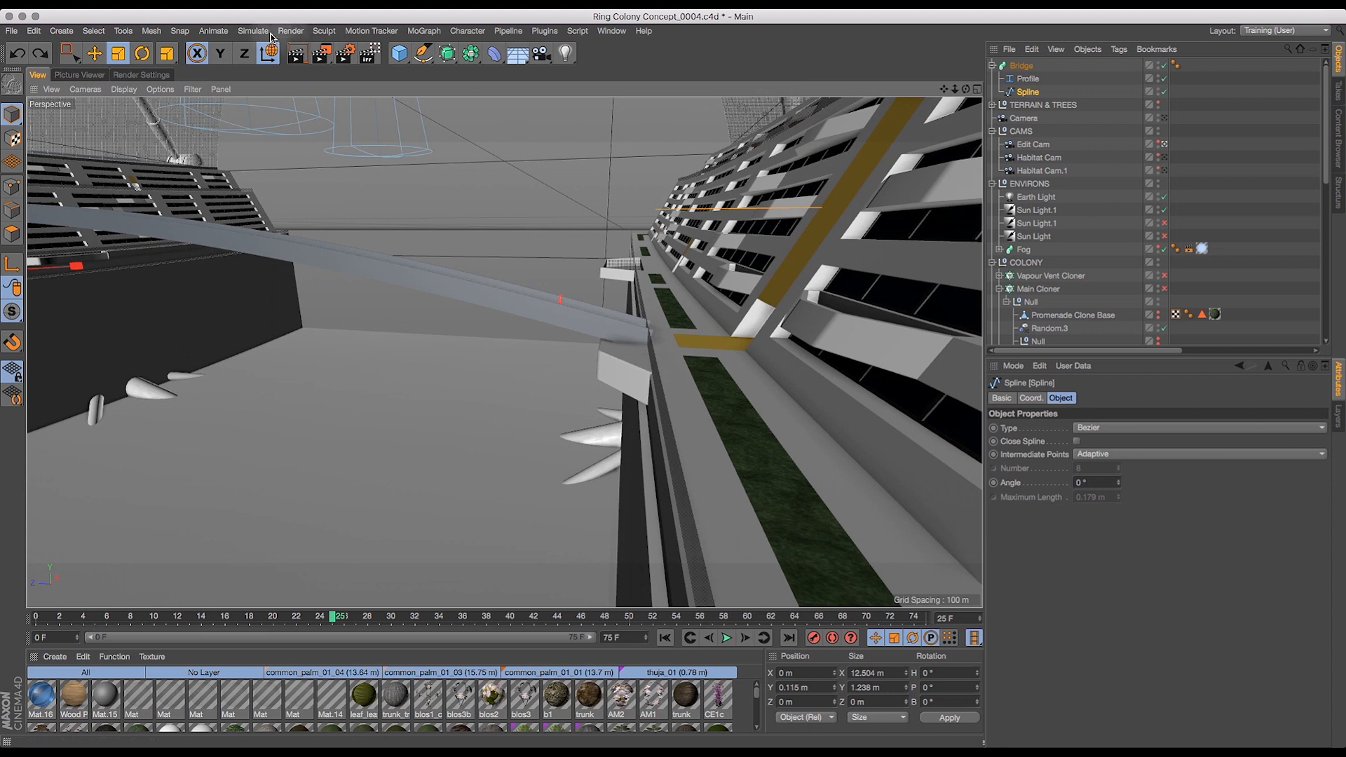
drag(497, 368, 432, 394)
- Undo a trial scale of the whole Bridge and raise it to about Y -3.096 m
click(1024, 66)
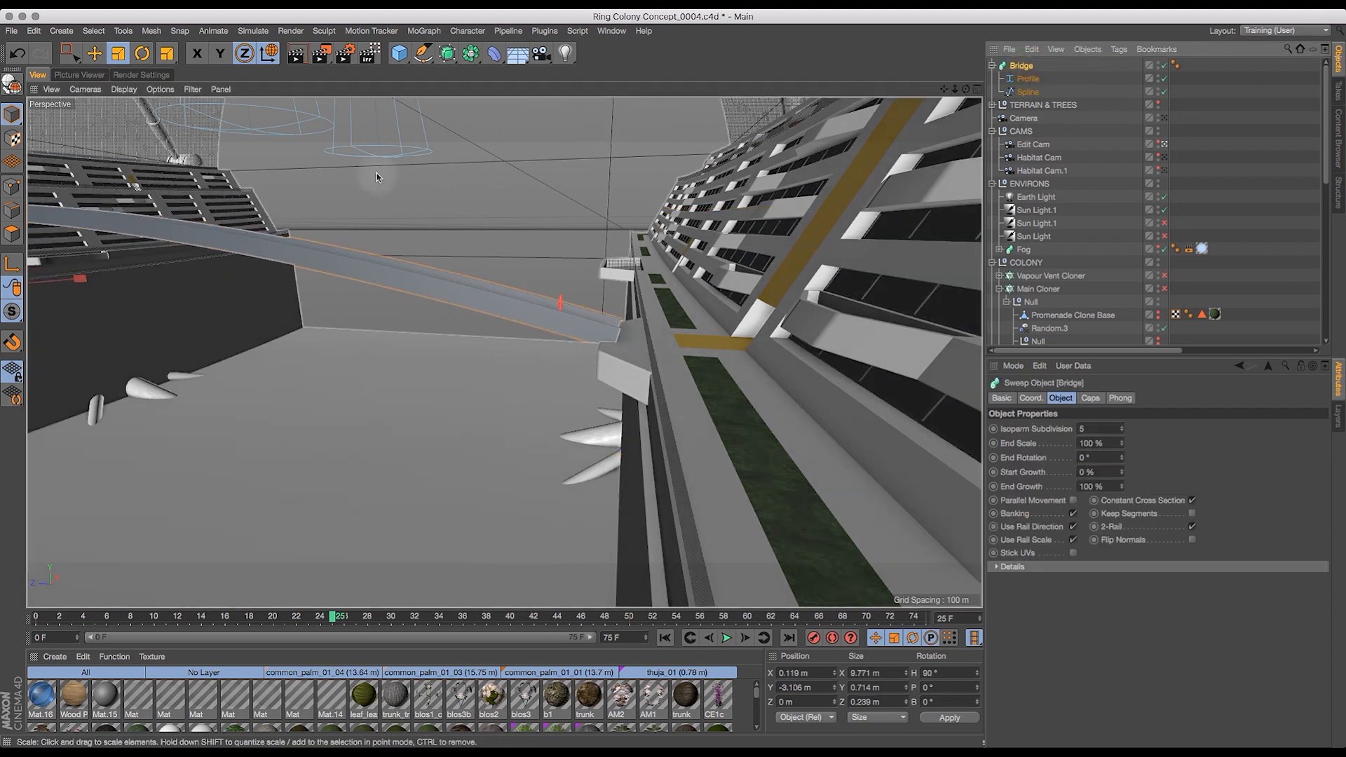
click(244, 56)
drag(141, 314, 140, 302)
key(super+z)
click(94, 52)
drag(146, 314, 148, 317)
- Review the Bridge's fit between the two habitat sides and save the scene
drag(965, 89, 855, 93)
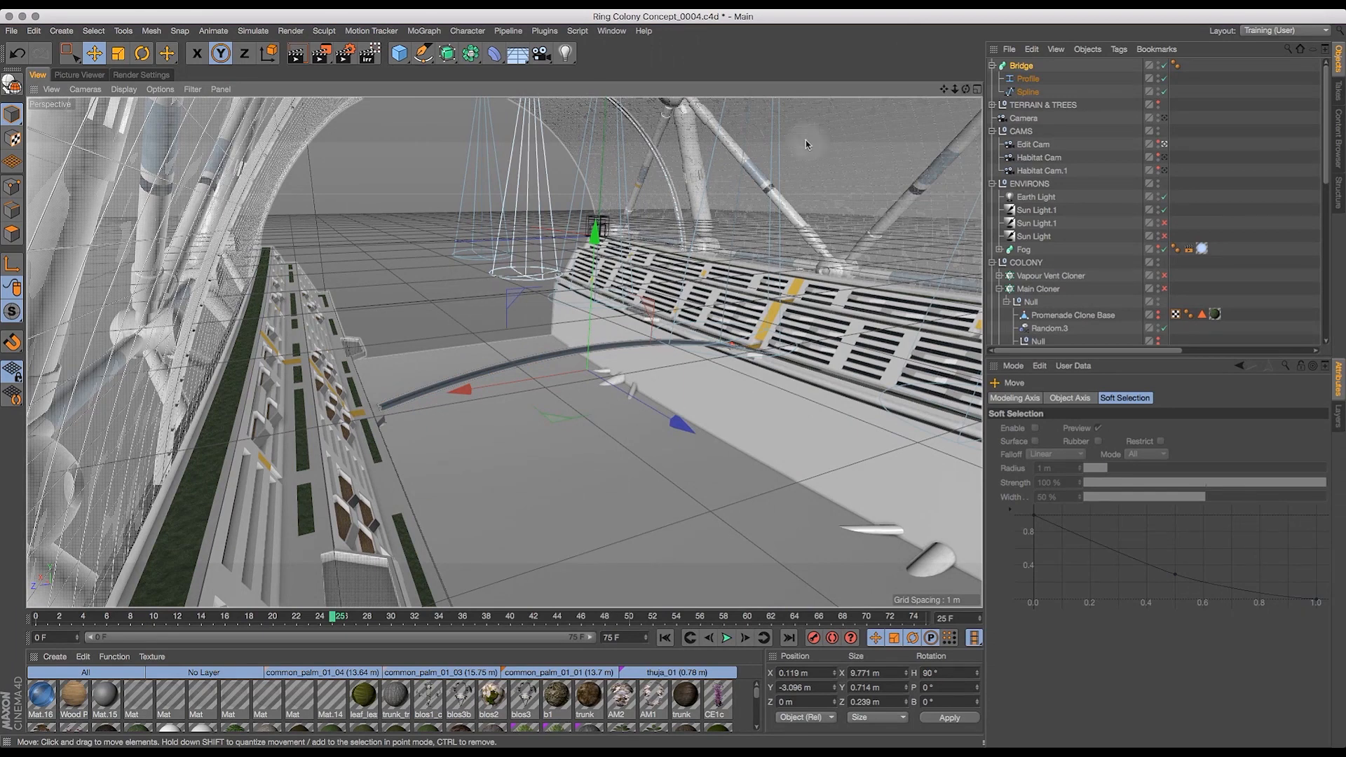
drag(962, 90, 872, 207)
key(super+s)
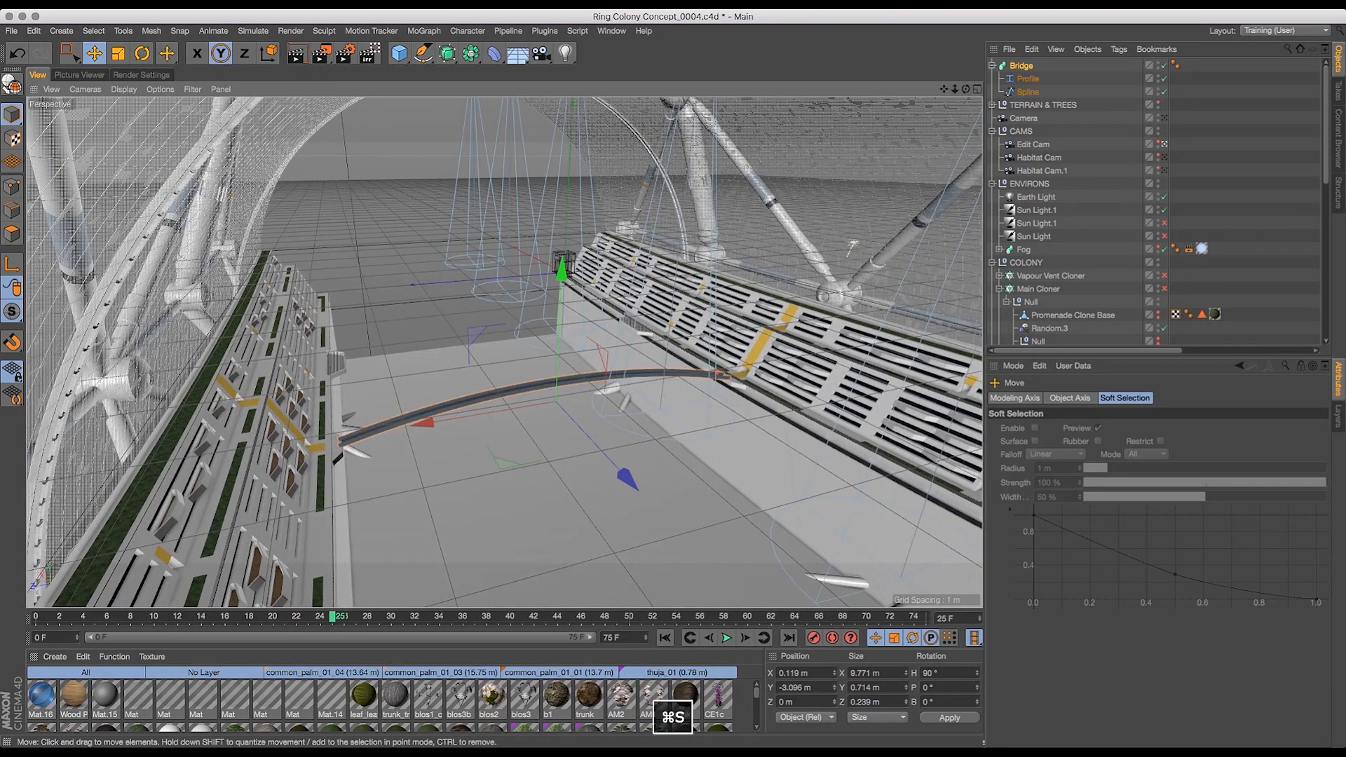